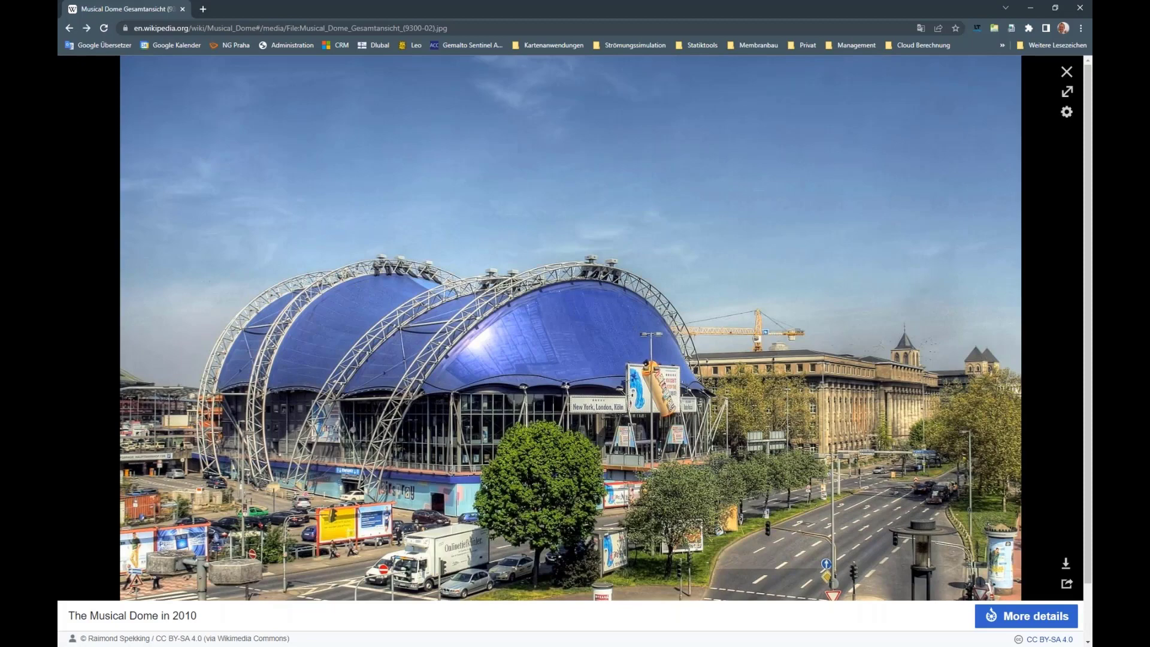
- Name the new model POS and activate the Structure Stability, Form-Finding, Wind Simulation, Stress-Strain Analysis and Steel Design add-ons
{"action": "key", "text": "Escape"}
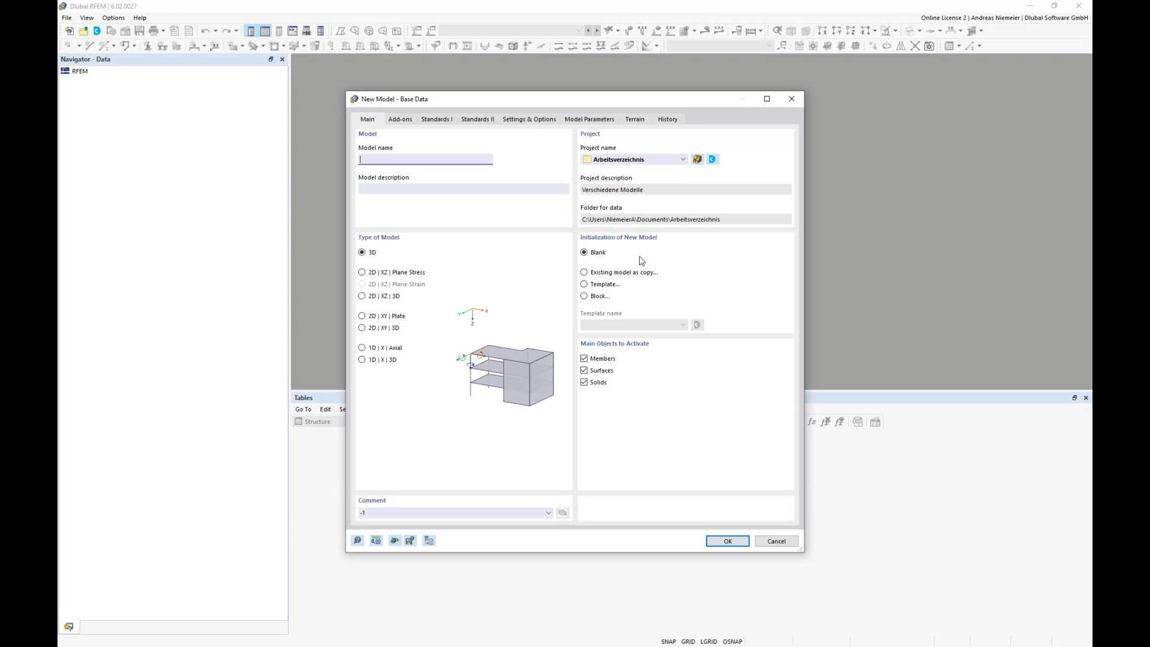
{"action": "type", "text": "PO5"}
{"action": "left_click", "coordinate": [400, 119]}
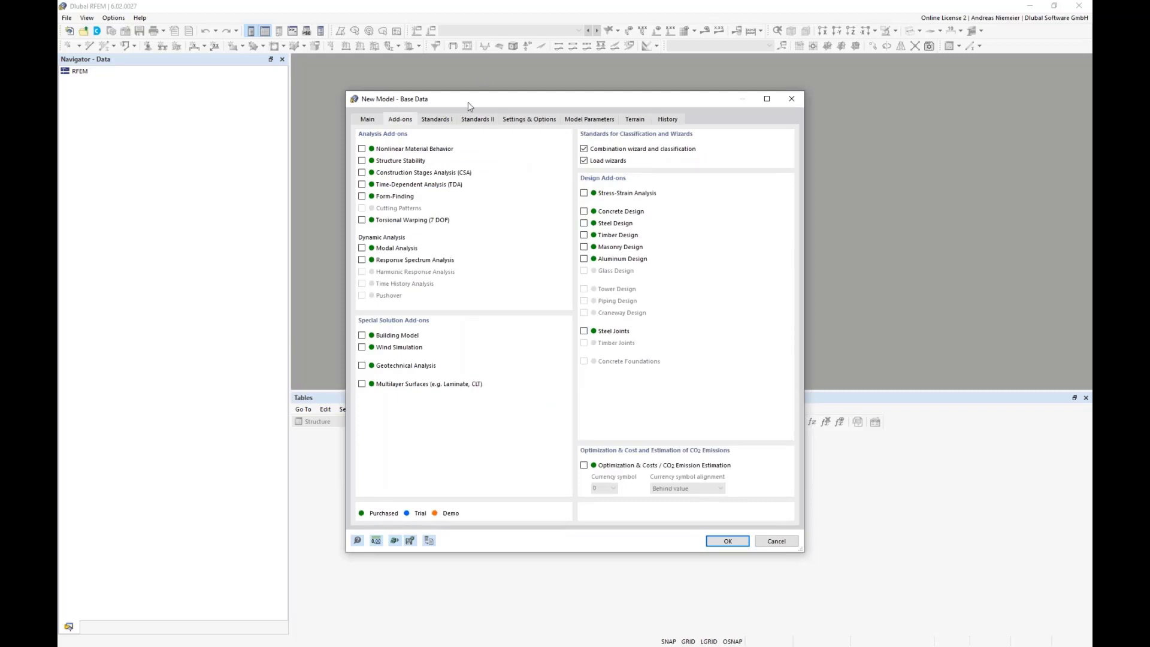
{"action": "left_click", "coordinate": [362, 161]}
{"action": "left_click", "coordinate": [361, 197]}
{"action": "left_click", "coordinate": [362, 347]}
{"action": "left_click", "coordinate": [584, 194]}
{"action": "left_click", "coordinate": [437, 121]}
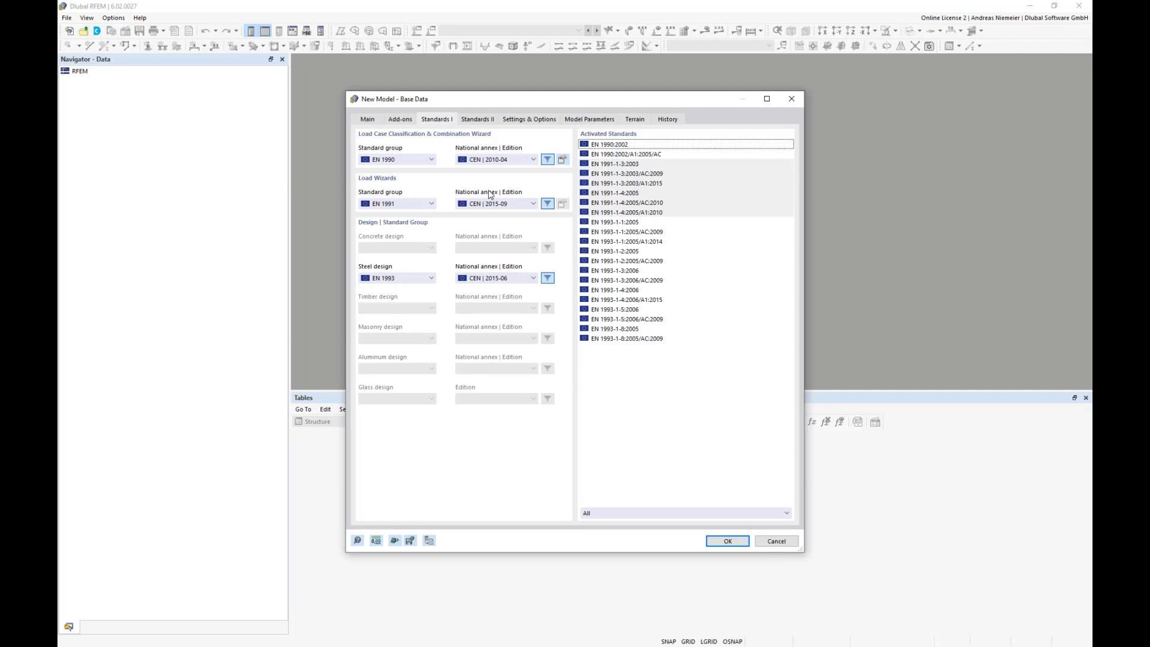
{"action": "left_click", "coordinate": [505, 162]}
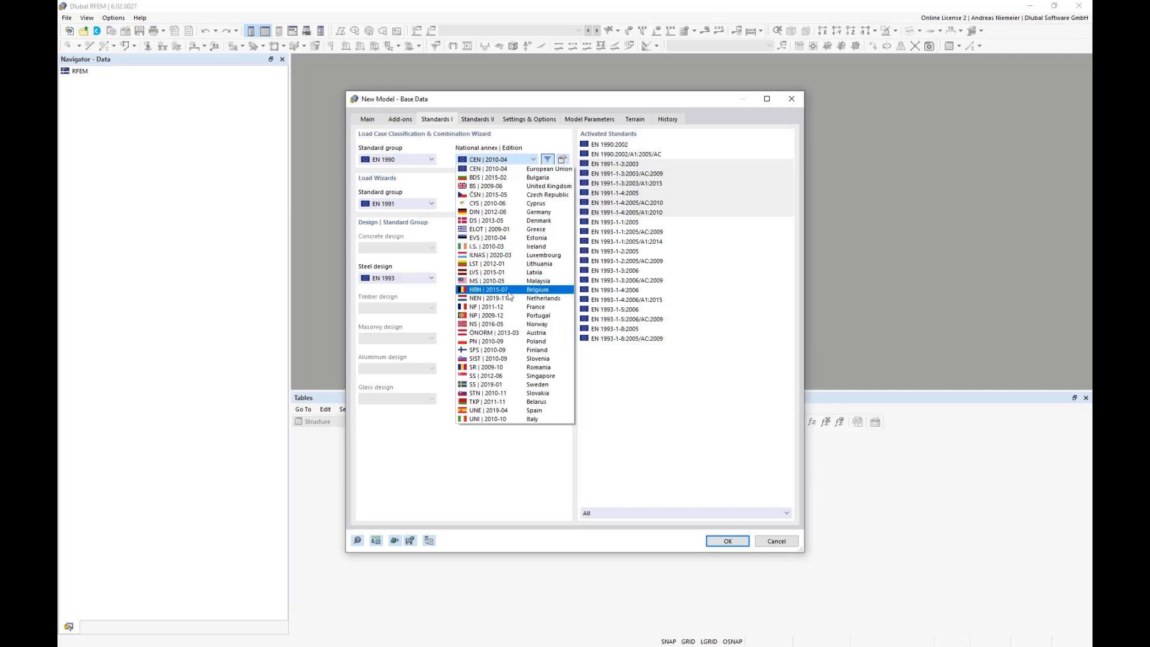
{"action": "left_click", "coordinate": [492, 212]}
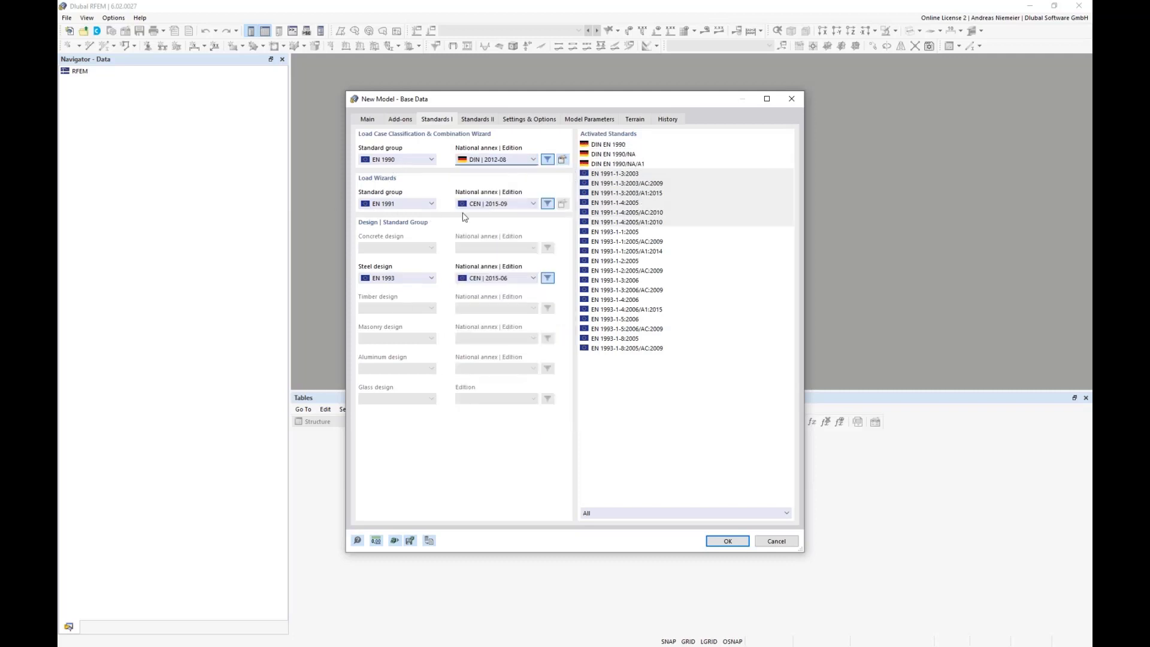
{"action": "left_click", "coordinate": [486, 206]}
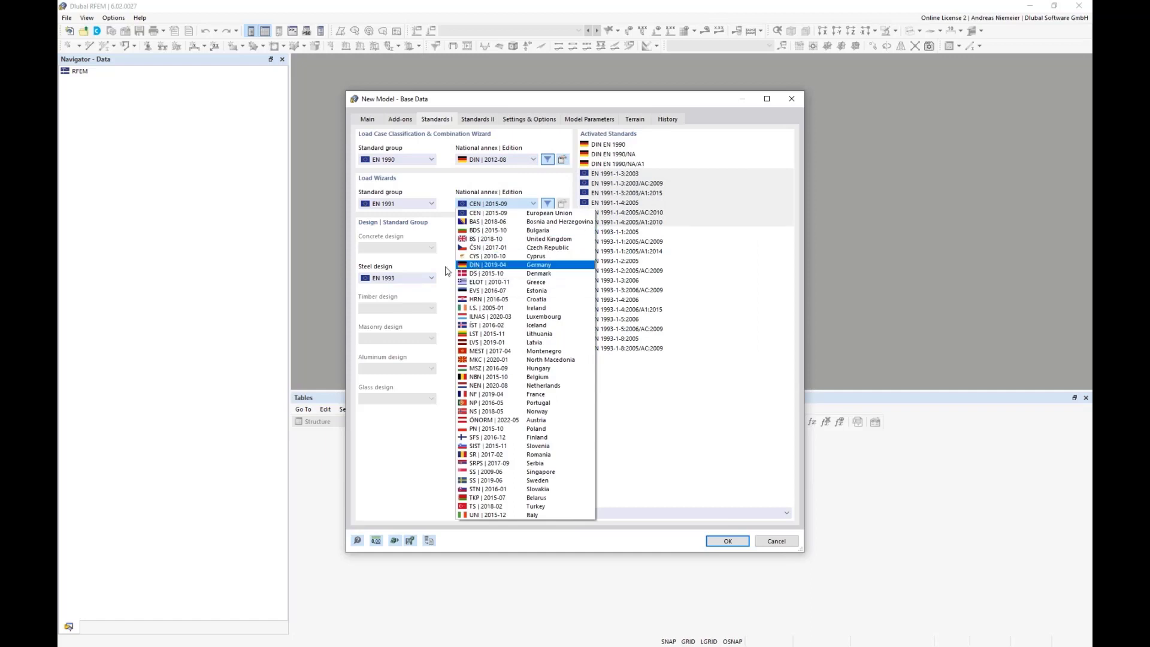
{"action": "left_click", "coordinate": [497, 267]}
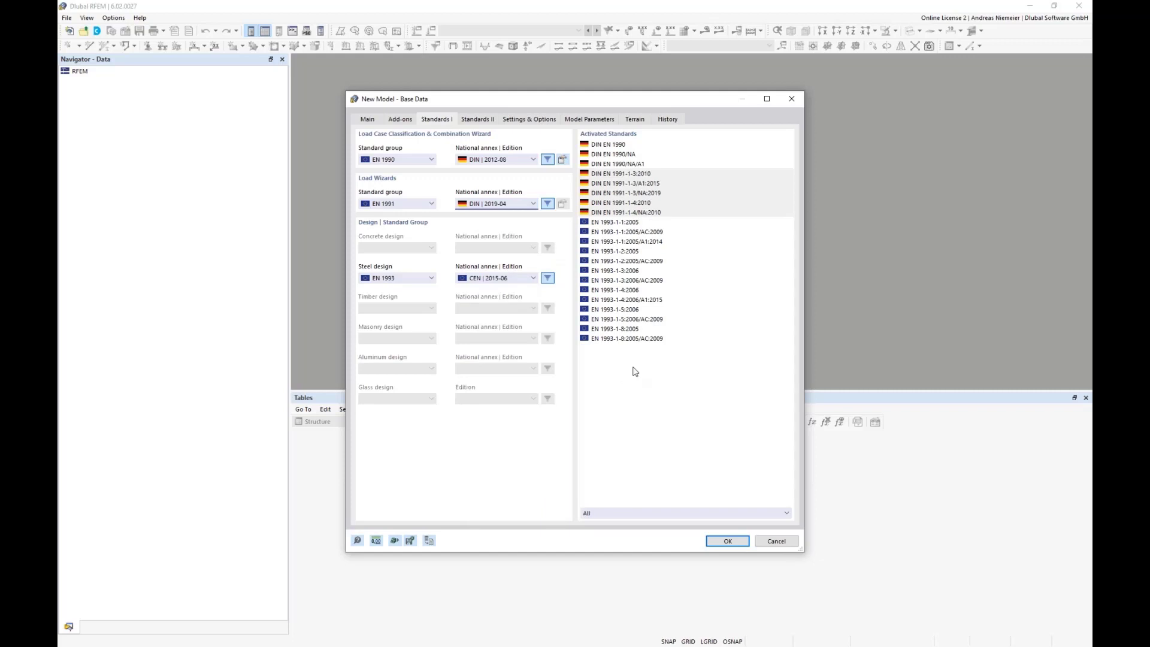
{"action": "left_click", "coordinate": [499, 281]}
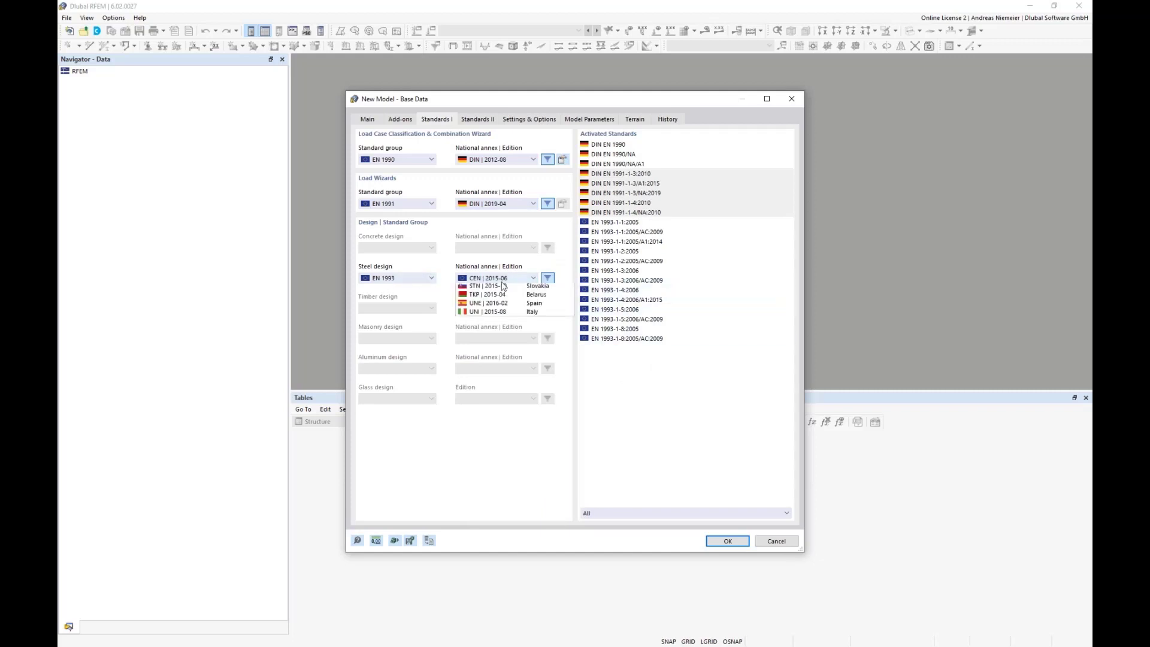
{"action": "left_click", "coordinate": [498, 341]}
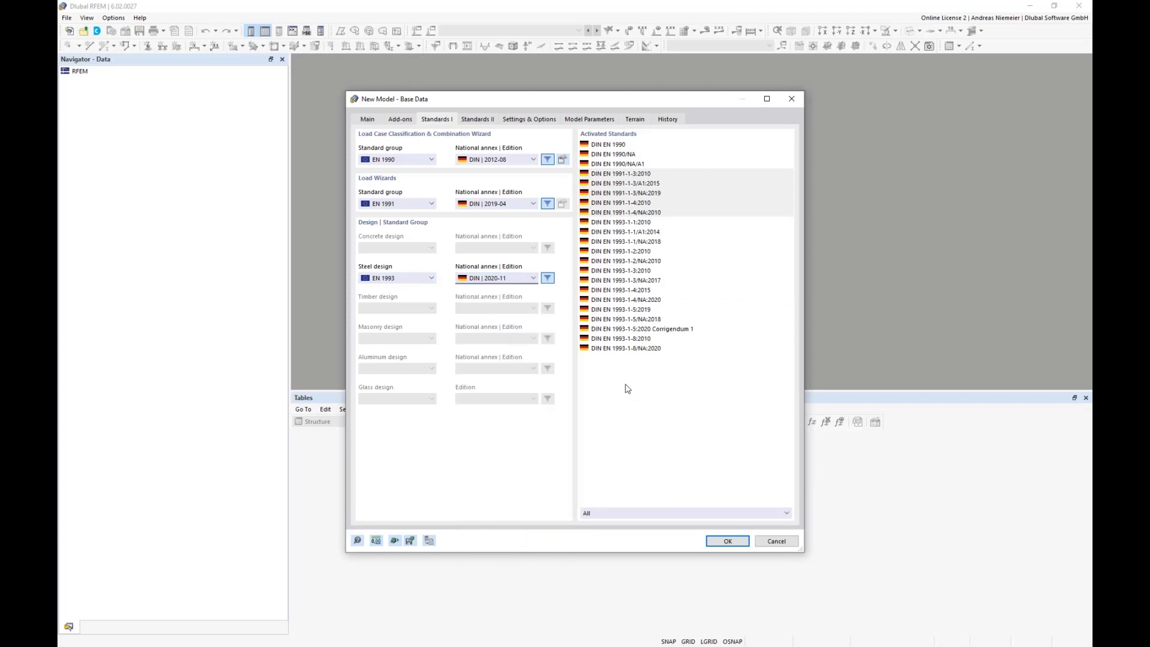
{"action": "left_click", "coordinate": [727, 543]}
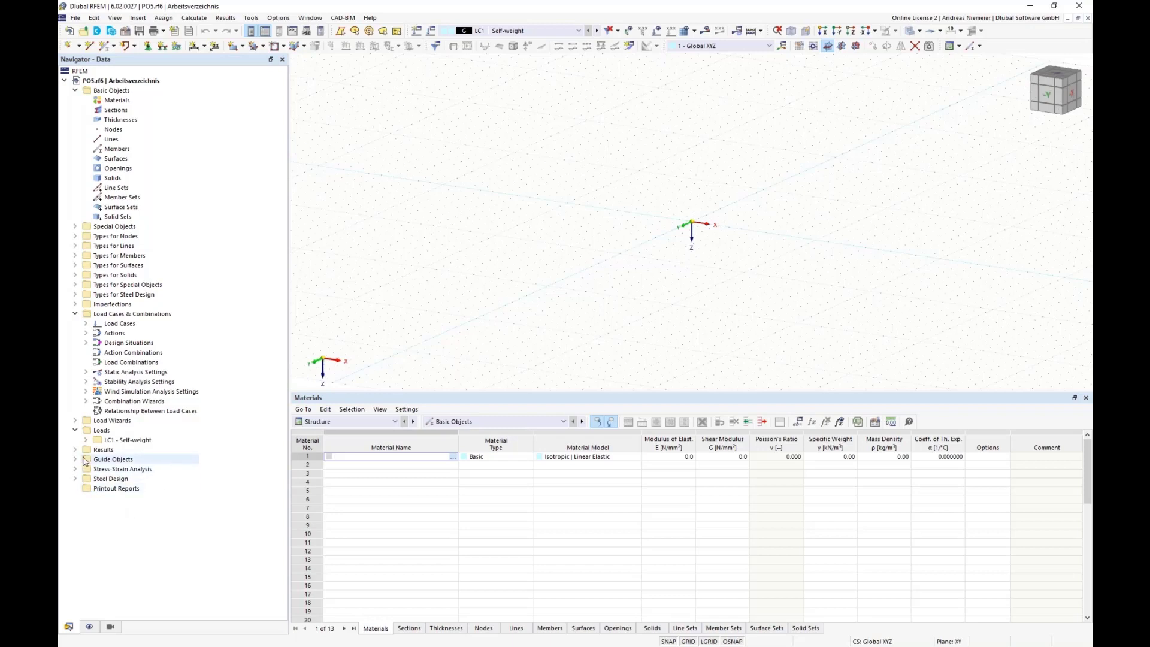
- Start a new background layer under the guide objects with the user-defined name "Base geometry"
{"action": "left_click", "coordinate": [75, 90]}
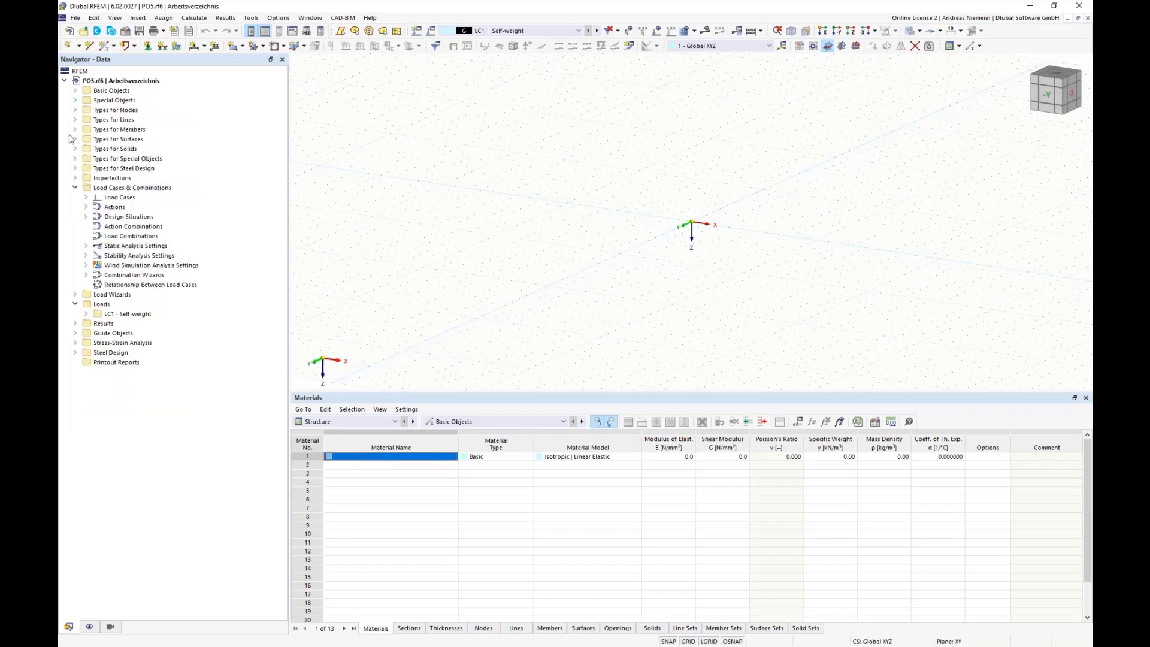
{"action": "left_click", "coordinate": [75, 188]}
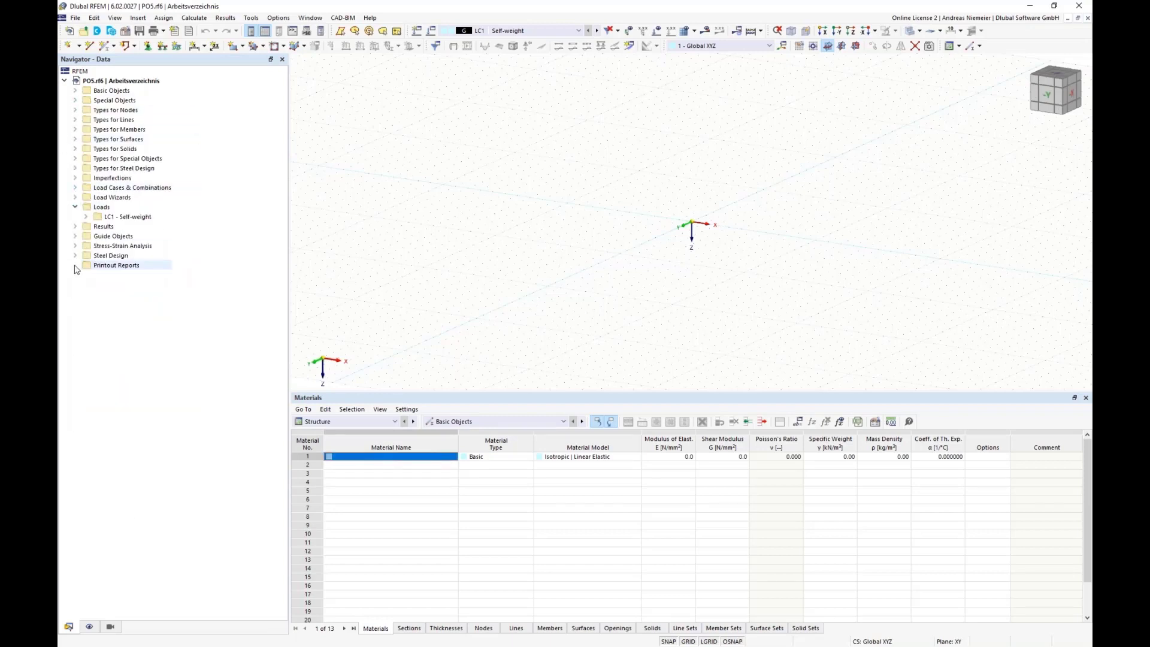
{"action": "left_click", "coordinate": [76, 236]}
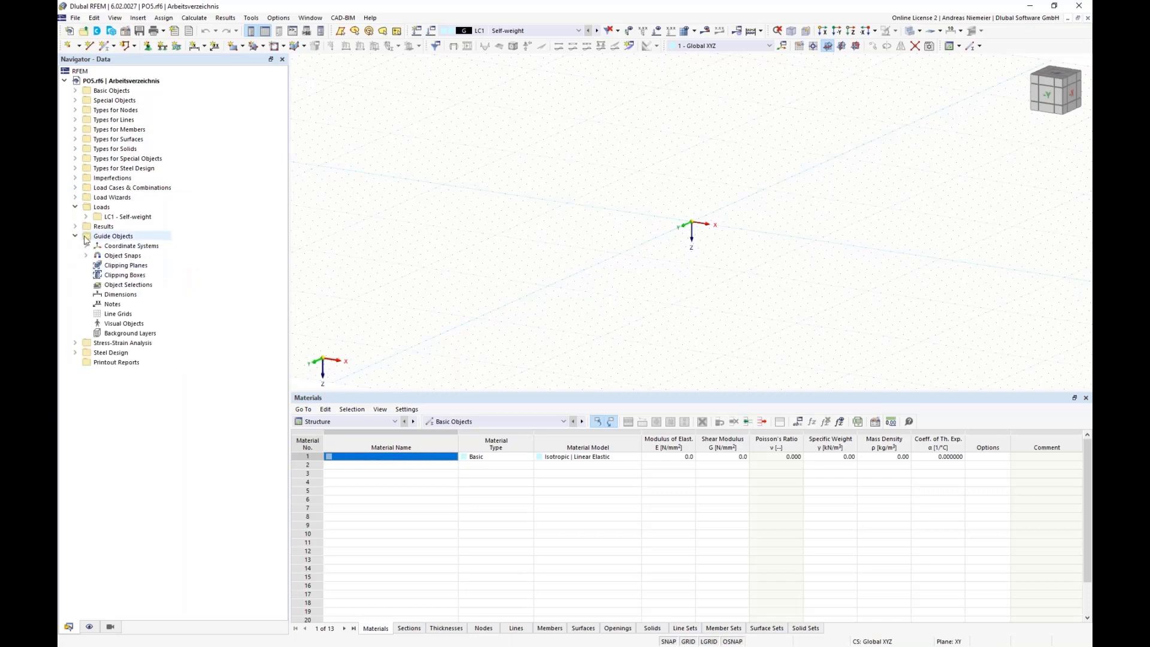
{"action": "right_click", "coordinate": [128, 334]}
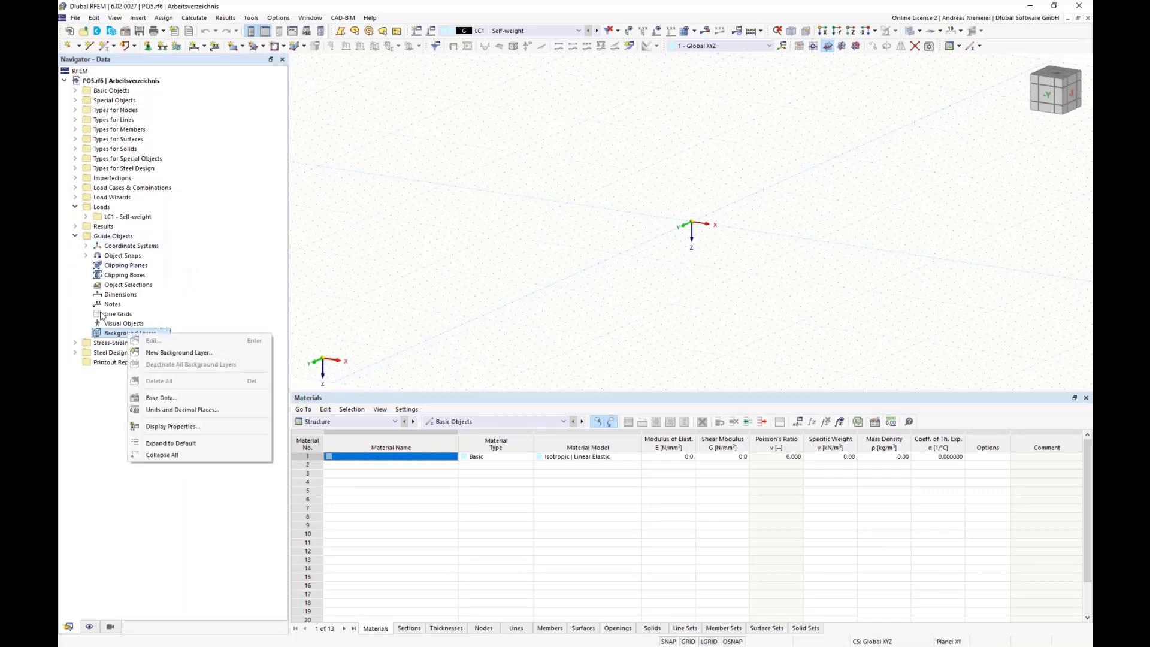
{"action": "left_click", "coordinate": [179, 353]}
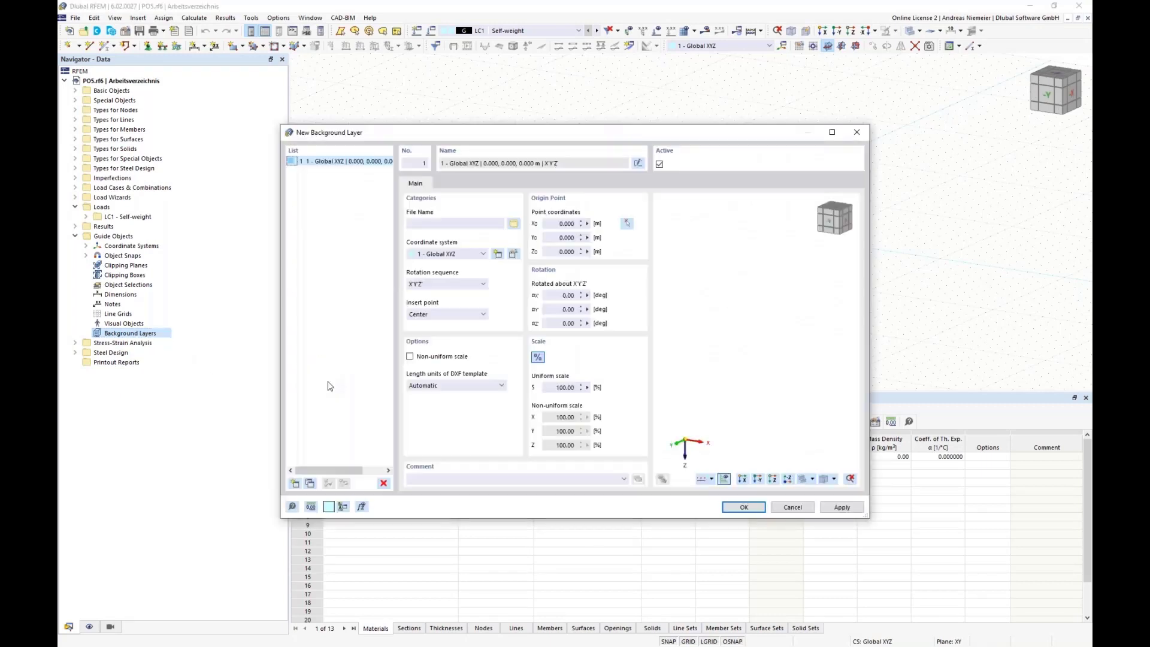
{"action": "left_click", "coordinate": [639, 164]}
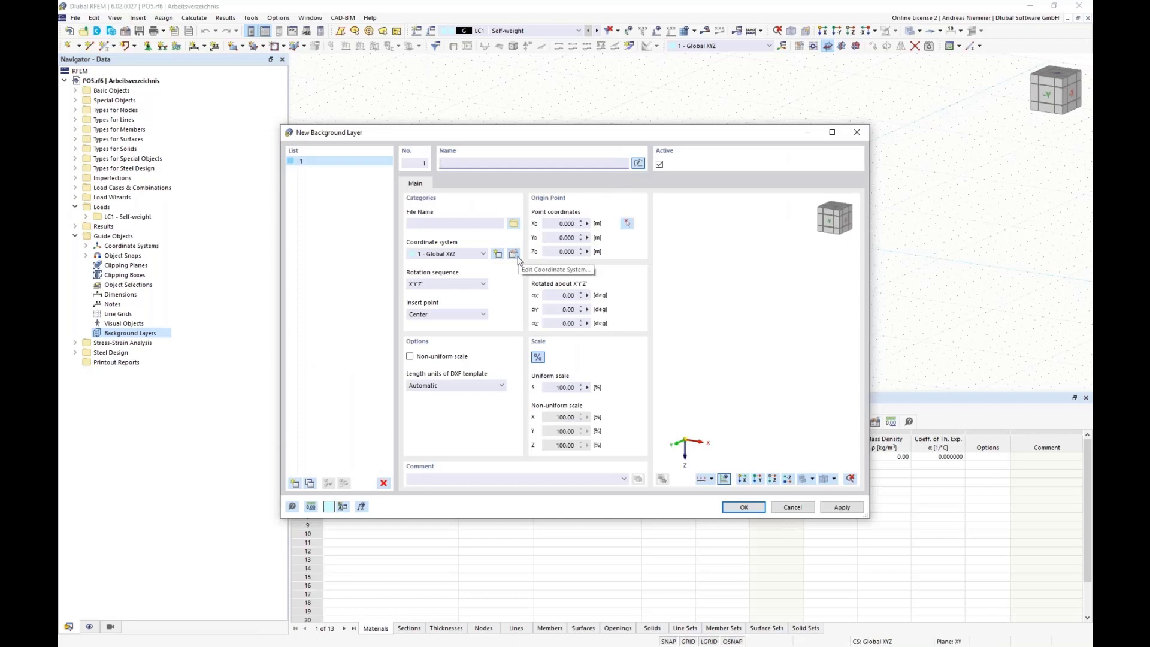
{"action": "type", "text": "Base geometry"}
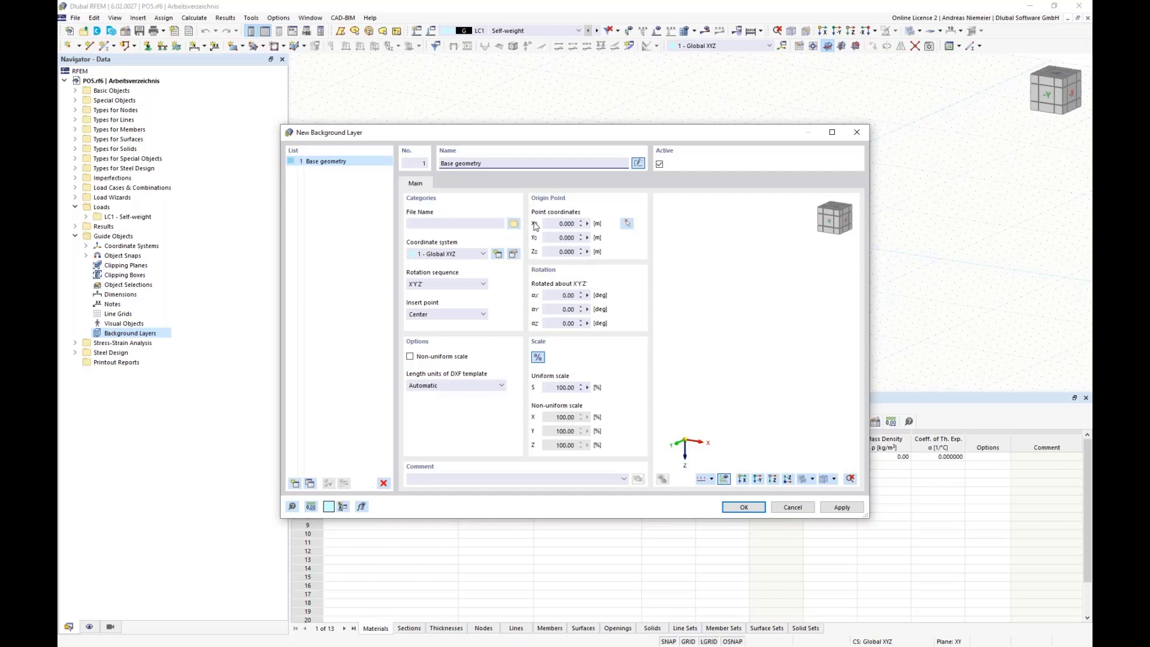
- Load Building.dxf into the background layer with the DXF template's length units set to m, and create the layer
{"action": "left_click", "coordinate": [514, 223]}
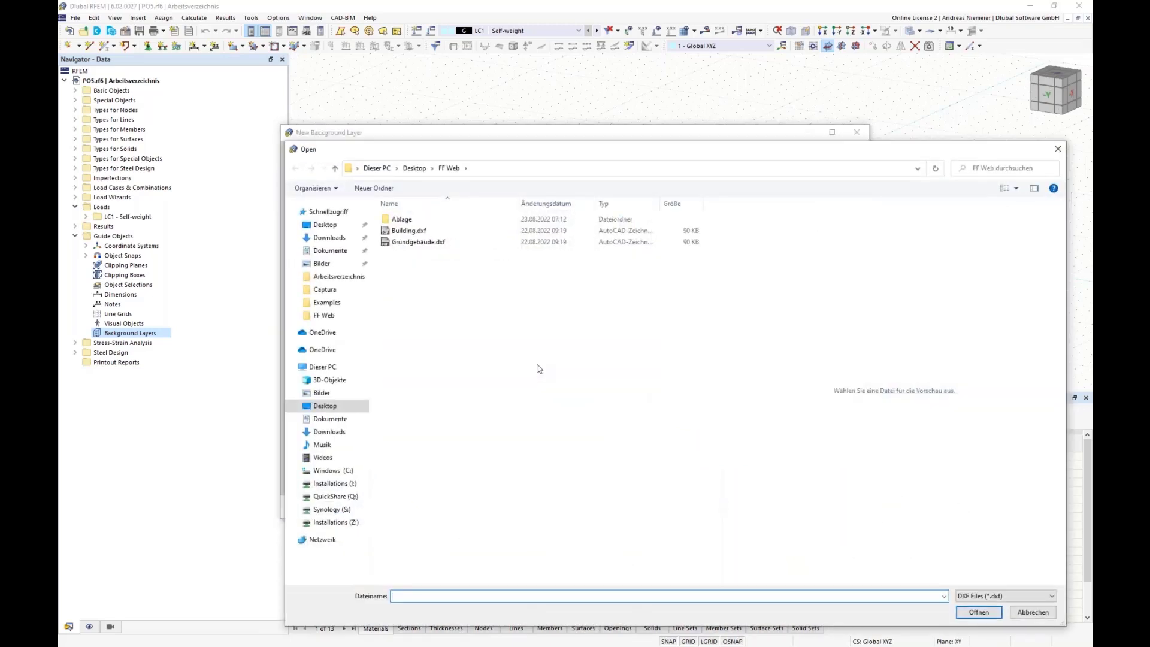
{"action": "left_click", "coordinate": [398, 232]}
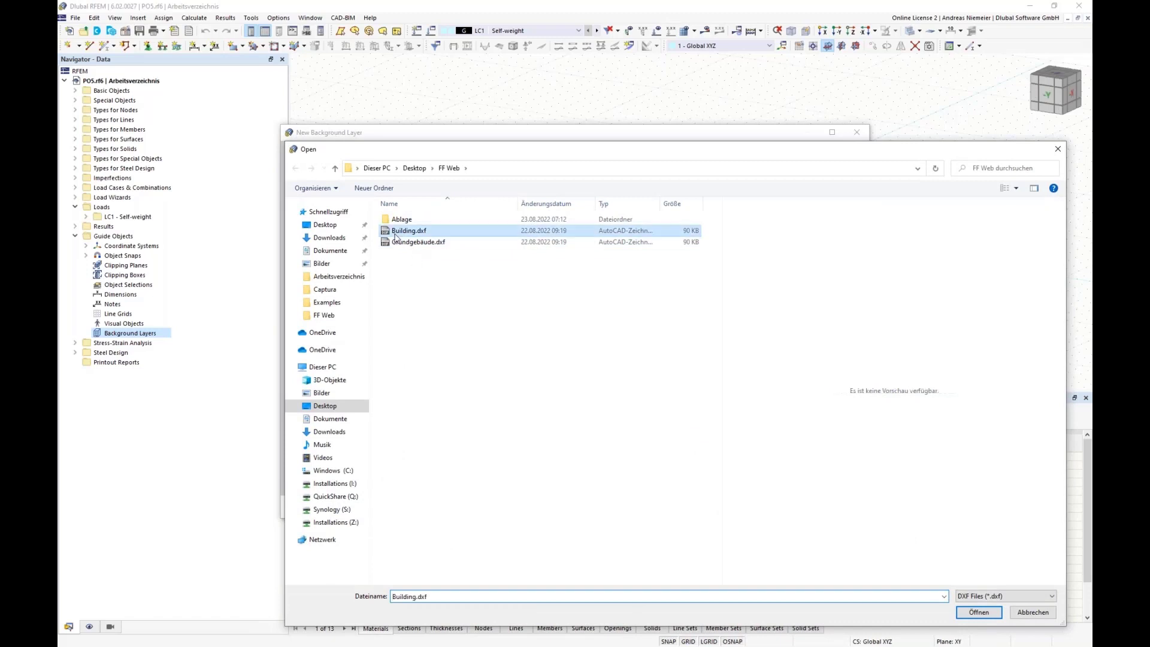
{"action": "left_click", "coordinate": [971, 612]}
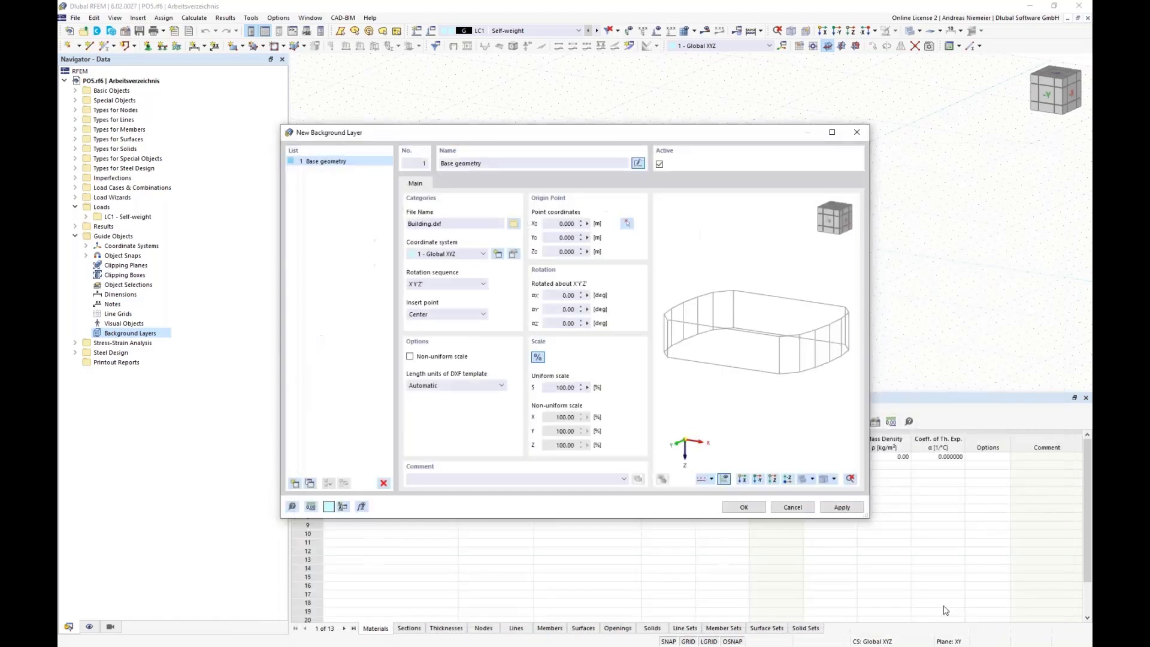
{"action": "middle_click_drag", "start_coordinate": [803, 375], "coordinate": [707, 380], "text": "ctrl"}
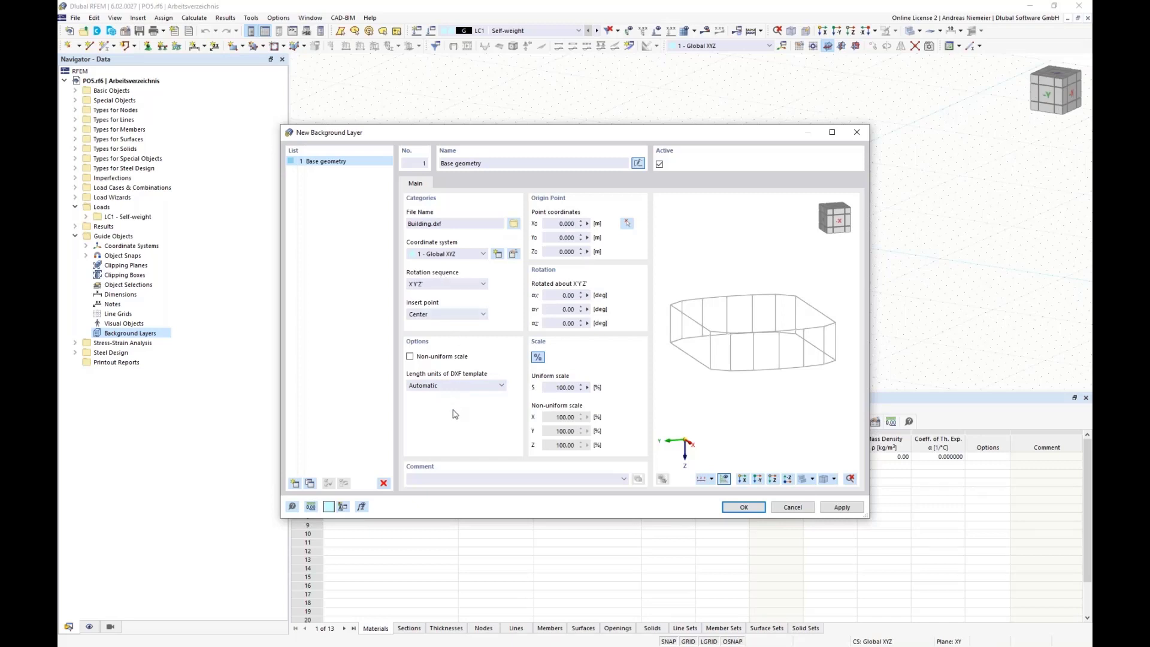
{"action": "left_click", "coordinate": [444, 389]}
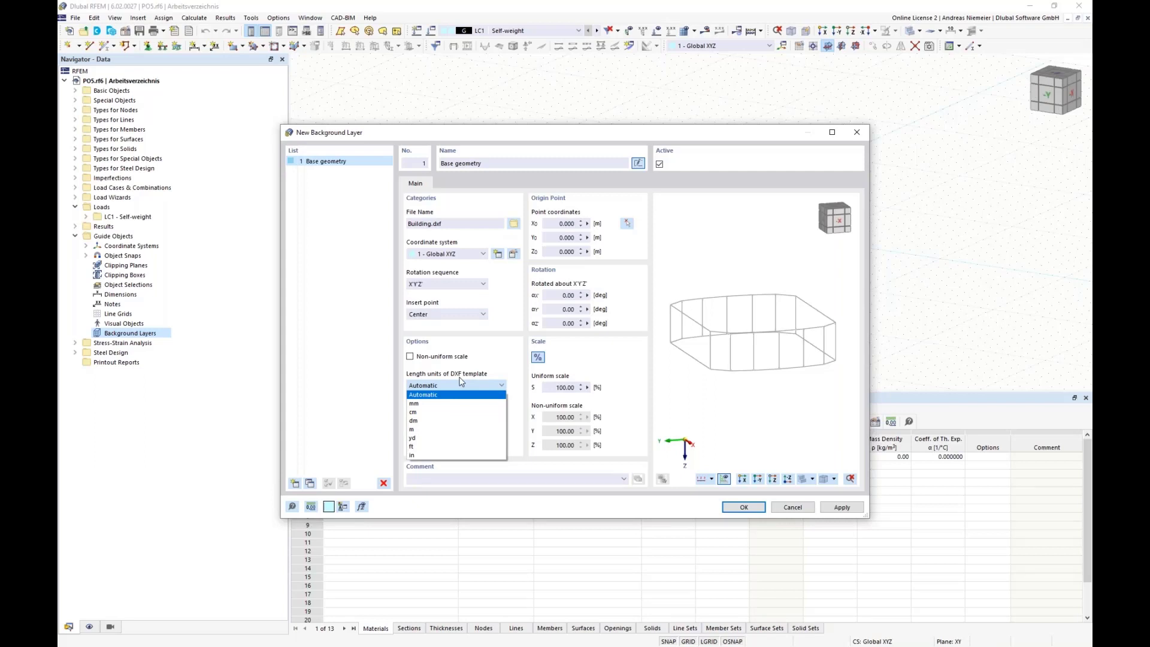
{"action": "left_click", "coordinate": [436, 429]}
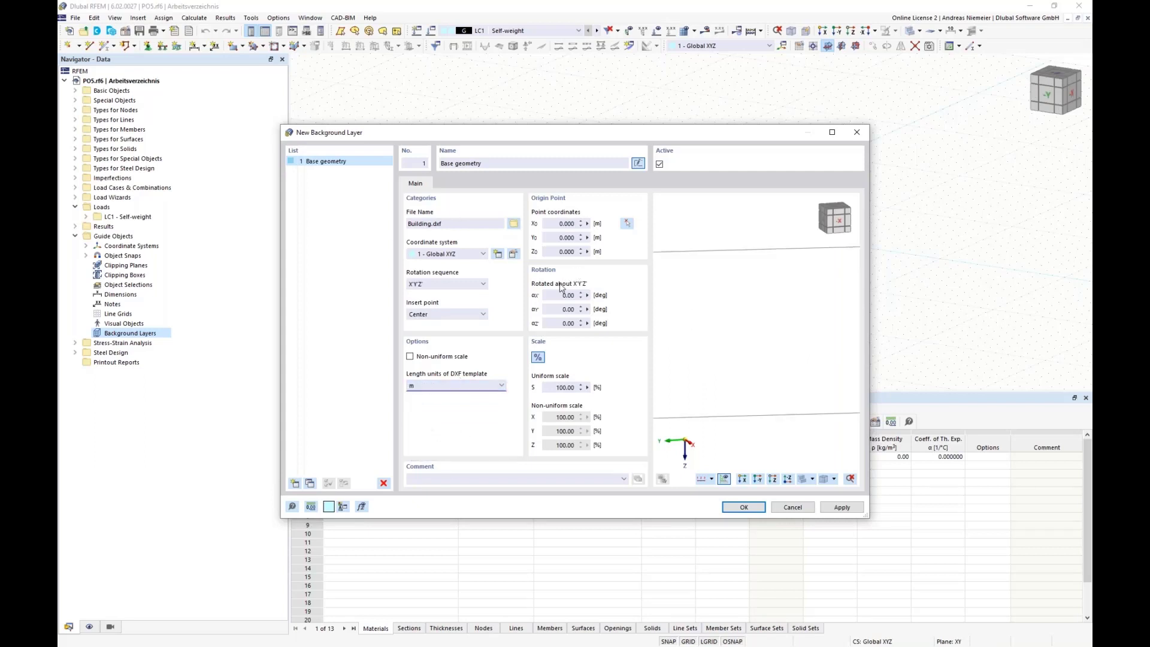
{"action": "left_click", "coordinate": [738, 510]}
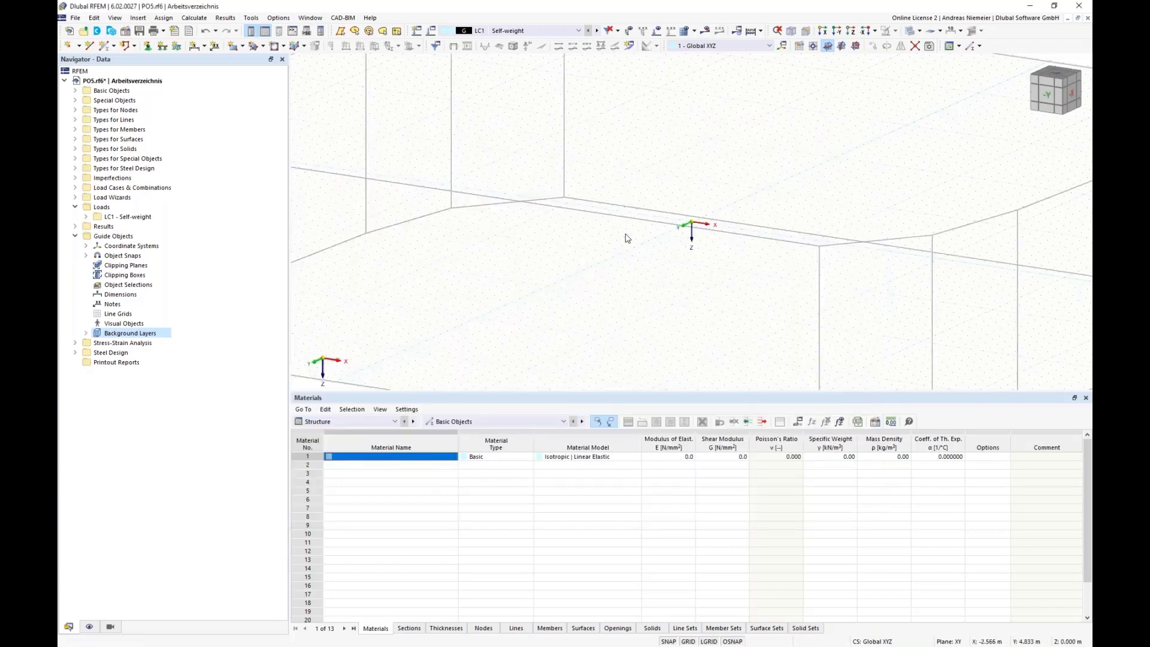
- Collapse the navigator tree except for the basic objects and hide the grid in the work area
{"action": "scroll", "coordinate": [627, 238], "scroll_direction": "down", "scroll_amount": 5}
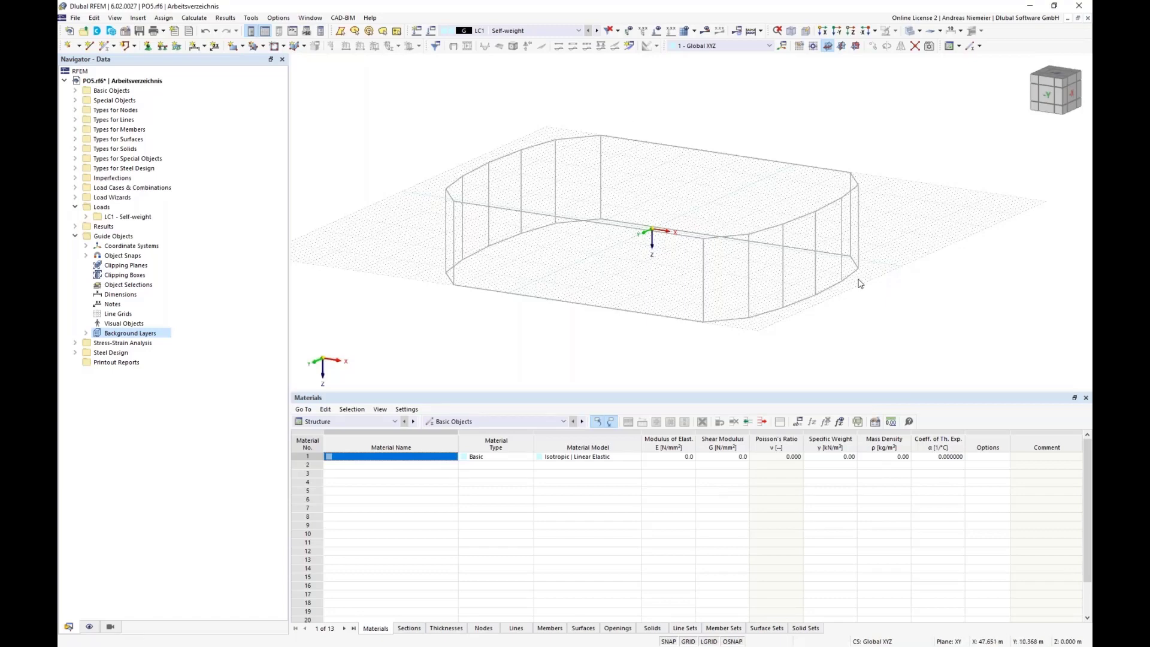
{"action": "middle_click_drag", "start_coordinate": [854, 279], "coordinate": [662, 463]}
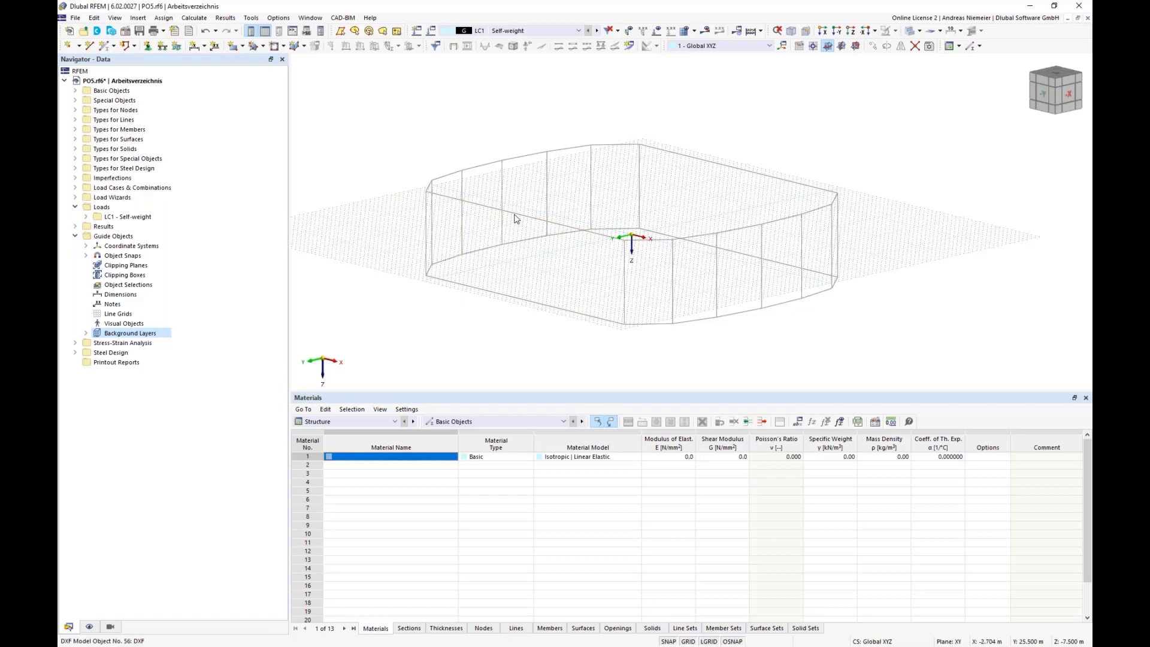
{"action": "left_click", "coordinate": [75, 236]}
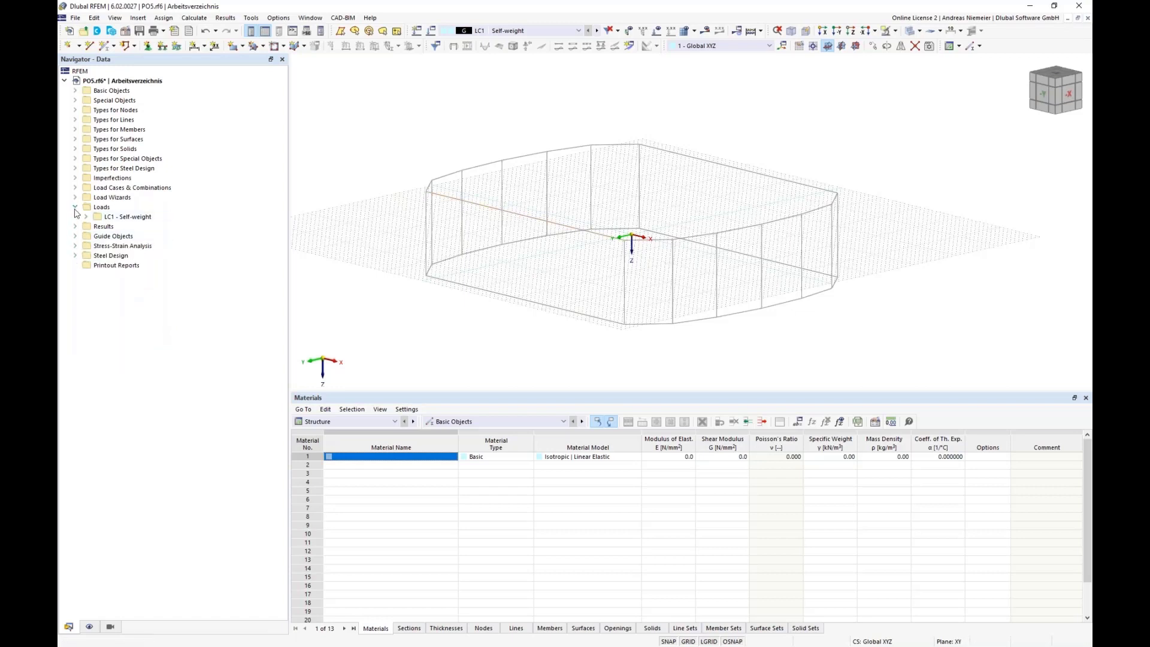
{"action": "left_click", "coordinate": [75, 208]}
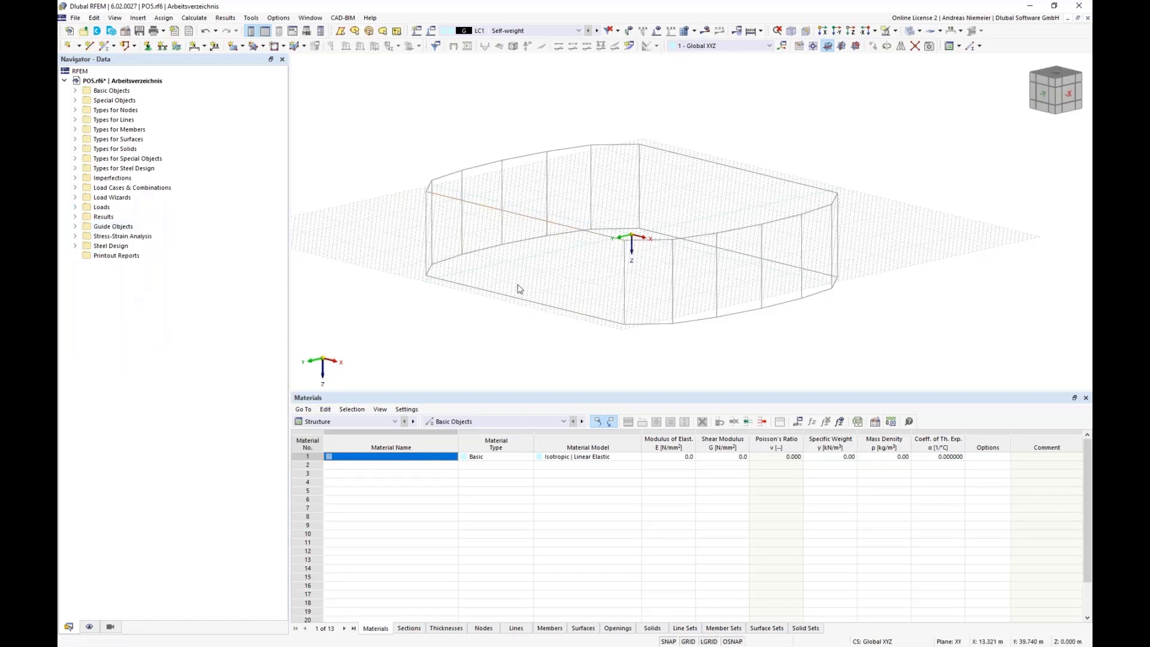
{"action": "left_click", "coordinate": [76, 92]}
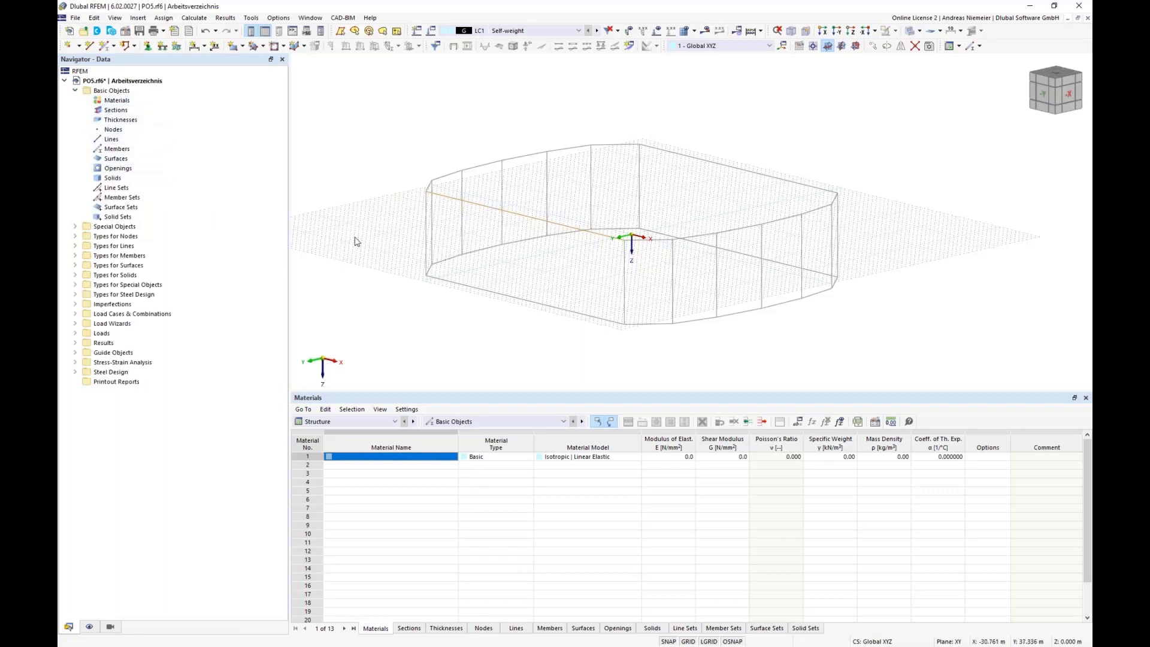
{"action": "middle_click_drag", "start_coordinate": [362, 234], "coordinate": [570, 161], "text": "ctrl"}
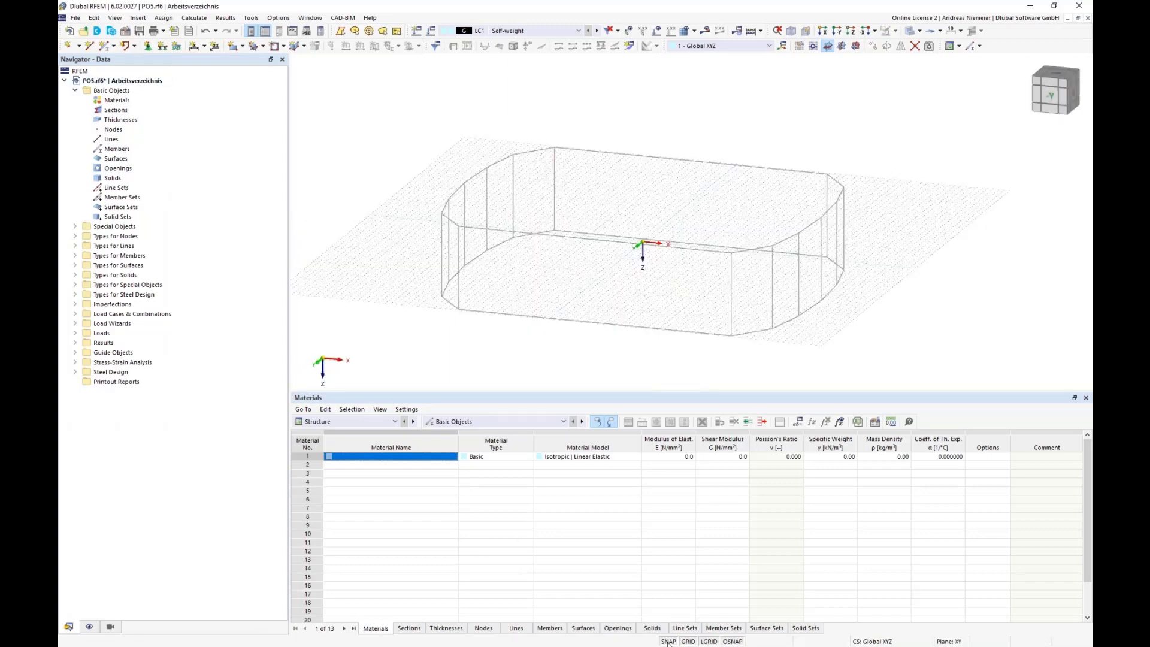
{"action": "left_click", "coordinate": [687, 642]}
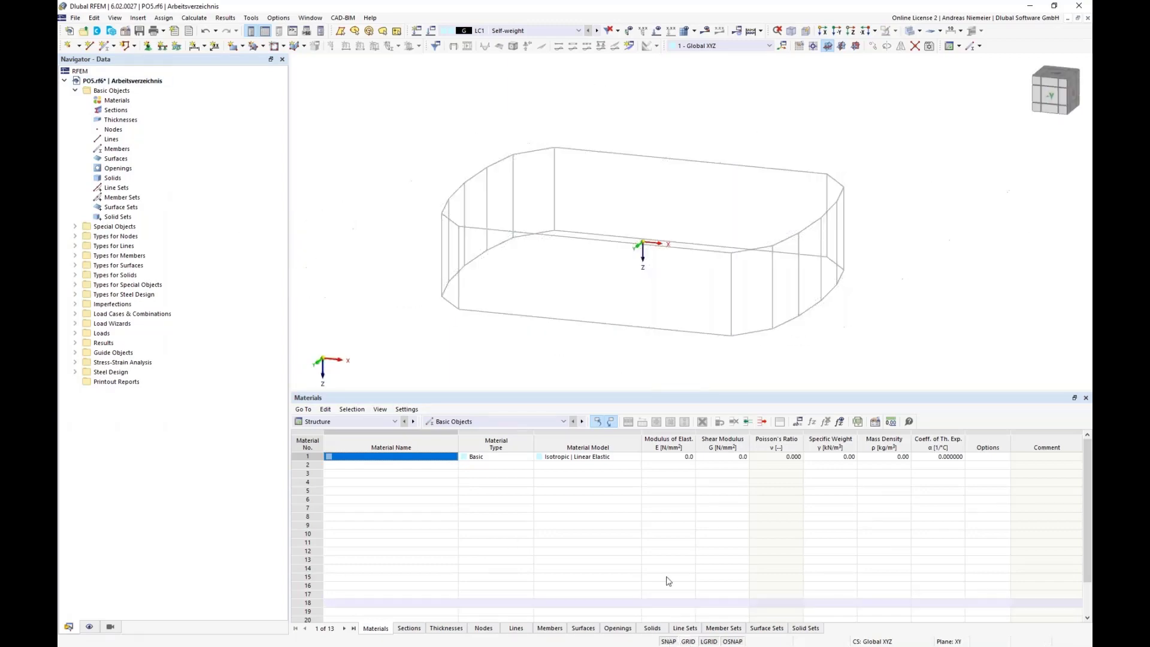
- Trace the building's upper edge as a closed chain of single lines snapped to the background layer's corners, and review the list of lines
{"action": "left_click", "coordinate": [90, 48]}
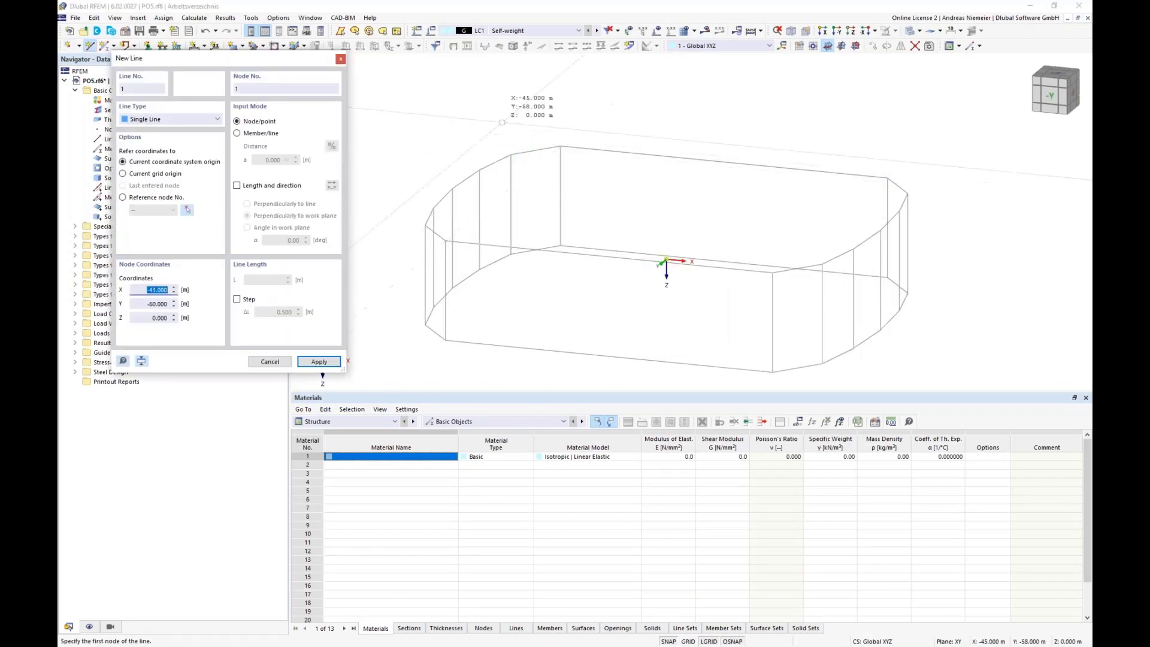
{"action": "left_click", "coordinate": [560, 145]}
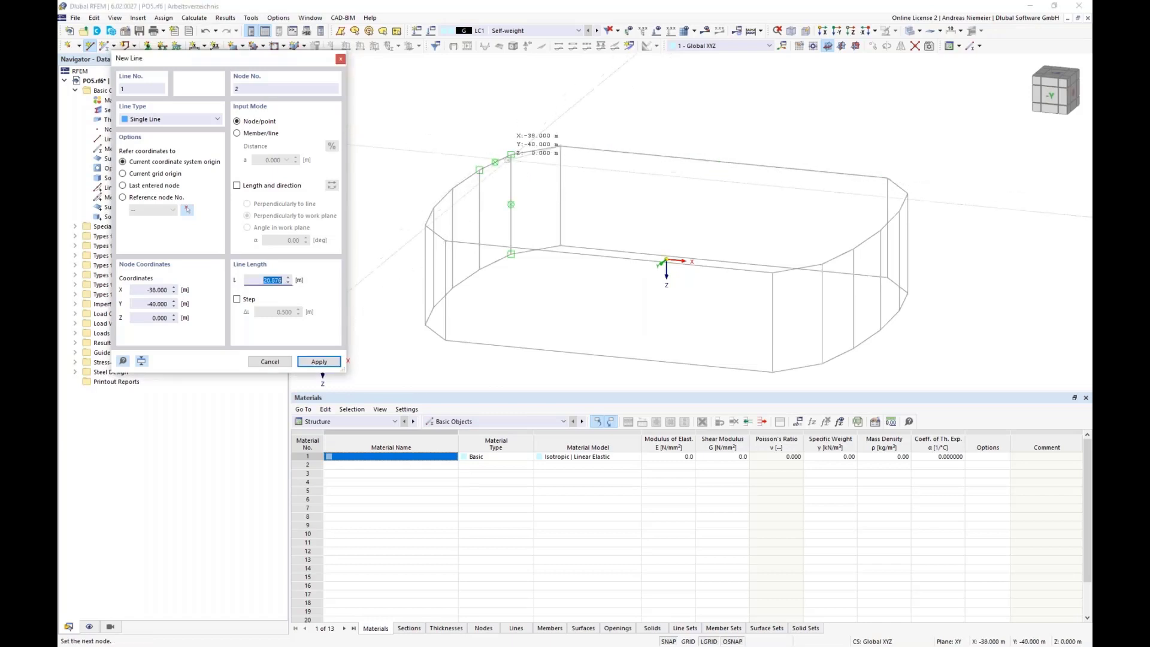
{"action": "scroll", "coordinate": [569, 146], "scroll_direction": "up", "scroll_amount": 1}
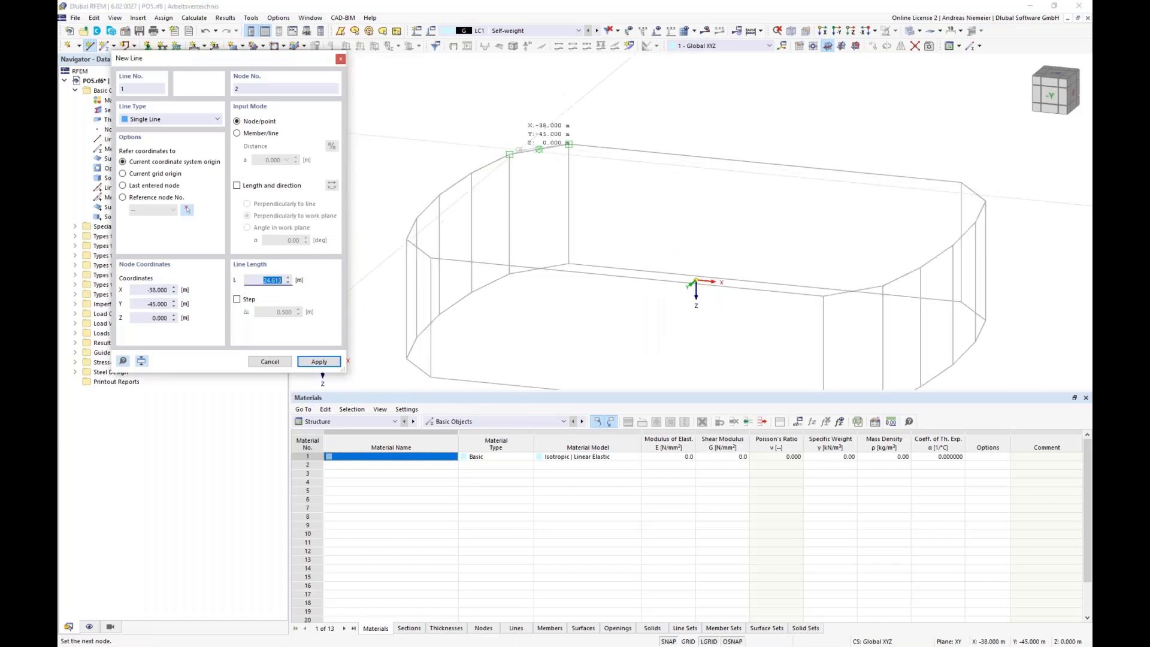
{"action": "left_click", "coordinate": [508, 155]}
{"action": "left_click", "coordinate": [472, 174]}
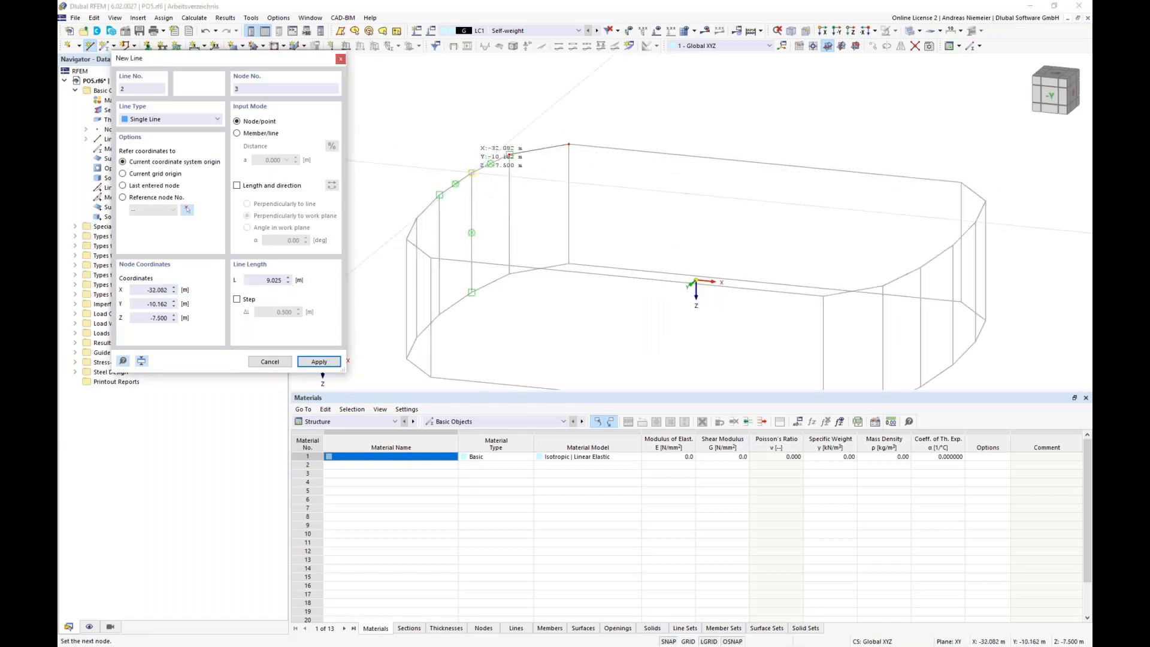
{"action": "left_click", "coordinate": [439, 195]}
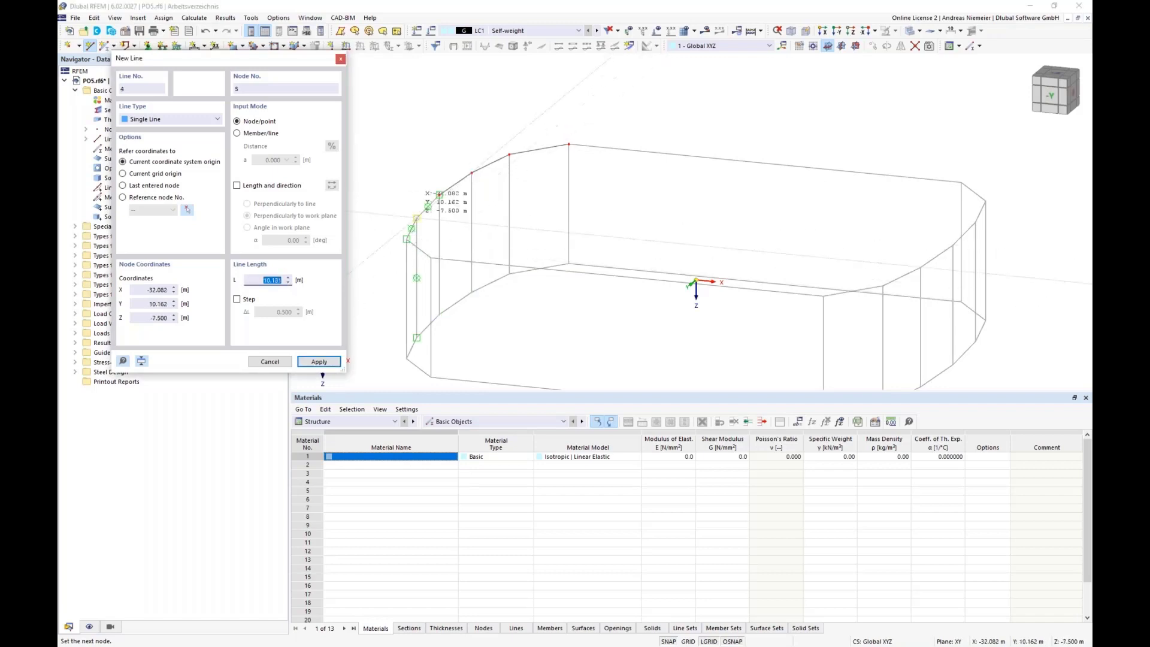
{"action": "left_click", "coordinate": [416, 218]}
{"action": "left_click", "coordinate": [407, 238]}
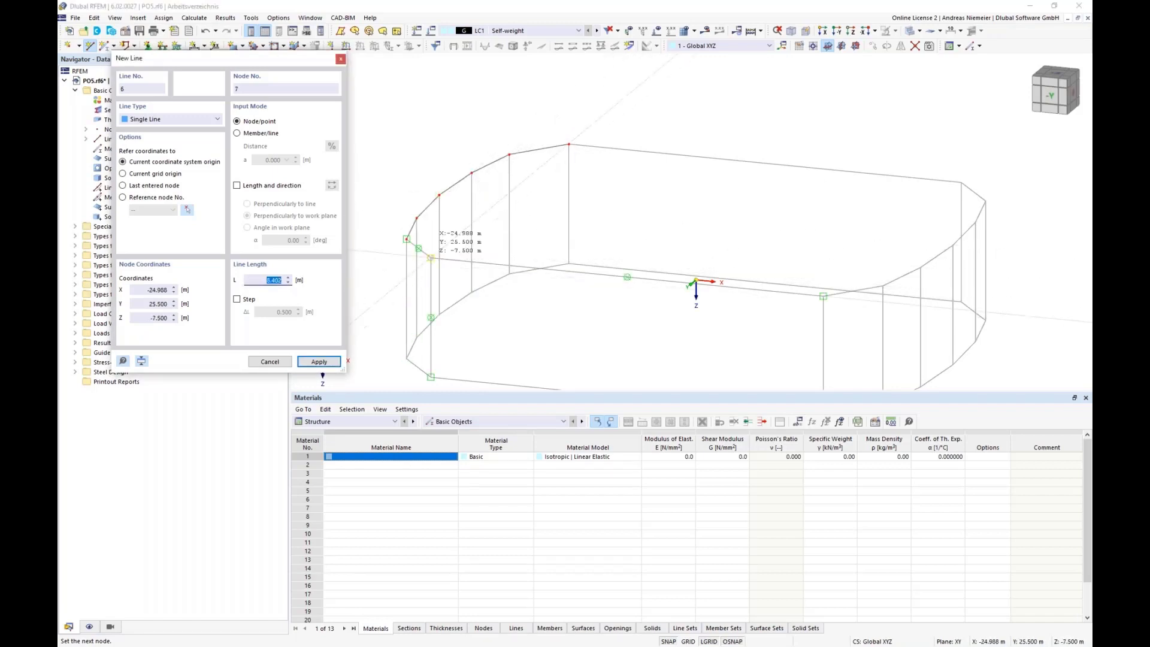
{"action": "left_click", "coordinate": [431, 258]}
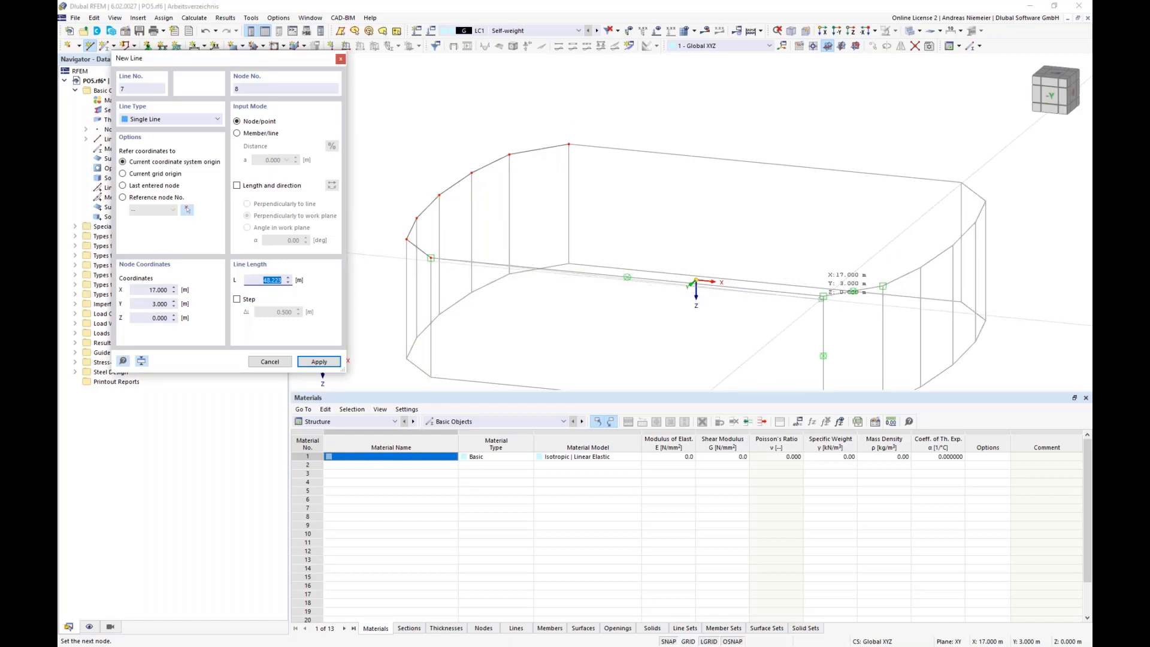
{"action": "left_click", "coordinate": [823, 296]}
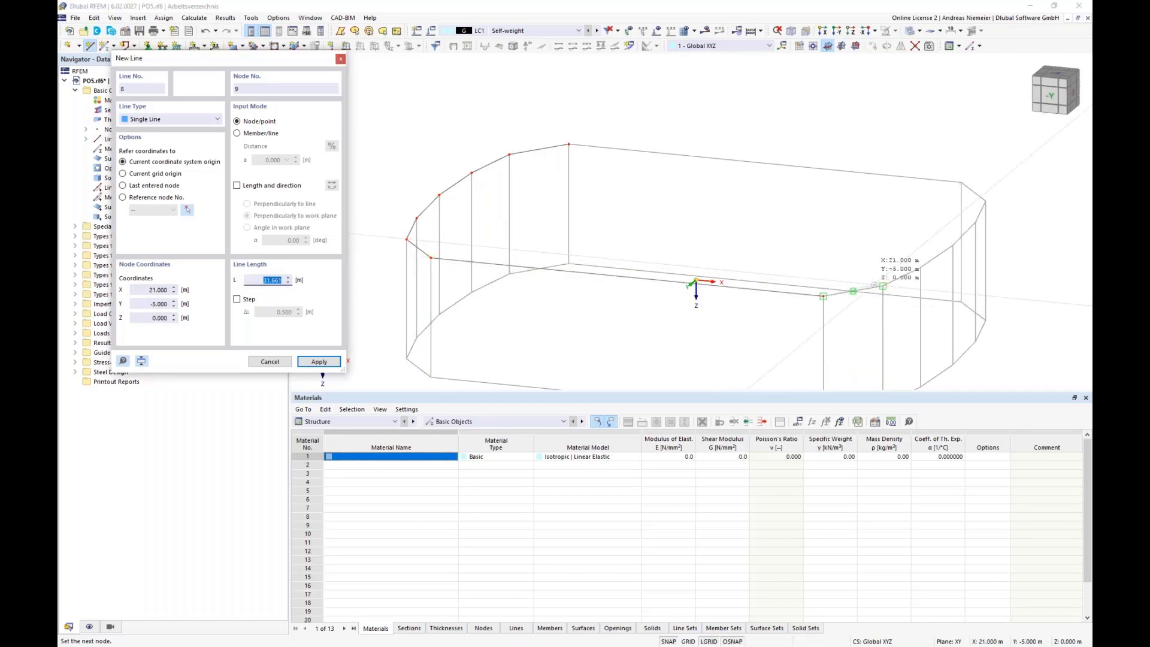
{"action": "left_click", "coordinate": [883, 285]}
{"action": "left_click", "coordinate": [921, 268]}
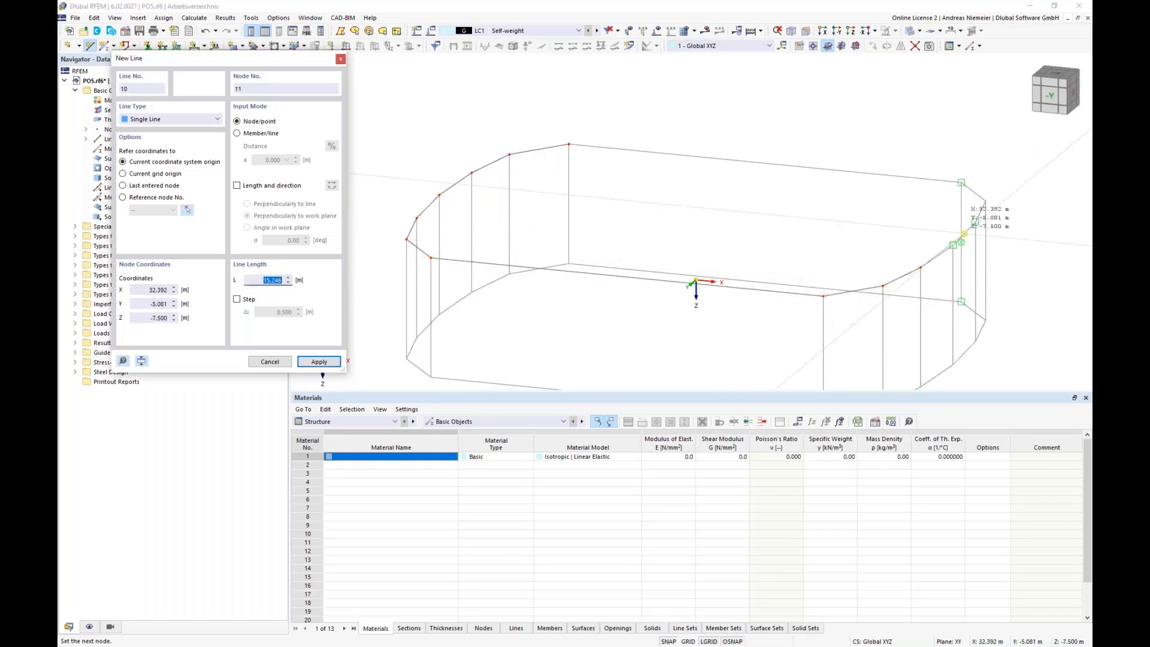
{"action": "left_click", "coordinate": [954, 244]}
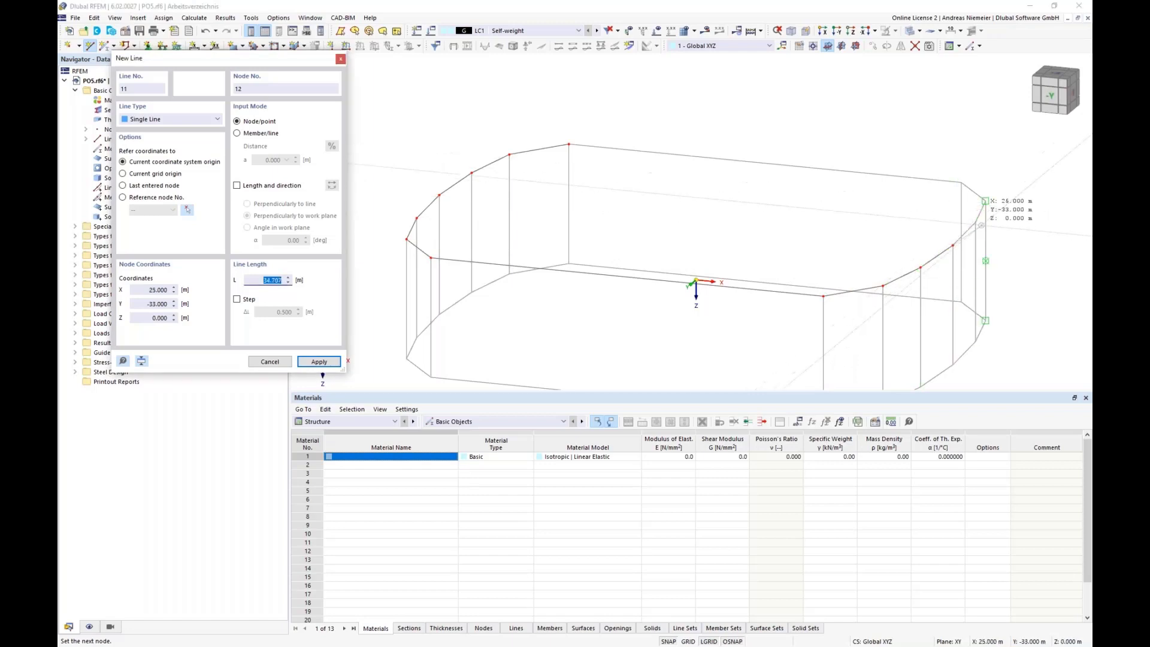
{"action": "left_click", "coordinate": [975, 222]}
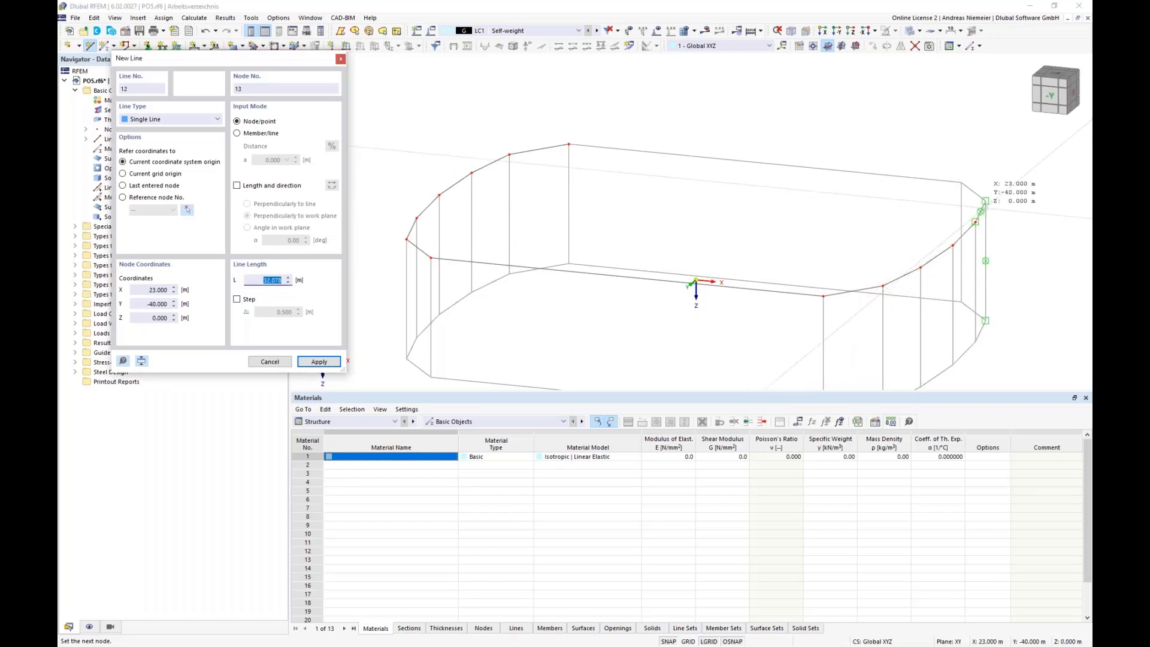
{"action": "left_click", "coordinate": [986, 202]}
{"action": "left_click", "coordinate": [961, 182]}
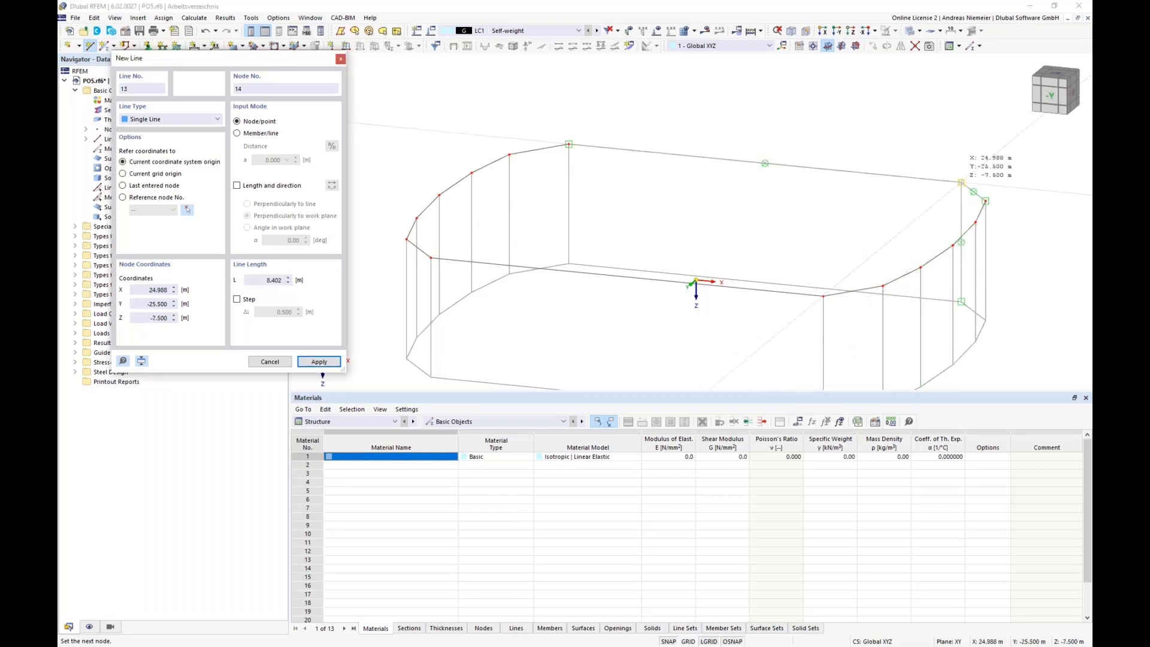
{"action": "left_click", "coordinate": [568, 144]}
{"action": "right_click", "coordinate": [618, 105]}
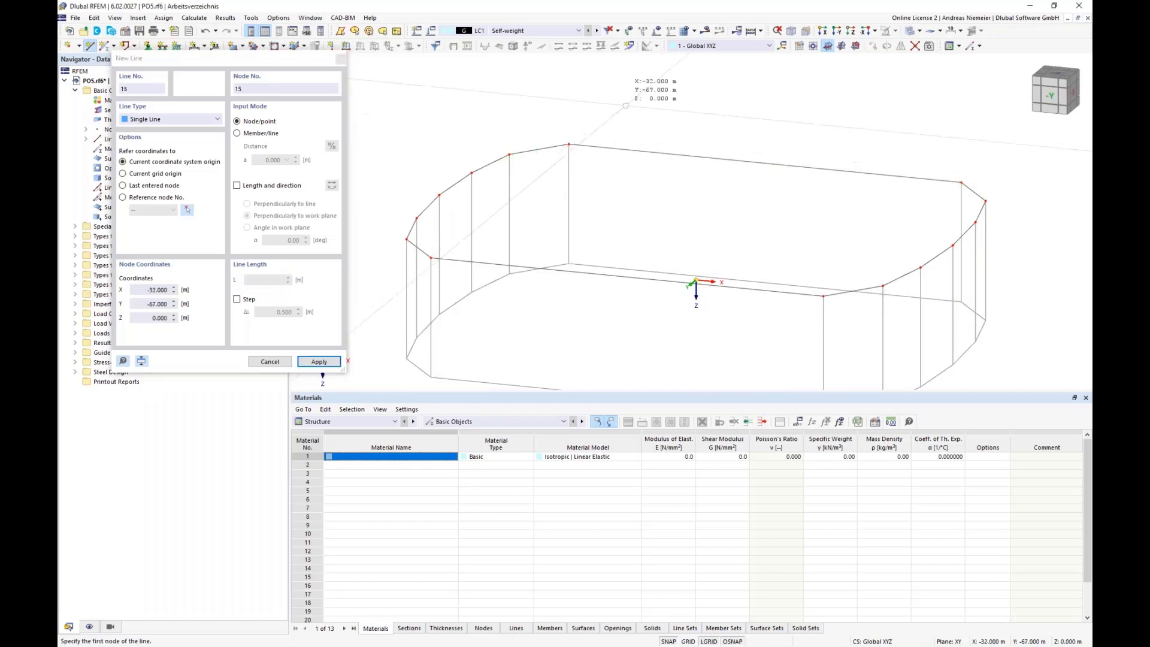
{"action": "key", "text": "Escape"}
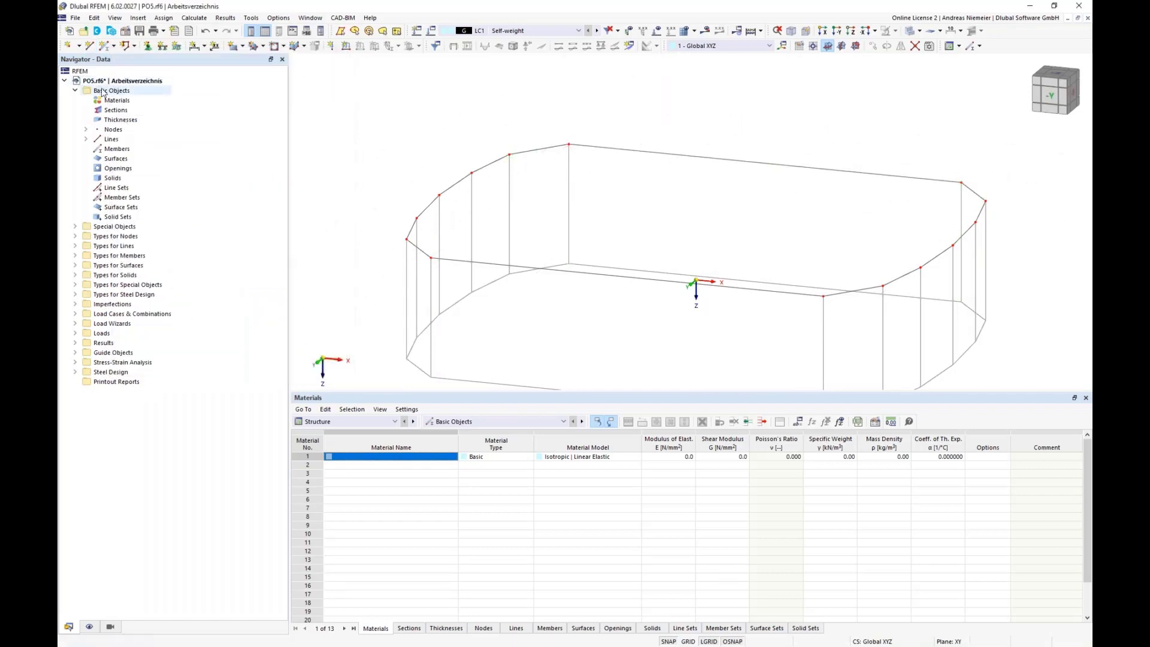
{"action": "left_click", "coordinate": [86, 139]}
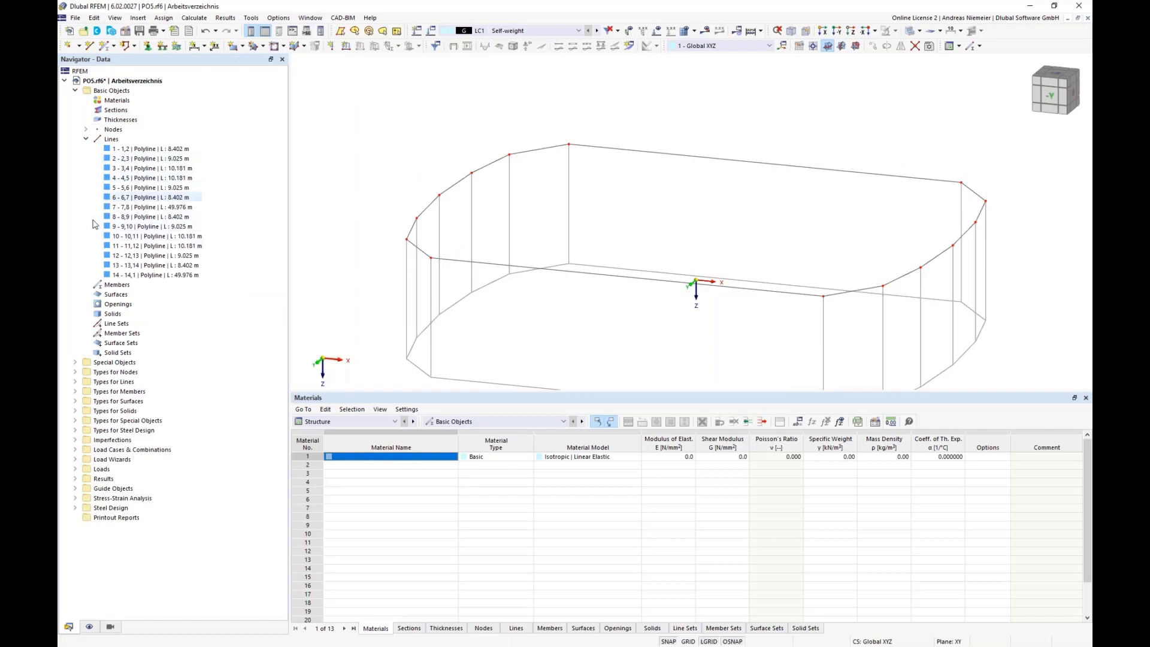
{"action": "left_click", "coordinate": [85, 139]}
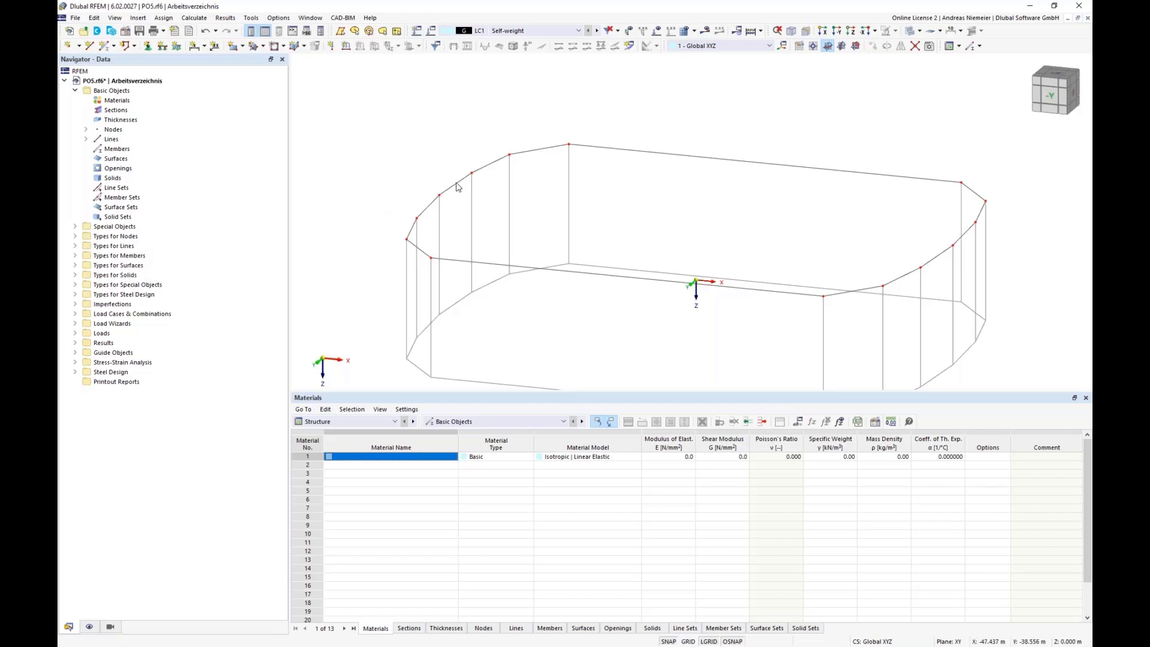
- Create one copy of the middle node on the upper edge's curved end, displaced outward along negative X to X -34.202 m
{"action": "scroll", "coordinate": [510, 228], "scroll_direction": "down", "scroll_amount": 3}
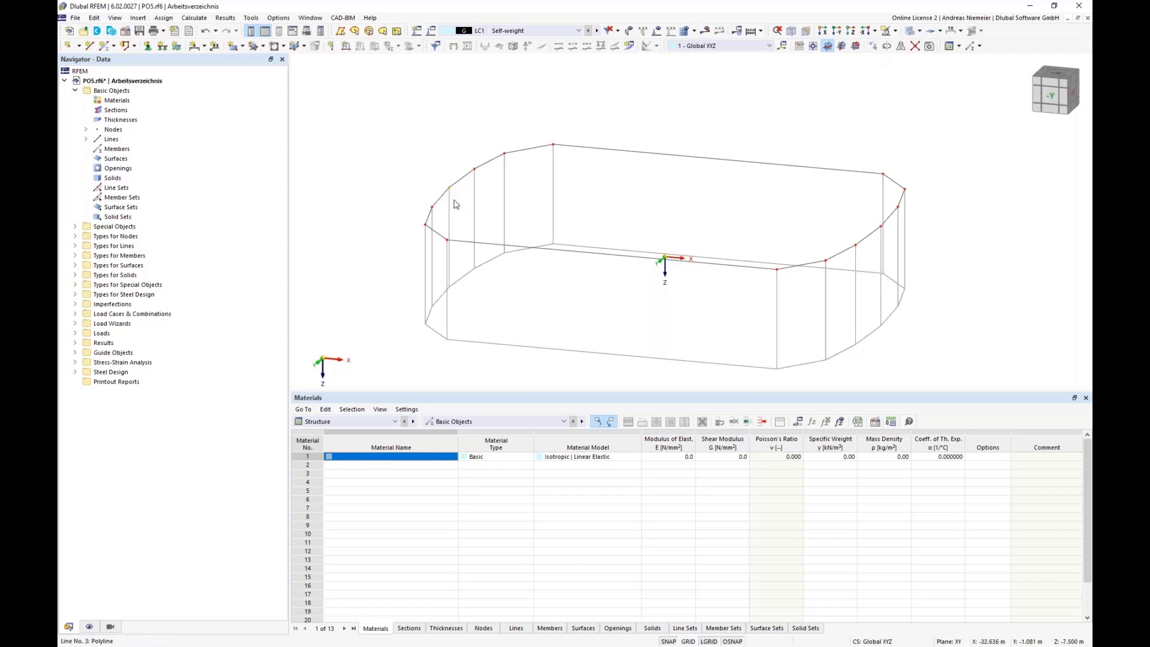
{"action": "left_click", "coordinate": [873, 45]}
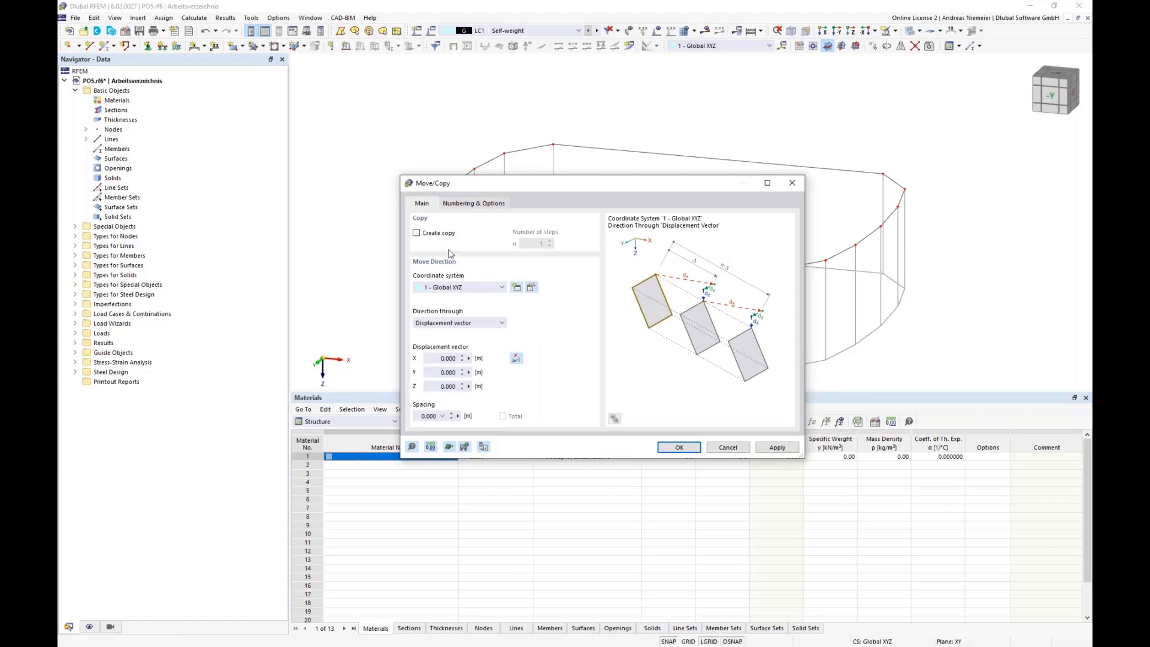
{"action": "left_click", "coordinate": [417, 233]}
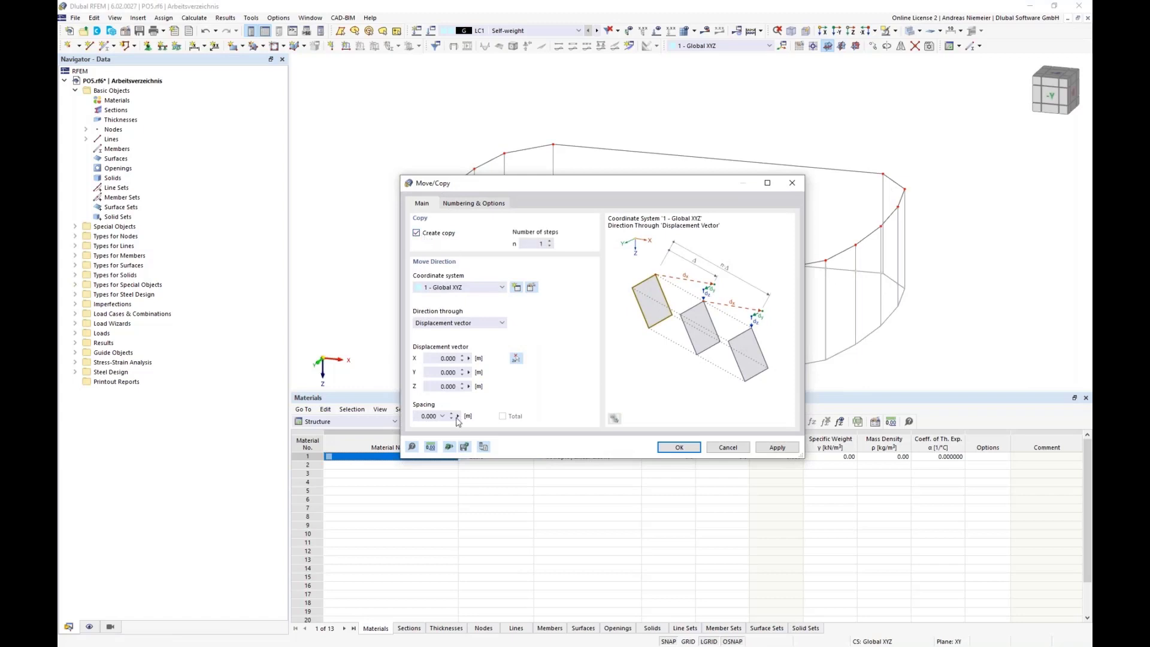
{"action": "left_click", "coordinate": [430, 359]}
{"action": "left_click", "coordinate": [680, 447]}
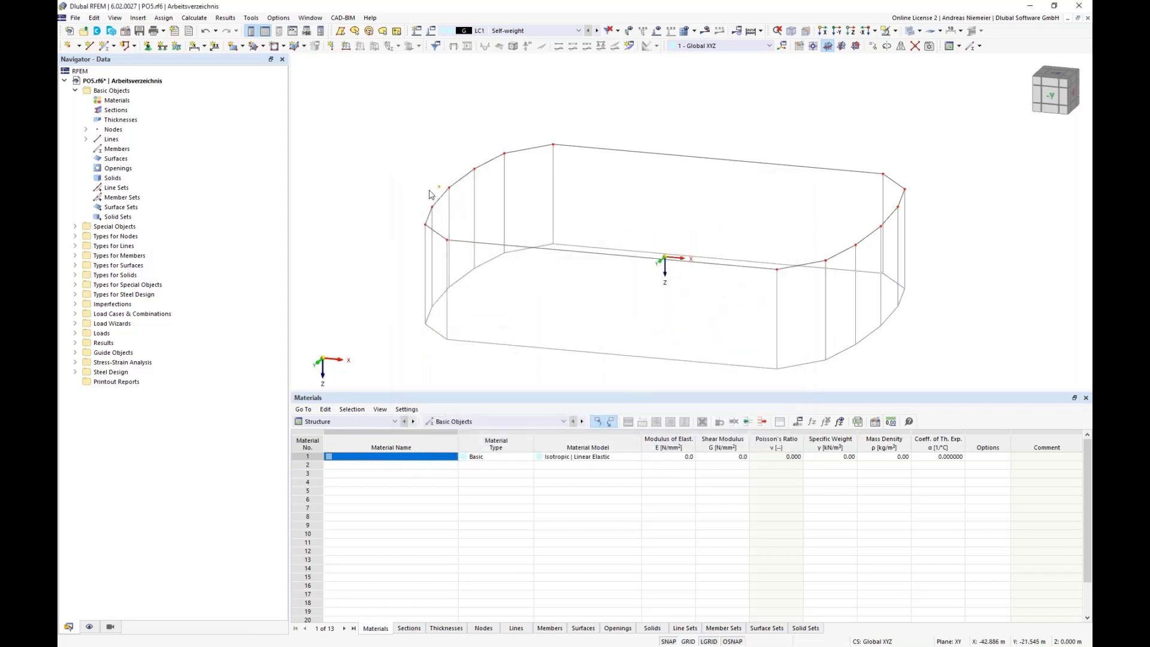
{"action": "scroll", "coordinate": [444, 198], "scroll_direction": "up", "scroll_amount": 3}
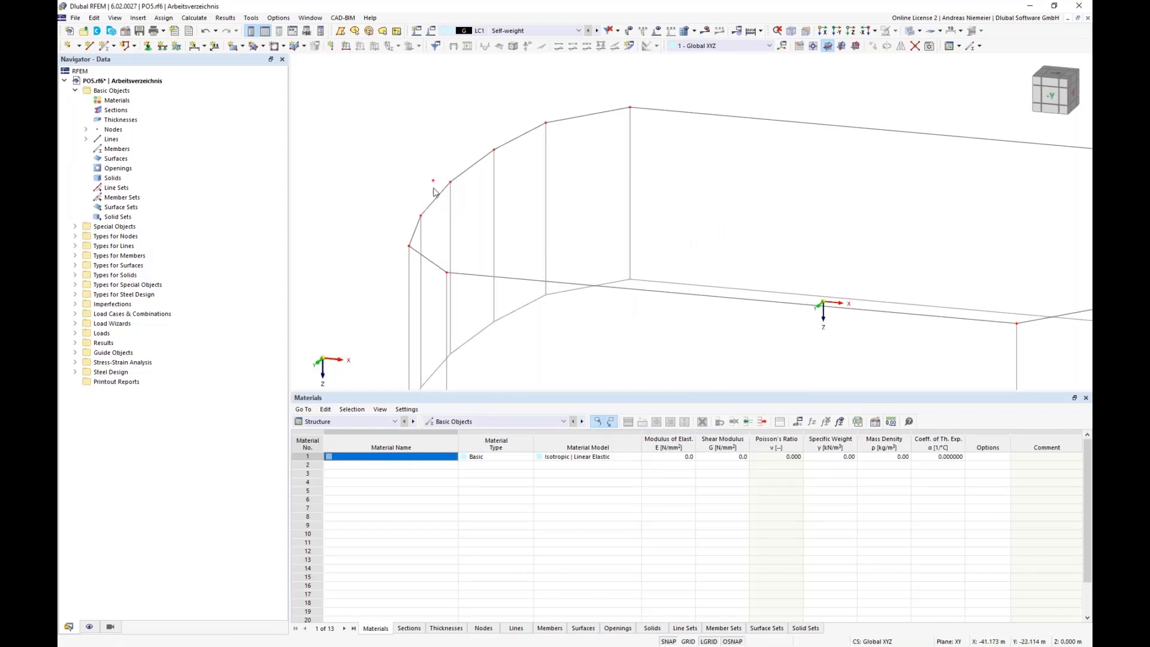
{"action": "scroll", "coordinate": [471, 214], "scroll_direction": "down", "scroll_amount": 3}
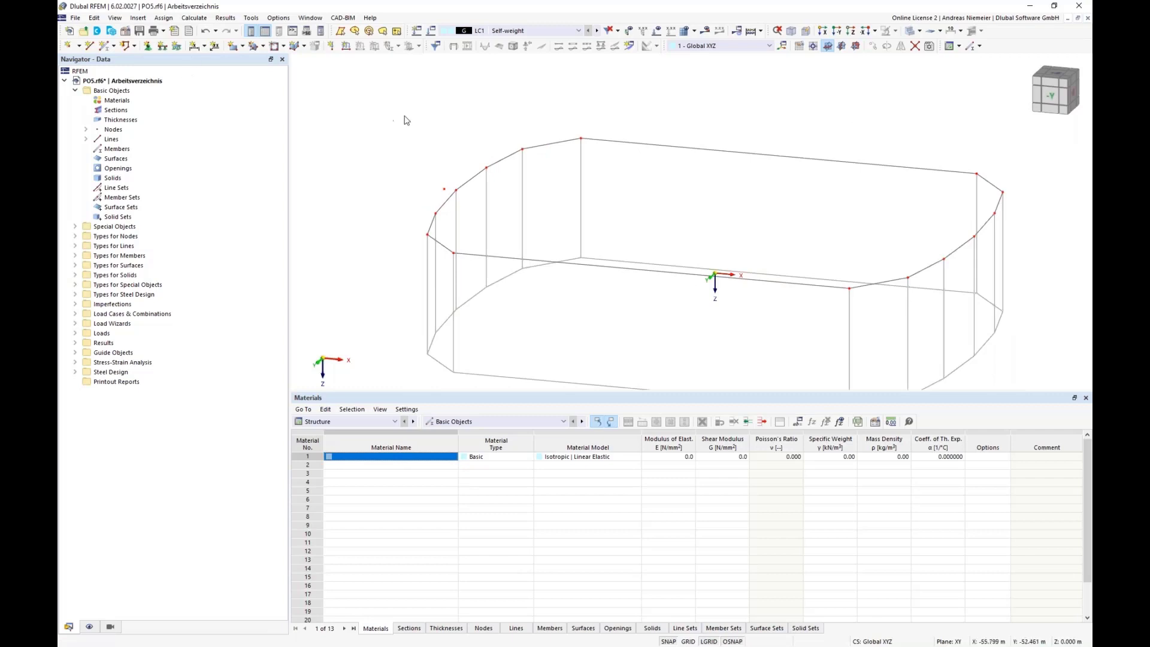
- Add a centre node at 50% between two diagonally opposite corner nodes of the upper outline, using the Between Two Nodes type
{"action": "left_click", "coordinate": [78, 46]}
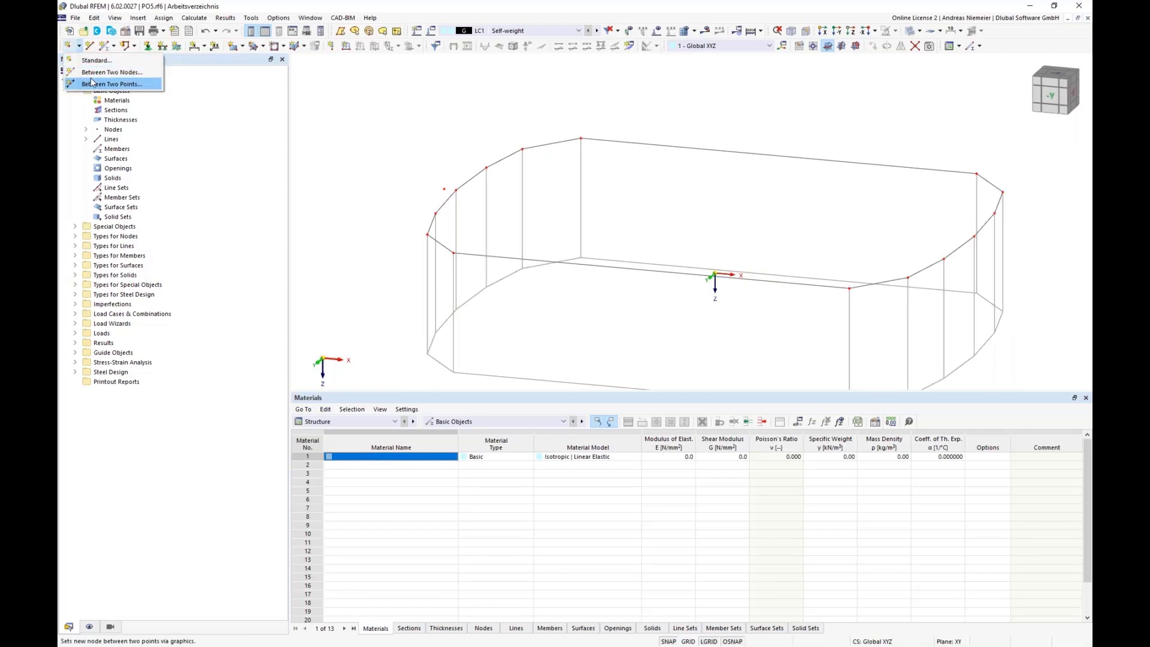
{"action": "left_click", "coordinate": [88, 73]}
{"action": "left_click", "coordinate": [581, 138]}
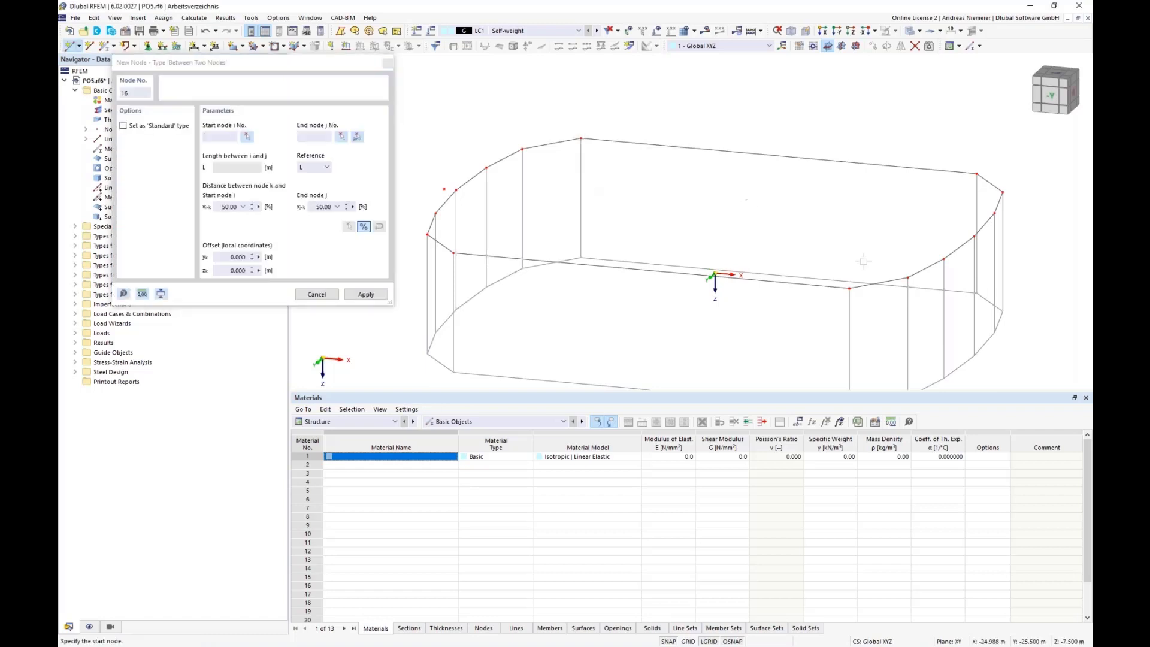
{"action": "left_click", "coordinate": [850, 288]}
{"action": "left_click", "coordinate": [366, 294]}
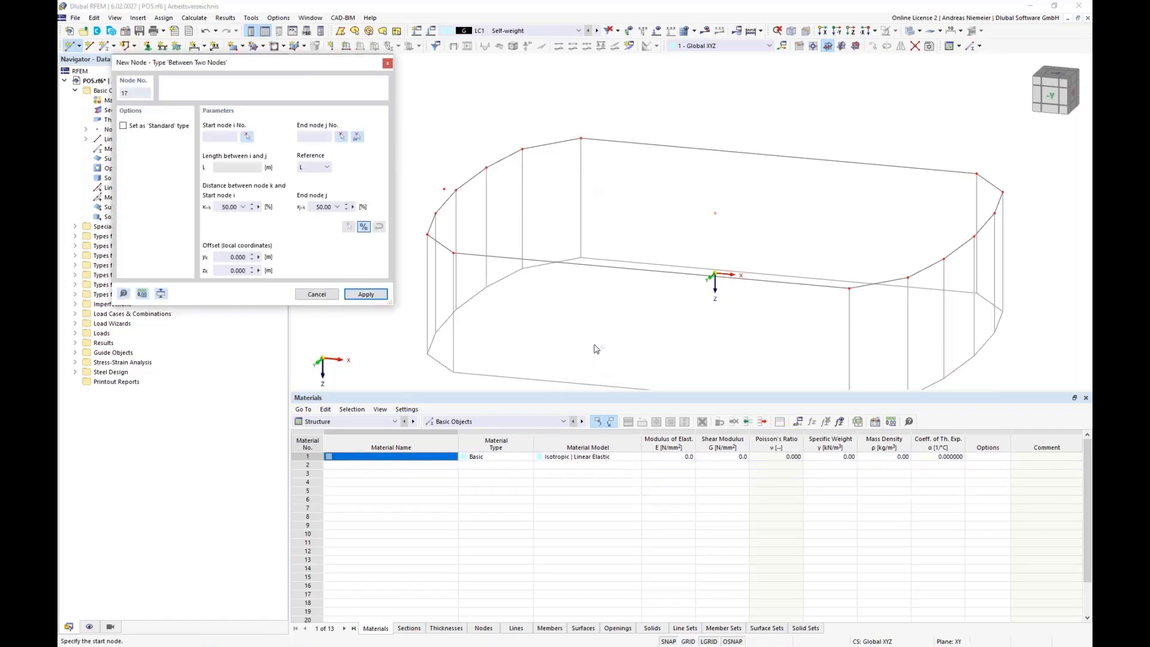
{"action": "key", "text": "Escape"}
- Select the upper outline and set up a scaled copy with one step about the centre node at 0, 0, -7.500 m
{"action": "middle_click_drag", "start_coordinate": [633, 321], "coordinate": [670, 288], "text": "ctrl"}
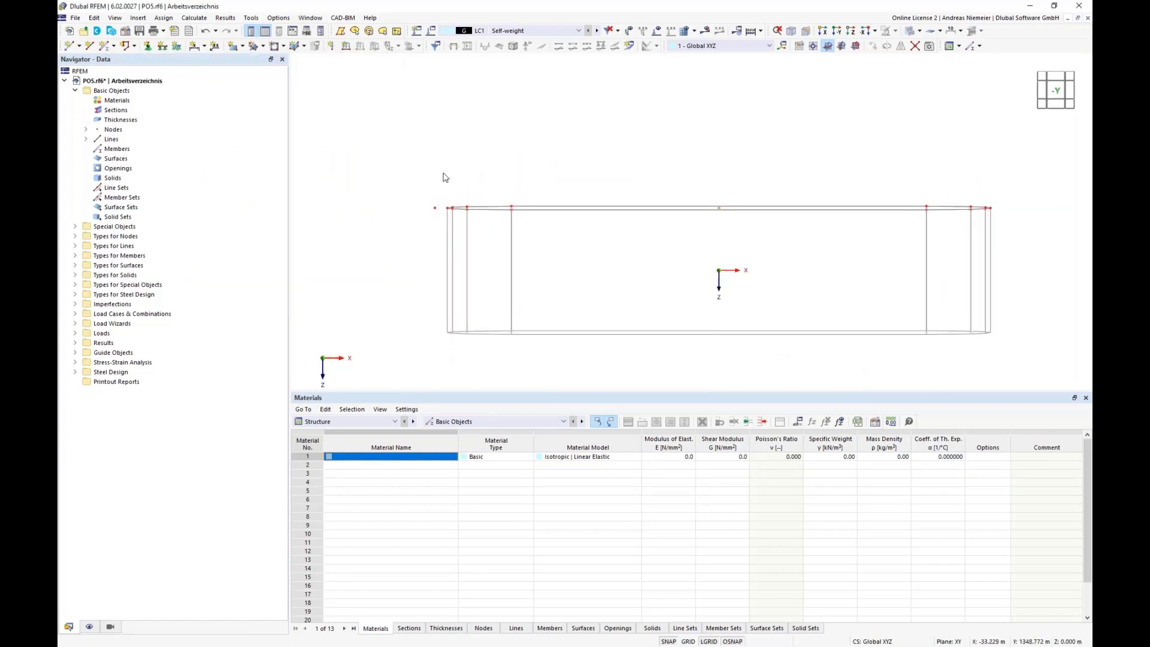
{"action": "left_click_drag", "start_coordinate": [442, 173], "coordinate": [1019, 239]}
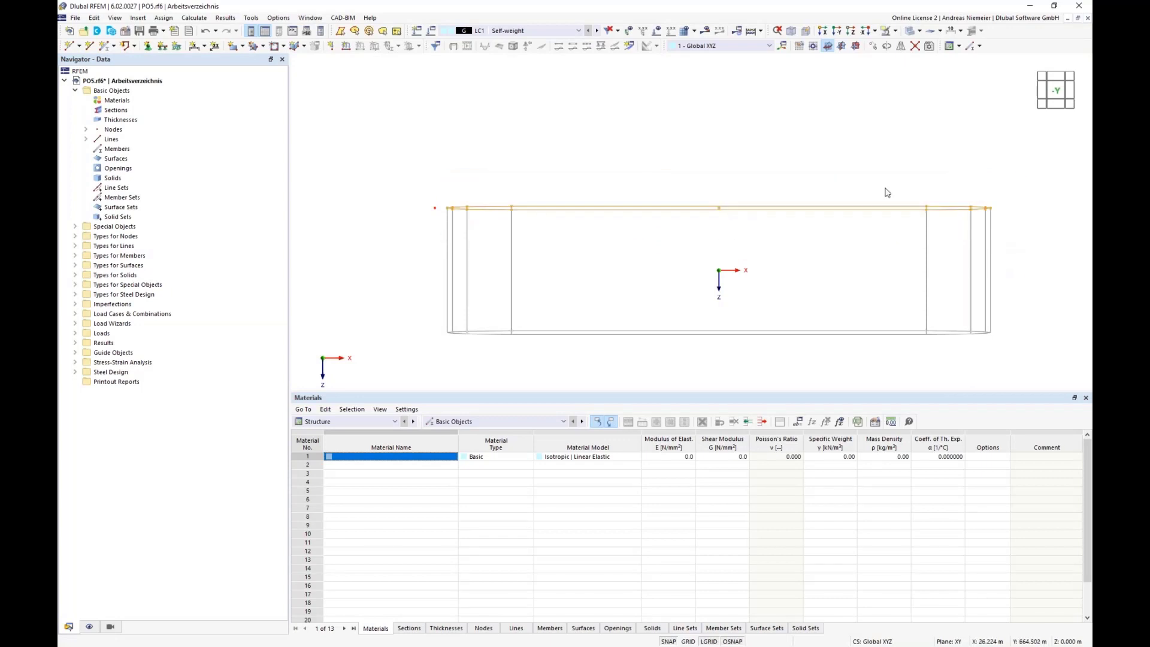
{"action": "middle_click_drag", "start_coordinate": [869, 174], "coordinate": [804, 221], "text": "ctrl"}
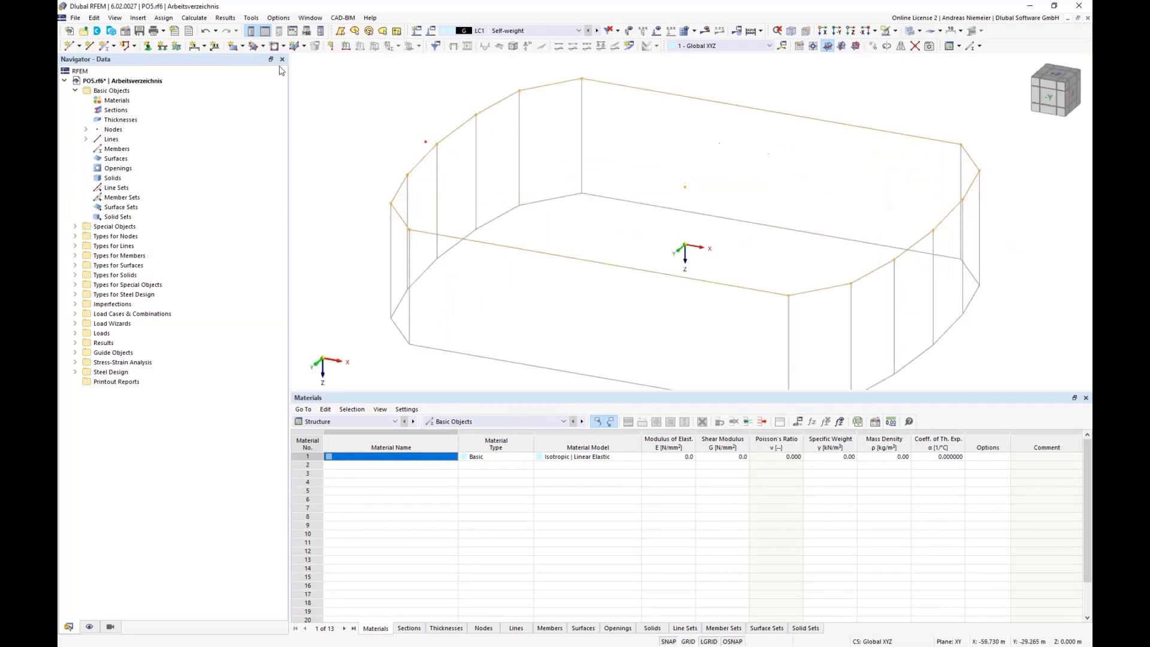
{"action": "left_click", "coordinate": [96, 18]}
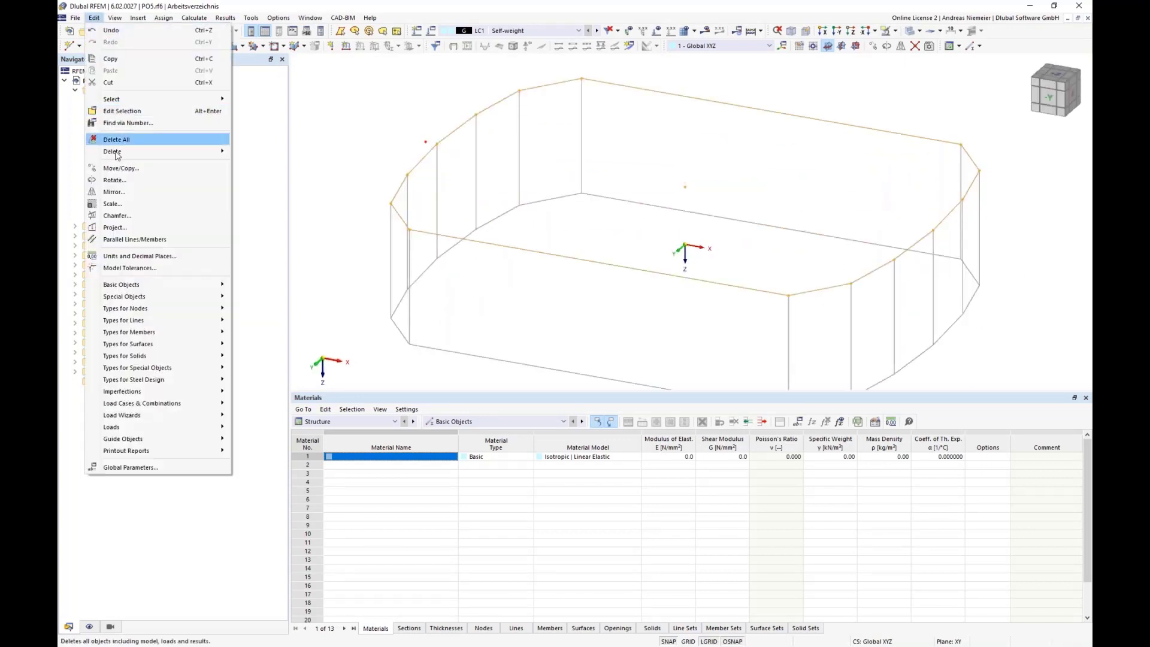
{"action": "left_click", "coordinate": [114, 205]}
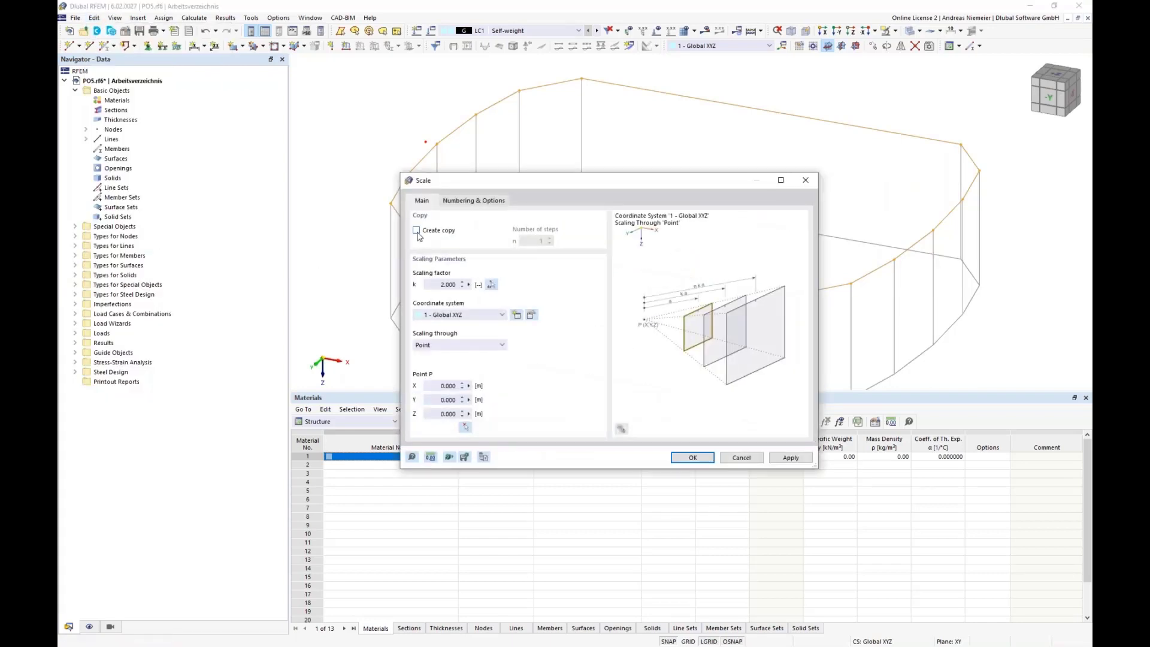
{"action": "left_click", "coordinate": [416, 231]}
{"action": "left_click", "coordinate": [466, 428]}
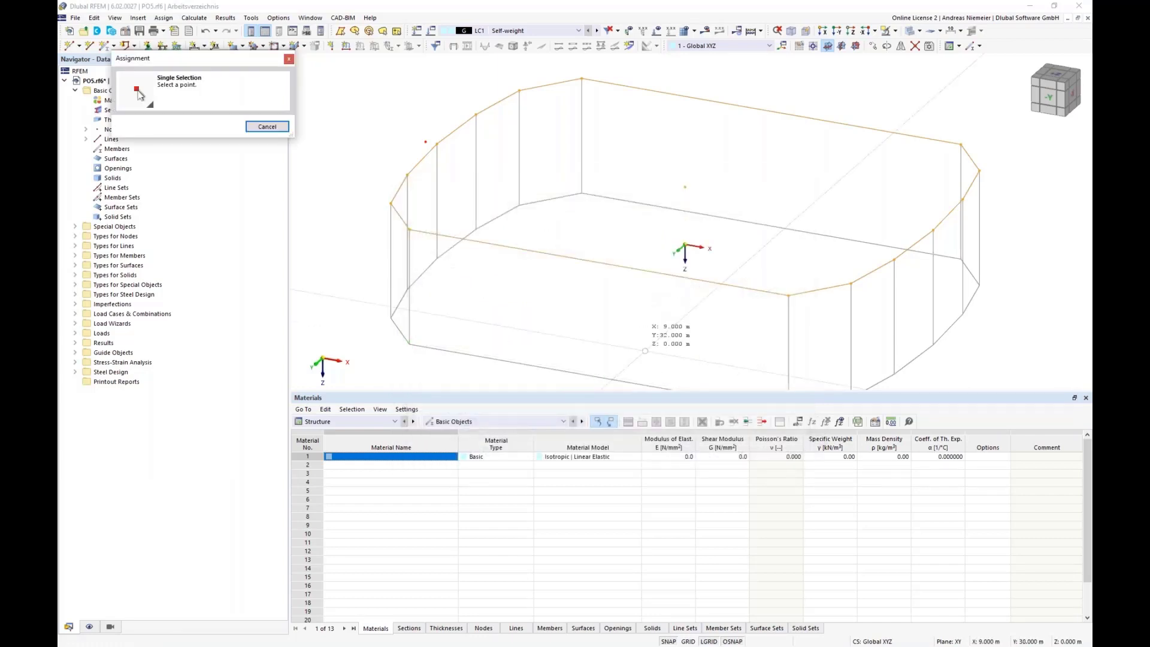
{"action": "left_click", "coordinate": [689, 192]}
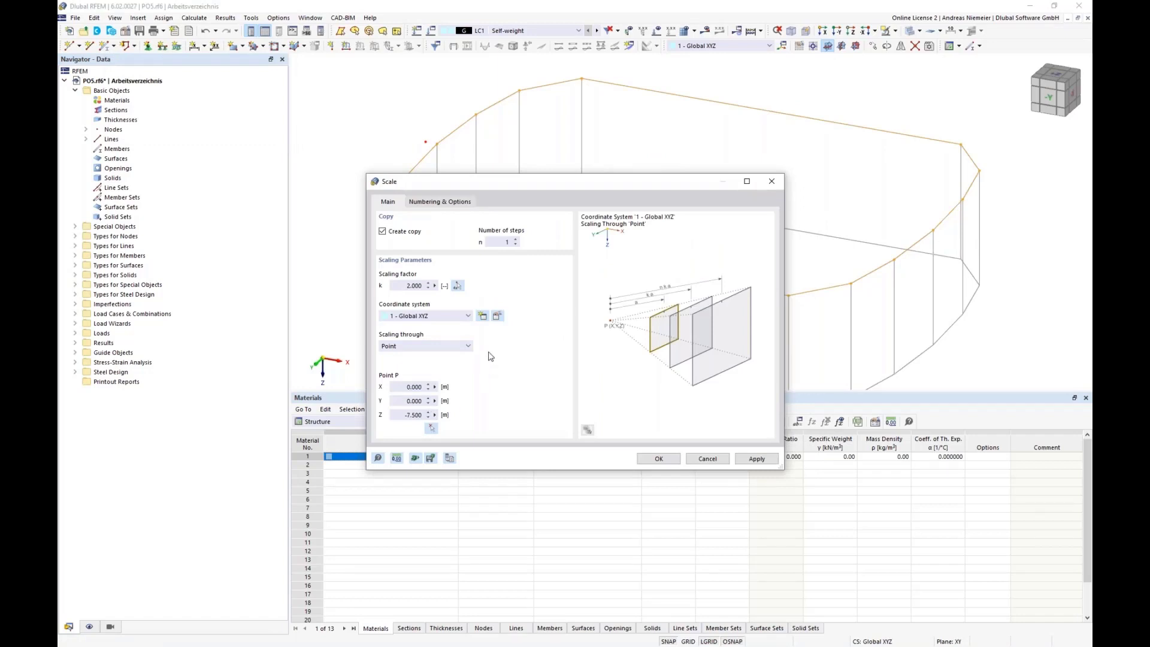
- Pick the scaling factor from the centre's distances to the curved end's middle node and the outward node, and create the enlarged outline copy
{"action": "left_click", "coordinate": [458, 286]}
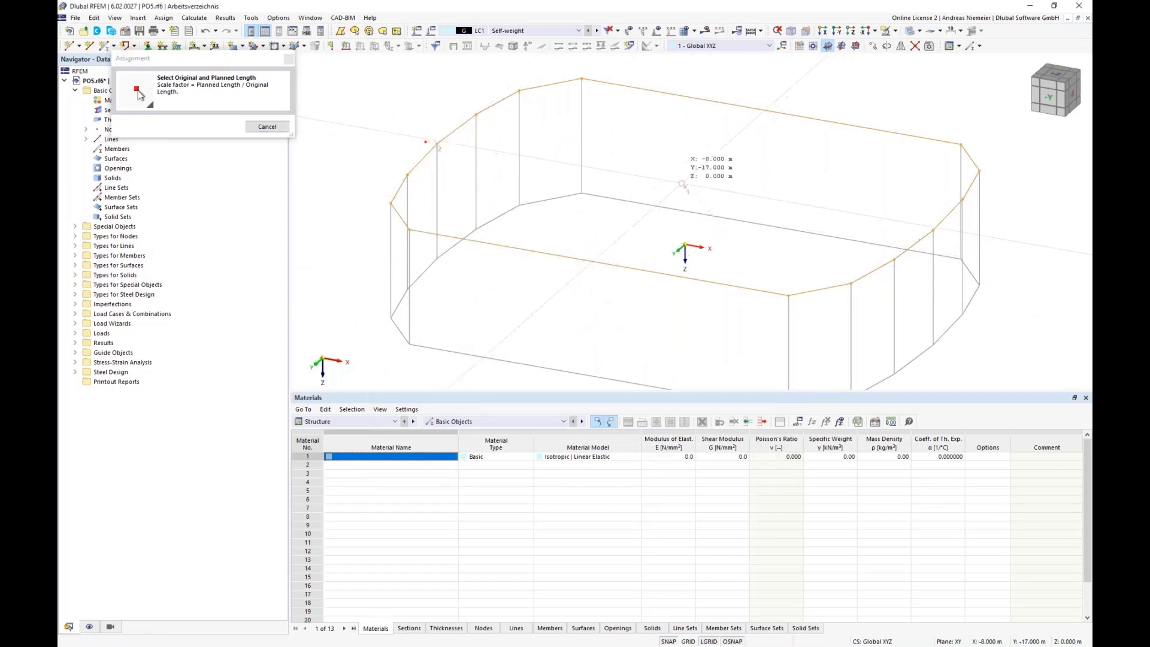
{"action": "left_click", "coordinate": [425, 142]}
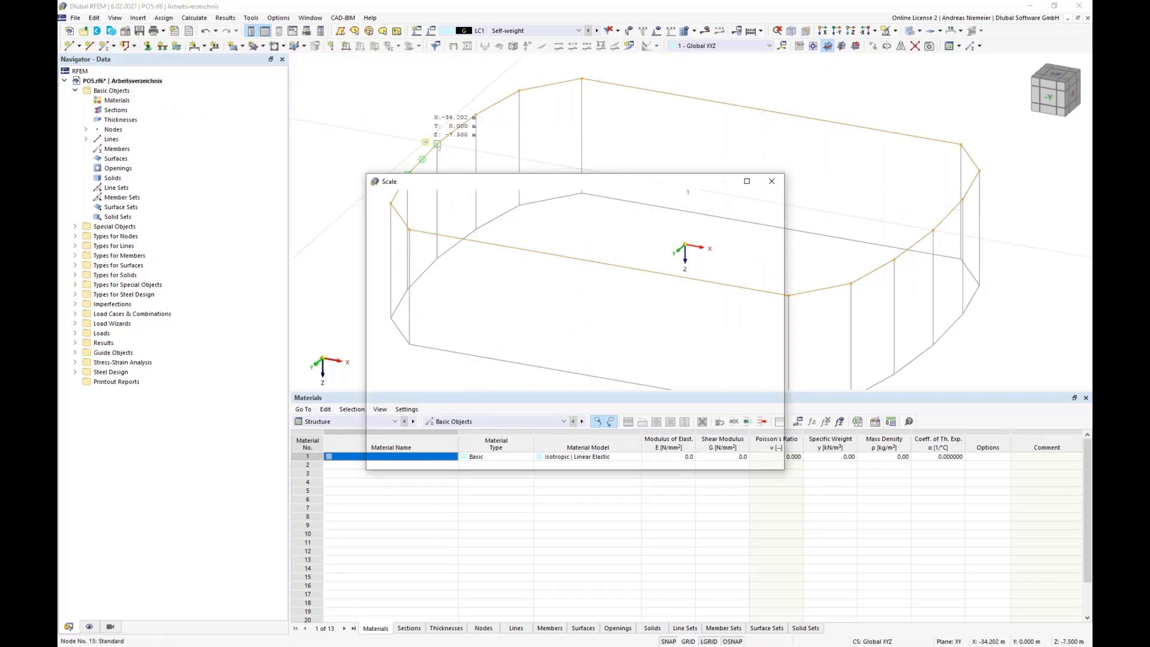
{"action": "left_click", "coordinate": [650, 459]}
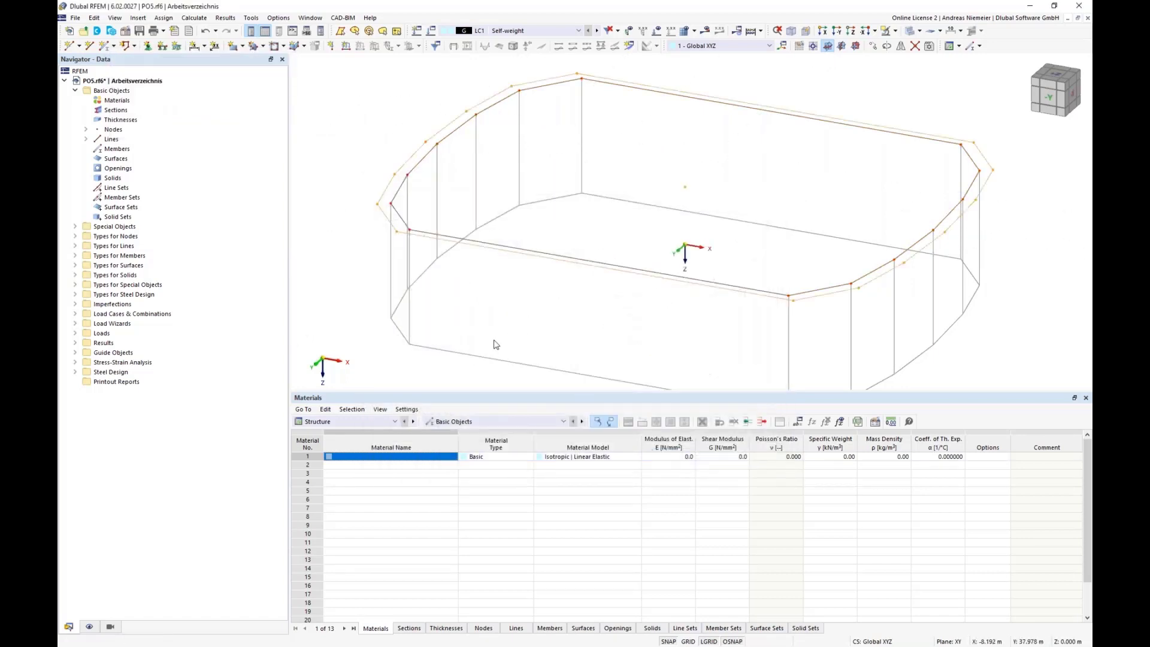
- Draw a single line along the straight bottom edge of the building outline on the positive Y side, from corner to corner
{"action": "middle_click_drag", "start_coordinate": [509, 327], "coordinate": [410, 232], "text": "ctrl"}
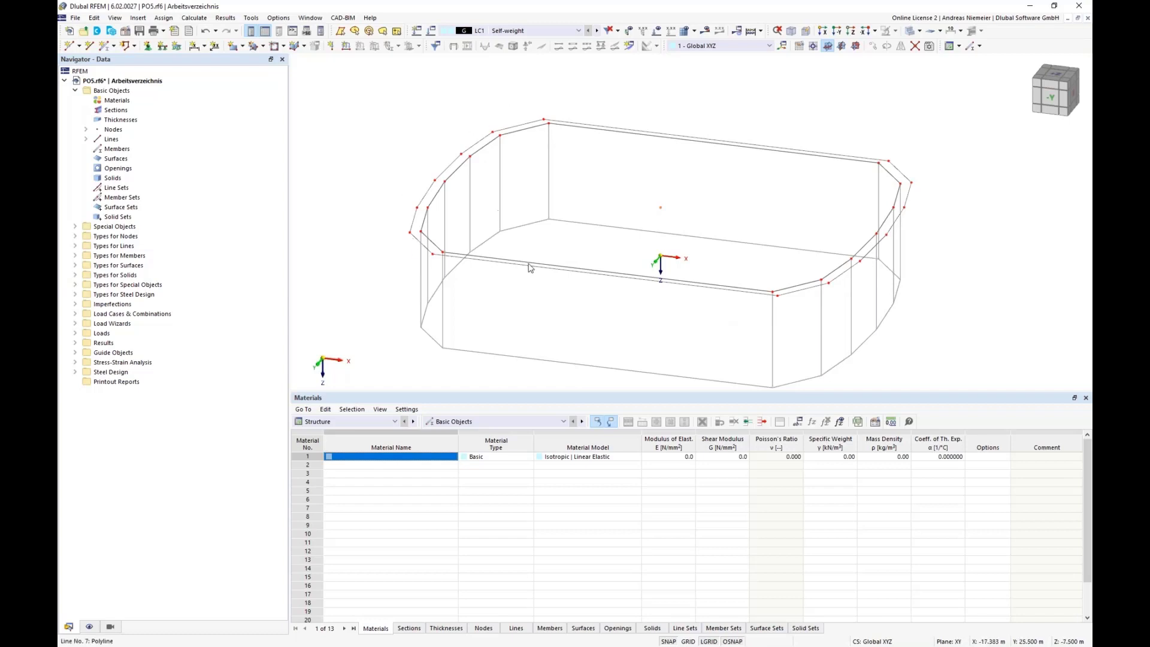
{"action": "middle_click_drag", "start_coordinate": [529, 259], "coordinate": [599, 151], "text": "ctrl"}
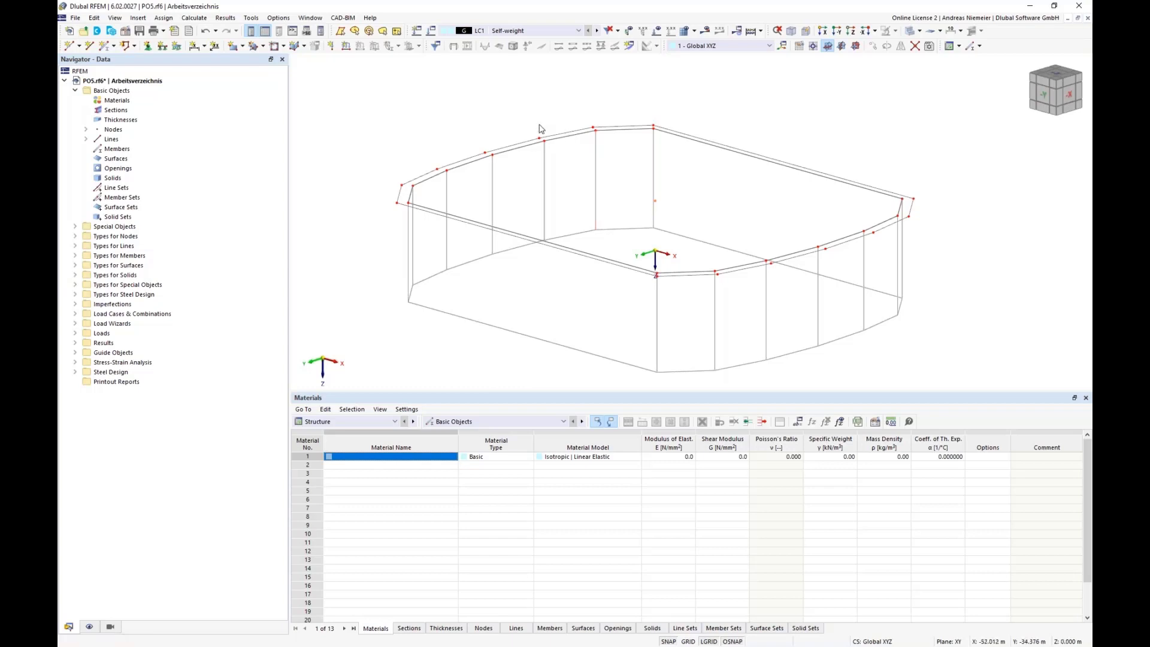
{"action": "scroll", "coordinate": [469, 114], "scroll_direction": "down", "scroll_amount": 2}
{"action": "scroll", "coordinate": [414, 252], "scroll_direction": "up", "scroll_amount": 1}
{"action": "middle_click_drag", "start_coordinate": [415, 251], "coordinate": [441, 277], "text": "ctrl"}
{"action": "scroll", "coordinate": [441, 277], "scroll_direction": "down", "scroll_amount": 1}
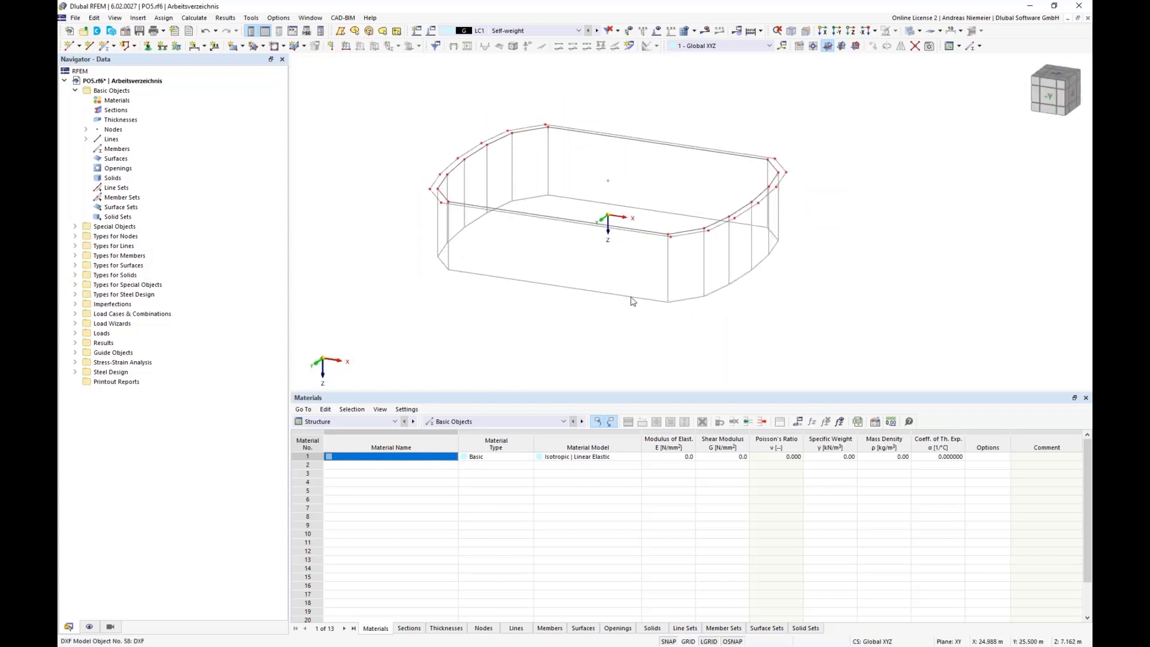
{"action": "left_click", "coordinate": [89, 46]}
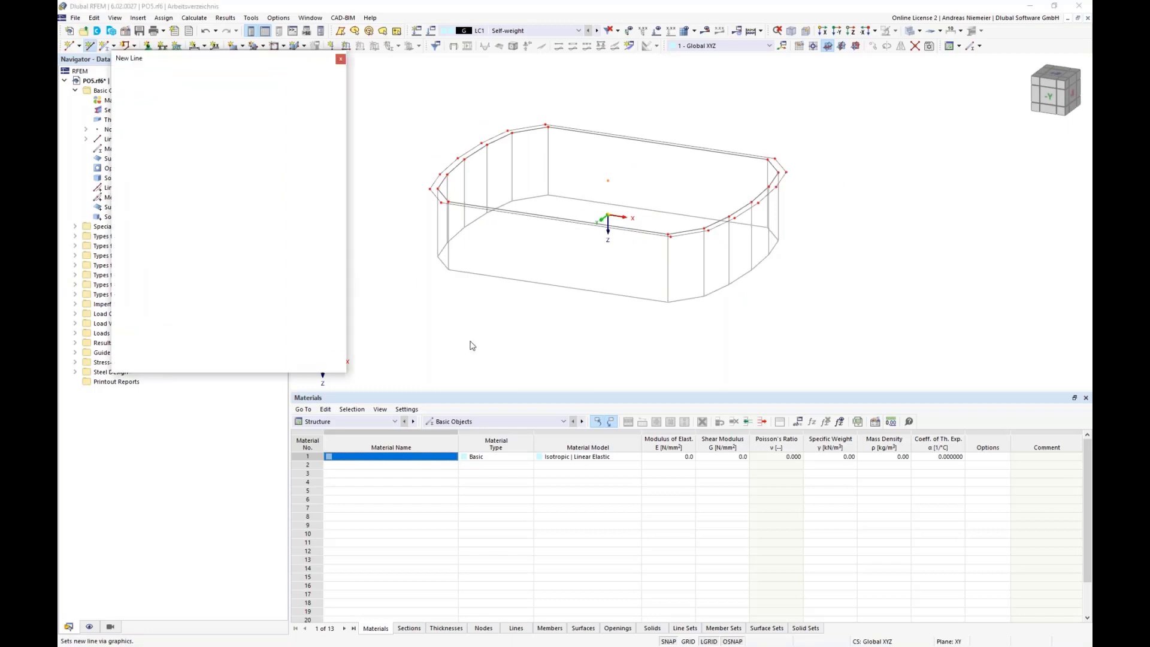
{"action": "left_click", "coordinate": [451, 269]}
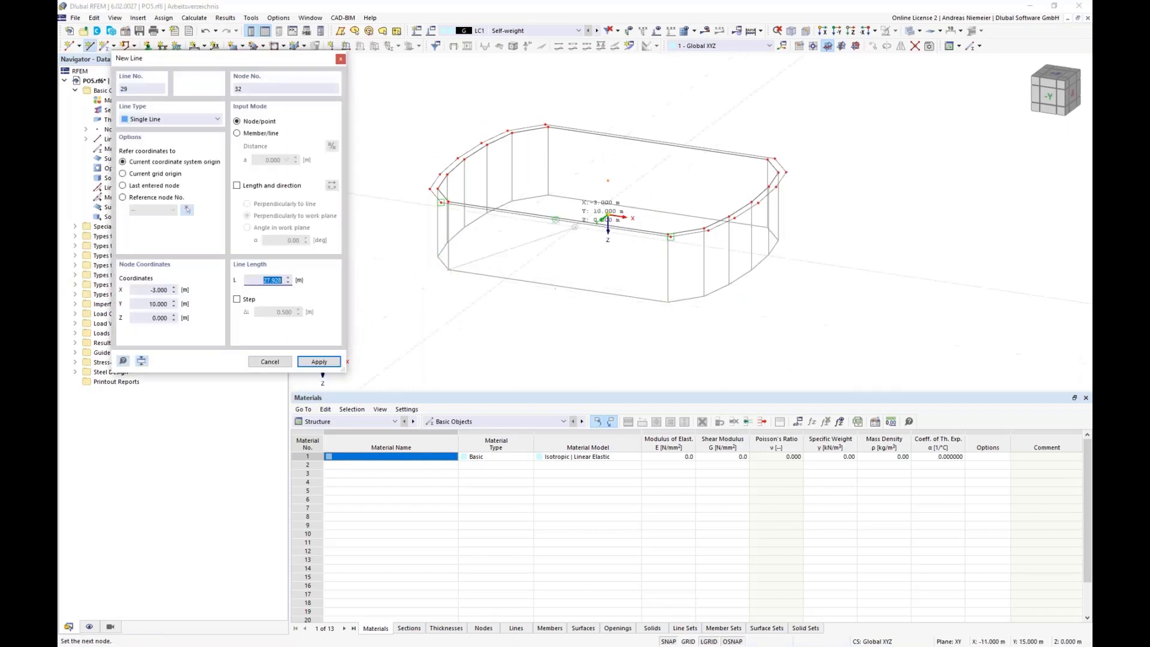
{"action": "left_click", "coordinate": [668, 302]}
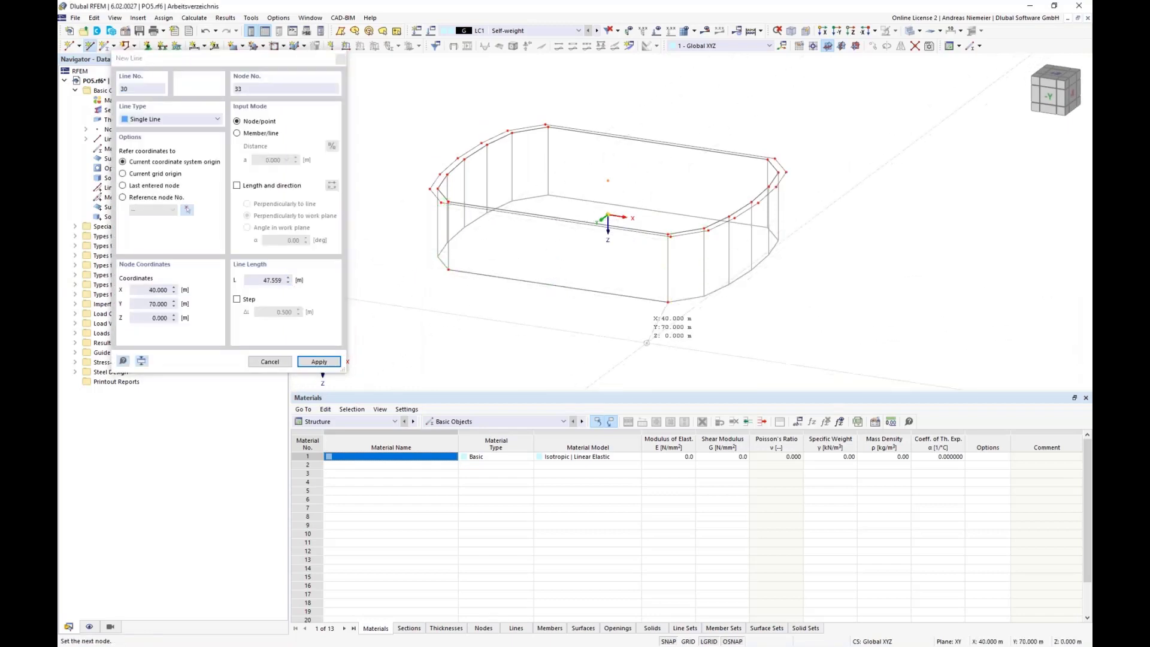
{"action": "key", "text": "Escape"}
{"action": "middle_click_drag", "start_coordinate": [579, 333], "coordinate": [597, 332], "text": "ctrl"}
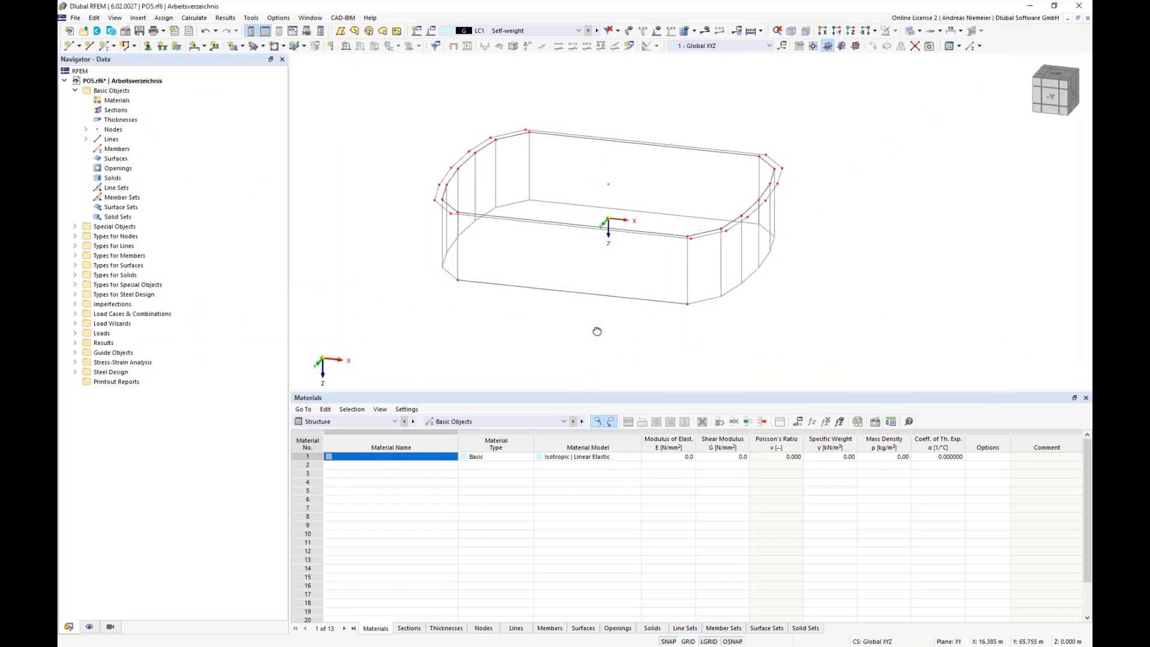
- Close the Materials table to enlarge the model view
{"action": "left_click", "coordinate": [1086, 398]}
{"action": "middle_click_drag", "start_coordinate": [555, 449], "coordinate": [623, 409]}
{"action": "scroll", "coordinate": [624, 410], "scroll_direction": "up", "scroll_amount": 2}
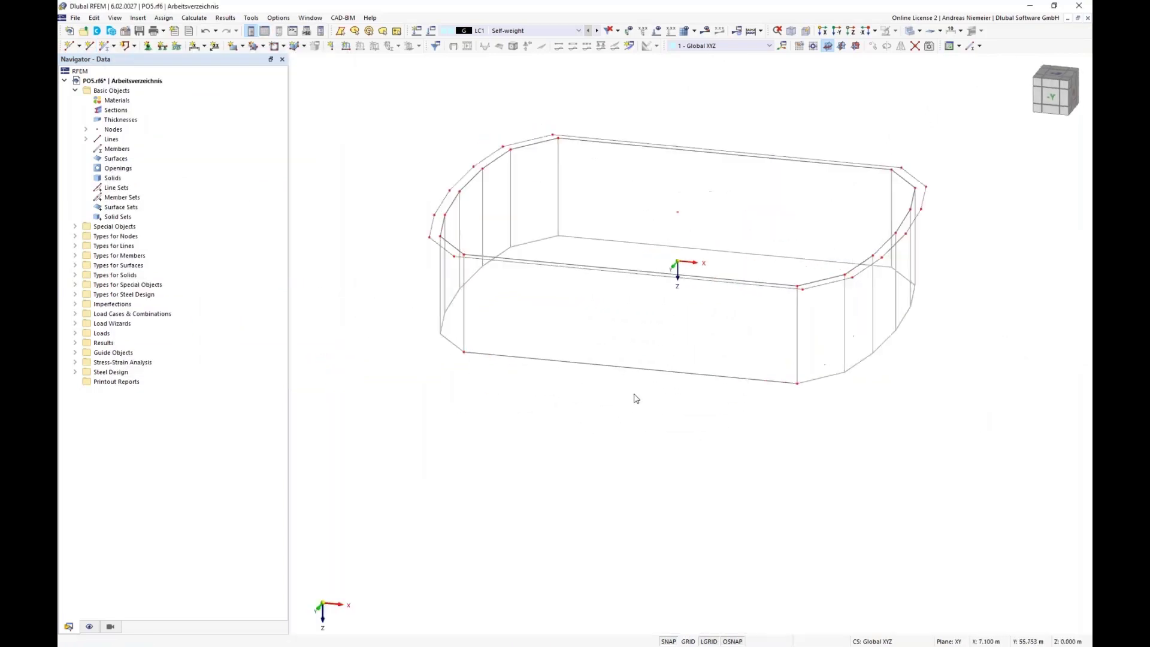
{"action": "scroll", "coordinate": [601, 413], "scroll_direction": "up", "scroll_amount": 2}
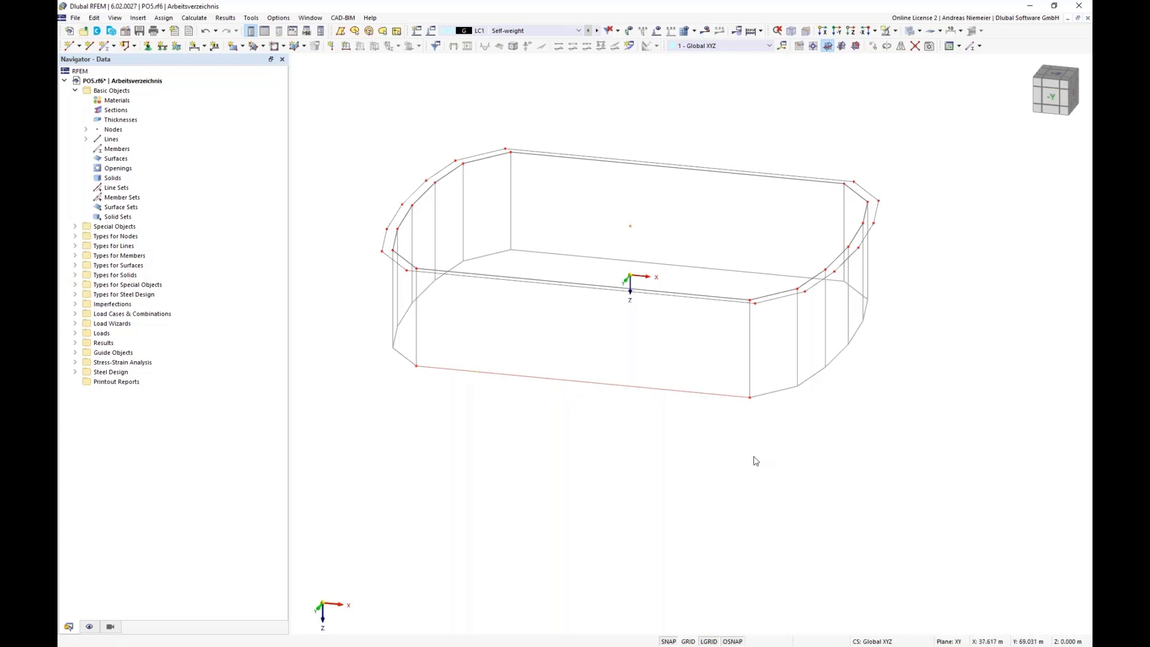
- Move the new bottom edge line outward without copying, using a displacement vector of X 0 and Y 6 m
{"action": "middle_click_drag", "start_coordinate": [753, 460], "coordinate": [734, 449], "text": "ctrl"}
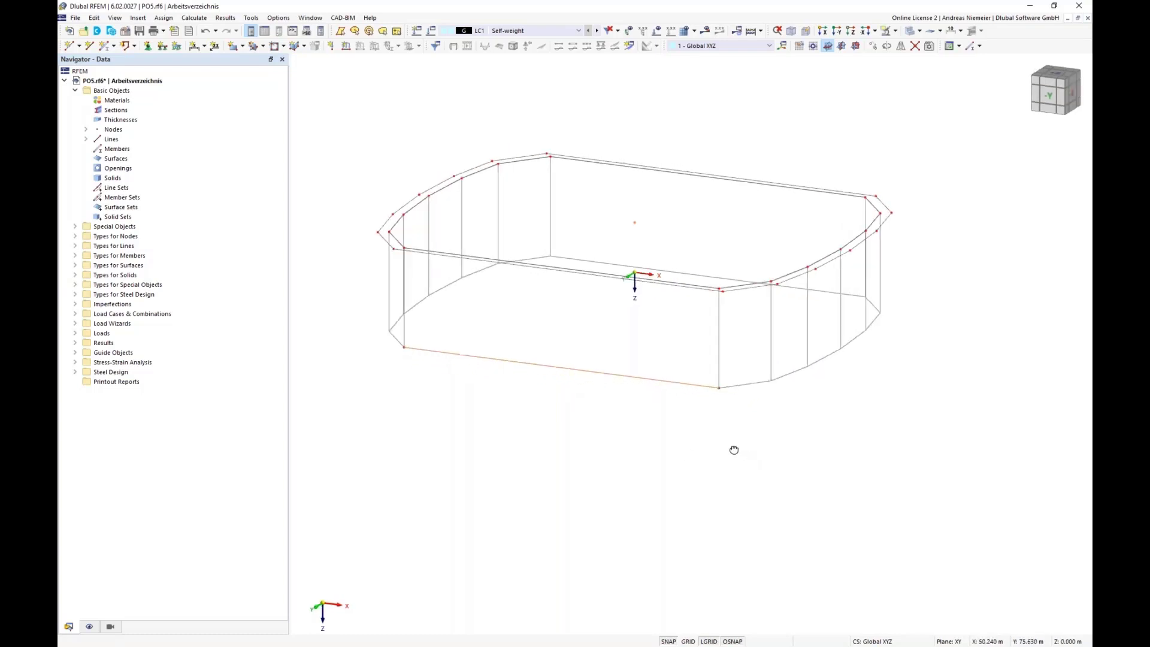
{"action": "left_click", "coordinate": [639, 382]}
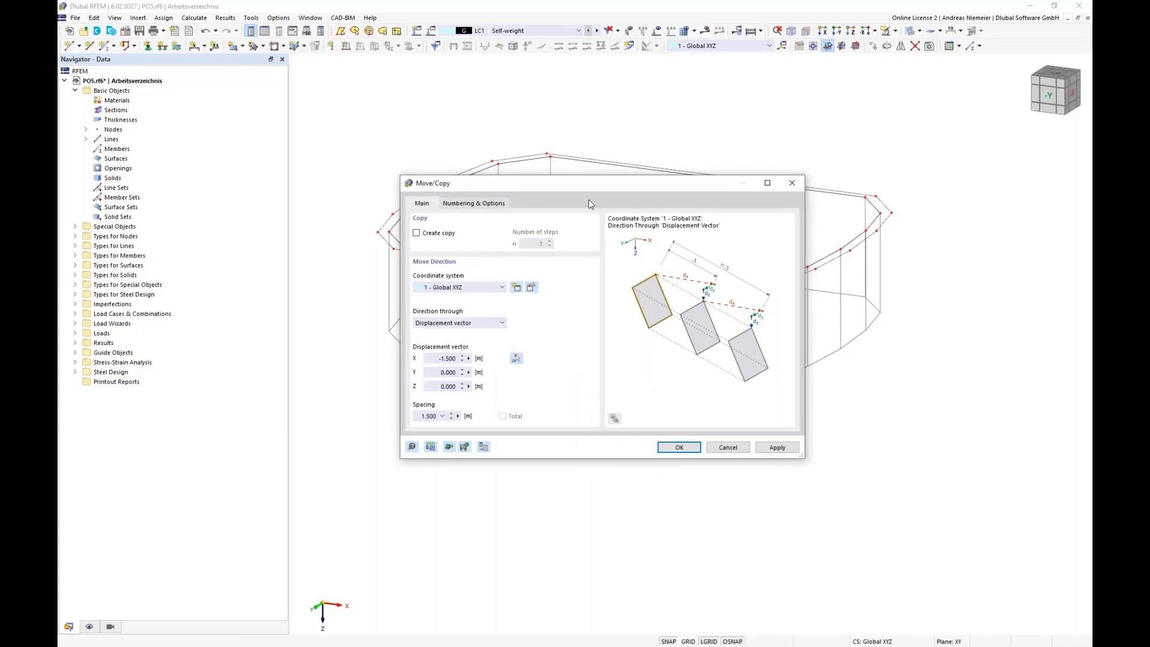
{"action": "left_click_drag", "start_coordinate": [590, 183], "coordinate": [834, 182]}
{"action": "left_click", "coordinate": [687, 356]}
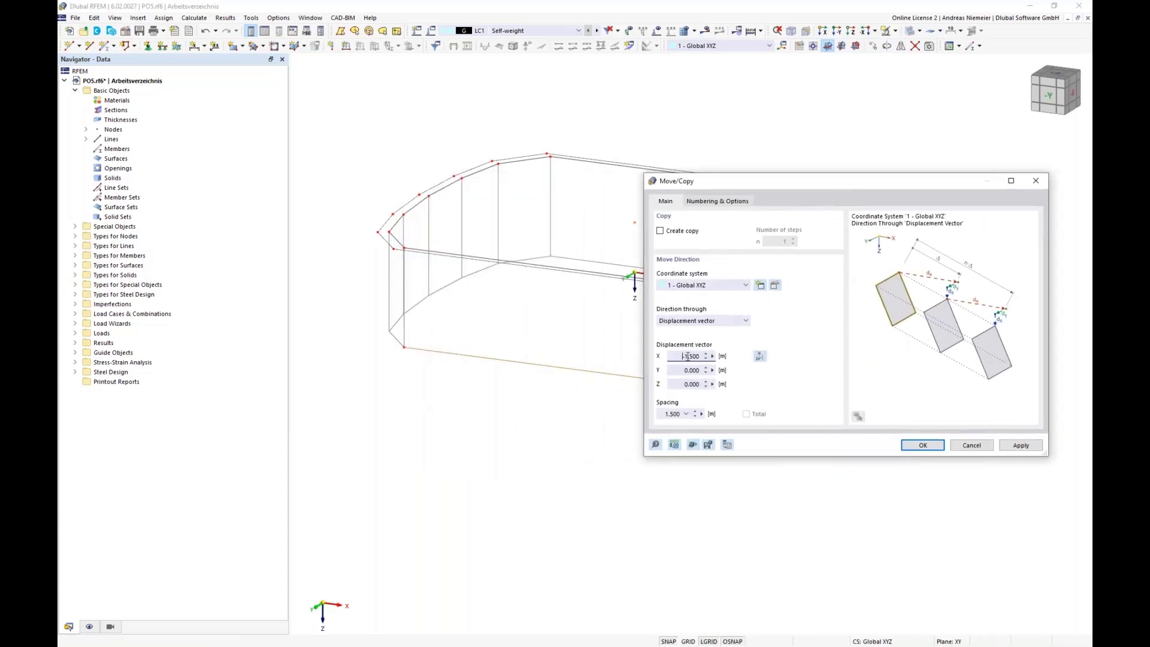
{"action": "double_click", "coordinate": [687, 356]}
{"action": "type", "text": "0"}
{"action": "key", "text": "Tab"}
{"action": "type", "text": "6"}
{"action": "left_click", "coordinate": [922, 445]}
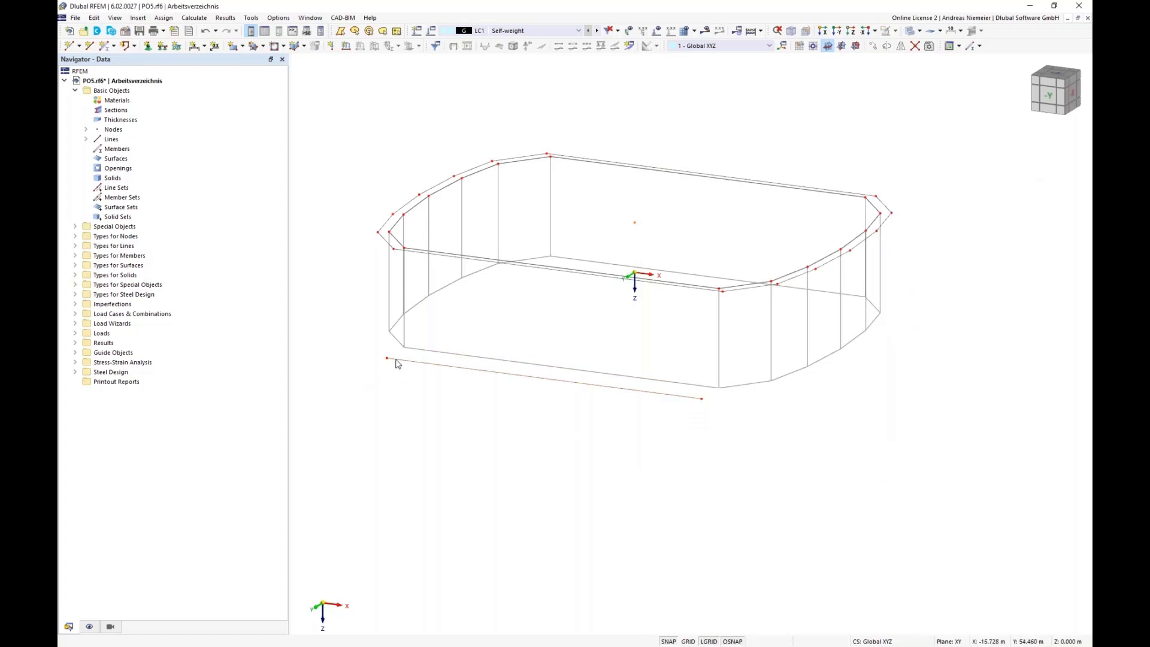
- Change the offset line's length to 41 m through Extend Line, adjusting both line sides
{"action": "middle_click_drag", "start_coordinate": [736, 457], "coordinate": [591, 430], "text": "ctrl"}
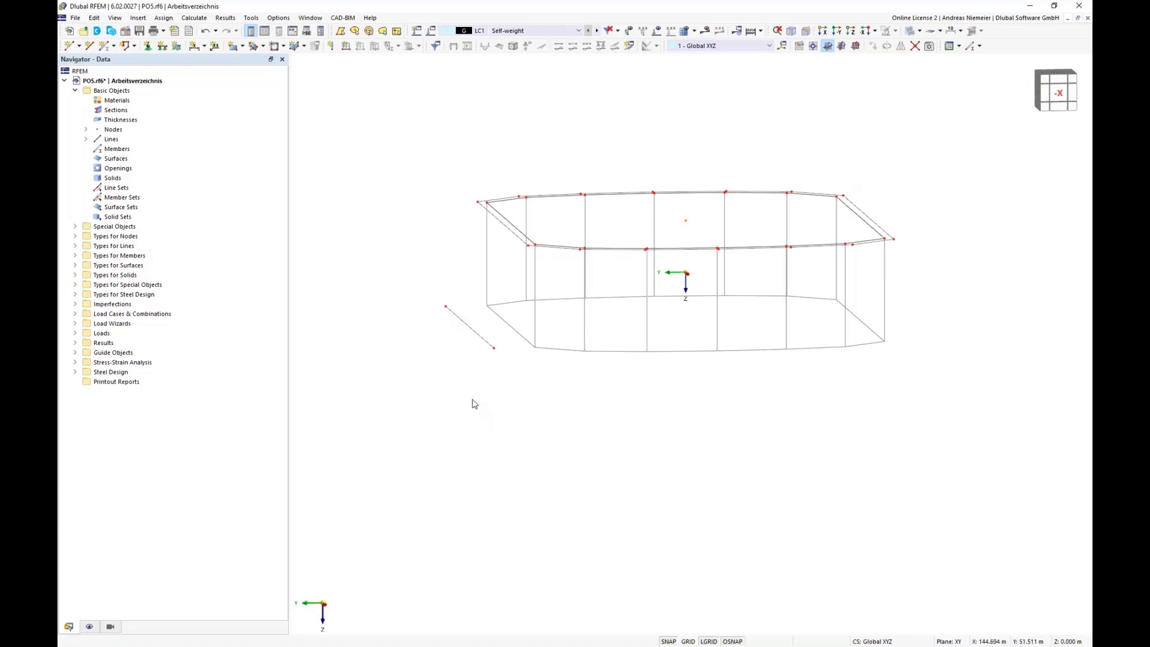
{"action": "middle_click_drag", "start_coordinate": [473, 404], "coordinate": [746, 437], "text": "ctrl"}
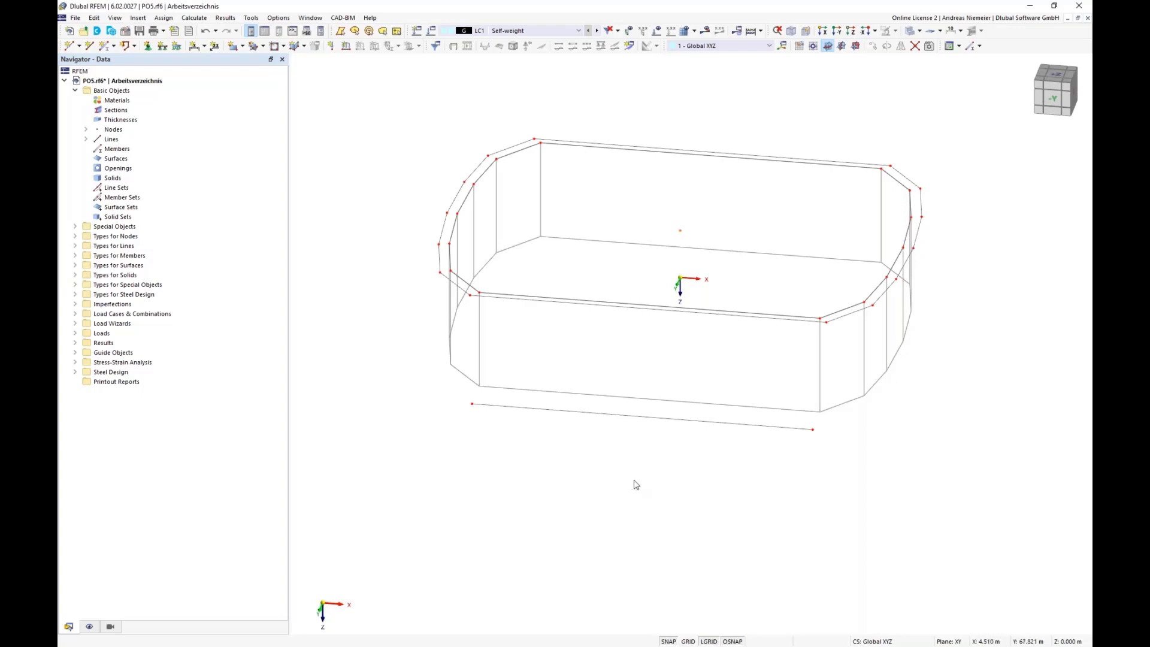
{"action": "left_click", "coordinate": [658, 423]}
{"action": "right_click", "coordinate": [658, 423]}
{"action": "mouse_move", "coordinate": [747, 135]}
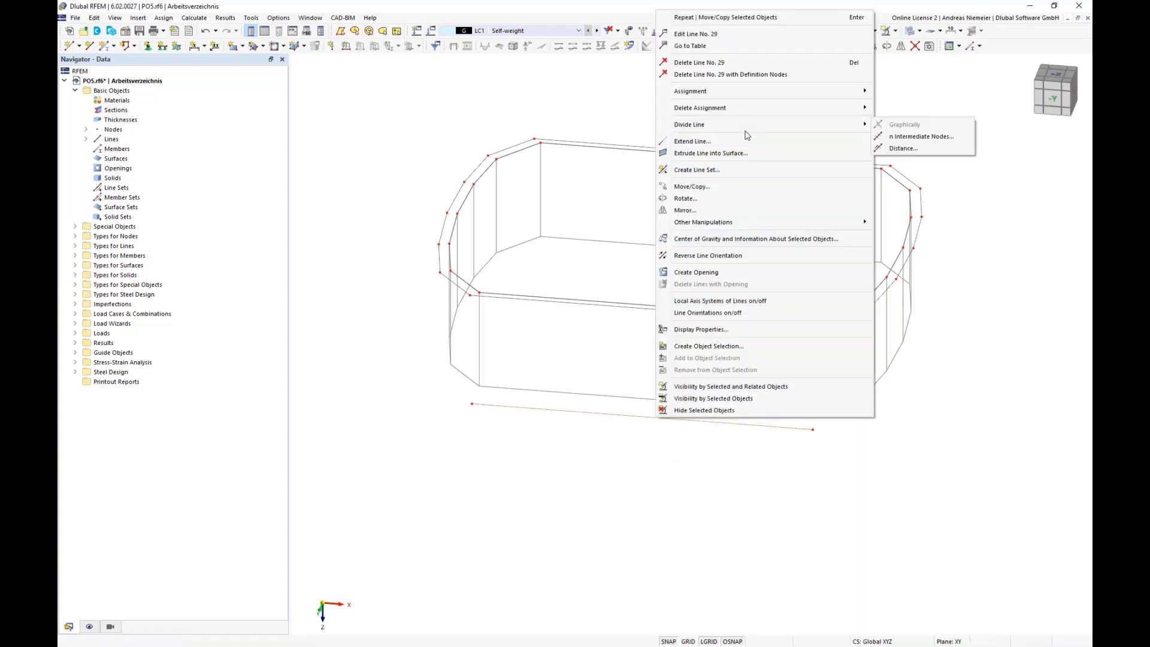
{"action": "left_click", "coordinate": [690, 143]}
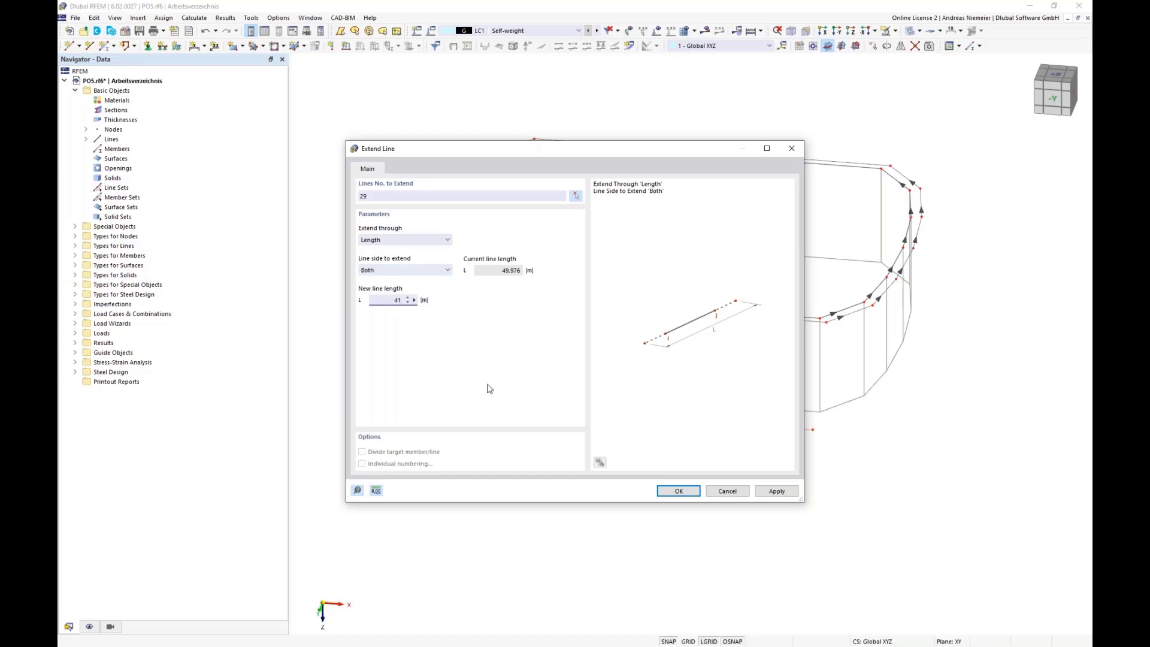
{"action": "left_click", "coordinate": [679, 491]}
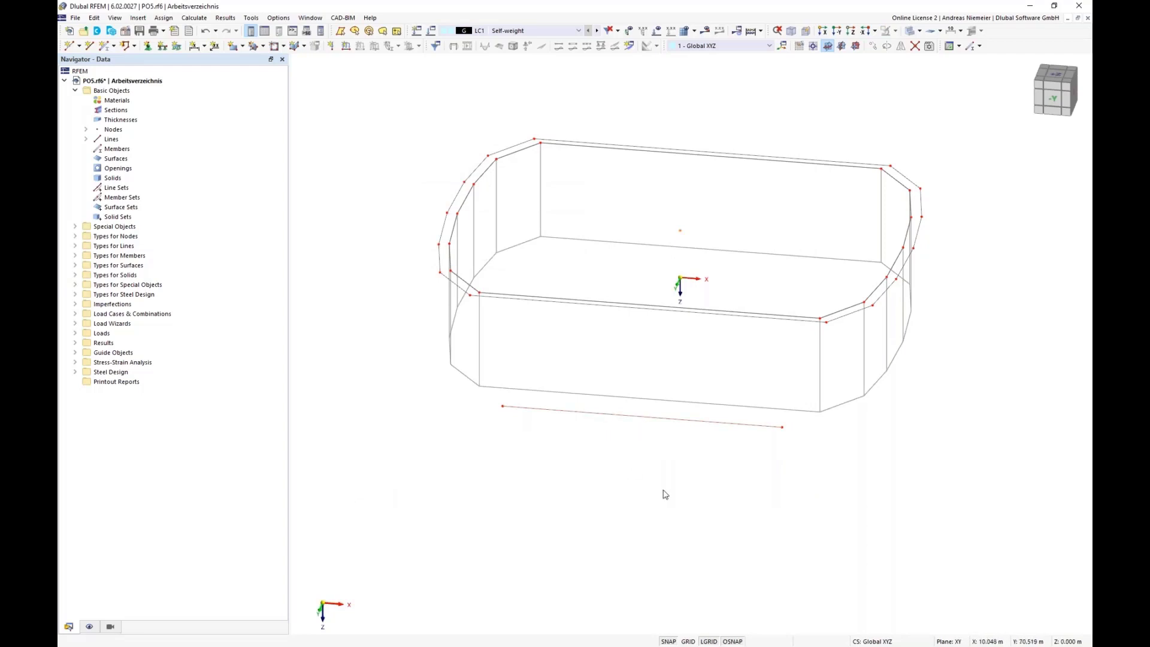
- Divide the offset line by distance with a new node 15 m from the line start
{"action": "middle_click_drag", "start_coordinate": [662, 493], "coordinate": [527, 352]}
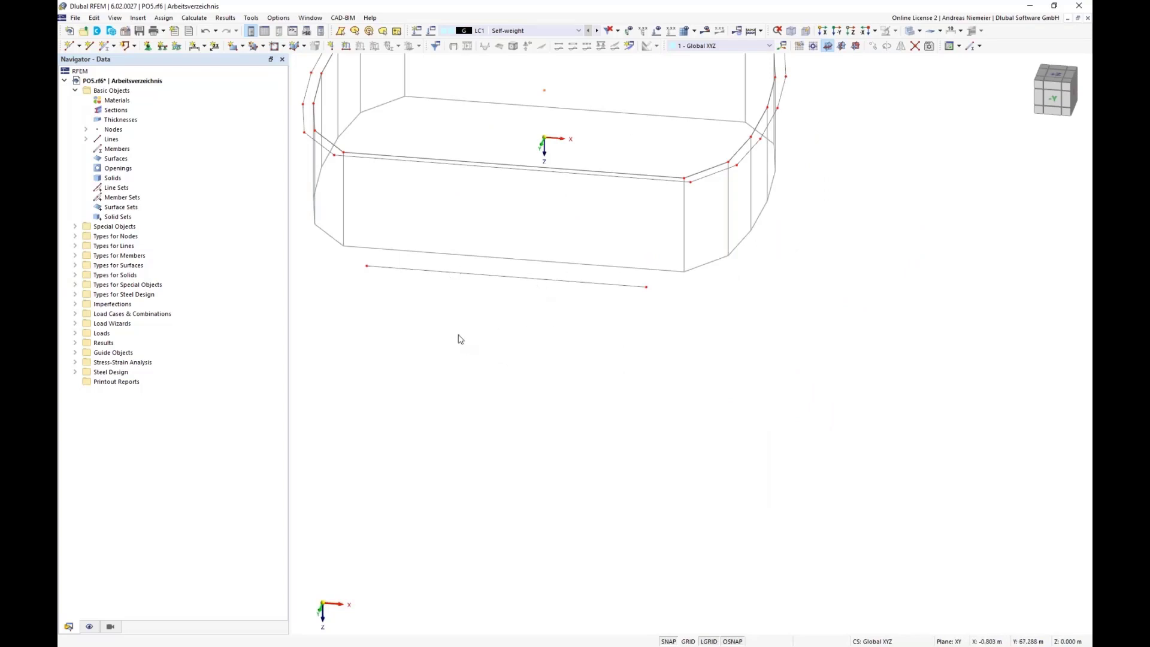
{"action": "right_click", "coordinate": [448, 271]}
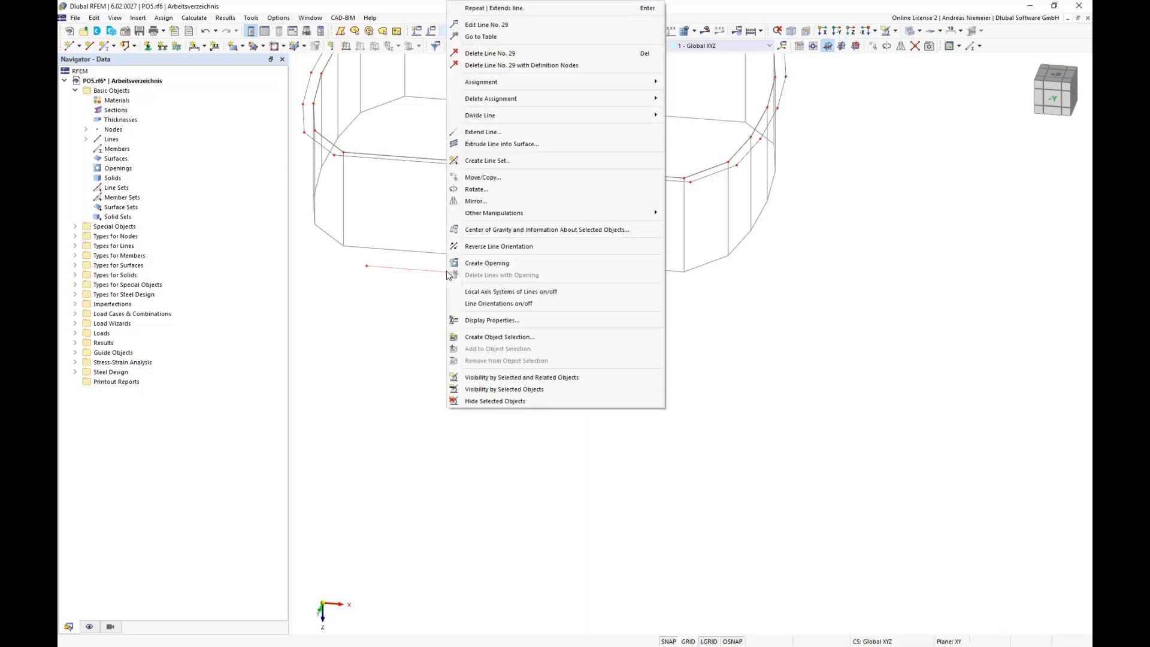
{"action": "mouse_move", "coordinate": [623, 115]}
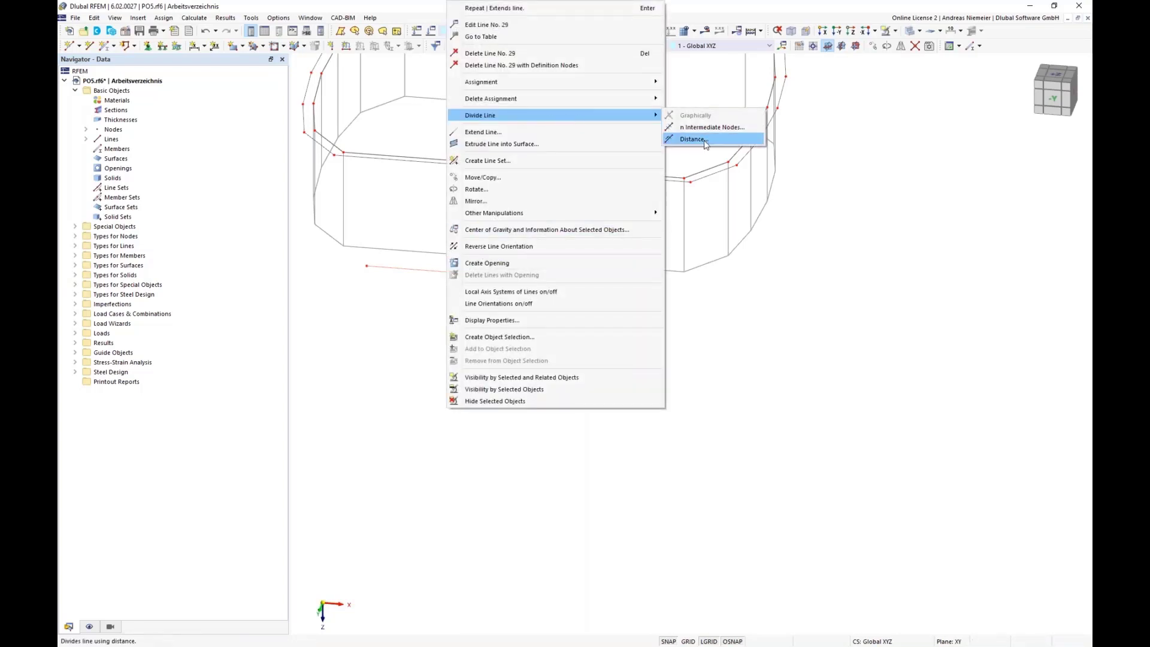
{"action": "left_click", "coordinate": [693, 139]}
{"action": "left_click_drag", "start_coordinate": [579, 148], "coordinate": [834, 197]}
{"action": "left_click", "coordinate": [683, 274]}
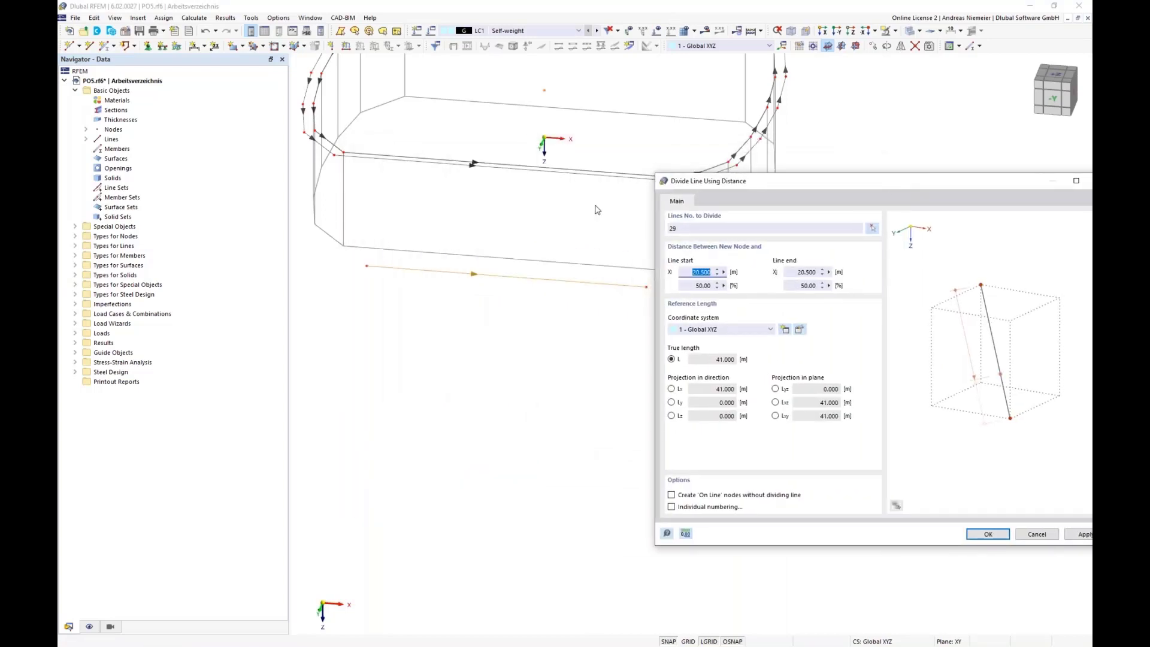
{"action": "type", "text": "15"}
{"action": "left_click", "coordinate": [1078, 534]}
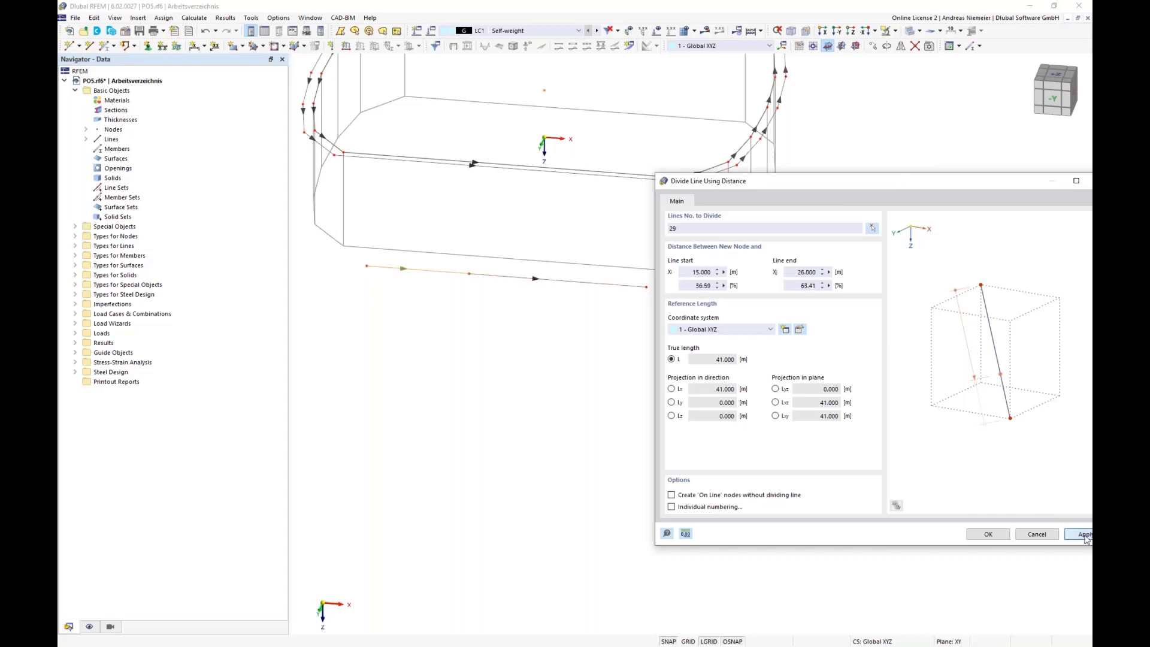
- Pick the longer remaining segment as the line to divide and split it 15 m from its line end
{"action": "left_click", "coordinate": [873, 229]}
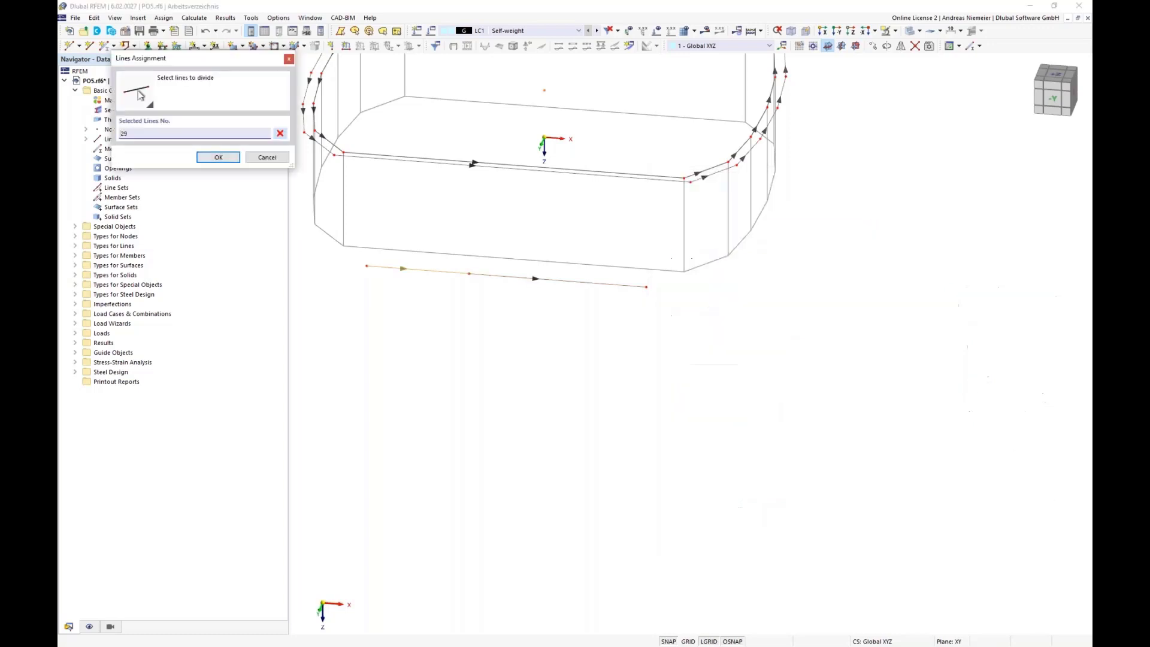
{"action": "left_click", "coordinate": [280, 133]}
{"action": "left_click", "coordinate": [586, 289]}
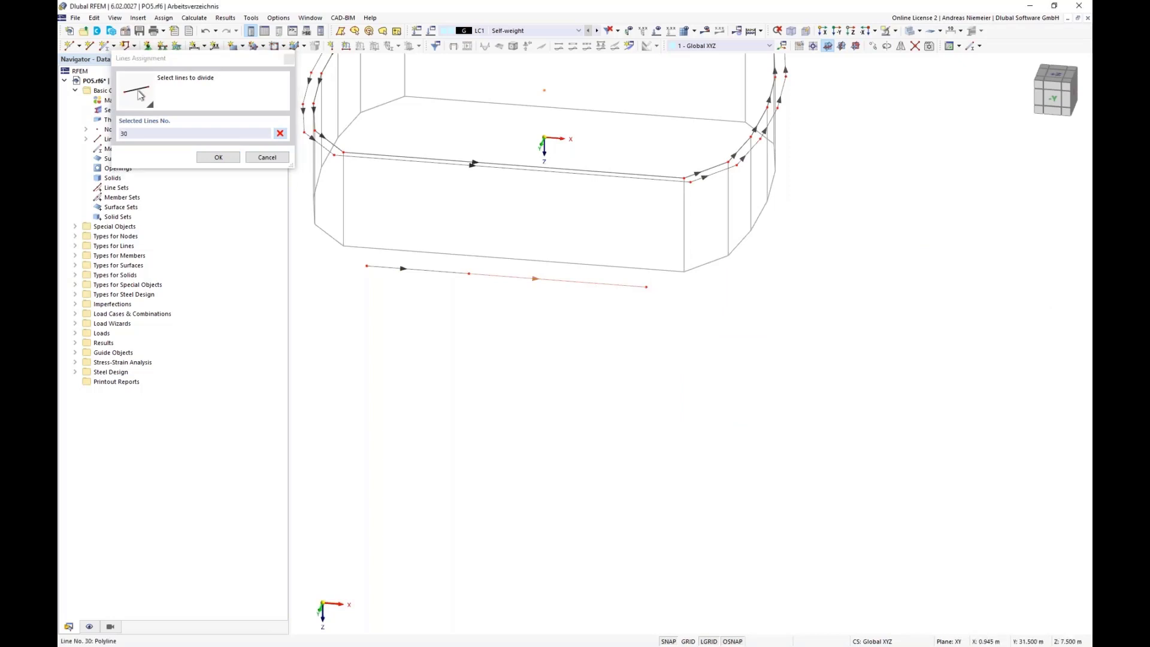
{"action": "left_click", "coordinate": [218, 157]}
{"action": "left_click_drag", "start_coordinate": [485, 235], "coordinate": [543, 241]}
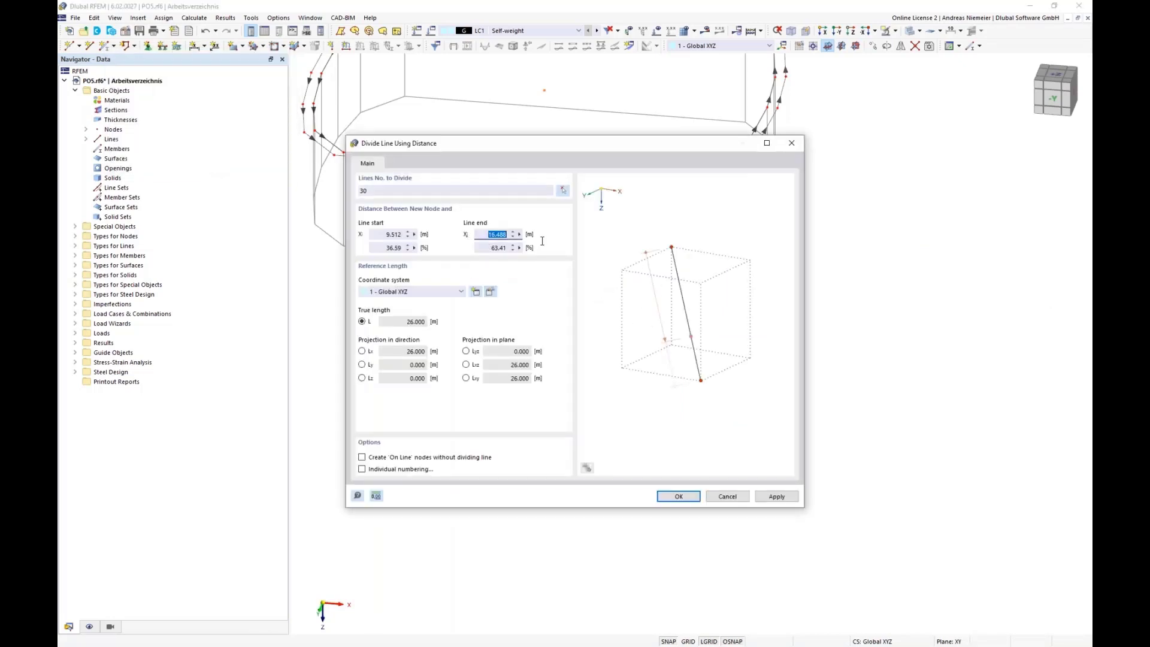
{"action": "type", "text": "15"}
{"action": "left_click", "coordinate": [678, 496]}
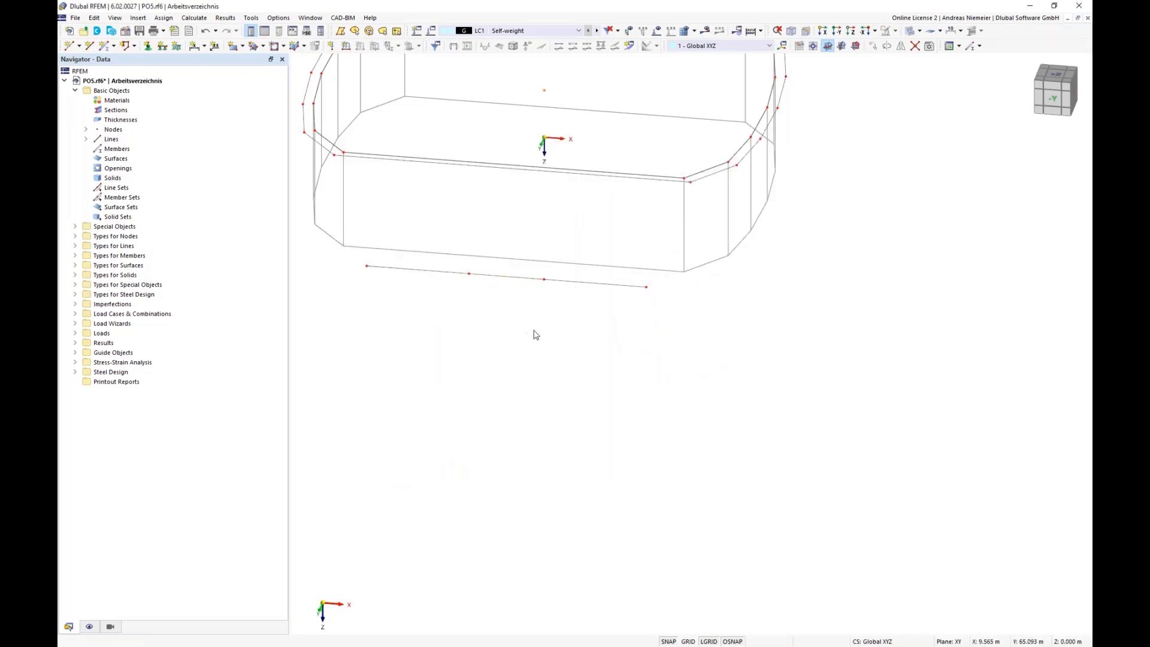
- Delete the three segments of the offset line, keeping only their four nodes
{"action": "middle_click_drag", "start_coordinate": [451, 299], "coordinate": [442, 310], "text": "ctrl"}
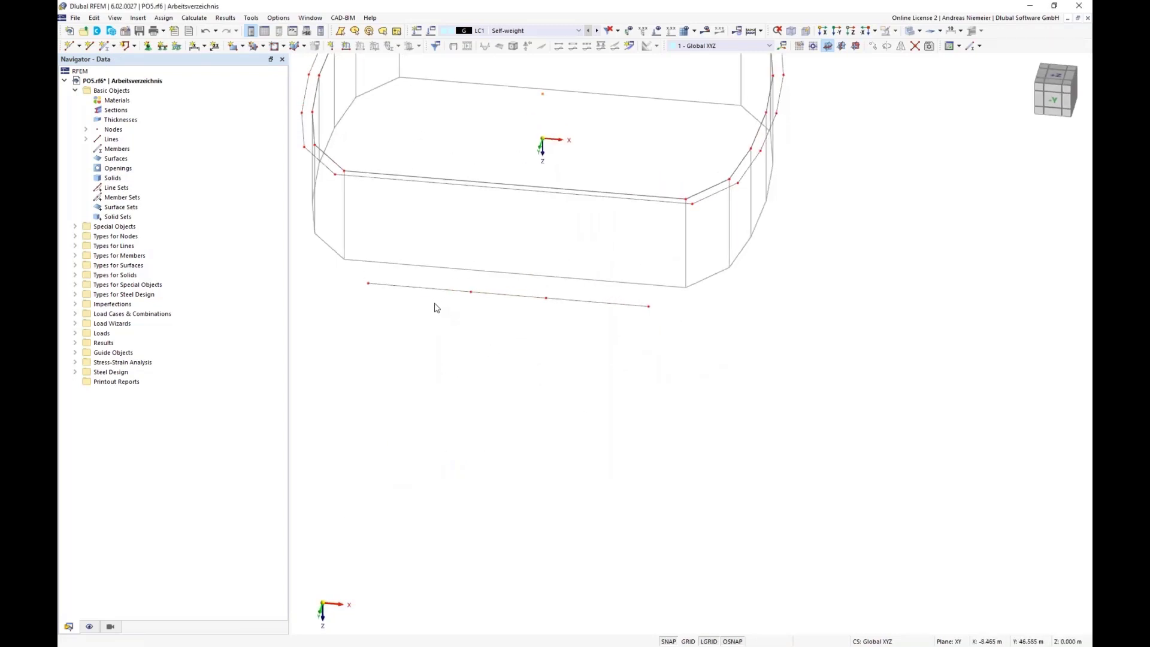
{"action": "left_click", "coordinate": [426, 288]}
{"action": "key", "text": "Delete"}
{"action": "left_click", "coordinate": [508, 294]}
{"action": "key", "text": "Delete"}
{"action": "left_click", "coordinate": [566, 301]}
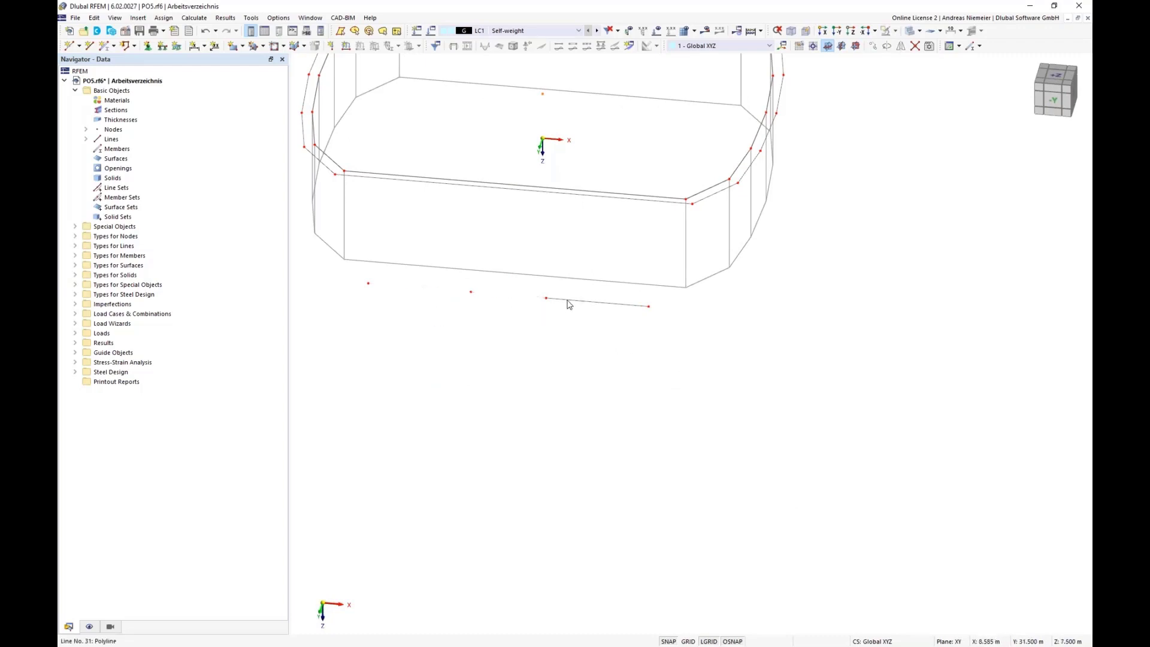
{"action": "key", "text": "Delete"}
{"action": "middle_click_drag", "start_coordinate": [578, 359], "coordinate": [554, 312]}
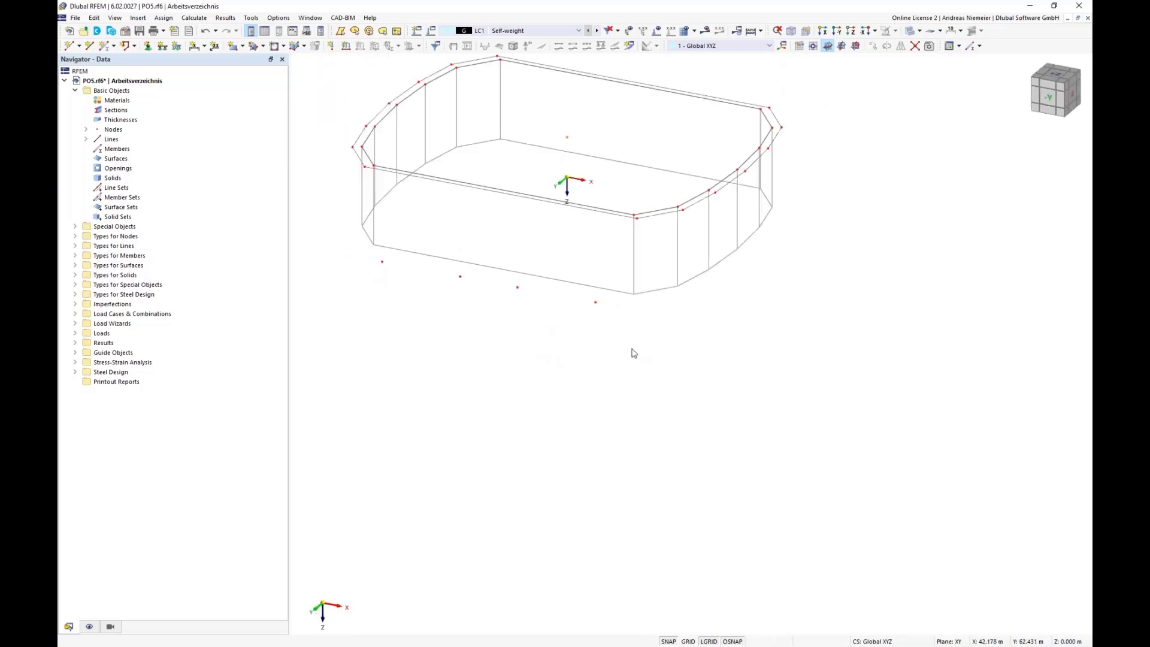
- Select the four offset nodes and mirror a copy of them across the XZ plane through point 0, 0, 0
{"action": "middle_click_drag", "start_coordinate": [647, 334], "coordinate": [513, 316]}
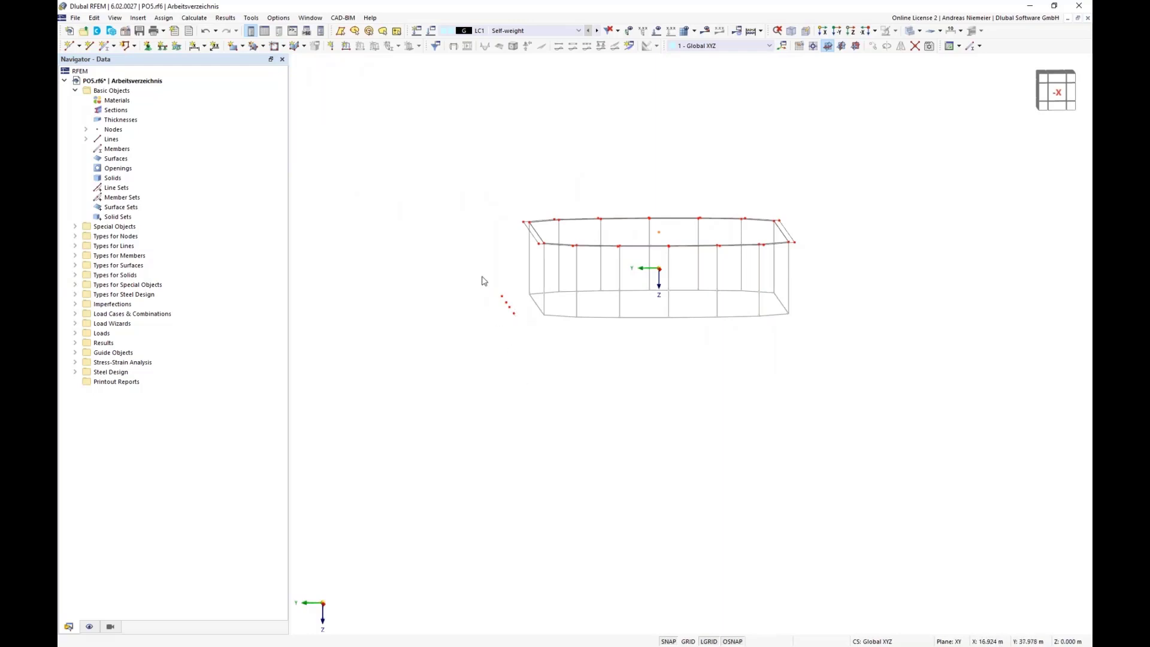
{"action": "left_click_drag", "start_coordinate": [482, 277], "coordinate": [522, 338]}
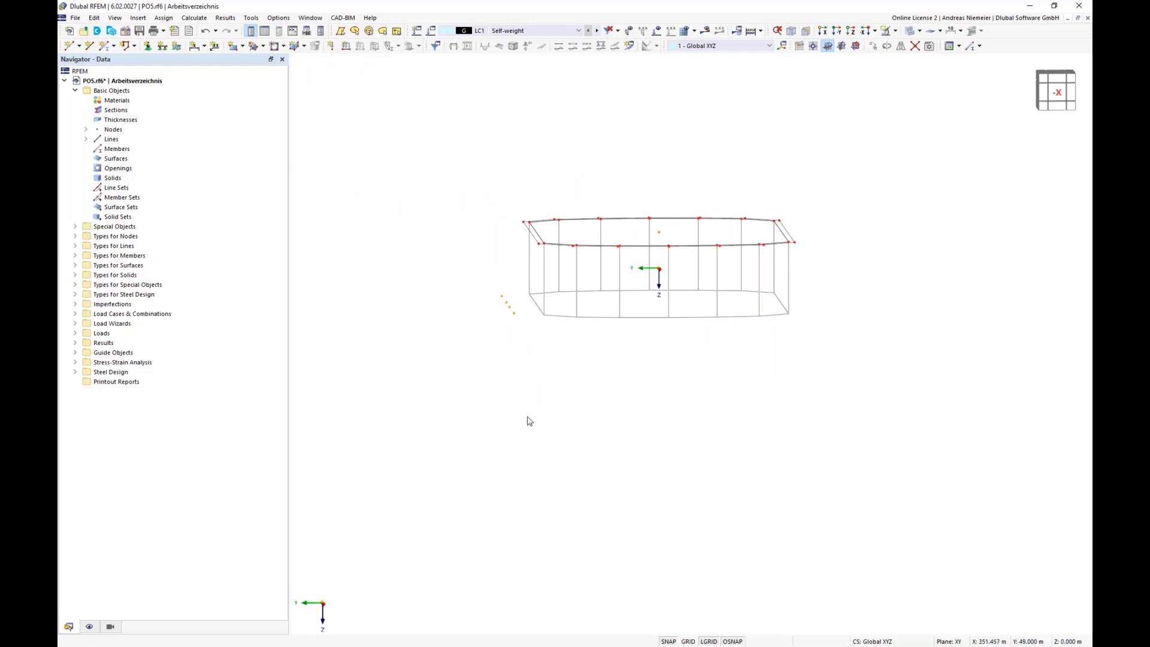
{"action": "left_click", "coordinate": [902, 46]}
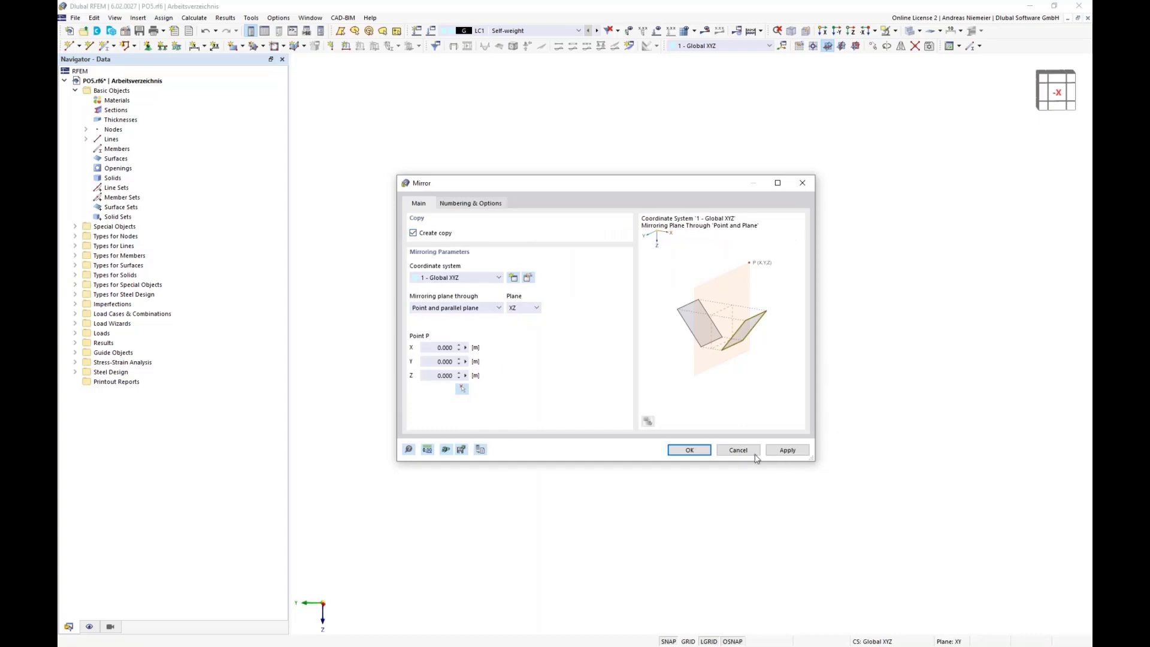
{"action": "left_click", "coordinate": [513, 309]}
{"action": "left_click", "coordinate": [517, 337]}
{"action": "left_click", "coordinate": [689, 452]}
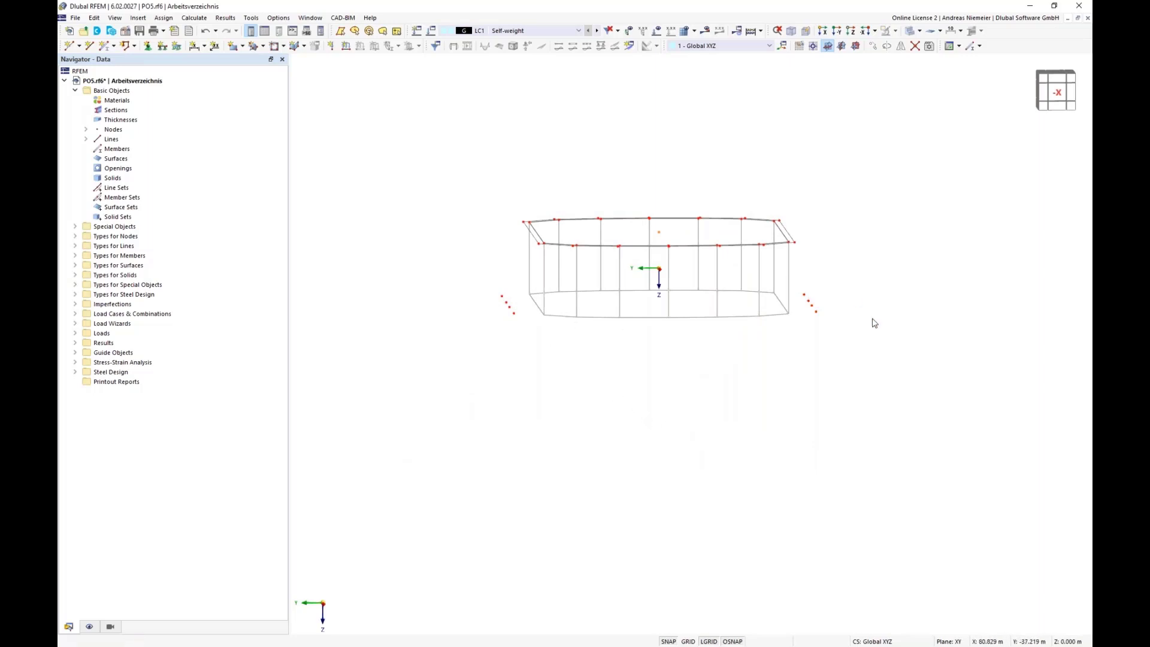
{"action": "middle_click_drag", "start_coordinate": [527, 390], "coordinate": [567, 398], "text": "ctrl"}
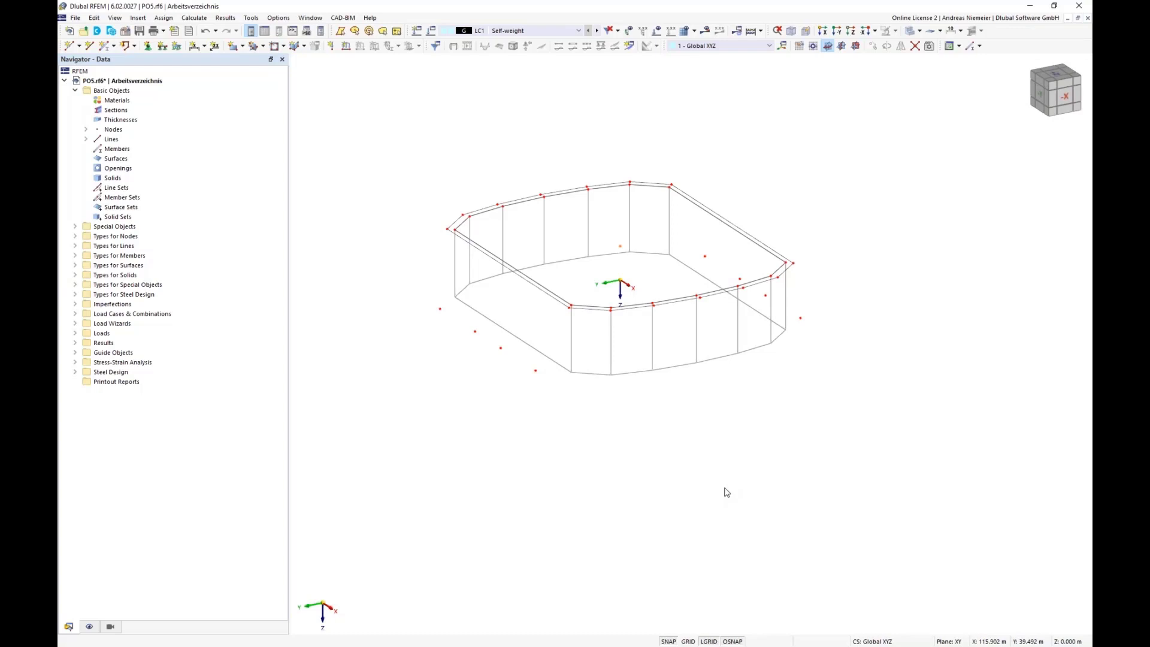
- Place the work plane origin at the base node X 5.5, Y 31.5, Z 7.5 m and set the work plane to YZ
{"action": "left_click", "coordinate": [1070, 100]}
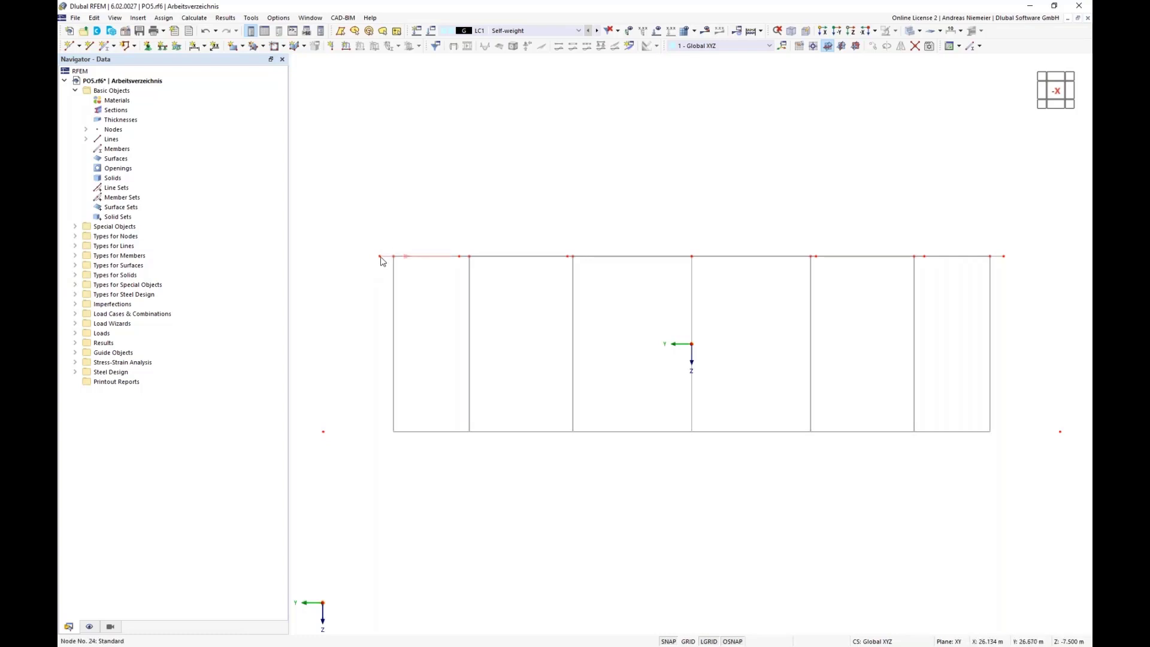
{"action": "mouse_move", "coordinate": [381, 260]}
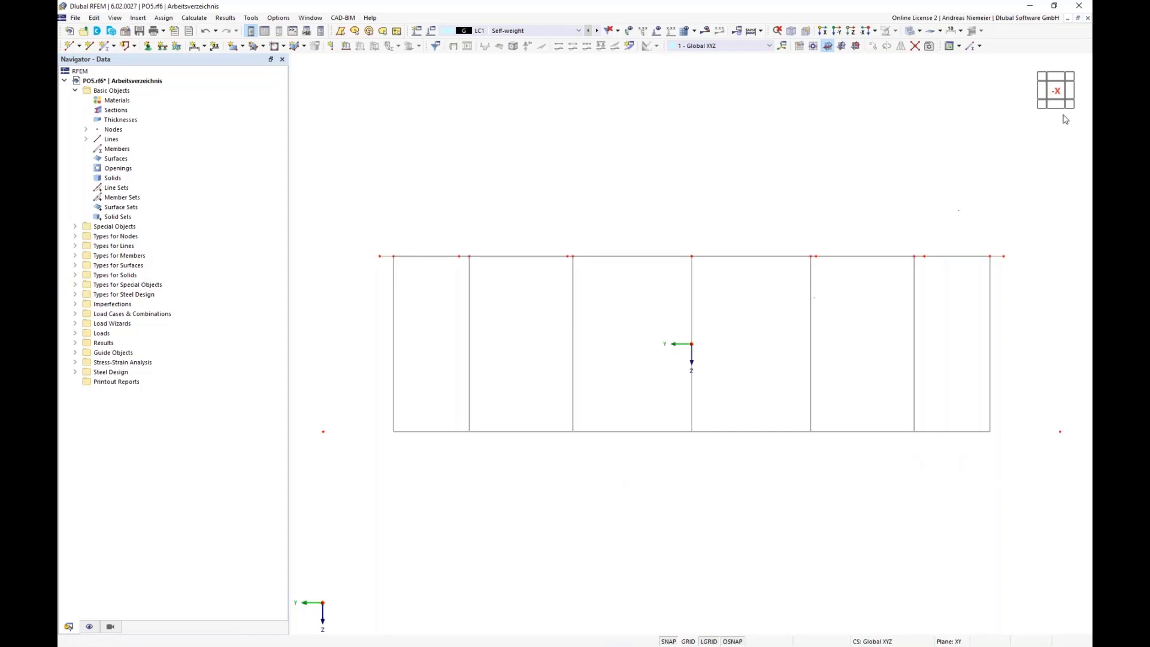
{"action": "left_click", "coordinate": [1039, 94]}
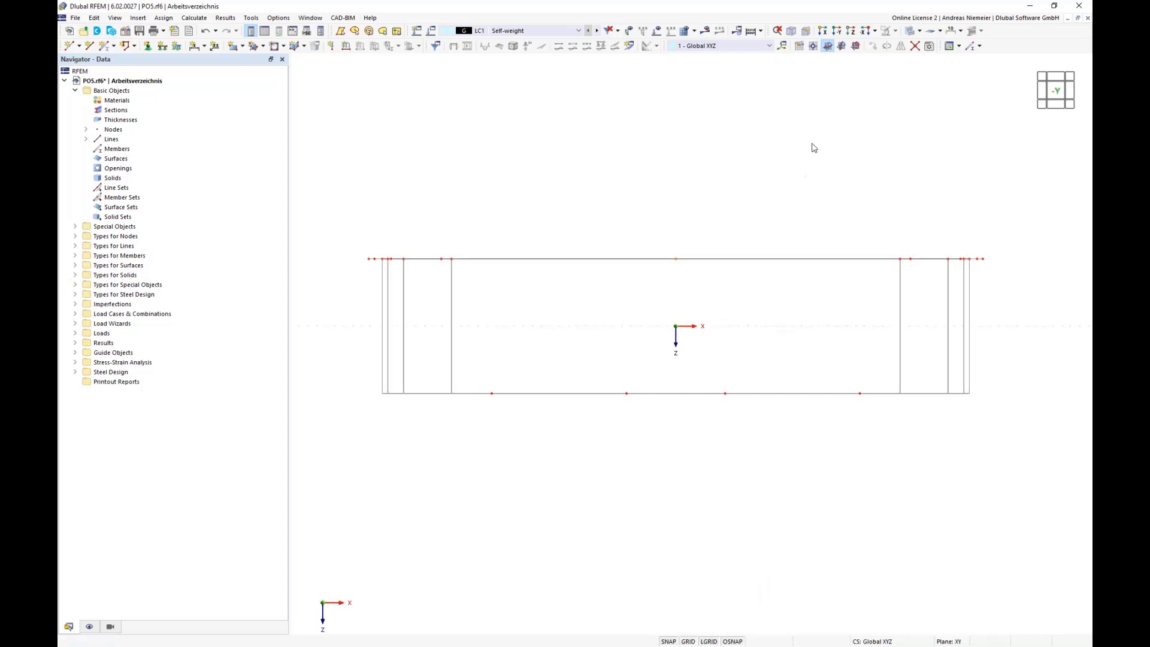
{"action": "left_click", "coordinate": [814, 47]}
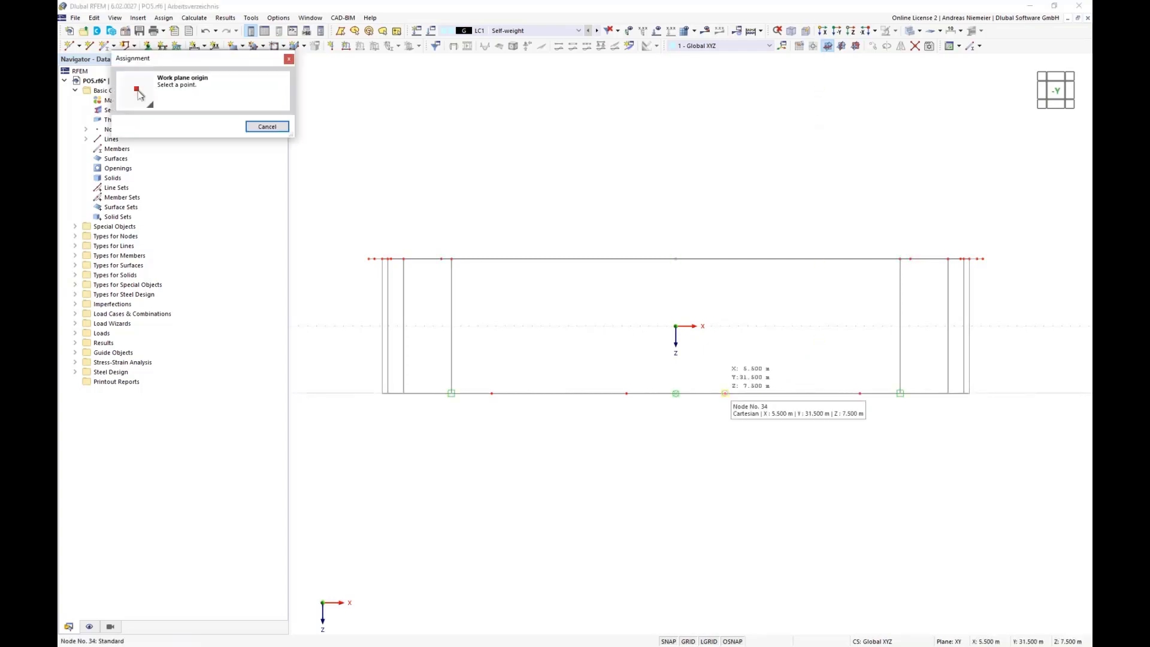
{"action": "left_click", "coordinate": [725, 393]}
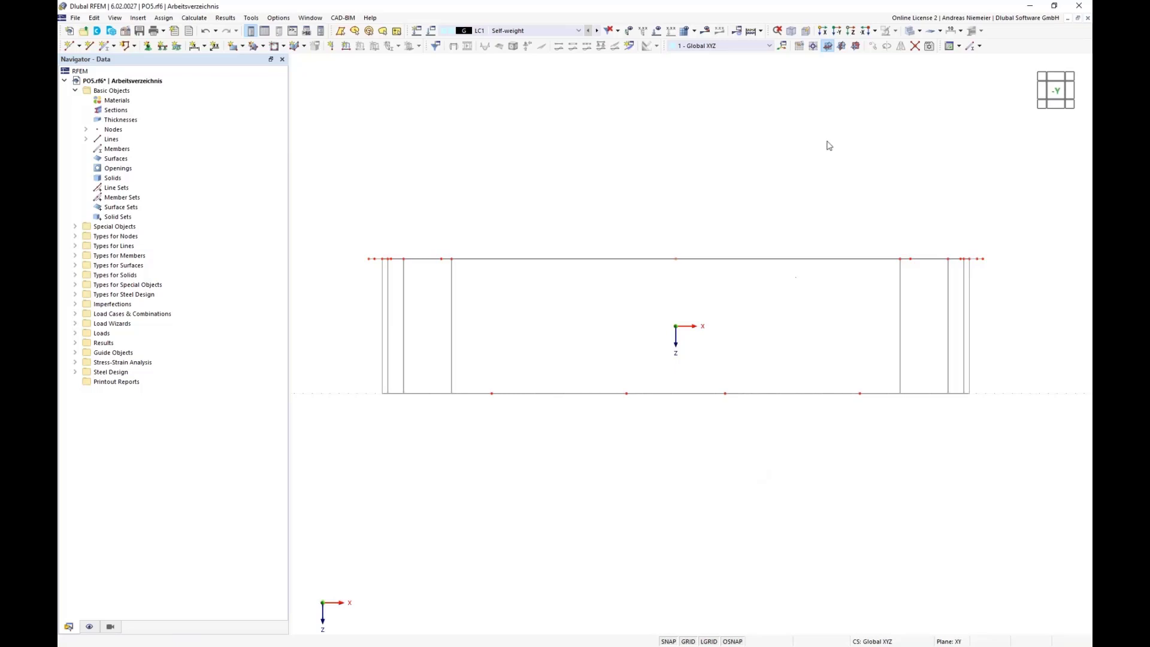
{"action": "left_click", "coordinate": [842, 48]}
{"action": "middle_click_drag", "start_coordinate": [809, 314], "coordinate": [604, 337], "text": "ctrl"}
{"action": "scroll", "coordinate": [683, 327], "scroll_direction": "down", "scroll_amount": 3}
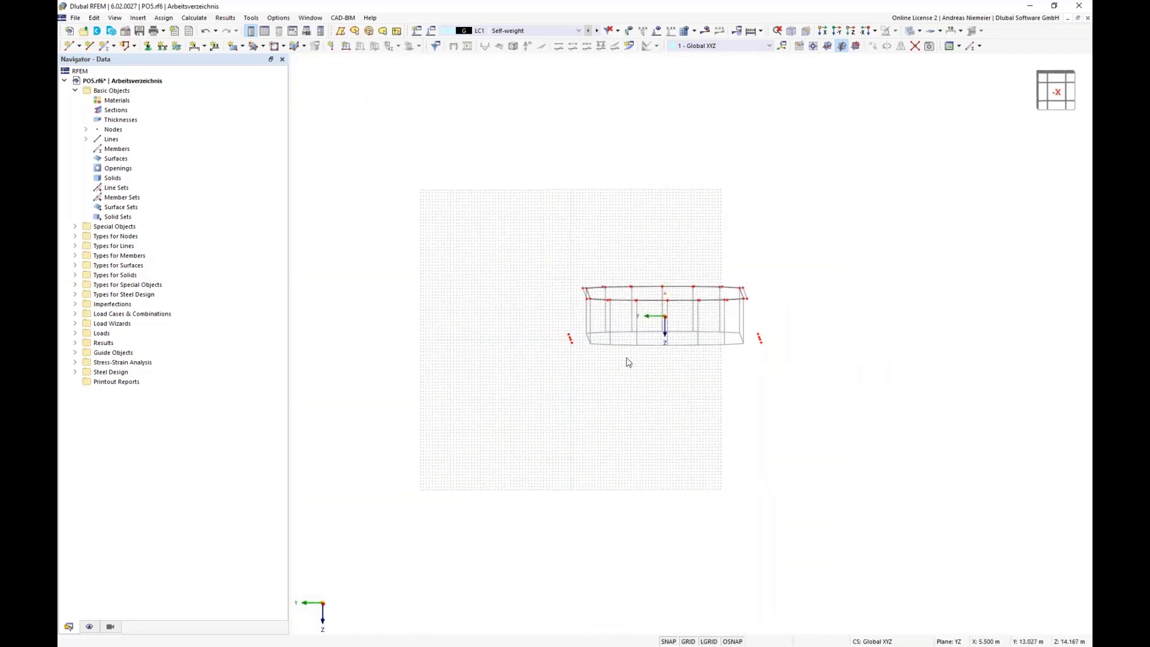
- Create a rectangular surface with stiffness type Without Thickness in the YZ work plane, extending past the outline and the base nodes on all sides
{"action": "left_click", "coordinate": [243, 47]}
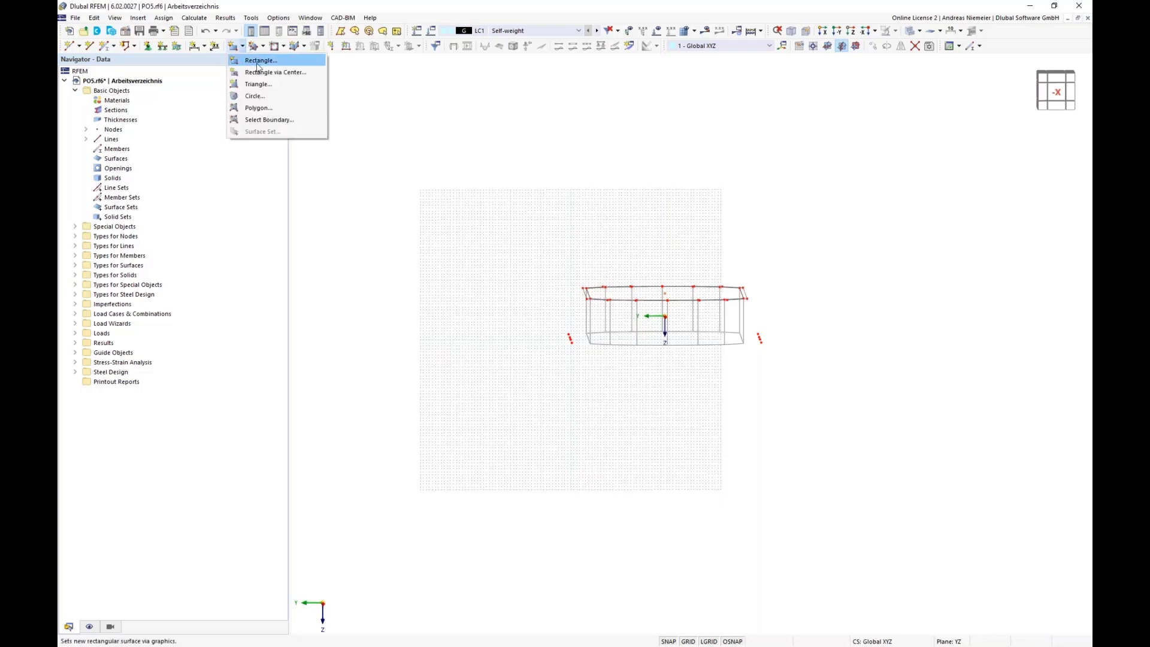
{"action": "left_click", "coordinate": [259, 61]}
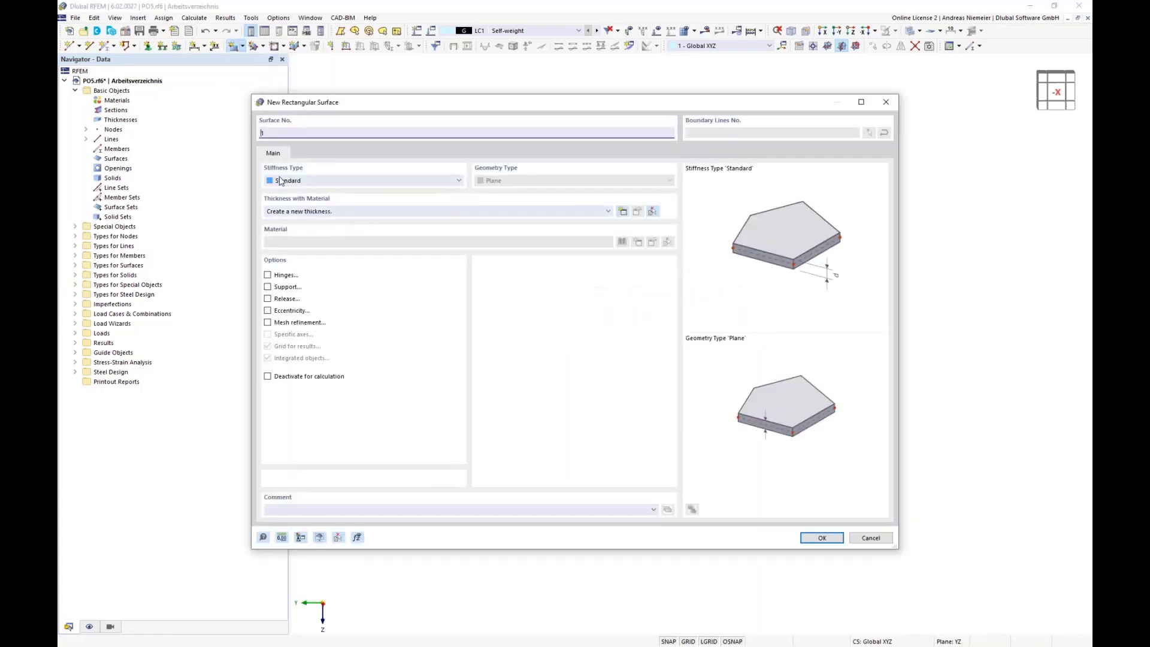
{"action": "left_click", "coordinate": [336, 183]}
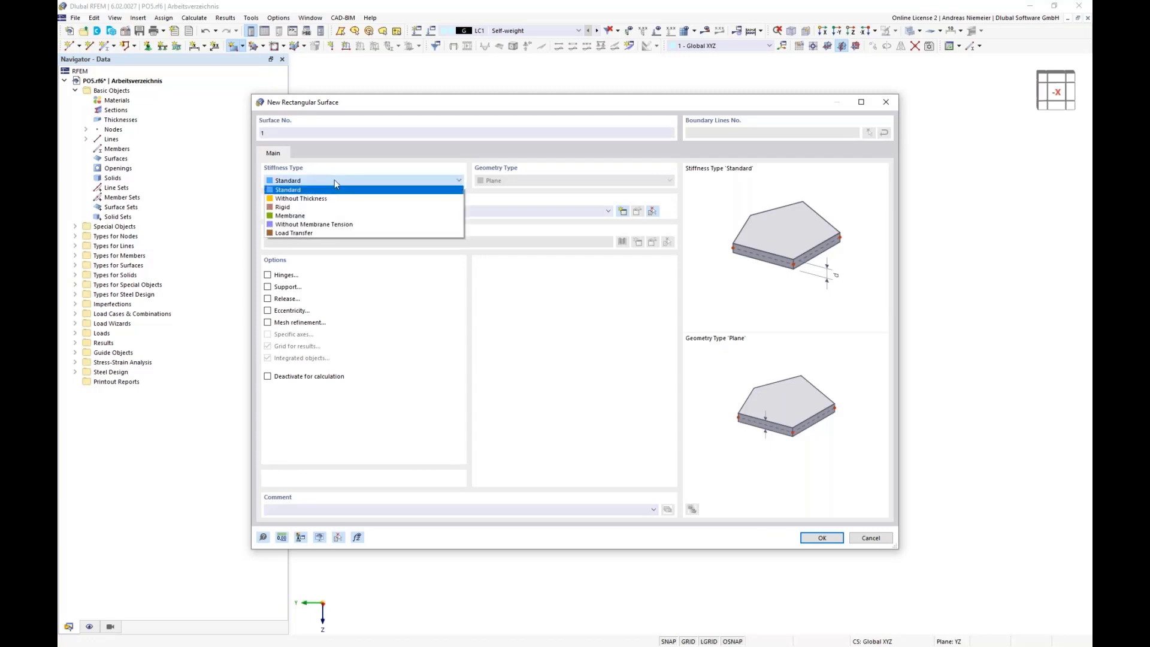
{"action": "left_click", "coordinate": [312, 199]}
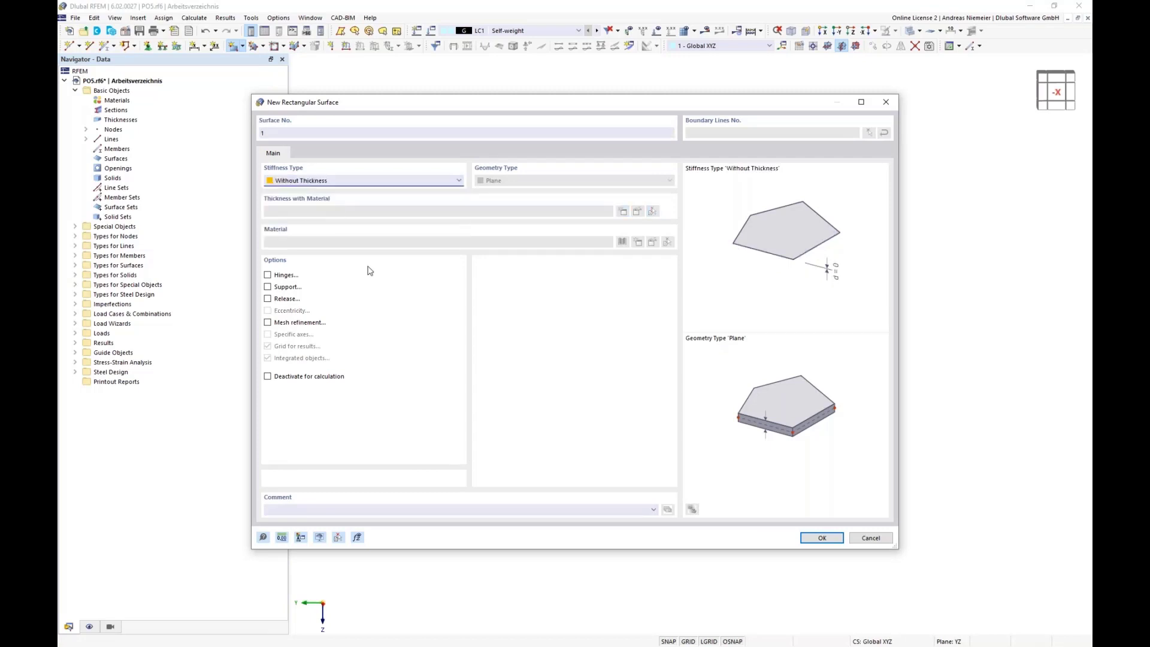
{"action": "left_click", "coordinate": [816, 538]}
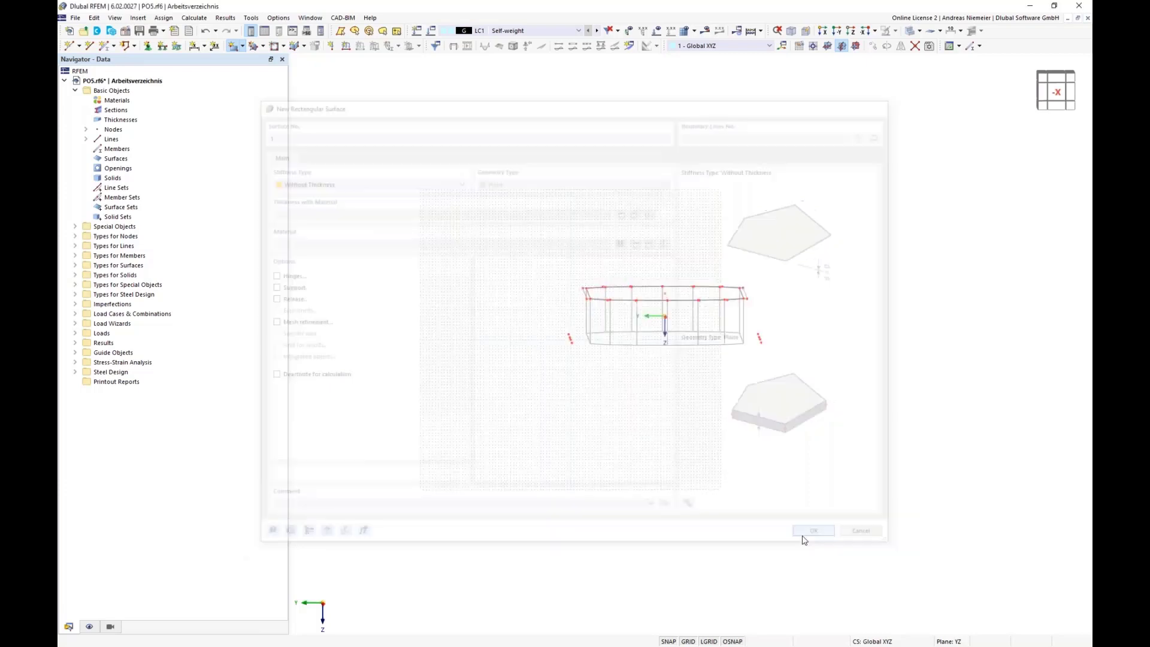
{"action": "left_click", "coordinate": [550, 276]}
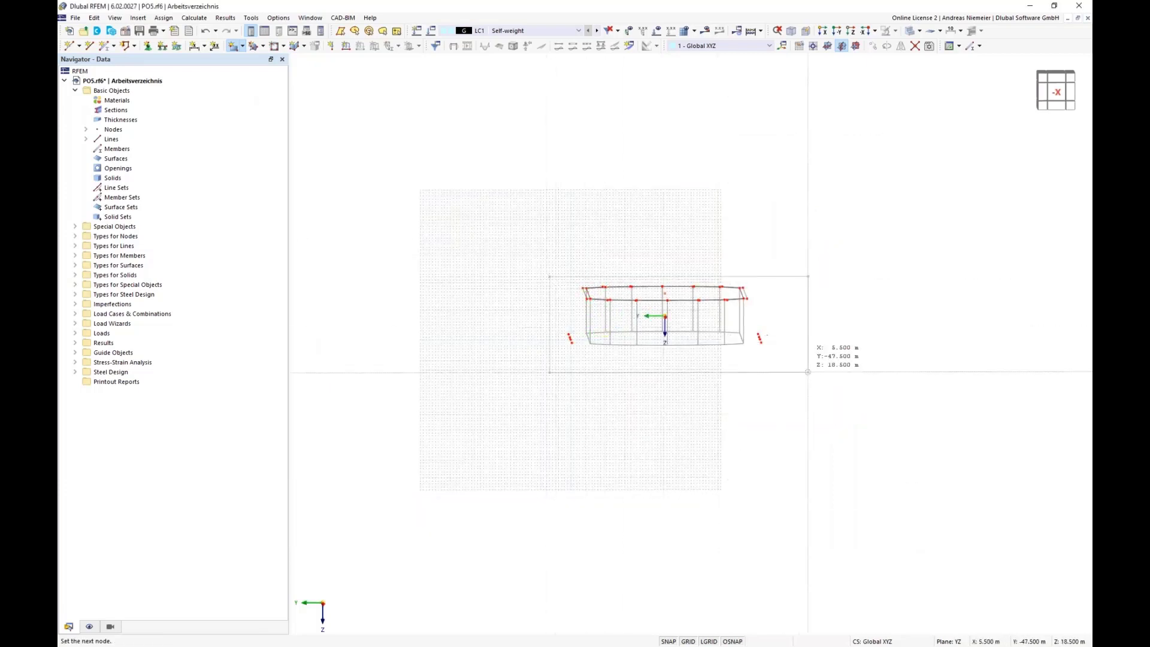
{"action": "left_click", "coordinate": [799, 360]}
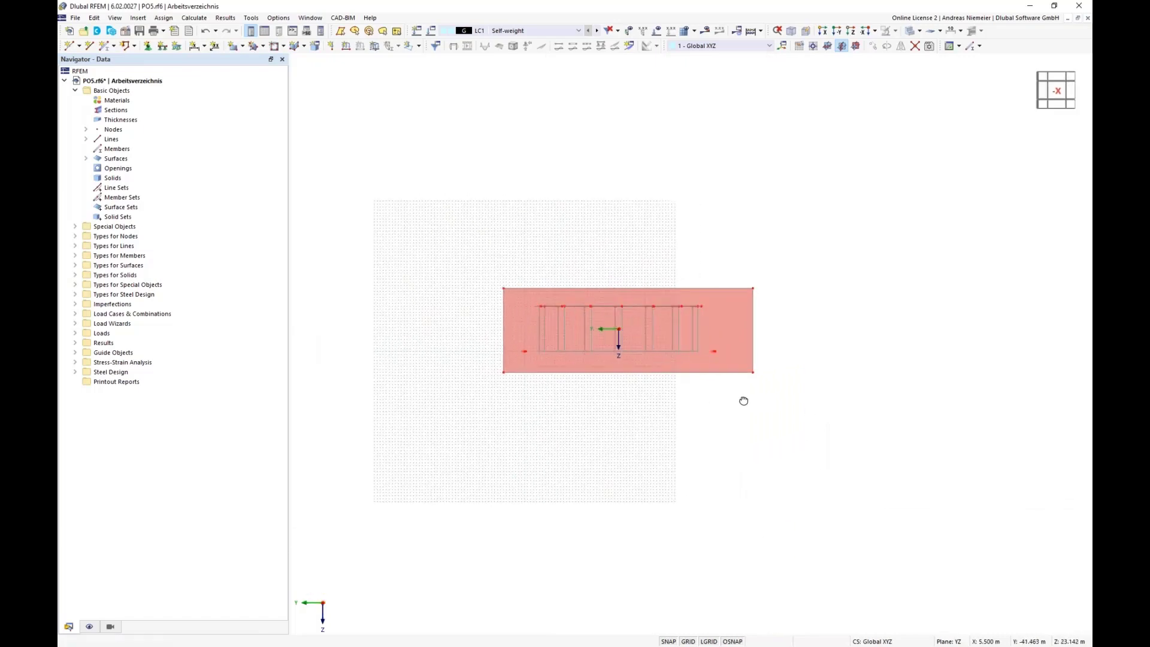
- Connect the helper surface with the outer roof edge lines at both ends to create nodes where they intersect
{"action": "scroll", "coordinate": [706, 304], "scroll_direction": "up", "scroll_amount": 2}
{"action": "scroll", "coordinate": [706, 309], "scroll_direction": "up", "scroll_amount": 4}
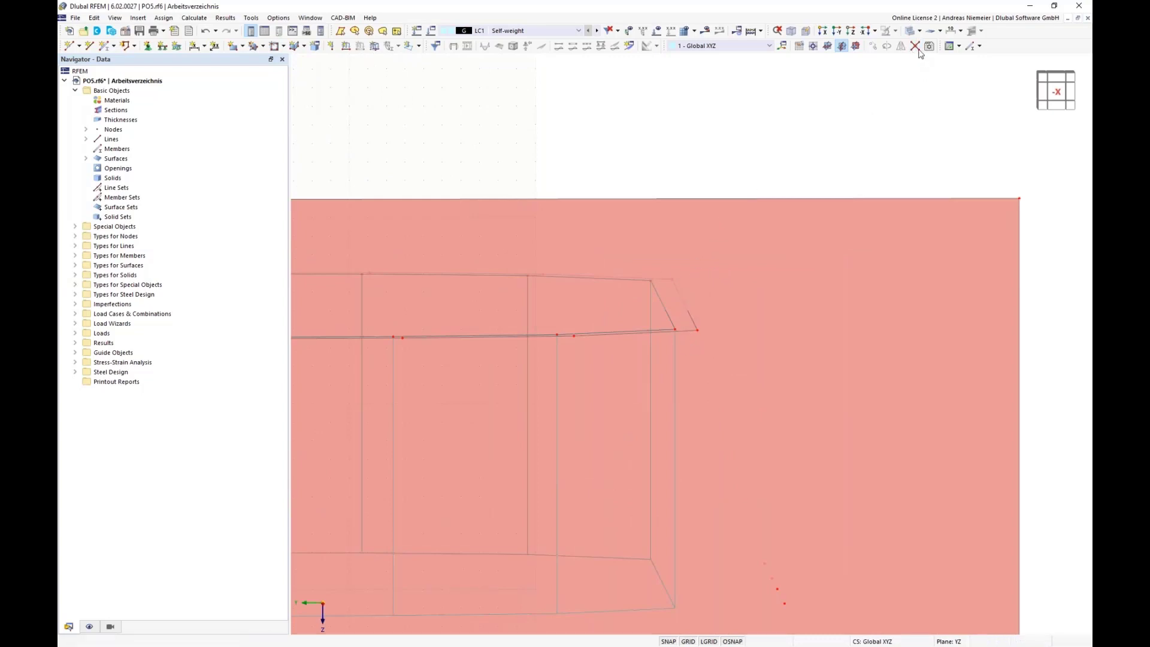
{"action": "left_click_drag", "start_coordinate": [758, 145], "coordinate": [679, 345]}
{"action": "scroll", "coordinate": [863, 371], "scroll_direction": "down", "scroll_amount": 4}
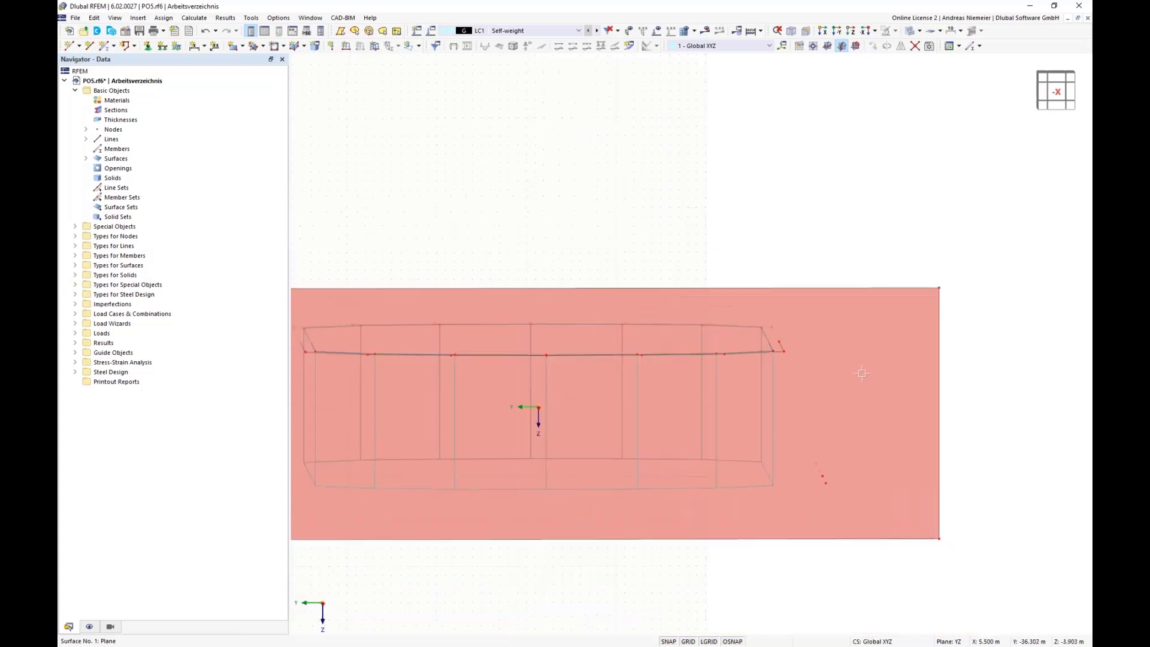
{"action": "middle_click_drag", "start_coordinate": [292, 340], "coordinate": [381, 344]}
{"action": "scroll", "coordinate": [381, 344], "scroll_direction": "up", "scroll_amount": 3}
{"action": "left_click_drag", "start_coordinate": [417, 211], "coordinate": [395, 376]}
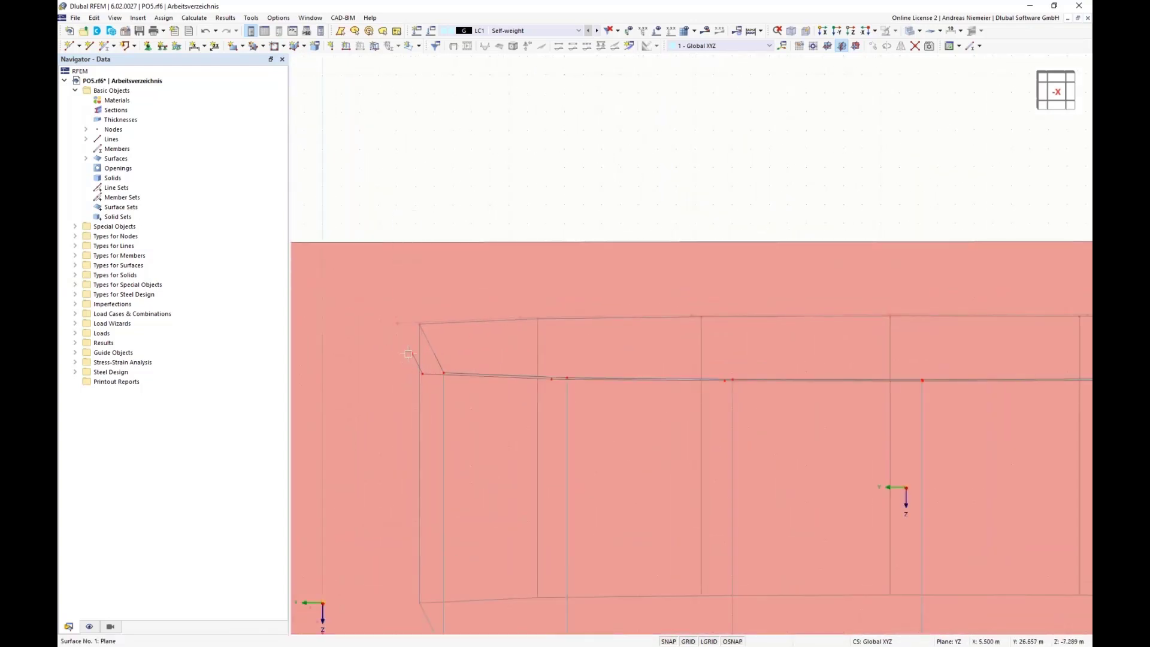
{"action": "scroll", "coordinate": [408, 354], "scroll_direction": "down", "scroll_amount": 5}
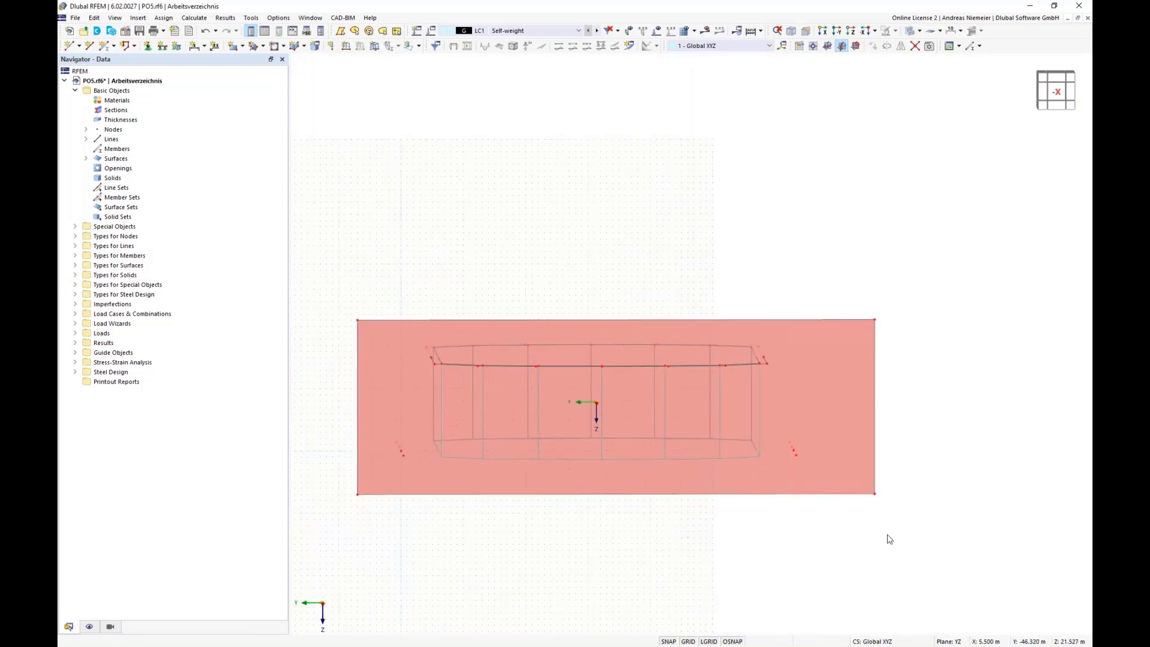
- Delete the helper surface together with its boundary lines and corner nodes, keeping the intersection nodes on the roof edges
{"action": "left_click_drag", "start_coordinate": [894, 528], "coordinate": [863, 314]}
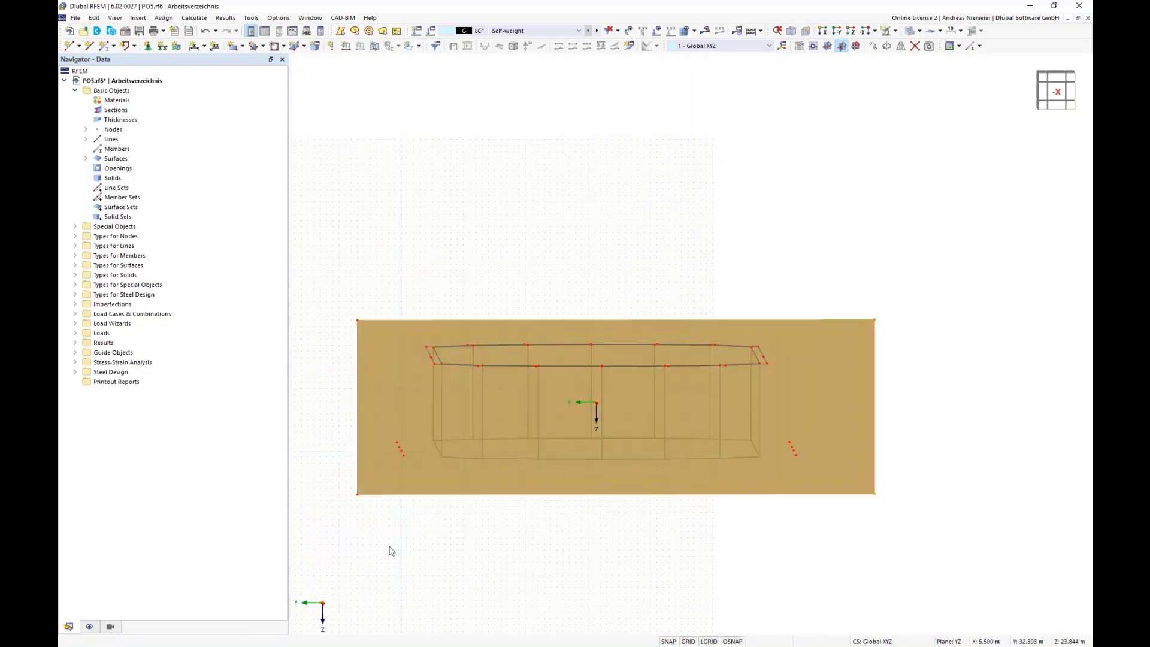
{"action": "key", "text": "Delete"}
{"action": "left_click_drag", "start_coordinate": [364, 523], "coordinate": [310, 308]}
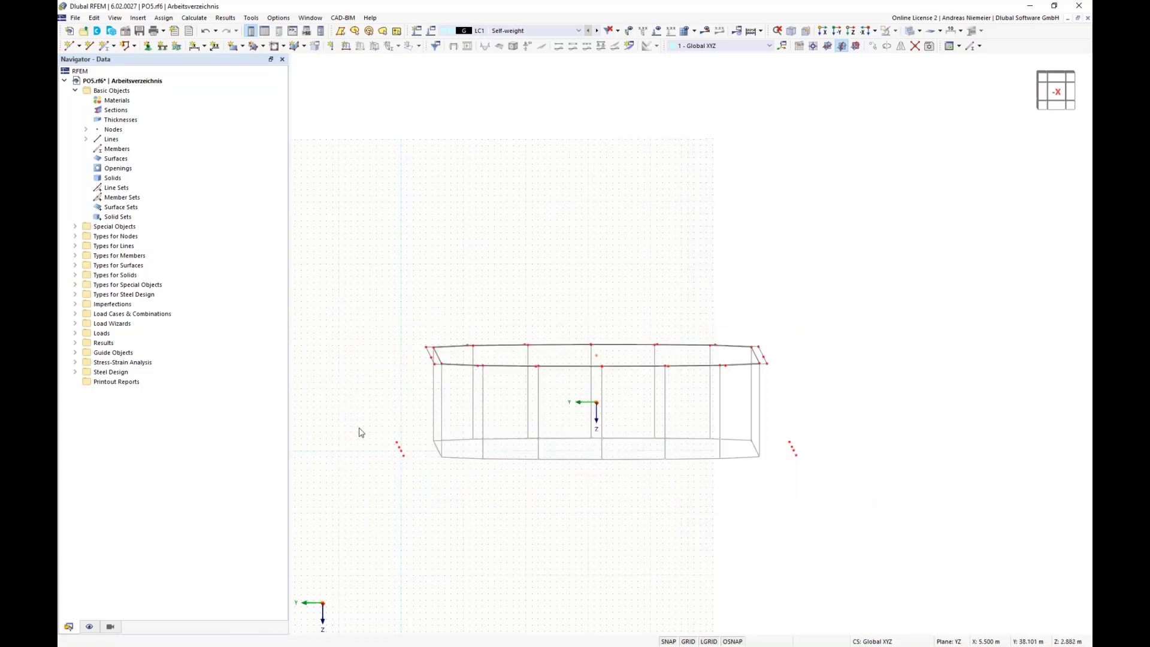
- Draw an arc from the base node at Y 31.5 m through the roof edge intersection node to the opposite base node at Y -31.5 m
{"action": "middle_click_drag", "start_coordinate": [368, 461], "coordinate": [410, 412], "text": "ctrl"}
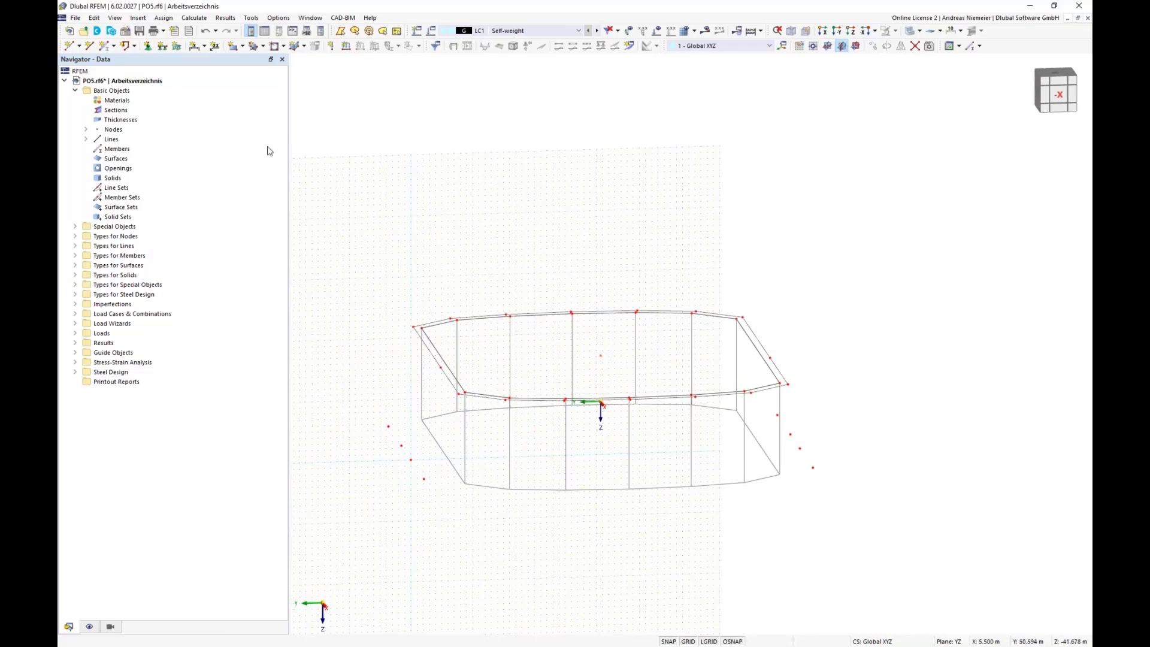
{"action": "left_click", "coordinate": [135, 47]}
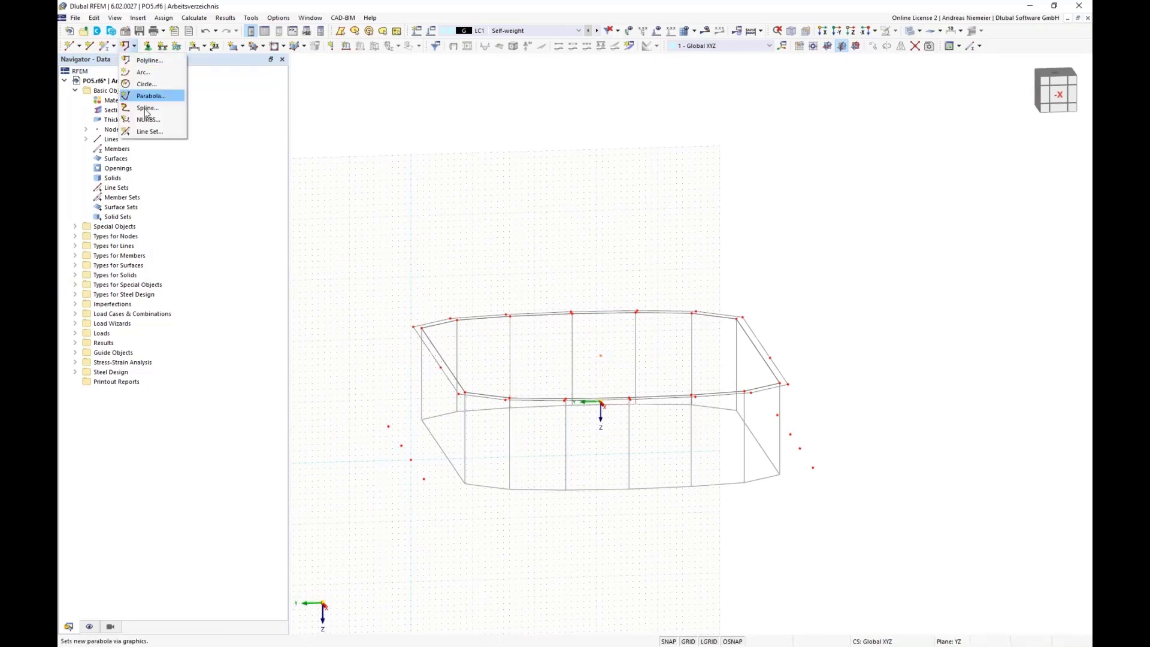
{"action": "left_click", "coordinate": [144, 73]}
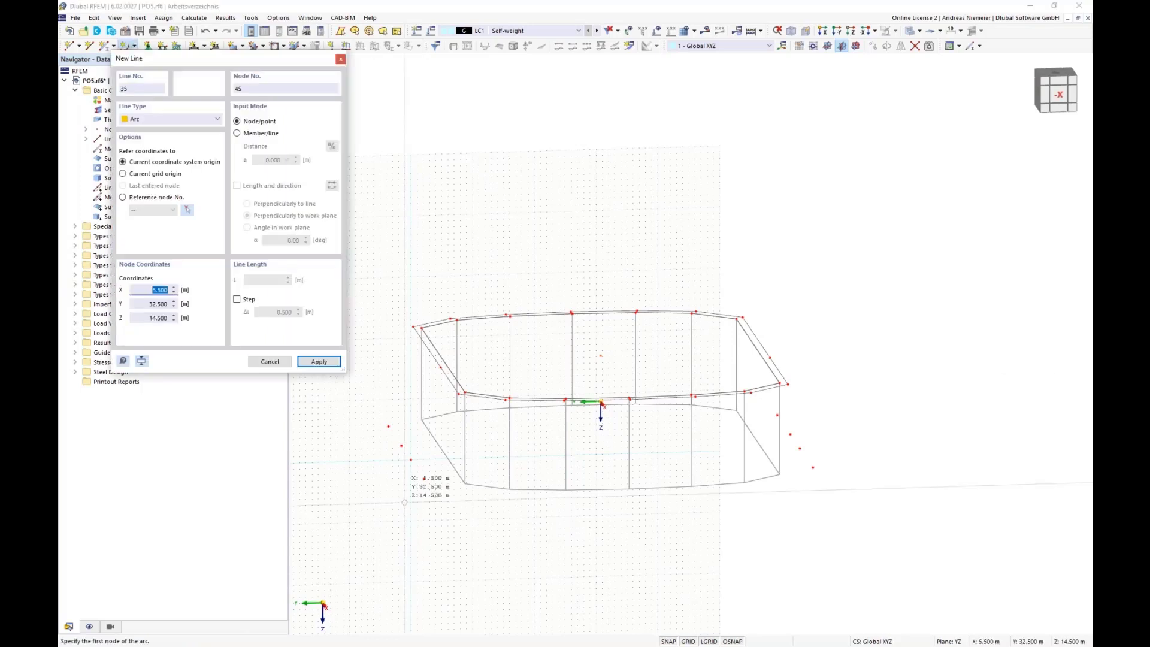
{"action": "left_click", "coordinate": [411, 460]}
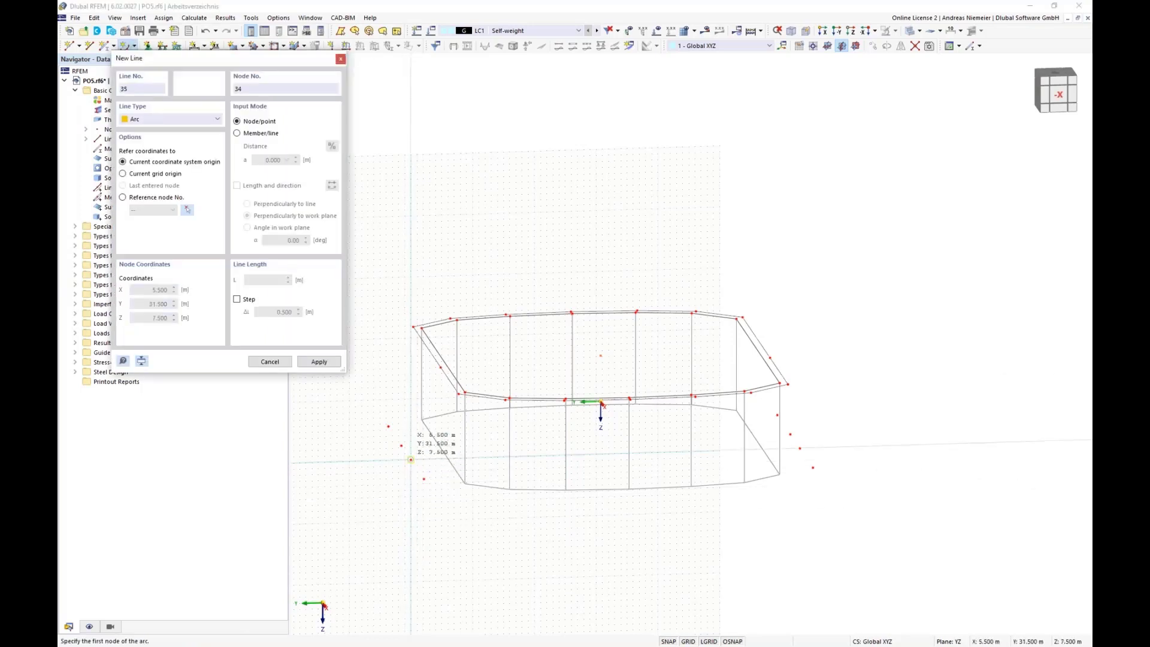
{"action": "left_click", "coordinate": [435, 357]}
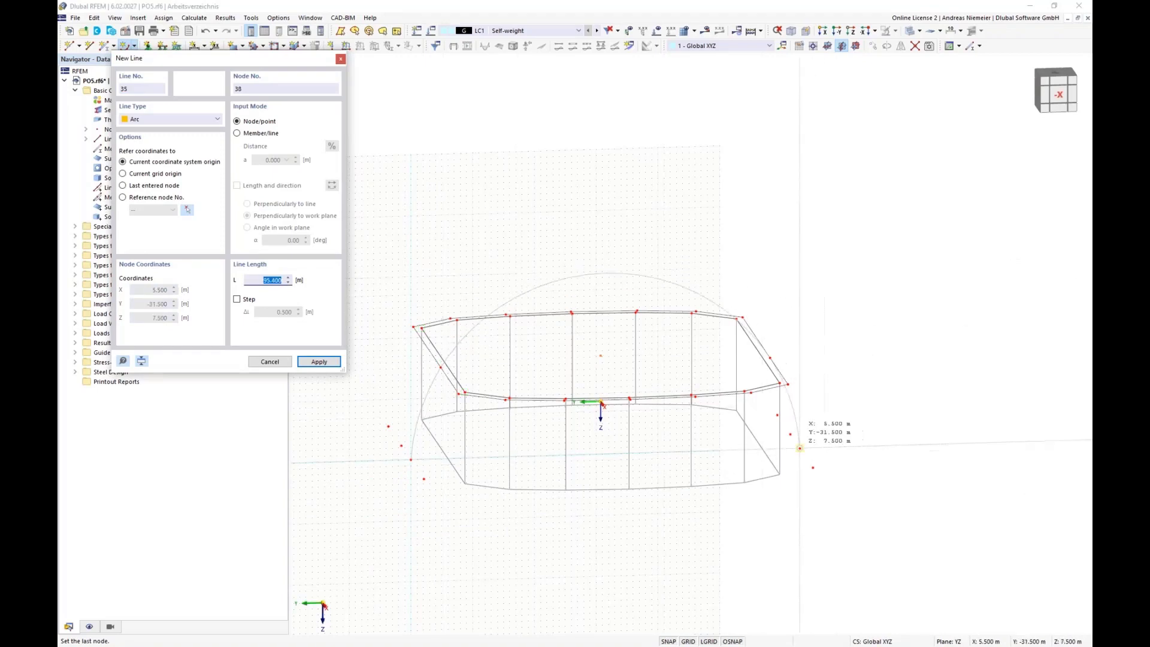
{"action": "left_click", "coordinate": [800, 449]}
{"action": "key", "text": "Escape"}
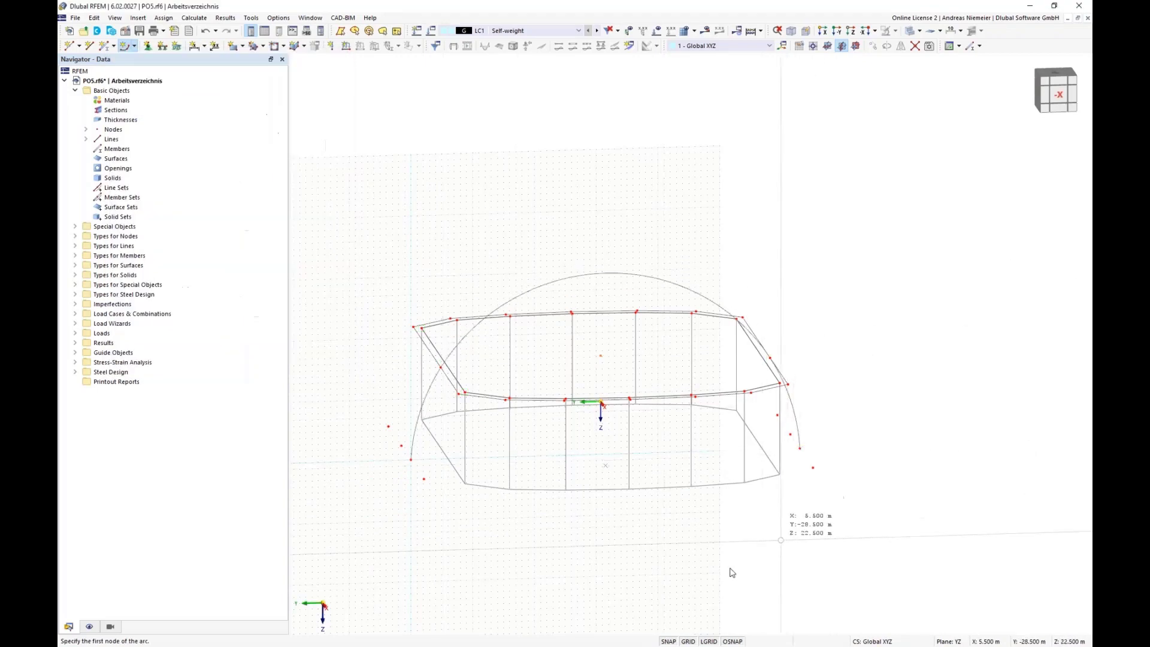
- Divide the arc segment above the roof edge using 5 intermediate nodes
{"action": "left_click", "coordinate": [1059, 94]}
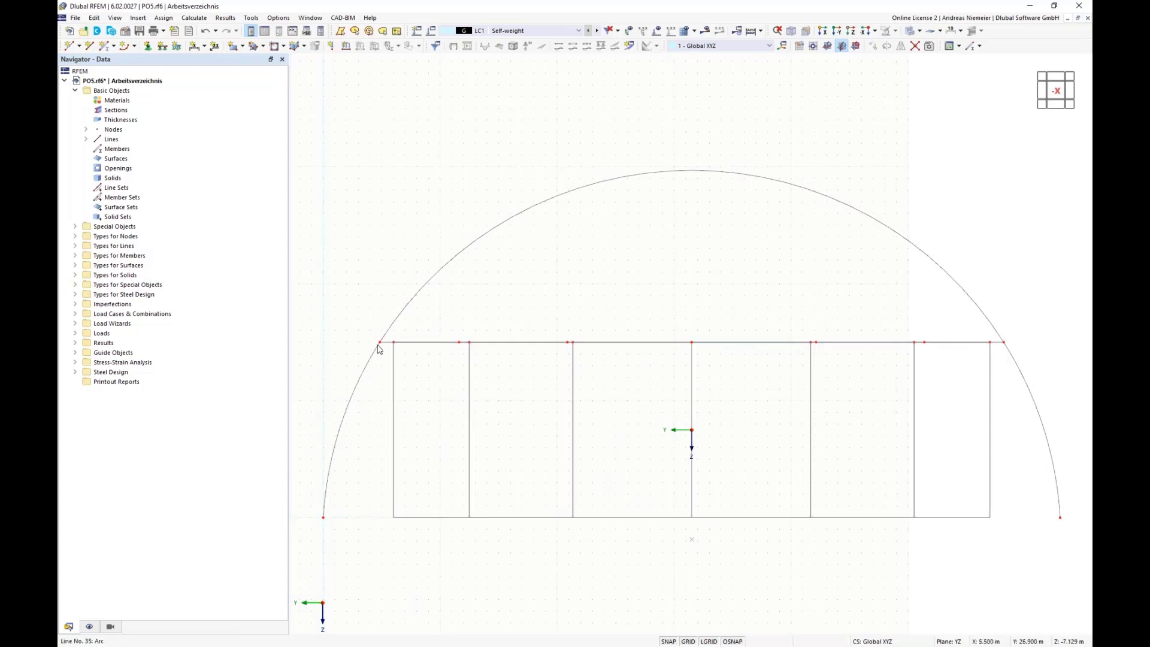
{"action": "scroll", "coordinate": [448, 543], "scroll_direction": "down", "scroll_amount": 2}
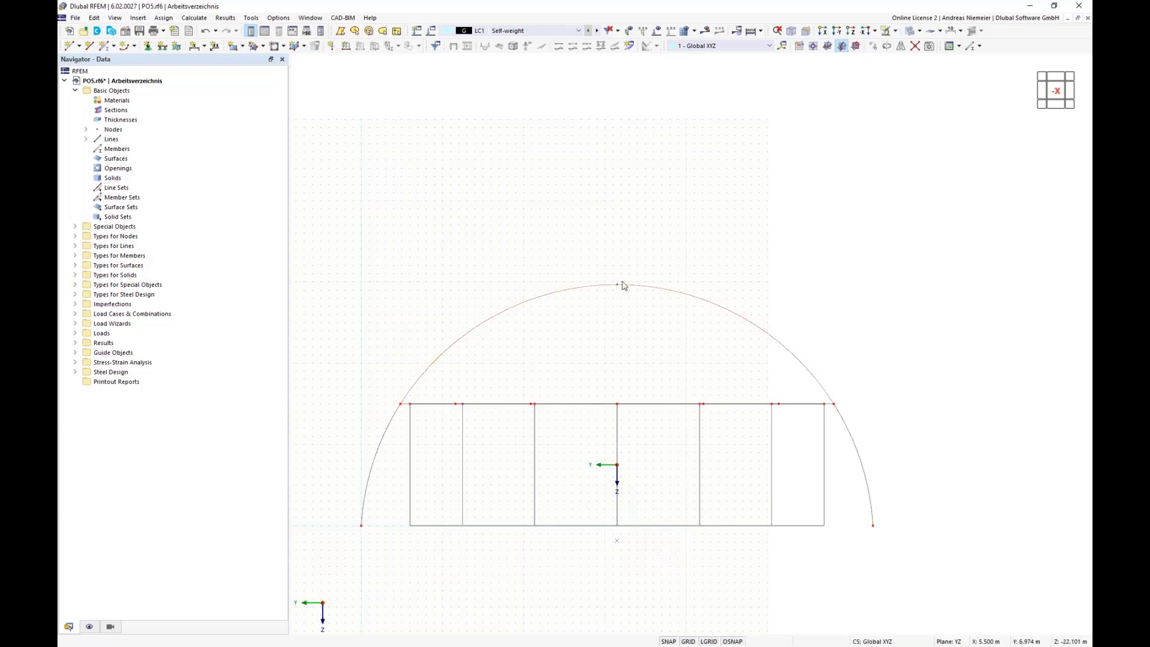
{"action": "left_click", "coordinate": [480, 329]}
{"action": "right_click", "coordinate": [479, 328]}
{"action": "mouse_move", "coordinate": [602, 117]}
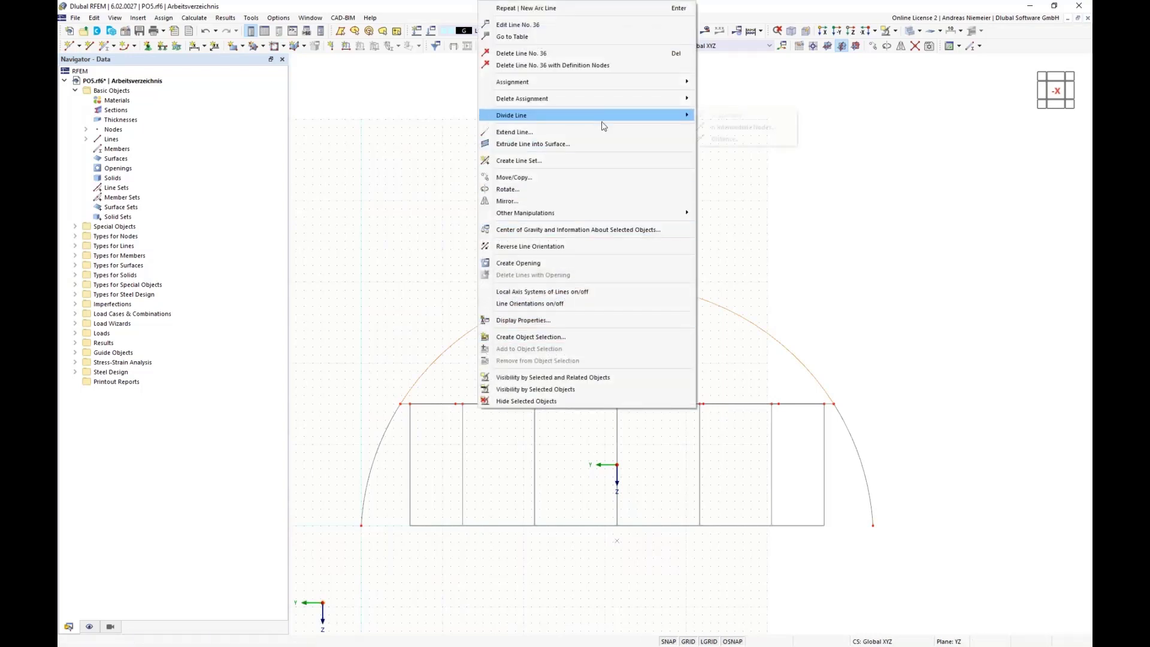
{"action": "left_click", "coordinate": [751, 133]}
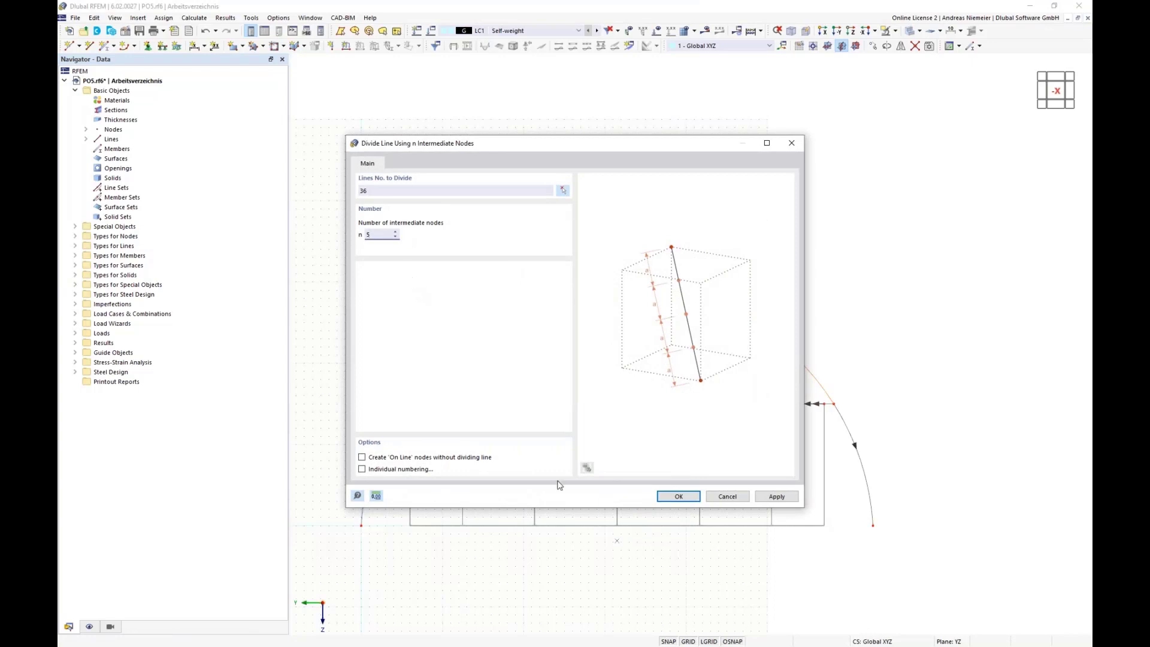
{"action": "left_click", "coordinate": [679, 496]}
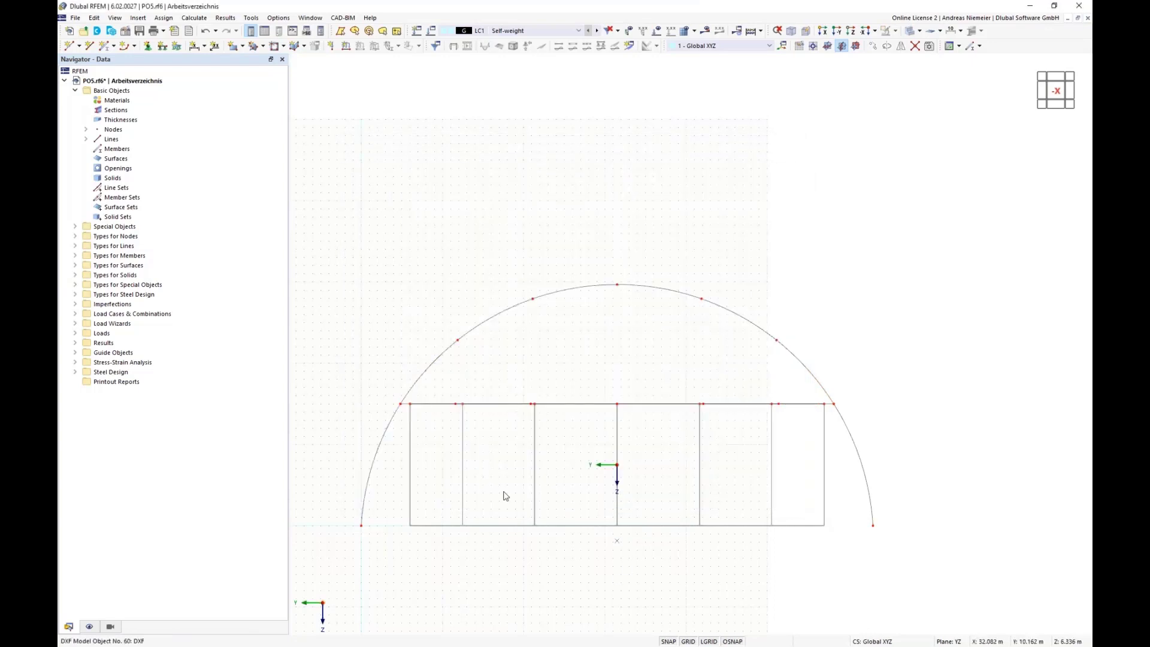
- Select the whole arc from the side view and delete its lines, keeping only the nodes
{"action": "scroll", "coordinate": [421, 450], "scroll_direction": "down", "scroll_amount": 2}
{"action": "middle_click_drag", "start_coordinate": [450, 526], "coordinate": [637, 527]}
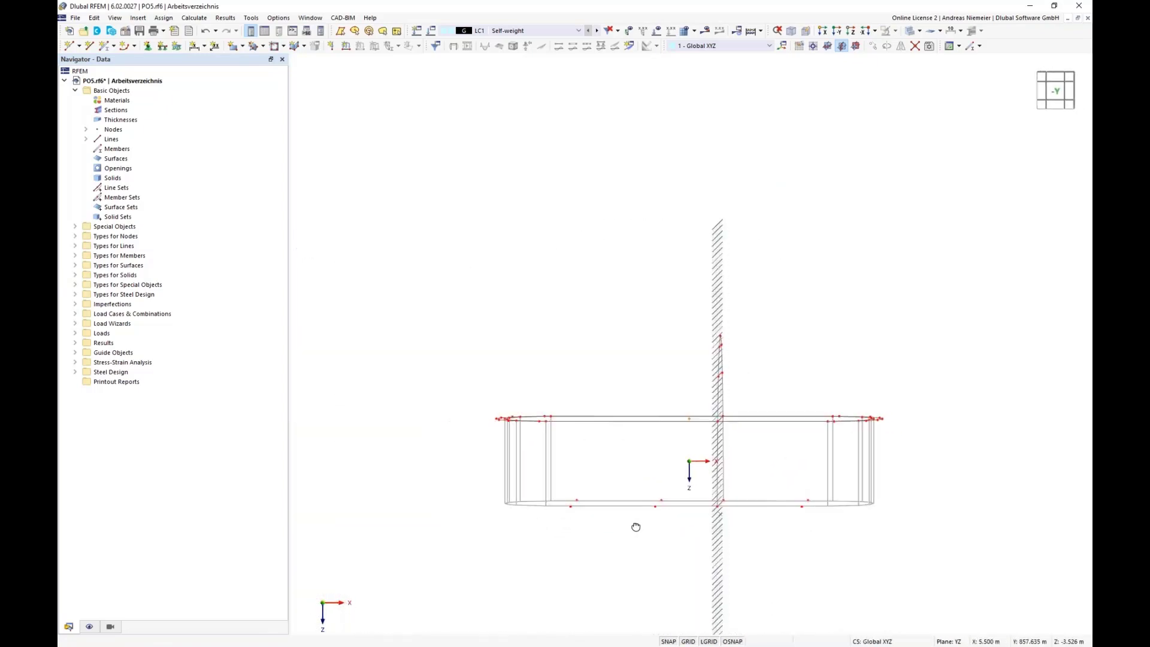
{"action": "left_click_drag", "start_coordinate": [709, 312], "coordinate": [746, 539]}
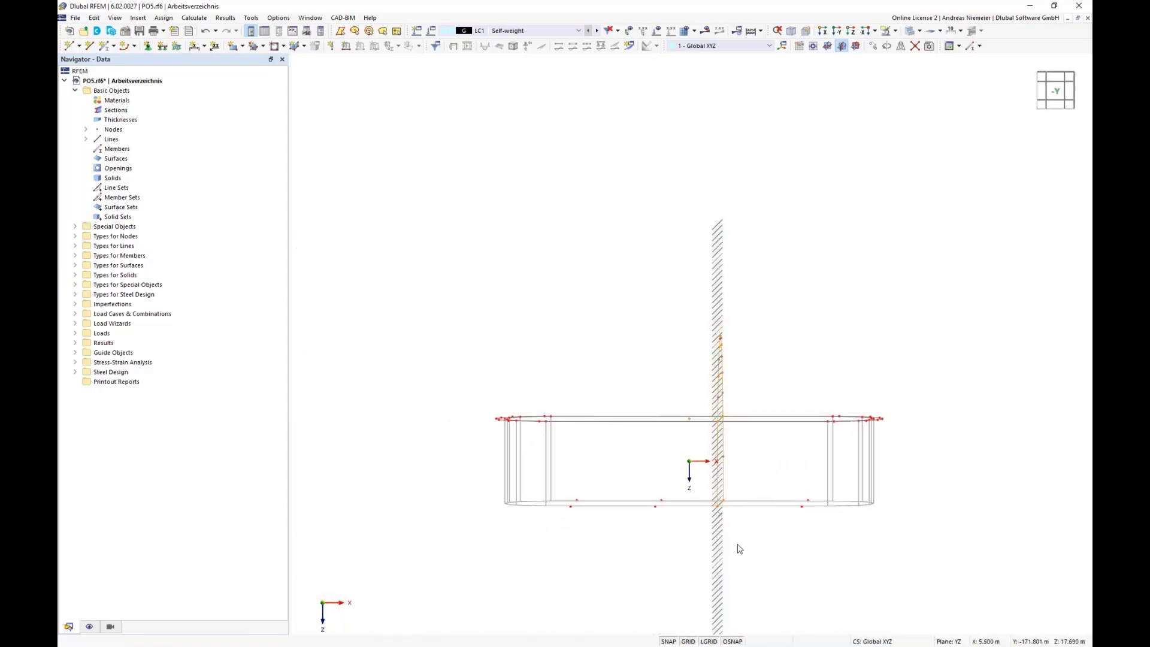
{"action": "right_click", "coordinate": [725, 481]}
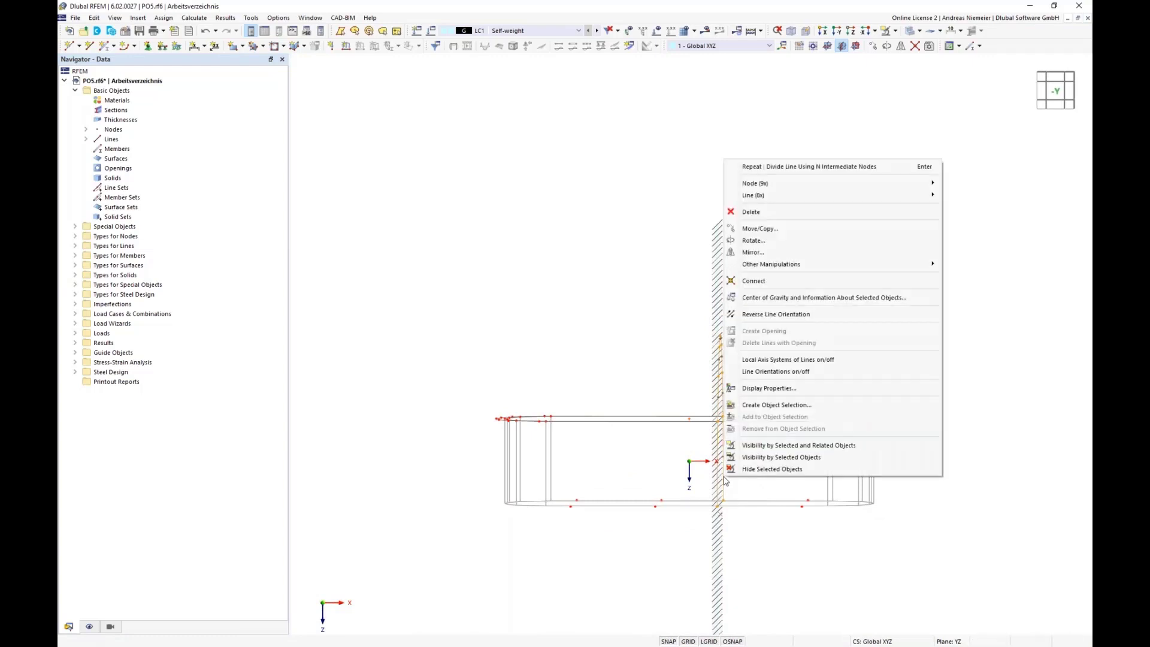
{"action": "mouse_move", "coordinate": [788, 199]}
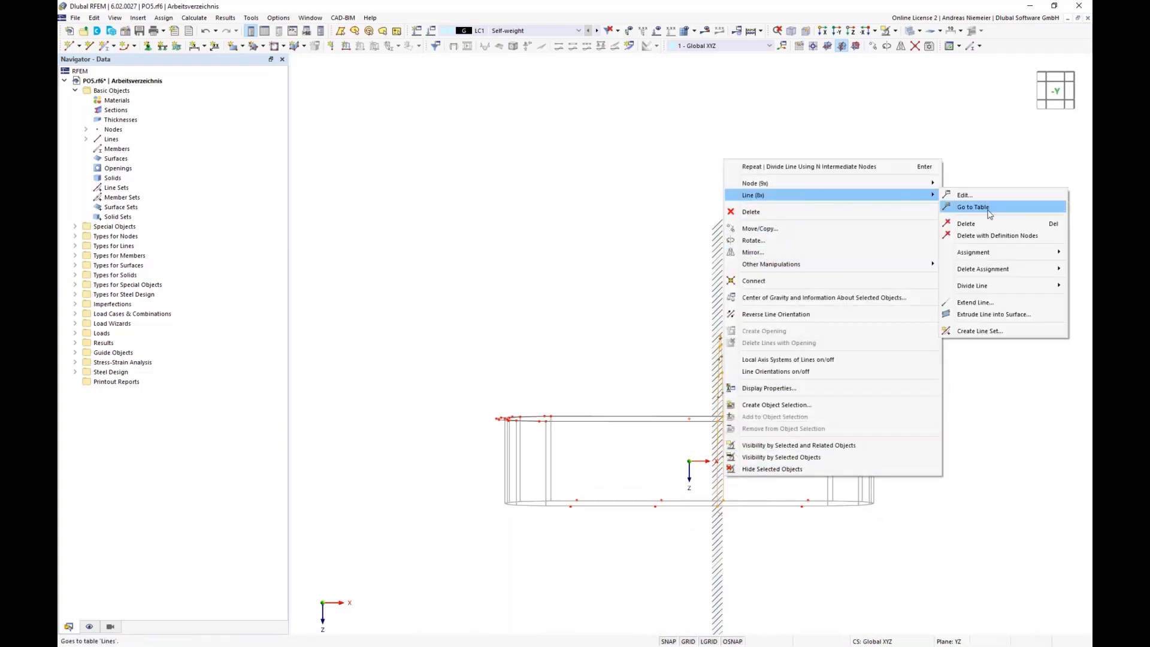
{"action": "left_click", "coordinate": [991, 229]}
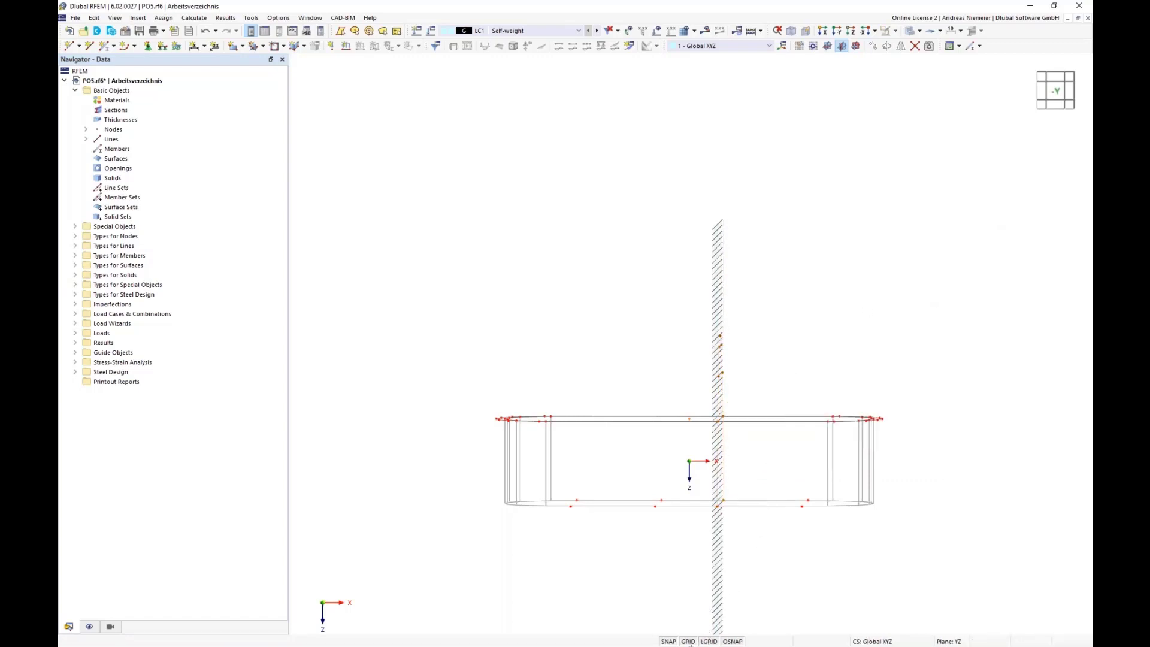
- Select the arch nodes at X 5.5 m, including their roof-edge and base nodes, and copy them to X -5.5 m
{"action": "middle_click_drag", "start_coordinate": [773, 588], "coordinate": [797, 591], "text": "ctrl"}
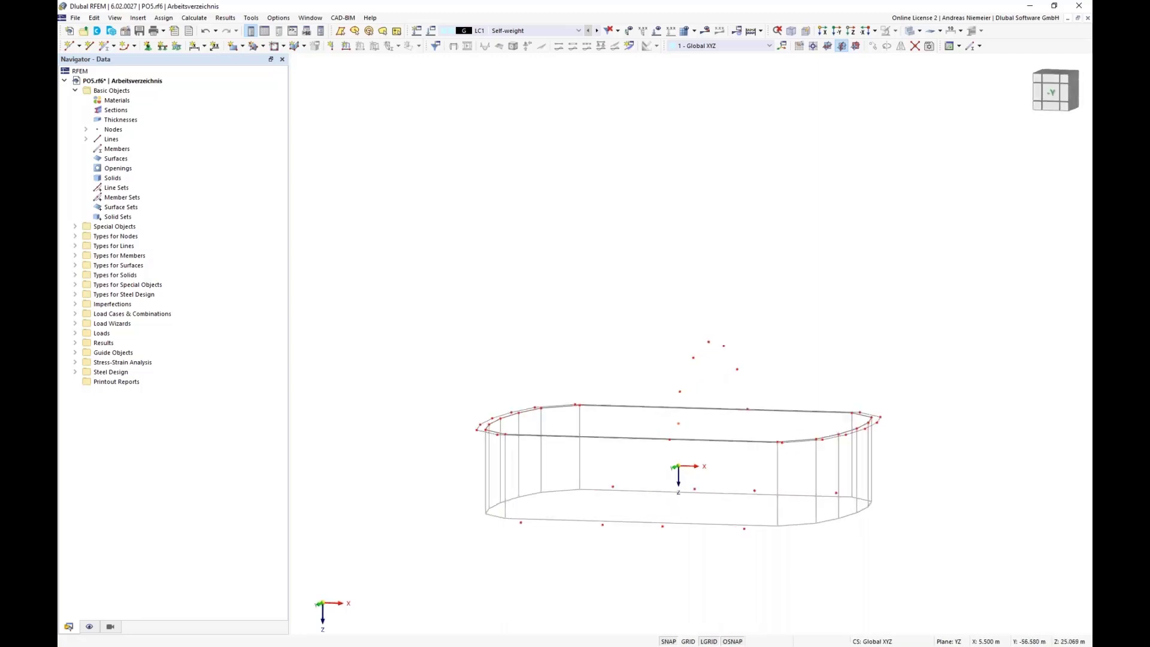
{"action": "middle_click_drag", "start_coordinate": [674, 575], "coordinate": [674, 548], "text": "ctrl"}
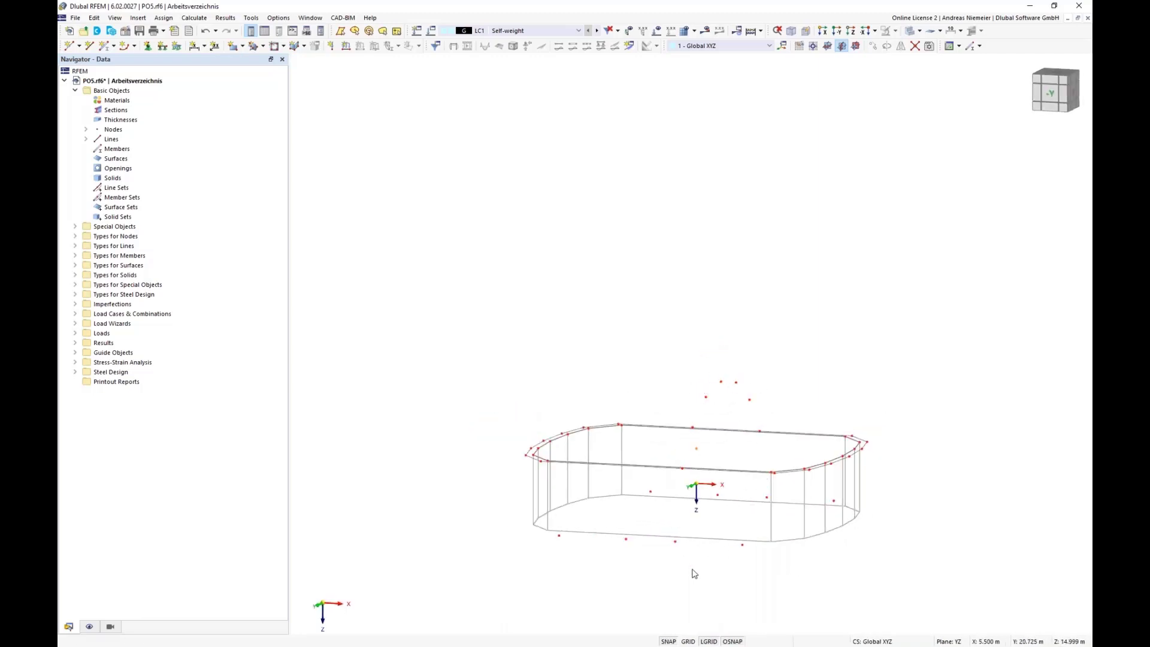
{"action": "middle_click_drag", "start_coordinate": [695, 574], "coordinate": [729, 550], "text": "ctrl"}
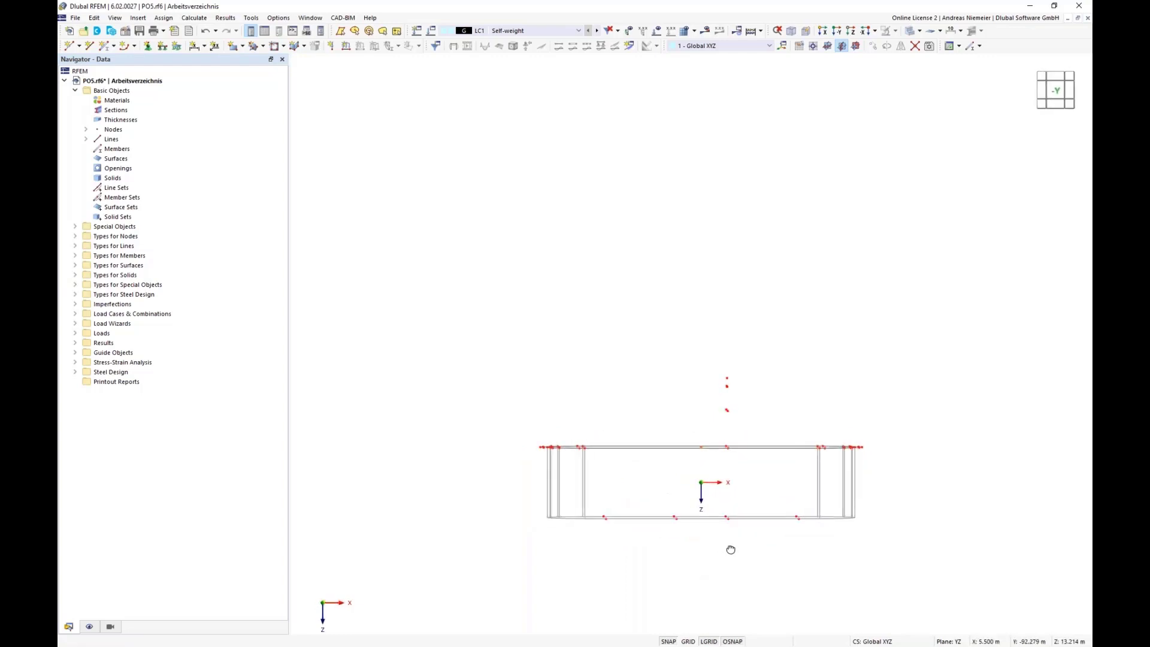
{"action": "left_click_drag", "start_coordinate": [723, 382], "coordinate": [746, 540]}
{"action": "middle_click_drag", "start_coordinate": [752, 546], "coordinate": [715, 561], "text": "ctrl"}
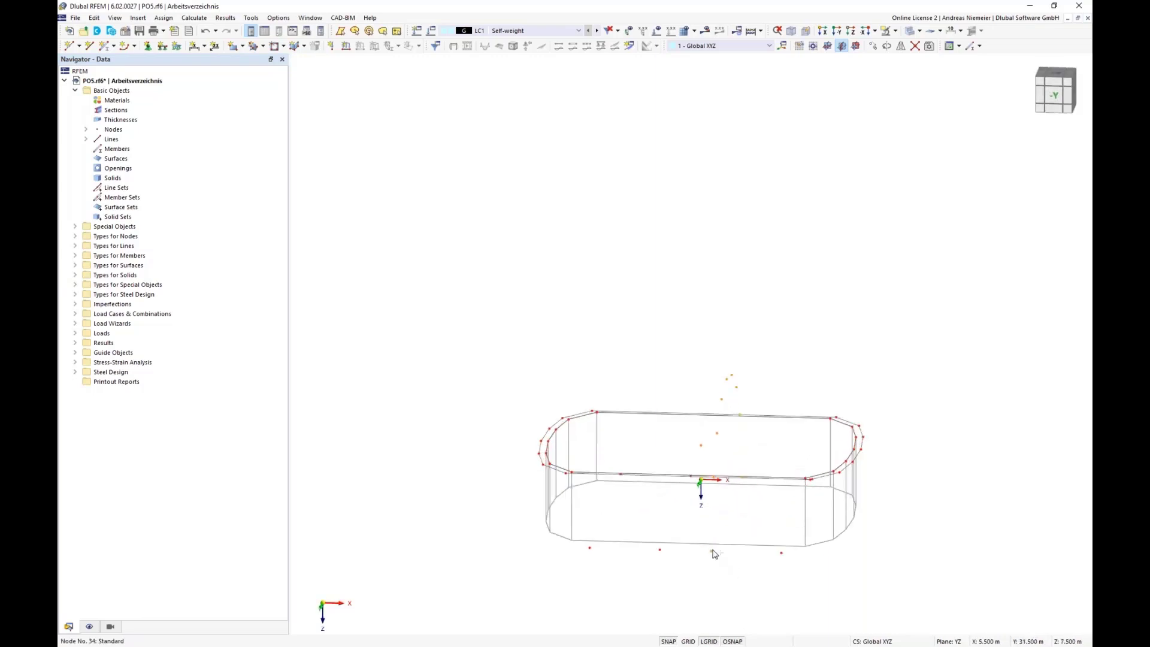
{"action": "left_click_drag", "start_coordinate": [715, 554], "coordinate": [661, 560], "text": "ctrl"}
{"action": "scroll", "coordinate": [689, 453], "scroll_direction": "down", "scroll_amount": 2}
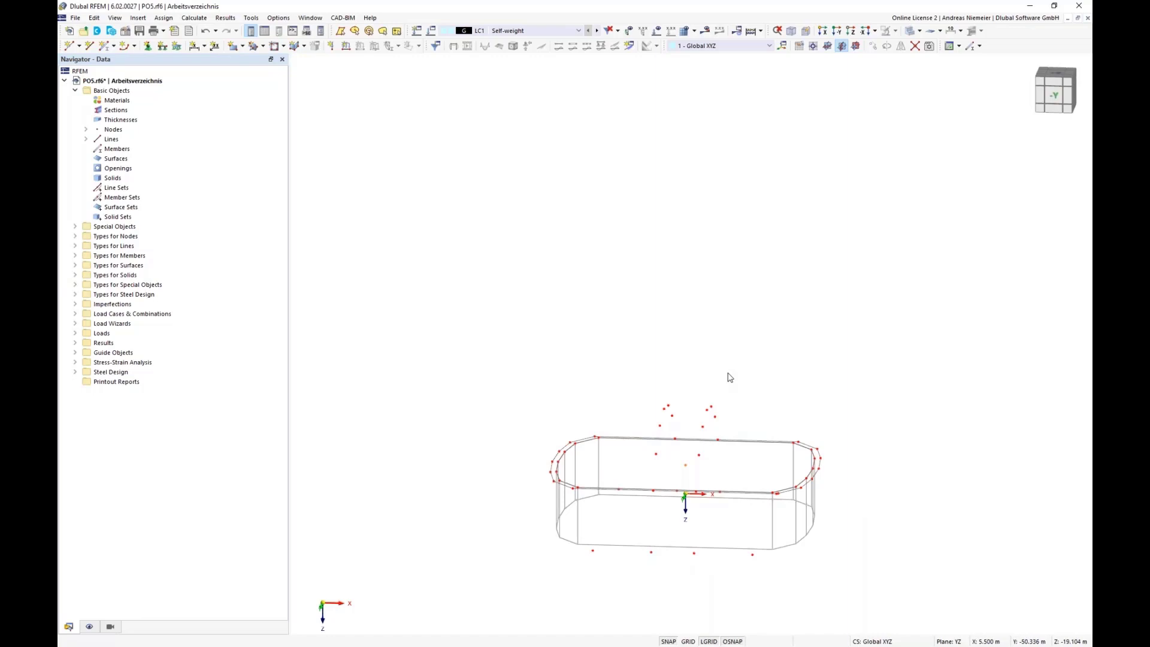
- Create a node midway between the two roof-edge intersection nodes at X -5.5 m, with both distances at 50 %
{"action": "scroll", "coordinate": [695, 503], "scroll_direction": "up", "scroll_amount": 5}
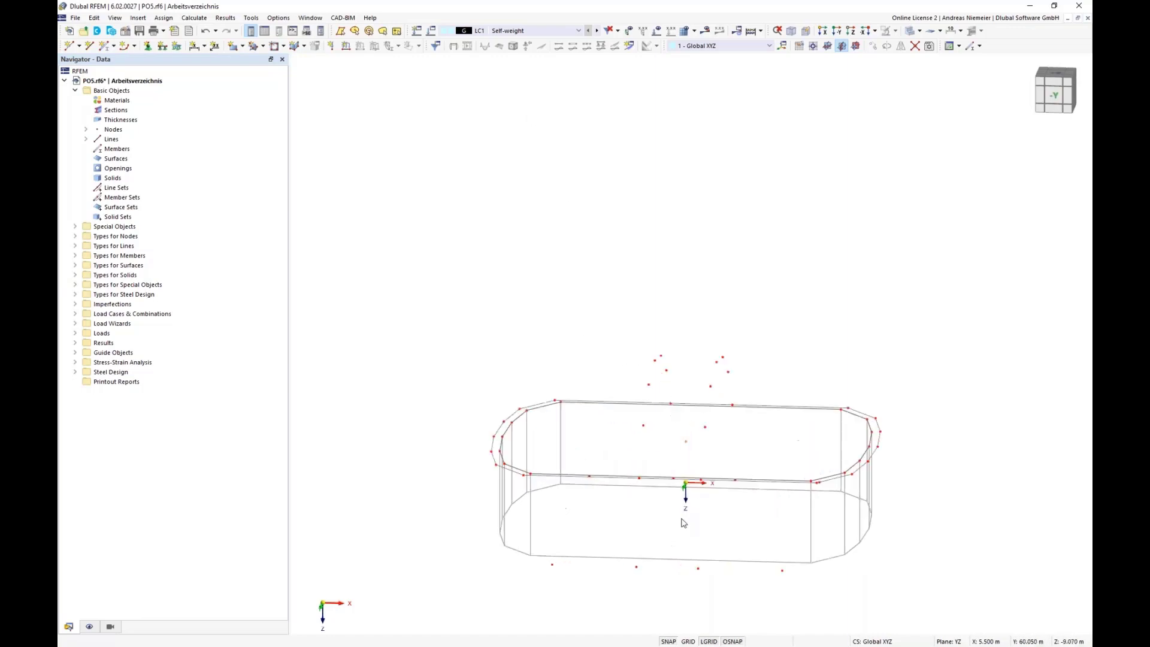
{"action": "left_click", "coordinate": [71, 46]}
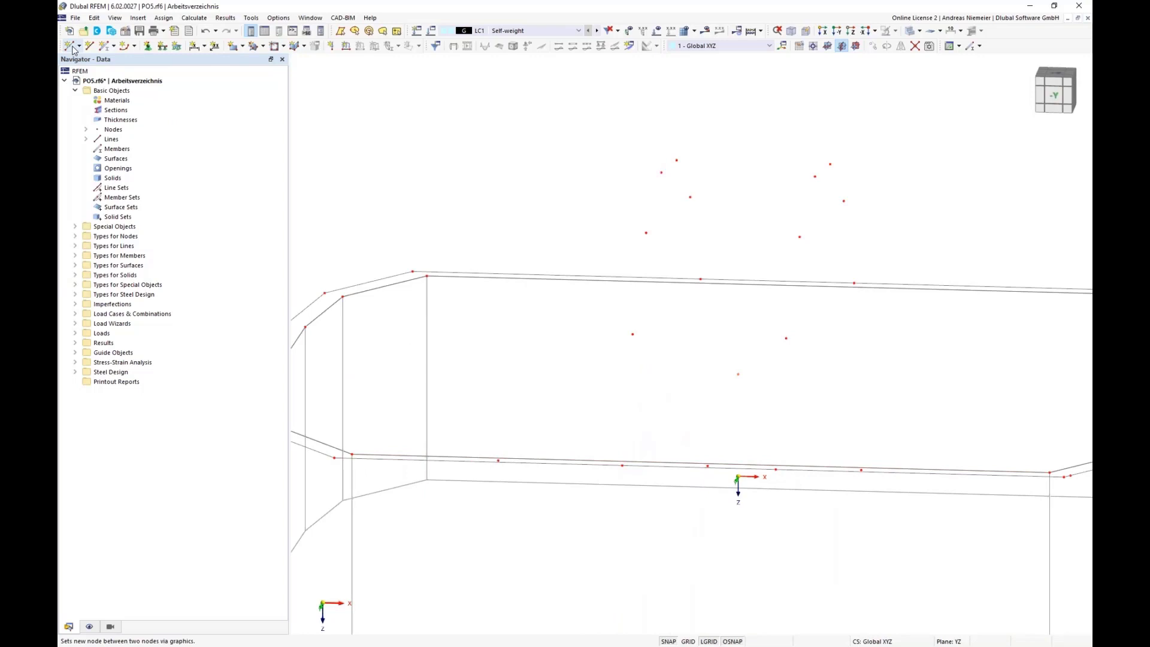
{"action": "left_click", "coordinate": [623, 465]}
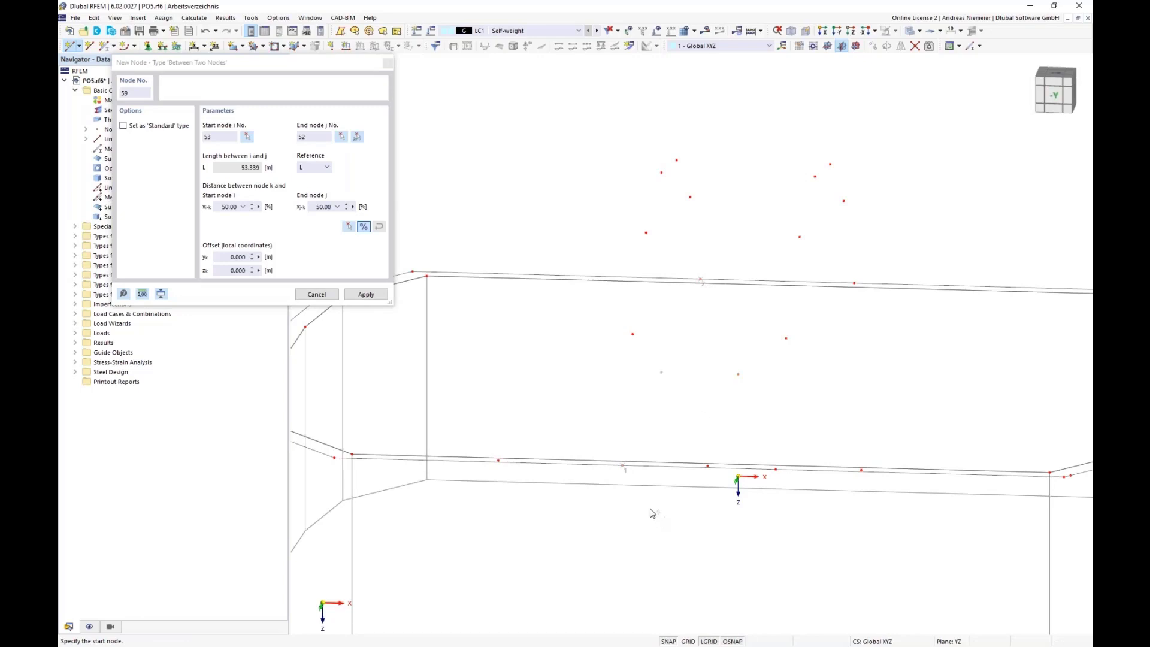
{"action": "left_click", "coordinate": [368, 295]}
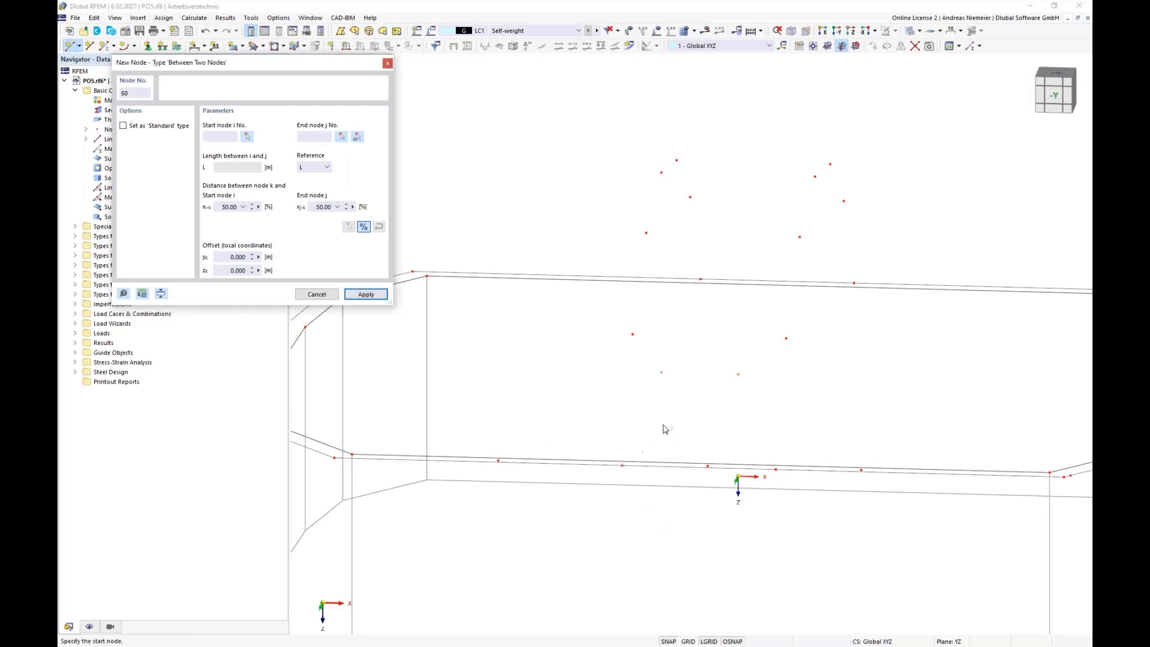
{"action": "middle_click_drag", "start_coordinate": [680, 442], "coordinate": [689, 416]}
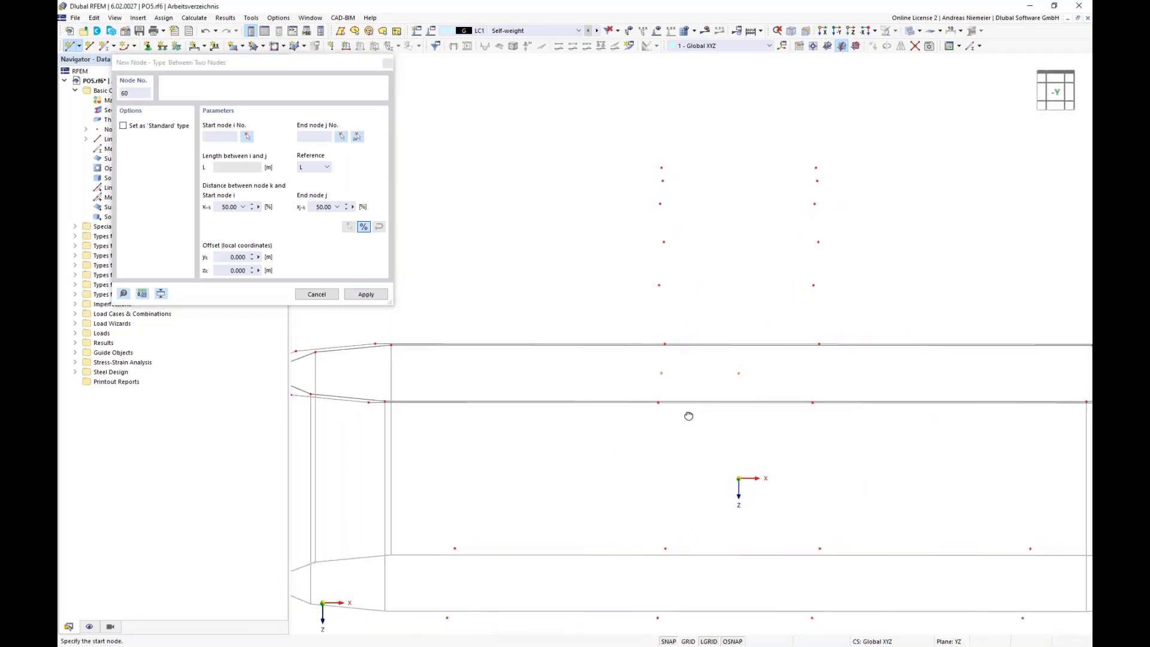
{"action": "middle_click_drag", "start_coordinate": [705, 193], "coordinate": [665, 183], "text": "ctrl"}
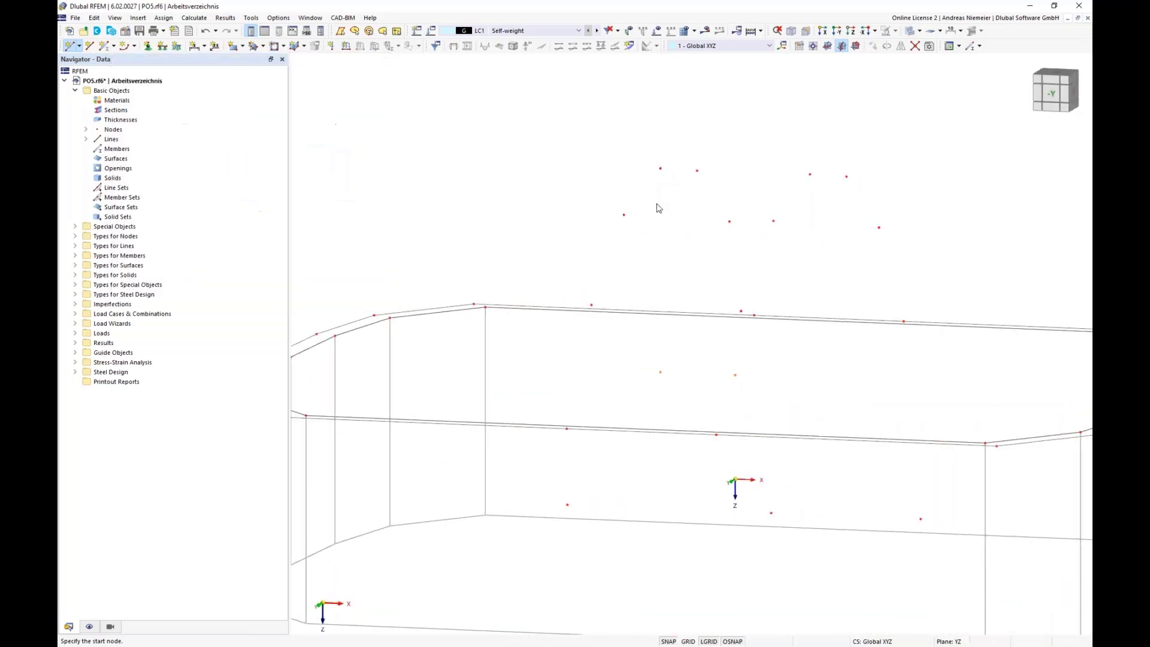
{"action": "key", "text": "Escape"}
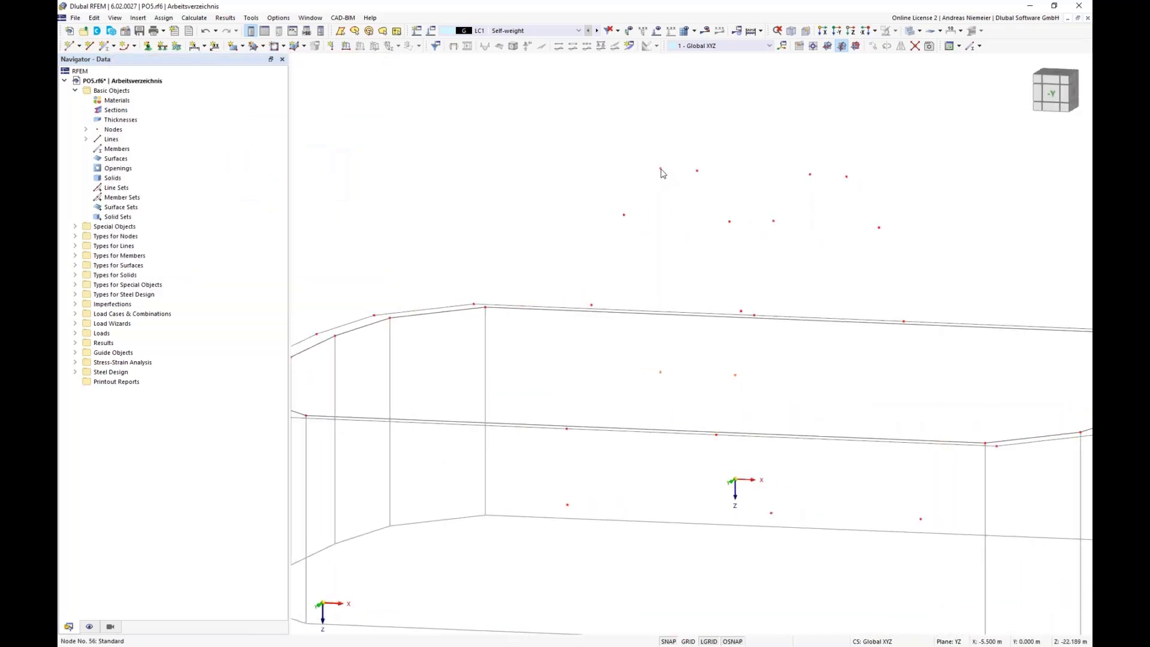
- Copy the crown node of the arch at X -5.5 m once, with displacement Y 0 m and Z -5 m
{"action": "right_click", "coordinate": [661, 170]}
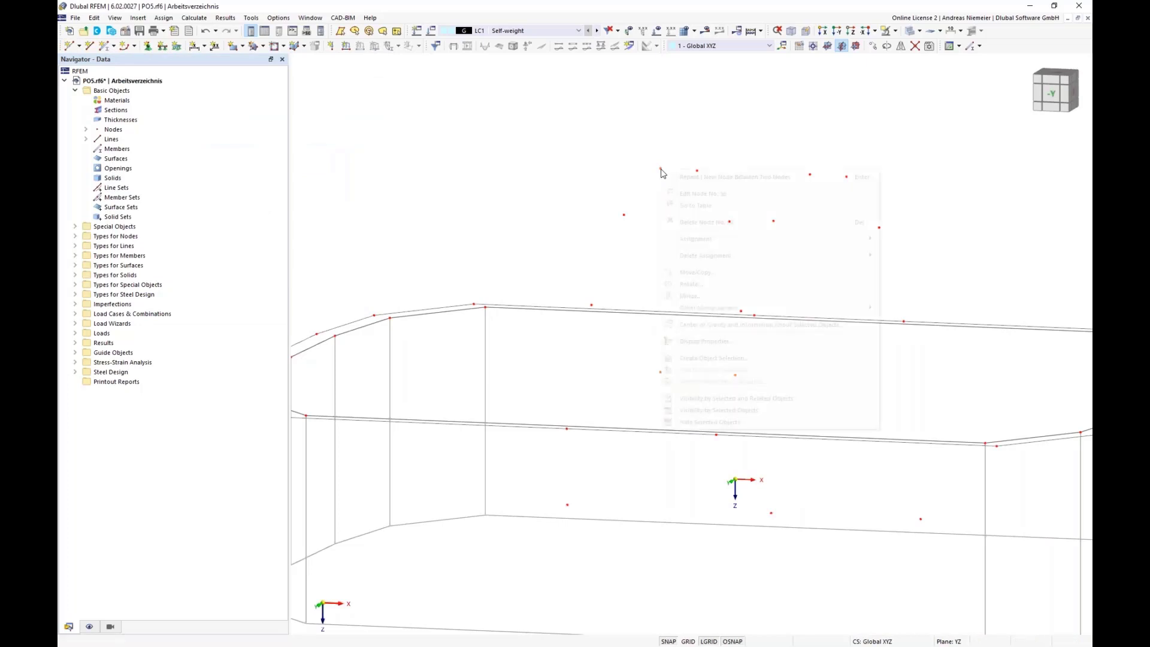
{"action": "left_click", "coordinate": [714, 273]}
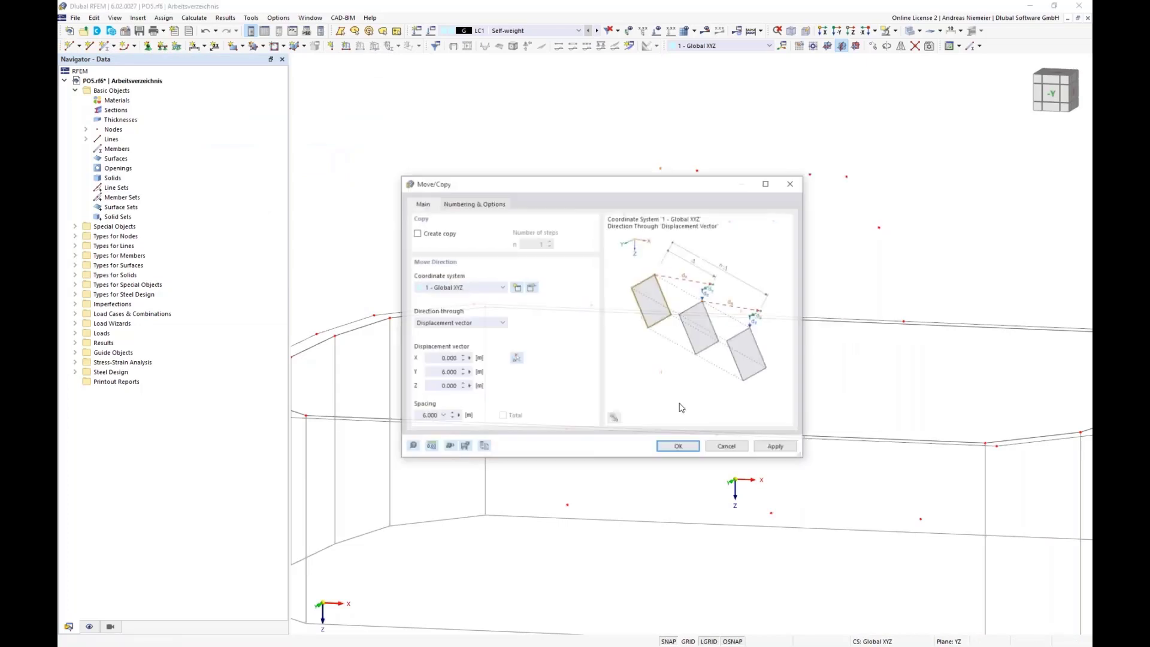
{"action": "left_click", "coordinate": [416, 233]}
{"action": "double_click", "coordinate": [433, 373]}
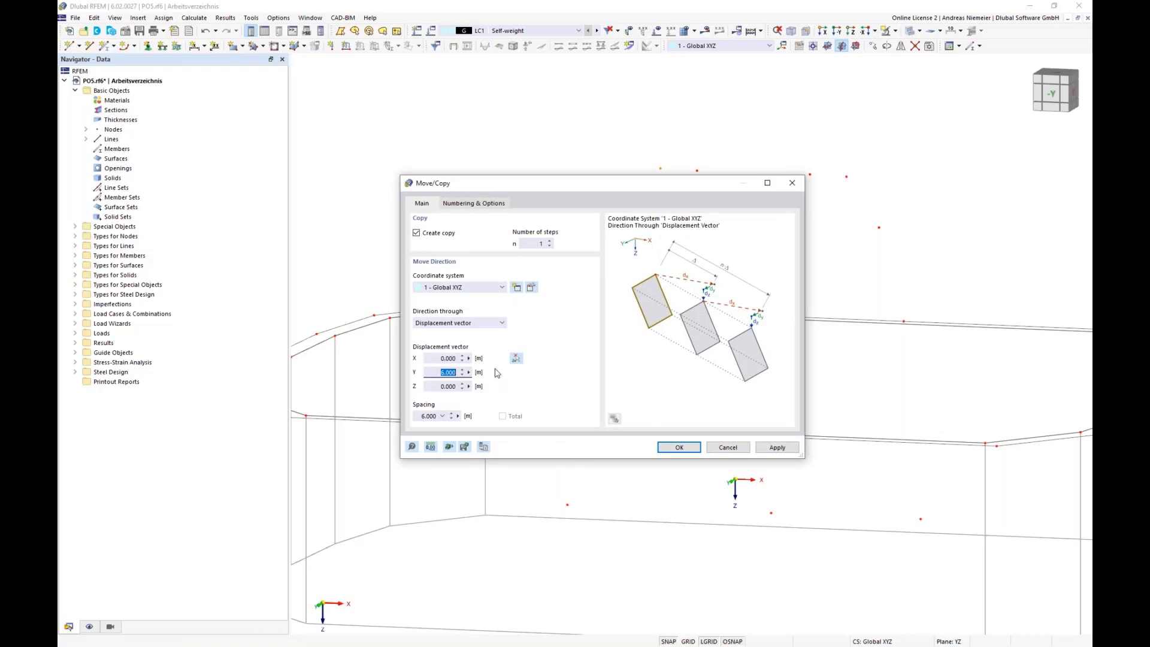
{"action": "type", "text": "0"}
{"action": "key", "text": "Tab"}
{"action": "type", "text": "-5"}
{"action": "left_click", "coordinate": [679, 447]}
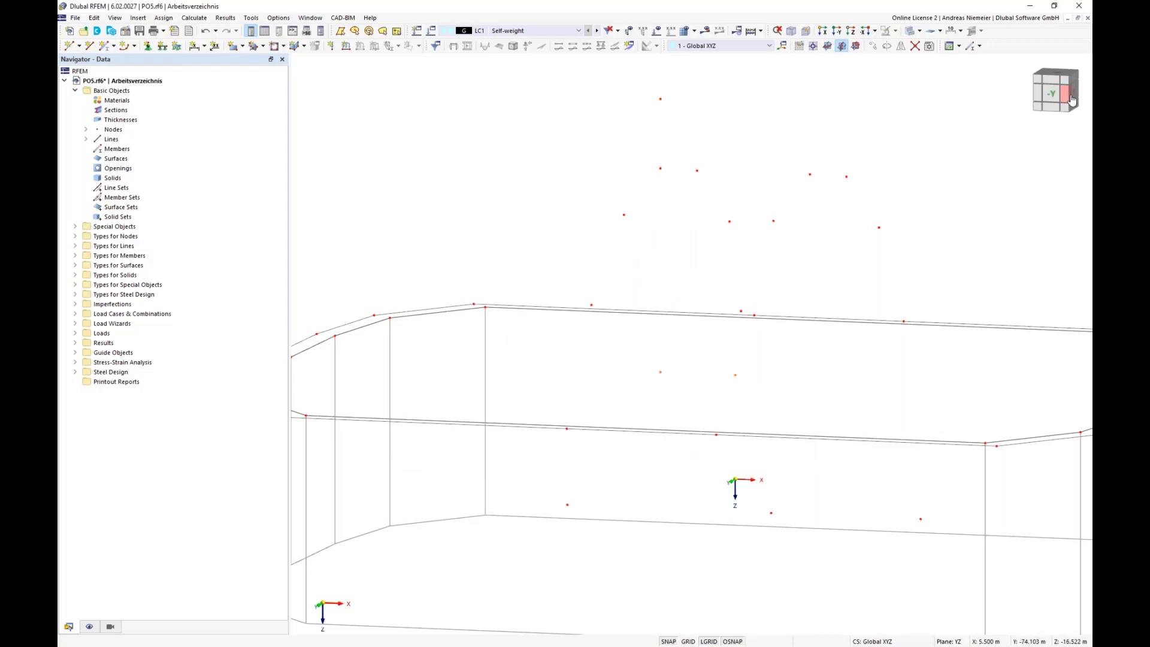
- Set up scaling without a copy for the five upper arch nodes at X -5.5 m, through two points from the roof-level midpoint to the raised node
{"action": "left_click_drag", "start_coordinate": [1078, 94], "coordinate": [1077, 98]}
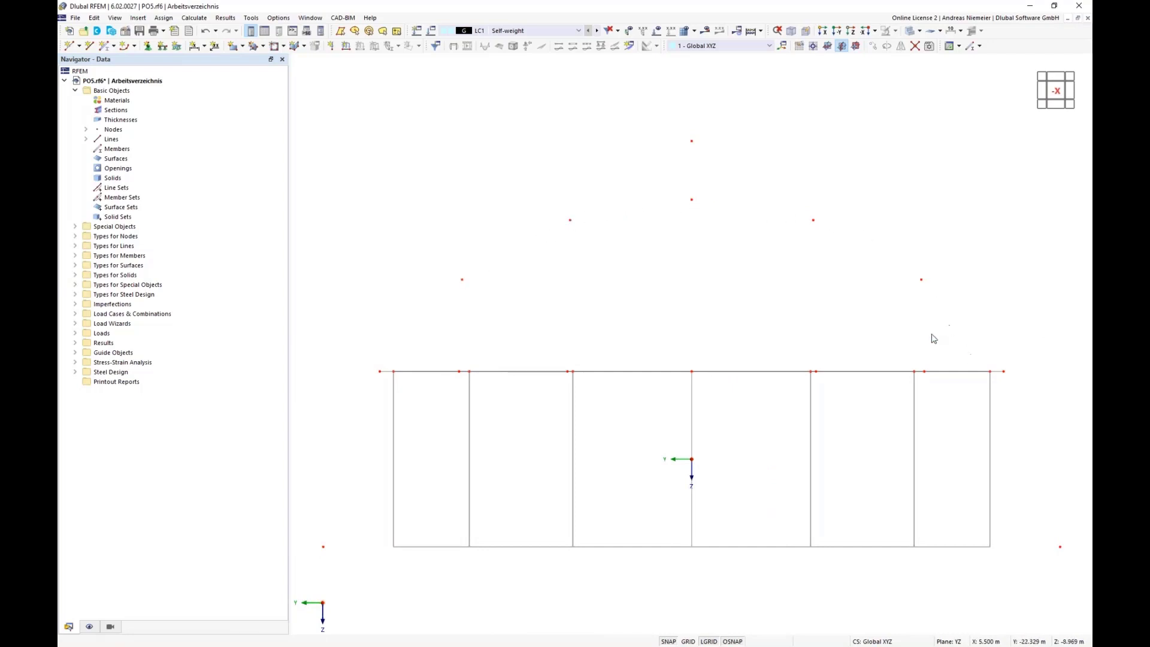
{"action": "left_click", "coordinate": [691, 141]}
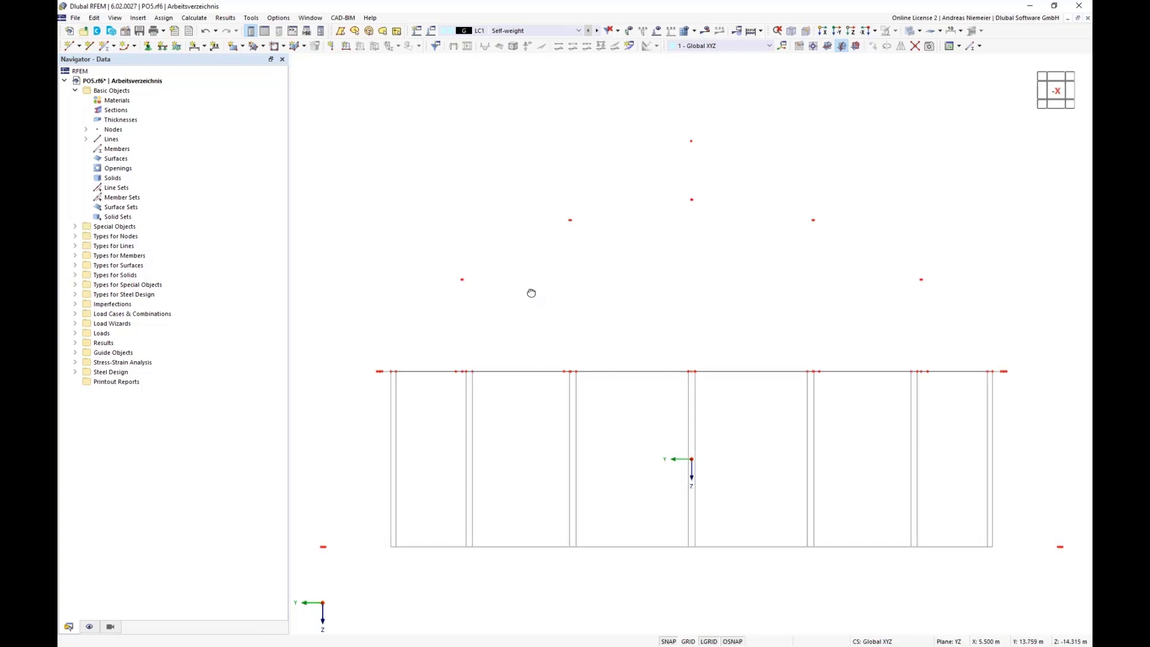
{"action": "middle_click_drag", "start_coordinate": [529, 293], "coordinate": [719, 299], "text": "ctrl"}
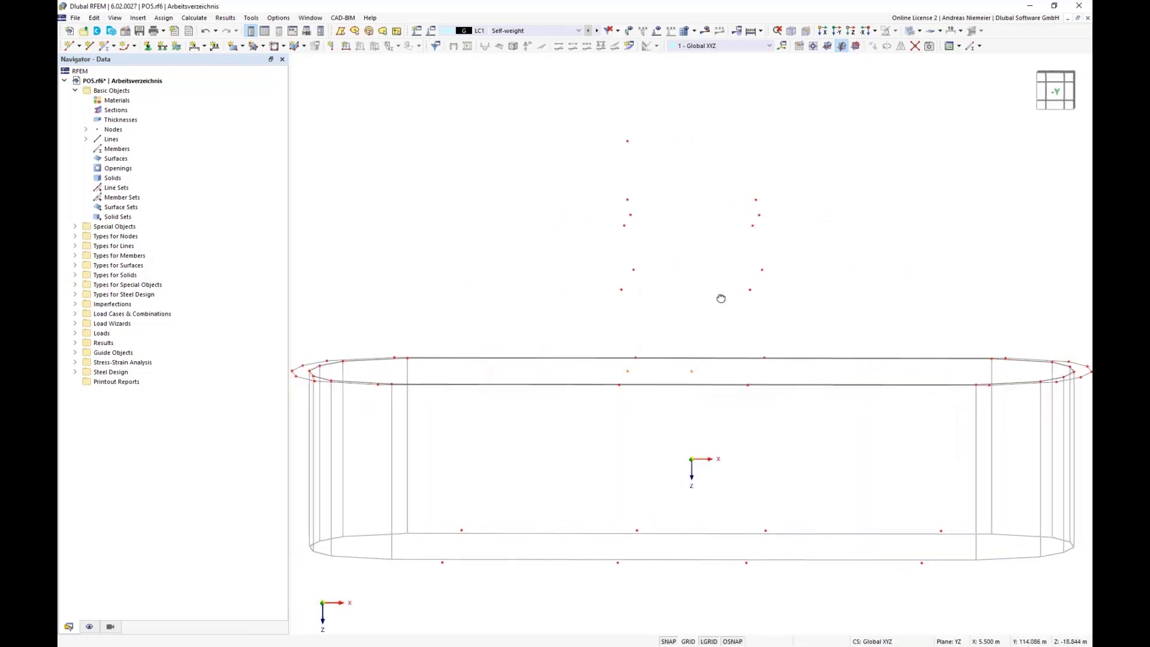
{"action": "left_click_drag", "start_coordinate": [570, 175], "coordinate": [675, 312]}
{"action": "left_click", "coordinate": [95, 18]}
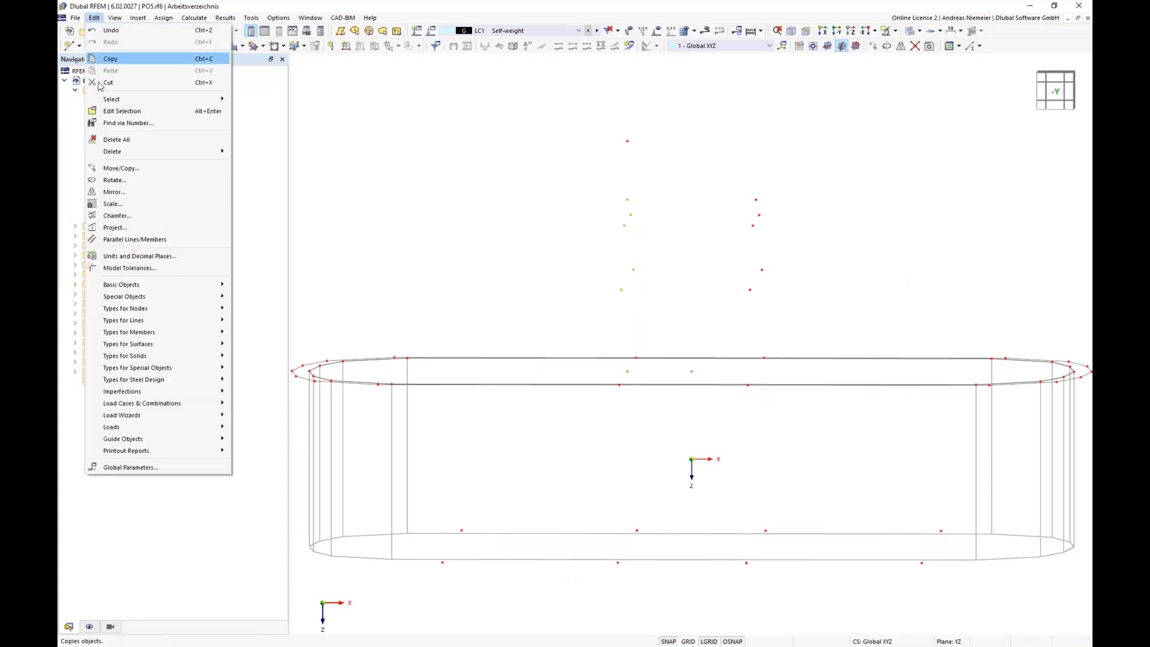
{"action": "left_click", "coordinate": [124, 210]}
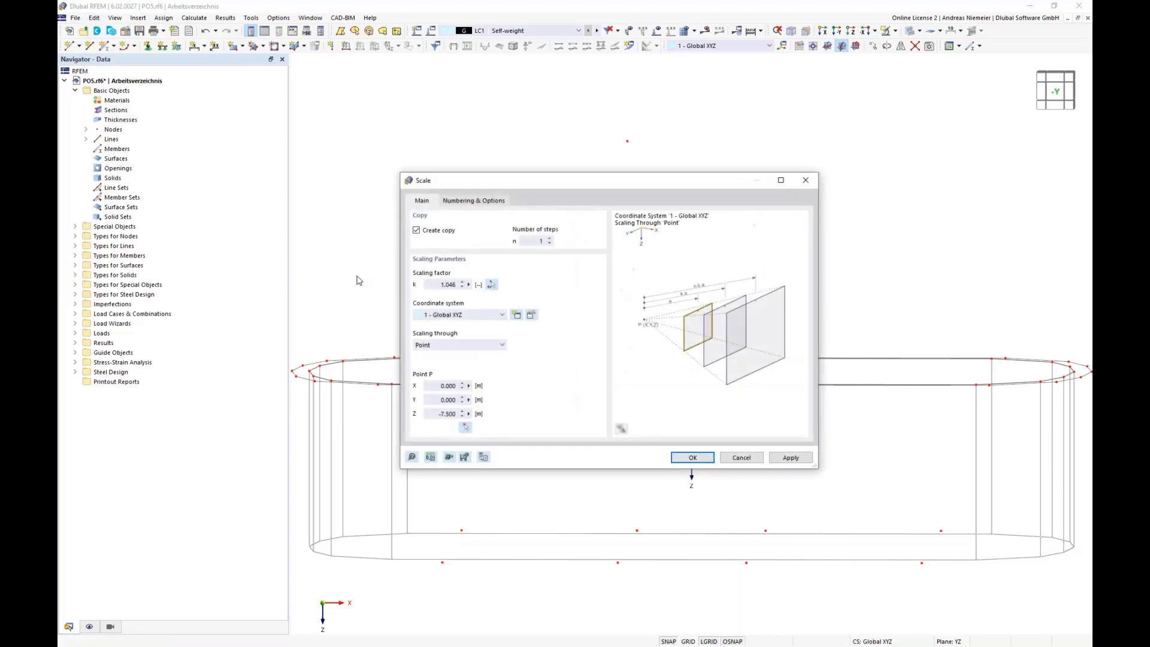
{"action": "left_click", "coordinate": [416, 231]}
{"action": "left_click", "coordinate": [461, 346]}
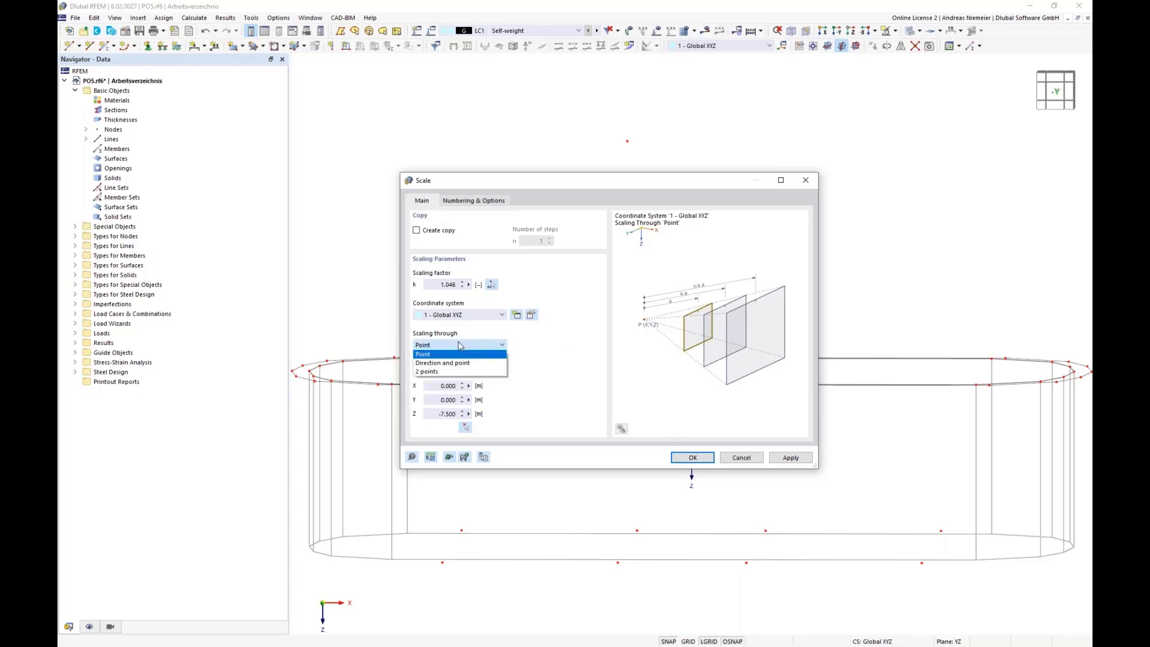
{"action": "left_click", "coordinate": [429, 373]}
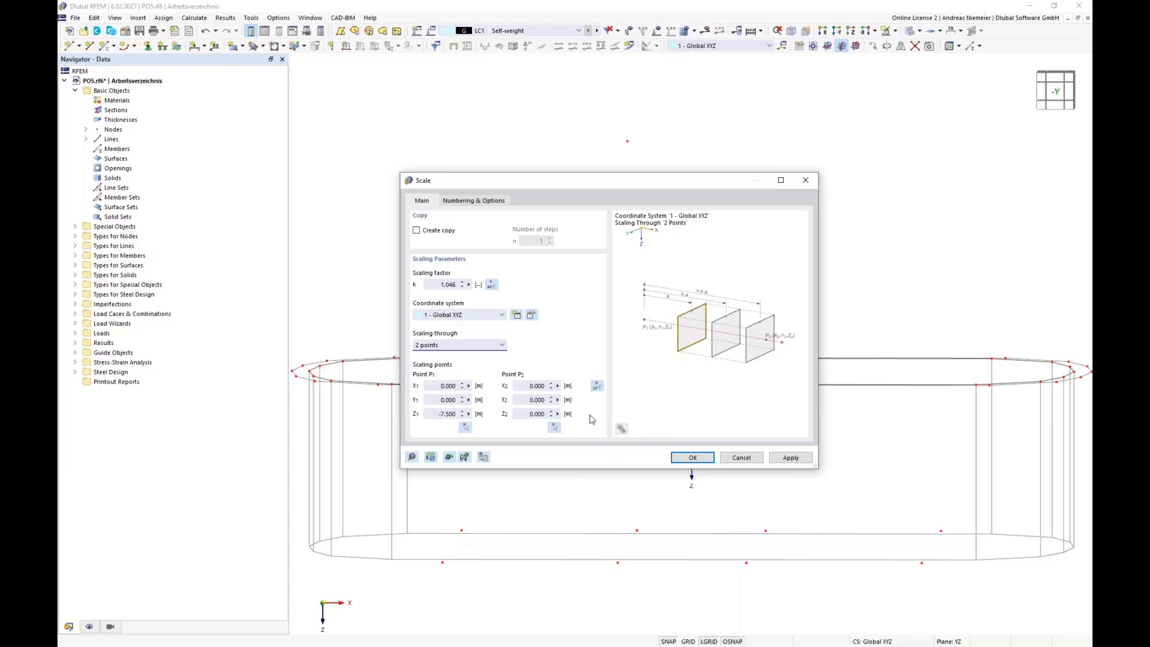
{"action": "left_click", "coordinate": [597, 386]}
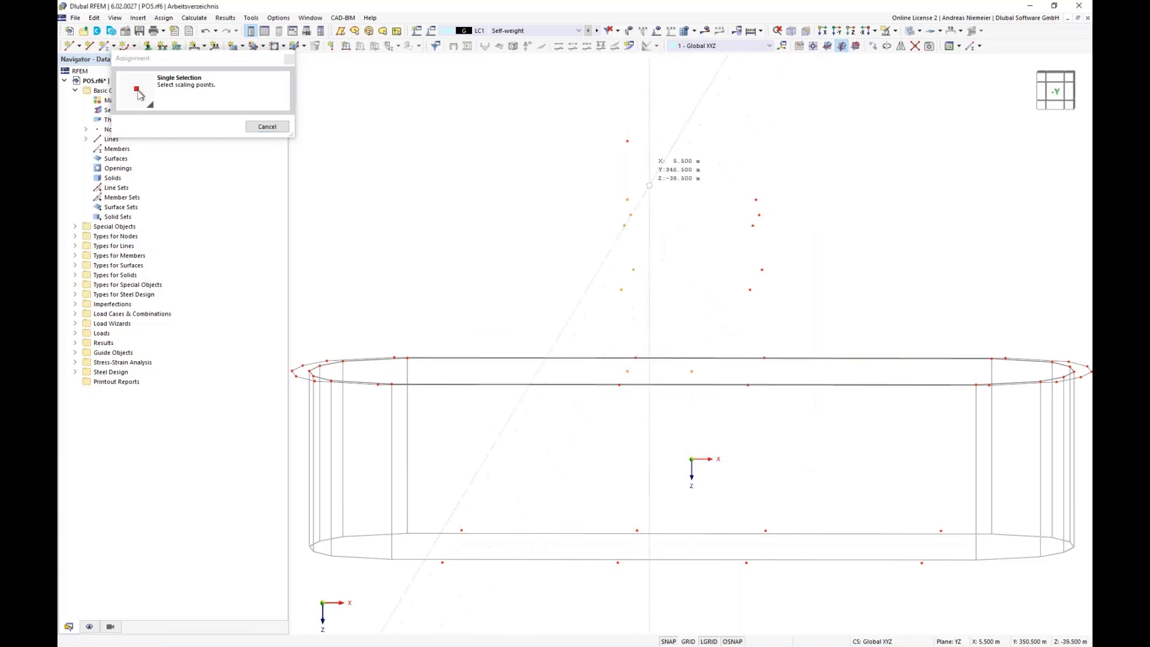
{"action": "left_click", "coordinate": [627, 141]}
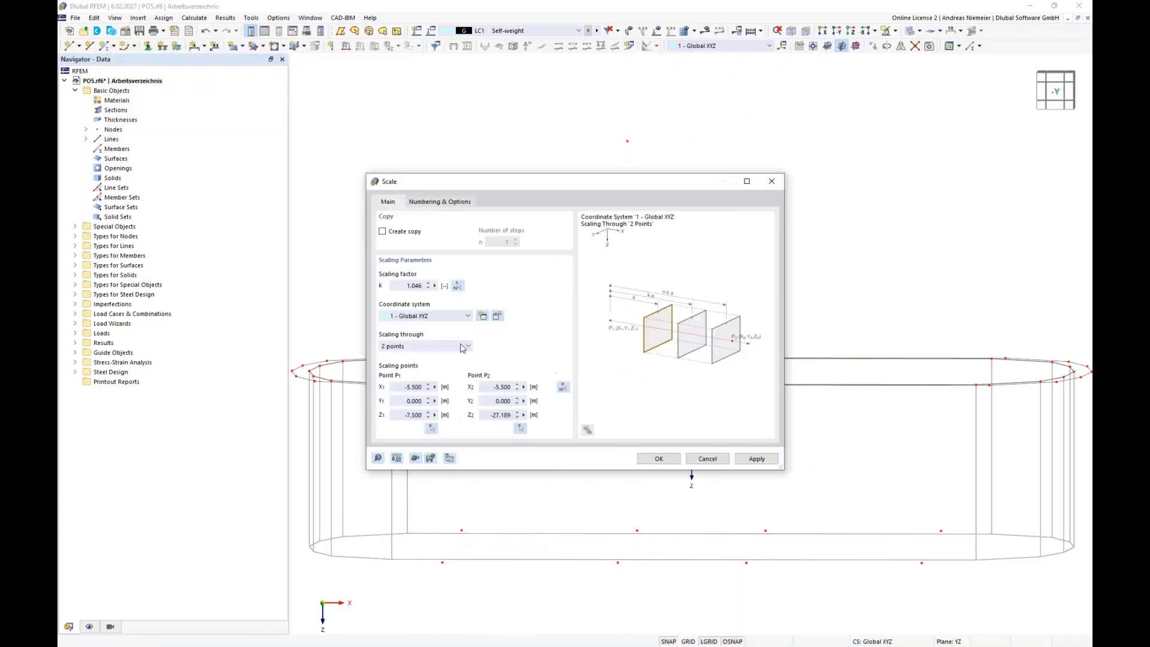
- Derive the scaling factor from the heights of the original crown node and the raised node above the roof-level midpoint, and apply the scaling
{"action": "left_click", "coordinate": [458, 285]}
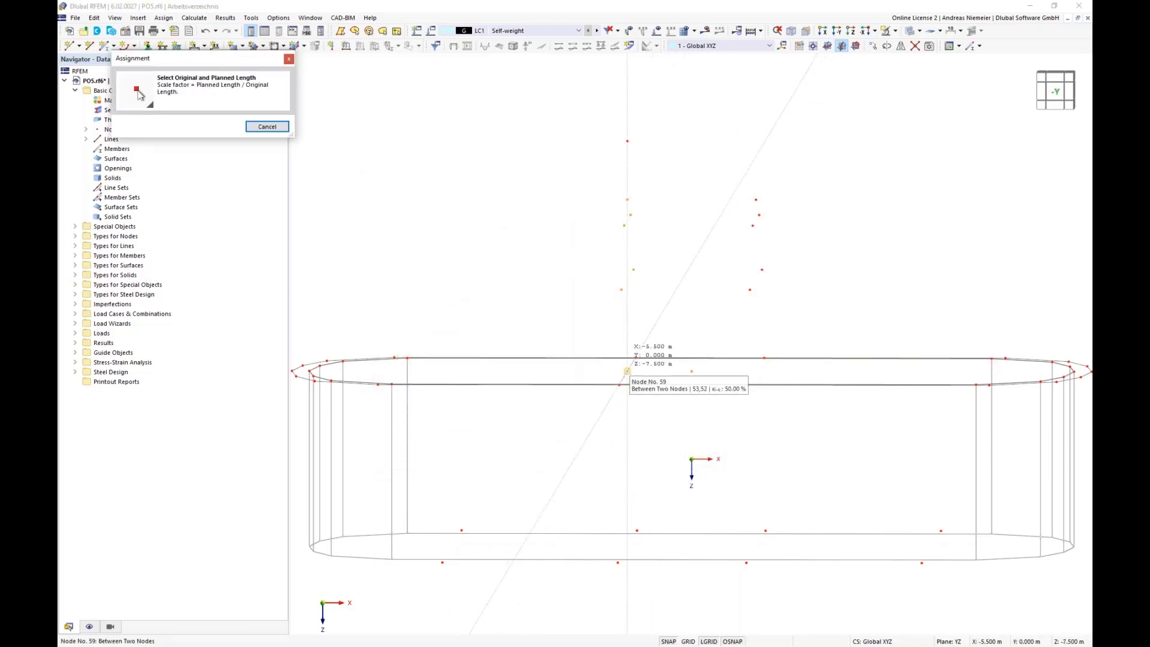
{"action": "left_click", "coordinate": [627, 372]}
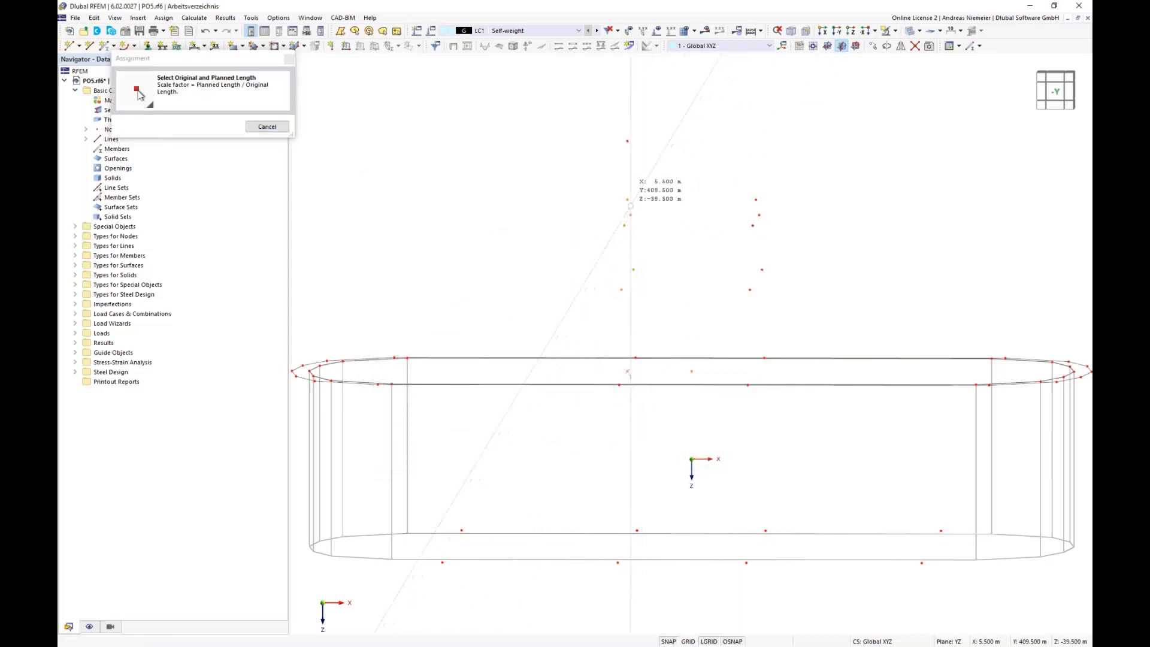
{"action": "left_click", "coordinate": [628, 201]}
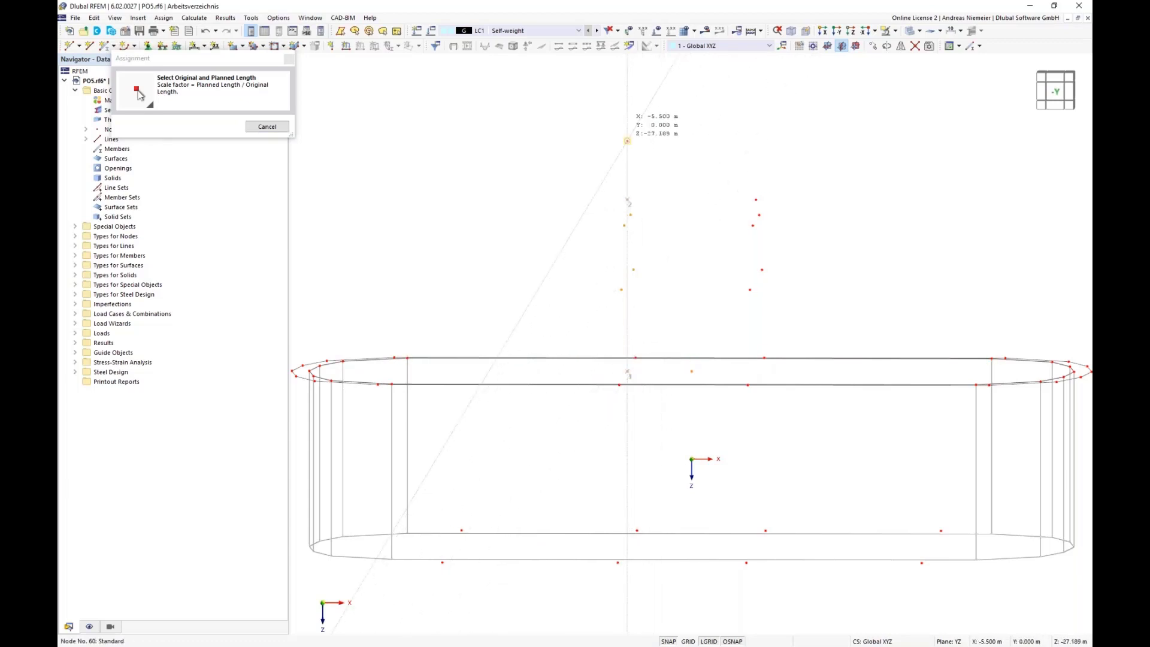
{"action": "left_click", "coordinate": [628, 140]}
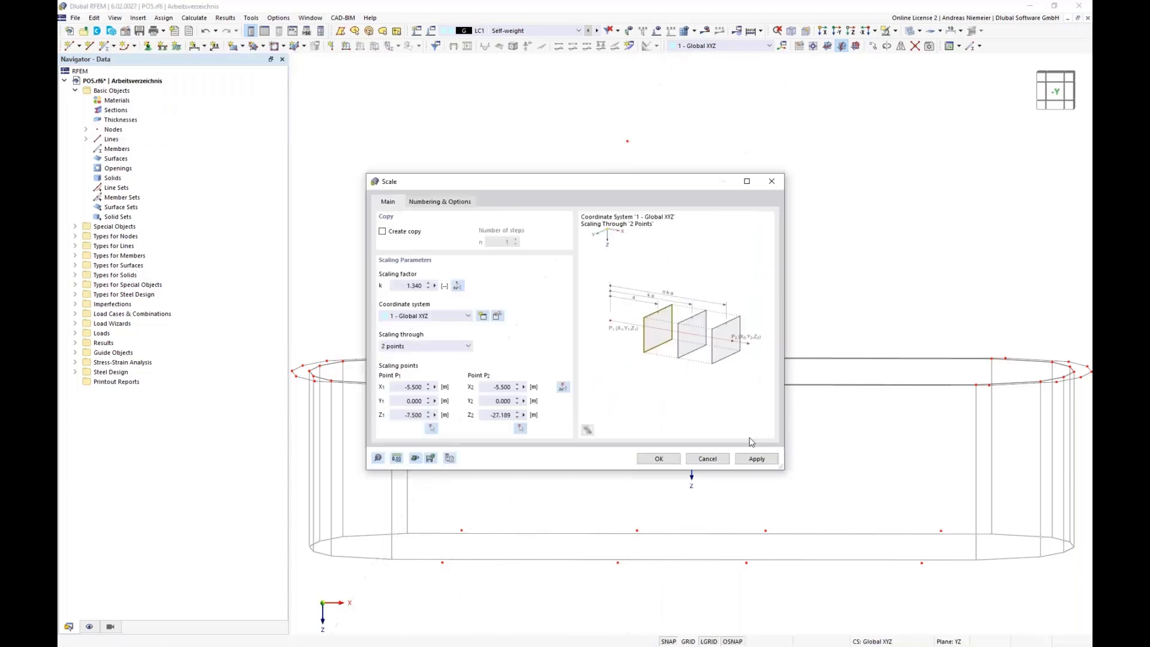
{"action": "left_click", "coordinate": [666, 460]}
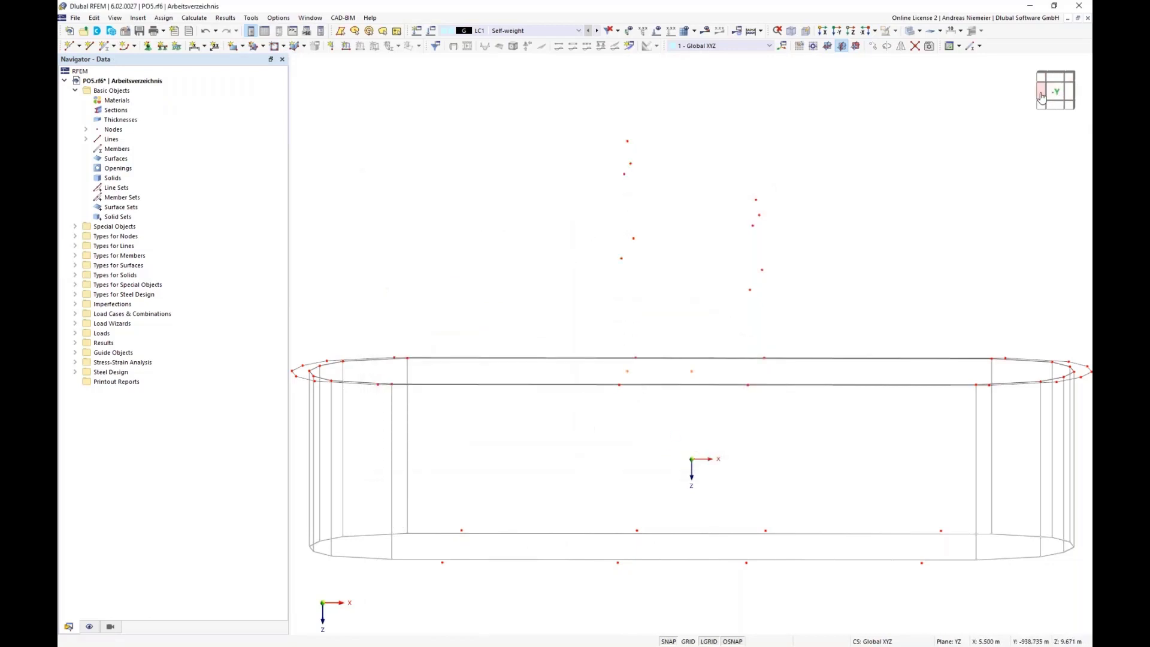
- Draw a spline arch at X 5.5 m from the foot node at Y 31.5 m through the roof-edge and upper nodes to Y -31.5 m
{"action": "left_click", "coordinate": [1071, 95]}
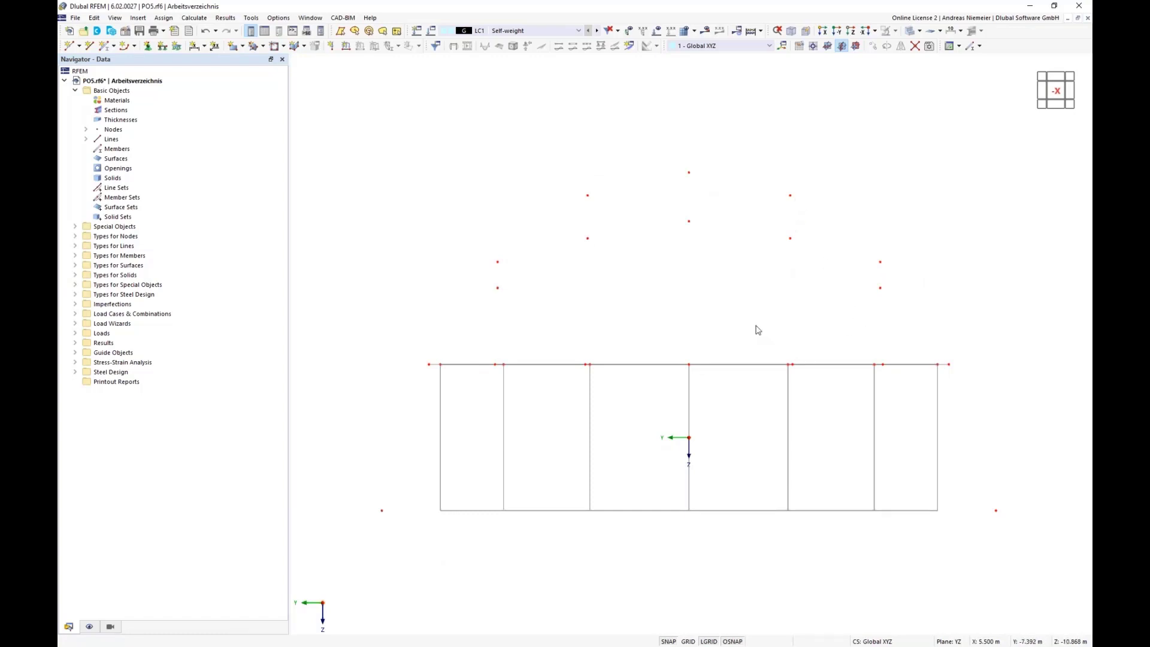
{"action": "middle_click_drag", "start_coordinate": [524, 339], "coordinate": [707, 354], "text": "ctrl"}
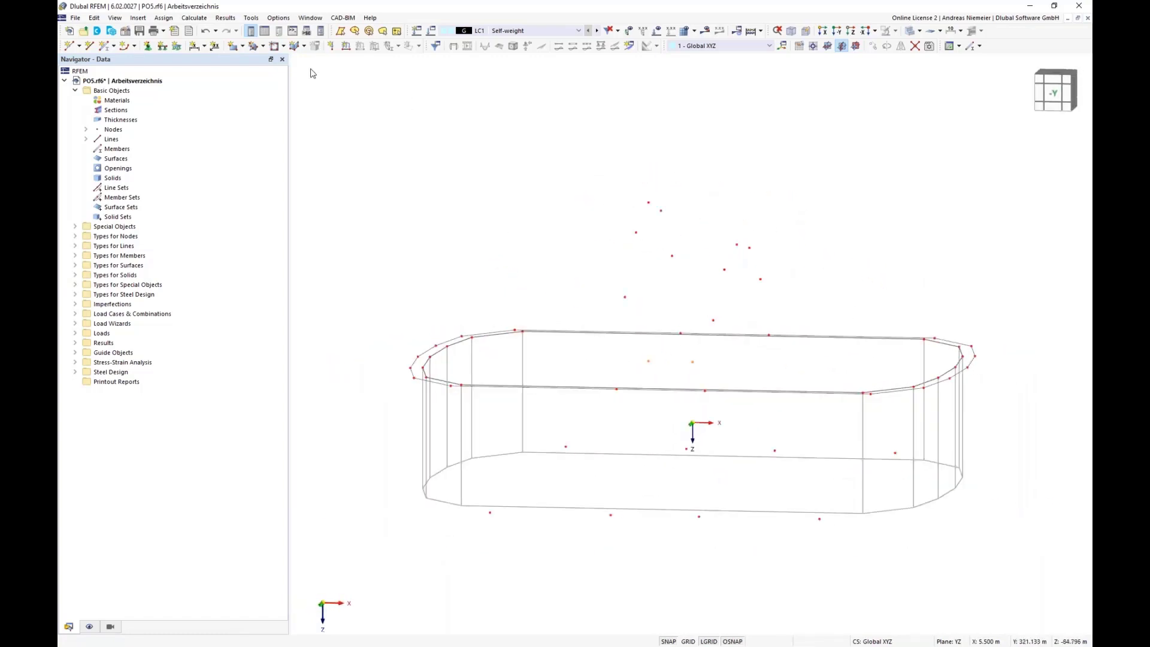
{"action": "left_click", "coordinate": [135, 46]}
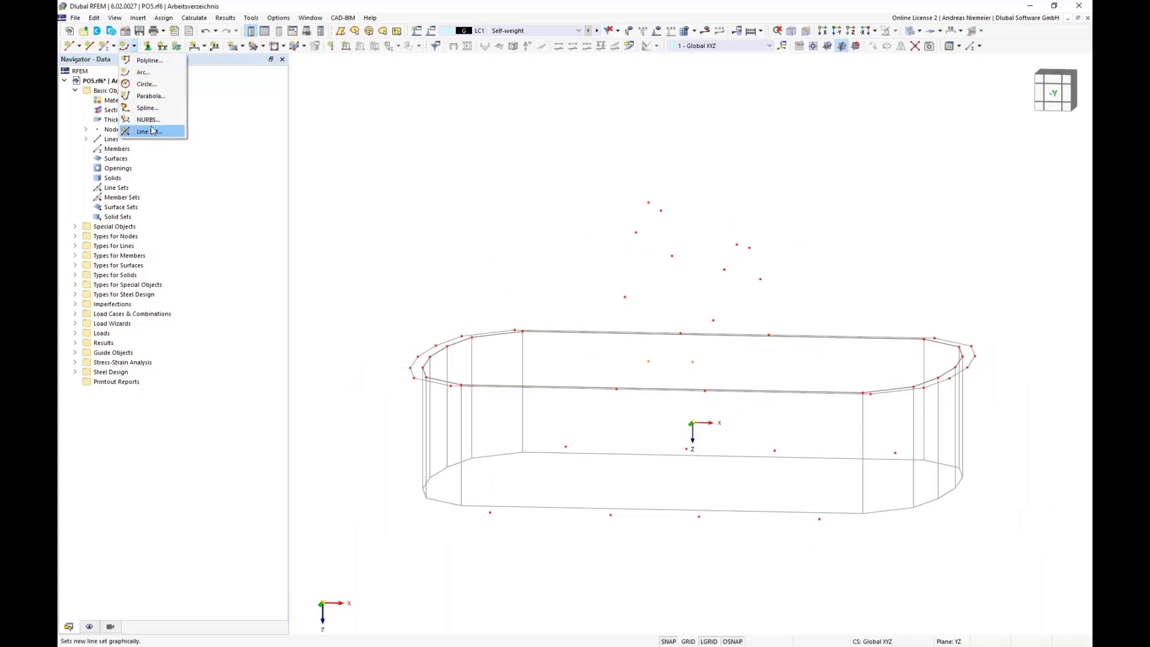
{"action": "left_click", "coordinate": [147, 108]}
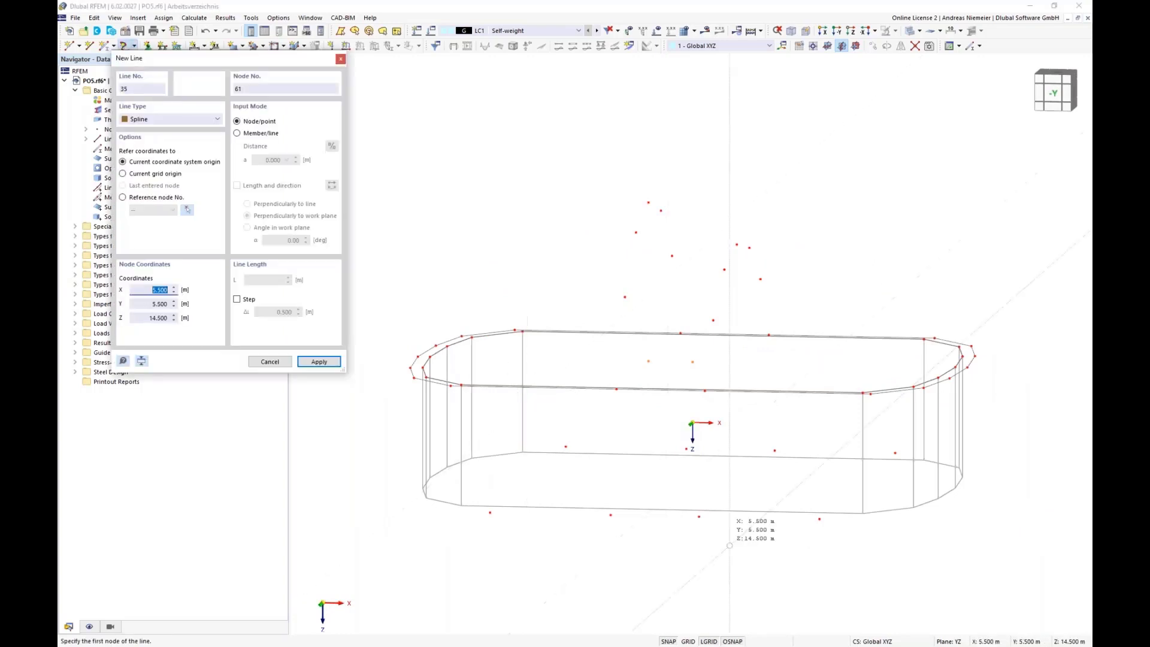
{"action": "scroll", "coordinate": [786, 576], "scroll_direction": "down", "scroll_amount": 1}
{"action": "scroll", "coordinate": [757, 569], "scroll_direction": "up", "scroll_amount": 1}
{"action": "left_click", "coordinate": [705, 518]}
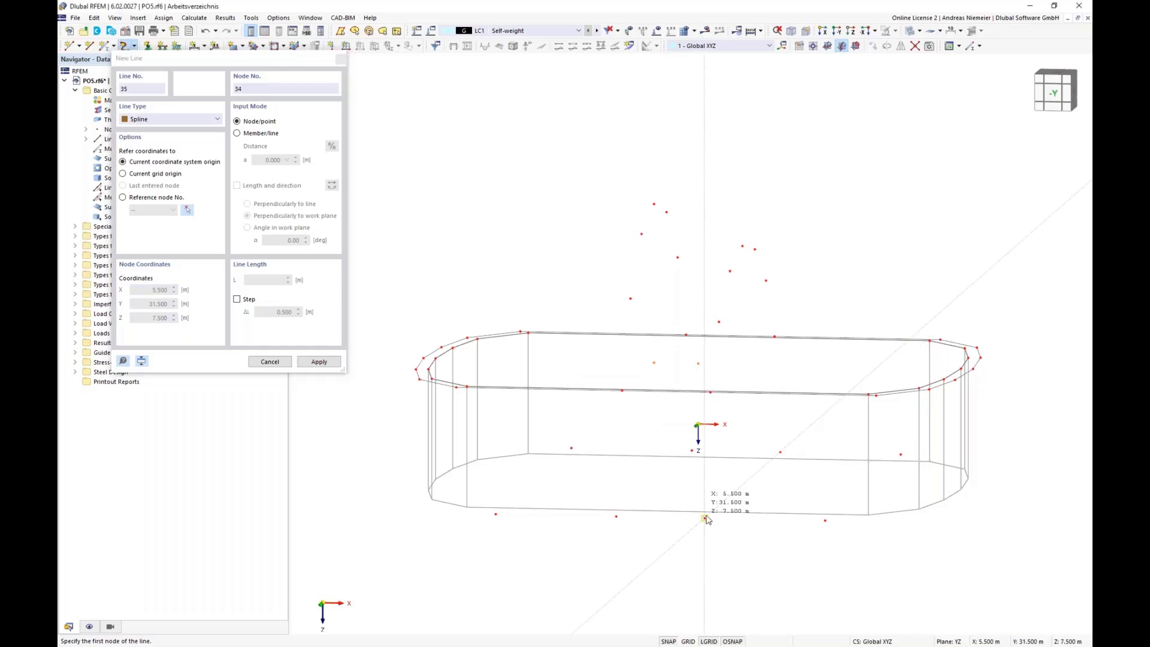
{"action": "left_click", "coordinate": [711, 393]}
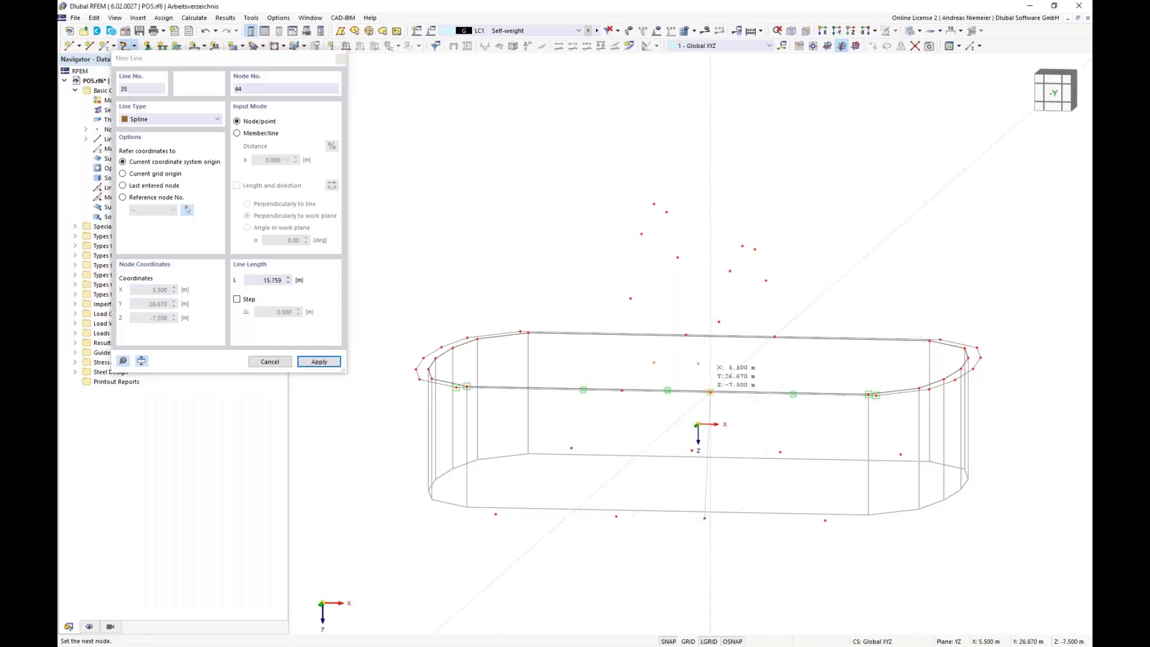
{"action": "left_click", "coordinate": [720, 320]}
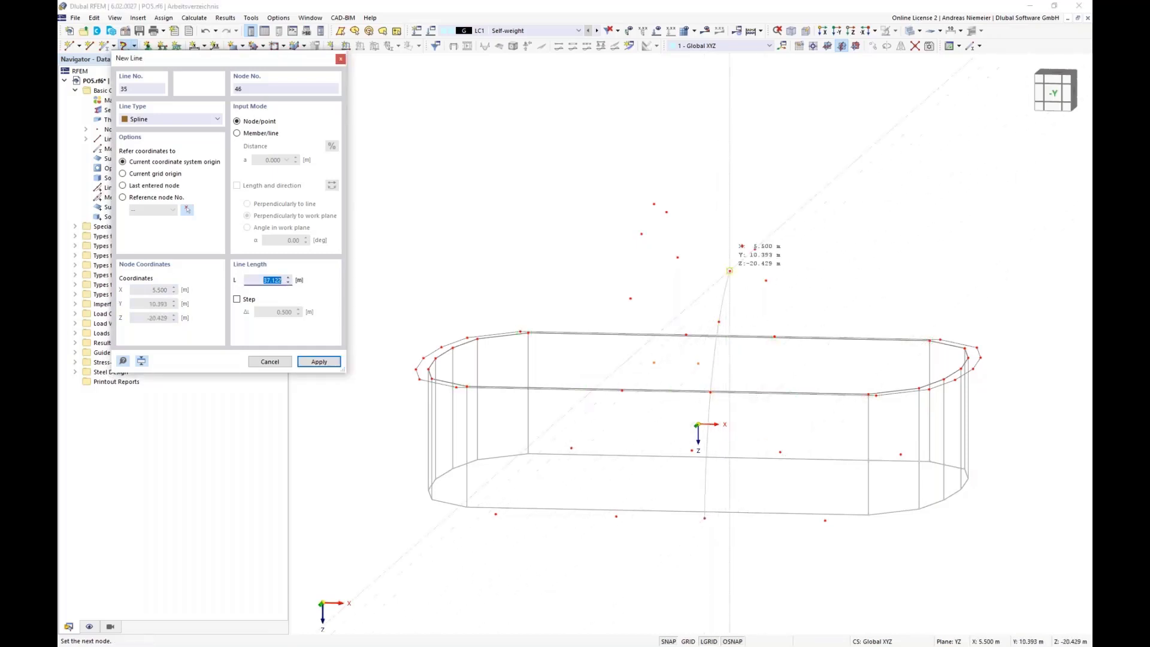
{"action": "left_click", "coordinate": [730, 271]}
{"action": "left_click", "coordinate": [742, 246]}
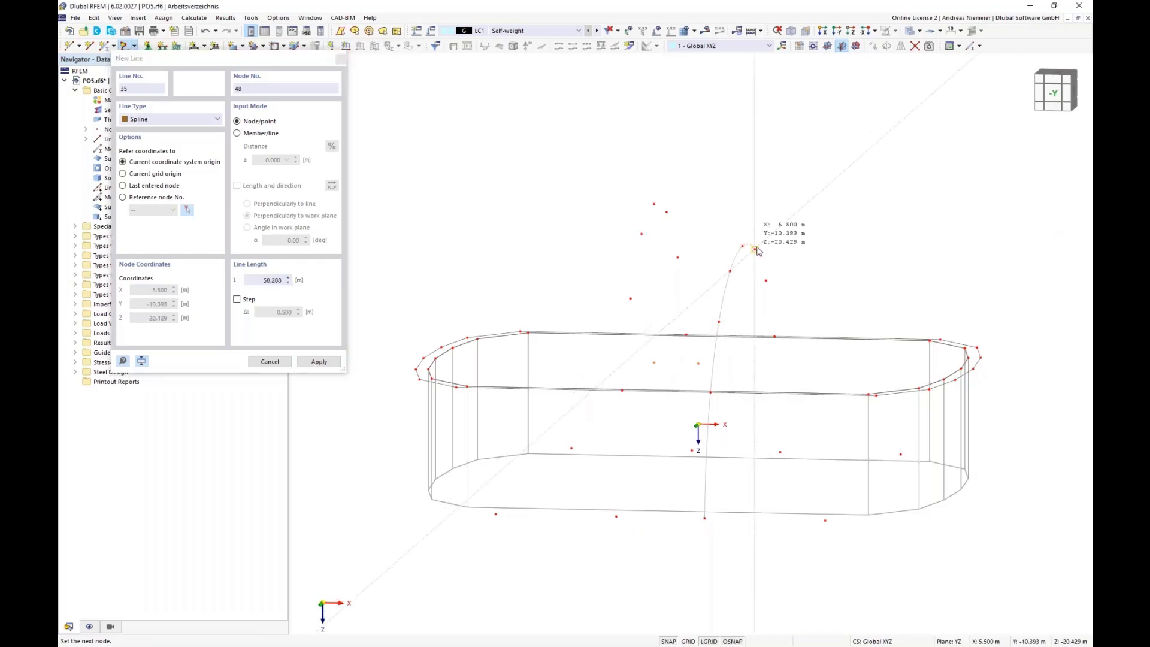
{"action": "left_click", "coordinate": [766, 279]}
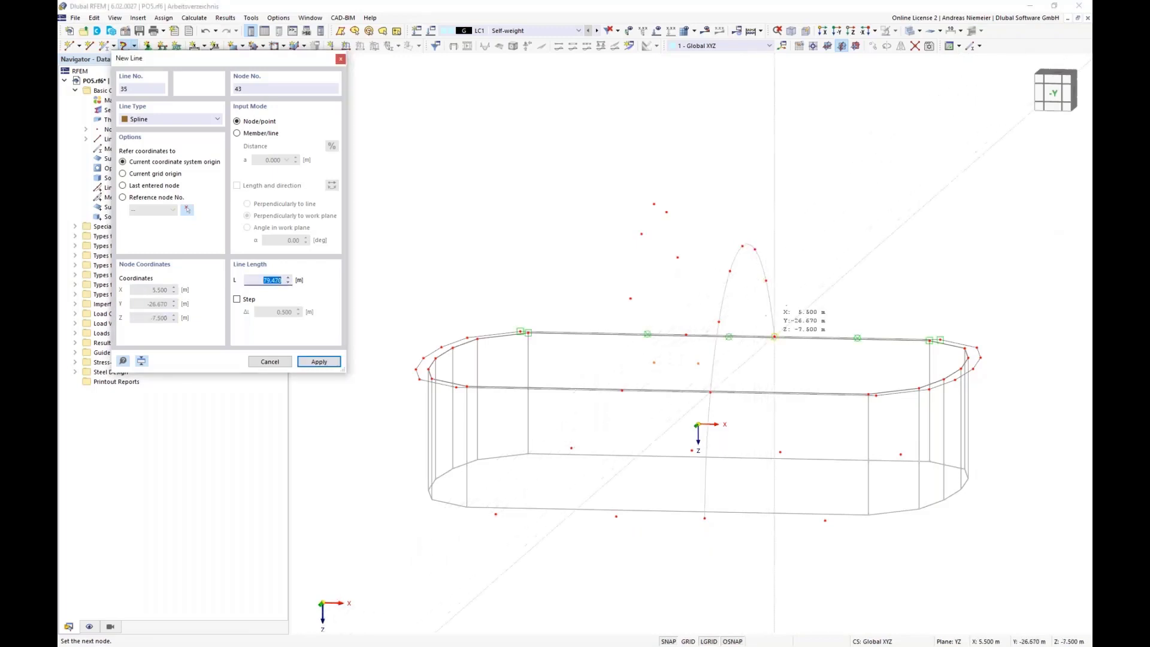
{"action": "left_click", "coordinate": [775, 337]}
{"action": "left_click", "coordinate": [781, 453]}
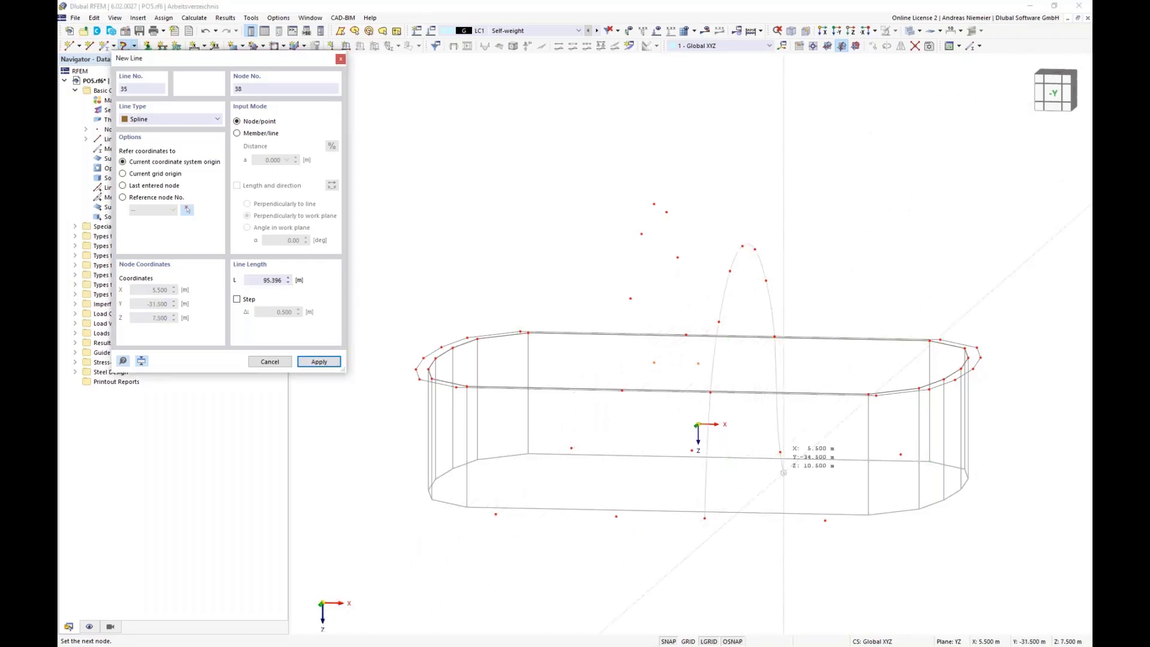
{"action": "right_click", "coordinate": [796, 496]}
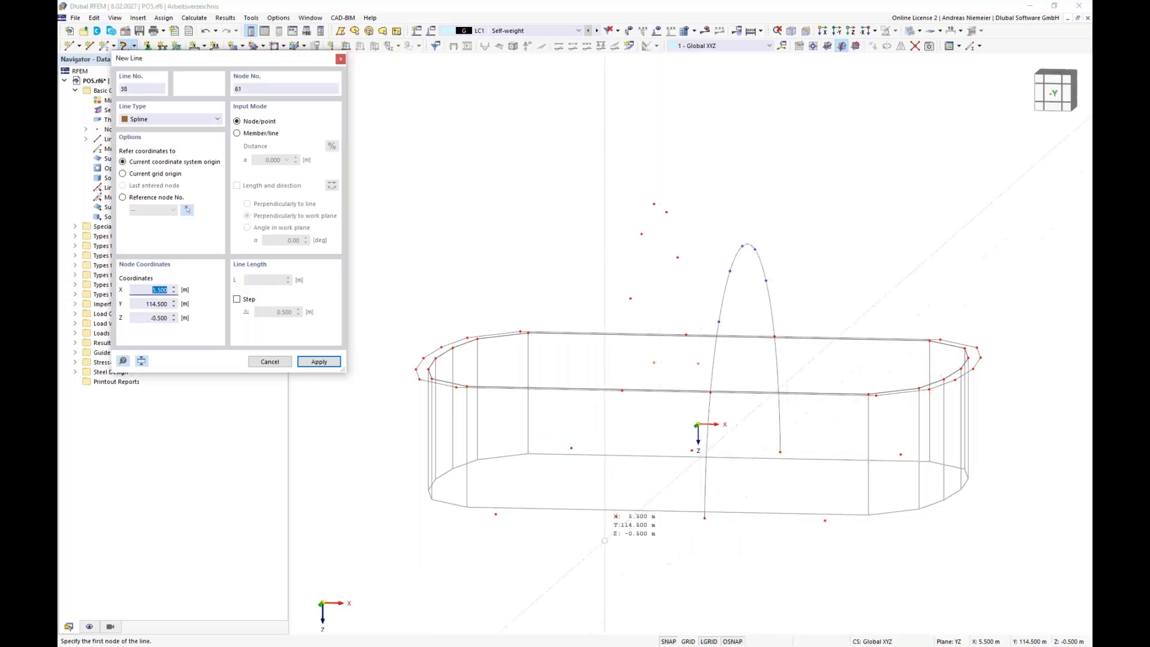
- Draw the taller spline arch at X -5.5 m from foot node to foot node through its roof-edge and scaled upper nodes
{"action": "left_click", "coordinate": [616, 516]}
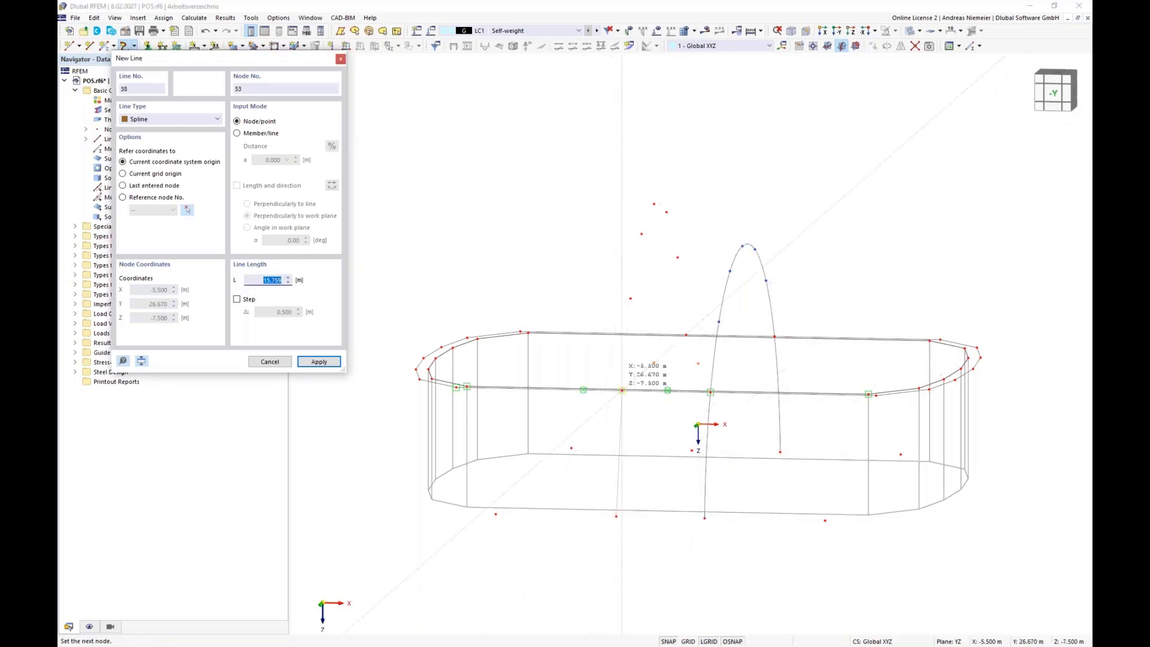
{"action": "left_click", "coordinate": [631, 298]}
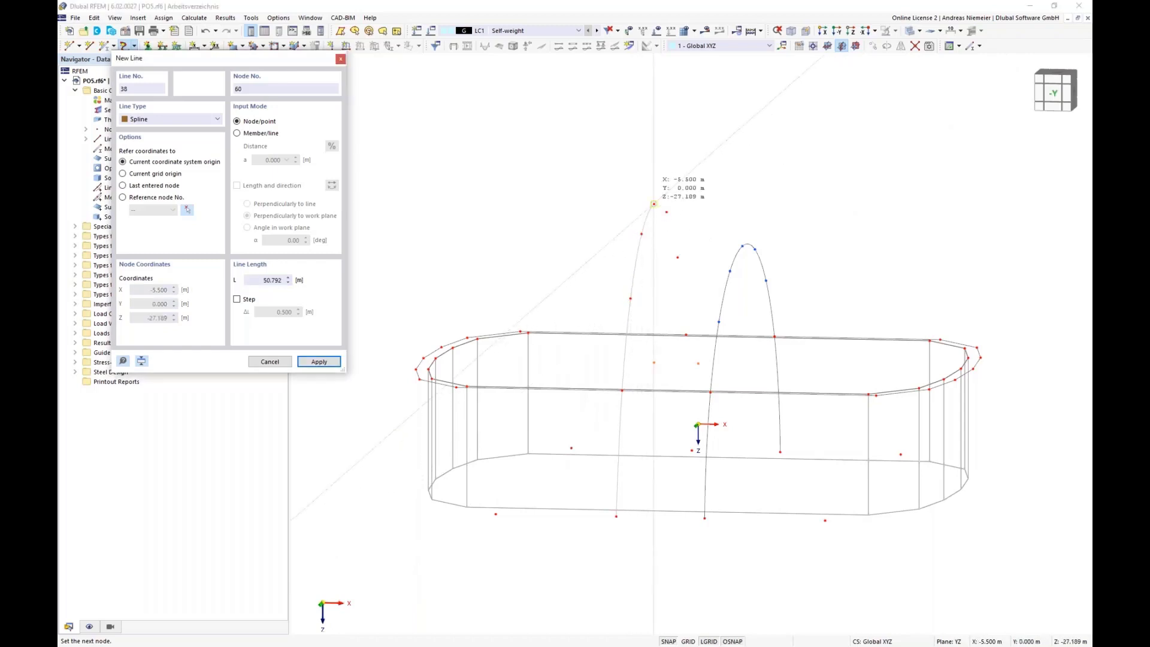
{"action": "left_click", "coordinate": [654, 204]}
{"action": "left_click", "coordinate": [685, 287]}
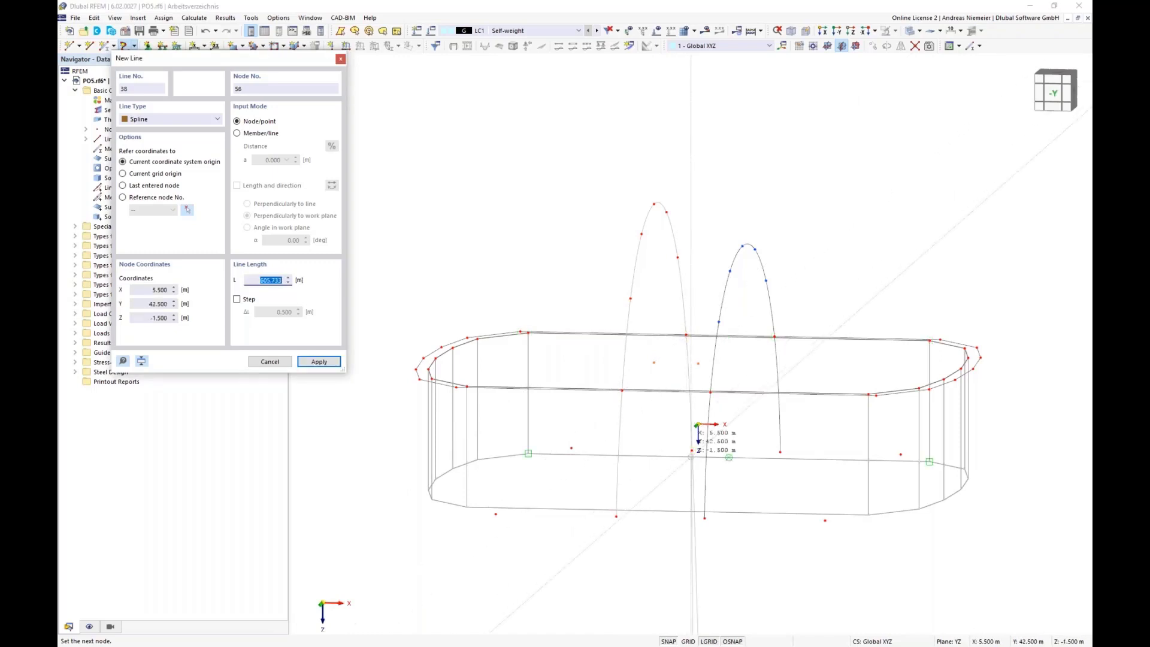
{"action": "left_click", "coordinate": [703, 527]}
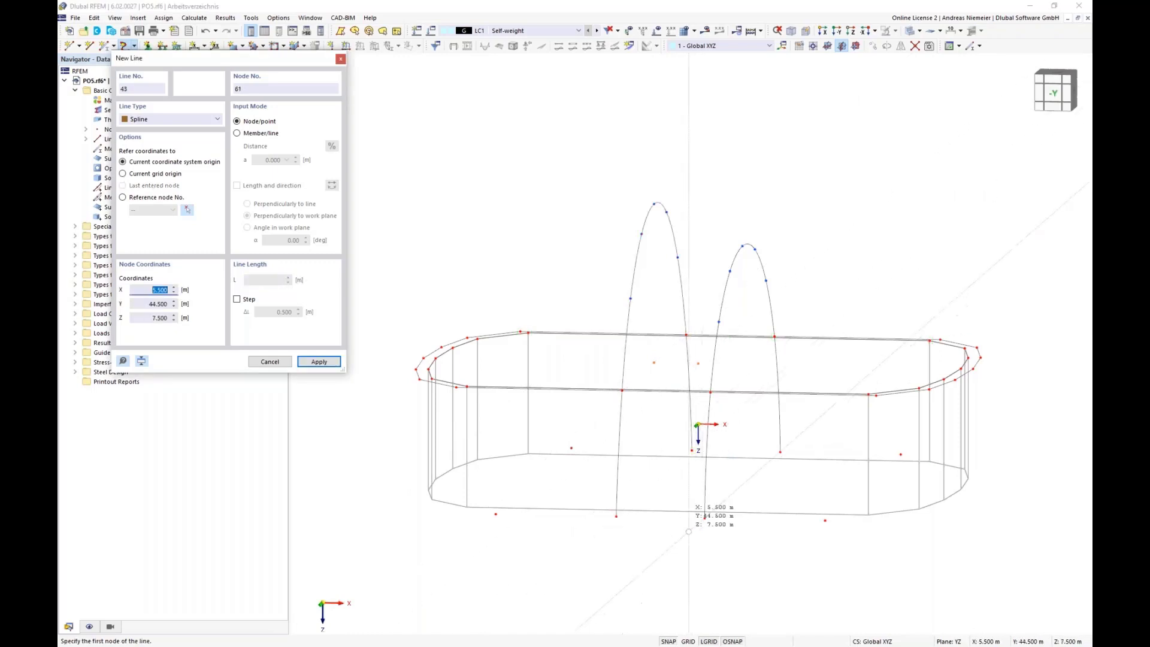
{"action": "key", "text": "Escape"}
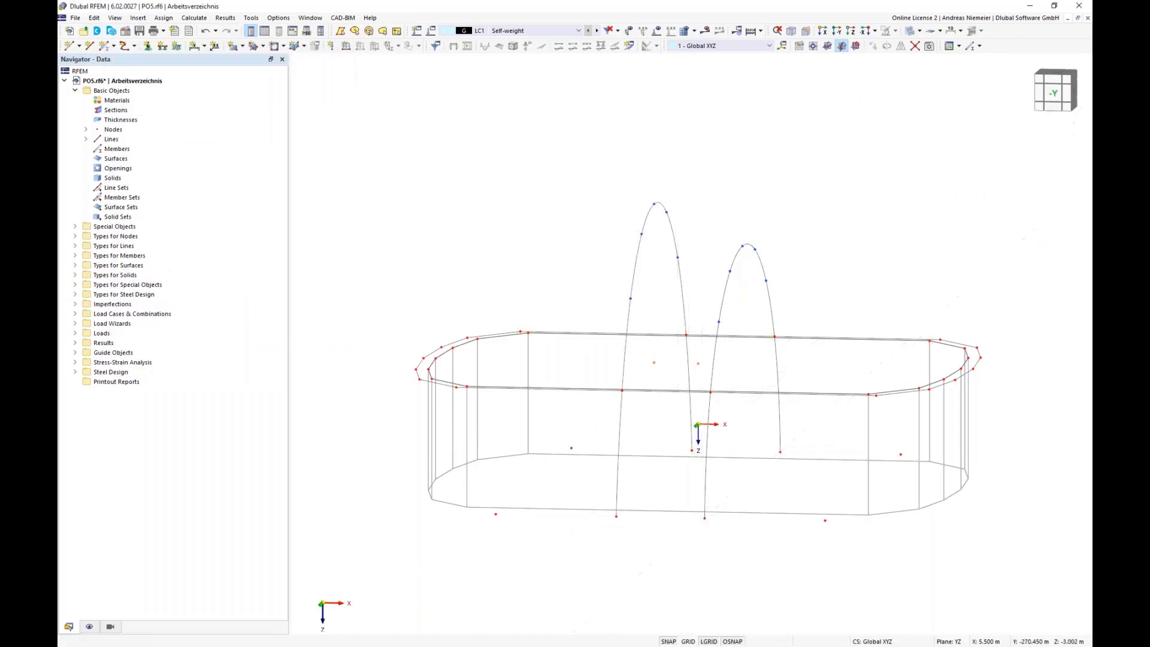
- Chamfer the arch at X 5.5 m by -20° about the Y axis in direction X, without a copy, around its foot node
{"action": "left_click", "coordinate": [1077, 99]}
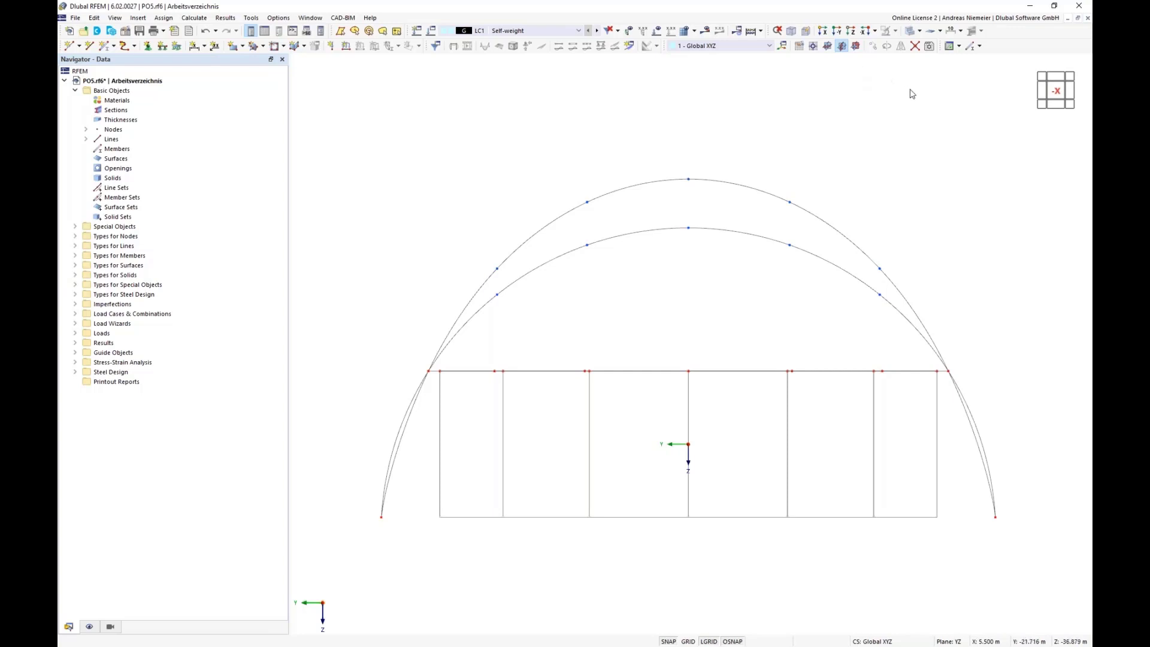
{"action": "middle_click_drag", "start_coordinate": [721, 128], "coordinate": [789, 135], "text": "ctrl"}
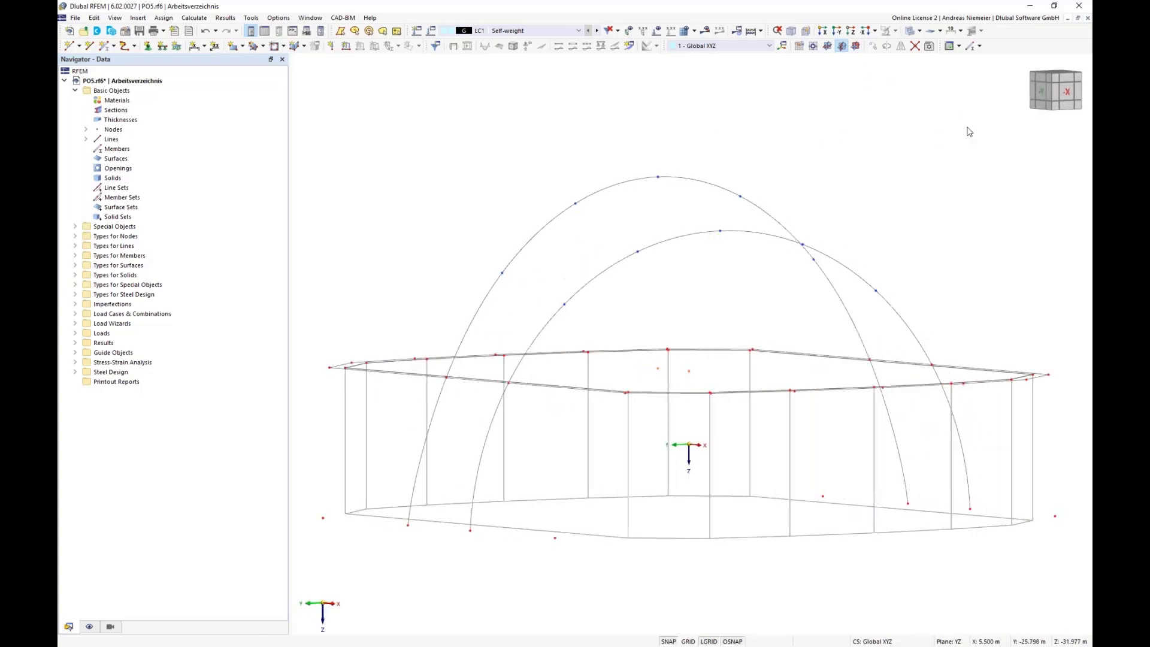
{"action": "left_click", "coordinate": [1046, 95]}
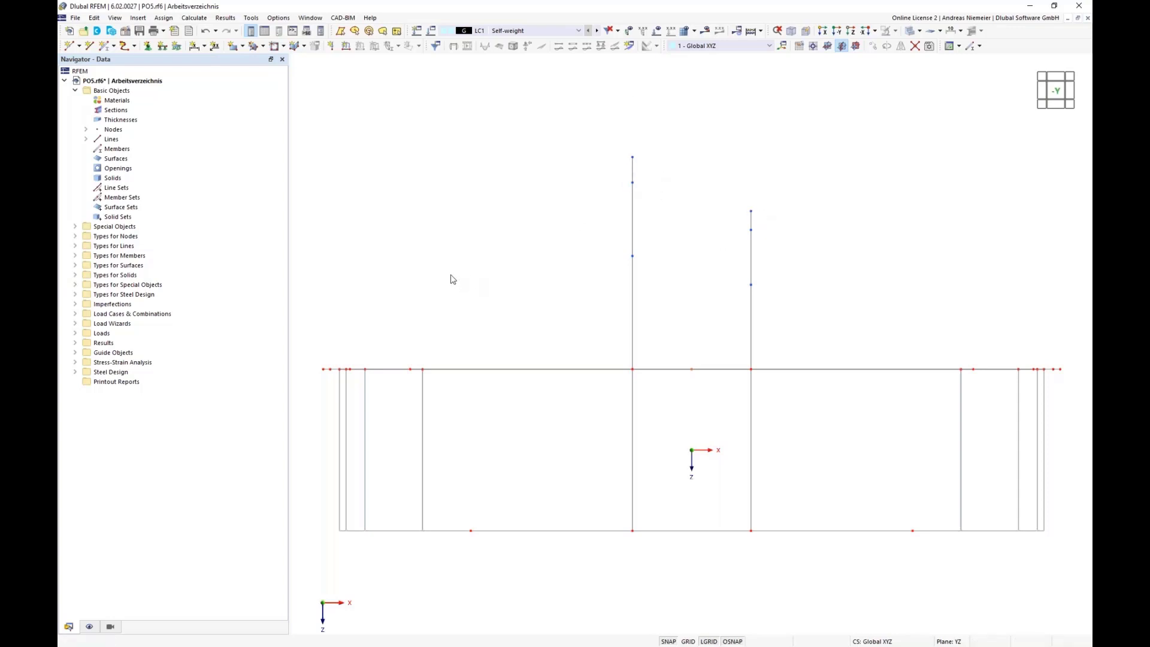
{"action": "scroll", "coordinate": [452, 280], "scroll_direction": "down", "scroll_amount": 1}
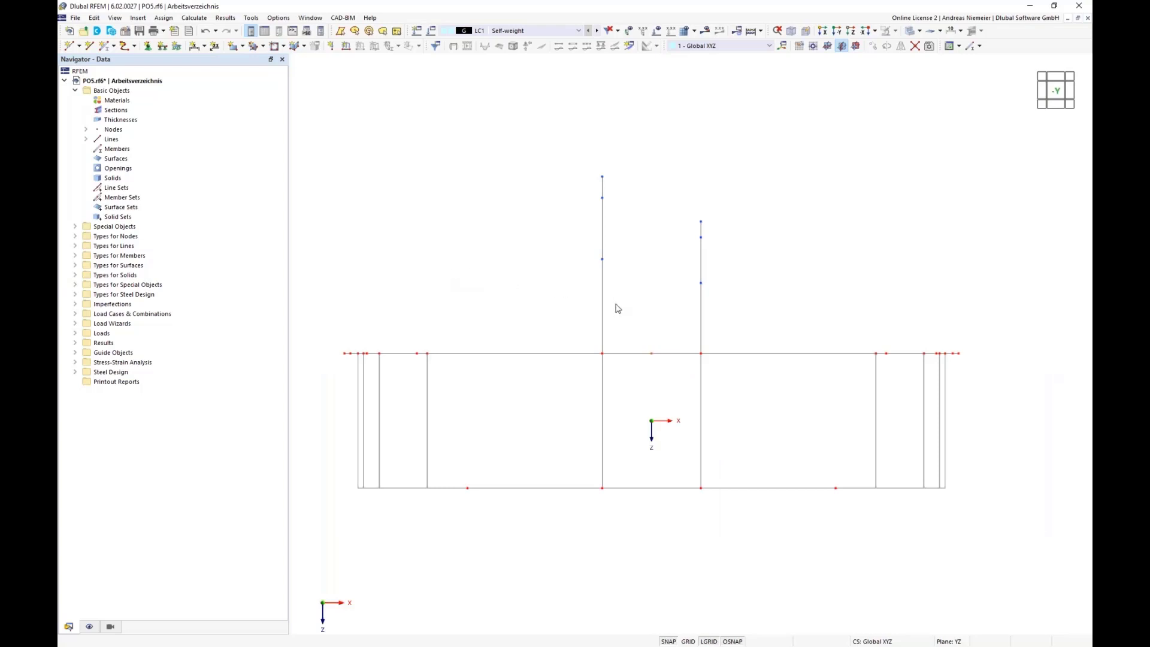
{"action": "left_click_drag", "start_coordinate": [692, 188], "coordinate": [714, 514]}
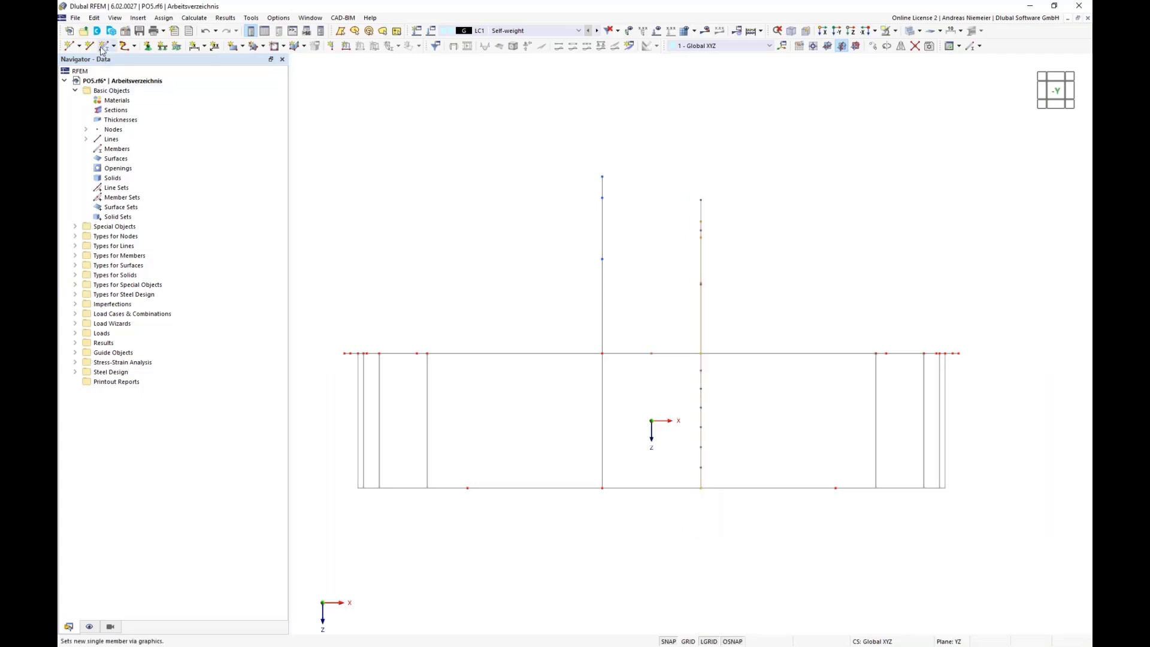
{"action": "left_click", "coordinate": [94, 18]}
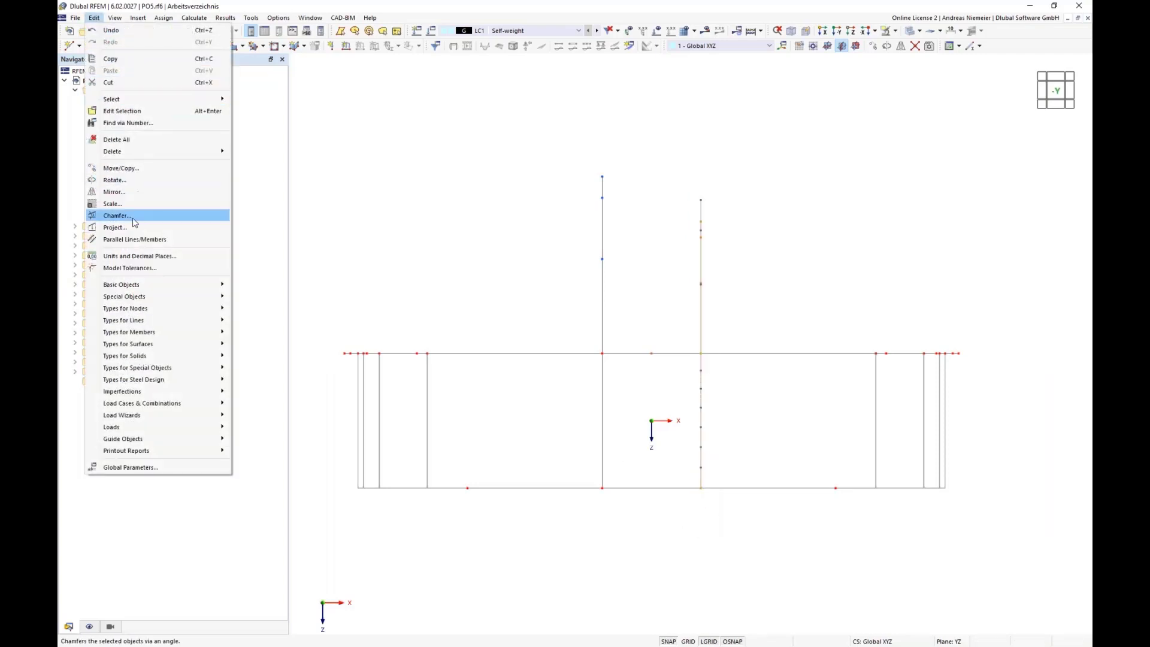
{"action": "left_click", "coordinate": [119, 218]}
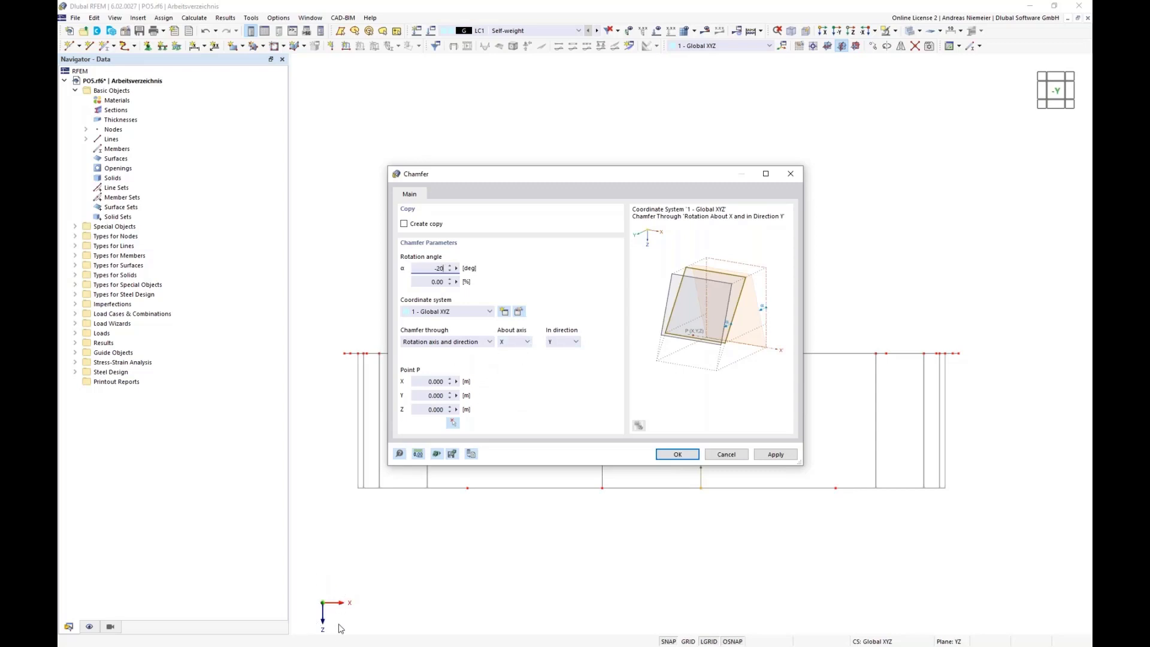
{"action": "left_click", "coordinate": [514, 342]}
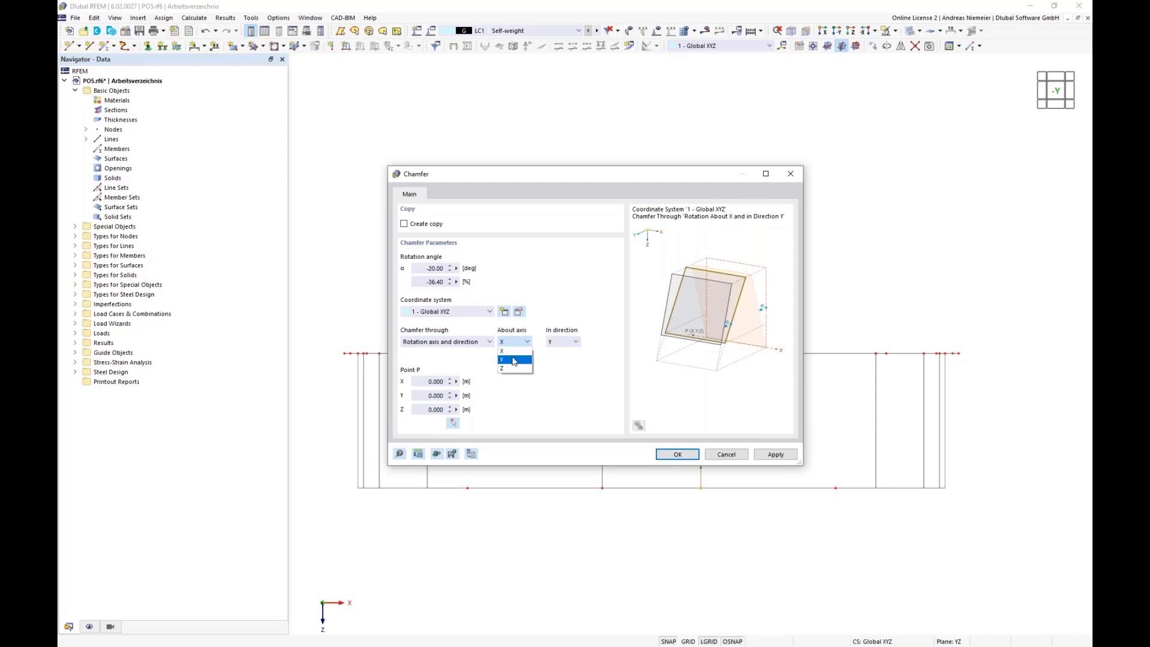
{"action": "left_click", "coordinate": [514, 360]}
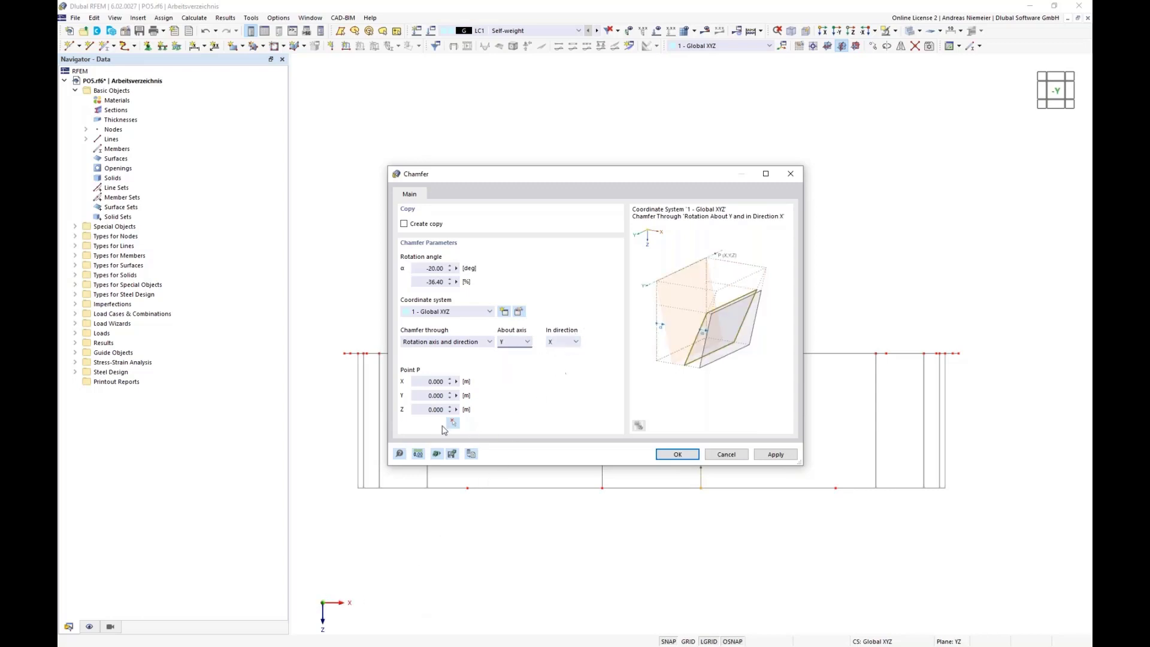
{"action": "left_click", "coordinate": [453, 422]}
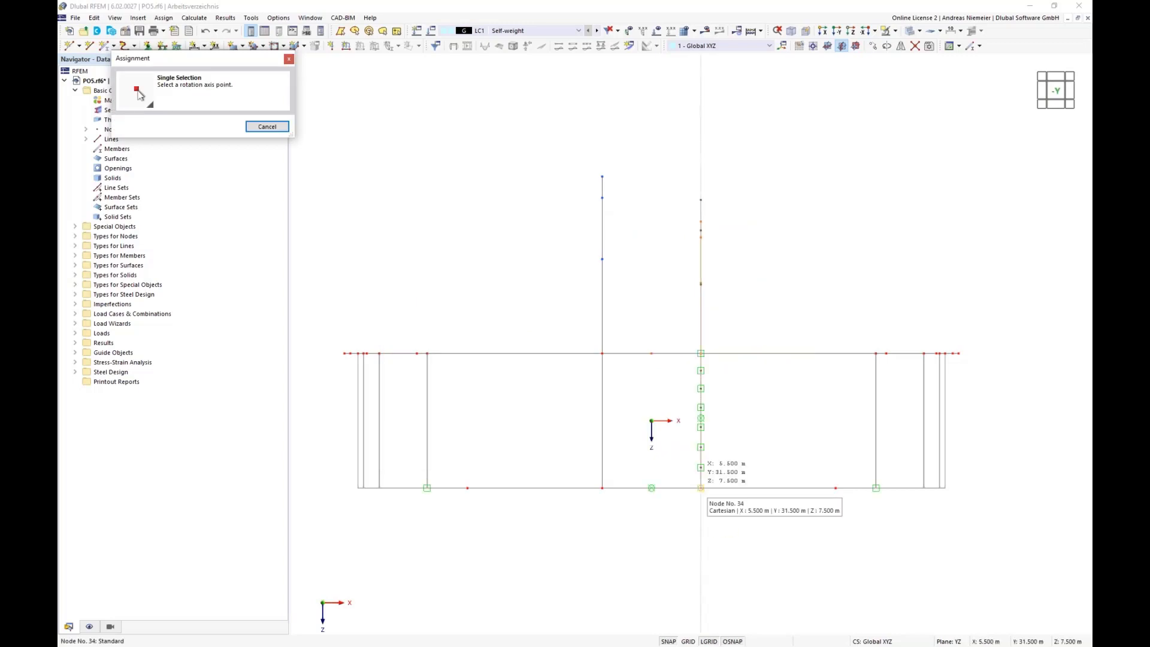
{"action": "left_click", "coordinate": [701, 488]}
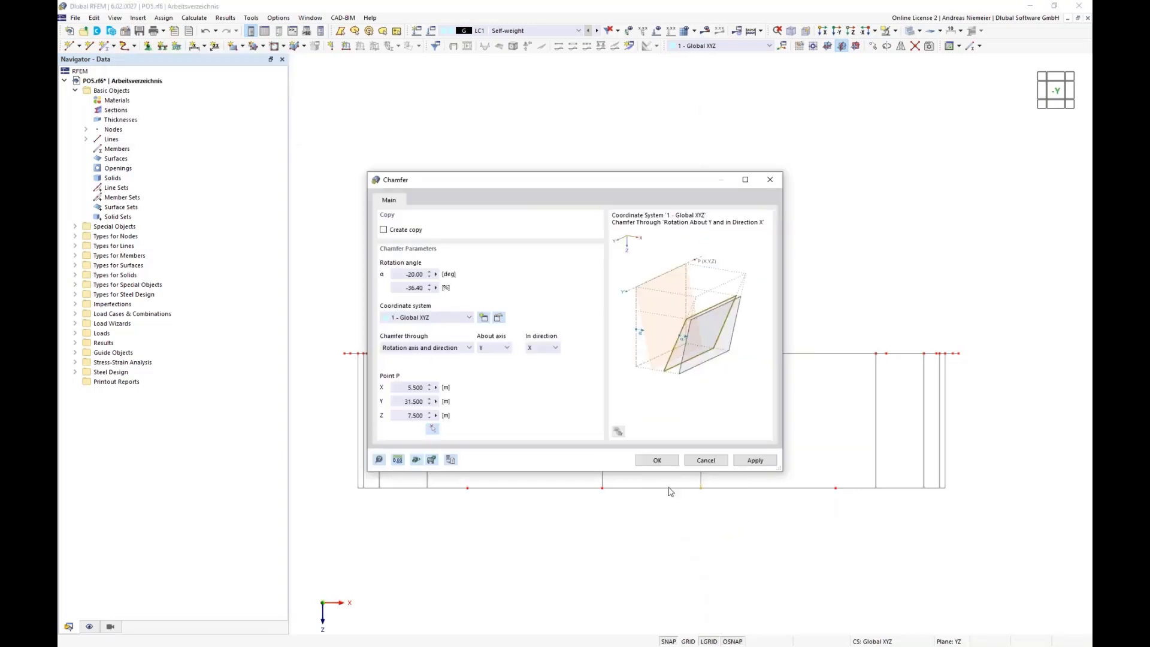
{"action": "left_click", "coordinate": [657, 461]}
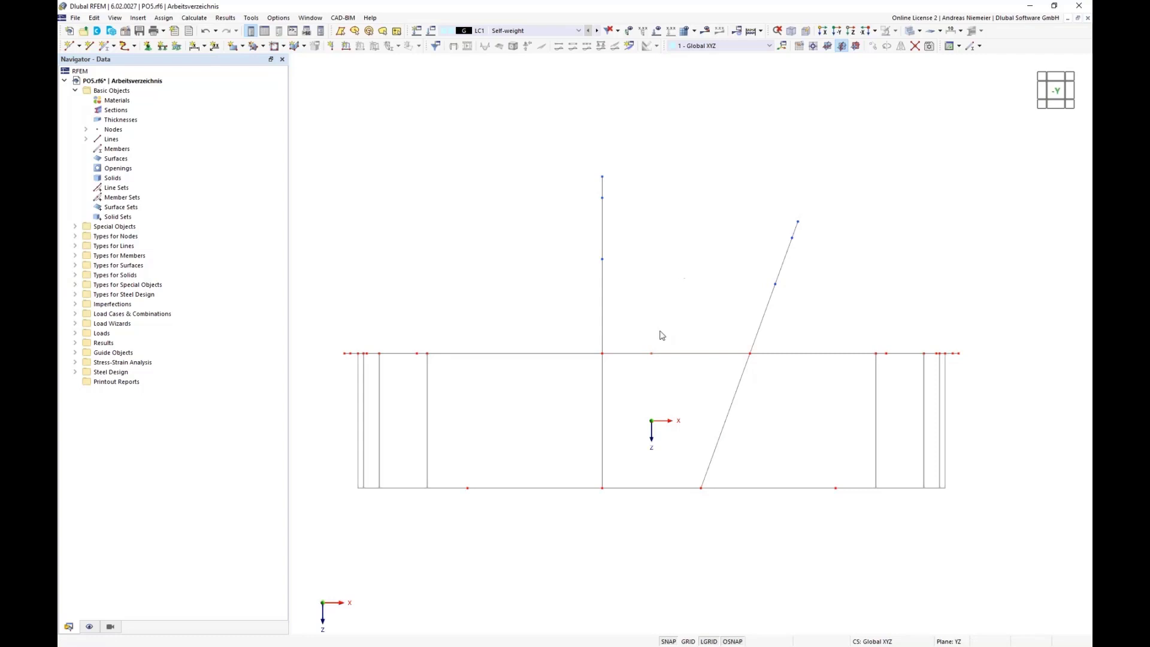
- Chamfer the taller arch at X -5.5 m by 20° about the Y axis in direction X around its foot node
{"action": "left_click_drag", "start_coordinate": [561, 136], "coordinate": [617, 534]}
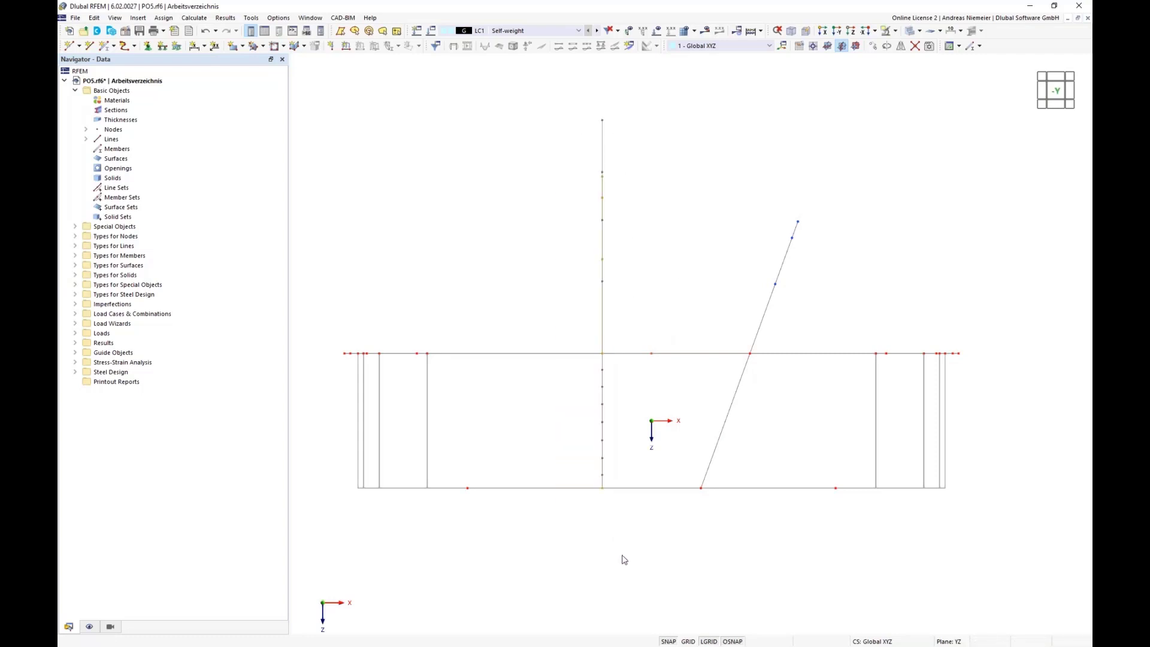
{"action": "left_click", "coordinate": [94, 17]}
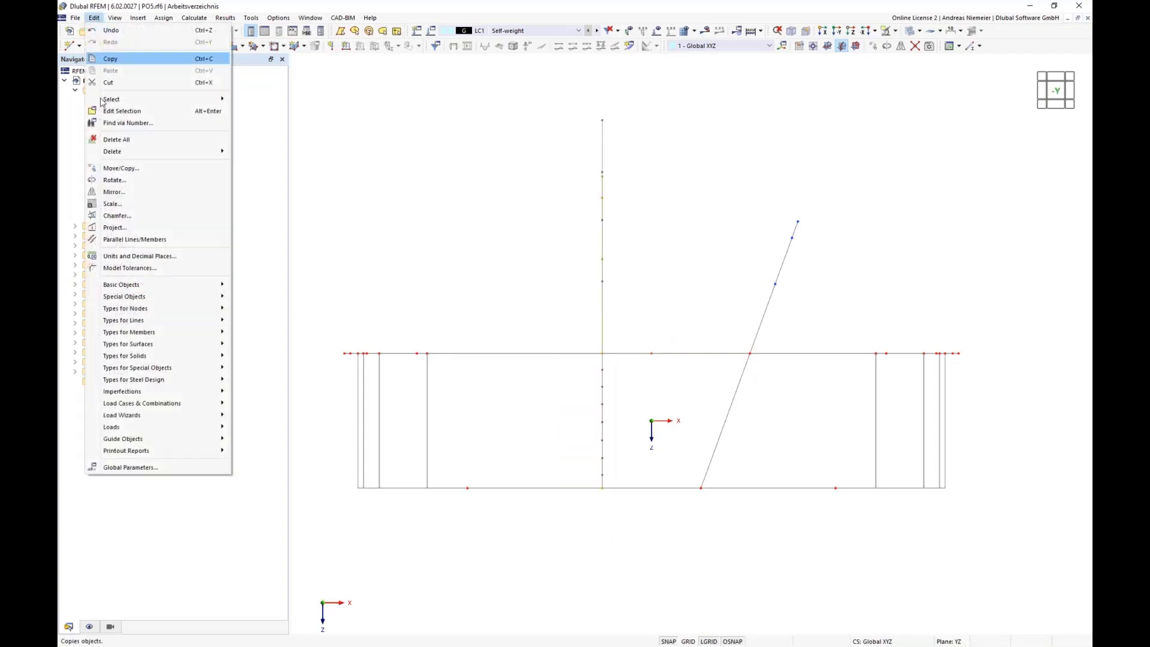
{"action": "left_click", "coordinate": [127, 213]}
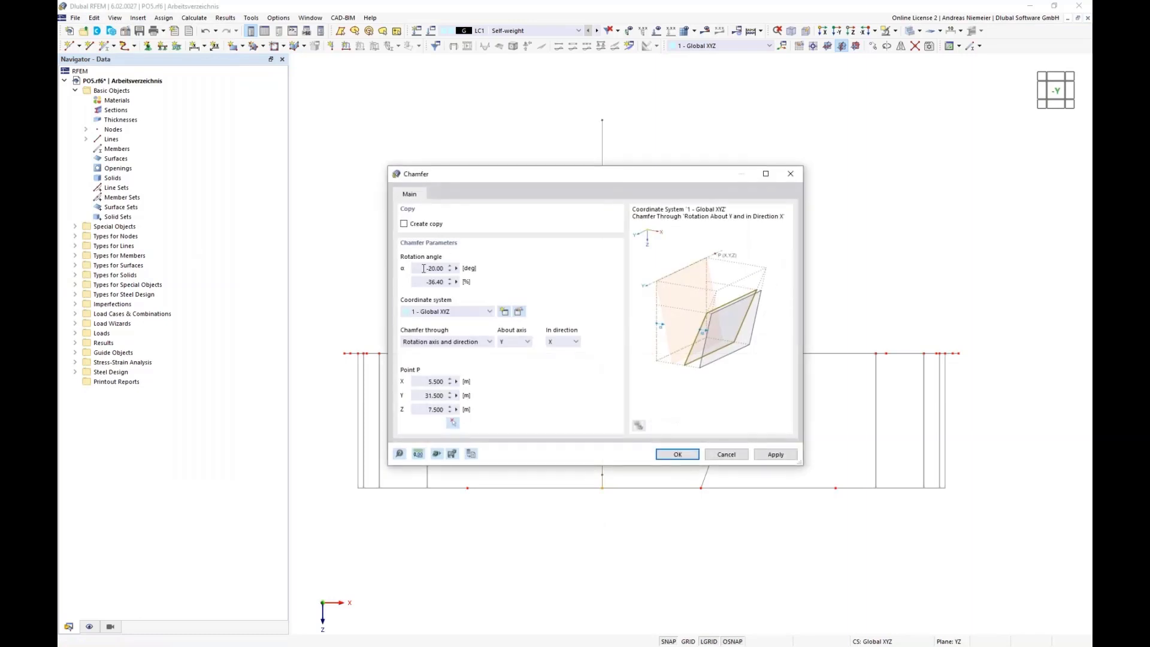
{"action": "left_click", "coordinate": [423, 268]}
{"action": "left_click", "coordinate": [453, 422]}
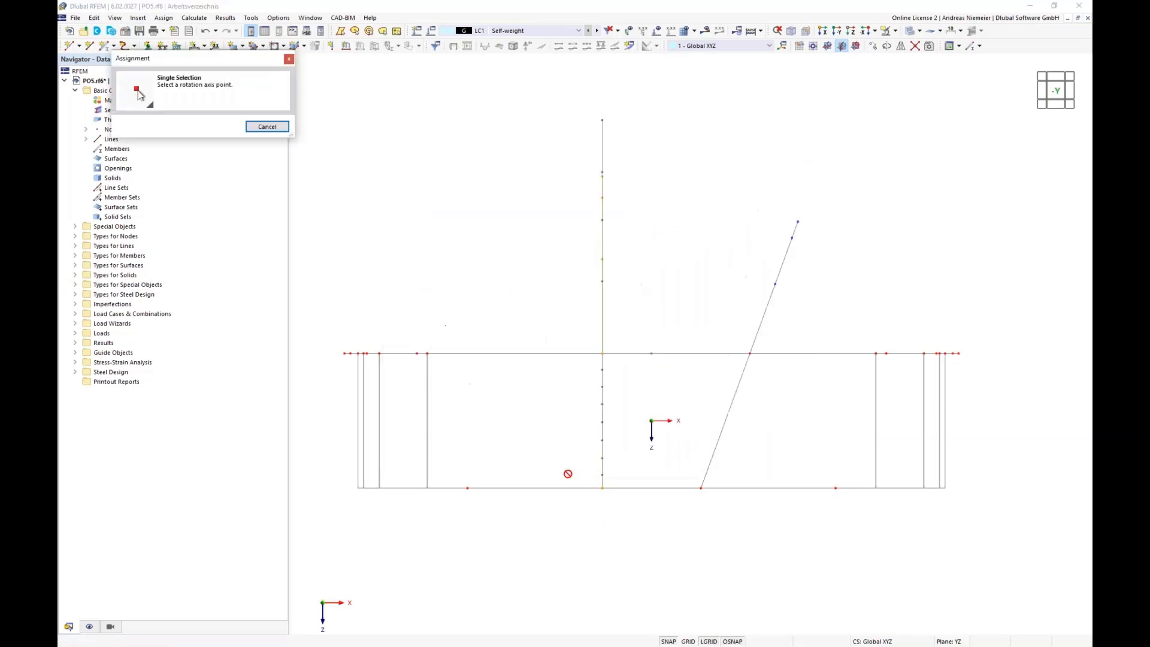
{"action": "left_click", "coordinate": [602, 488]}
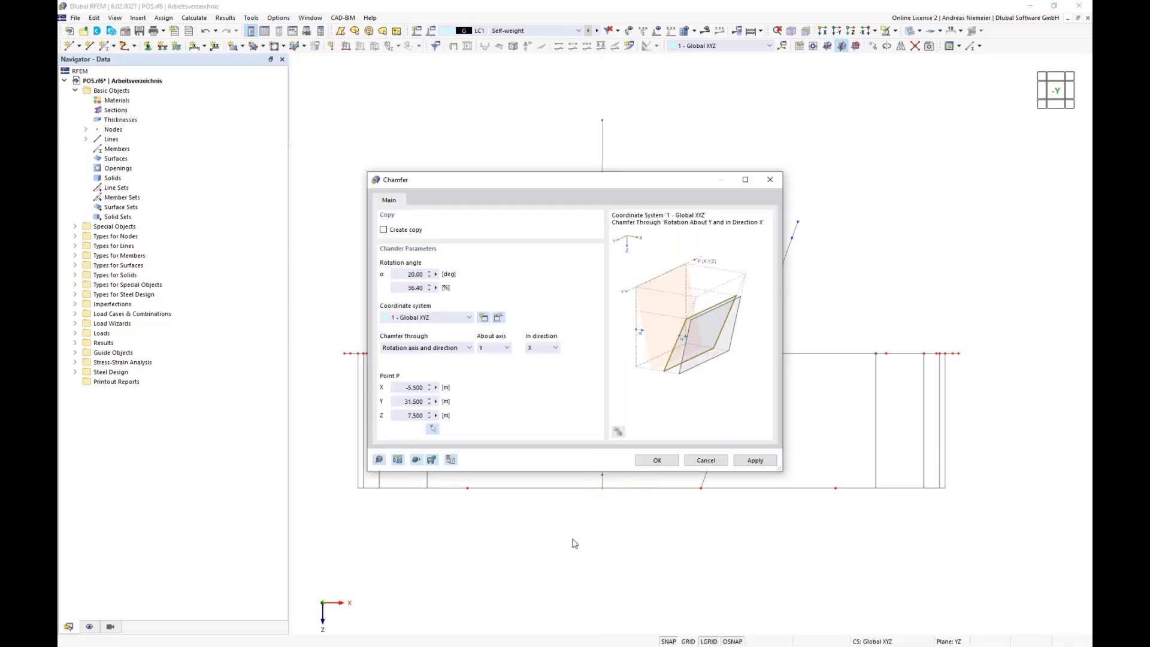
{"action": "left_click", "coordinate": [658, 461]}
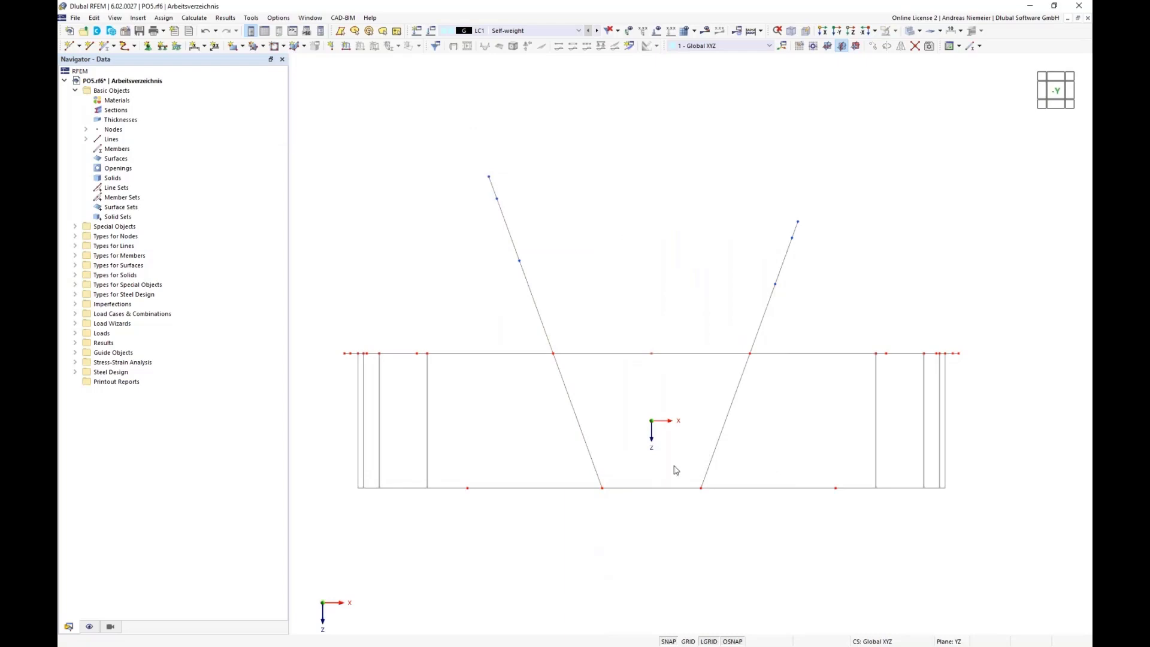
{"action": "middle_click_drag", "start_coordinate": [880, 279], "coordinate": [858, 319], "text": "ctrl"}
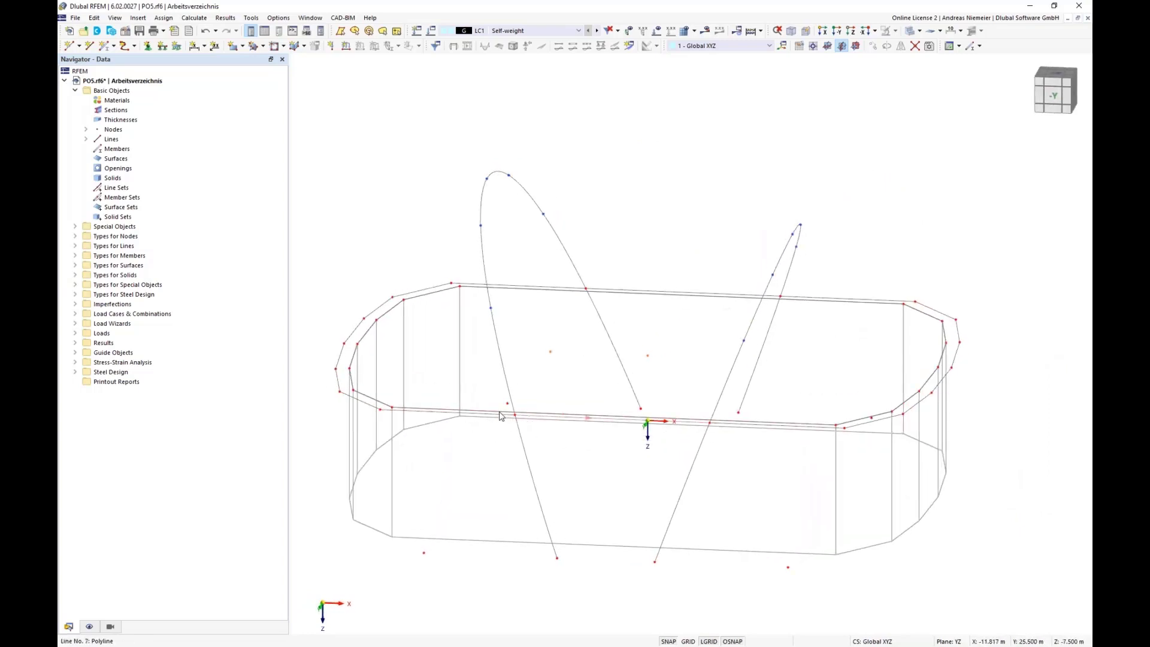
- Copy the lower arch outwards in positive X, from its foot node at X 5.5 m to the outer foot node
{"action": "scroll", "coordinate": [629, 293], "scroll_direction": "down", "scroll_amount": 1}
{"action": "middle_click_drag", "start_coordinate": [713, 536], "coordinate": [730, 500], "text": "ctrl"}
{"action": "left_click_drag", "start_coordinate": [677, 201], "coordinate": [778, 507]}
{"action": "middle_click_drag", "start_coordinate": [808, 515], "coordinate": [623, 506], "text": "ctrl"}
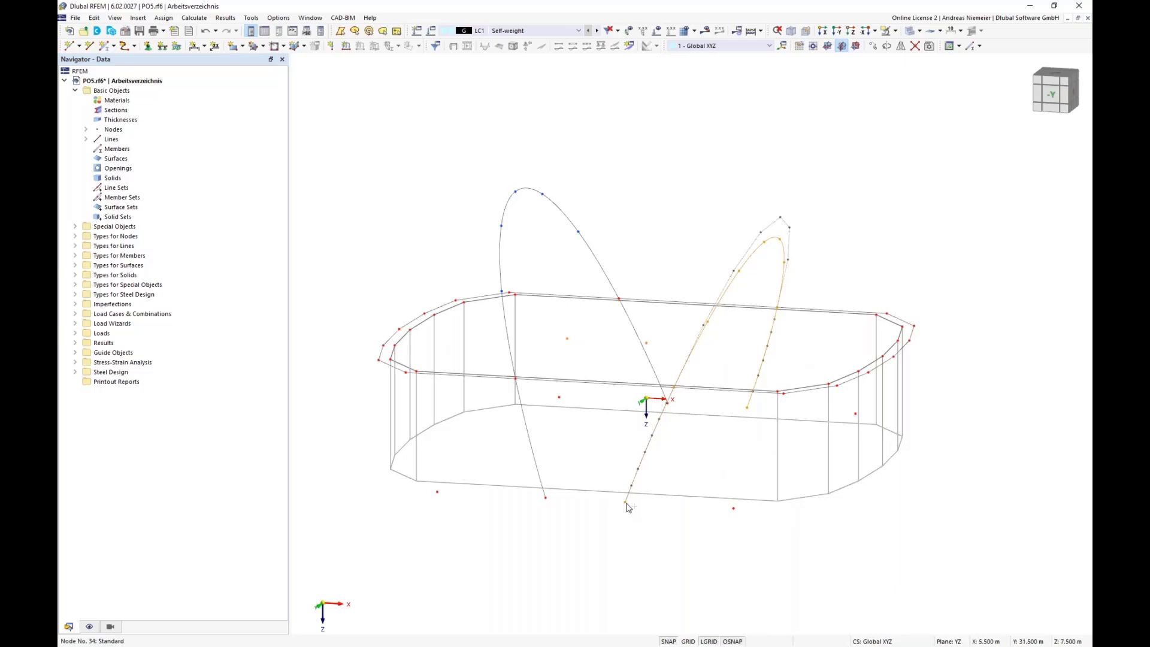
{"action": "left_click_drag", "start_coordinate": [631, 508], "coordinate": [736, 522]}
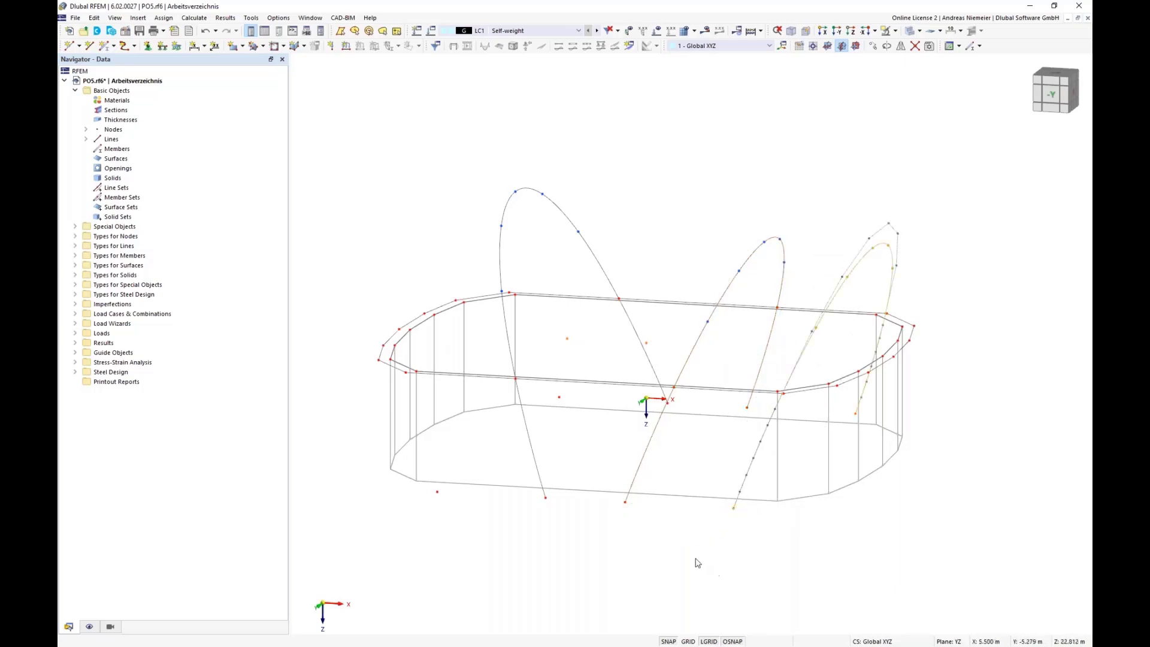
- Copy the taller arch outwards in negative X, from its foot node to the outer foot node
{"action": "middle_click_drag", "start_coordinate": [601, 541], "coordinate": [634, 526], "text": "ctrl"}
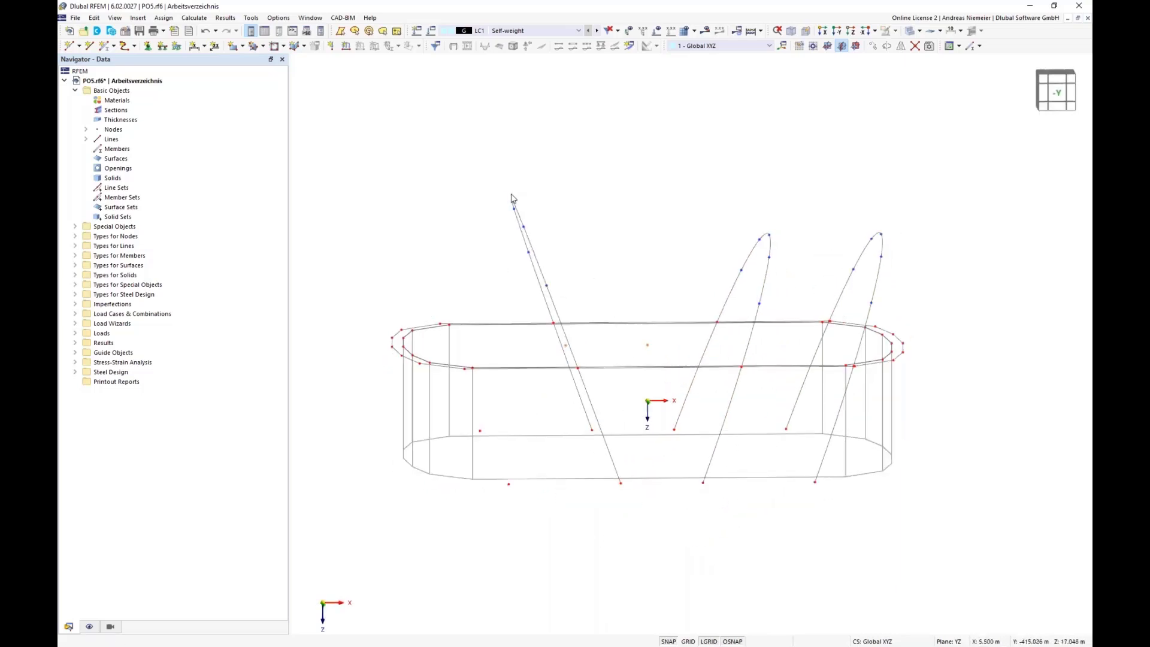
{"action": "left_click_drag", "start_coordinate": [497, 176], "coordinate": [584, 460]}
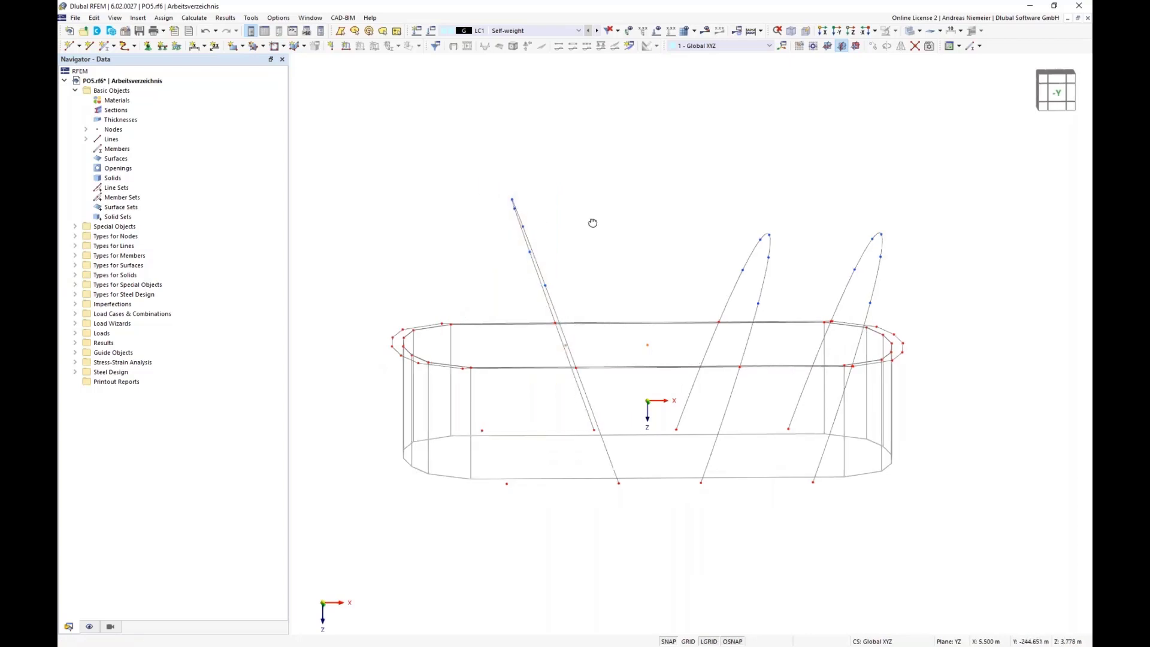
{"action": "middle_click_drag", "start_coordinate": [592, 223], "coordinate": [585, 208], "text": "ctrl"}
{"action": "left_click_drag", "start_coordinate": [508, 172], "coordinate": [633, 516]}
{"action": "middle_click_drag", "start_coordinate": [633, 515], "coordinate": [636, 538], "text": "ctrl"}
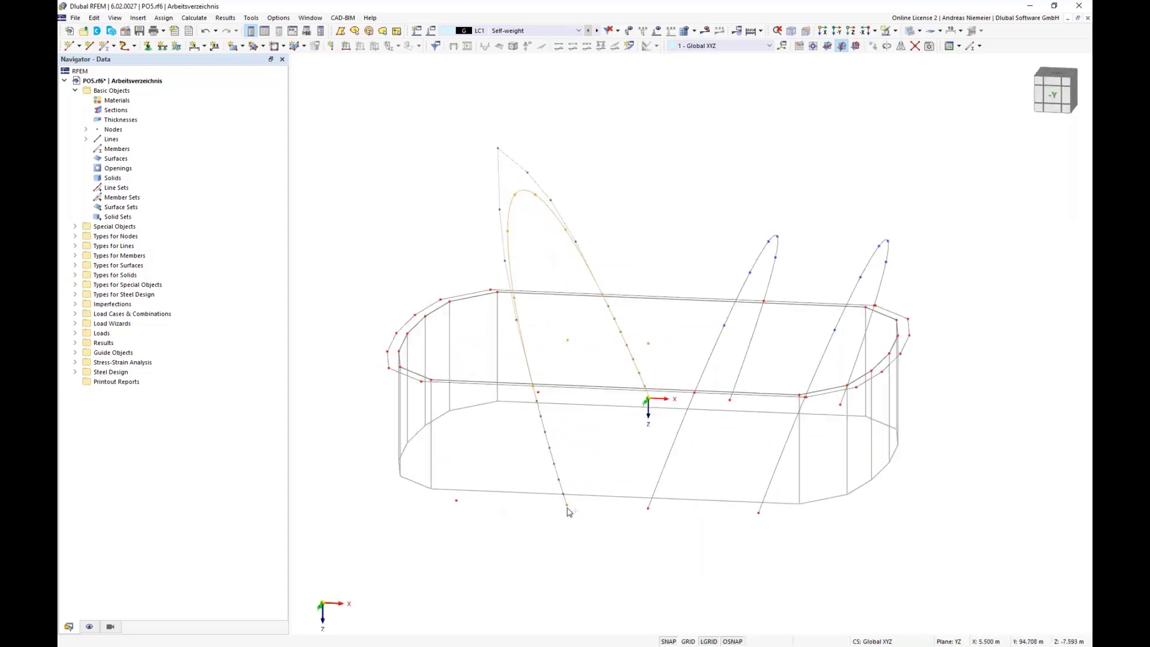
{"action": "left_click_drag", "start_coordinate": [568, 507], "coordinate": [459, 507], "text": "ctrl"}
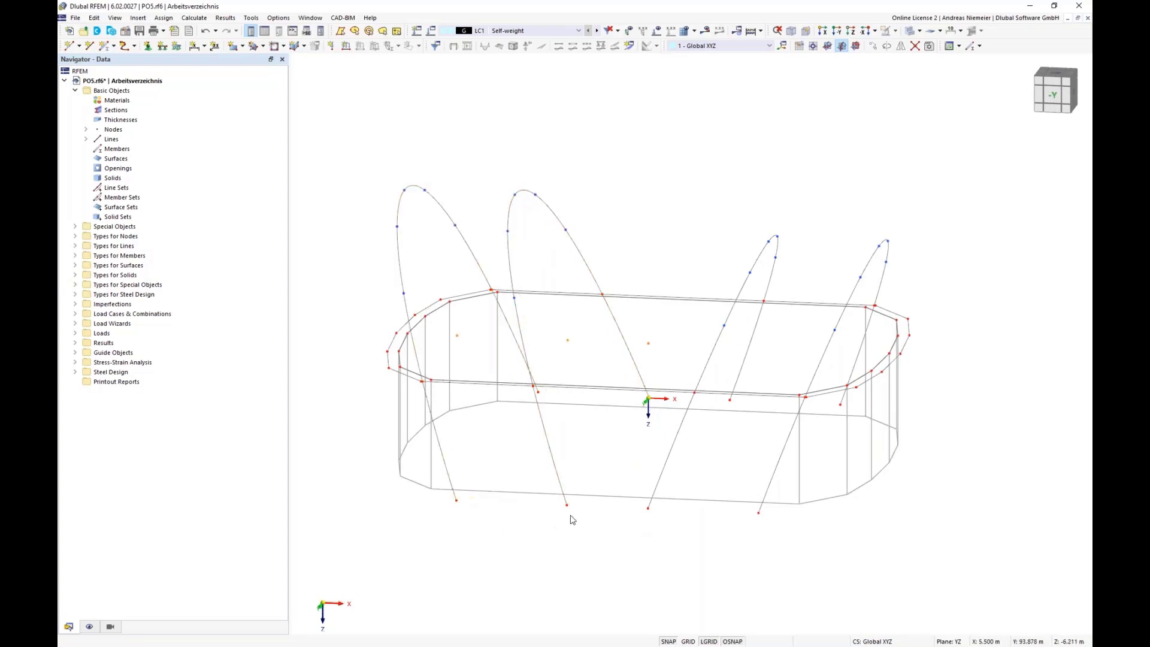
{"action": "middle_click_drag", "start_coordinate": [572, 519], "coordinate": [572, 488], "text": "ctrl"}
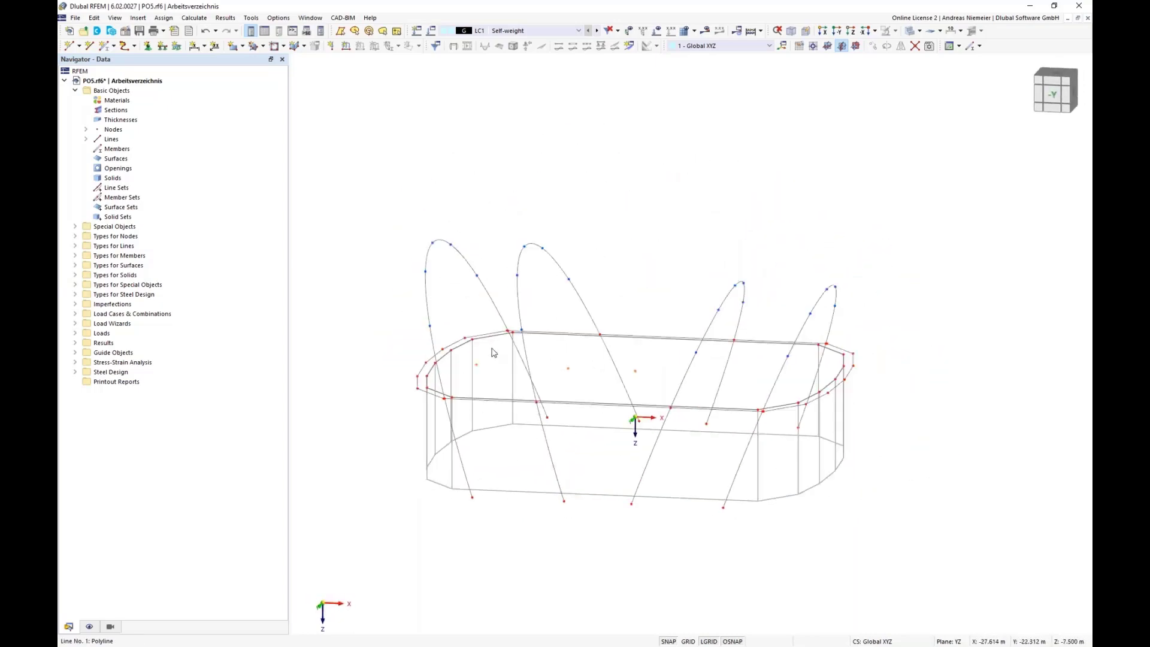
- Move the two outer roof-edge corner nodes at the negative-X end onto the adjacent nodes of the outer taller arch
{"action": "scroll", "coordinate": [509, 347], "scroll_direction": "up", "scroll_amount": 5}
{"action": "scroll", "coordinate": [510, 343], "scroll_direction": "up", "scroll_amount": 4}
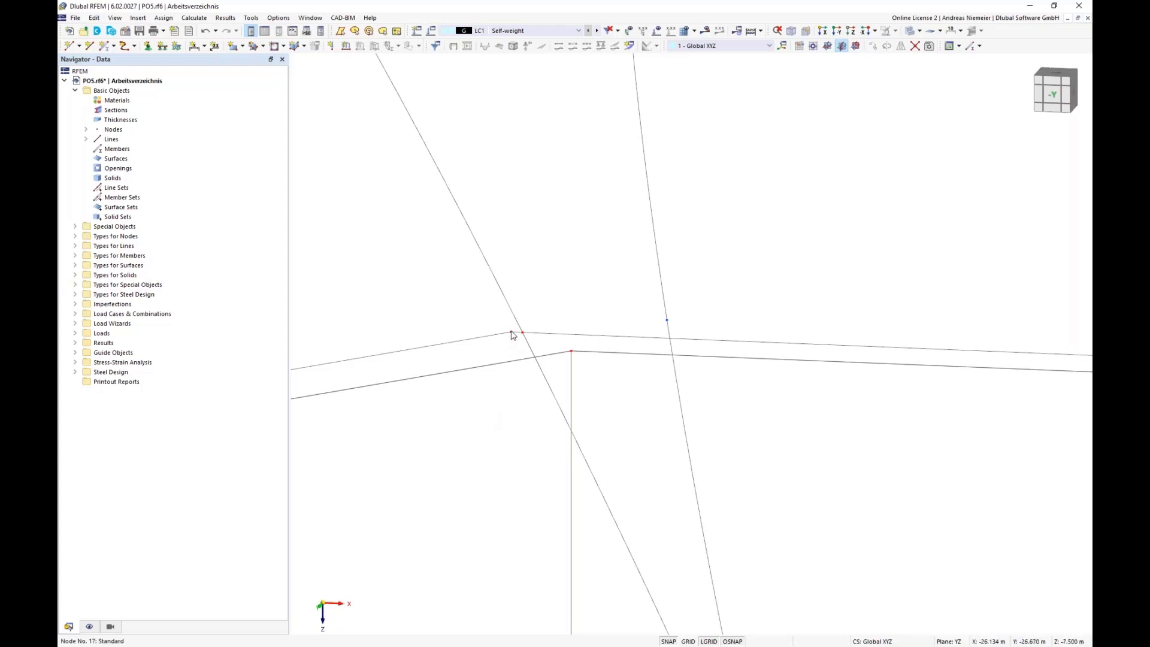
{"action": "scroll", "coordinate": [554, 264], "scroll_direction": "down", "scroll_amount": 5}
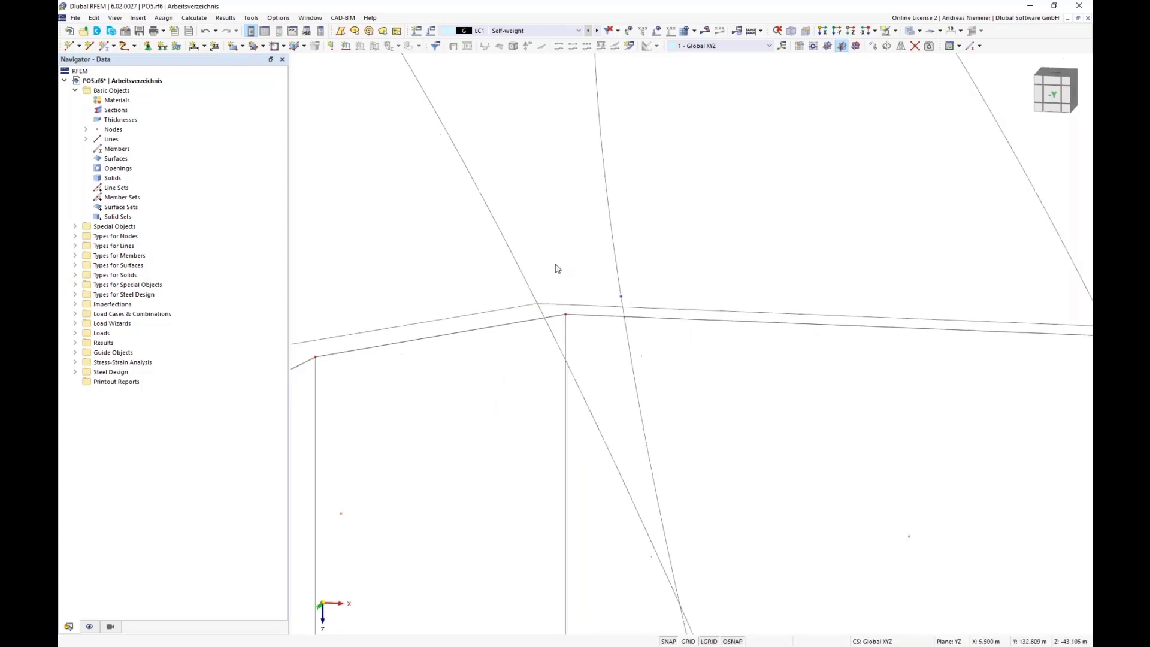
{"action": "scroll", "coordinate": [452, 372], "scroll_direction": "up", "scroll_amount": 8}
{"action": "scroll", "coordinate": [429, 367], "scroll_direction": "up", "scroll_amount": 1}
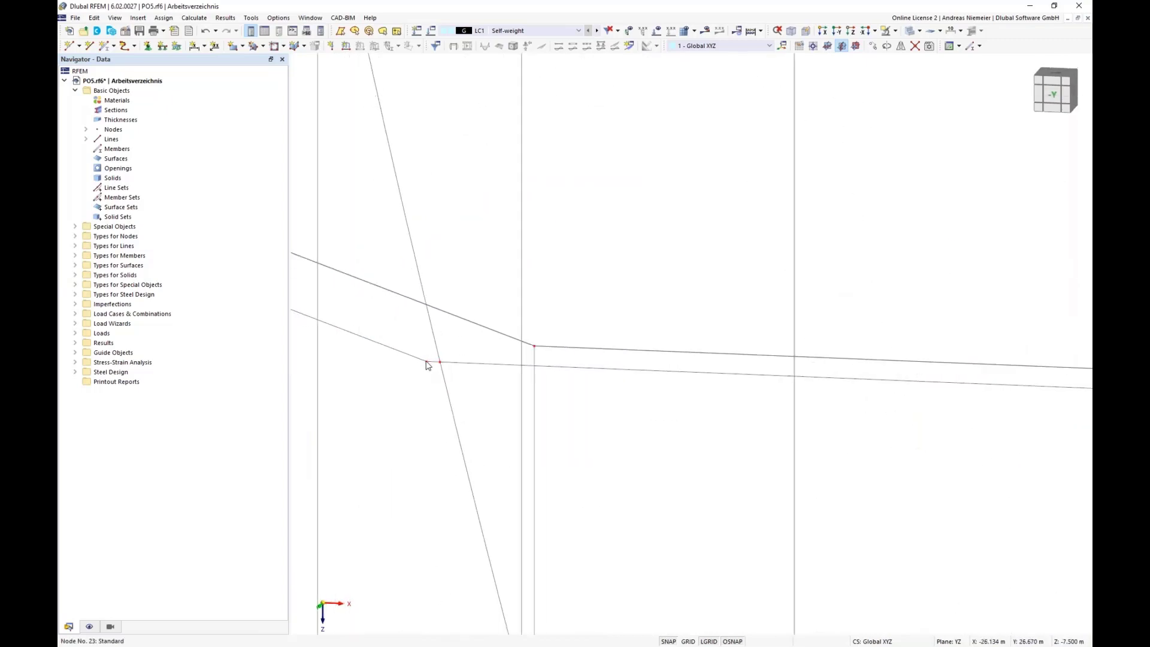
{"action": "scroll", "coordinate": [420, 384], "scroll_direction": "down", "scroll_amount": 6}
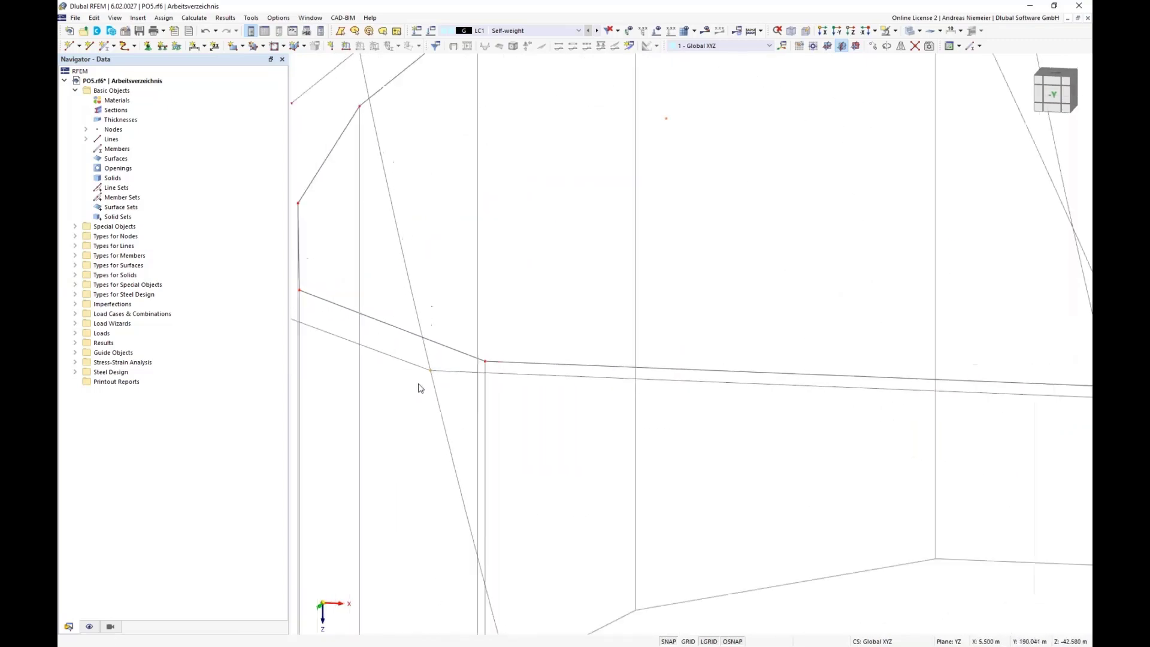
- Move the two outer roof-edge corner nodes at the positive-X end onto the outer lower arch's nodes and save the model
{"action": "scroll", "coordinate": [826, 402], "scroll_direction": "up", "scroll_amount": 6}
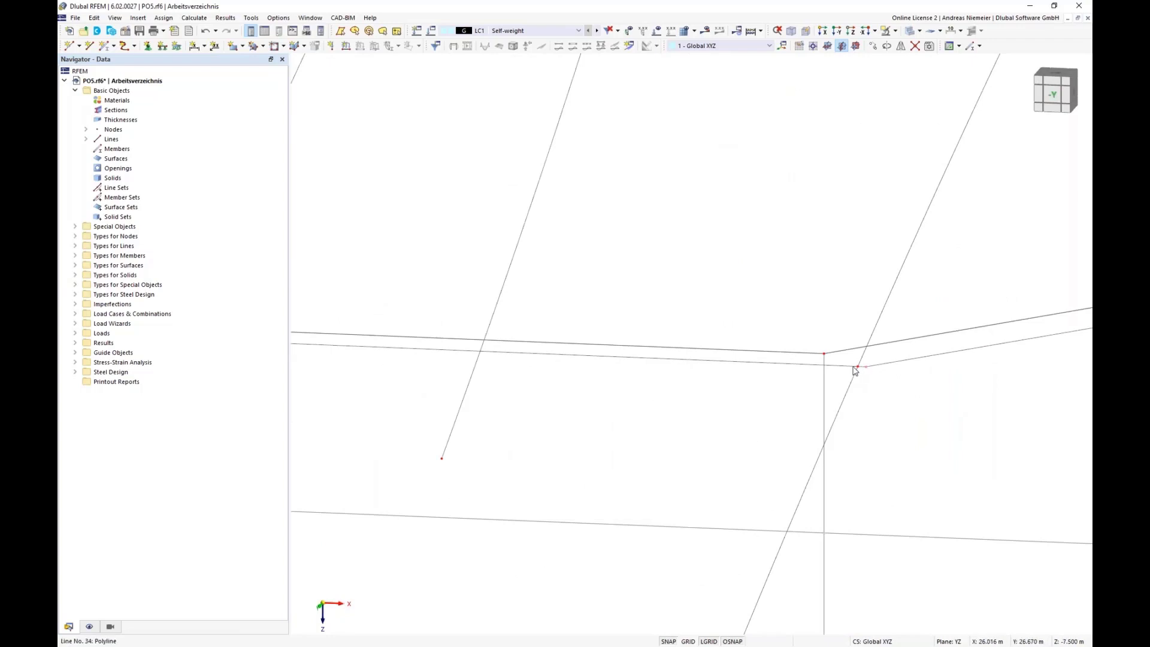
{"action": "left_click", "coordinate": [858, 367]}
{"action": "scroll", "coordinate": [804, 321], "scroll_direction": "down", "scroll_amount": 4}
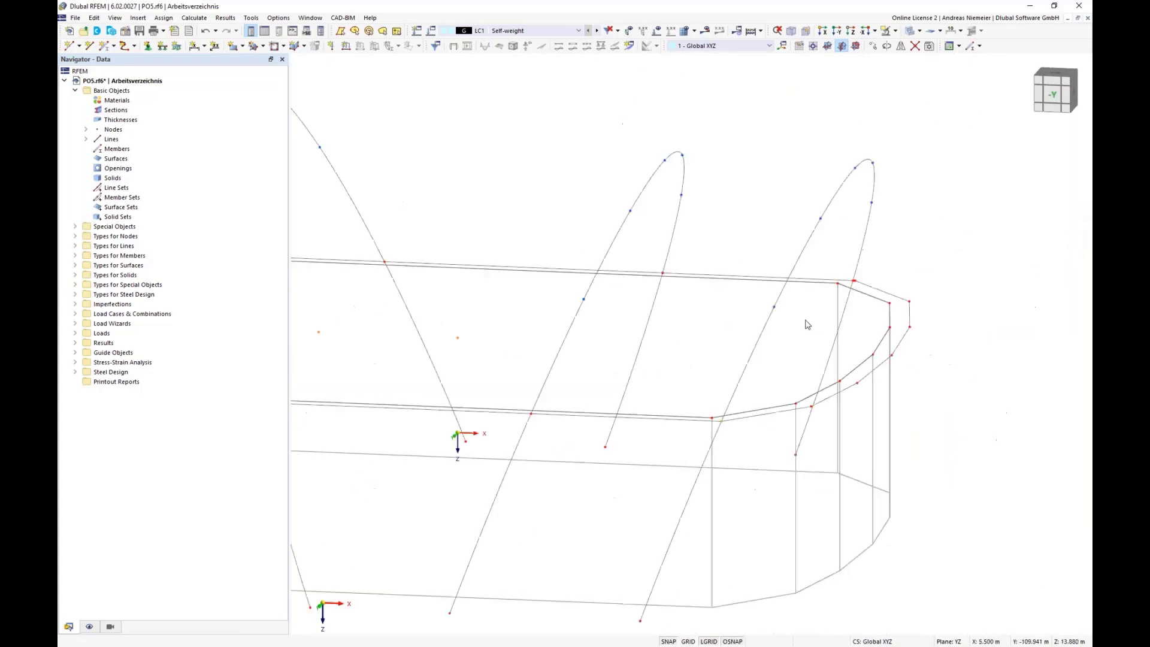
{"action": "scroll", "coordinate": [855, 290], "scroll_direction": "up", "scroll_amount": 5}
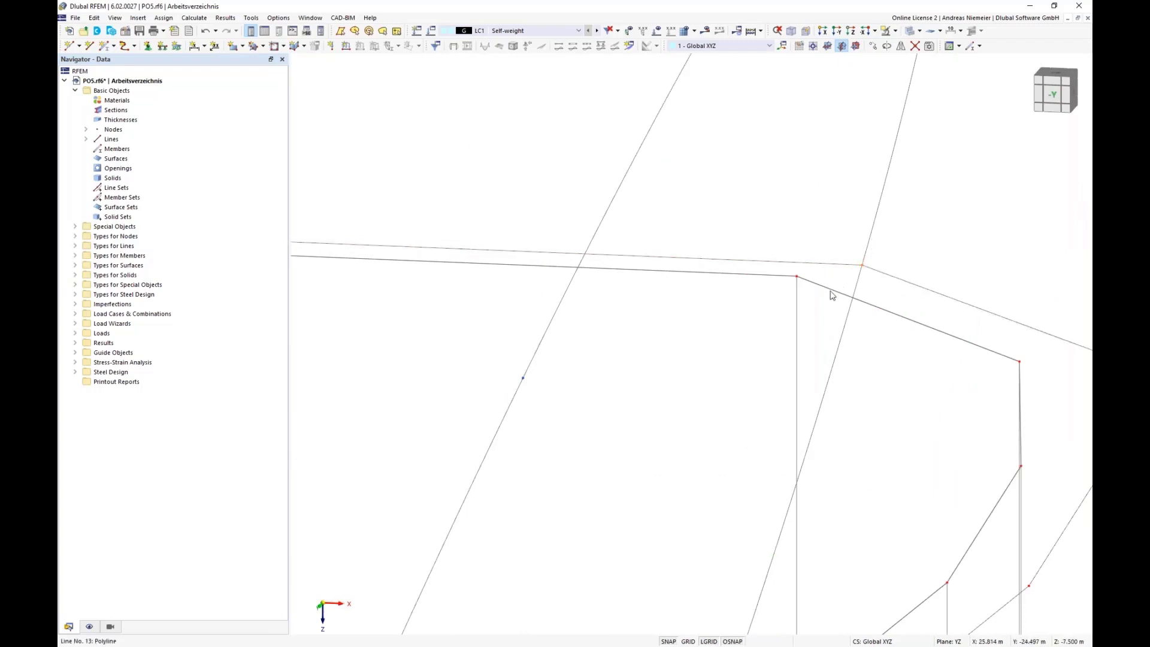
{"action": "scroll", "coordinate": [830, 295], "scroll_direction": "down", "scroll_amount": 3}
{"action": "scroll", "coordinate": [830, 294], "scroll_direction": "down", "scroll_amount": 3}
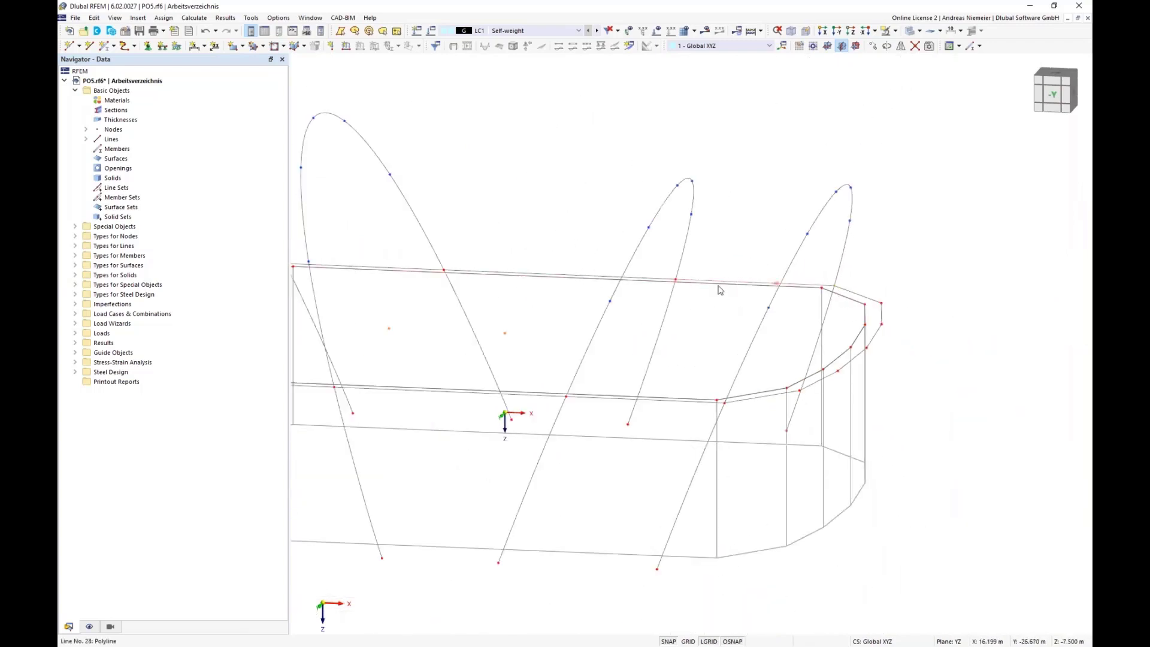
{"action": "scroll", "coordinate": [502, 402], "scroll_direction": "down", "scroll_amount": 2}
{"action": "middle_click_drag", "start_coordinate": [463, 423], "coordinate": [492, 424], "text": "ctrl"}
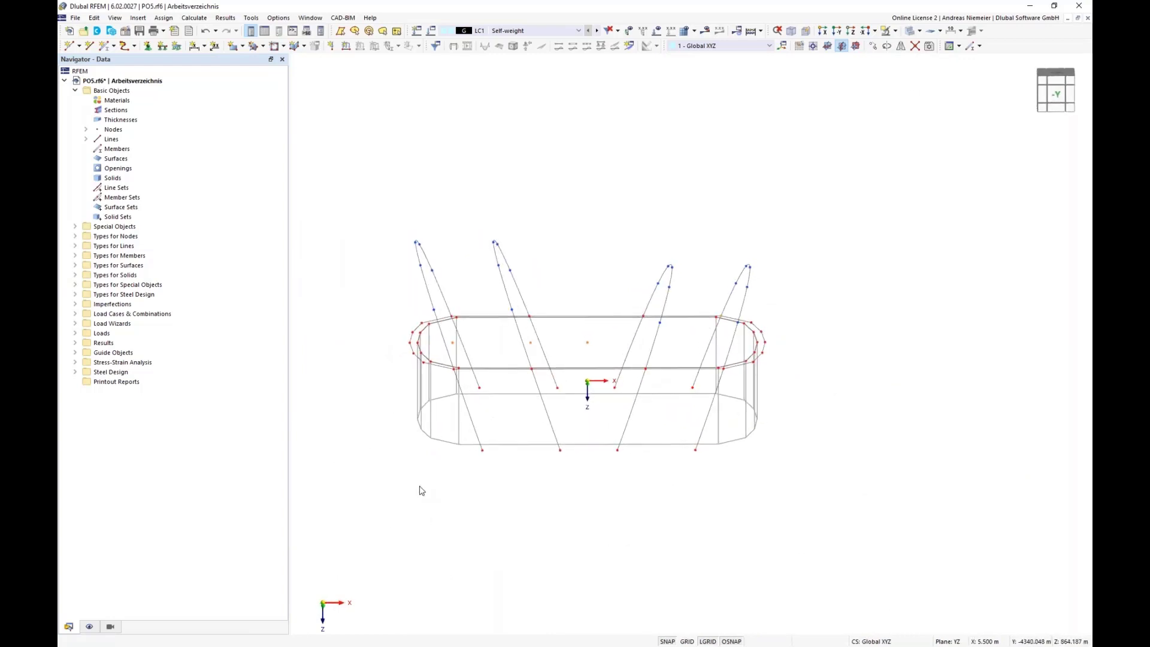
{"action": "left_click", "coordinate": [141, 36]}
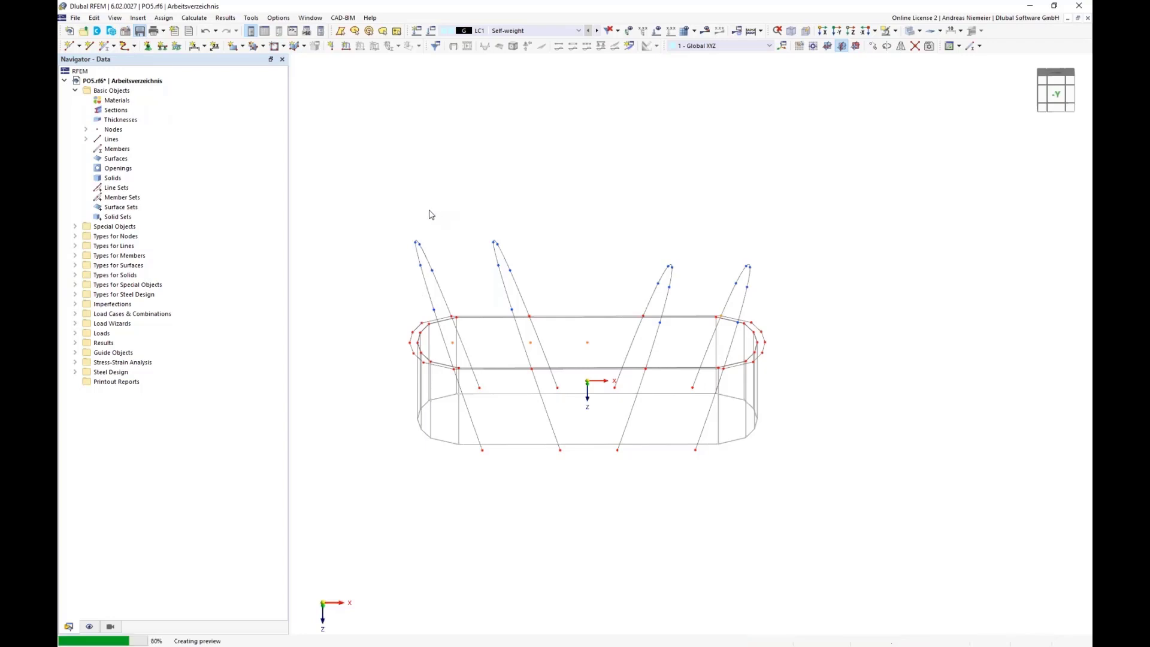
- Start a new quadrangle surface with the stiffness type Membrane
{"action": "left_click", "coordinate": [262, 46]}
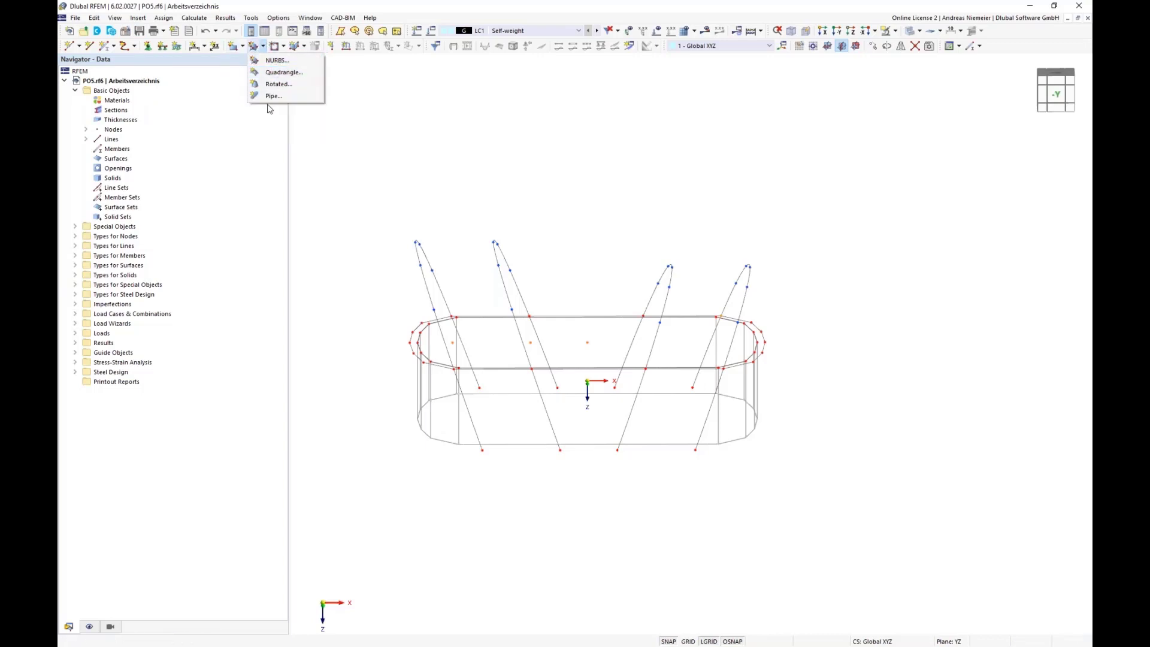
{"action": "left_click", "coordinate": [278, 73]}
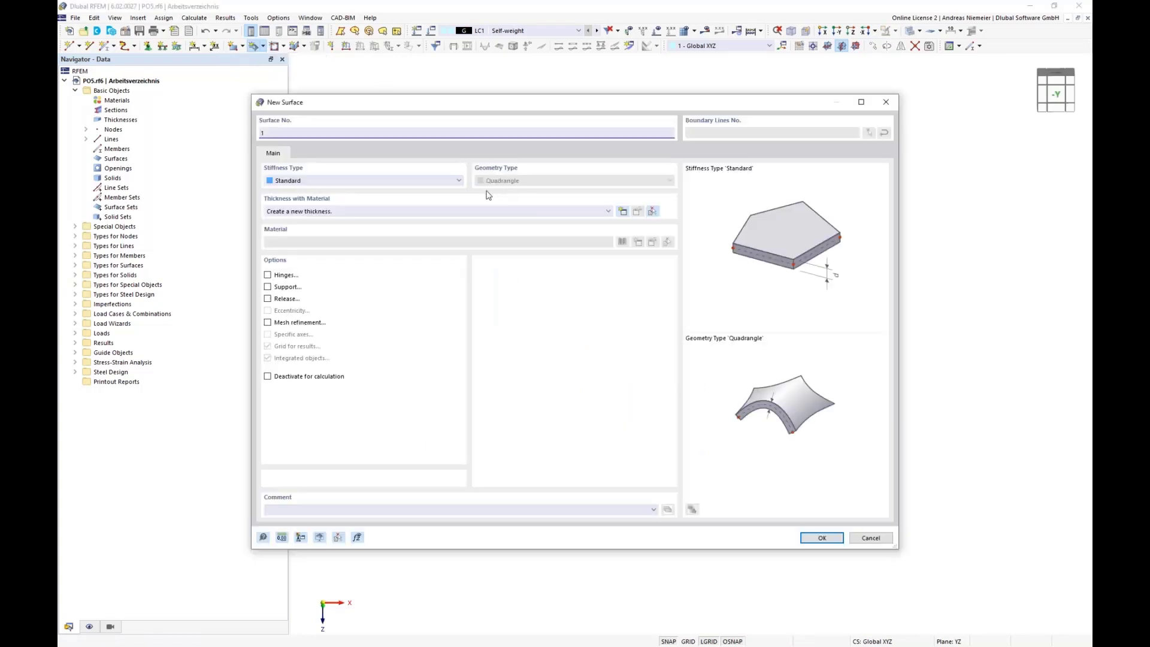
{"action": "left_click", "coordinate": [339, 182]}
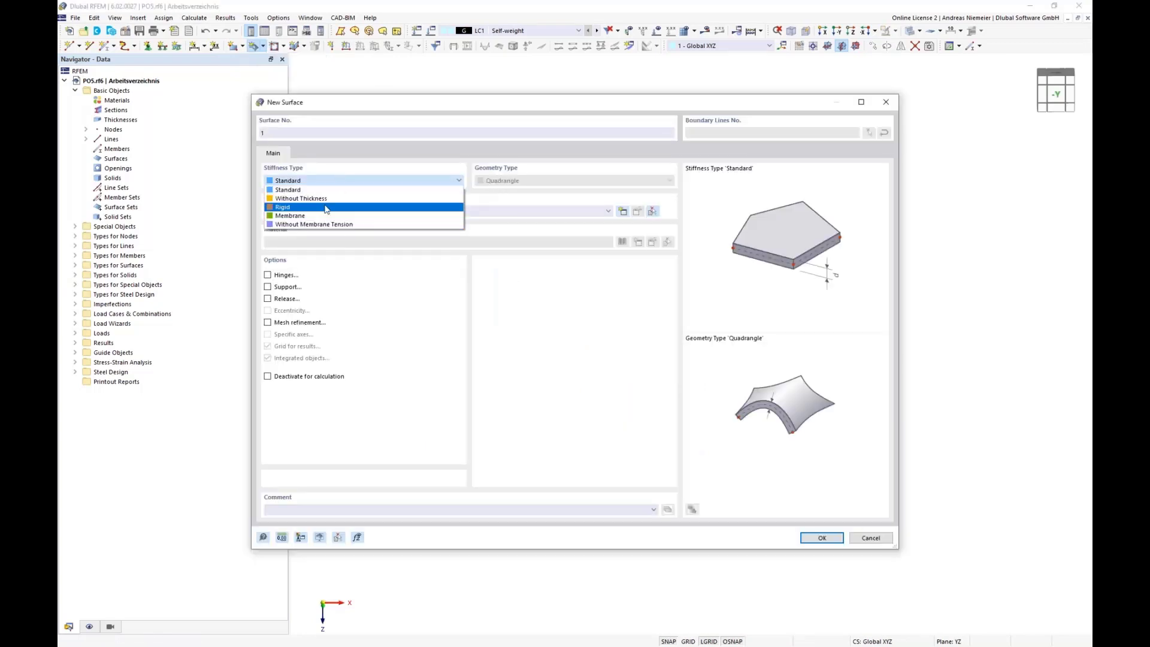
{"action": "left_click", "coordinate": [295, 216]}
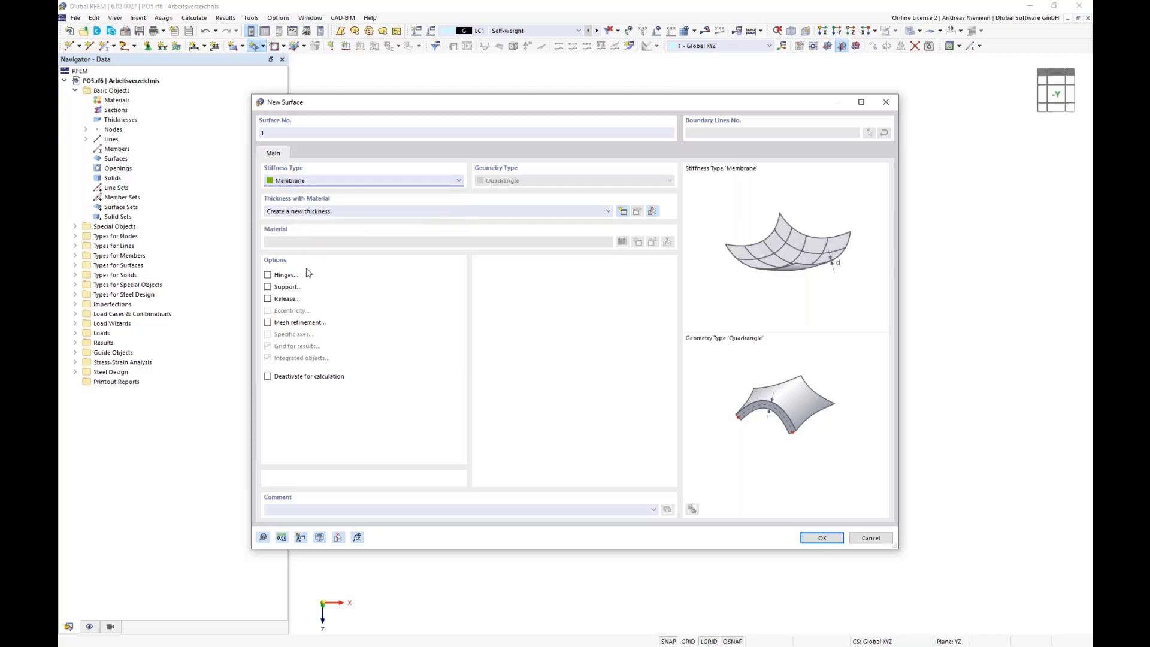
- Create a uniform thickness with the fabric material PES-PVC Typ IV from the library and accept the membrane surface settings
{"action": "left_click", "coordinate": [623, 213]}
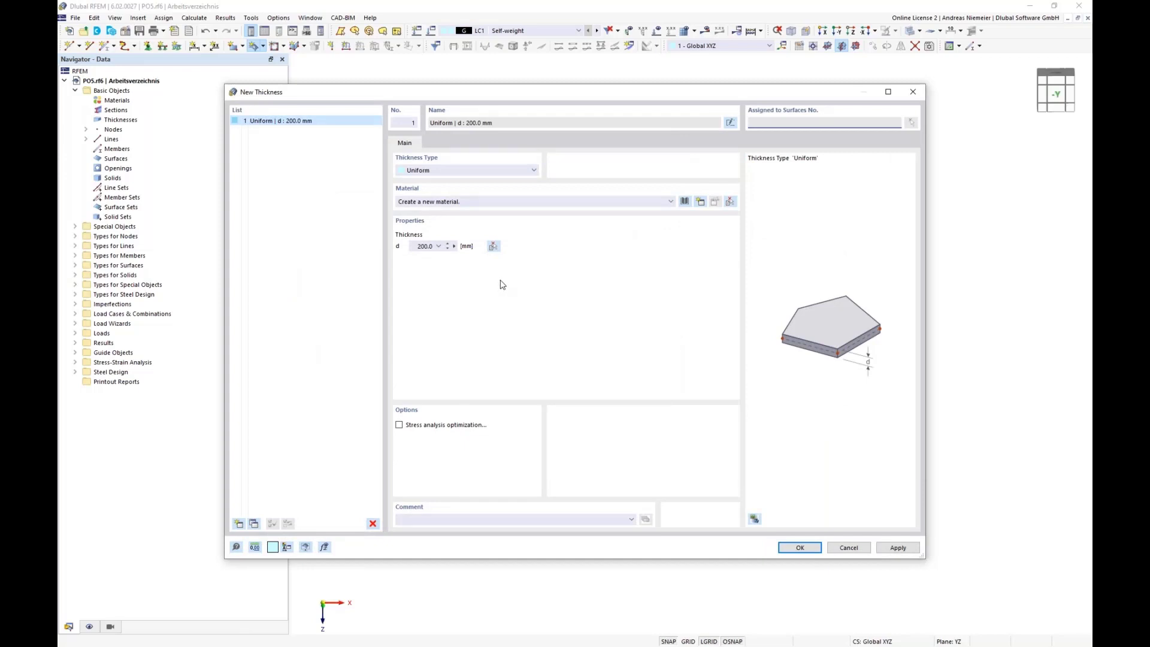
{"action": "left_click", "coordinate": [685, 202]}
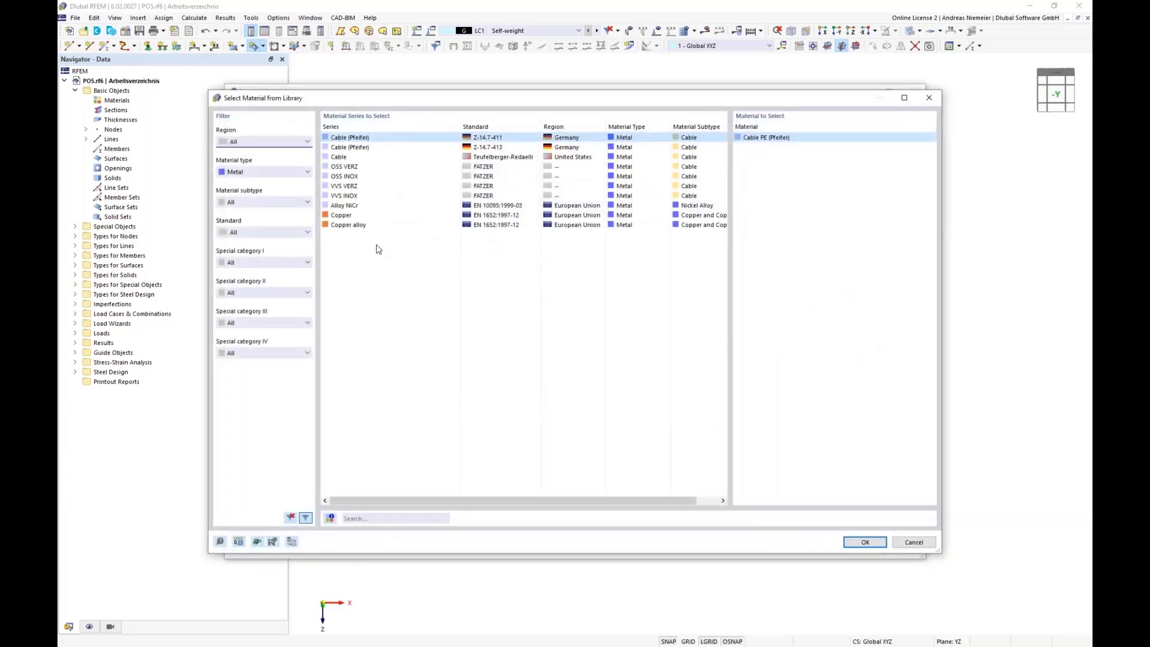
{"action": "left_click", "coordinate": [242, 173]}
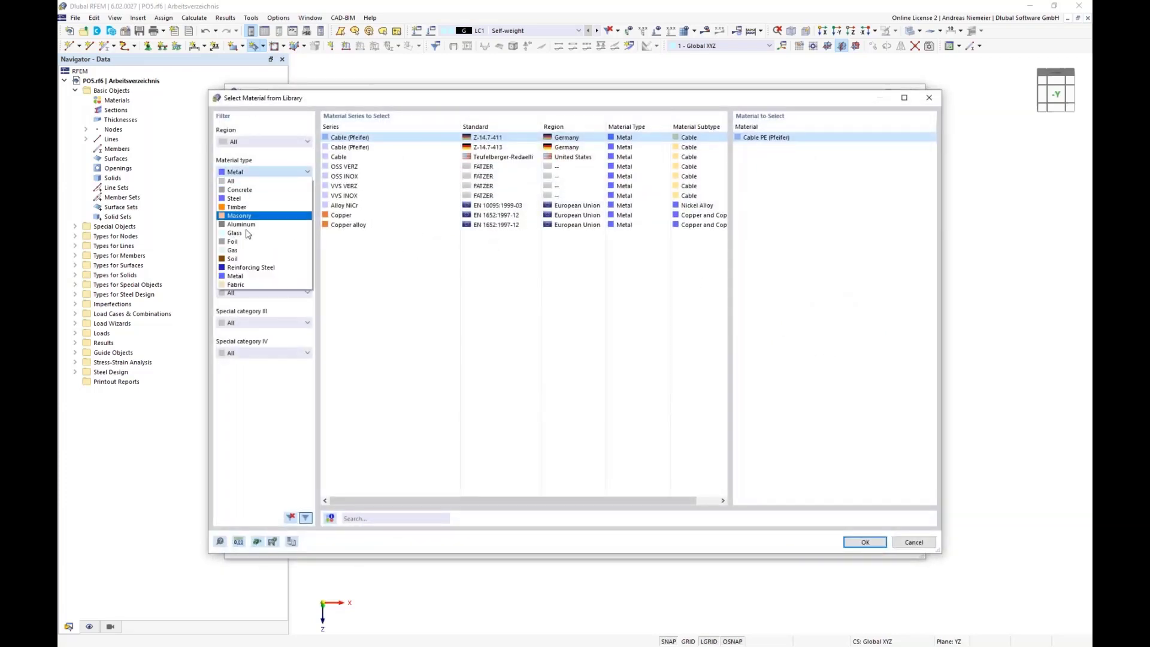
{"action": "left_click", "coordinate": [233, 285]}
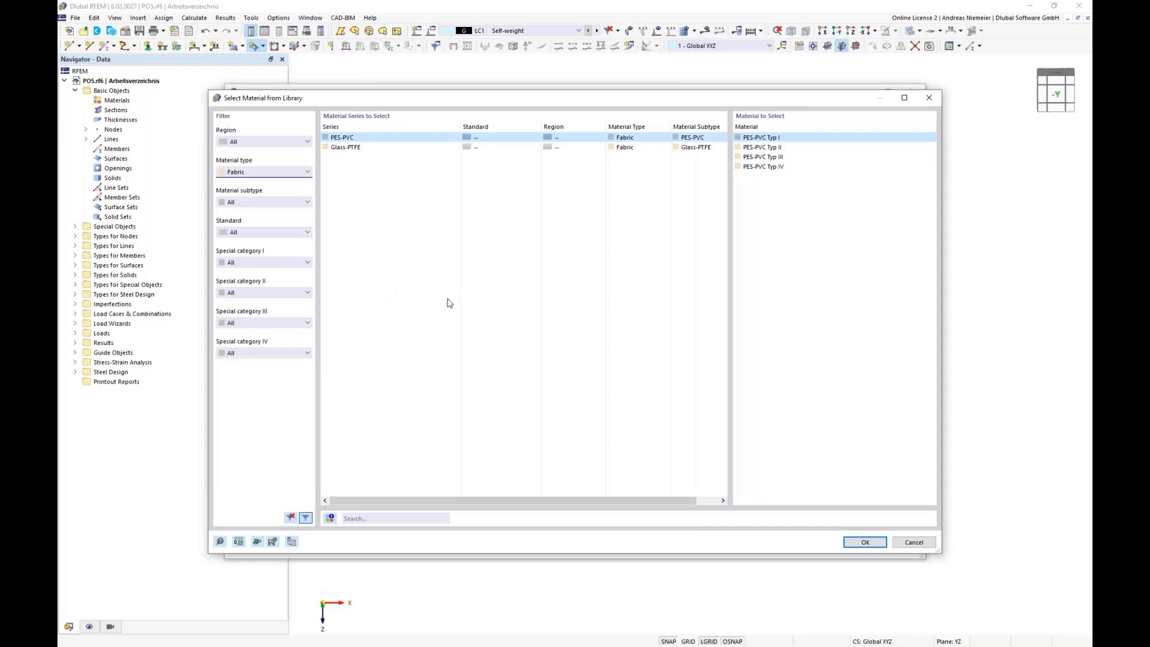
{"action": "left_click", "coordinate": [768, 166]}
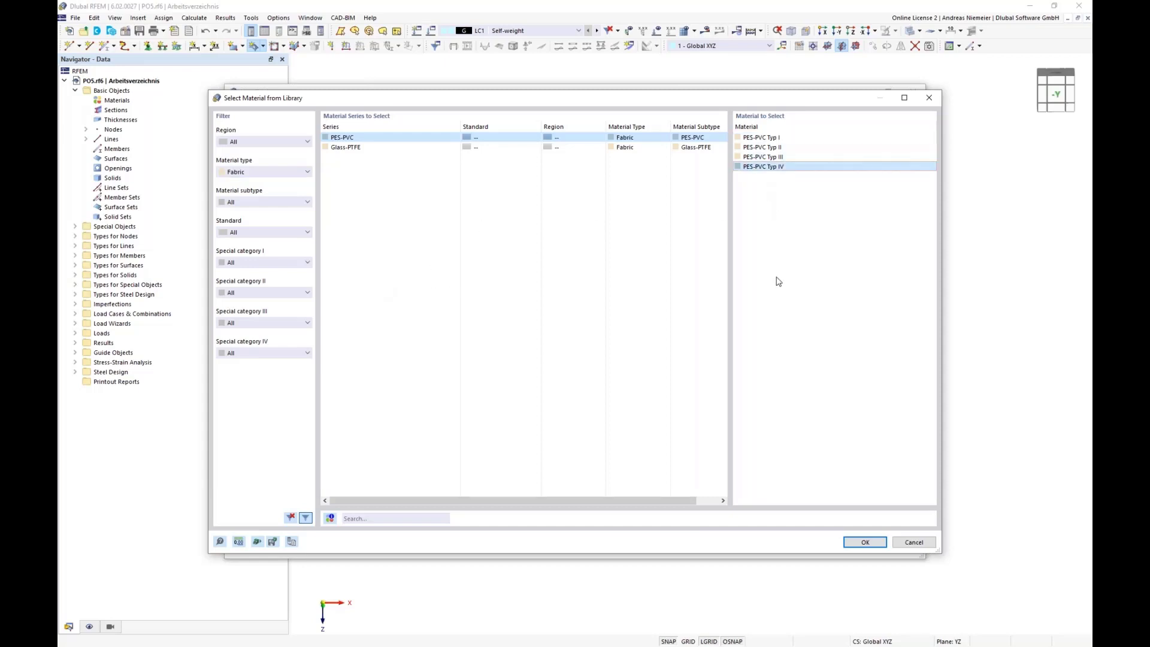
{"action": "left_click", "coordinate": [853, 542]}
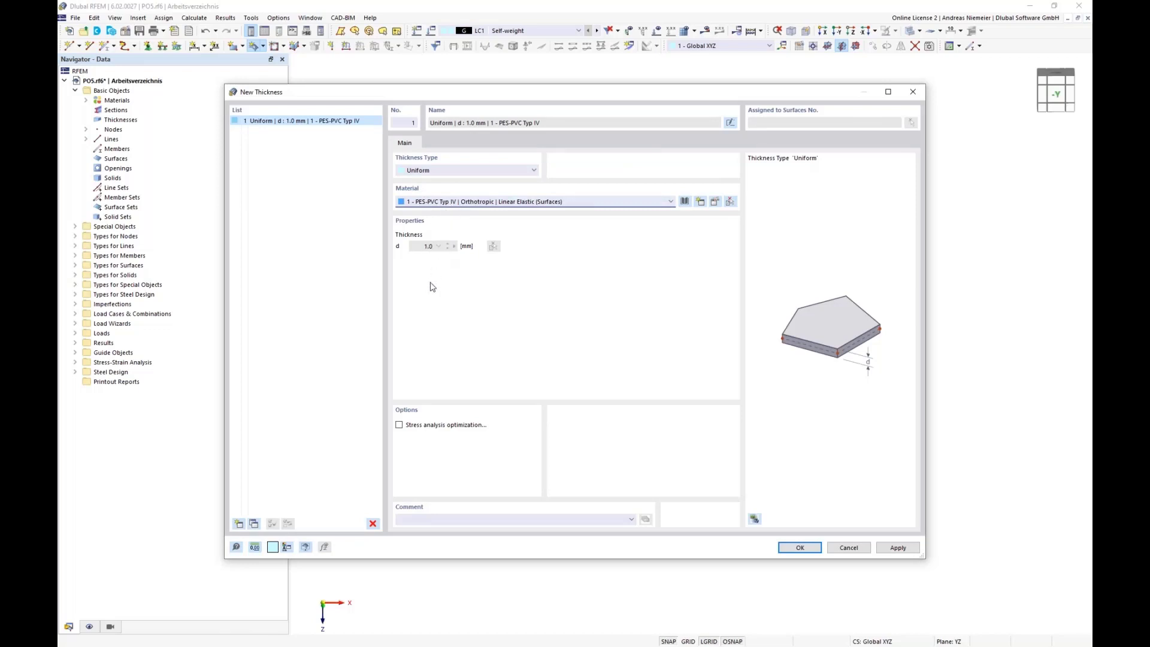
{"action": "left_click", "coordinate": [792, 548]}
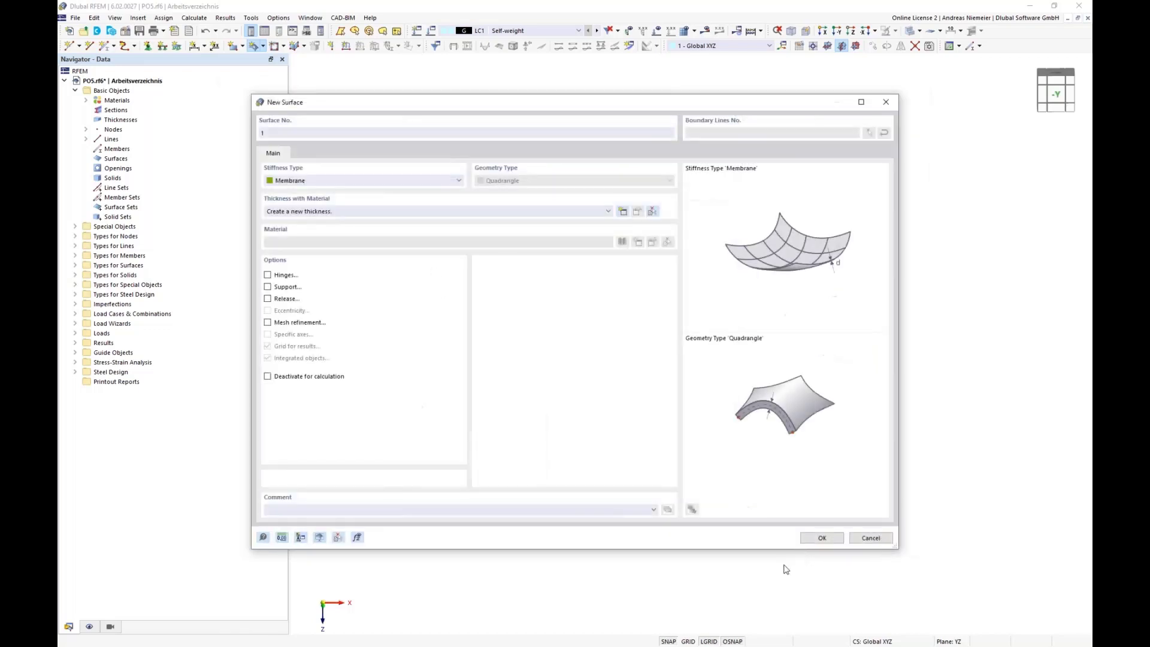
{"action": "left_click", "coordinate": [812, 535]}
- Create quadrangle membrane surfaces between the rounded roof edge and the outer taller arch, and between the two taller arches
{"action": "scroll", "coordinate": [383, 362], "scroll_direction": "up", "scroll_amount": 3}
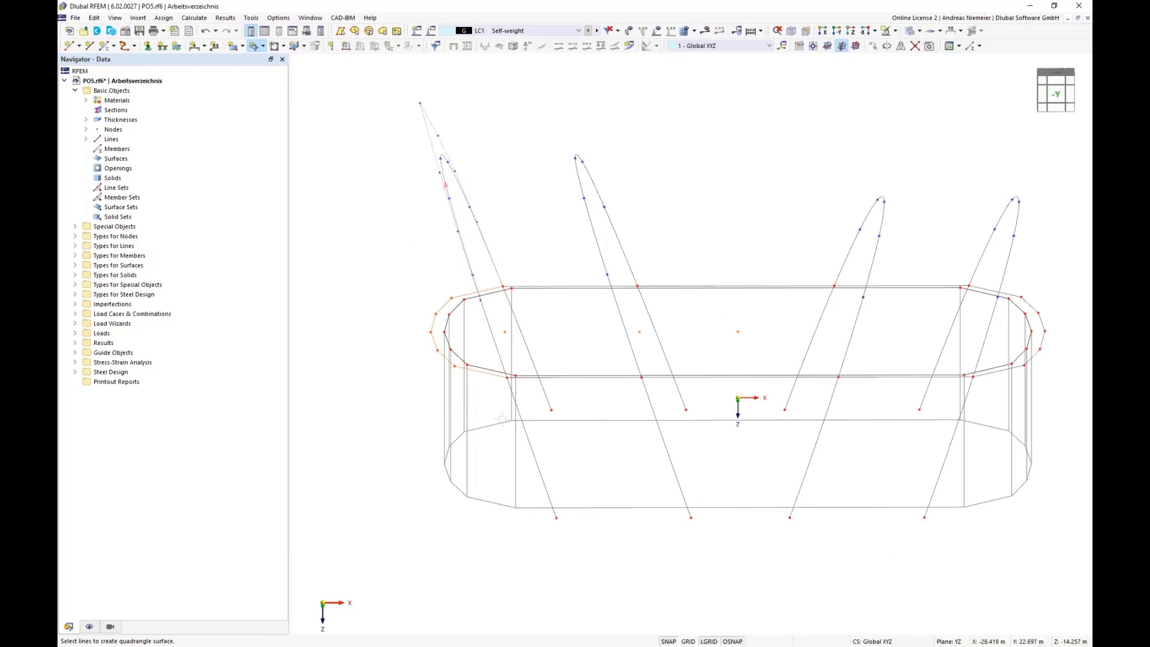
{"action": "left_click", "coordinate": [536, 395]}
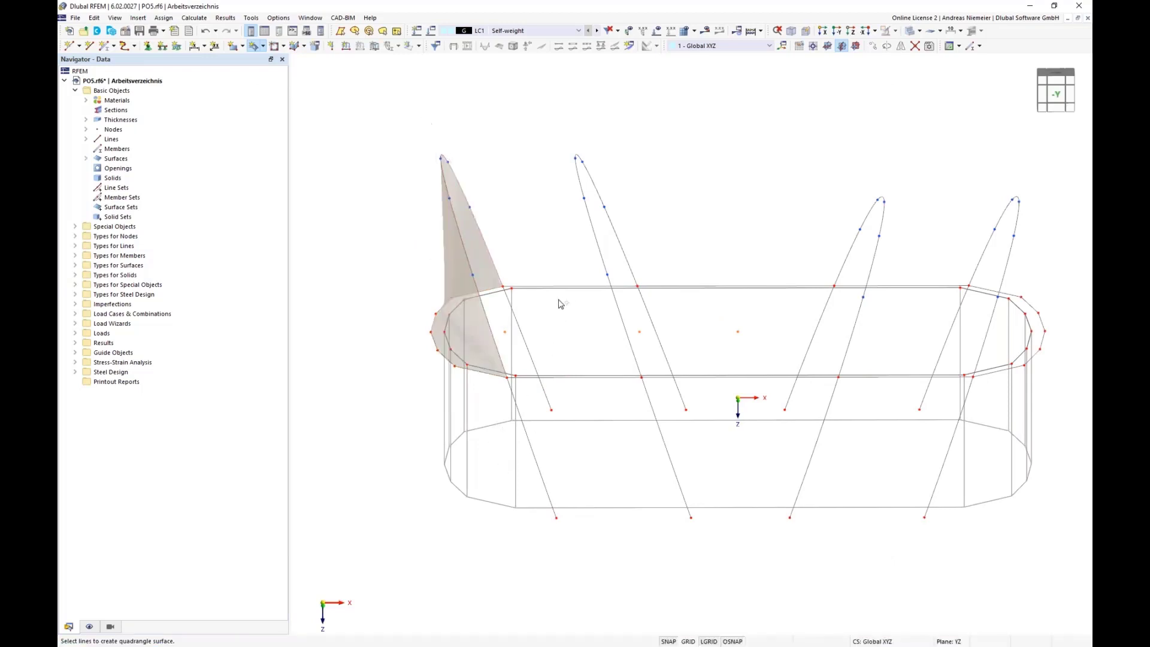
{"action": "left_click", "coordinate": [527, 378]}
{"action": "left_click", "coordinate": [495, 342]}
{"action": "left_click", "coordinate": [524, 286]}
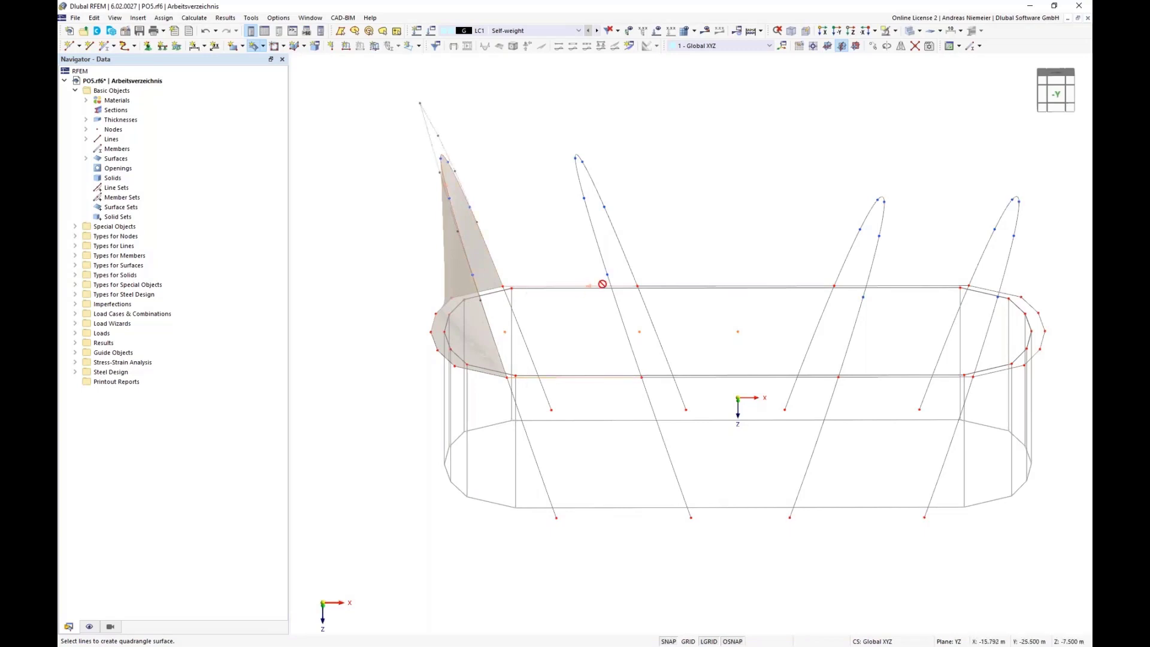
{"action": "left_click", "coordinate": [601, 254]}
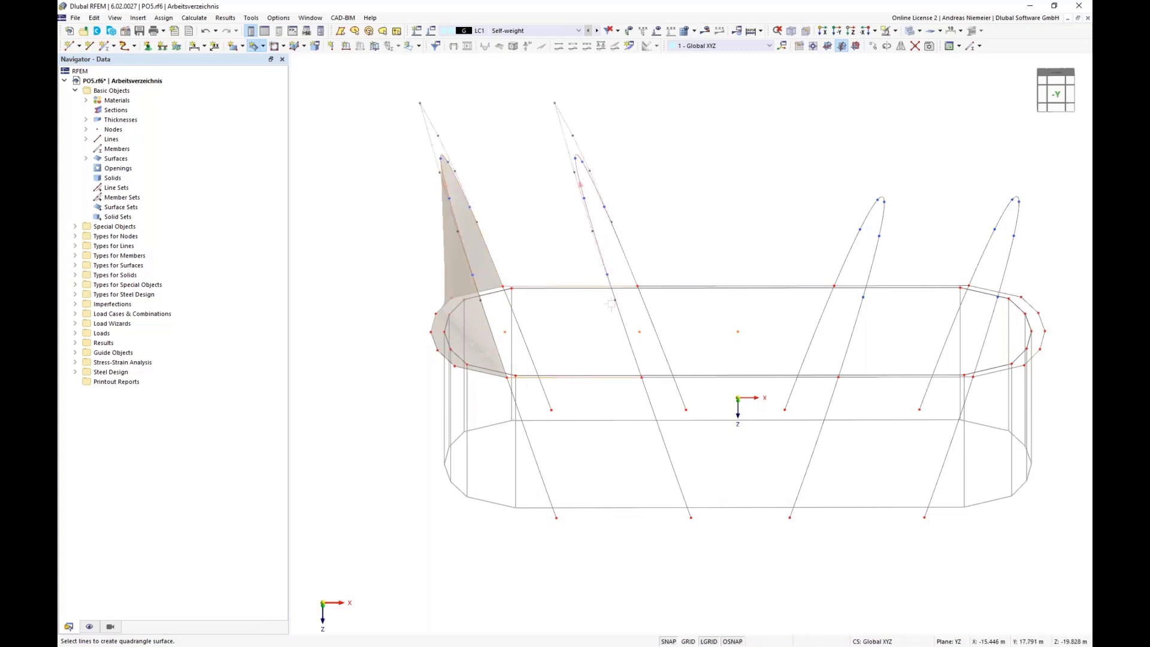
- Create a quadrangle membrane surface between the inner taller arch and the inner lower arch, bounded by both straight roof-edge lines
{"action": "left_click", "coordinate": [666, 378]}
{"action": "left_click", "coordinate": [629, 340]}
{"action": "left_click", "coordinate": [668, 289]}
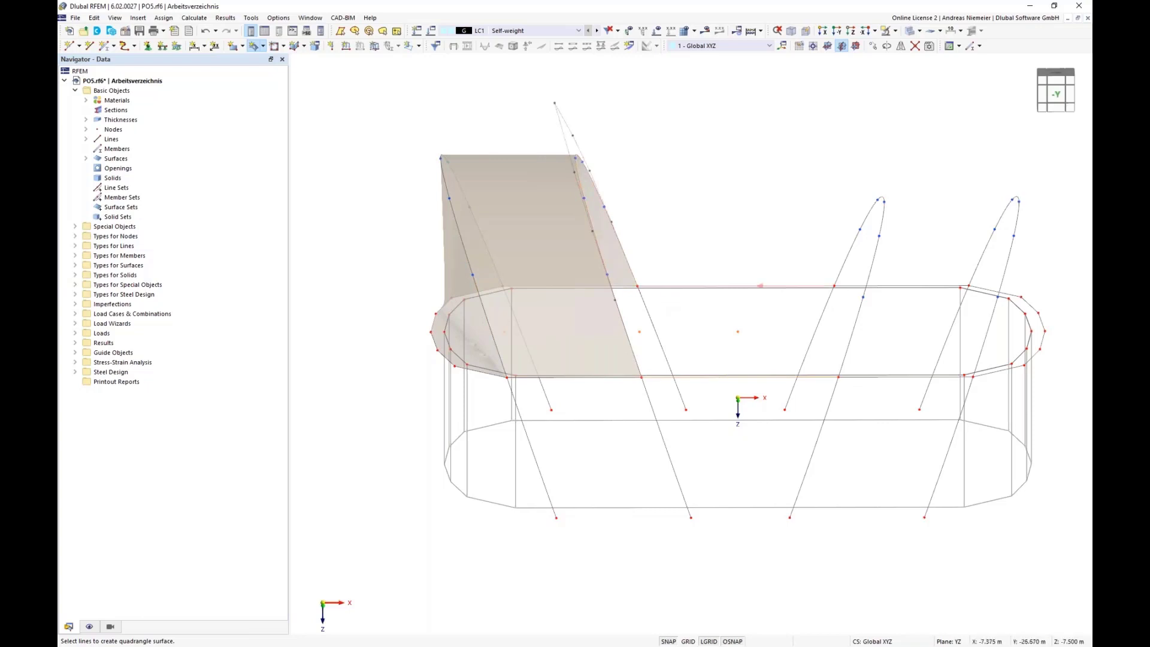
{"action": "left_click", "coordinate": [845, 257]}
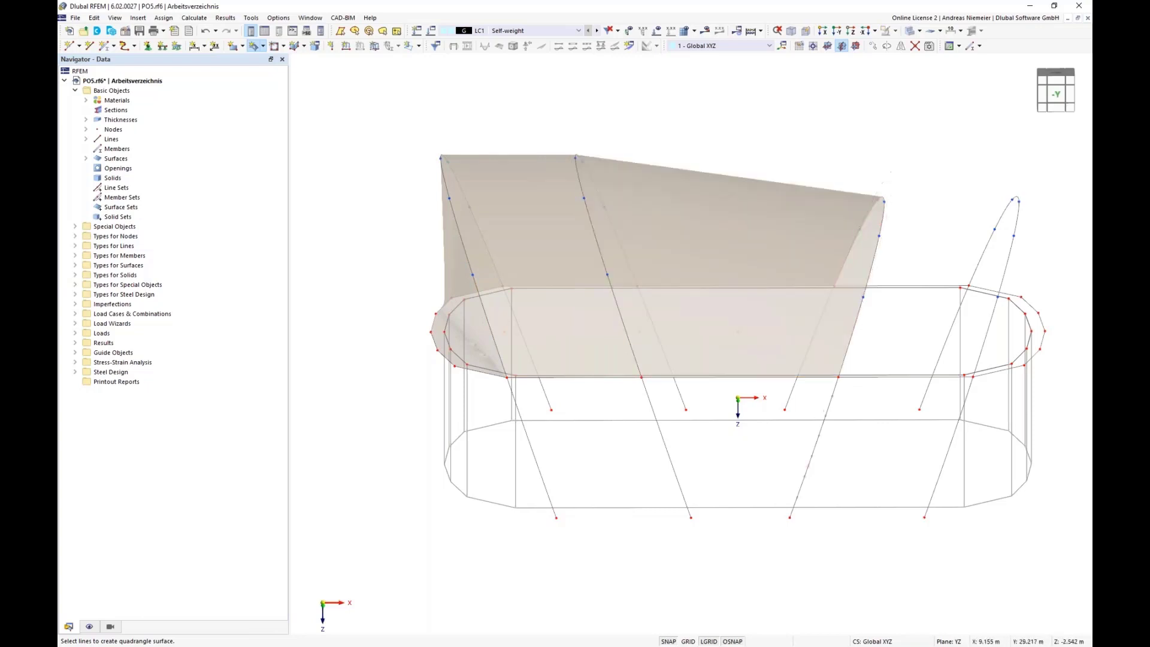
- Create a quadrangle membrane surface between the two lower arches, bounded by both straight roof-edge lines
{"action": "left_click", "coordinate": [862, 377]}
{"action": "left_click", "coordinate": [862, 301]}
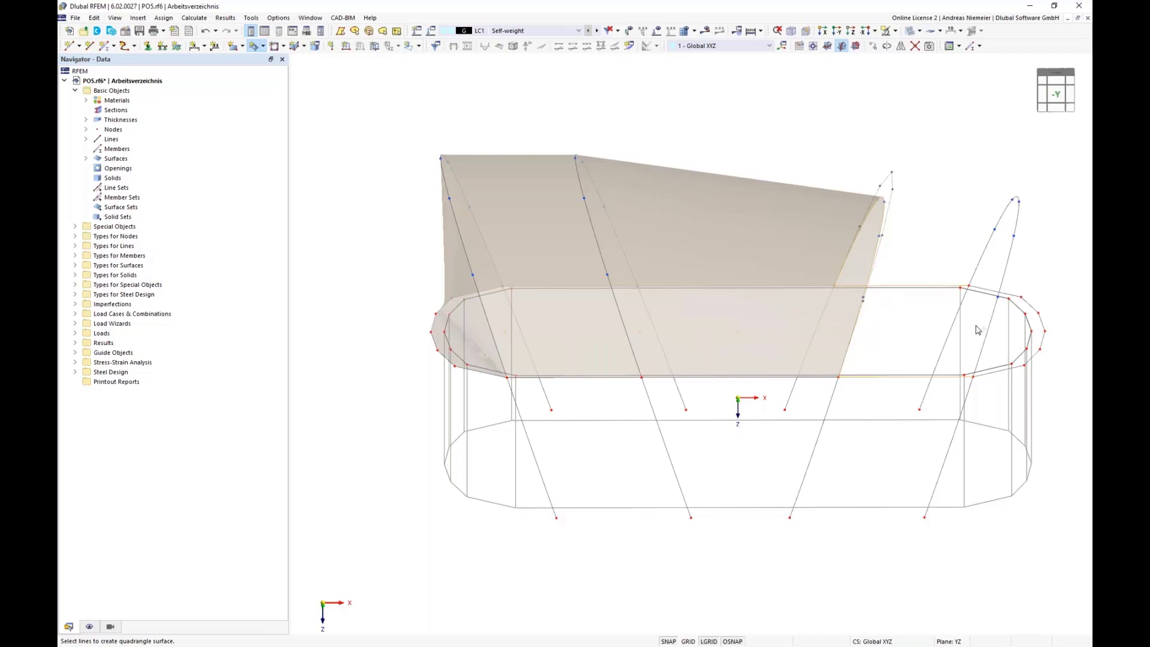
{"action": "left_click", "coordinate": [989, 248]}
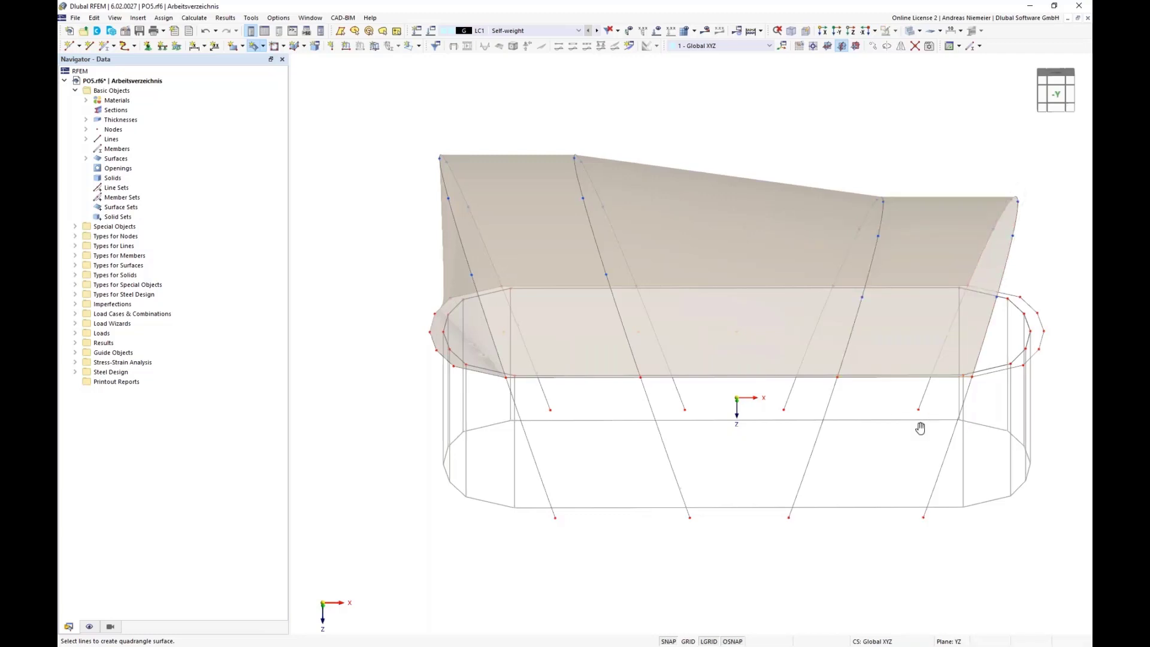
- Create a quadrangle membrane surface between the outer lower arch and the rounded roof edge, and finish the surface command
{"action": "middle_click_drag", "start_coordinate": [916, 429], "coordinate": [744, 429]}
{"action": "scroll", "coordinate": [809, 338], "scroll_direction": "up", "scroll_amount": 2}
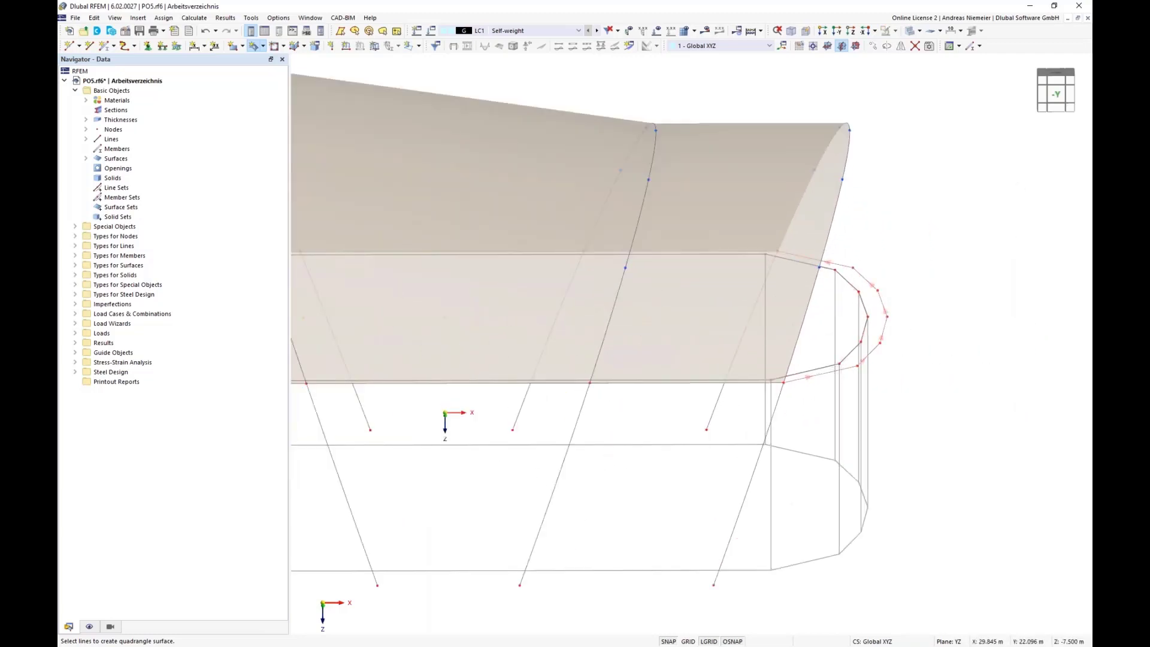
{"action": "left_click", "coordinate": [818, 271]}
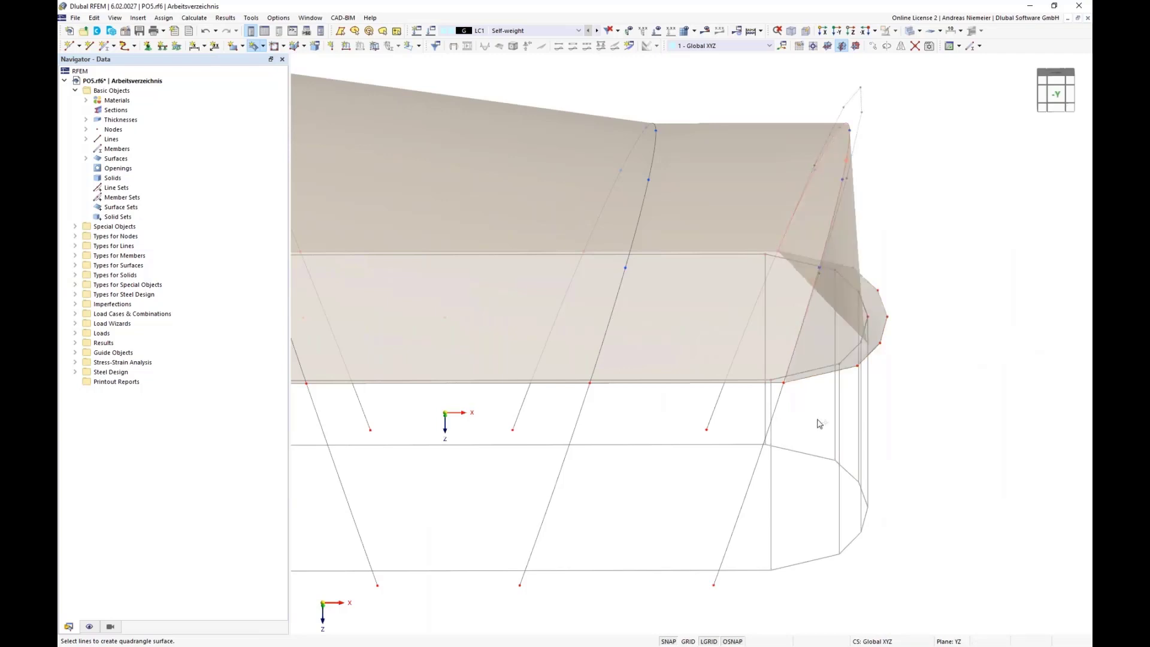
{"action": "scroll", "coordinate": [824, 368], "scroll_direction": "down", "scroll_amount": 3}
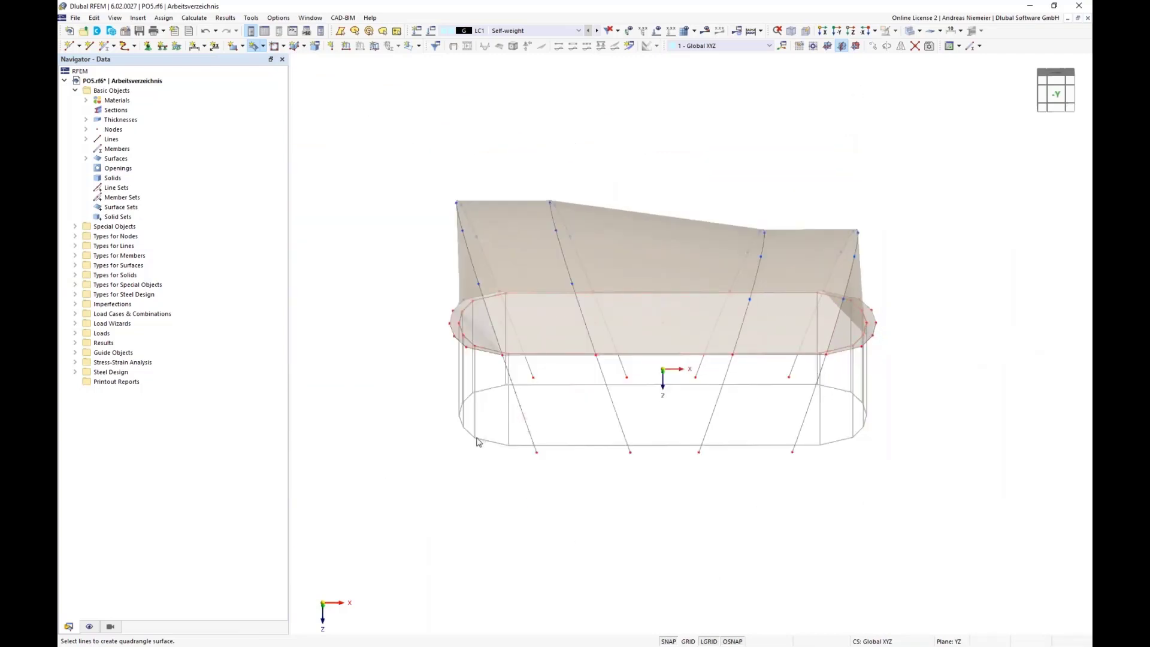
{"action": "middle_click_drag", "start_coordinate": [532, 493], "coordinate": [480, 460], "text": "ctrl"}
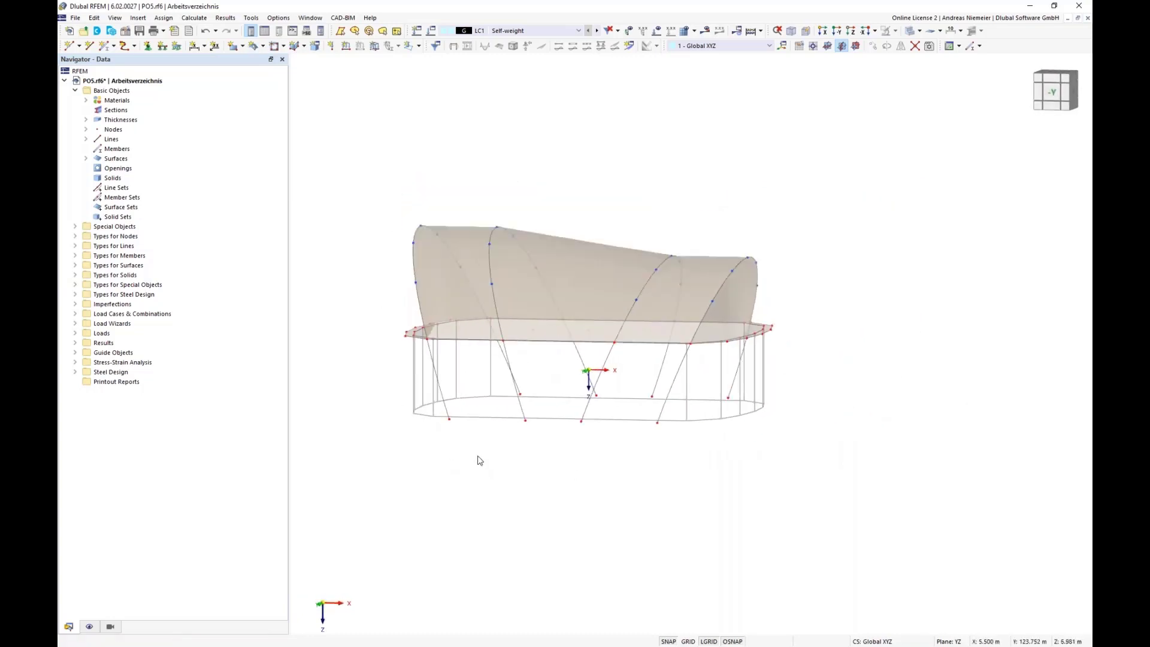
{"action": "right_click", "coordinate": [601, 455]}
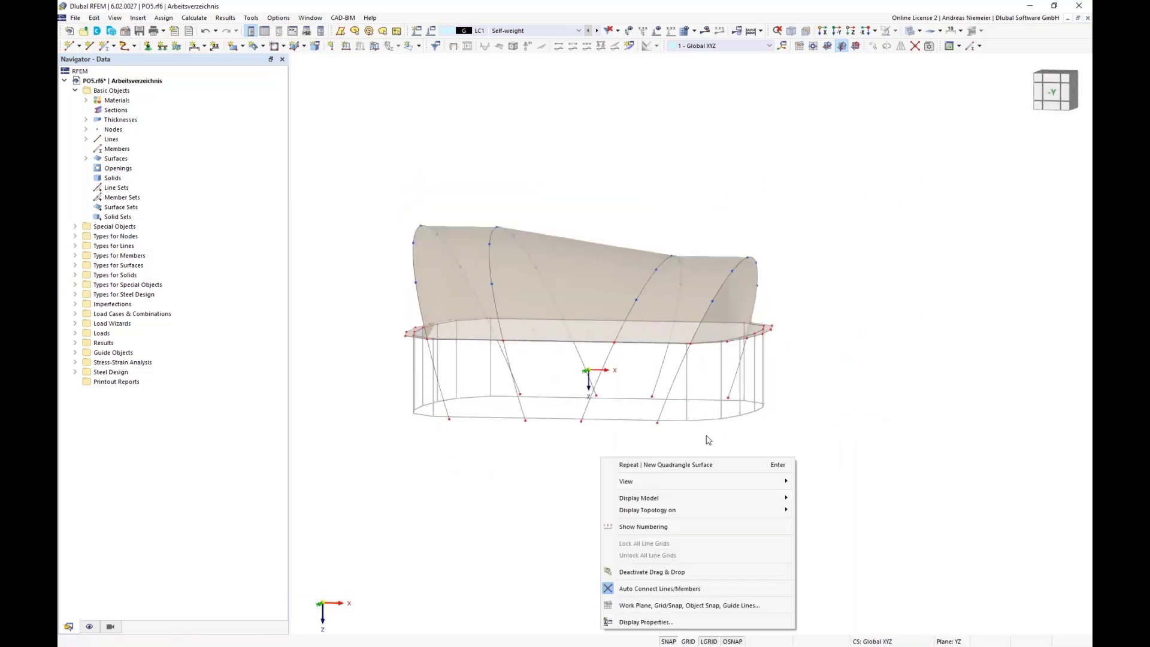
{"action": "left_click", "coordinate": [769, 253]}
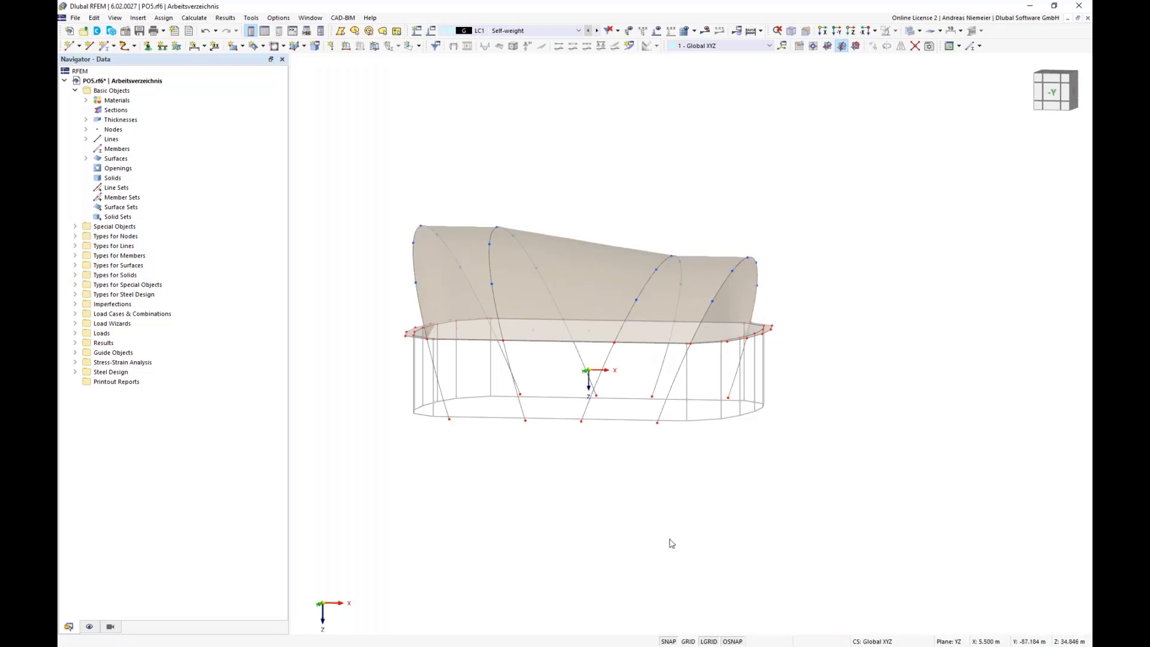
- Set the target length of finite elements to 2 m in the mesh settings and generate the mesh
{"action": "middle_click_drag", "start_coordinate": [603, 522], "coordinate": [623, 516], "text": "ctrl"}
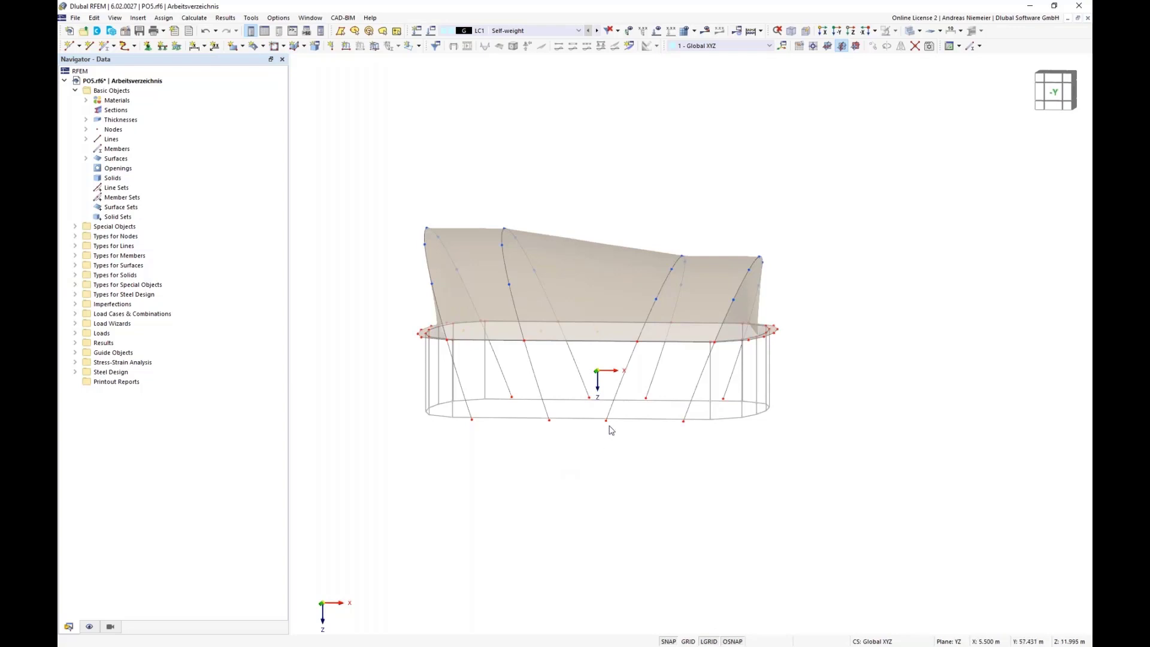
{"action": "scroll", "coordinate": [539, 294], "scroll_direction": "up", "scroll_amount": 3}
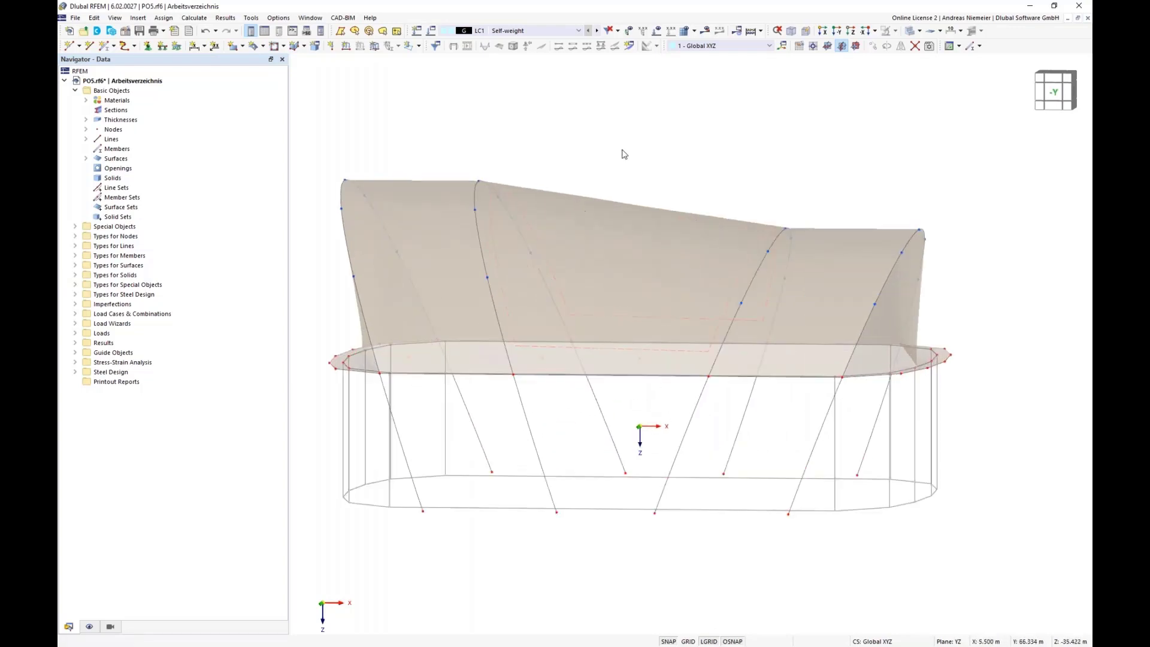
{"action": "left_click", "coordinate": [694, 30]}
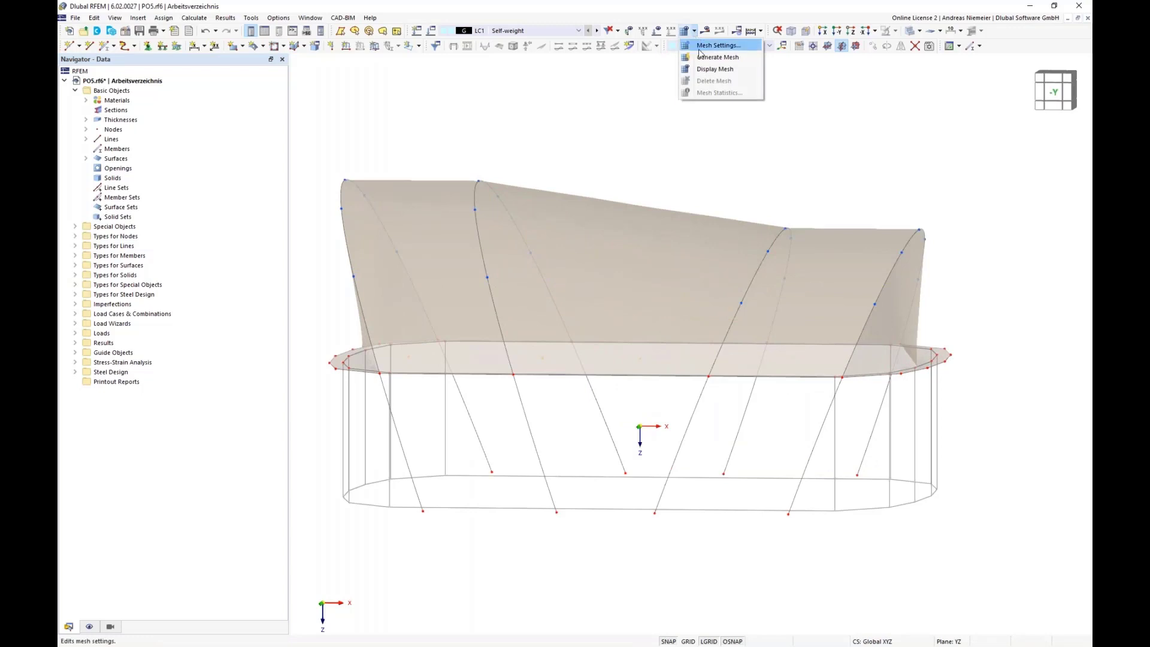
{"action": "left_click", "coordinate": [717, 46]}
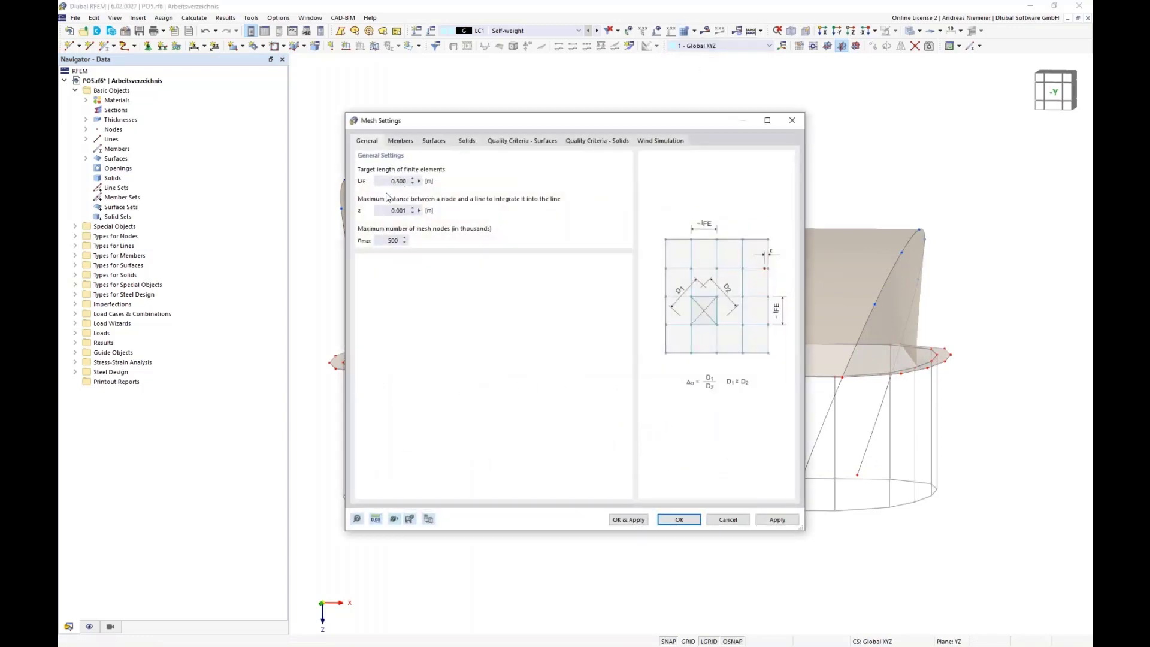
{"action": "double_click", "coordinate": [389, 181]}
{"action": "type", "text": "2"}
{"action": "left_click", "coordinate": [630, 520]}
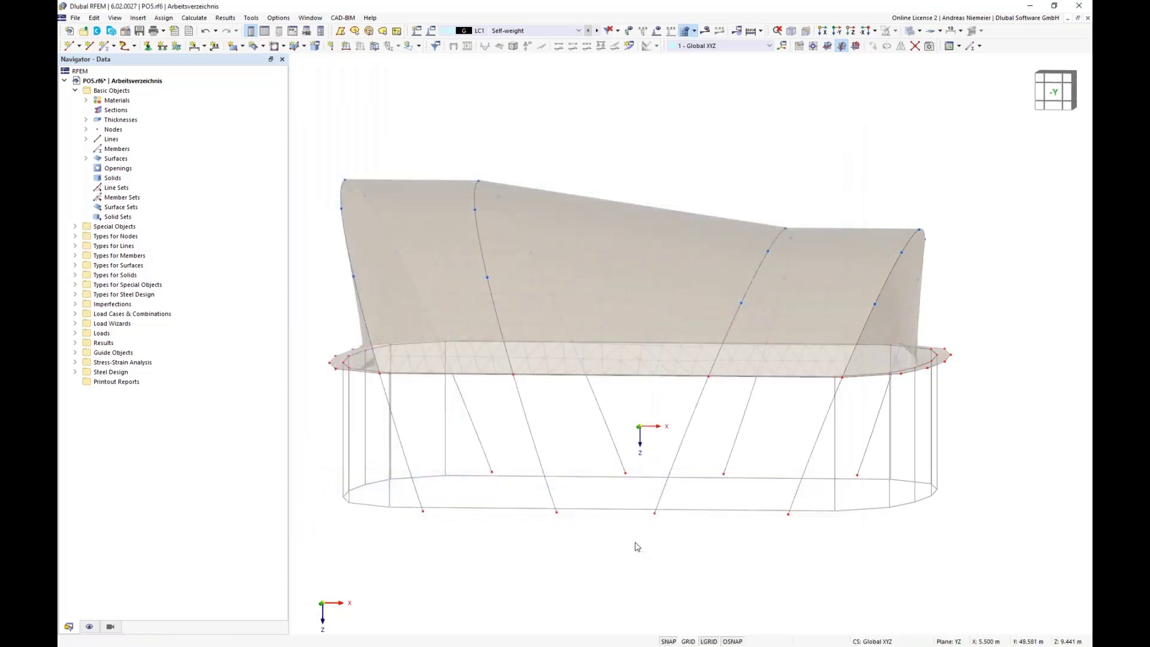
- Display the model as wireframe and examine the mesh of the end membrane surface beside the outer lower arch
{"action": "left_click", "coordinate": [920, 31]}
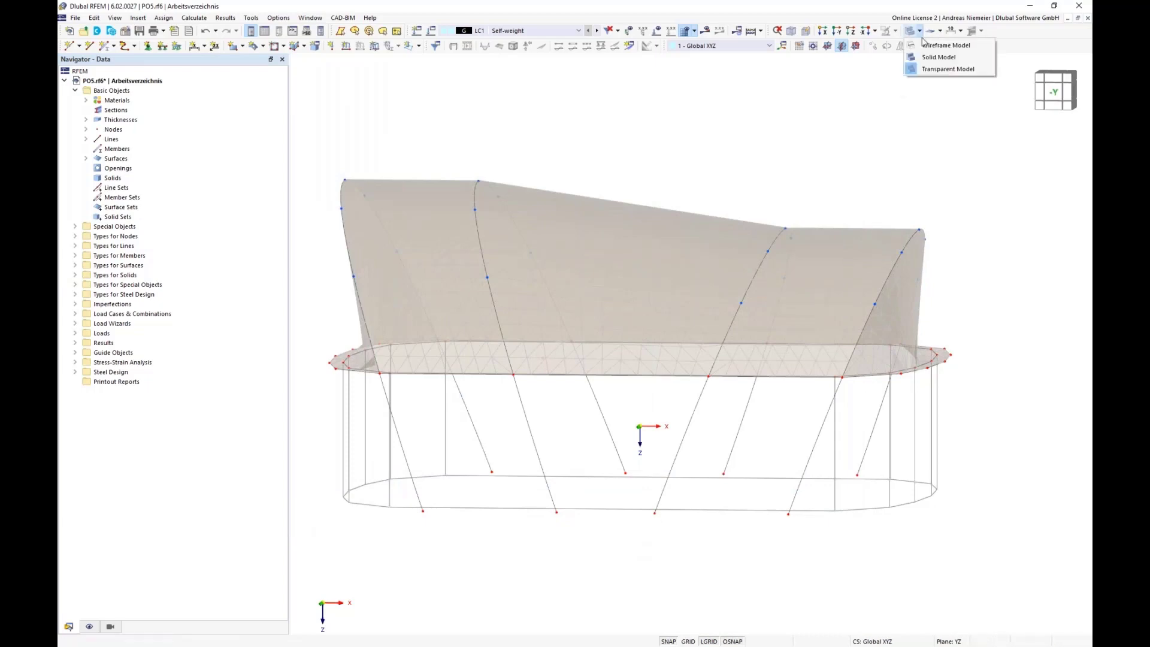
{"action": "left_click", "coordinate": [938, 44]}
{"action": "middle_click_drag", "start_coordinate": [874, 143], "coordinate": [763, 388]}
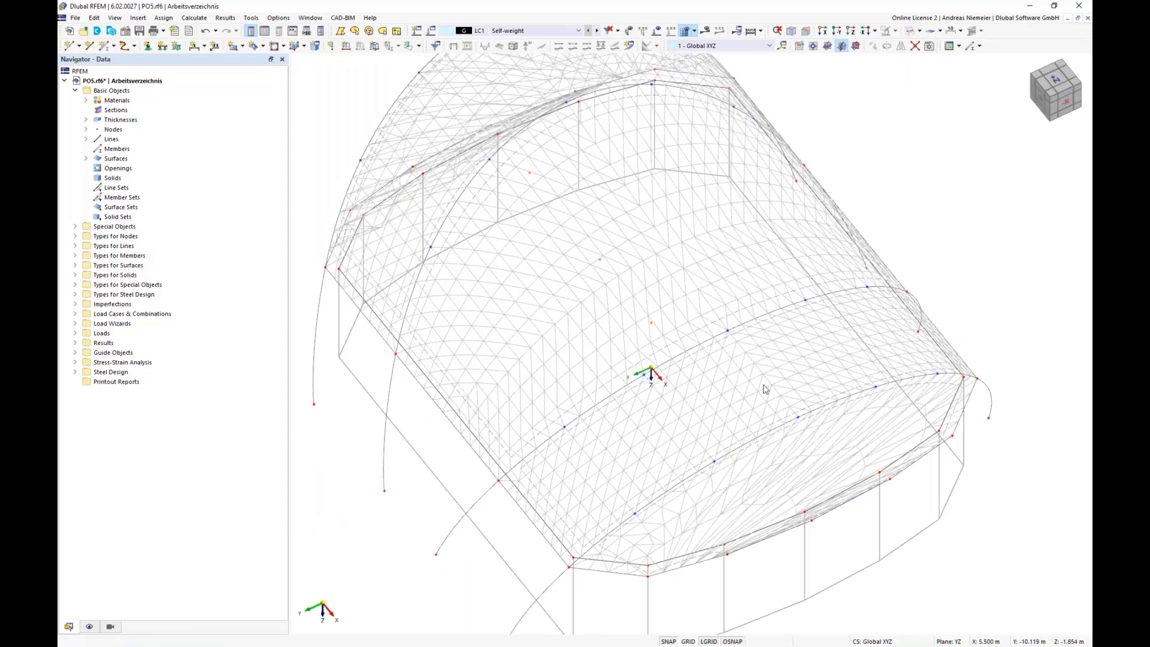
{"action": "middle_click_drag", "start_coordinate": [833, 461], "coordinate": [687, 305], "text": "ctrl"}
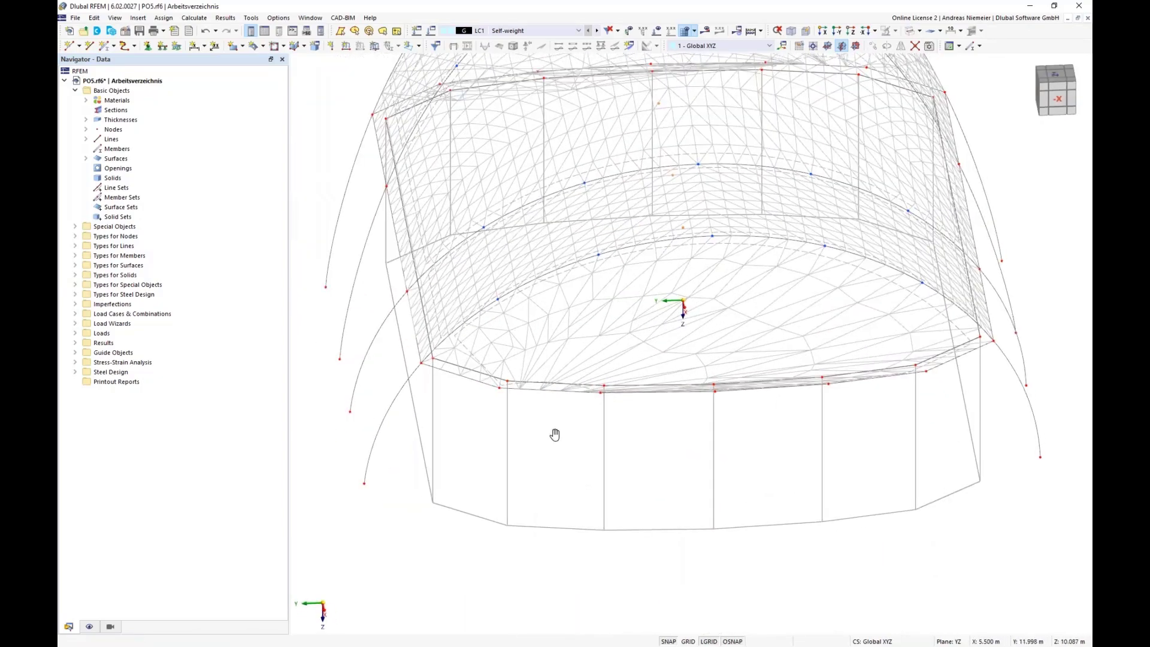
{"action": "scroll", "coordinate": [546, 447], "scroll_direction": "down", "scroll_amount": 2}
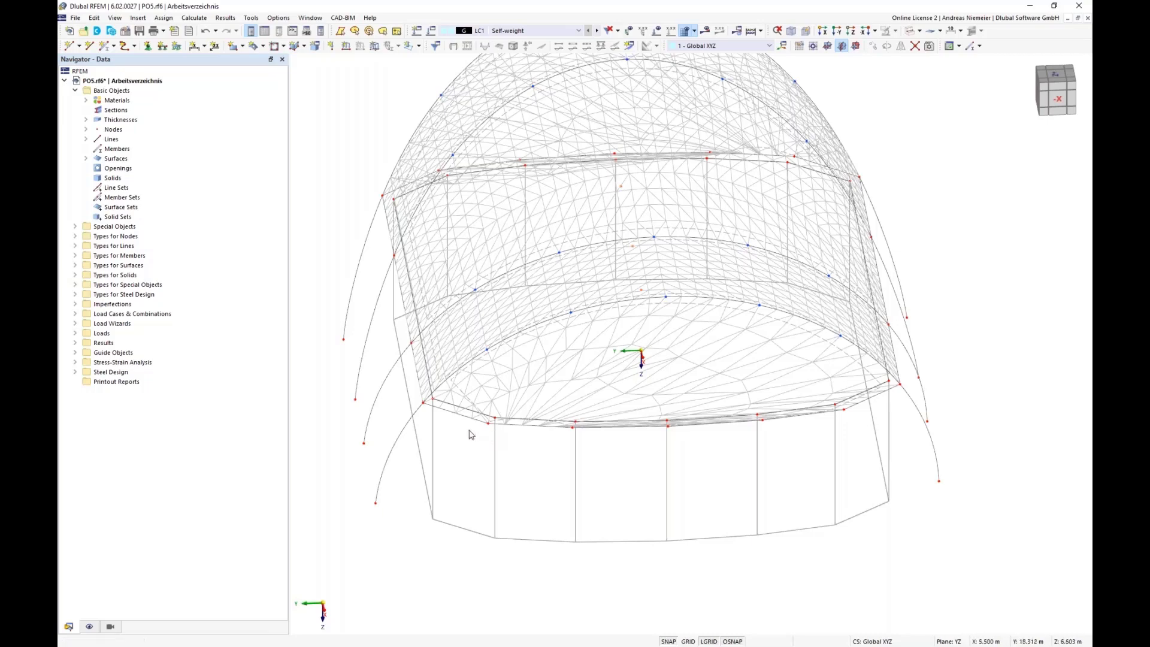
{"action": "scroll", "coordinate": [591, 524], "scroll_direction": "up", "scroll_amount": 5}
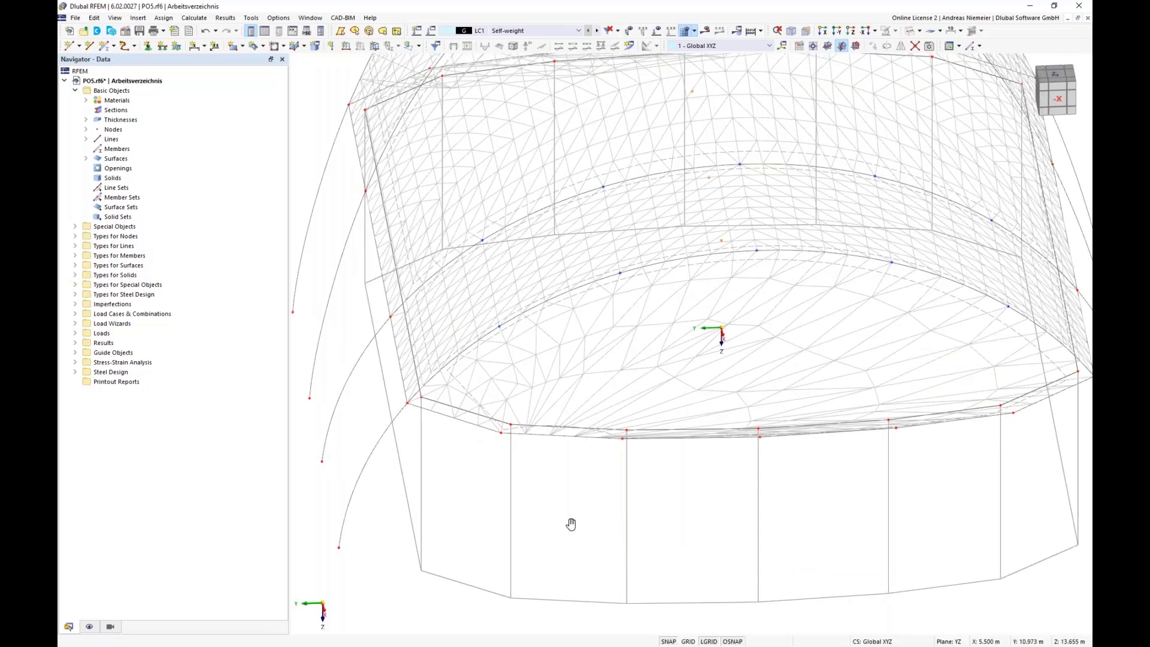
{"action": "scroll", "coordinate": [528, 526], "scroll_direction": "down", "scroll_amount": 2}
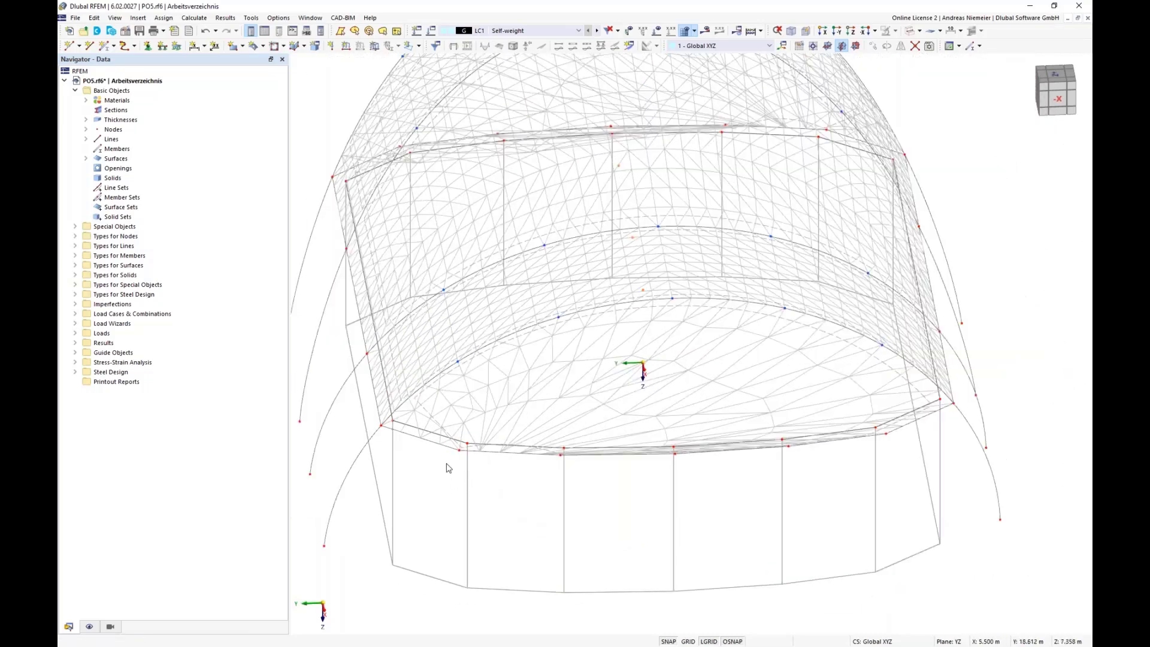
- Redefine the corner nodes of the end membrane surface at the outer lower arch as 64, 26, 28 and 63
{"action": "double_click", "coordinate": [427, 427]}
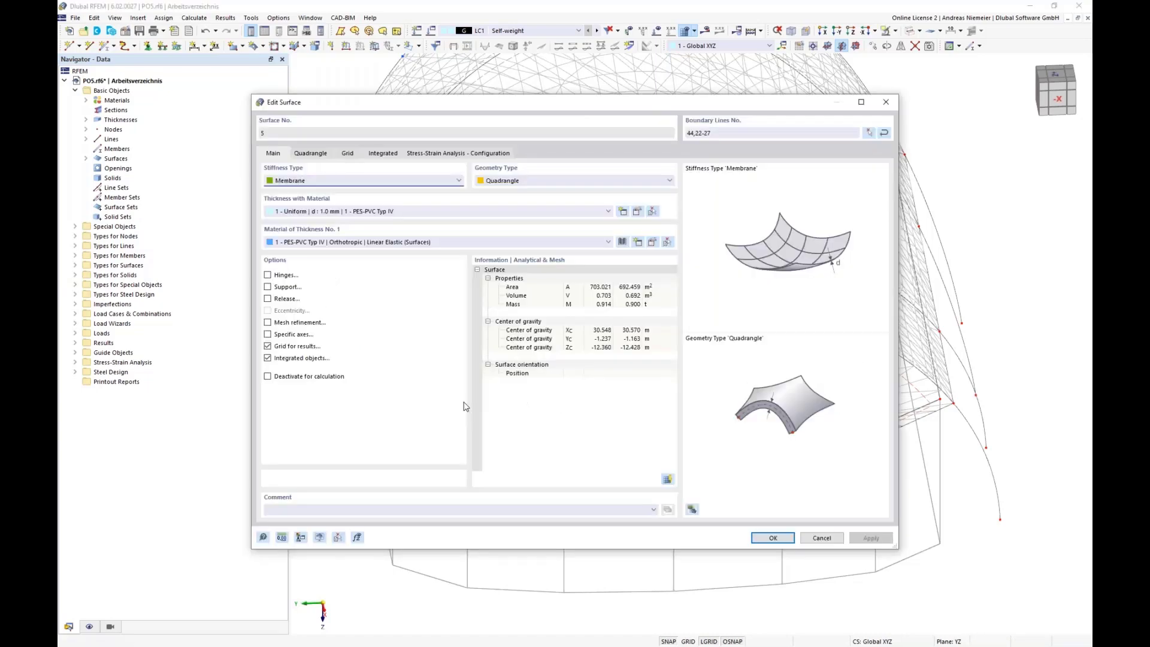
{"action": "left_click", "coordinate": [310, 154]}
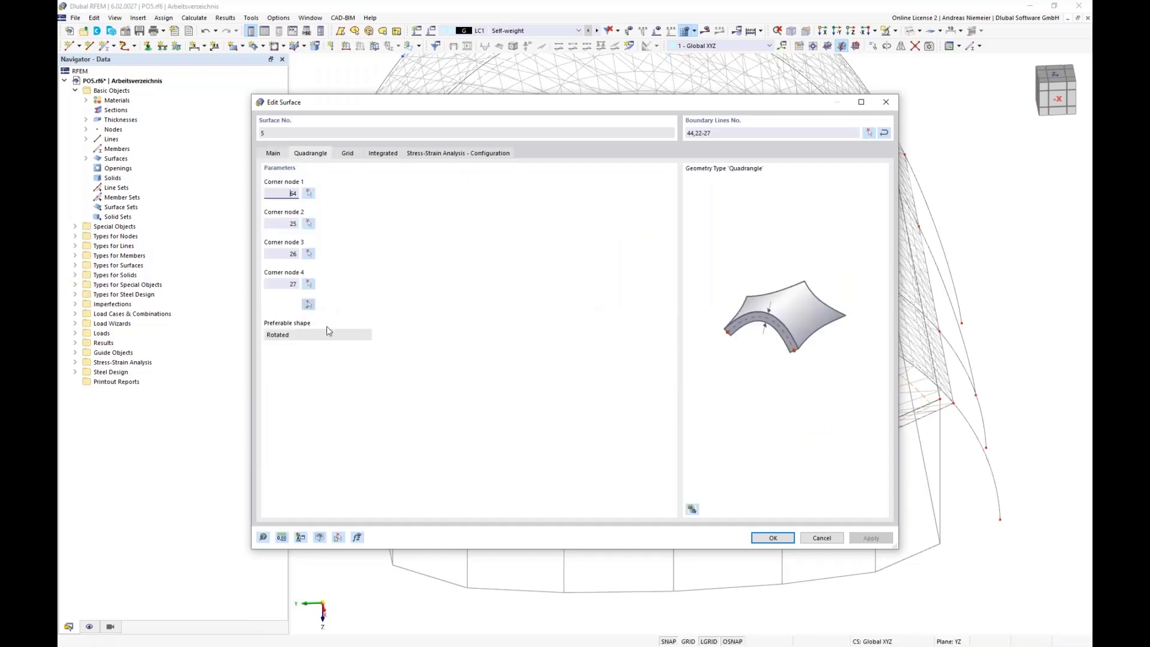
{"action": "scroll", "coordinate": [431, 439], "scroll_direction": "up", "scroll_amount": 1}
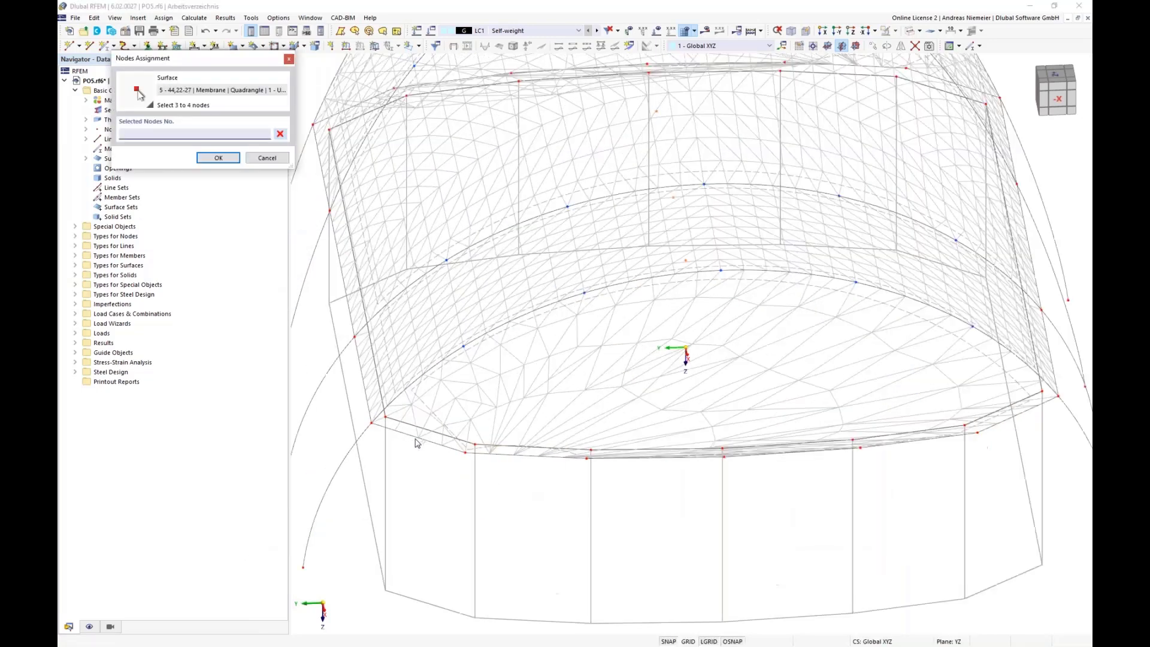
{"action": "scroll", "coordinate": [417, 443], "scroll_direction": "up", "scroll_amount": 1}
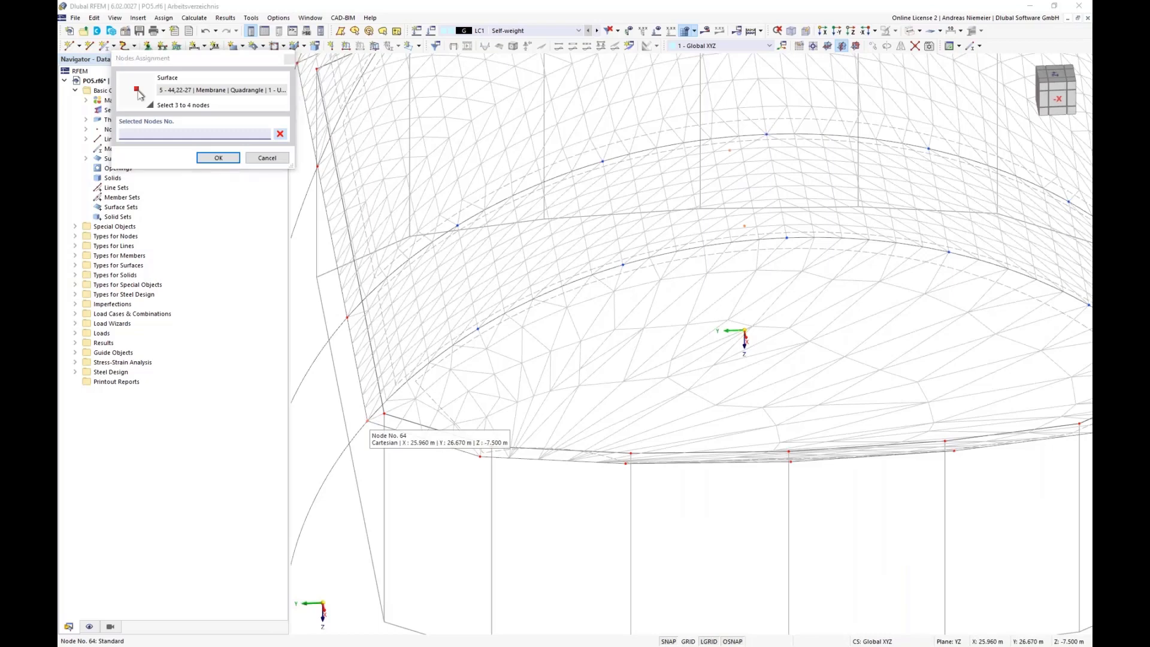
{"action": "left_click", "coordinate": [367, 421]}
{"action": "left_click", "coordinate": [626, 463]}
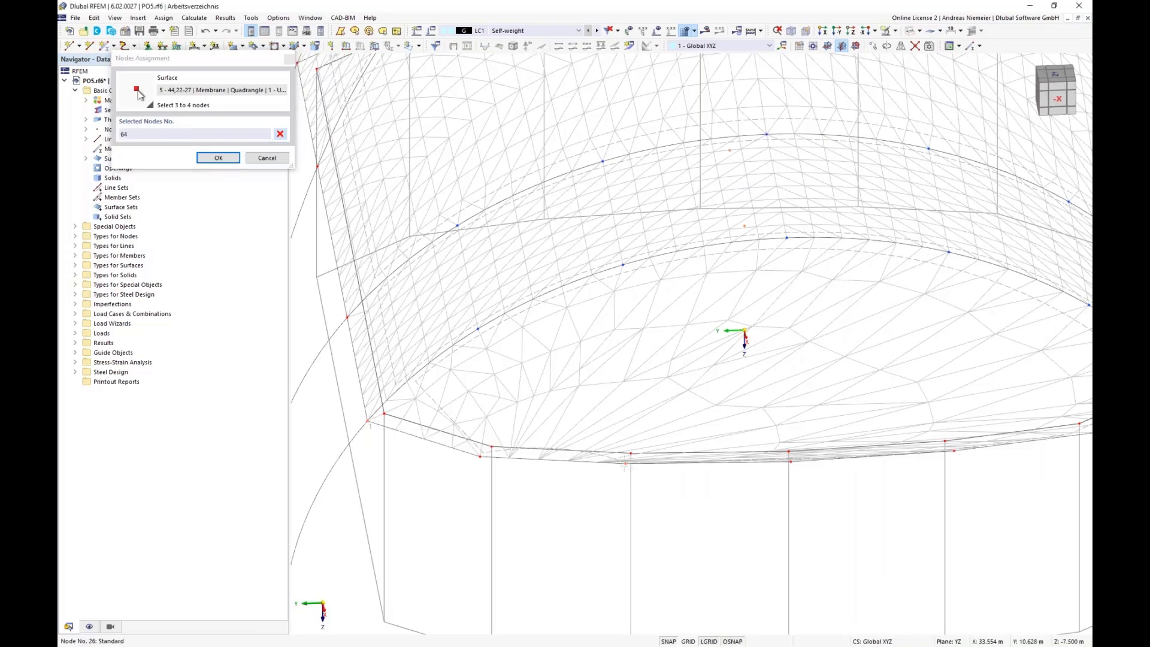
{"action": "scroll", "coordinate": [508, 475], "scroll_direction": "down", "scroll_amount": 2}
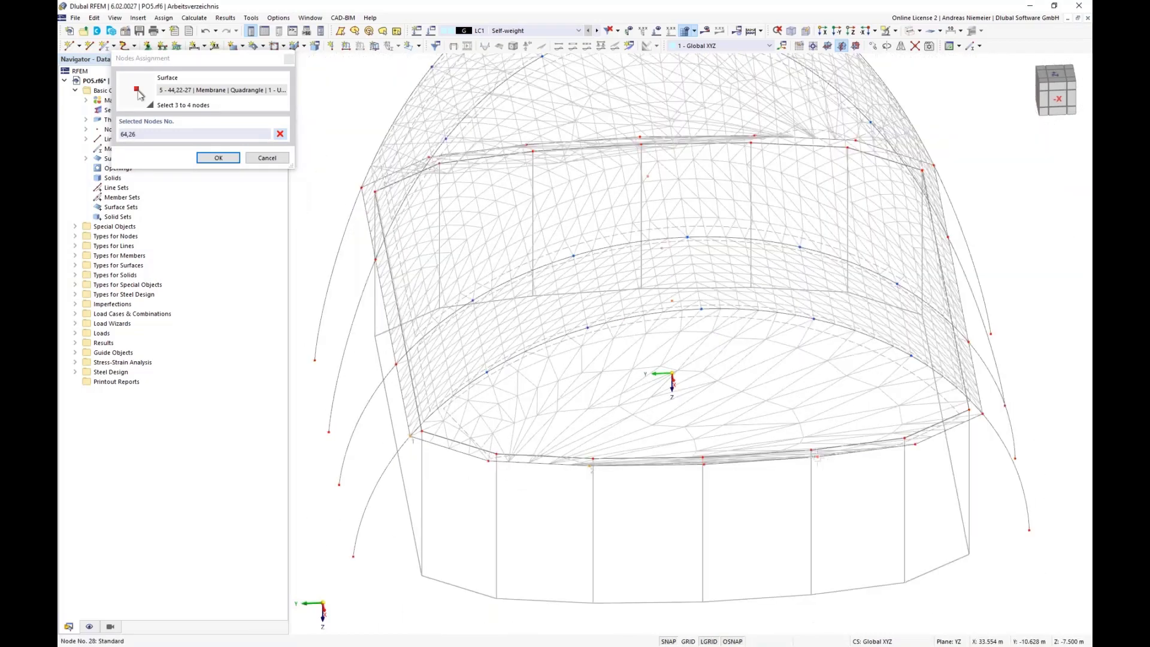
{"action": "left_click", "coordinate": [819, 457]}
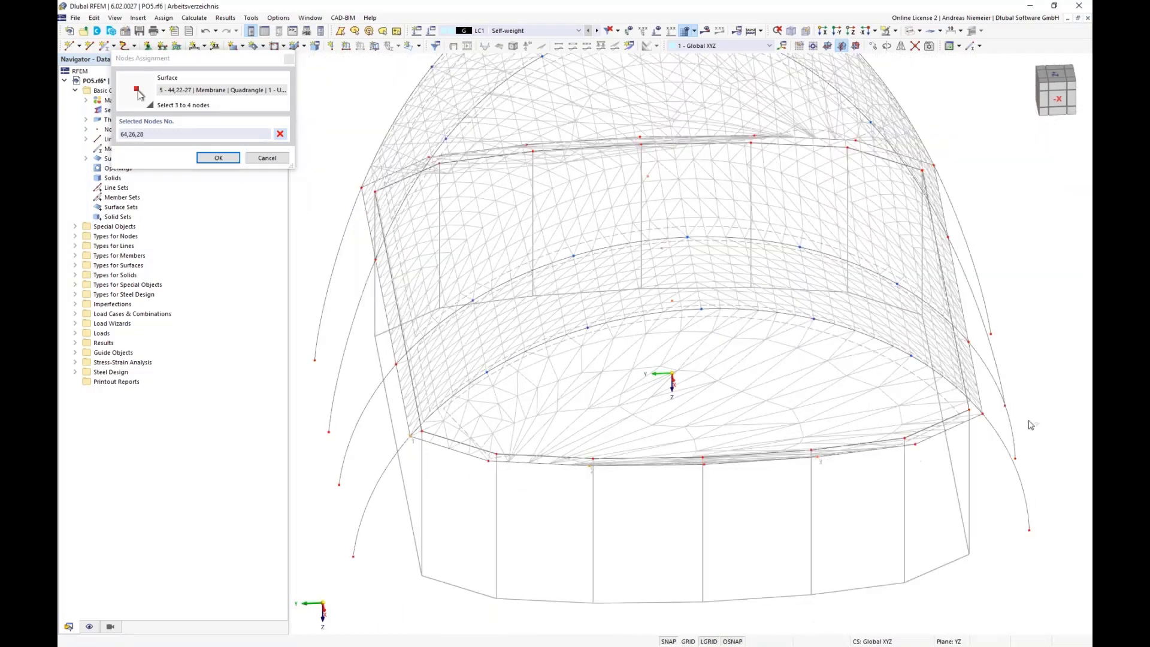
{"action": "left_click", "coordinate": [941, 494]}
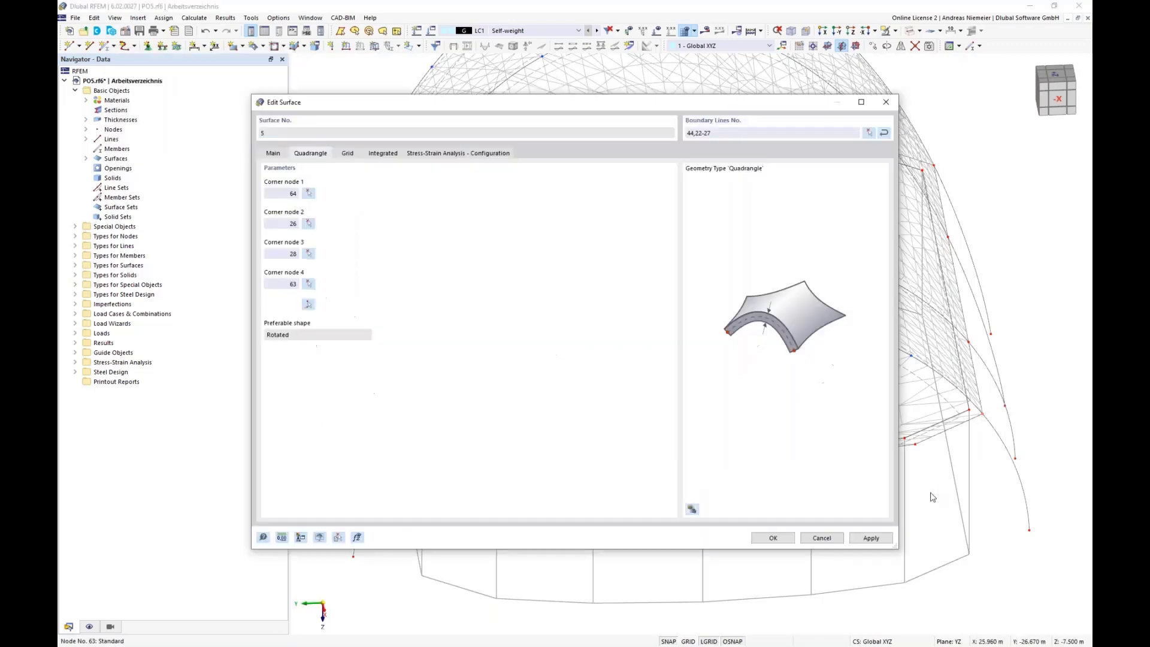
{"action": "left_click", "coordinate": [773, 538]}
{"action": "left_click", "coordinate": [621, 374]}
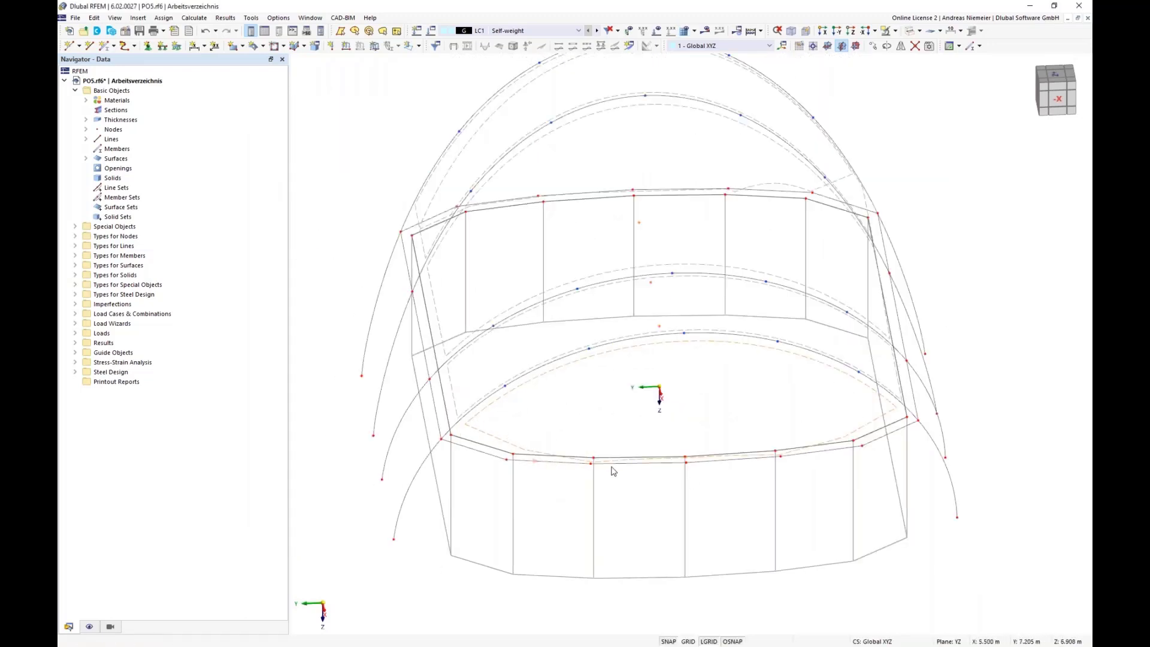
- Redefine the corner nodes of the opposite end membrane surface at the outer taller arch as 72, 19, 21 and 73
{"action": "scroll", "coordinate": [595, 414], "scroll_direction": "down", "scroll_amount": 3}
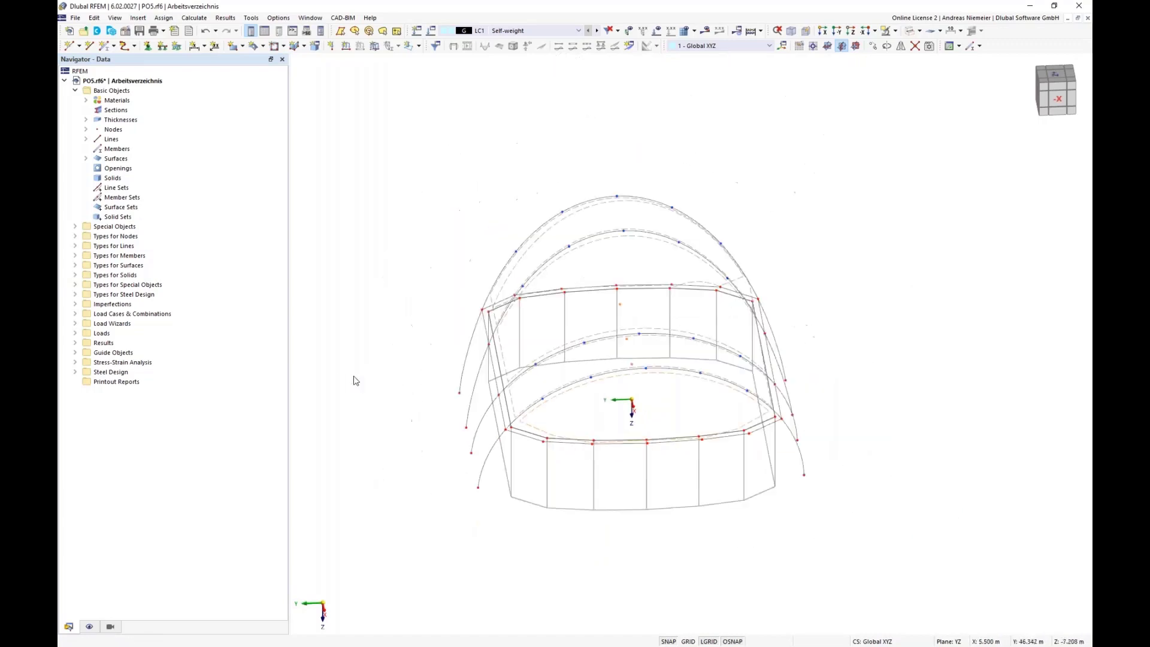
{"action": "middle_click_drag", "start_coordinate": [355, 381], "coordinate": [515, 443], "text": "ctrl"}
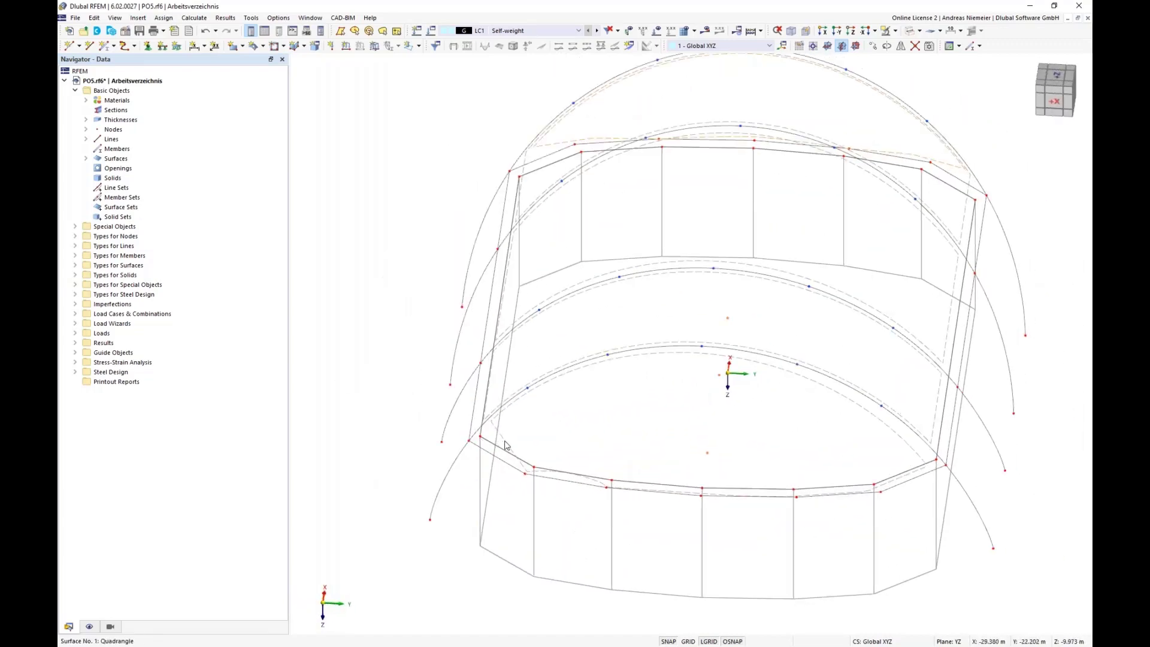
{"action": "double_click", "coordinate": [469, 391]}
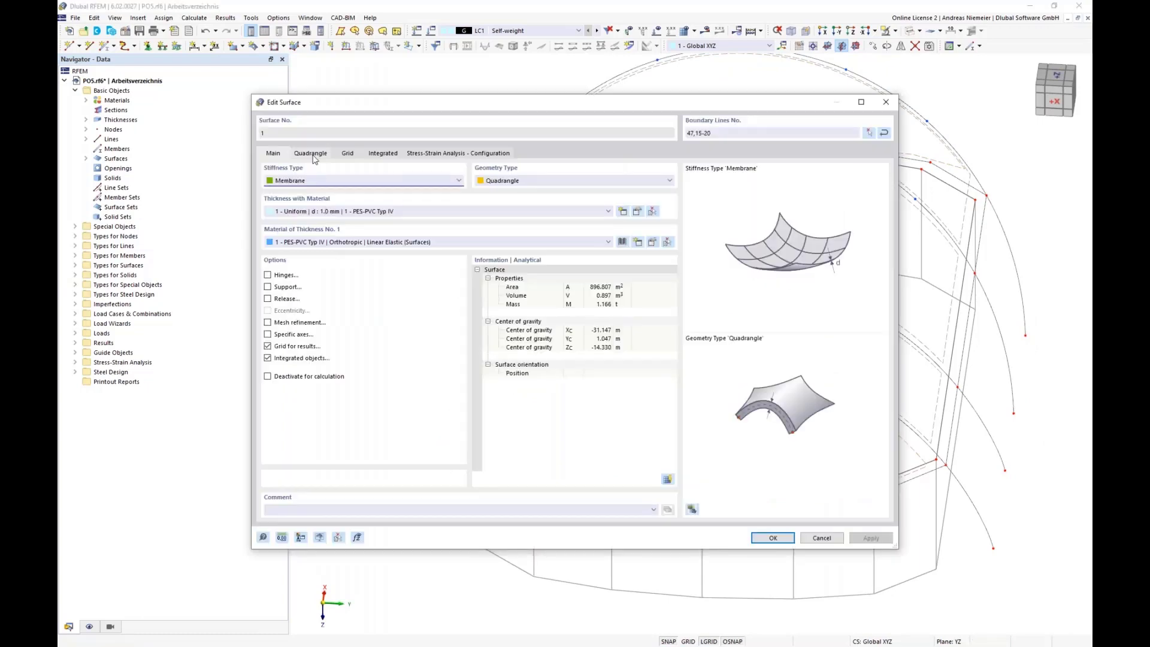
{"action": "left_click", "coordinate": [311, 153]}
{"action": "left_click", "coordinate": [309, 306]}
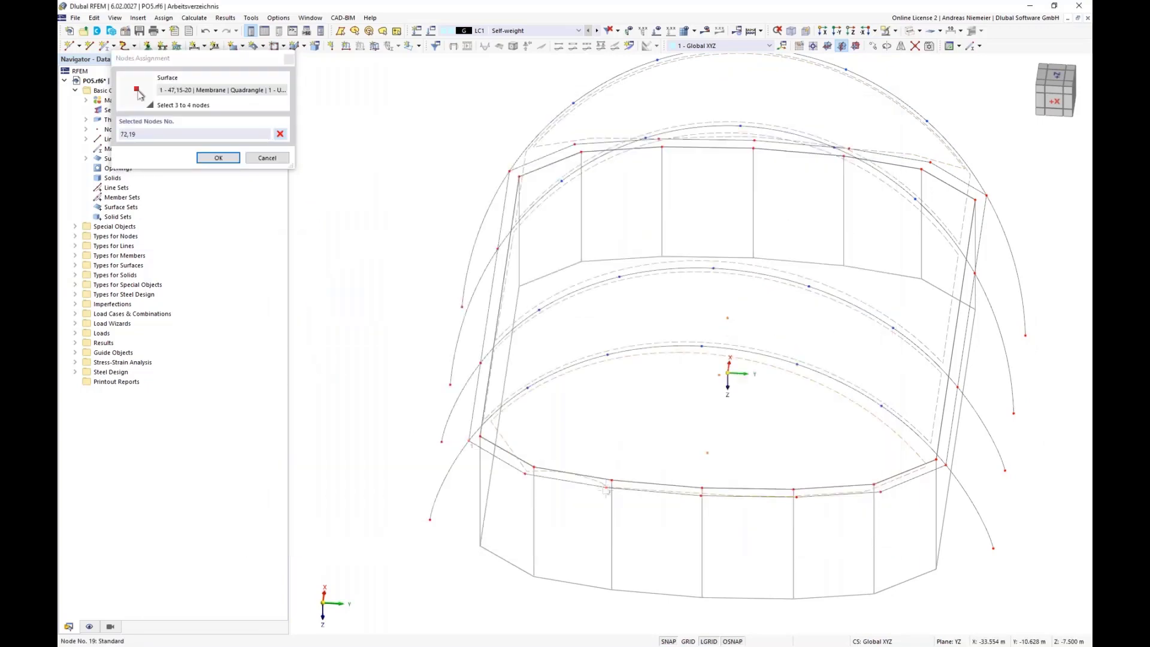
{"action": "left_click", "coordinate": [796, 497]}
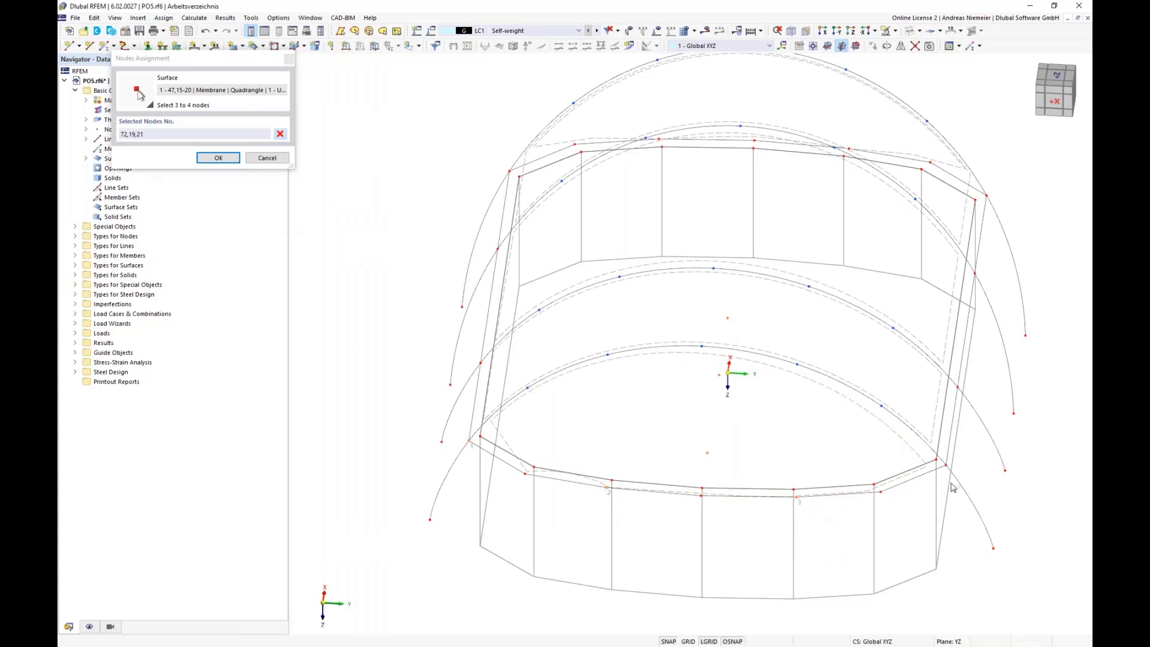
{"action": "left_click", "coordinate": [831, 574]}
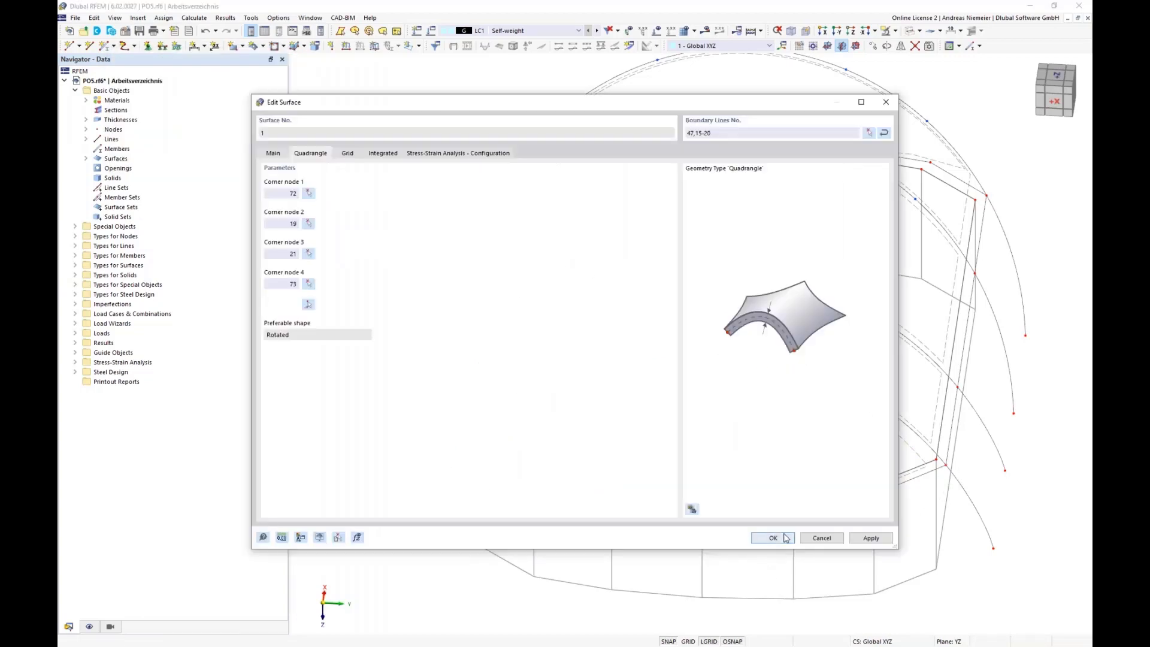
{"action": "left_click", "coordinate": [773, 538]}
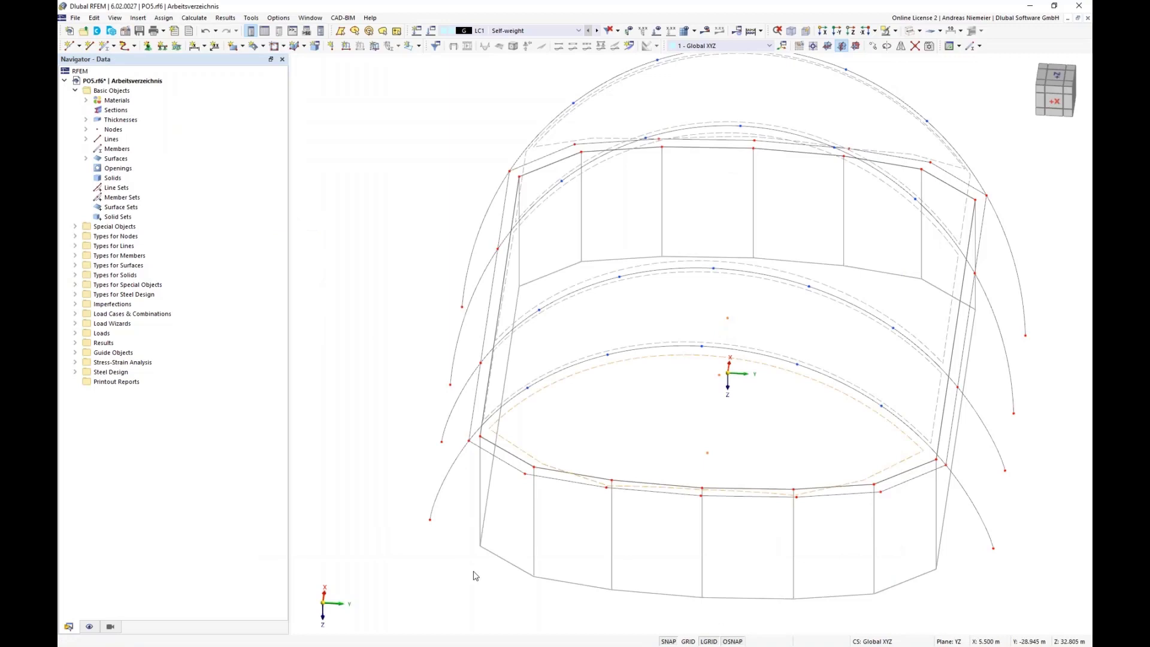
- Regenerate the finite element mesh and examine it across the membrane surfaces from several directions
{"action": "right_click", "coordinate": [393, 432]}
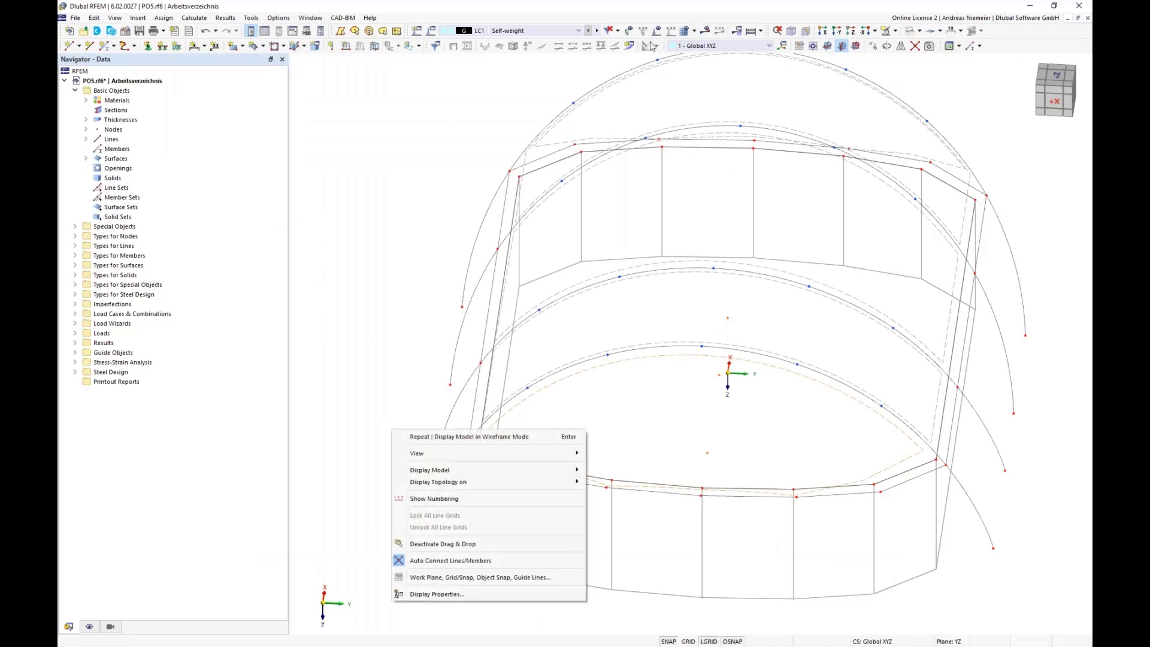
{"action": "left_click", "coordinate": [685, 32]}
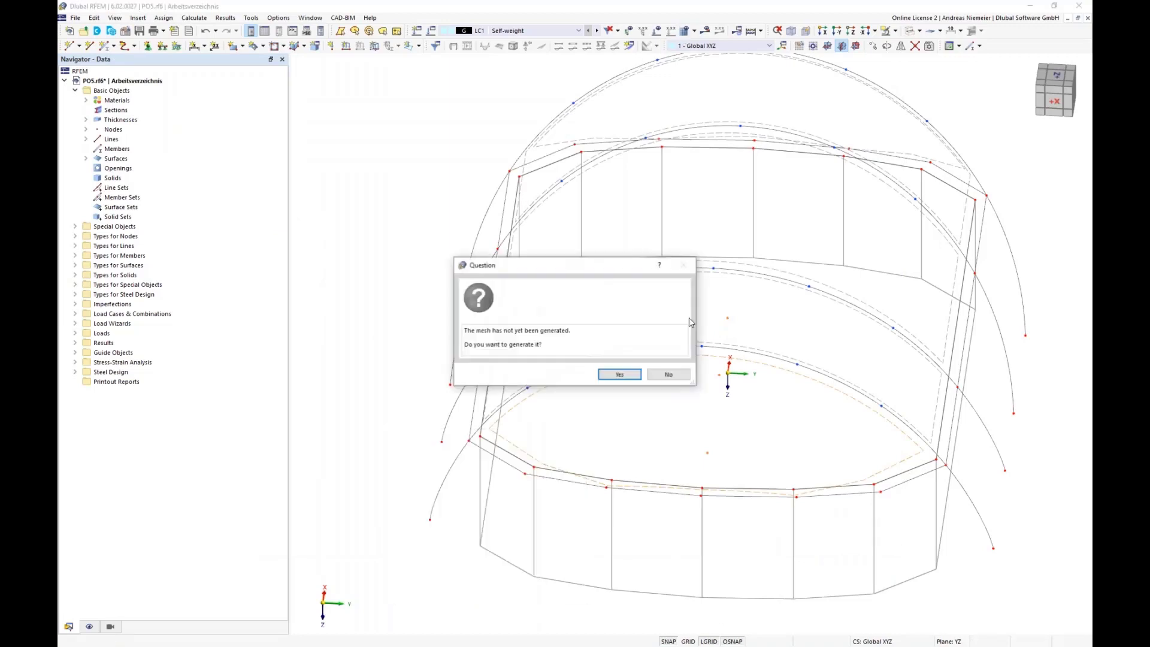
{"action": "left_click", "coordinate": [616, 375]}
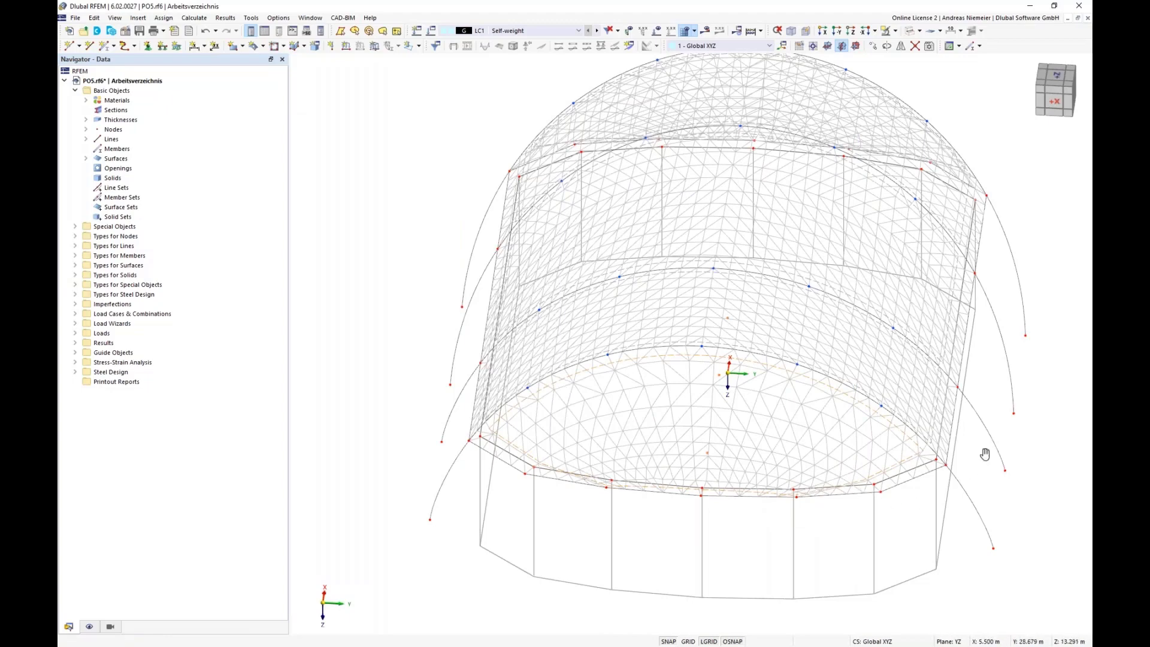
{"action": "middle_click_drag", "start_coordinate": [983, 455], "coordinate": [667, 338]}
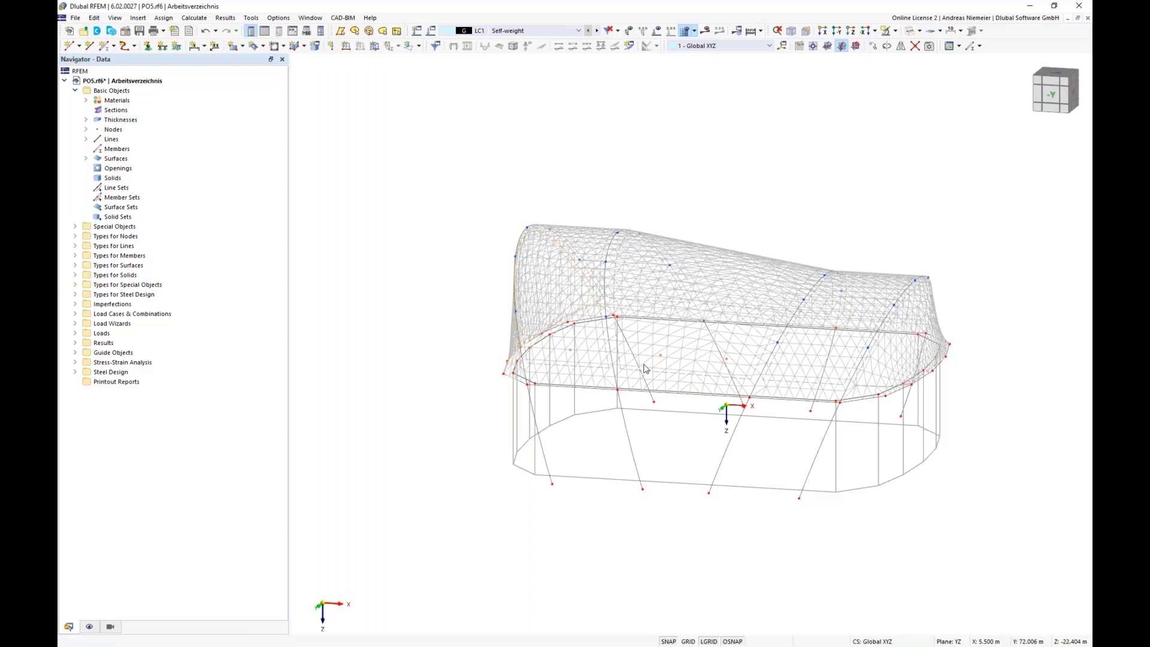
- Limit the visible model to the surfaces of material PES-PVC Typ IV, together with their boundary lines and nodes
{"action": "left_click", "coordinate": [111, 627]}
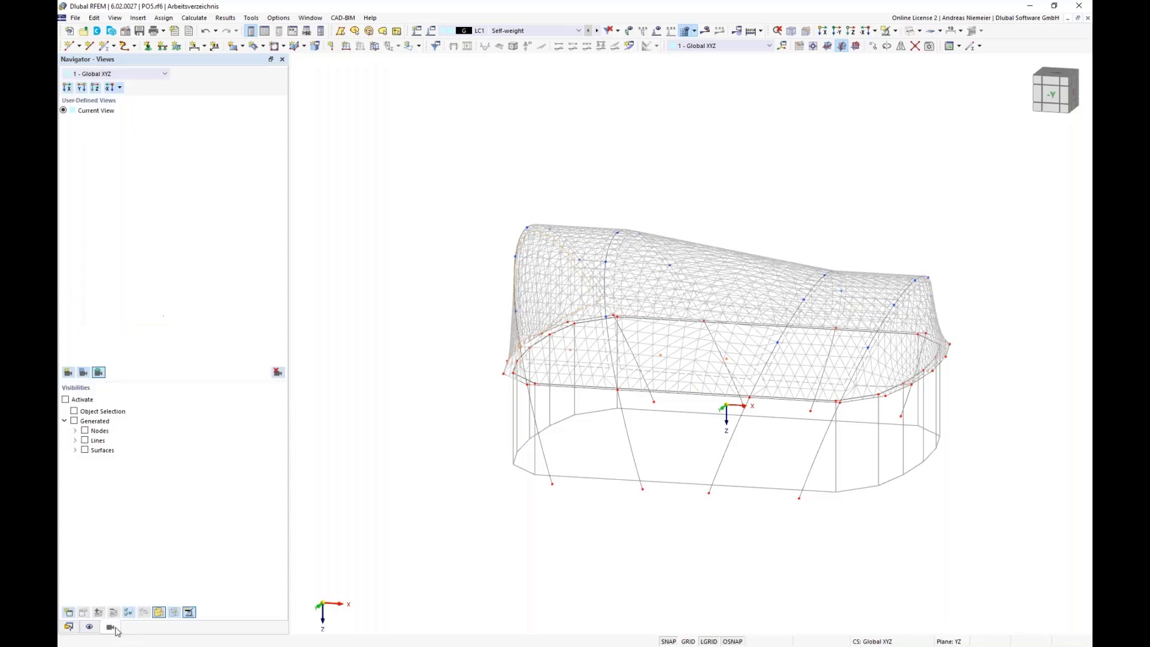
{"action": "left_click", "coordinate": [75, 450]}
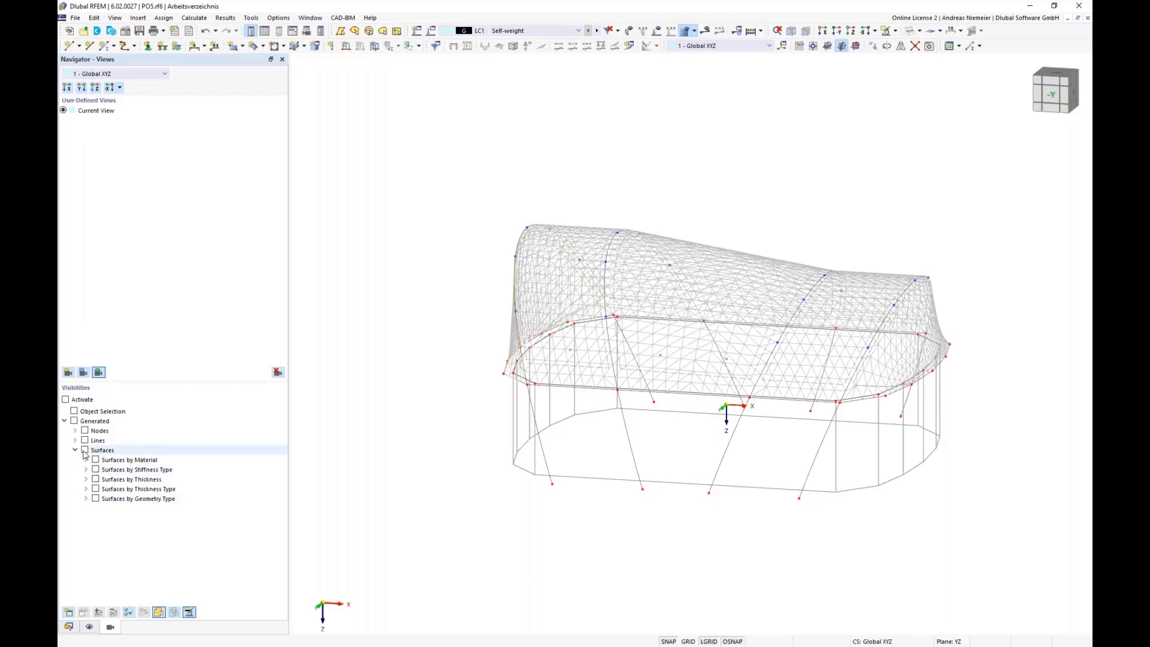
{"action": "left_click", "coordinate": [85, 451]}
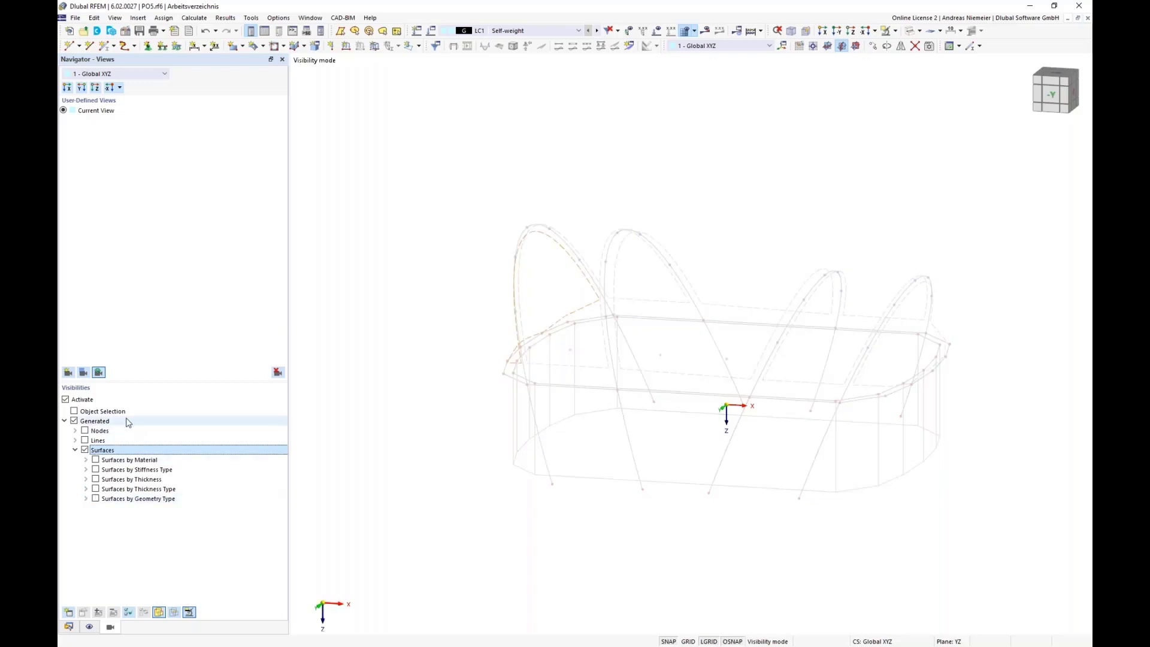
{"action": "left_click", "coordinate": [86, 460]}
{"action": "left_click", "coordinate": [106, 470]}
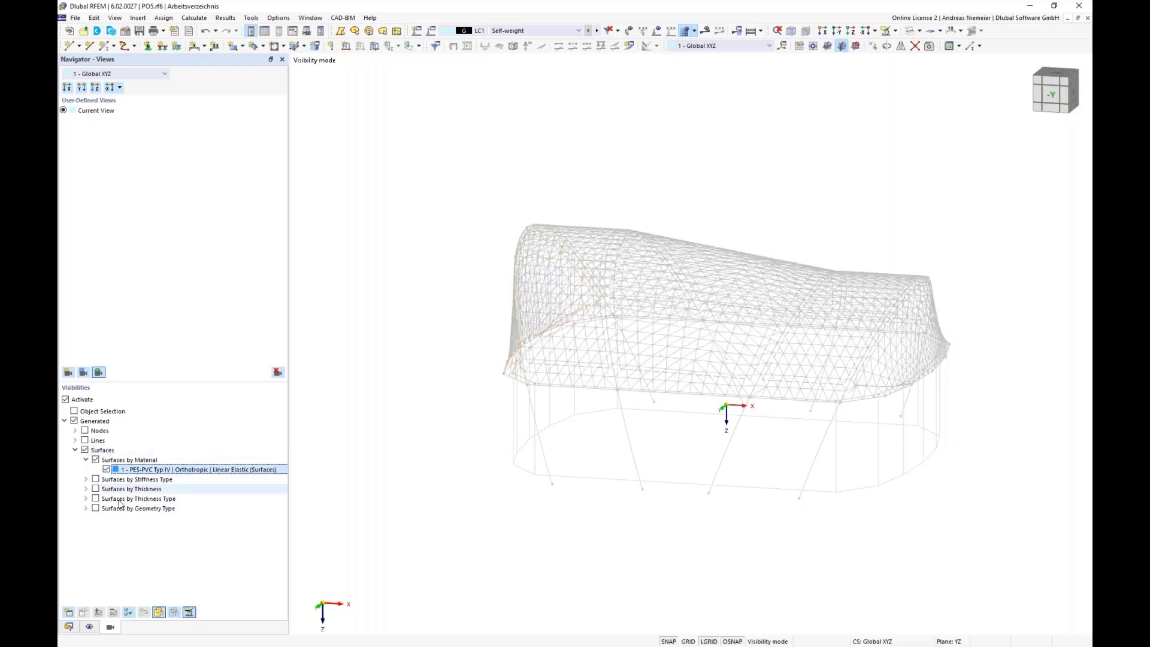
{"action": "left_click", "coordinate": [189, 613]}
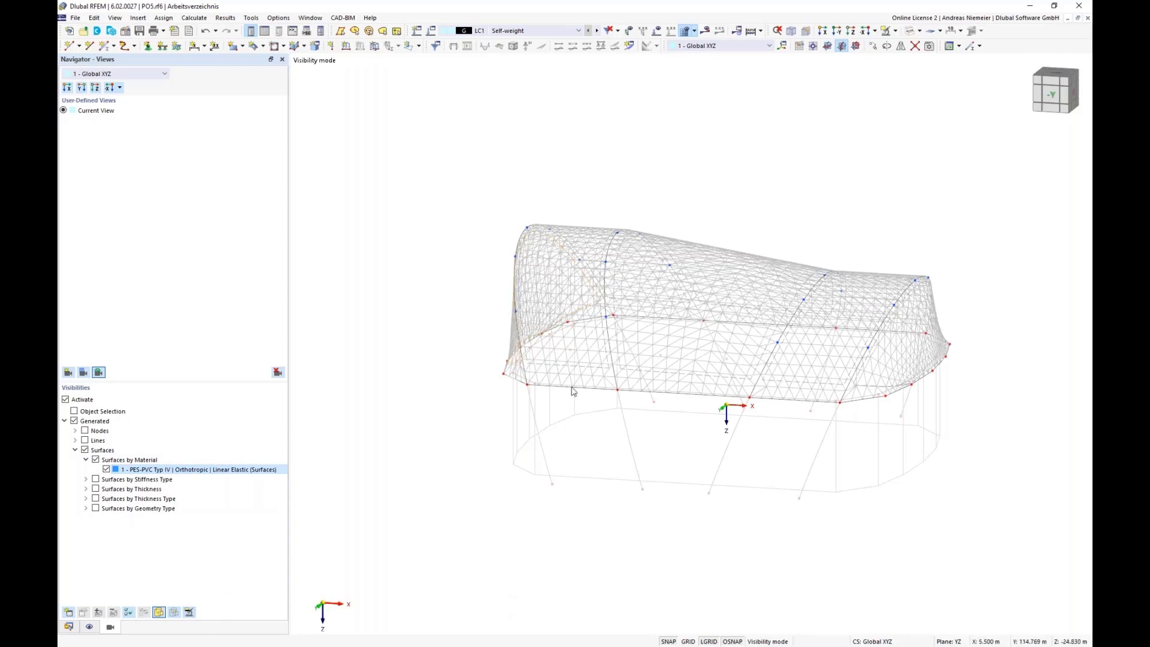
{"action": "middle_click_drag", "start_coordinate": [686, 521], "coordinate": [577, 521]}
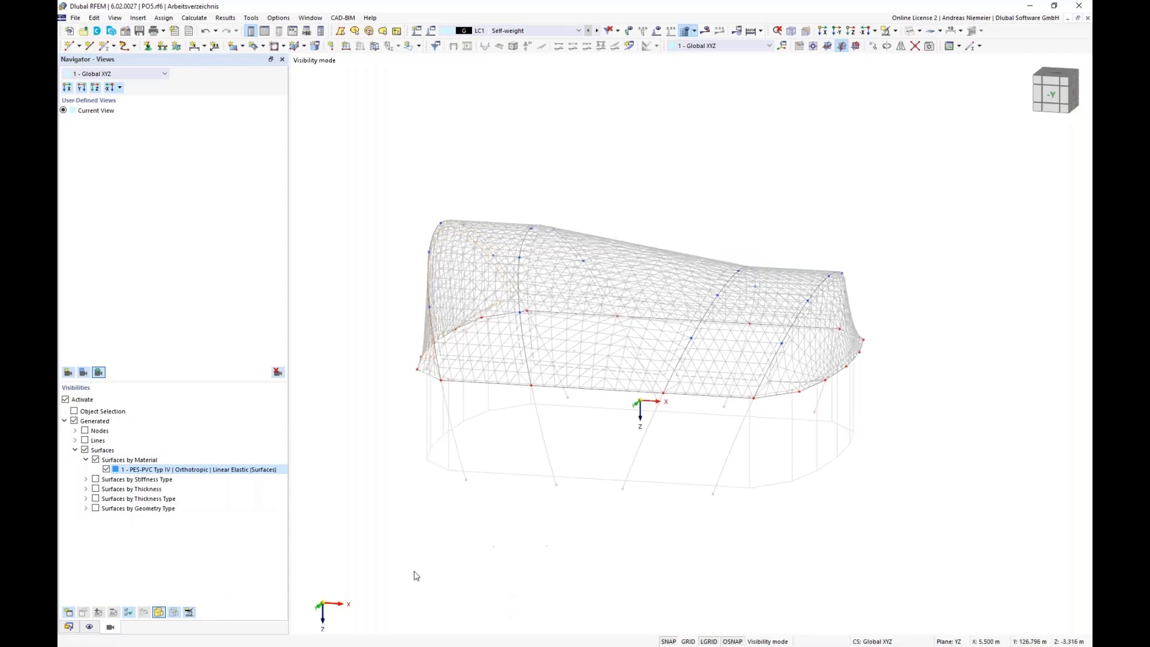
- Assign the Hinged line support to all visible arch and roof-edge lines, accepting deletion of the mesh
{"action": "left_click", "coordinate": [69, 627]}
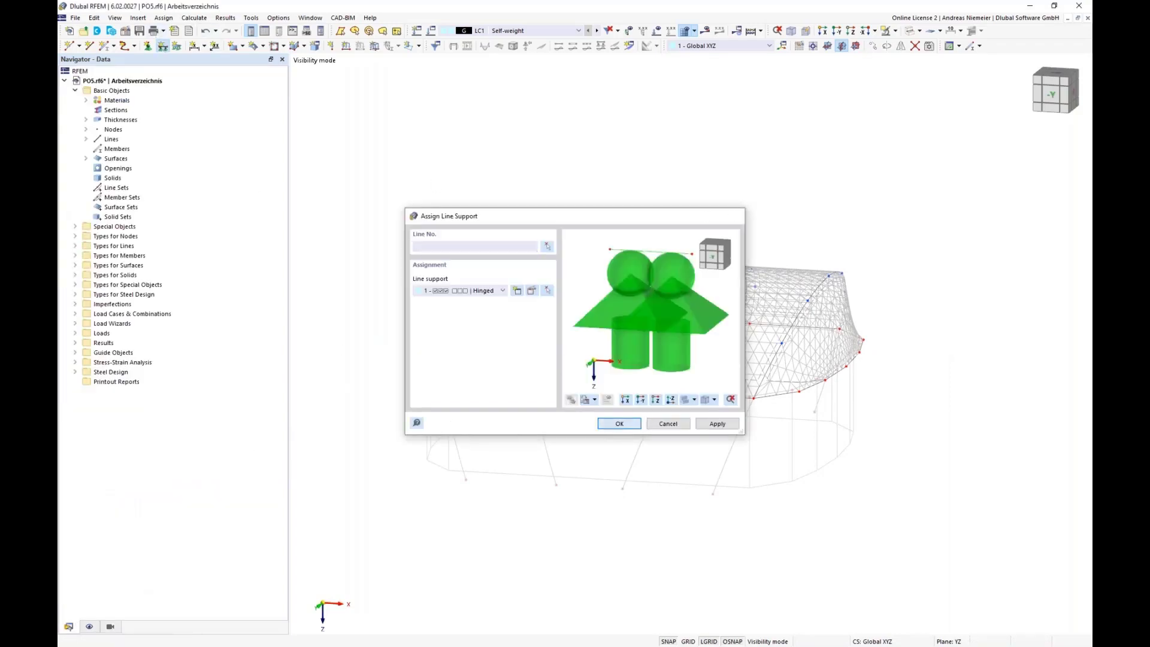
{"action": "left_click", "coordinate": [617, 423]}
{"action": "left_click_drag", "start_coordinate": [362, 141], "coordinate": [925, 426]}
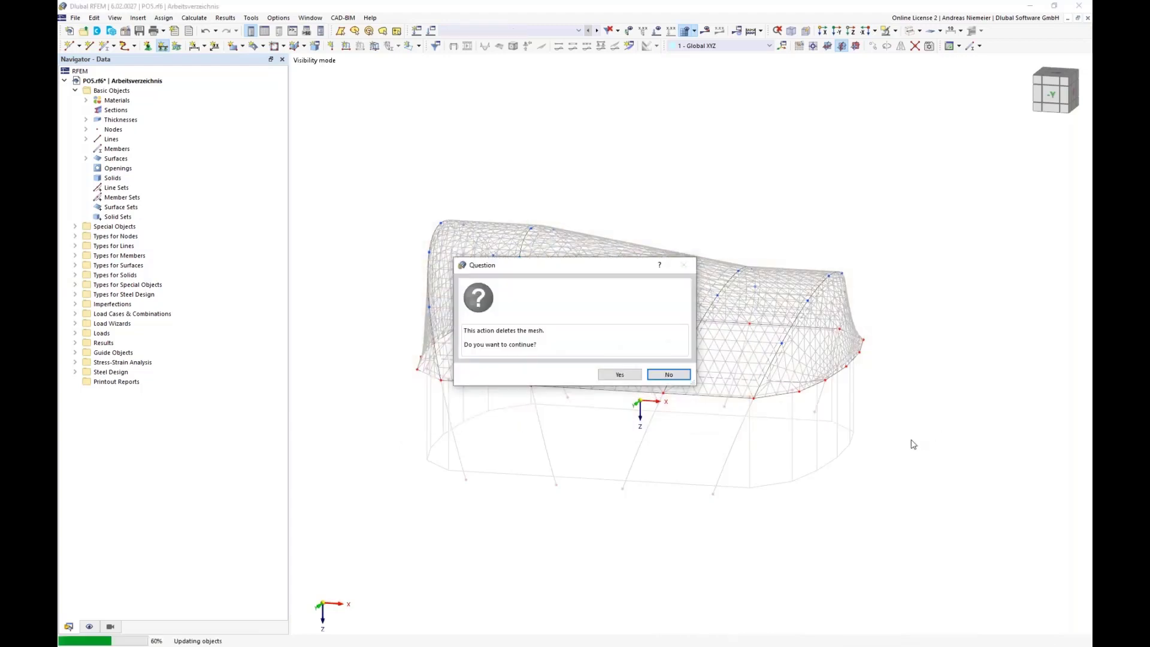
{"action": "left_click", "coordinate": [622, 375]}
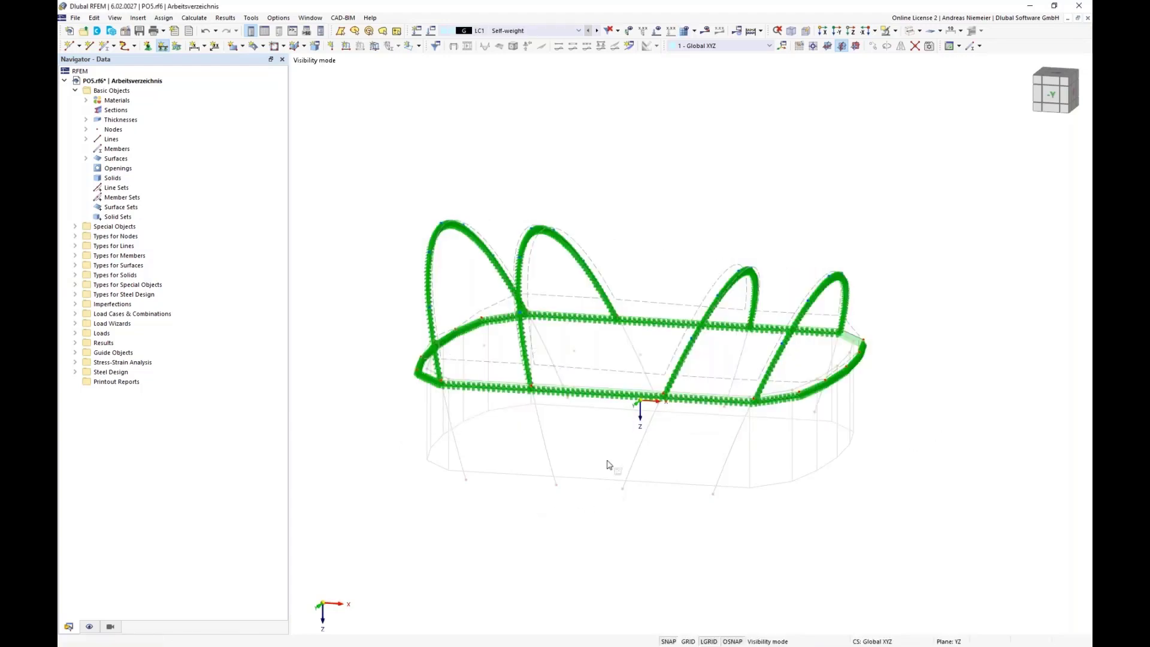
{"action": "key", "text": "Escape"}
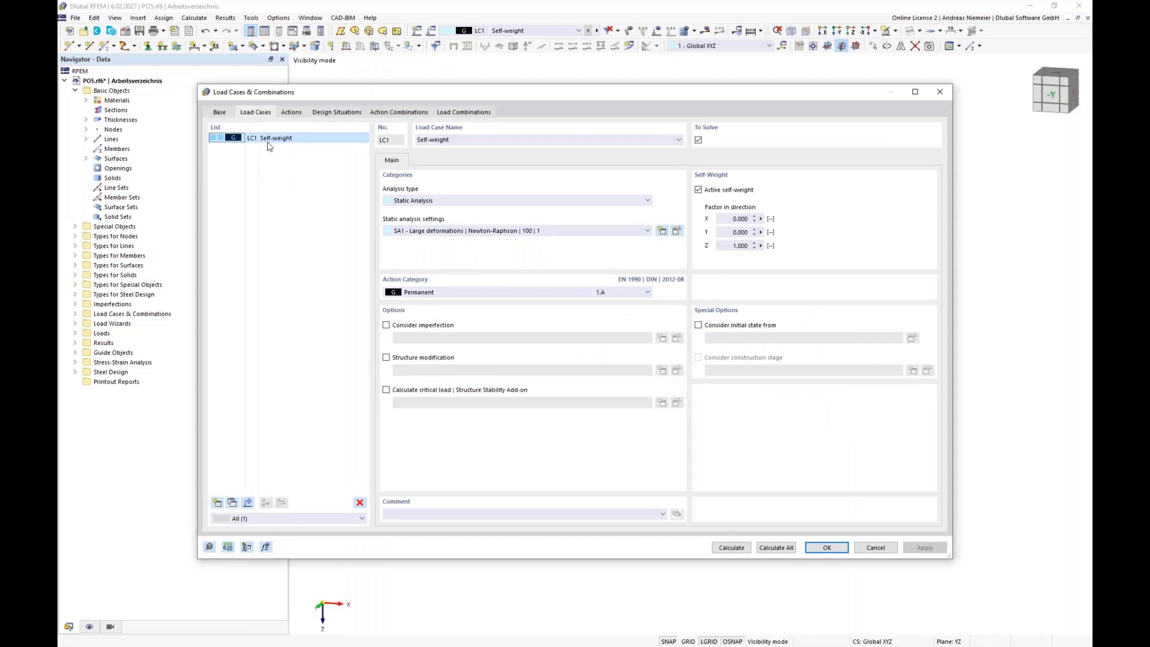
- Rename load case LC1 to Prestress, set its action category to Prestress and deactivate its self-weight
{"action": "left_click", "coordinate": [635, 138]}
{"action": "double_click", "coordinate": [412, 136]}
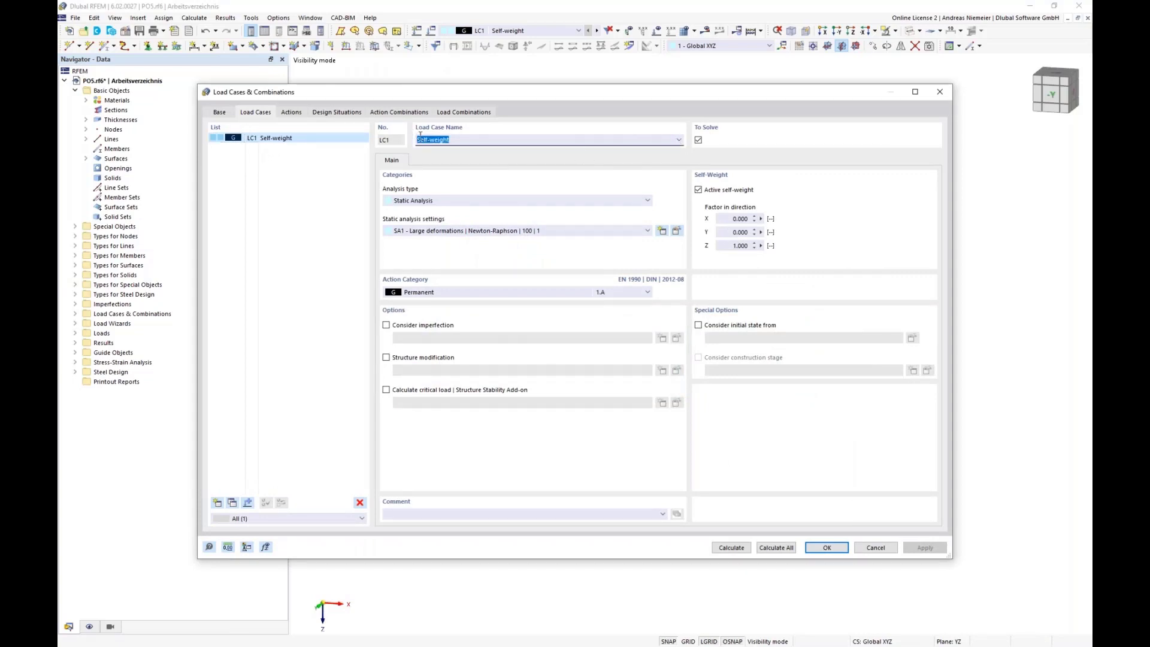
{"action": "type", "text": "Prestress"}
{"action": "left_click", "coordinate": [420, 292]}
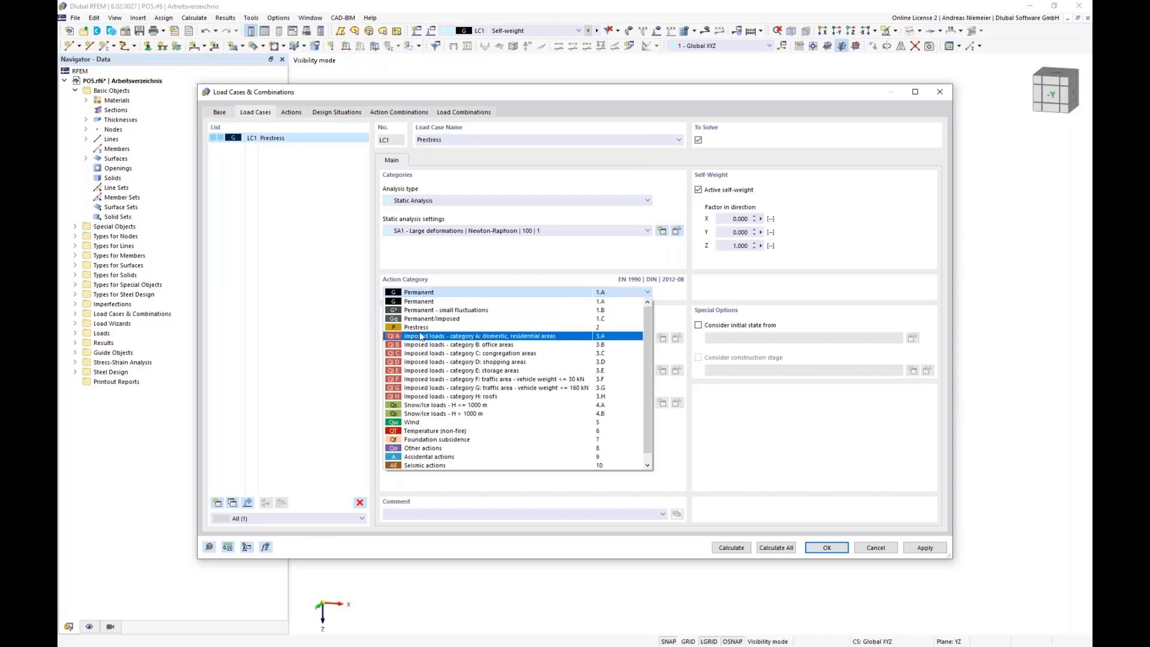
{"action": "left_click", "coordinate": [425, 329]}
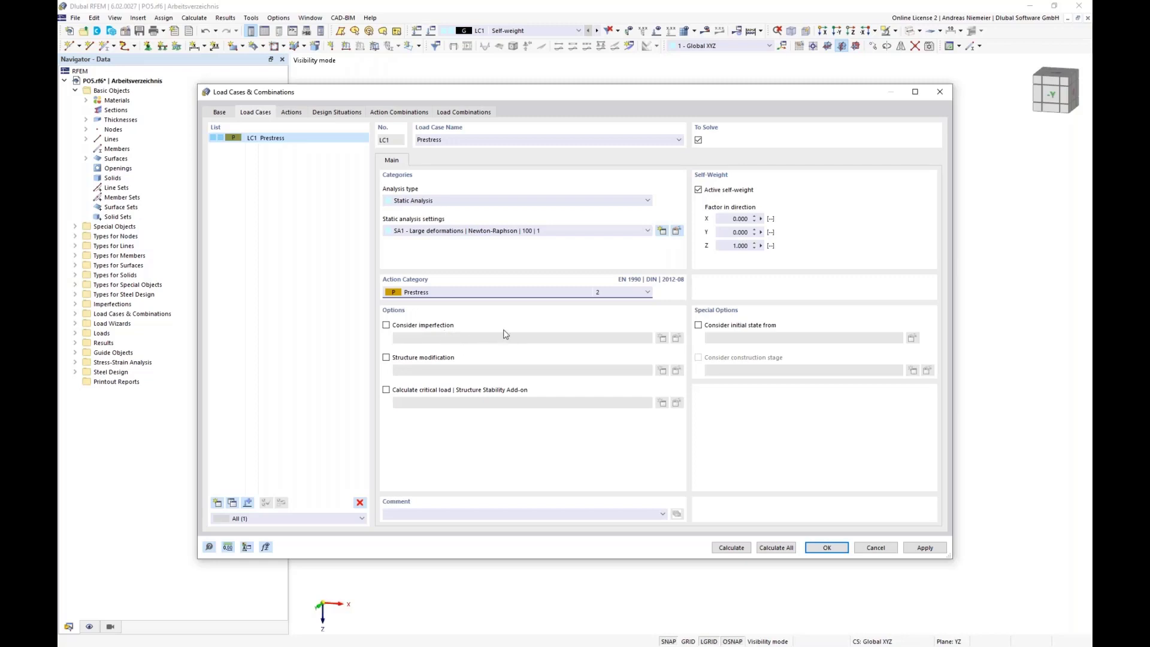
{"action": "left_click", "coordinate": [698, 190]}
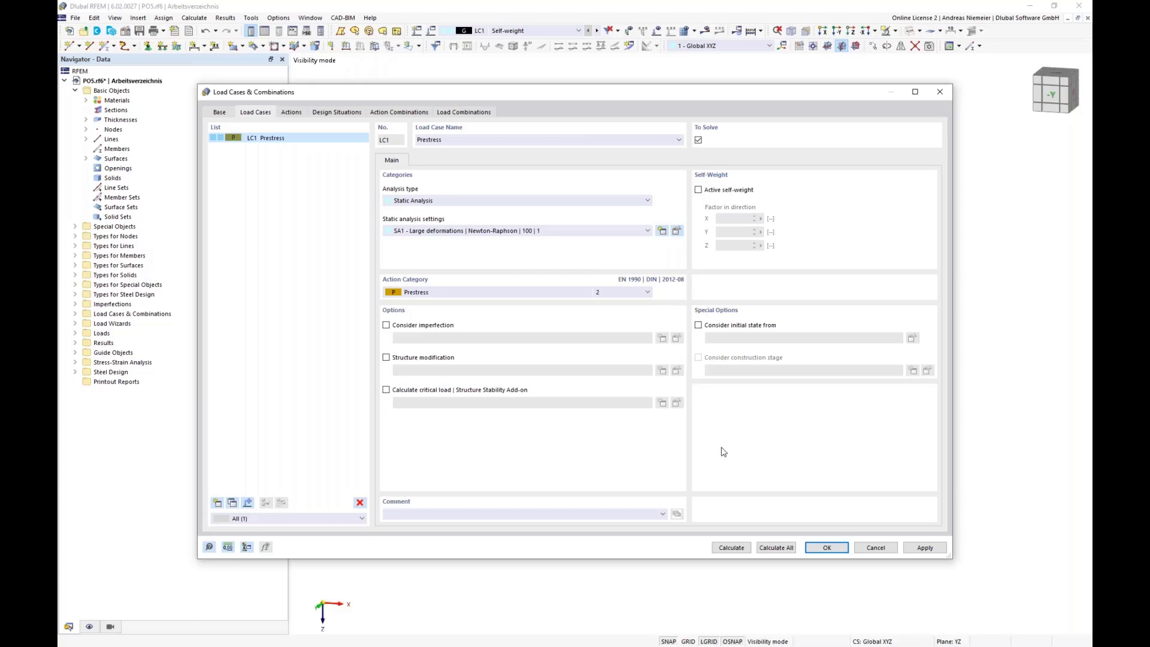
{"action": "left_click", "coordinate": [837, 549]}
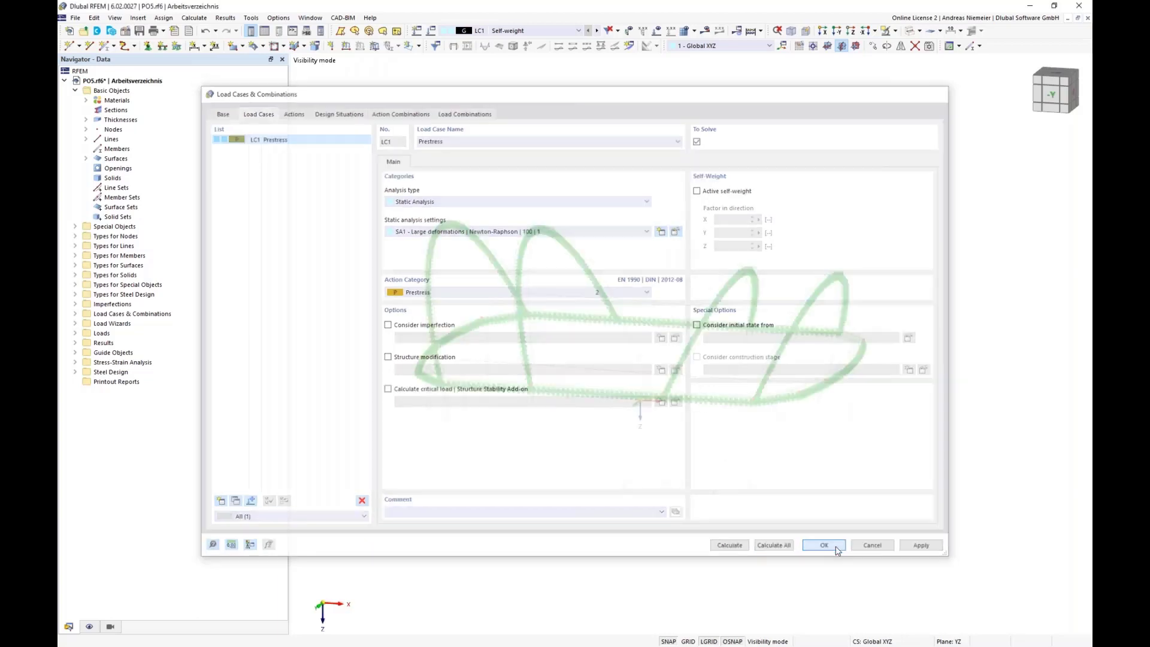
- Start a new surface load in LC1 with load type Form-Finding and the Standard calculation method
{"action": "left_click", "coordinate": [376, 48]}
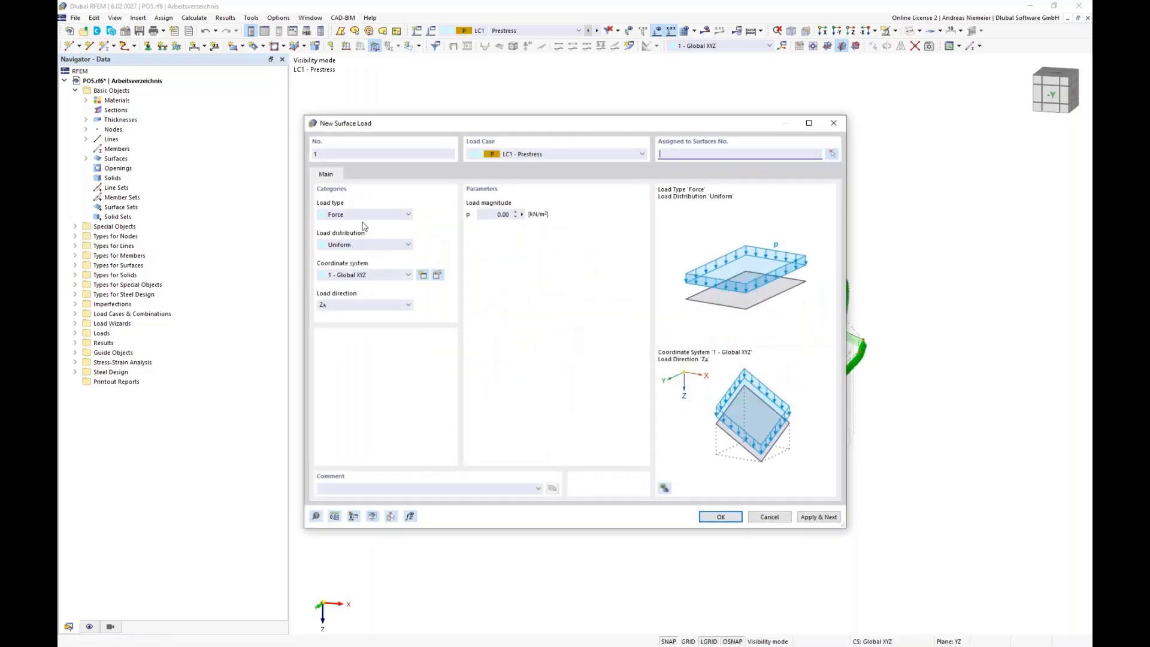
{"action": "left_click", "coordinate": [364, 215]}
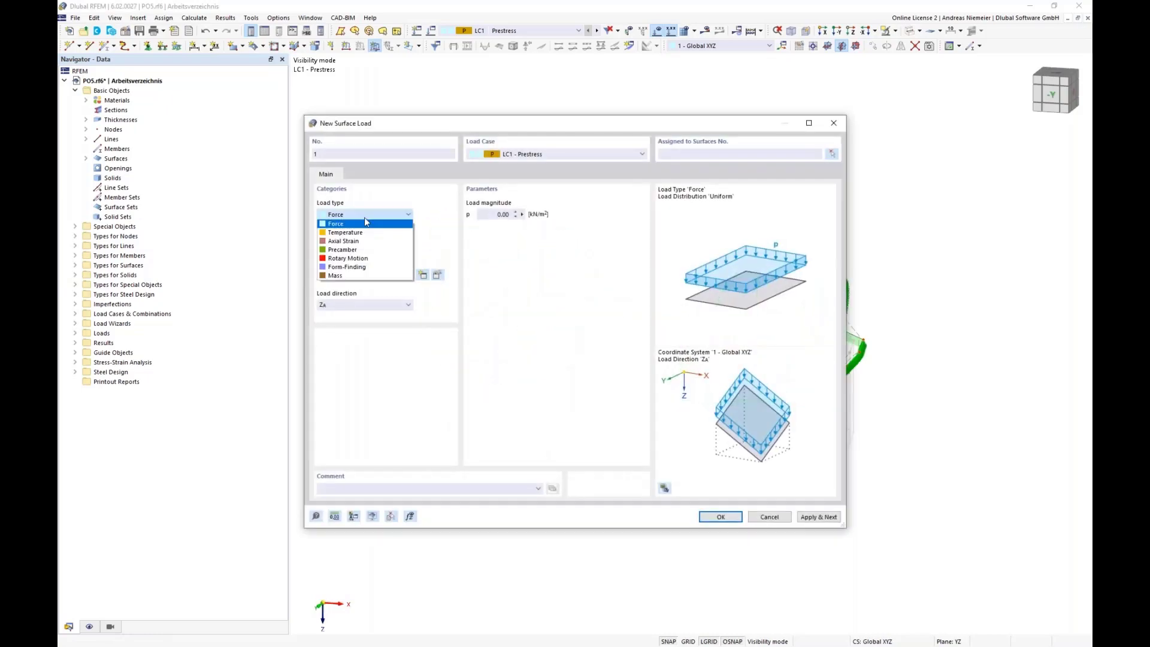
{"action": "left_click", "coordinate": [345, 268]}
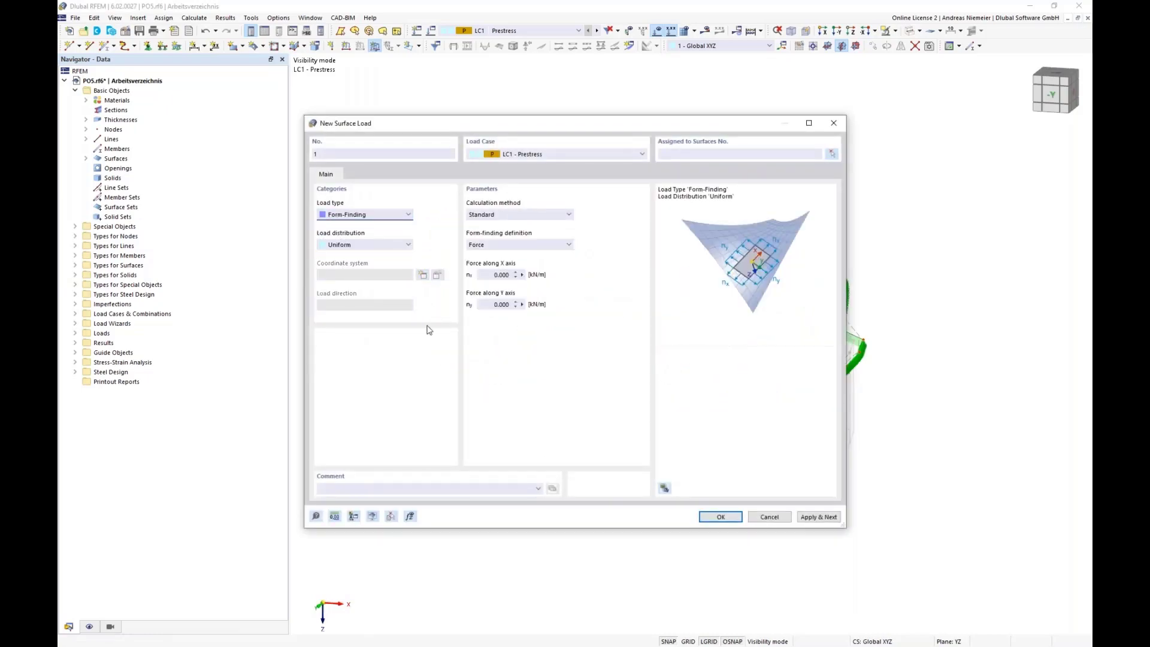
{"action": "left_click", "coordinate": [516, 215]}
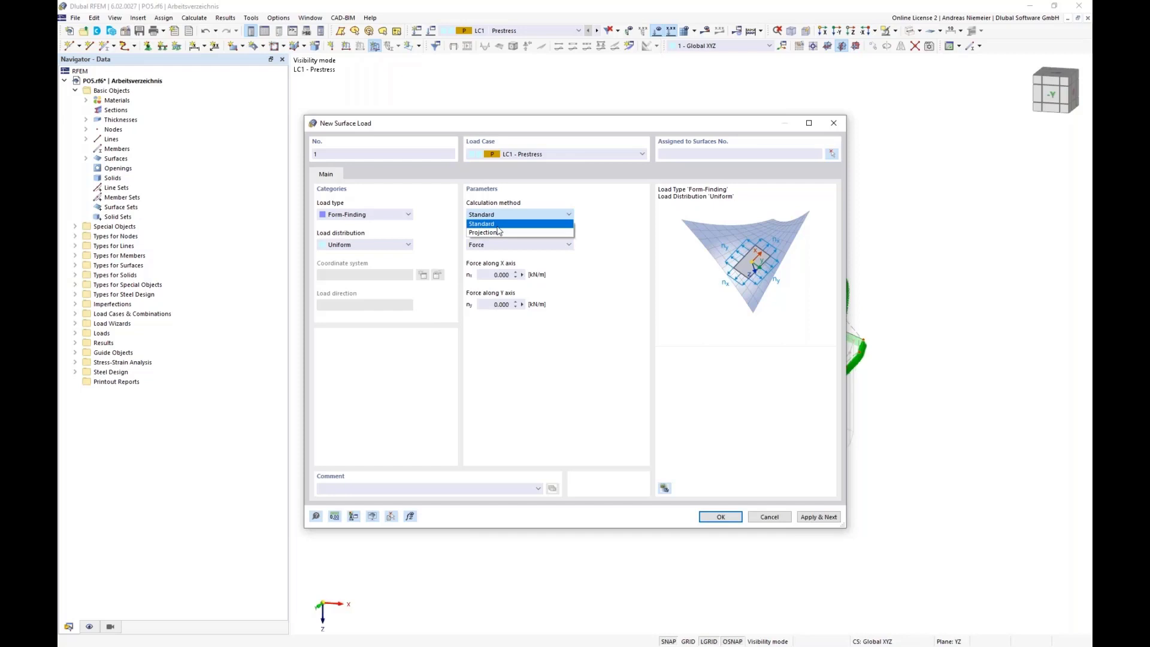
{"action": "left_click", "coordinate": [497, 226]}
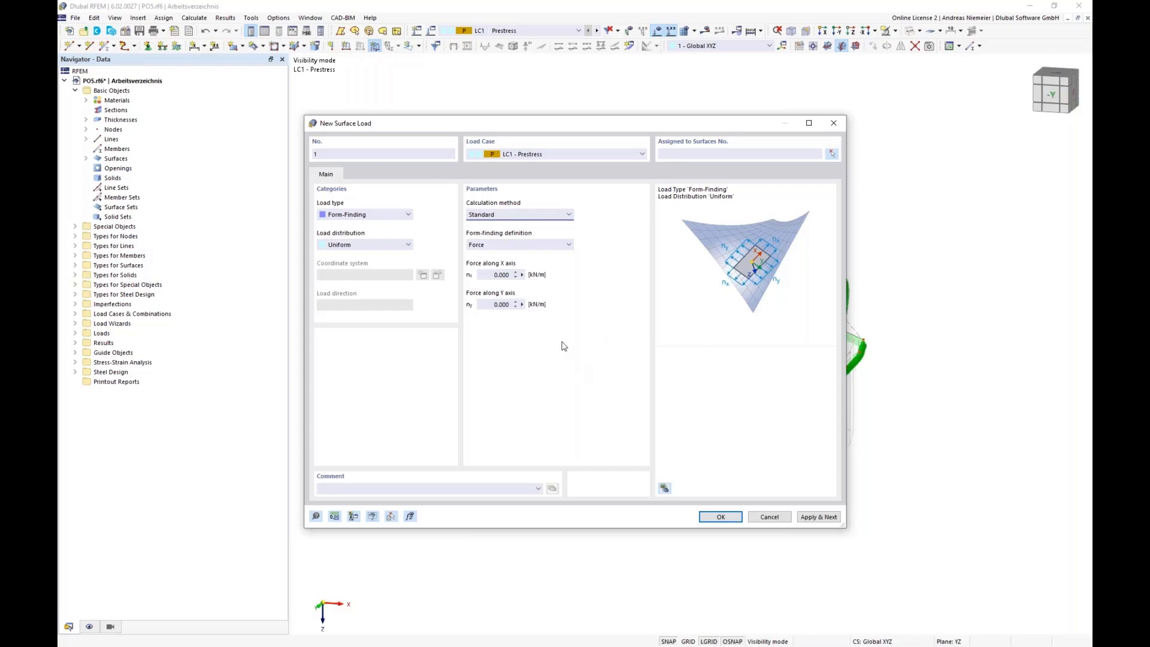
- Define the form-finding load by Force with 1 kN/m along both the X and Y axes
{"action": "left_click", "coordinate": [488, 245]}
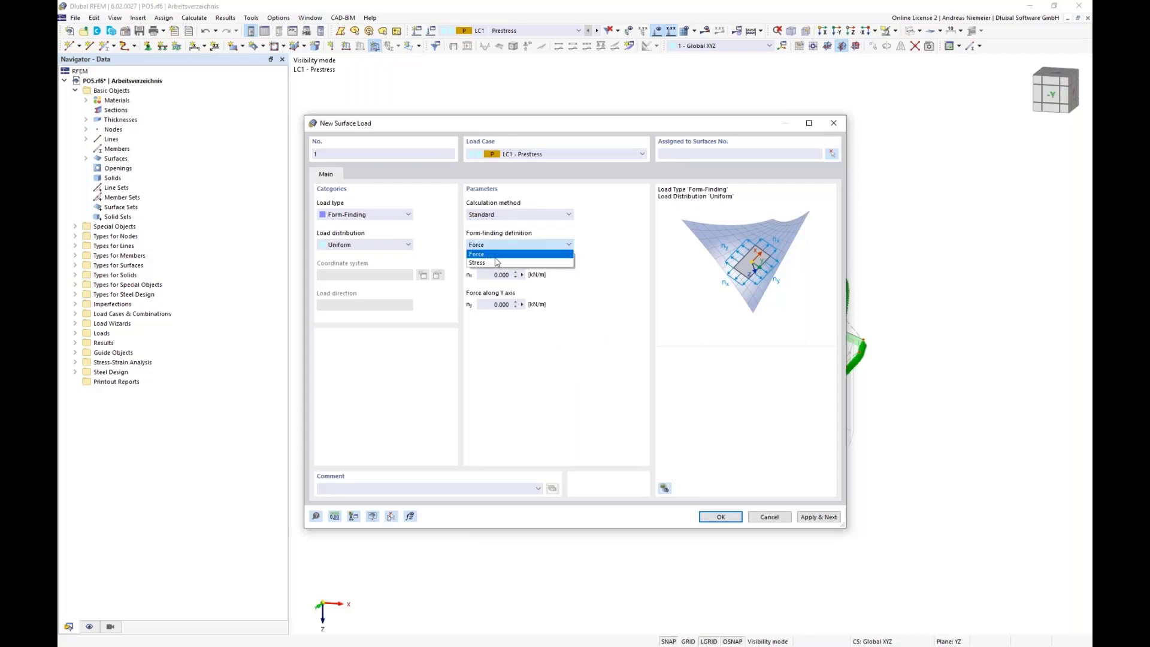
{"action": "left_click", "coordinate": [497, 256]}
{"action": "key", "text": "Tab"}
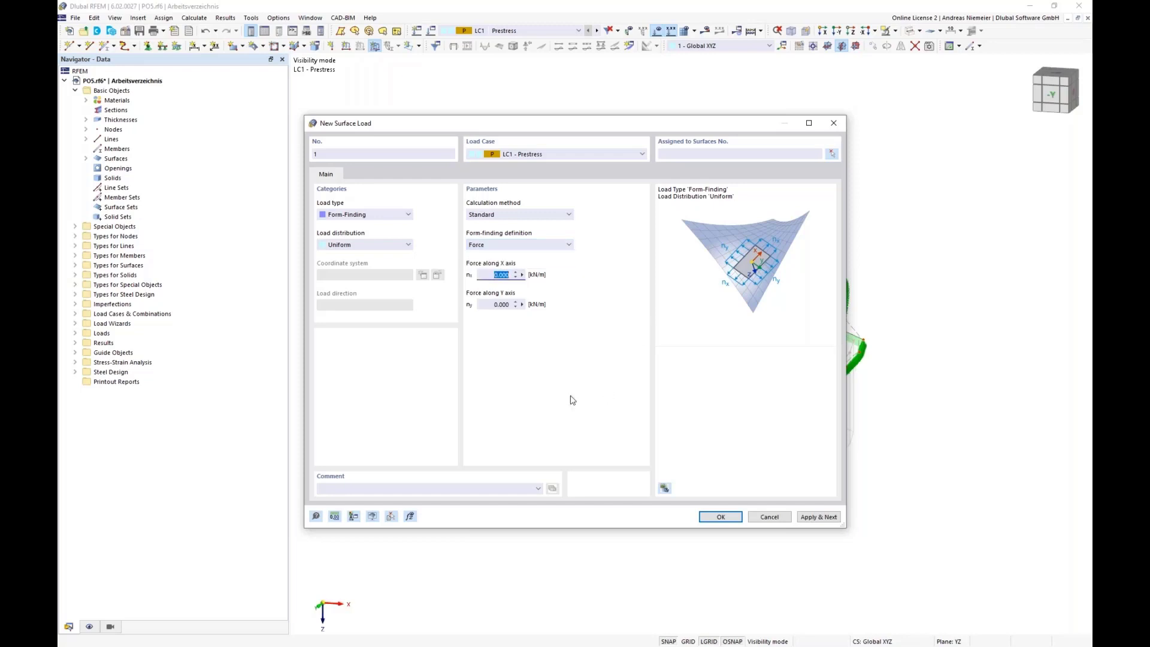
{"action": "type", "text": "1"}
{"action": "key", "text": "Tab"}
{"action": "type", "text": "1"}
- Assign the form-finding surface load to membrane surfaces 1-5
{"action": "left_click", "coordinate": [724, 517]}
{"action": "left_click_drag", "start_coordinate": [867, 376], "coordinate": [411, 151]}
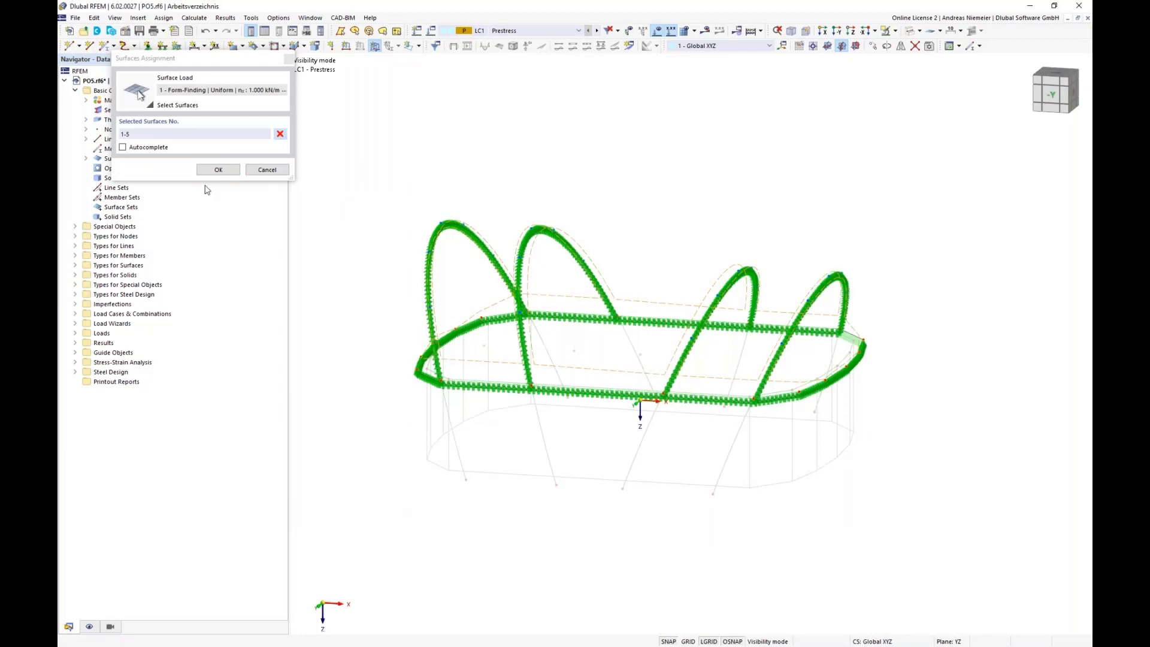
{"action": "left_click", "coordinate": [219, 170]}
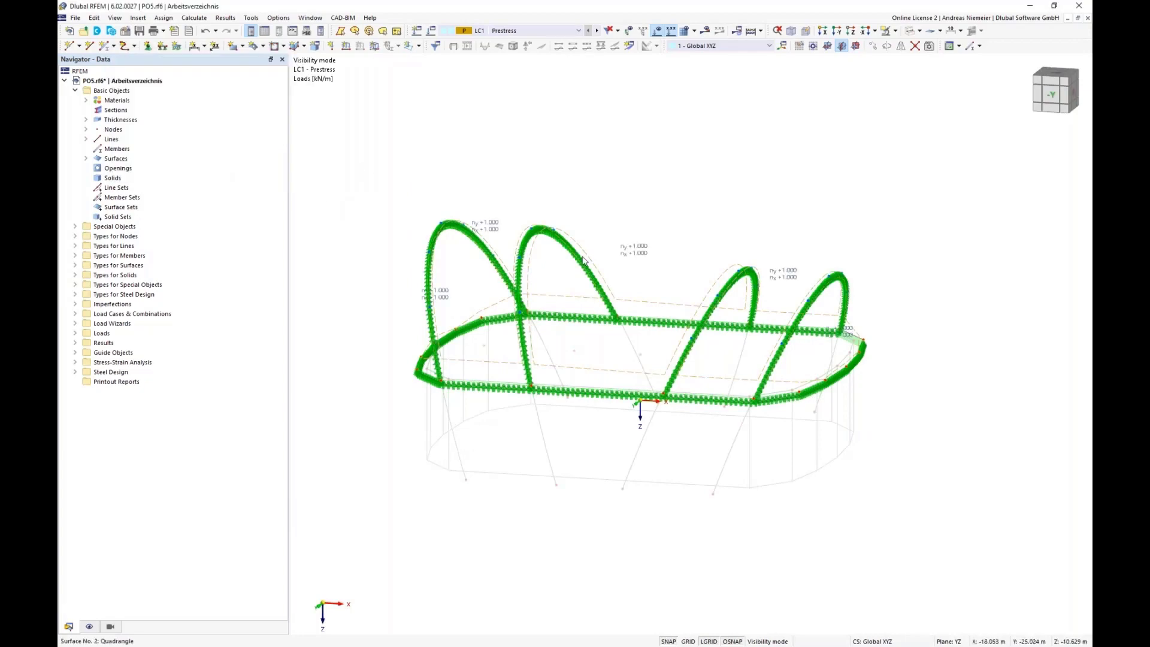
- Calculate load case LC1 Prestress, ignore all assertion errors and examine the form-found membrane shape with its displacements
{"action": "middle_click_drag", "start_coordinate": [670, 201], "coordinate": [617, 193]}
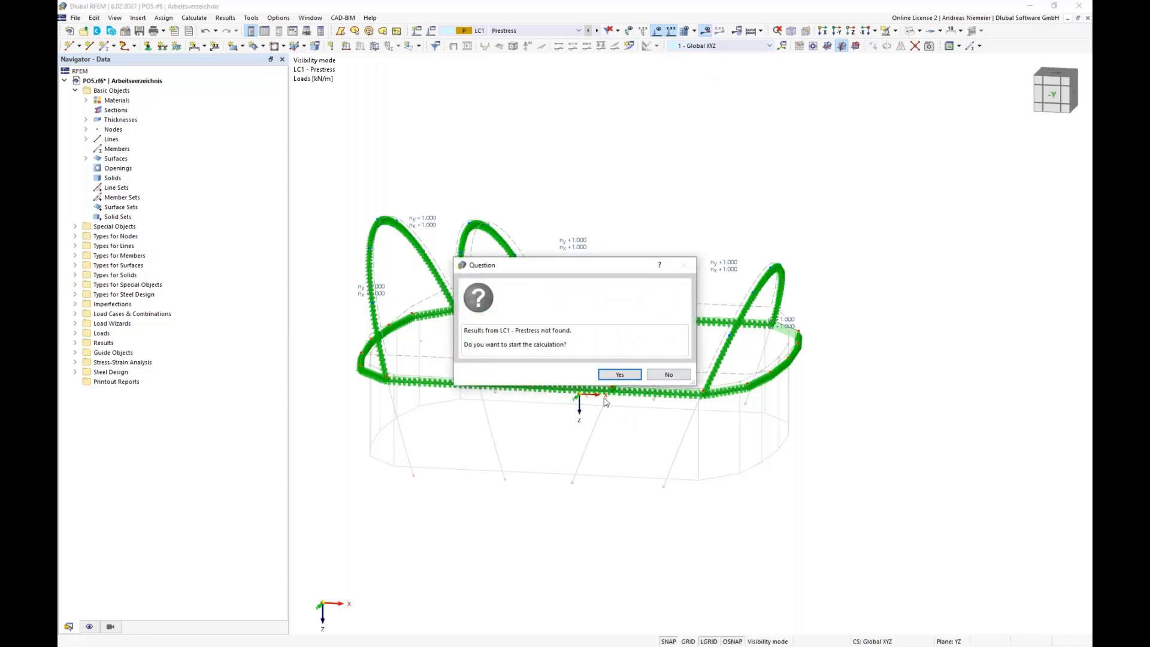
{"action": "left_click", "coordinate": [617, 376]}
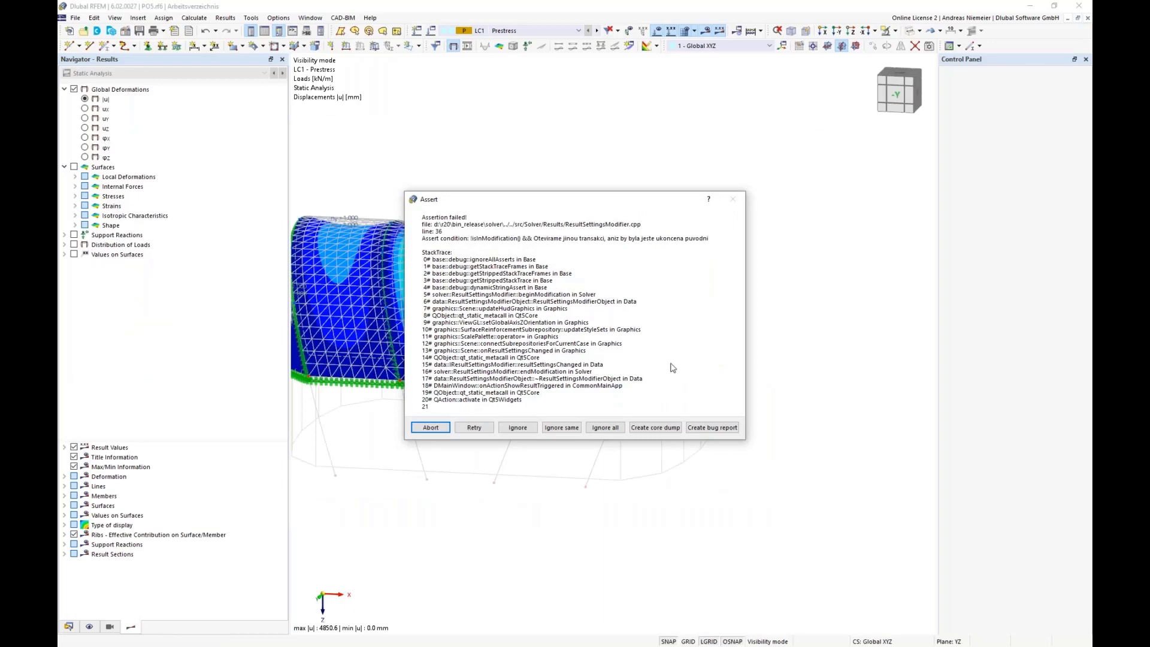
{"action": "left_click", "coordinate": [615, 428]}
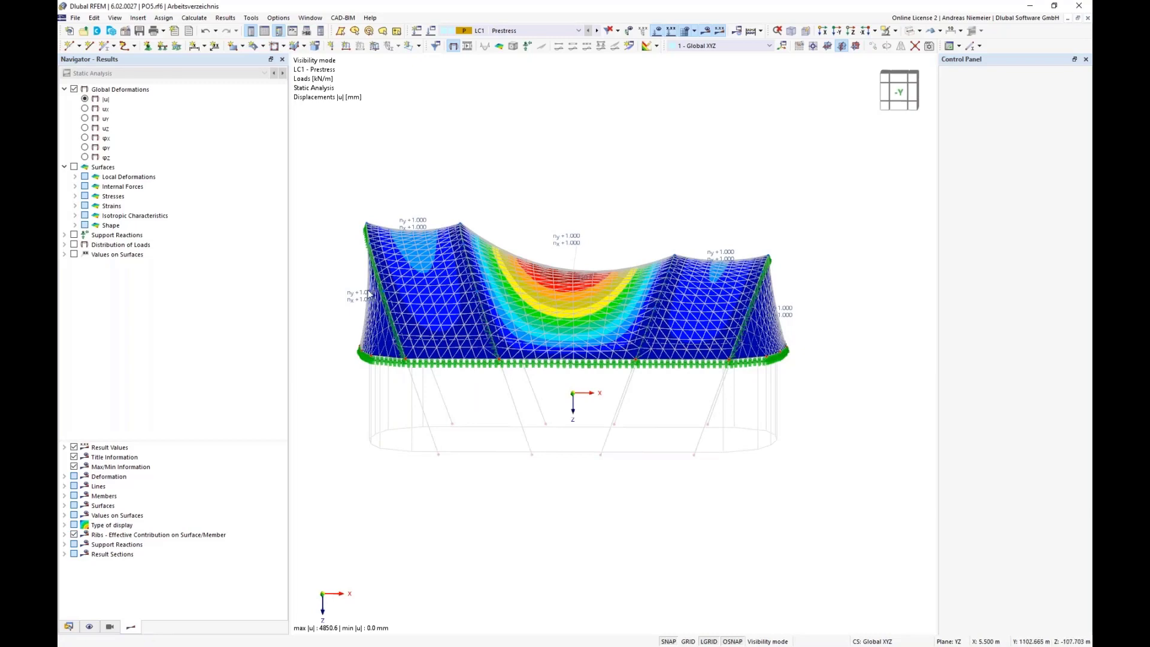
{"action": "middle_click_drag", "start_coordinate": [793, 401], "coordinate": [755, 411], "text": "ctrl"}
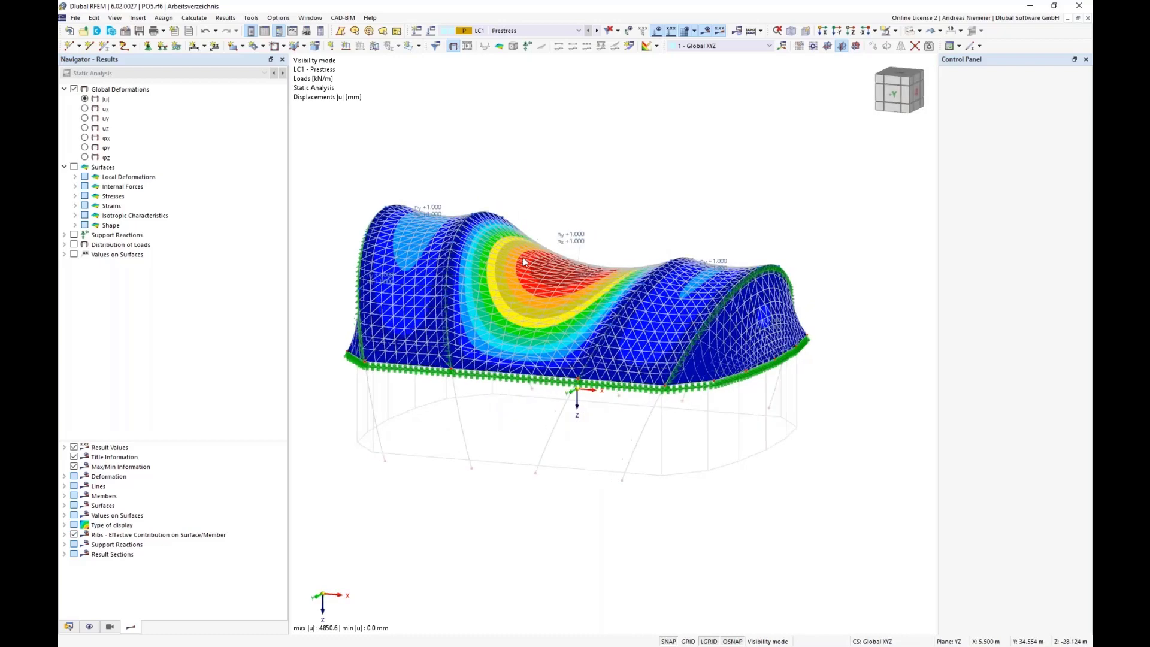
{"action": "scroll", "coordinate": [524, 262], "scroll_direction": "up", "scroll_amount": 3}
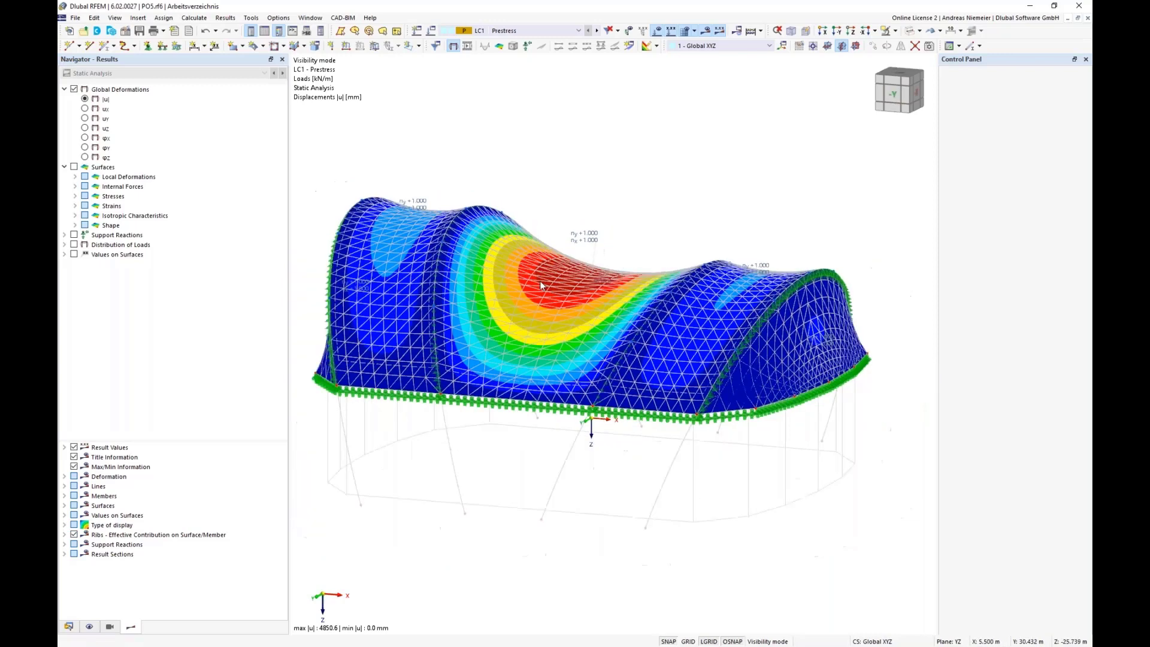
{"action": "middle_click_drag", "start_coordinate": [450, 462], "coordinate": [461, 396], "text": "ctrl"}
- Display the membrane's basic internal axial forces nx and ny one after the other and check their extreme values
{"action": "left_click", "coordinate": [76, 187]}
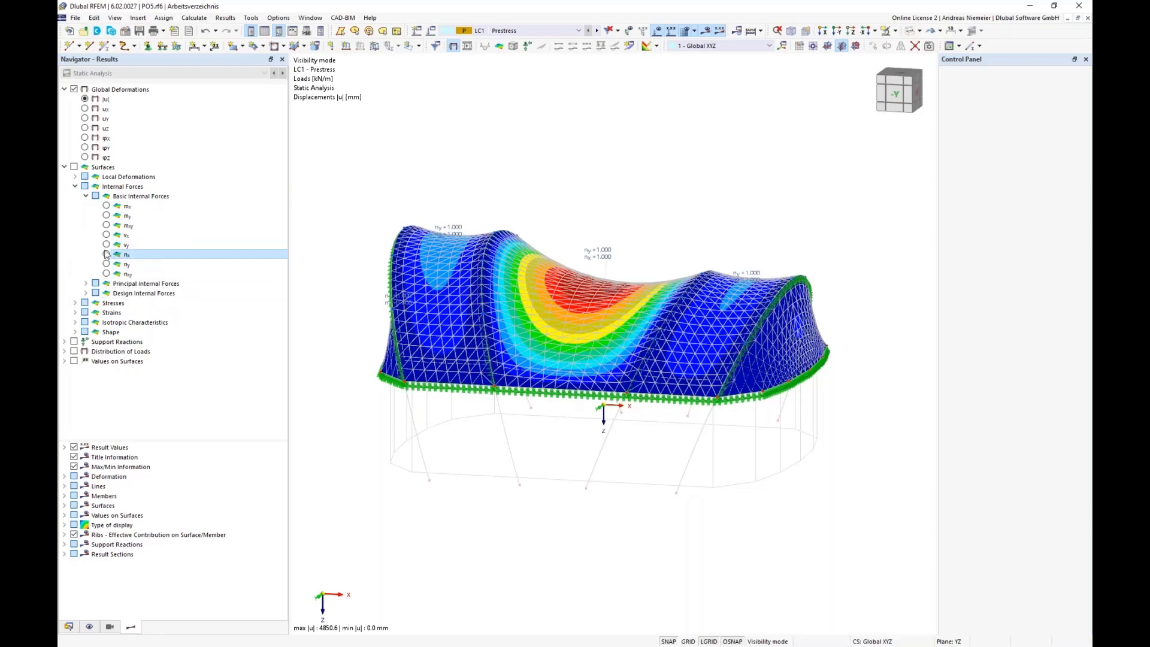
{"action": "left_click", "coordinate": [107, 255]}
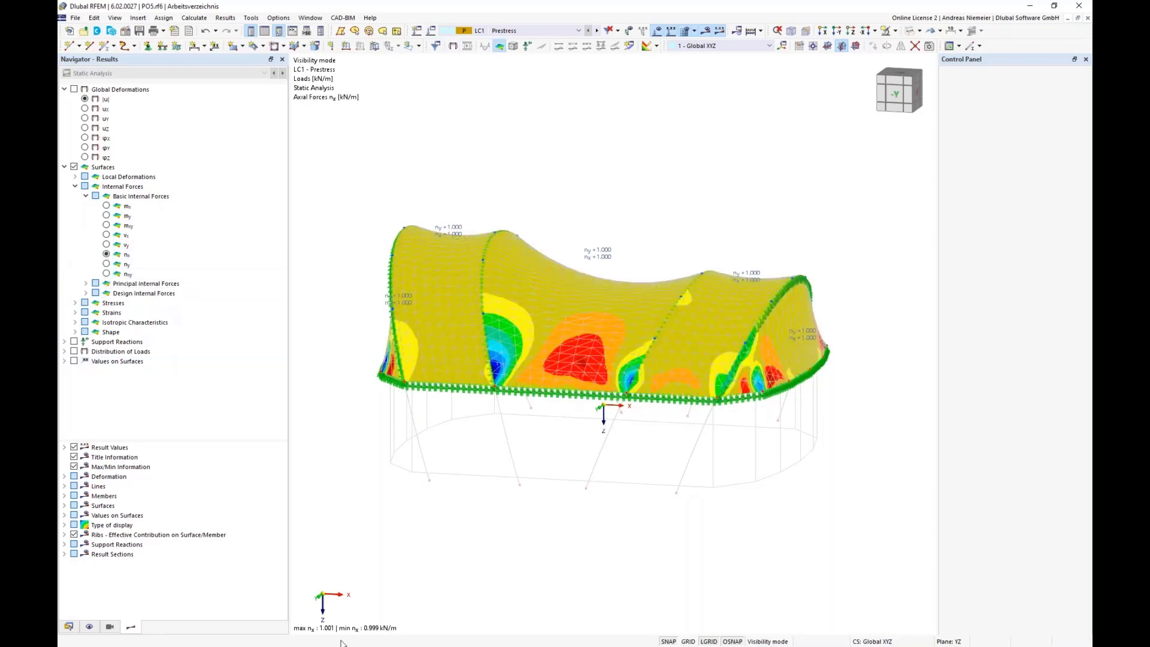
{"action": "left_click", "coordinate": [106, 264]}
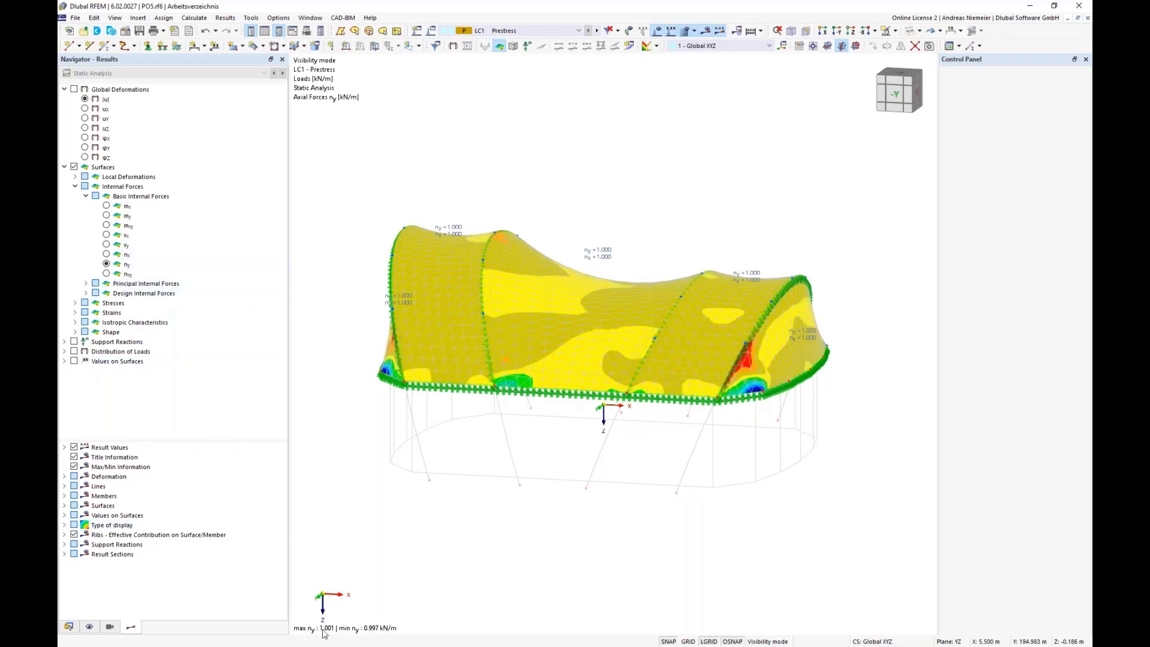
- Display the global deformations again and inspect the form-found membrane's curvature between the arches from the side and the end
{"action": "left_click", "coordinate": [74, 88]}
{"action": "middle_click_drag", "start_coordinate": [450, 463], "coordinate": [470, 444]}
{"action": "scroll", "coordinate": [608, 284], "scroll_direction": "up", "scroll_amount": 2}
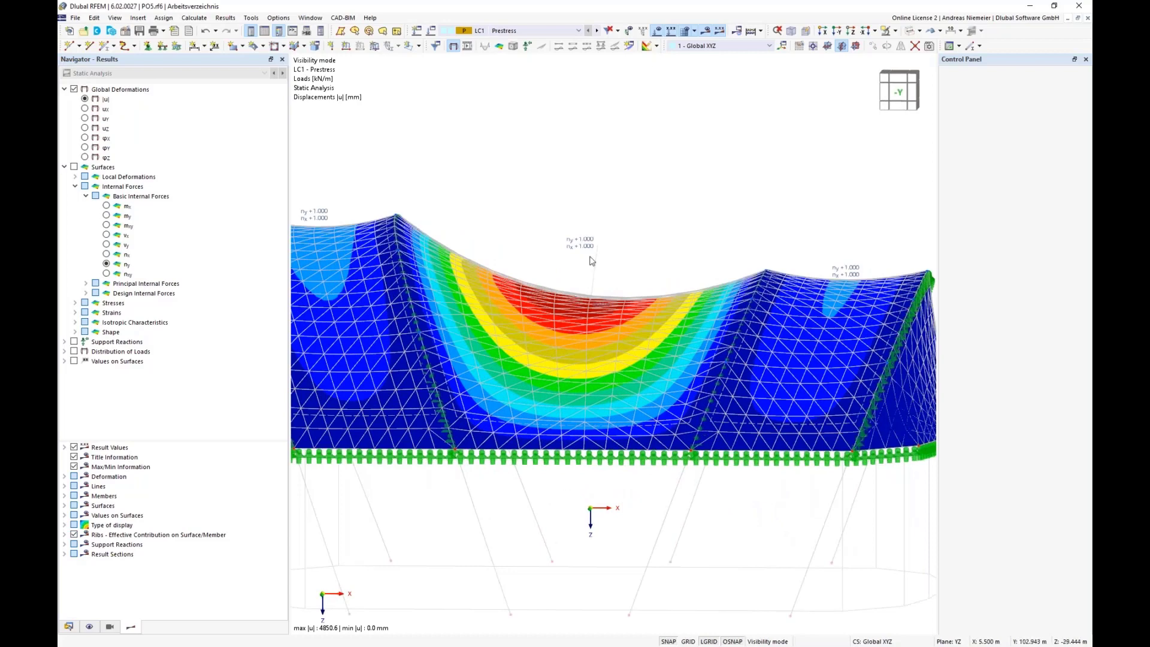
{"action": "scroll", "coordinate": [584, 290], "scroll_direction": "down", "scroll_amount": 1}
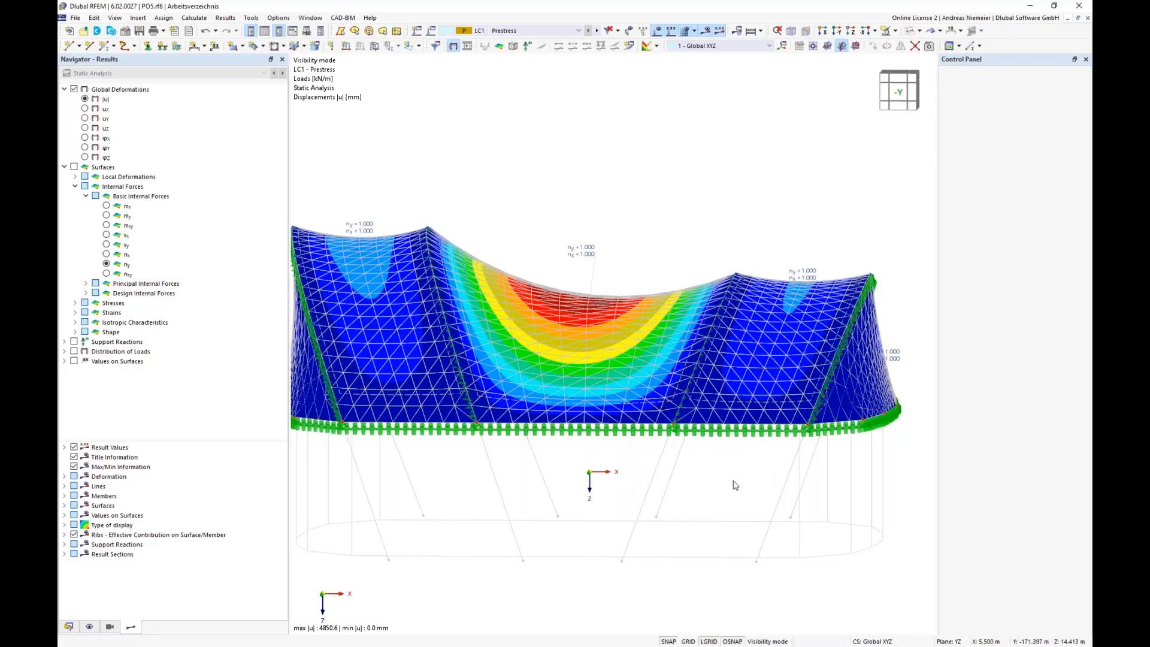
{"action": "middle_click_drag", "start_coordinate": [736, 485], "coordinate": [526, 466], "text": "ctrl"}
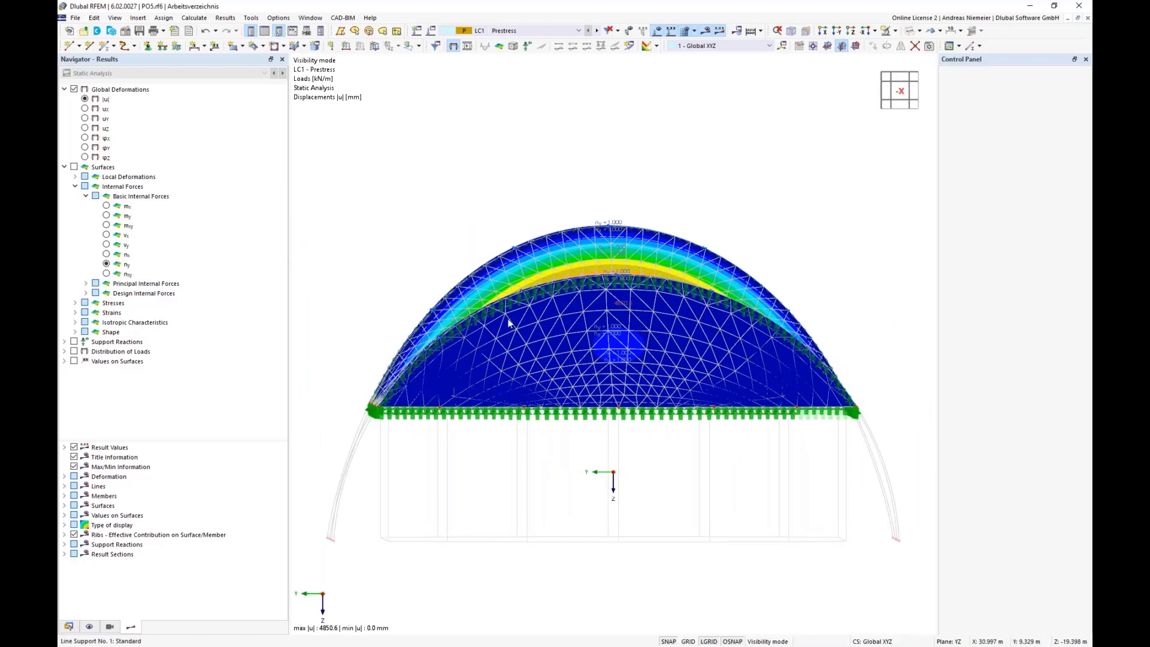
- Delete the finite element mesh together with the calculated results of the membrane roof
{"action": "scroll", "coordinate": [437, 502], "scroll_direction": "down", "scroll_amount": 1}
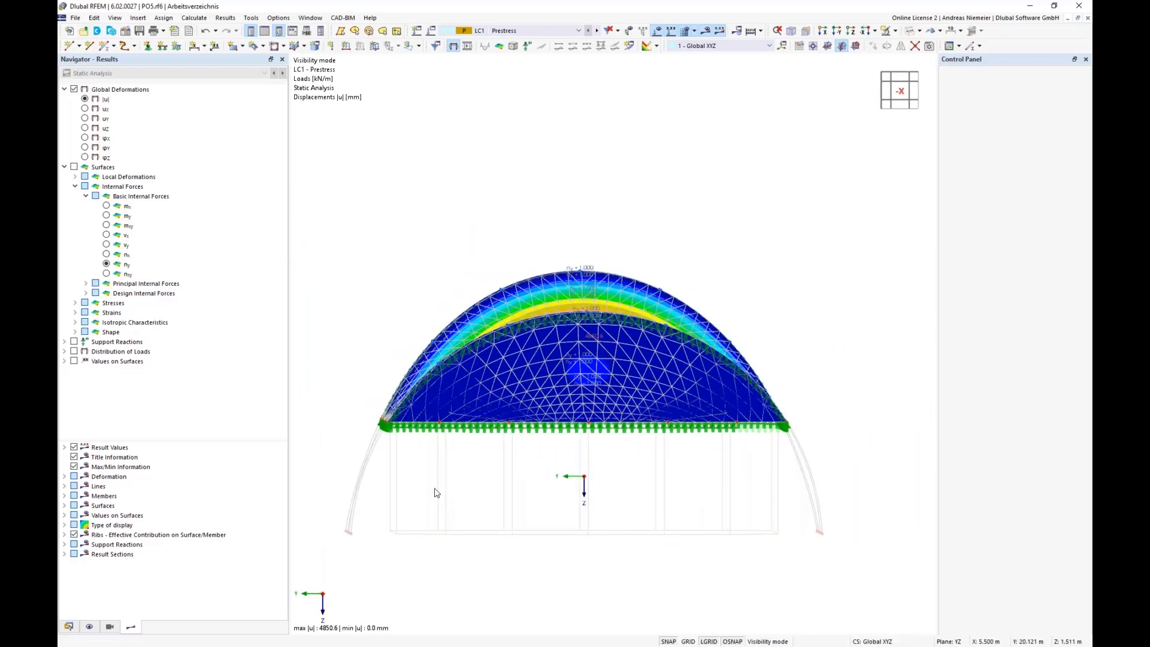
{"action": "middle_click_drag", "start_coordinate": [437, 493], "coordinate": [593, 346], "text": "ctrl"}
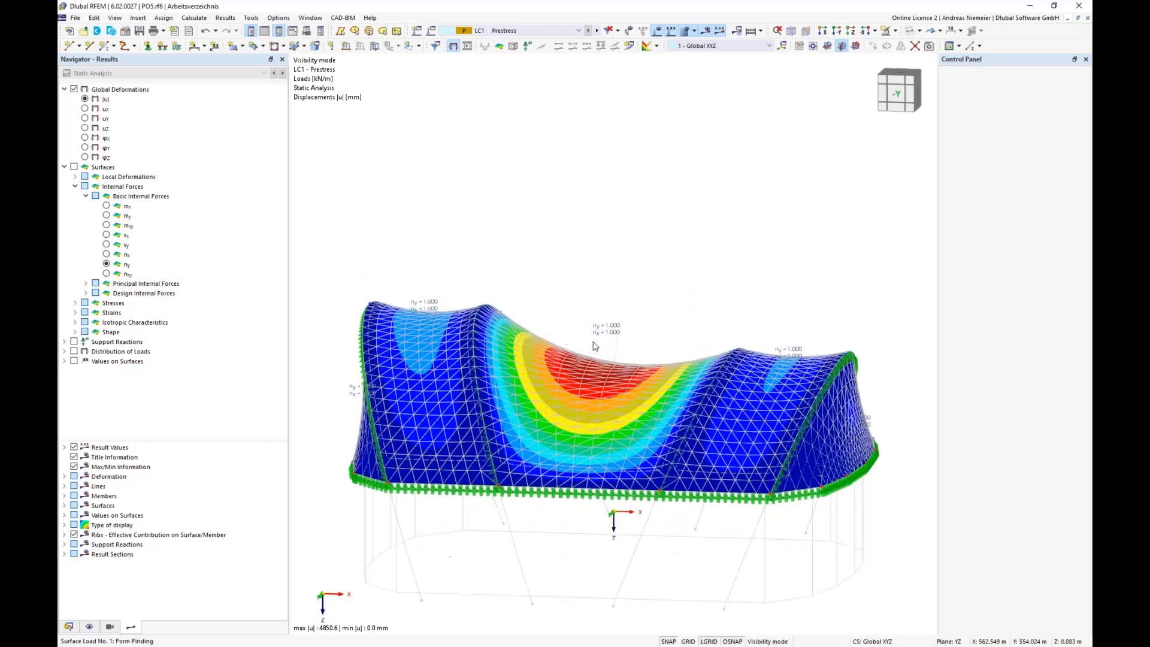
{"action": "scroll", "coordinate": [595, 346], "scroll_direction": "up", "scroll_amount": 2}
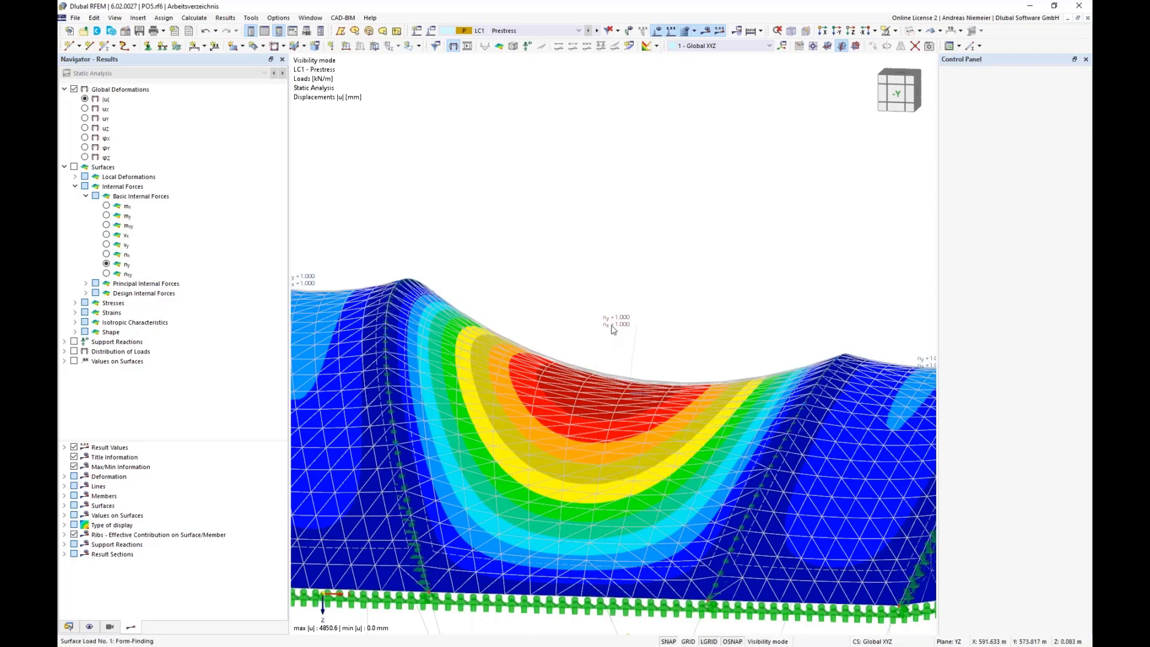
{"action": "scroll", "coordinate": [617, 345], "scroll_direction": "down", "scroll_amount": 3}
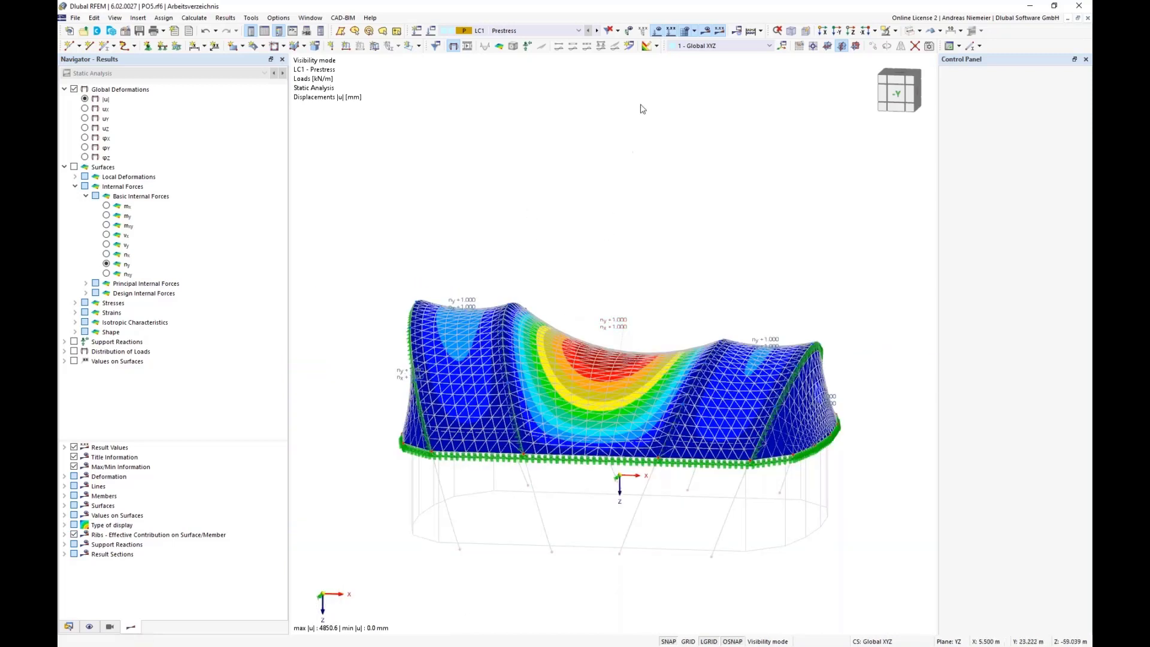
{"action": "left_click", "coordinate": [698, 32]}
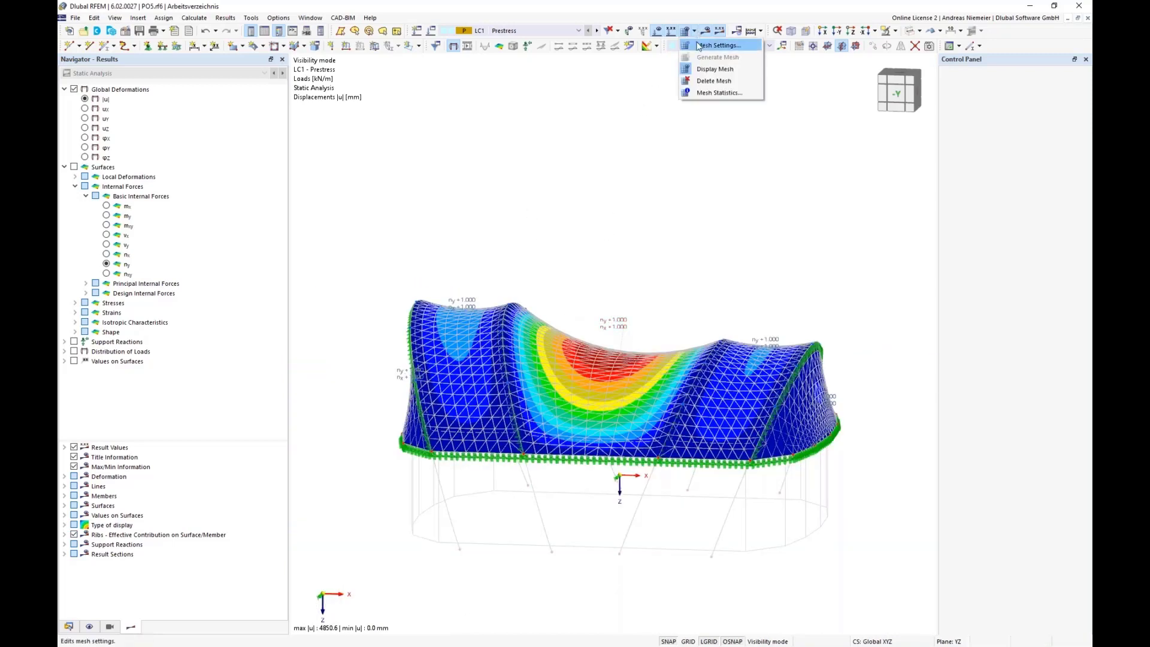
{"action": "left_click", "coordinate": [710, 72]}
{"action": "left_click", "coordinate": [619, 374]}
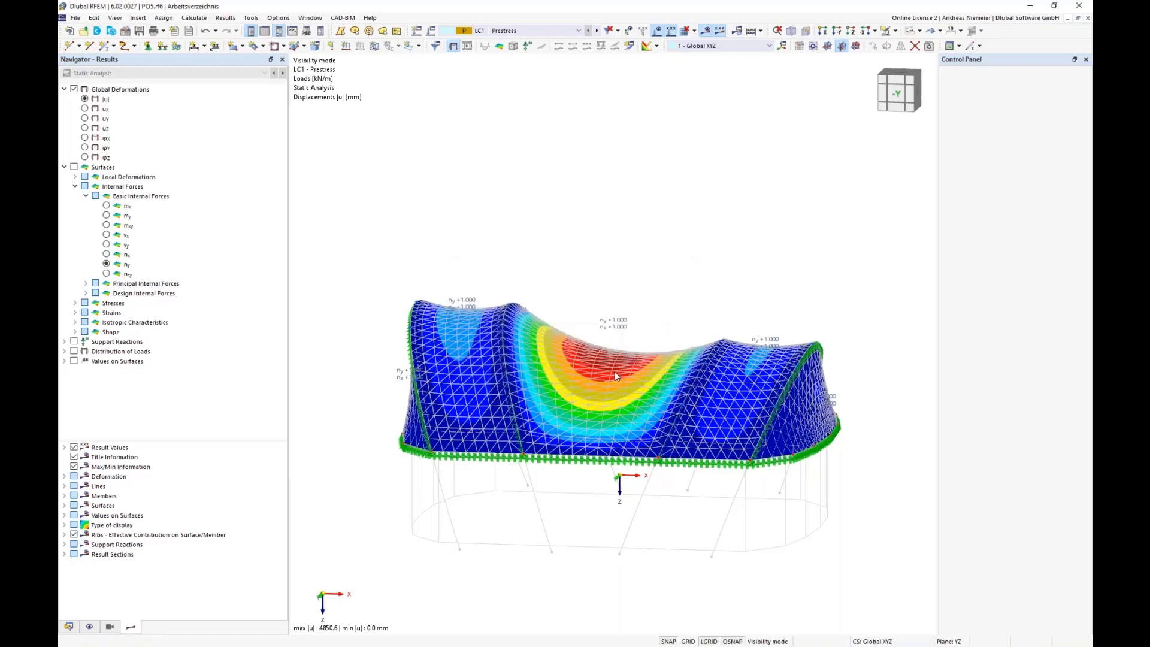
{"action": "scroll", "coordinate": [648, 256], "scroll_direction": "down", "scroll_amount": 1}
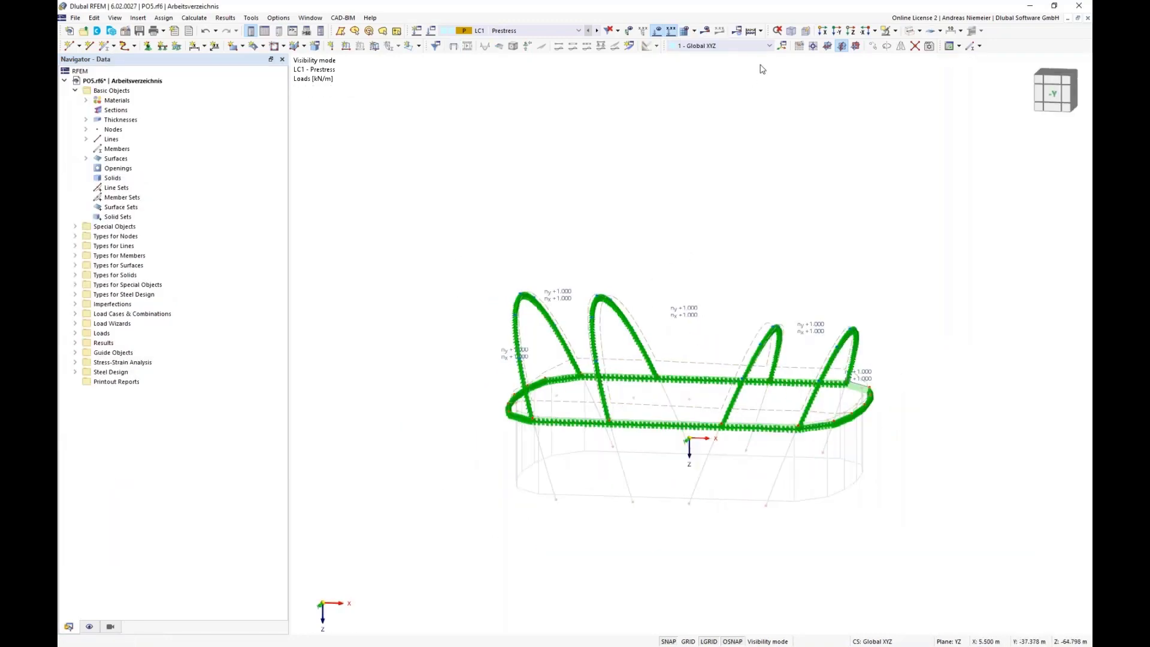
- Cancel the visibility mode to show the whole model, and place the XY work plane through the central node at Z -7.5 m
{"action": "left_click", "coordinate": [813, 46]}
{"action": "scroll", "coordinate": [700, 455], "scroll_direction": "up", "scroll_amount": 1}
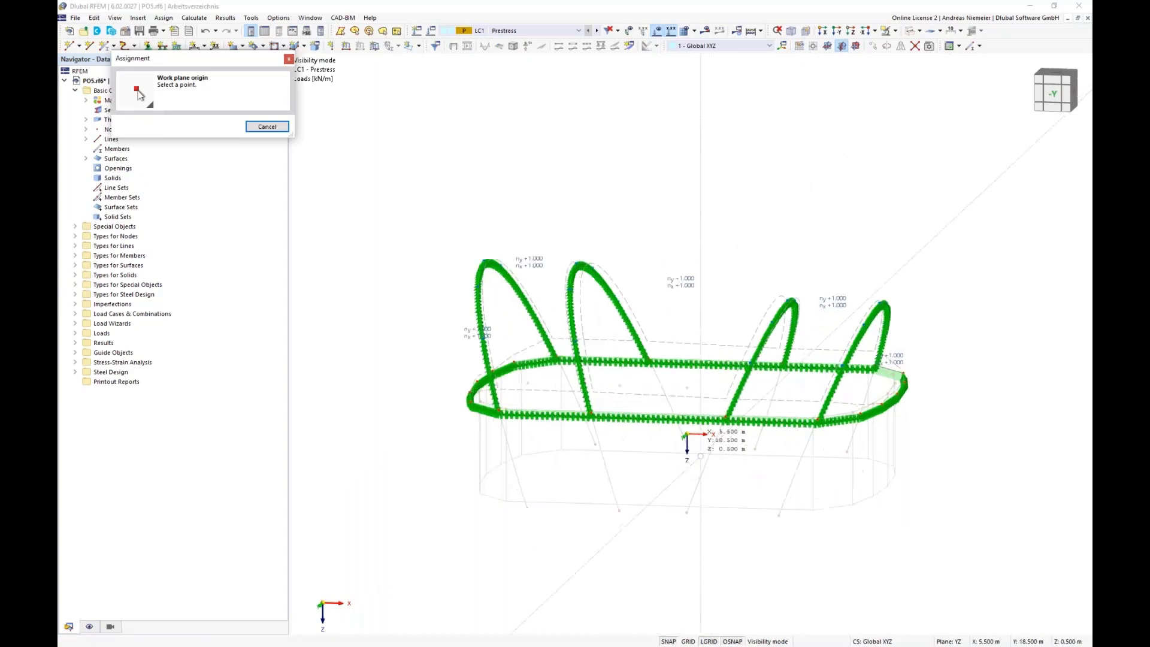
{"action": "left_click", "coordinate": [895, 31]}
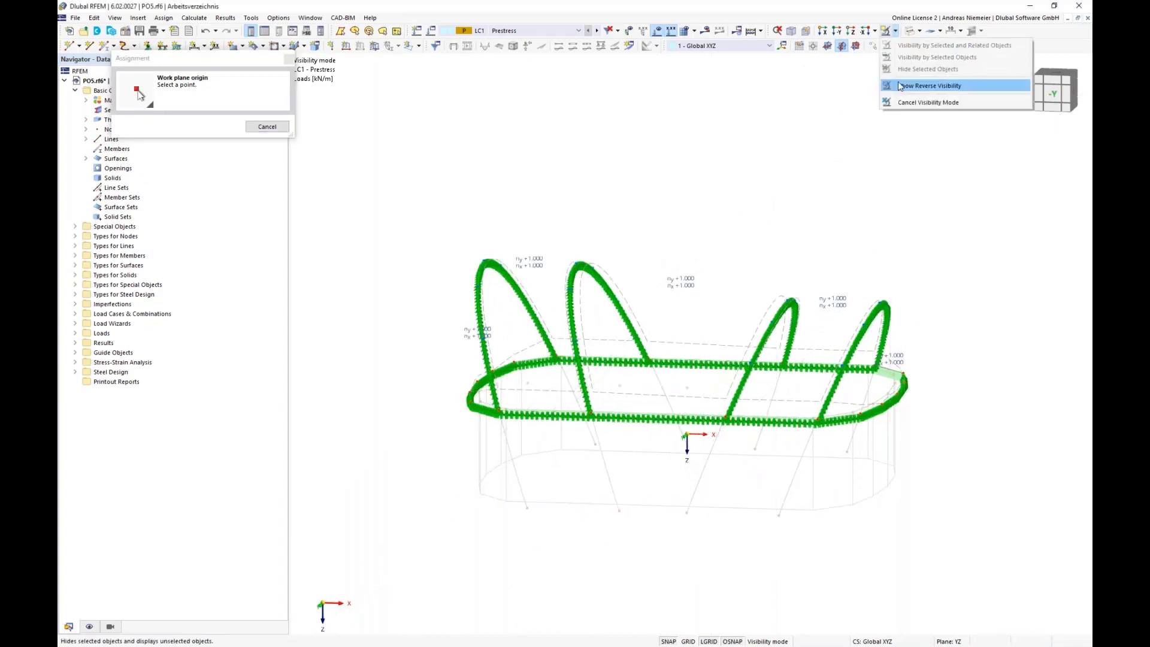
{"action": "left_click", "coordinate": [928, 103]}
{"action": "scroll", "coordinate": [666, 415], "scroll_direction": "up", "scroll_amount": 1}
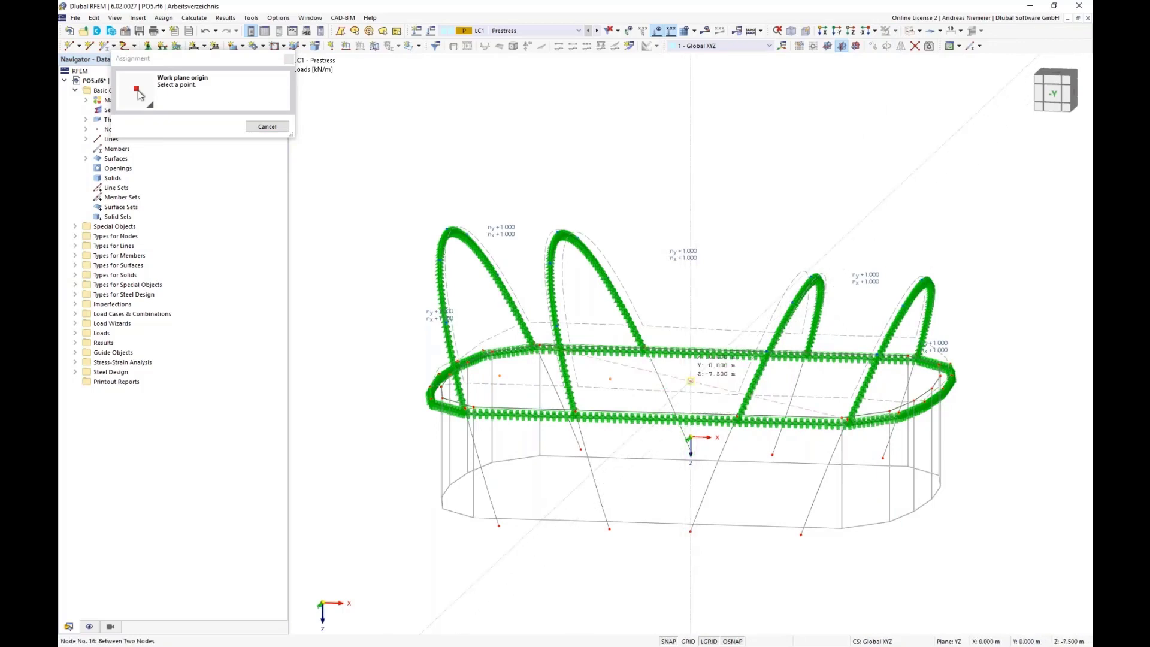
{"action": "left_click", "coordinate": [691, 381]}
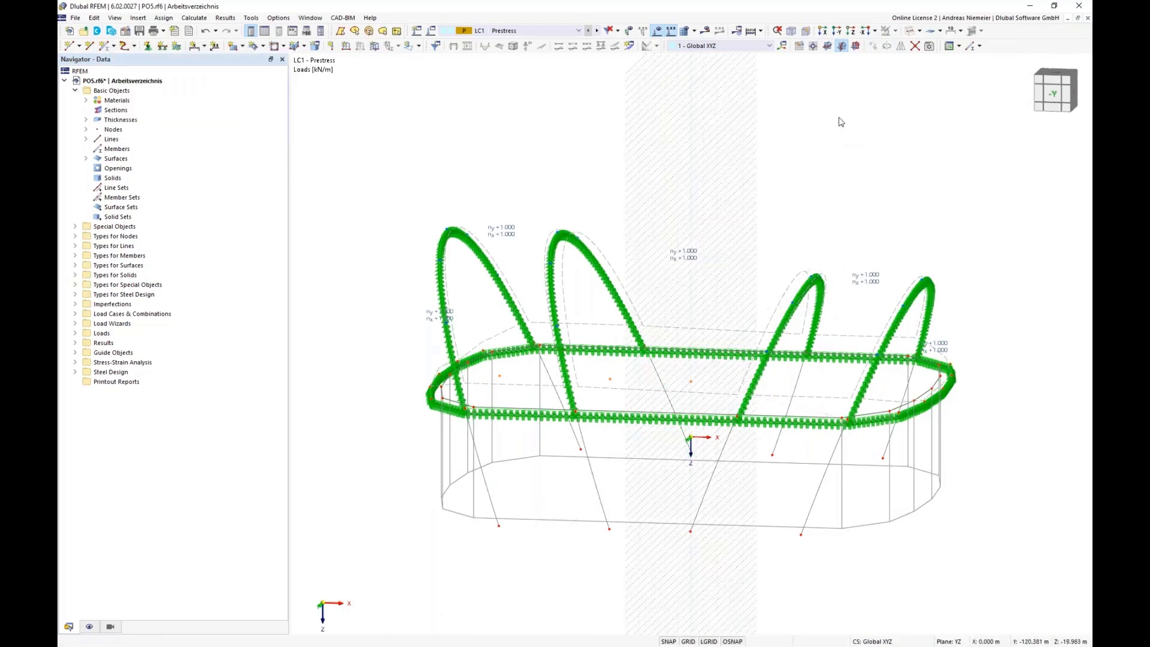
{"action": "left_click", "coordinate": [827, 46]}
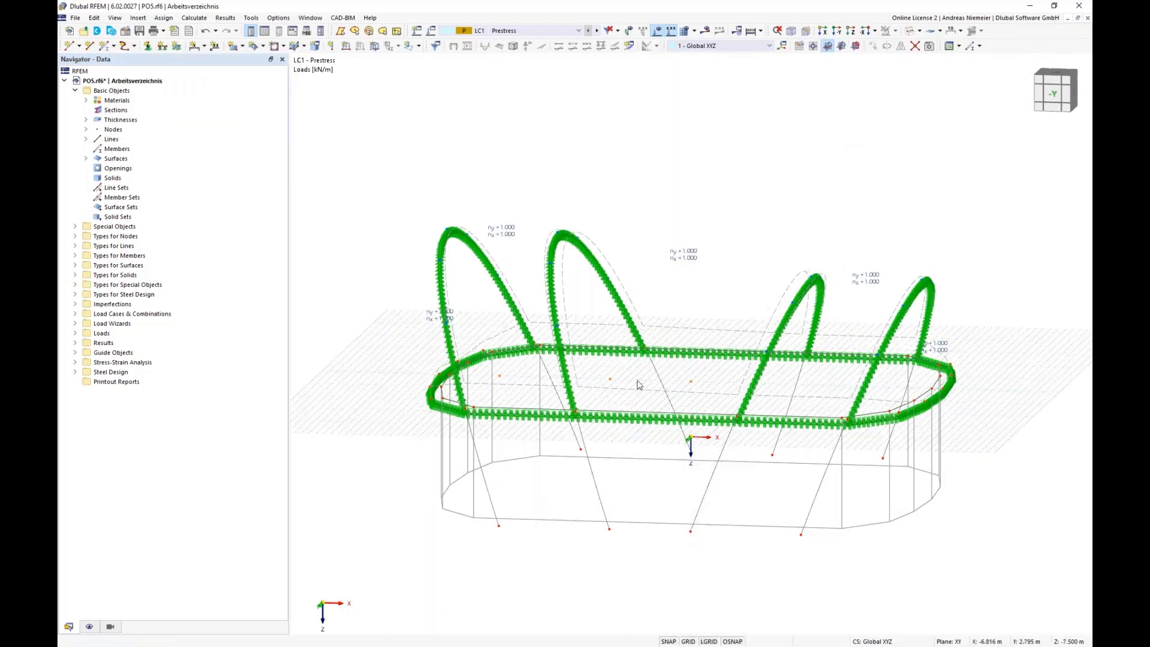
- Draw a single line 2 m long along the X axis from (-1, 0, -7.5) to (1, 0, -7.5)
{"action": "middle_click_drag", "start_coordinate": [673, 382], "coordinate": [661, 415], "text": "ctrl"}
{"action": "scroll", "coordinate": [688, 383], "scroll_direction": "up", "scroll_amount": 3}
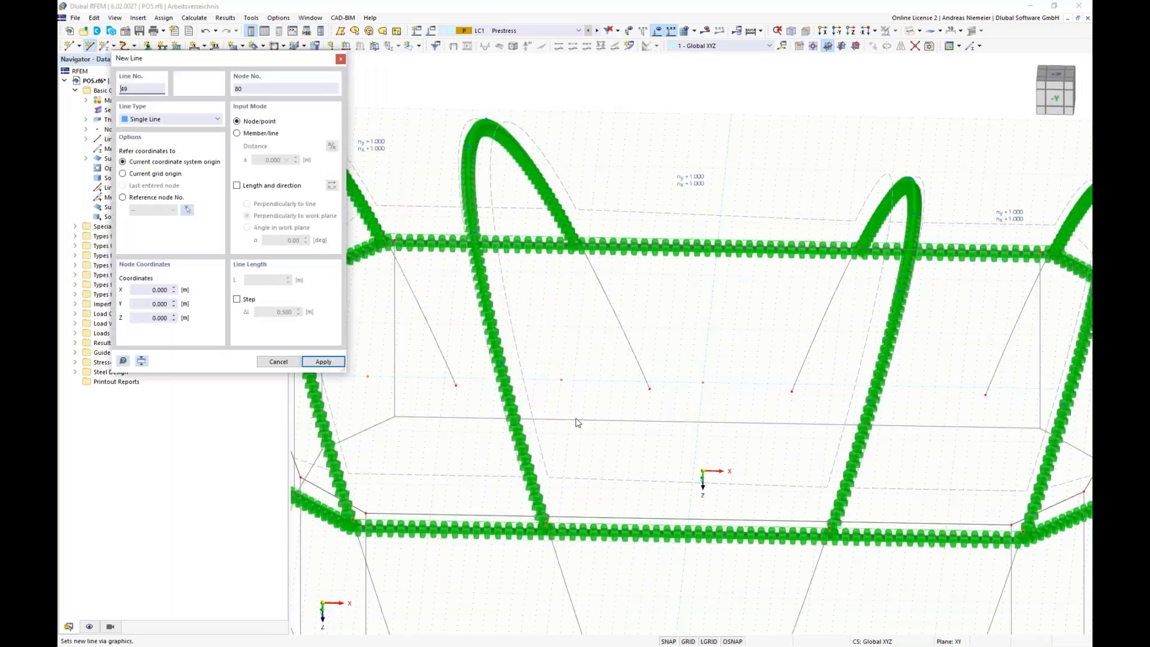
{"action": "scroll", "coordinate": [682, 372], "scroll_direction": "up", "scroll_amount": 3}
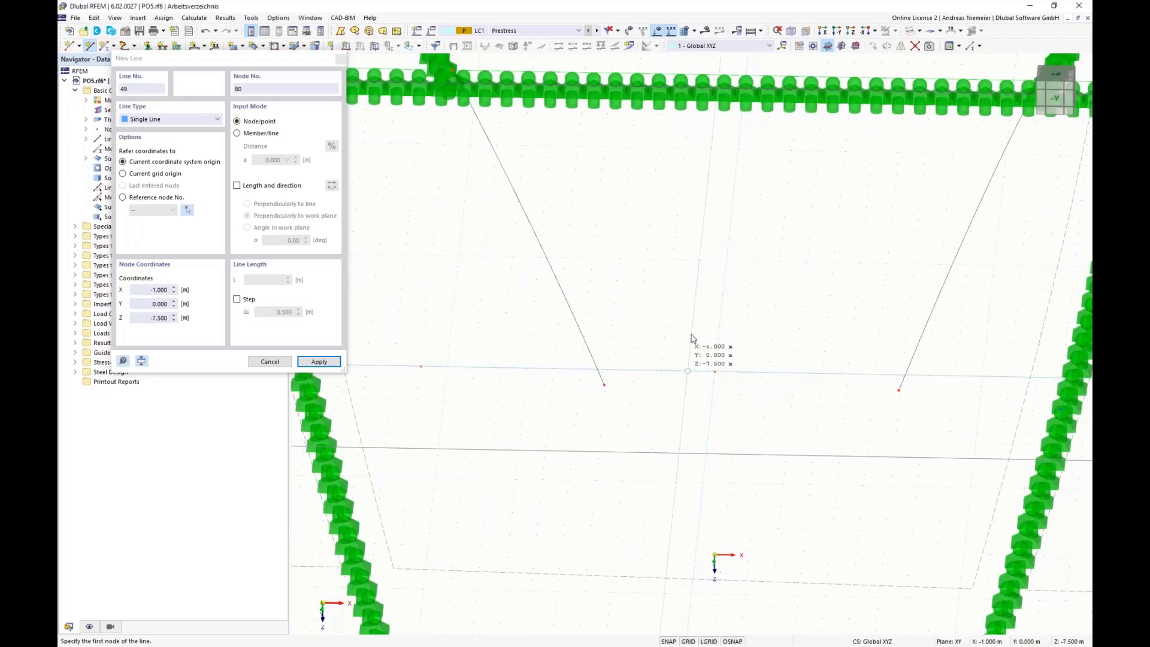
{"action": "left_click", "coordinate": [688, 372]}
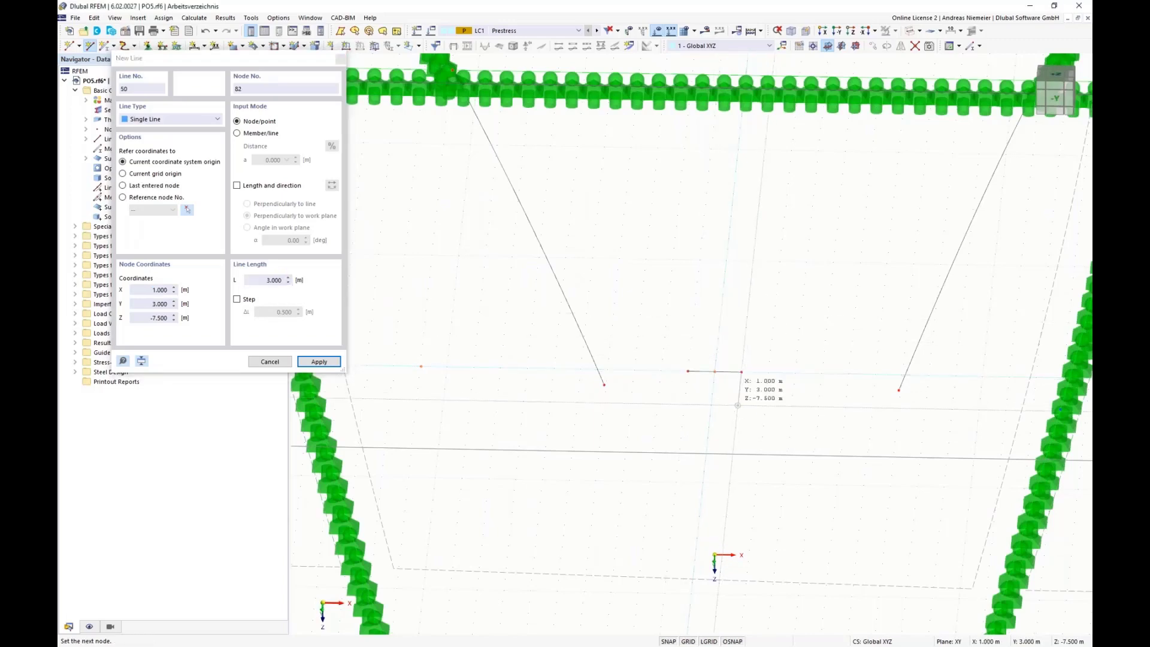
{"action": "left_click", "coordinate": [743, 403]}
{"action": "key", "text": "Escape"}
{"action": "scroll", "coordinate": [719, 393], "scroll_direction": "down", "scroll_amount": 5}
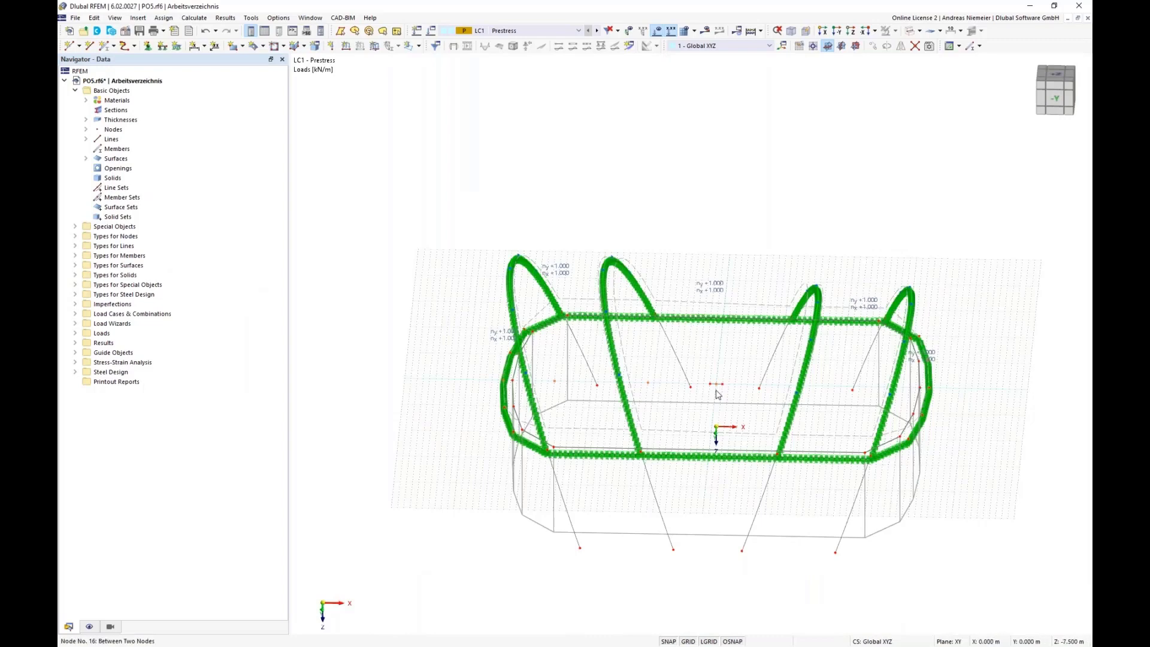
- Open membrane surfaces 1-5 for joint editing and activate specific axes for them
{"action": "scroll", "coordinate": [715, 439], "scroll_direction": "up", "scroll_amount": 1}
{"action": "middle_click_drag", "start_coordinate": [735, 409], "coordinate": [713, 360]}
{"action": "left_click_drag", "start_coordinate": [1001, 314], "coordinate": [418, 127]}
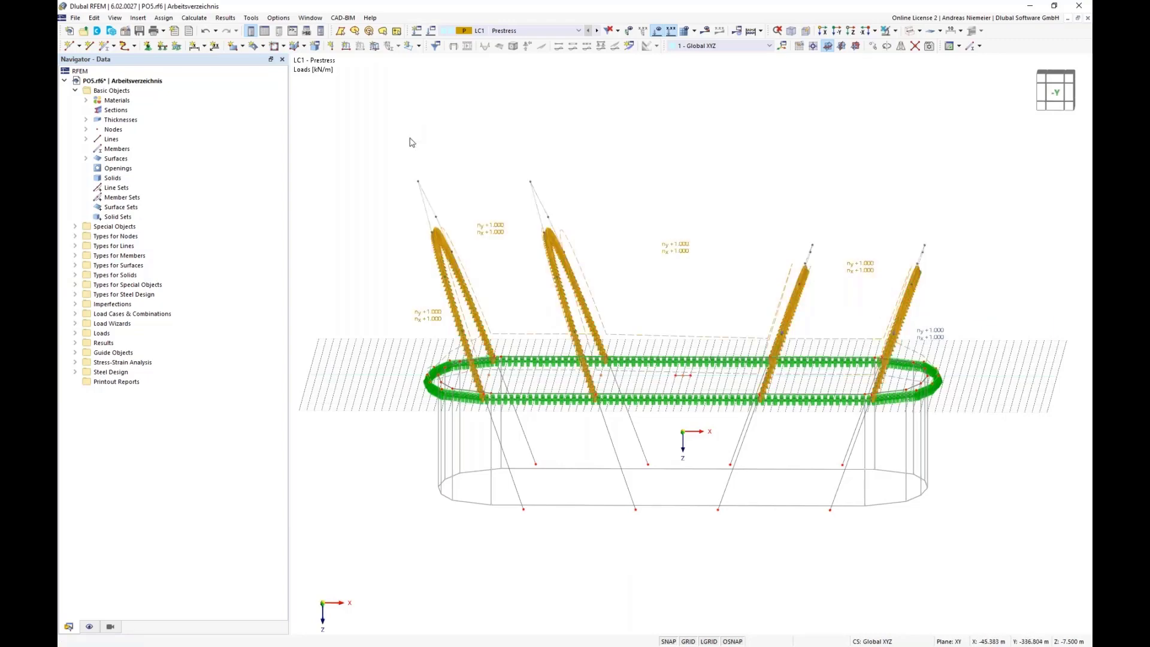
{"action": "right_click", "coordinate": [446, 242]}
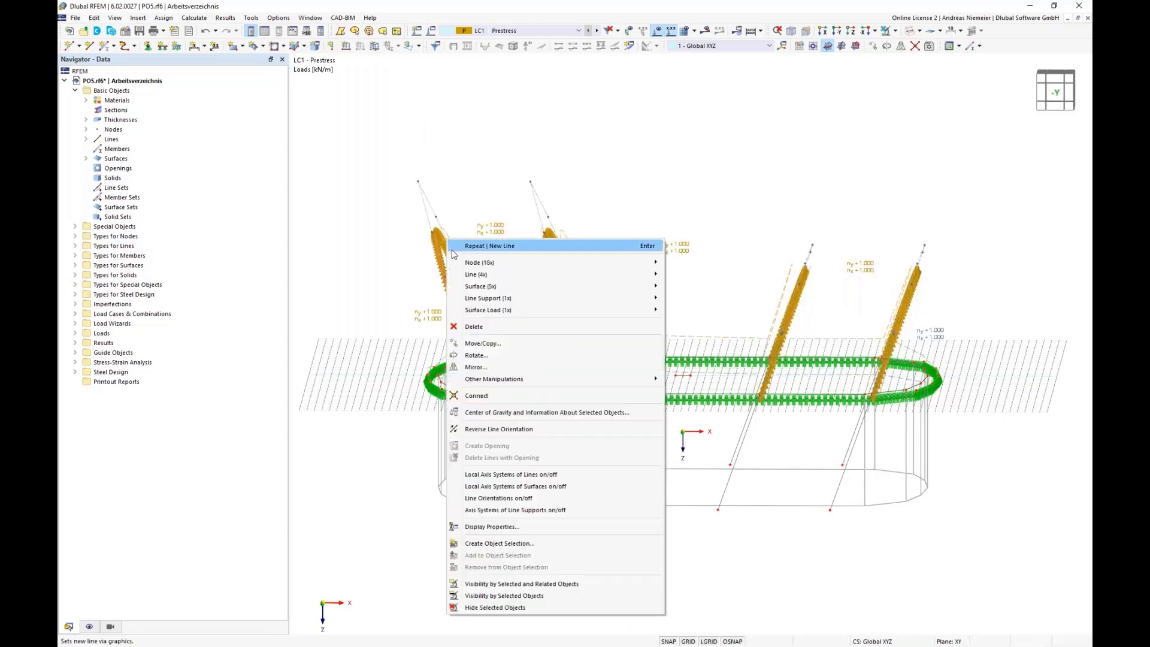
{"action": "mouse_move", "coordinate": [475, 290]}
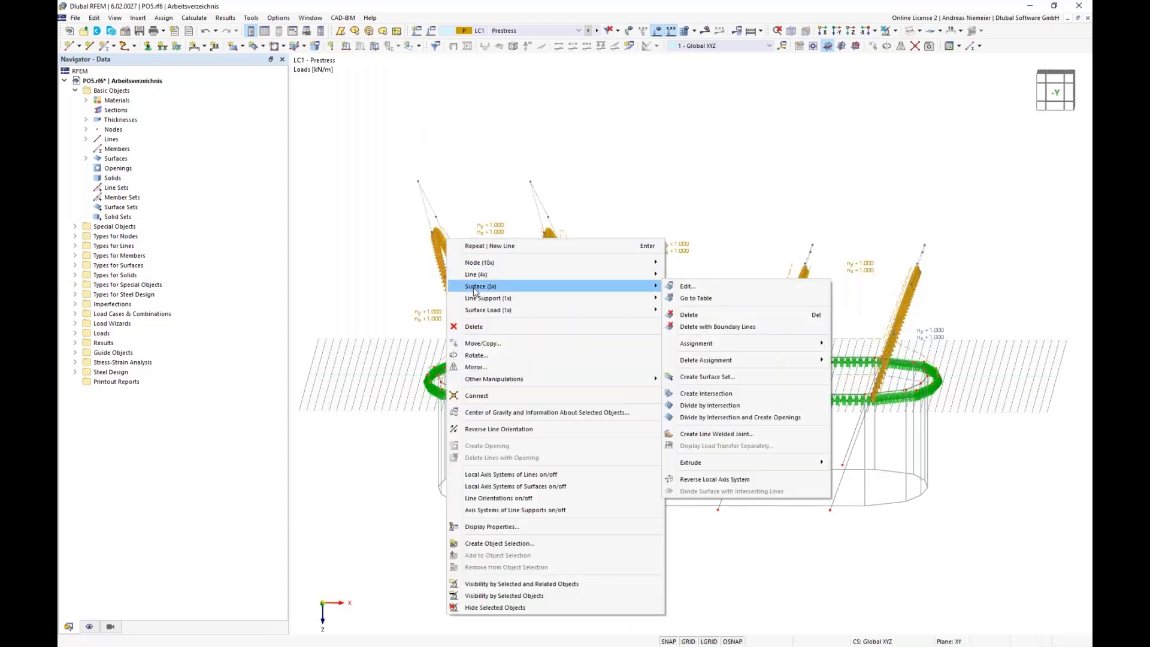
{"action": "left_click", "coordinate": [715, 289]}
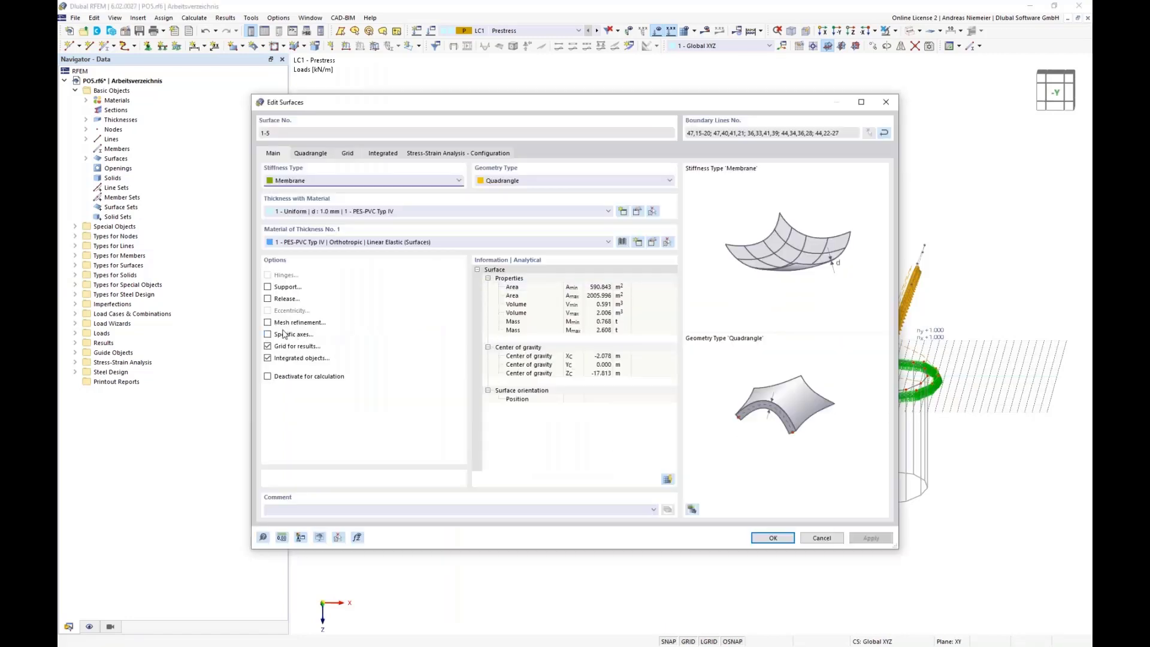
{"action": "left_click", "coordinate": [267, 335]}
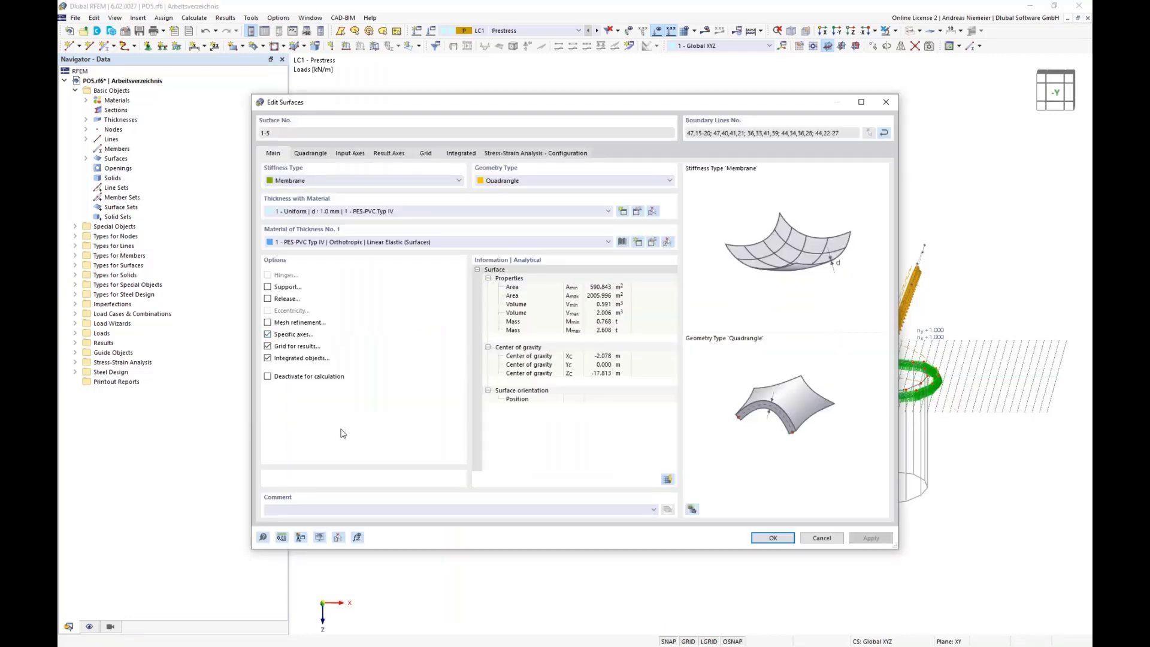
- Align the input x-axis of surfaces 1-5 parallel to line 49, the short line at the model's centre
{"action": "left_click", "coordinate": [353, 154]}
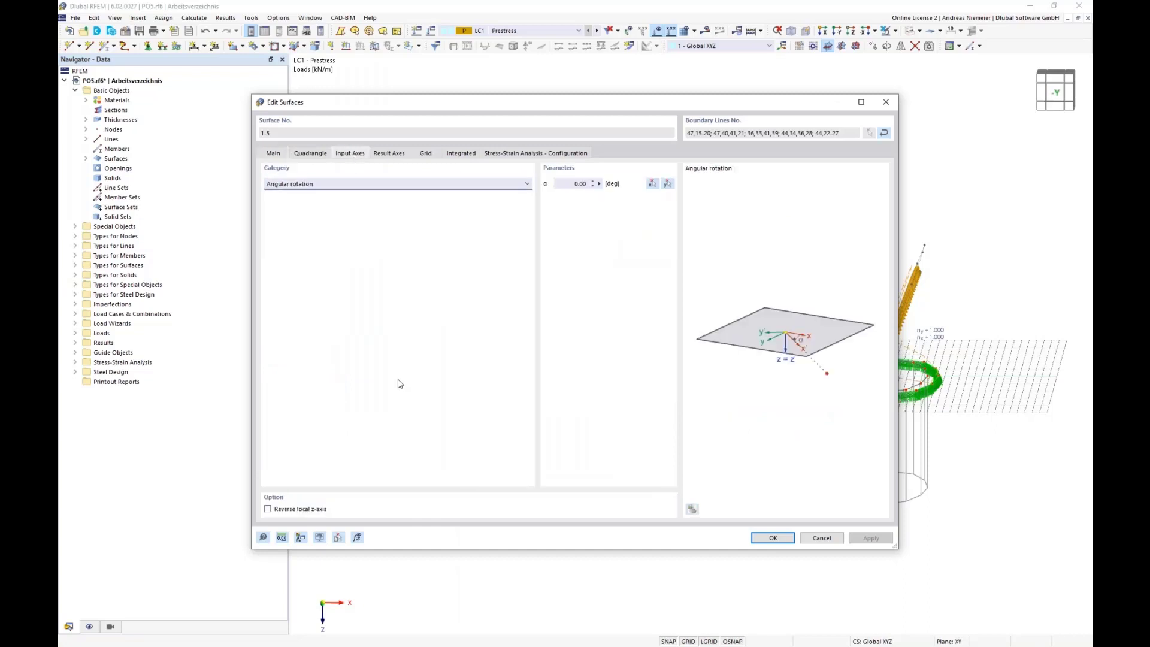
{"action": "left_click", "coordinate": [387, 186]}
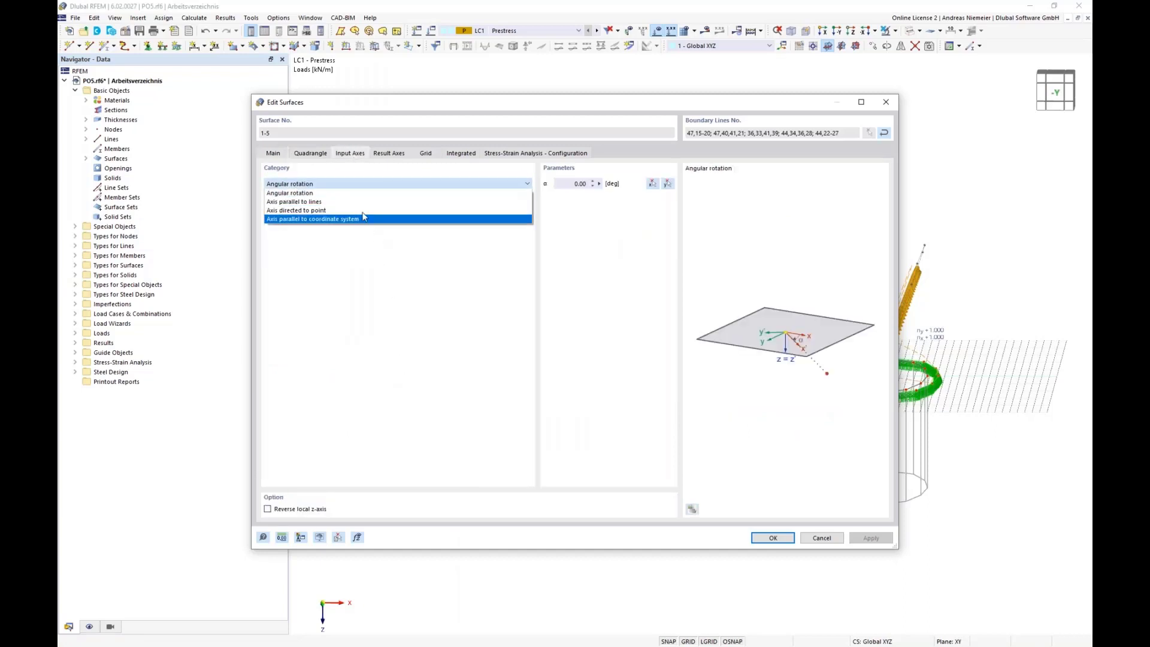
{"action": "left_click", "coordinate": [284, 203]}
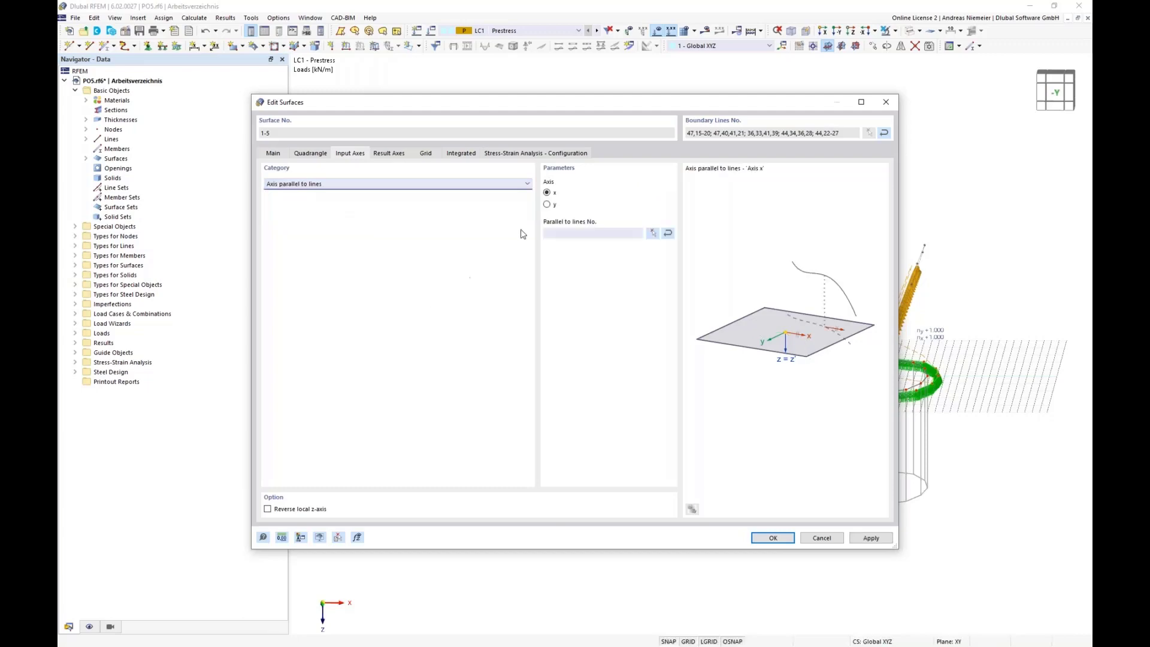
{"action": "left_click", "coordinate": [653, 238]}
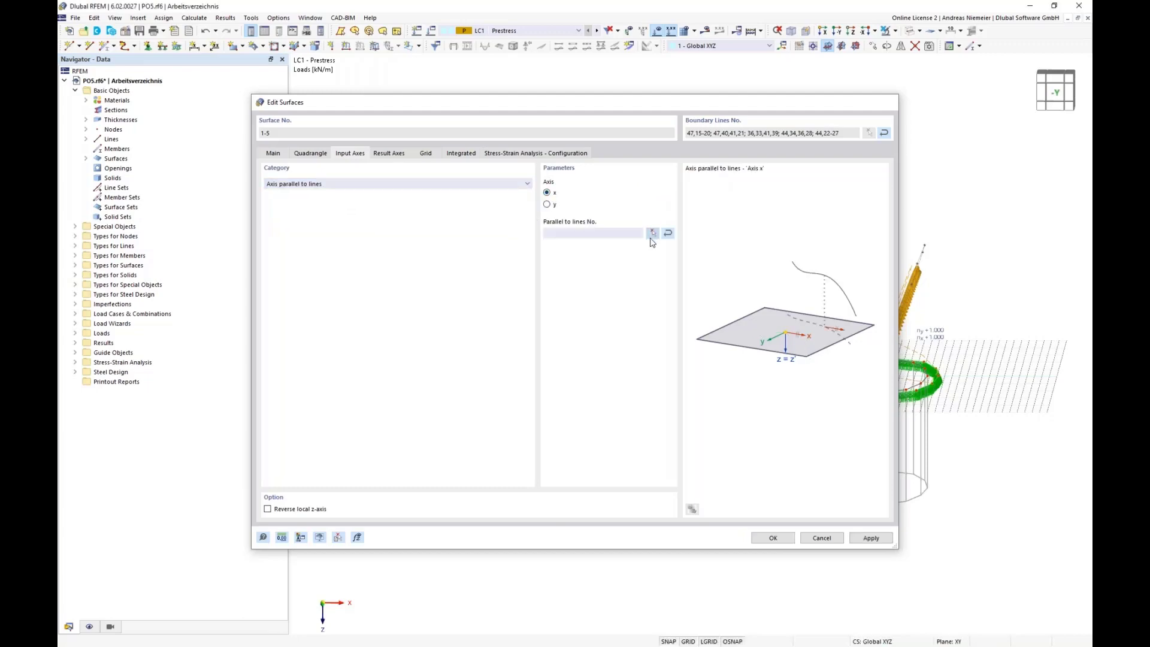
{"action": "scroll", "coordinate": [688, 371], "scroll_direction": "up", "scroll_amount": 4}
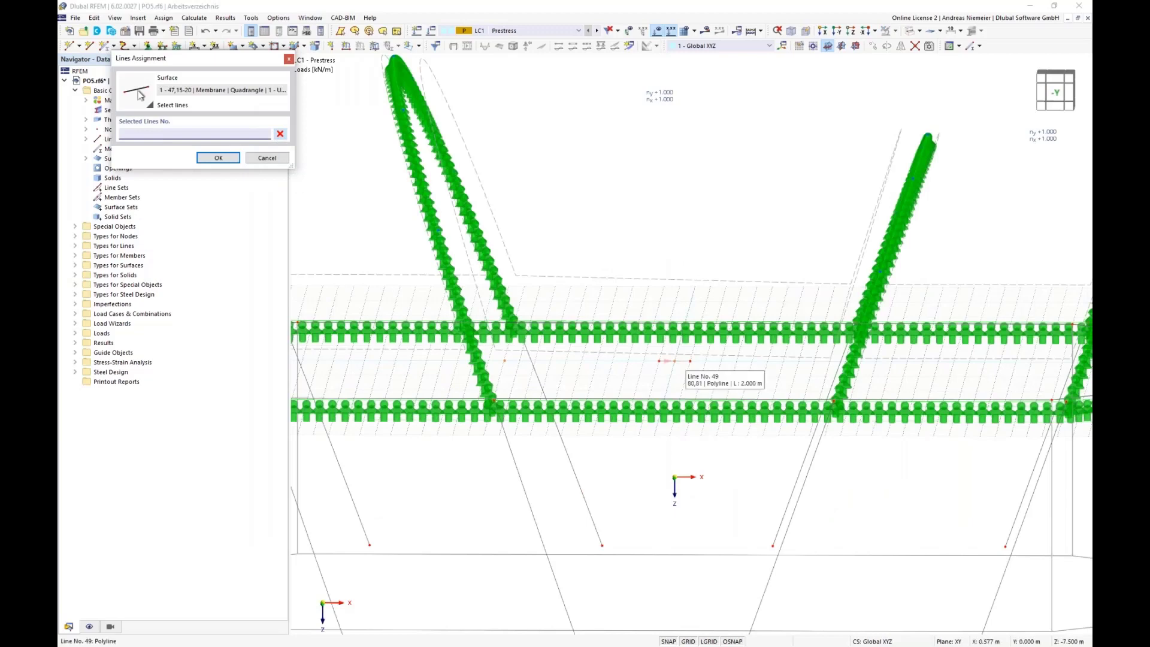
{"action": "left_click", "coordinate": [686, 364]}
{"action": "left_click", "coordinate": [221, 158]}
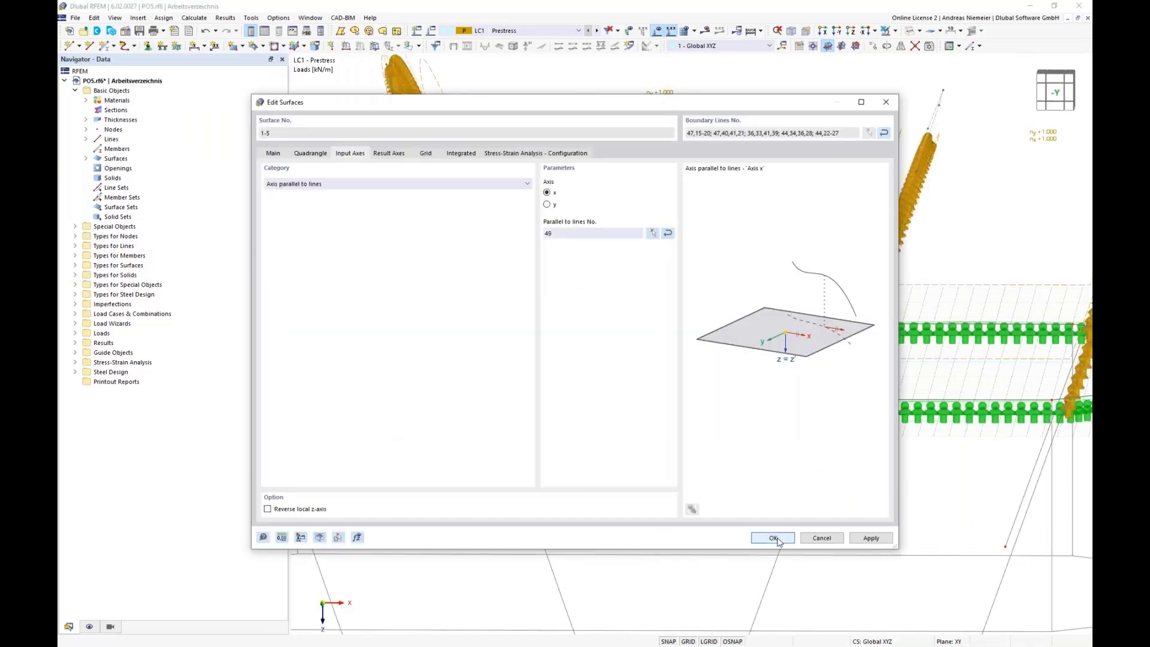
{"action": "left_click", "coordinate": [773, 539]}
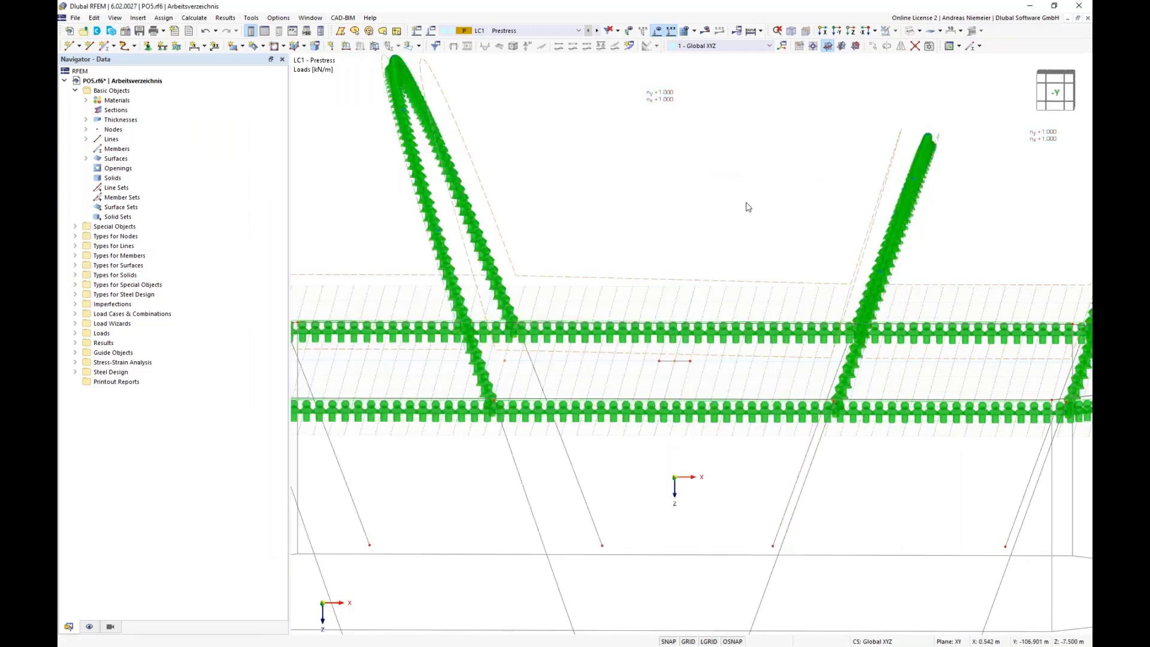
- Set the form-finding force along the Y axis to 0.5 kN/m in the surface load on middle surface 3
{"action": "double_click", "coordinate": [670, 100]}
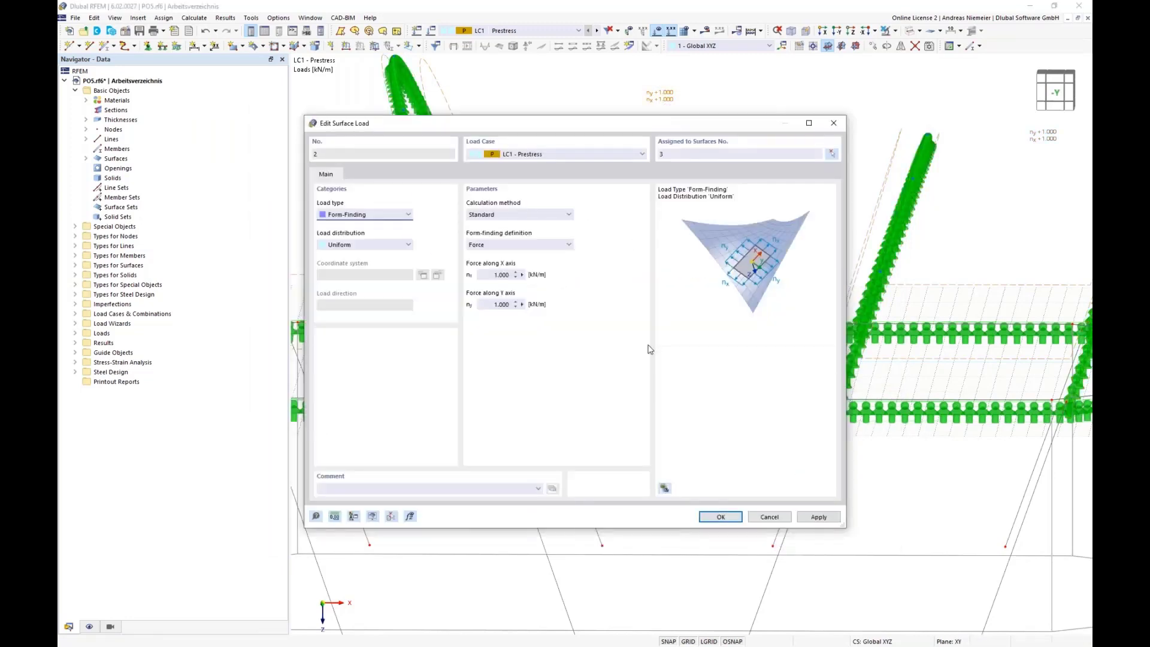
{"action": "double_click", "coordinate": [483, 306]}
{"action": "type", "text": "0,5"}
{"action": "left_click", "coordinate": [719, 516]}
- Calculate load case LC1 Prestress with the modified form-finding load
{"action": "scroll", "coordinate": [662, 213], "scroll_direction": "down", "scroll_amount": 5}
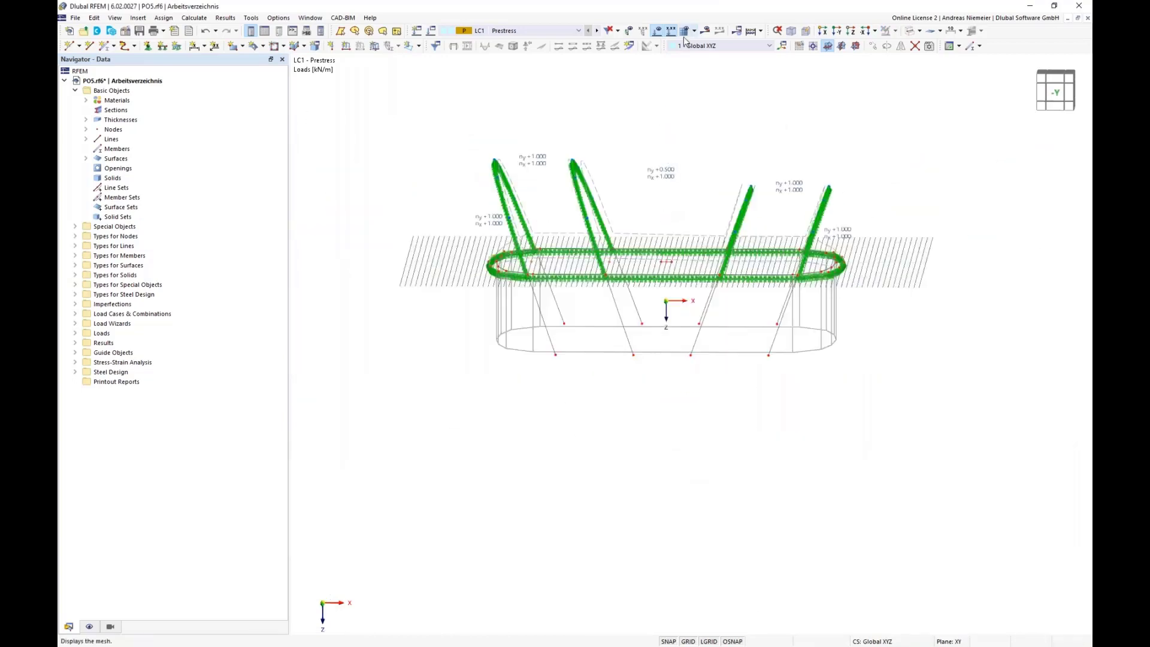
{"action": "left_click", "coordinate": [704, 32]}
{"action": "left_click", "coordinate": [620, 375]}
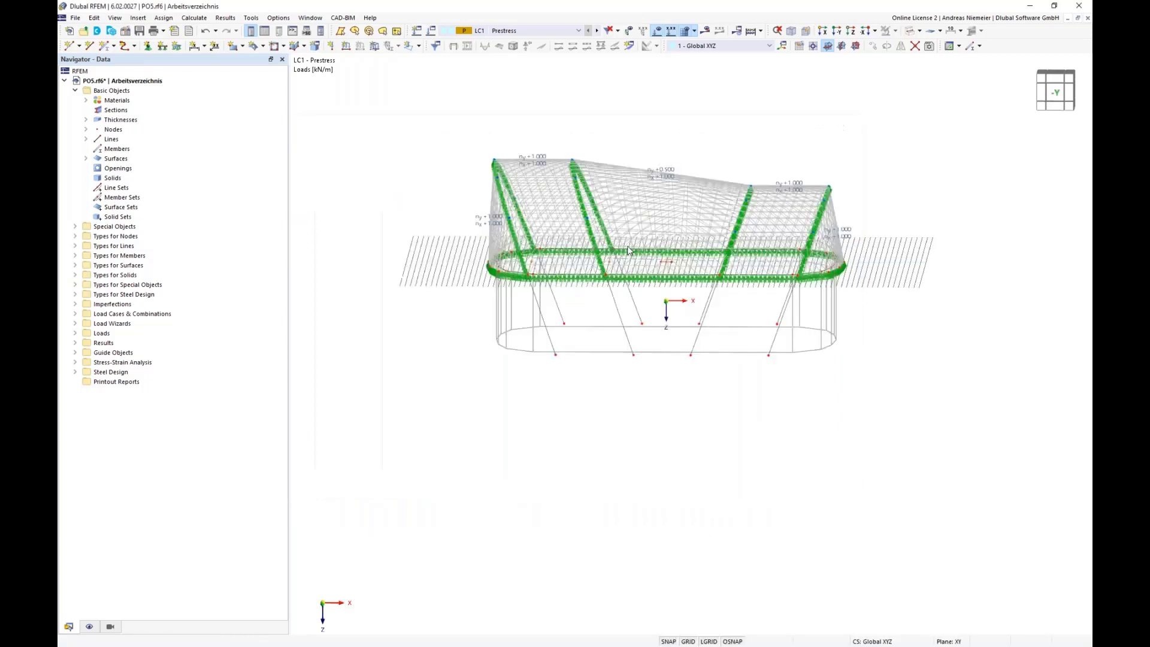
- Examine the membrane's global deformations and its axial forces nx and ny
{"action": "scroll", "coordinate": [562, 174], "scroll_direction": "up", "scroll_amount": 3}
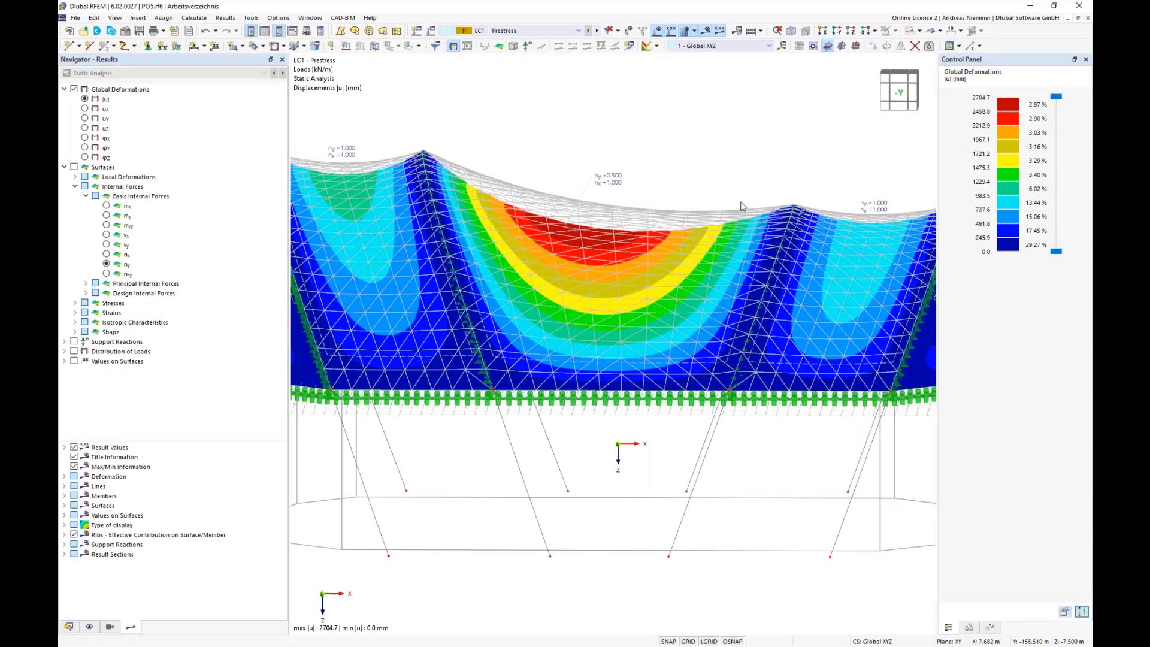
{"action": "scroll", "coordinate": [730, 214], "scroll_direction": "down", "scroll_amount": 2}
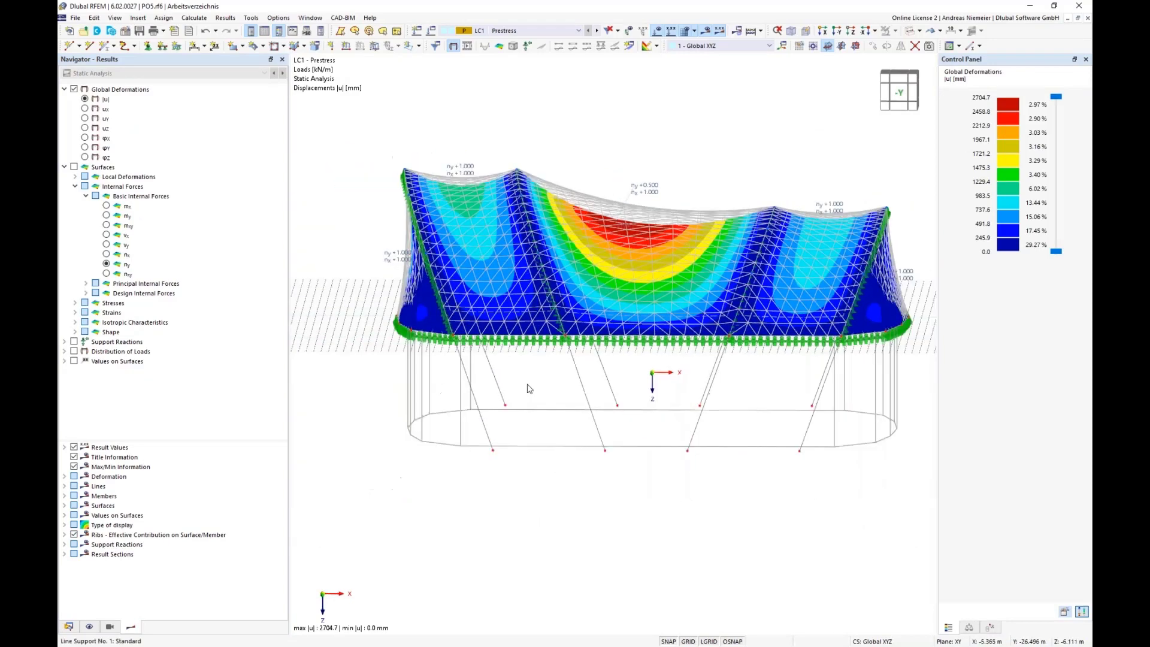
{"action": "left_click", "coordinate": [107, 255]}
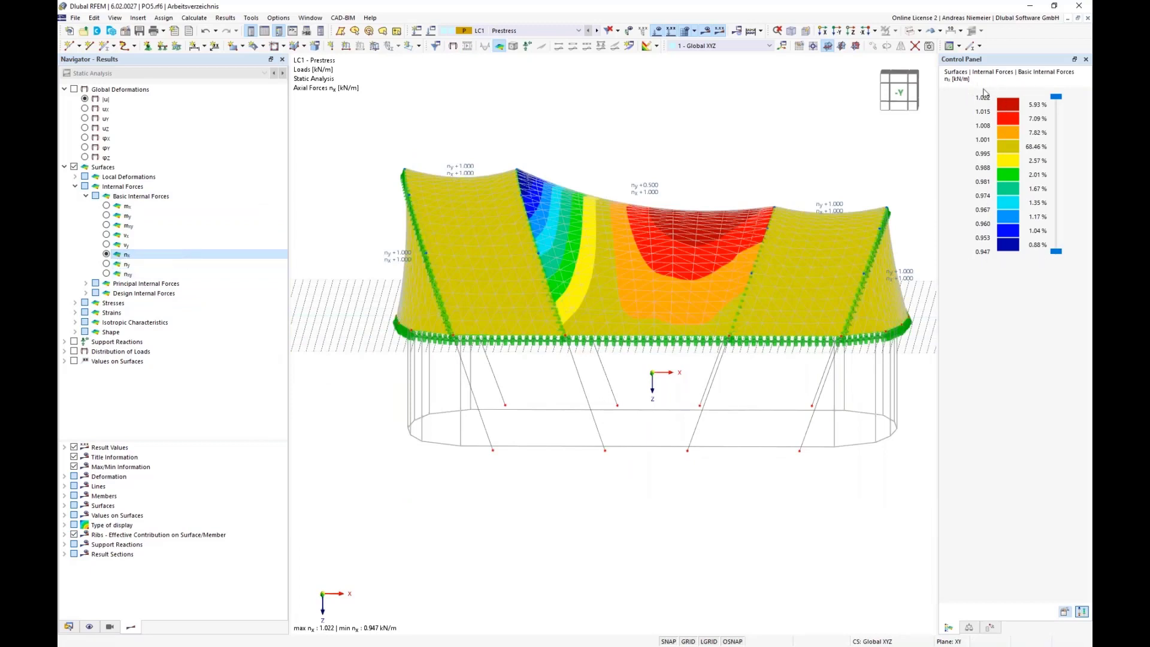
{"action": "left_click", "coordinate": [108, 265]}
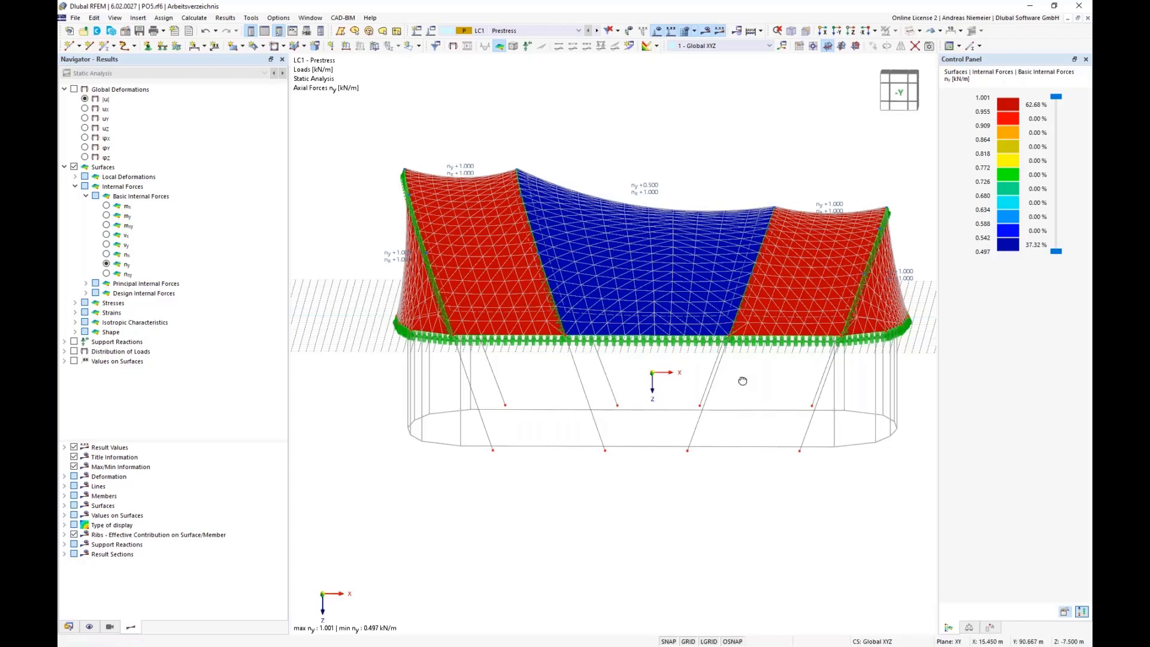
- Switch off the surface results and display the support reactions of load case LC1 Prestress
{"action": "mouse_move", "coordinate": [743, 382]}
{"action": "middle_mouse_down", "text": "ctrl"}
{"action": "mouse_move", "coordinate": [570, 382]}
{"action": "mouse_move", "coordinate": [632, 392]}
{"action": "mouse_move", "coordinate": [752, 377]}
{"action": "mouse_move", "coordinate": [748, 367]}
{"action": "middle_mouse_up", "text": "ctrl"}
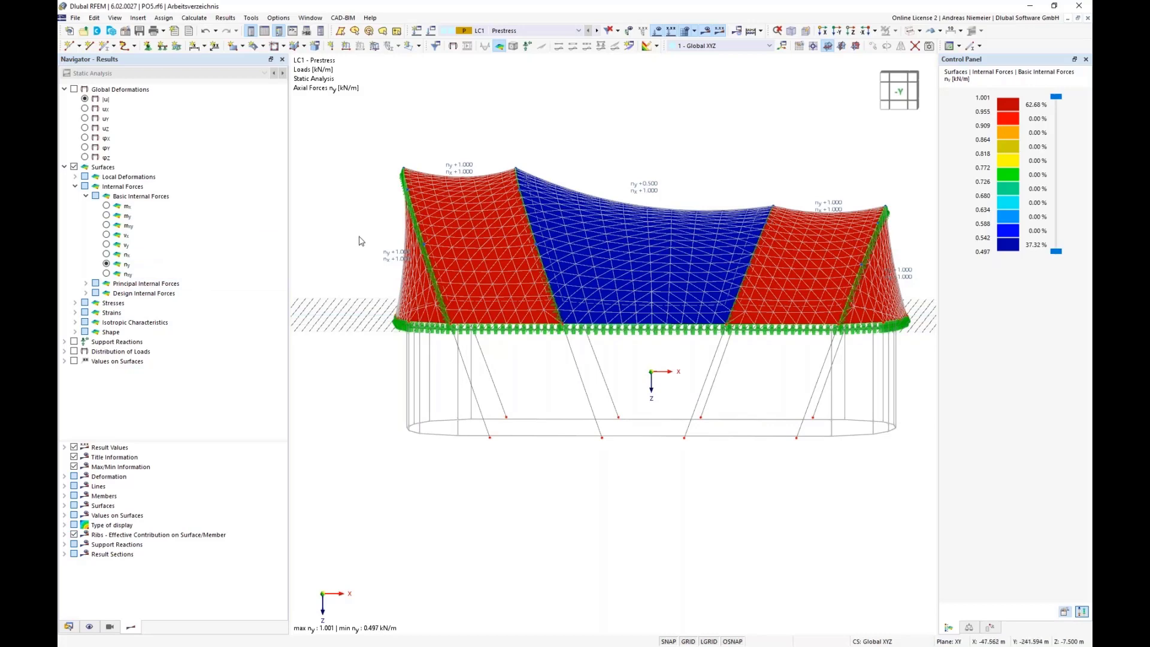
{"action": "middle_click_drag", "start_coordinate": [360, 236], "coordinate": [355, 232]}
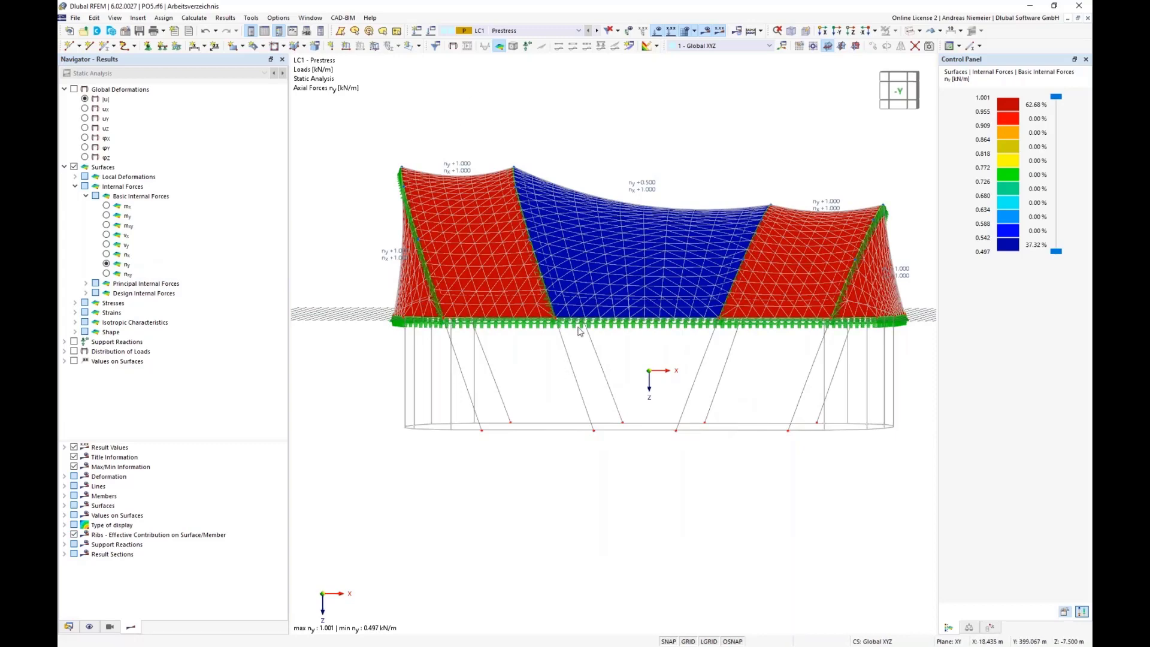
{"action": "middle_click_drag", "start_coordinate": [599, 481], "coordinate": [577, 485], "text": "ctrl"}
{"action": "scroll", "coordinate": [586, 481], "scroll_direction": "down", "scroll_amount": 1}
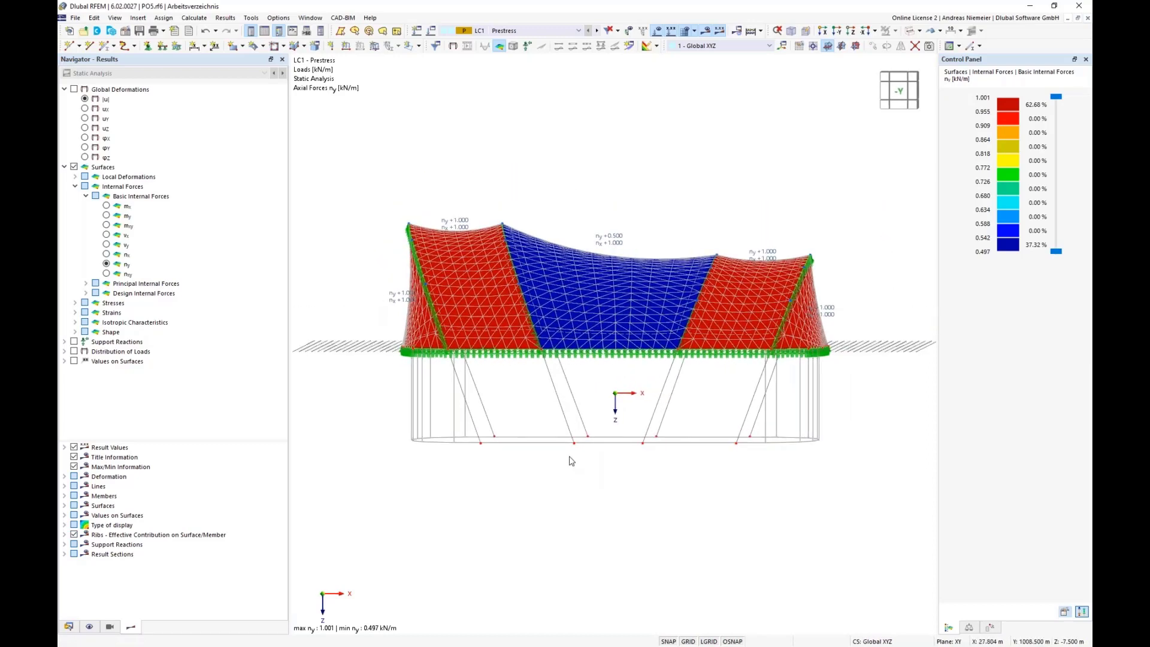
{"action": "scroll", "coordinate": [571, 460], "scroll_direction": "up", "scroll_amount": 1}
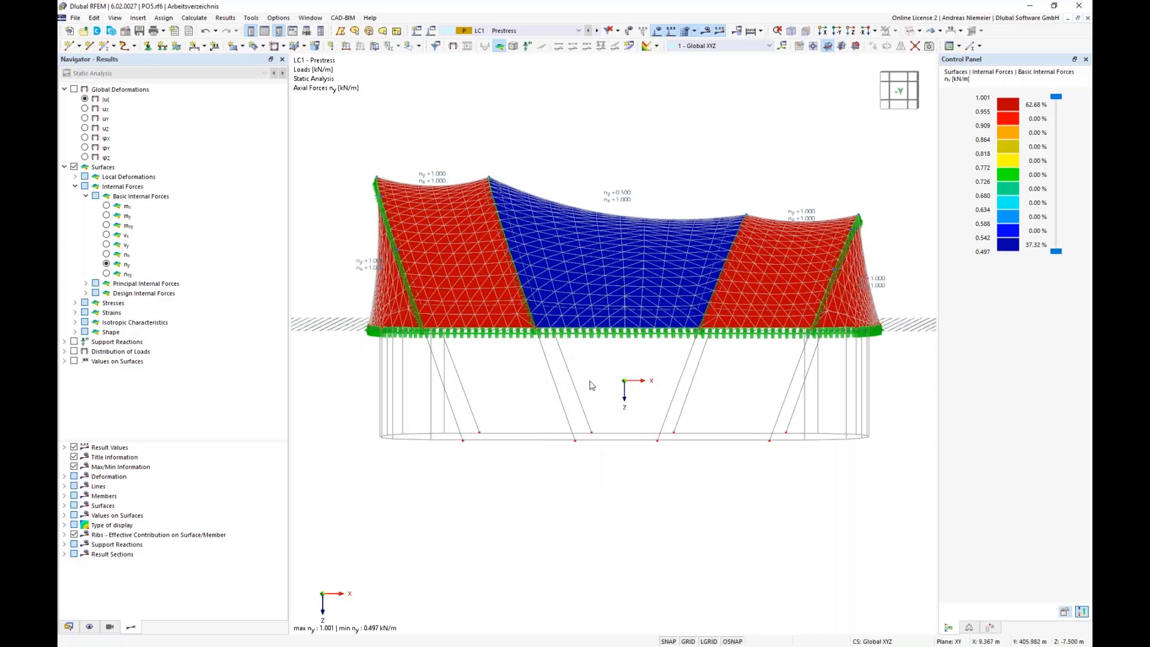
{"action": "scroll", "coordinate": [525, 308], "scroll_direction": "up", "scroll_amount": 1}
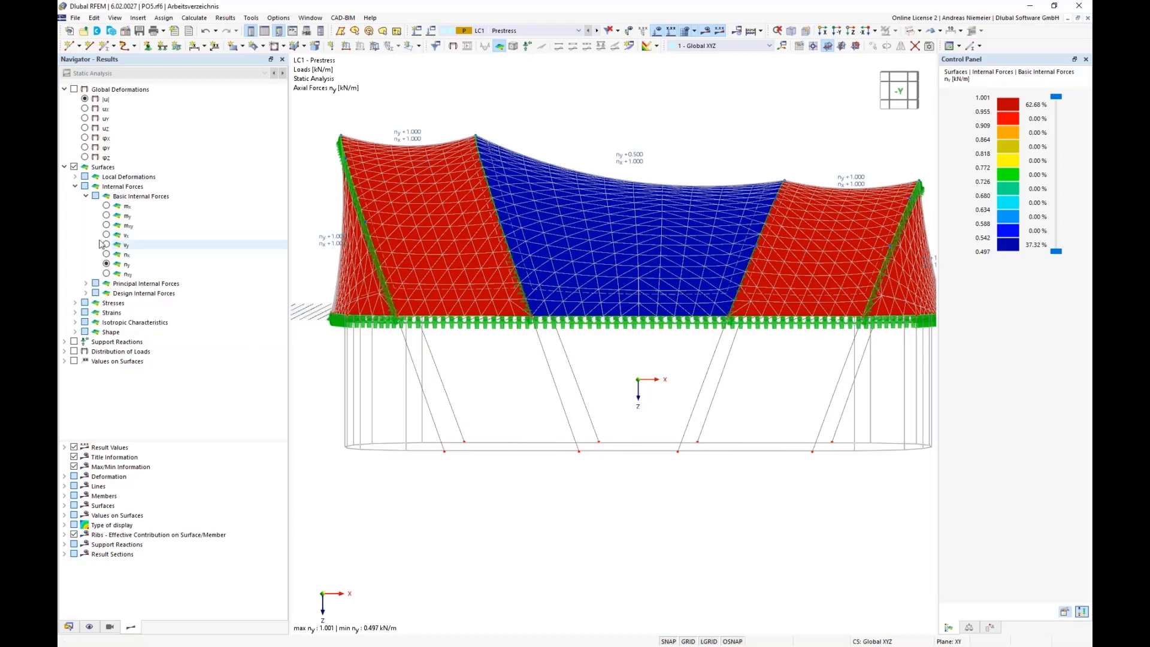
{"action": "left_click", "coordinate": [74, 167]}
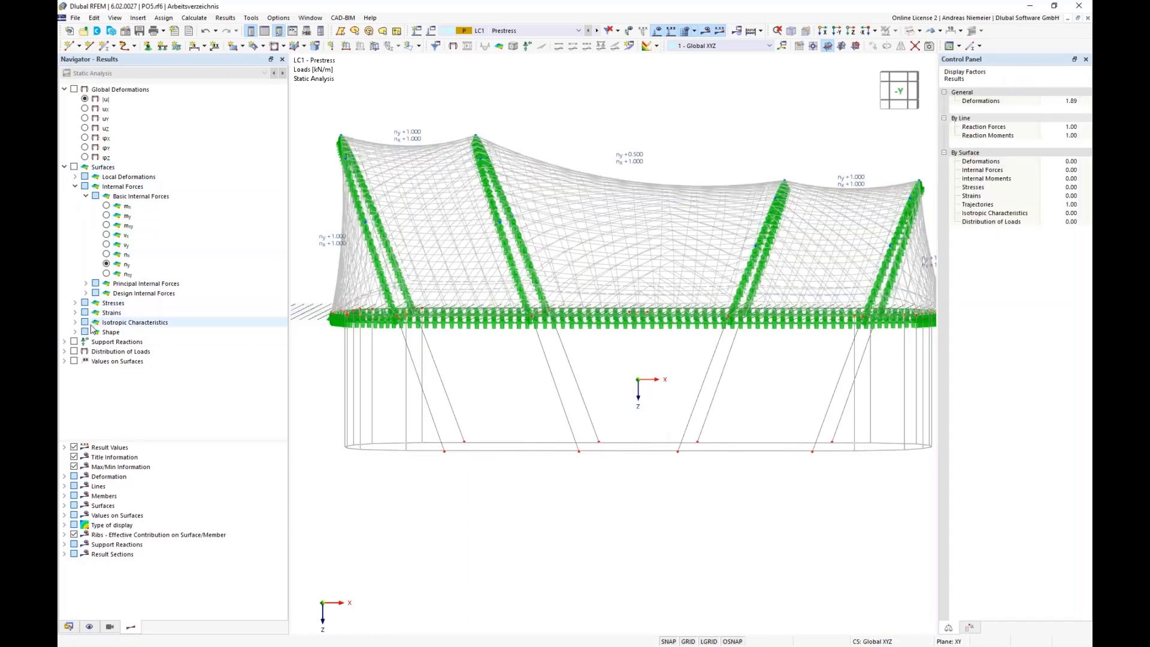
{"action": "left_click", "coordinate": [74, 342]}
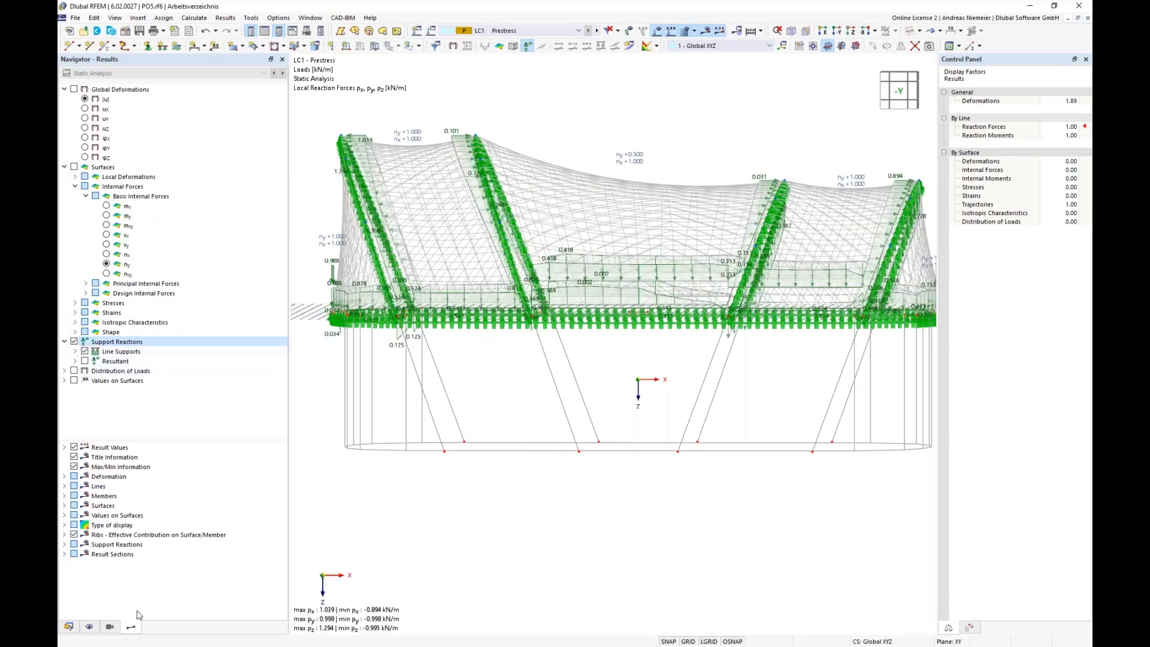
- Hide the mesh and the Types for Lines display so the support reaction diagrams can be read
{"action": "middle_click_drag", "start_coordinate": [543, 400], "coordinate": [526, 416]}
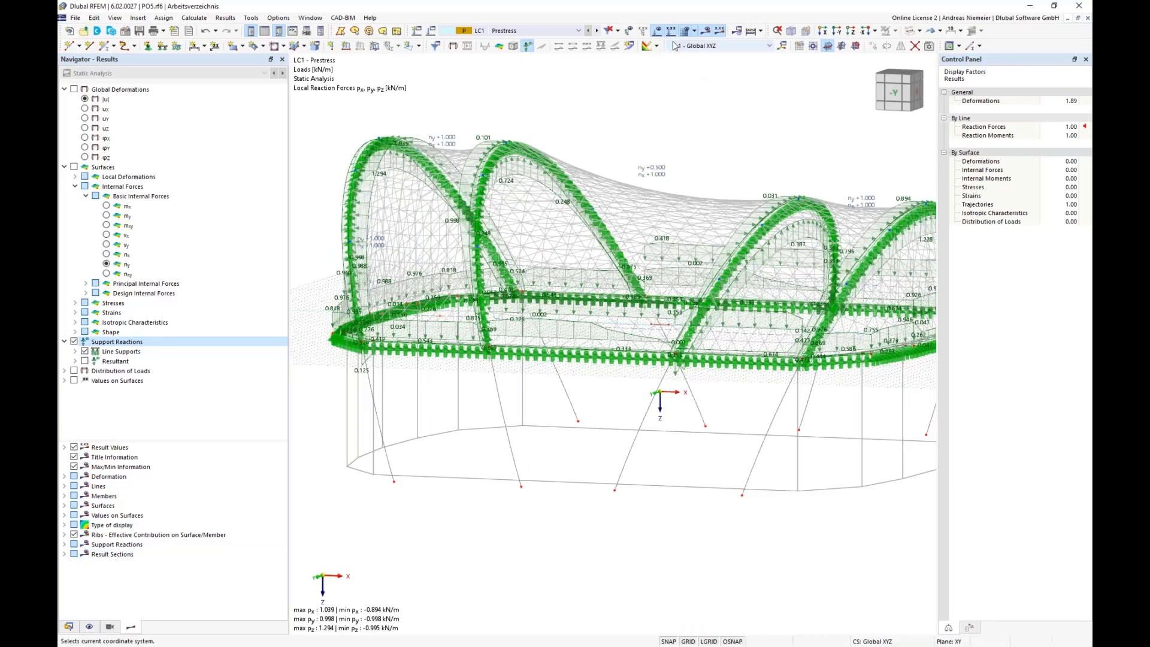
{"action": "left_click", "coordinate": [687, 30]}
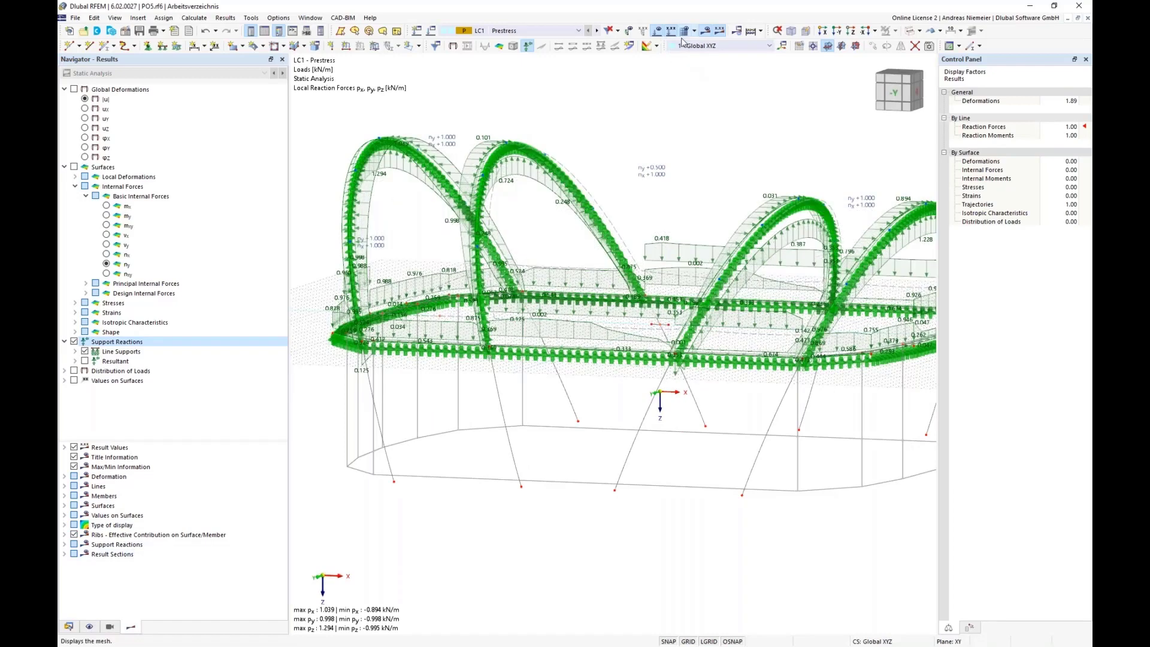
{"action": "left_click", "coordinate": [110, 627]}
{"action": "left_click", "coordinate": [90, 627]}
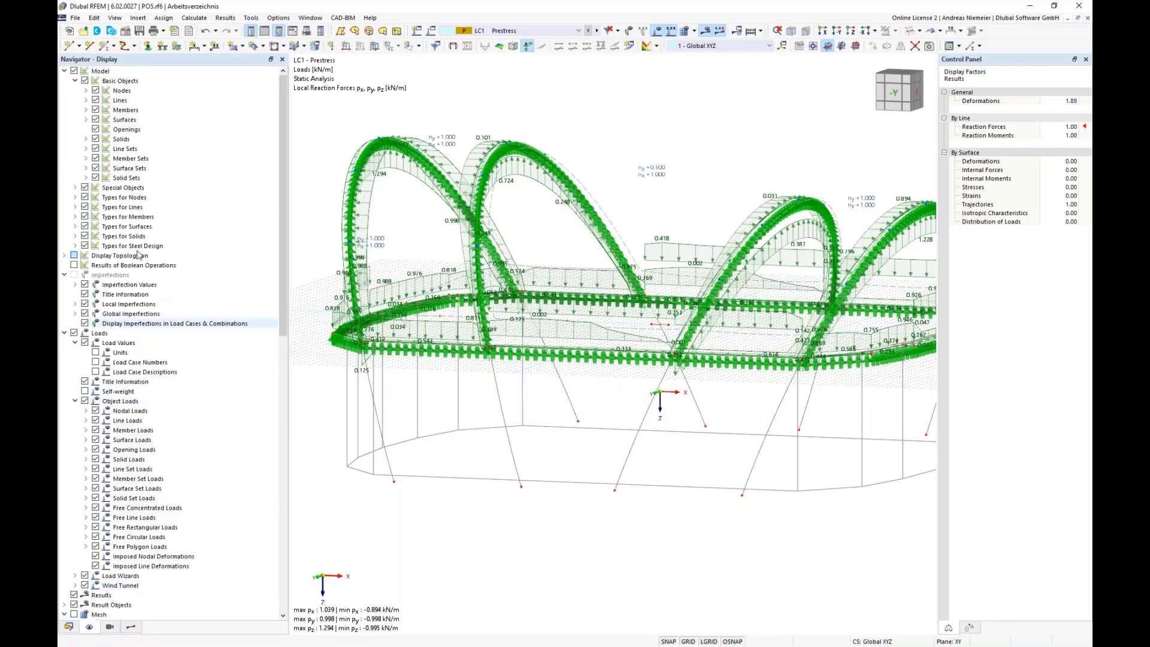
{"action": "left_click", "coordinate": [84, 208]}
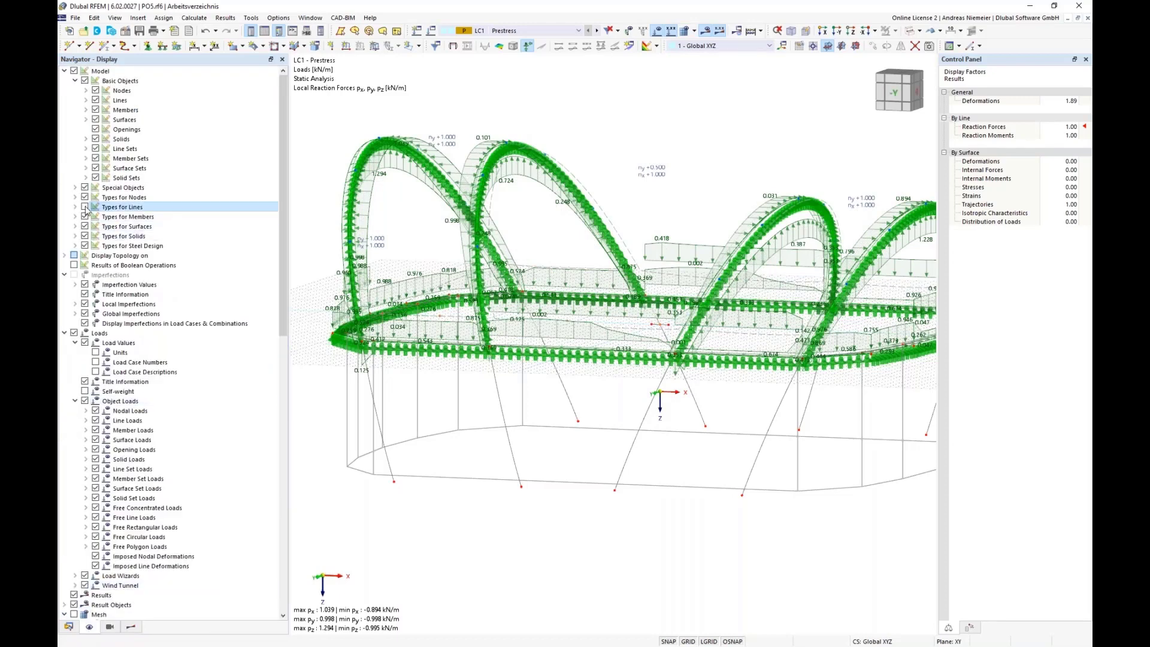
{"action": "left_click", "coordinate": [130, 627]}
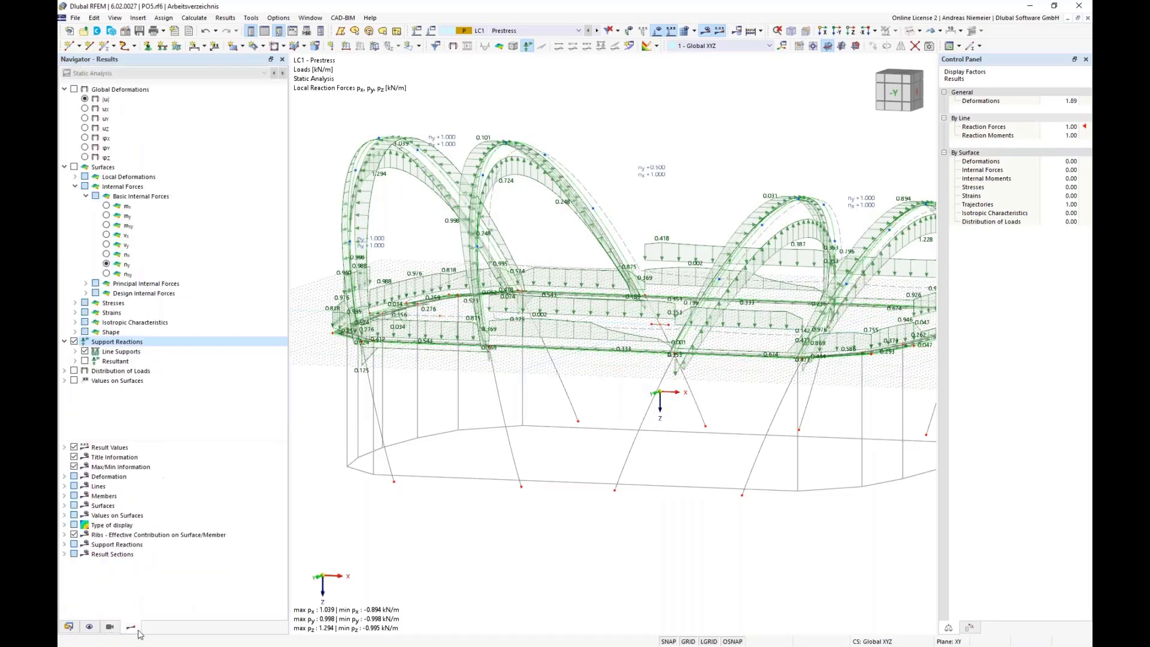
- Limit the local line support reactions to pz and examine them along the arches and the base edge
{"action": "left_click", "coordinate": [74, 352]}
{"action": "left_click", "coordinate": [95, 390]}
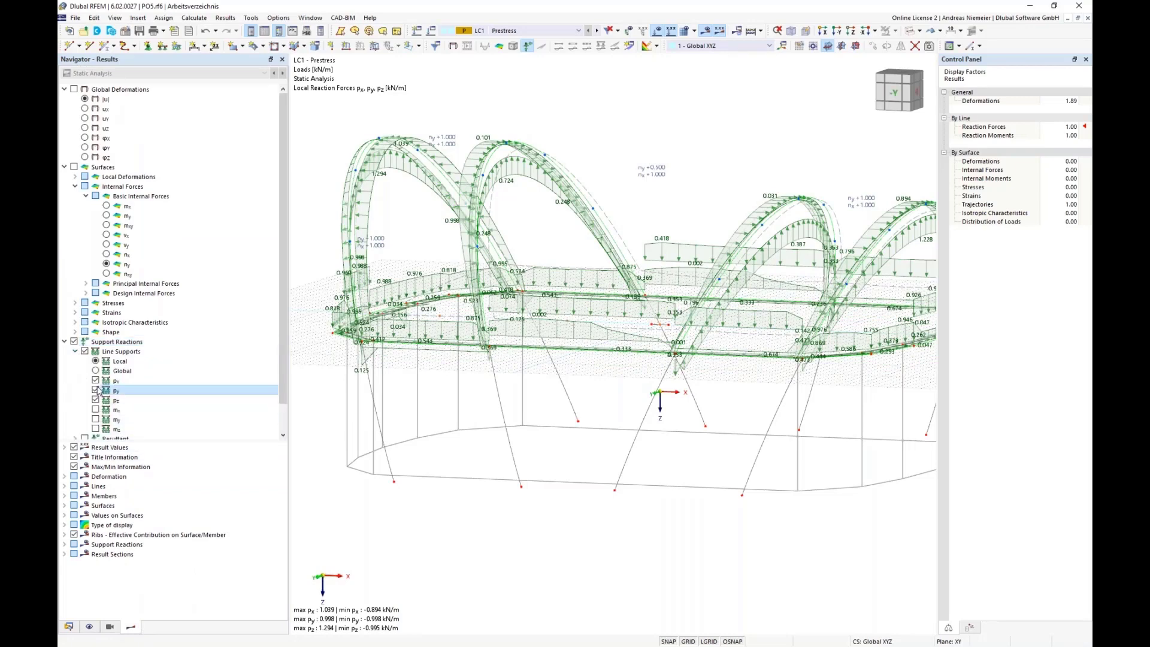
{"action": "left_click", "coordinate": [95, 381]}
{"action": "mouse_move", "coordinate": [449, 390]}
{"action": "middle_mouse_down", "text": "ctrl"}
{"action": "mouse_move", "coordinate": [501, 393]}
{"action": "mouse_move", "coordinate": [437, 398]}
{"action": "mouse_move", "coordinate": [475, 404]}
{"action": "mouse_move", "coordinate": [470, 395]}
{"action": "middle_mouse_up", "text": "ctrl"}
{"action": "scroll", "coordinate": [570, 178], "scroll_direction": "up", "scroll_amount": 2}
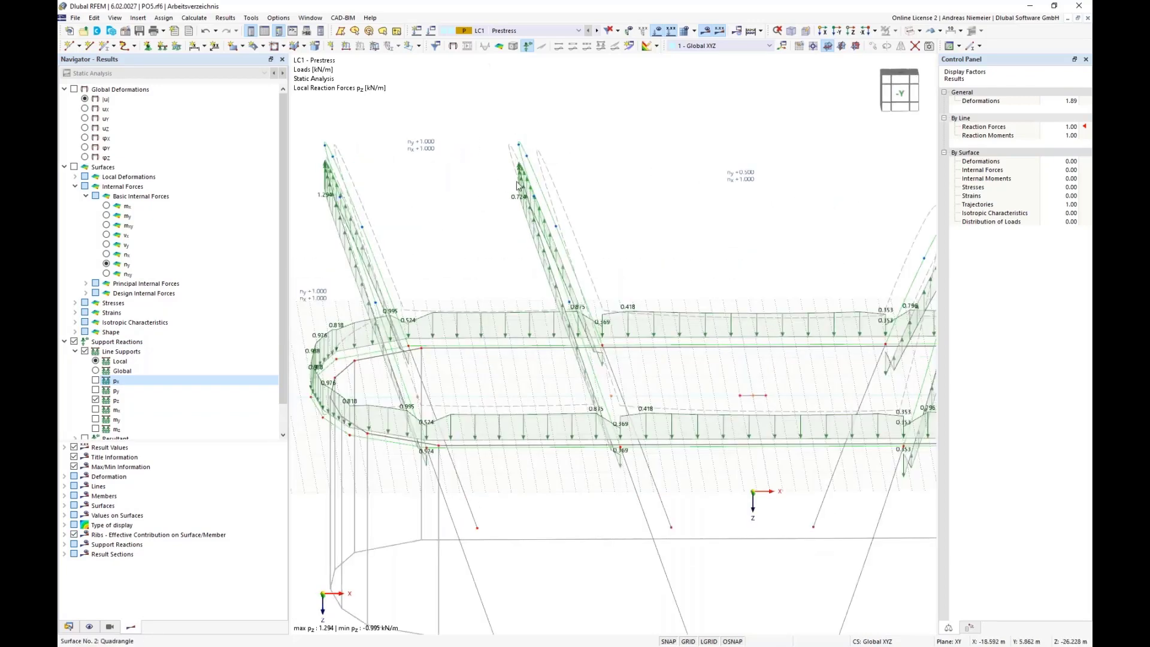
{"action": "scroll", "coordinate": [529, 219], "scroll_direction": "down", "scroll_amount": 2}
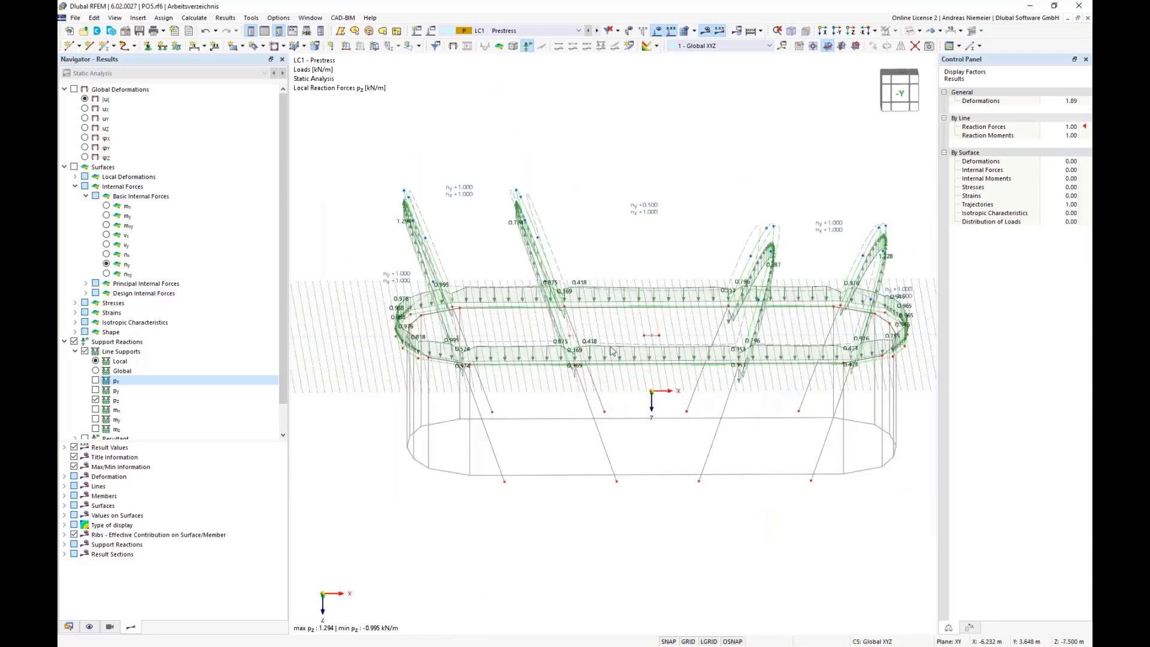
- Display only the px component of the local line support reactions and examine it on the arches
{"action": "left_click", "coordinate": [95, 380]}
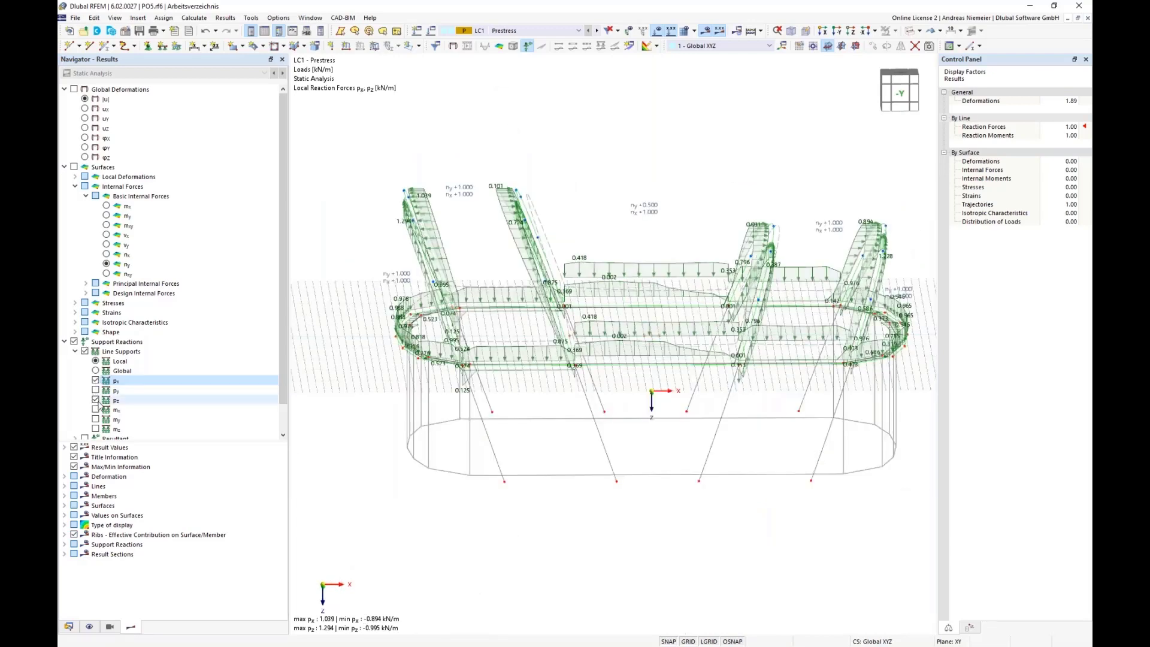
{"action": "left_click", "coordinate": [96, 400]}
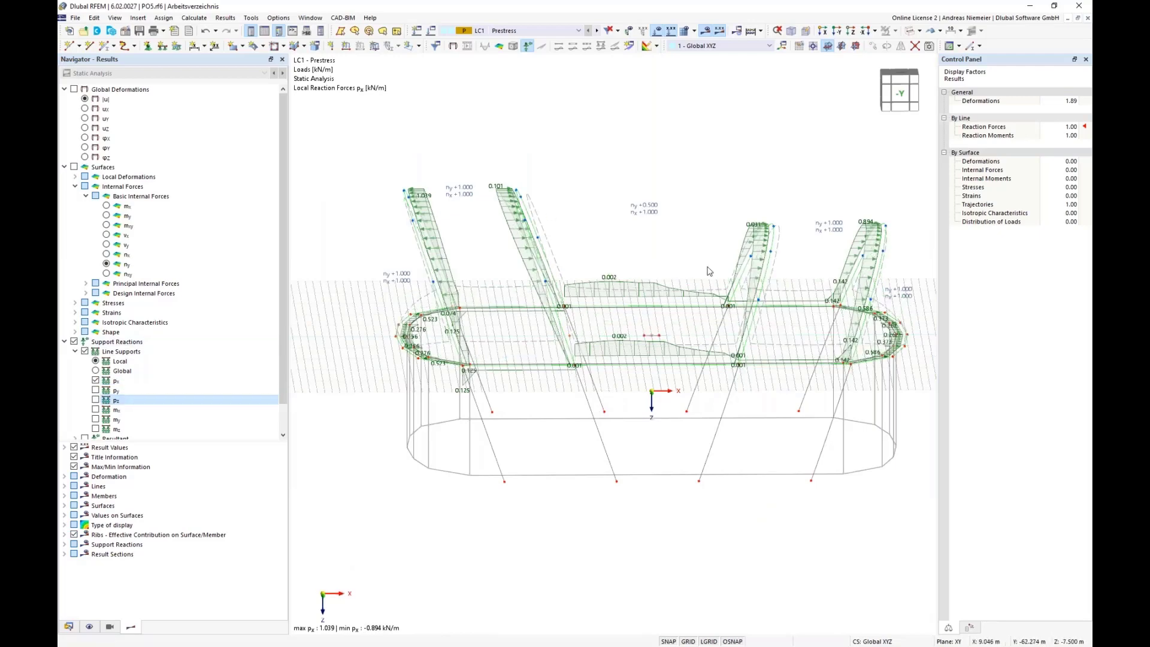
{"action": "middle_click_drag", "start_coordinate": [709, 271], "coordinate": [647, 269], "text": "ctrl"}
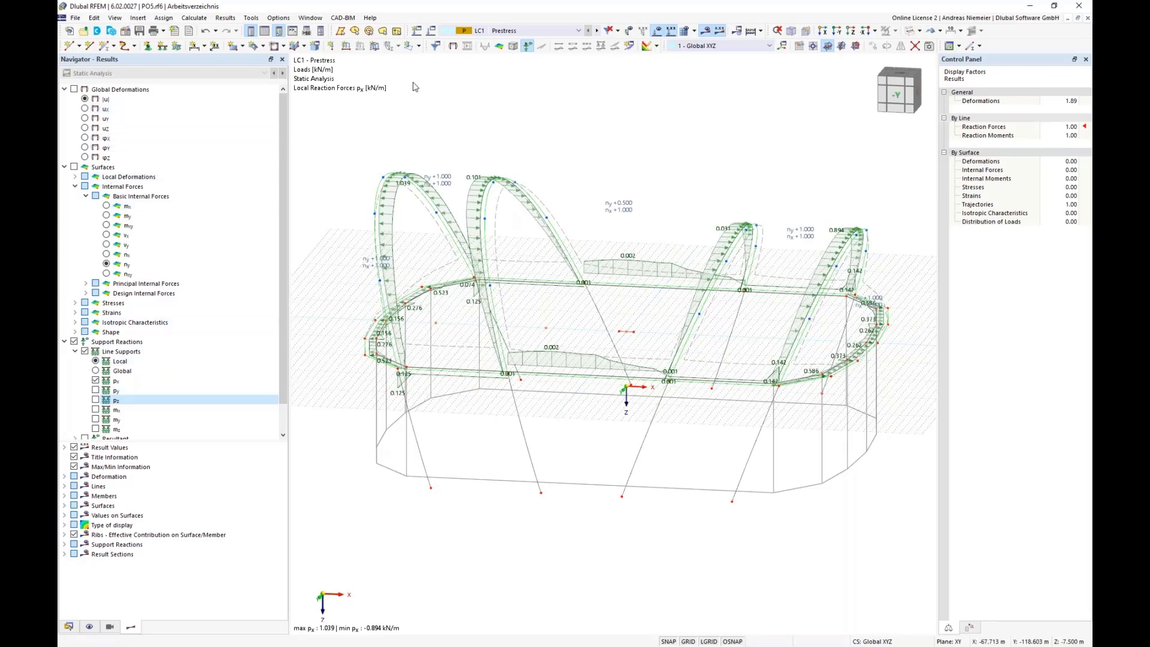
{"action": "middle_click_drag", "start_coordinate": [654, 163], "coordinate": [679, 157], "text": "ctrl"}
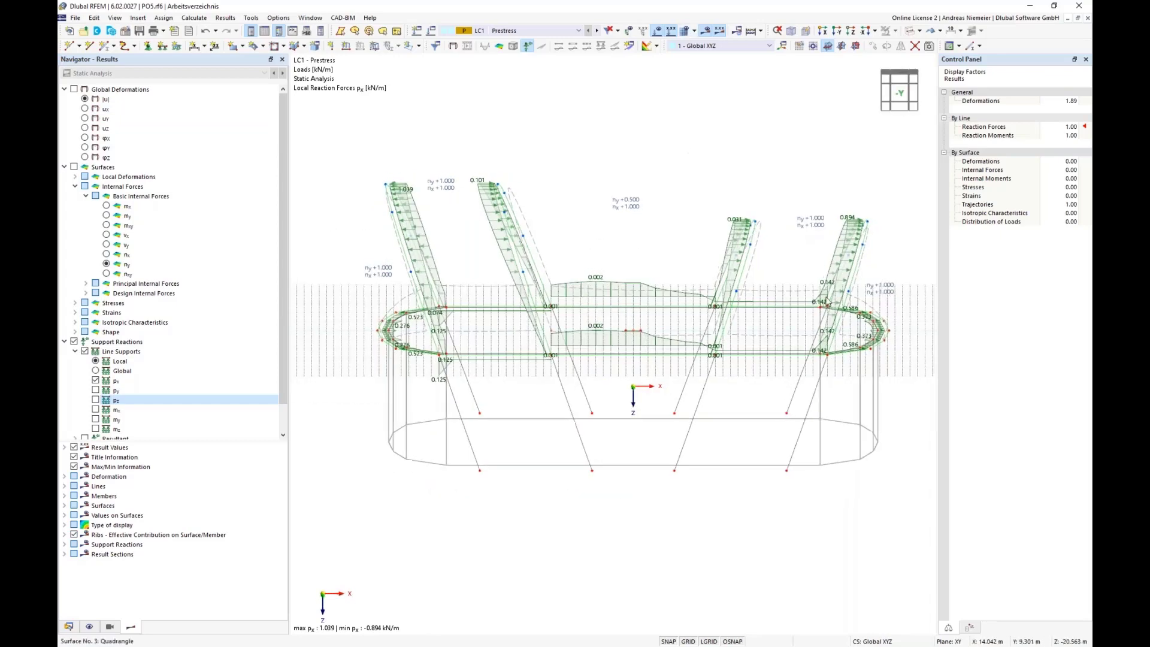
- Remove the line support from the four NURBS arch lines 36, 41, 44 and 47, accepting deletion of the results
{"action": "left_click_drag", "start_coordinate": [905, 259], "coordinate": [368, 141]}
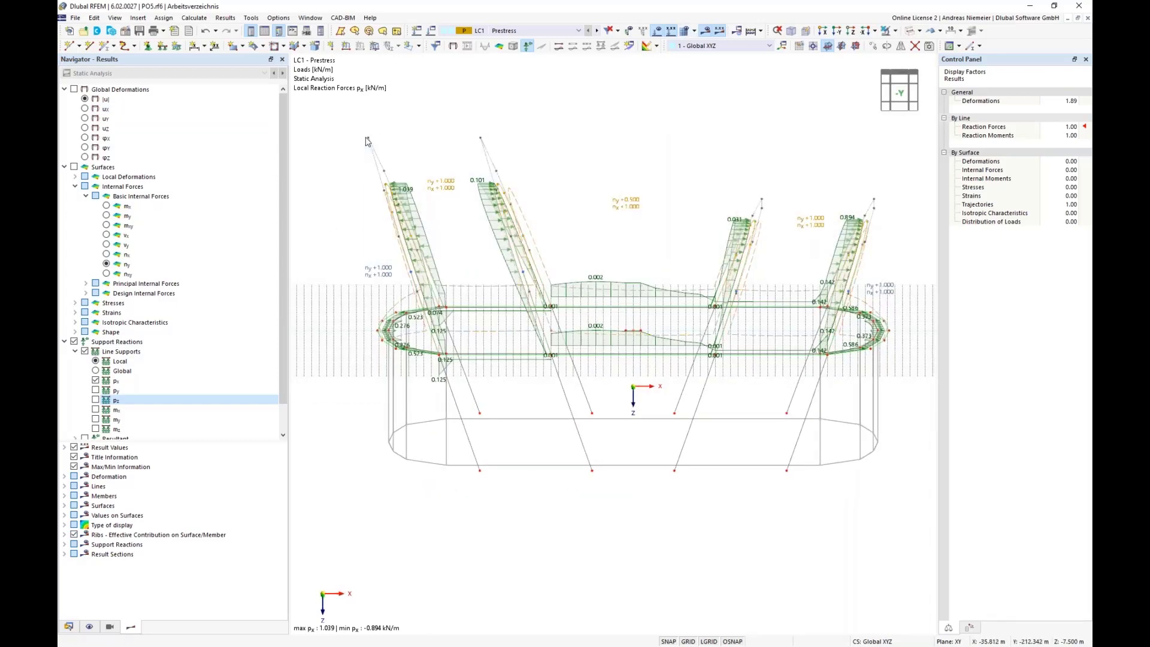
{"action": "right_click", "coordinate": [398, 200]}
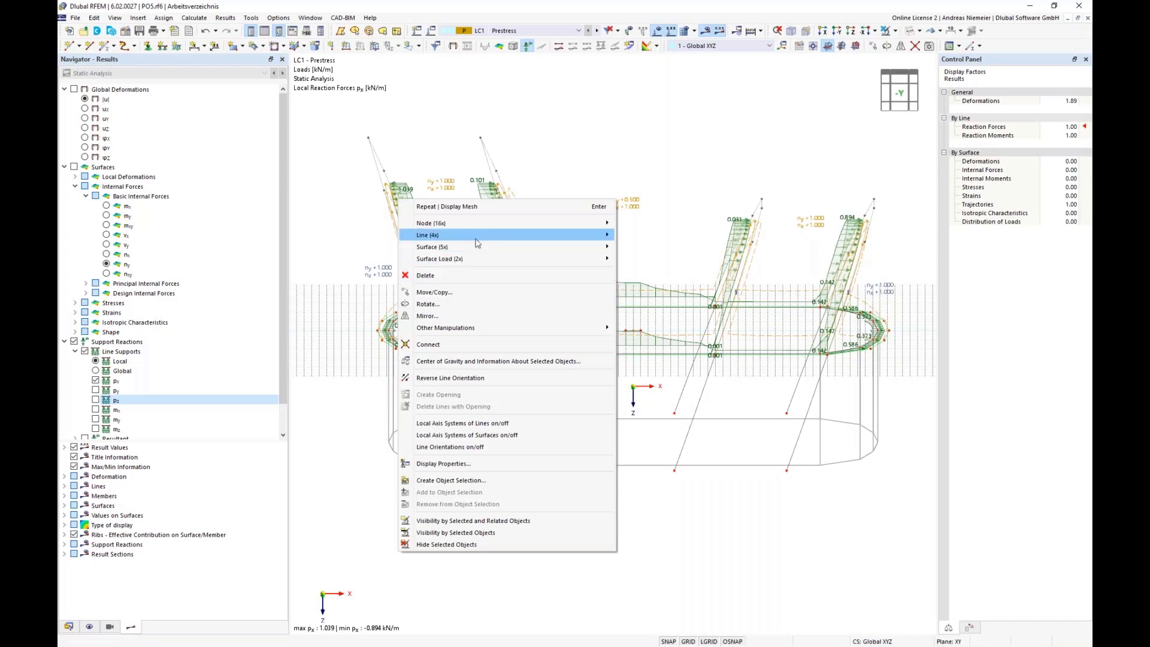
{"action": "mouse_move", "coordinate": [479, 235]}
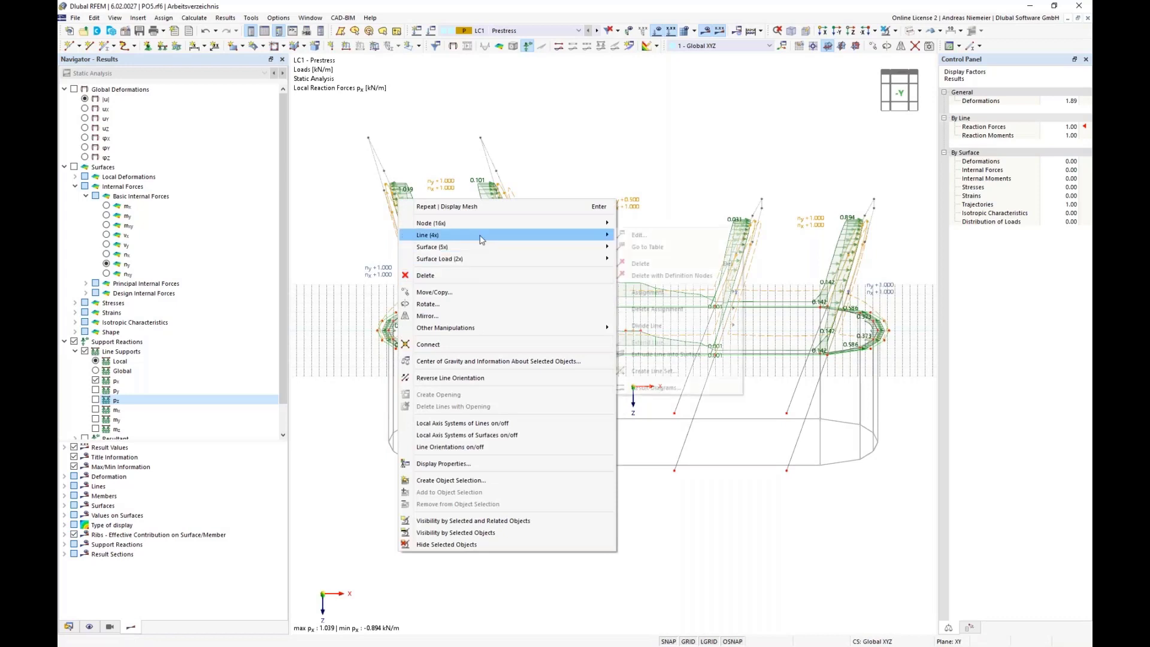
{"action": "left_click", "coordinate": [670, 236]}
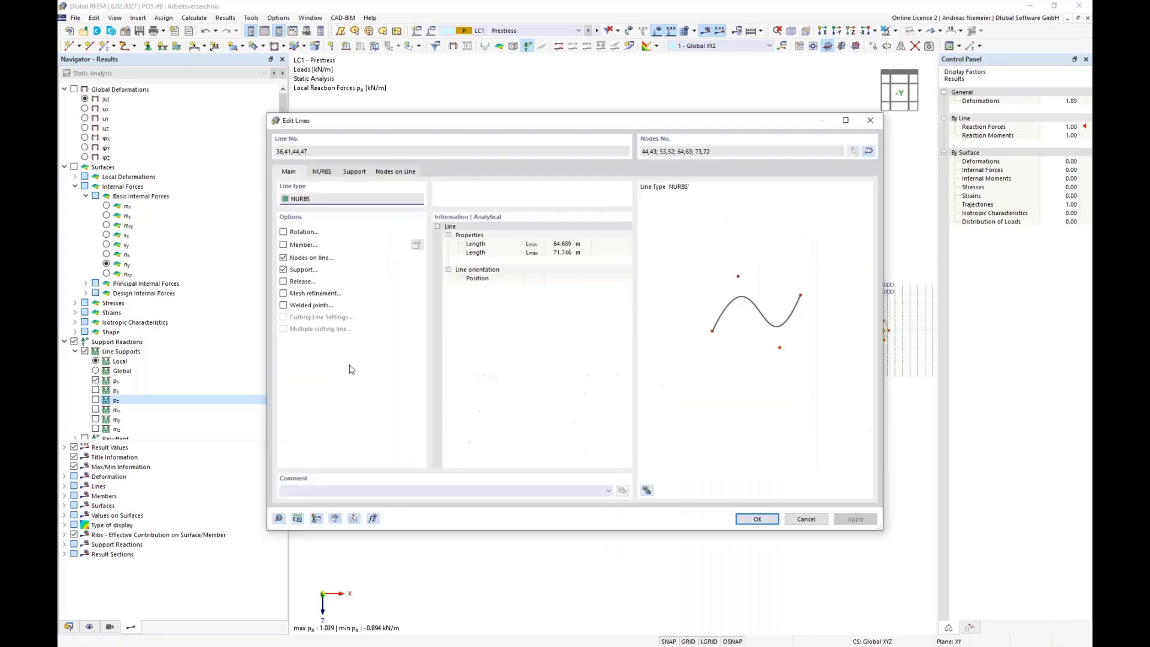
{"action": "left_click", "coordinate": [283, 269]}
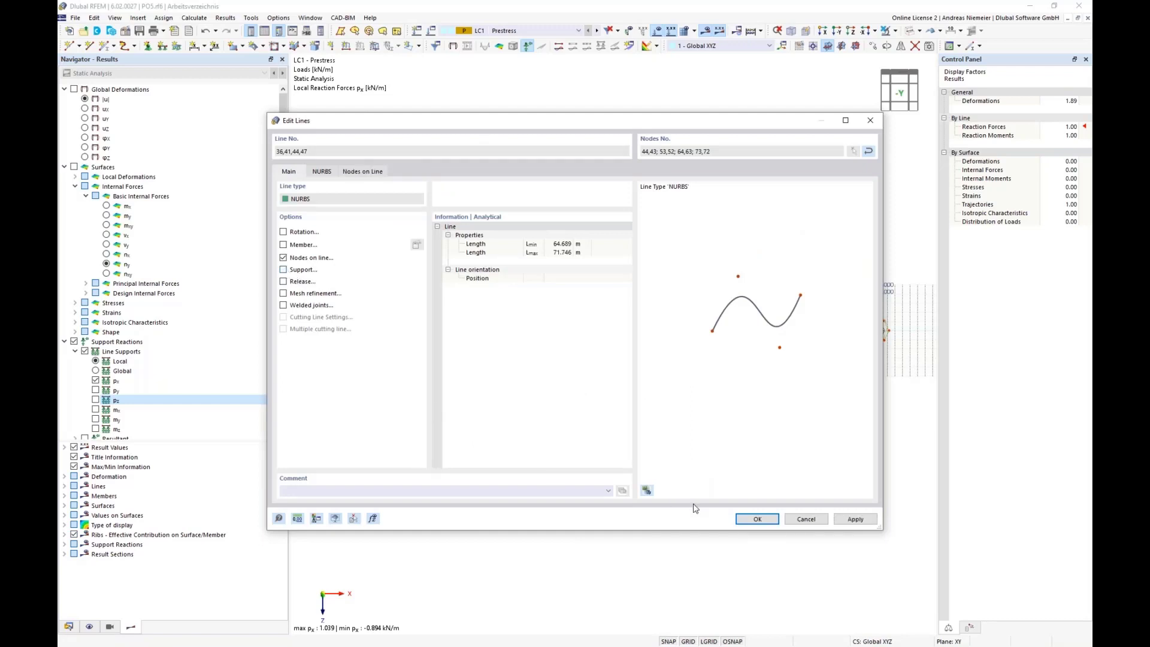
{"action": "left_click", "coordinate": [749, 518]}
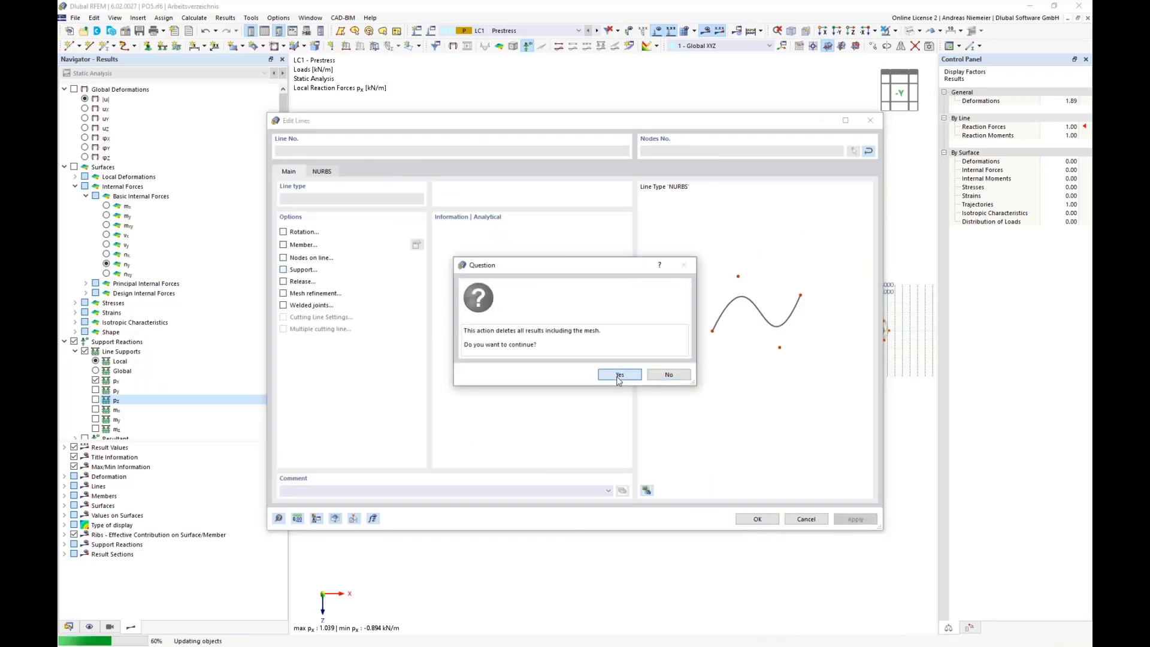
{"action": "left_click", "coordinate": [619, 376]}
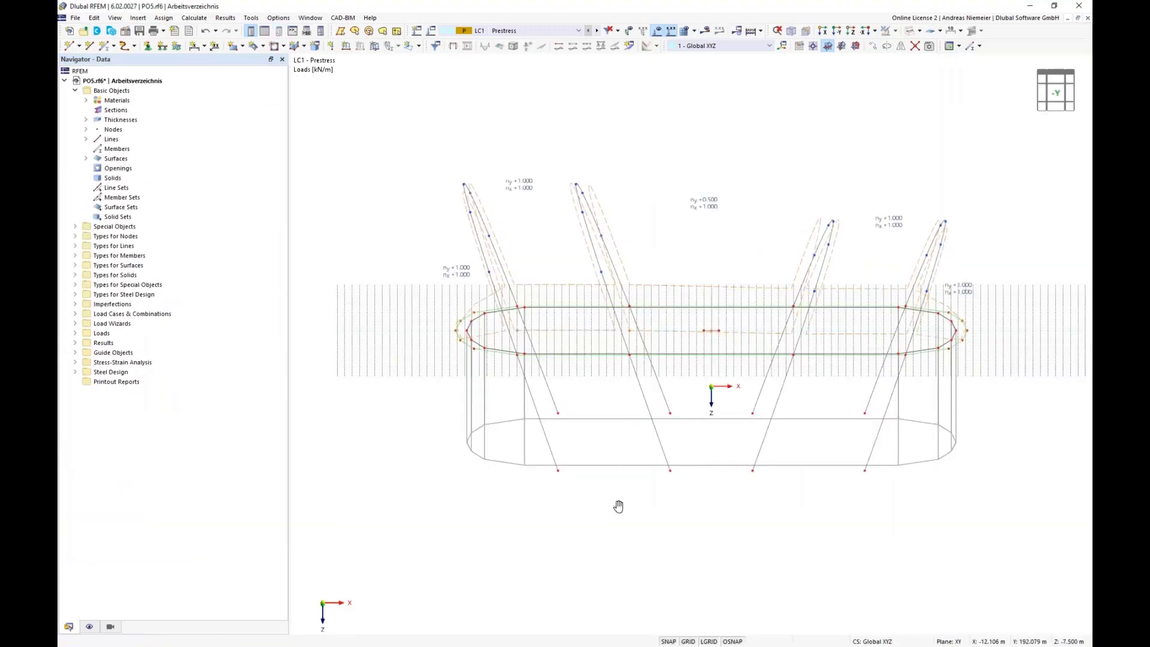
- Turn off the work plane grid and restrict the visible objects to lines of type NURBS
{"action": "mouse_move", "coordinate": [619, 506]}
{"action": "middle_mouse_down"}
{"action": "mouse_move", "coordinate": [591, 496]}
{"action": "mouse_move", "coordinate": [511, 531]}
{"action": "middle_mouse_up"}
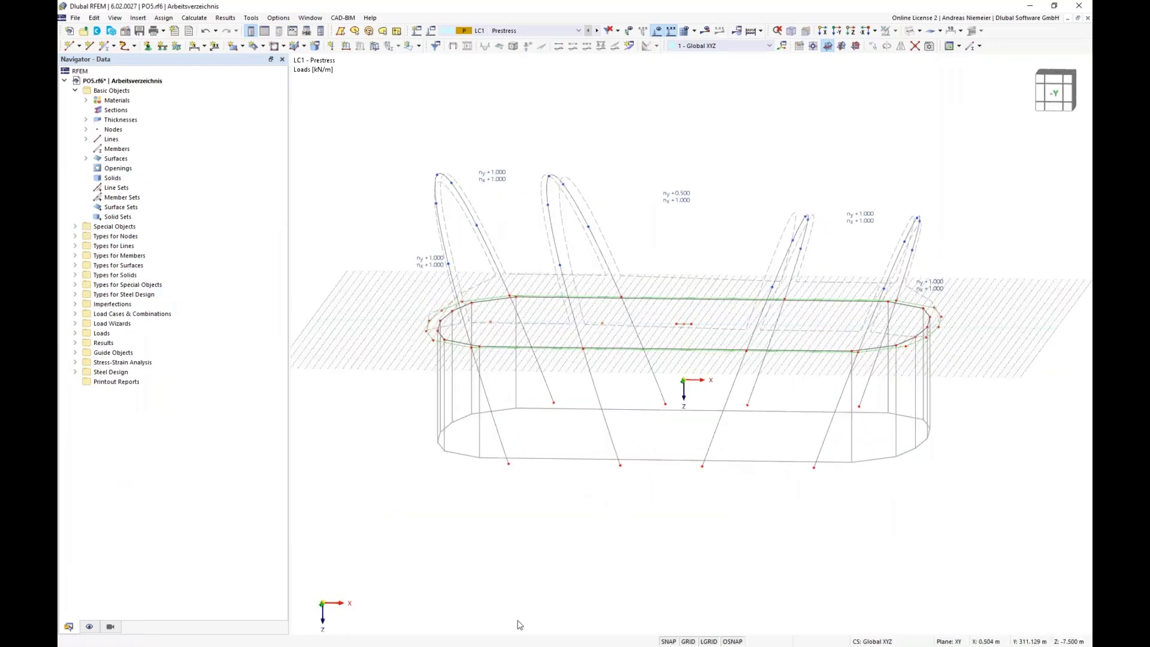
{"action": "left_click", "coordinate": [702, 642]}
{"action": "left_click", "coordinate": [110, 627]}
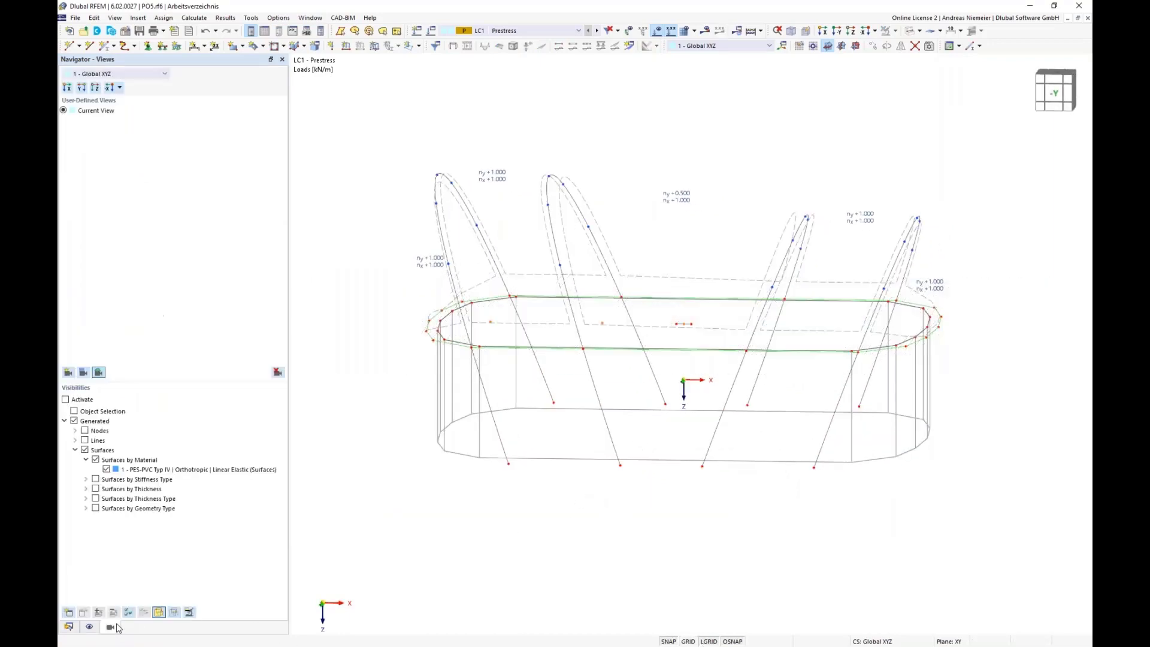
{"action": "left_click", "coordinate": [86, 454]}
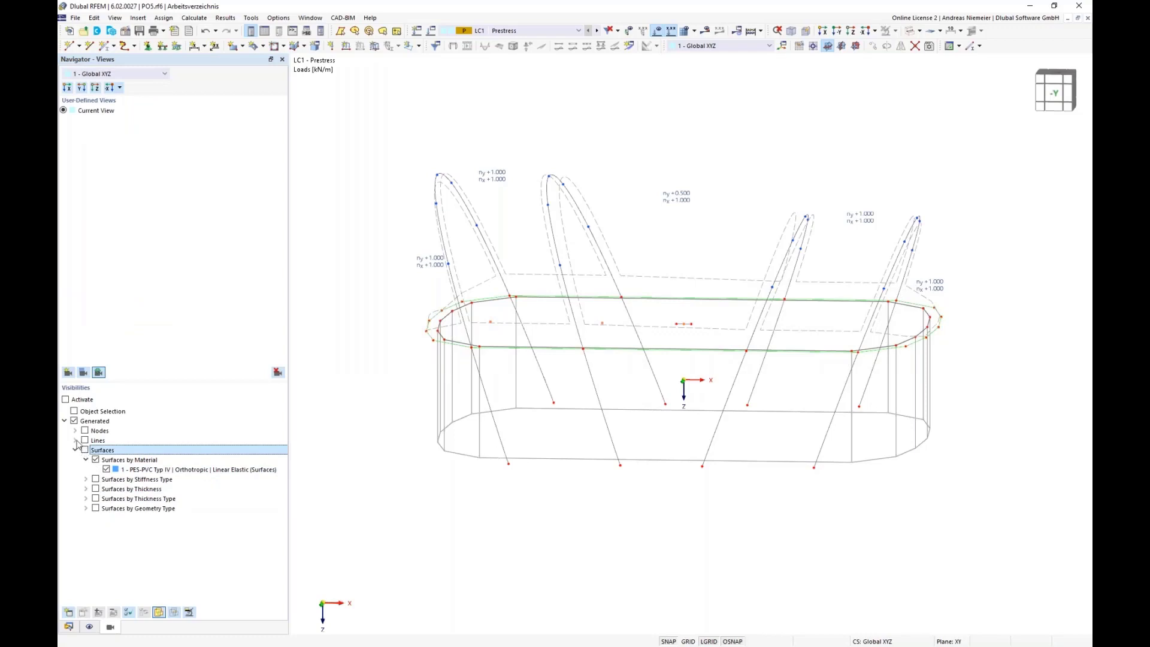
{"action": "left_click", "coordinate": [75, 441]}
{"action": "left_click", "coordinate": [85, 450]}
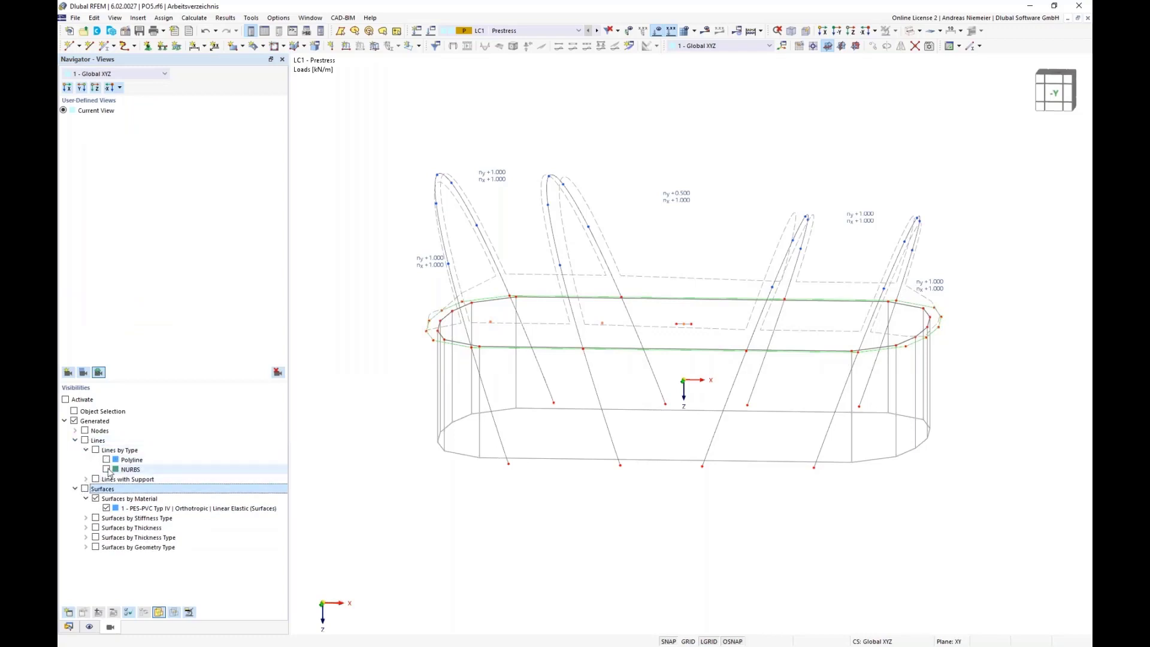
{"action": "left_click", "coordinate": [107, 470]}
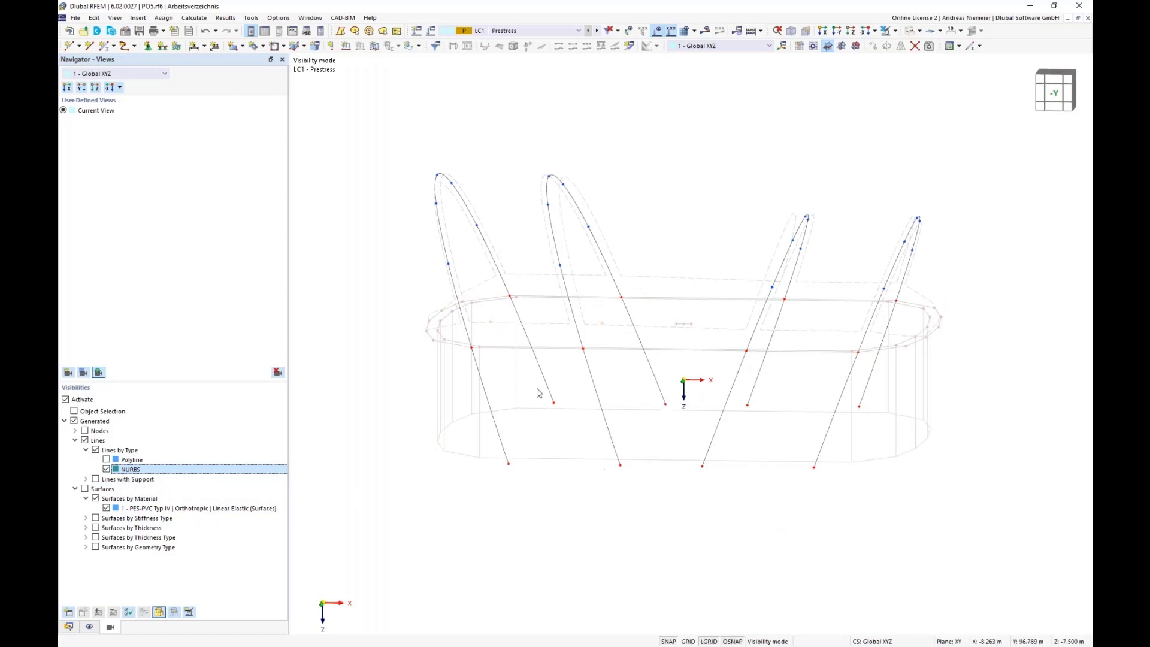
- Create a new beam member on all twelve NURBS arch lines and give it a parametric thin-walled circular hollow section
{"action": "scroll", "coordinate": [725, 531], "scroll_direction": "down", "scroll_amount": 1}
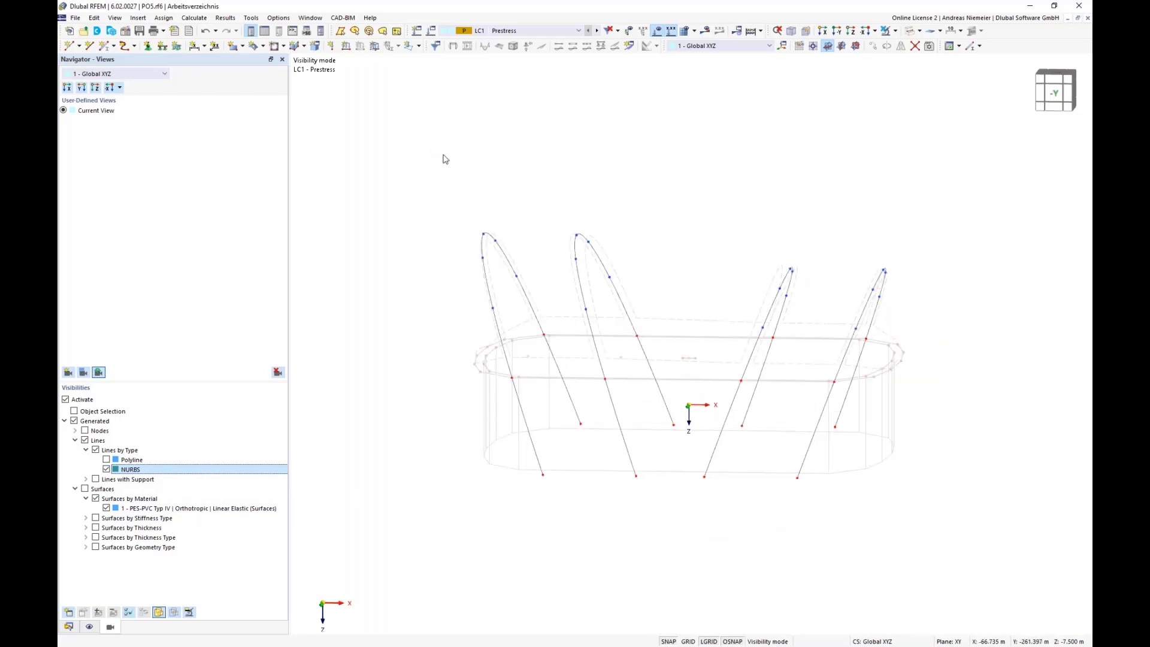
{"action": "left_click_drag", "start_coordinate": [437, 148], "coordinate": [963, 520]}
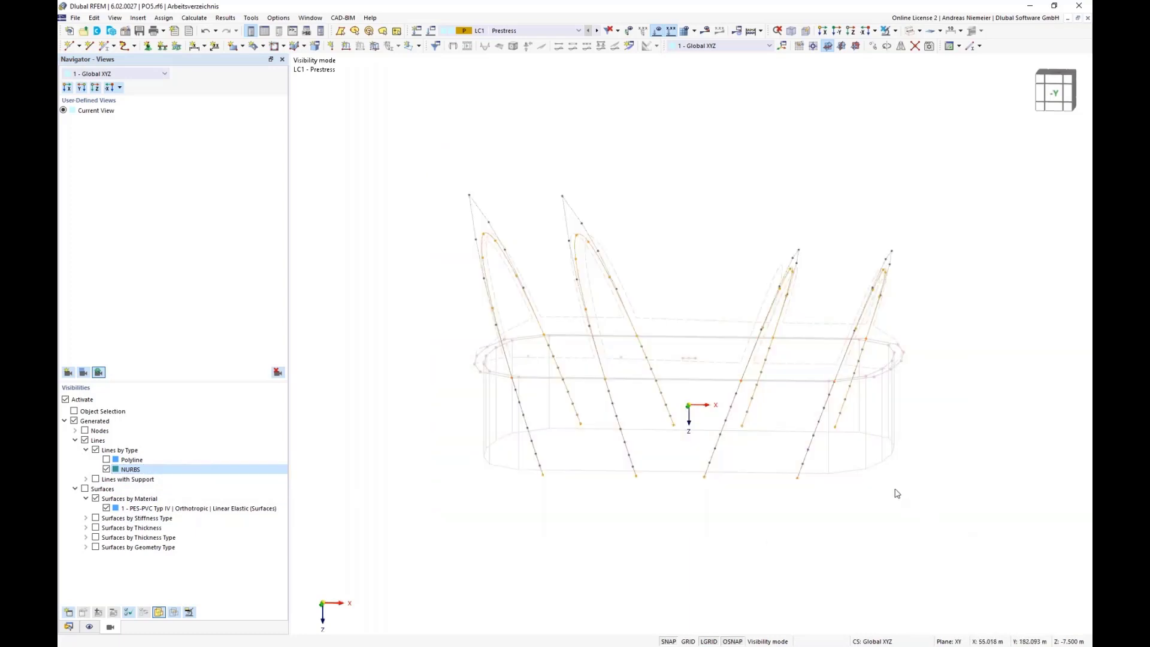
{"action": "right_click", "coordinate": [773, 313]}
{"action": "mouse_move", "coordinate": [800, 345]}
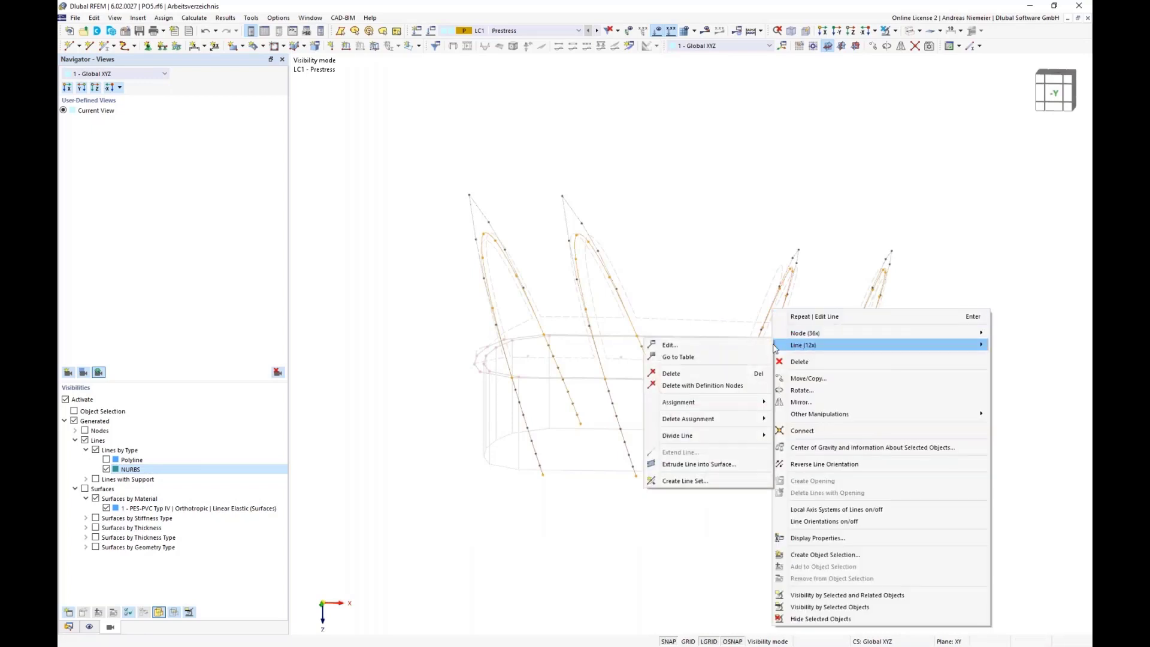
{"action": "left_click", "coordinate": [742, 348]}
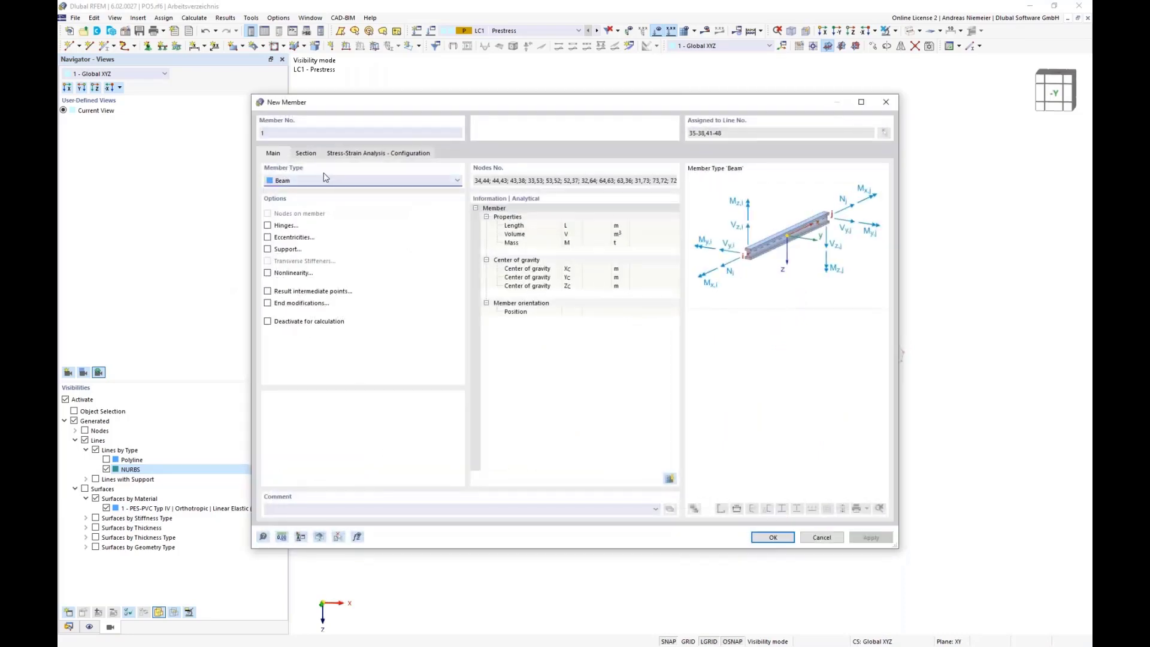
{"action": "left_click", "coordinate": [308, 153]}
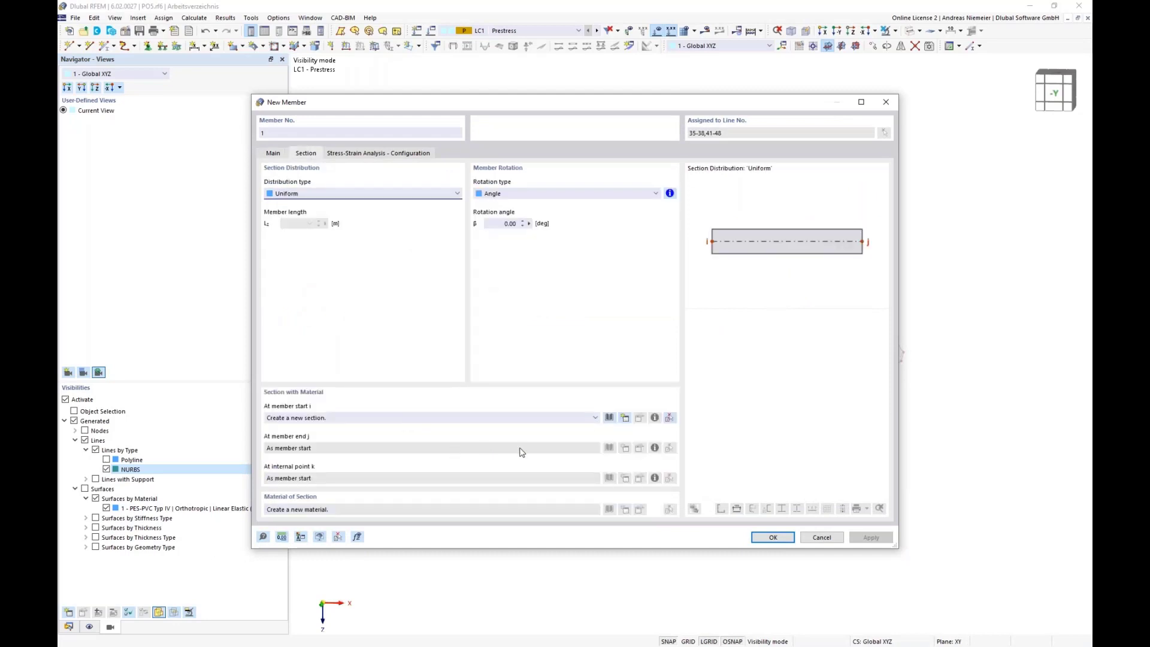
{"action": "left_click", "coordinate": [610, 418]}
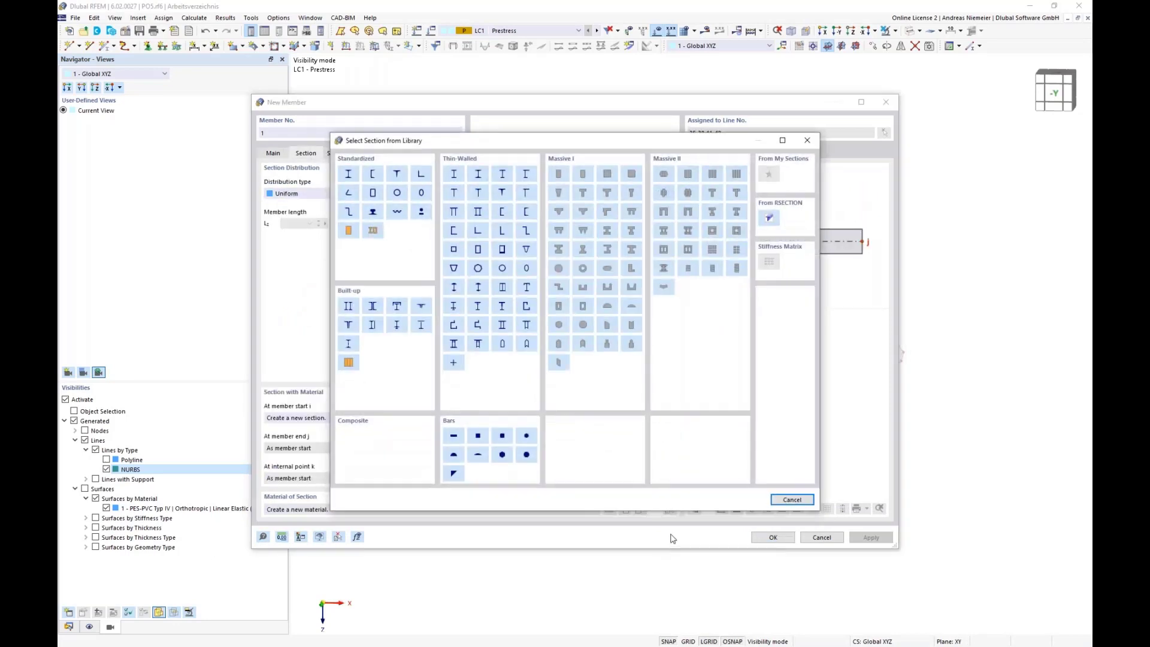
{"action": "left_click", "coordinate": [503, 269]}
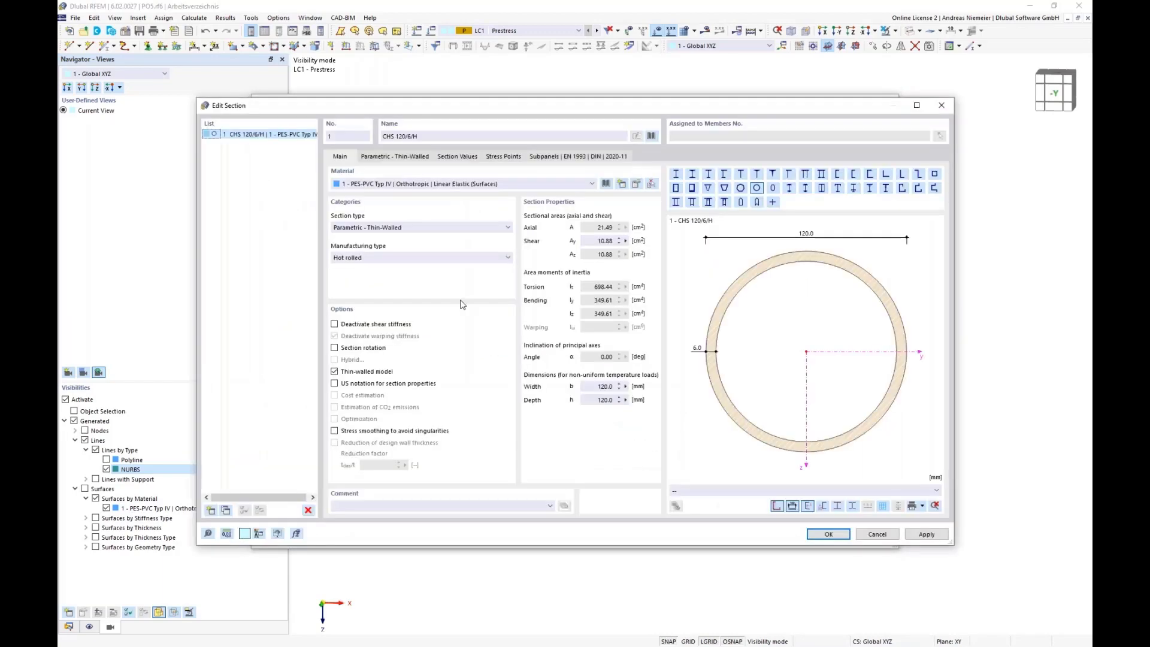
- Assign steel S355 to EN 1993-1-1:2005-05 from the material library to the circular hollow section
{"action": "left_click", "coordinate": [607, 184]}
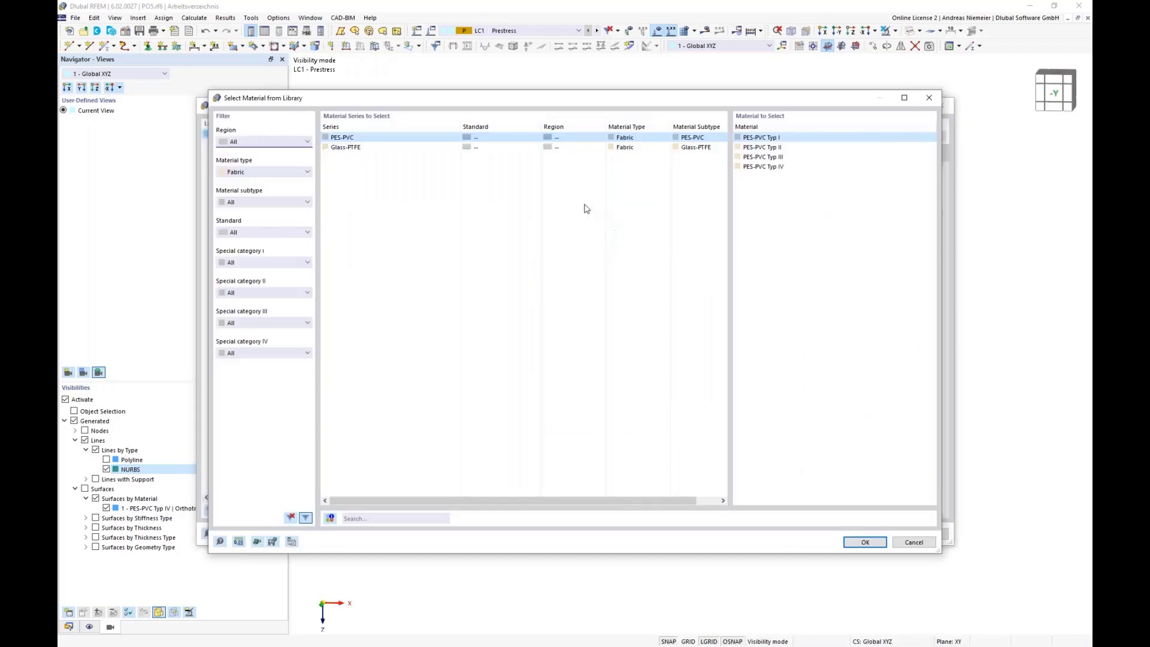
{"action": "left_click", "coordinate": [245, 172]}
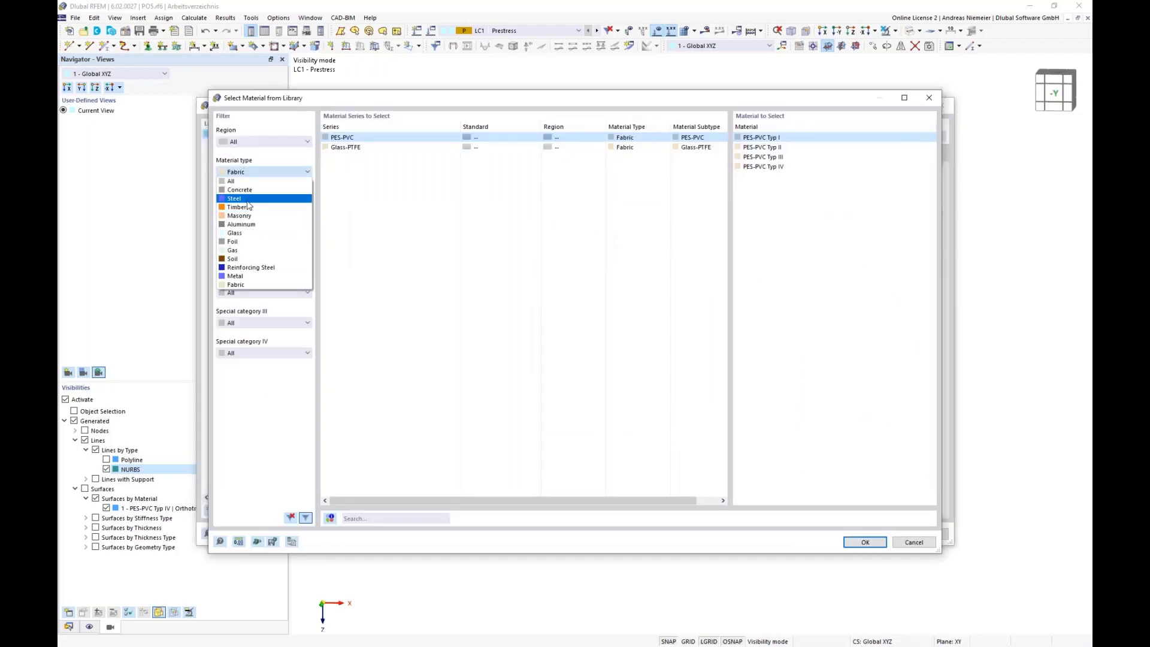
{"action": "left_click", "coordinate": [245, 198]}
{"action": "left_click", "coordinate": [369, 516]}
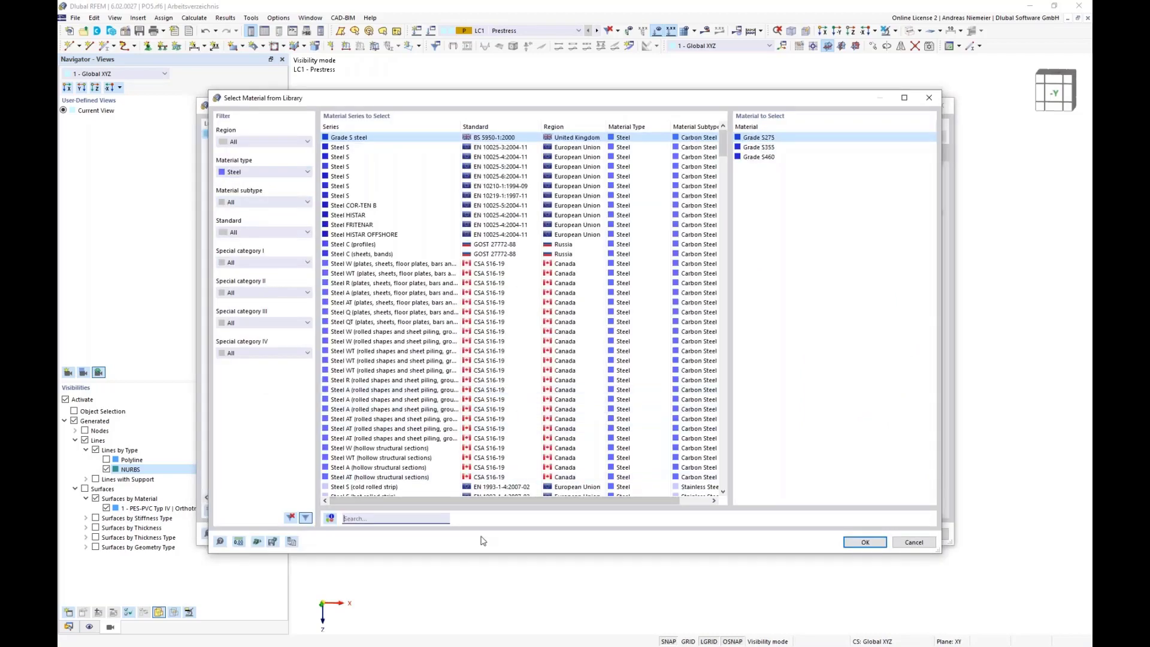
{"action": "type", "text": "s355"}
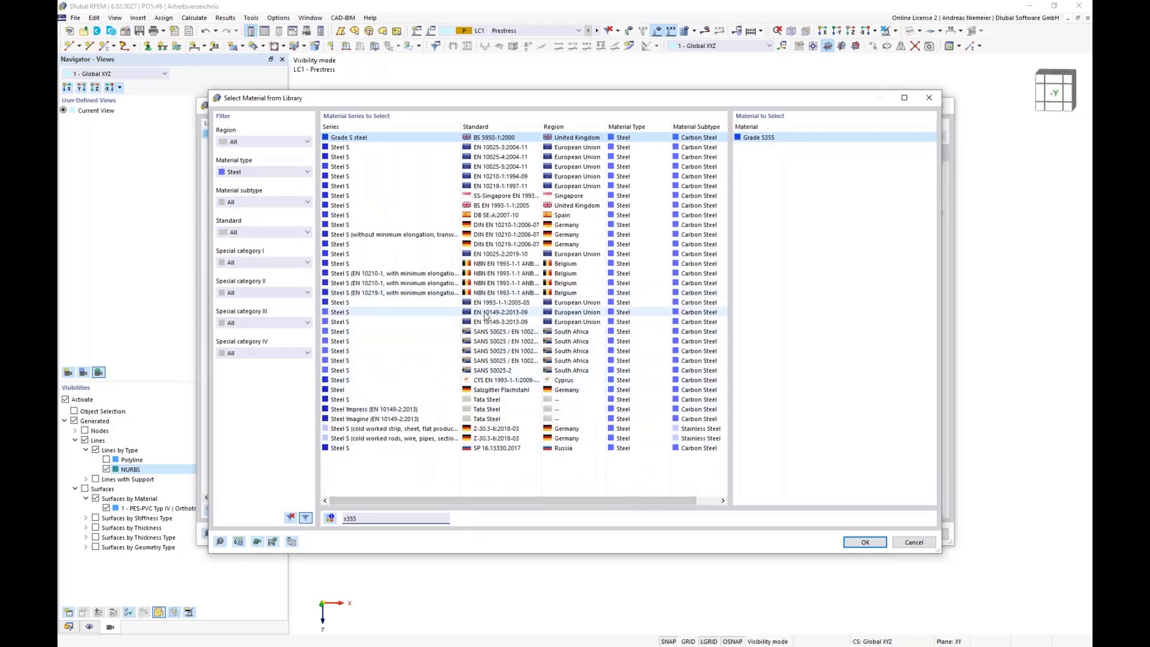
{"action": "left_click", "coordinate": [491, 303]}
{"action": "left_click", "coordinate": [865, 543]}
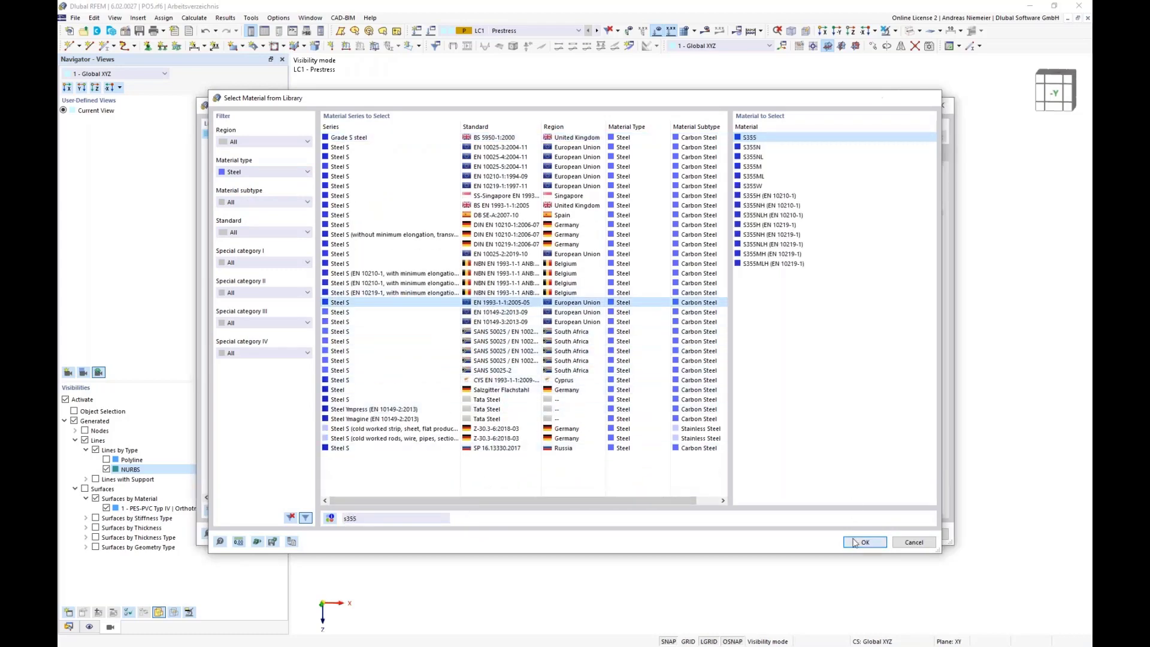
- Set the hollow section's diameter to 1000 mm and wall thickness to 25 mm, and apply the members to the arch lines
{"action": "left_click", "coordinate": [411, 157]}
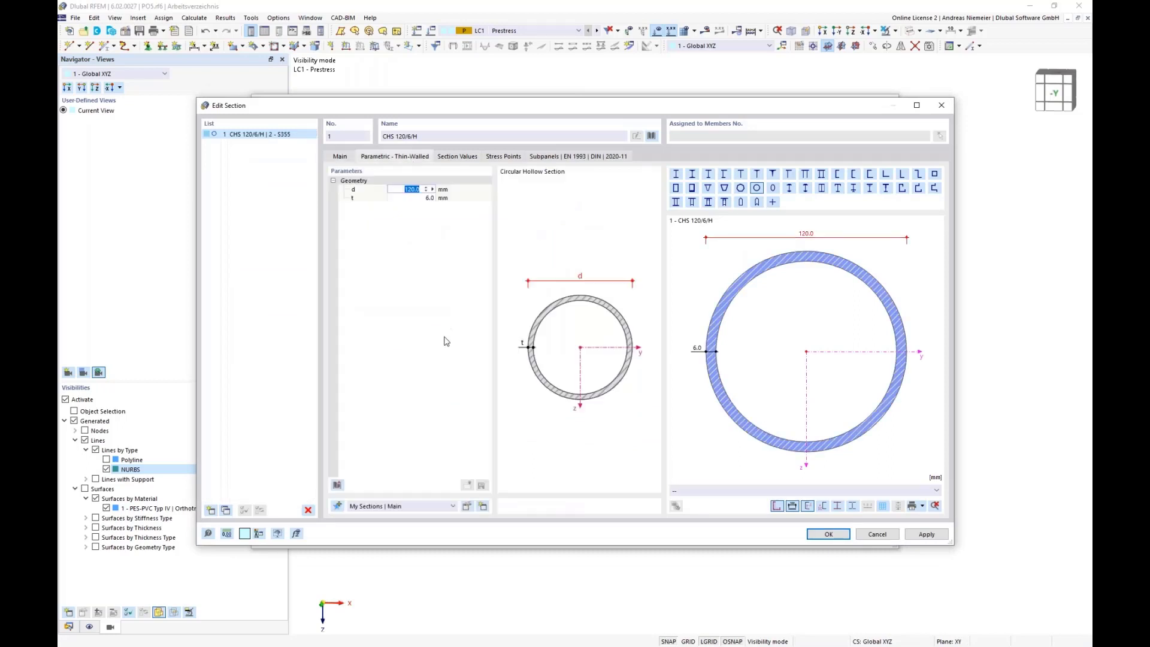
{"action": "type", "text": "1000"}
{"action": "key", "text": "Tab"}
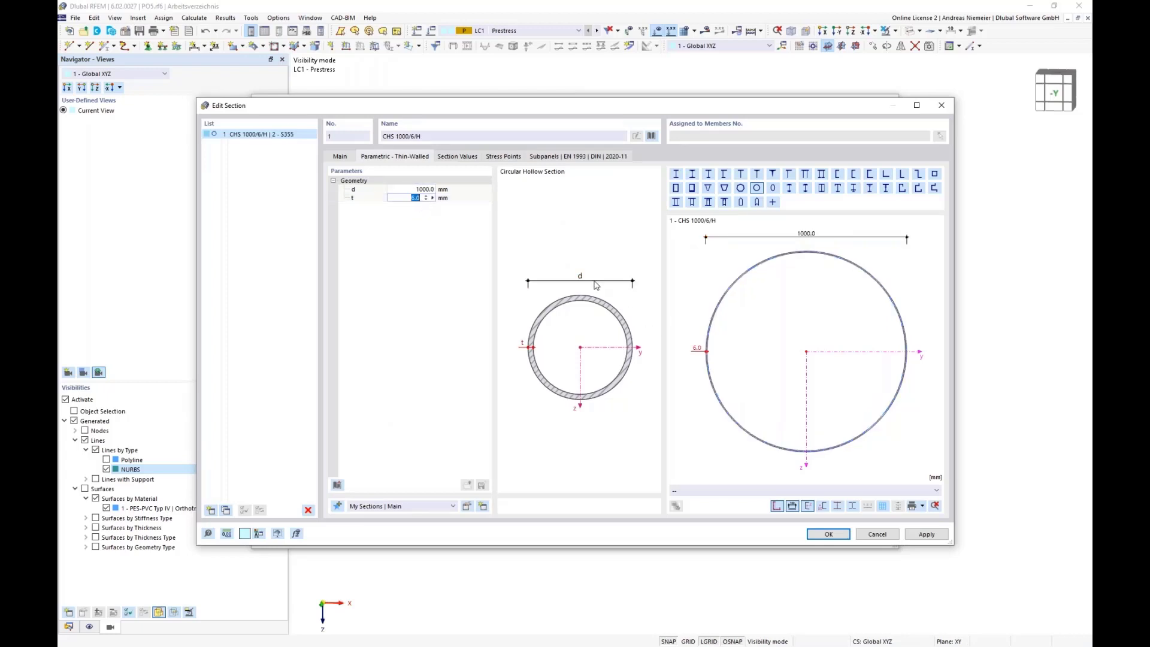
{"action": "key", "text": "Return"}
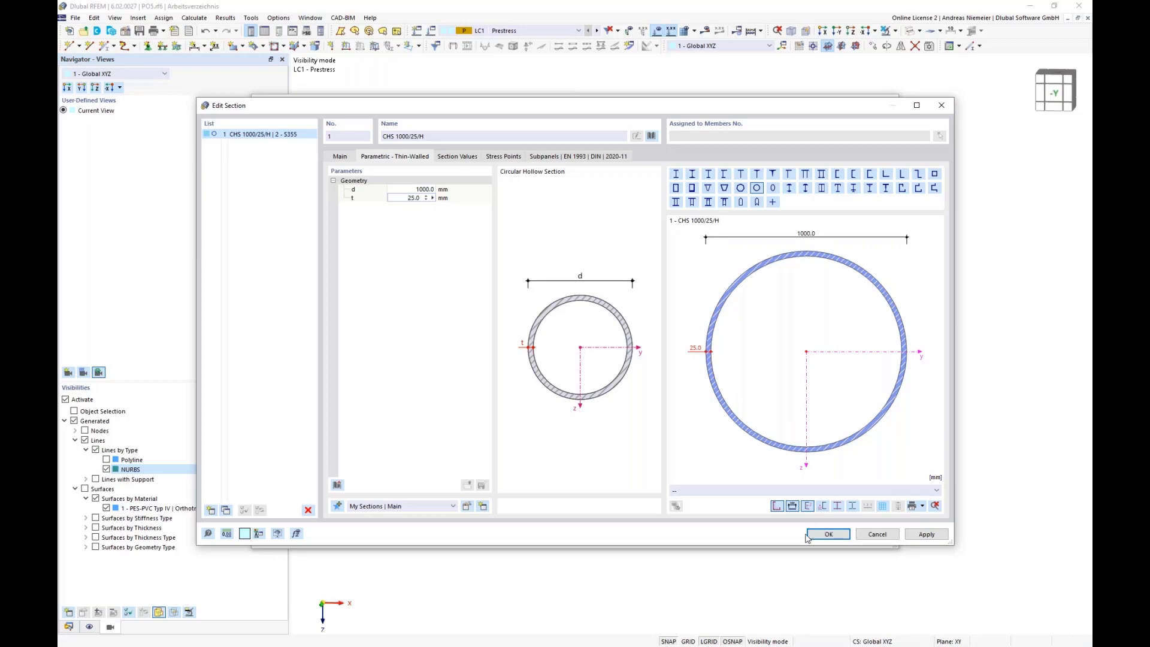
{"action": "left_click", "coordinate": [829, 534]}
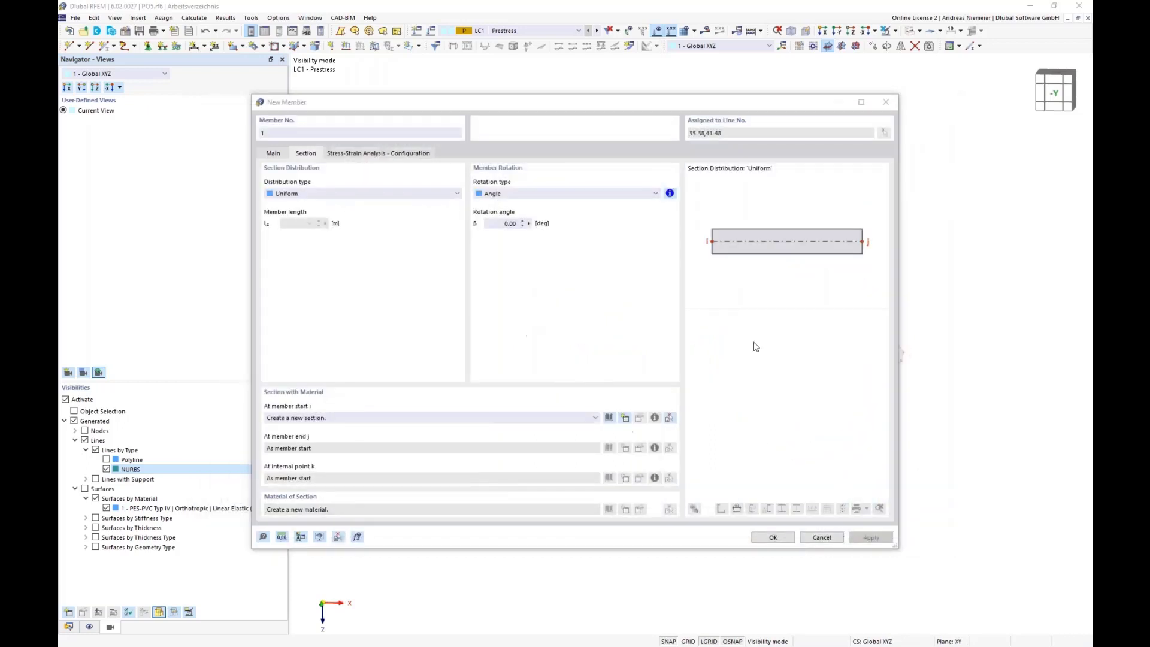
{"action": "left_click", "coordinate": [773, 537]}
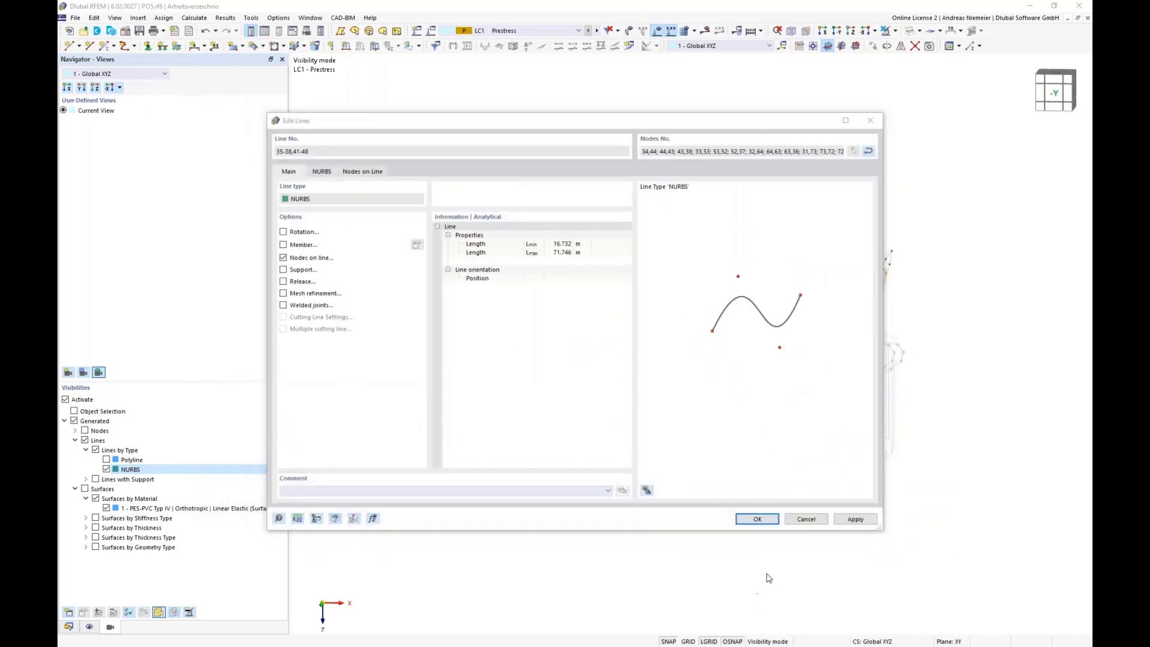
{"action": "left_click", "coordinate": [759, 520]}
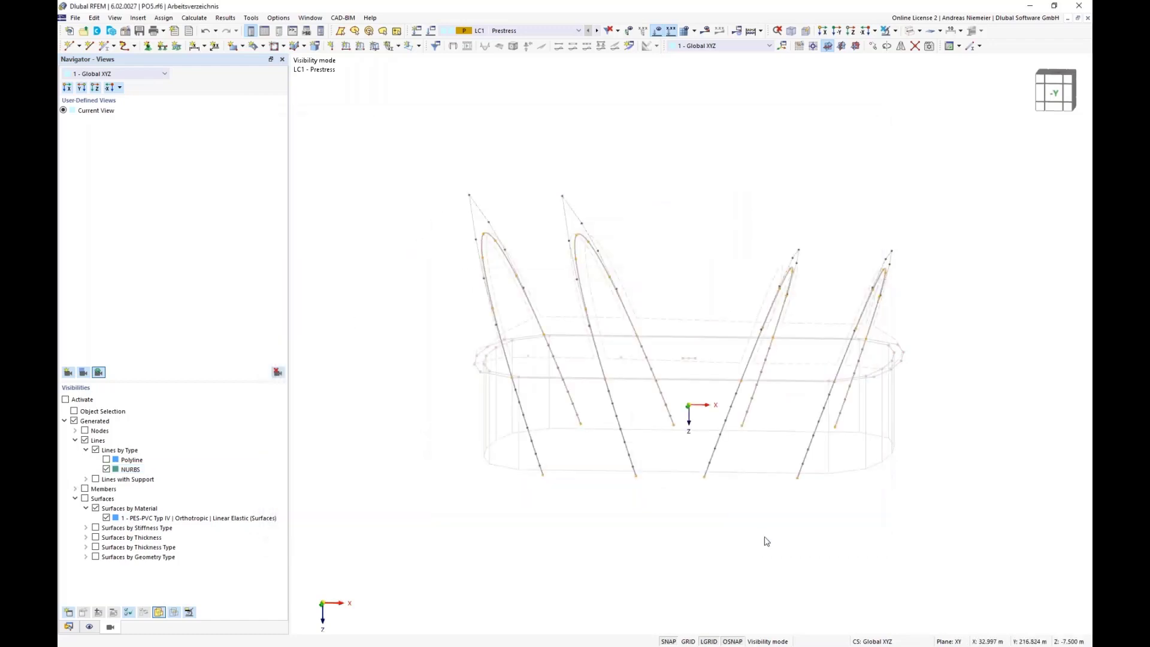
- Display the arch members and membrane as rendered solids, inspect the arches, and leave visibility mode to show the whole model
{"action": "left_click", "coordinate": [910, 32]}
{"action": "middle_click_drag", "start_coordinate": [783, 192], "coordinate": [726, 217], "text": "ctrl"}
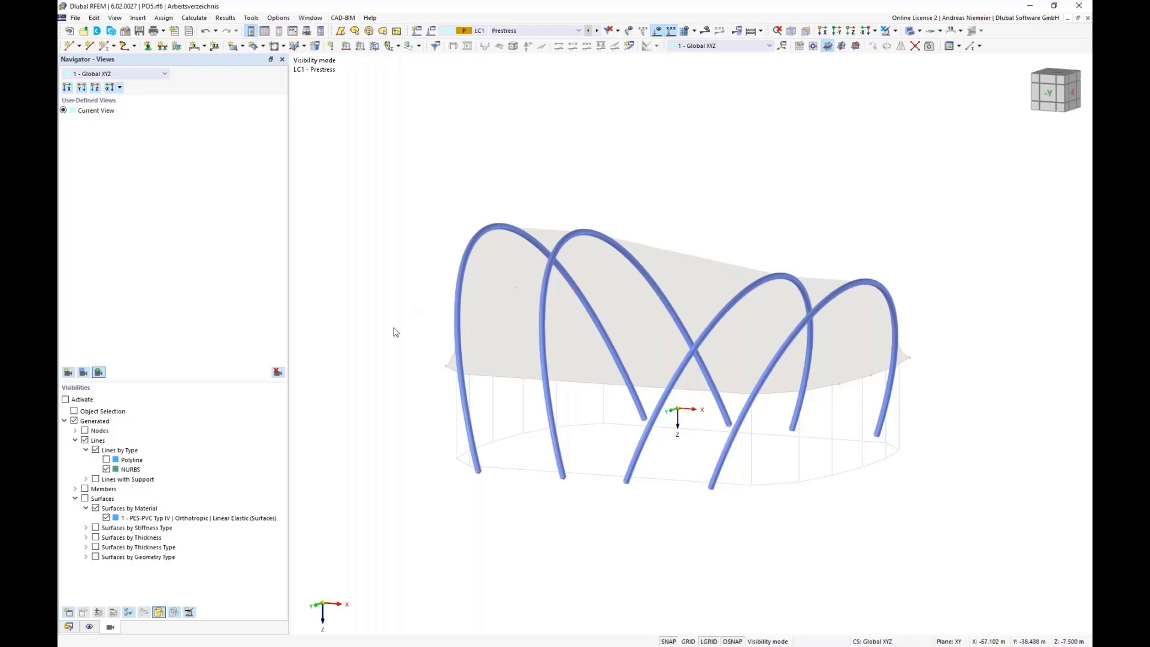
{"action": "middle_click_drag", "start_coordinate": [429, 491], "coordinate": [484, 475], "text": "ctrl"}
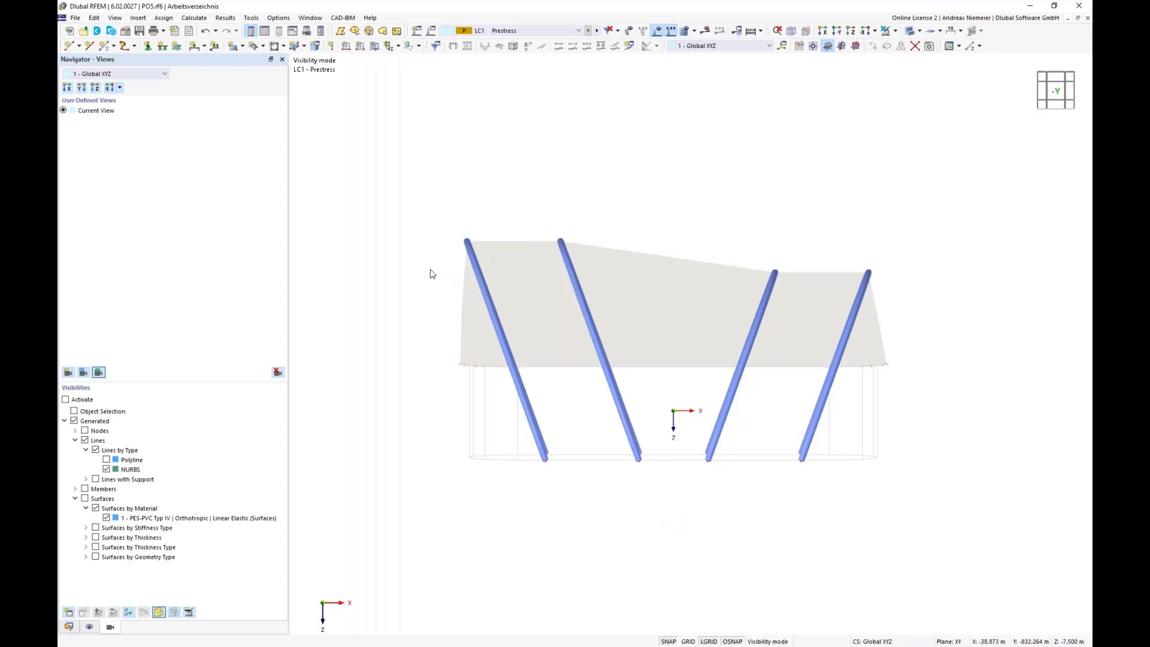
{"action": "left_click", "coordinate": [887, 30]}
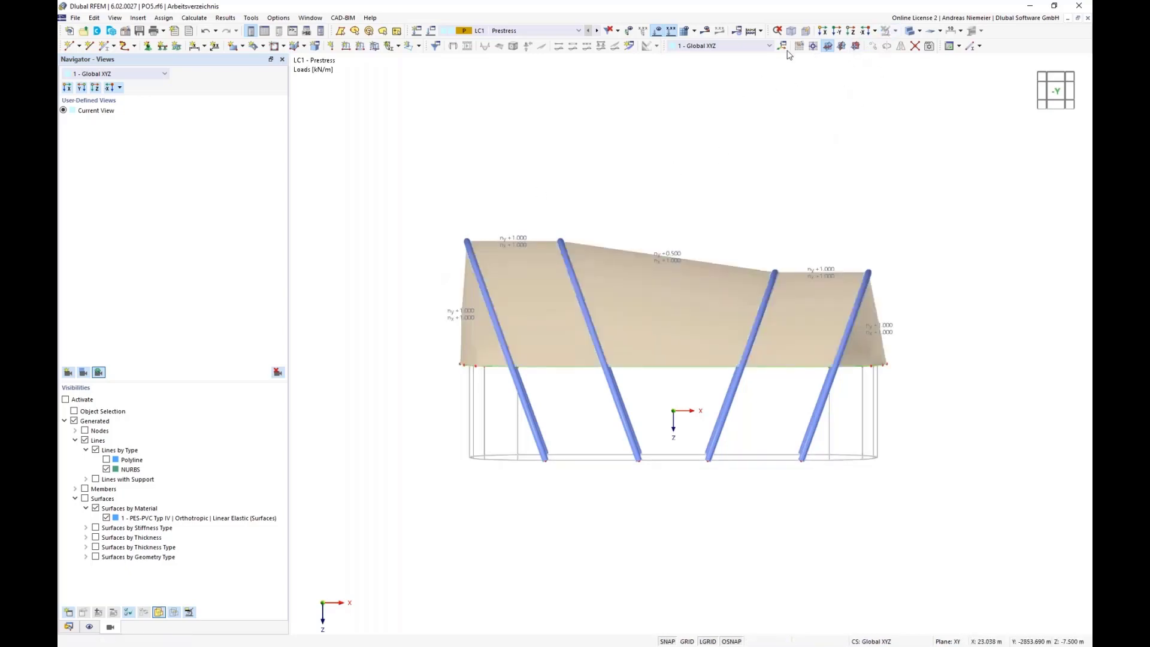
- Convert straight membrane edge line 21 into an arc whose control point is the line's midpoint shifted inward in Y
{"action": "left_click", "coordinate": [851, 31]}
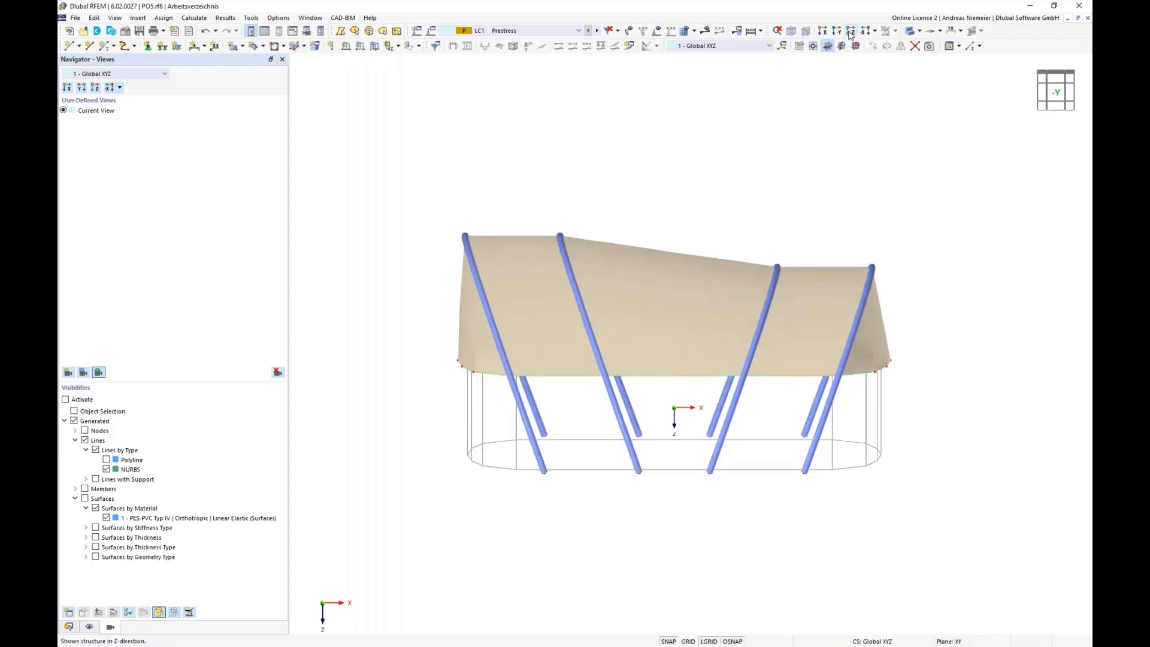
{"action": "scroll", "coordinate": [479, 123], "scroll_direction": "up", "scroll_amount": 4}
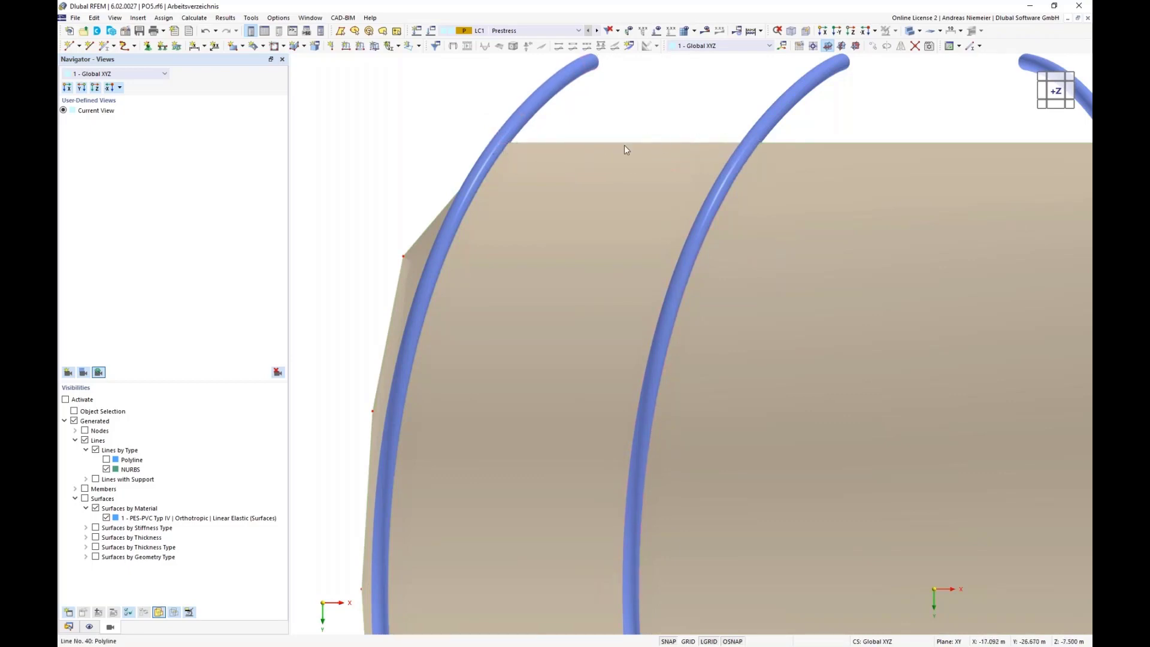
{"action": "scroll", "coordinate": [552, 149], "scroll_direction": "down", "scroll_amount": 4}
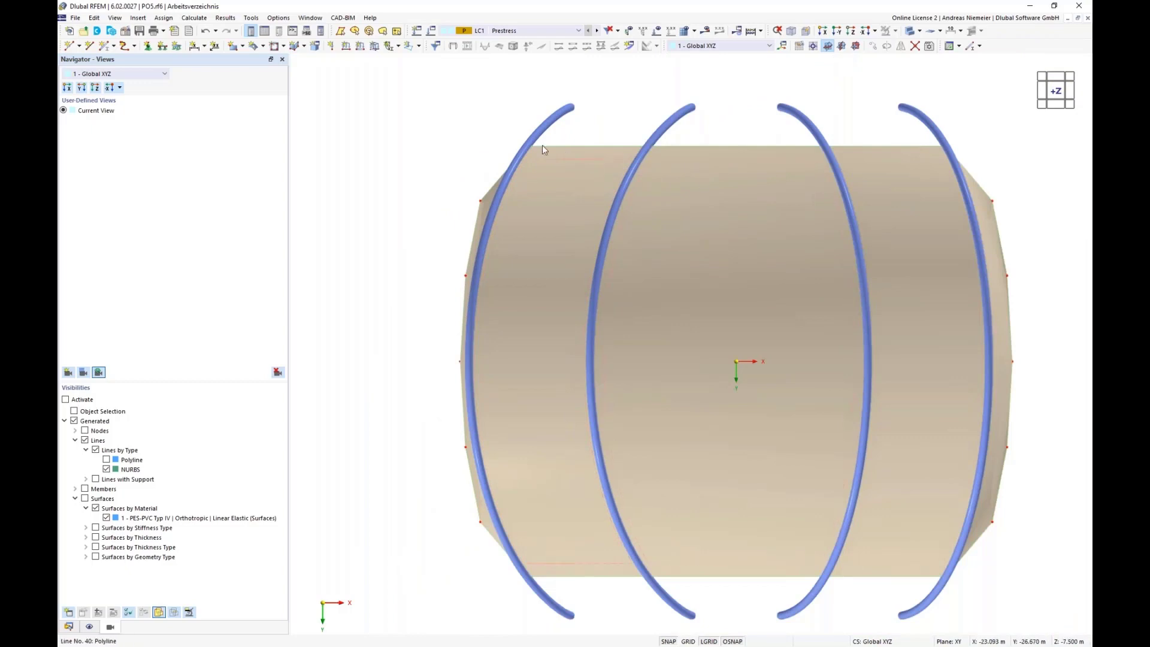
{"action": "mouse_move", "coordinate": [616, 215]}
{"action": "double_click", "coordinate": [589, 578]}
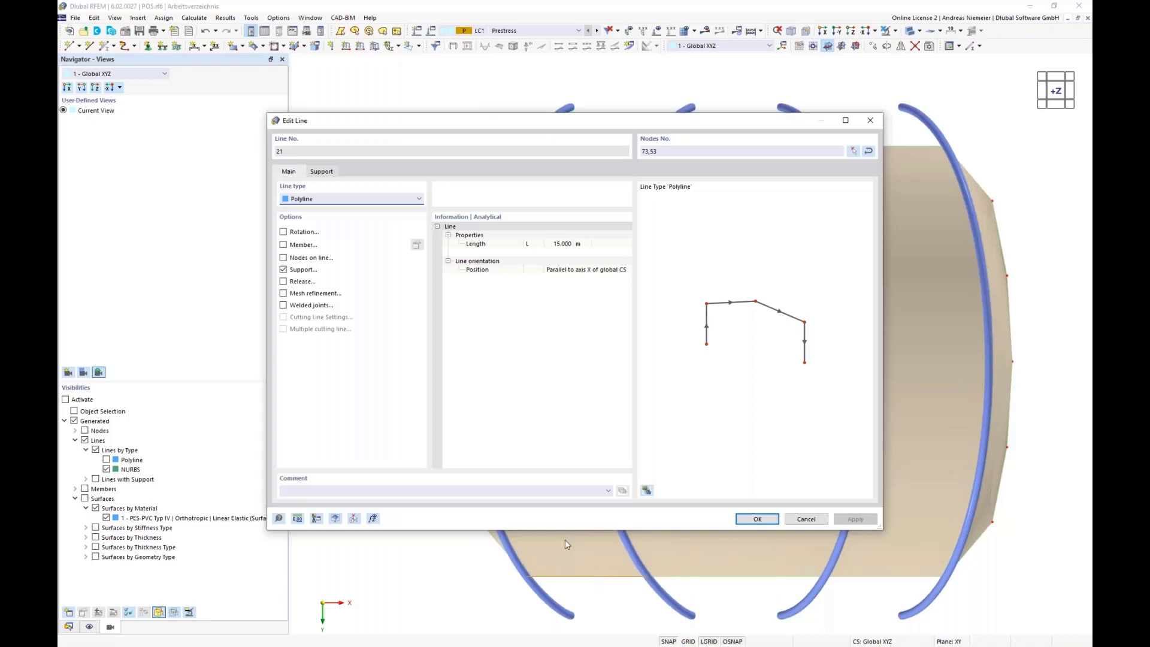
{"action": "left_click", "coordinate": [350, 204]}
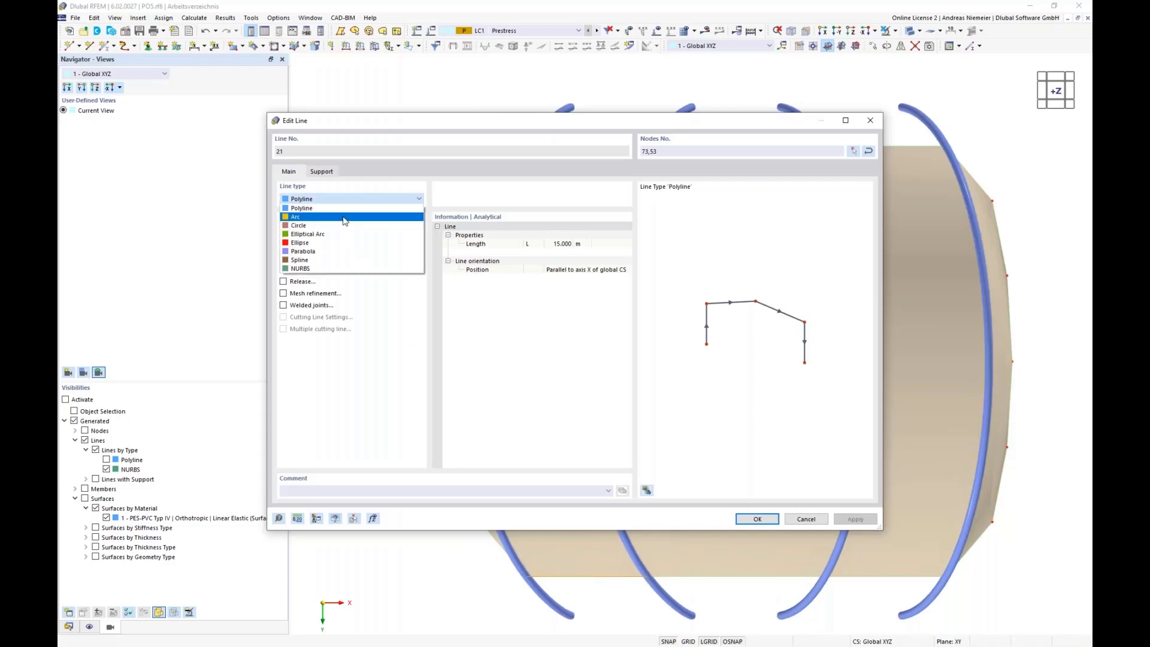
{"action": "left_click", "coordinate": [345, 220]}
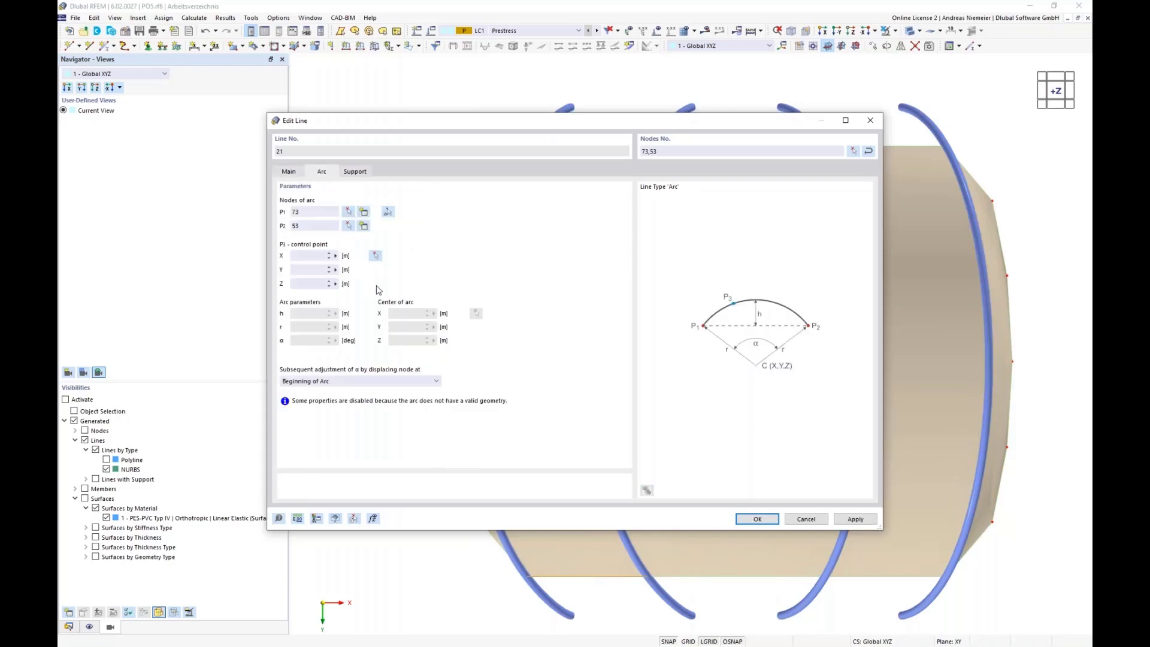
{"action": "left_click", "coordinate": [376, 255]}
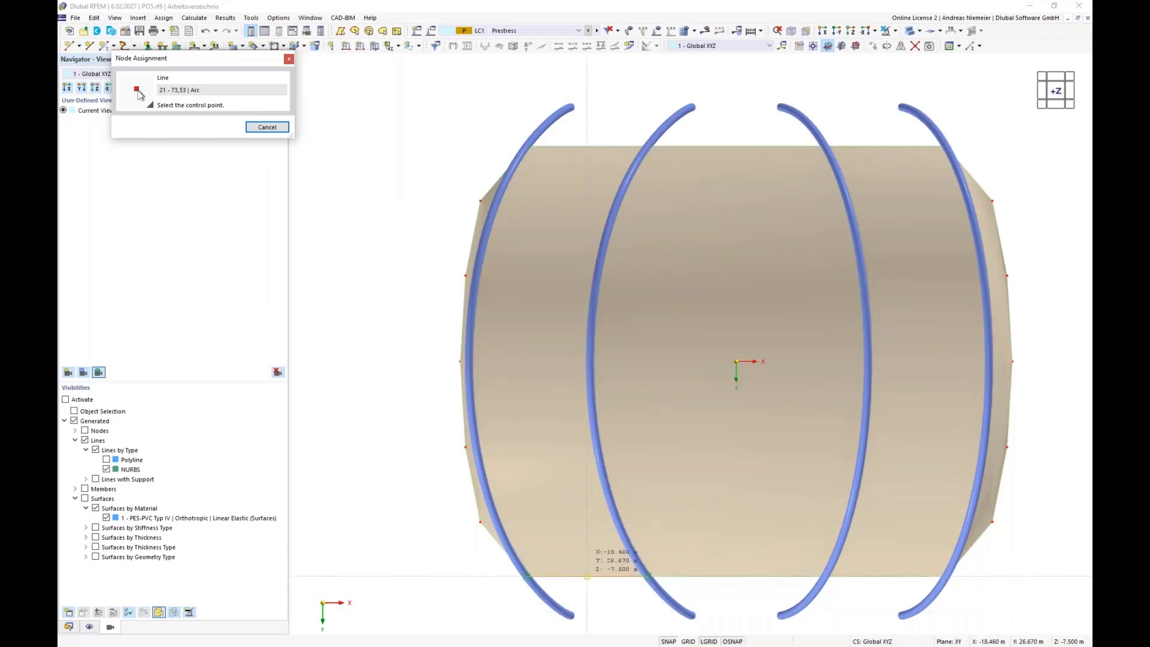
{"action": "left_click", "coordinate": [587, 576]}
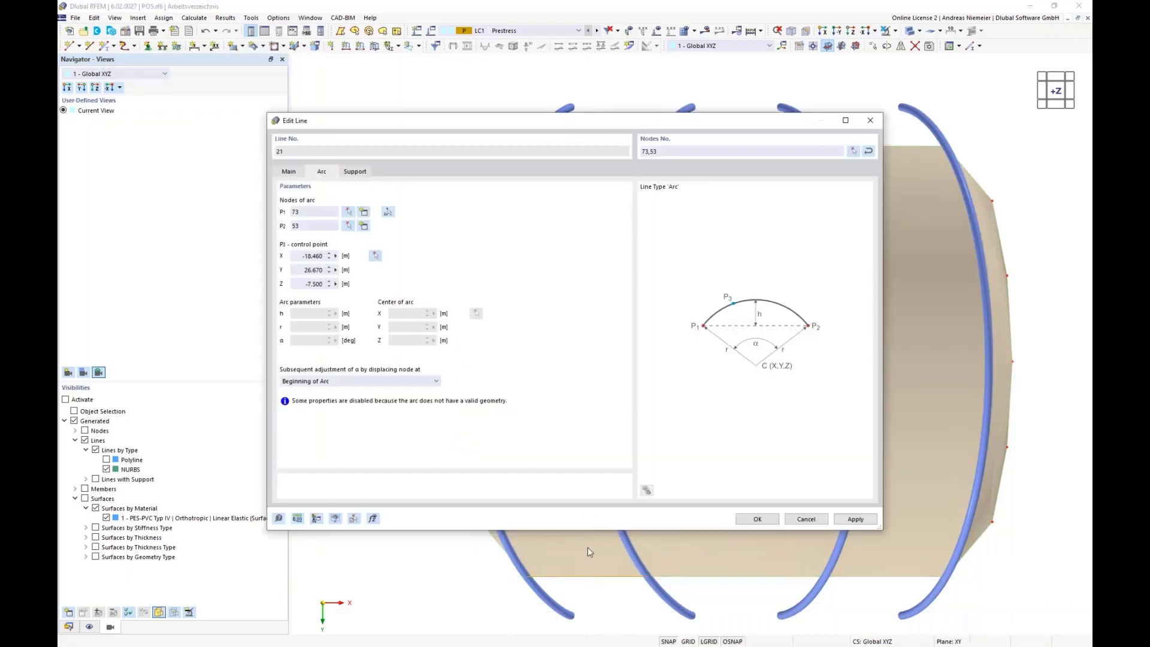
{"action": "left_click", "coordinate": [307, 270]}
{"action": "left_click", "coordinate": [753, 521]}
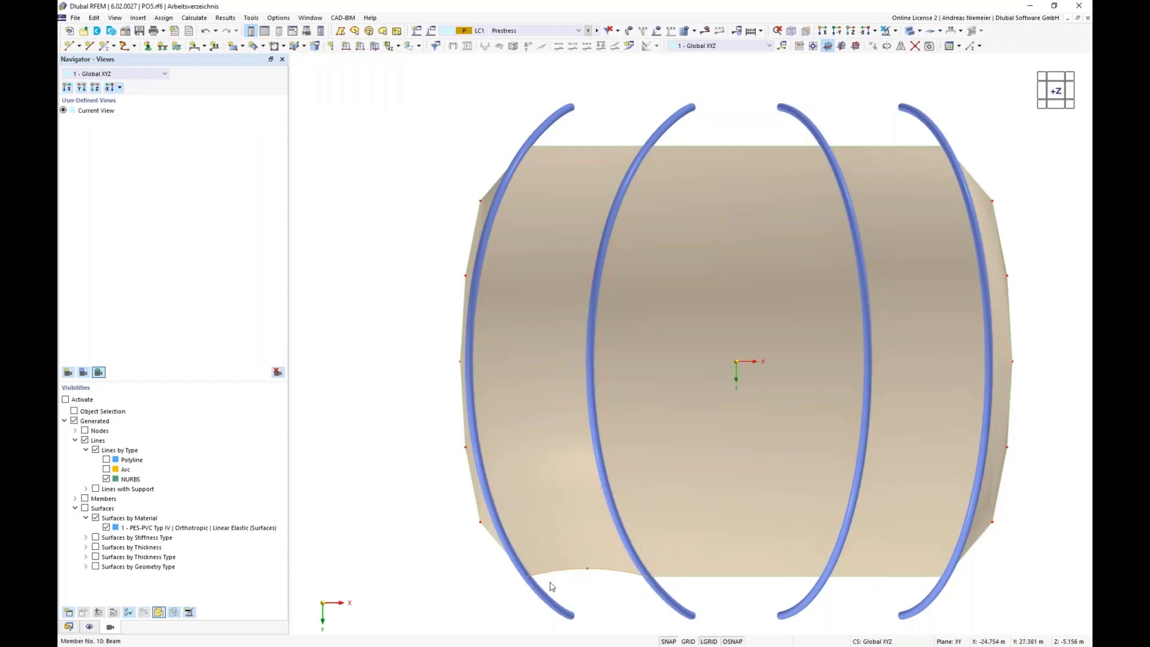
- Convert straight membrane edge line 34 into an arc, with its midpoint shifted inward in Y as the control point
{"action": "double_click", "coordinate": [870, 579]}
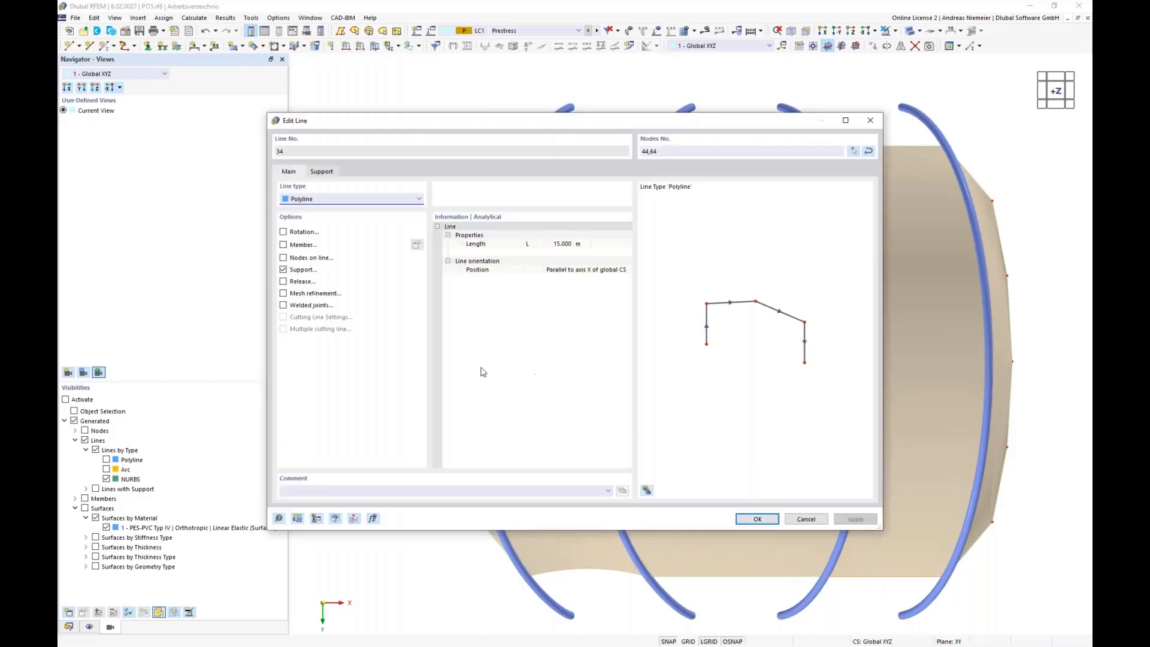
{"action": "left_click", "coordinate": [339, 203]}
{"action": "left_click", "coordinate": [333, 225]}
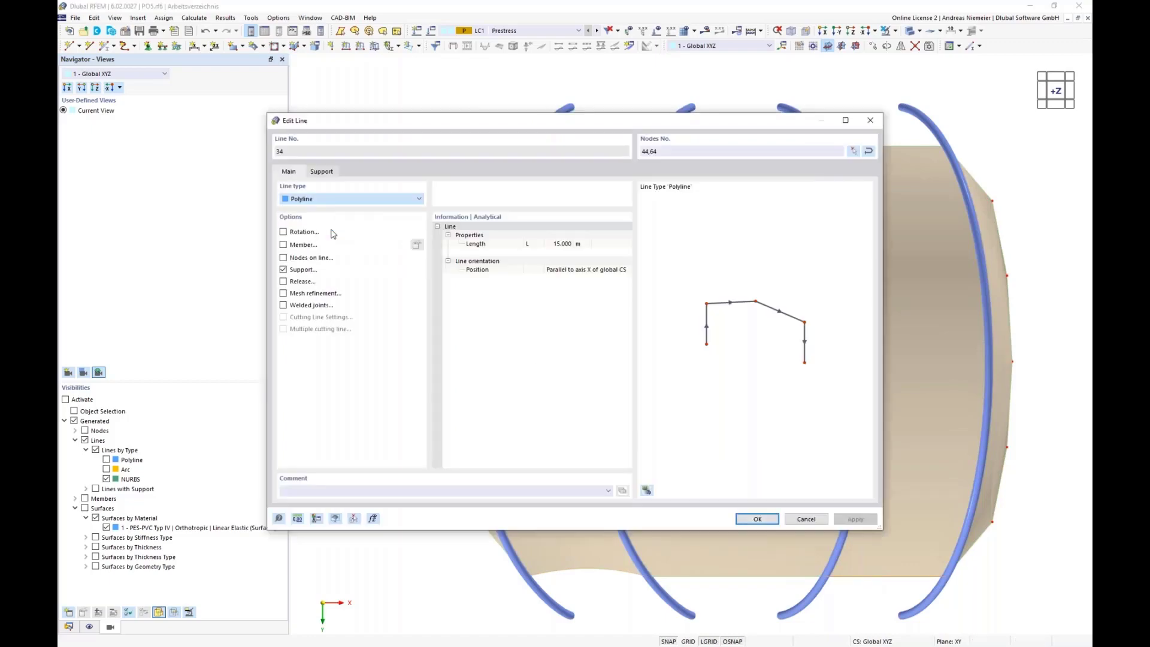
{"action": "left_click", "coordinate": [375, 255]}
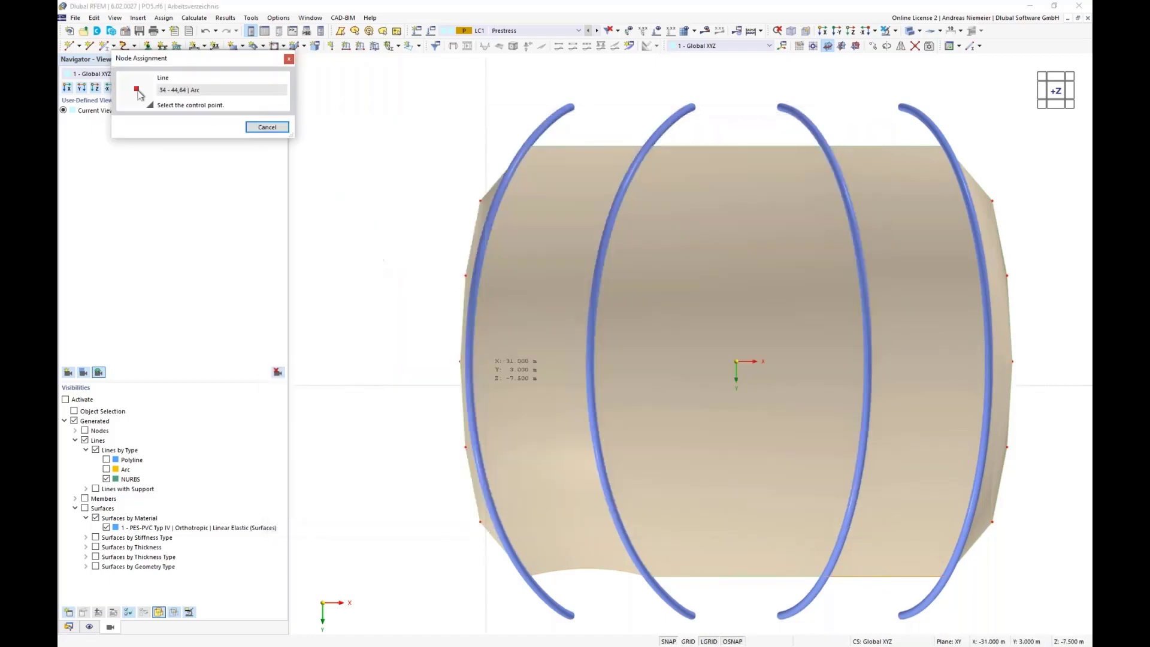
{"action": "left_click", "coordinate": [886, 577]}
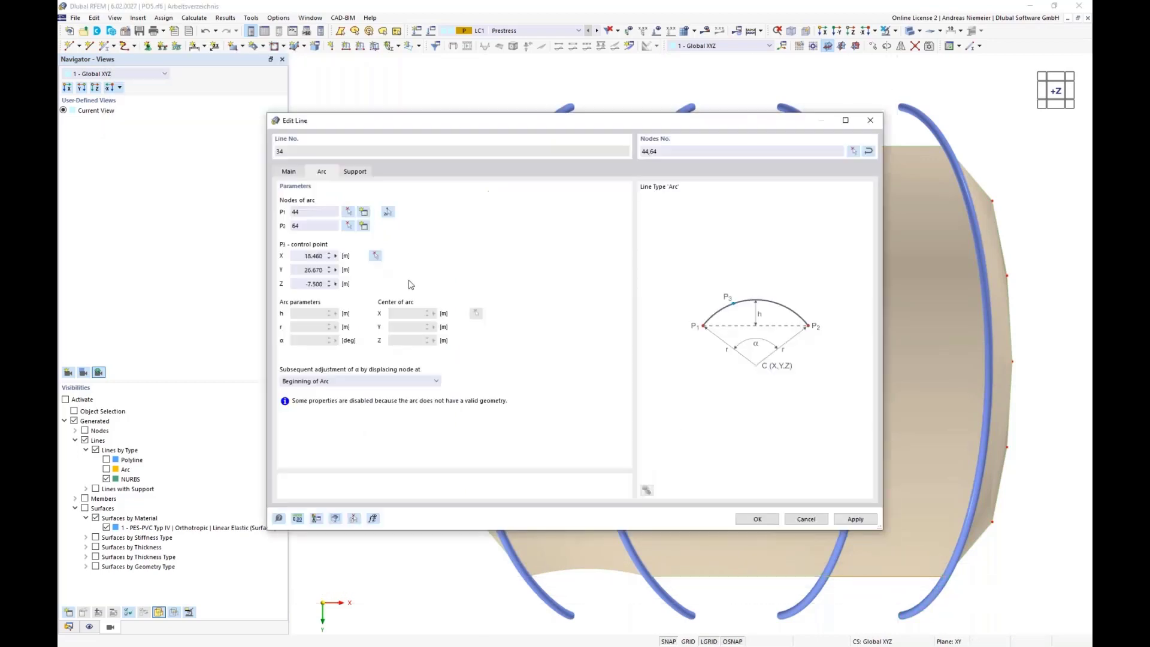
{"action": "left_click", "coordinate": [315, 272]}
{"action": "left_click", "coordinate": [758, 521]}
{"action": "left_click", "coordinate": [758, 521]}
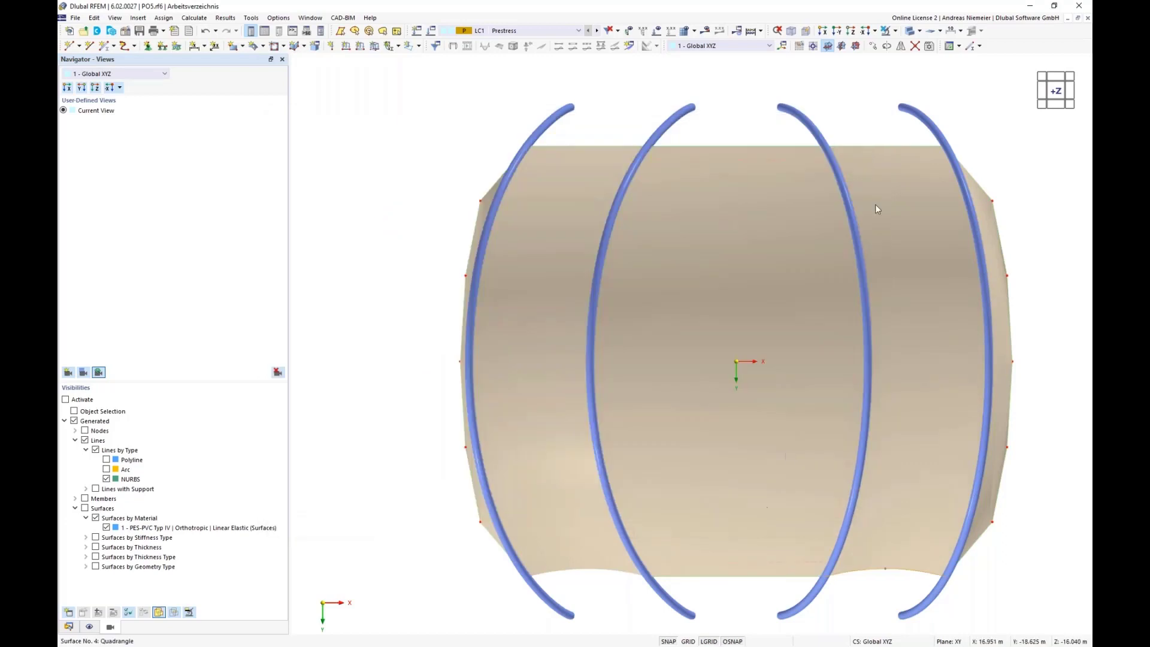
- Convert straight membrane edge line 28 into an arc, using its midpoint with Y set to -25.670 m as the control point
{"action": "double_click", "coordinate": [872, 146]}
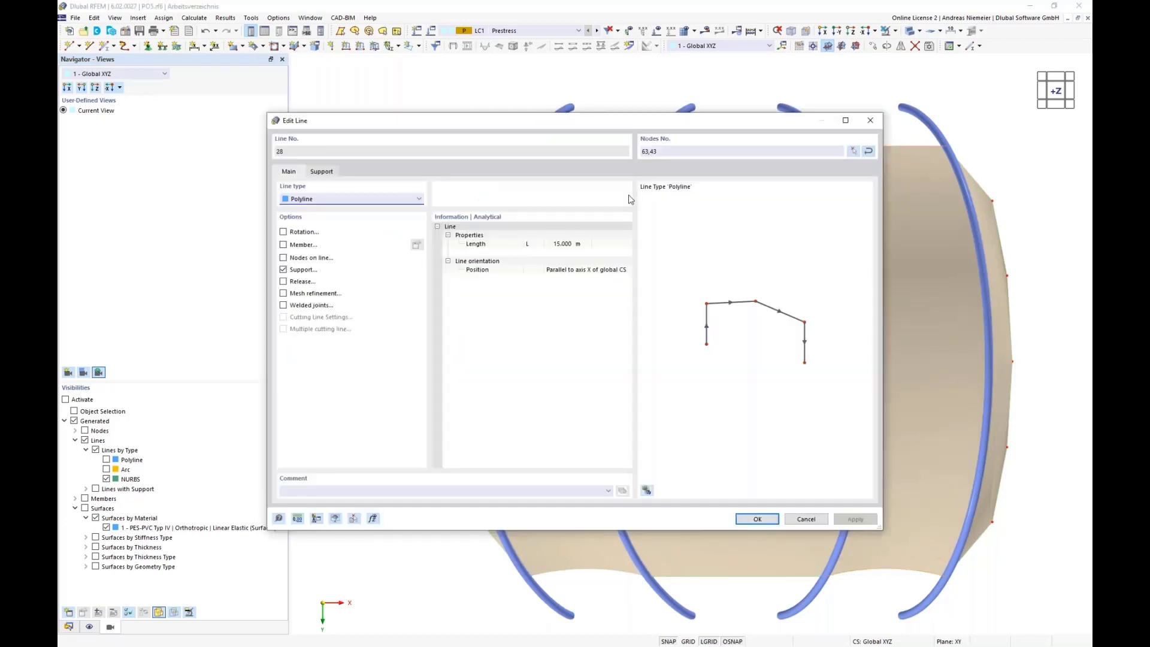
{"action": "left_click", "coordinate": [316, 200]}
{"action": "left_click", "coordinate": [312, 226]}
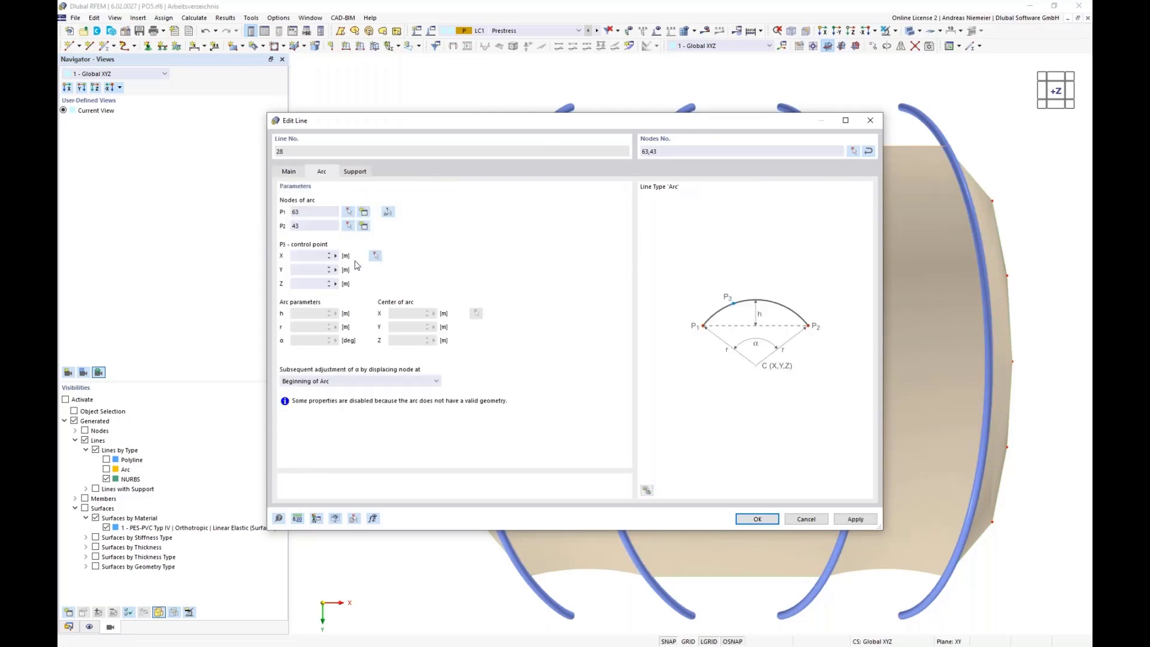
{"action": "left_click", "coordinate": [375, 257]}
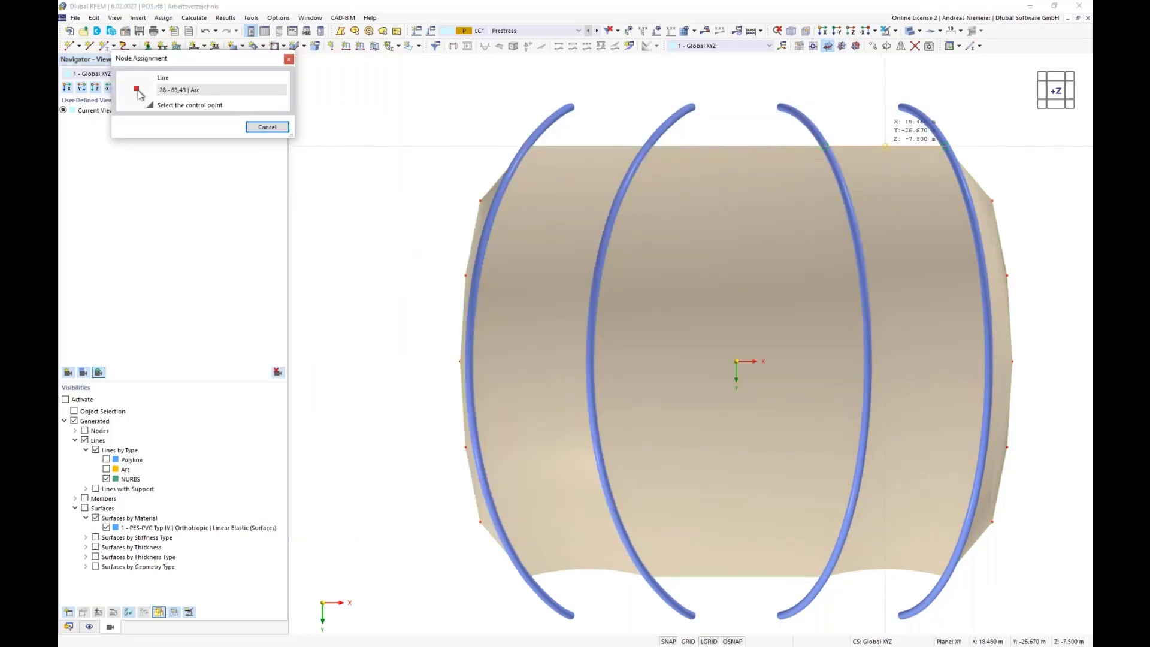
{"action": "left_click", "coordinate": [886, 146]}
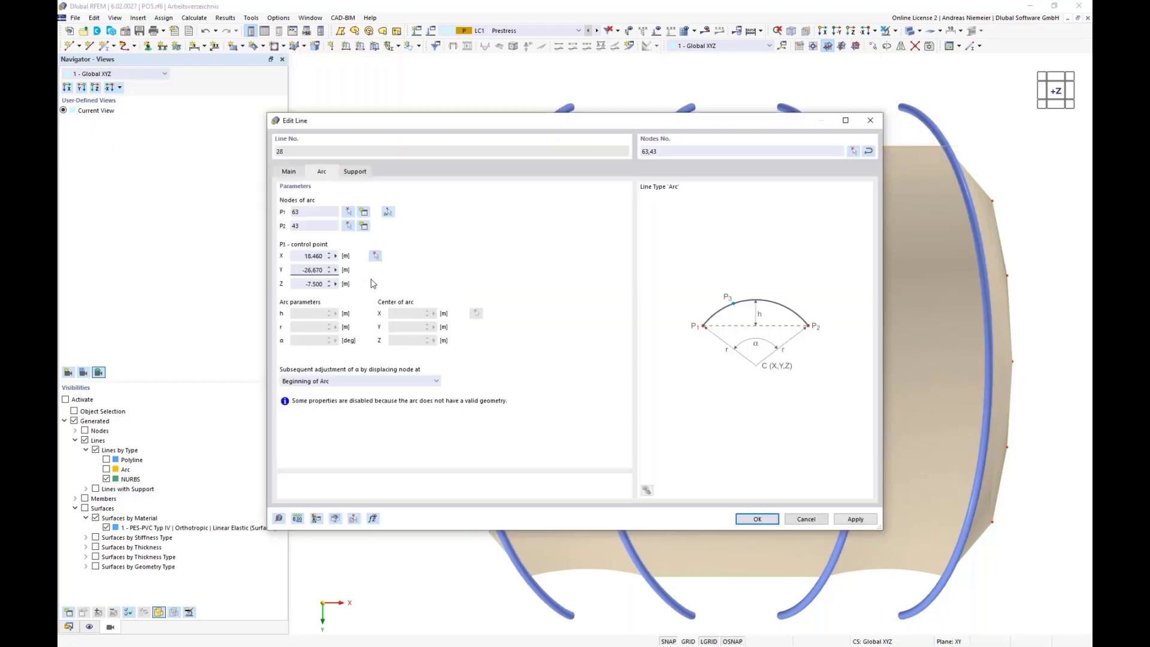
{"action": "left_click", "coordinate": [746, 519]}
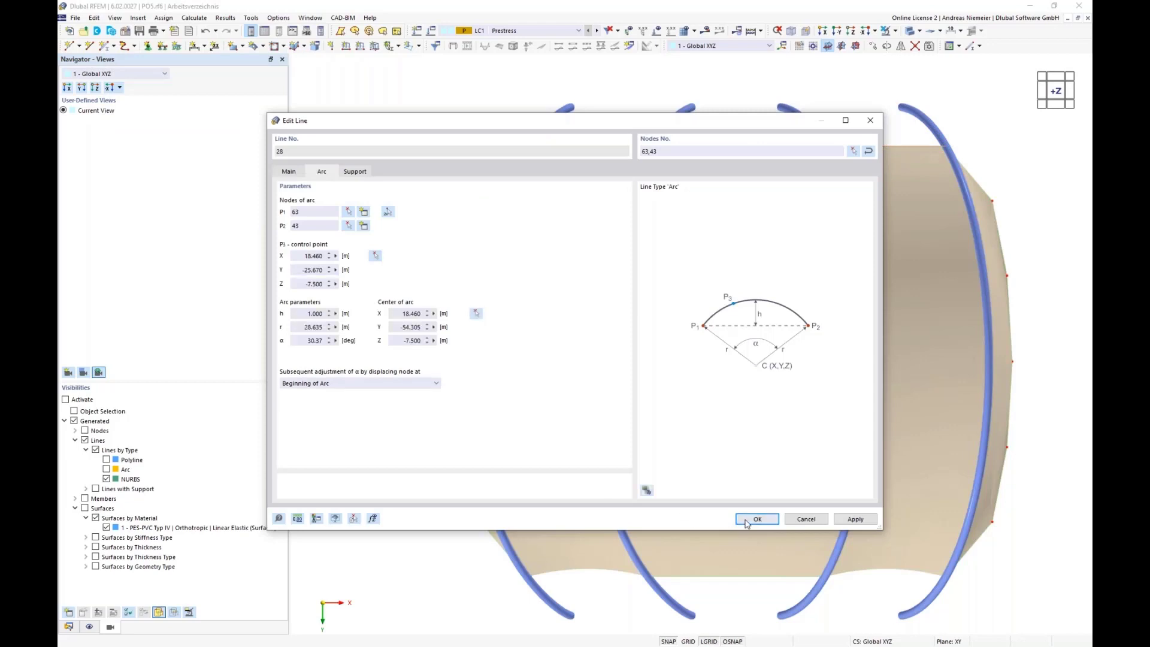
- Convert straight membrane edge line 40 into an arc whose control point is its midpoint shifted inward in Y
{"action": "double_click", "coordinate": [604, 145]}
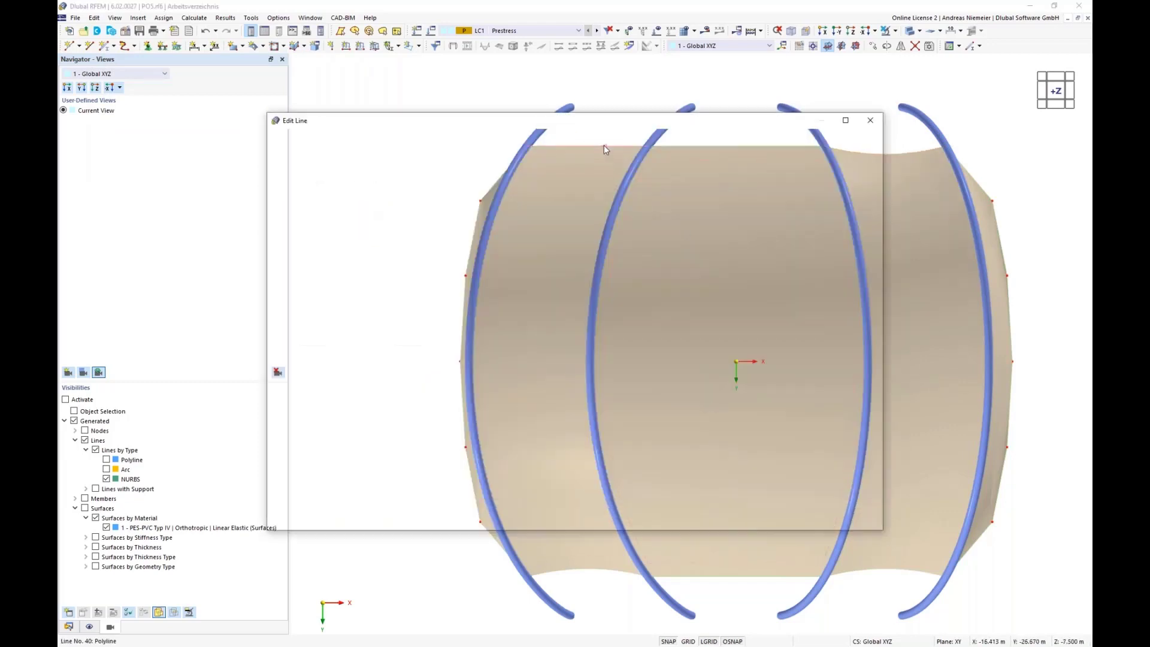
{"action": "left_click", "coordinate": [341, 199]}
{"action": "left_click", "coordinate": [338, 217]}
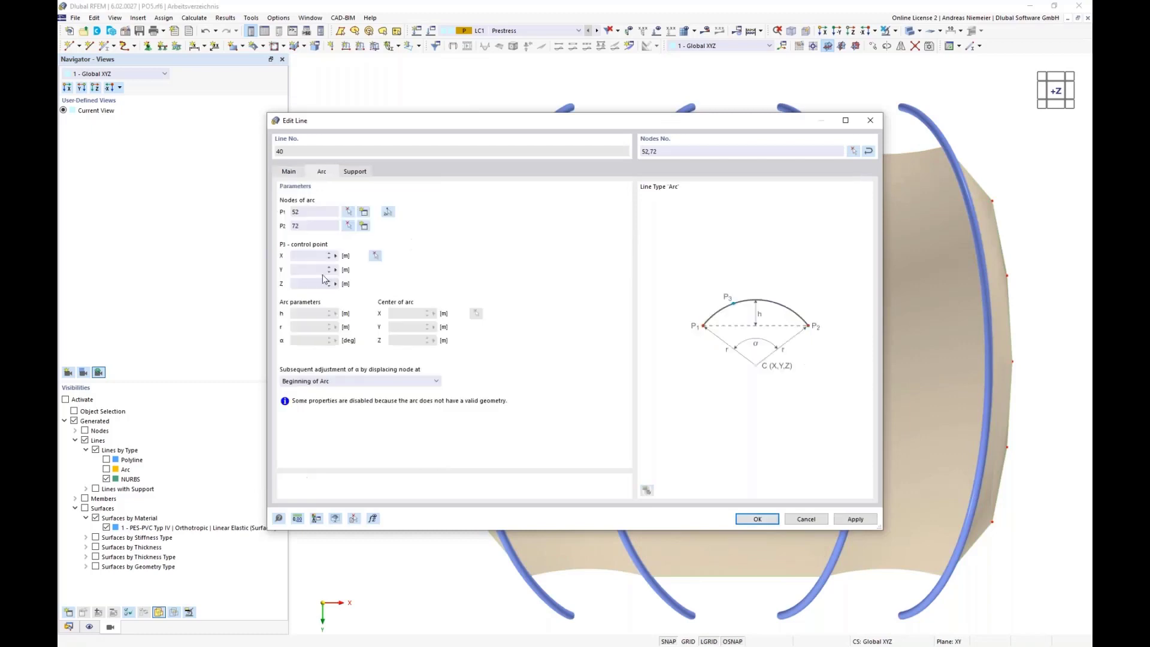
{"action": "left_click", "coordinate": [375, 255]}
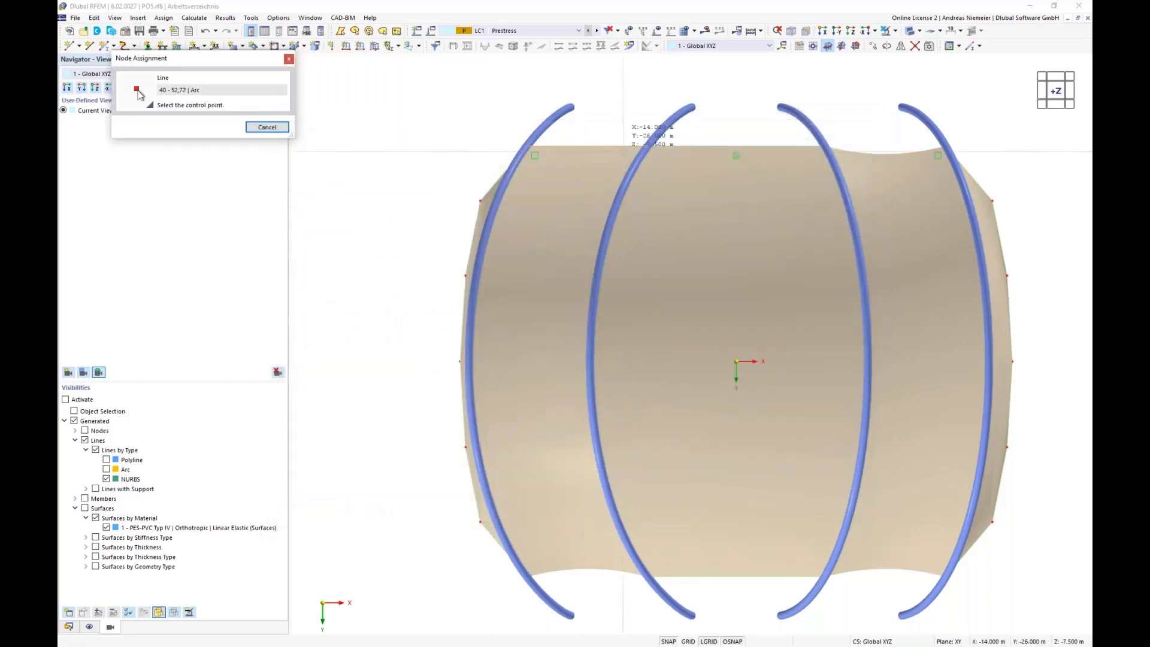
{"action": "left_click", "coordinate": [587, 146]}
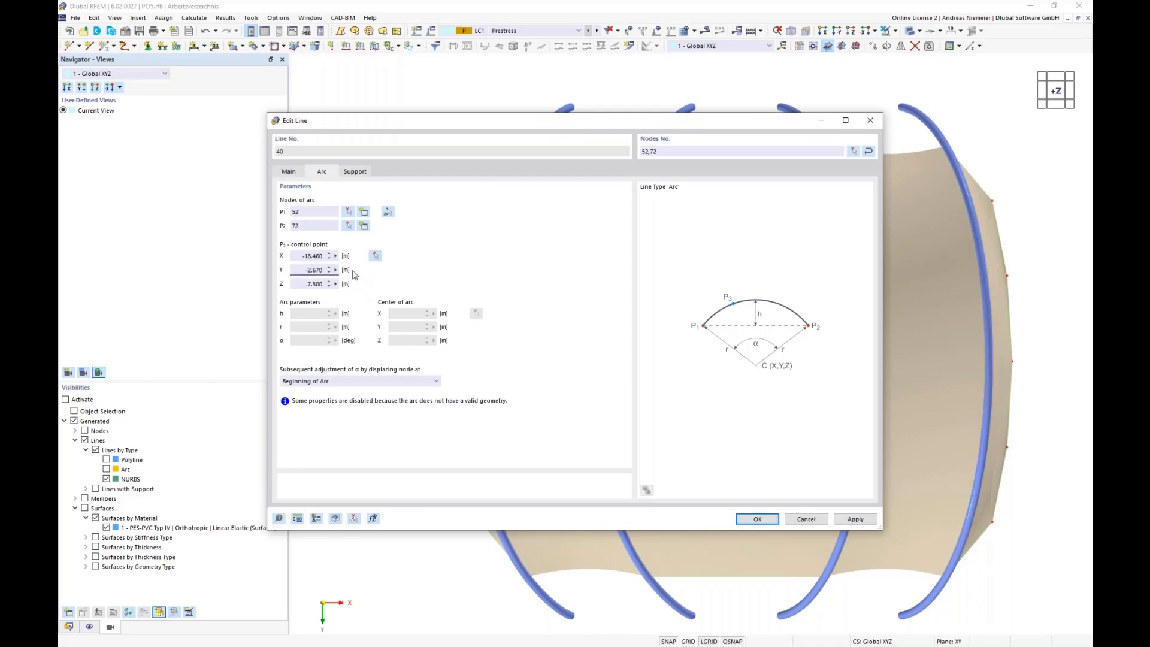
{"action": "left_click", "coordinate": [757, 519]}
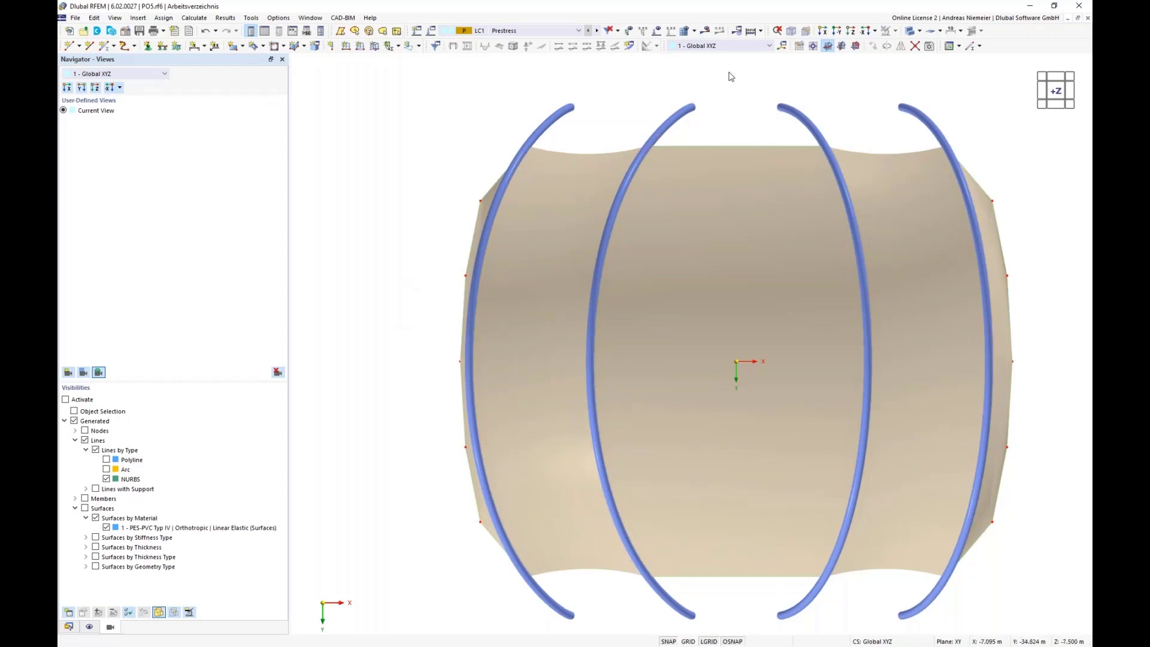
- Display the model as wireframe and start a new single member of type Truss
{"action": "left_click", "coordinate": [919, 31]}
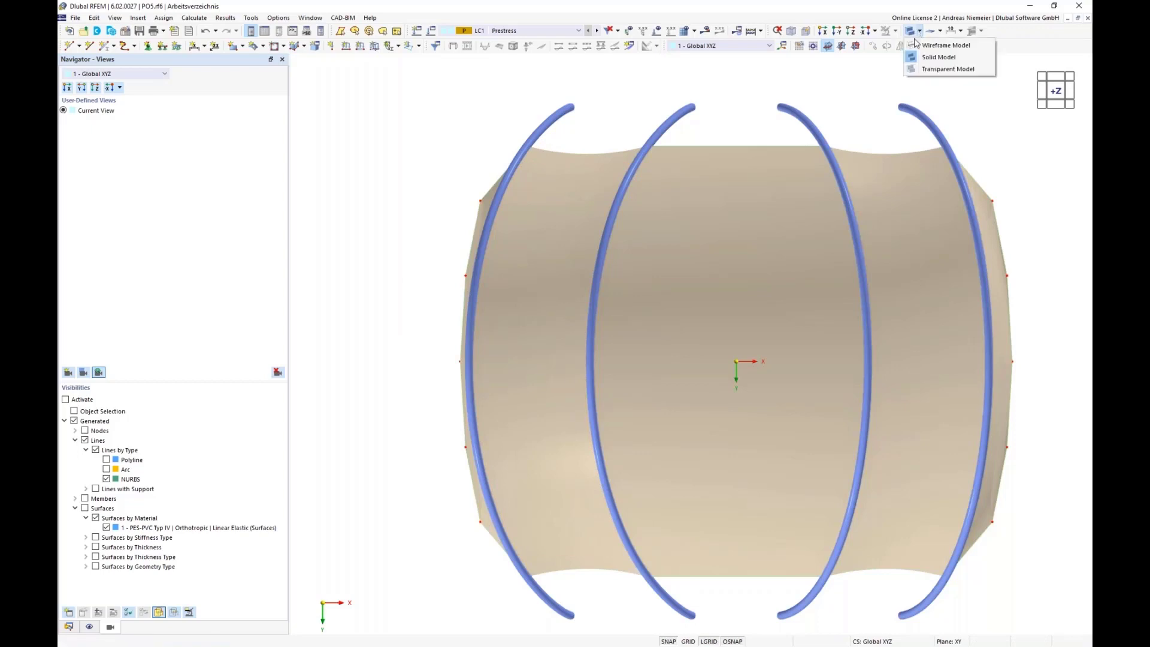
{"action": "left_click", "coordinate": [906, 52]}
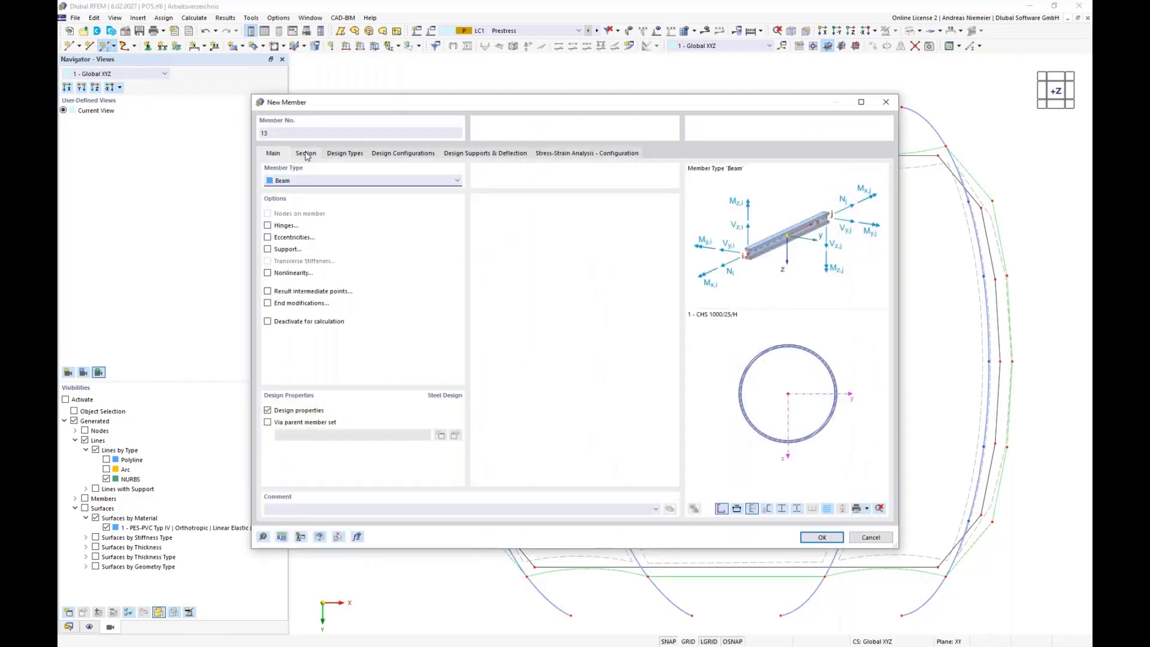
{"action": "left_click", "coordinate": [298, 181]}
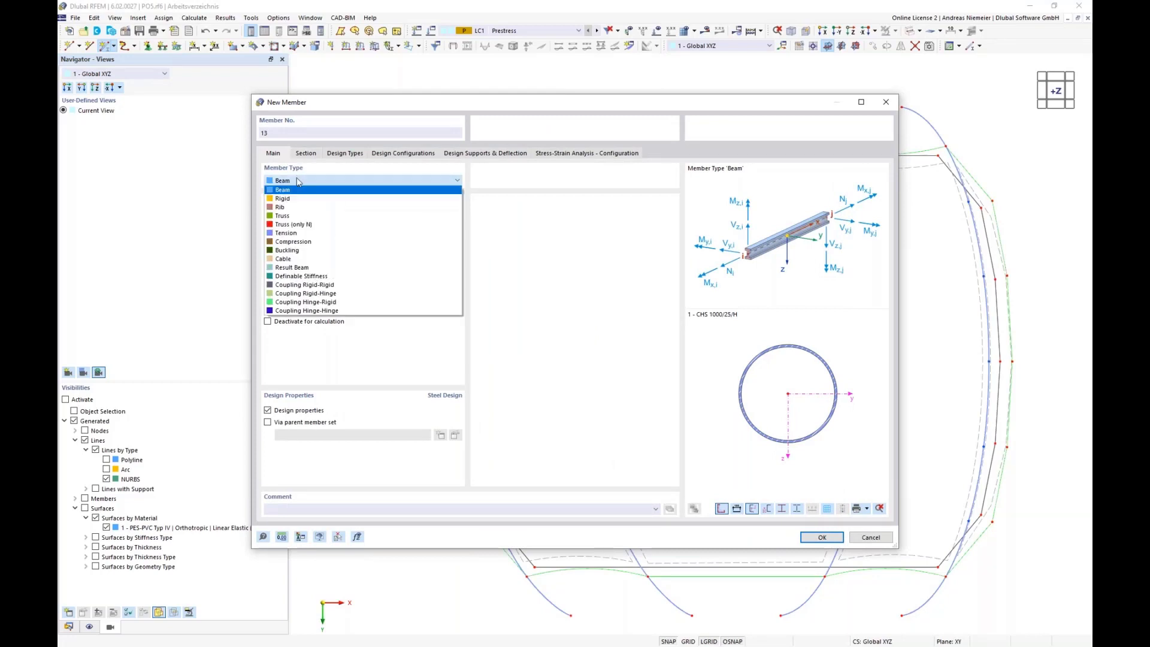
{"action": "left_click", "coordinate": [290, 216]}
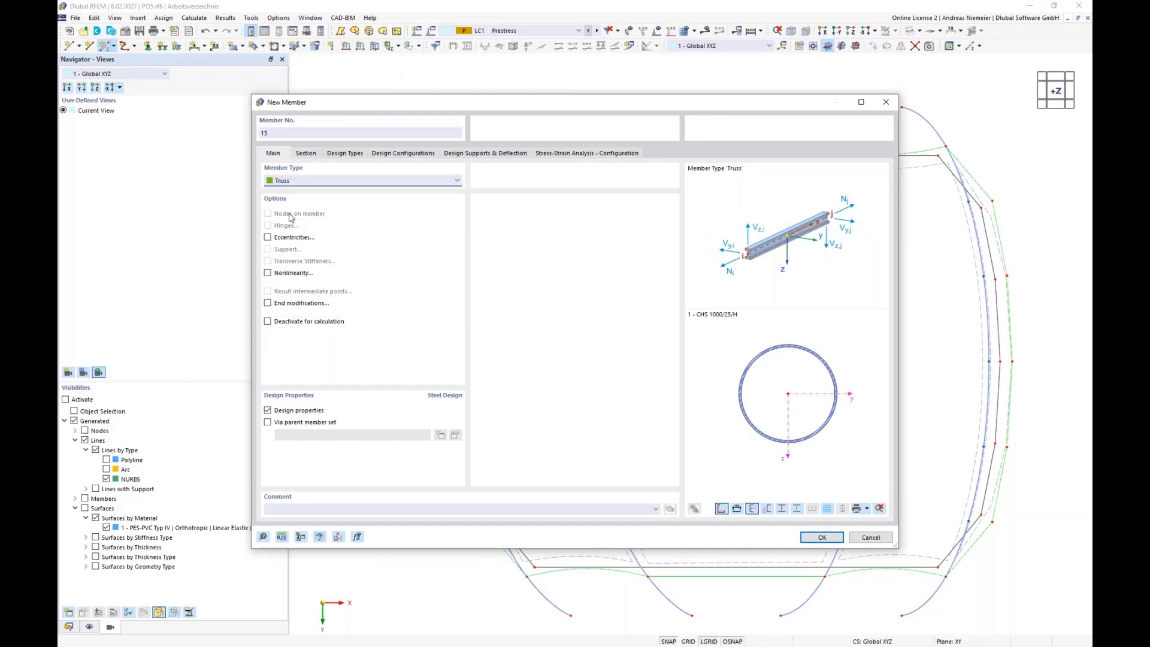
- Create a circular hollow section for the truss in S355 with a 250 mm diameter and 8 mm wall thickness
{"action": "left_click", "coordinate": [306, 153]}
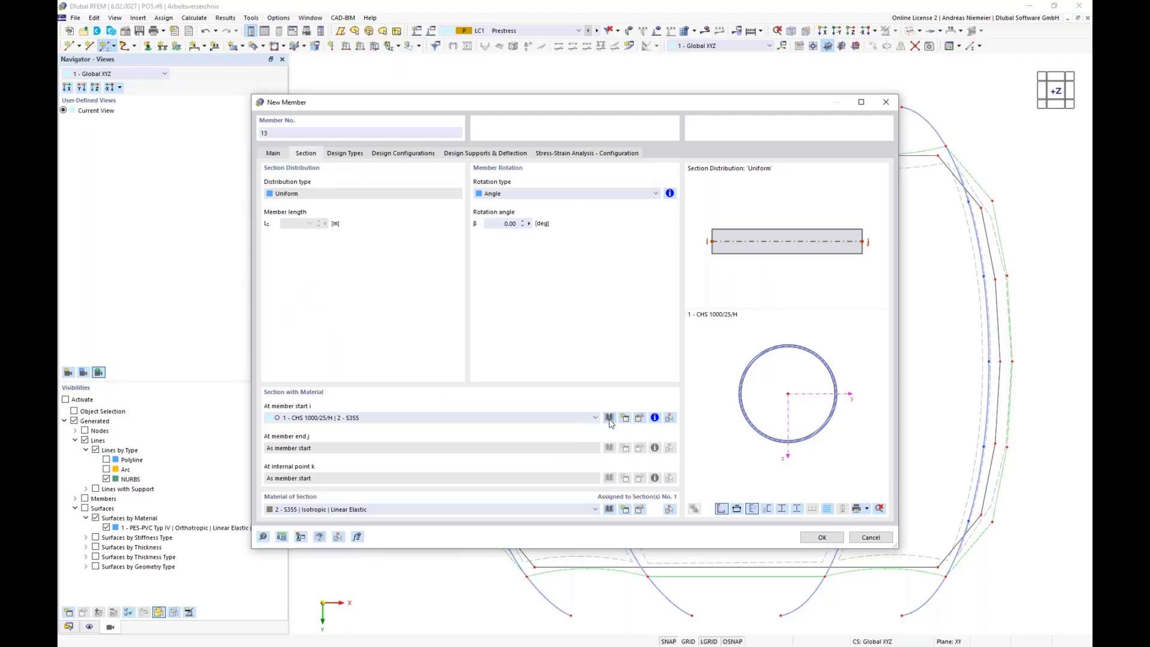
{"action": "left_click", "coordinate": [503, 268]}
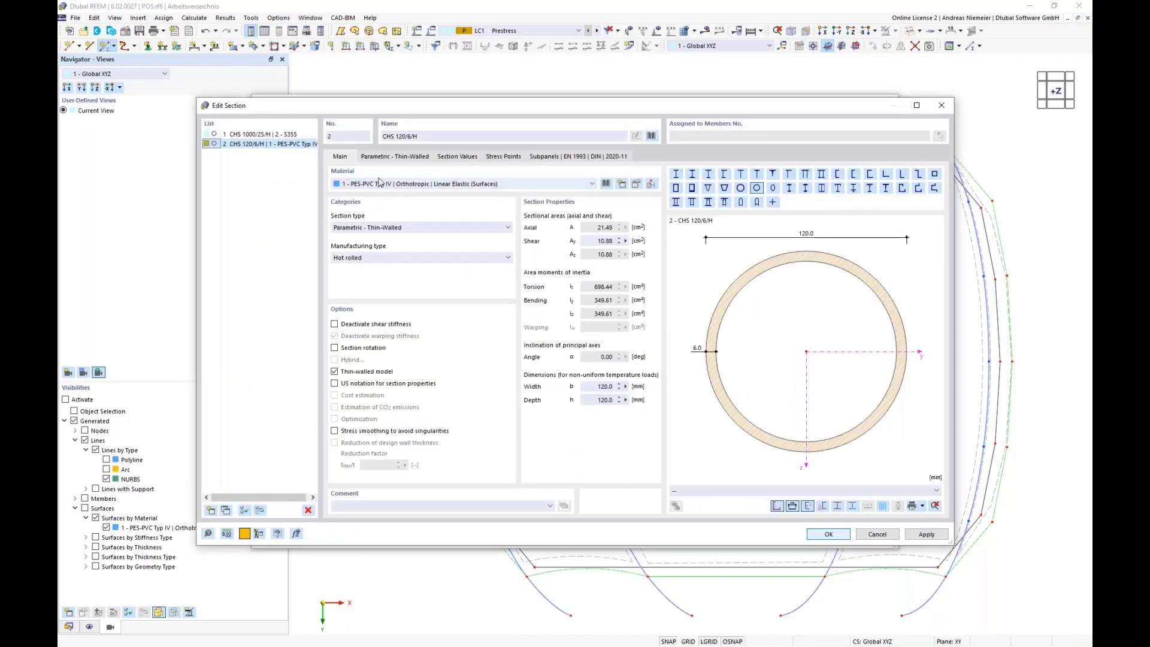
{"action": "left_click", "coordinate": [372, 182]}
{"action": "left_click", "coordinate": [370, 204]}
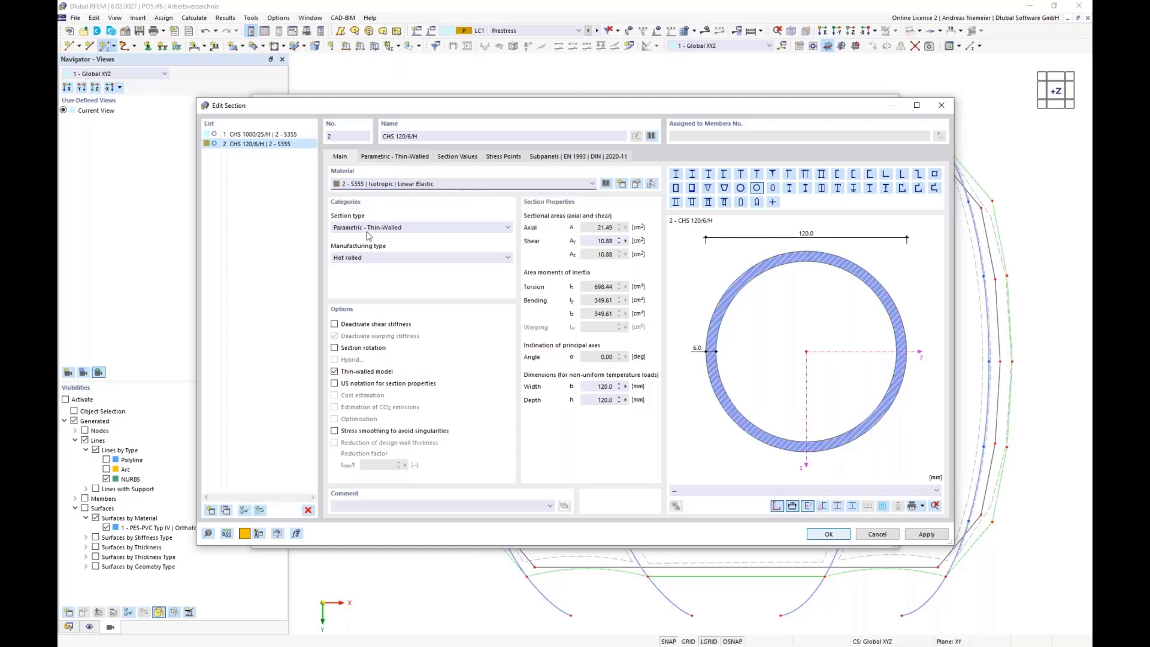
{"action": "left_click", "coordinate": [389, 158]}
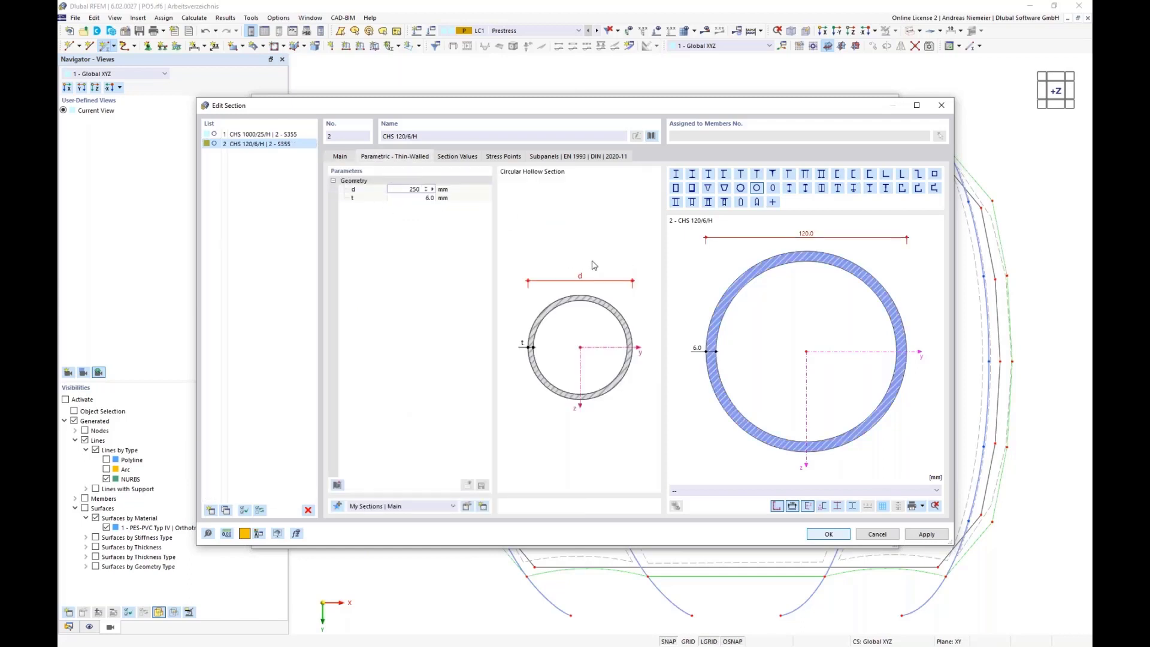
{"action": "key", "text": "Tab"}
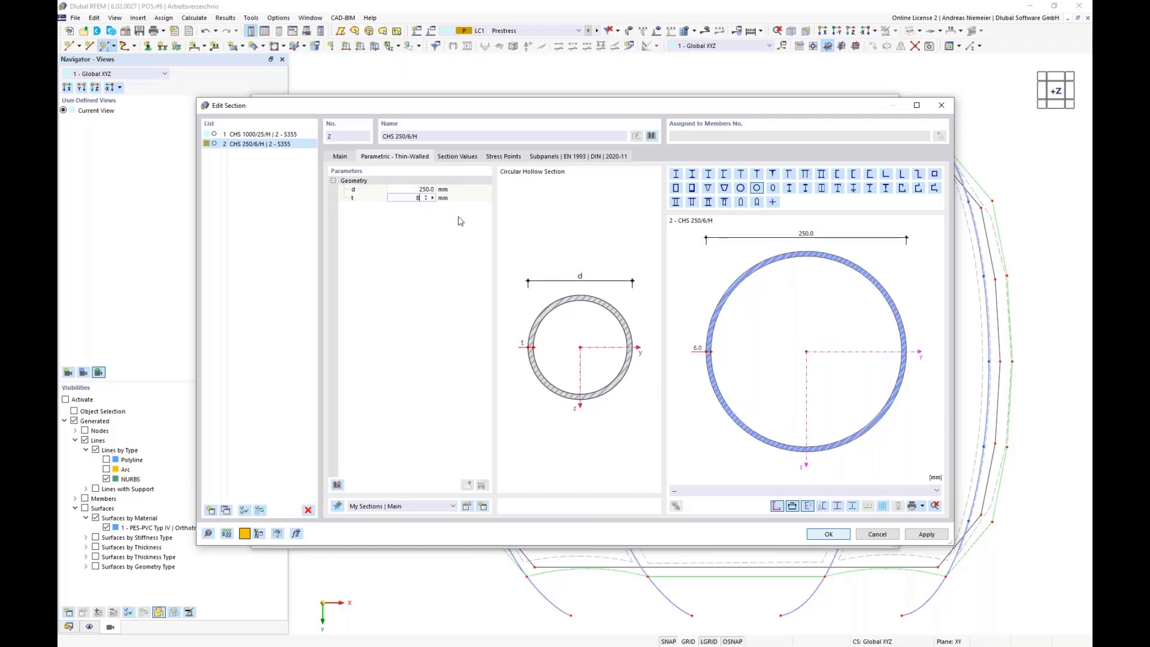
{"action": "key", "text": "Tab"}
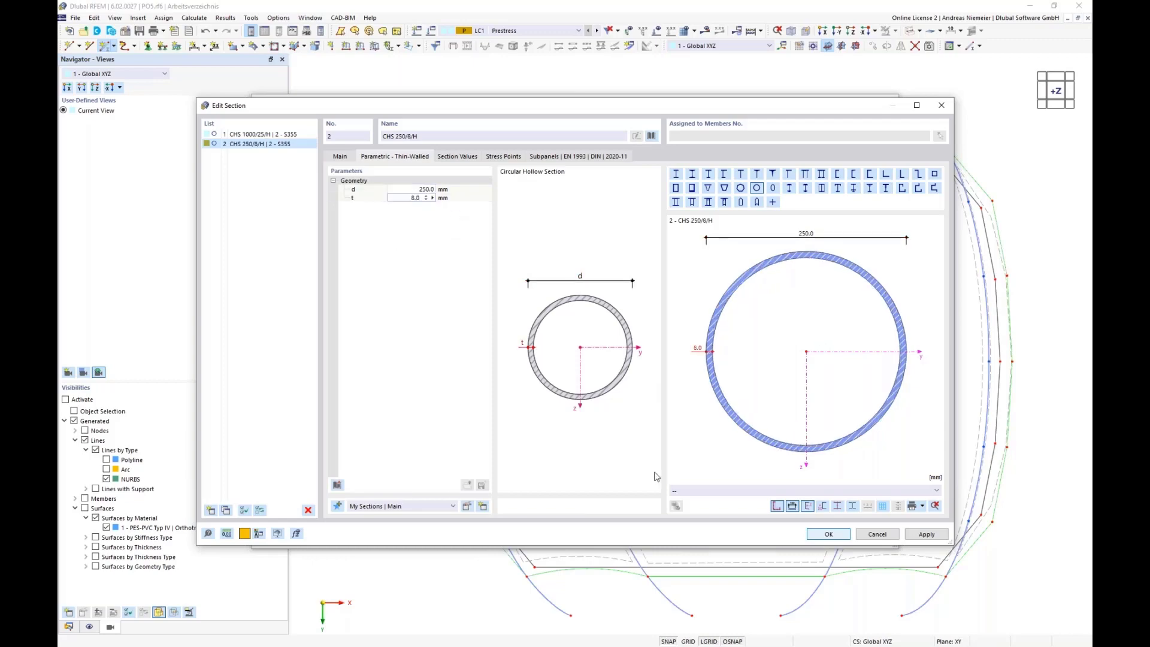
{"action": "left_click", "coordinate": [832, 539]}
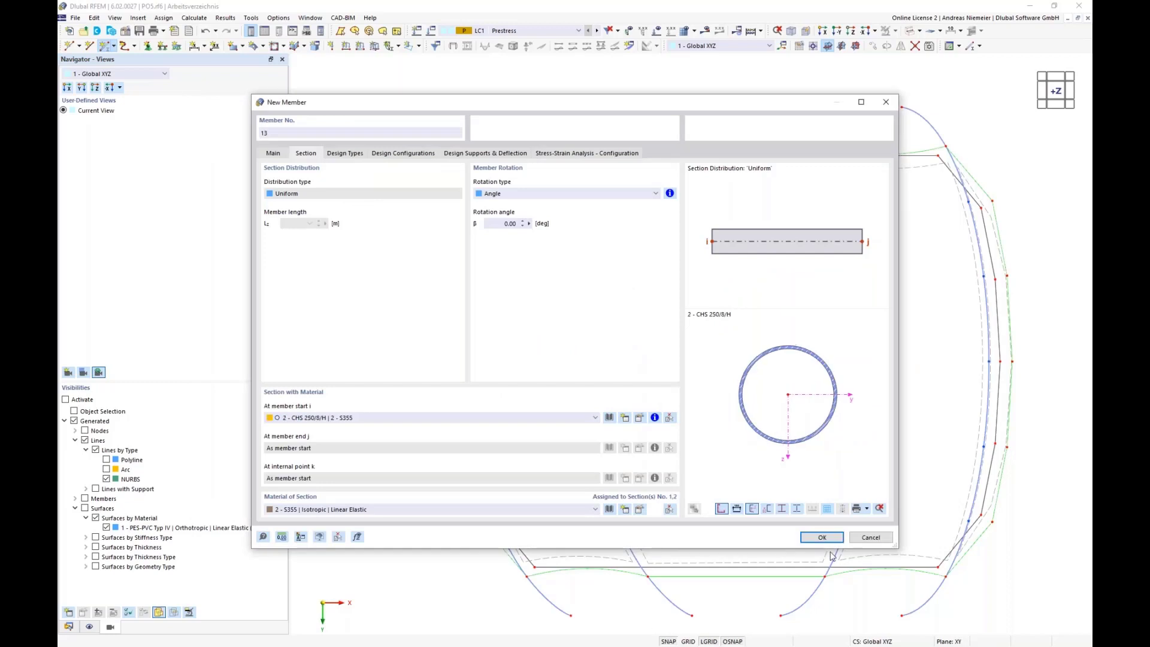
- Place truss members between the outer and inner arches on the negative X side, at the membrane edge and the adjacent node pair (negative Y)
{"action": "left_click", "coordinate": [822, 537]}
{"action": "scroll", "coordinate": [544, 109], "scroll_direction": "up", "scroll_amount": 3}
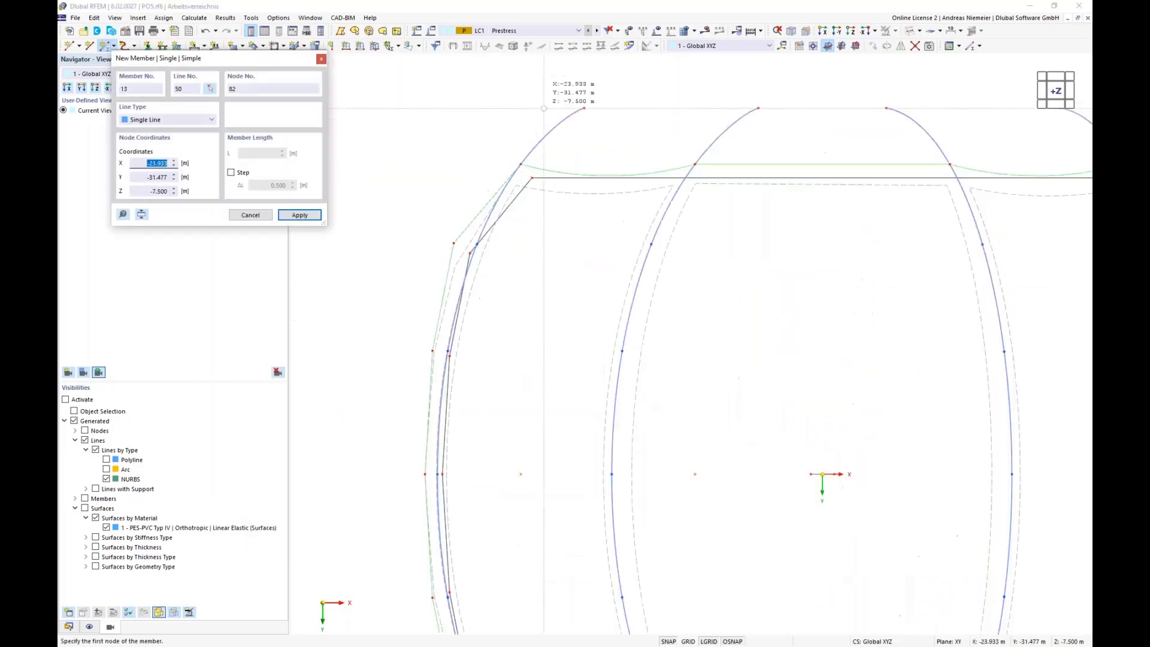
{"action": "scroll", "coordinate": [544, 108], "scroll_direction": "up", "scroll_amount": 1}
{"action": "left_click", "coordinate": [515, 173]}
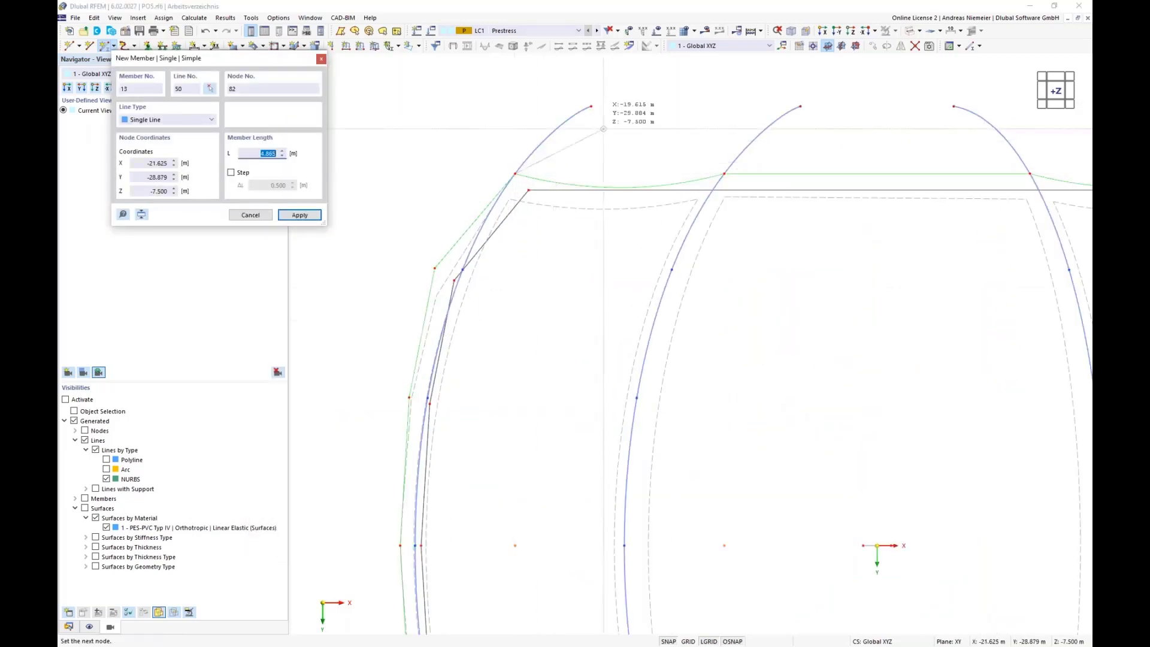
{"action": "left_click", "coordinate": [724, 173]}
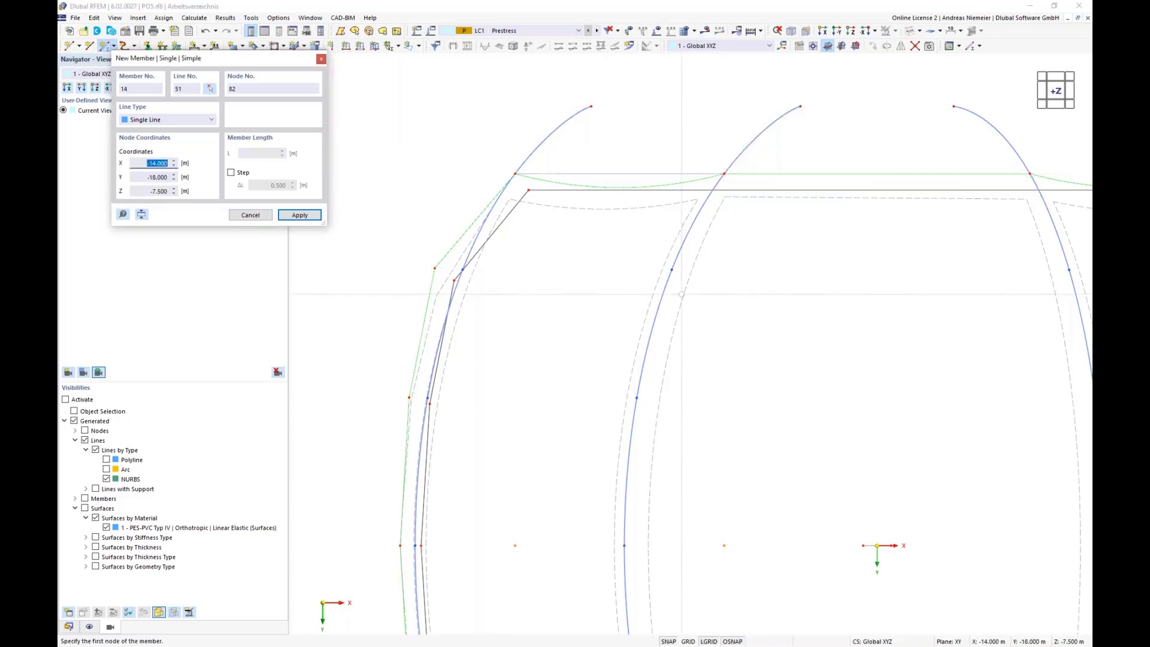
{"action": "left_click", "coordinate": [463, 270]}
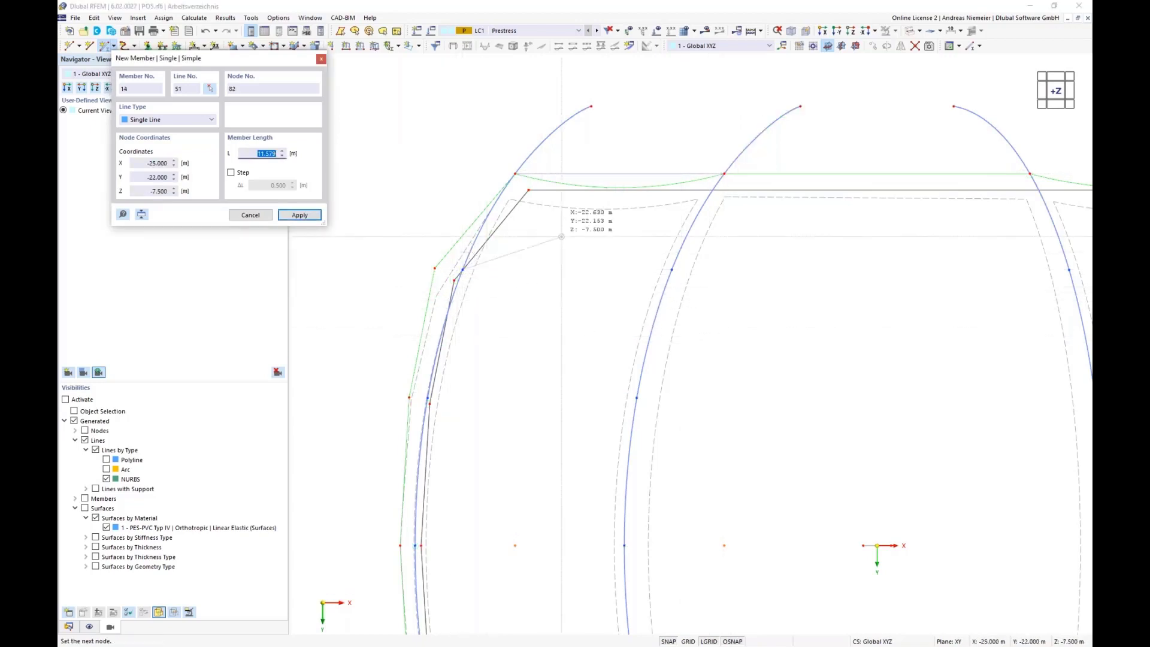
{"action": "left_click", "coordinate": [672, 269]}
- Add truss members between the same two arches at the node pair at Y -10.594 m and across the crown
{"action": "left_click", "coordinate": [428, 398]}
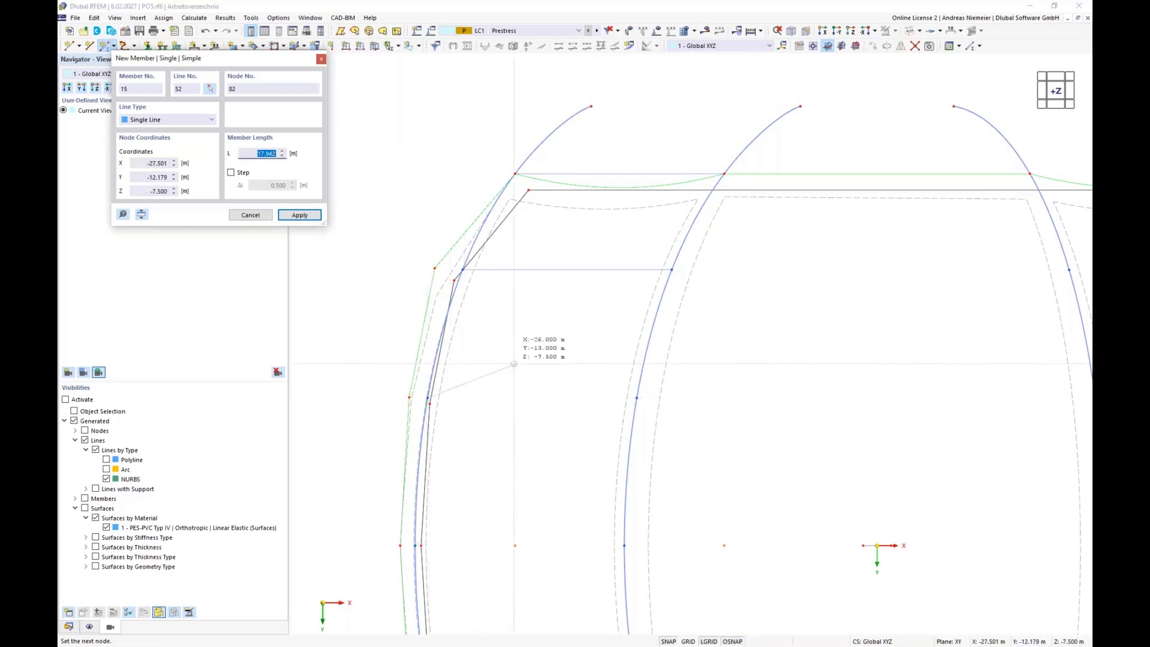
{"action": "left_click", "coordinate": [637, 398]}
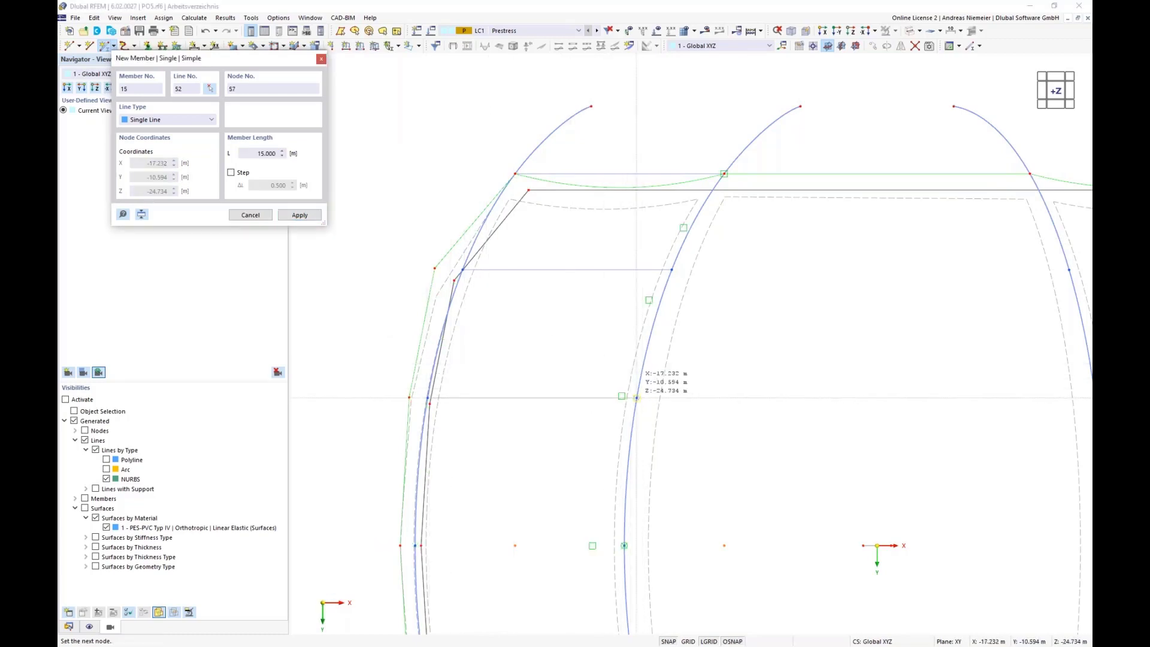
{"action": "left_click", "coordinate": [421, 546]}
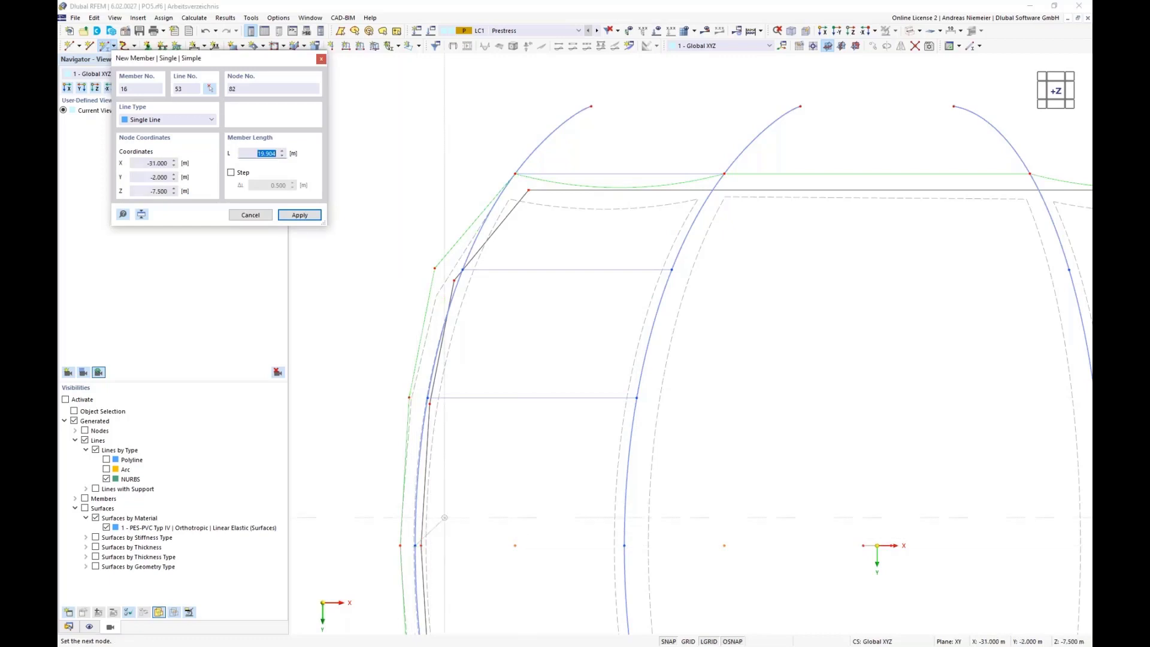
{"action": "left_click", "coordinate": [624, 550]}
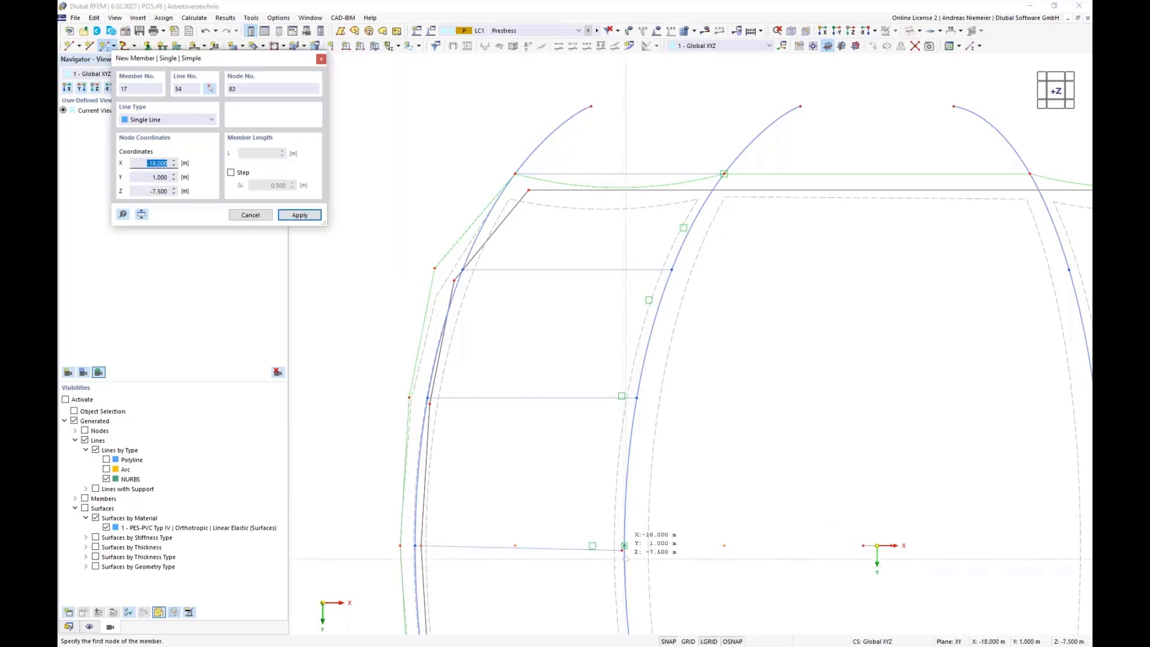
- Connect the same two arches with truss members at the node pairs at Y 10.594 m and Y 19.789 m
{"action": "scroll", "coordinate": [622, 545], "scroll_direction": "up", "scroll_amount": 3}
{"action": "scroll", "coordinate": [622, 541], "scroll_direction": "down", "scroll_amount": 5}
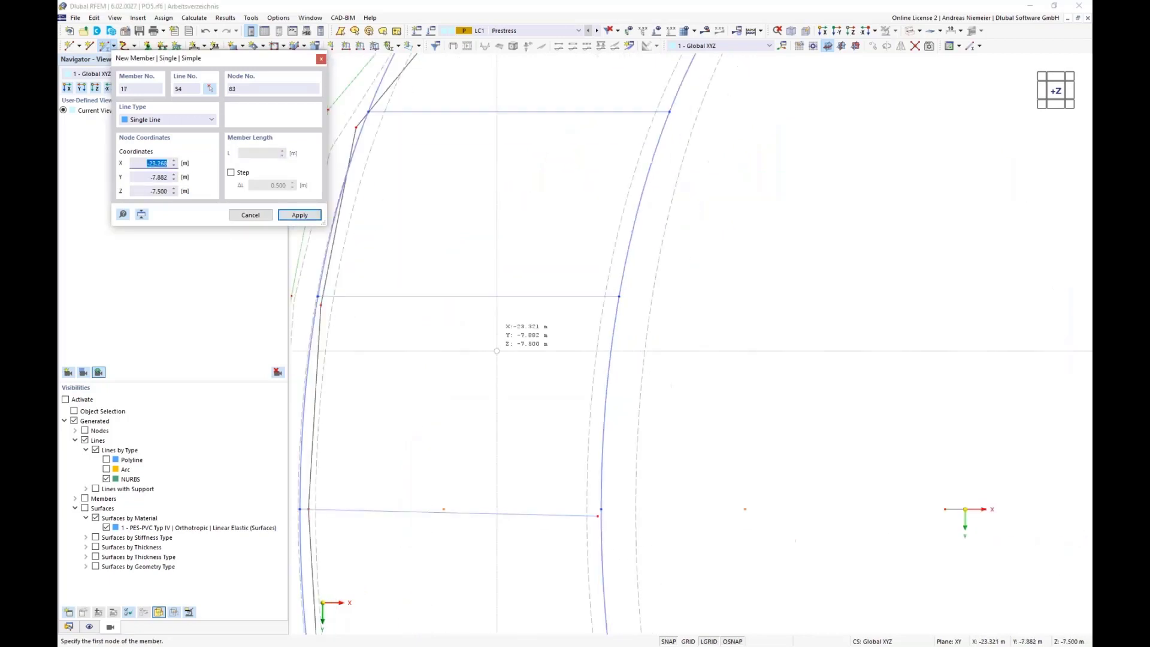
{"action": "scroll", "coordinate": [503, 404], "scroll_direction": "up", "scroll_amount": 5}
{"action": "left_click", "coordinate": [437, 504]}
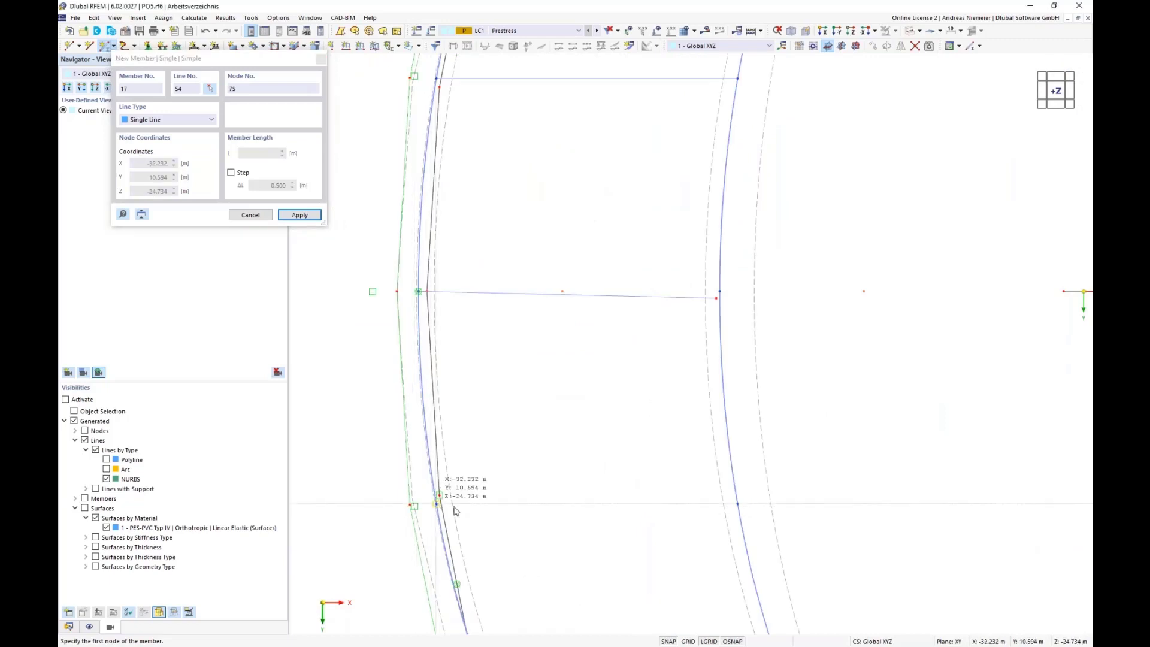
{"action": "left_click", "coordinate": [738, 504]}
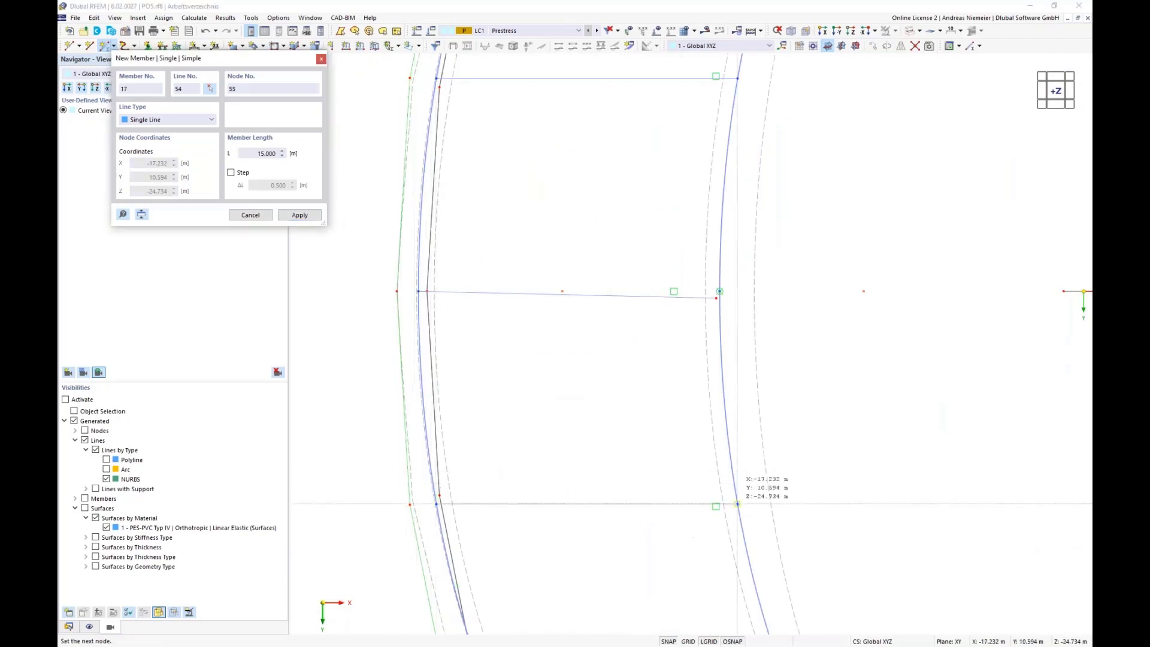
{"action": "scroll", "coordinate": [608, 425], "scroll_direction": "down", "scroll_amount": 3}
{"action": "scroll", "coordinate": [554, 484], "scroll_direction": "up", "scroll_amount": 3}
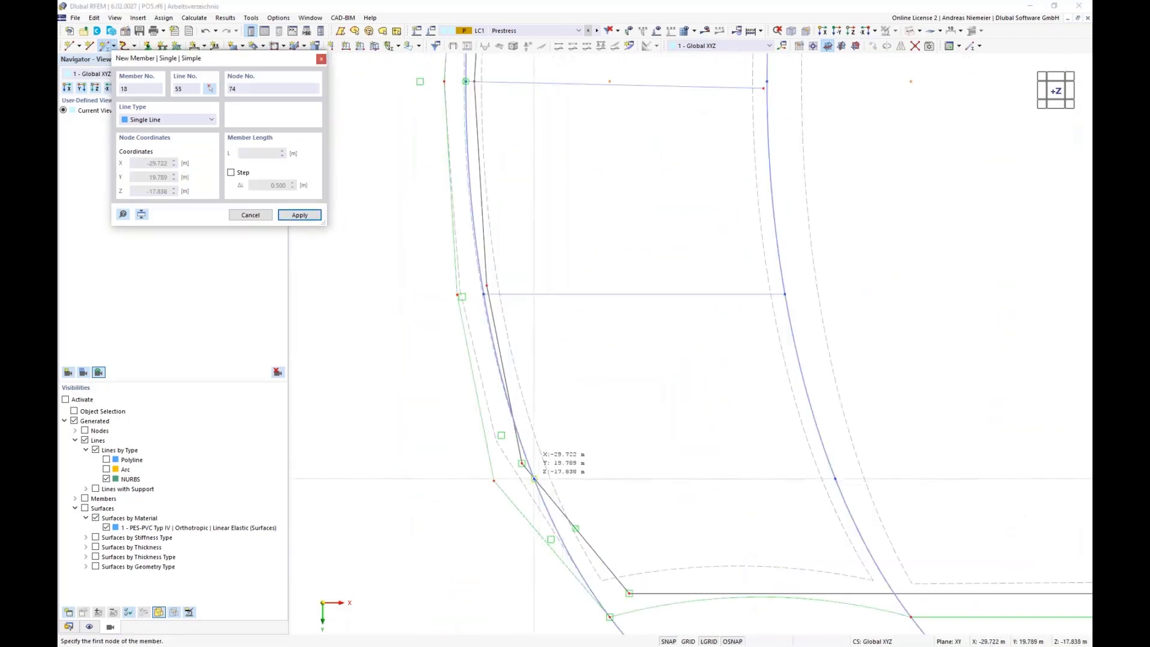
{"action": "left_click", "coordinate": [535, 480]}
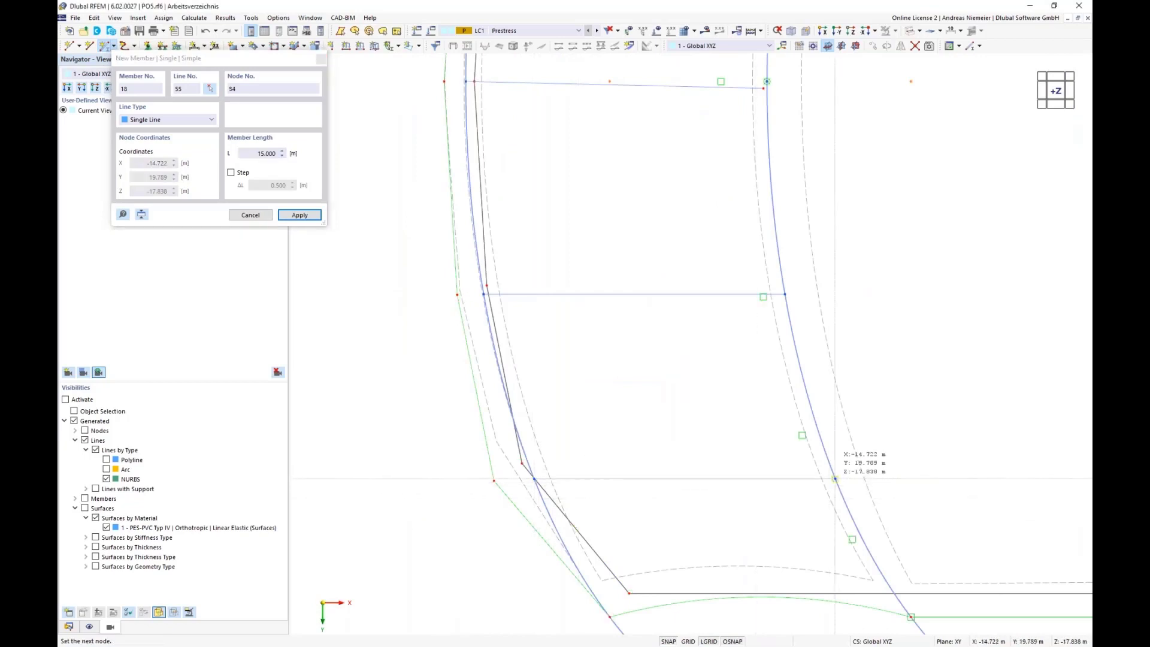
{"action": "left_click", "coordinate": [830, 483]}
{"action": "scroll", "coordinate": [899, 179], "scroll_direction": "down", "scroll_amount": 3}
{"action": "scroll", "coordinate": [595, 502], "scroll_direction": "up", "scroll_amount": 3}
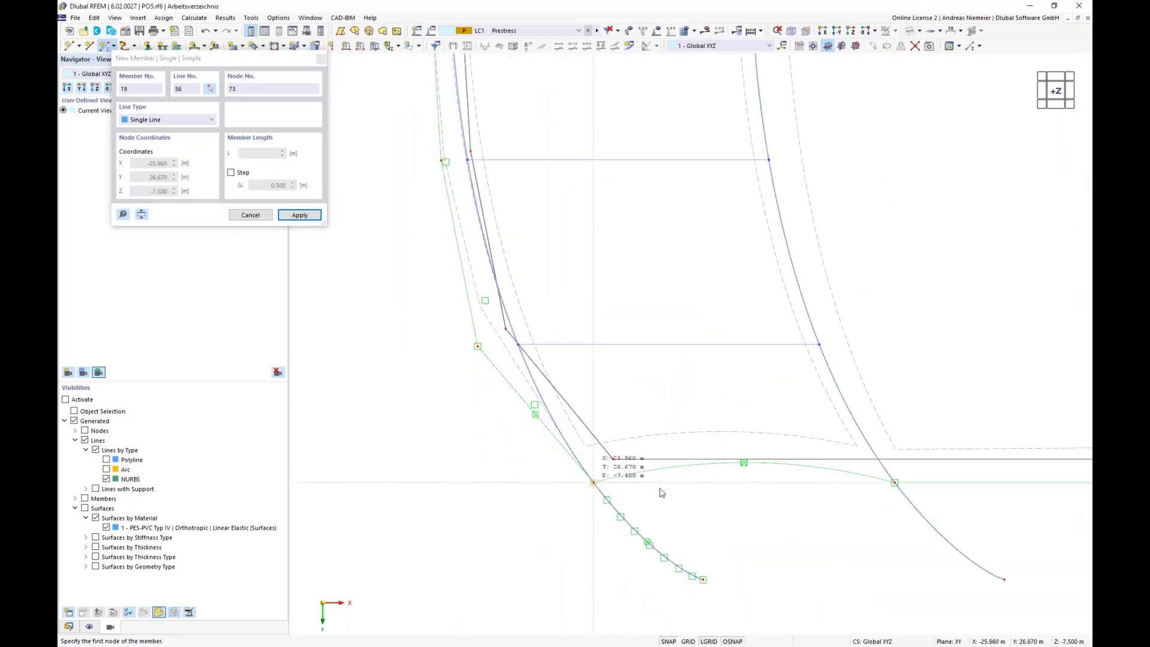
- Place truss members between neighbouring arches at the positive Y membrane edge, one on the negative X side and one on the positive X side
{"action": "left_click", "coordinate": [594, 482]}
{"action": "left_click", "coordinate": [895, 483]}
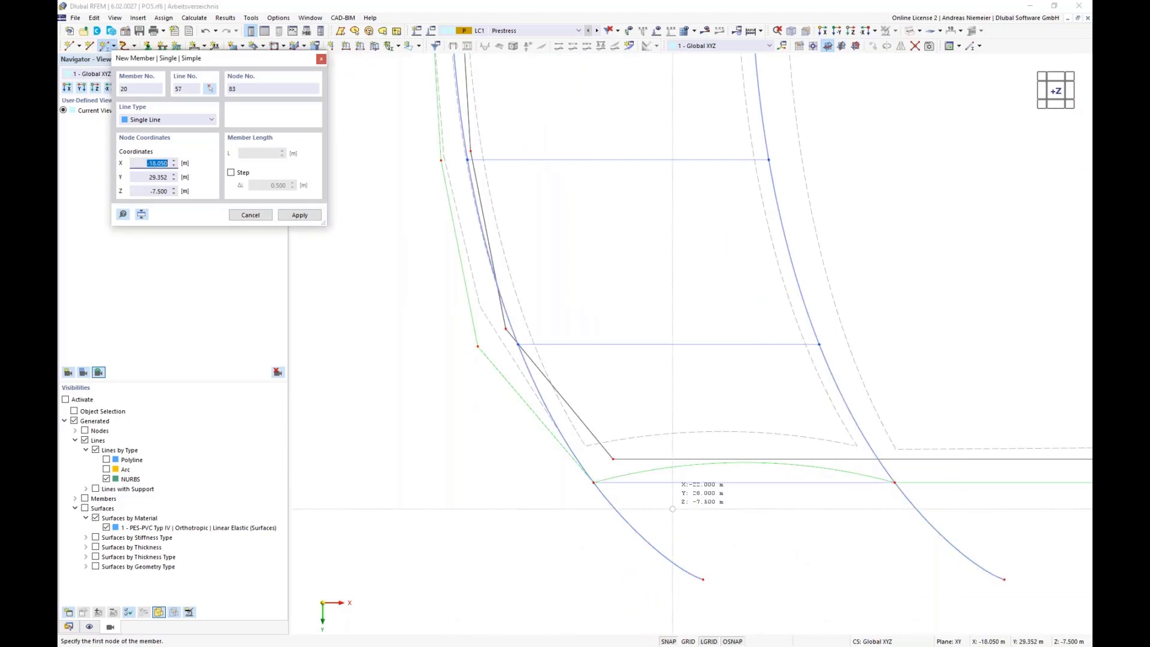
{"action": "scroll", "coordinate": [593, 483], "scroll_direction": "down", "scroll_amount": 4}
{"action": "scroll", "coordinate": [613, 496], "scroll_direction": "up", "scroll_amount": 4}
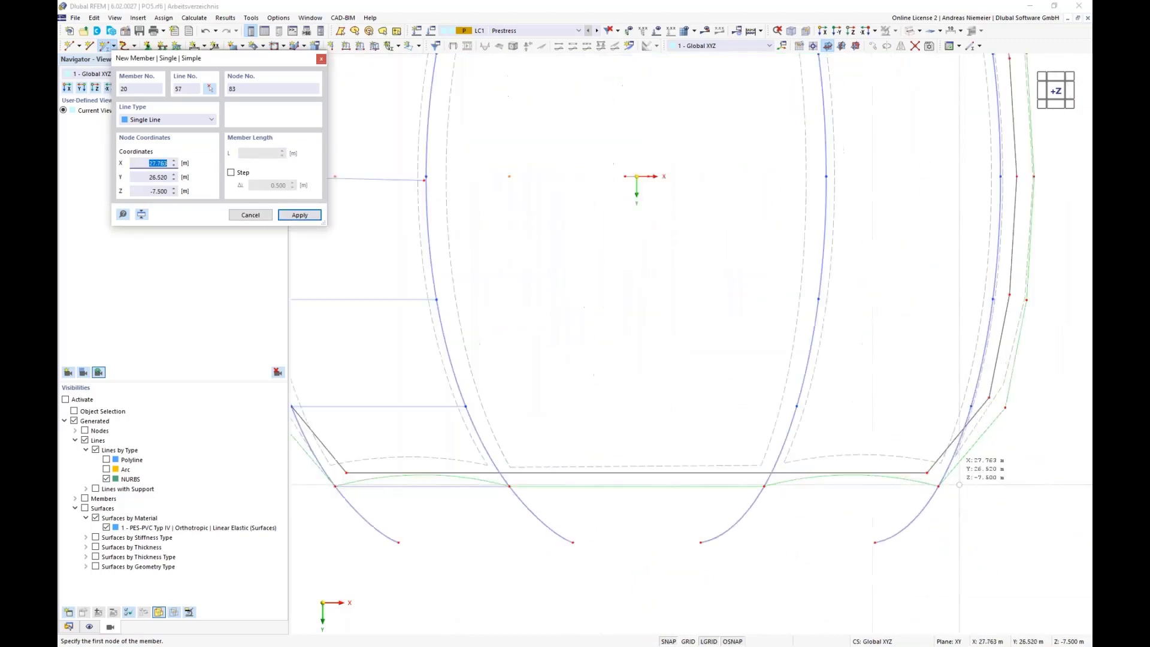
{"action": "left_click", "coordinate": [677, 486]}
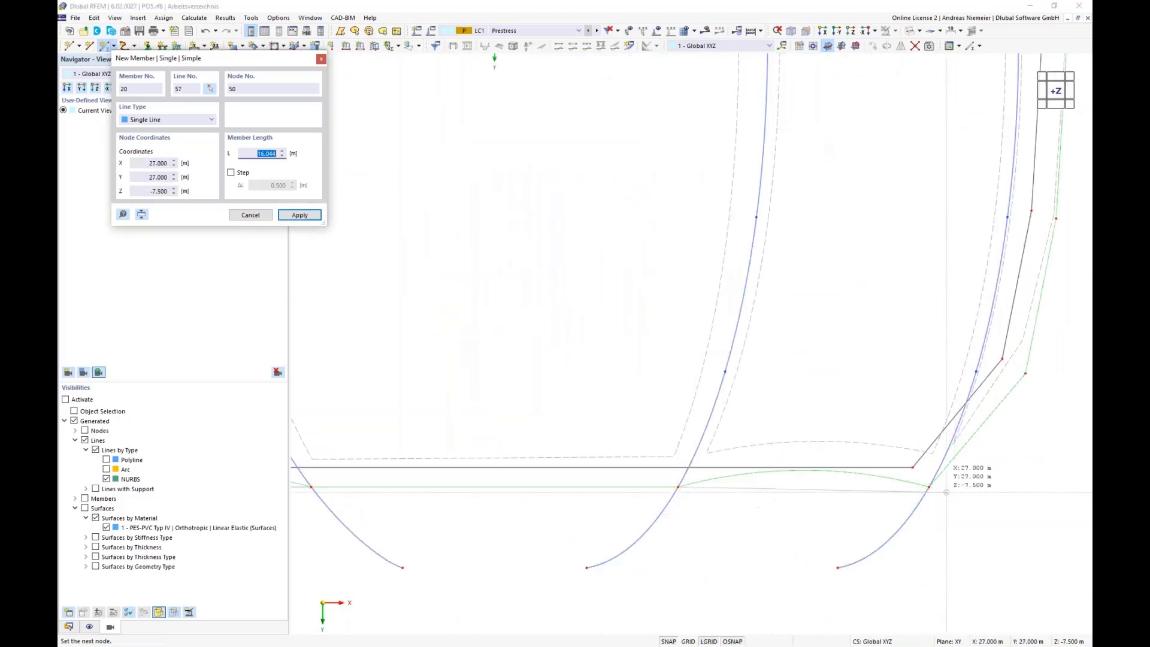
{"action": "left_click", "coordinate": [929, 487]}
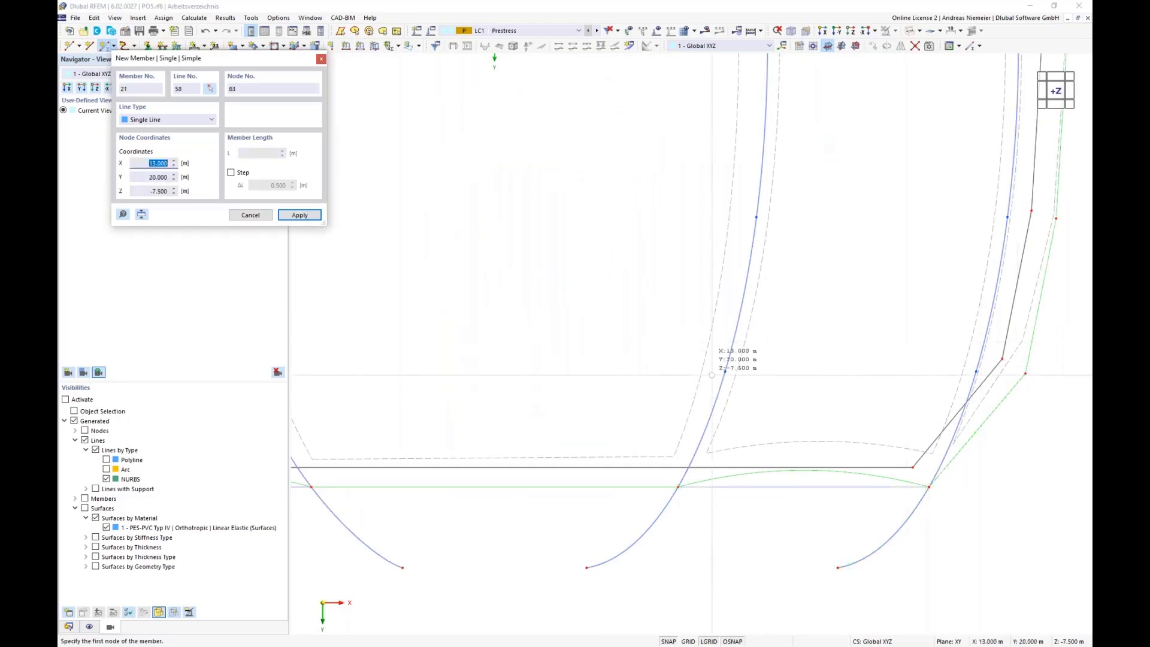
- Connect the two positive X arches with truss members at the node pair at Y 19.771 m and the adjacent pair towards the crown
{"action": "left_click", "coordinate": [725, 372]}
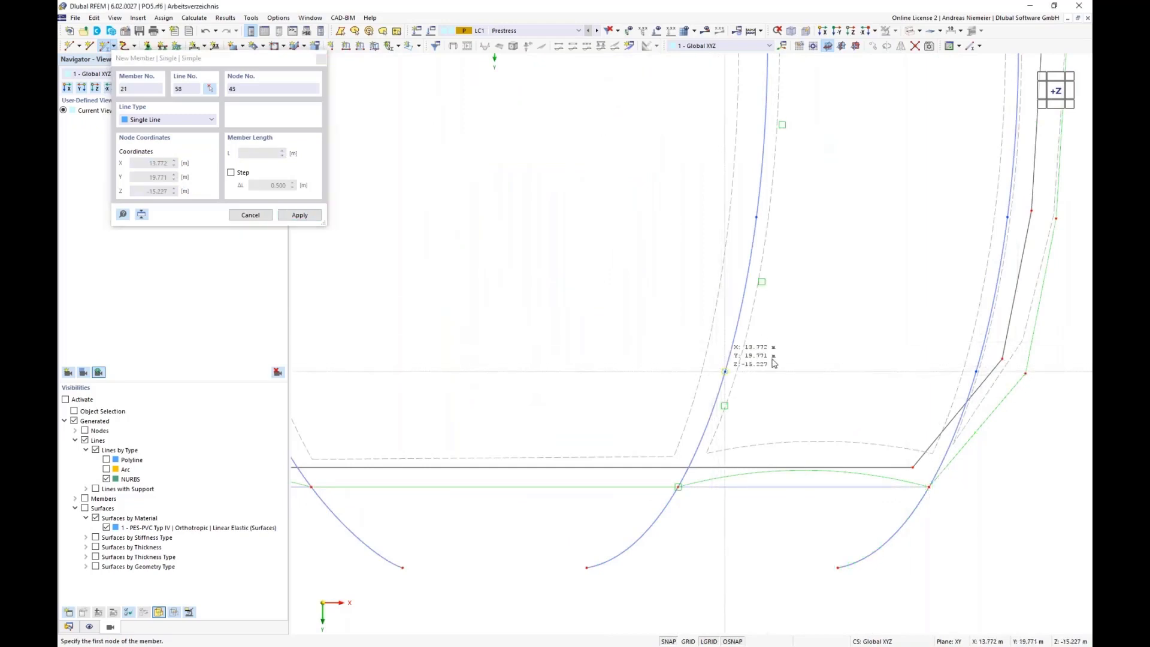
{"action": "left_click", "coordinate": [976, 372]}
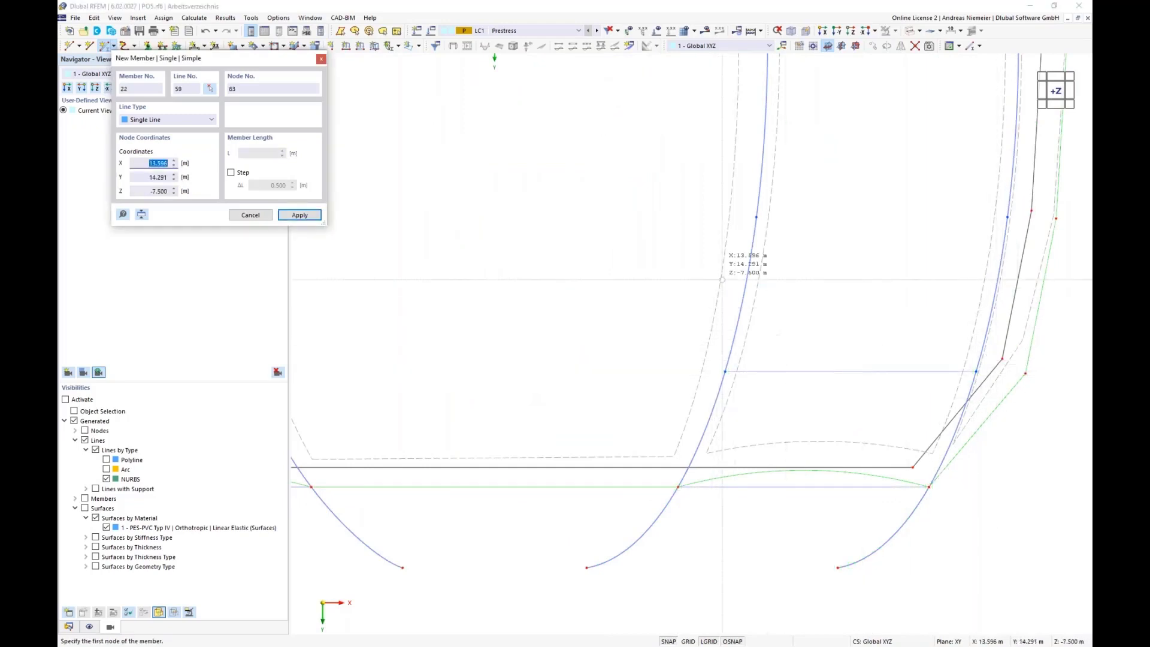
{"action": "left_click", "coordinate": [1008, 217]}
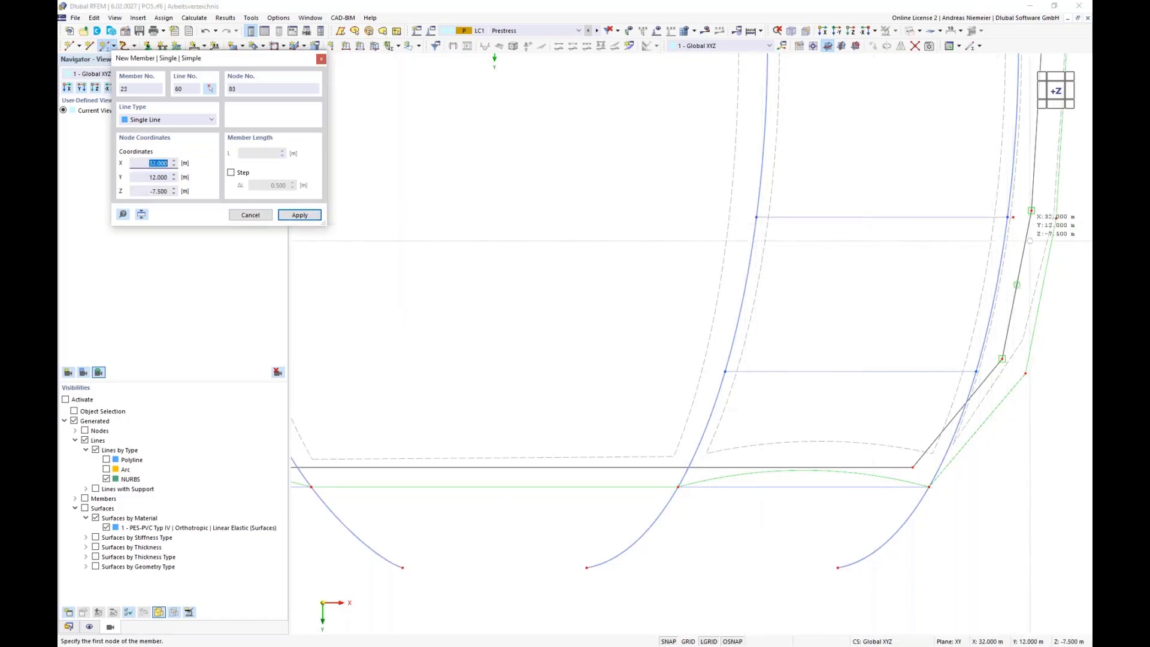
{"action": "scroll", "coordinate": [1013, 217], "scroll_direction": "up", "scroll_amount": 3}
{"action": "scroll", "coordinate": [928, 336], "scroll_direction": "down", "scroll_amount": 4}
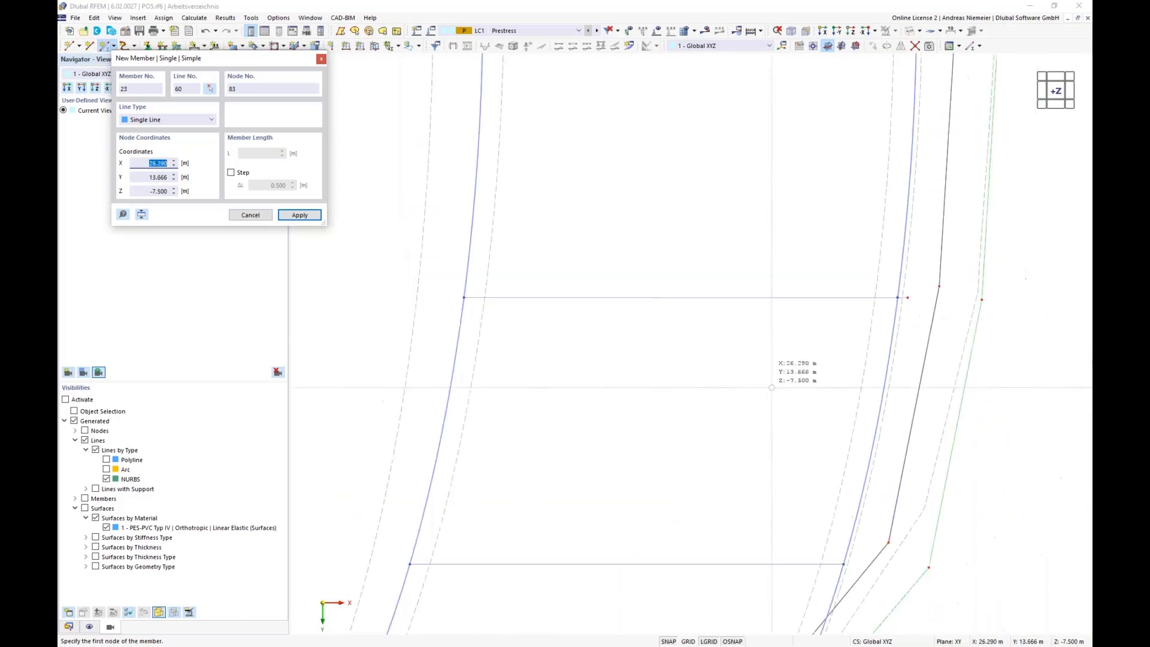
- Add truss members between the two positive X arches across the crown at Y 0 and at the first node pair on negative Y
{"action": "left_click", "coordinate": [608, 151]}
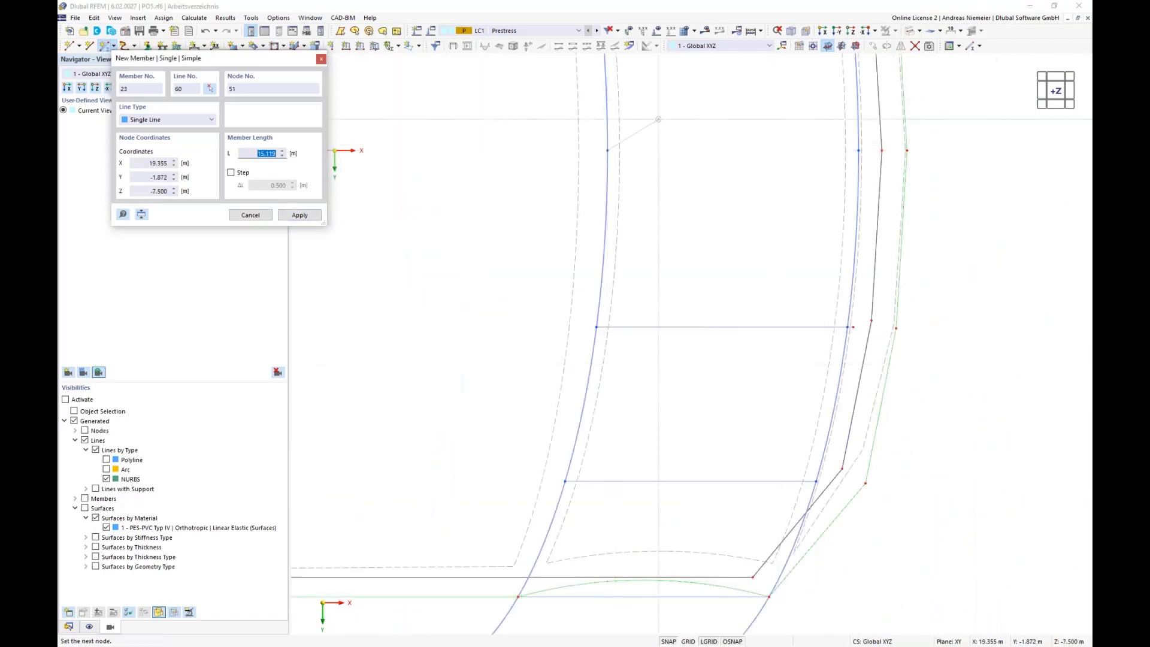
{"action": "scroll", "coordinate": [866, 135], "scroll_direction": "up", "scroll_amount": 2}
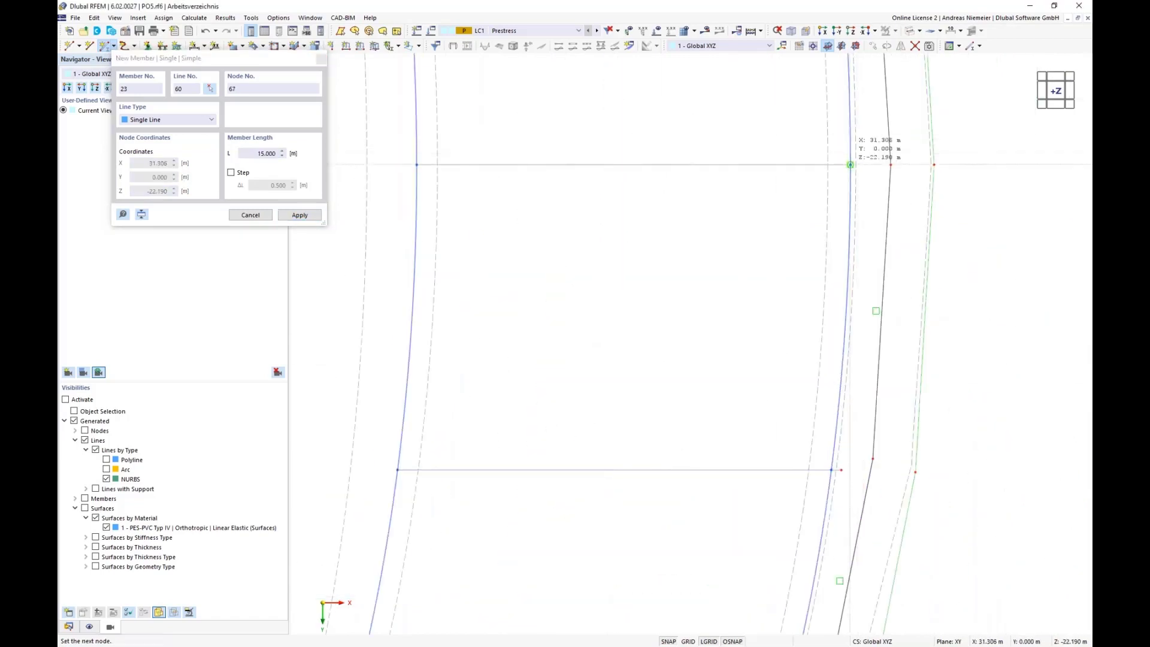
{"action": "left_click", "coordinate": [850, 165]}
{"action": "scroll", "coordinate": [648, 354], "scroll_direction": "down", "scroll_amount": 2}
{"action": "scroll", "coordinate": [560, 145], "scroll_direction": "up", "scroll_amount": 2}
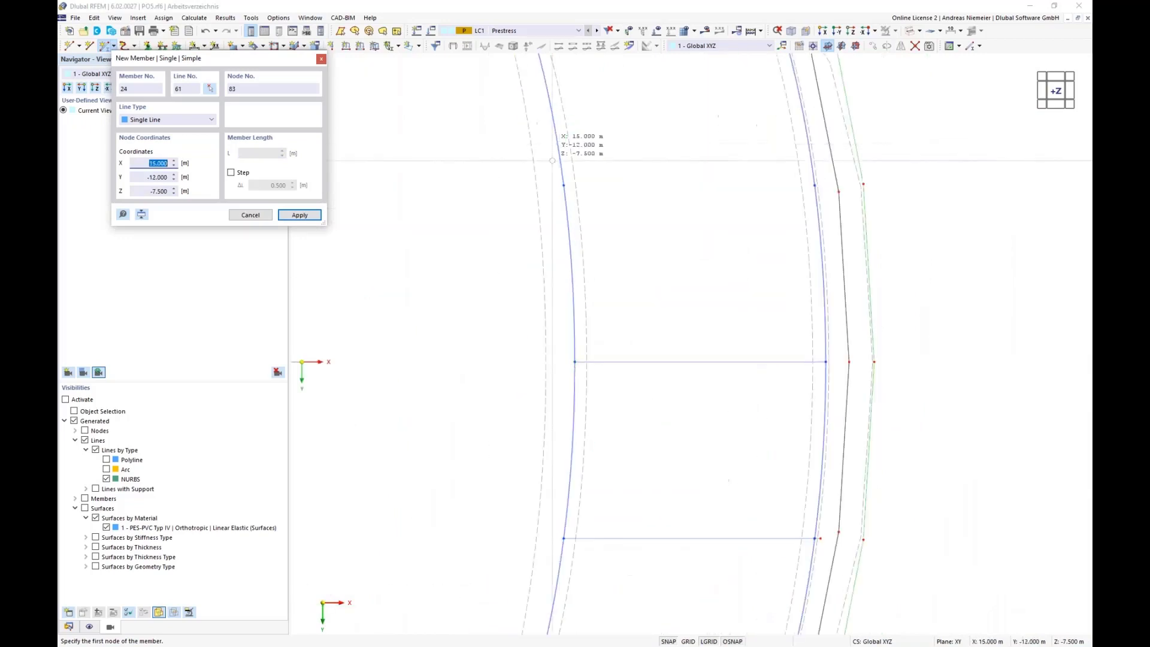
{"action": "left_click", "coordinate": [563, 185]}
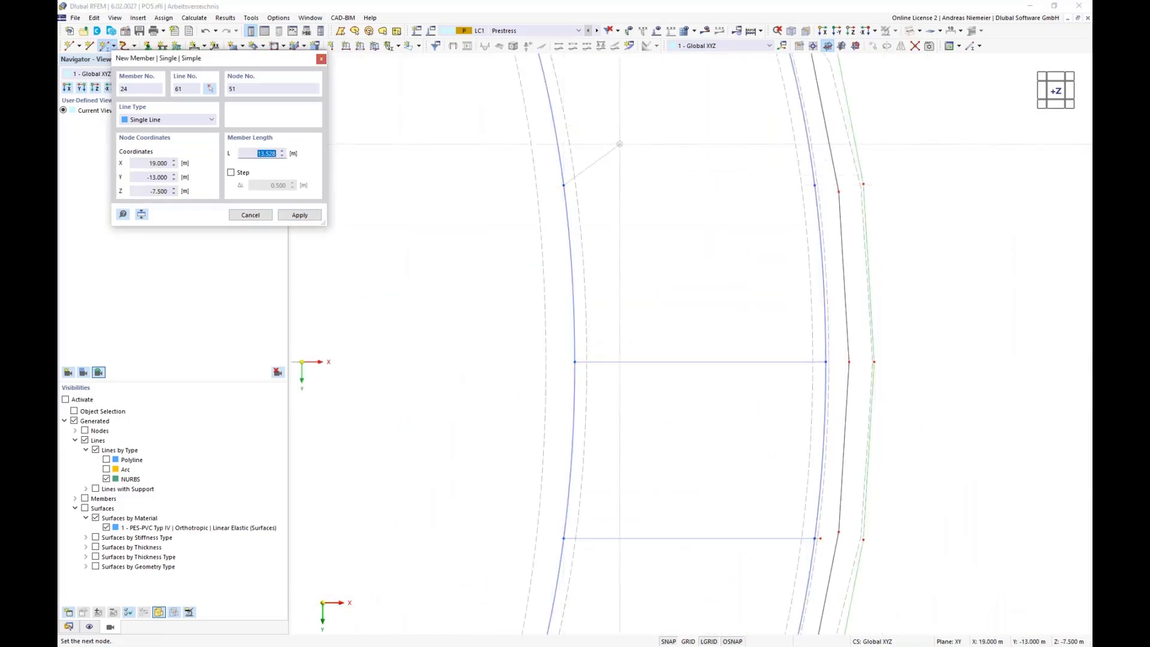
{"action": "left_click", "coordinate": [815, 185]}
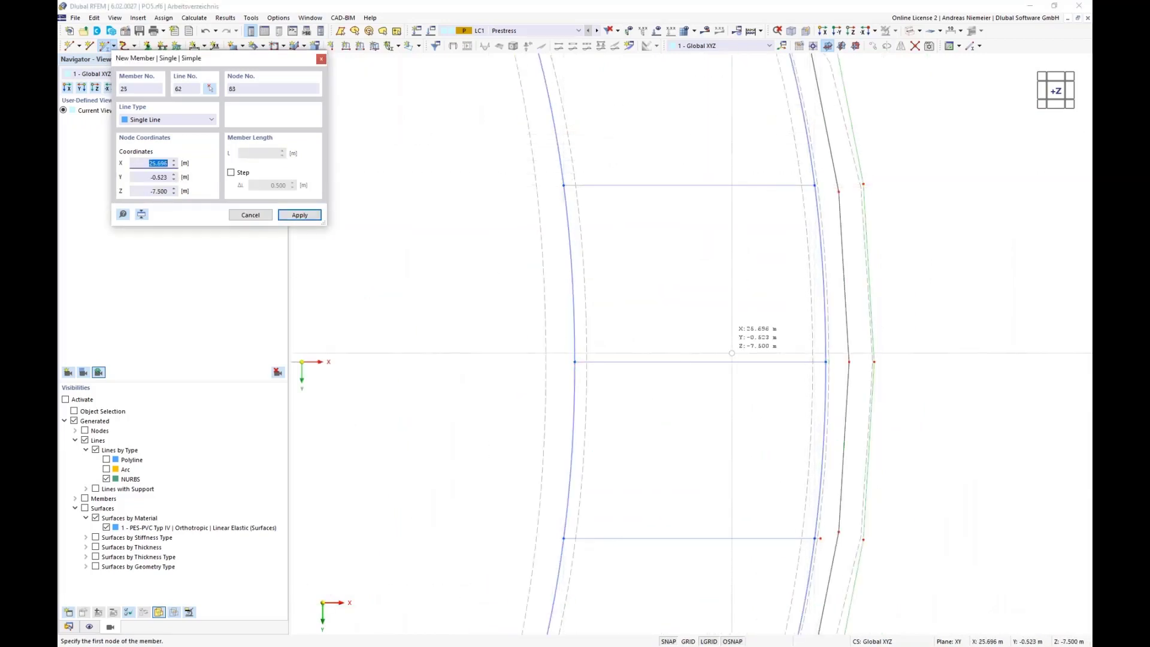
- Finish the positive X truss with members at the last arch node pair on negative Y and at the membrane edge at Y -26.670 m
{"action": "scroll", "coordinate": [697, 366], "scroll_direction": "down", "scroll_amount": 4}
{"action": "scroll", "coordinate": [651, 208], "scroll_direction": "up", "scroll_amount": 3}
{"action": "left_click", "coordinate": [592, 212]}
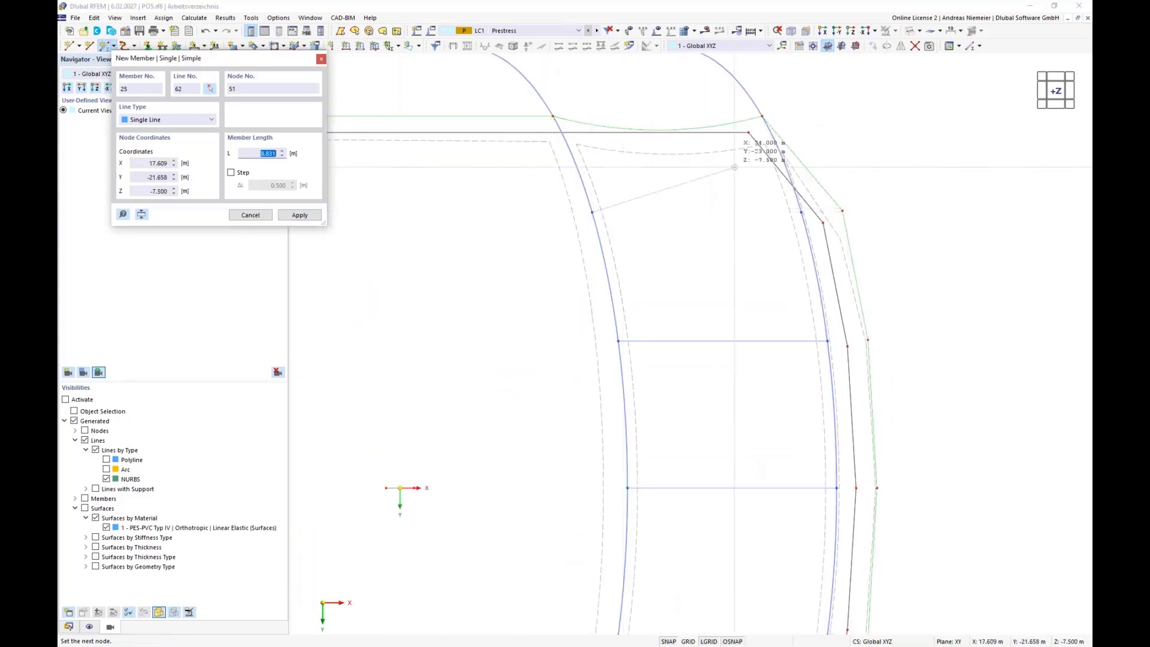
{"action": "left_click", "coordinate": [801, 212]}
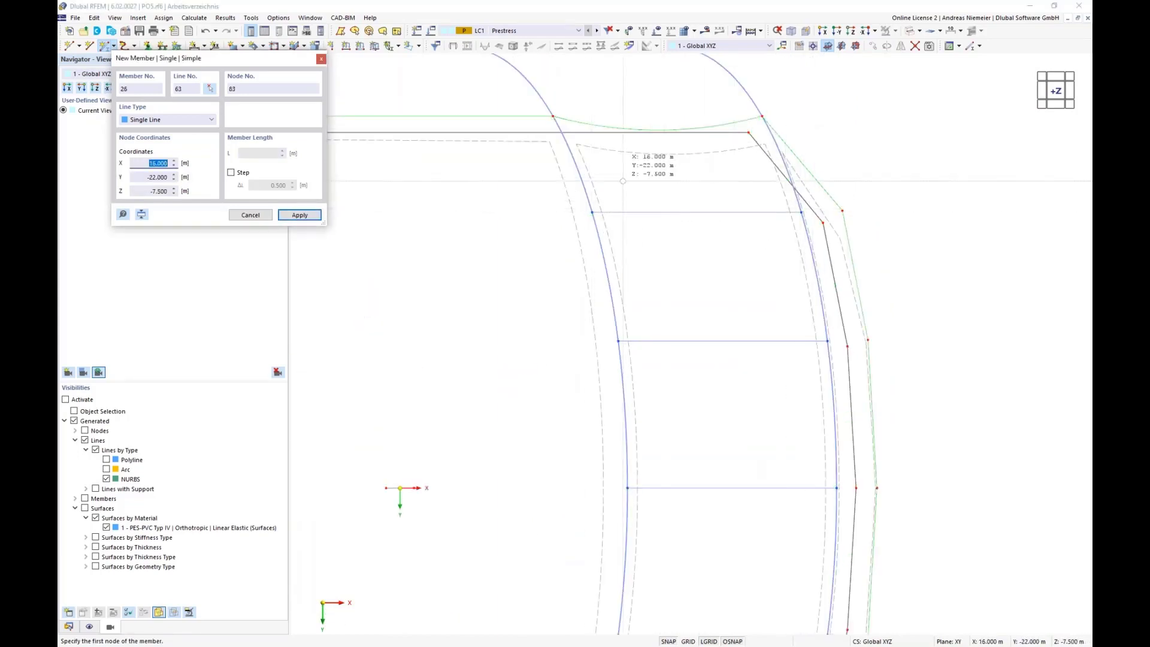
{"action": "left_click", "coordinate": [553, 116]}
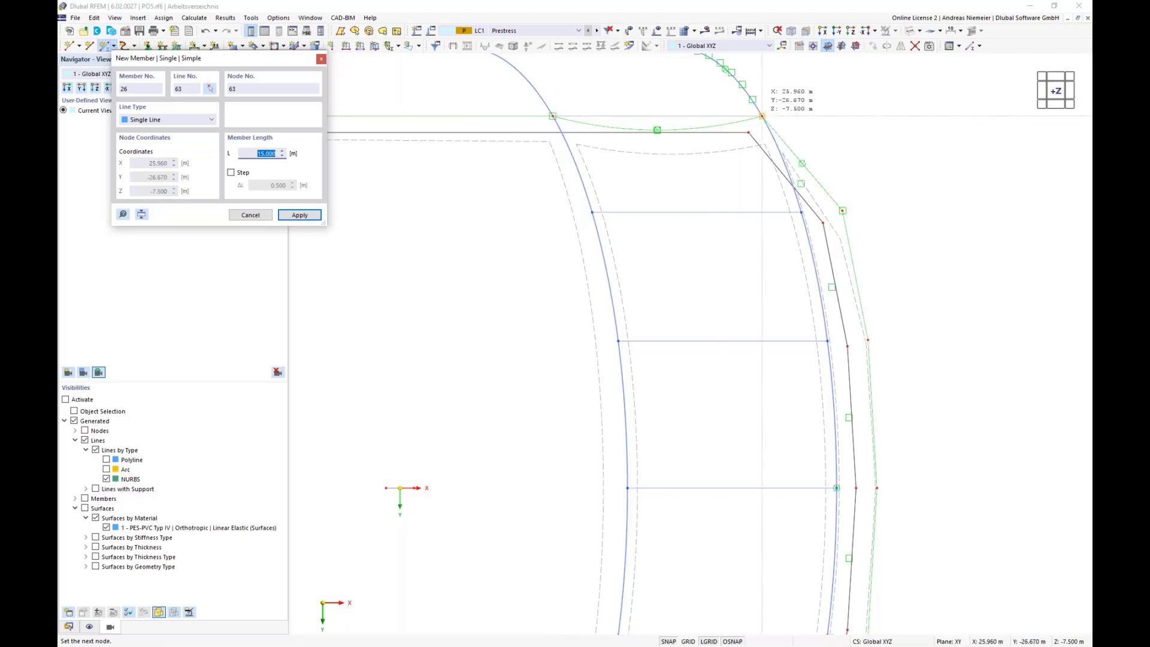
{"action": "left_click", "coordinate": [762, 116]}
{"action": "key", "text": "Escape"}
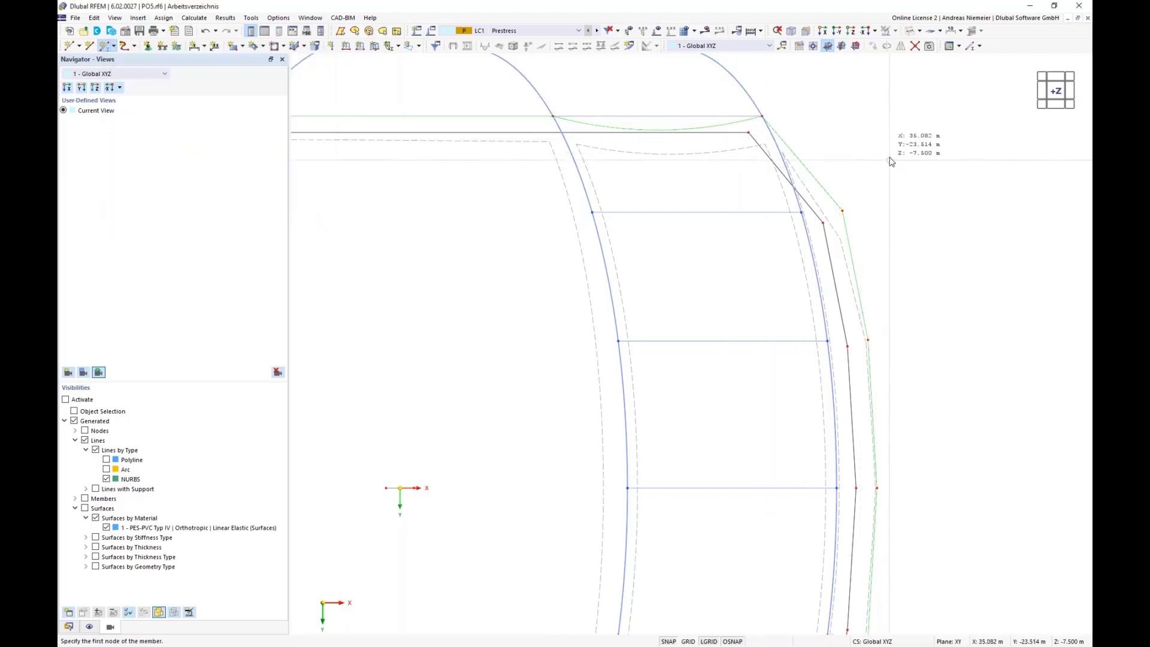
- Move the stray truss end node beside the outer positive X arch onto the arch node on the positive Y side of the crown
{"action": "scroll", "coordinate": [886, 168], "scroll_direction": "down", "scroll_amount": 2}
{"action": "scroll", "coordinate": [854, 478], "scroll_direction": "up", "scroll_amount": 4}
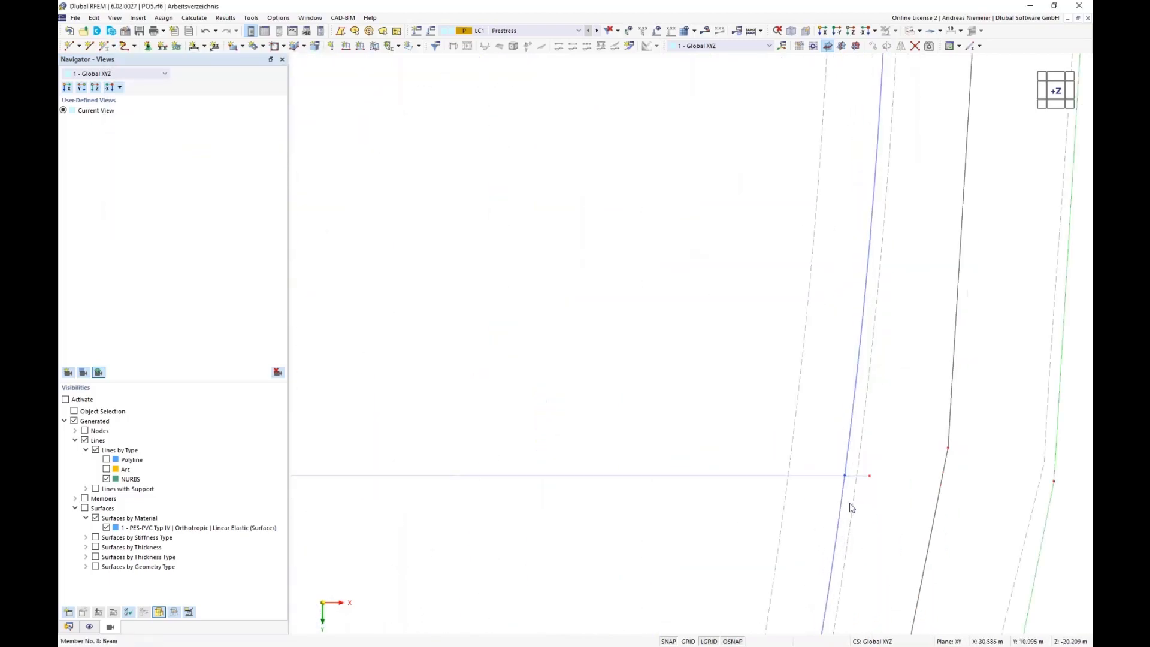
{"action": "scroll", "coordinate": [845, 488], "scroll_direction": "up", "scroll_amount": 3}
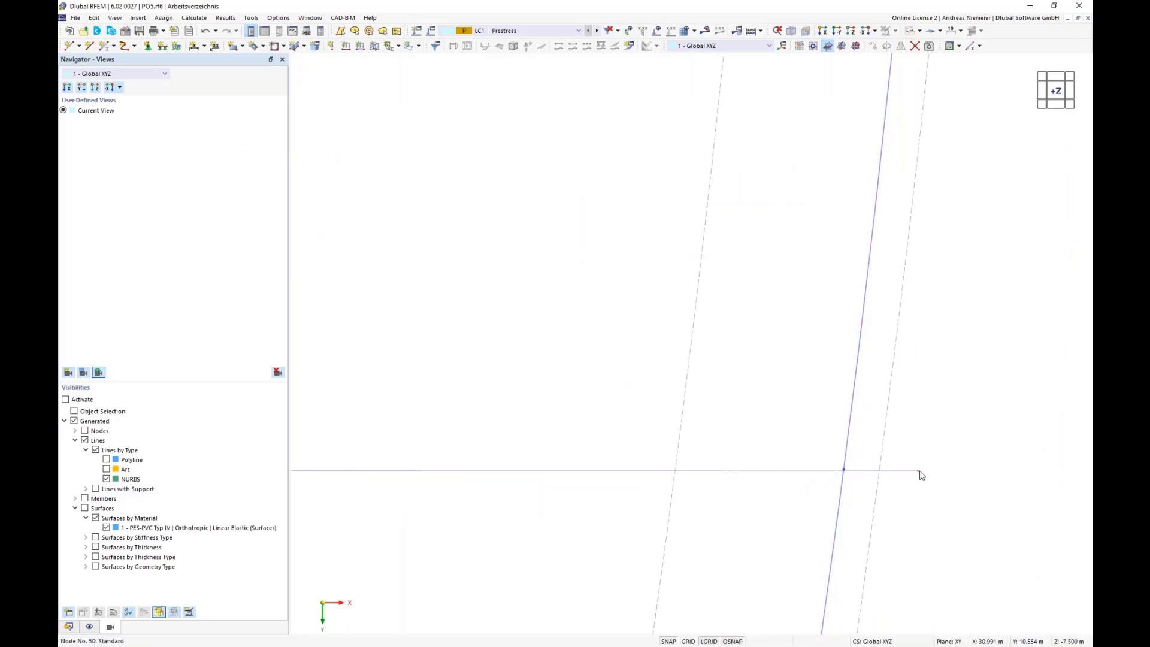
{"action": "left_click_drag", "start_coordinate": [921, 475], "coordinate": [845, 479]}
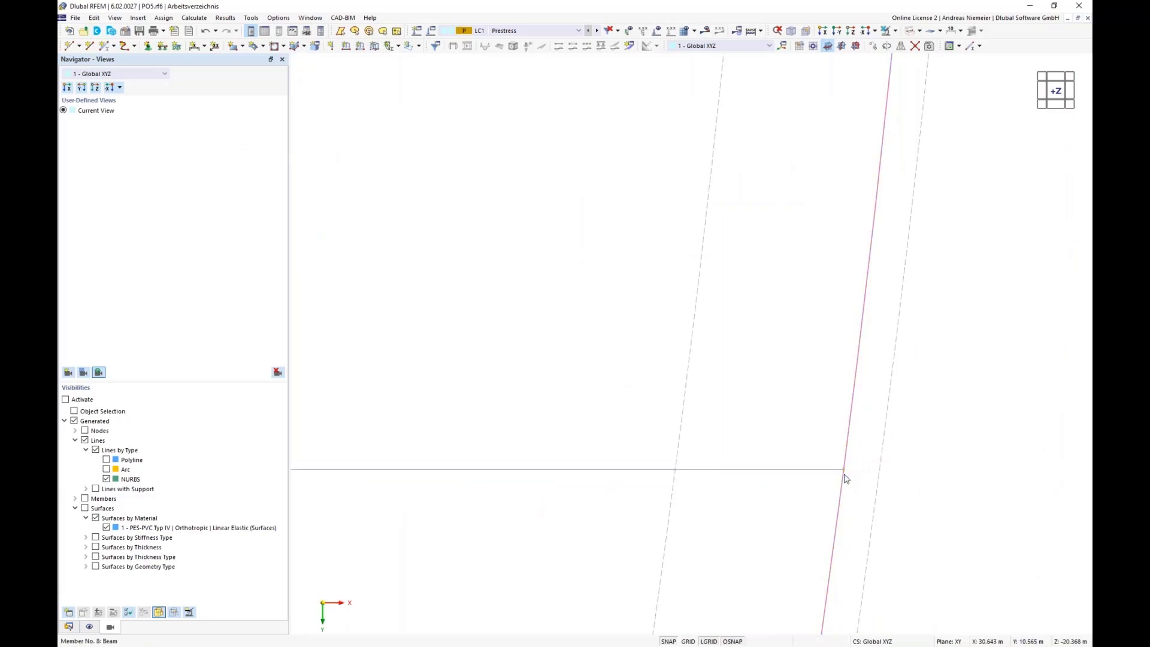
{"action": "scroll", "coordinate": [861, 372], "scroll_direction": "down", "scroll_amount": 6}
- Move the misplaced end node of the negative X crown truss member onto the inner arch's crown node
{"action": "scroll", "coordinate": [863, 372], "scroll_direction": "down", "scroll_amount": 3}
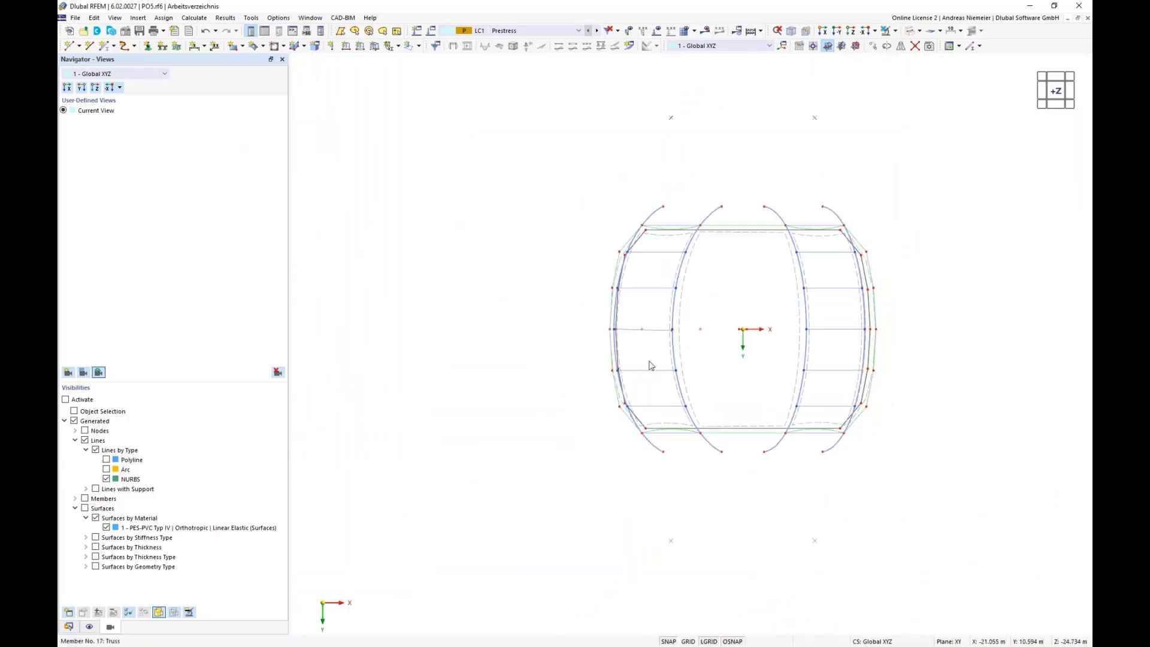
{"action": "scroll", "coordinate": [673, 344], "scroll_direction": "up", "scroll_amount": 6}
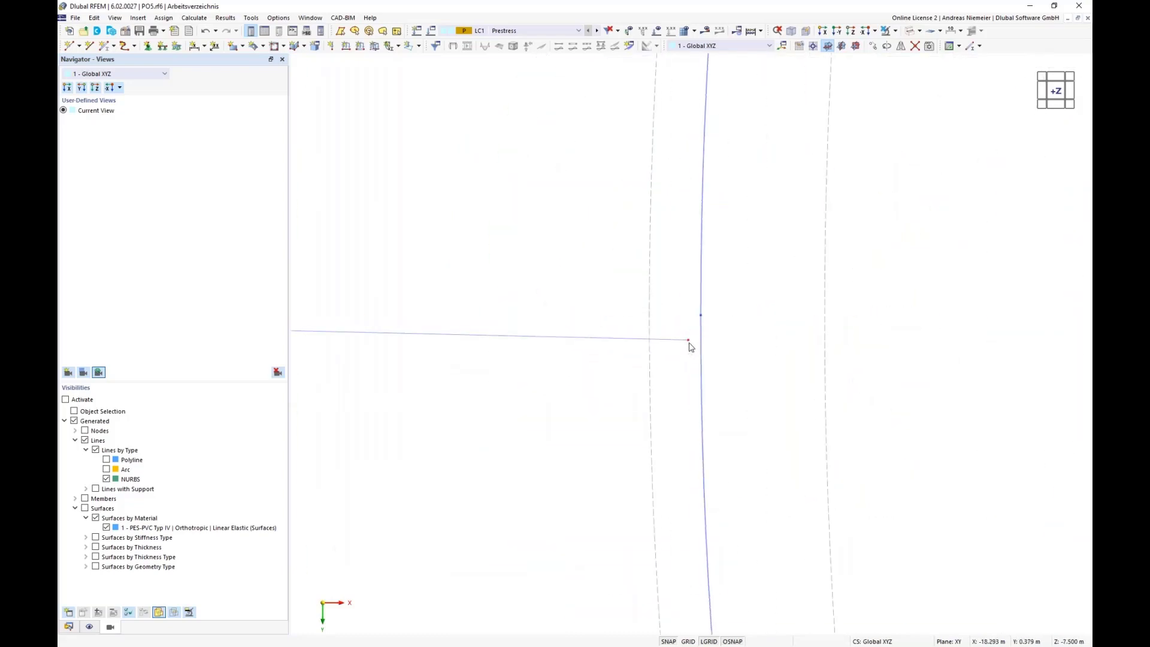
{"action": "left_click_drag", "start_coordinate": [701, 318], "coordinate": [704, 325]}
{"action": "scroll", "coordinate": [667, 354], "scroll_direction": "down", "scroll_amount": 6}
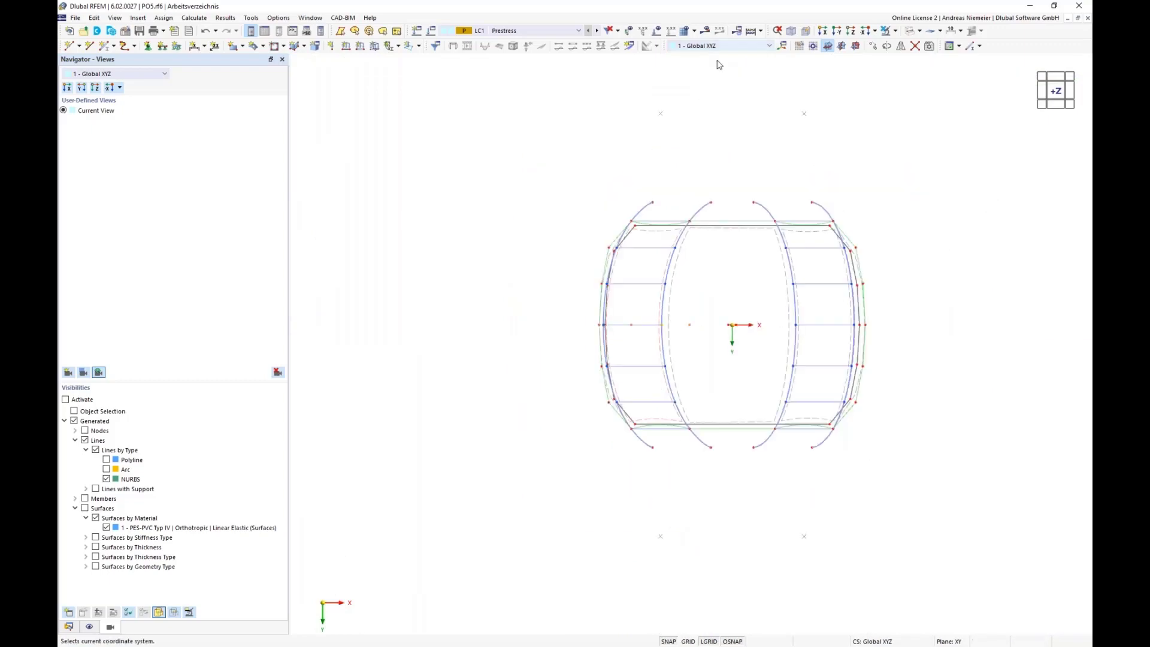
- Inspect the arches, trusses and membrane in 3D as a solid model and return to the wireframe display
{"action": "left_click", "coordinate": [791, 30]}
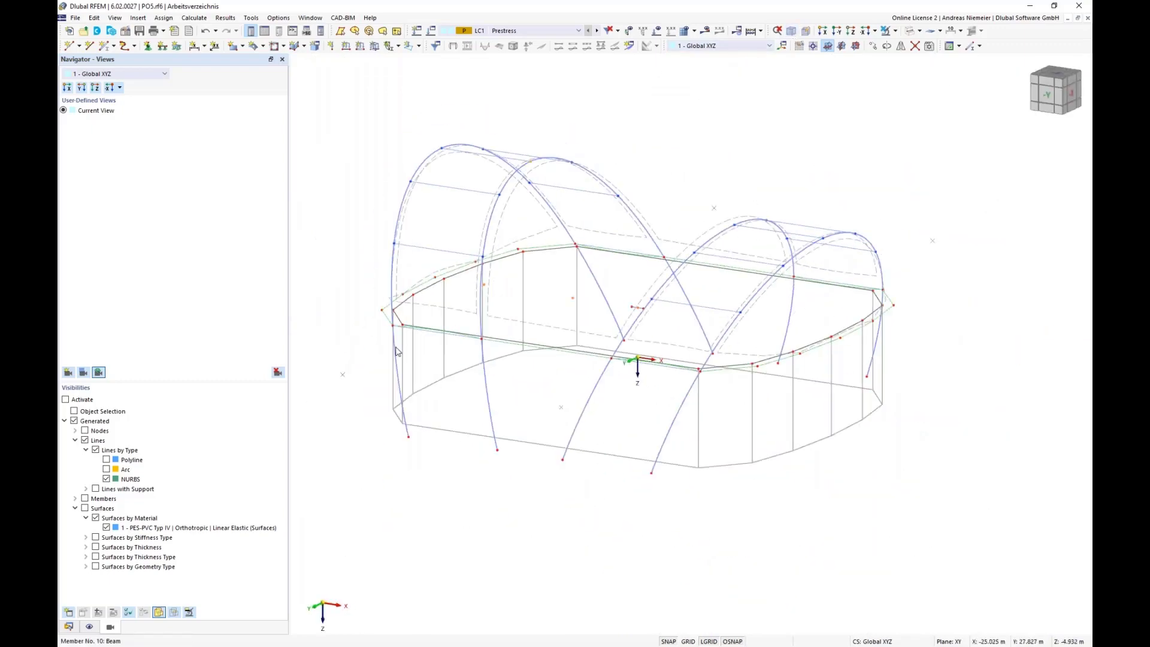
{"action": "left_click", "coordinate": [920, 31]}
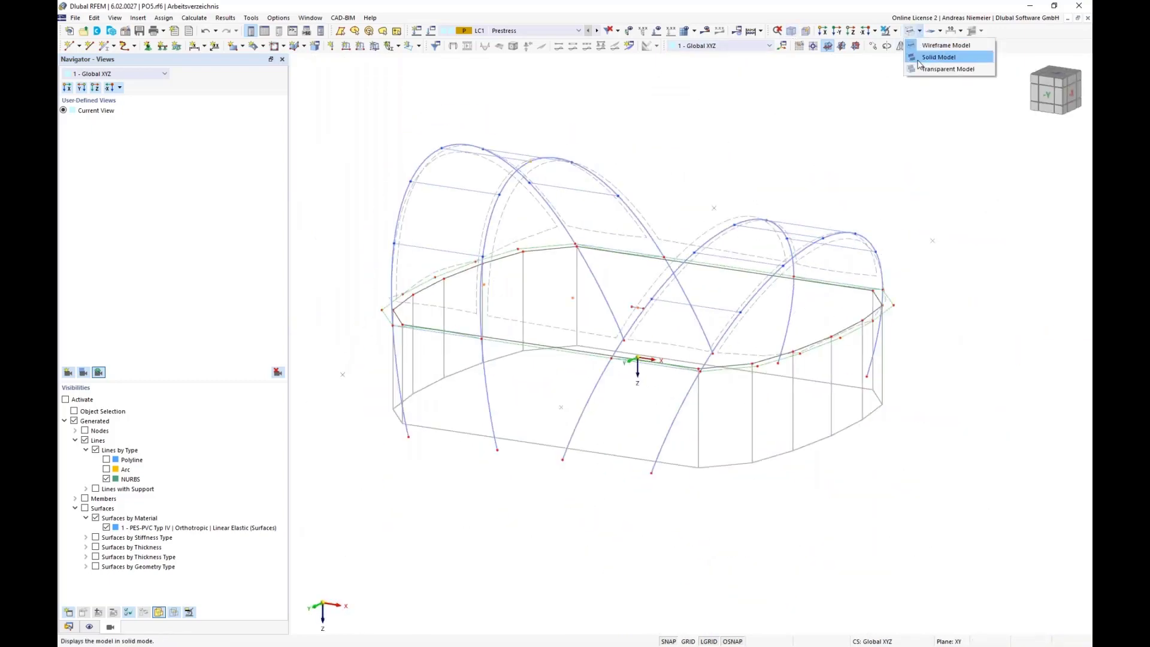
{"action": "left_click", "coordinate": [948, 56]}
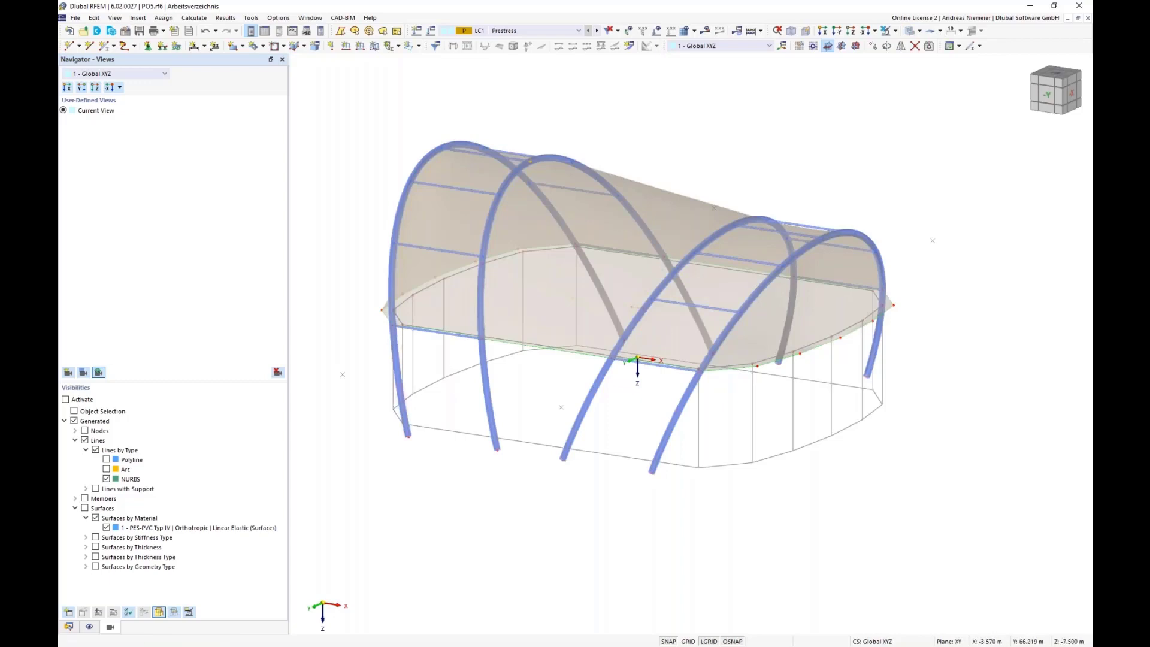
{"action": "middle_click_drag", "start_coordinate": [416, 416], "coordinate": [450, 428], "text": "ctrl"}
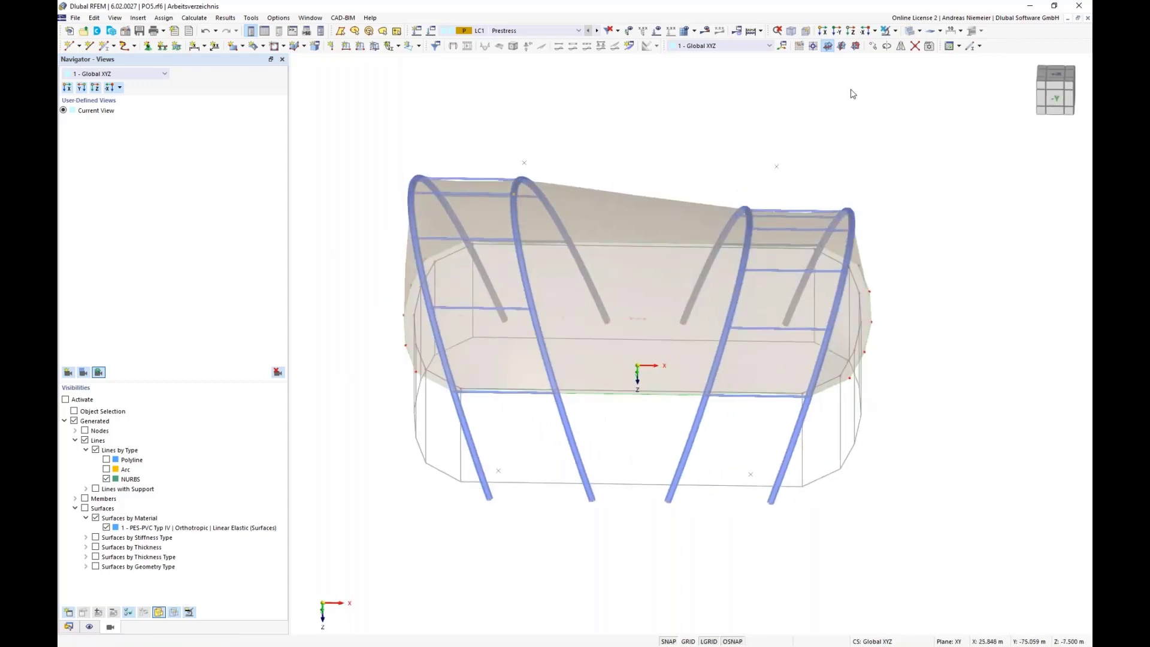
{"action": "left_click", "coordinate": [920, 31]}
{"action": "left_click", "coordinate": [941, 44]}
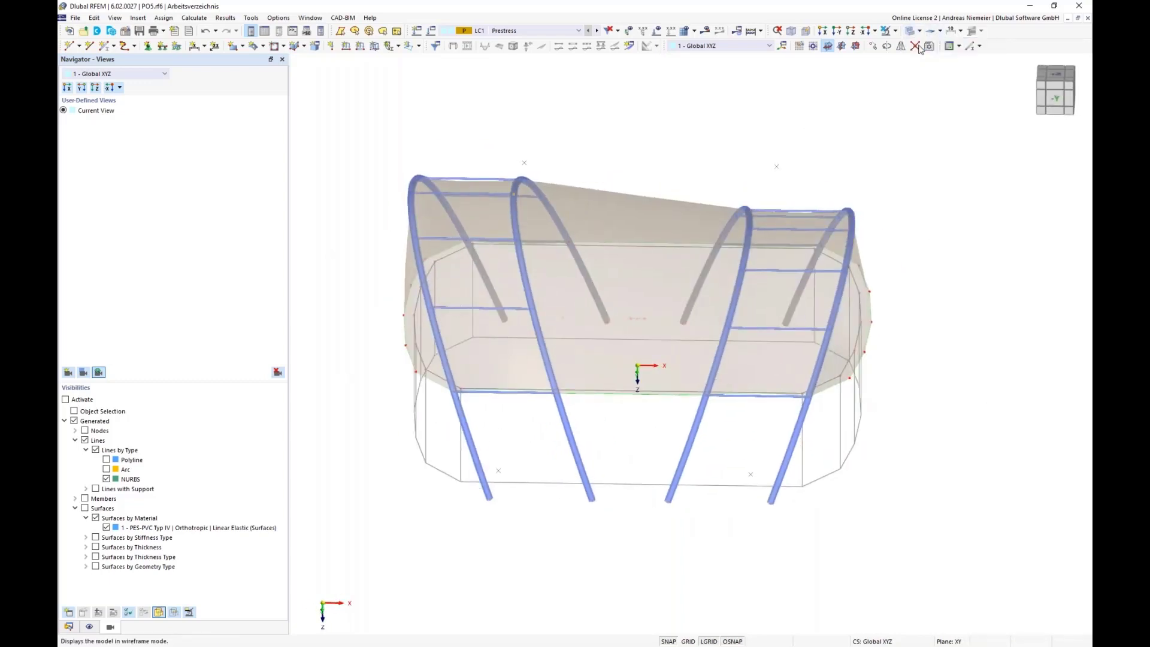
- Show the model in plan and start a new single member with the member type Tension
{"action": "left_click", "coordinate": [856, 33]}
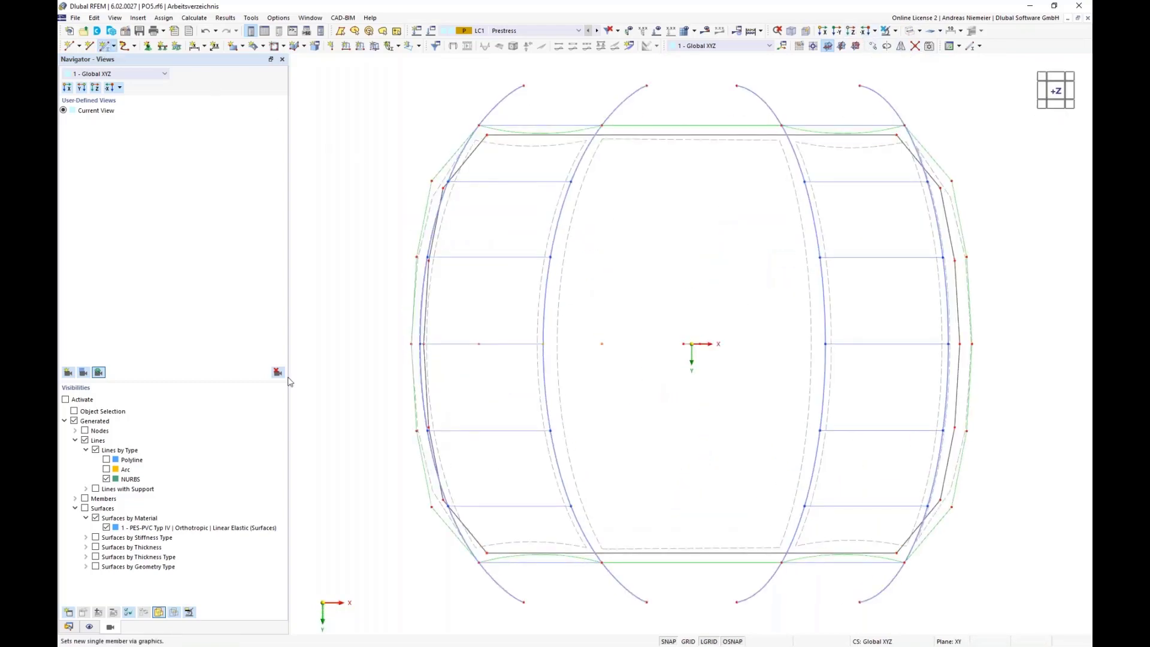
{"action": "left_click", "coordinate": [296, 180]}
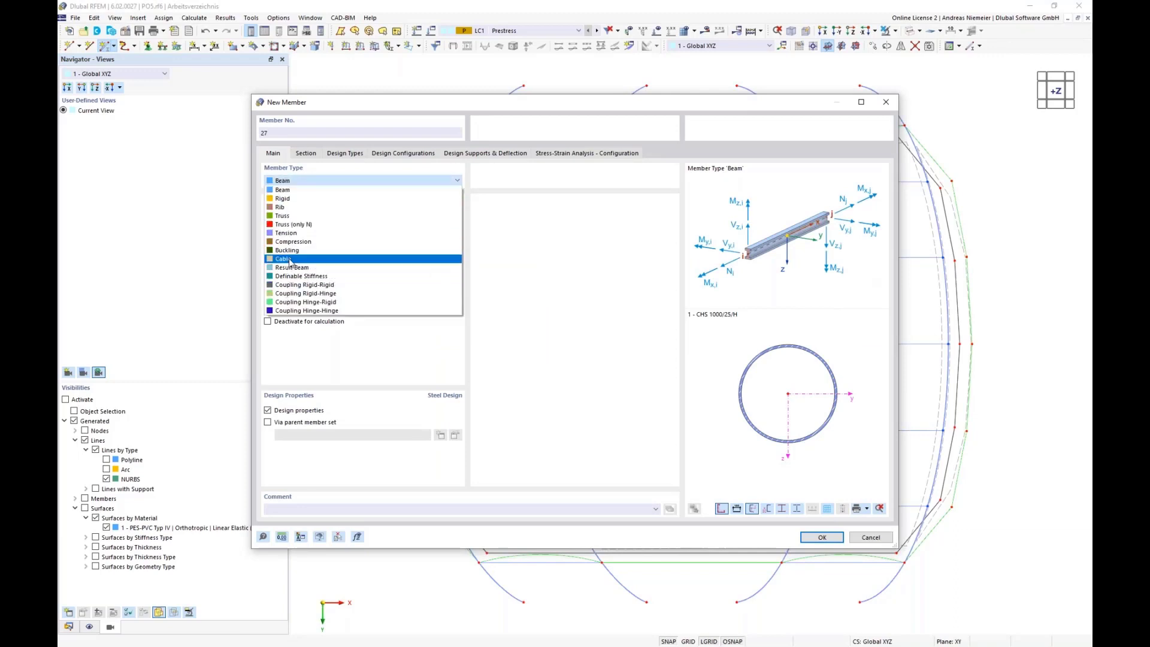
{"action": "left_click", "coordinate": [292, 233]}
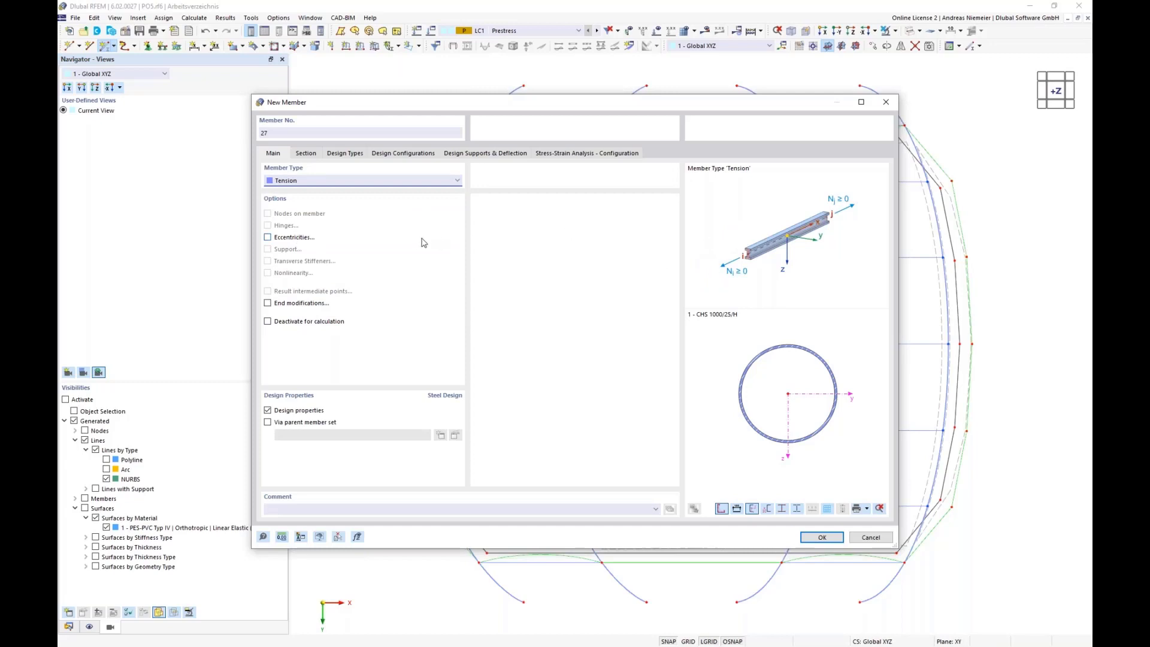
- Assign the solid round bar section R 28 in S355 steel from the section library to the new tension member and start placing it
{"action": "left_click", "coordinate": [304, 154]}
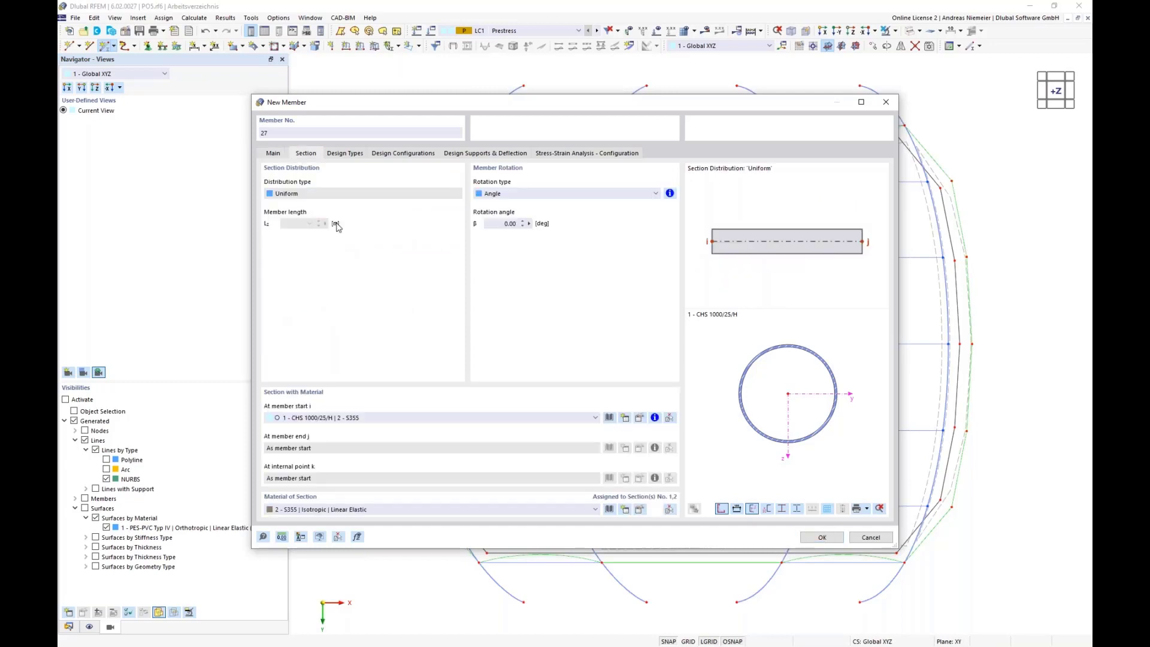
{"action": "left_click", "coordinate": [609, 417]}
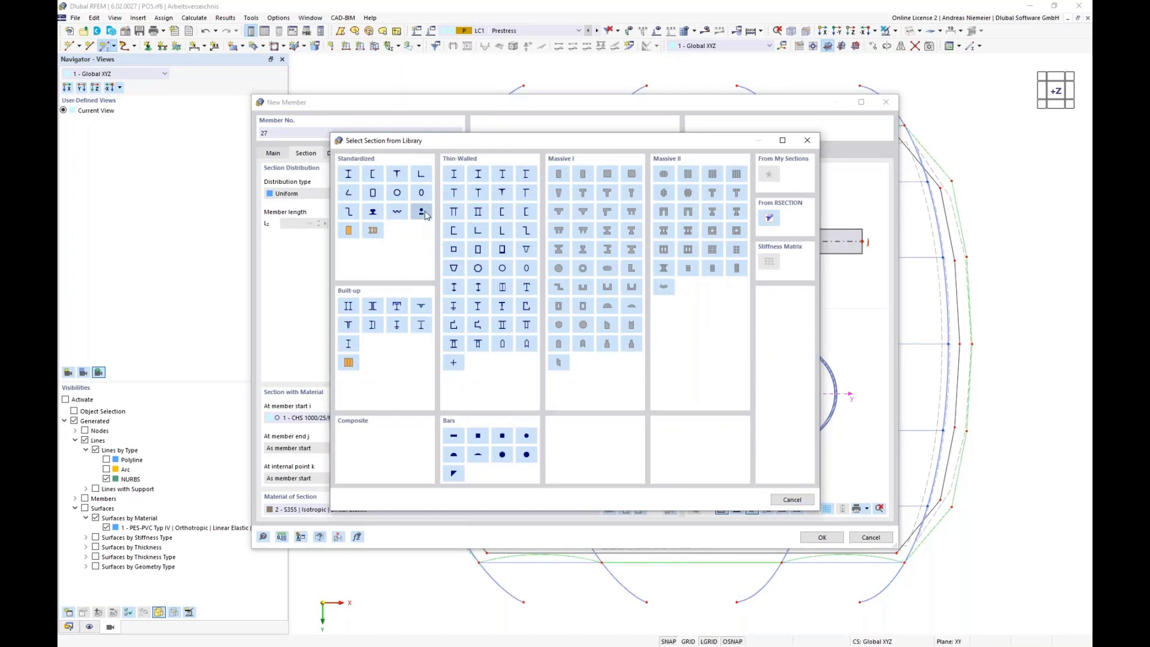
{"action": "left_click", "coordinate": [423, 213]}
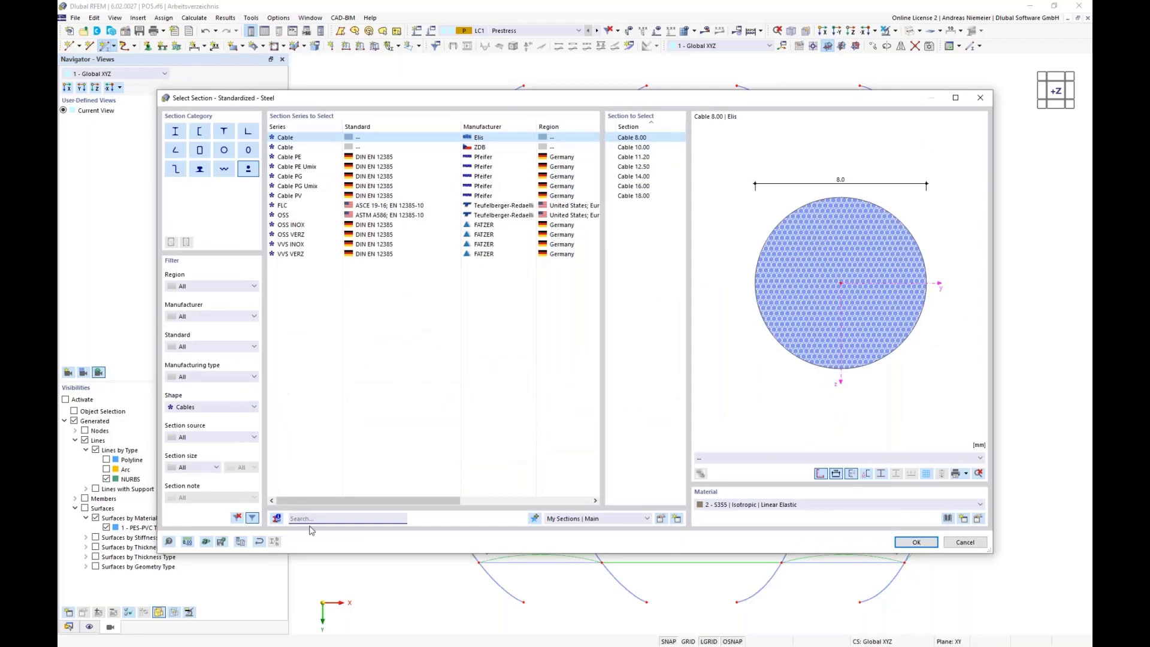
{"action": "left_click", "coordinate": [196, 409]}
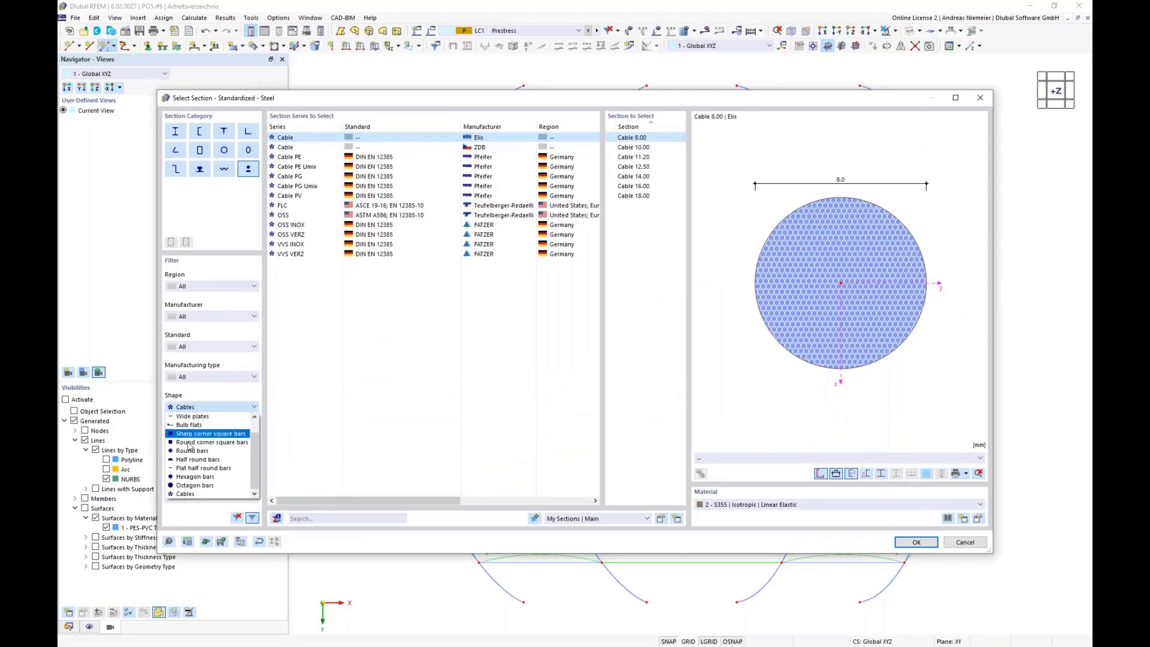
{"action": "left_click", "coordinate": [200, 417]}
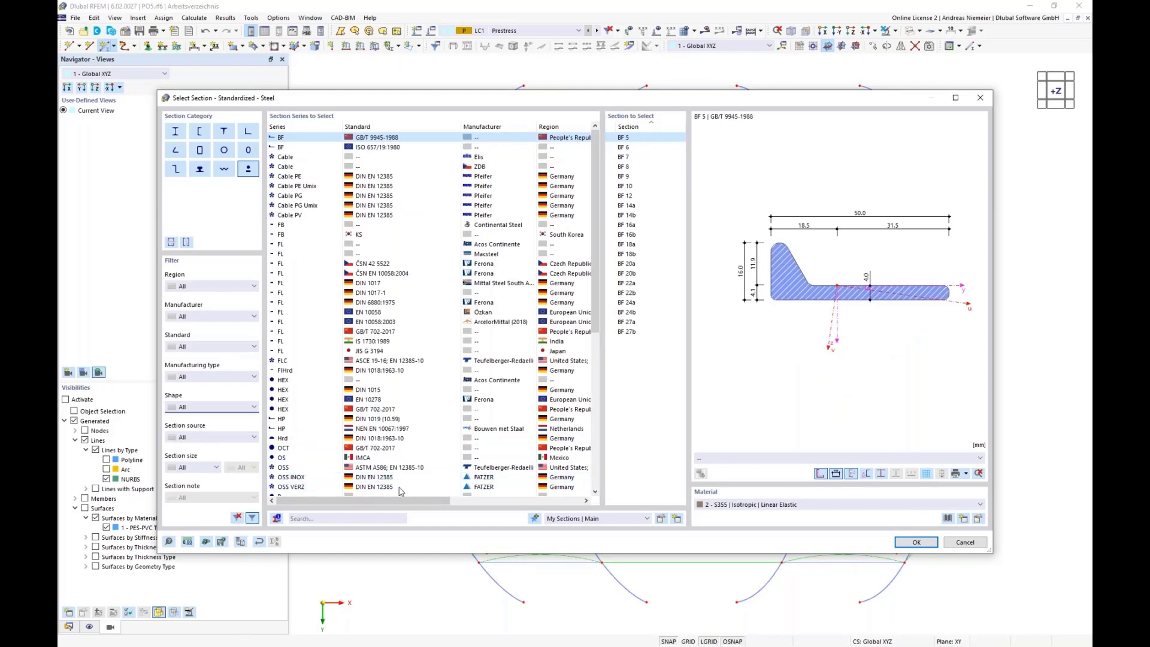
{"action": "left_click", "coordinate": [330, 517]}
{"action": "type", "text": "r"}
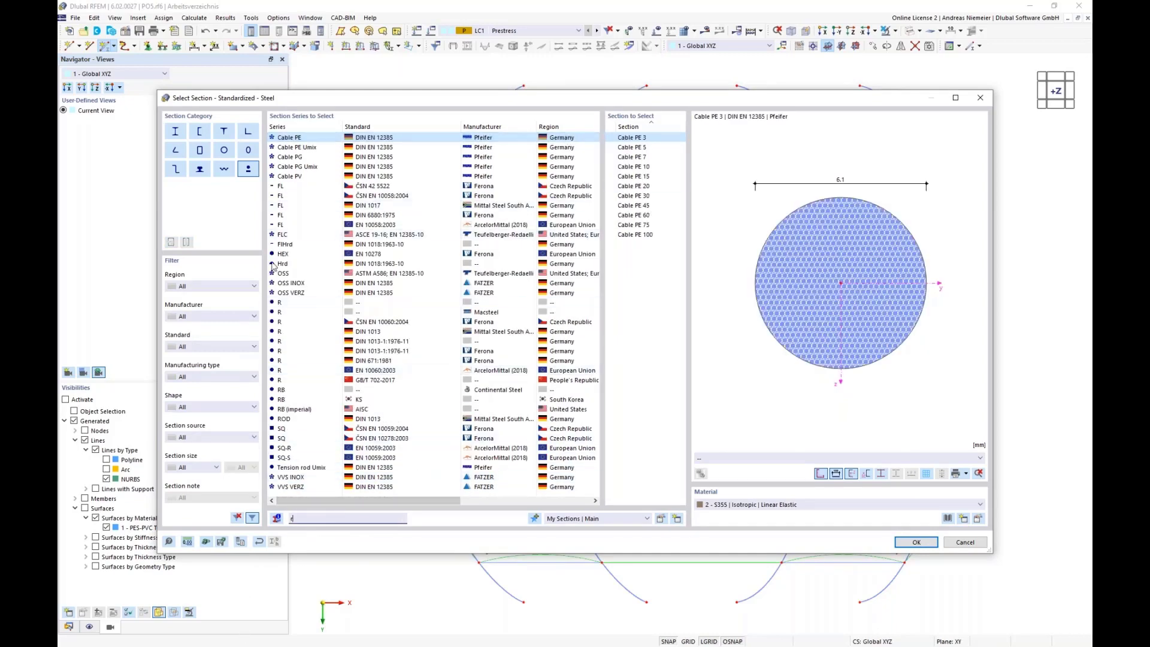
{"action": "left_click", "coordinate": [281, 302]}
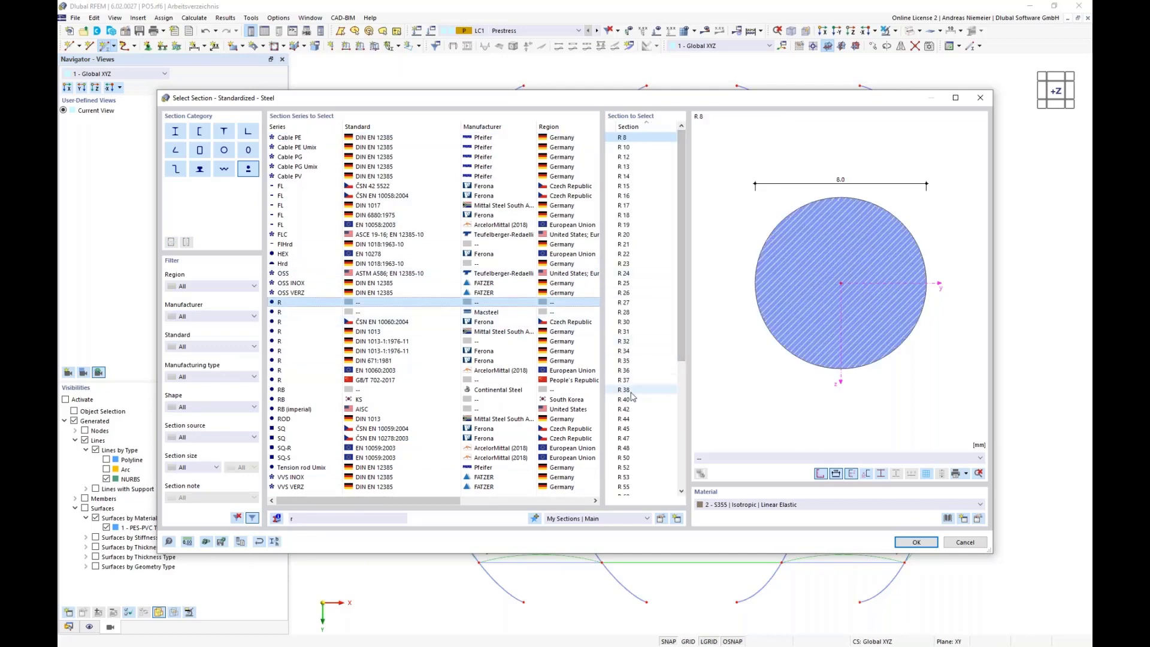
{"action": "left_click", "coordinate": [626, 312]}
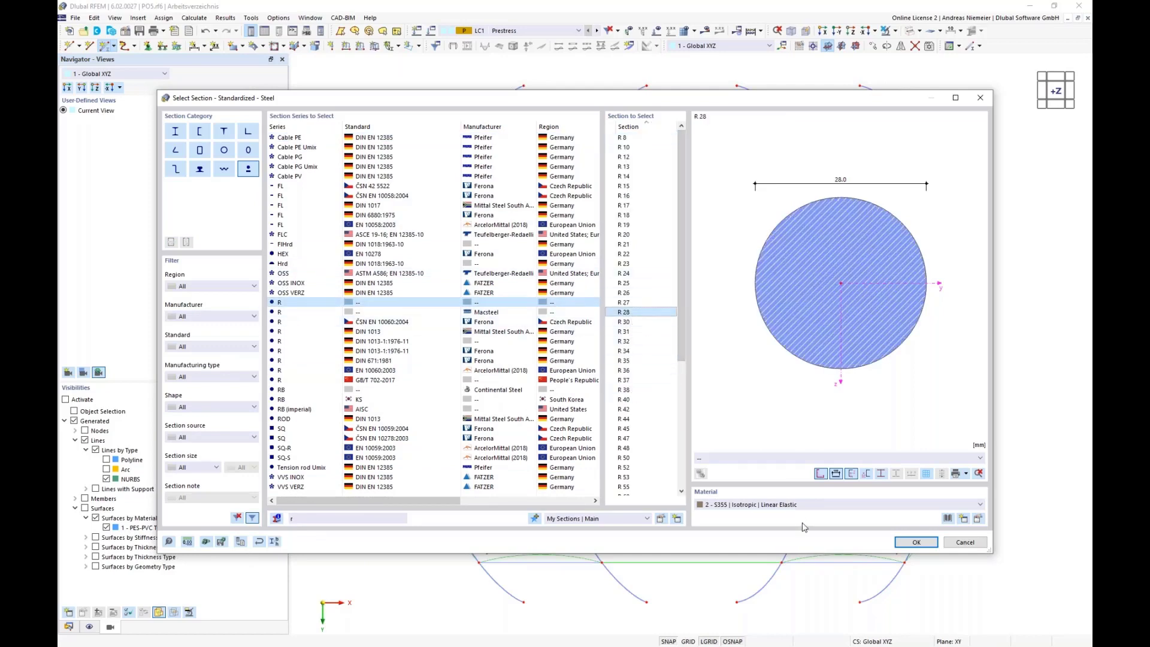
{"action": "left_click", "coordinate": [916, 542]}
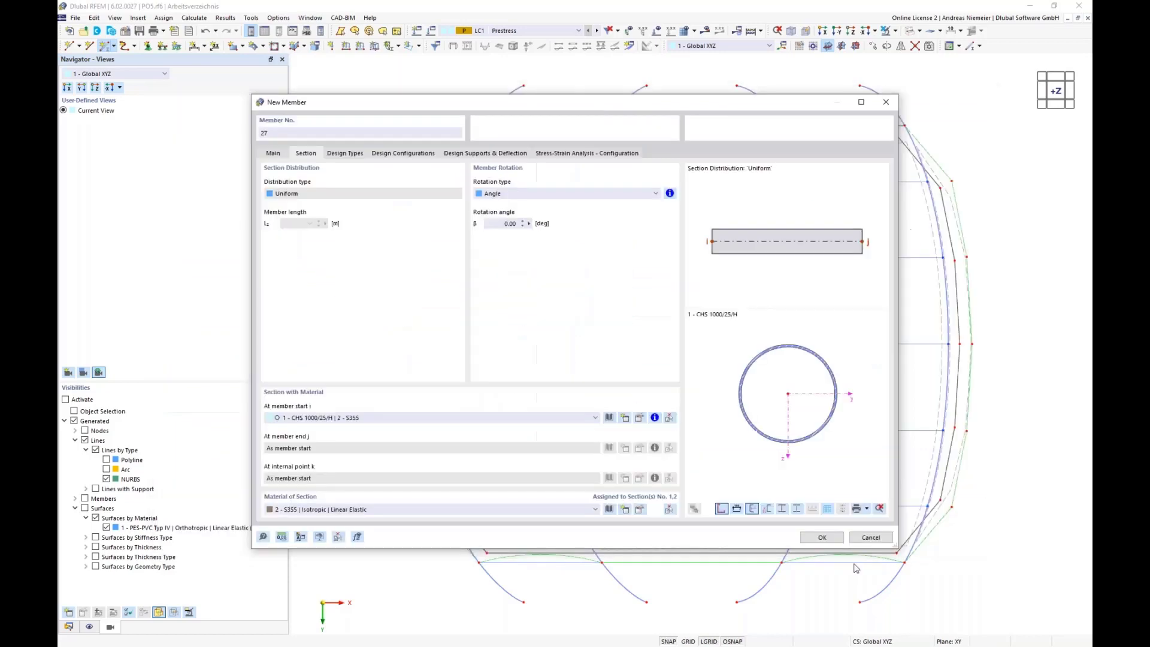
{"action": "left_click", "coordinate": [827, 536]}
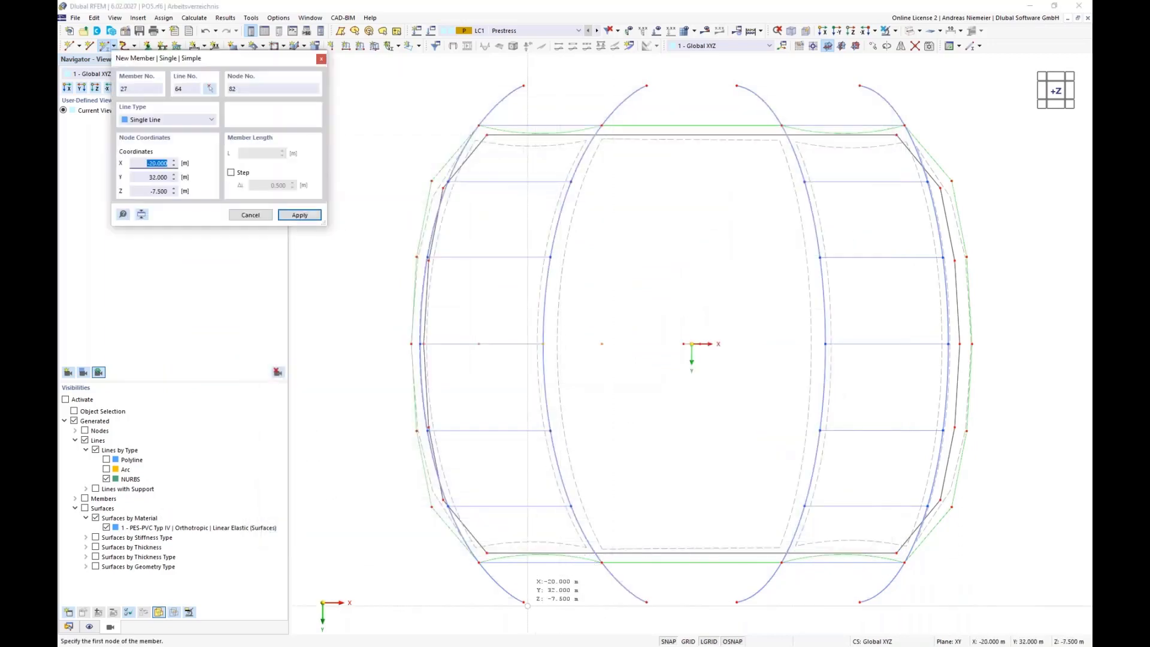
- Draw tension diagonals zigzagging between the negative X arches, from the outer arch's positive Y base node up to its crown node
{"action": "left_click", "coordinate": [523, 601]}
{"action": "scroll", "coordinate": [589, 579], "scroll_direction": "up", "scroll_amount": 3}
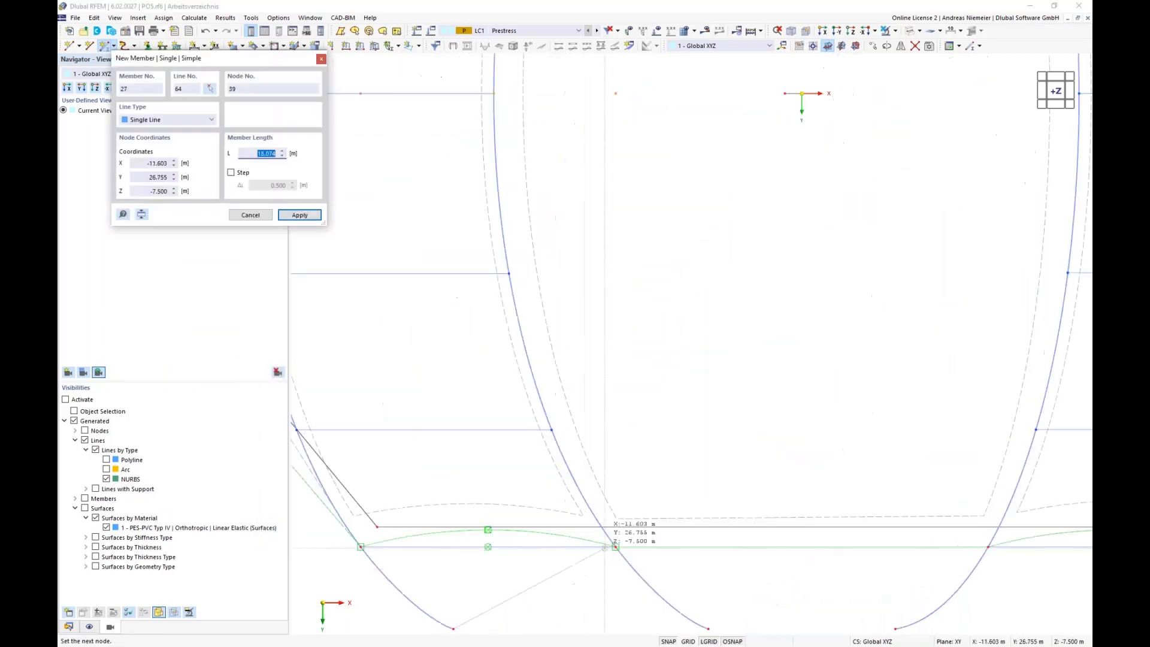
{"action": "left_click", "coordinate": [616, 547]}
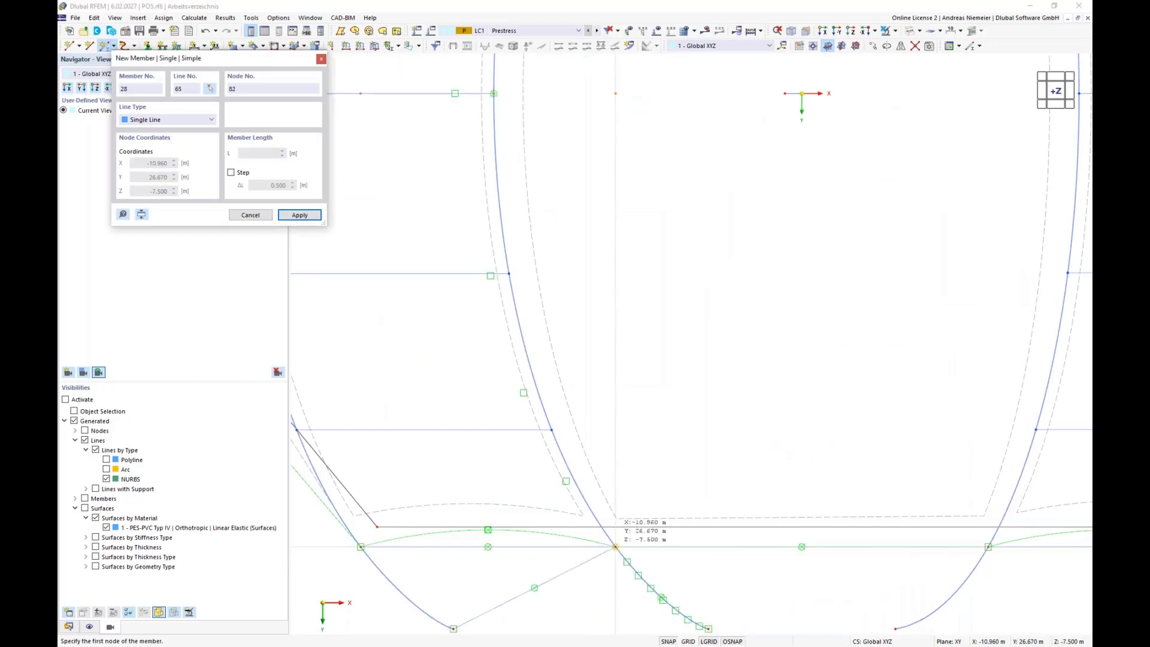
{"action": "scroll", "coordinate": [486, 497], "scroll_direction": "down", "scroll_amount": 1}
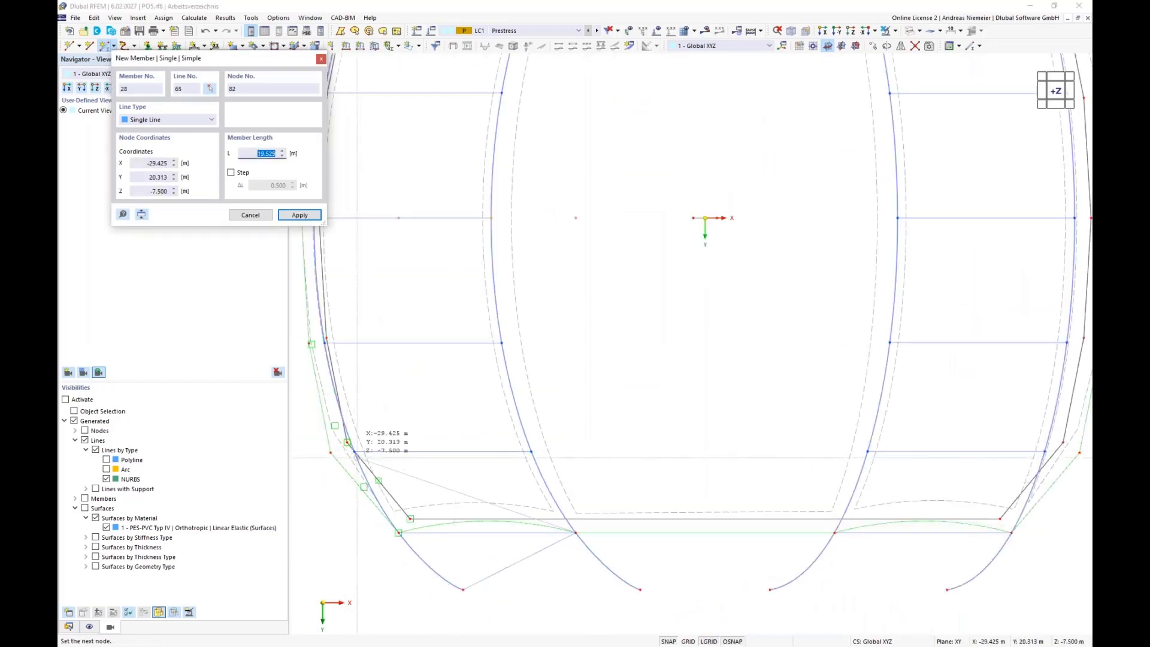
{"action": "left_click", "coordinate": [354, 450]}
{"action": "left_click", "coordinate": [358, 453]}
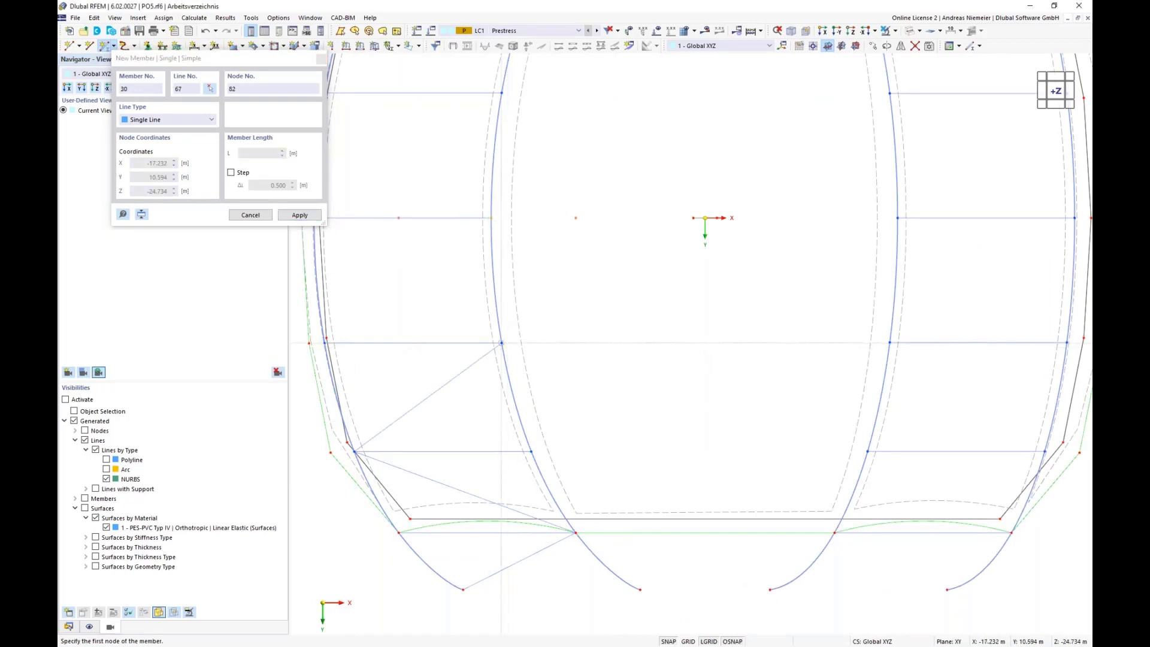
{"action": "left_click", "coordinate": [502, 343]}
{"action": "scroll", "coordinate": [506, 339], "scroll_direction": "down", "scroll_amount": 1}
{"action": "scroll", "coordinate": [371, 237], "scroll_direction": "up", "scroll_amount": 3}
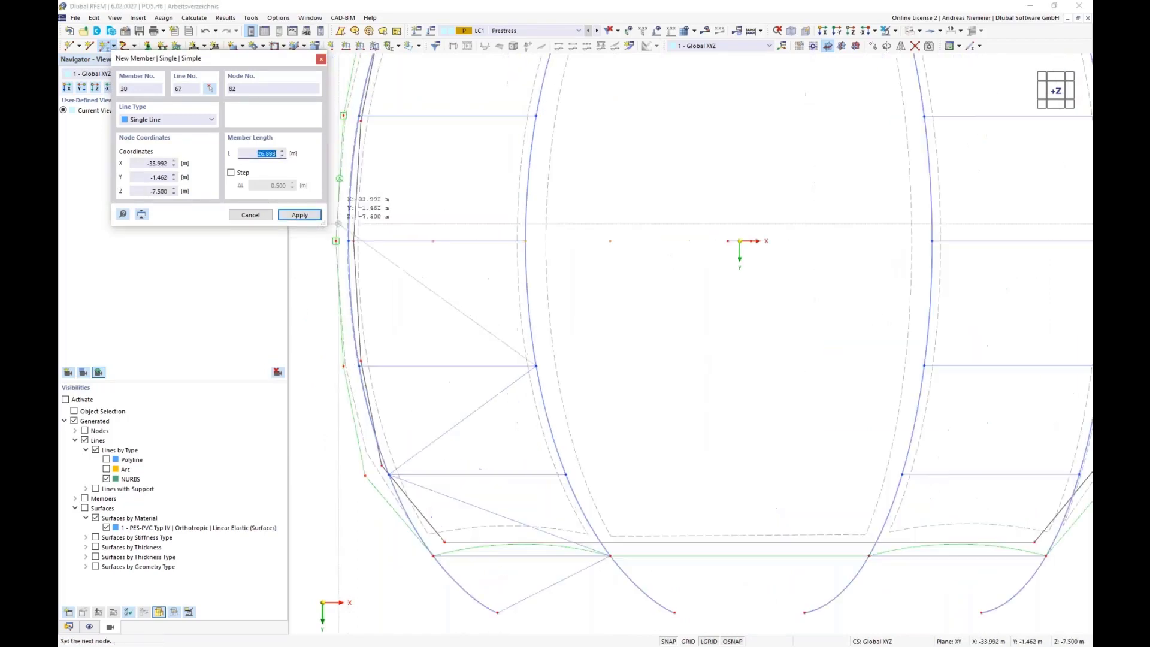
{"action": "left_click", "coordinate": [347, 238]}
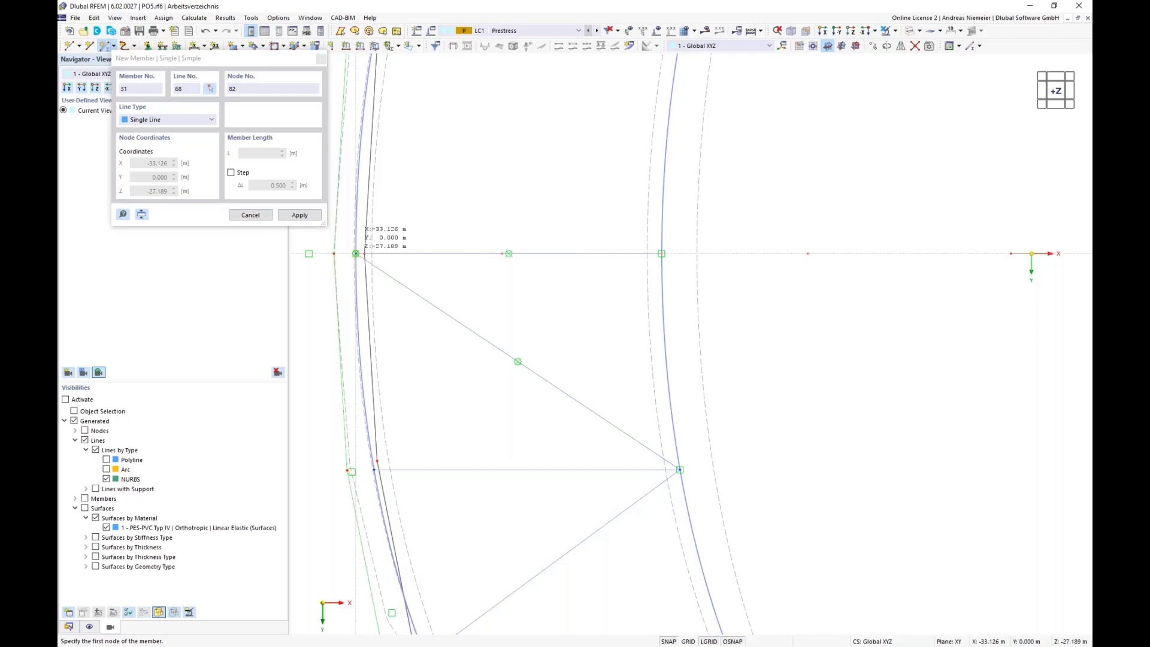
- Draw the crossing tension diagonals between the negative X arches, from the inner arch's crown node down to its positive Y base node
{"action": "left_click", "coordinate": [662, 254]}
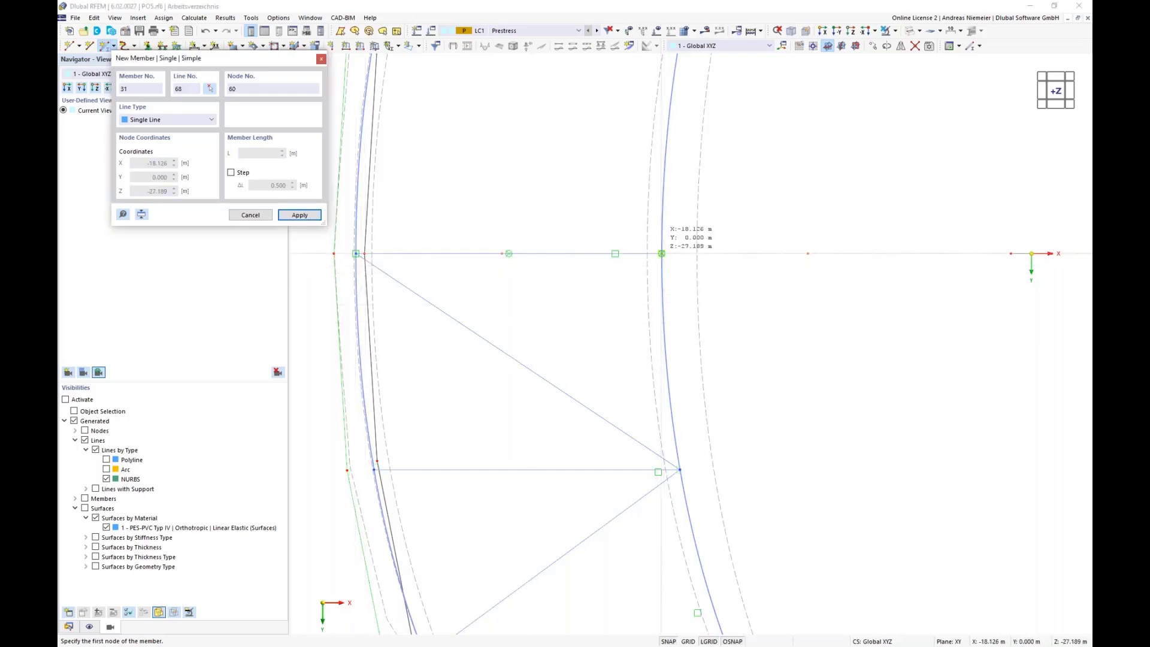
{"action": "left_click", "coordinate": [375, 469]}
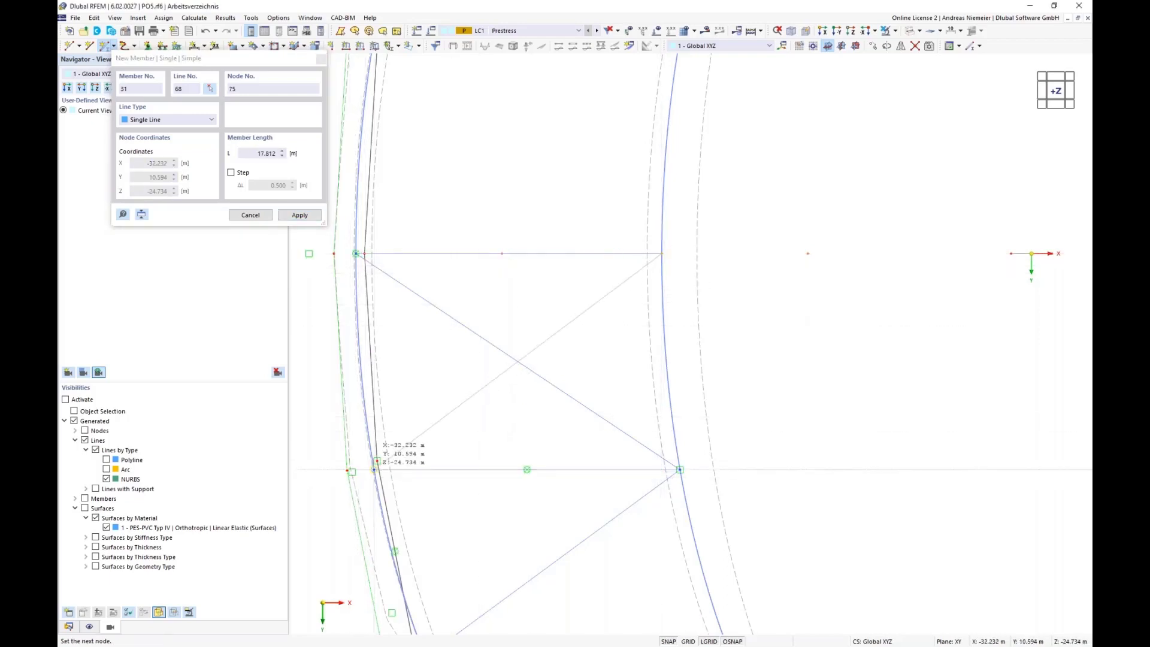
{"action": "left_click", "coordinate": [374, 469]}
{"action": "scroll", "coordinate": [444, 294], "scroll_direction": "down", "scroll_amount": 3}
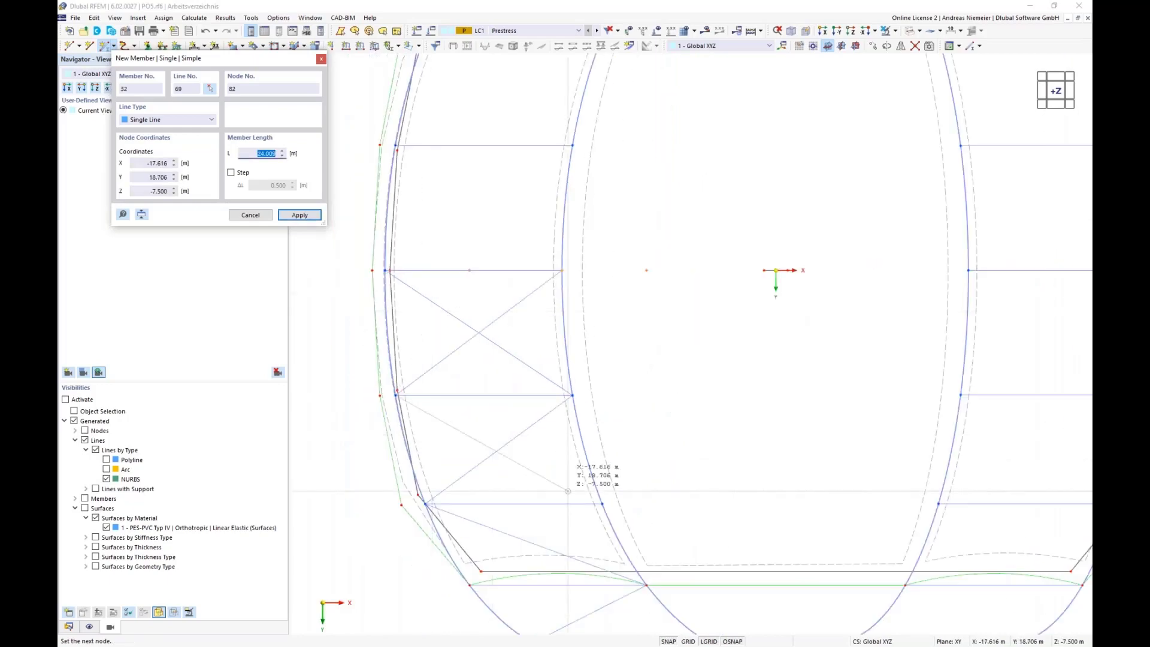
{"action": "scroll", "coordinate": [613, 499], "scroll_direction": "up", "scroll_amount": 3}
{"action": "left_click", "coordinate": [613, 500]}
{"action": "left_click", "coordinate": [614, 495]}
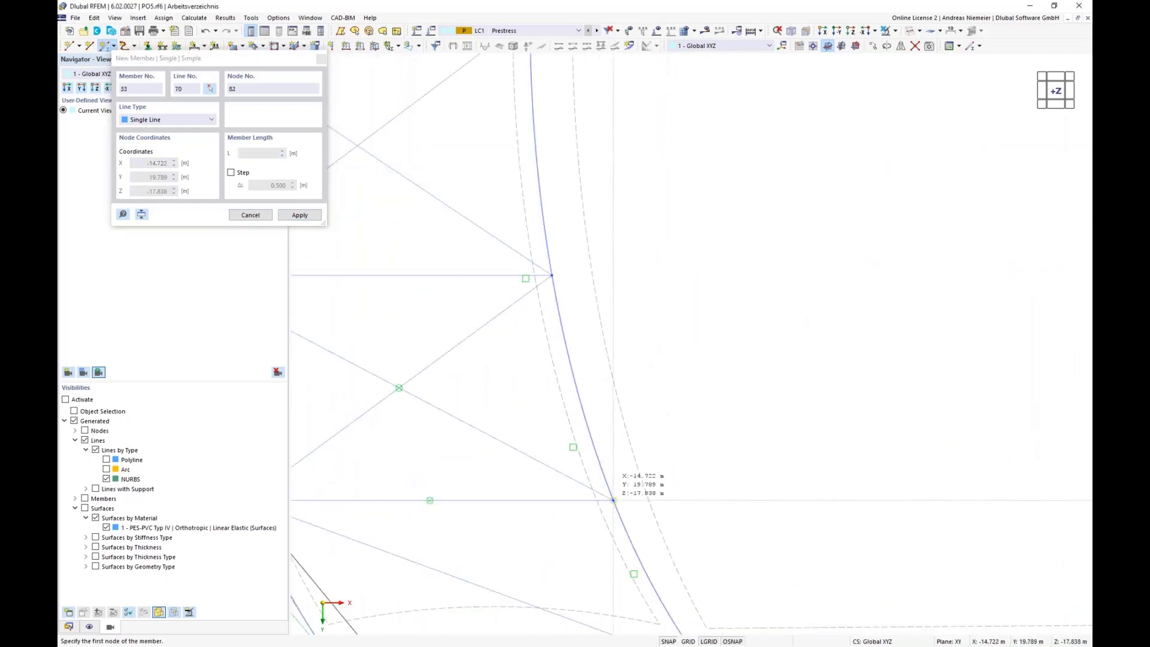
{"action": "scroll", "coordinate": [614, 495], "scroll_direction": "down", "scroll_amount": 3}
{"action": "scroll", "coordinate": [484, 484], "scroll_direction": "up", "scroll_amount": 4}
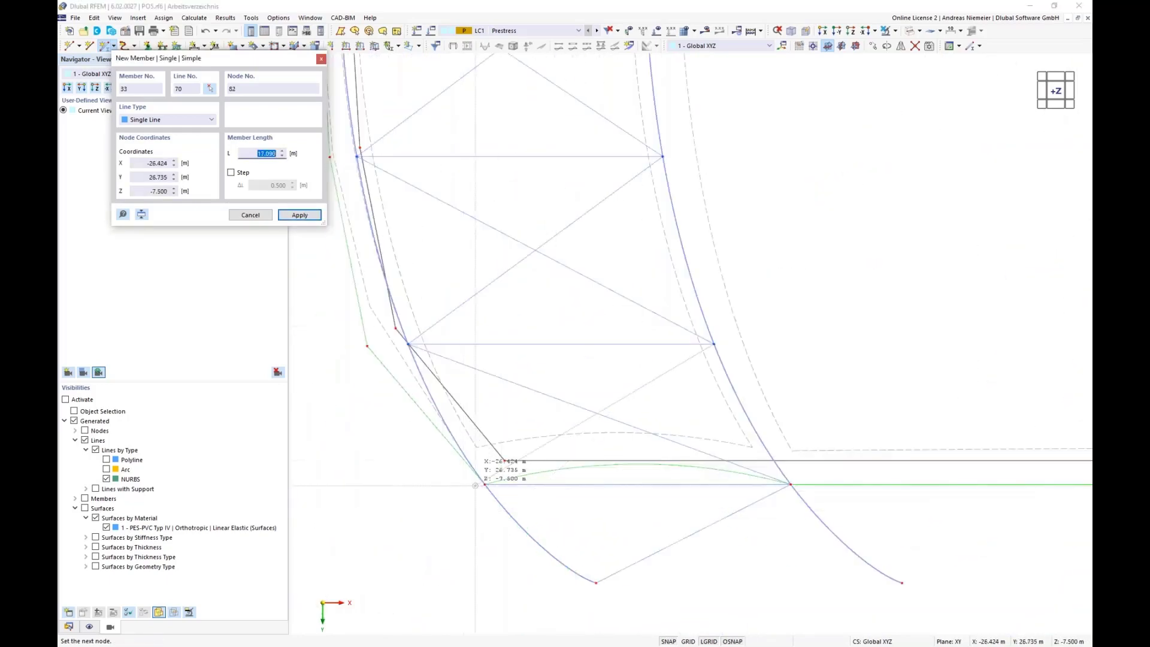
{"action": "left_click", "coordinate": [484, 484]}
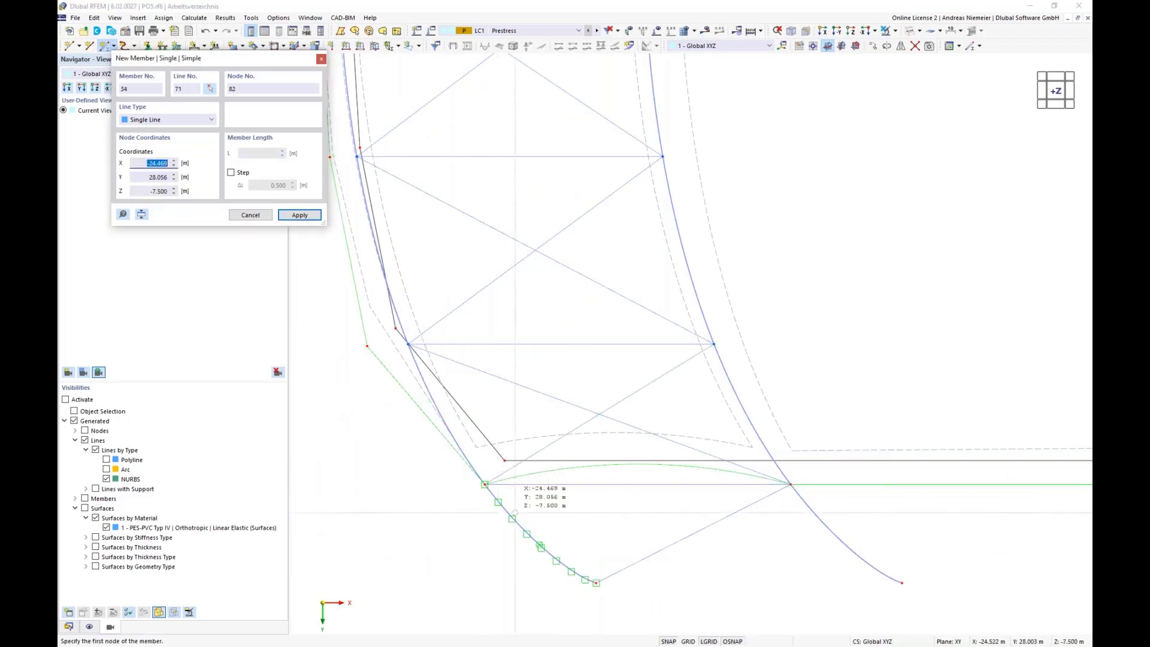
{"action": "left_click", "coordinate": [901, 583]}
- Draw tension diagonals zigzagging between the positive X arches, from the inner arch's positive Y base node up to its crown node
{"action": "scroll", "coordinate": [901, 582], "scroll_direction": "down", "scroll_amount": 3}
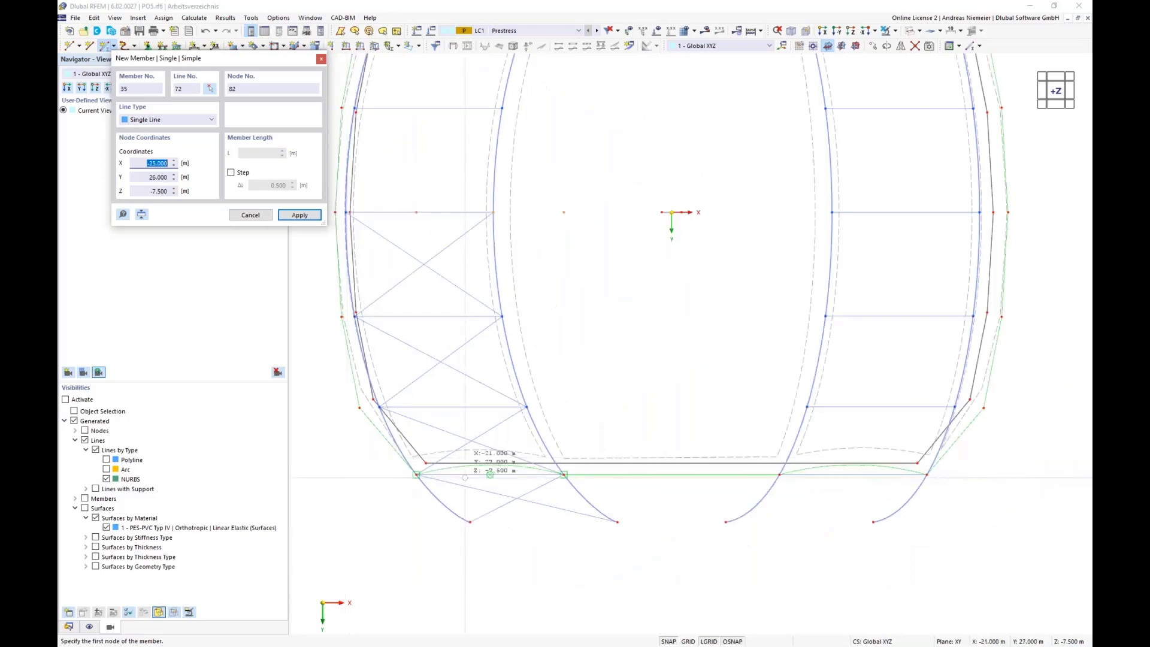
{"action": "scroll", "coordinate": [737, 520], "scroll_direction": "up", "scroll_amount": 3}
{"action": "left_click", "coordinate": [738, 520]}
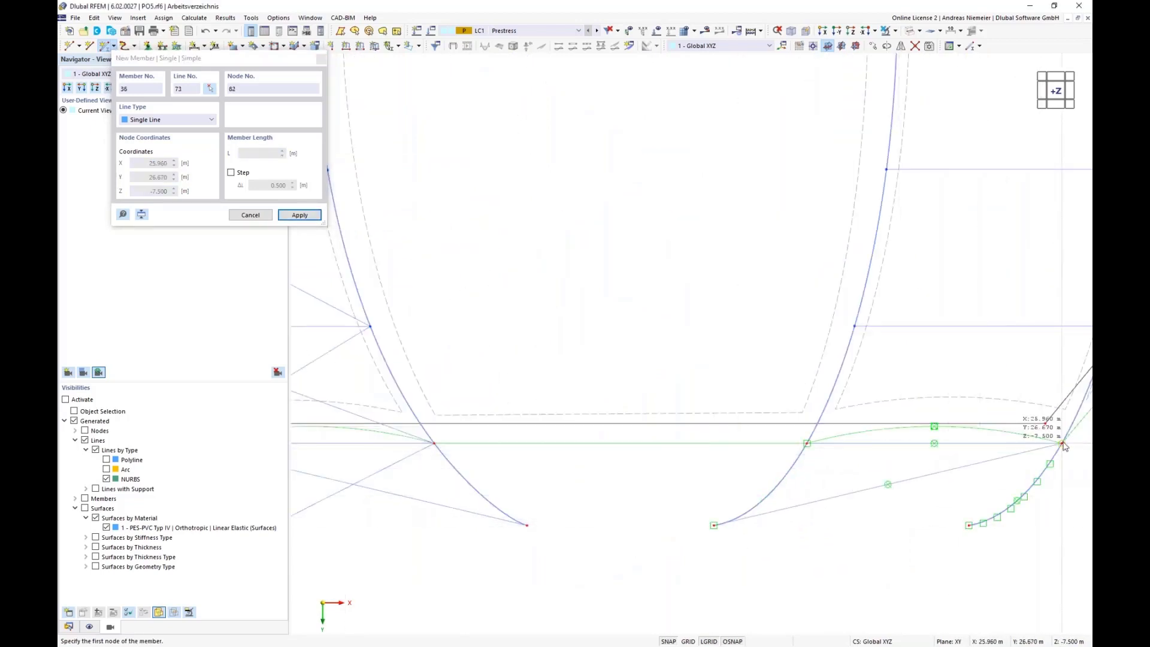
{"action": "left_click", "coordinate": [1062, 443]}
{"action": "left_click", "coordinate": [854, 326]}
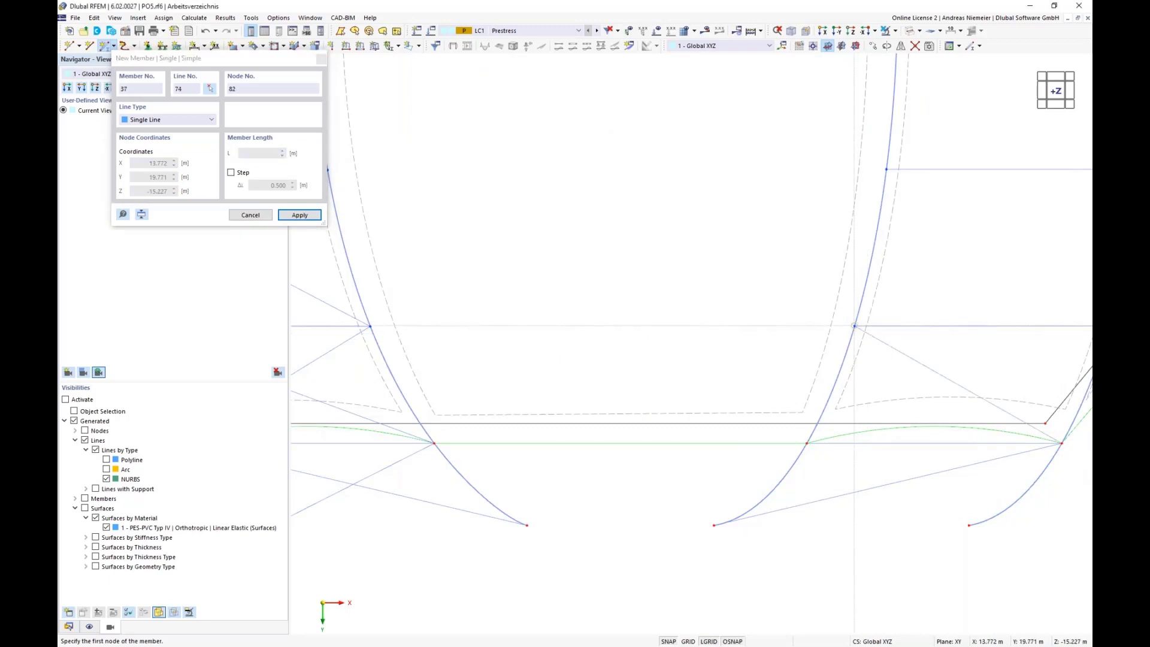
{"action": "scroll", "coordinate": [609, 159], "scroll_direction": "down", "scroll_amount": 3}
{"action": "scroll", "coordinate": [935, 243], "scroll_direction": "up", "scroll_amount": 3}
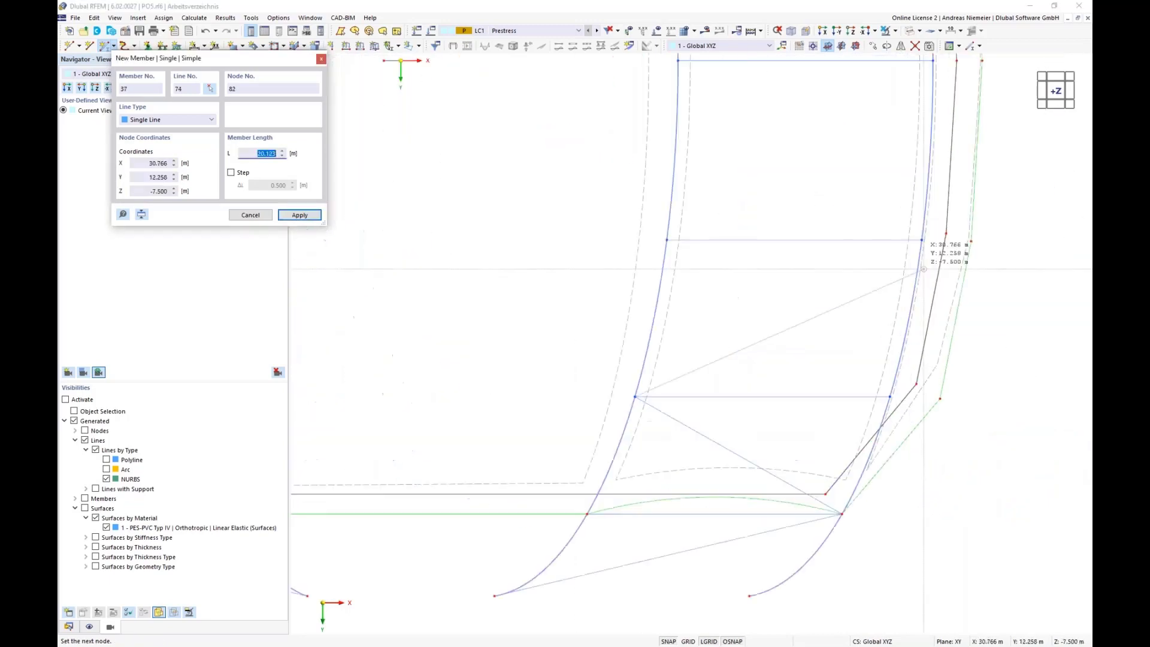
{"action": "left_click", "coordinate": [923, 239]}
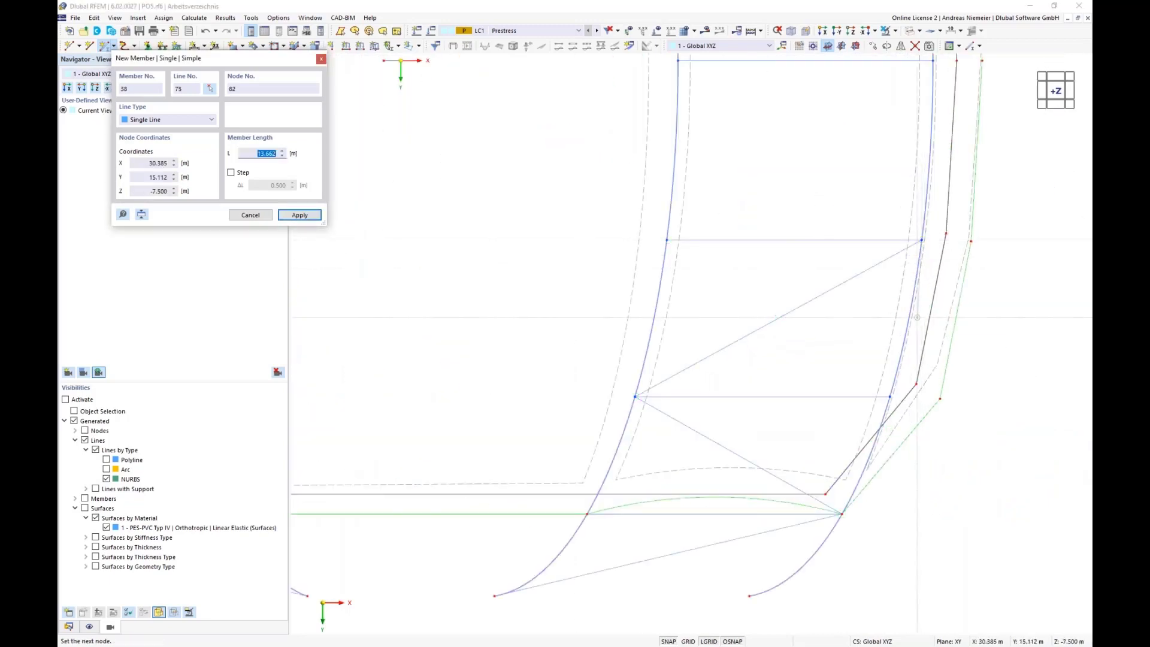
{"action": "scroll", "coordinate": [772, 187], "scroll_direction": "down", "scroll_amount": 2}
{"action": "left_click", "coordinate": [772, 186]}
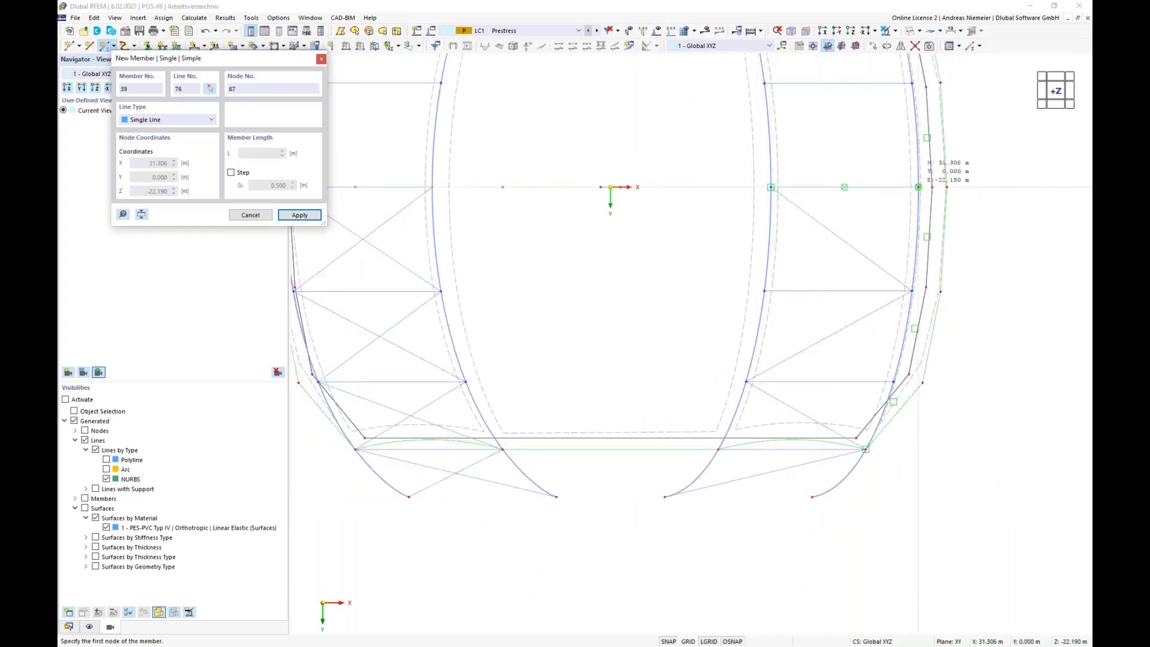
- Draw the crossing tension diagonals between the positive X arches, from the outer arch's crown node down to its positive Y base node
{"action": "left_click", "coordinate": [772, 187]}
{"action": "left_click", "coordinate": [764, 292]}
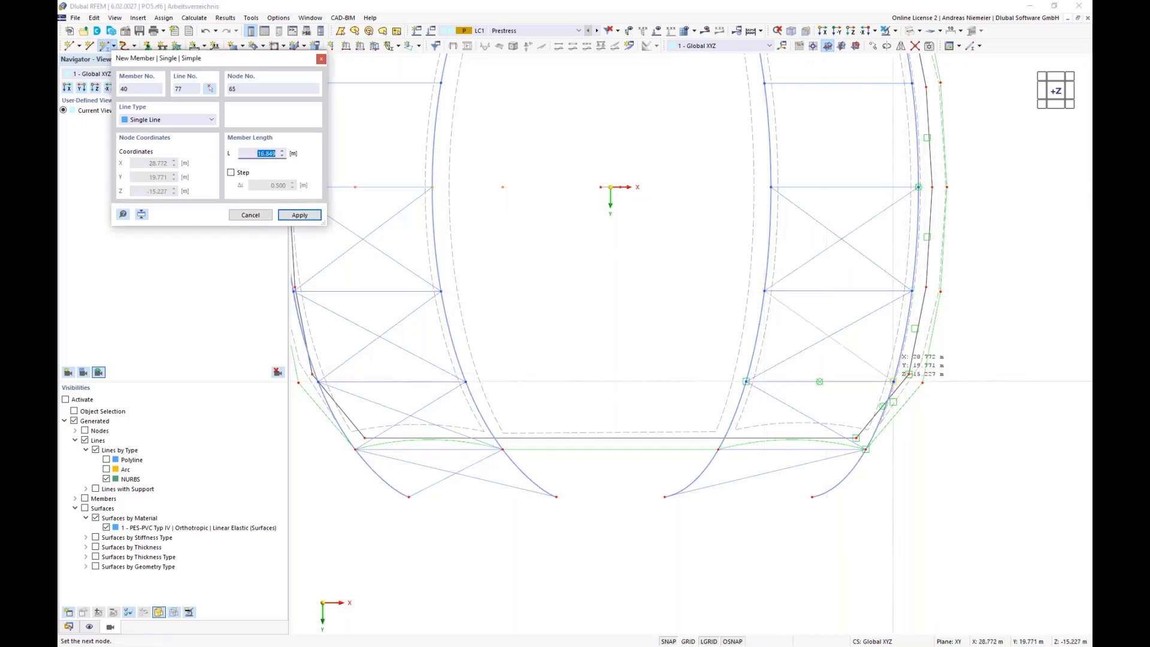
{"action": "left_click", "coordinate": [894, 381]}
{"action": "left_click", "coordinate": [909, 374]}
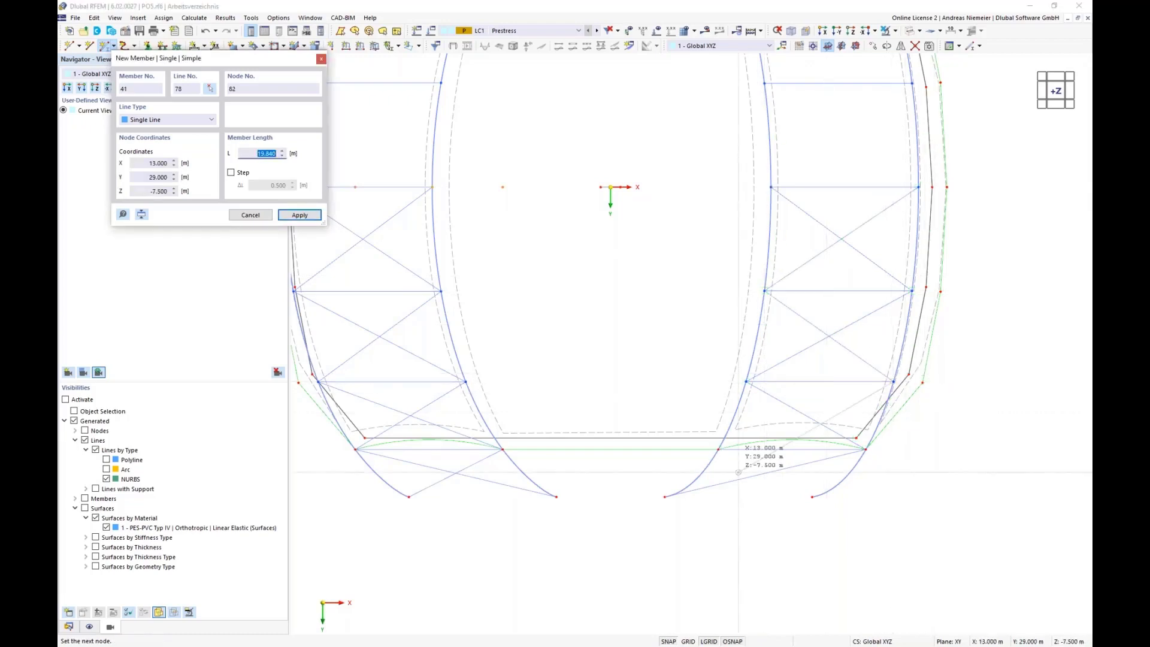
{"action": "left_click", "coordinate": [719, 449]}
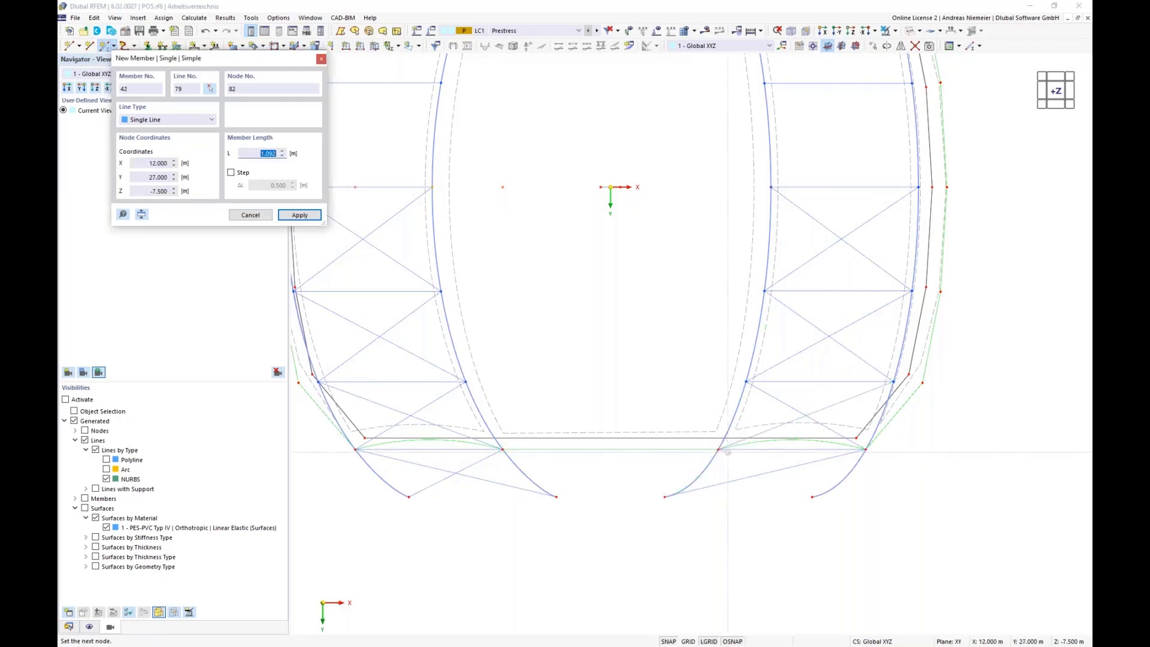
{"action": "left_click", "coordinate": [812, 497]}
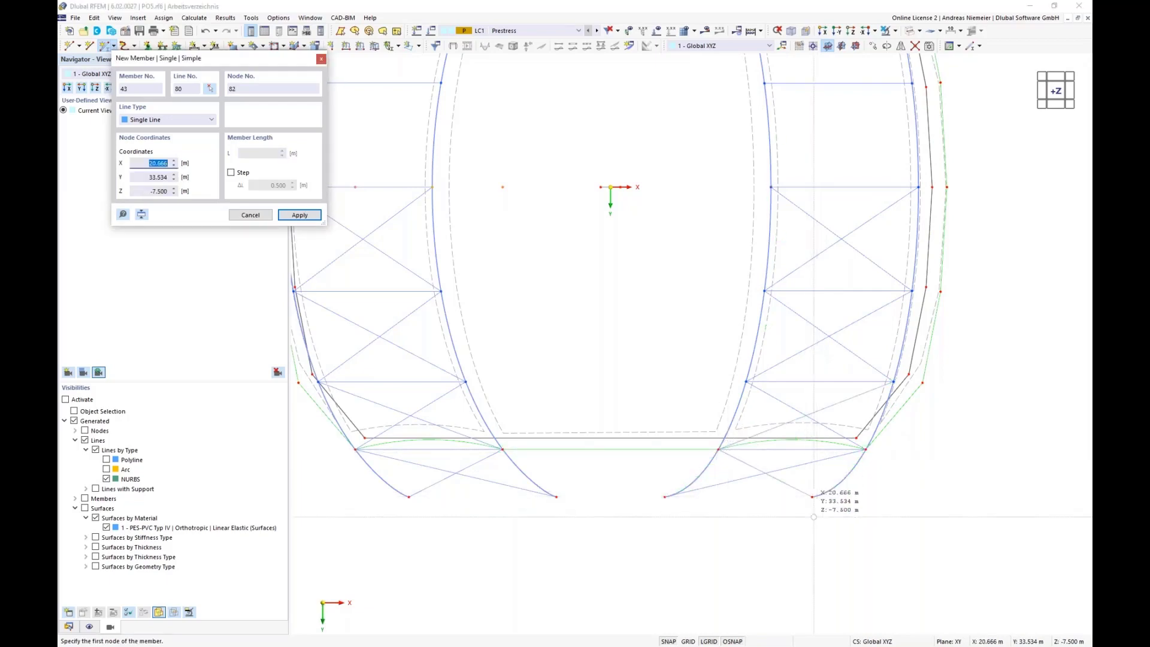
{"action": "key", "text": "Escape"}
- View the bracing in 3D and highlight the members assigned to section R 28 through the Sections table
{"action": "scroll", "coordinate": [709, 513], "scroll_direction": "down", "scroll_amount": 2}
{"action": "middle_click_drag", "start_coordinate": [739, 549], "coordinate": [513, 408]}
{"action": "scroll", "coordinate": [513, 409], "scroll_direction": "up", "scroll_amount": 1}
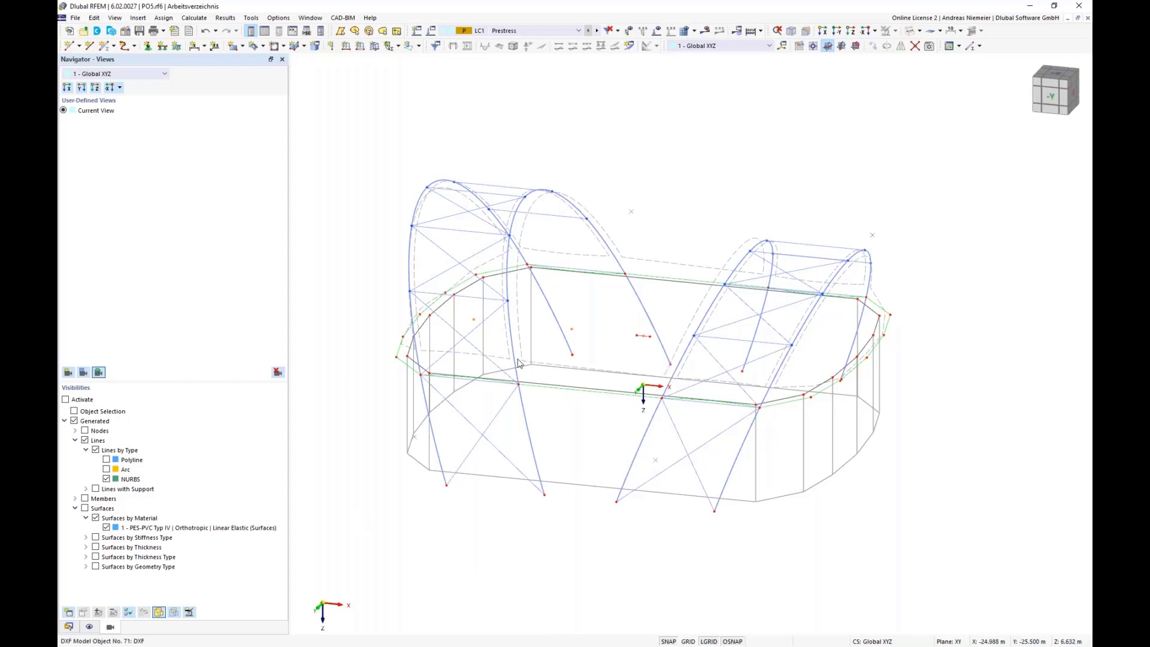
{"action": "left_click", "coordinate": [264, 31]}
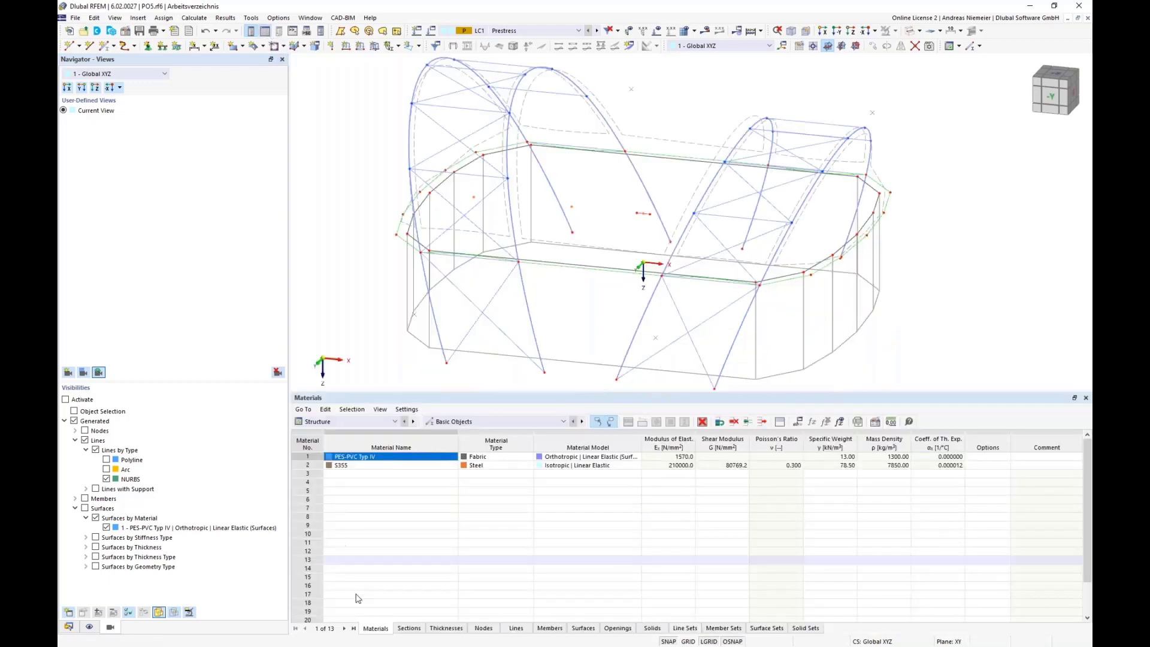
{"action": "left_click", "coordinate": [409, 629]}
{"action": "left_click", "coordinate": [371, 533]}
{"action": "left_click", "coordinate": [350, 474]}
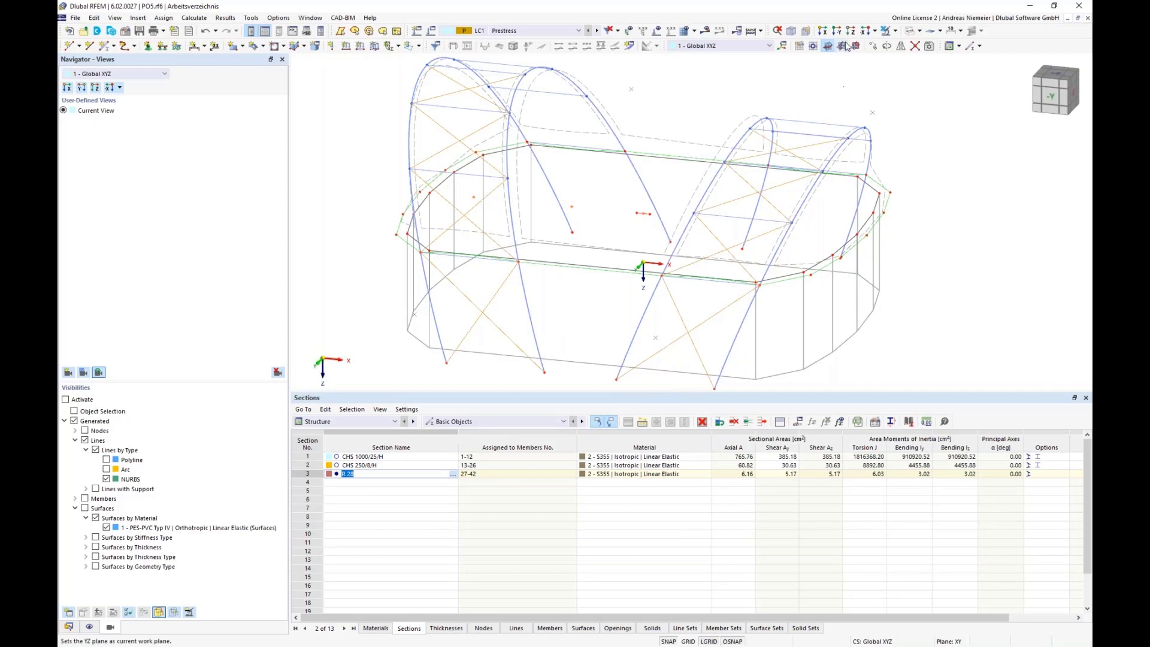
- Mirror a copy of the highlighted R 28 tension members to the negative Y side of the arches and hide the tables
{"action": "left_click", "coordinate": [901, 47]}
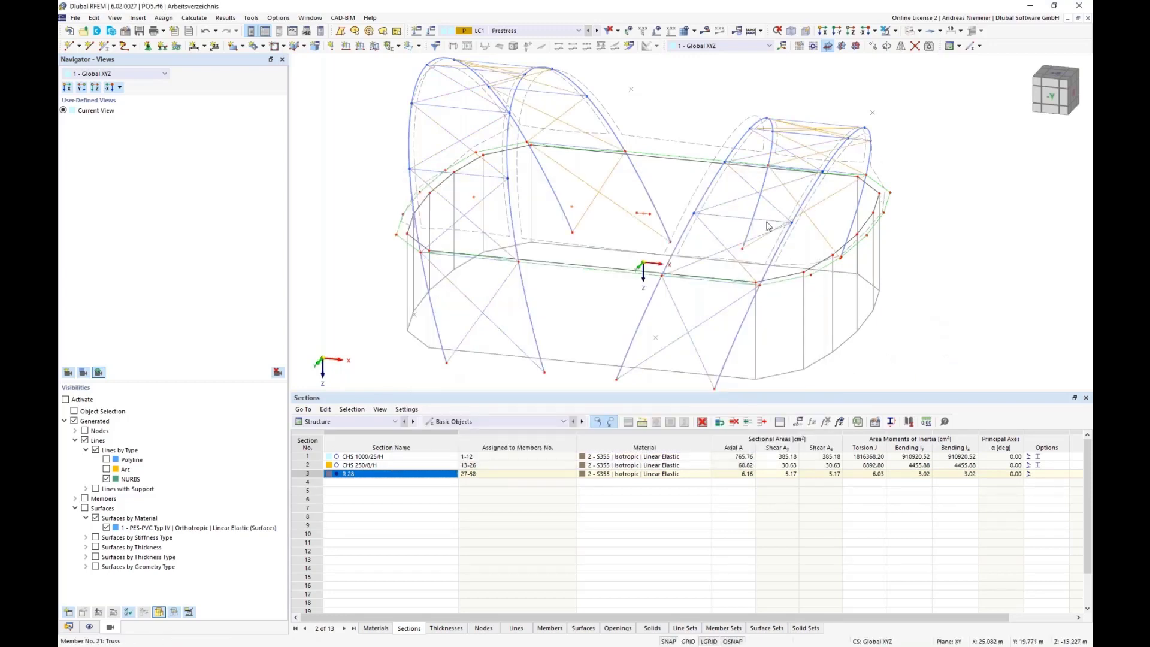
{"action": "left_click", "coordinate": [265, 32]}
{"action": "middle_click_drag", "start_coordinate": [357, 239], "coordinate": [384, 210], "text": "ctrl"}
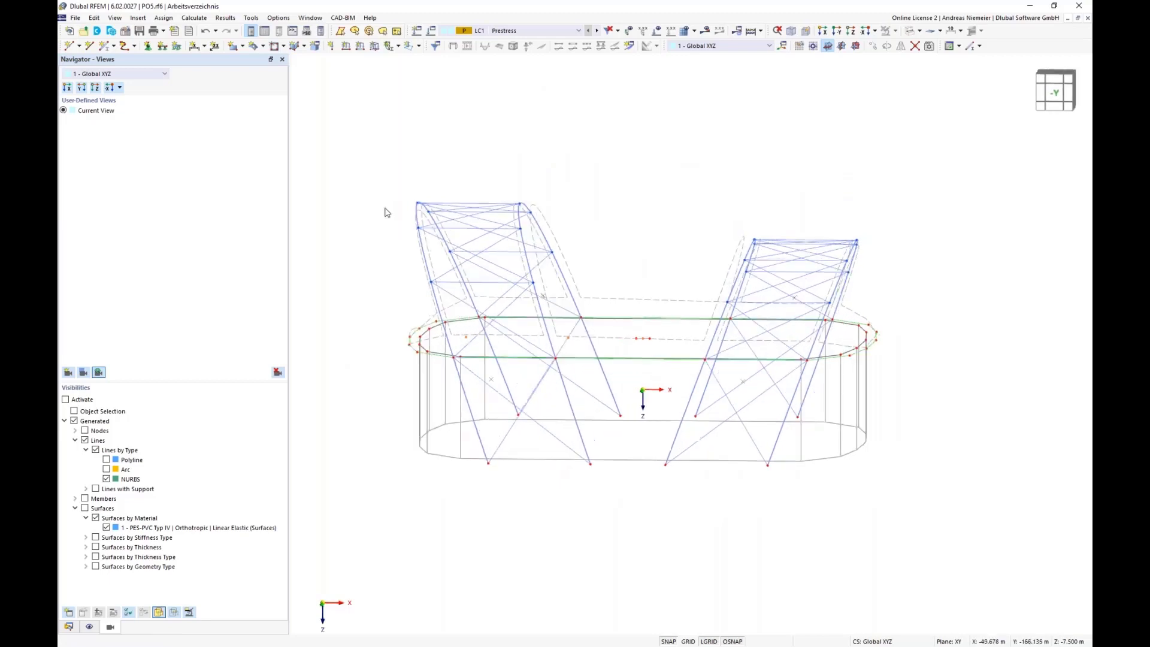
- Assign the Hinged nodal support to all base nodes of the four arches
{"action": "scroll", "coordinate": [384, 210], "scroll_direction": "down", "scroll_amount": 1}
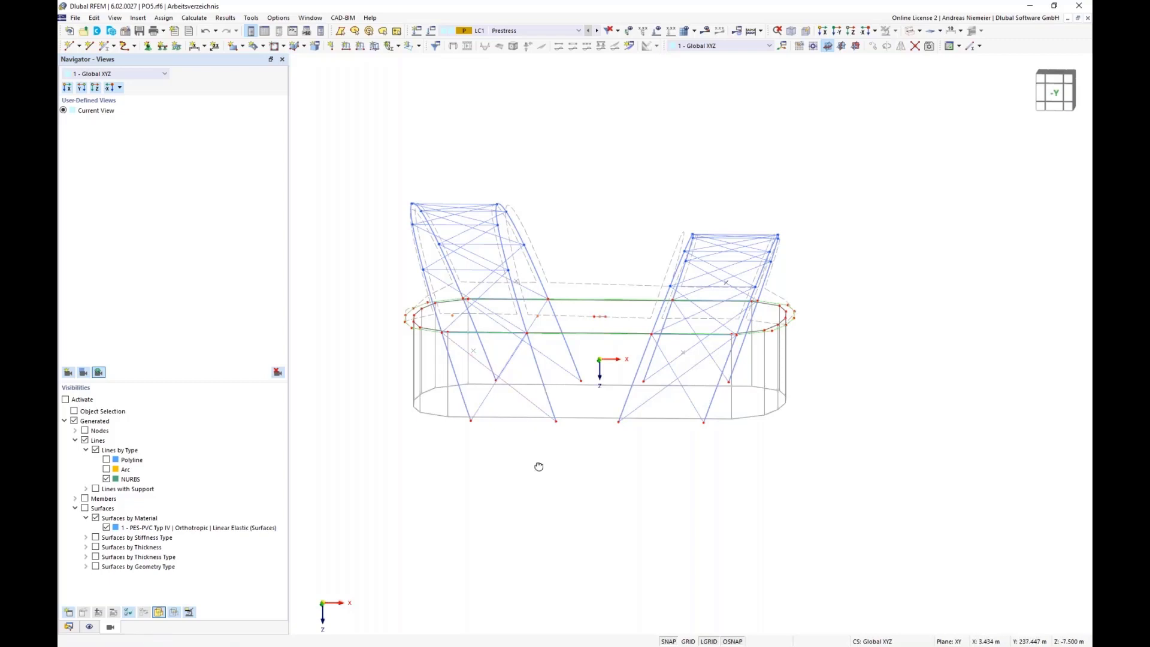
{"action": "middle_click_drag", "start_coordinate": [539, 467], "coordinate": [538, 456], "text": "ctrl"}
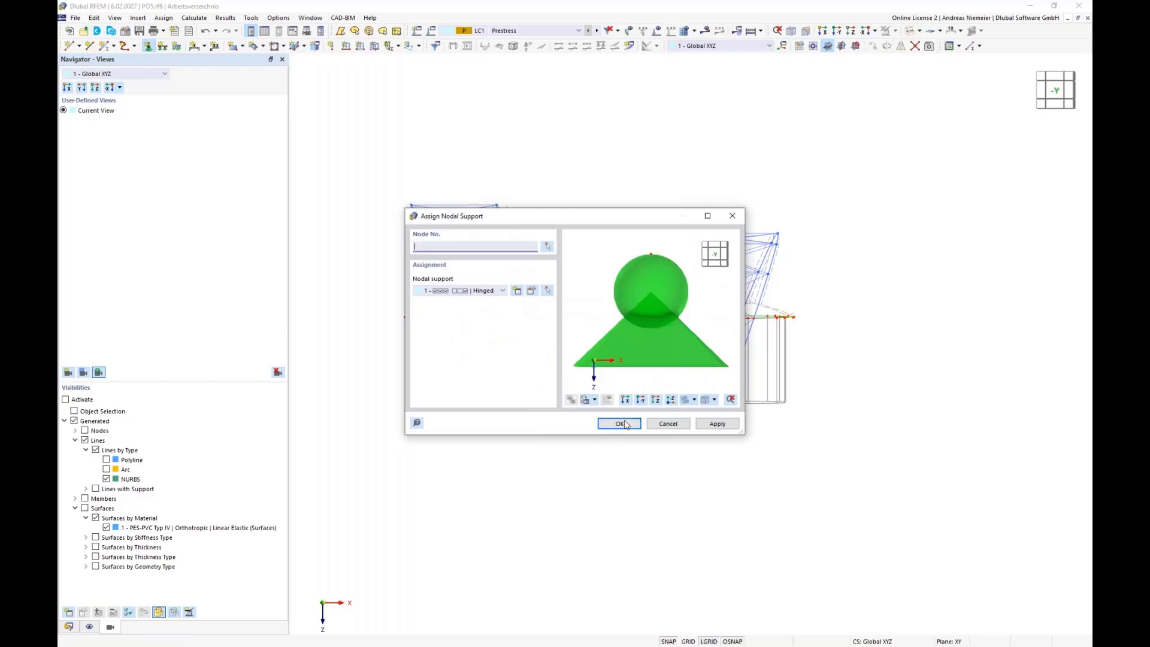
{"action": "left_click", "coordinate": [626, 425]}
{"action": "scroll", "coordinate": [470, 401], "scroll_direction": "up", "scroll_amount": 5}
{"action": "left_click_drag", "start_coordinate": [475, 388], "coordinate": [957, 444]}
{"action": "key", "text": "Escape"}
{"action": "scroll", "coordinate": [770, 461], "scroll_direction": "down", "scroll_amount": 2}
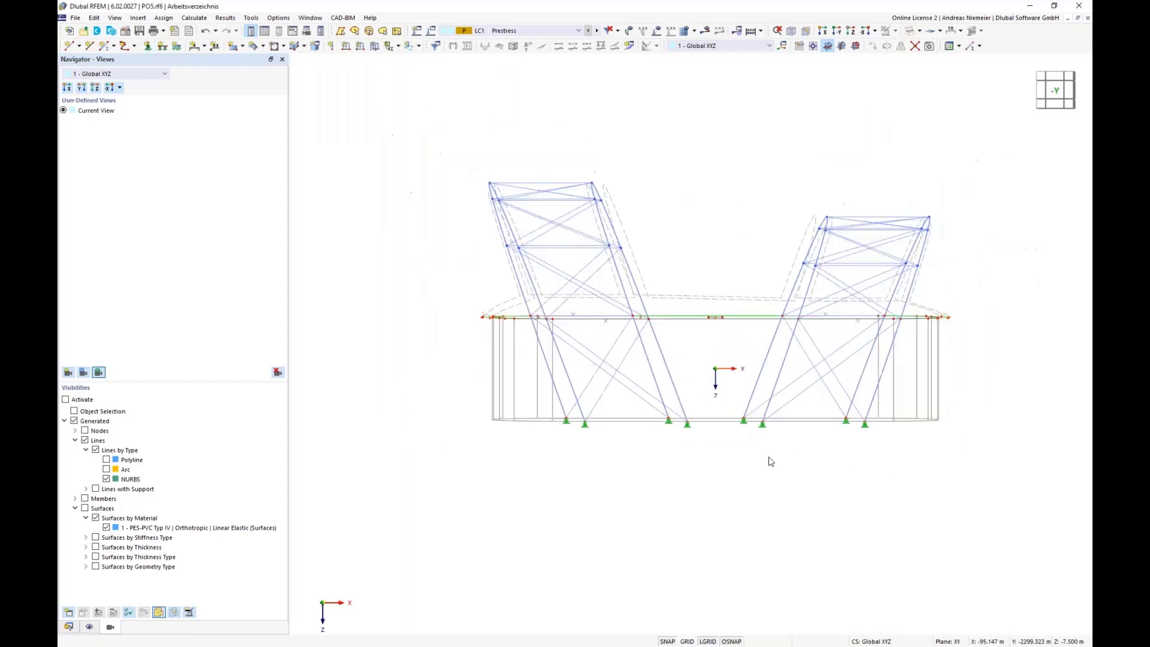
- Calculate load case LC1 Prestress for the supported arch structure and show its results
{"action": "middle_click_drag", "start_coordinate": [789, 458], "coordinate": [753, 505], "text": "ctrl"}
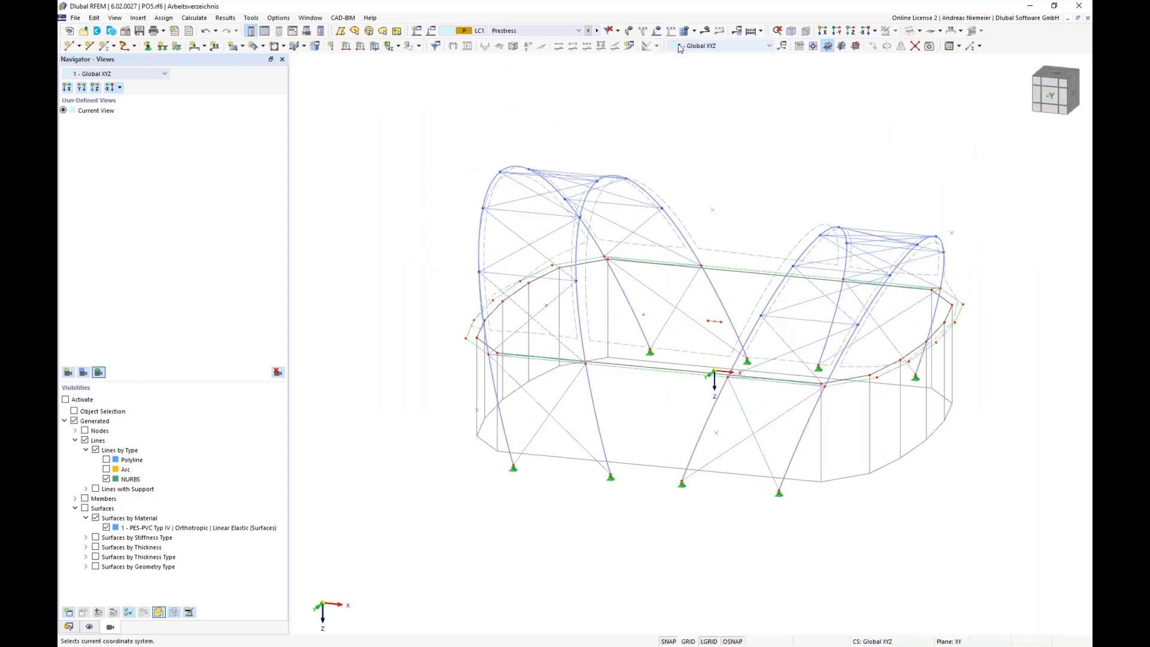
{"action": "left_click", "coordinate": [706, 31]}
{"action": "left_click", "coordinate": [621, 376]}
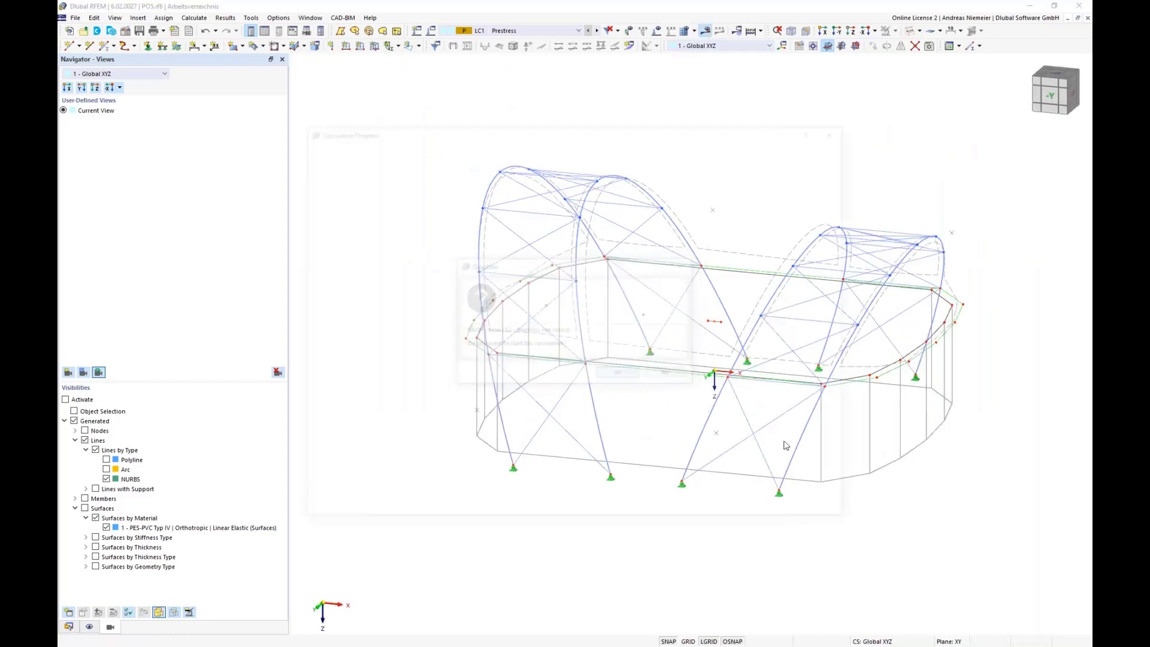
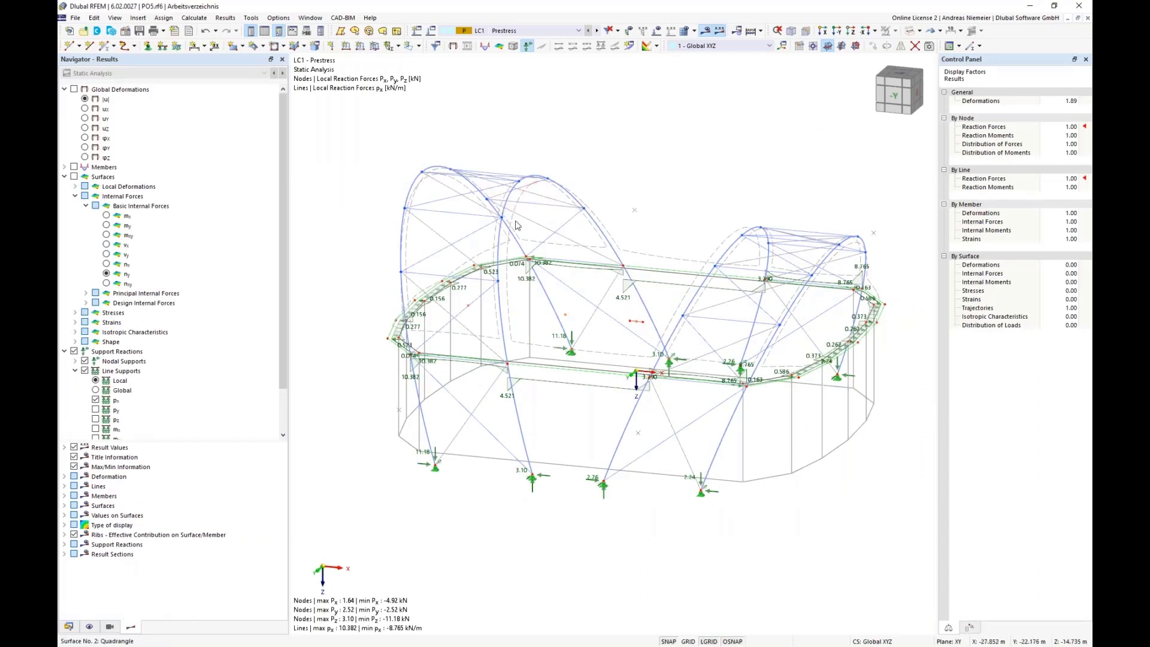
- Display the structure in solid mode and check the membrane's axial force ny in the surface results
{"action": "middle_click_drag", "start_coordinate": [562, 556], "coordinate": [581, 536]}
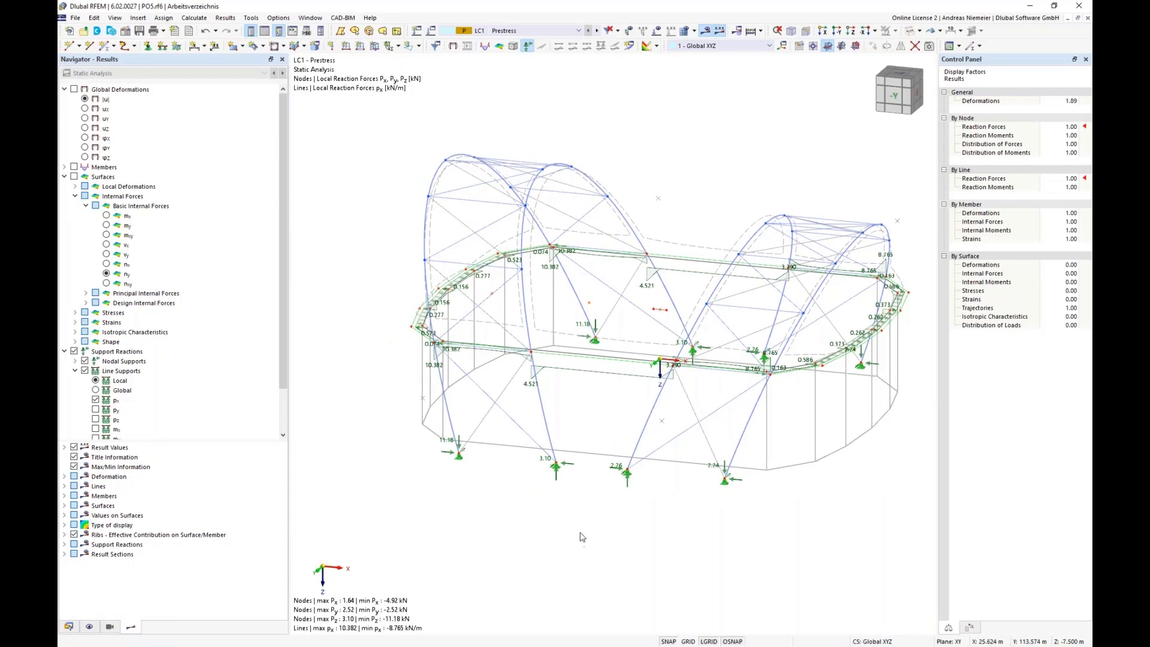
{"action": "scroll", "coordinate": [577, 535], "scroll_direction": "down", "scroll_amount": 1}
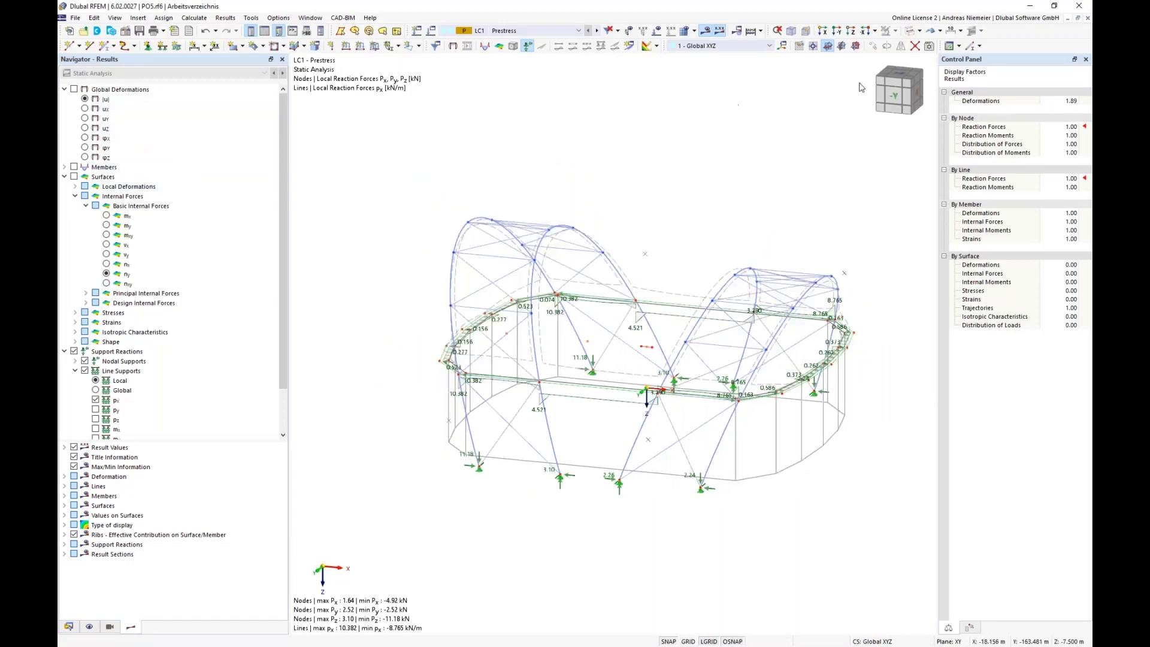
{"action": "left_click", "coordinate": [921, 31]}
{"action": "left_click", "coordinate": [916, 57]}
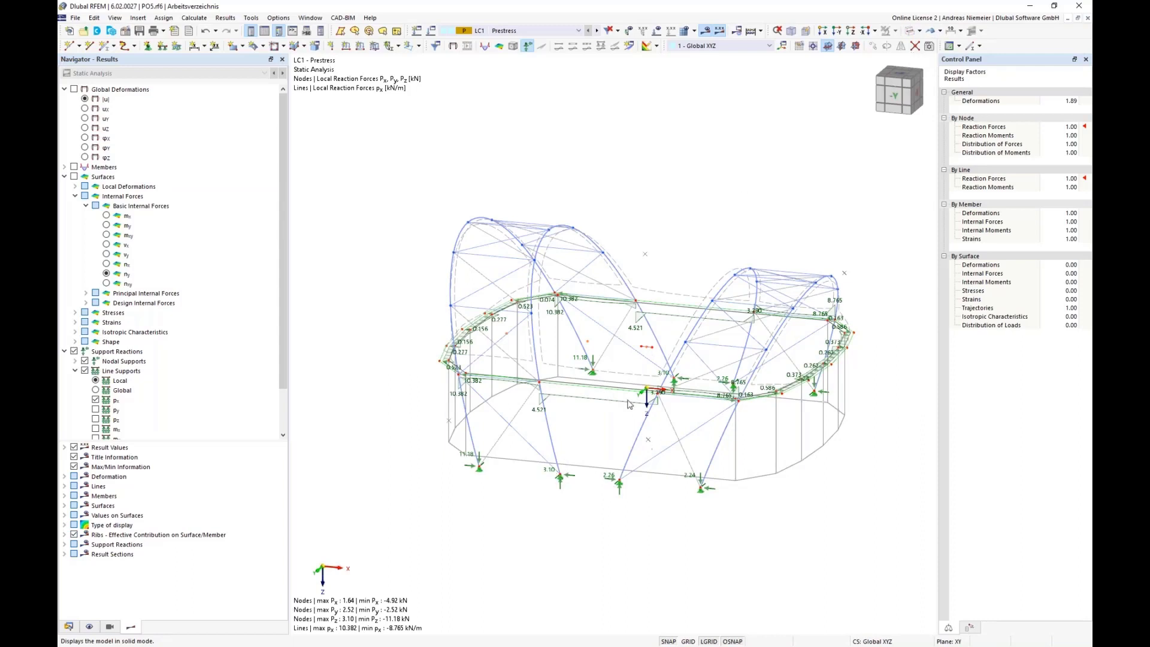
{"action": "middle_click_drag", "start_coordinate": [589, 503], "coordinate": [595, 468]}
{"action": "scroll", "coordinate": [557, 283], "scroll_direction": "up", "scroll_amount": 3}
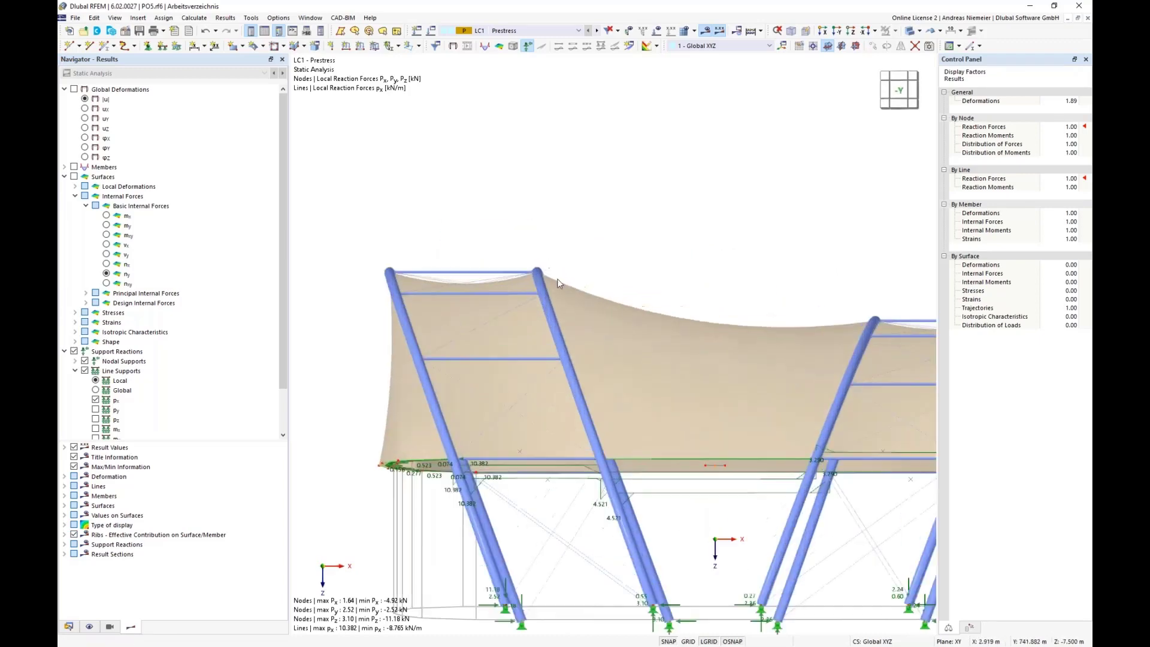
{"action": "scroll", "coordinate": [543, 277], "scroll_direction": "down", "scroll_amount": 1}
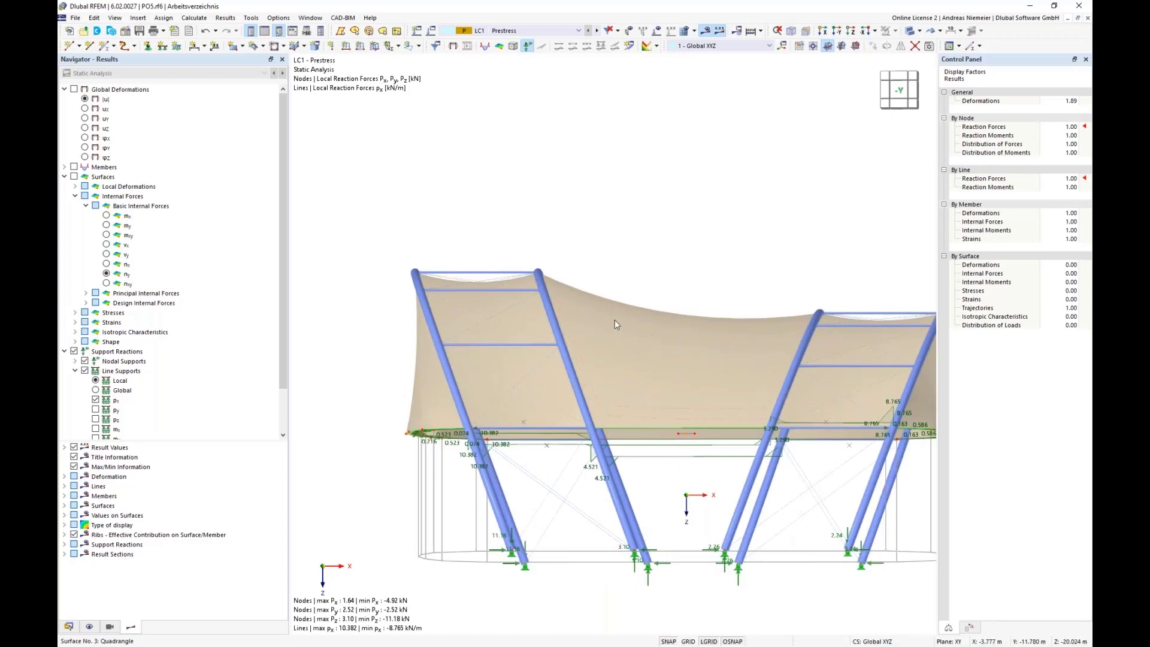
{"action": "left_click", "coordinate": [74, 176]}
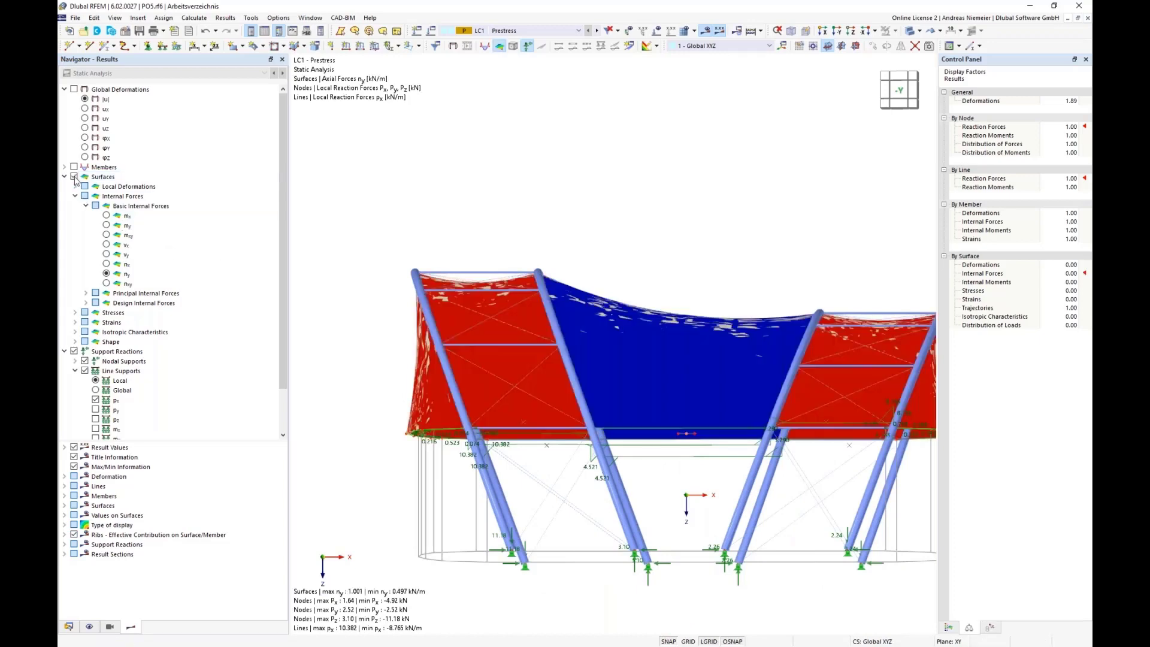
{"action": "left_click", "coordinate": [74, 177]}
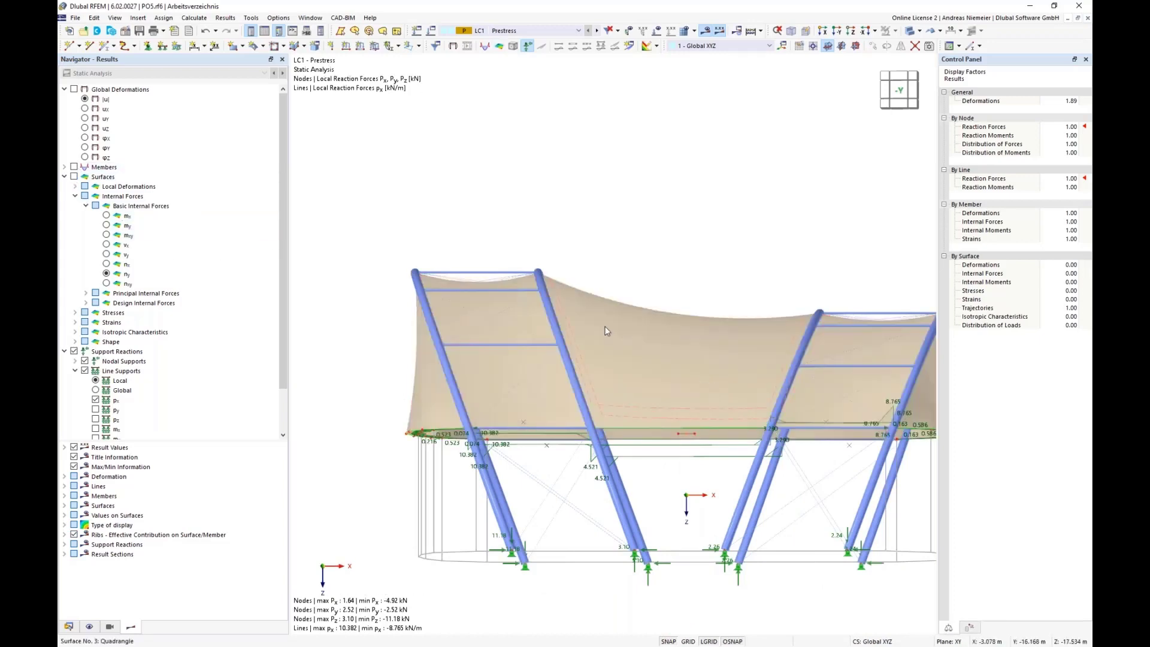
- Show the members' axial force N and examine it along the arches, bracing and base supports
{"action": "left_click", "coordinate": [74, 167]}
{"action": "left_click", "coordinate": [64, 167]}
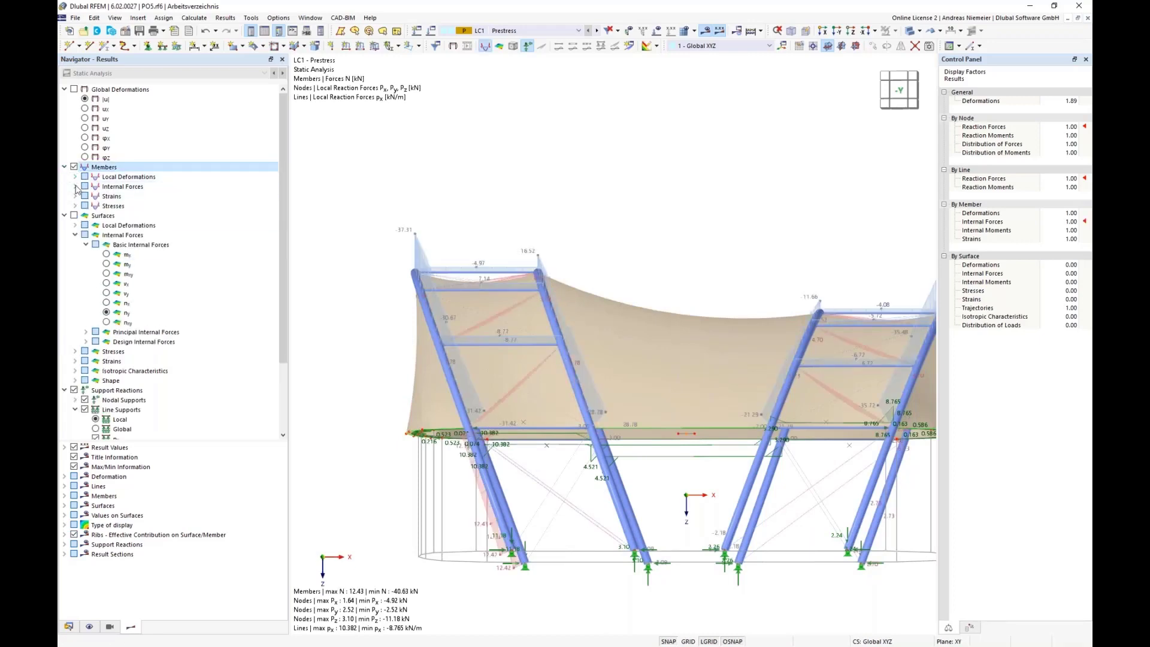
{"action": "left_click", "coordinate": [74, 187]}
{"action": "left_click", "coordinate": [108, 196]}
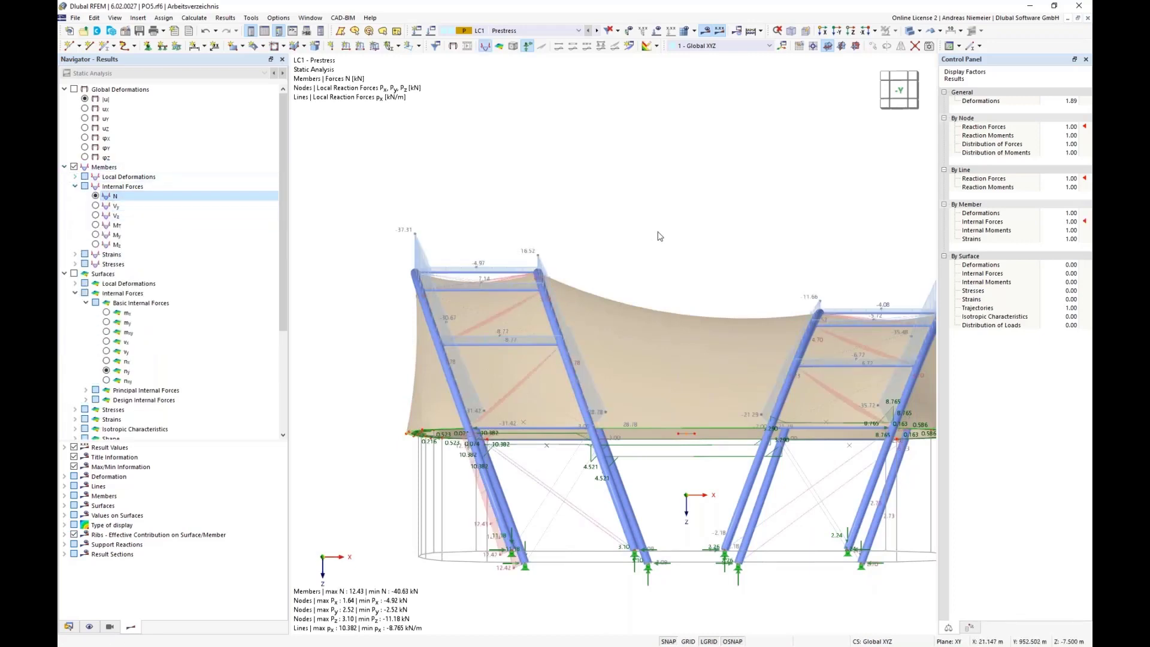
{"action": "middle_click_drag", "start_coordinate": [634, 245], "coordinate": [388, 272]}
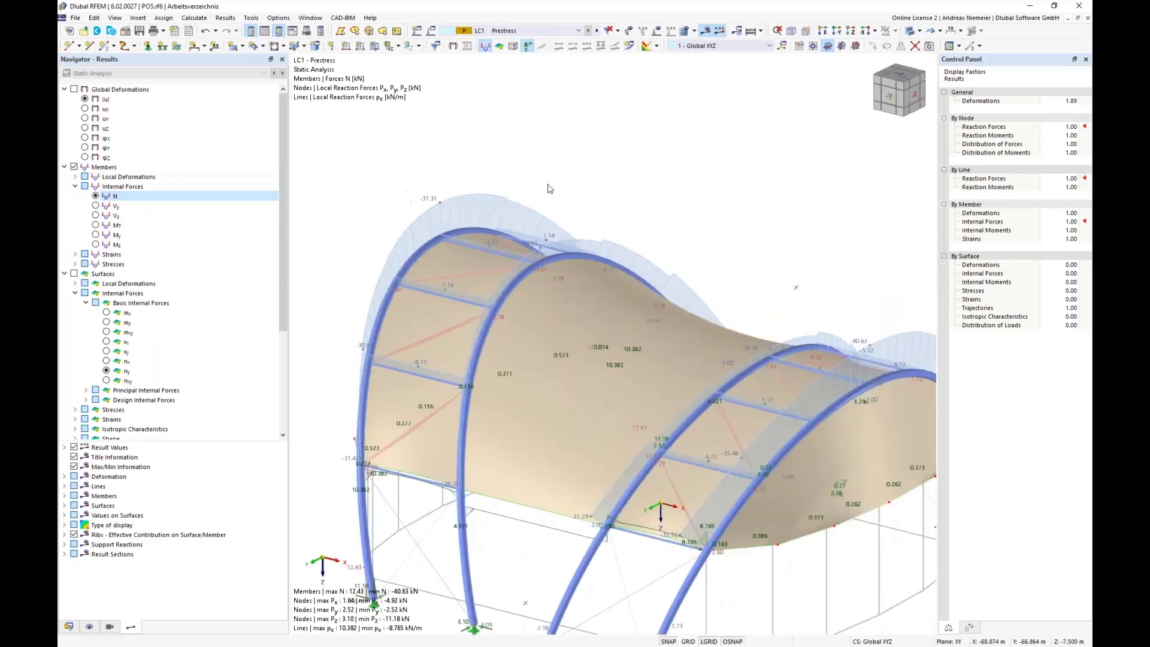
{"action": "scroll", "coordinate": [550, 188], "scroll_direction": "down", "scroll_amount": 3}
{"action": "scroll", "coordinate": [527, 458], "scroll_direction": "down", "scroll_amount": 1}
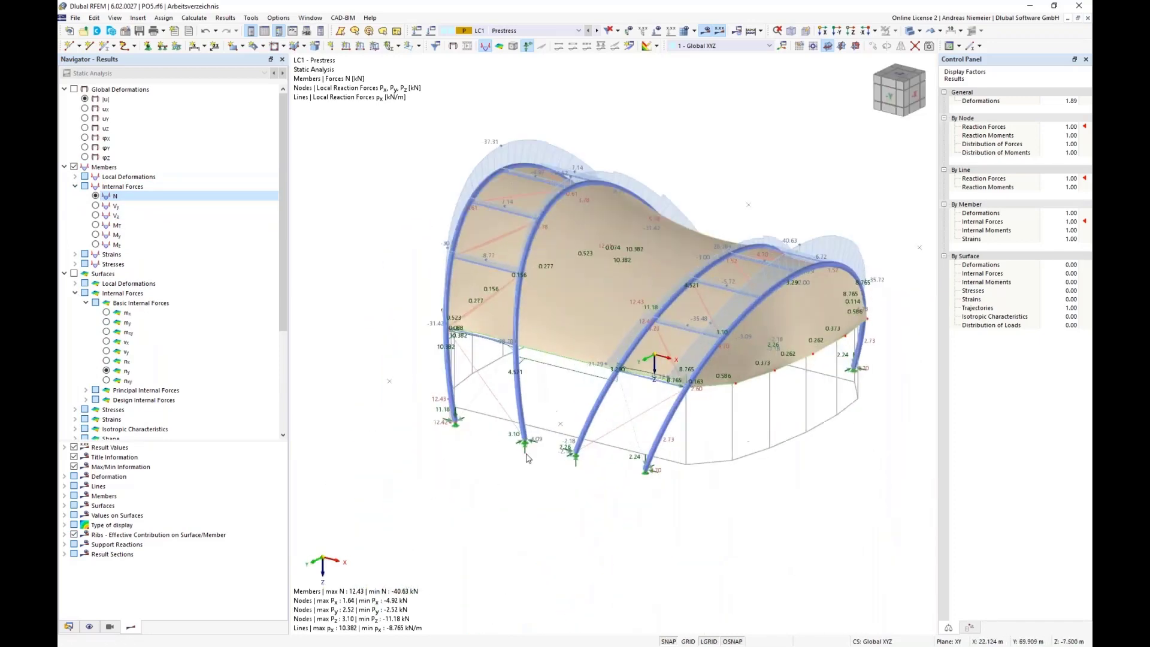
{"action": "scroll", "coordinate": [527, 458], "scroll_direction": "up", "scroll_amount": 3}
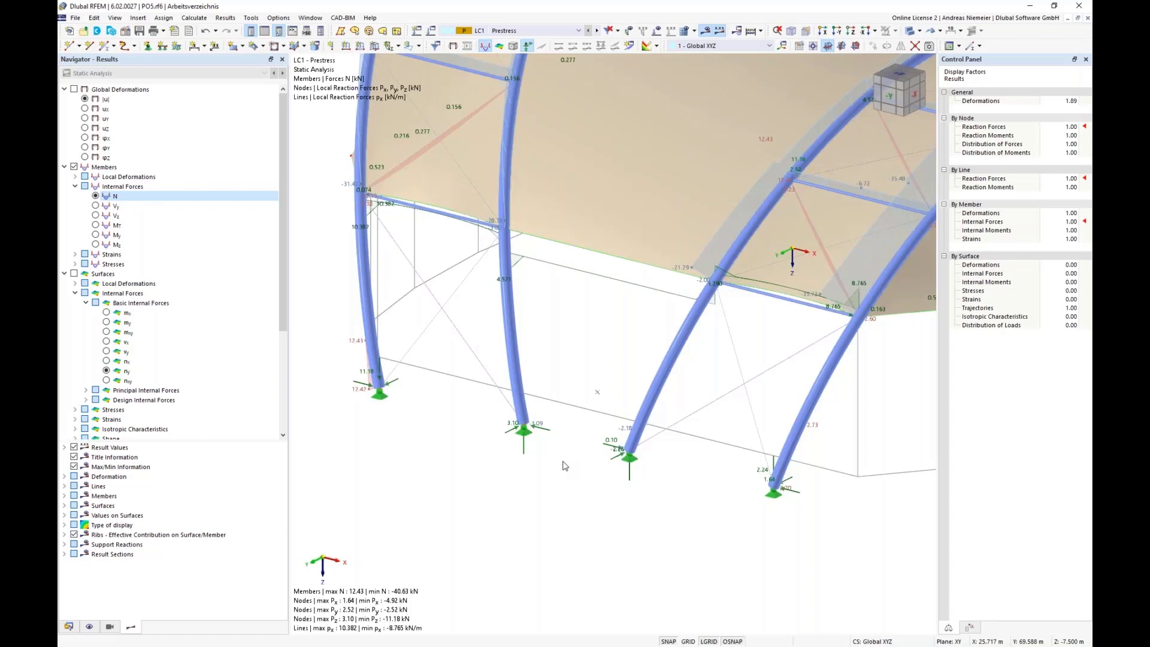
- Isolate the objects at the membrane's boundary level and view them from above without hidden objects in the background
{"action": "key", "text": "F7"}
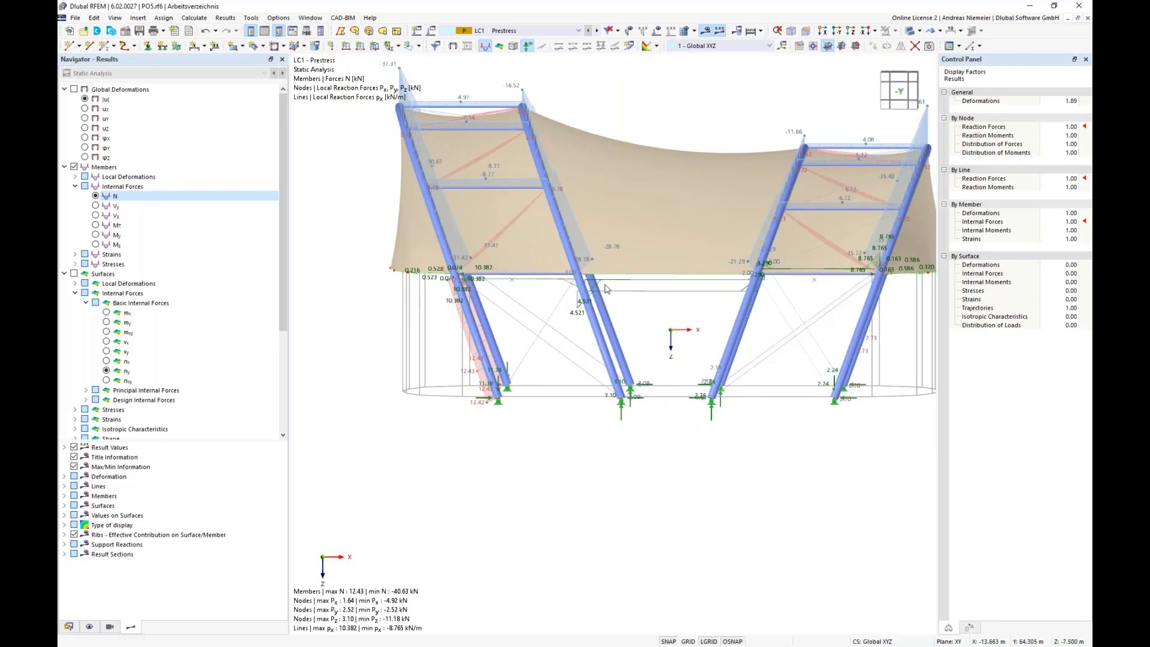
{"action": "scroll", "coordinate": [424, 264], "scroll_direction": "down", "scroll_amount": 2}
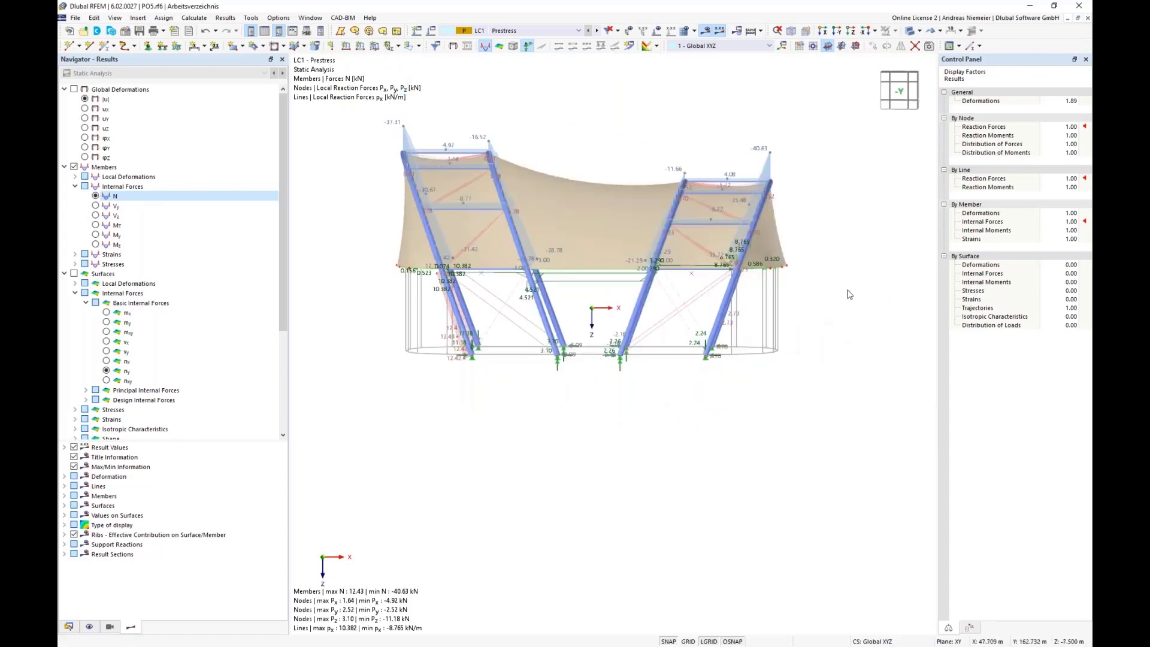
{"action": "left_click_drag", "start_coordinate": [374, 253], "coordinate": [840, 294]}
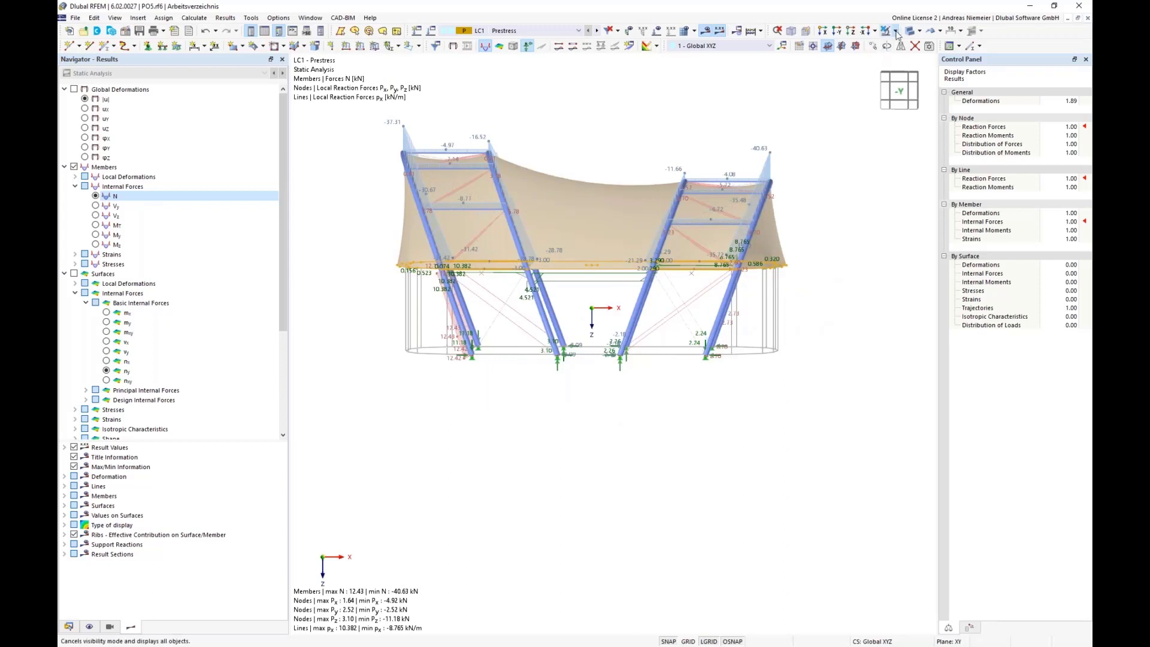
{"action": "left_click", "coordinate": [919, 31]}
{"action": "left_click", "coordinate": [883, 93]}
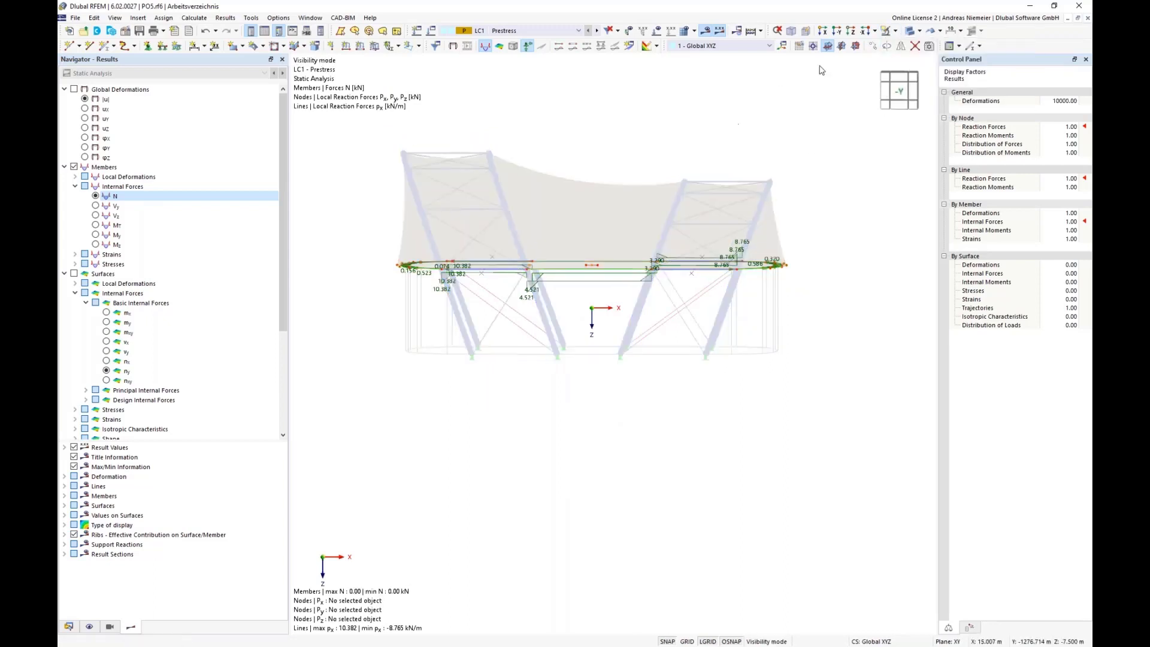
{"action": "left_click", "coordinate": [851, 31]}
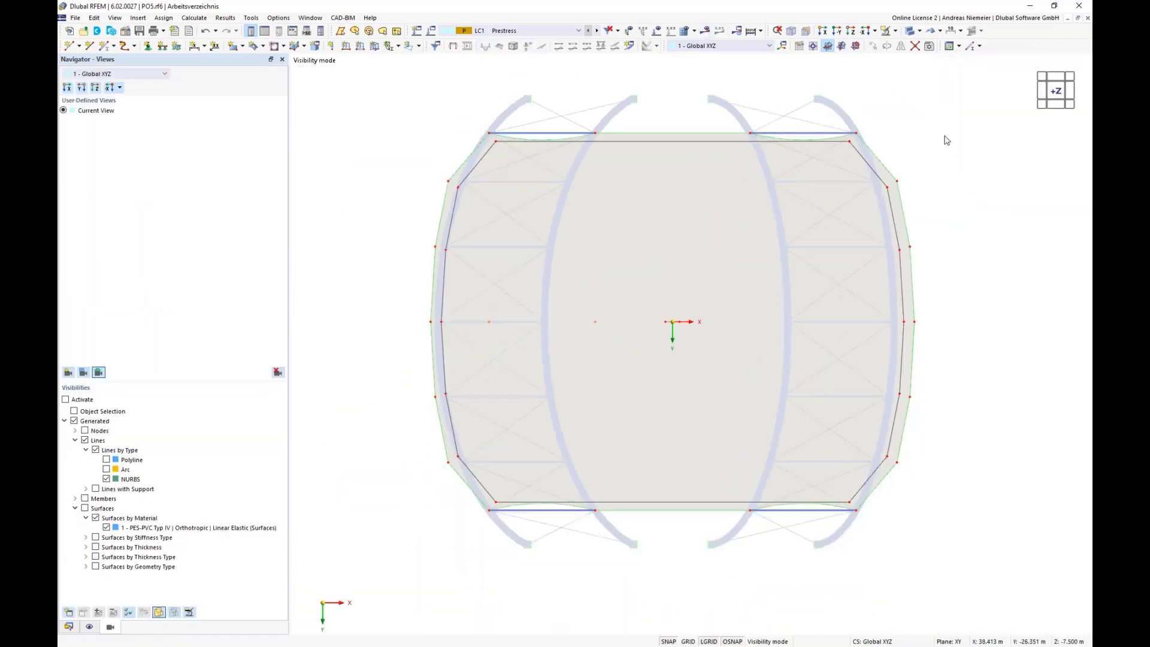
{"action": "right_click", "coordinate": [946, 140]}
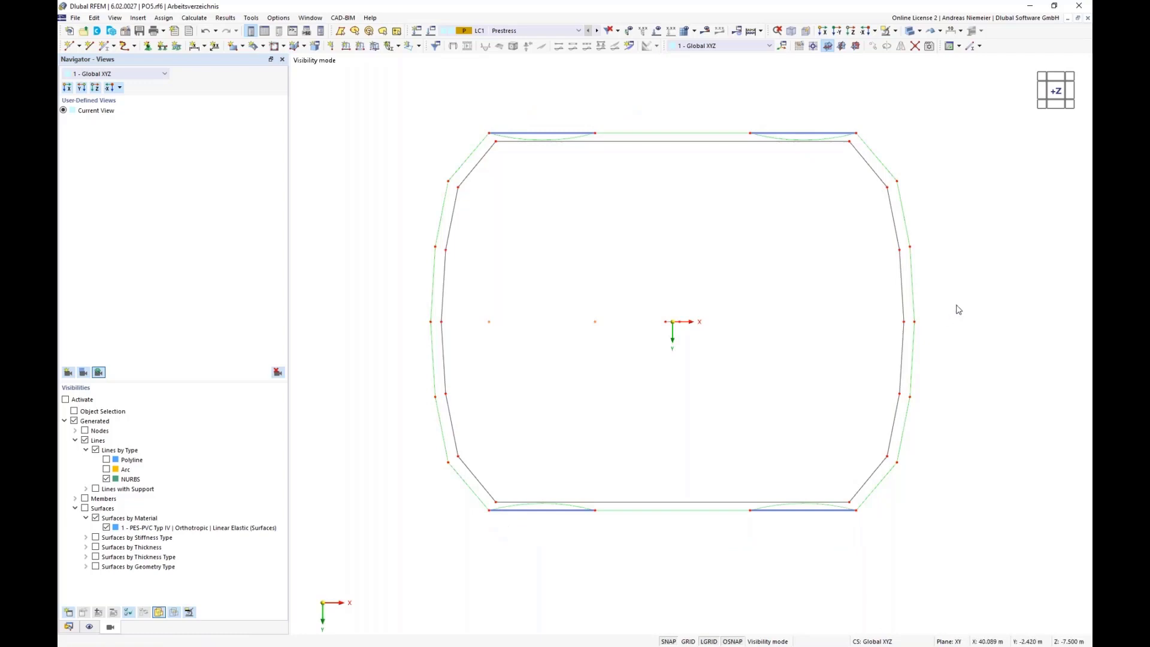
{"action": "scroll", "coordinate": [865, 321], "scroll_direction": "down", "scroll_amount": 1}
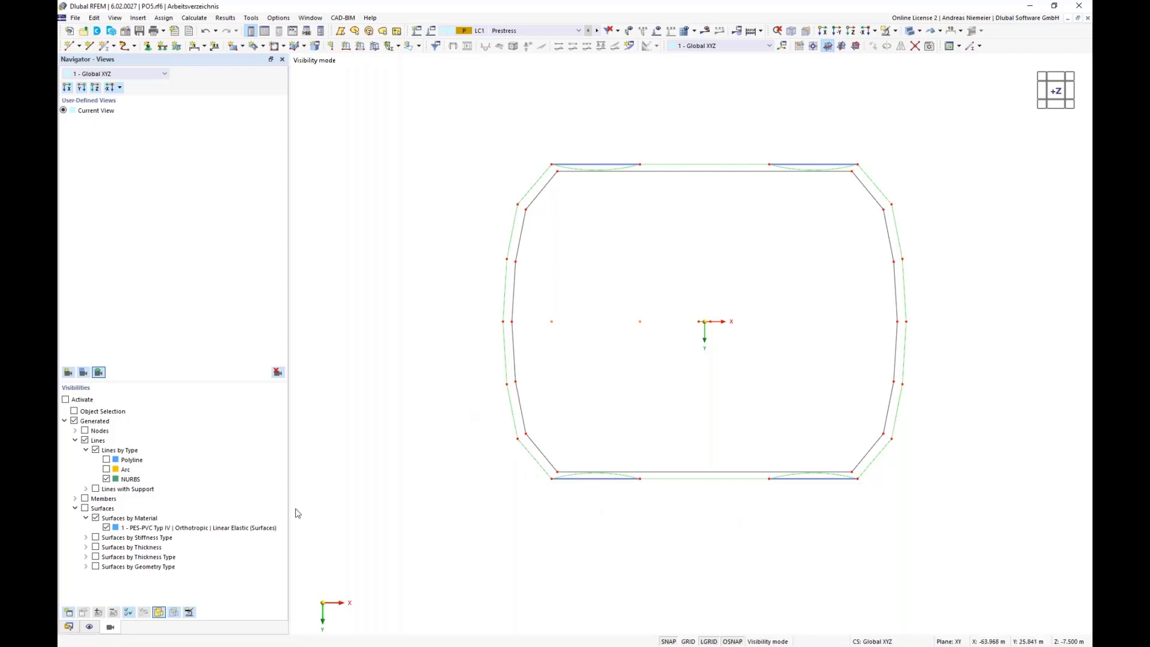
- Restrict the generated visibility from NURBS lines to the lines with Hinged support
{"action": "left_click", "coordinate": [103, 479]}
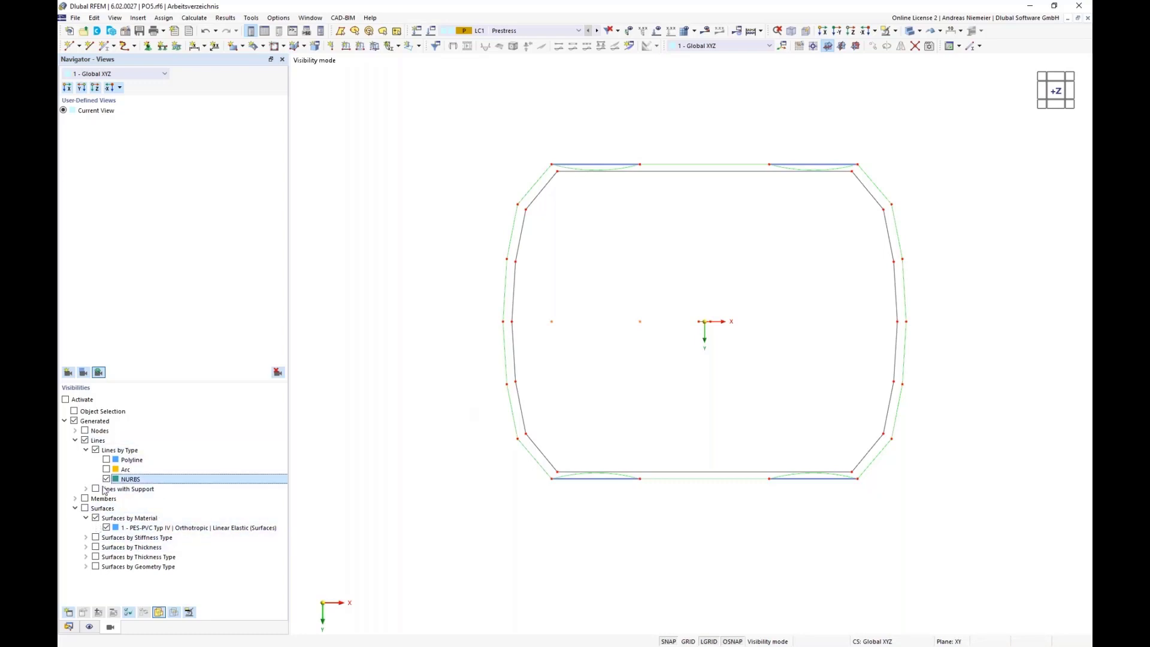
{"action": "left_click", "coordinate": [86, 489]}
{"action": "left_click", "coordinate": [106, 498]}
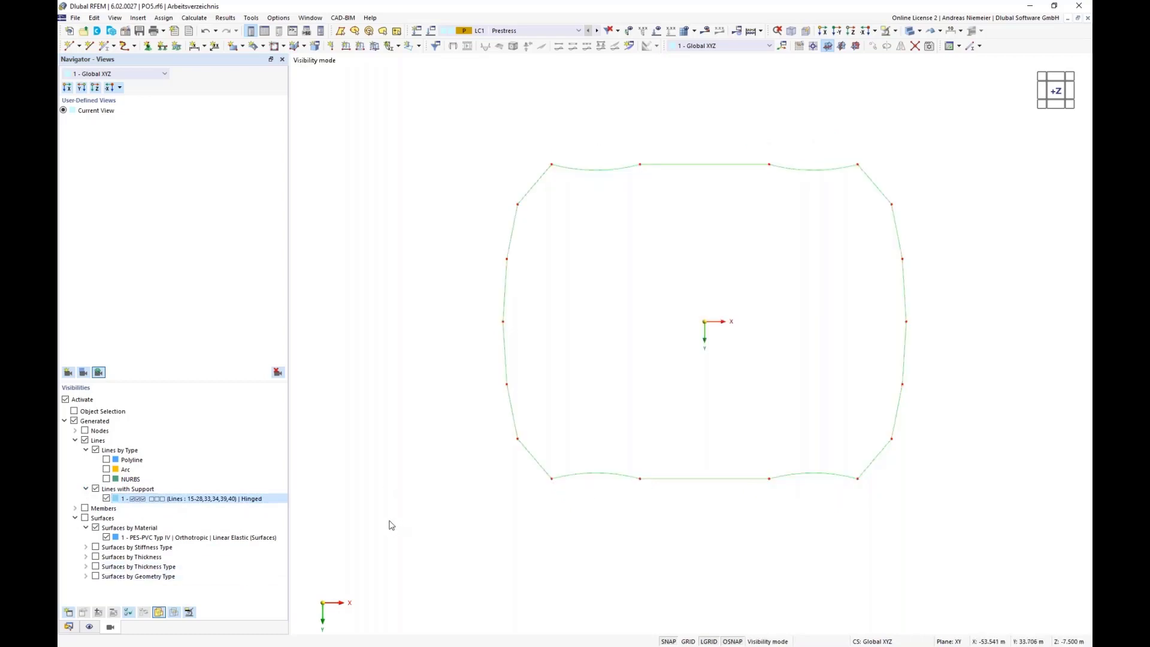
- Start new members on all the hinged boundary lines of the membrane and set the member type to Cable
{"action": "middle_click_drag", "start_coordinate": [578, 541], "coordinate": [465, 524]}
{"action": "left_click_drag", "start_coordinate": [340, 115], "coordinate": [852, 508]}
{"action": "right_click", "coordinate": [711, 462]}
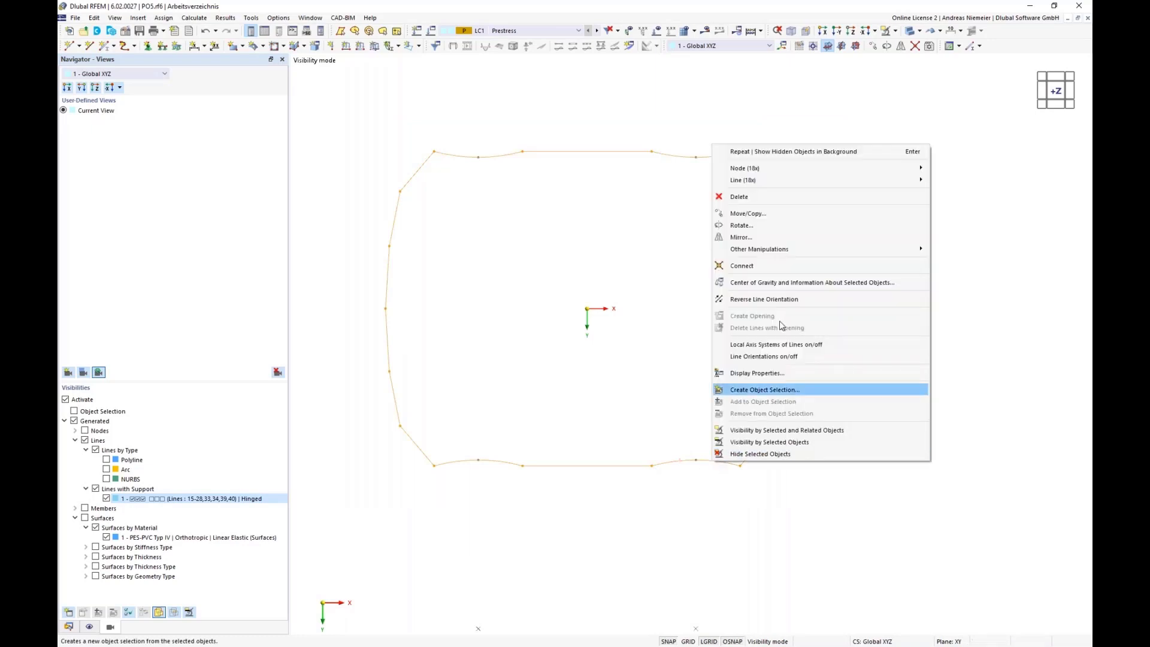
{"action": "mouse_move", "coordinate": [806, 181]}
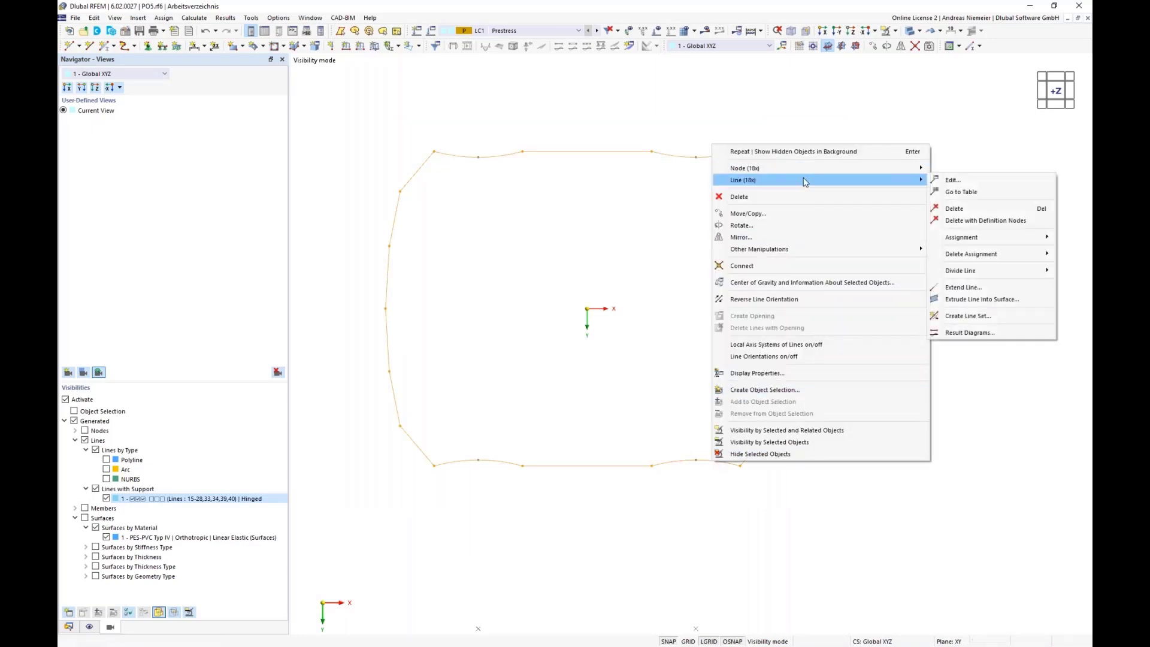
{"action": "left_click", "coordinate": [952, 180]}
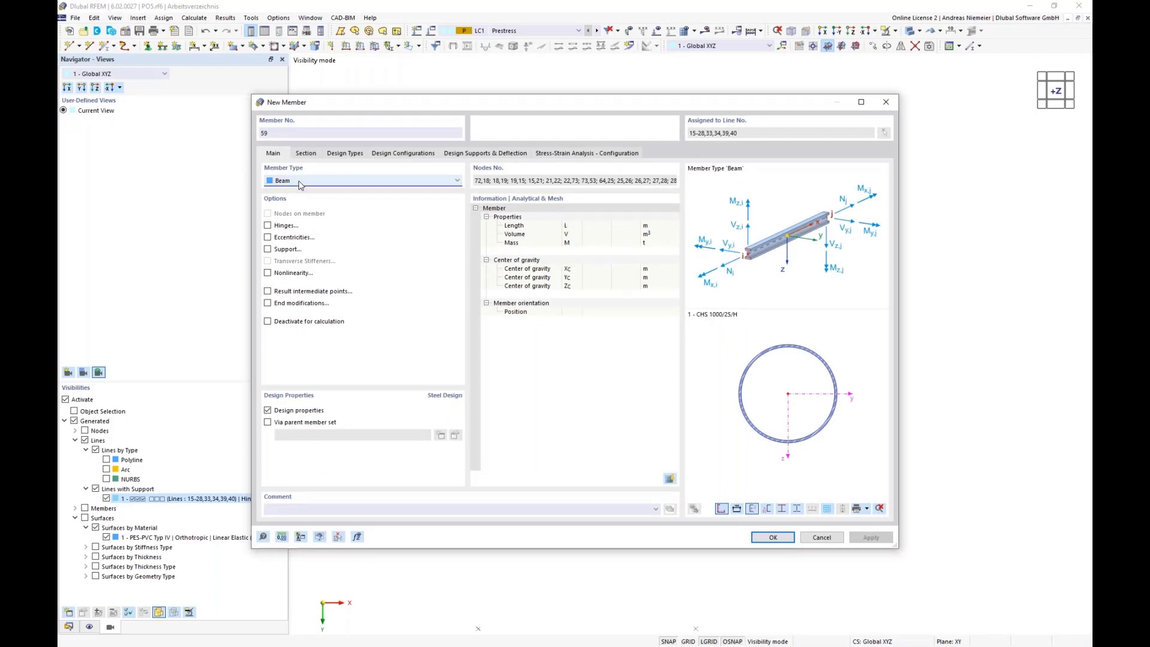
{"action": "left_click", "coordinate": [300, 181]}
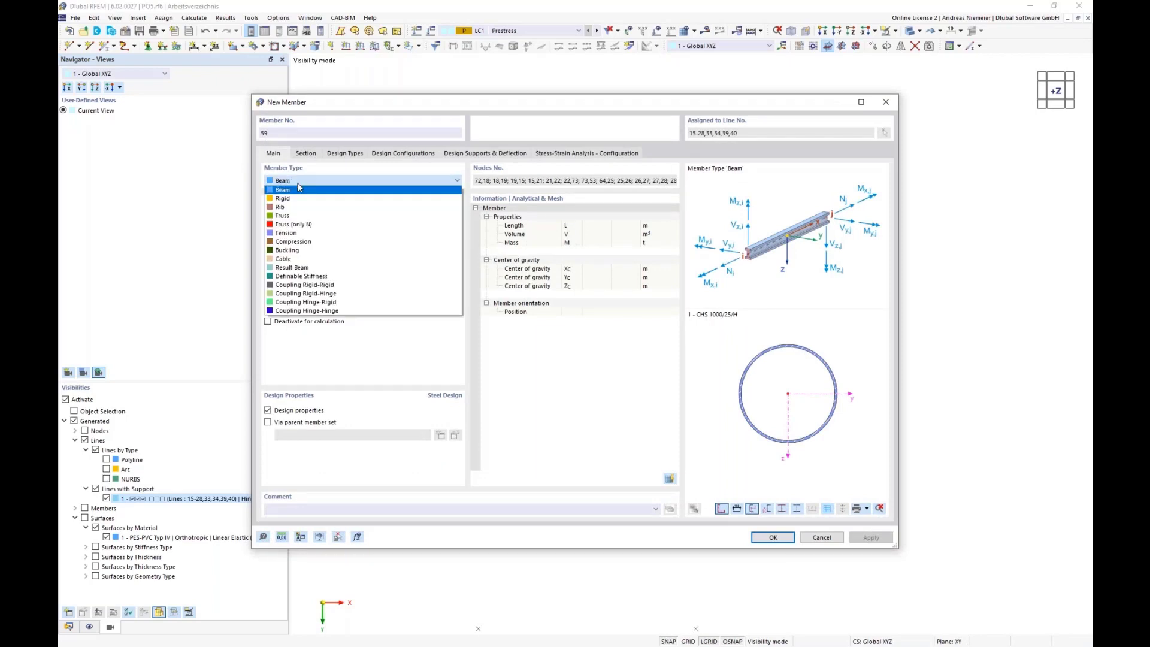
{"action": "left_click", "coordinate": [293, 268]}
- Choose the Pfeifer section Cable PE 30 (DIN EN 12385) from the standardized cable shapes for the boundary members
{"action": "left_click", "coordinate": [306, 154]}
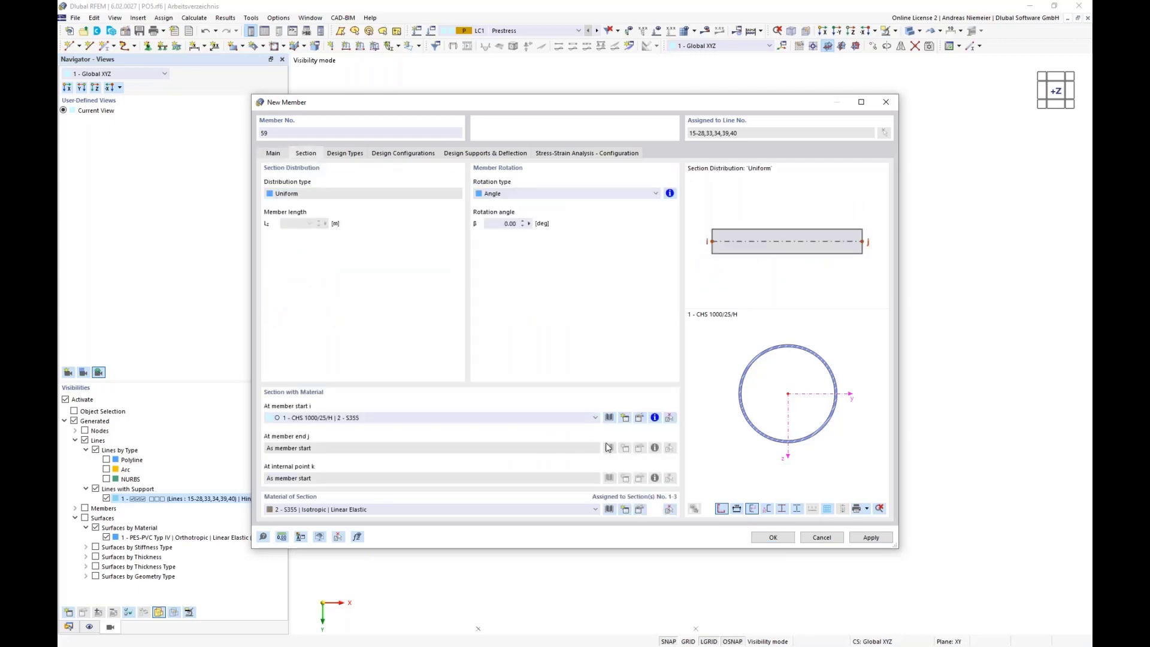
{"action": "left_click", "coordinate": [606, 420]}
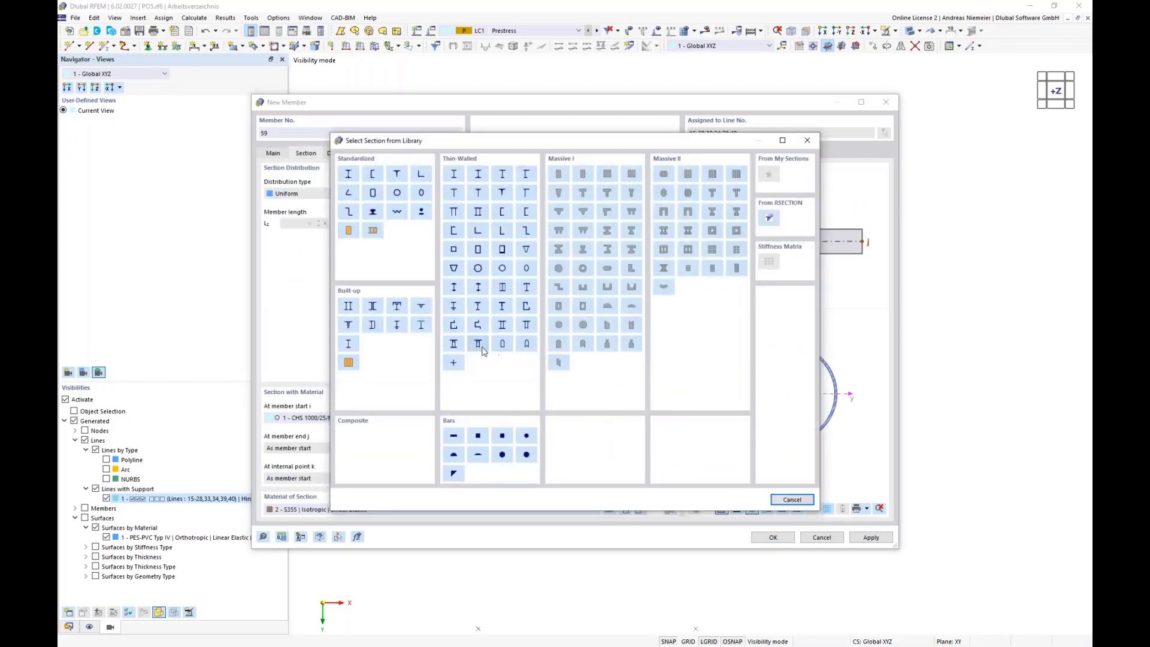
{"action": "left_click", "coordinate": [421, 212]}
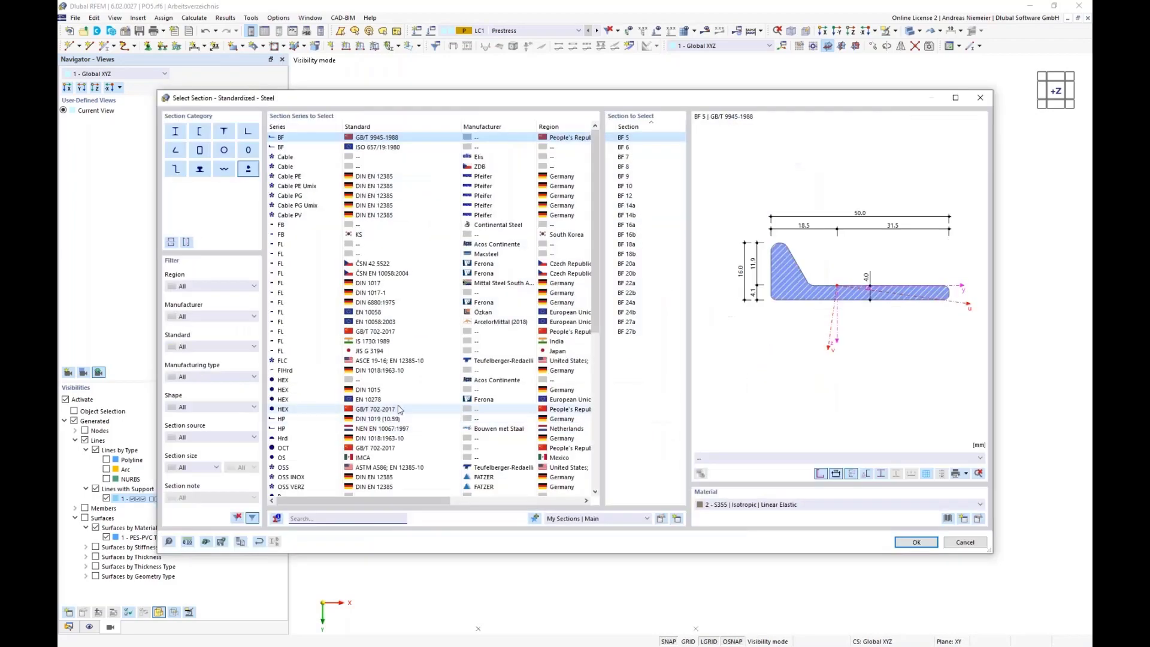
{"action": "left_click", "coordinate": [208, 408]}
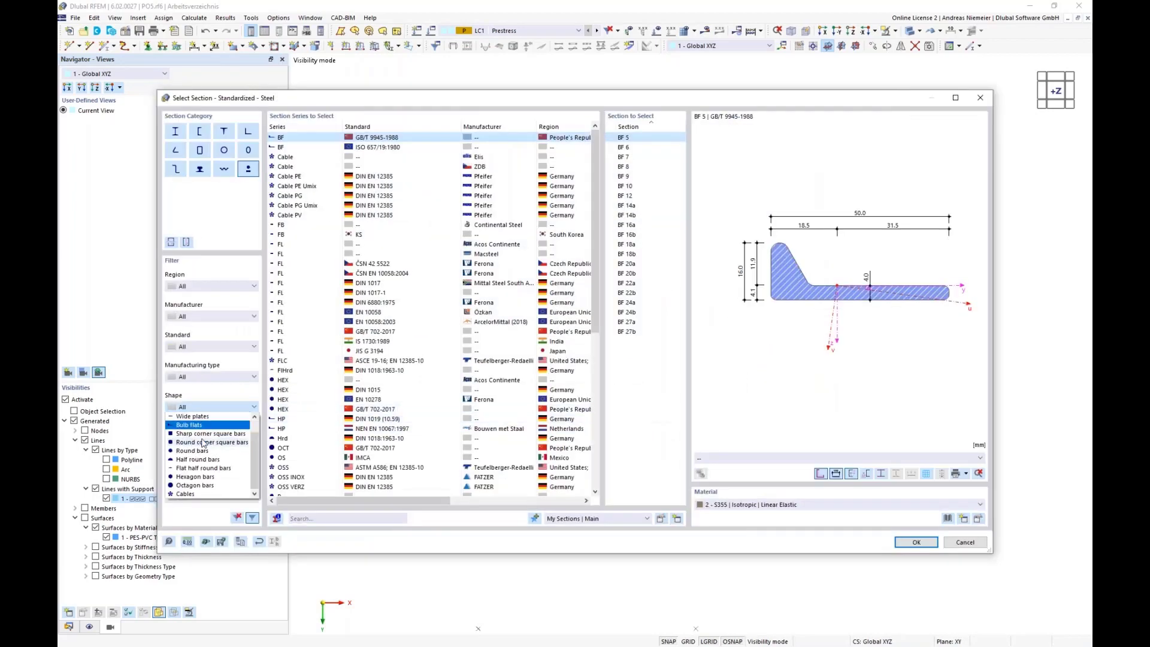
{"action": "left_click", "coordinate": [187, 494]}
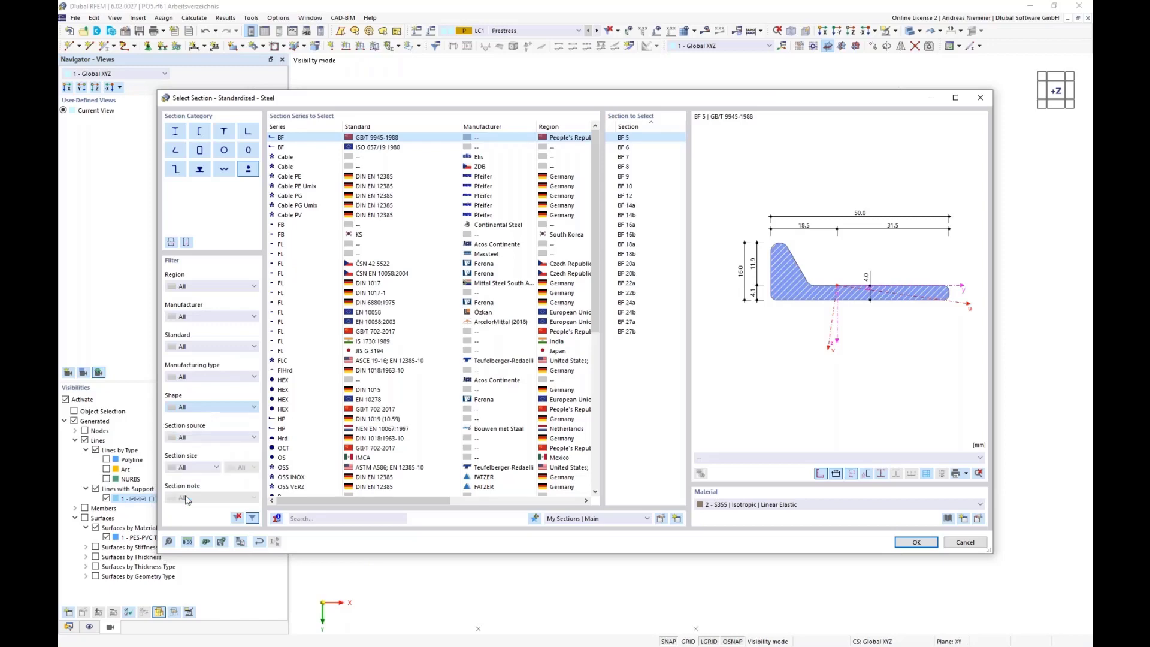
{"action": "left_click", "coordinate": [289, 157]}
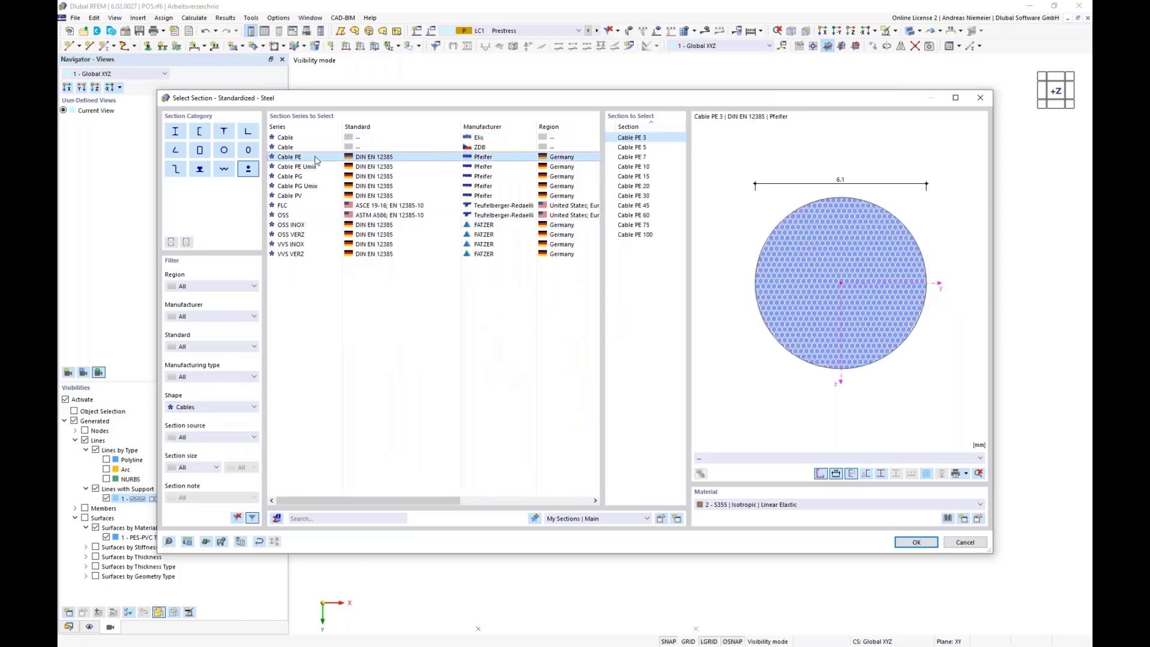
{"action": "left_click", "coordinate": [640, 196]}
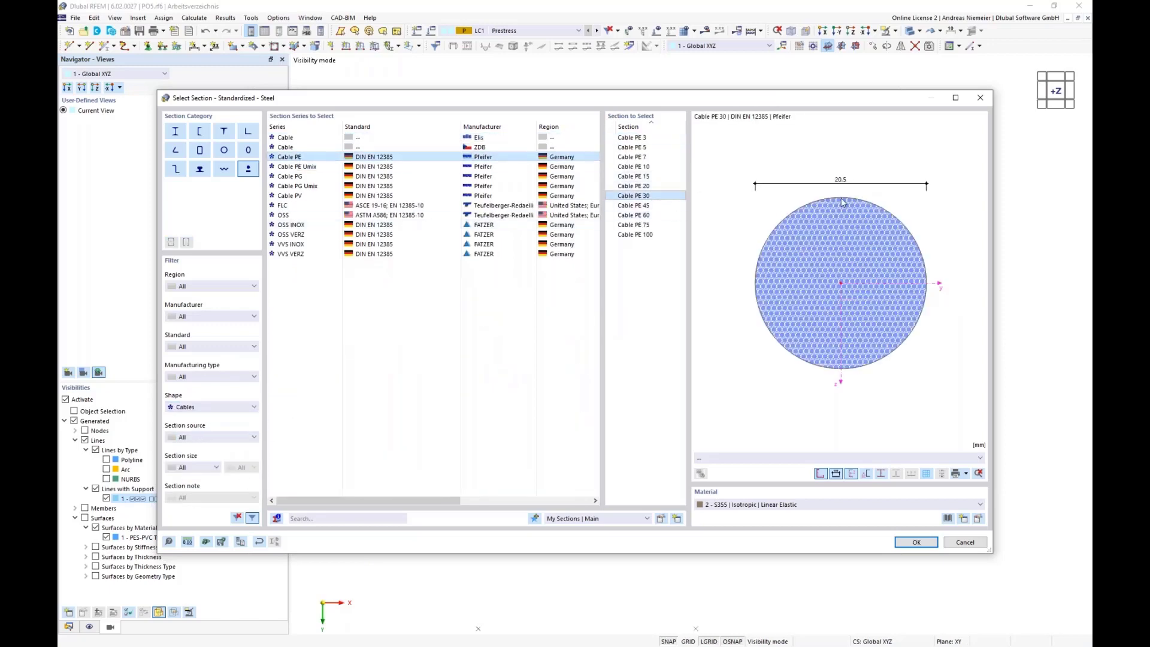
- Assign the metal material Cable PE (Pfeifer), standard Z-14.7-411, from the material library to the cable section
{"action": "left_click", "coordinate": [948, 519]}
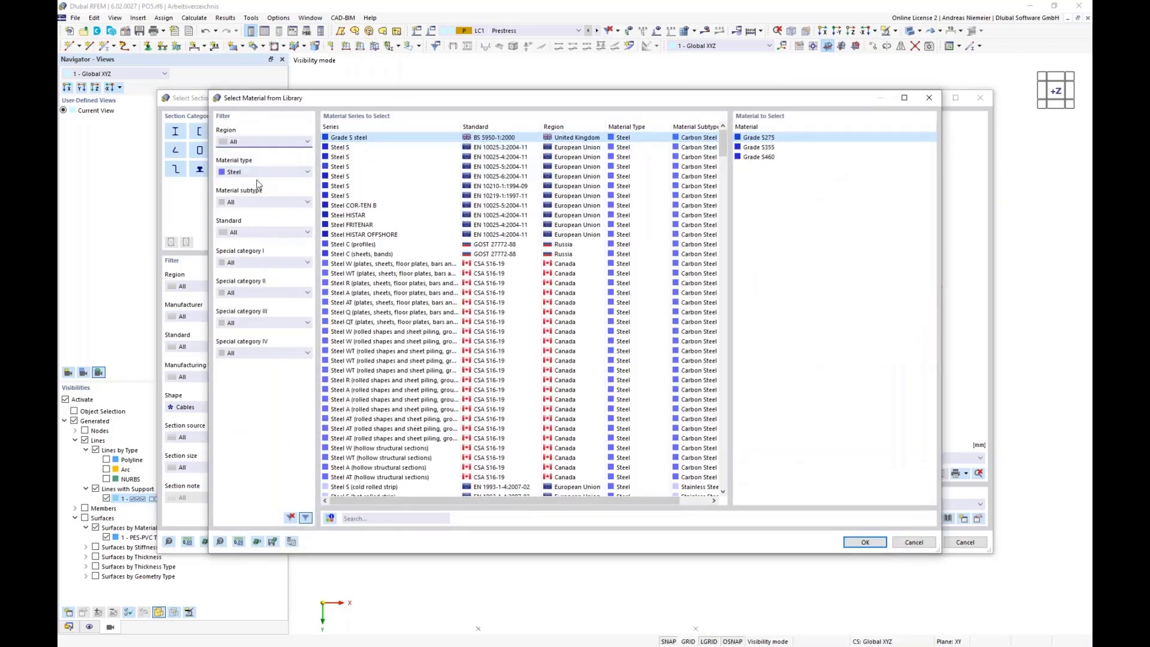
{"action": "left_click", "coordinate": [261, 172]}
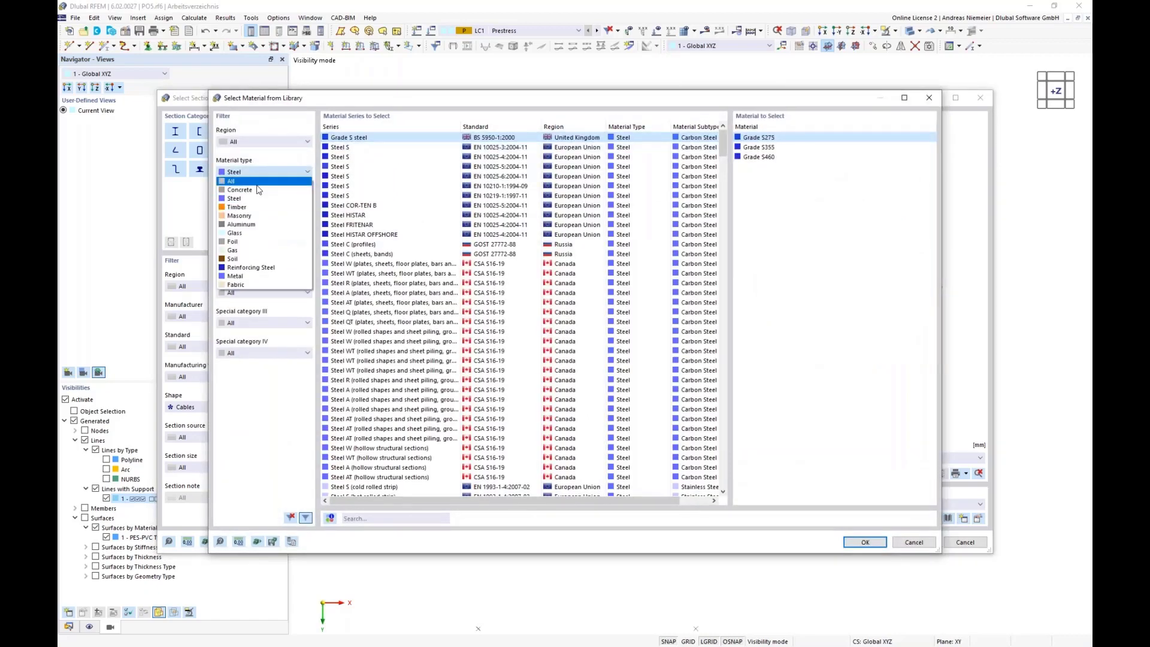
{"action": "left_click", "coordinate": [253, 277]}
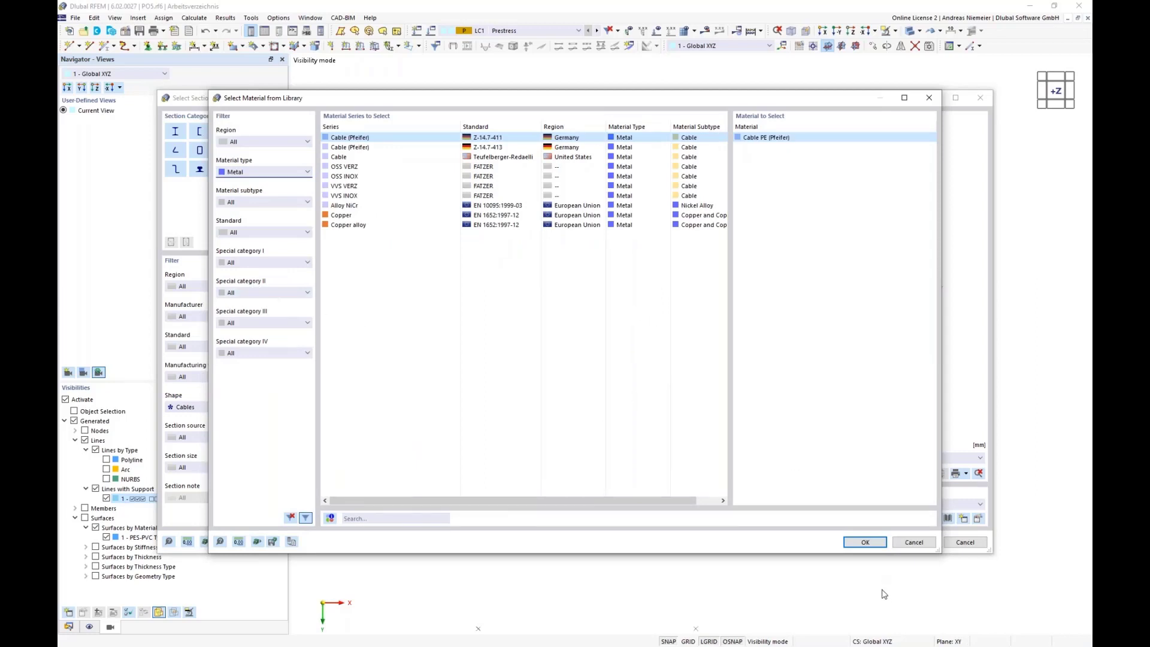
{"action": "left_click", "coordinate": [865, 542]}
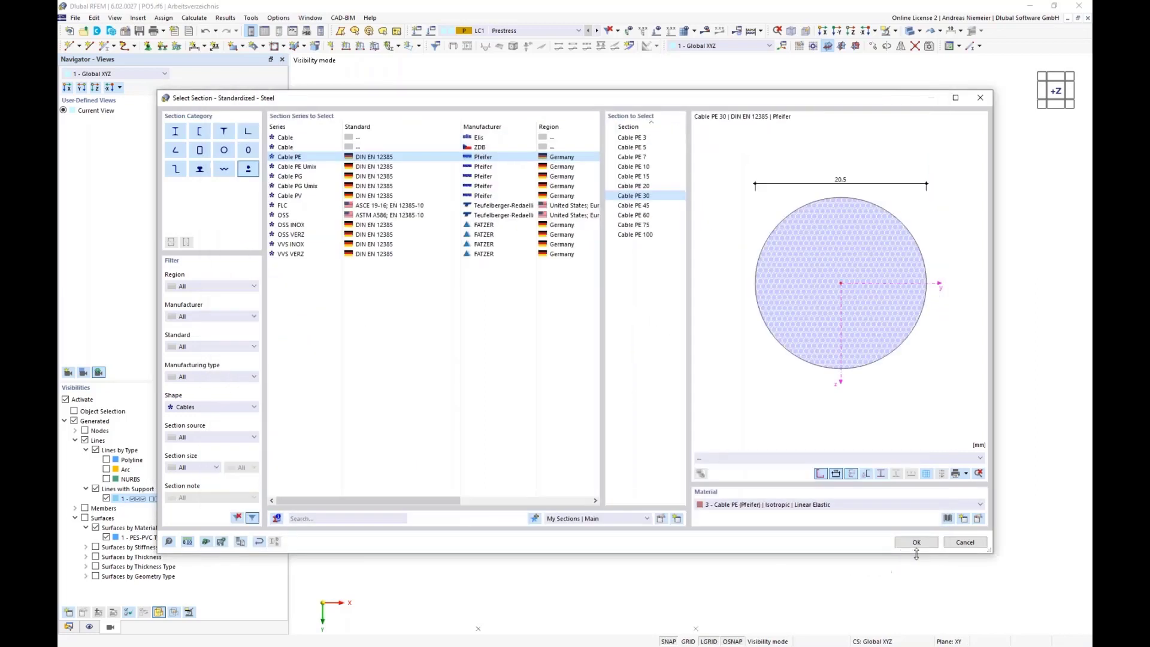
{"action": "left_click", "coordinate": [915, 547]}
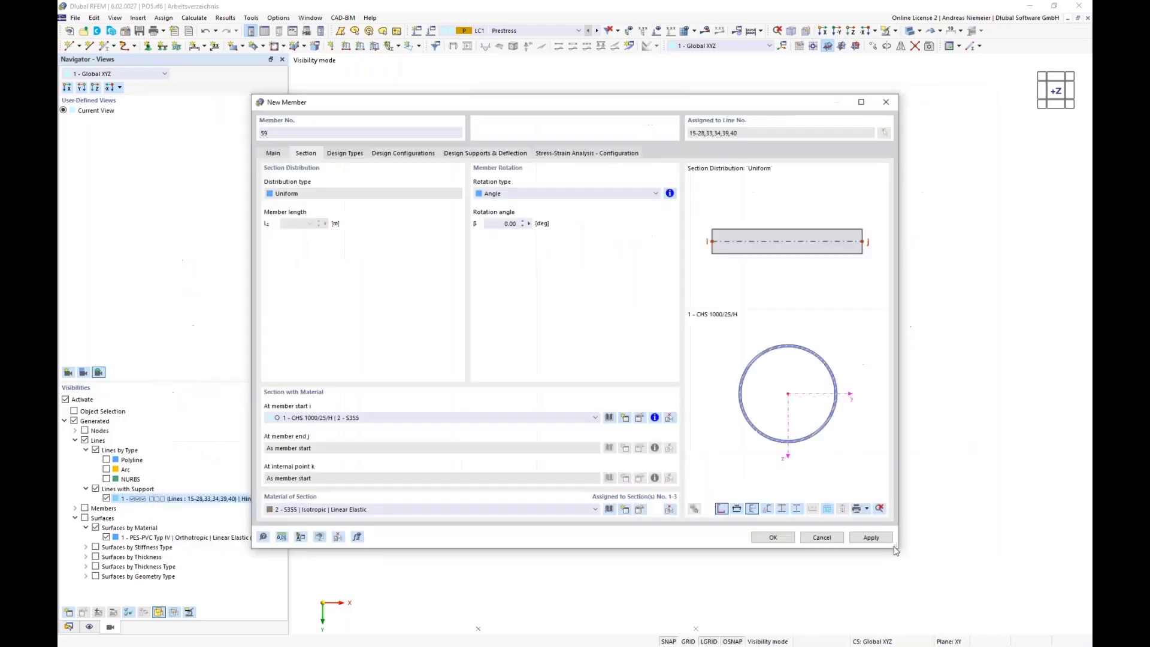
- Create the cable members on the boundary lines, accepting the deletion of all results including the mesh
{"action": "left_click", "coordinate": [769, 537]}
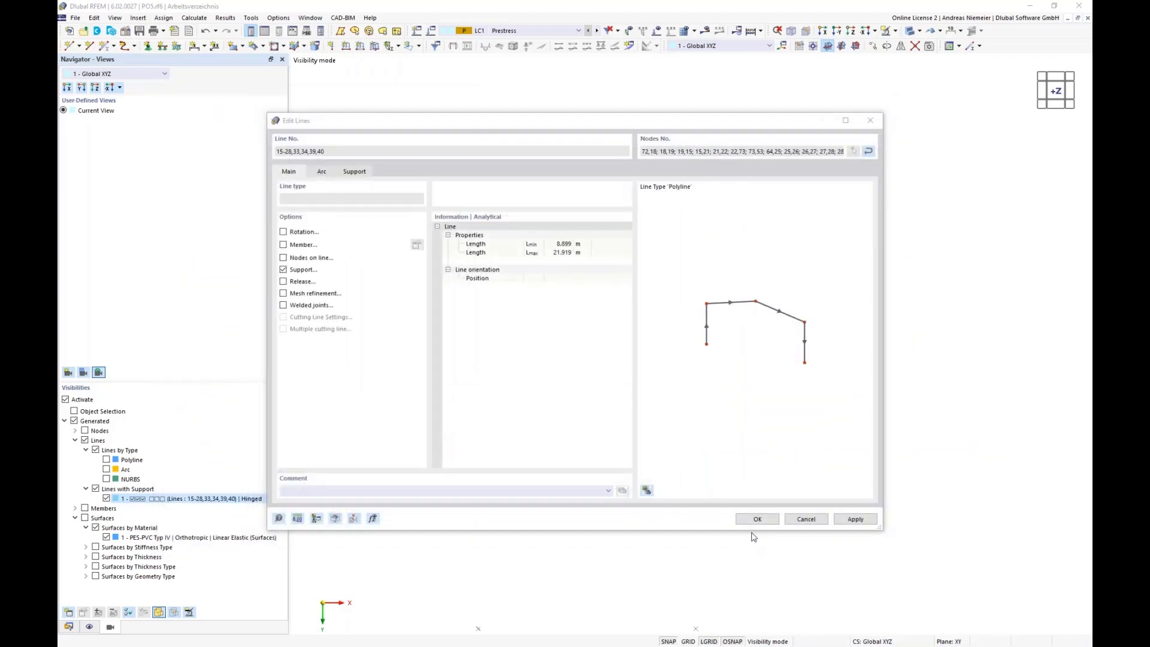
{"action": "left_click", "coordinate": [758, 520]}
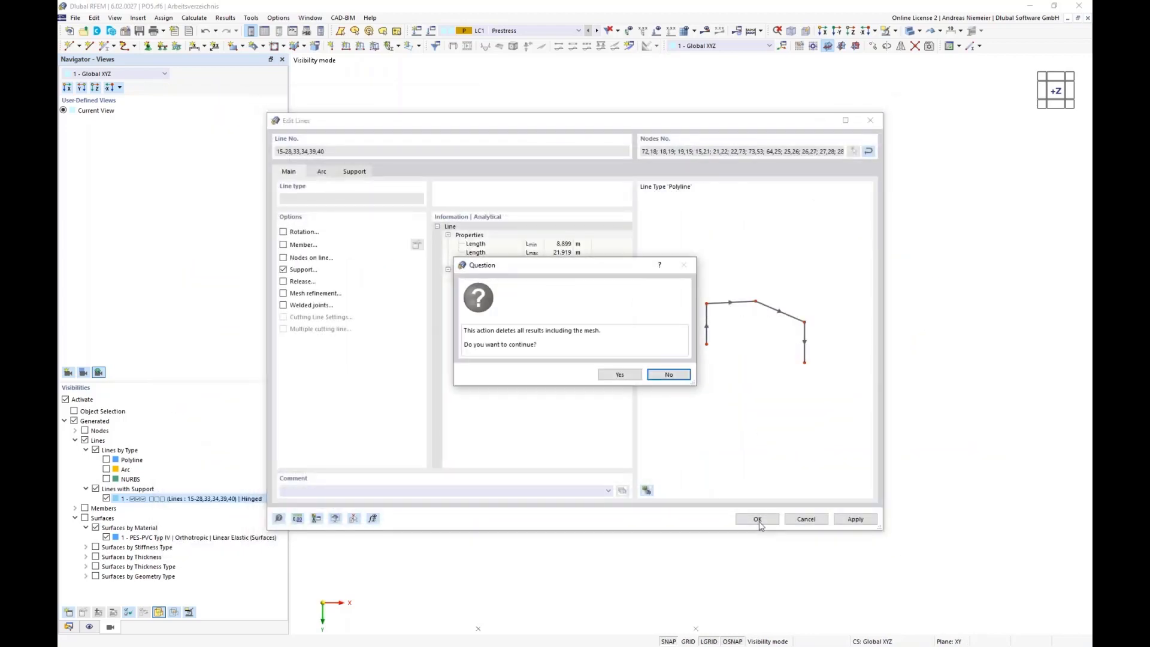
{"action": "left_click", "coordinate": [618, 376]}
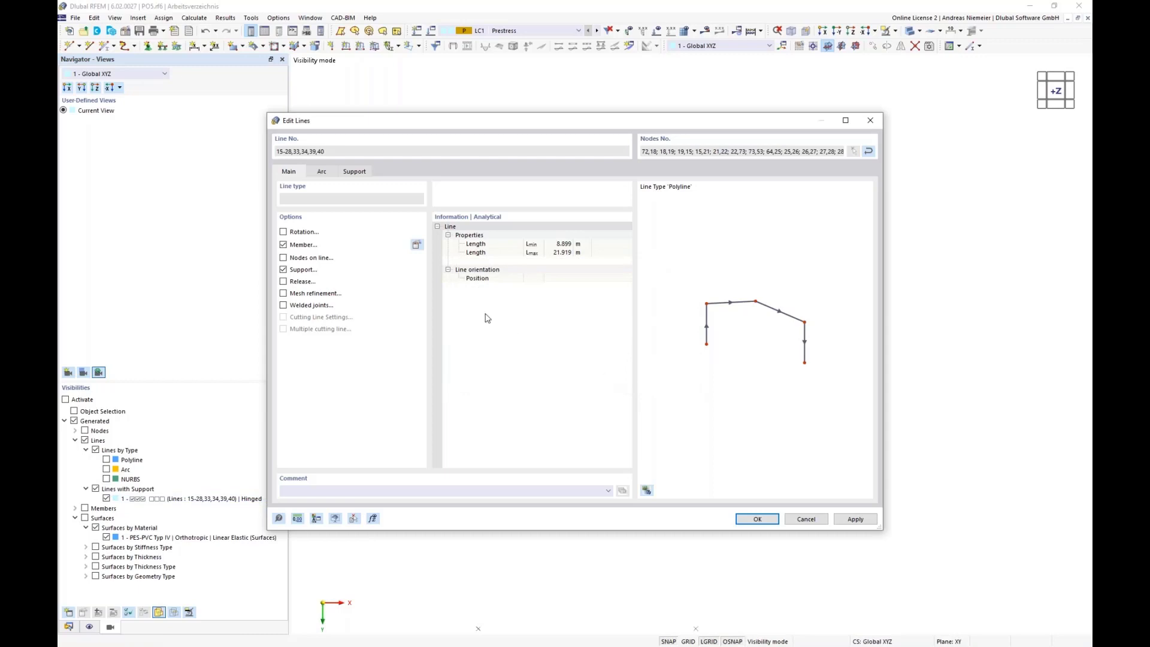
{"action": "left_click", "coordinate": [758, 519]}
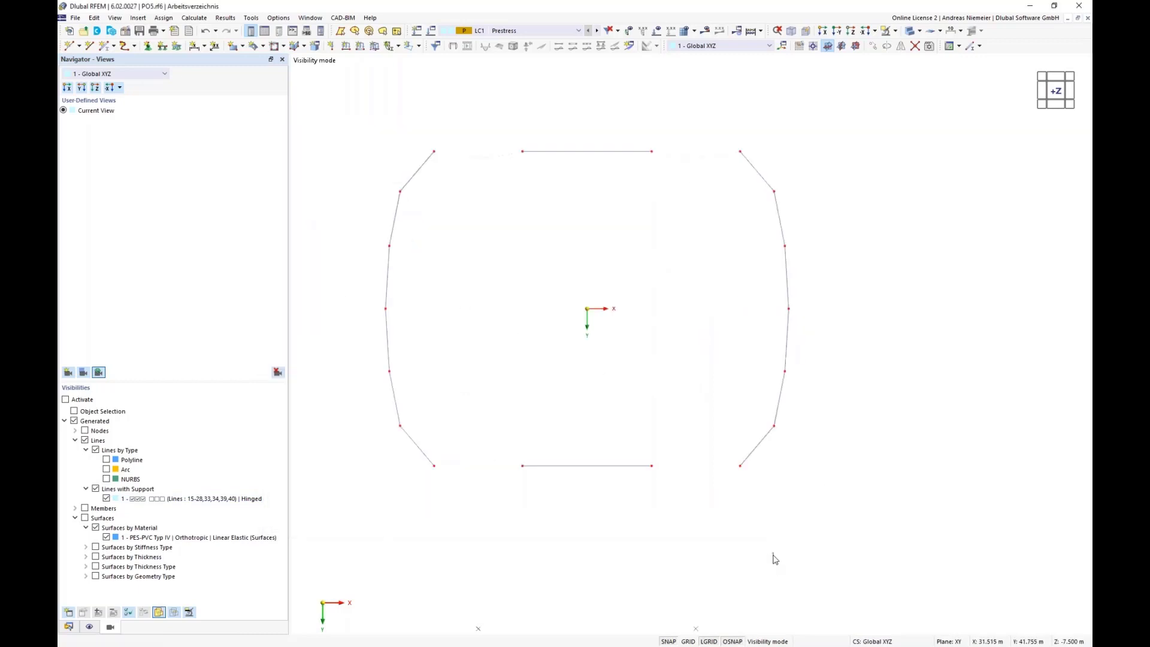
- Display the boundary lines and their new cable members as a wireframe model
{"action": "left_click", "coordinate": [920, 31]}
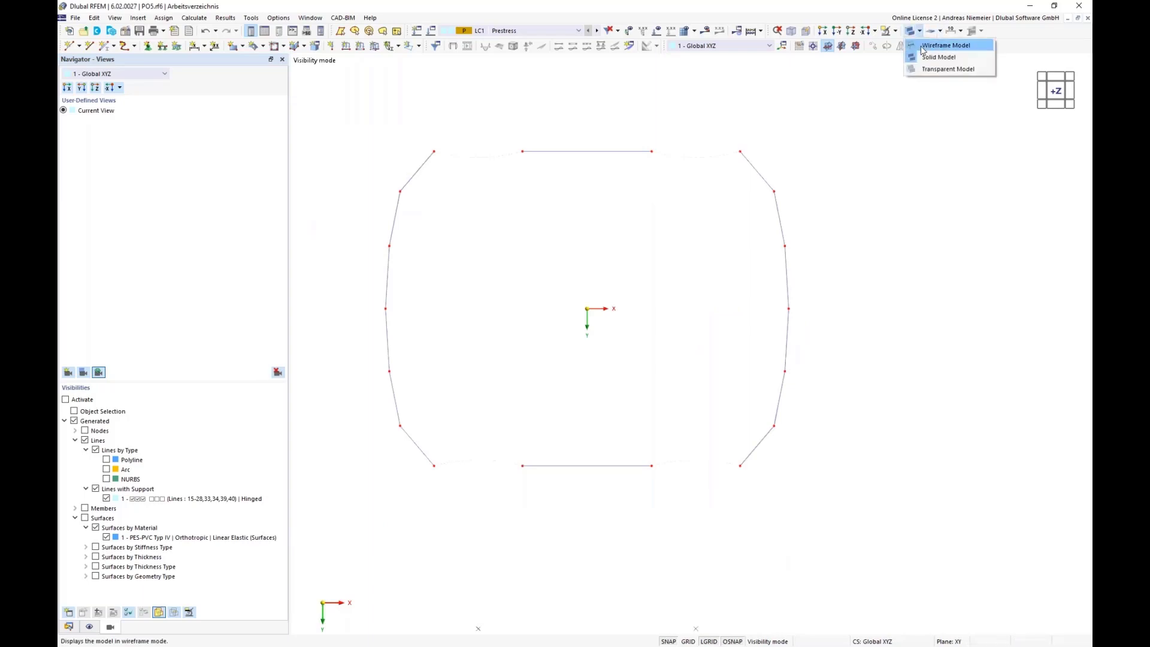
{"action": "left_click", "coordinate": [922, 46]}
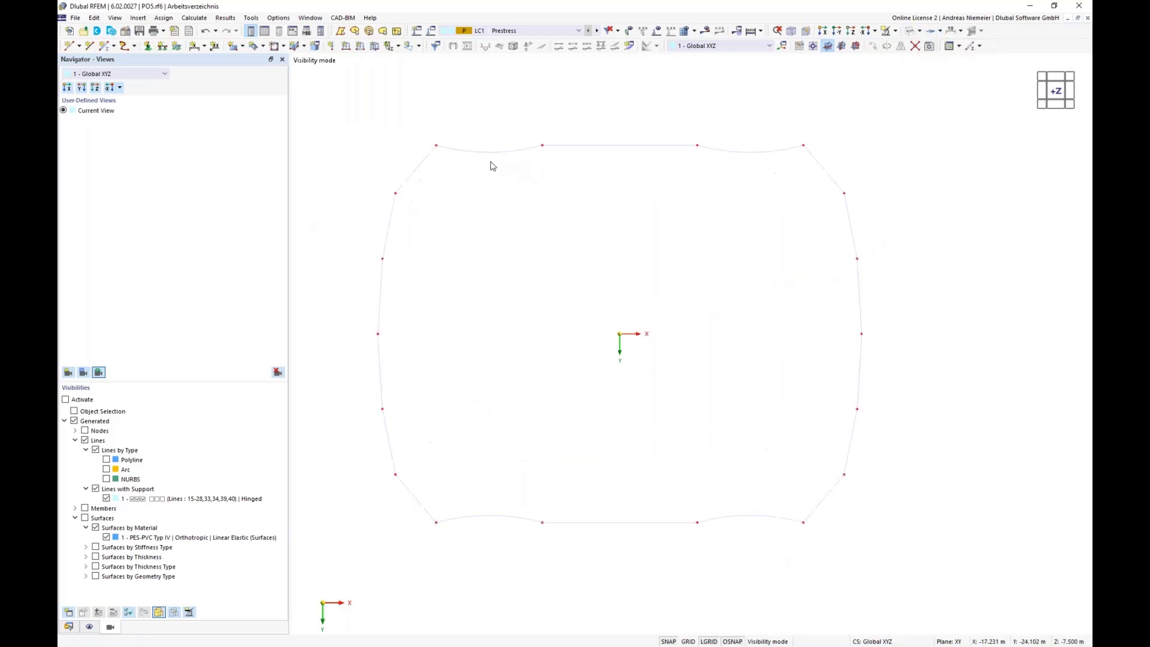
{"action": "scroll", "coordinate": [361, 127], "scroll_direction": "down", "scroll_amount": 1}
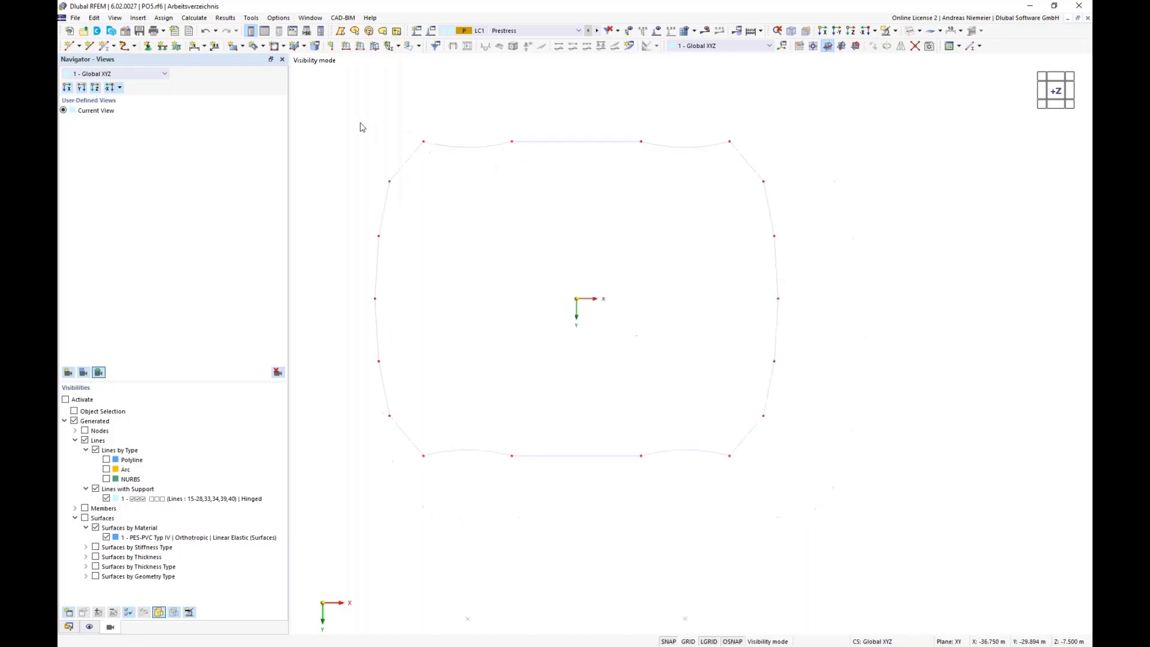
- Remove the line support from all the membrane's boundary lines while keeping their member assignment
{"action": "left_click_drag", "start_coordinate": [322, 98], "coordinate": [820, 505]}
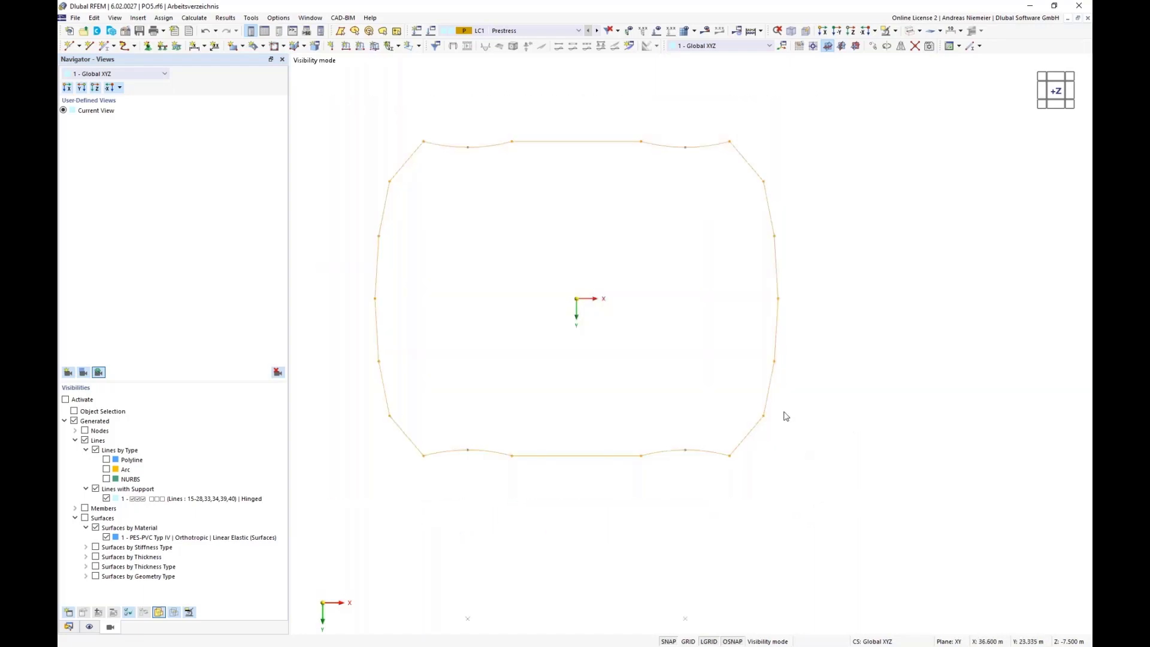
{"action": "right_click", "coordinate": [776, 352]}
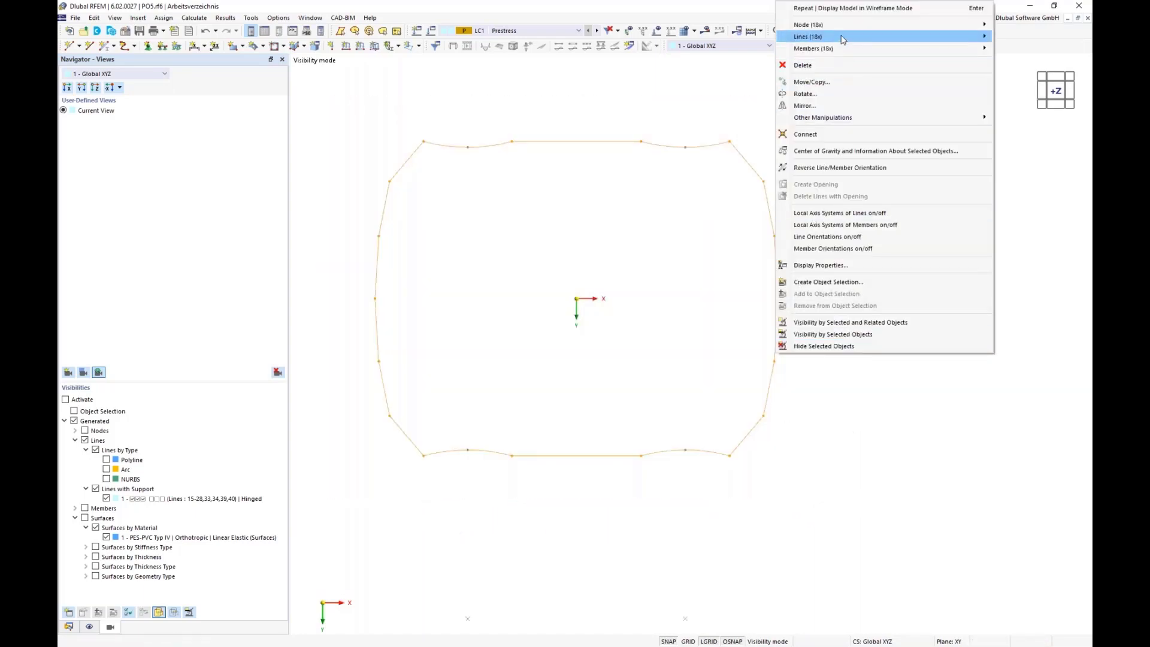
{"action": "mouse_move", "coordinate": [842, 37]}
{"action": "left_click", "coordinate": [725, 30]}
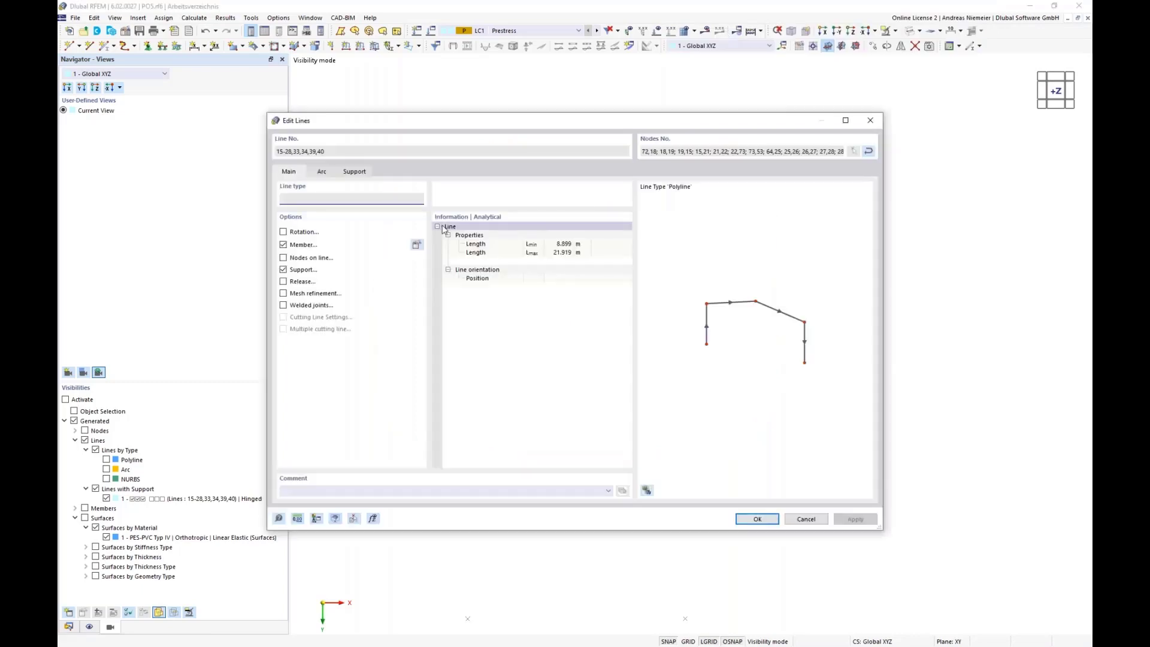
{"action": "left_click", "coordinate": [284, 270]}
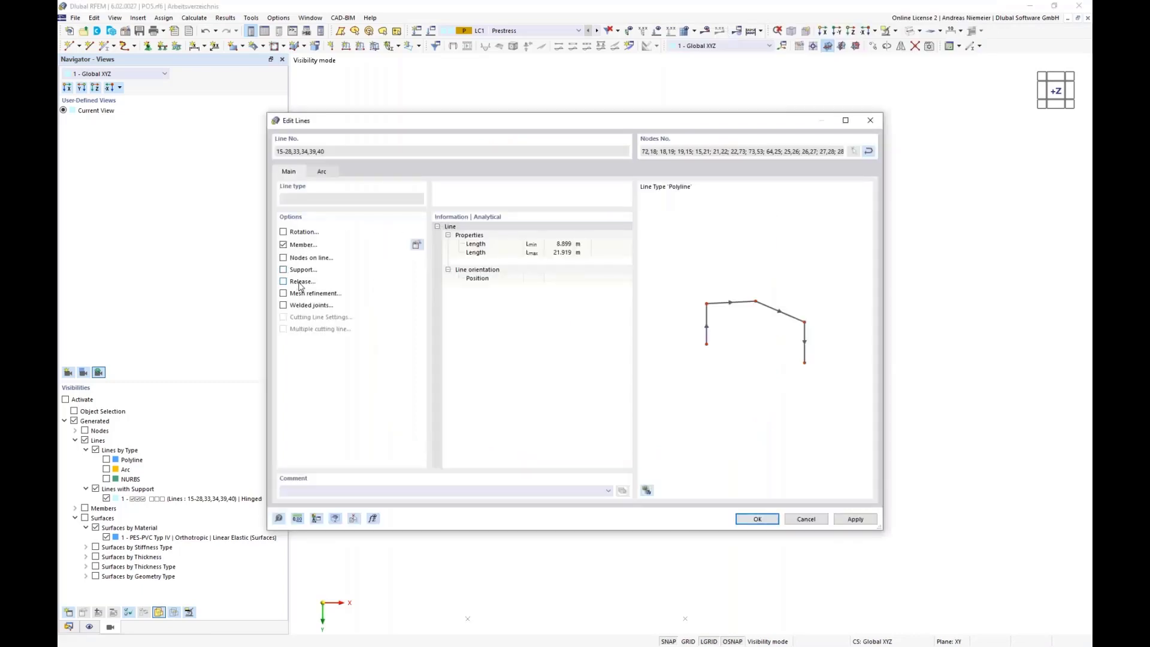
{"action": "left_click", "coordinate": [759, 519]}
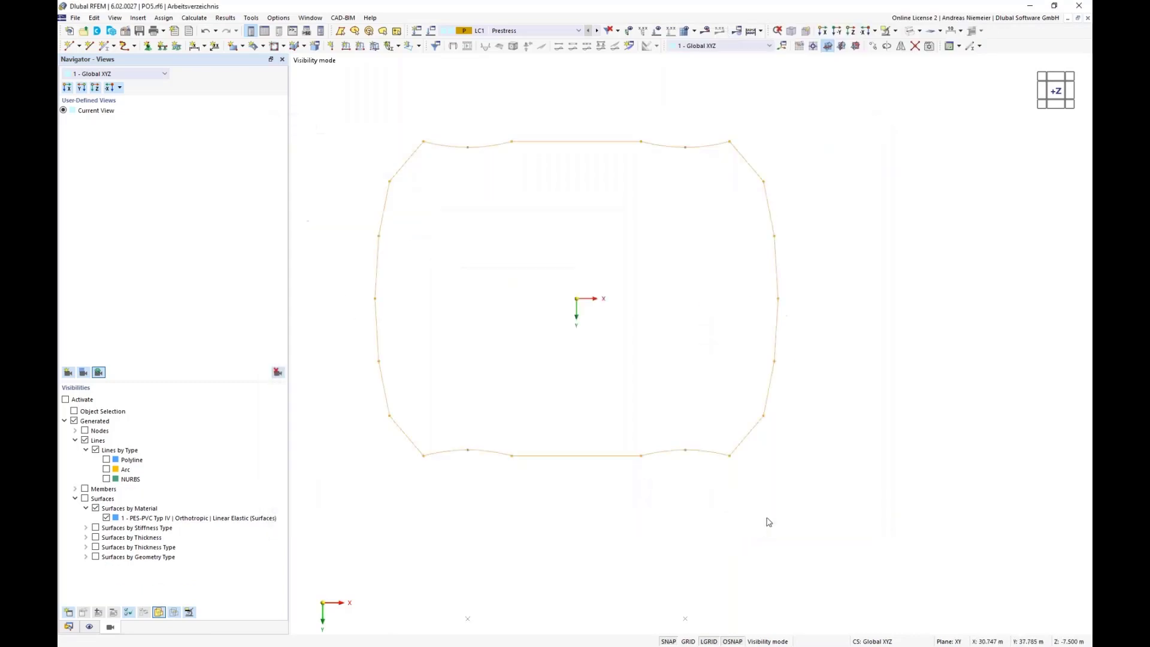
- Show the hidden arches and bracing in the background behind the boundary cables
{"action": "right_click", "coordinate": [937, 232]}
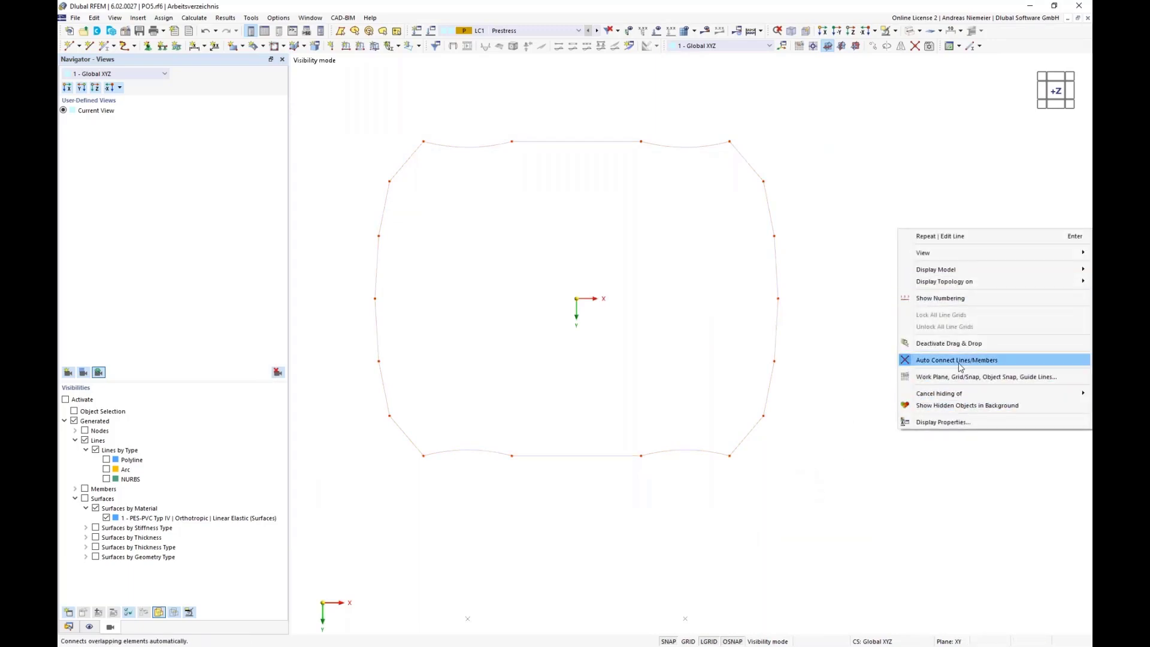
{"action": "left_click", "coordinate": [935, 405]}
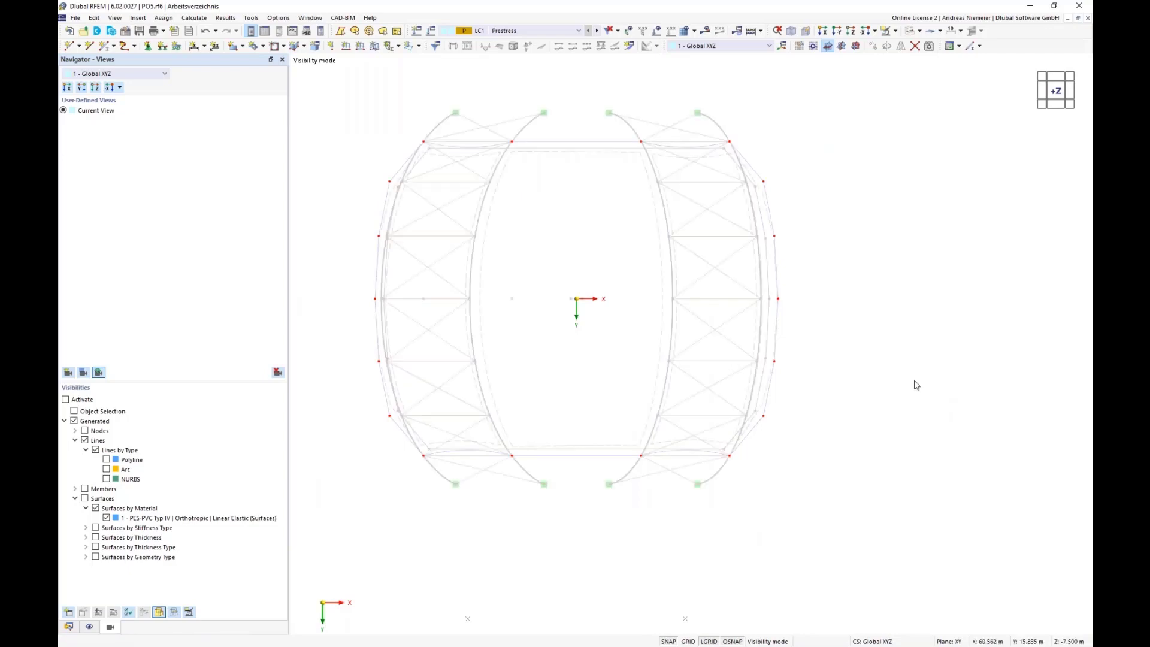
{"action": "scroll", "coordinate": [465, 153], "scroll_direction": "up", "scroll_amount": 2}
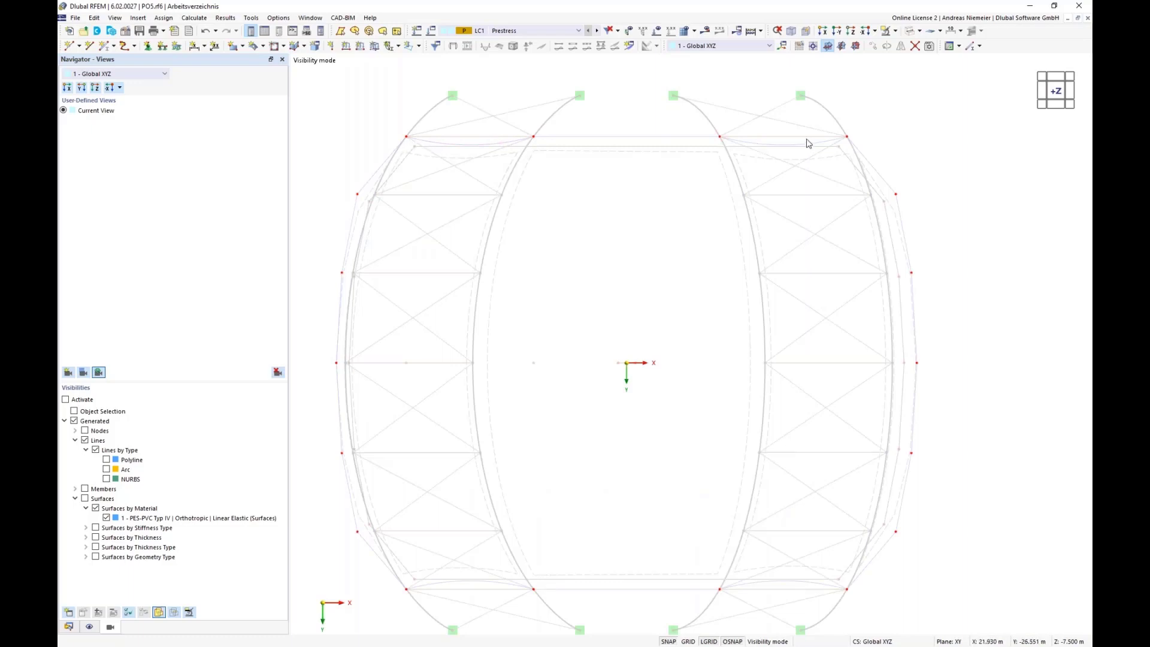
{"action": "scroll", "coordinate": [647, 368], "scroll_direction": "down", "scroll_amount": 1}
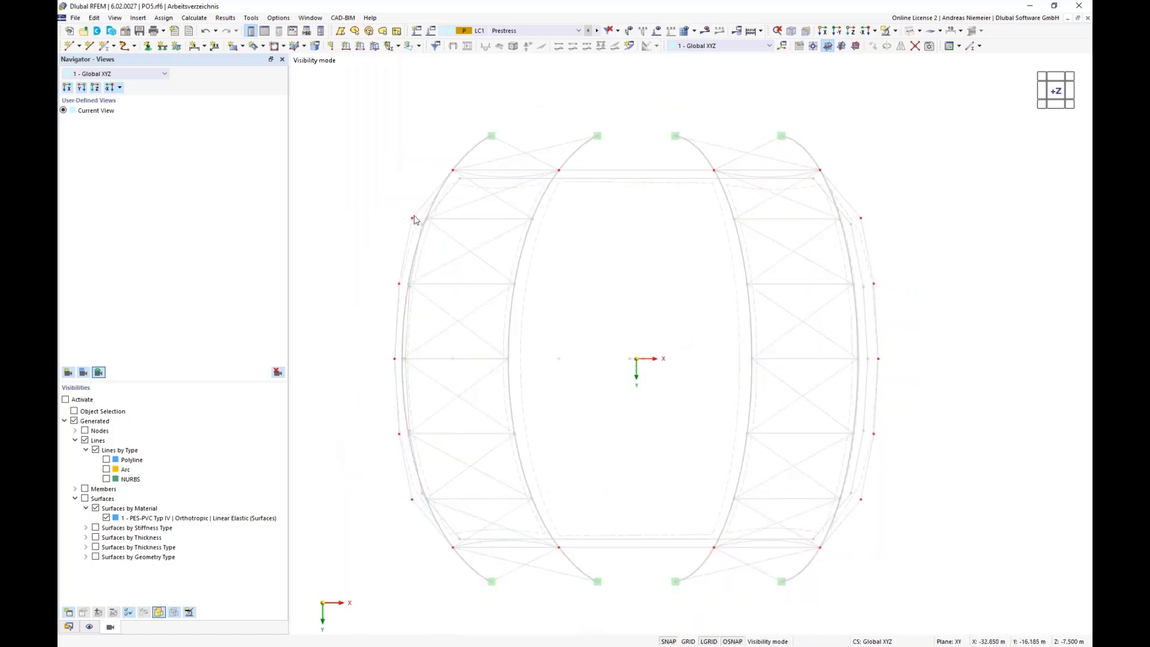
- Assign the Hinged nodal support to the ten boundary nodes, five along each outer side of the membrane in the X direction
{"action": "left_click_drag", "start_coordinate": [355, 202], "coordinate": [925, 541]}
{"action": "right_click", "coordinate": [864, 504]}
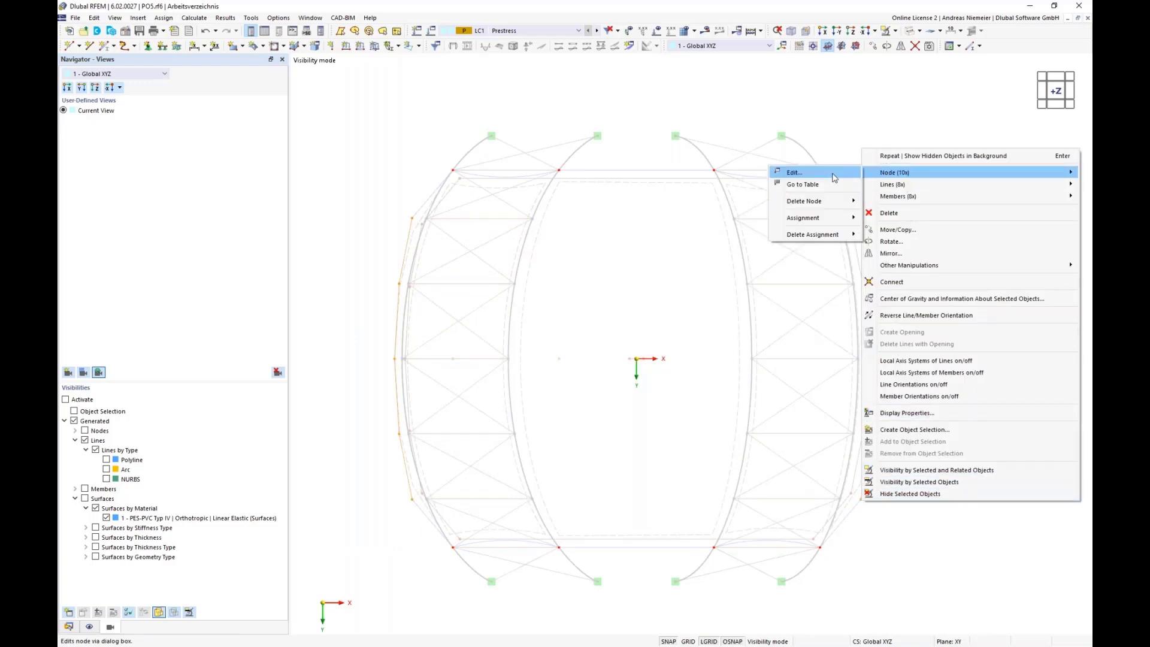
{"action": "left_click", "coordinate": [785, 175]}
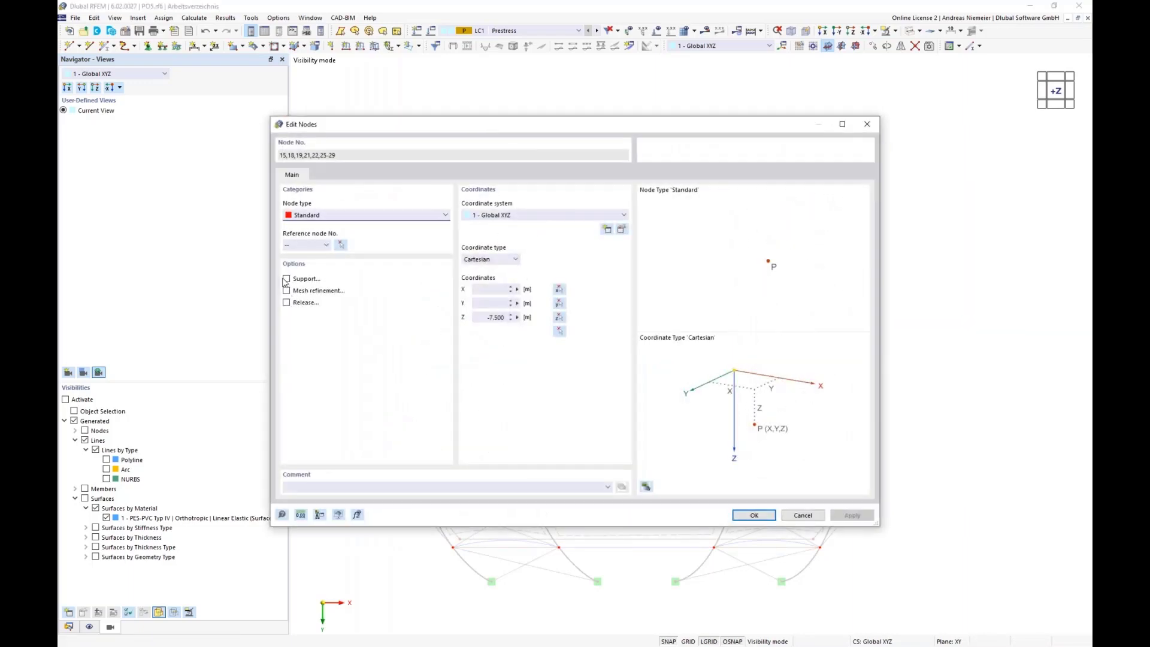
{"action": "left_click", "coordinate": [287, 279]}
{"action": "left_click", "coordinate": [325, 174]}
{"action": "left_click", "coordinate": [336, 214]}
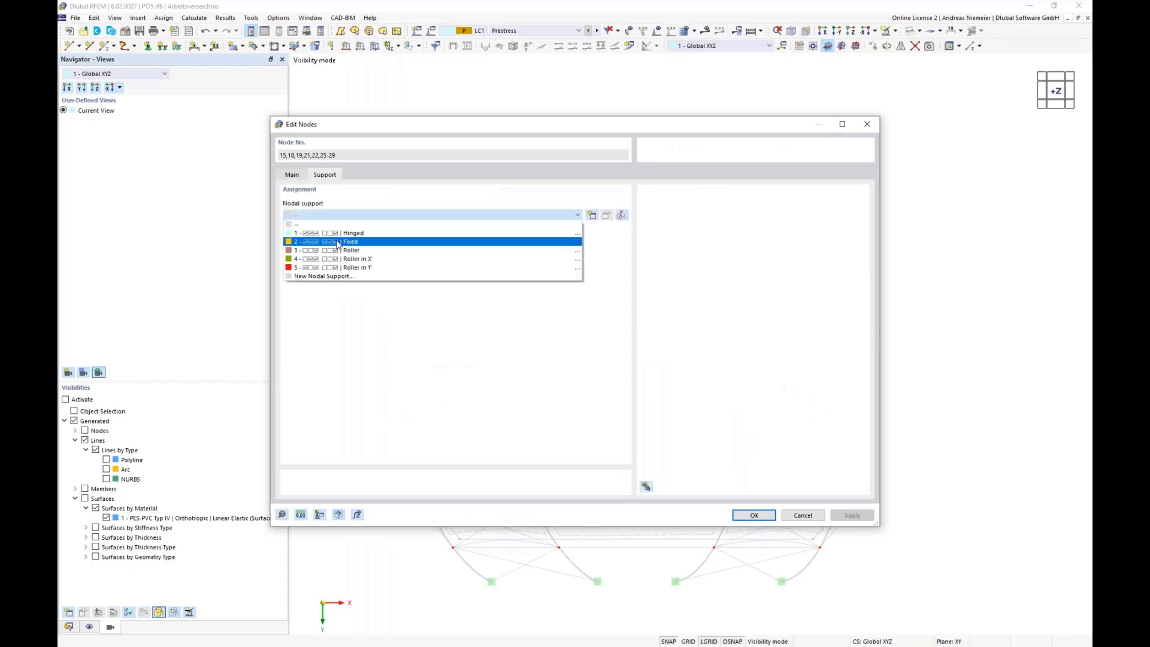
{"action": "left_click", "coordinate": [337, 233]}
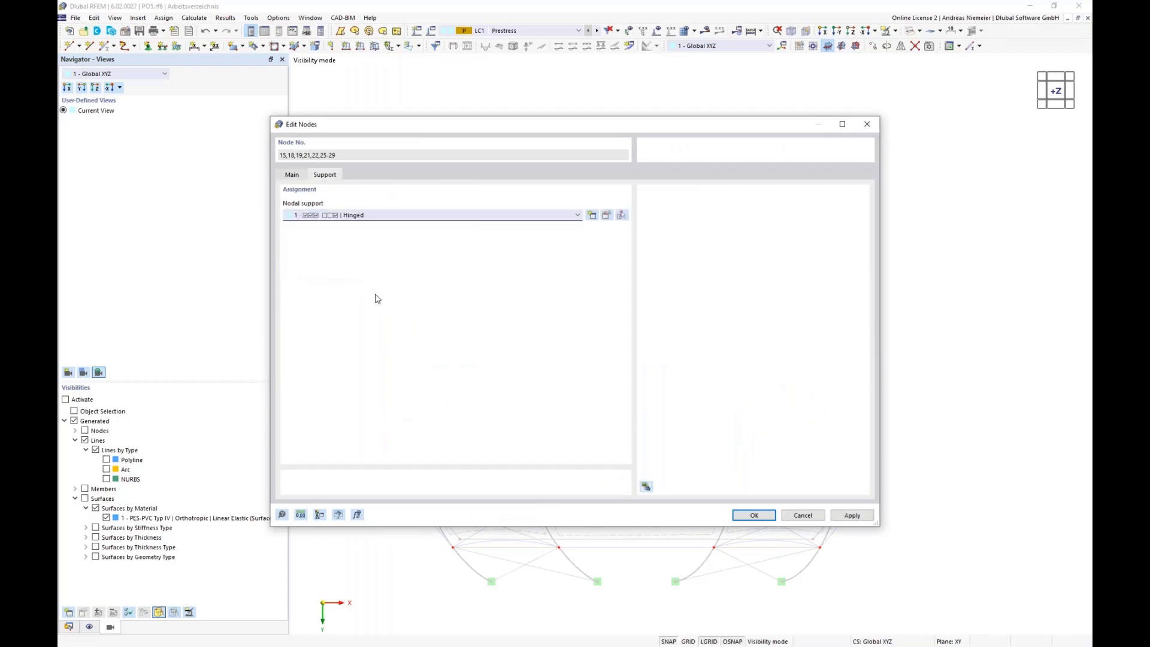
{"action": "left_click", "coordinate": [752, 515]}
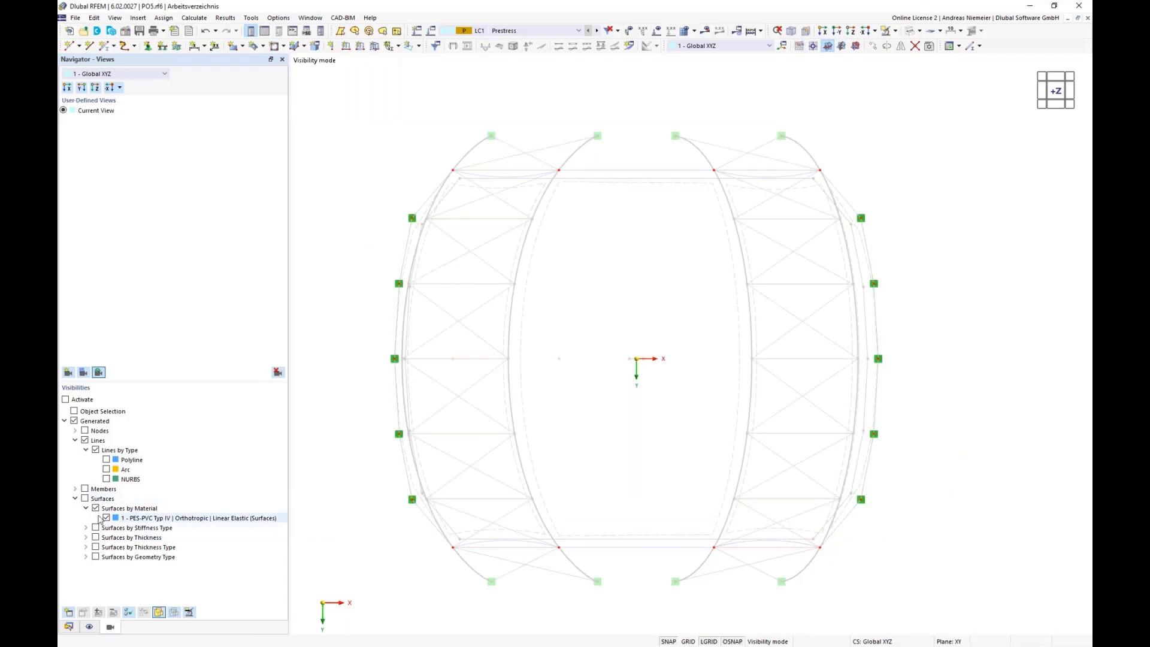
- Isolate the cable members by member type, with line visibility off and the hidden background objects no longer shown
{"action": "left_click", "coordinate": [75, 489]}
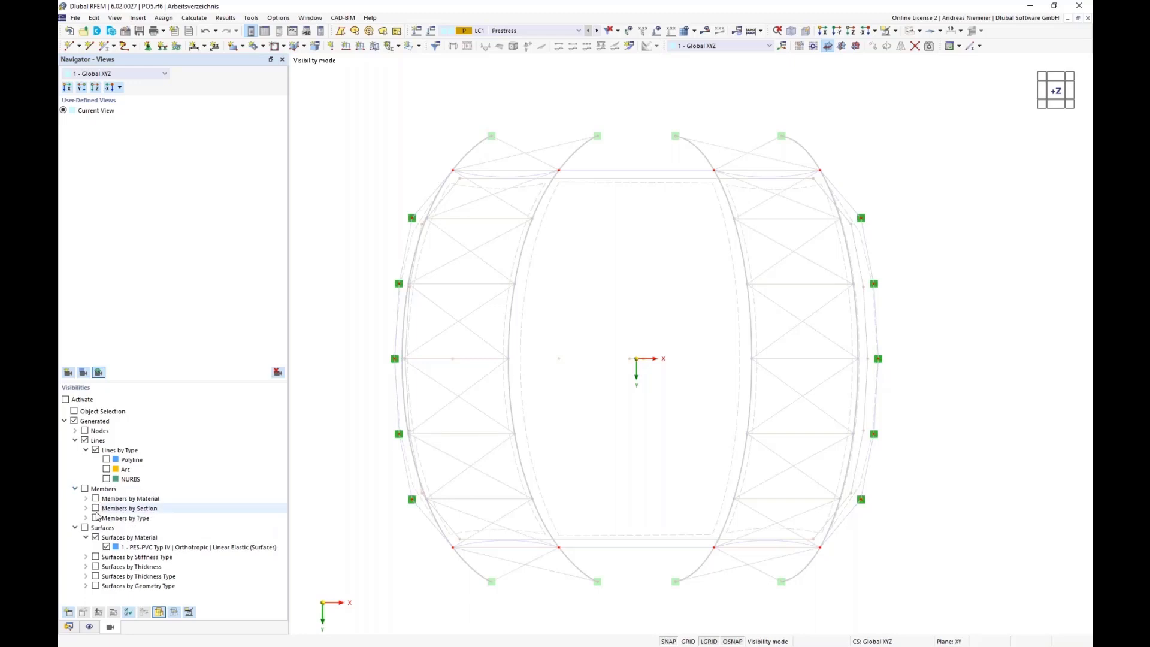
{"action": "left_click", "coordinate": [86, 519]}
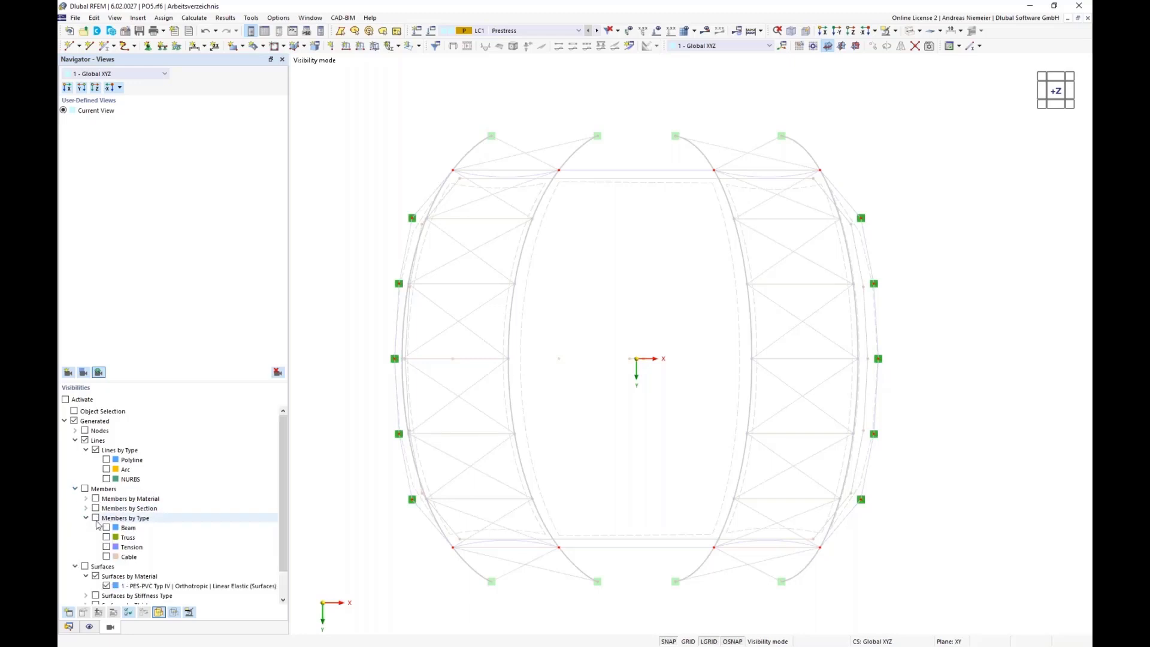
{"action": "left_click", "coordinate": [107, 557]}
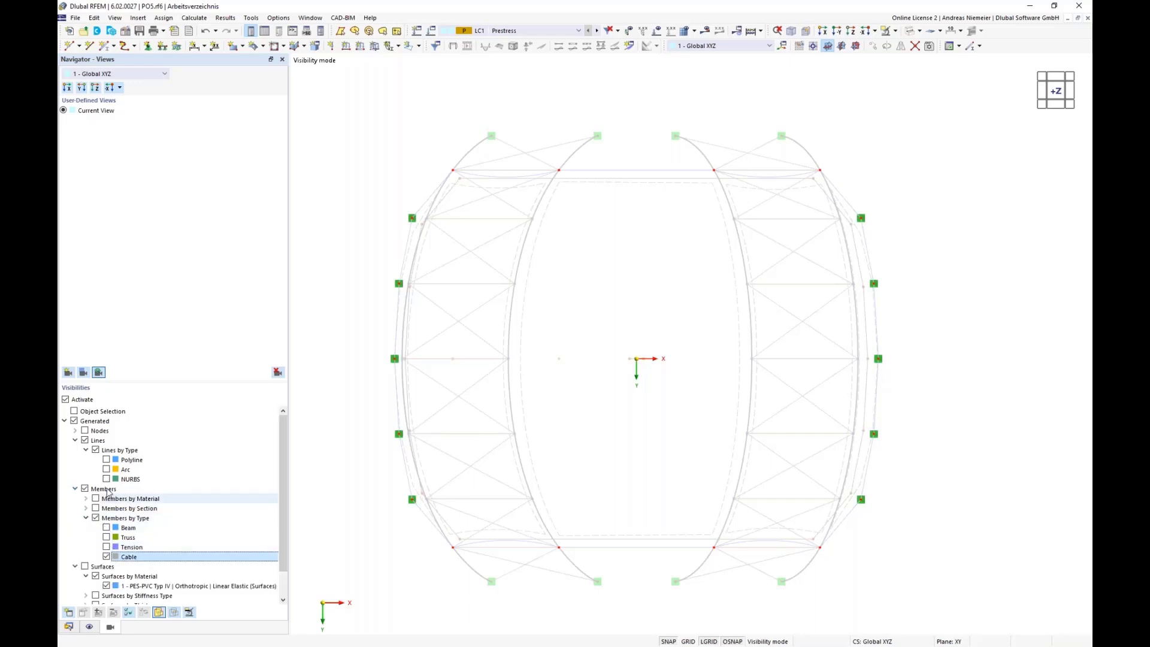
{"action": "left_click", "coordinate": [84, 440]}
{"action": "right_click", "coordinate": [344, 234]}
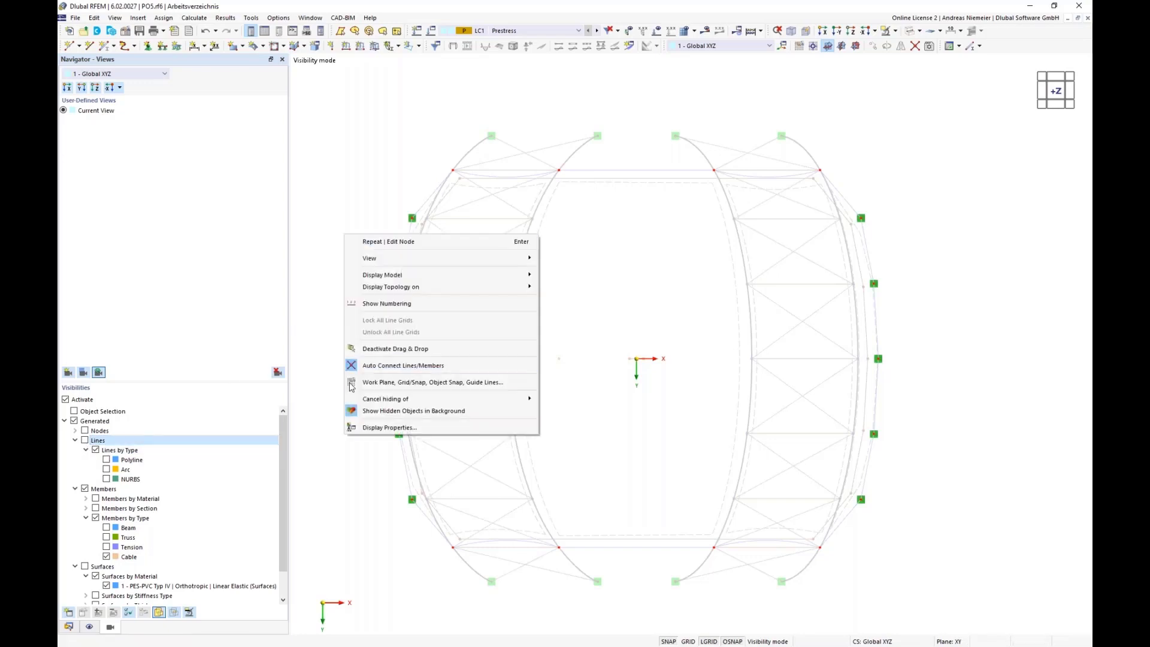
{"action": "left_click", "coordinate": [390, 411]}
{"action": "middle_click_drag", "start_coordinate": [570, 354], "coordinate": [580, 296]}
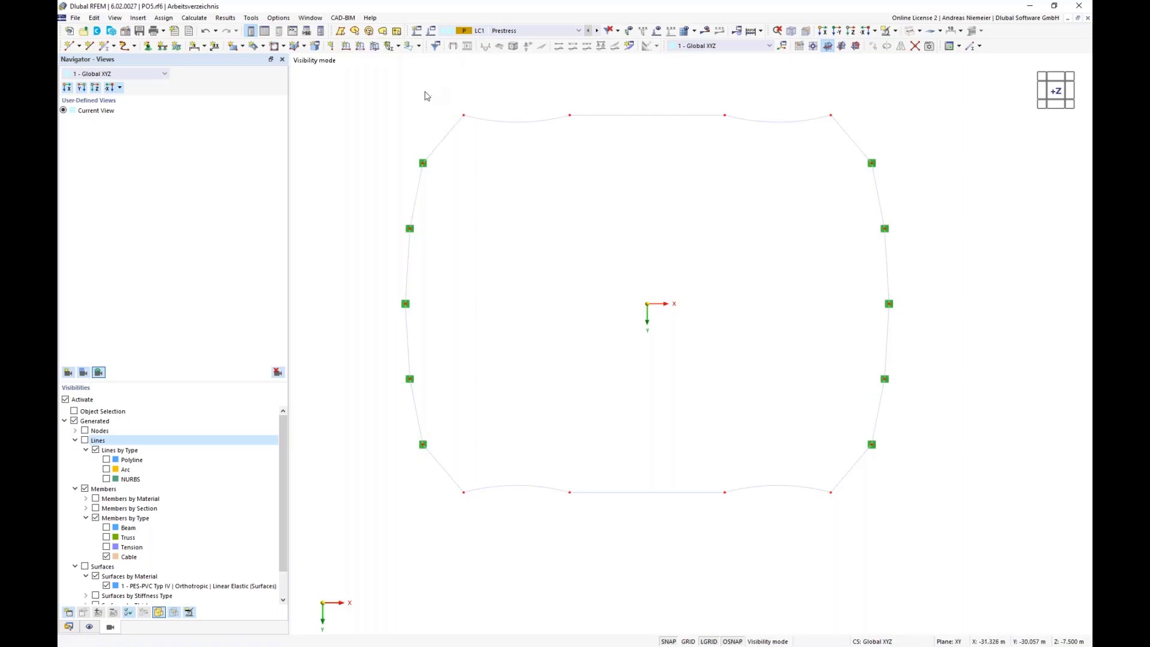
- Start a new member load in LC1 - Prestress with the load type Form-Finding
{"action": "left_click", "coordinate": [360, 46]}
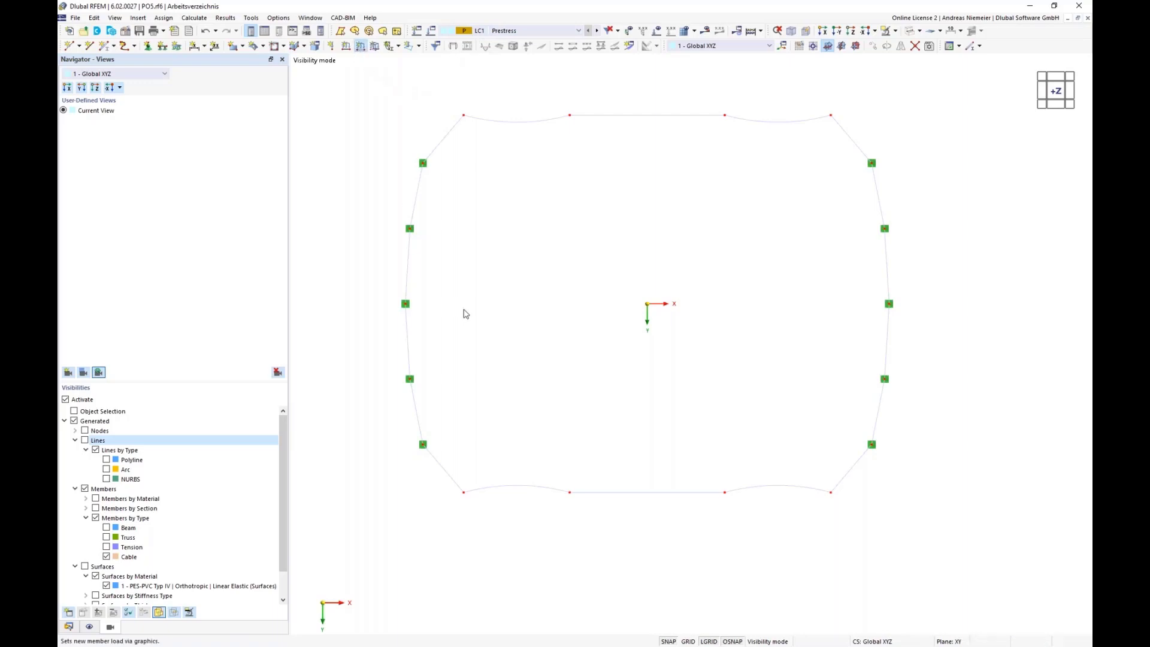
{"action": "left_click", "coordinate": [353, 224]}
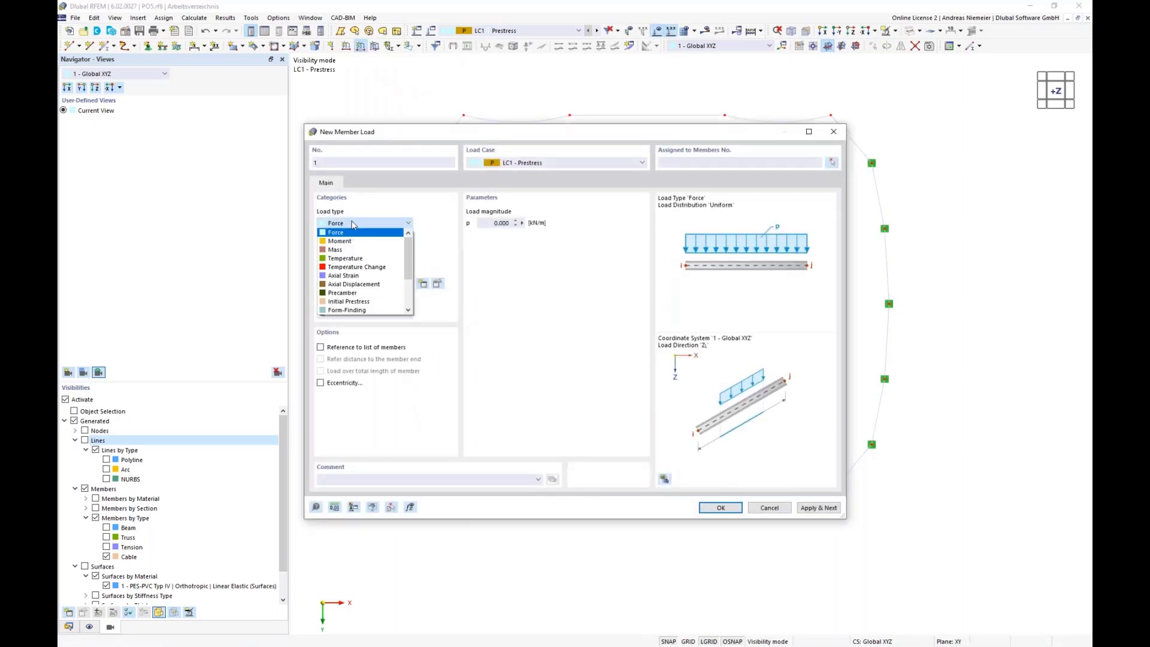
{"action": "left_click", "coordinate": [347, 294]}
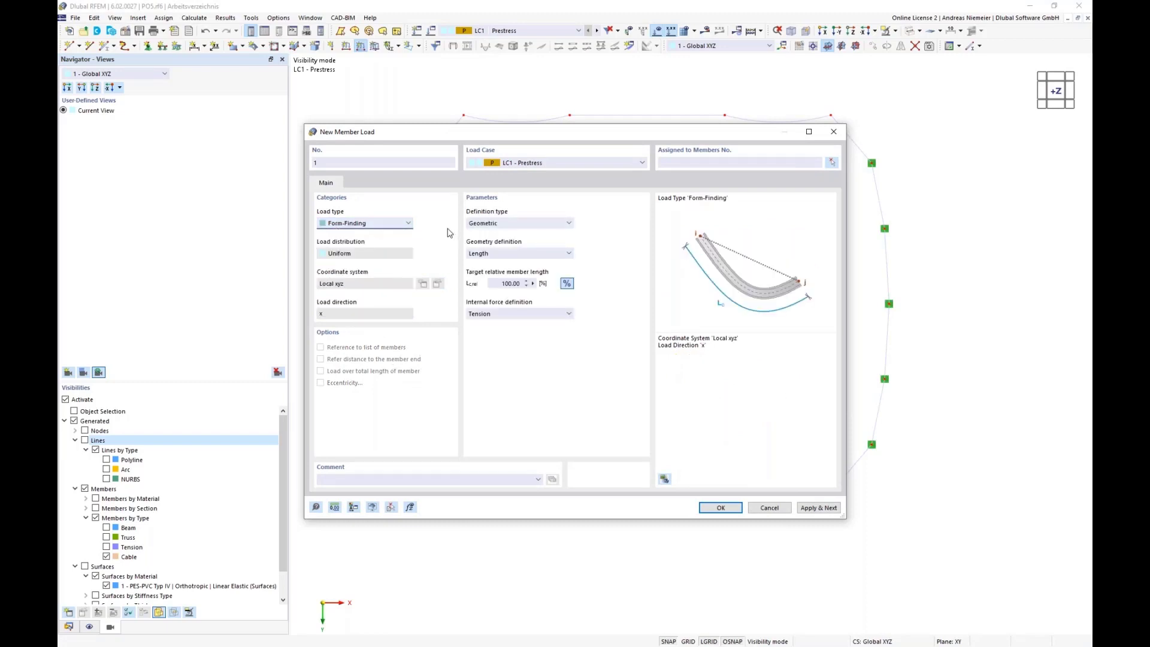
{"action": "left_click", "coordinate": [508, 225]}
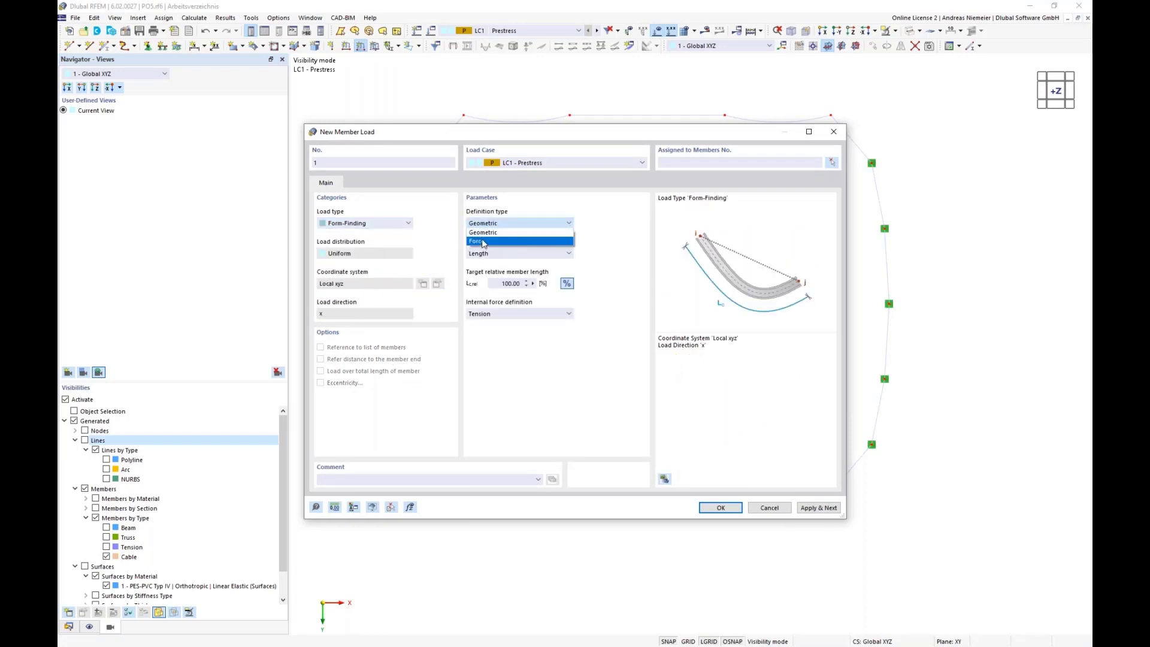
{"action": "left_click", "coordinate": [497, 242]}
{"action": "left_click", "coordinate": [507, 225]}
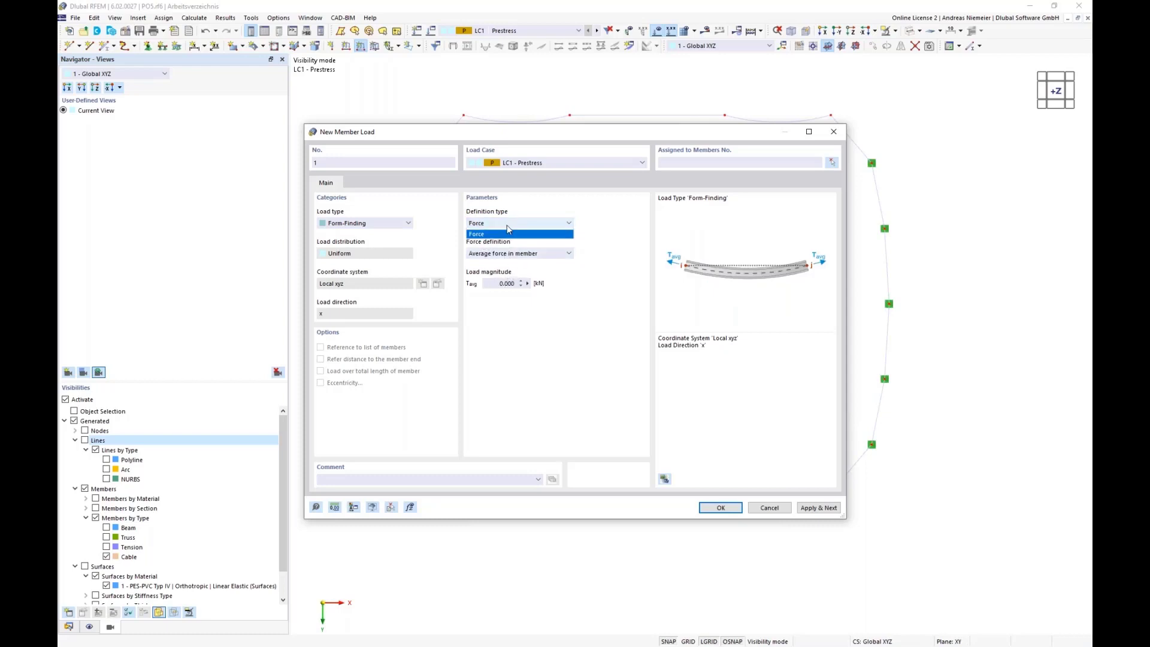
{"action": "left_click", "coordinate": [506, 234]}
- Define the form-finding load as a target absolute member sag of 1 m and assign it to all the boundary cables
{"action": "left_click", "coordinate": [503, 257]}
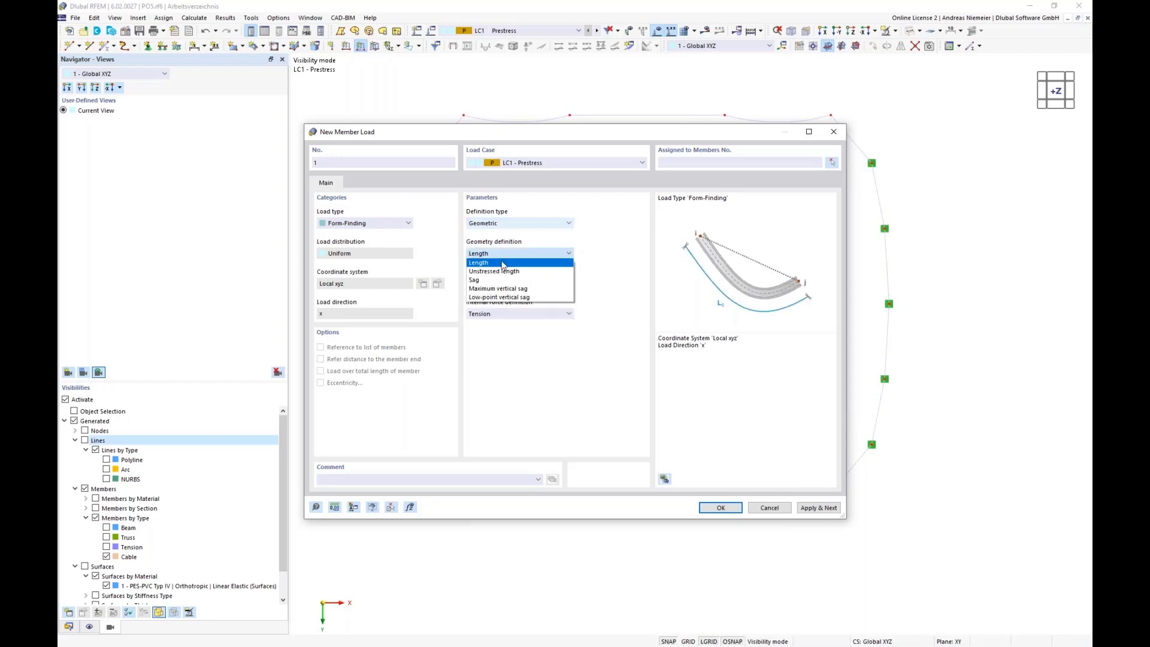
{"action": "left_click", "coordinate": [481, 282]}
{"action": "left_click", "coordinate": [567, 283]}
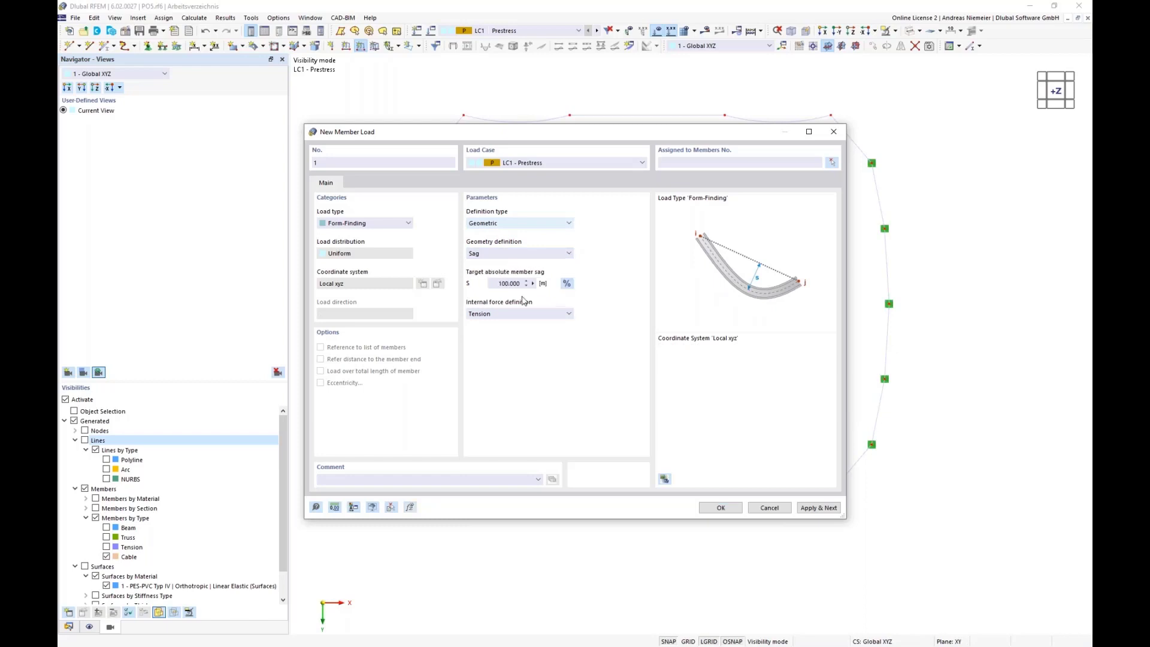
{"action": "left_click", "coordinate": [494, 285]}
{"action": "type", "text": "1"}
{"action": "left_click", "coordinate": [721, 507]}
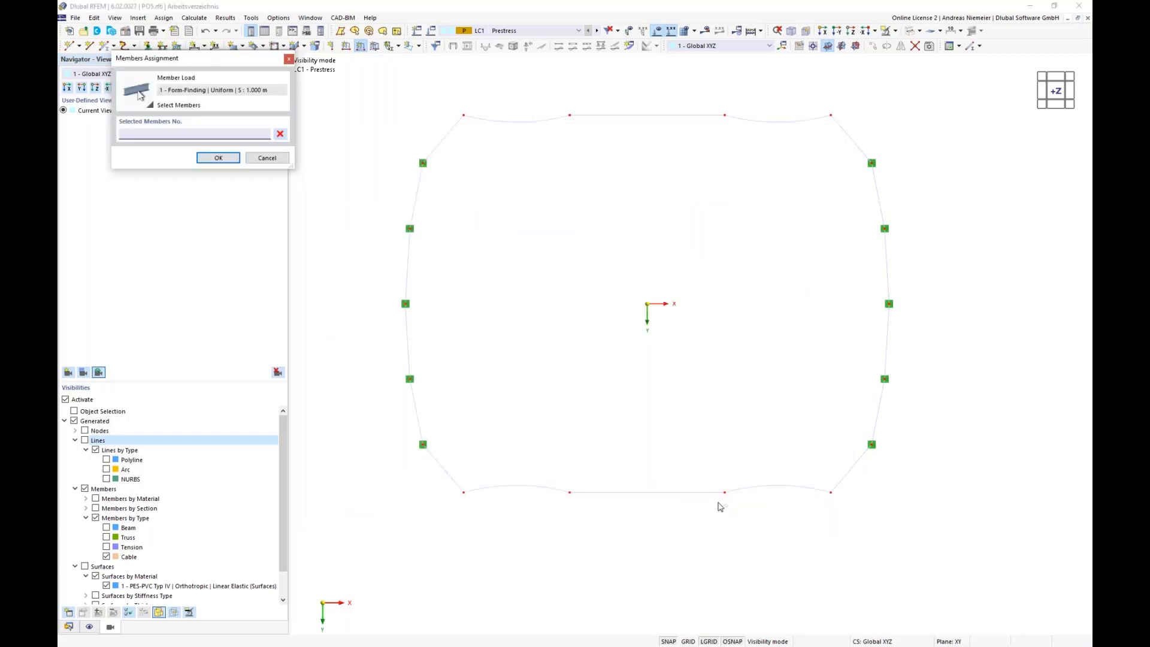
{"action": "left_click_drag", "start_coordinate": [362, 90], "coordinate": [1012, 542]}
{"action": "left_click", "coordinate": [218, 157]}
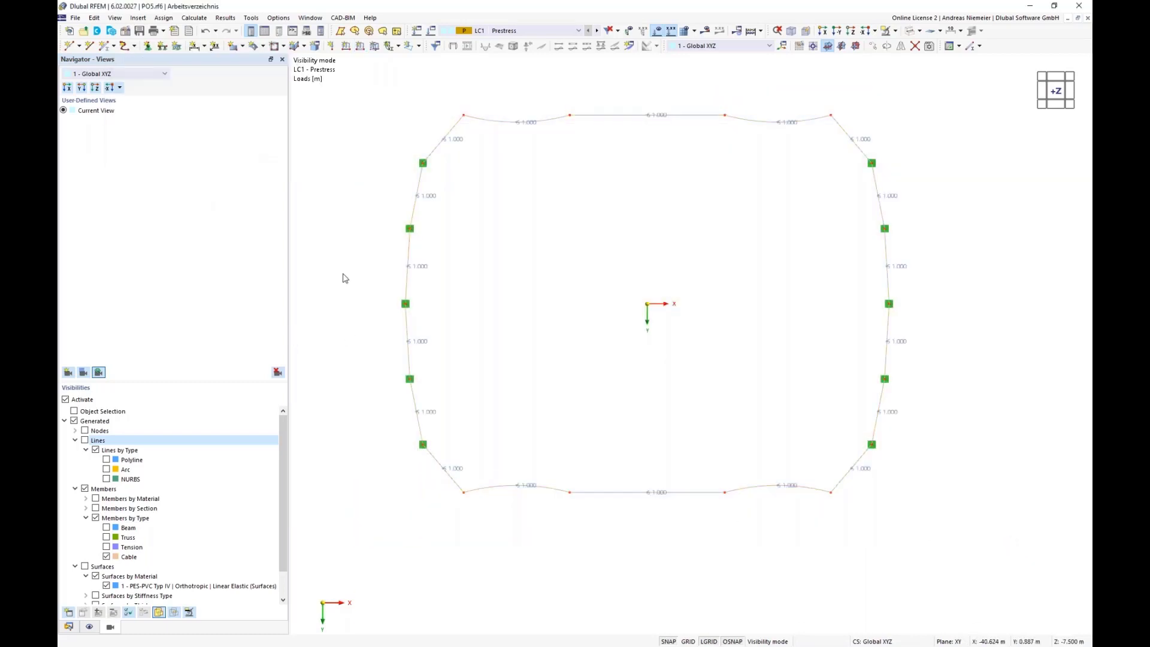
- Calculate LC1 - Prestress and examine the axial forces in the boundary cables
{"action": "middle_click_drag", "start_coordinate": [609, 392], "coordinate": [522, 239], "text": "ctrl"}
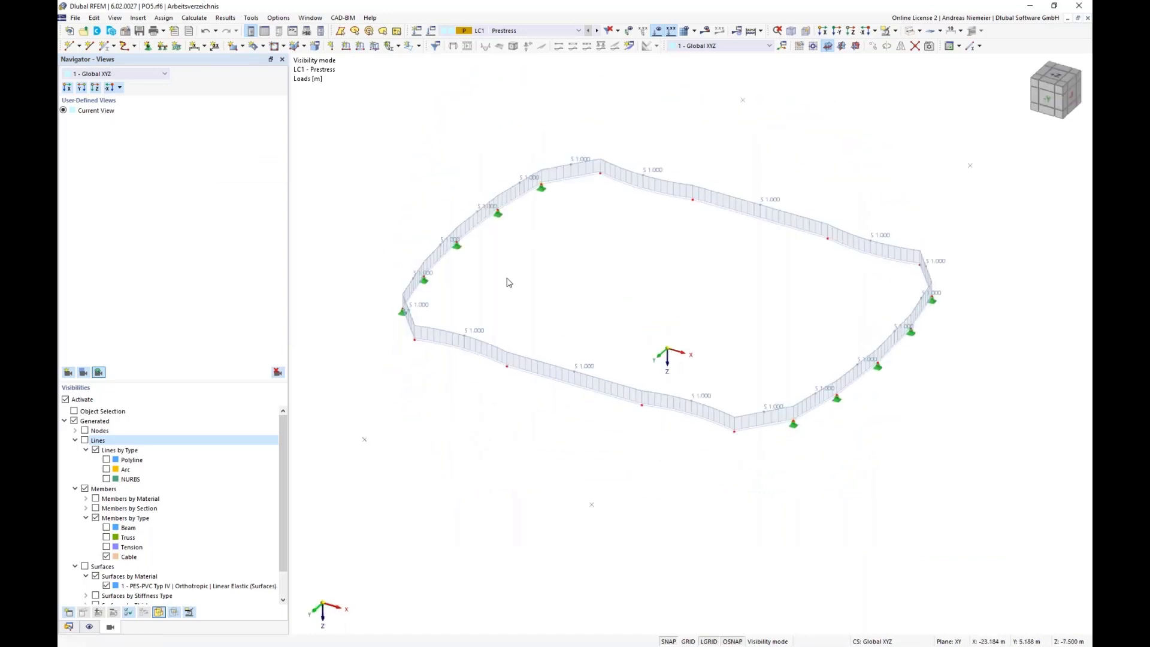
{"action": "left_click", "coordinate": [705, 30]}
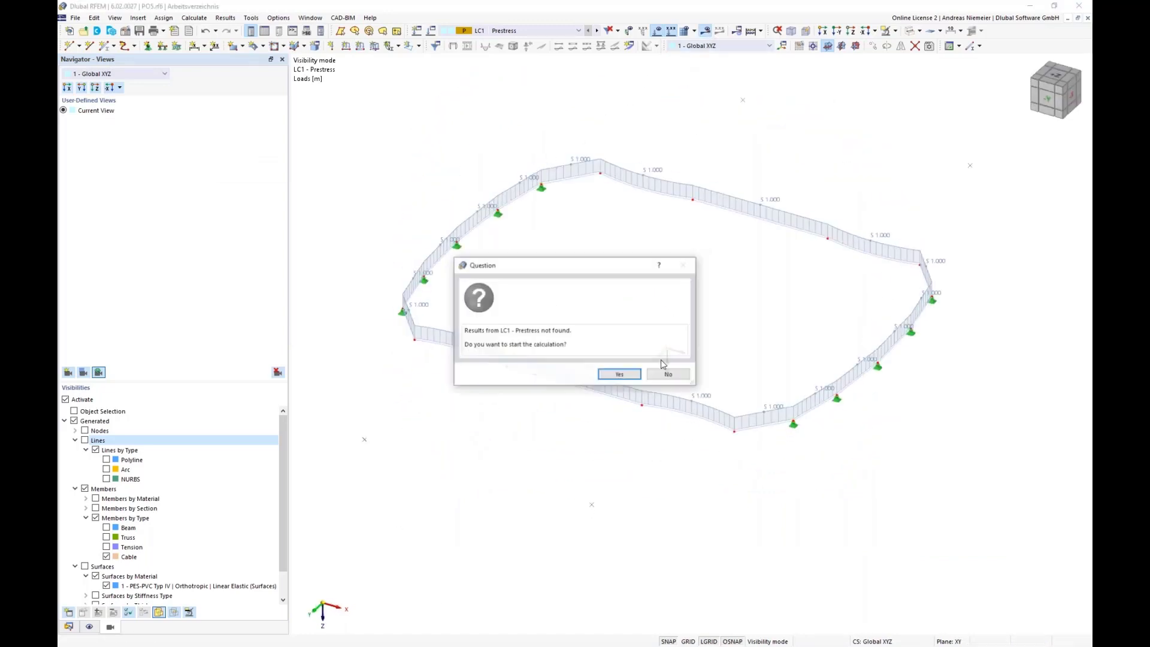
{"action": "left_click", "coordinate": [619, 372]}
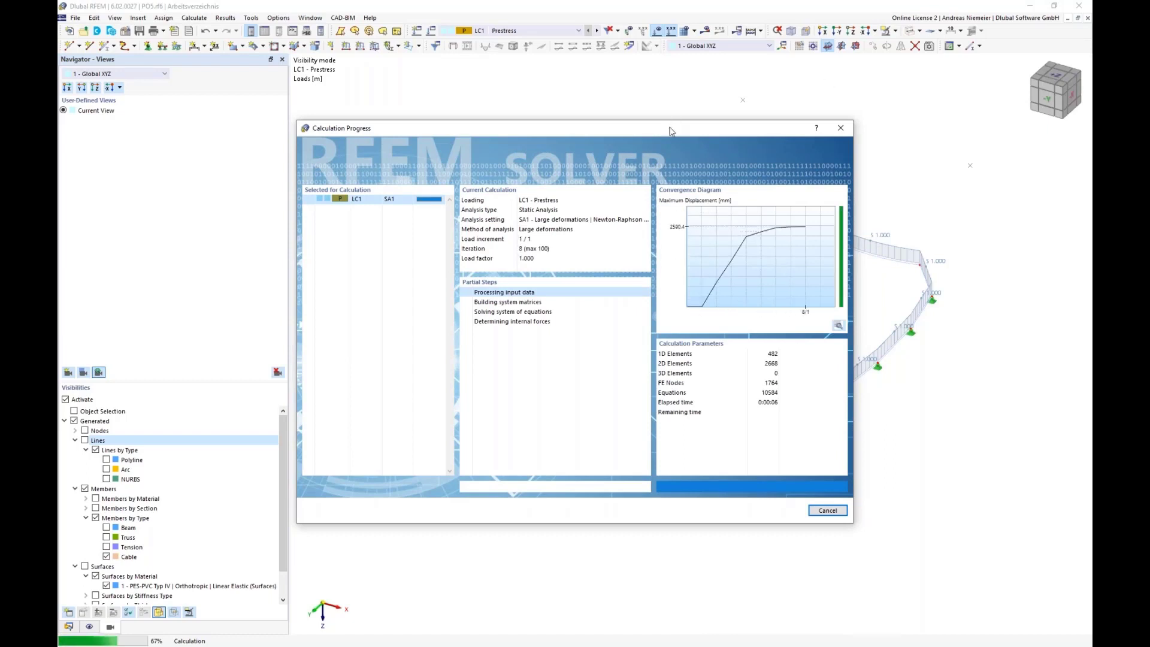
{"action": "left_click_drag", "start_coordinate": [671, 128], "coordinate": [458, 139]}
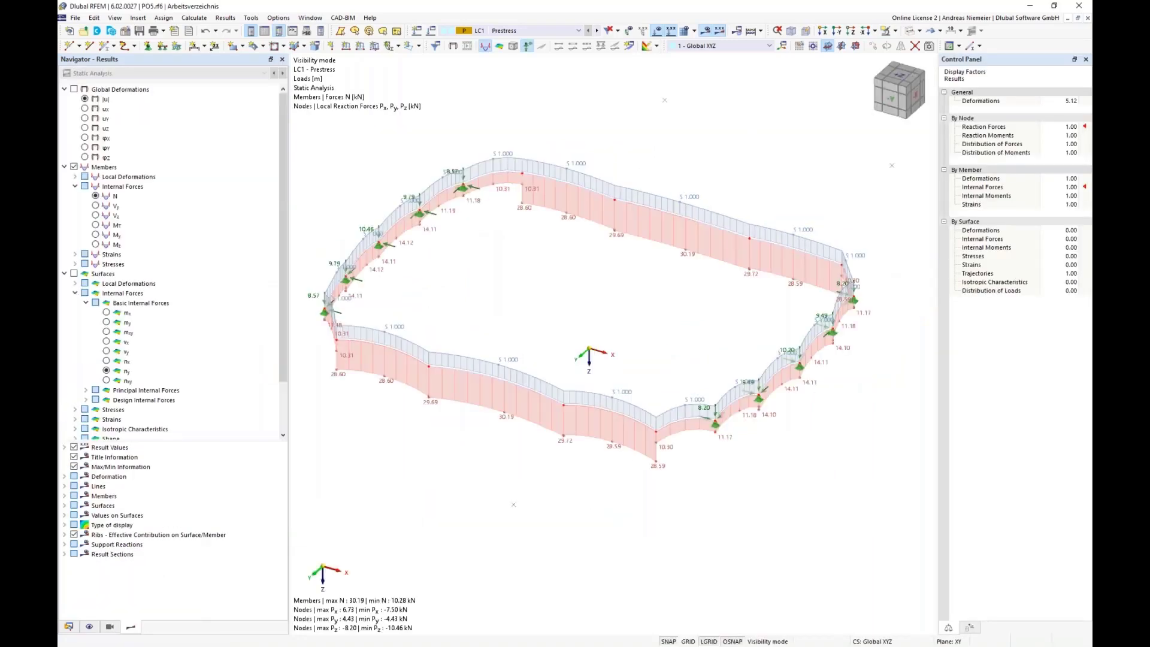
{"action": "middle_click_drag", "start_coordinate": [558, 321], "coordinate": [486, 448]}
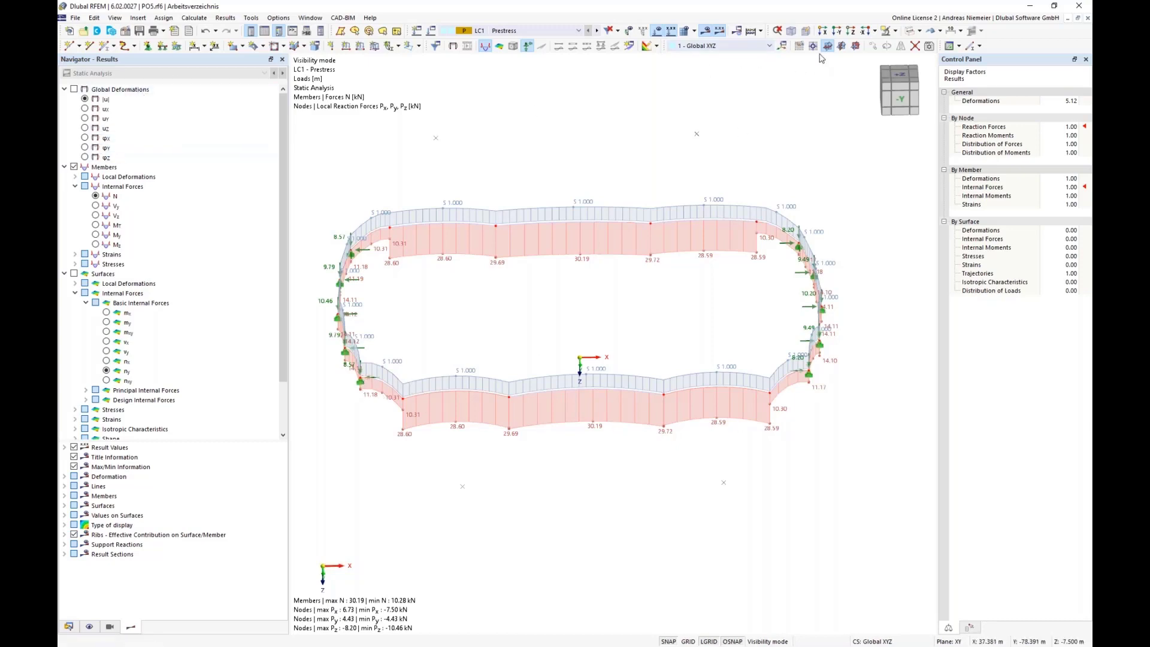
- Hide the results and inspect the shape of the boundary cables in the Z direction and the reverse Y direction
{"action": "left_click", "coordinate": [704, 32]}
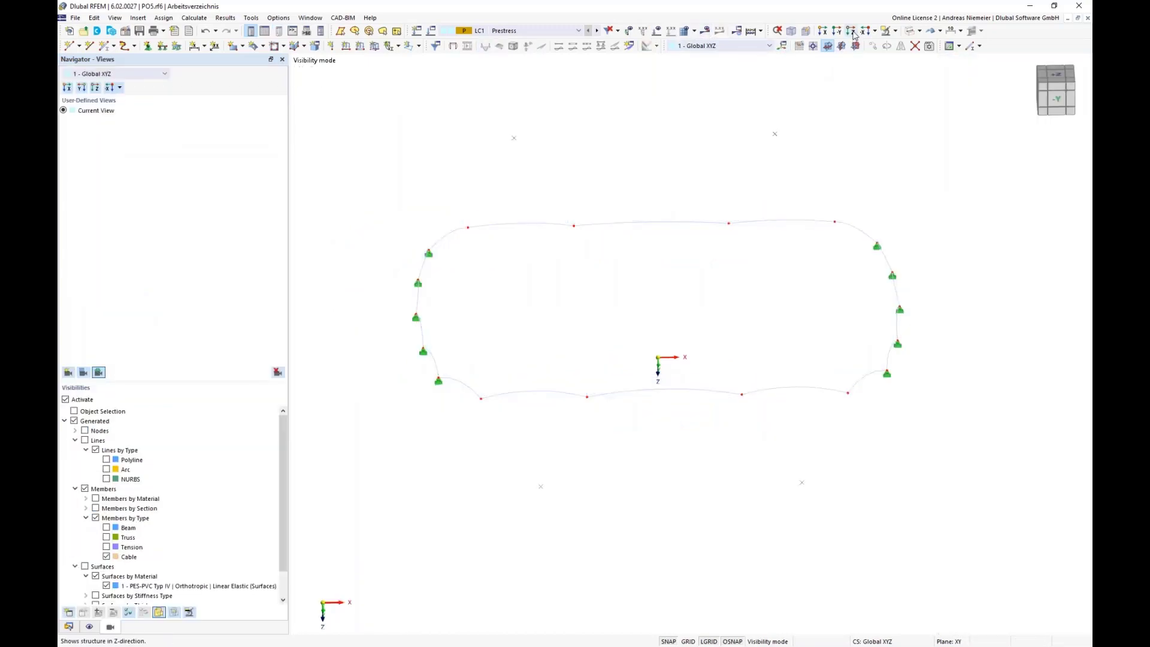
{"action": "left_click", "coordinate": [852, 34]}
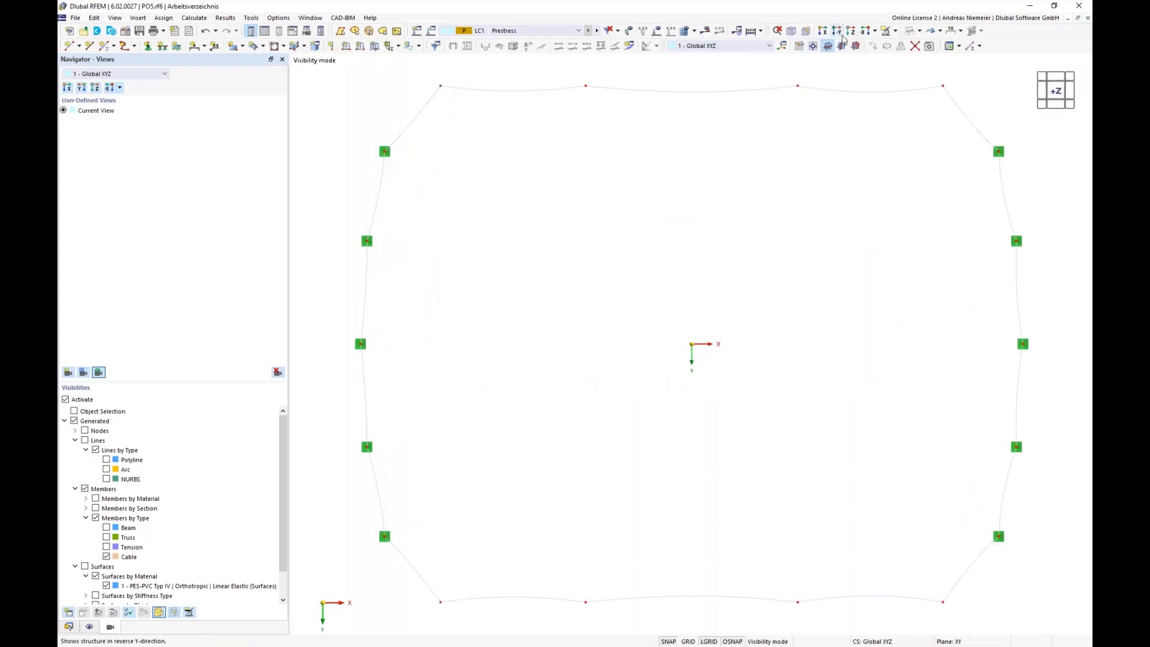
{"action": "left_click", "coordinate": [843, 35]}
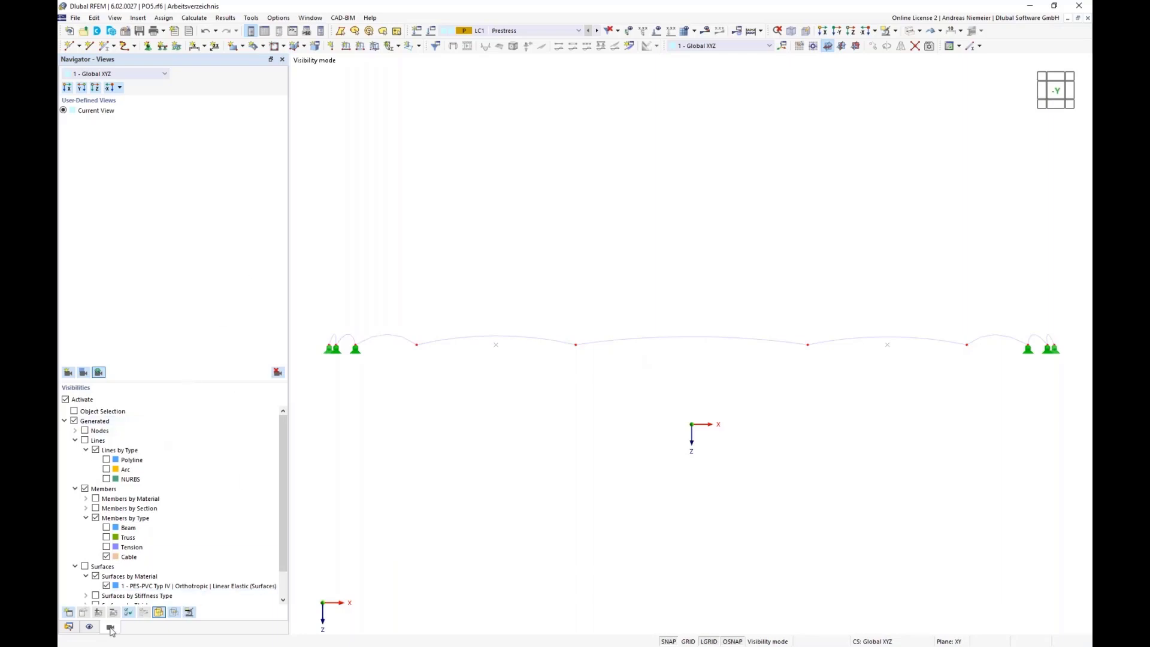
- Show the results without member forces and examine the nodal support reactions at the cable ends
{"action": "left_click", "coordinate": [706, 30]}
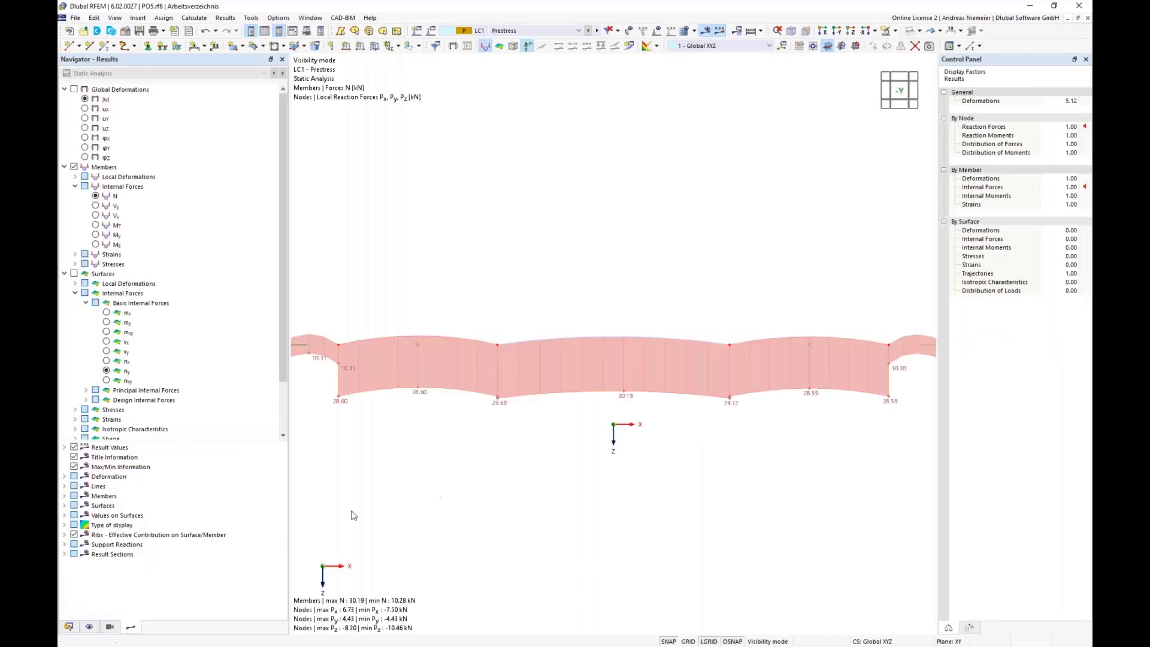
{"action": "scroll", "coordinate": [149, 305], "scroll_direction": "down", "scroll_amount": 2}
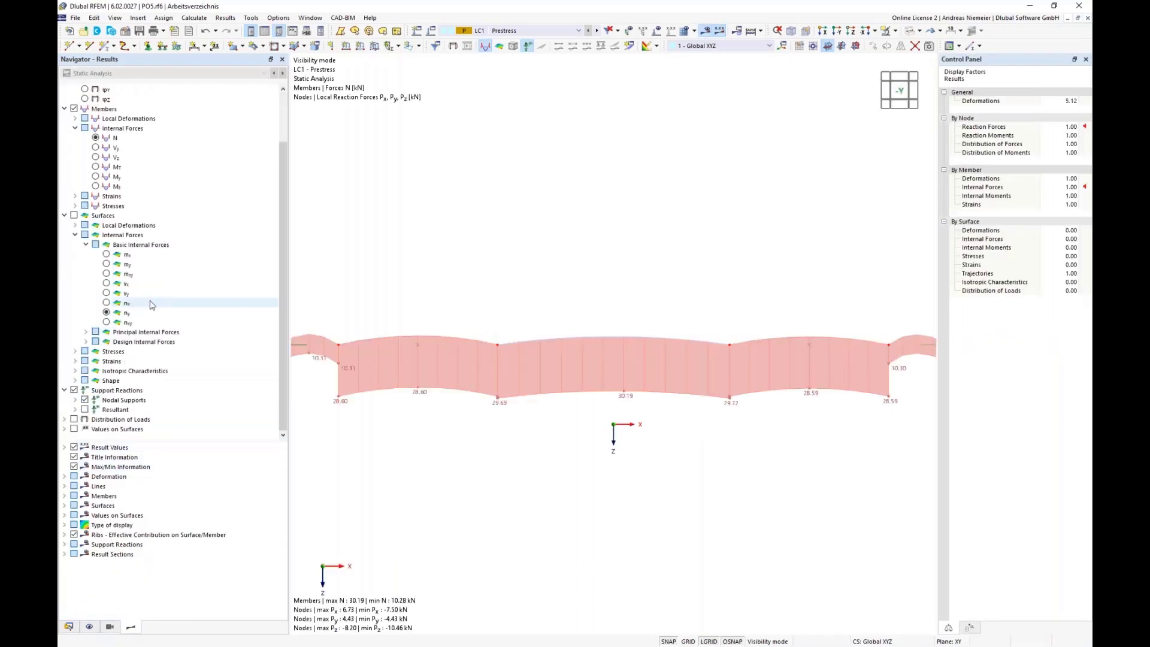
{"action": "left_click", "coordinate": [73, 108]}
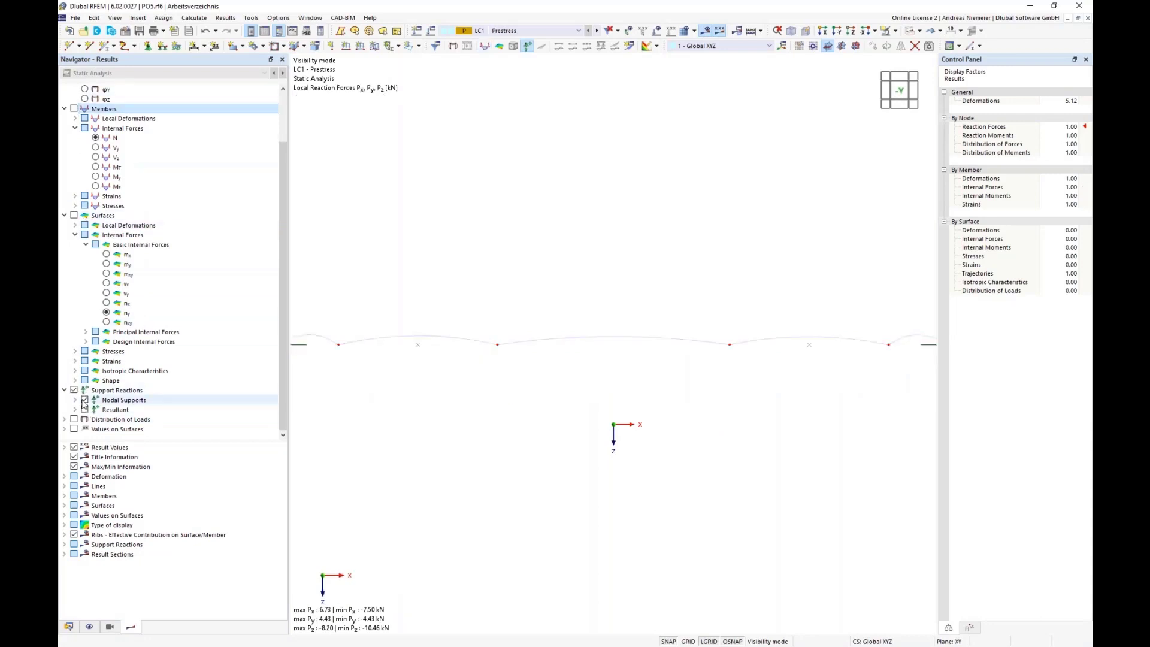
{"action": "scroll", "coordinate": [403, 311], "scroll_direction": "up", "scroll_amount": 5}
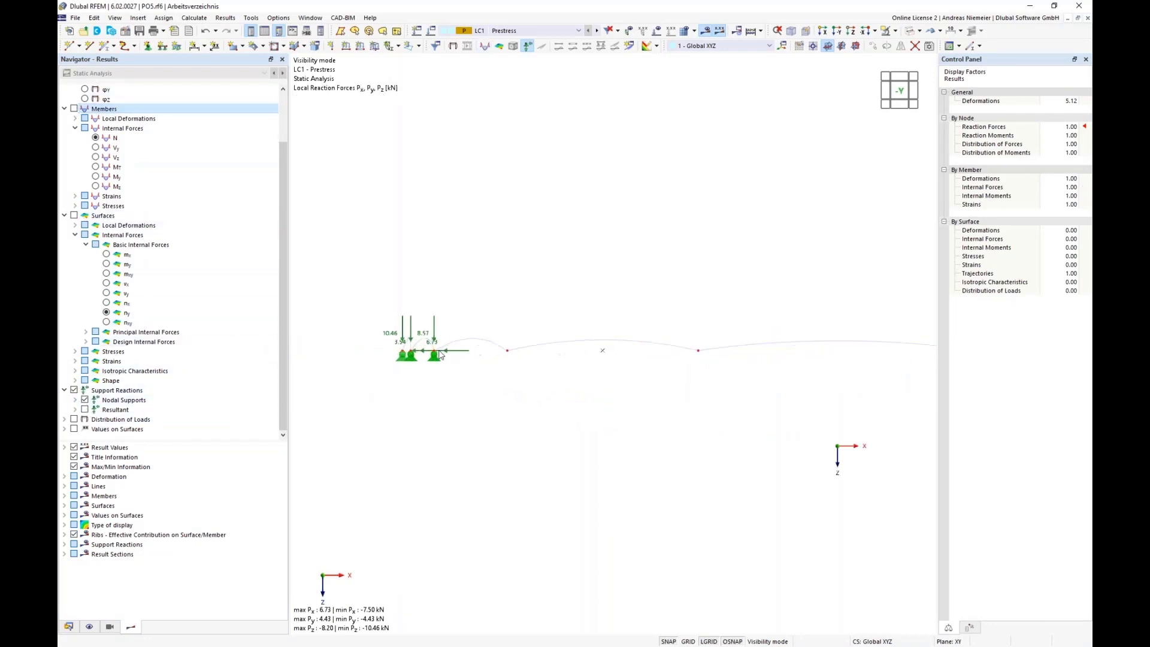
{"action": "scroll", "coordinate": [401, 410], "scroll_direction": "down", "scroll_amount": 1}
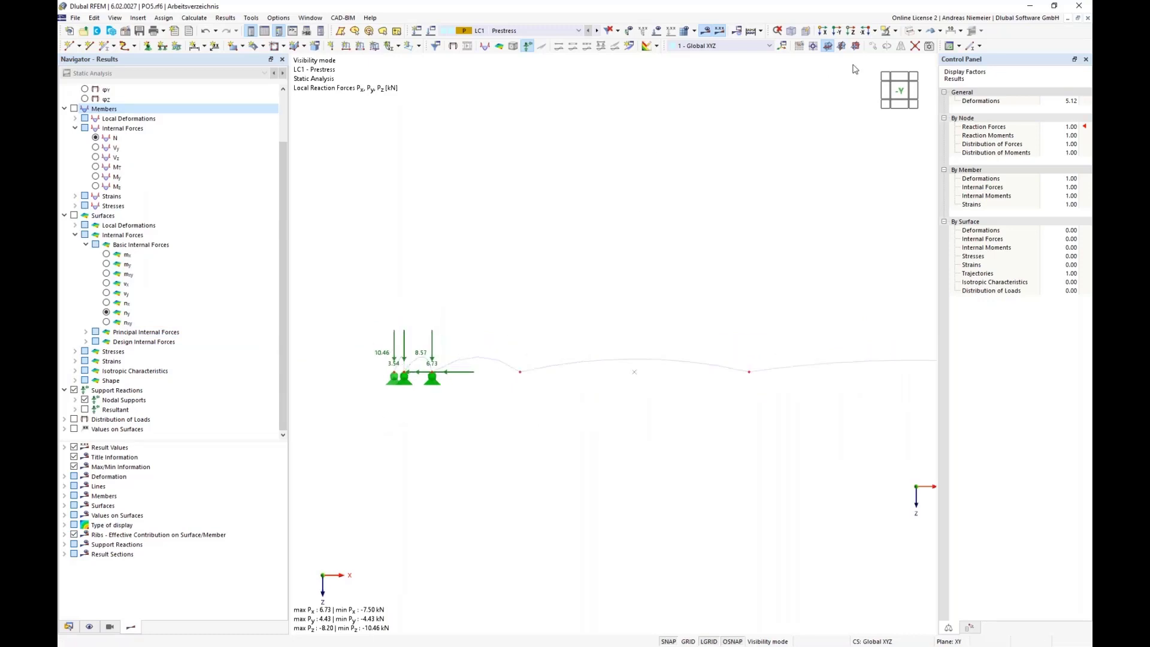
- Cancel the visibility mode and examine the nodal support reactions on the whole model with arches and bracing
{"action": "left_click", "coordinate": [896, 31]}
{"action": "left_click", "coordinate": [903, 104]}
{"action": "scroll", "coordinate": [522, 206], "scroll_direction": "down", "scroll_amount": 4}
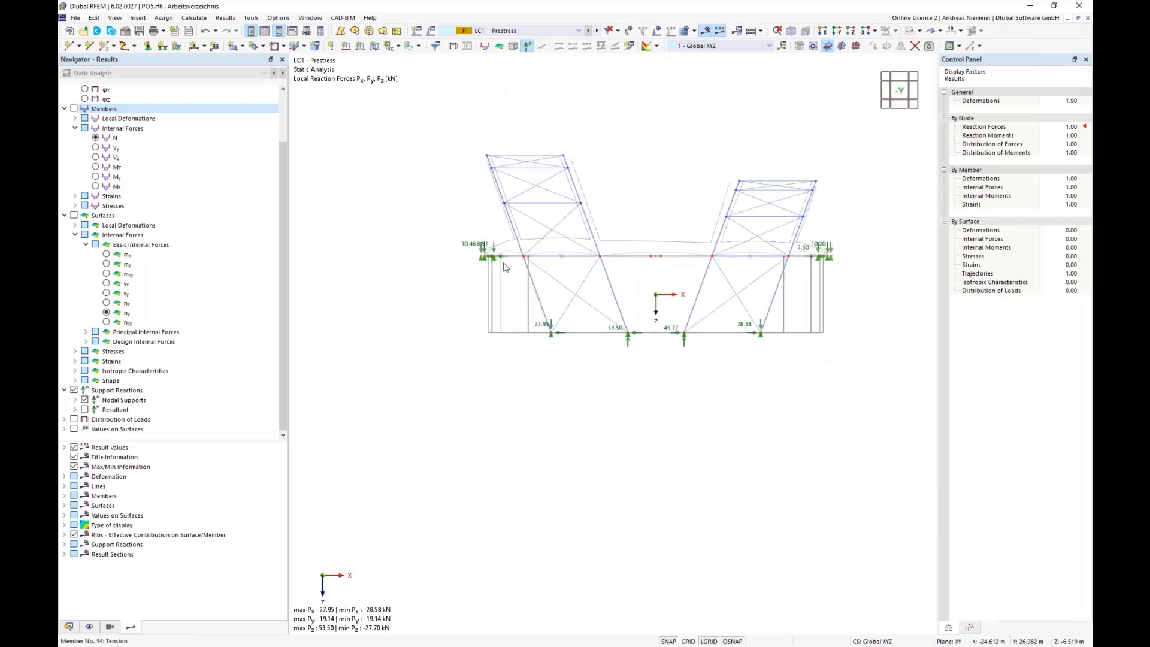
{"action": "scroll", "coordinate": [494, 261], "scroll_direction": "up", "scroll_amount": 3}
{"action": "scroll", "coordinate": [445, 277], "scroll_direction": "down", "scroll_amount": 3}
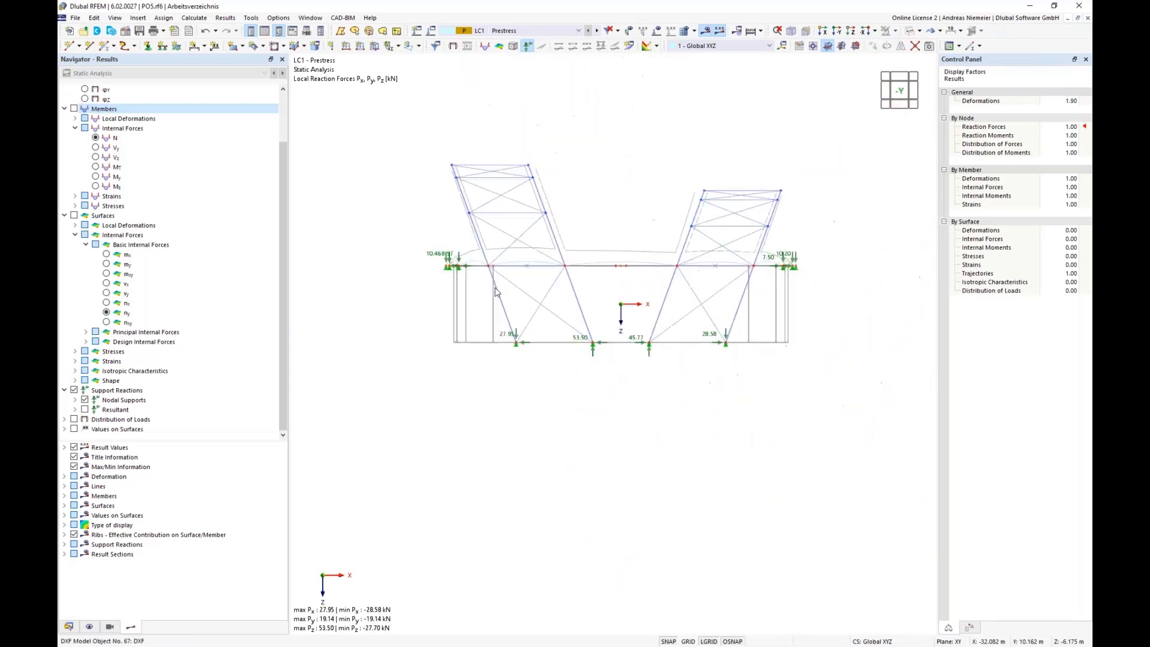
{"action": "middle_click_drag", "start_coordinate": [618, 293], "coordinate": [615, 343], "text": "ctrl"}
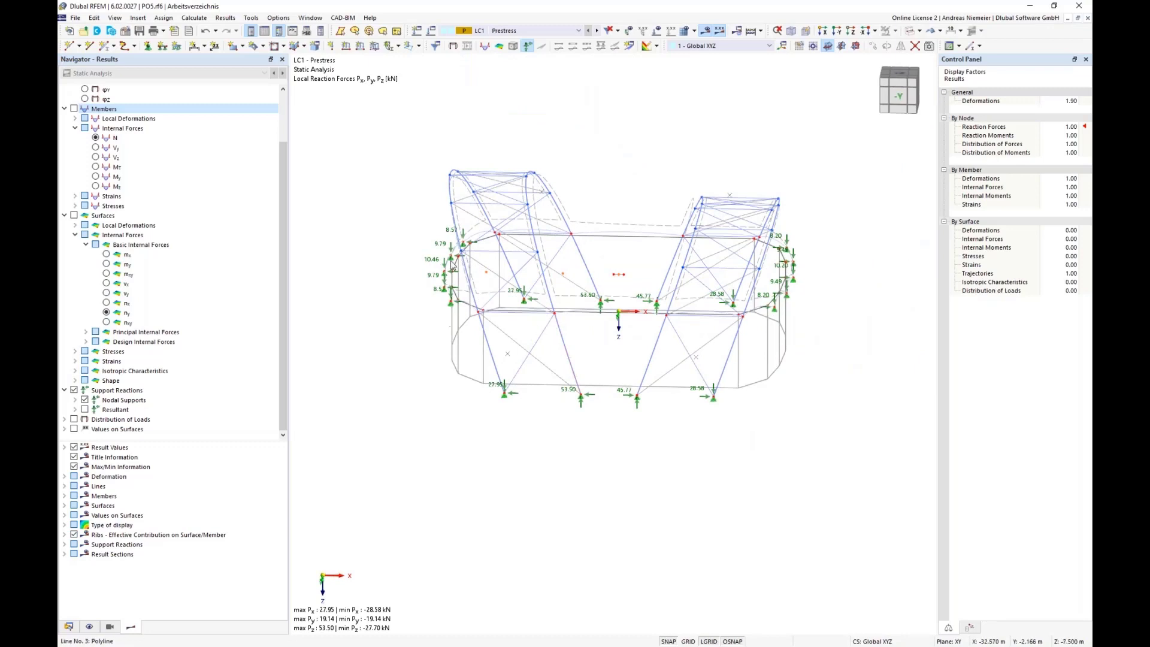
- Hide the support reactions on the arch and cable model
{"action": "middle_click_drag", "start_coordinate": [680, 441], "coordinate": [659, 467], "text": "ctrl"}
{"action": "left_click", "coordinate": [73, 390]}
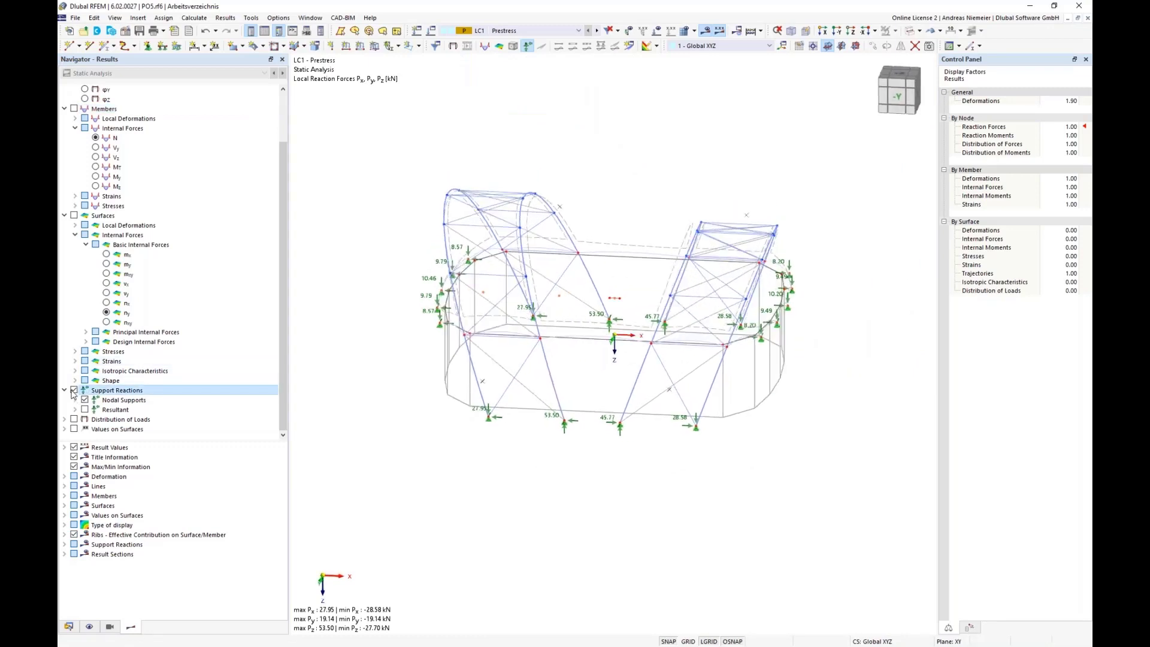
{"action": "mouse_move", "coordinate": [608, 504]}
{"action": "middle_mouse_down"}
{"action": "mouse_move", "coordinate": [598, 521]}
{"action": "mouse_move", "coordinate": [585, 508]}
{"action": "mouse_move", "coordinate": [603, 519]}
{"action": "middle_mouse_up"}
{"action": "scroll", "coordinate": [603, 519], "scroll_direction": "down", "scroll_amount": 1}
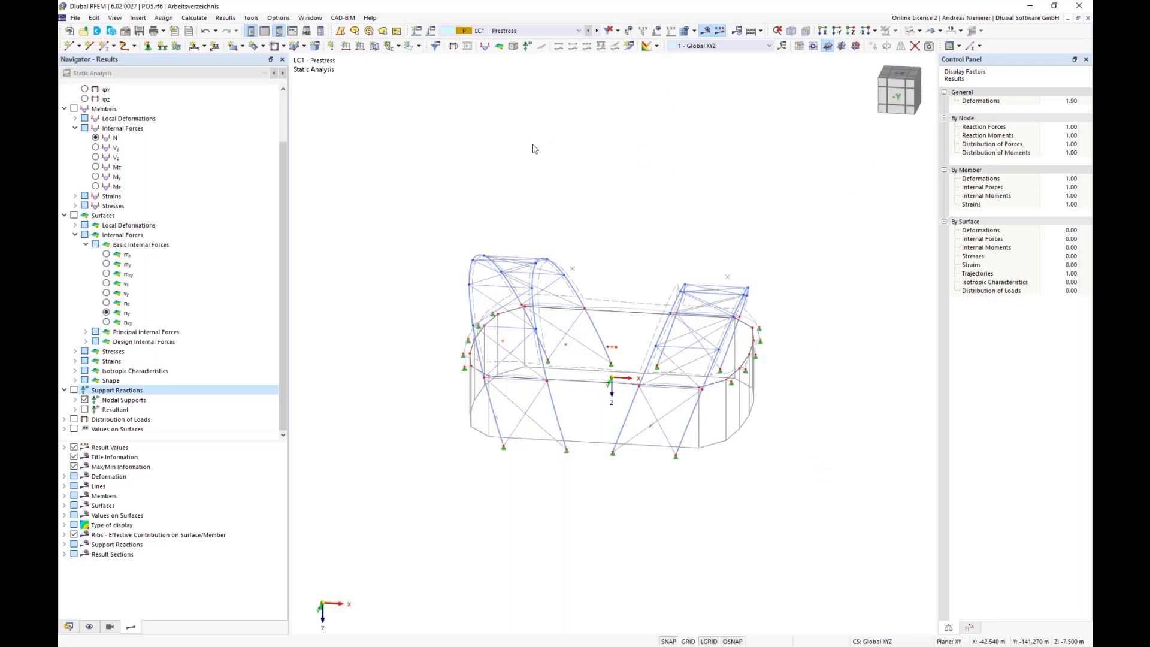
- Create a new load case LC2 named Self-Weight with the action category Permanent
{"action": "left_click", "coordinate": [431, 30]}
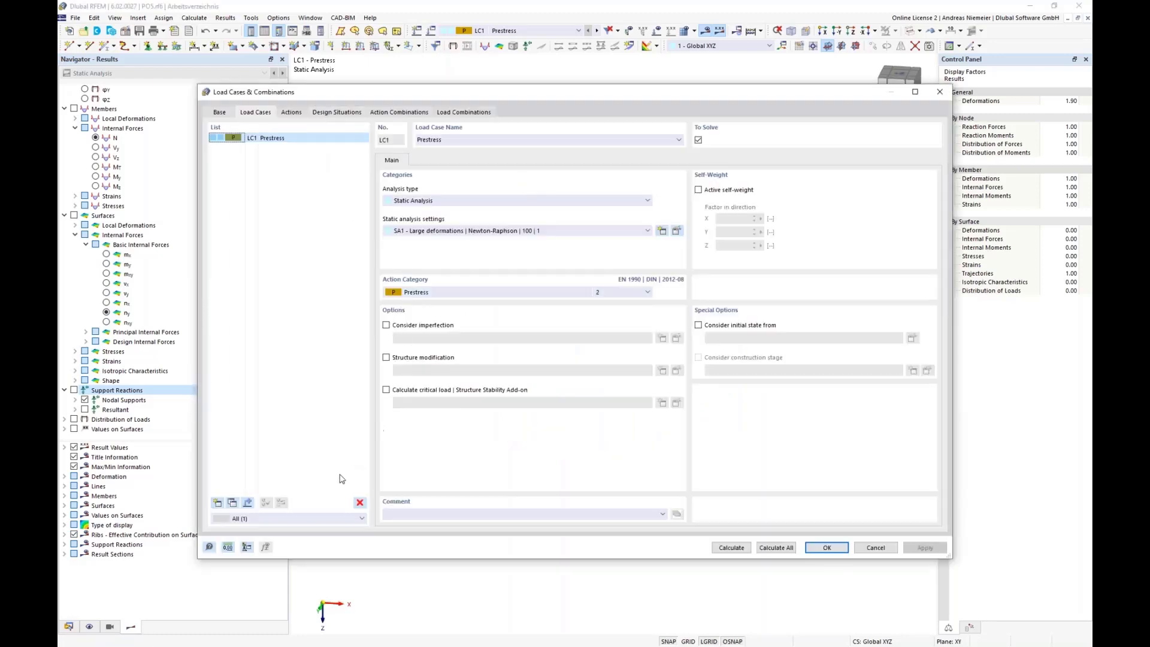
{"action": "left_click", "coordinate": [218, 502]}
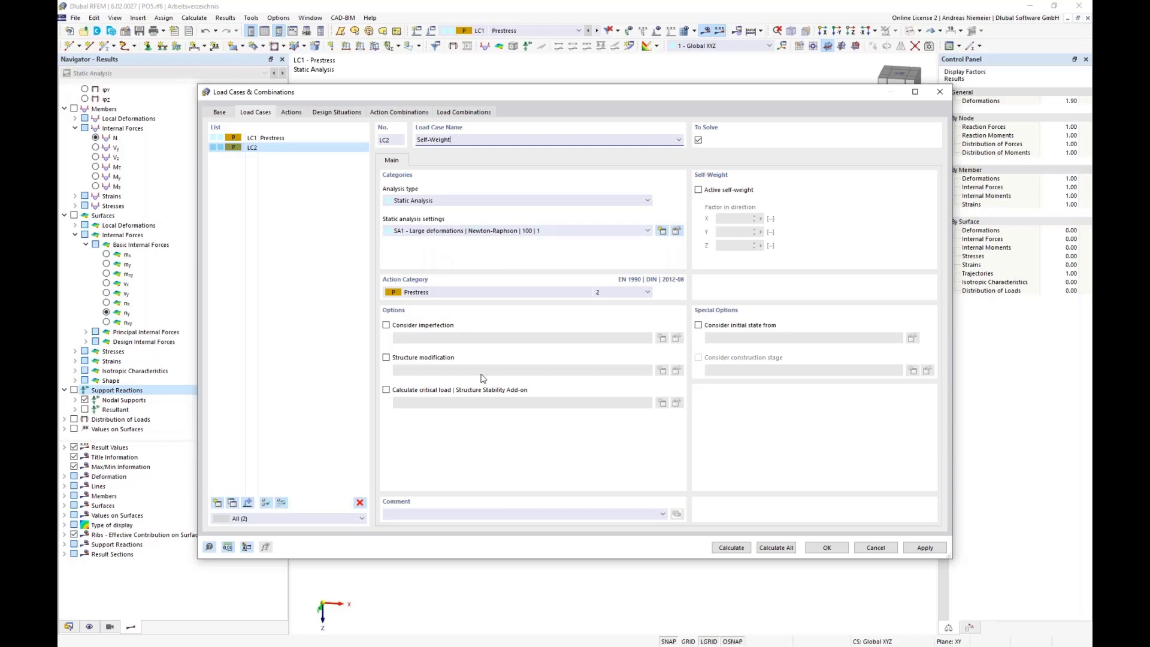
{"action": "left_click", "coordinate": [468, 292]}
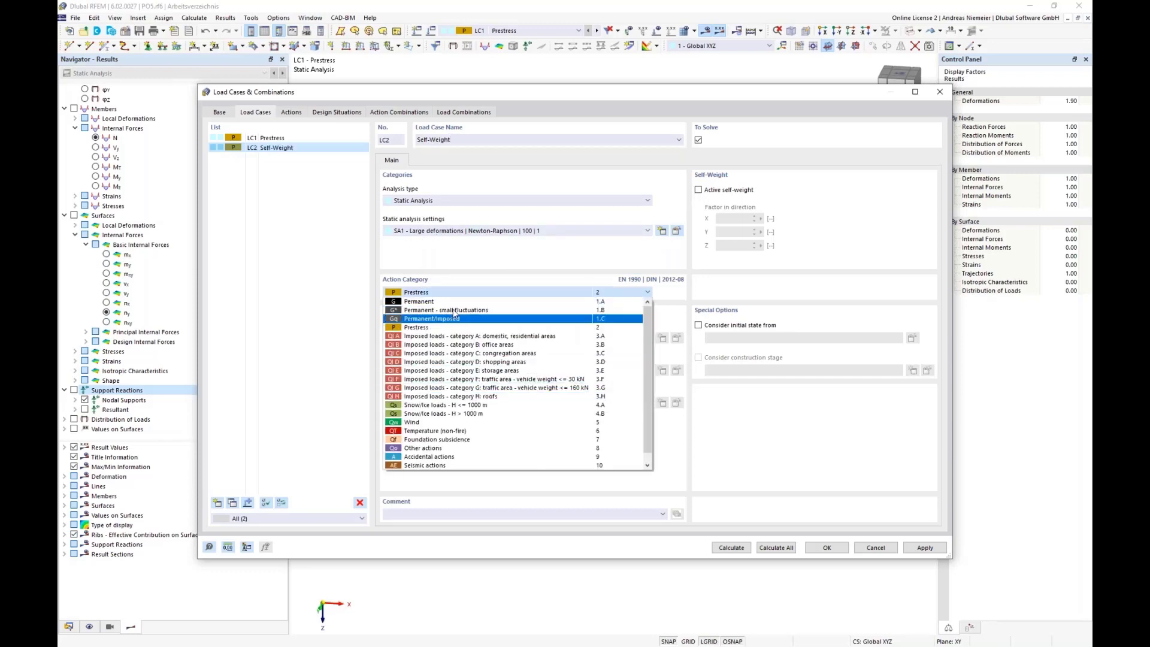
{"action": "left_click", "coordinate": [436, 304]}
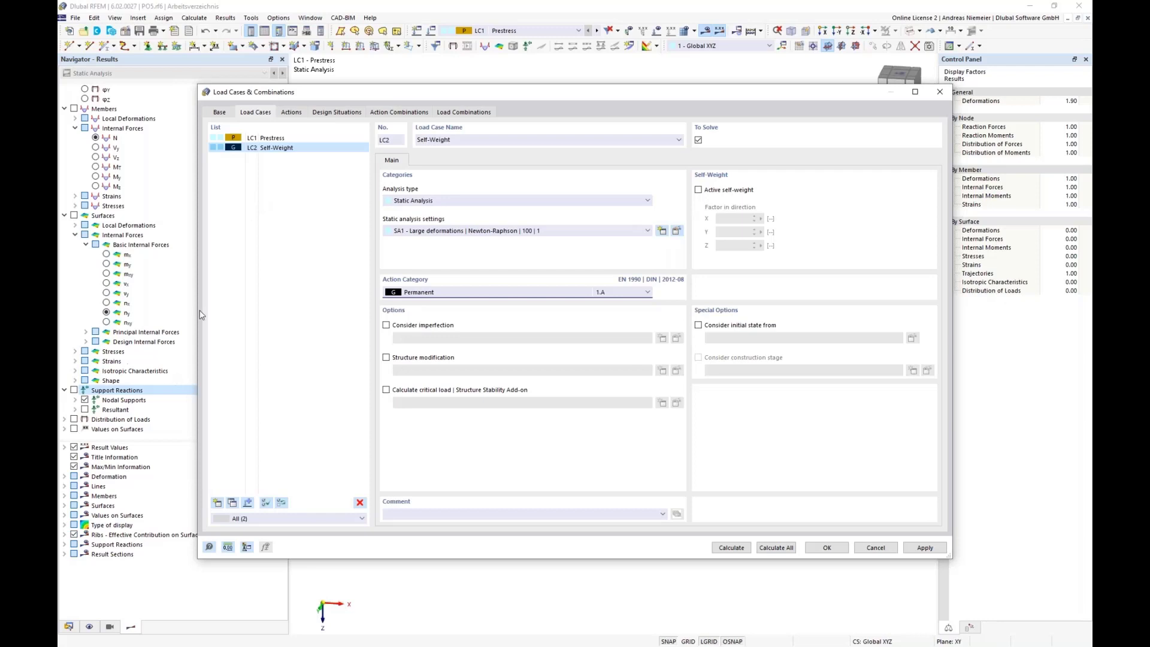
- Have LC2 consider the initial state from LC1 - Prestress, leaving the initial state type as Final State, and calculate it
{"action": "left_click", "coordinate": [705, 328]}
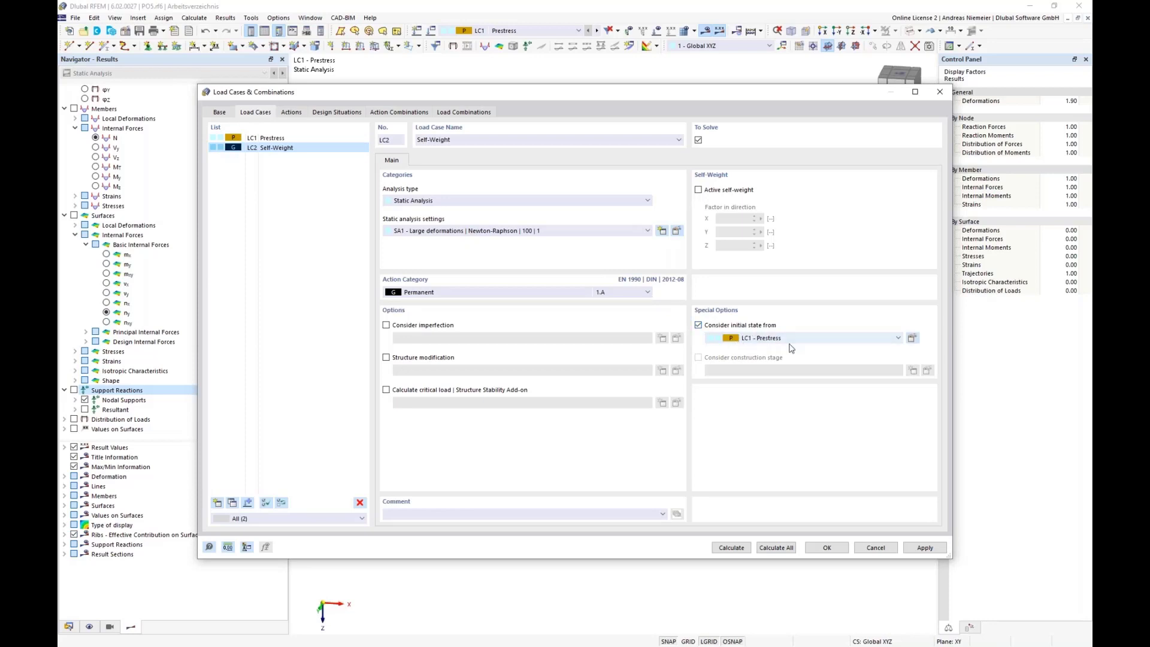
{"action": "left_click", "coordinate": [794, 335]}
{"action": "left_click", "coordinate": [747, 349]}
{"action": "left_click", "coordinate": [913, 338]}
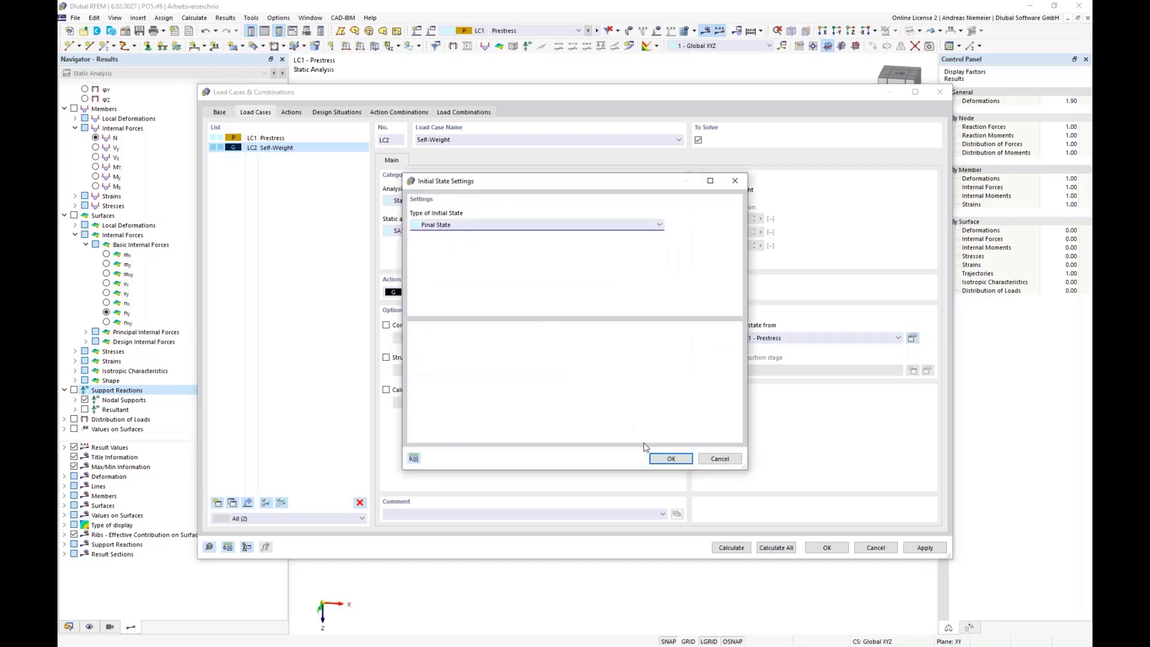
{"action": "left_click", "coordinate": [723, 460]}
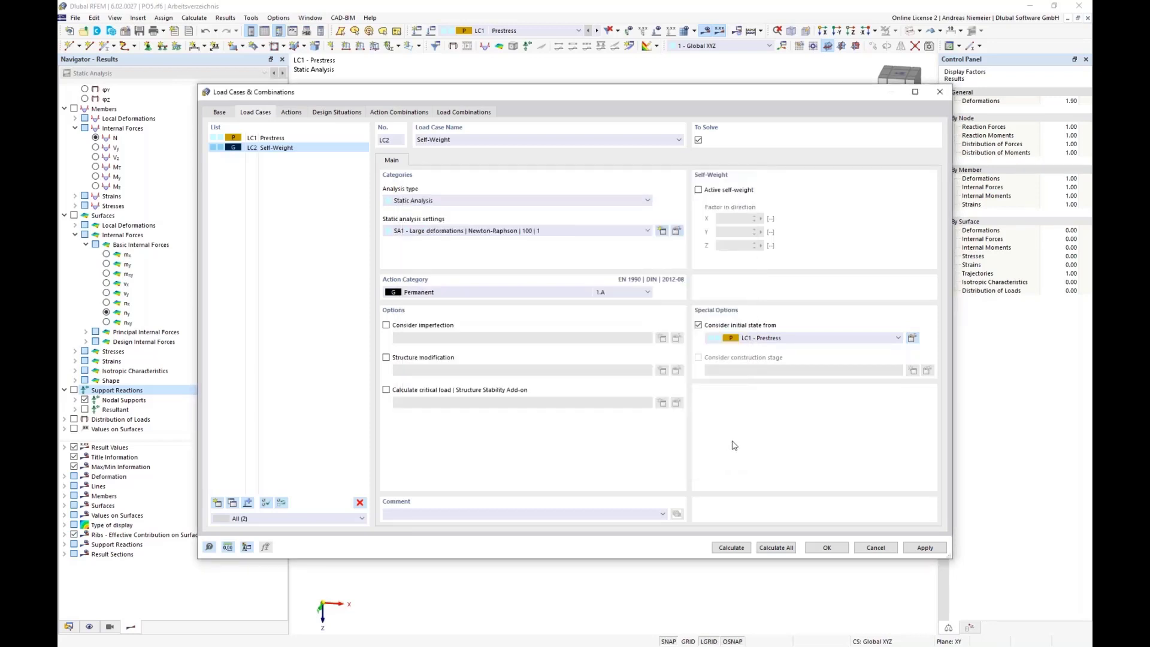
{"action": "left_click", "coordinate": [731, 547]}
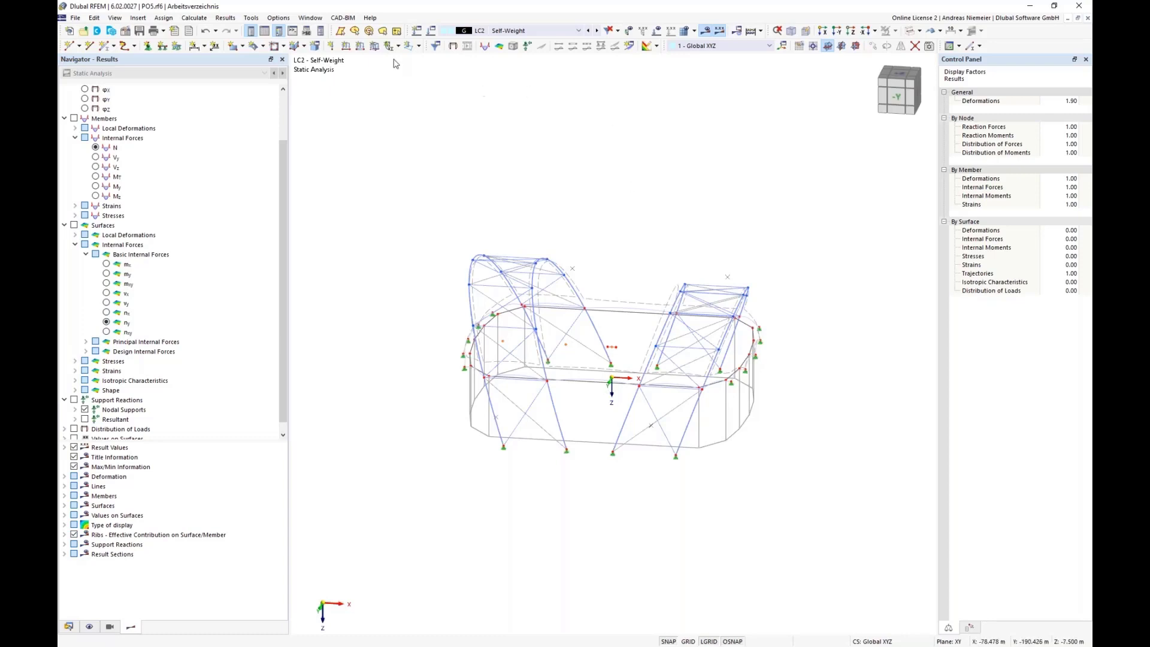
- Show the result tables and display the global deformations |u| of the Self-Weight load case on the model
{"action": "left_click", "coordinate": [265, 32]}
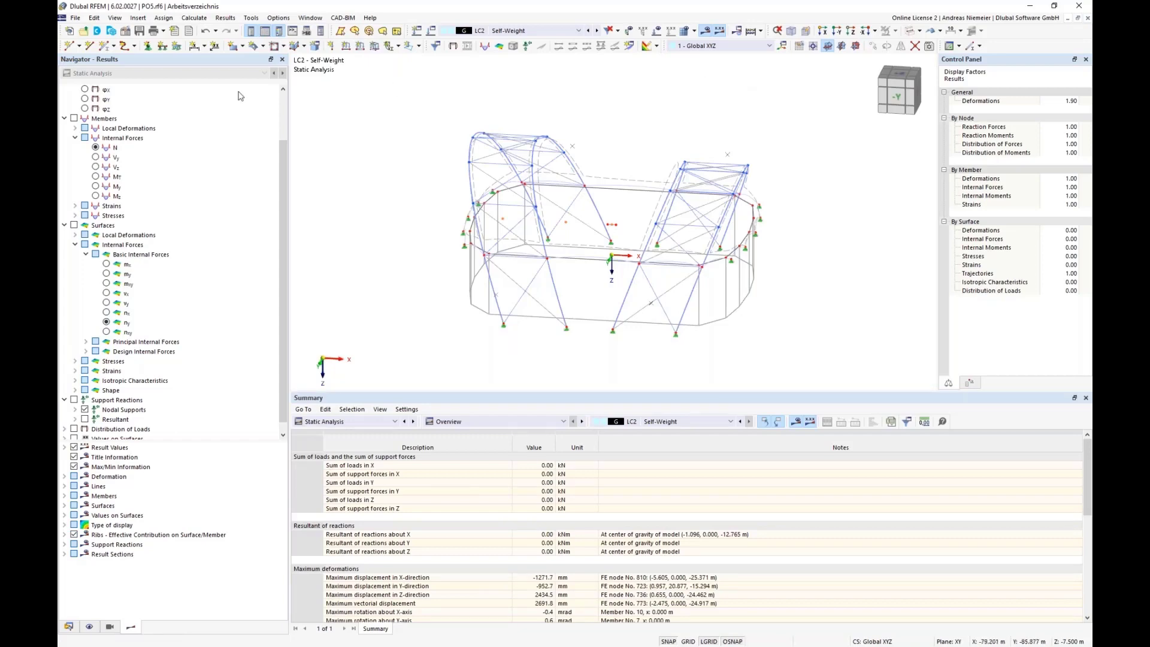
{"action": "scroll", "coordinate": [81, 141], "scroll_direction": "up", "scroll_amount": 2}
{"action": "left_click", "coordinate": [74, 99]}
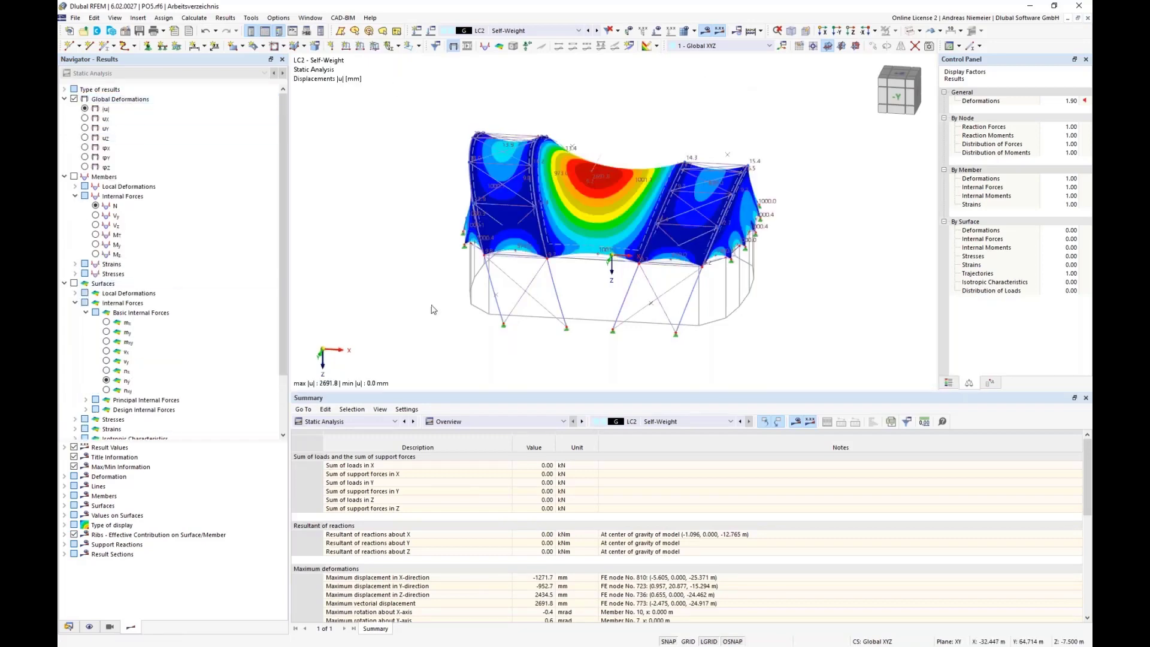
{"action": "middle_click_drag", "start_coordinate": [418, 293], "coordinate": [397, 257]}
{"action": "mouse_move", "coordinate": [398, 256]}
{"action": "middle_mouse_down", "text": "ctrl"}
{"action": "mouse_move", "coordinate": [403, 285]}
{"action": "mouse_move", "coordinate": [411, 235]}
{"action": "mouse_move", "coordinate": [413, 269]}
{"action": "middle_mouse_up", "text": "ctrl"}
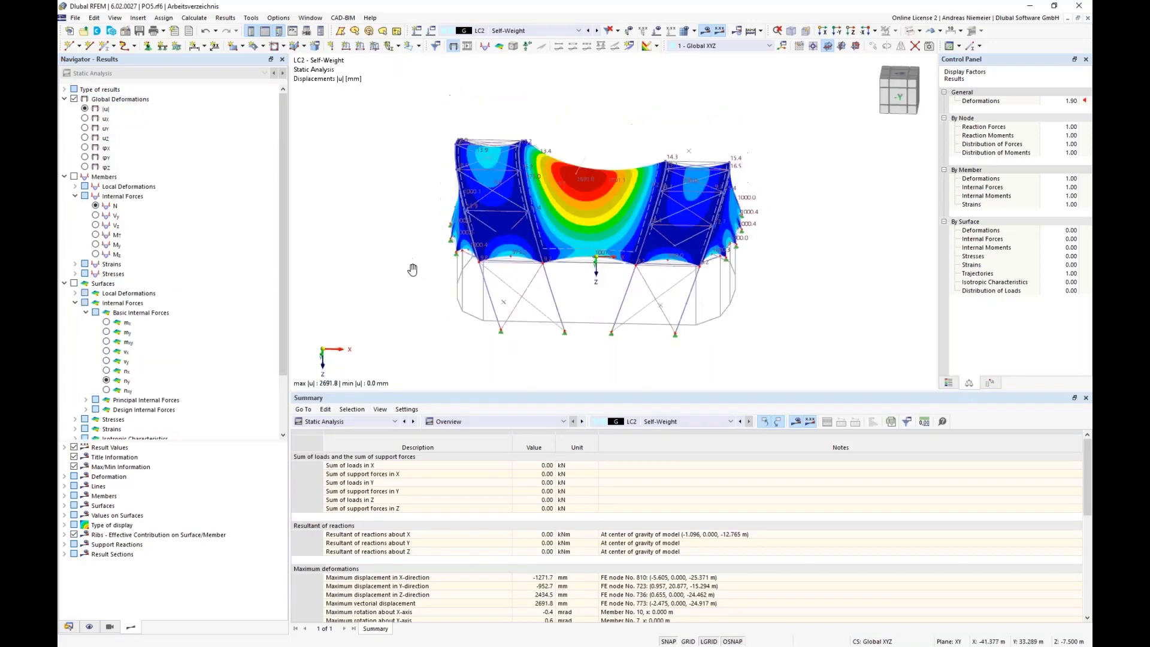
{"action": "scroll", "coordinate": [414, 269], "scroll_direction": "down", "scroll_amount": 1}
- Compare the static analysis summary of the Prestress load case LC1 with that of the Self-Weight load case LC2
{"action": "left_click", "coordinate": [659, 422]}
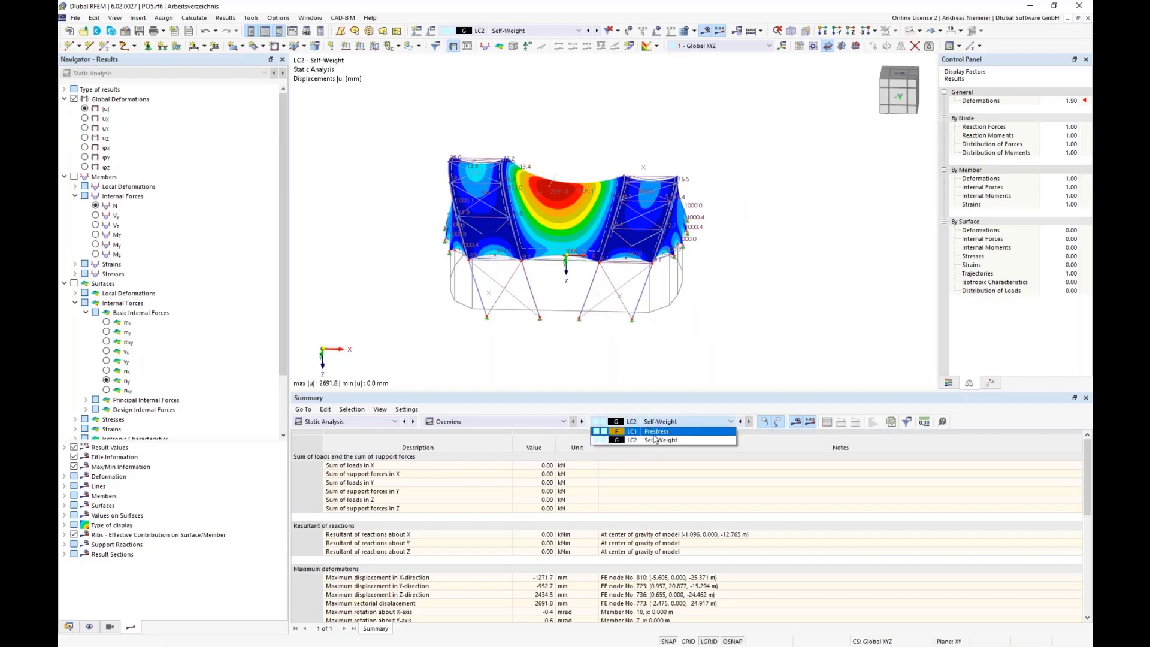
{"action": "left_click", "coordinate": [649, 450]}
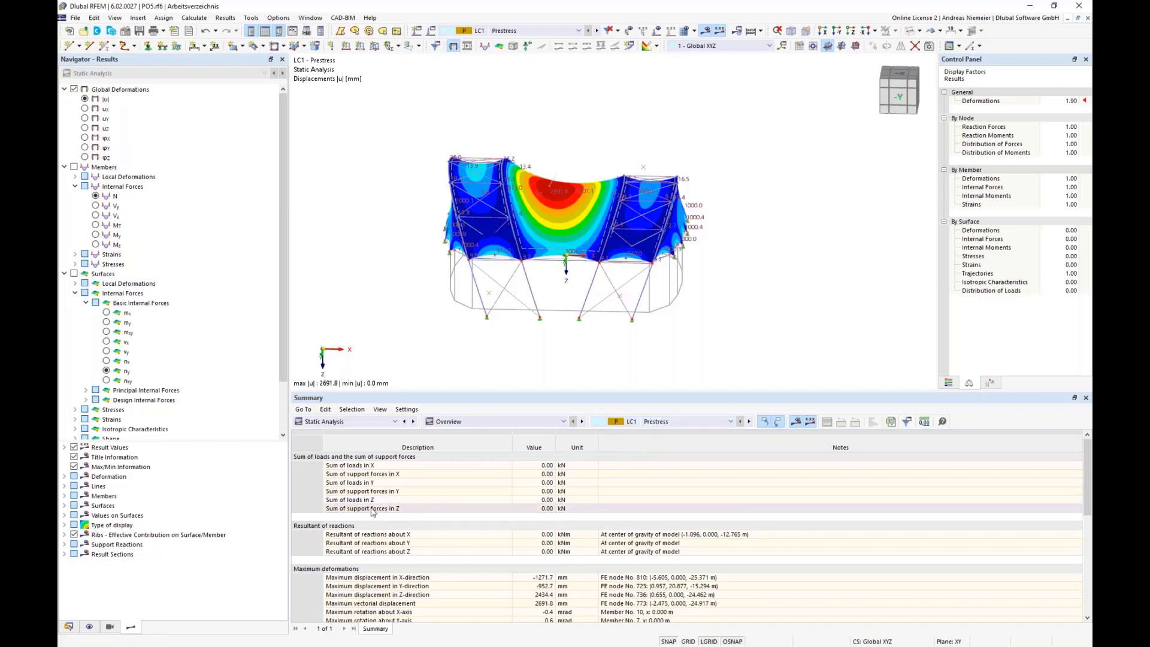
{"action": "left_click", "coordinate": [664, 422]}
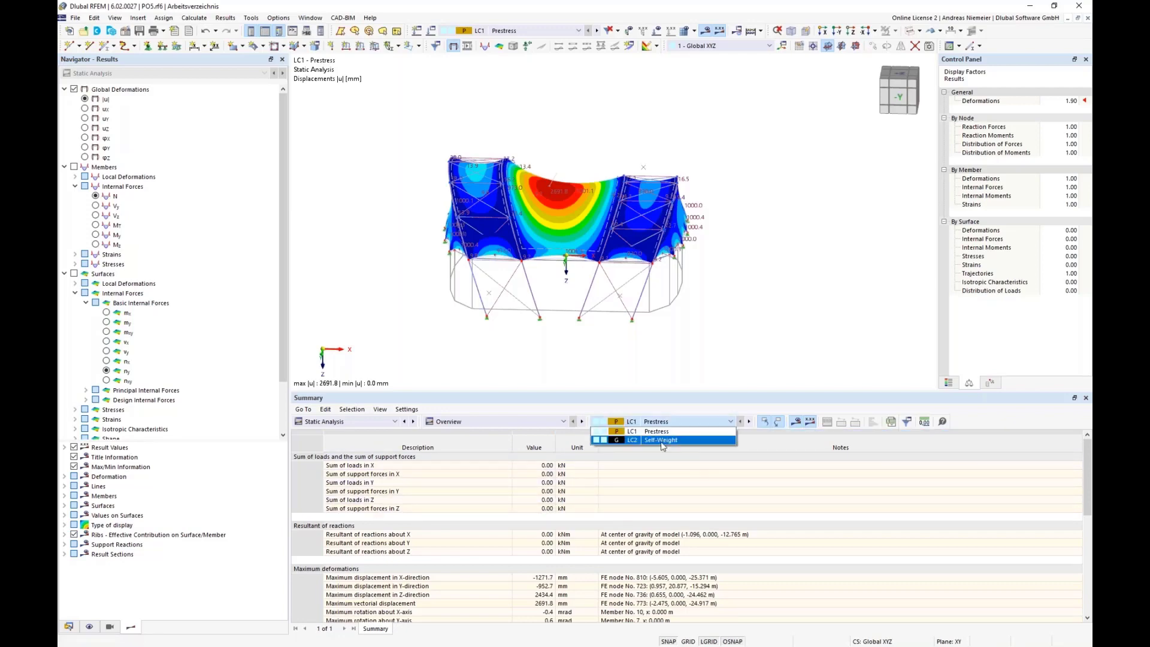
{"action": "left_click", "coordinate": [595, 520]}
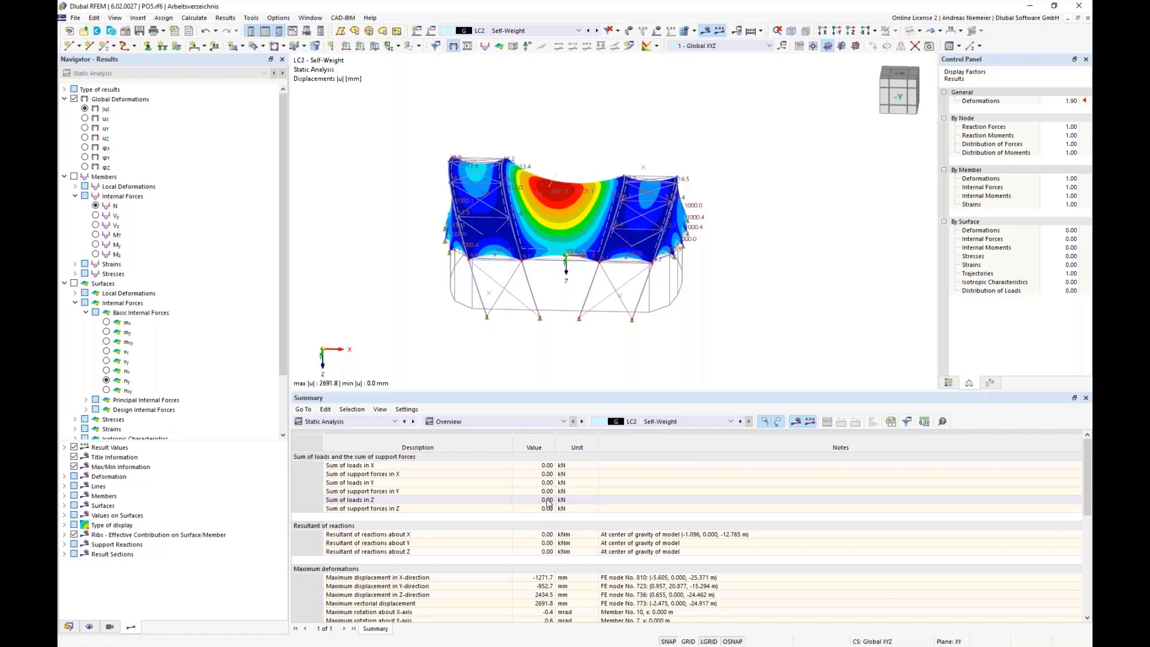
- Activate self-weight for load case LC2 with a Z-direction factor of 1.000 and calculate the load case
{"action": "left_click", "coordinate": [355, 422]}
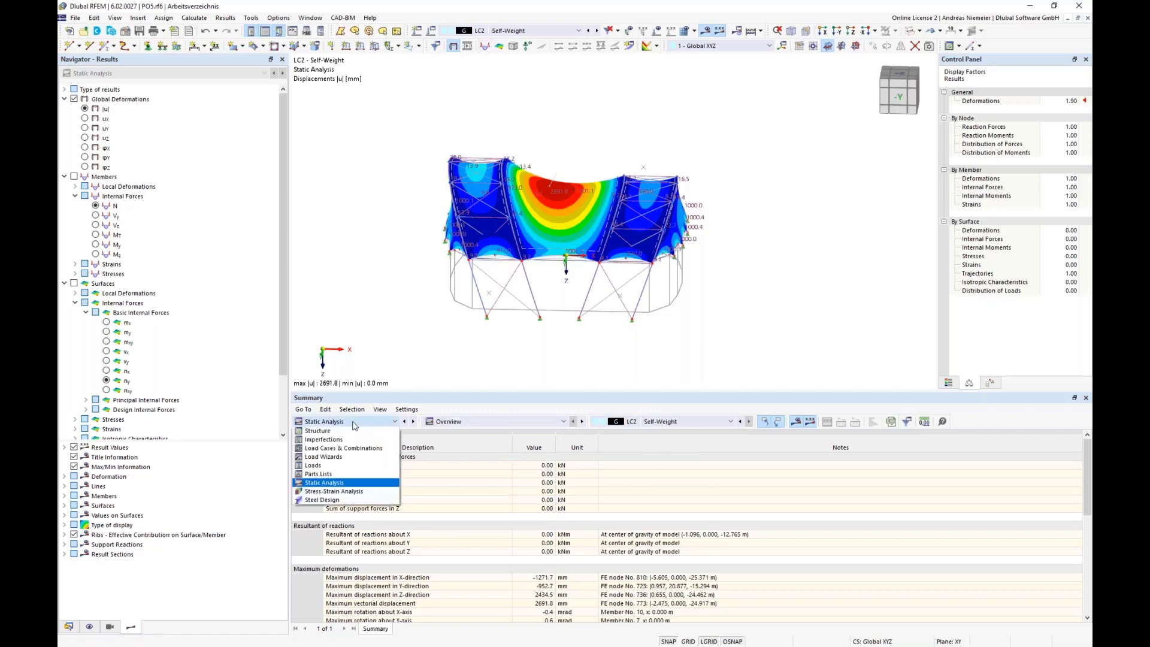
{"action": "left_click", "coordinate": [343, 449]}
{"action": "left_click", "coordinate": [411, 45]}
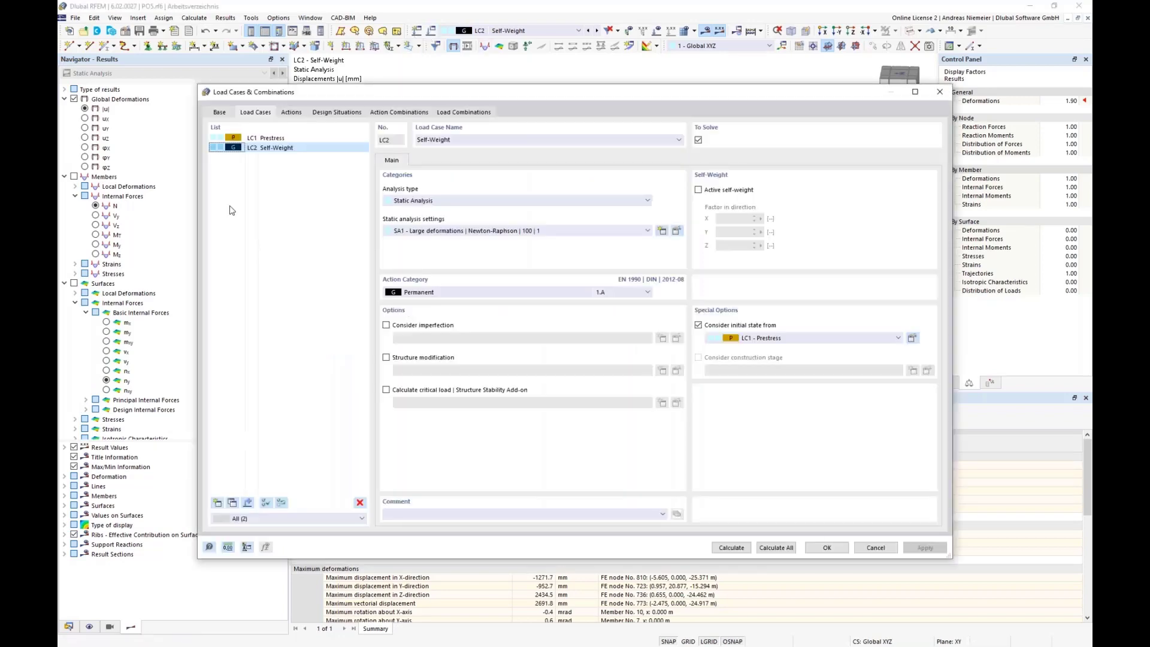
{"action": "left_click", "coordinate": [699, 189]}
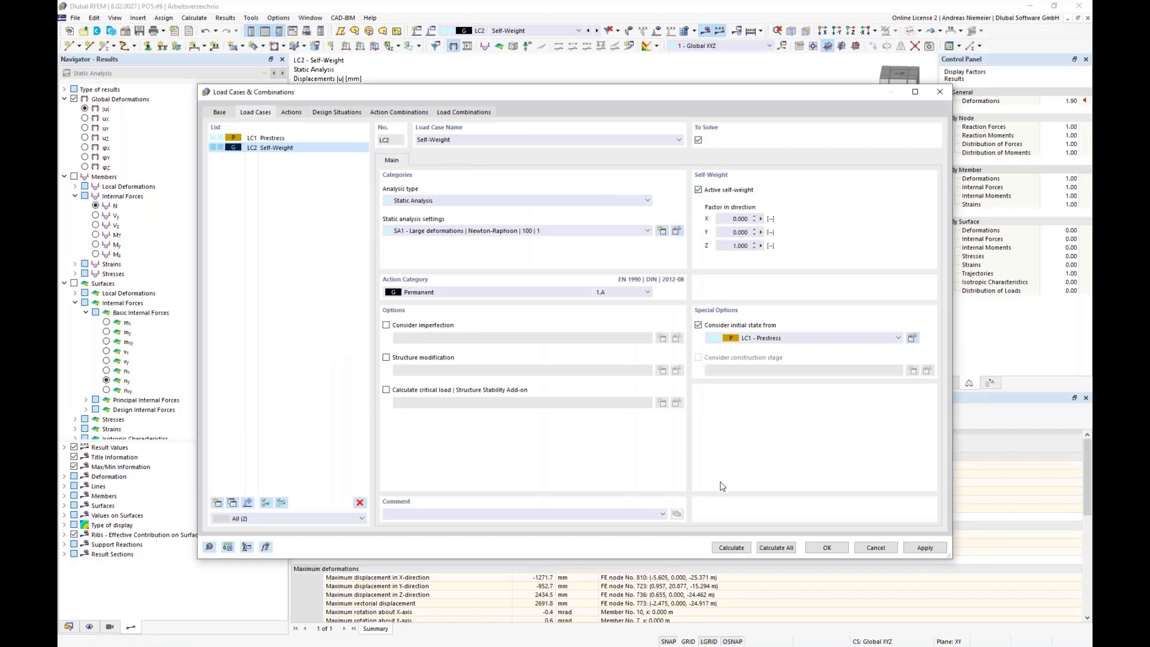
{"action": "left_click", "coordinate": [735, 550]}
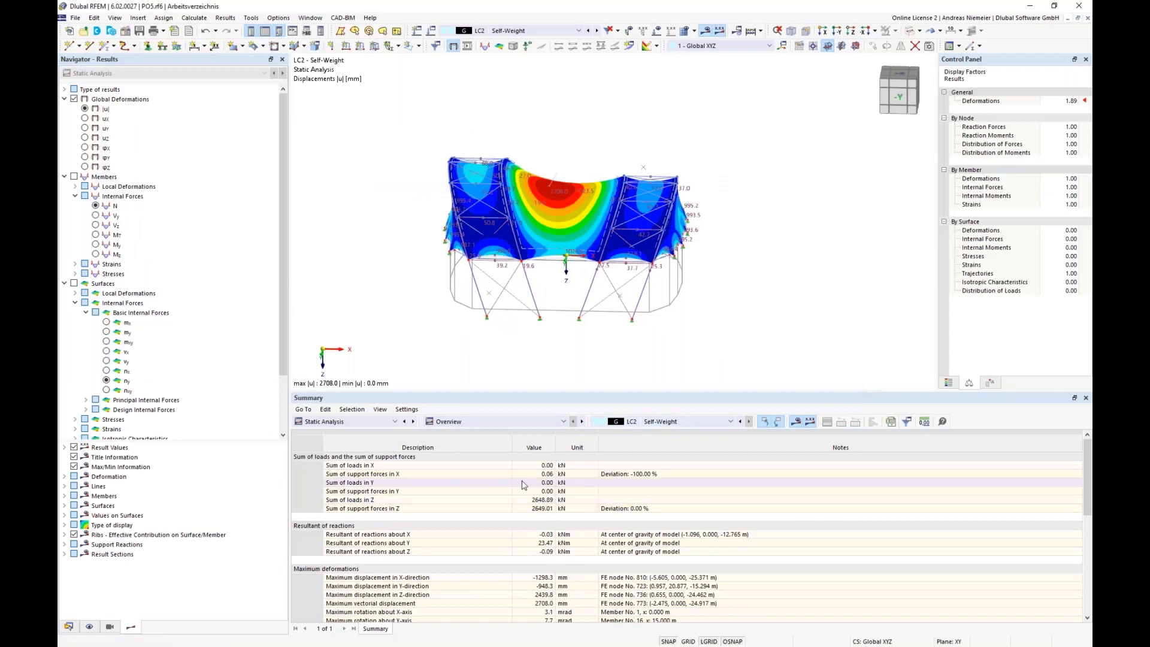
- Review the summary and global deformations of the Prestress load case LC1 against the recalculated Self-Weight results
{"action": "left_click", "coordinate": [651, 424]}
{"action": "left_click", "coordinate": [652, 434]}
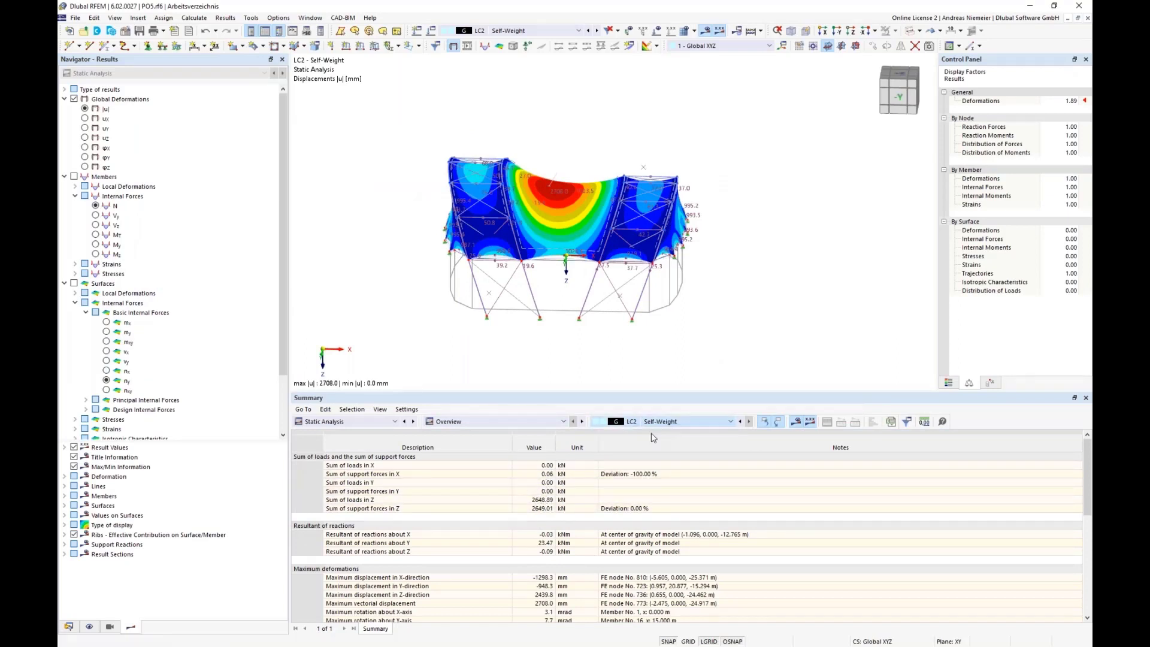
{"action": "left_click", "coordinate": [685, 421]}
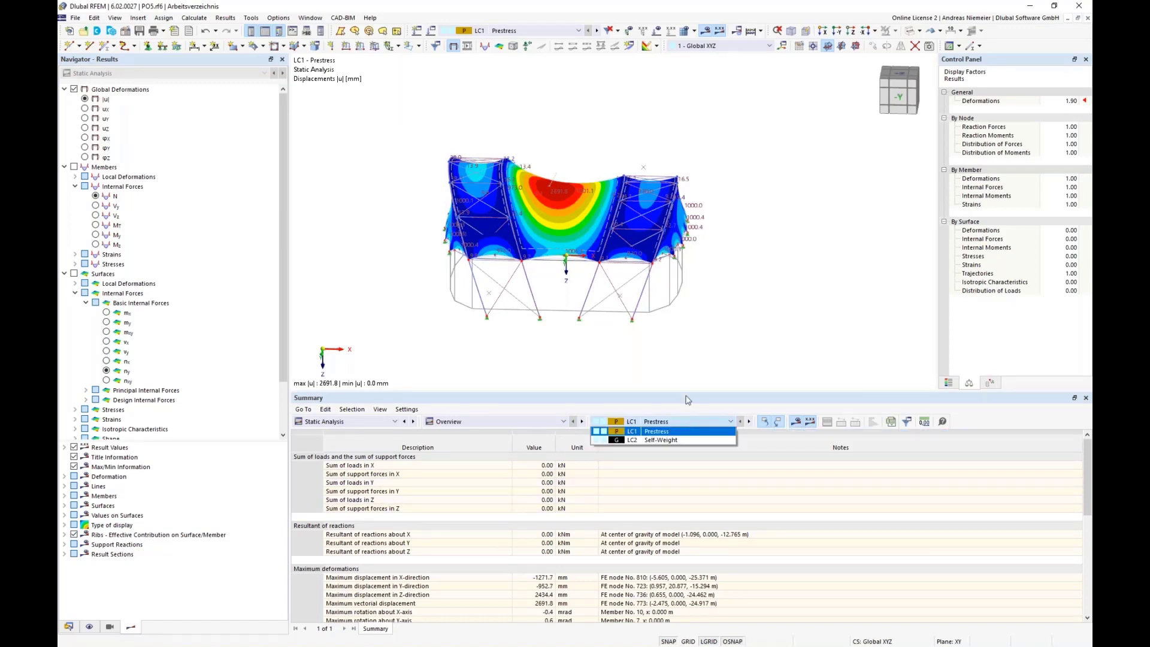
{"action": "left_click", "coordinate": [709, 353]}
{"action": "middle_click_drag", "start_coordinate": [709, 346], "coordinate": [683, 341], "text": "ctrl"}
- Add a new load case LC3 named Snow to the load cases table
{"action": "left_click", "coordinate": [345, 421]}
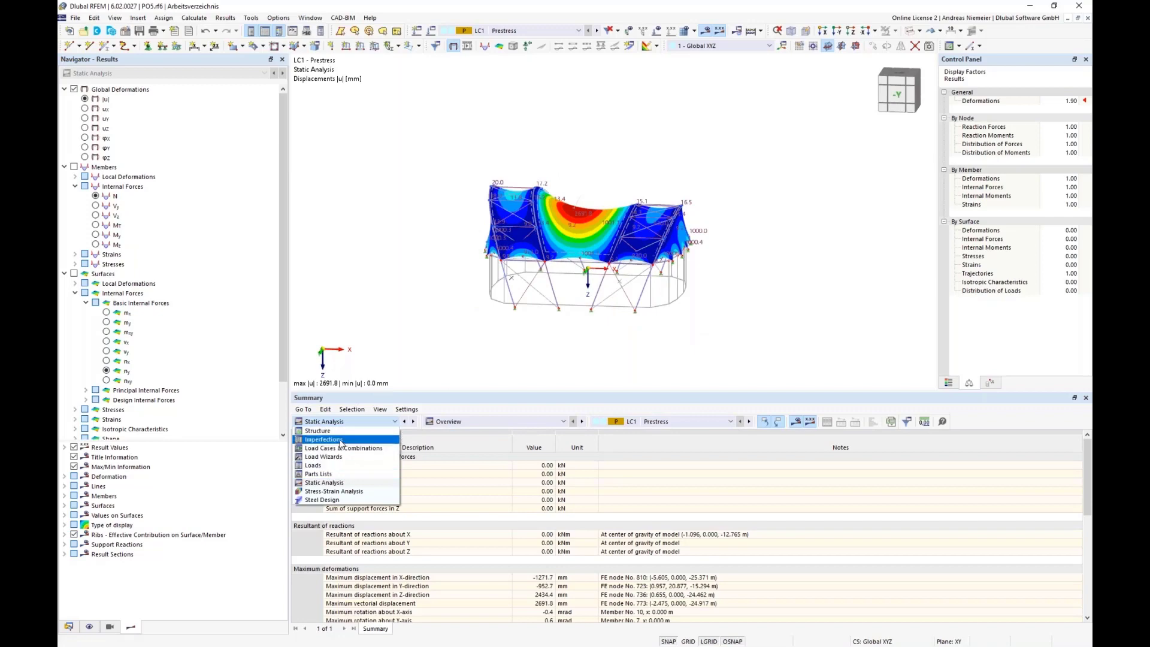
{"action": "left_click", "coordinate": [344, 448]}
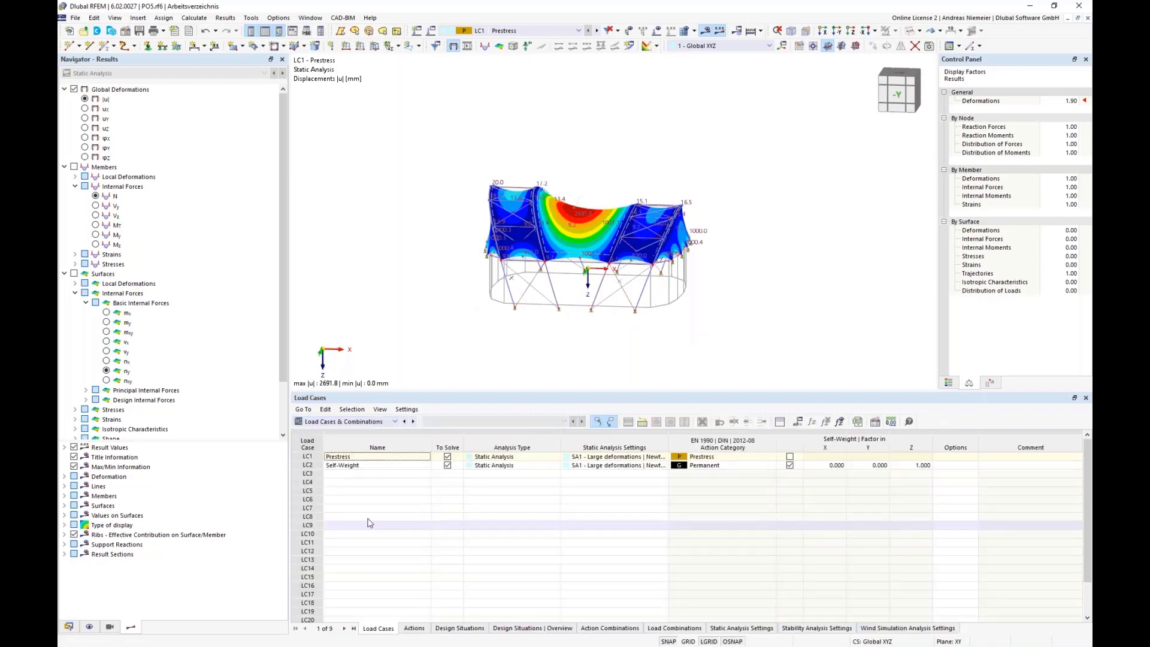
{"action": "left_click", "coordinate": [352, 475]}
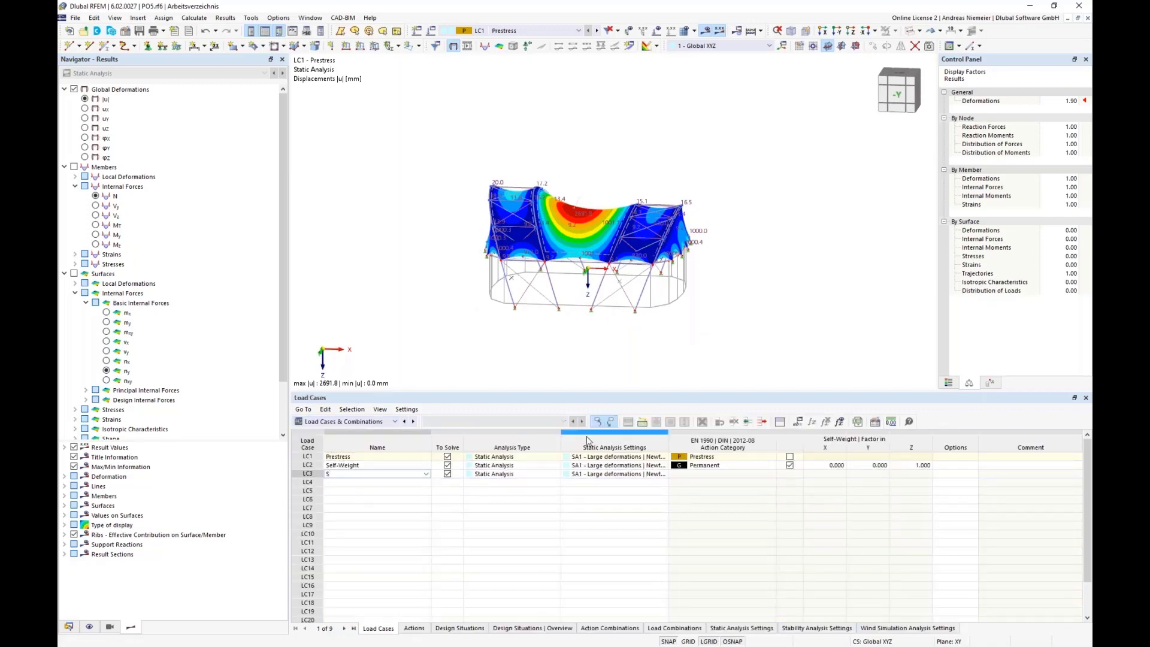
{"action": "left_click", "coordinate": [461, 587]}
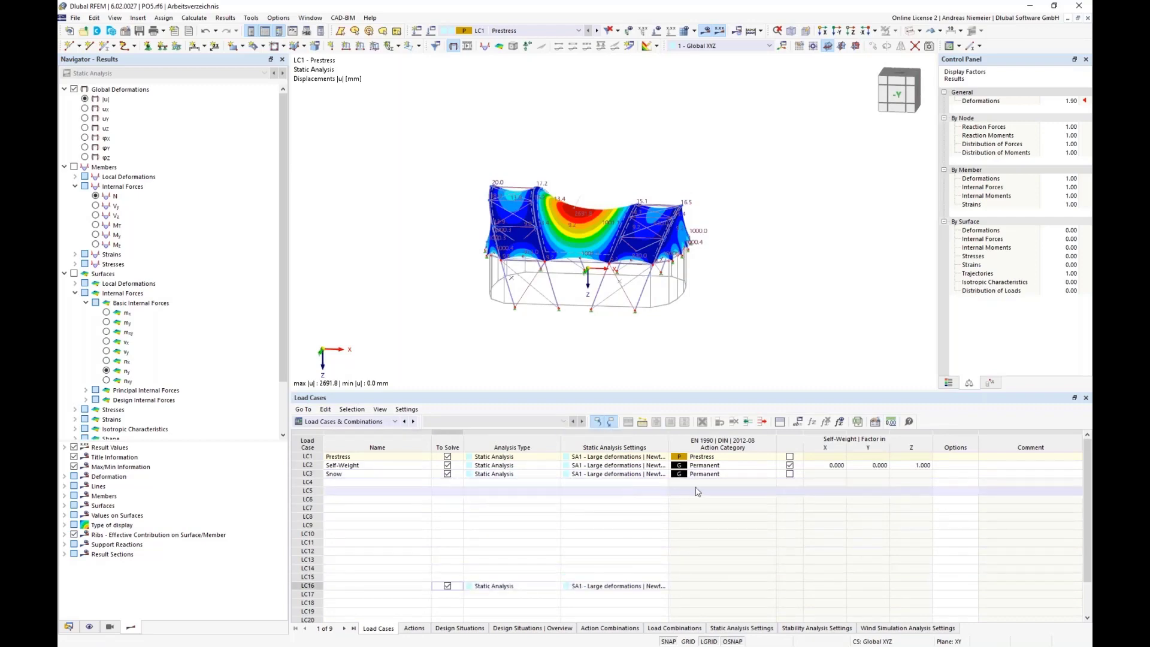
- Set the action category of the Snow load case to Snow/Ice loads - H <= 1000 m
{"action": "left_click", "coordinate": [736, 475]}
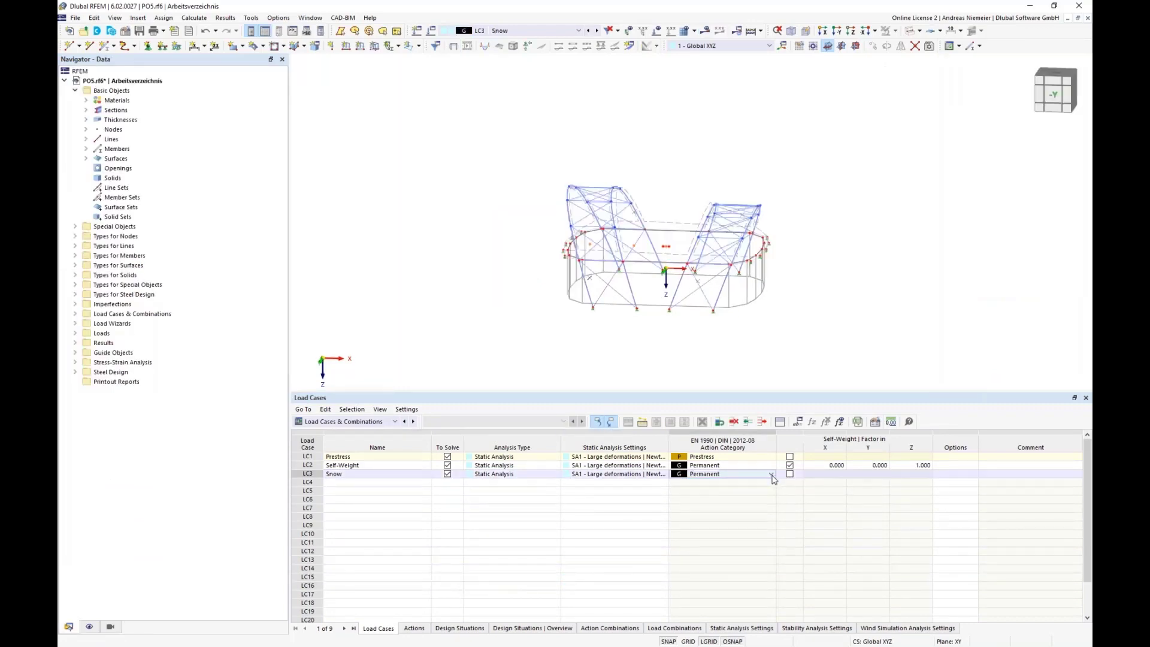
{"action": "left_click", "coordinate": [771, 475]}
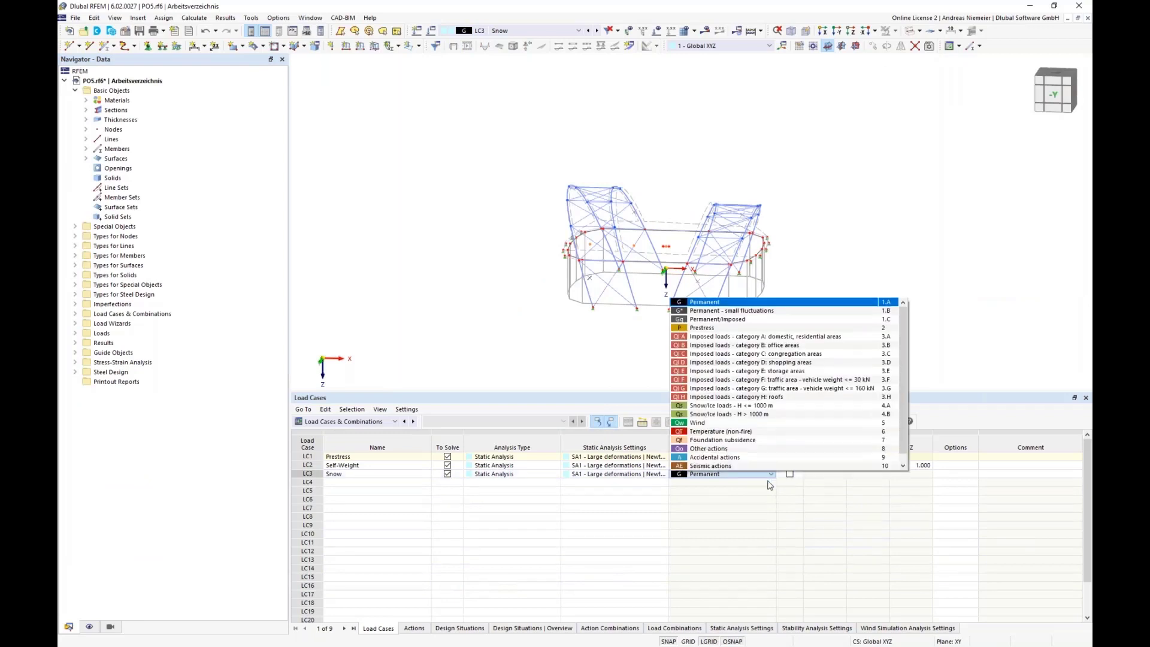
{"action": "left_click", "coordinate": [730, 407]}
{"action": "left_click", "coordinate": [722, 542]}
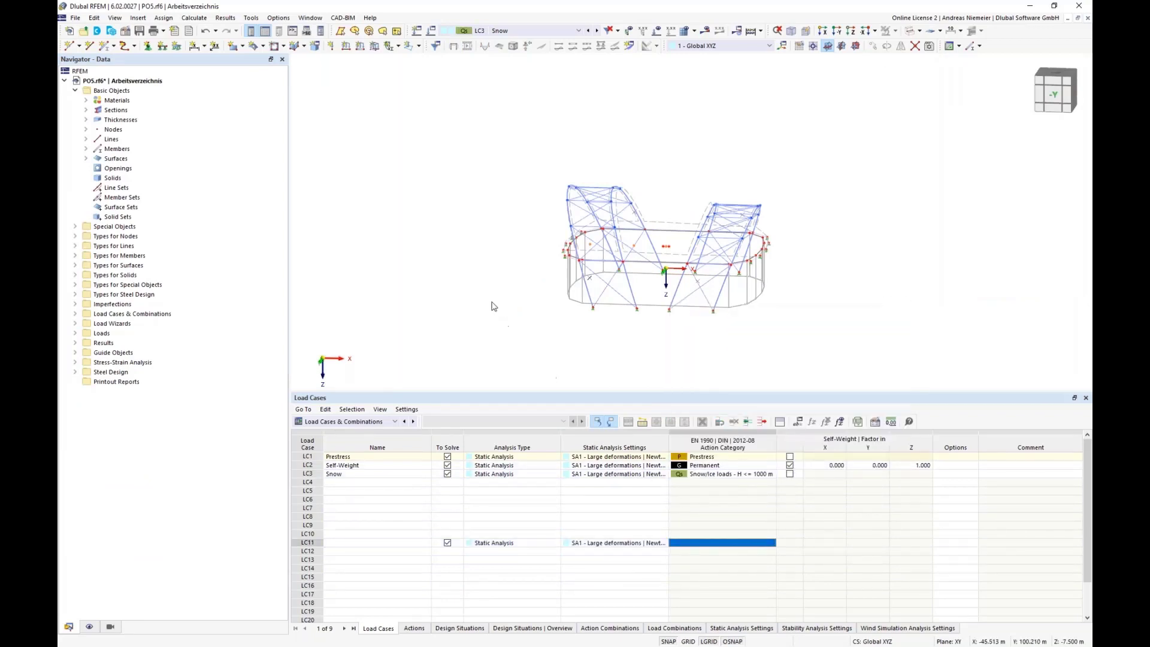
- Apply a uniform surface load of 0.52 kN/m² in global Z on projected area to the membrane surfaces in load case LC3 Snow
{"action": "left_click", "coordinate": [375, 46]}
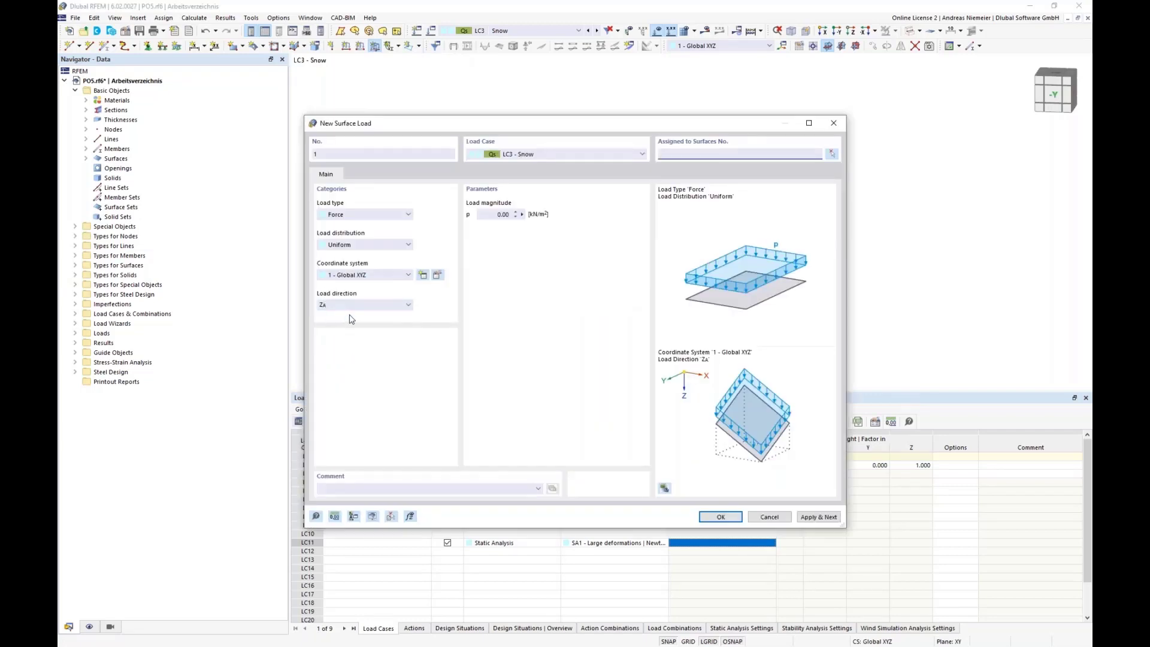
{"action": "left_click", "coordinate": [371, 305]}
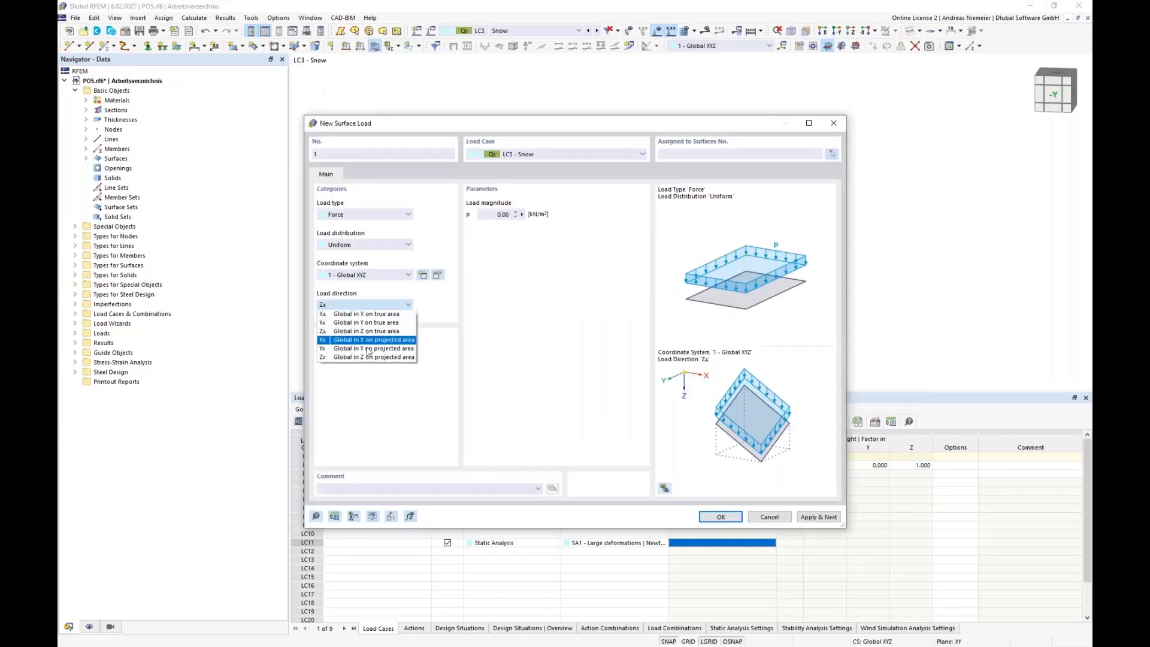
{"action": "left_click", "coordinate": [370, 359]}
{"action": "left_click", "coordinate": [491, 217]}
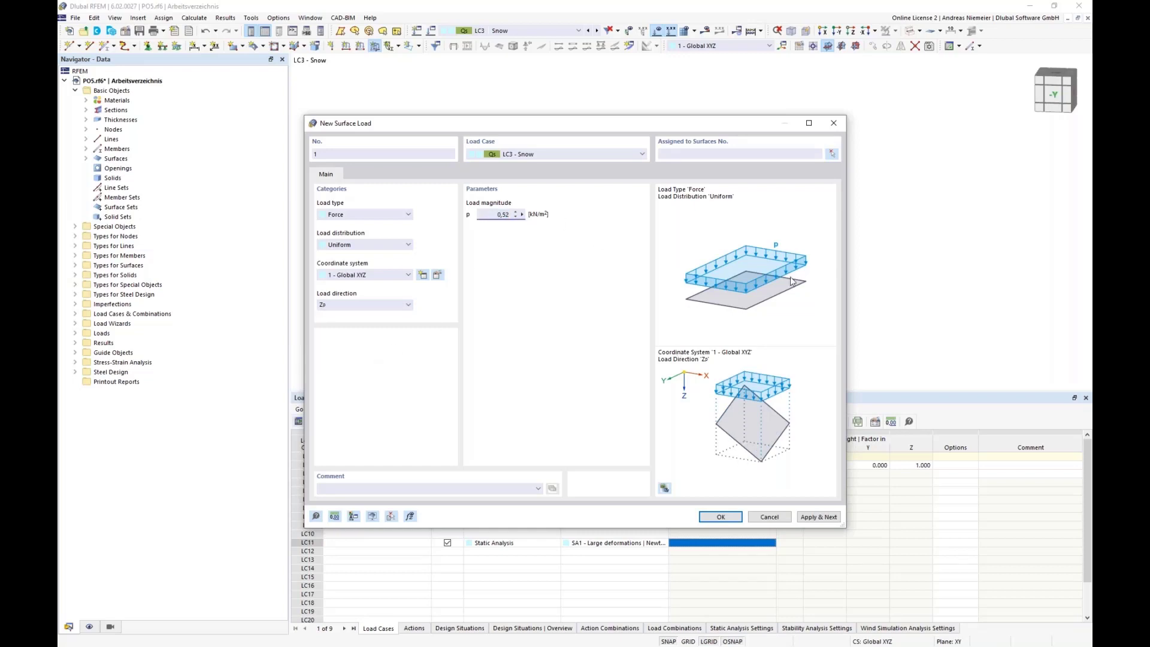
{"action": "left_click", "coordinate": [835, 156]}
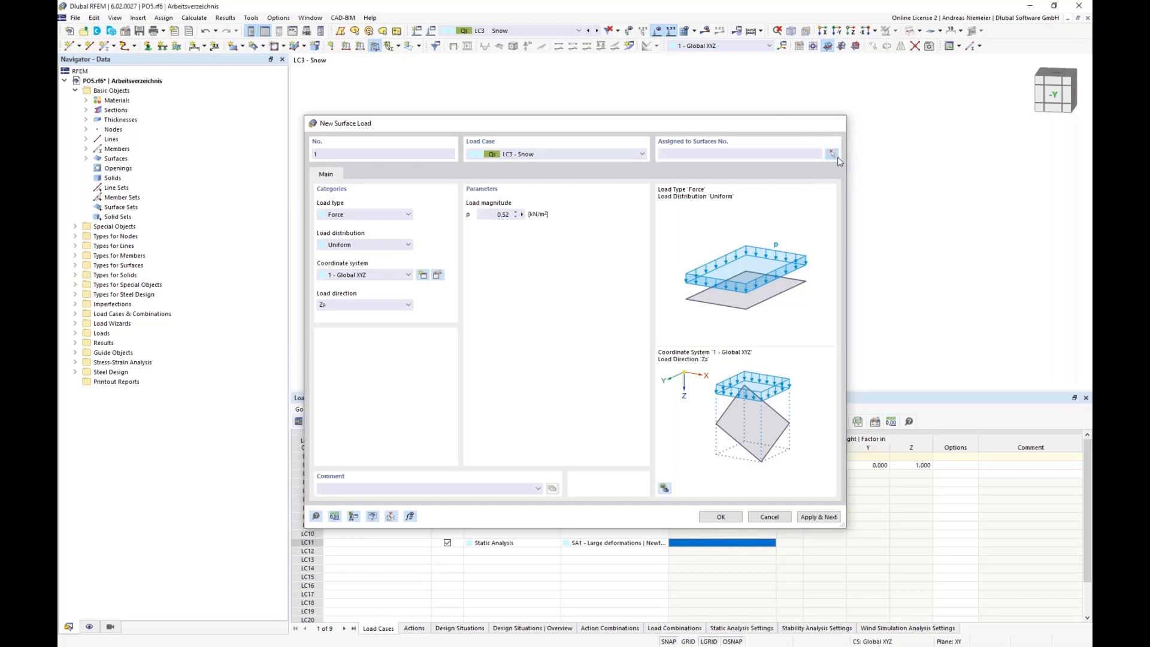
{"action": "left_click_drag", "start_coordinate": [900, 288], "coordinate": [539, 135]}
{"action": "left_click", "coordinate": [217, 170]}
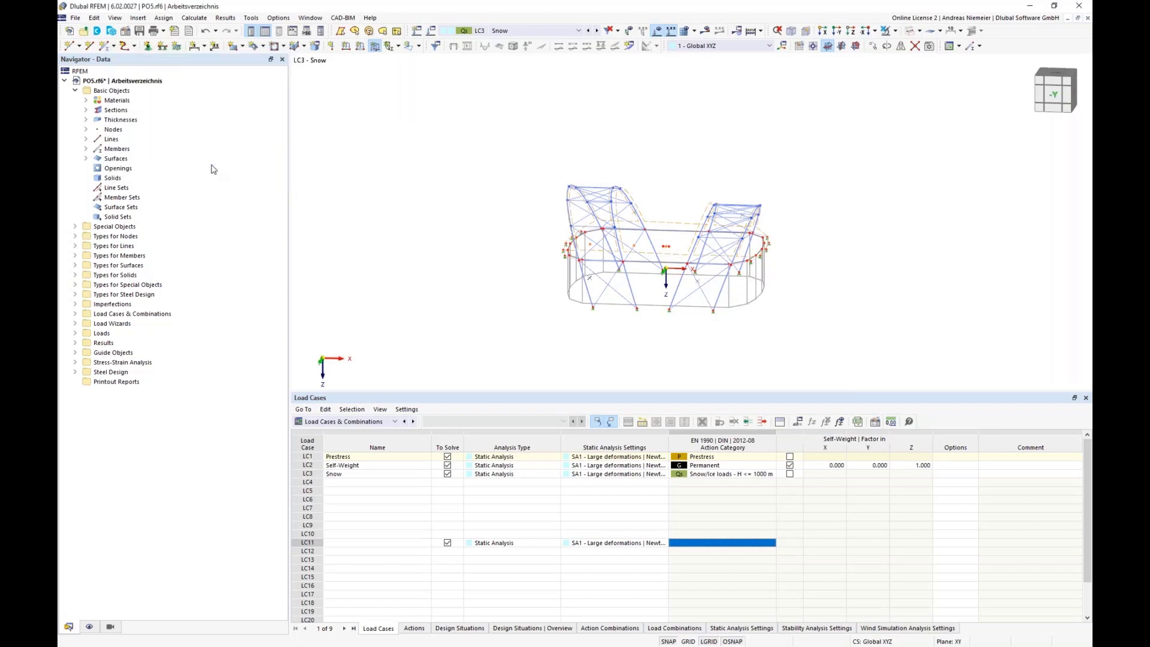
{"action": "left_click", "coordinate": [721, 516]}
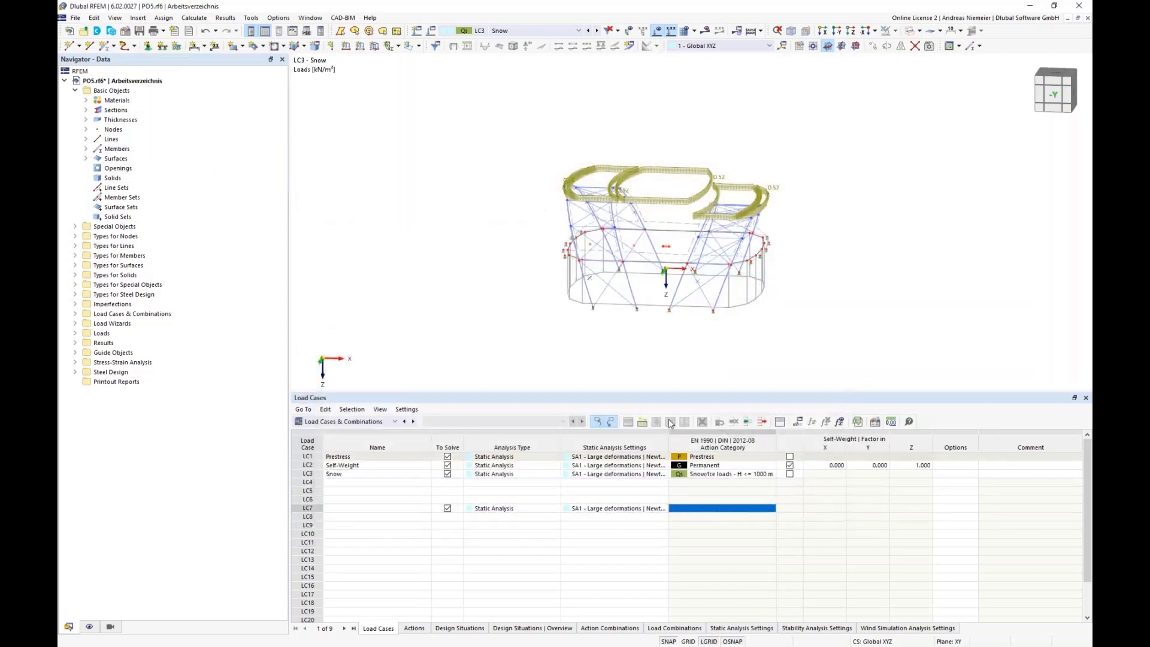
- Display the structure as a solid model and inspect how the snow load acts on the membrane roof
{"action": "middle_click_drag", "start_coordinate": [544, 315], "coordinate": [516, 365], "text": "ctrl"}
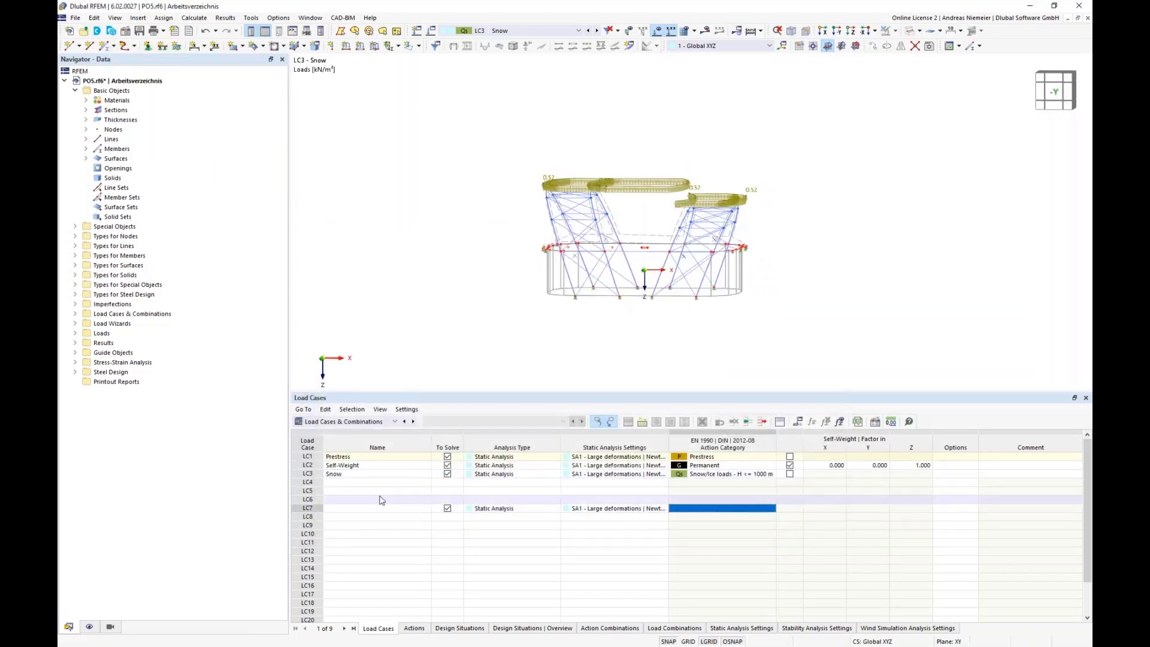
{"action": "middle_click_drag", "start_coordinate": [570, 321], "coordinate": [568, 324]}
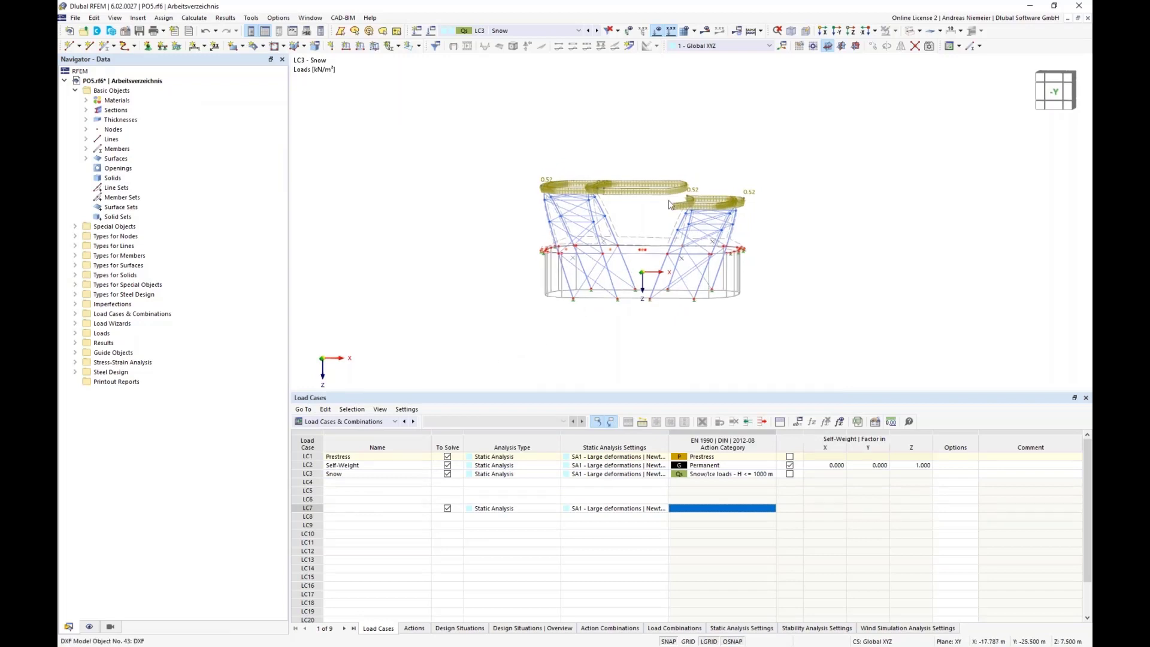
{"action": "left_click", "coordinate": [911, 30]}
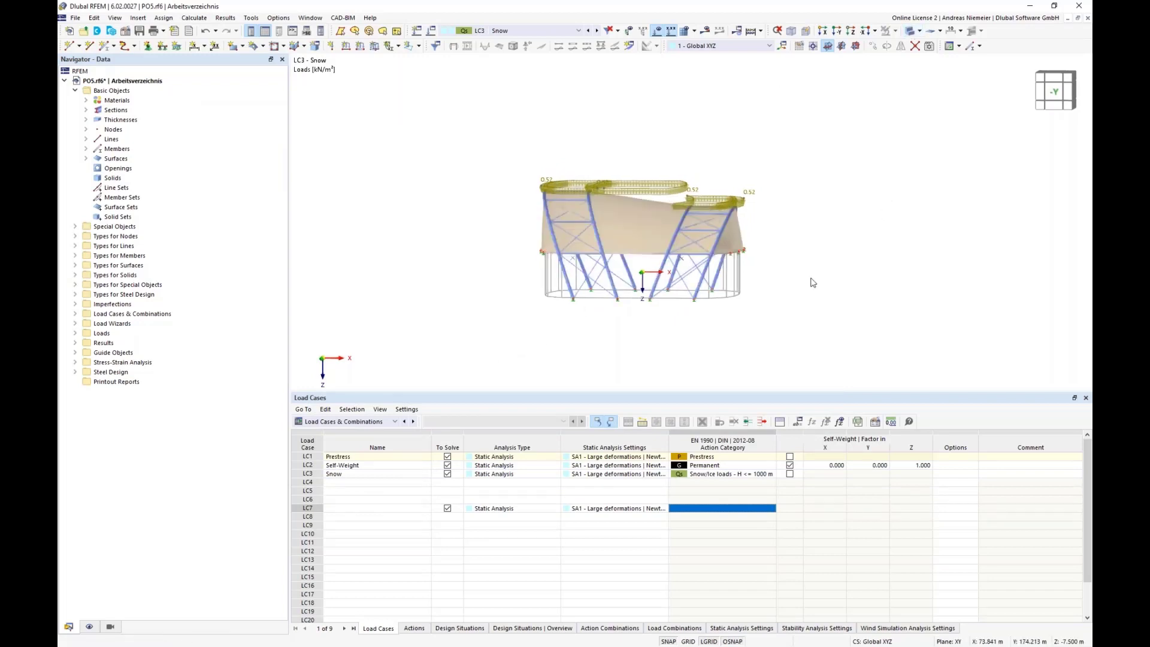
{"action": "middle_click_drag", "start_coordinate": [801, 282], "coordinate": [444, 240], "text": "ctrl"}
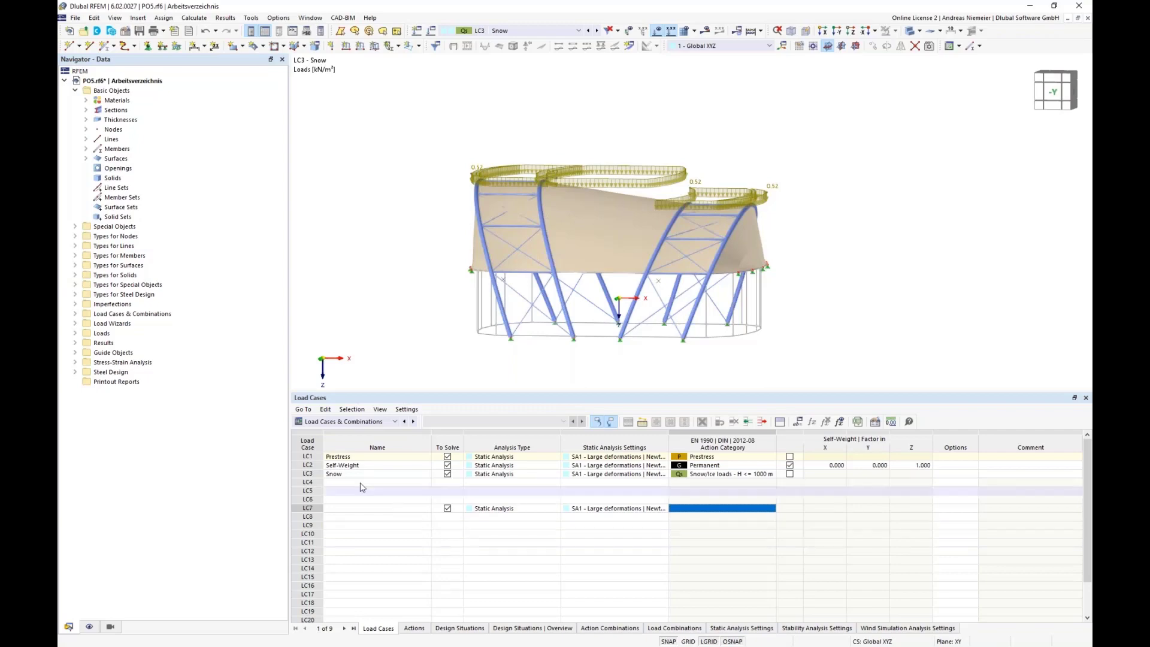
{"action": "scroll", "coordinate": [384, 253], "scroll_direction": "up", "scroll_amount": 2}
{"action": "middle_click_drag", "start_coordinate": [383, 251], "coordinate": [413, 221], "text": "ctrl"}
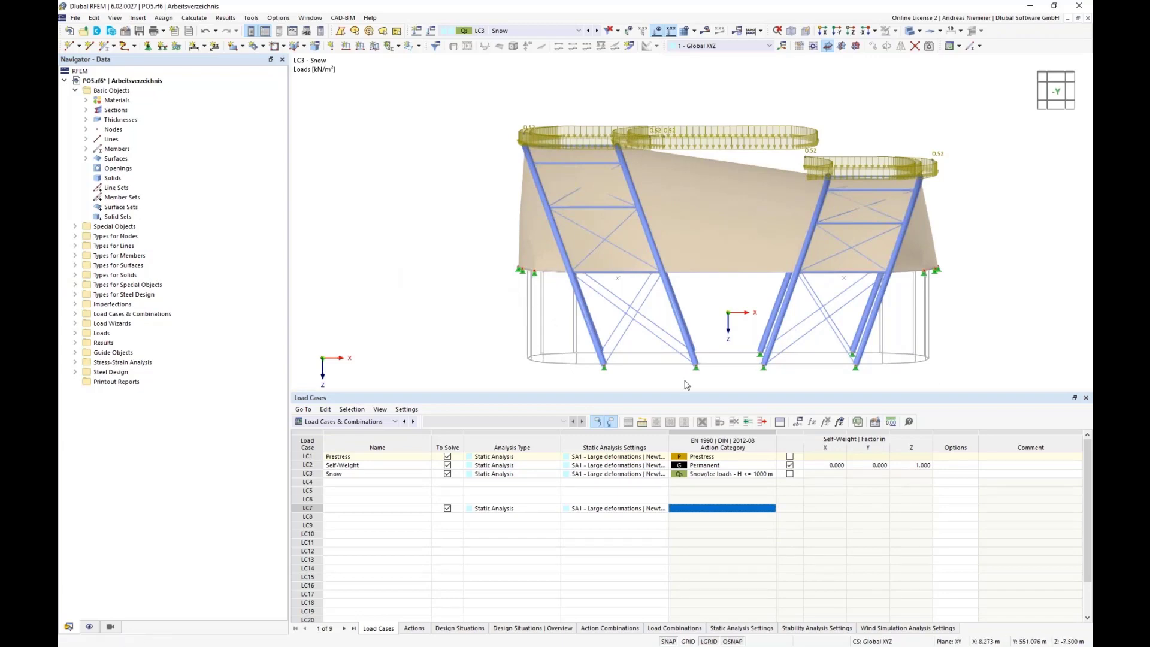
{"action": "middle_click_drag", "start_coordinate": [938, 321], "coordinate": [879, 301]}
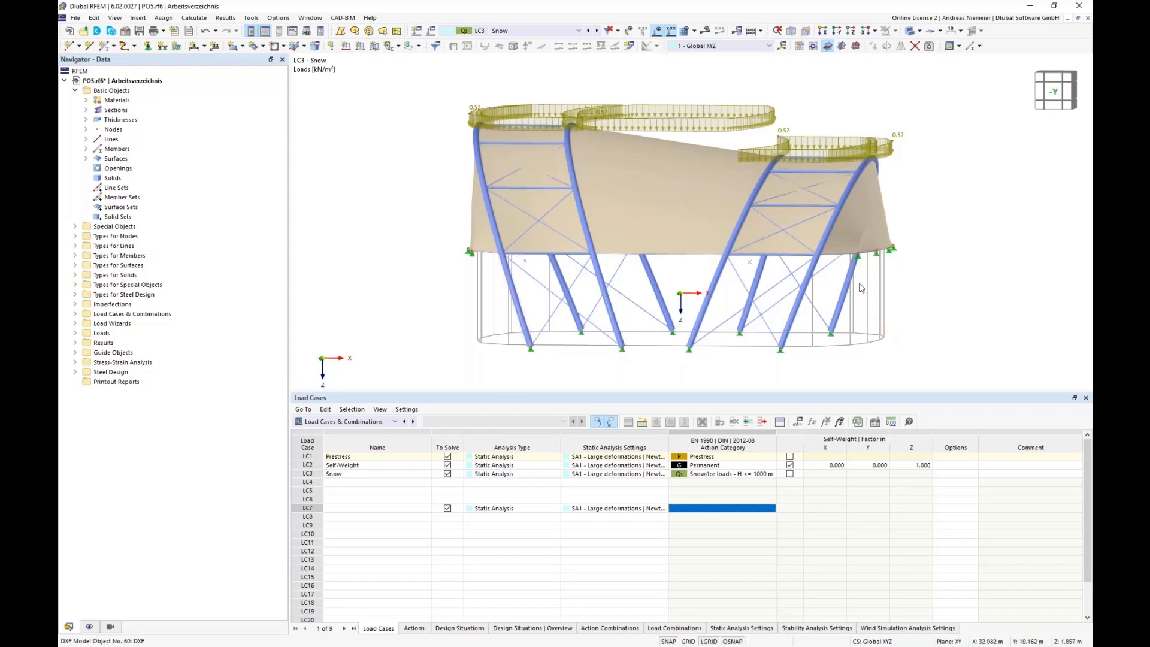
- Hide the loads and return the model display to wireframe
{"action": "left_click", "coordinate": [655, 31]}
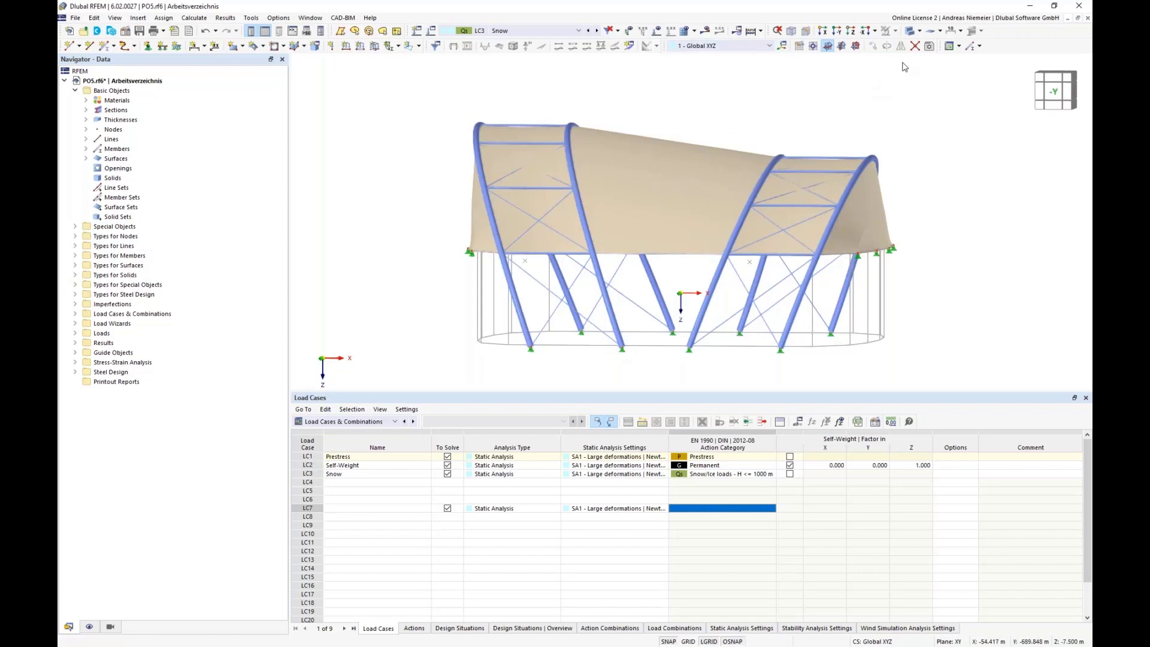
{"action": "left_click", "coordinate": [919, 30]}
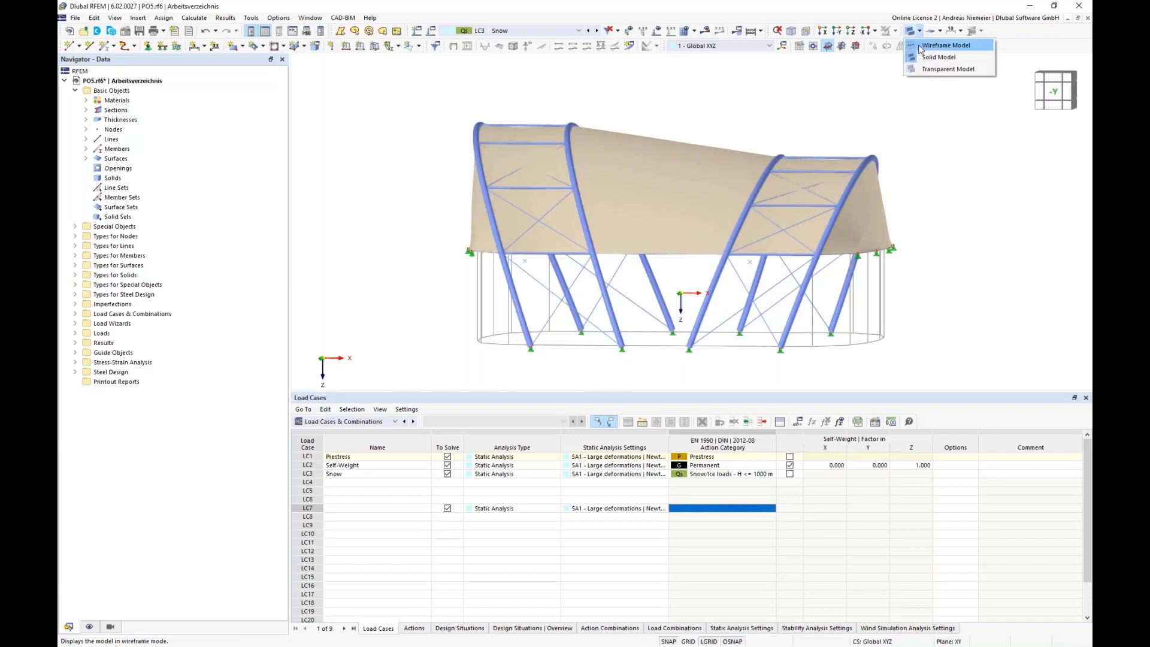
{"action": "left_click", "coordinate": [921, 47]}
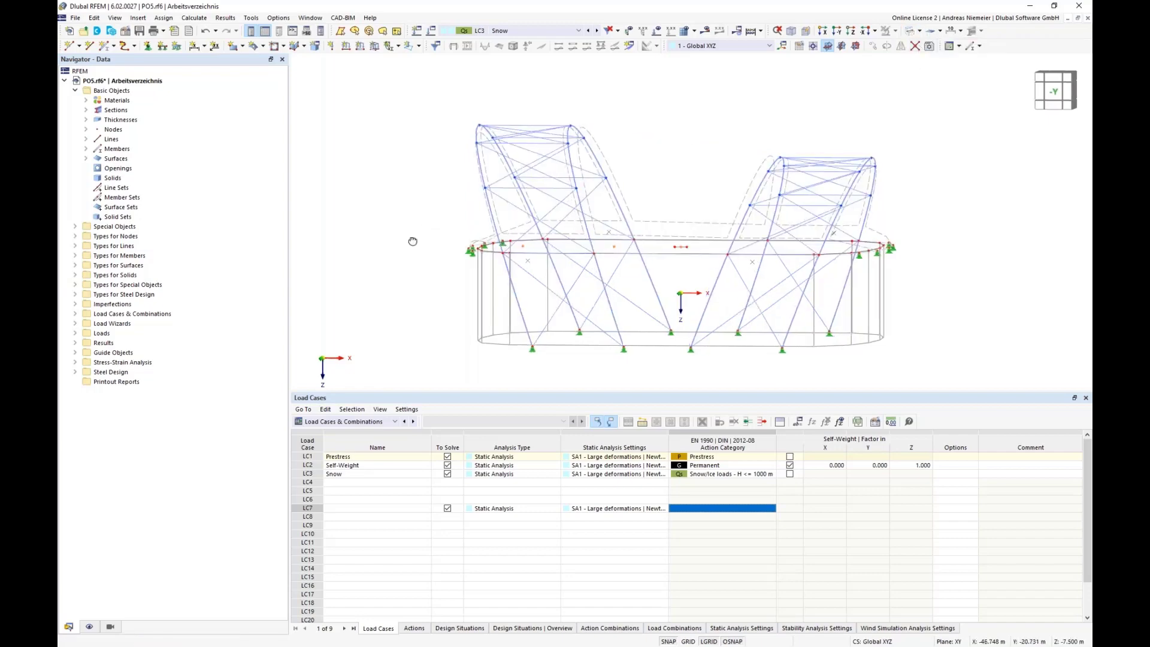
- Isolate the eave-level lines, nodes and supports of the roof and view them from above in the Z-direction
{"action": "left_click_drag", "start_coordinate": [423, 229], "coordinate": [853, 278]}
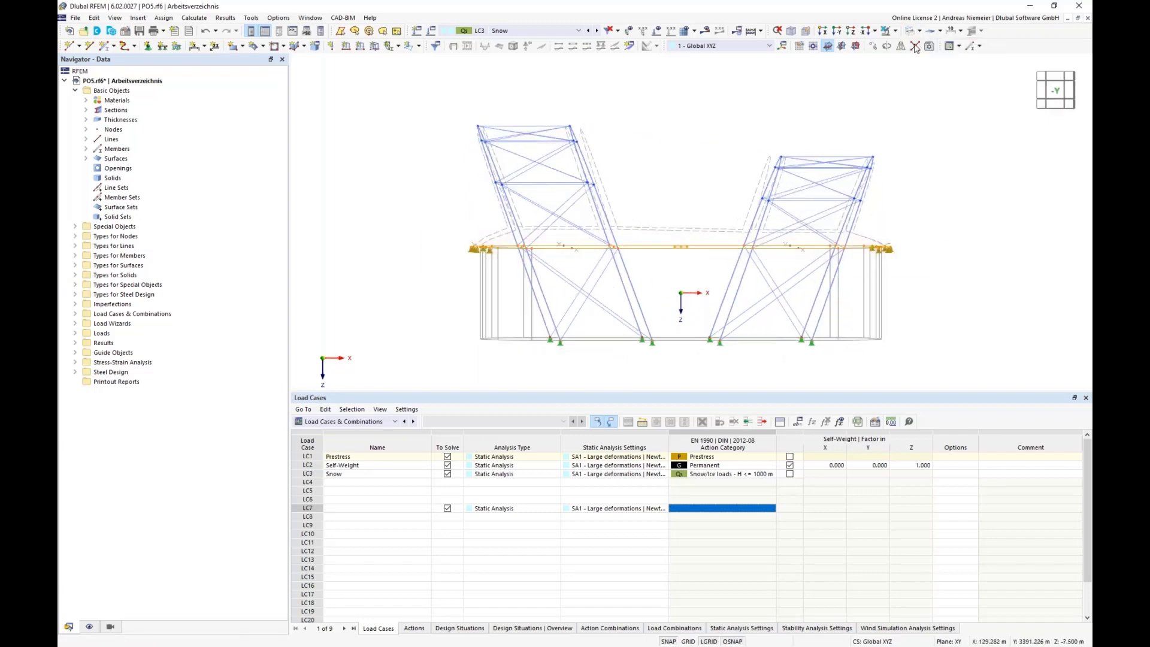
{"action": "left_click", "coordinate": [895, 30]}
{"action": "left_click", "coordinate": [934, 45]}
{"action": "left_click", "coordinate": [910, 127]}
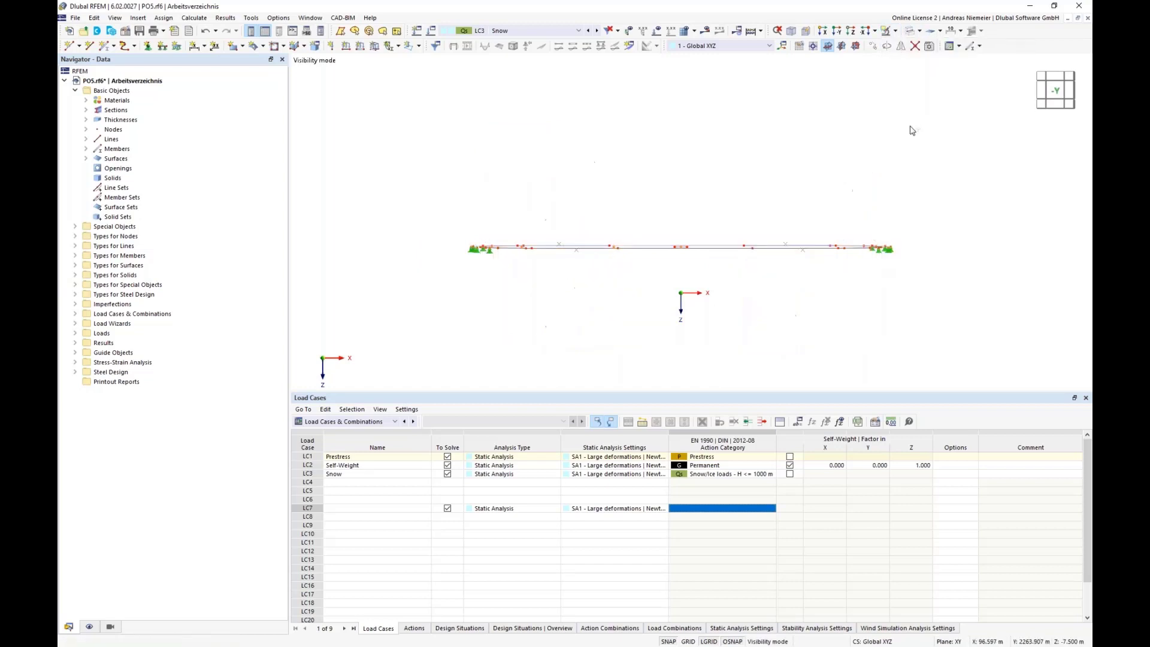
{"action": "middle_click_drag", "start_coordinate": [880, 128], "coordinate": [873, 201], "text": "ctrl"}
{"action": "left_click", "coordinate": [864, 33]}
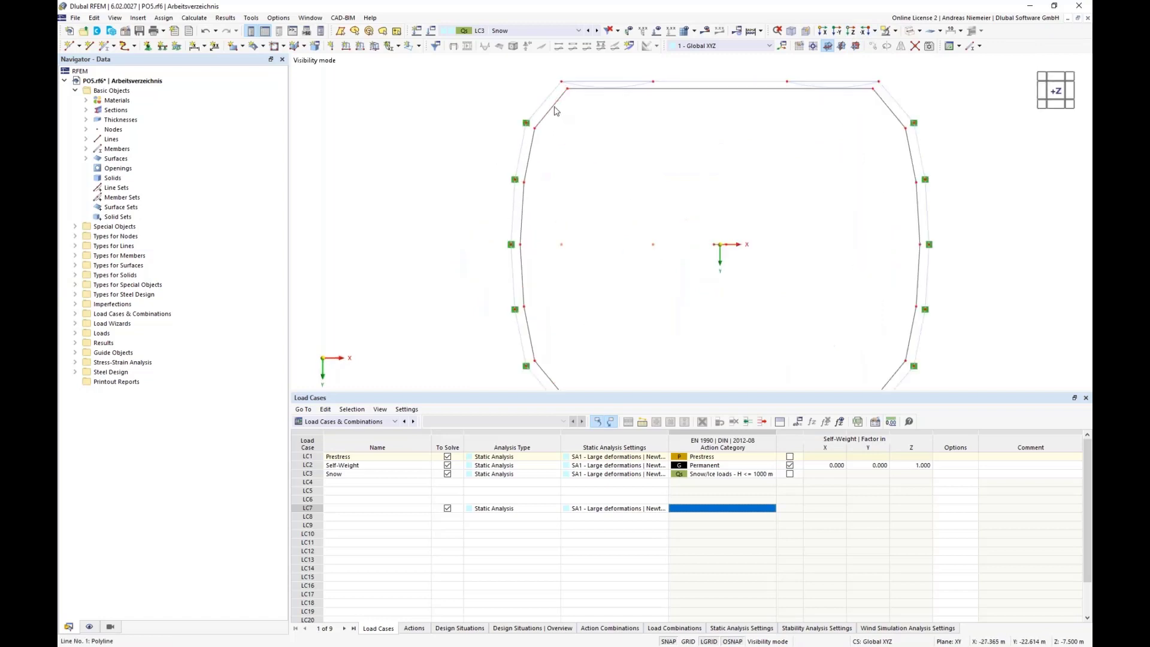
- Select all line segments of the inner closed outline at eave level and start Move/Copy for them
{"action": "scroll", "coordinate": [574, 92], "scroll_direction": "up", "scroll_amount": 2}
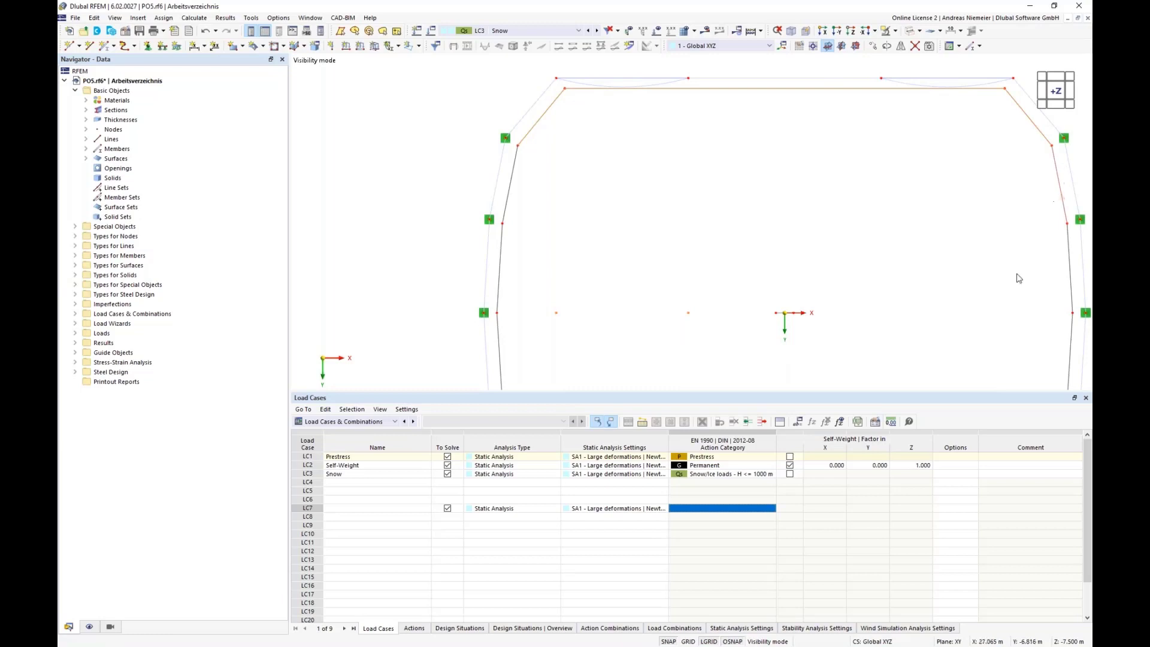
{"action": "scroll", "coordinate": [899, 221], "scroll_direction": "down", "scroll_amount": 3}
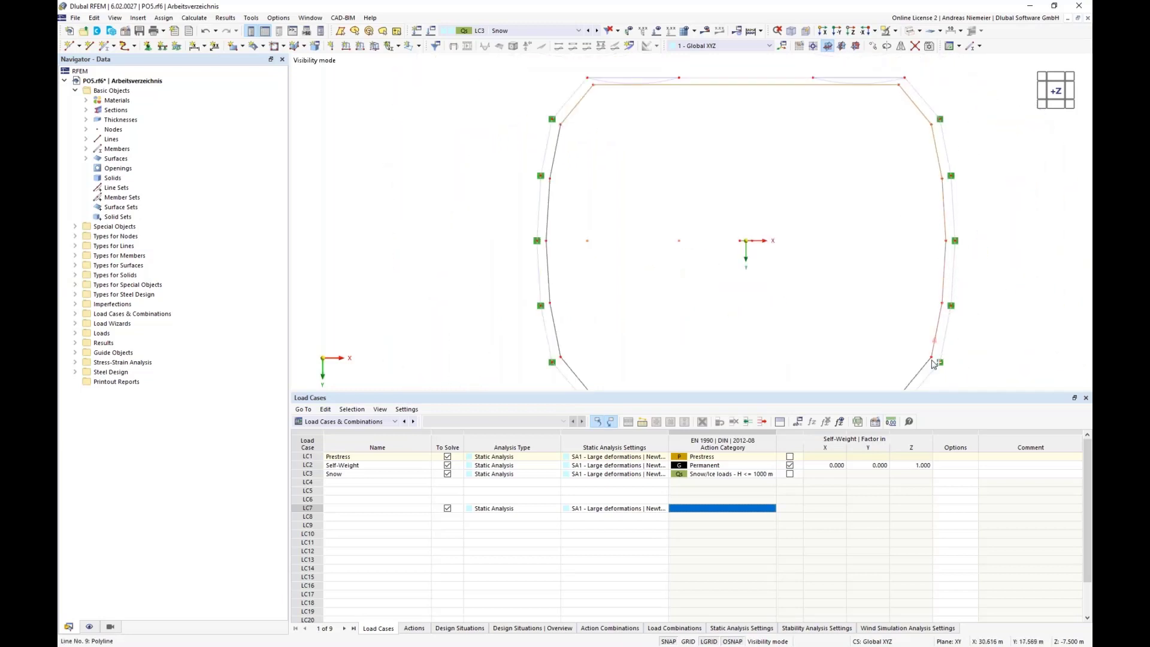
{"action": "middle_click_drag", "start_coordinate": [865, 305], "coordinate": [862, 173]}
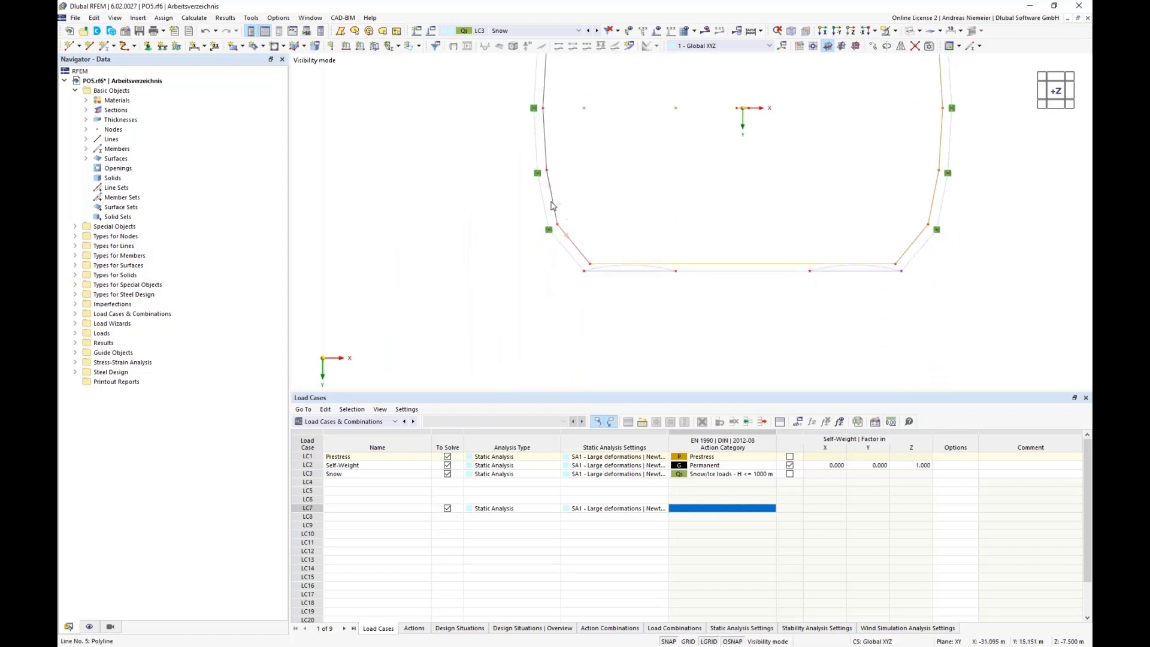
{"action": "middle_click_drag", "start_coordinate": [582, 131], "coordinate": [583, 226]}
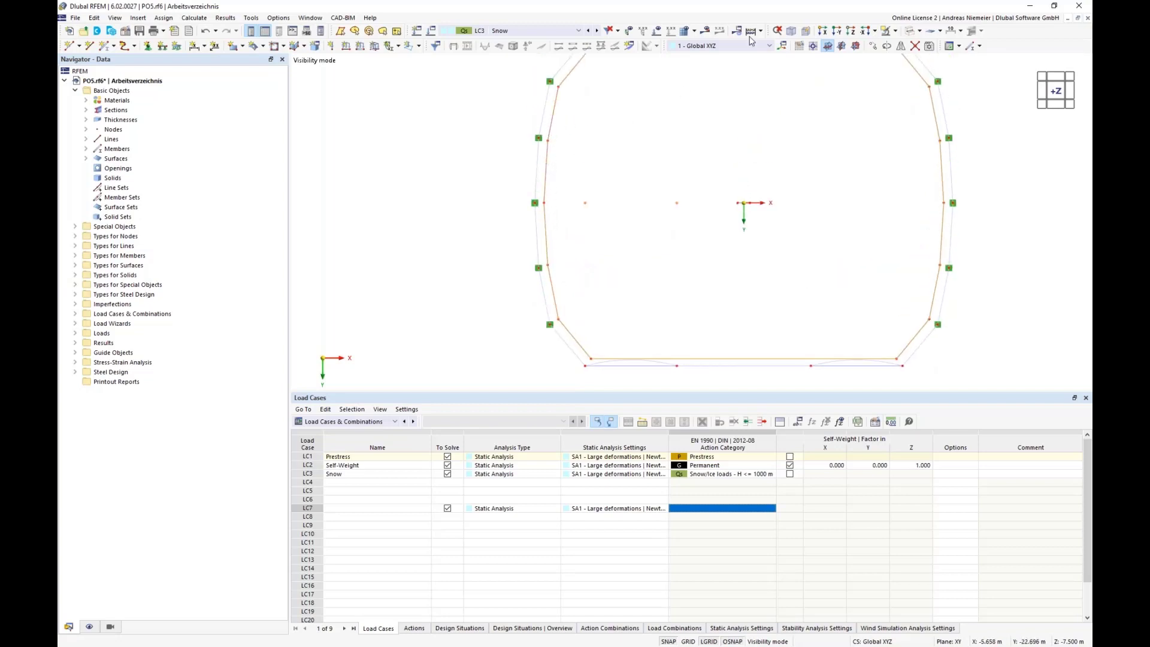
{"action": "left_click", "coordinate": [873, 47]}
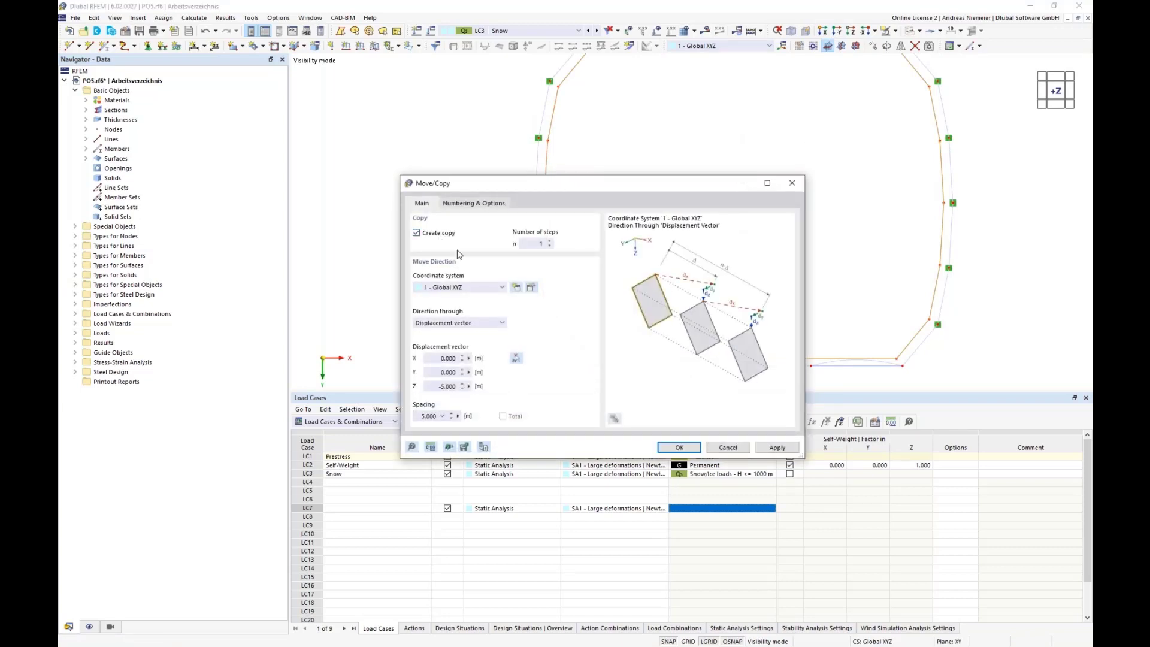
- Restore the full model's visibility and set the copy displacement to Z 15 m by picking an upper outline corner and the ground-level corner below it
{"action": "left_click", "coordinate": [517, 359]}
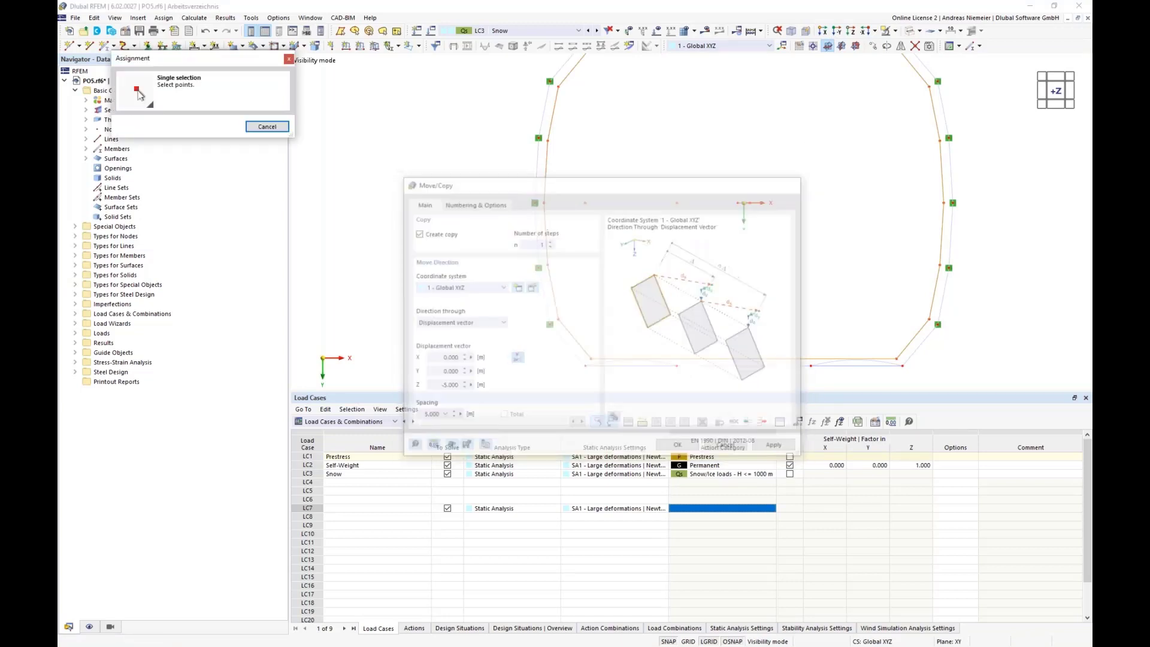
{"action": "left_click", "coordinate": [890, 30]}
{"action": "left_click", "coordinate": [922, 44]}
{"action": "left_click", "coordinate": [828, 46]}
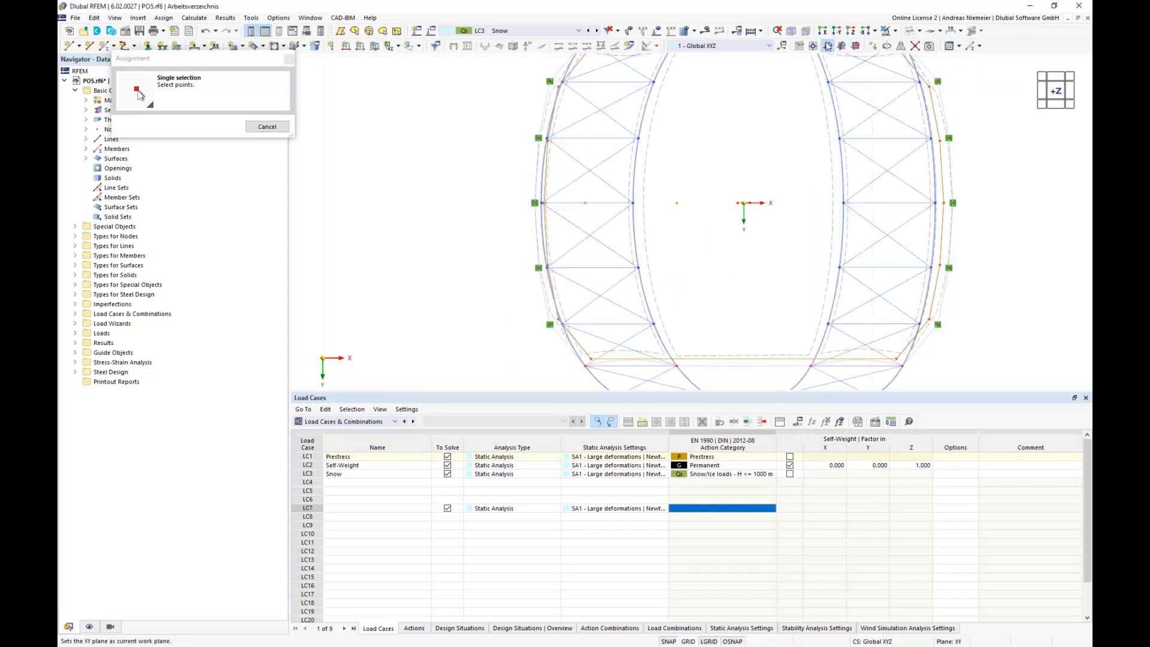
{"action": "left_click", "coordinate": [792, 30]}
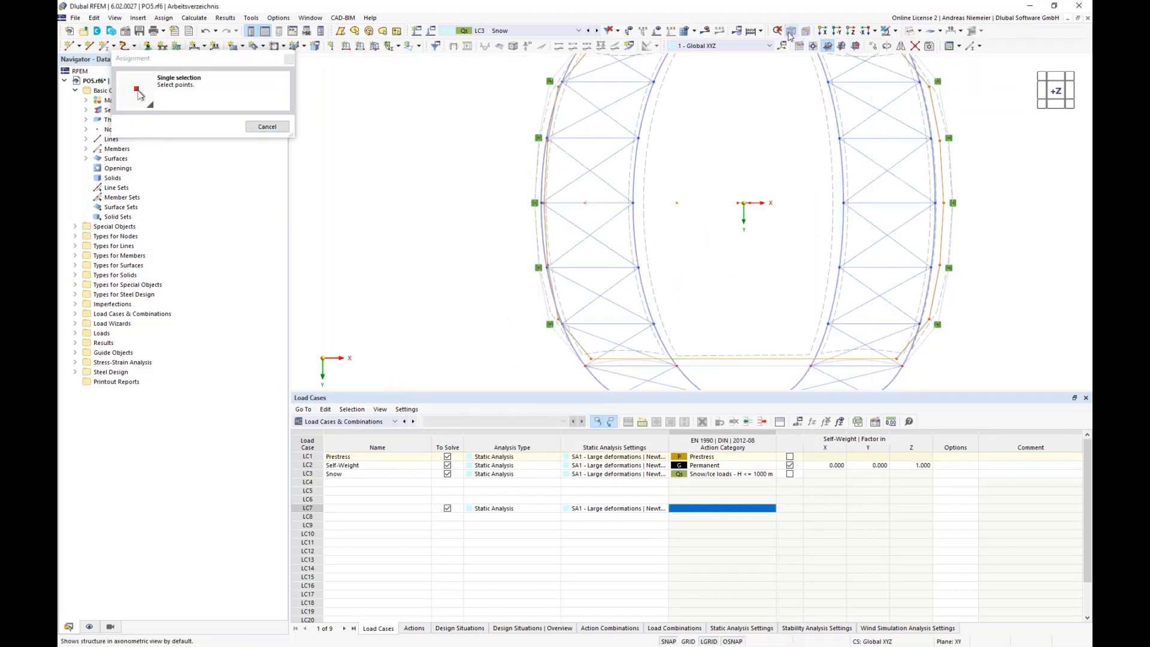
{"action": "scroll", "coordinate": [501, 227], "scroll_direction": "up", "scroll_amount": 5}
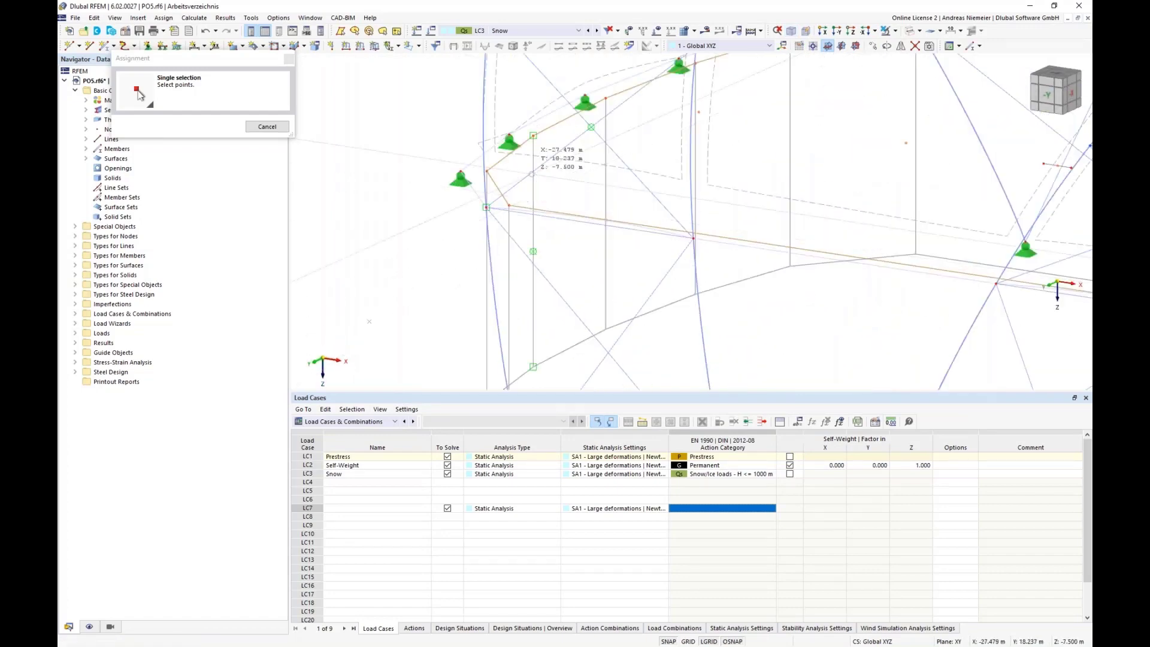
{"action": "scroll", "coordinate": [478, 64], "scroll_direction": "down", "scroll_amount": 1}
{"action": "scroll", "coordinate": [486, 296], "scroll_direction": "up", "scroll_amount": 2}
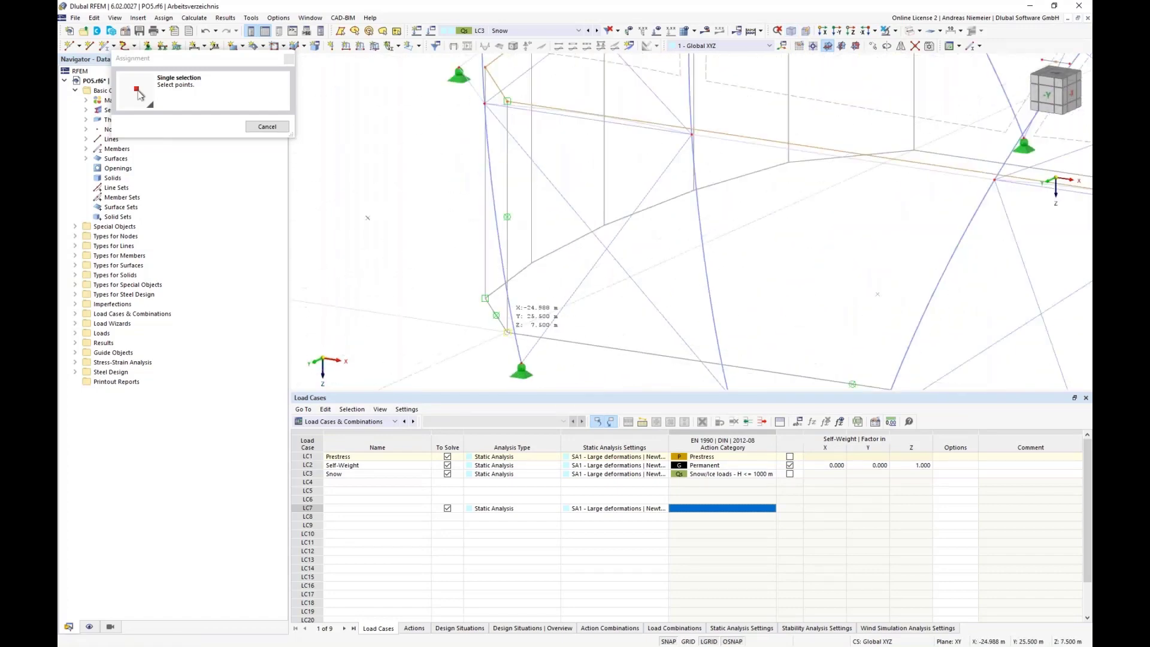
{"action": "left_click", "coordinate": [488, 298]}
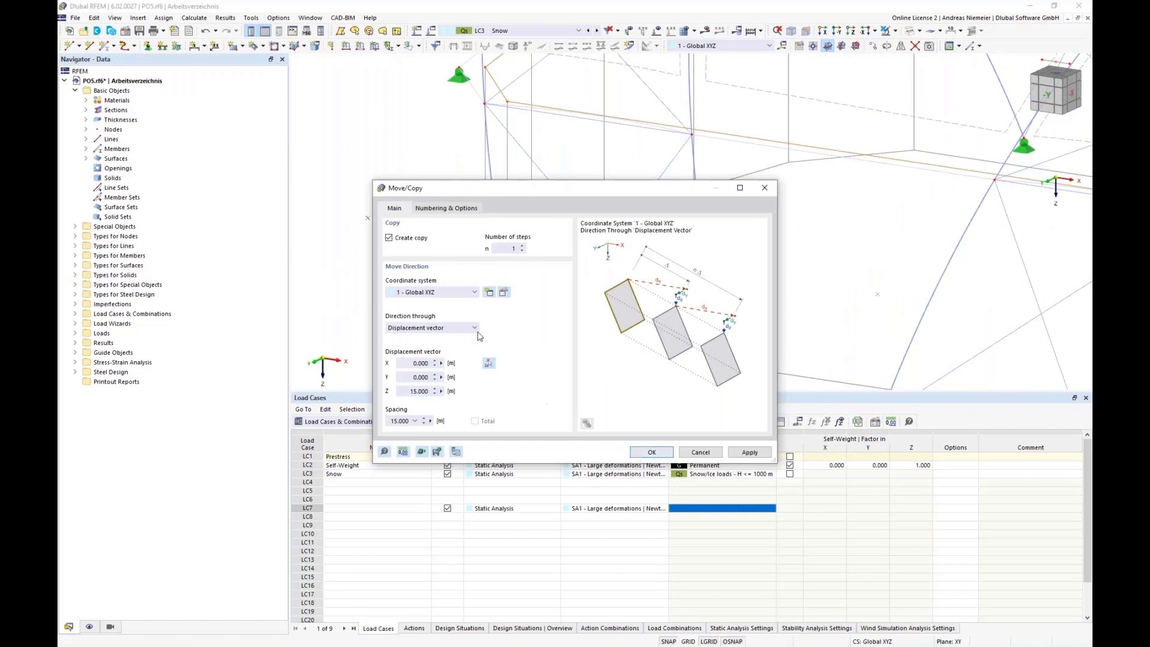
- Create the copy with step links that connect the lines with surfaces, using a template surface of stiffness type Rigid
{"action": "left_click", "coordinate": [448, 208]}
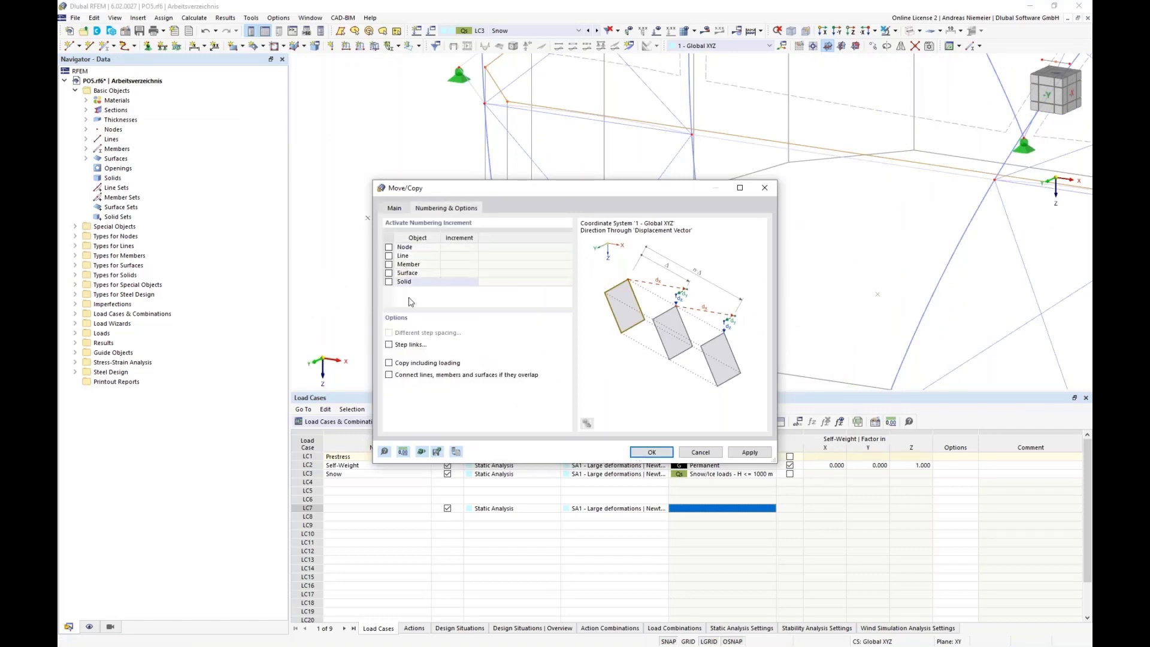
{"action": "left_click", "coordinate": [389, 345]}
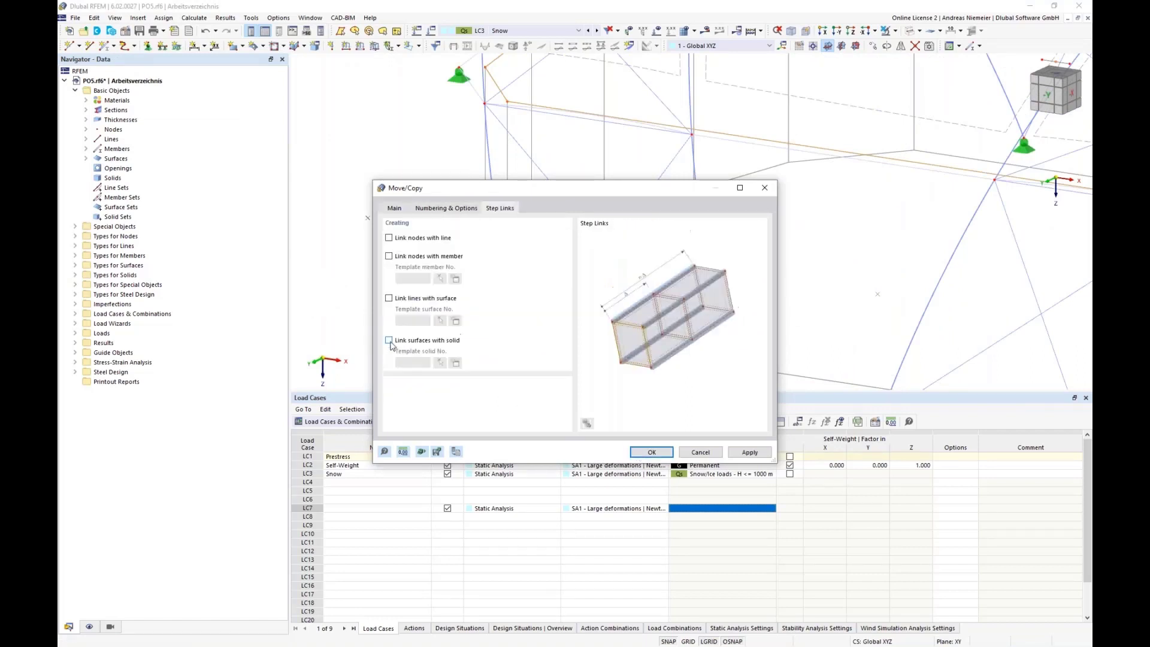
{"action": "left_click", "coordinate": [396, 301]}
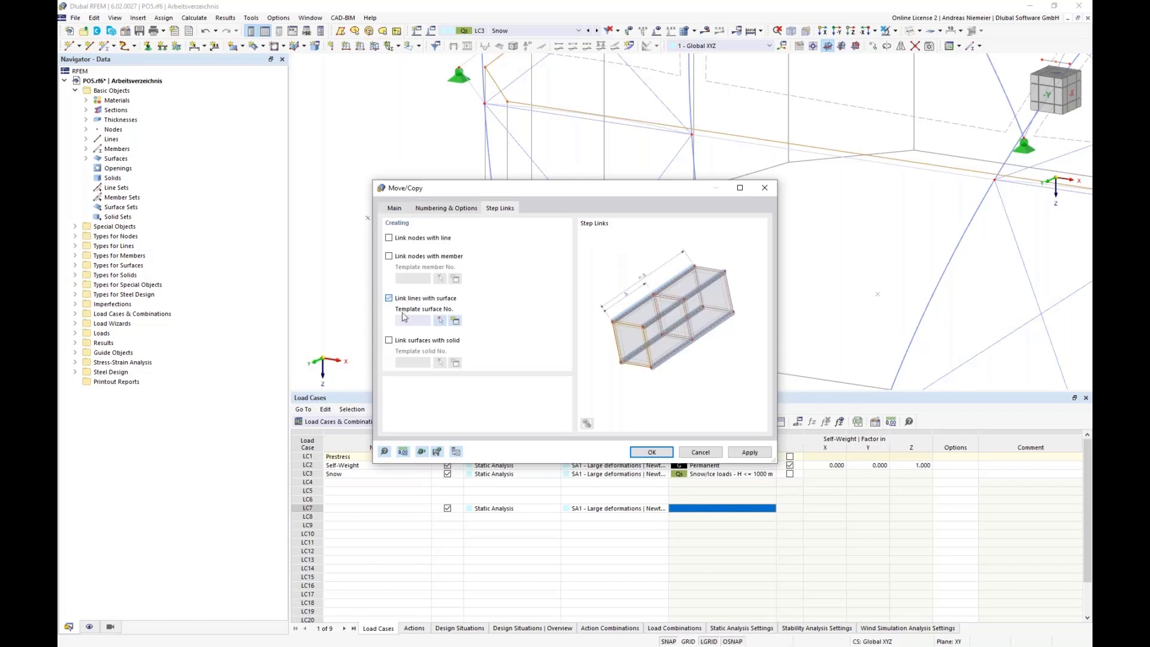
{"action": "left_click", "coordinate": [455, 320]}
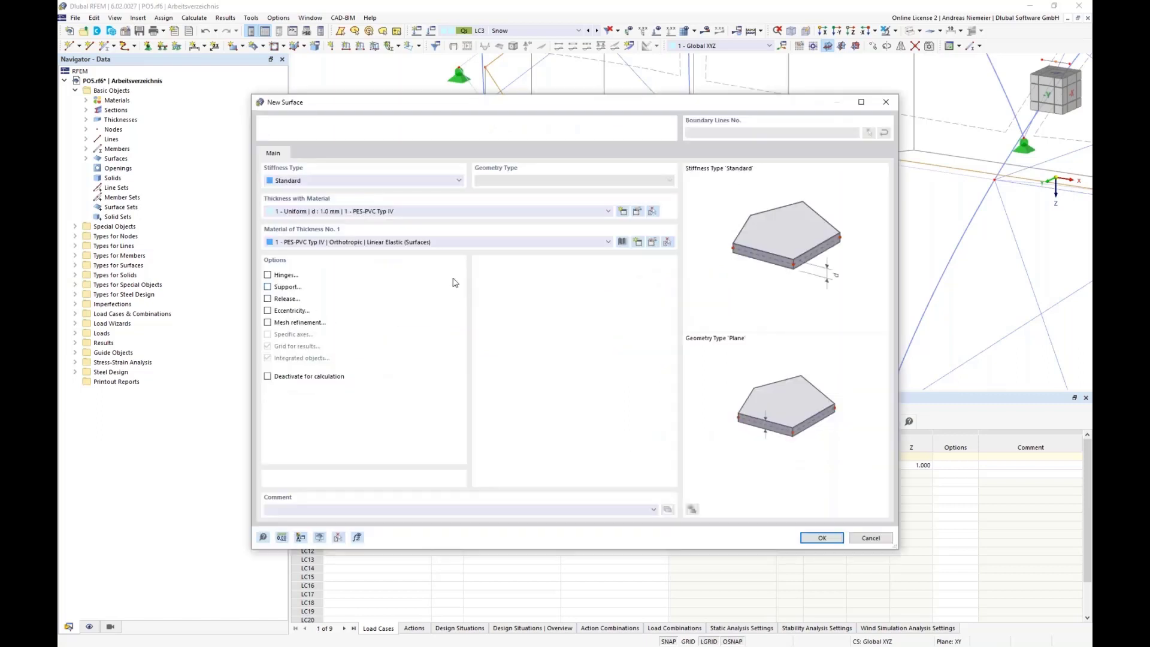
{"action": "left_click", "coordinate": [327, 180]}
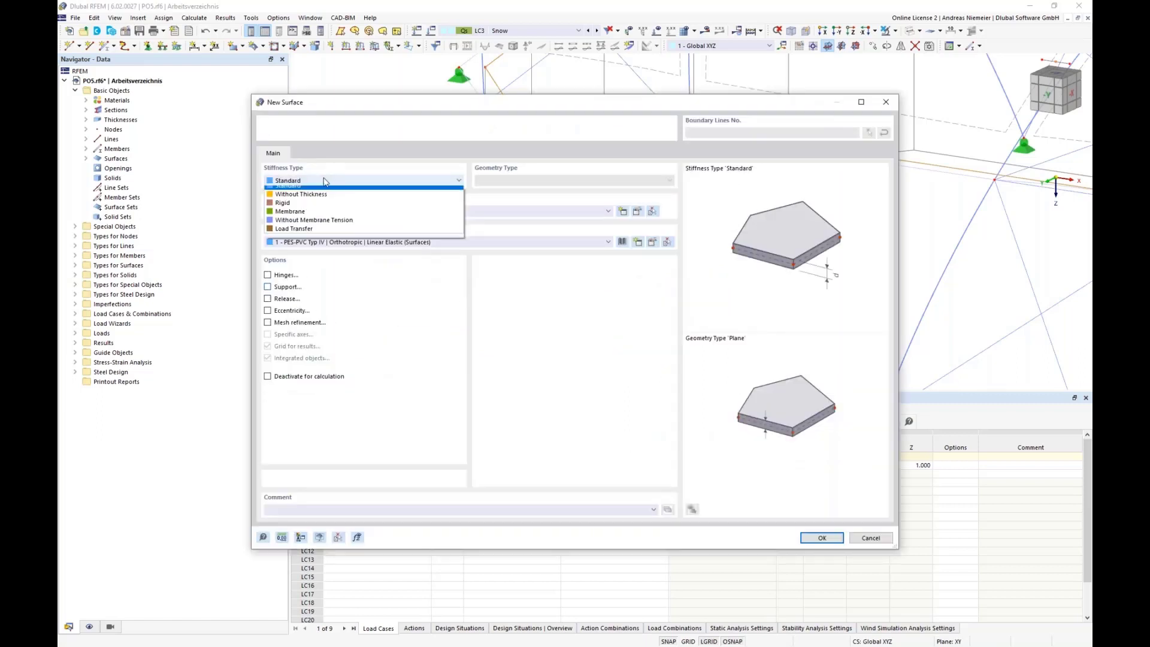
{"action": "left_click", "coordinate": [301, 208]}
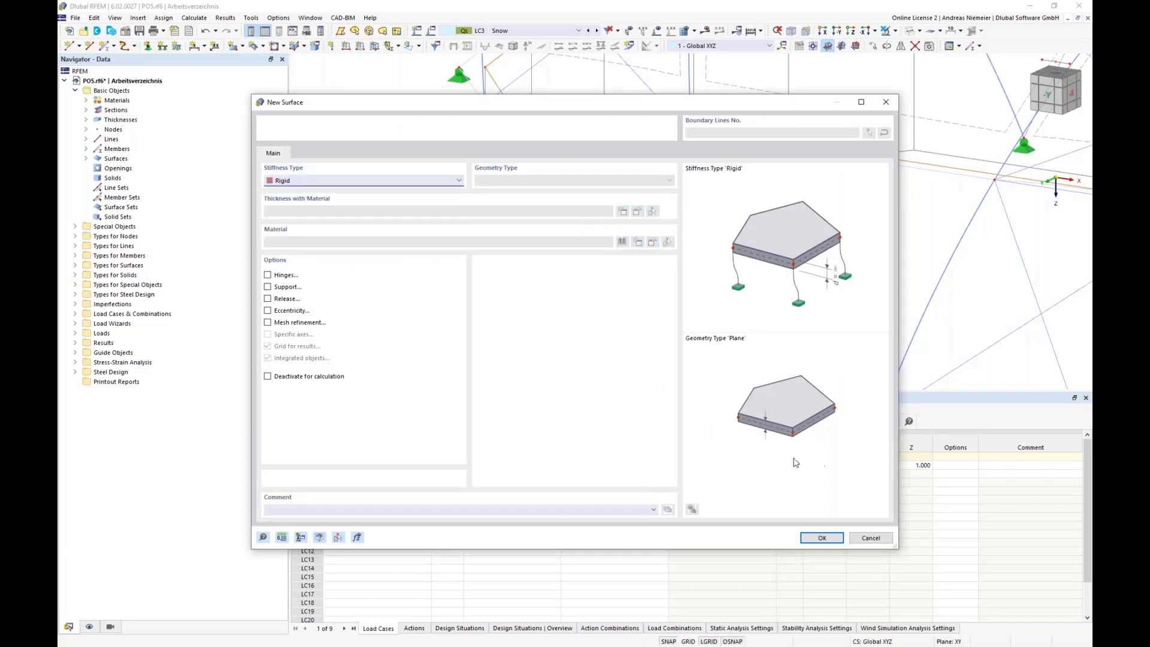
{"action": "left_click", "coordinate": [818, 538]}
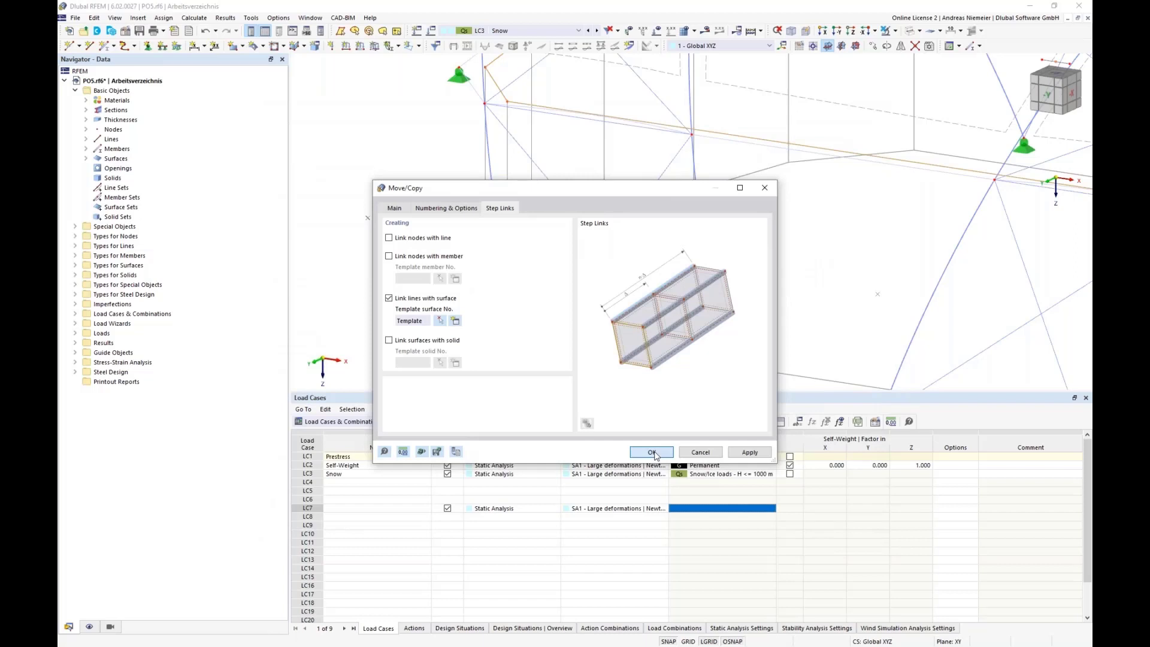
{"action": "left_click", "coordinate": [653, 453]}
{"action": "left_click", "coordinate": [629, 382]}
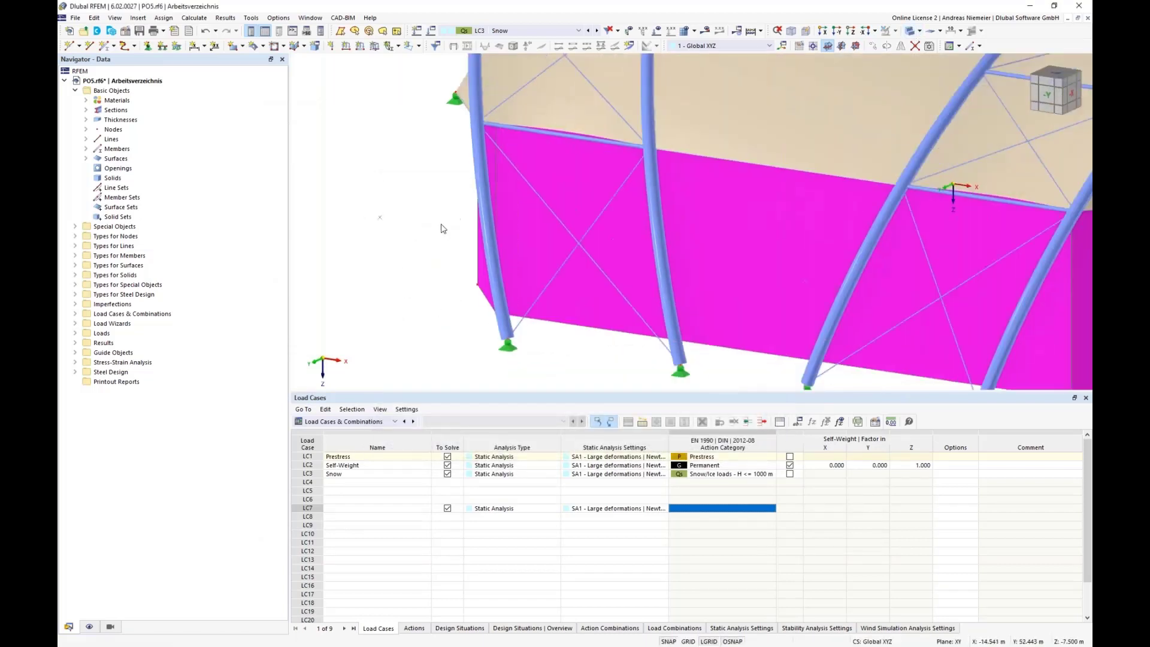
- Assign the Hinged line support to the bottom edges of the rigid walls and turn on the display of Types for Lines
{"action": "scroll", "coordinate": [432, 276], "scroll_direction": "down", "scroll_amount": 5}
{"action": "middle_click_drag", "start_coordinate": [411, 305], "coordinate": [656, 335], "text": "ctrl"}
{"action": "scroll", "coordinate": [661, 359], "scroll_direction": "up", "scroll_amount": 3}
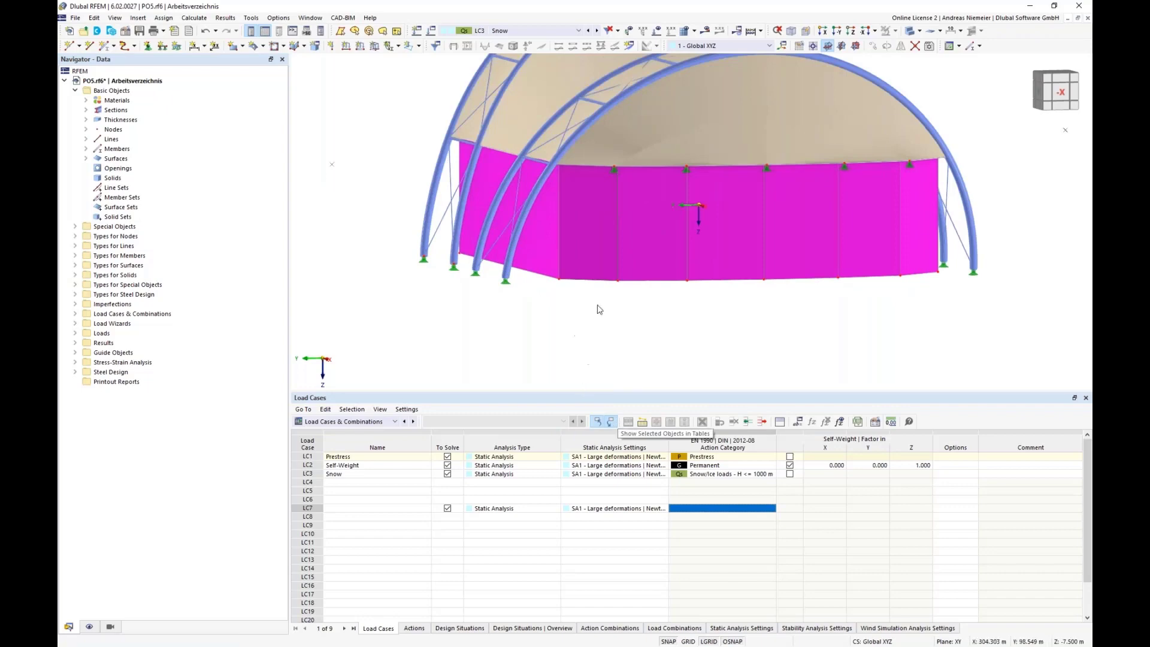
{"action": "middle_click_drag", "start_coordinate": [685, 316], "coordinate": [645, 308], "text": "ctrl"}
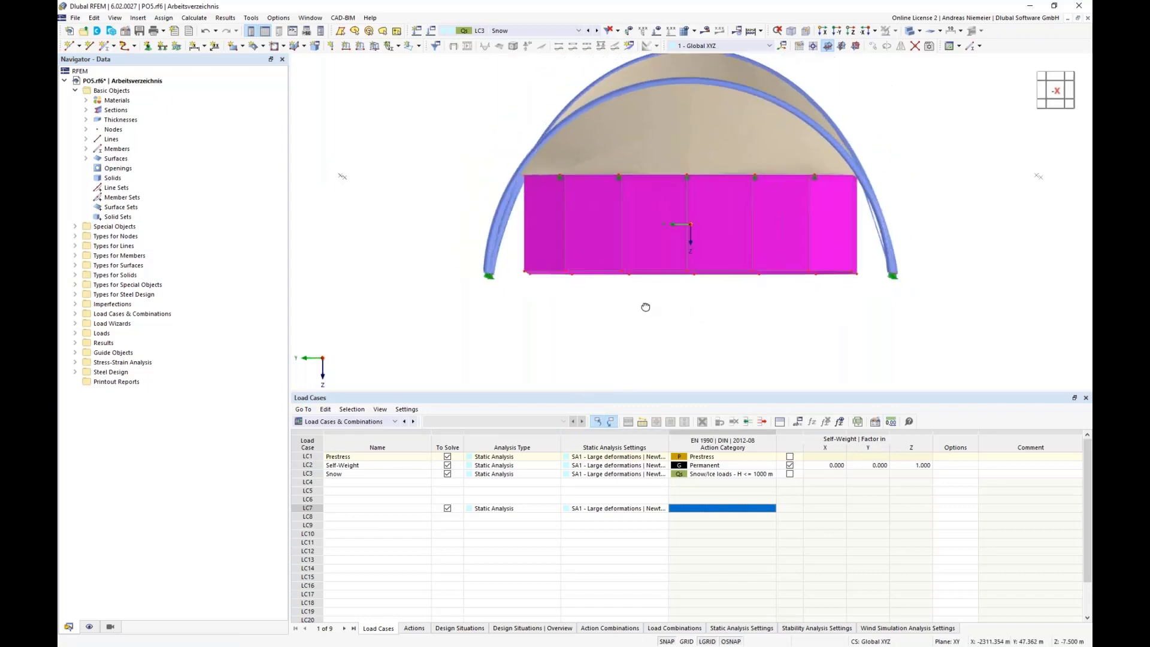
{"action": "left_click", "coordinate": [163, 46]}
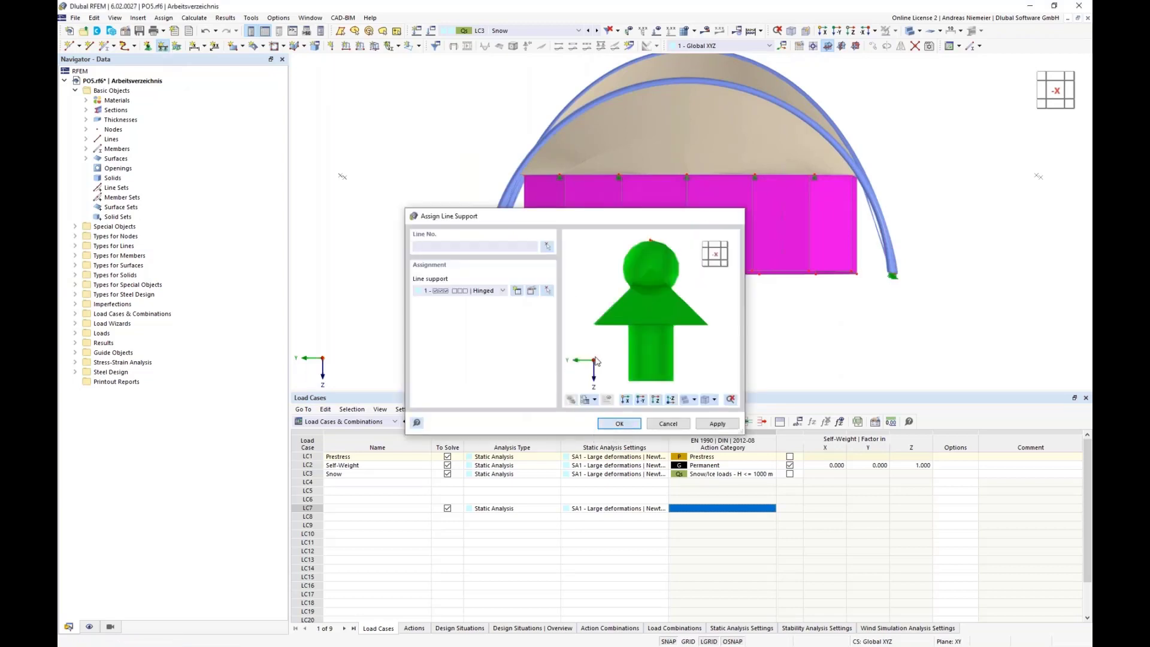
{"action": "left_click", "coordinate": [628, 429]}
{"action": "left_click_drag", "start_coordinate": [510, 259], "coordinate": [863, 301]}
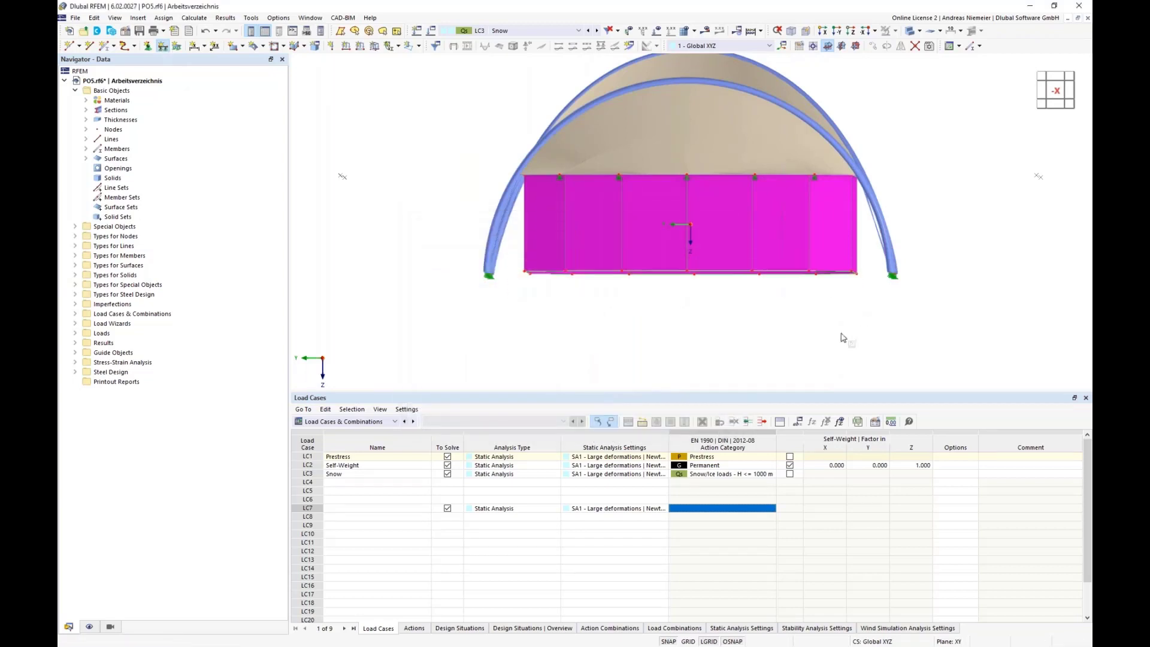
{"action": "left_click", "coordinate": [89, 627]}
{"action": "left_click", "coordinate": [85, 207]}
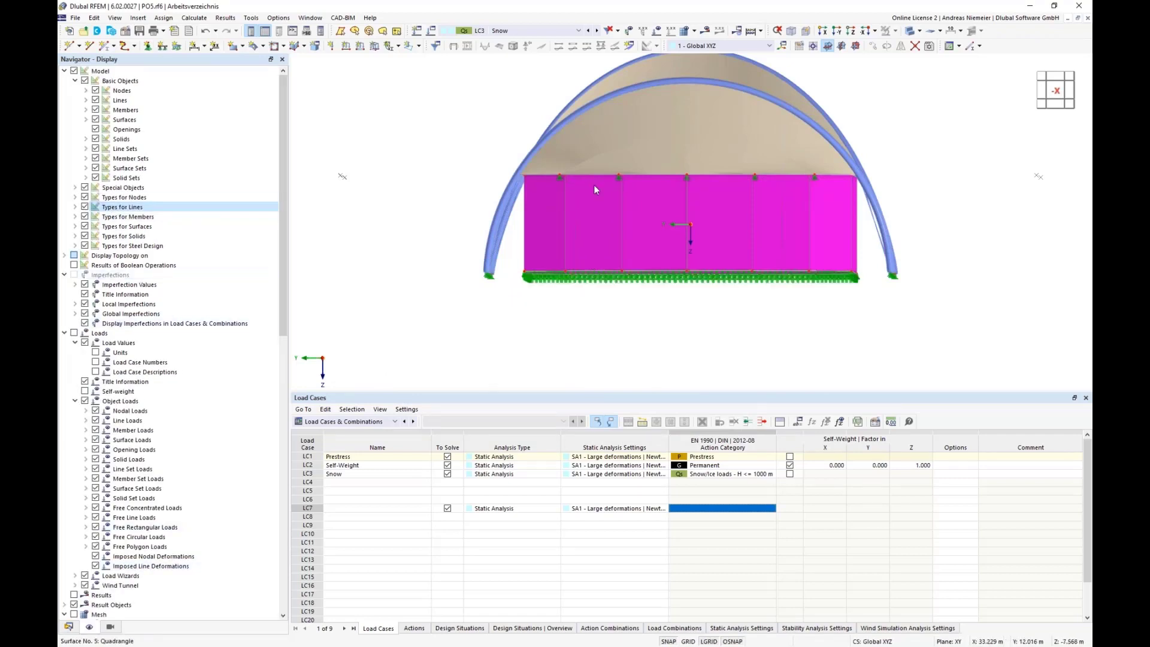
- Isolate the objects along the top edge of the rigid walls and show them in plan view
{"action": "scroll", "coordinate": [595, 184], "scroll_direction": "down", "scroll_amount": 1}
{"action": "scroll", "coordinate": [478, 183], "scroll_direction": "up", "scroll_amount": 3}
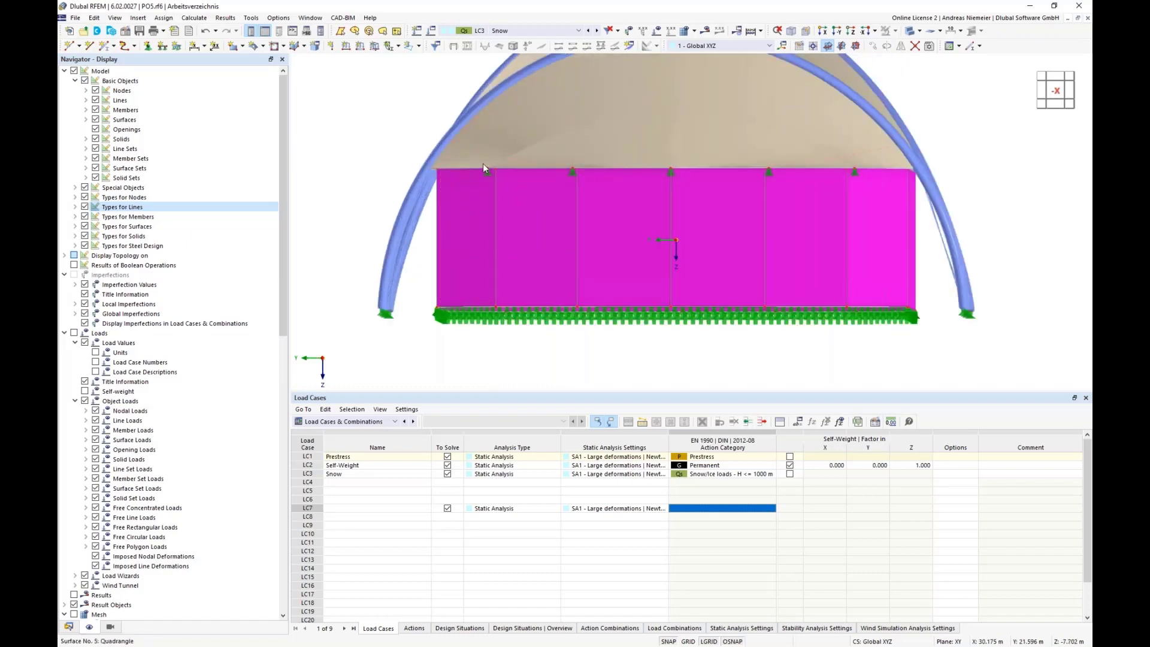
{"action": "scroll", "coordinate": [493, 235], "scroll_direction": "down", "scroll_amount": 1}
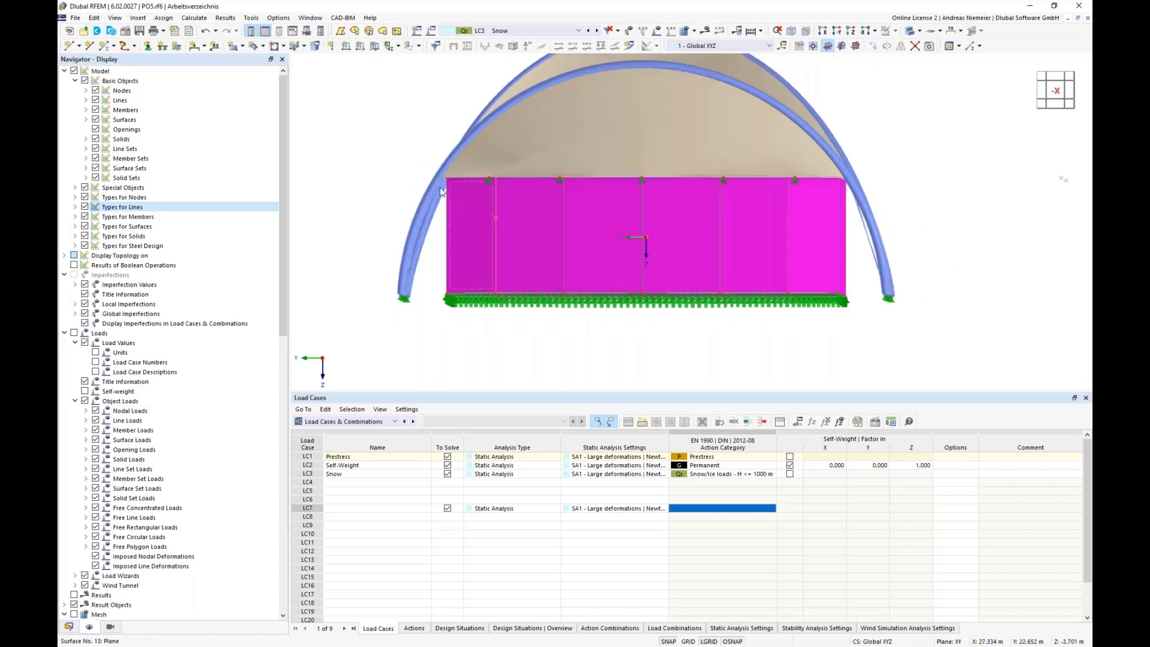
{"action": "left_click_drag", "start_coordinate": [417, 176], "coordinate": [850, 205]}
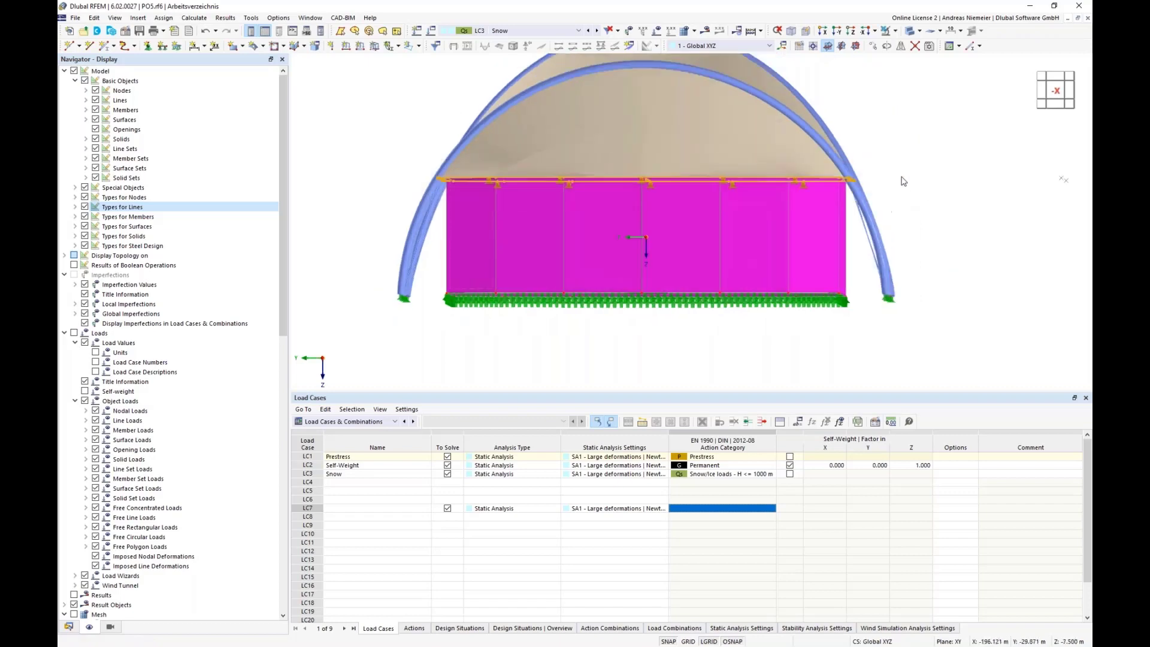
{"action": "left_click", "coordinate": [896, 30]}
{"action": "left_click", "coordinate": [906, 46]}
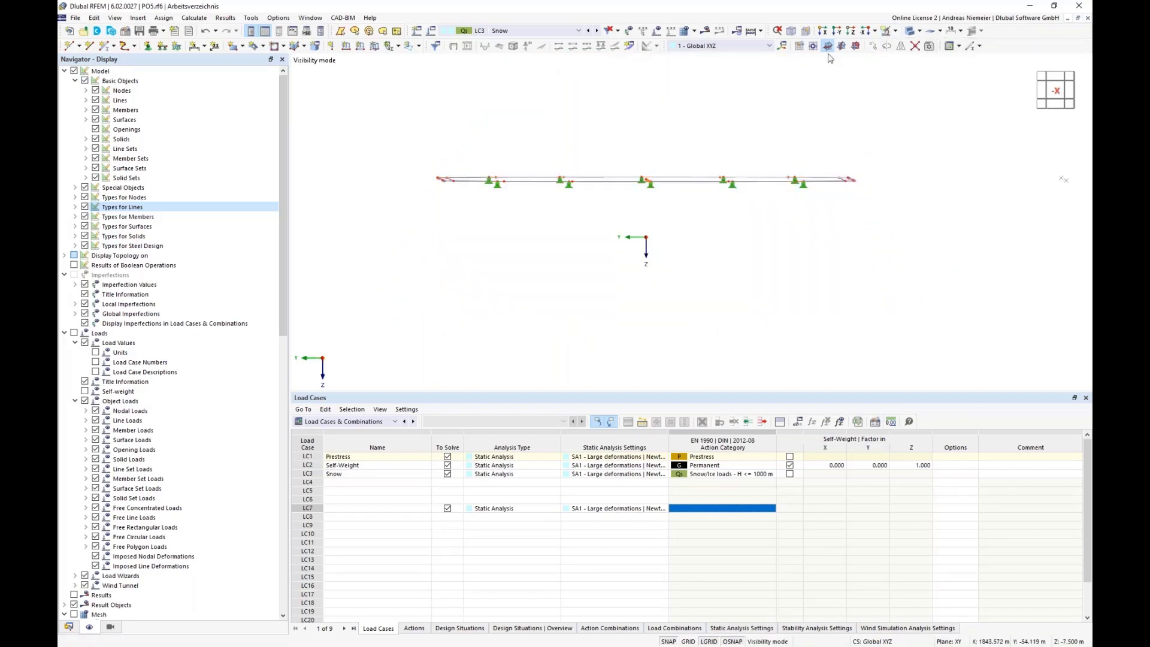
{"action": "left_click", "coordinate": [855, 47]}
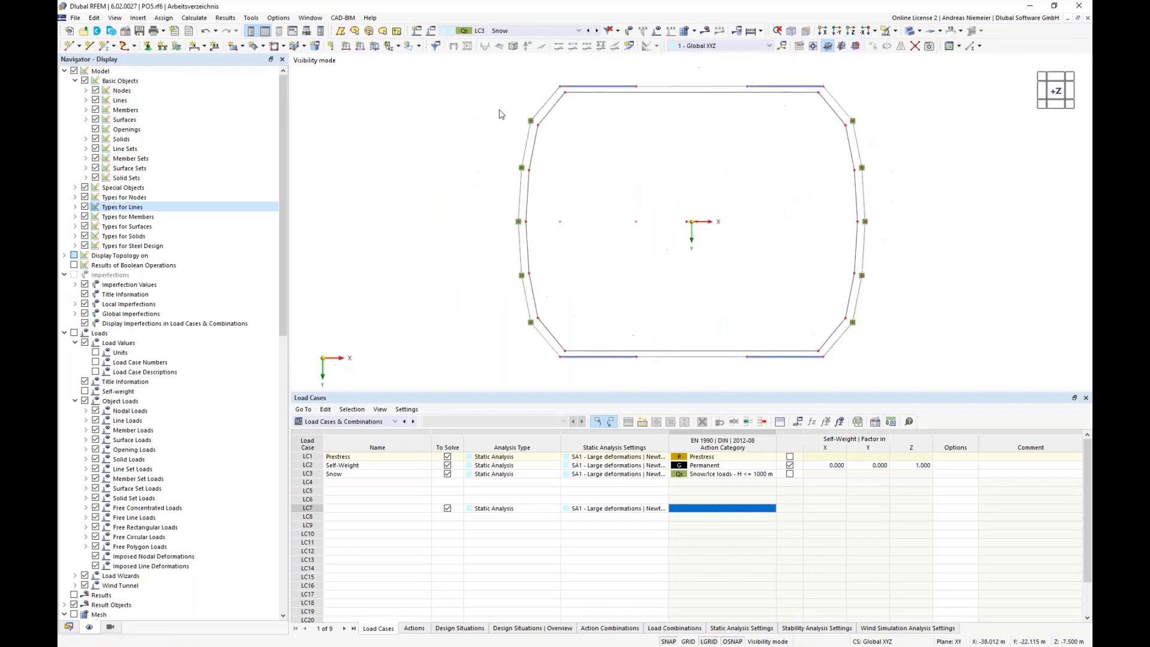
- Delete the nodal support assignment from the outer outline nodes along both curved X ends of the roof
{"action": "left_click_drag", "start_coordinate": [595, 147], "coordinate": [918, 325]}
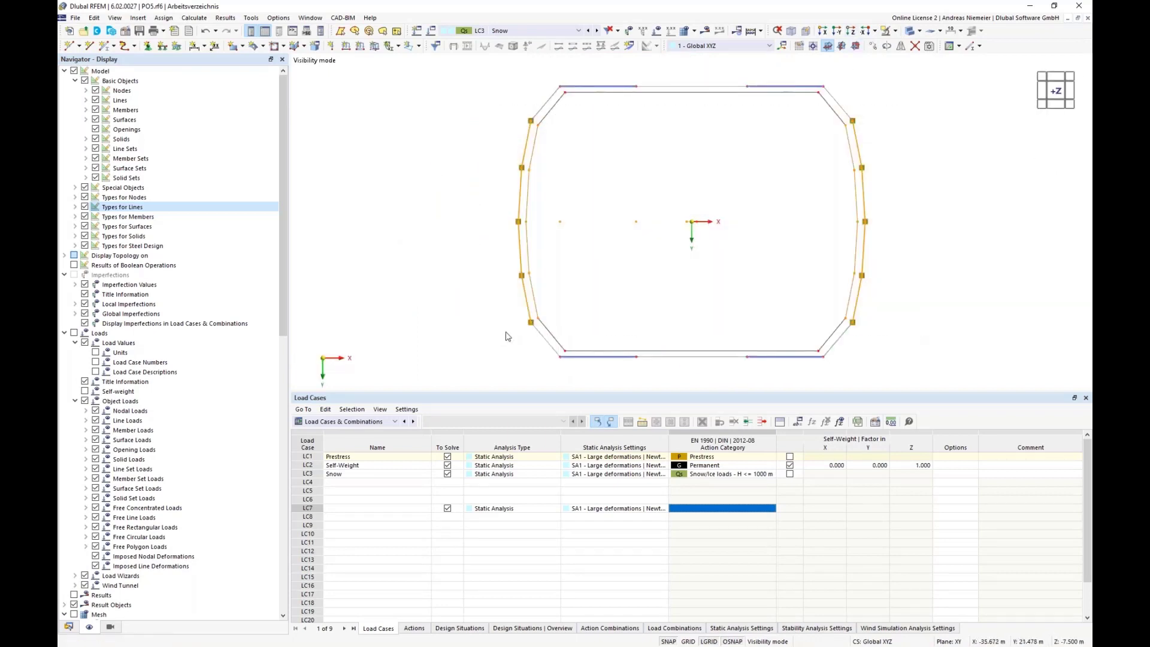
{"action": "right_click", "coordinate": [532, 327]}
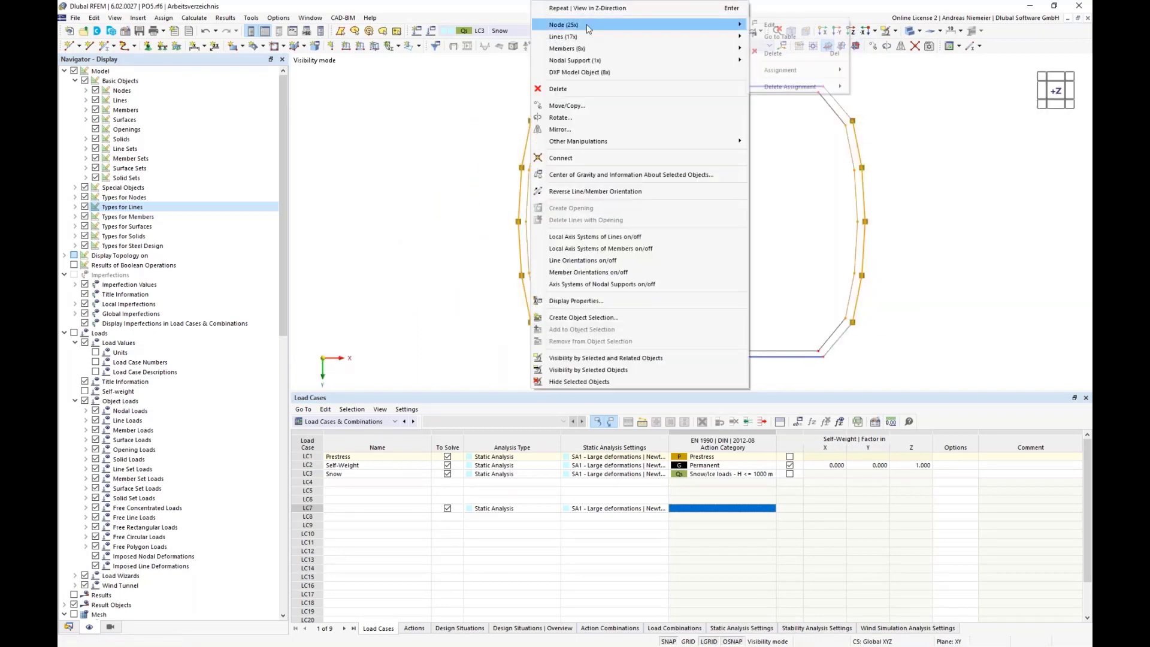
{"action": "mouse_move", "coordinate": [592, 66]}
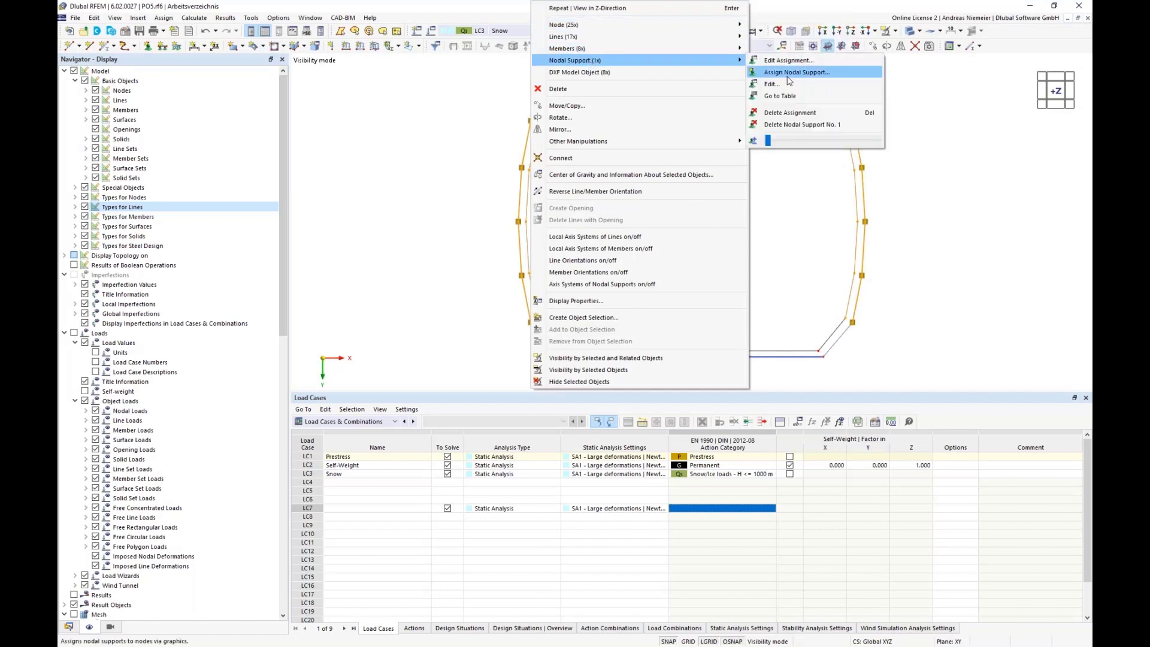
{"action": "left_click", "coordinate": [797, 113]}
- Connect the outer outline to the inner one at the two node pairs nearest the negative-Y corner on the negative-X end, using single Rigid members
{"action": "scroll", "coordinate": [526, 99], "scroll_direction": "up", "scroll_amount": 3}
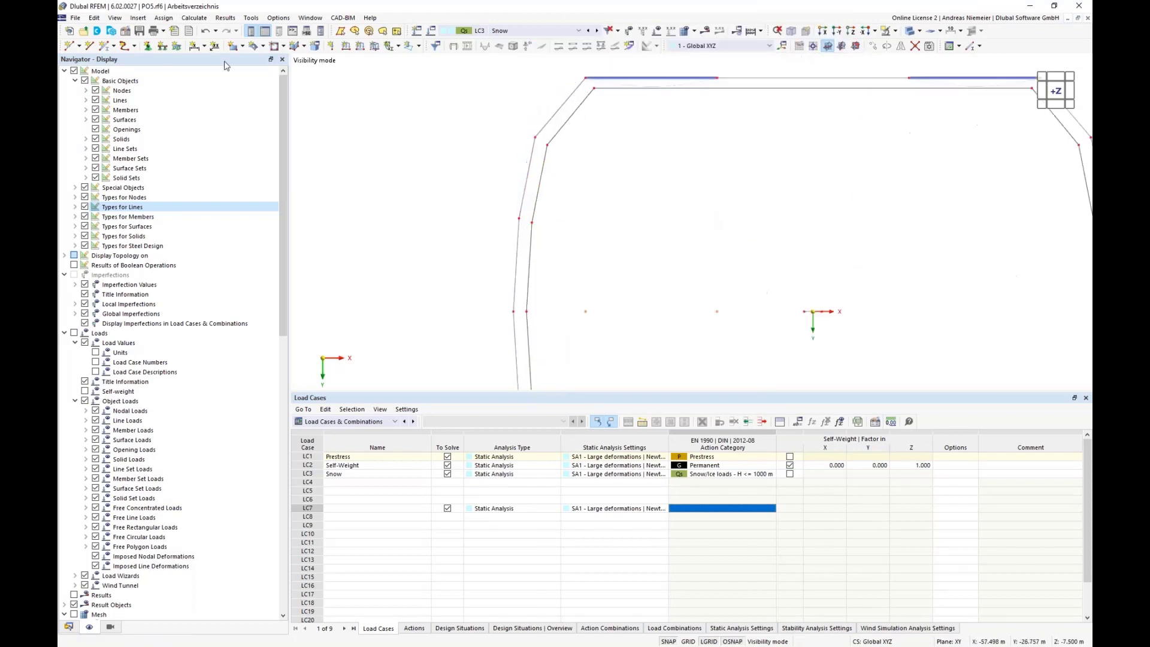
{"action": "left_click", "coordinate": [106, 48]}
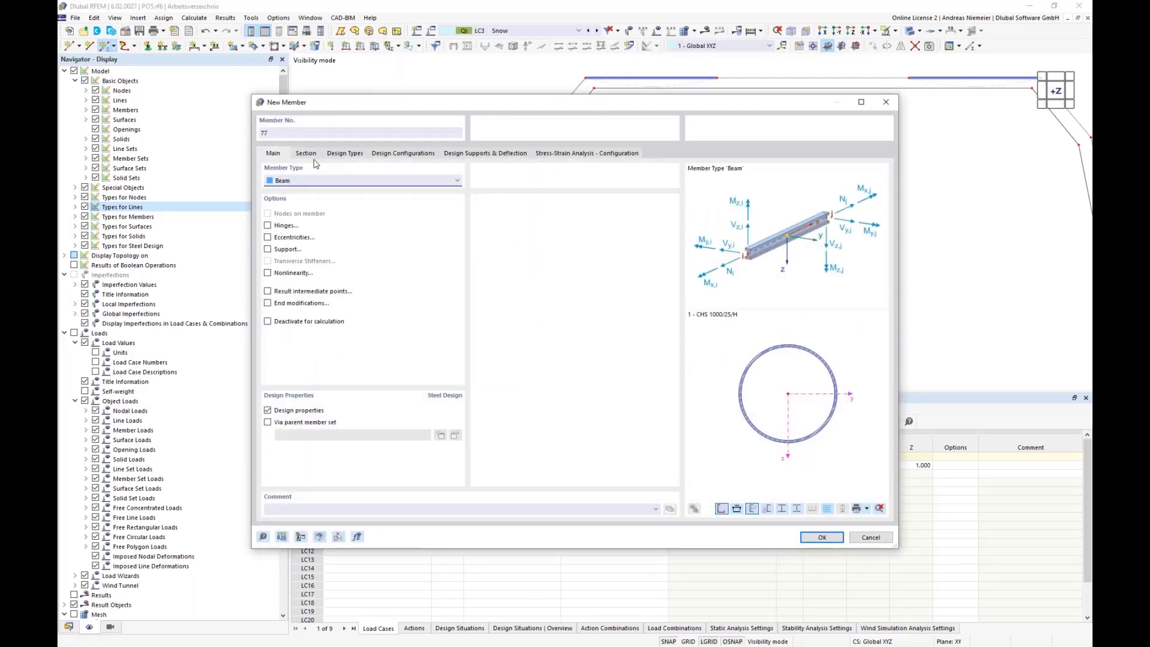
{"action": "left_click", "coordinate": [312, 180]}
{"action": "left_click", "coordinate": [312, 193]}
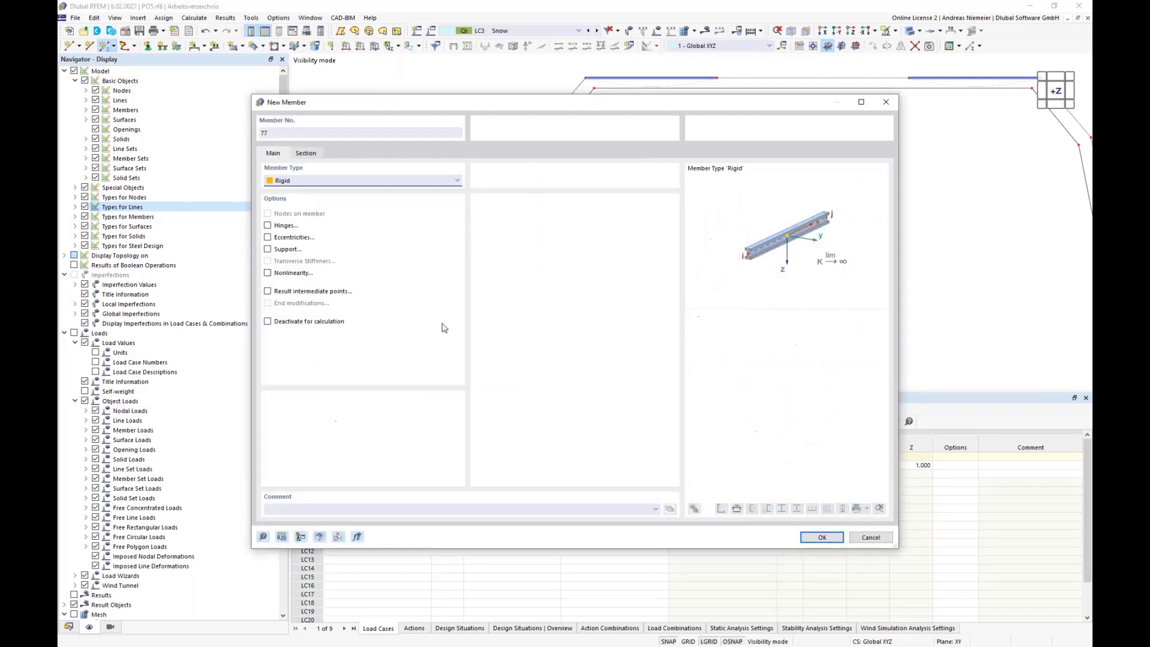
{"action": "left_click", "coordinate": [822, 537]}
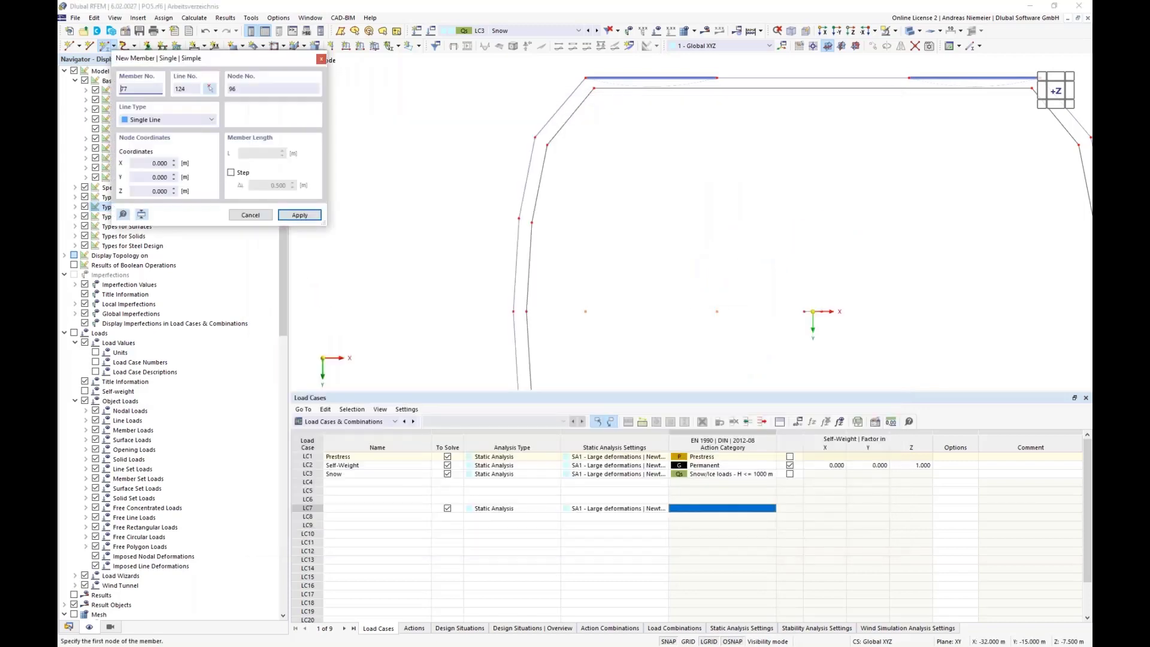
{"action": "scroll", "coordinate": [551, 138], "scroll_direction": "up", "scroll_amount": 1}
{"action": "left_click", "coordinate": [531, 139]}
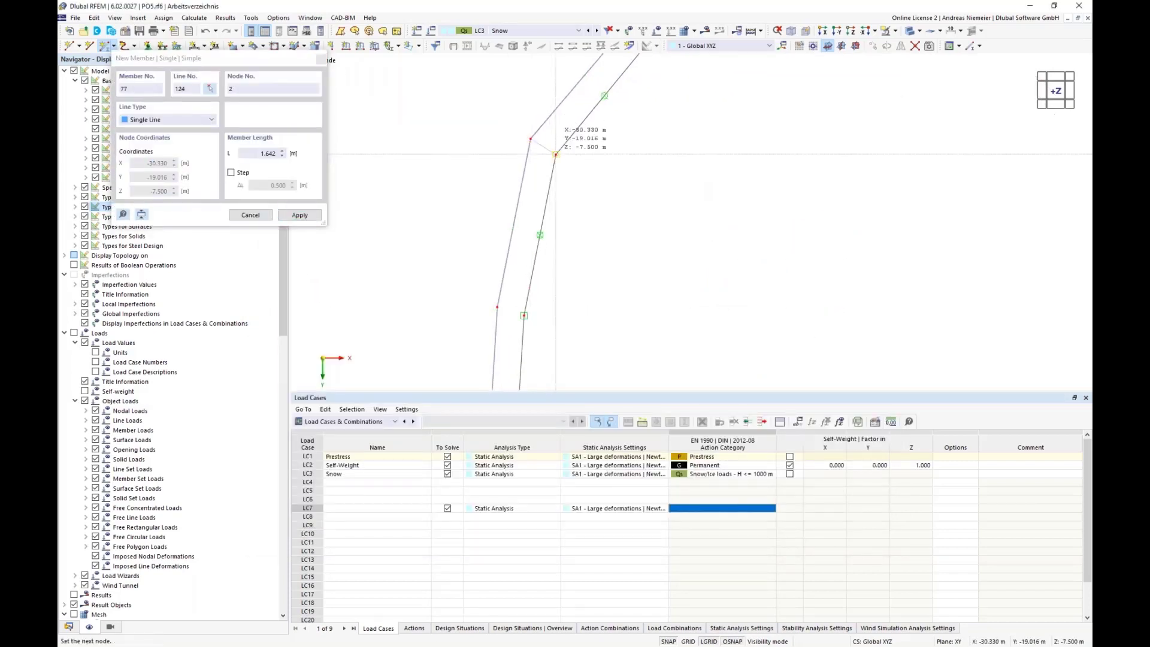
{"action": "left_click", "coordinate": [556, 155]}
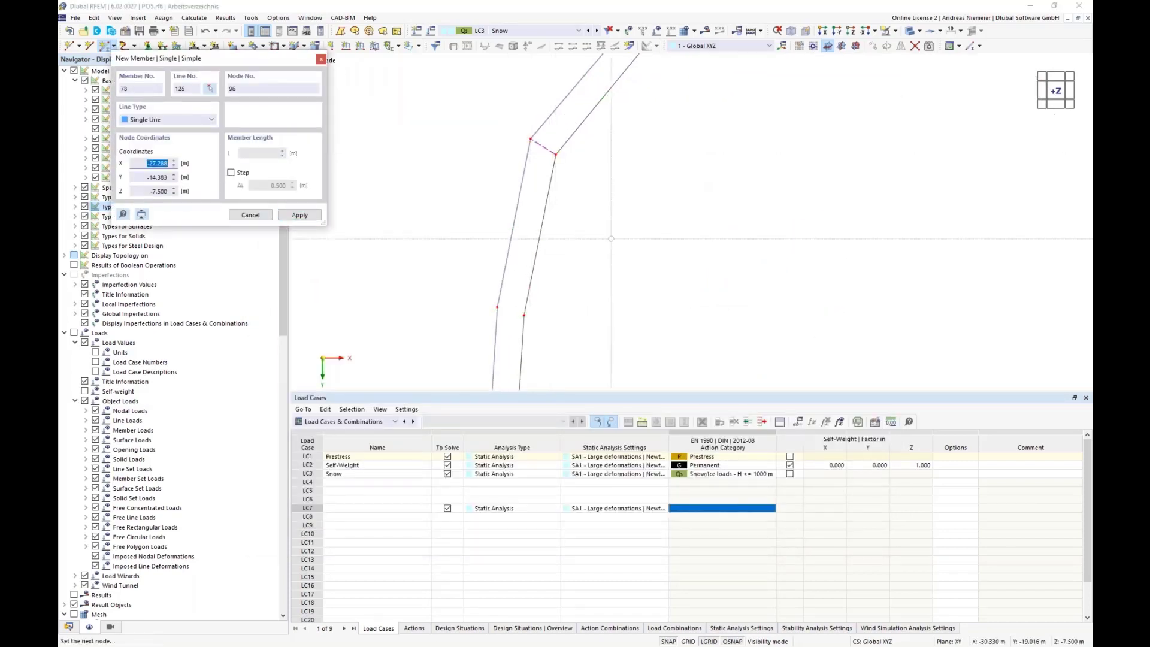
{"action": "left_click", "coordinate": [497, 307]}
{"action": "left_click", "coordinate": [524, 315]}
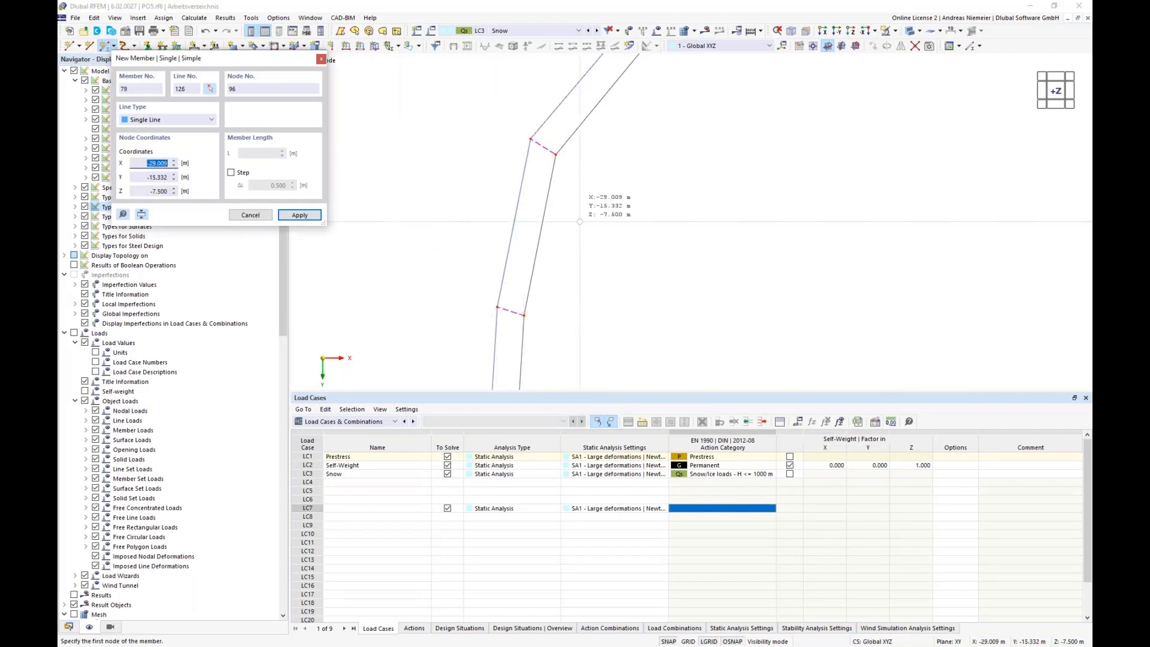
- Add Rigid members between the outer and inner outlines at the remaining three node pairs of the negative-X end
{"action": "scroll", "coordinate": [578, 220], "scroll_direction": "down", "scroll_amount": 5}
{"action": "scroll", "coordinate": [541, 331], "scroll_direction": "up", "scroll_amount": 4}
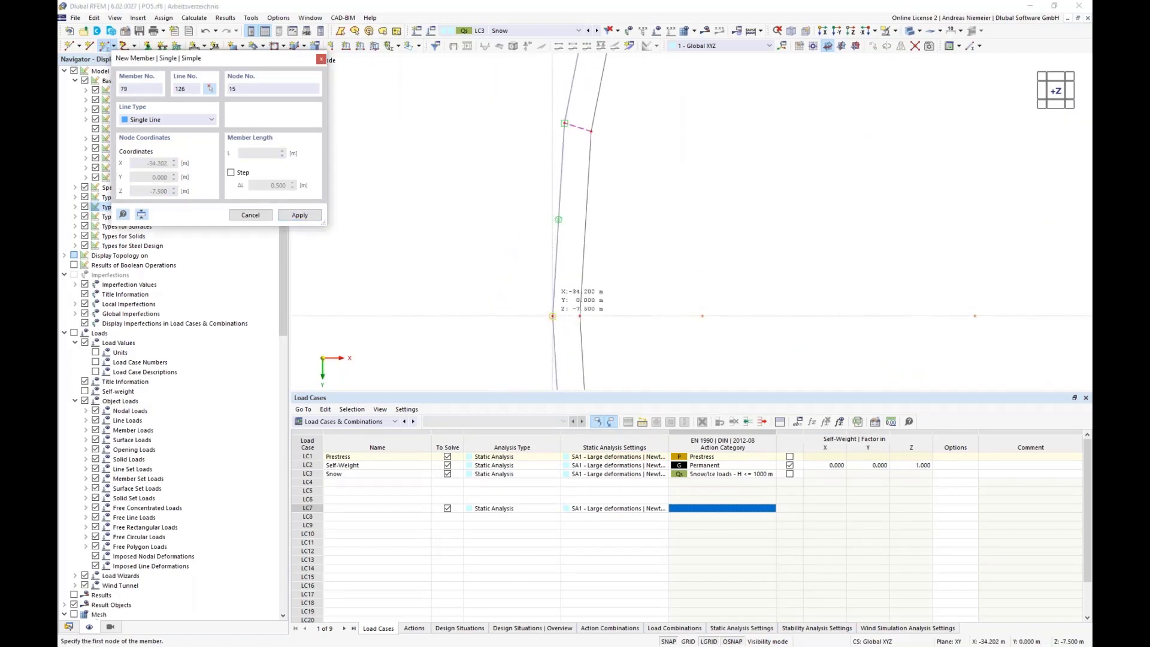
{"action": "left_click", "coordinate": [553, 315]}
{"action": "left_click", "coordinate": [580, 316]}
{"action": "scroll", "coordinate": [538, 150], "scroll_direction": "down", "scroll_amount": 5}
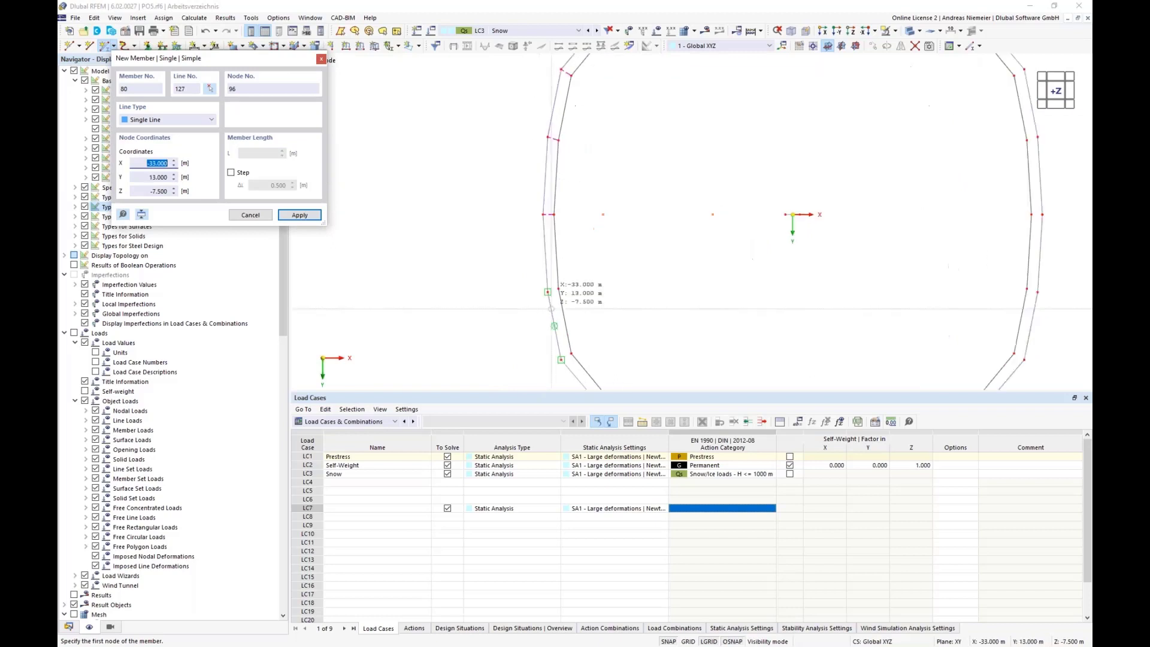
{"action": "scroll", "coordinate": [552, 313], "scroll_direction": "up", "scroll_amount": 3}
{"action": "left_click", "coordinate": [541, 274]}
{"action": "scroll", "coordinate": [565, 257], "scroll_direction": "up", "scroll_amount": 3}
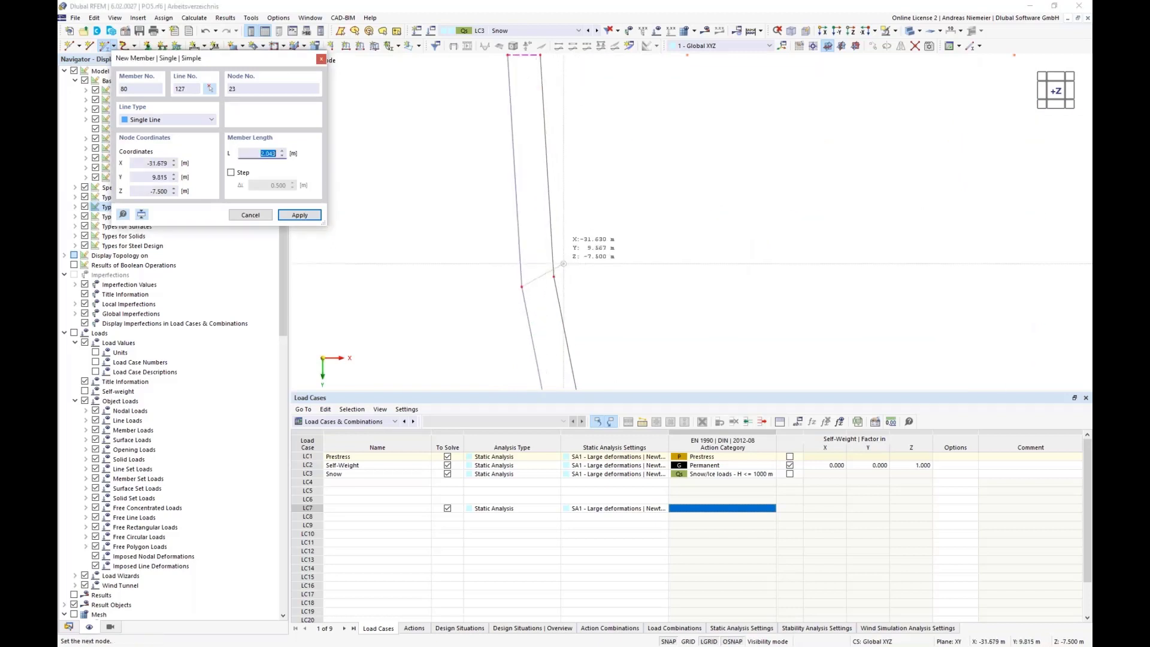
{"action": "left_click", "coordinate": [553, 276]}
{"action": "scroll", "coordinate": [472, 138], "scroll_direction": "down", "scroll_amount": 4}
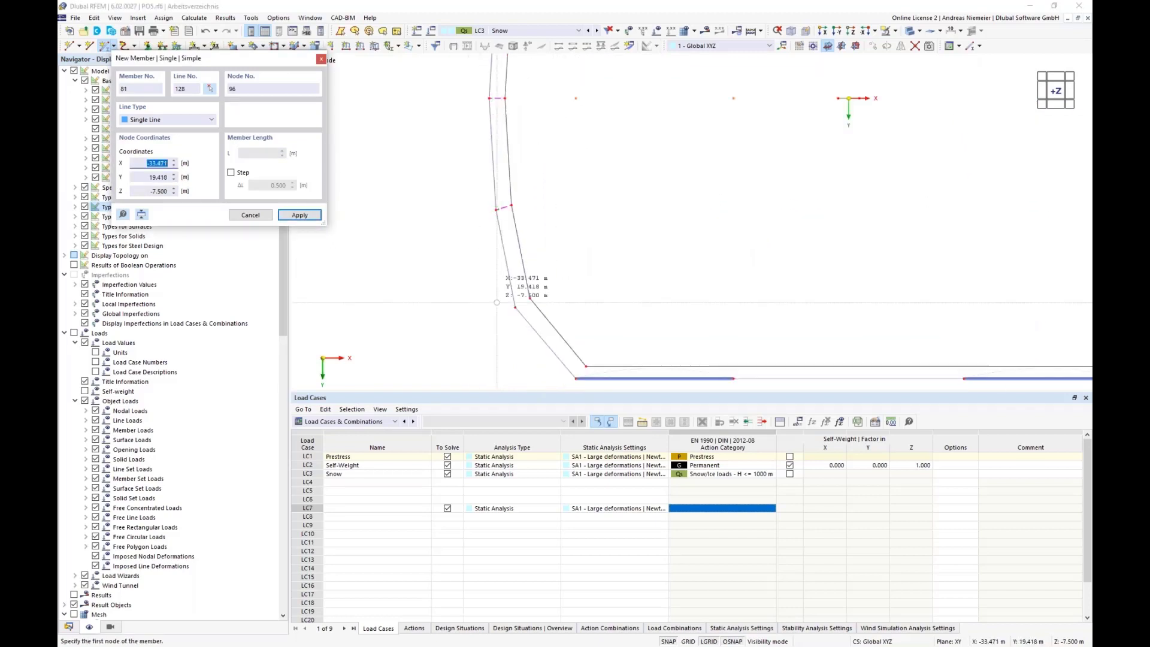
{"action": "left_click", "coordinate": [516, 308]}
{"action": "left_click", "coordinate": [529, 298]}
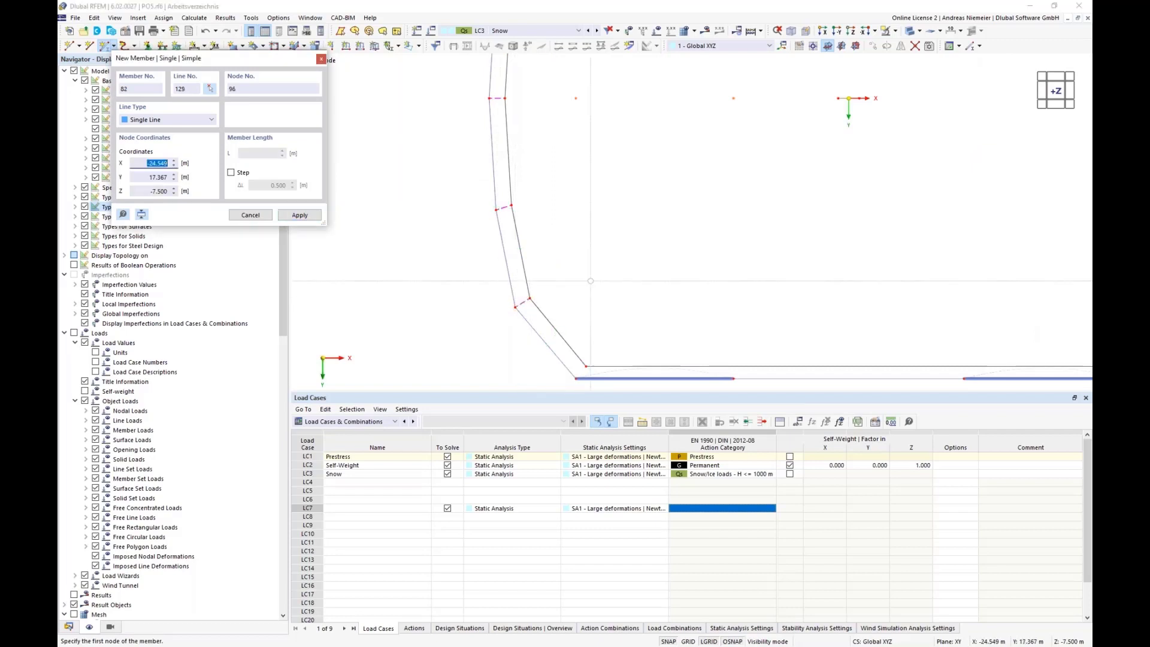
- Add Rigid members at the first three node pairs of the positive-X end, from the negative-Y corner to Y = 0
{"action": "scroll", "coordinate": [428, 288], "scroll_direction": "down", "scroll_amount": 5}
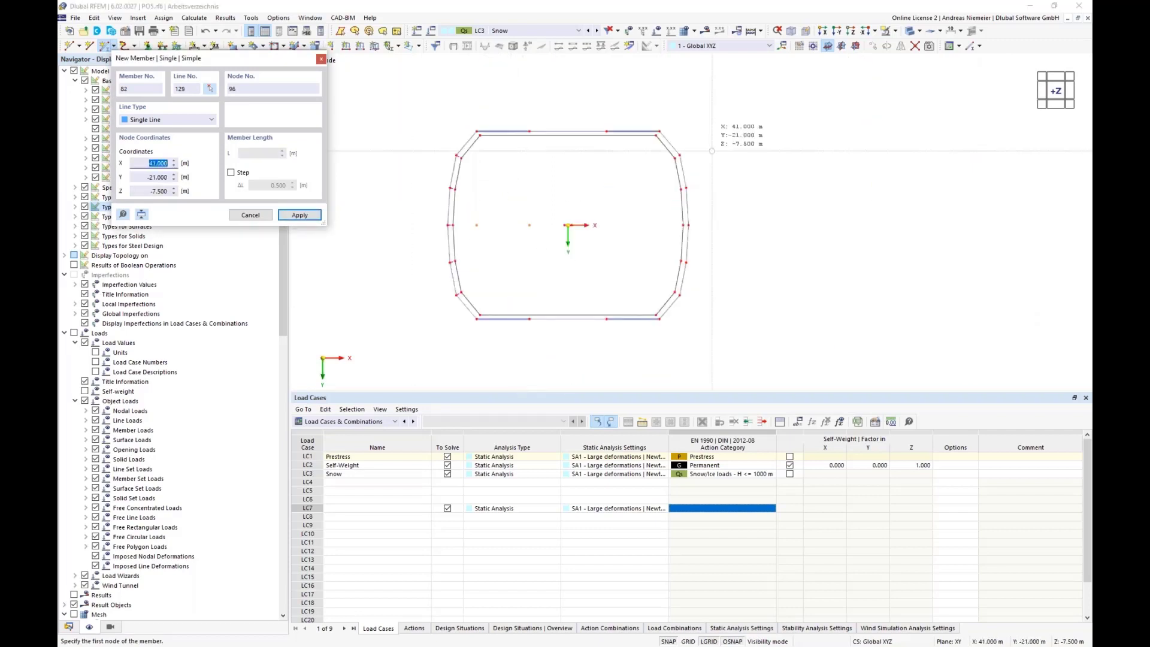
{"action": "scroll", "coordinate": [701, 138], "scroll_direction": "up", "scroll_amount": 5}
{"action": "left_click", "coordinate": [641, 197]}
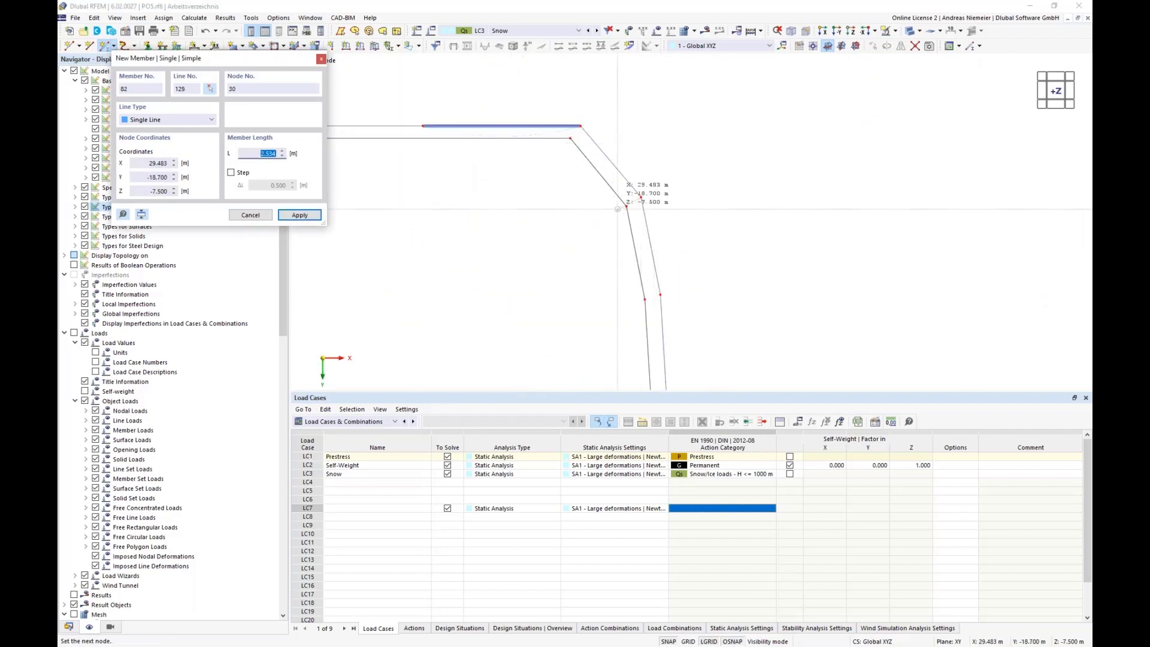
{"action": "left_click", "coordinate": [627, 205]}
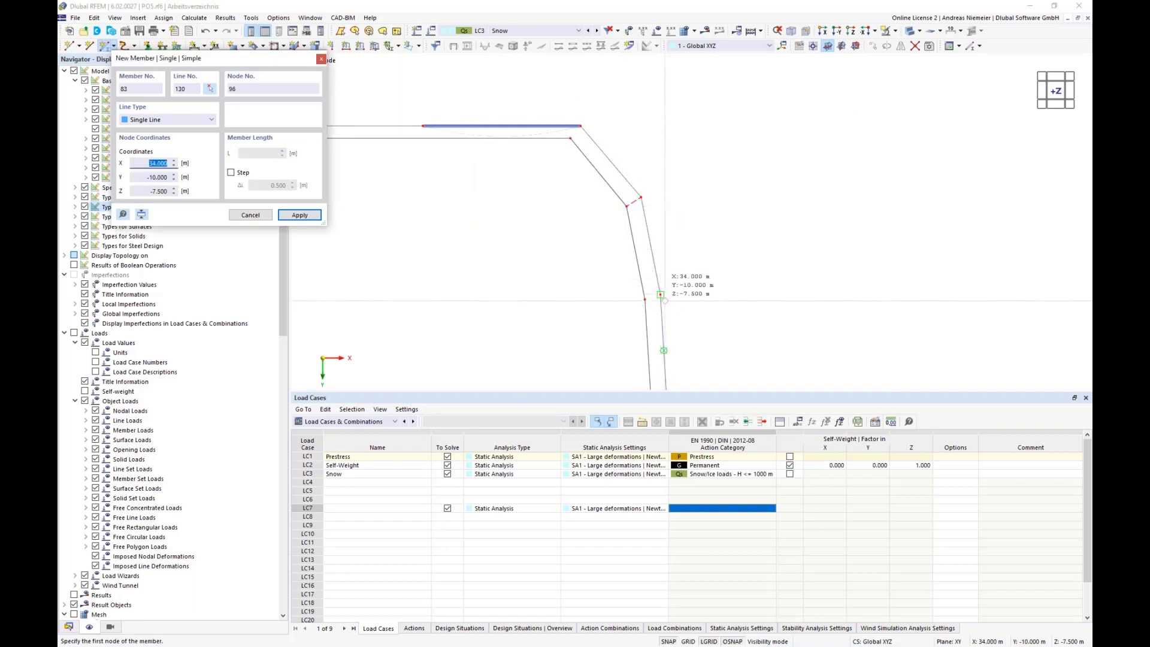
{"action": "left_click", "coordinate": [660, 295]}
{"action": "left_click", "coordinate": [645, 298]}
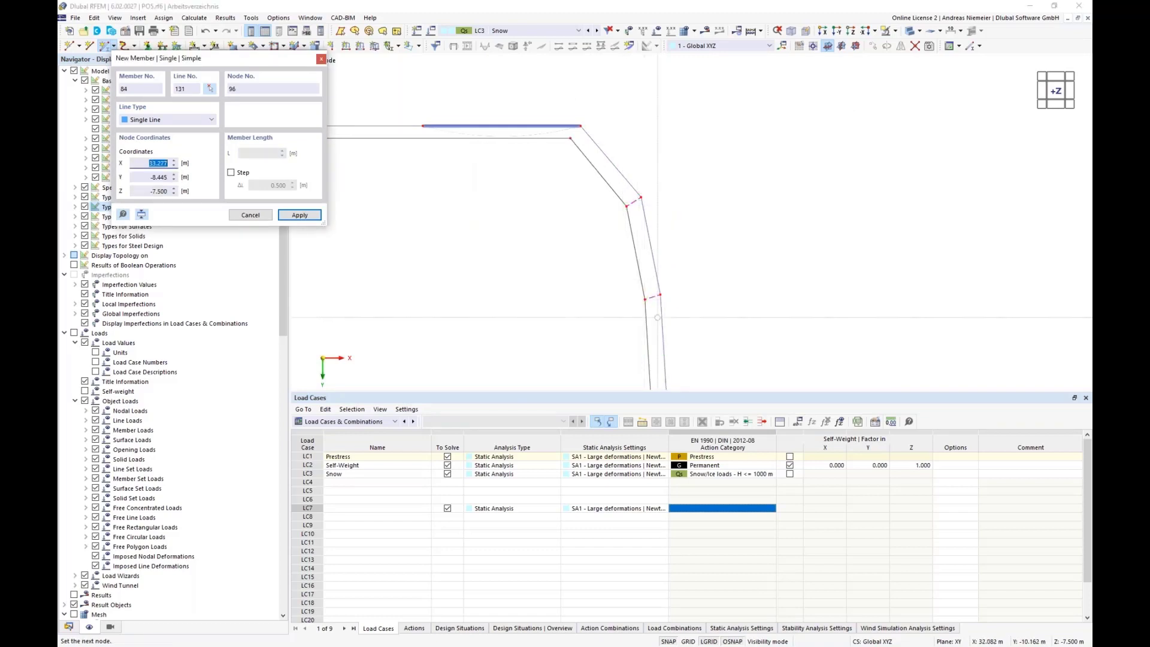
{"action": "scroll", "coordinate": [657, 318], "scroll_direction": "down", "scroll_amount": 3}
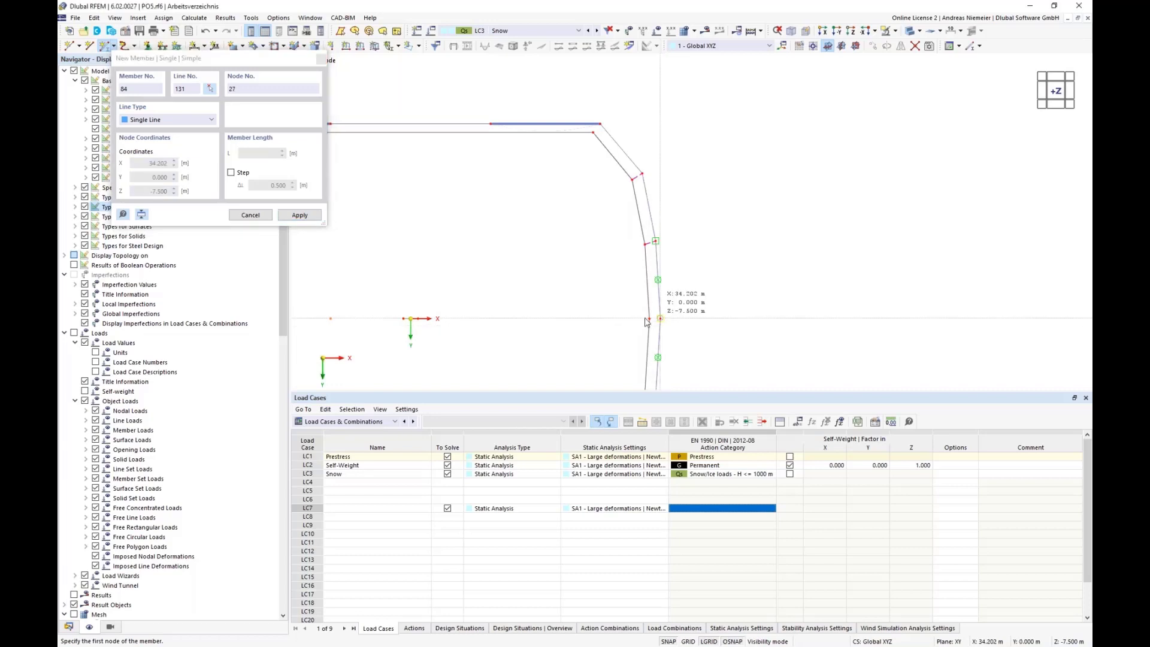
{"action": "left_click", "coordinate": [660, 319]}
{"action": "left_click", "coordinate": [649, 319]}
- Add Rigid members at the last two node pairs of the positive-X end and finish member creation
{"action": "scroll", "coordinate": [609, 237], "scroll_direction": "down", "scroll_amount": 2}
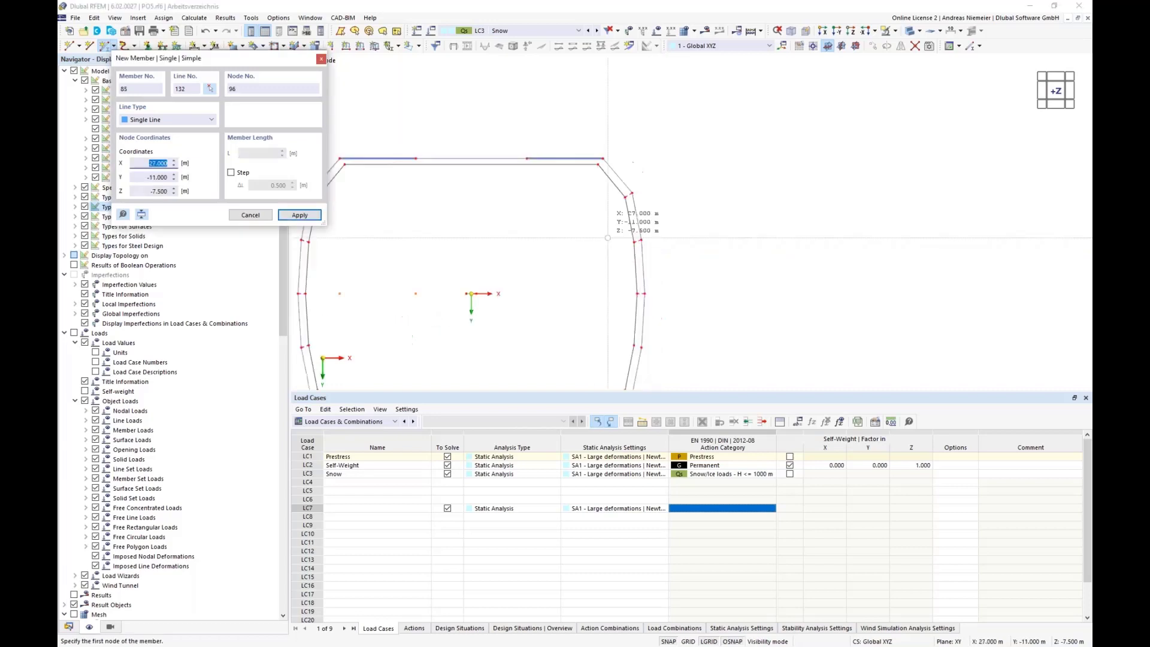
{"action": "scroll", "coordinate": [608, 237], "scroll_direction": "down", "scroll_amount": 2}
{"action": "scroll", "coordinate": [639, 280], "scroll_direction": "up", "scroll_amount": 5}
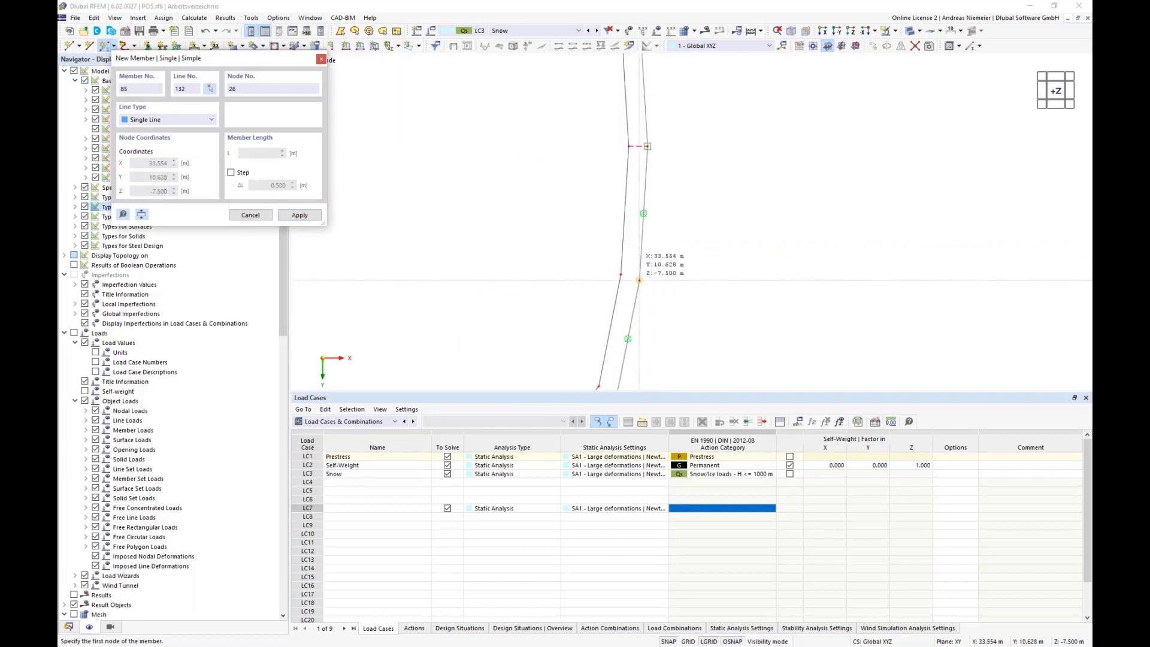
{"action": "left_click", "coordinate": [639, 281]}
{"action": "left_click", "coordinate": [621, 275]}
{"action": "scroll", "coordinate": [601, 164], "scroll_direction": "down", "scroll_amount": 2}
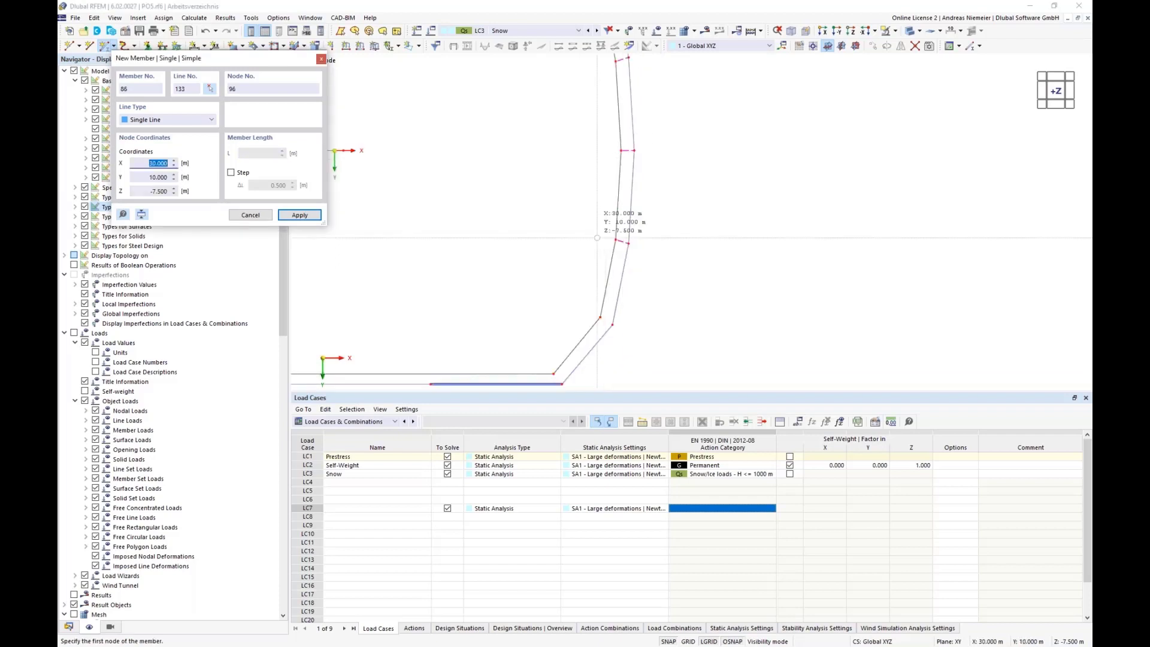
{"action": "scroll", "coordinate": [597, 238], "scroll_direction": "up", "scroll_amount": 2}
{"action": "left_click", "coordinate": [601, 314]}
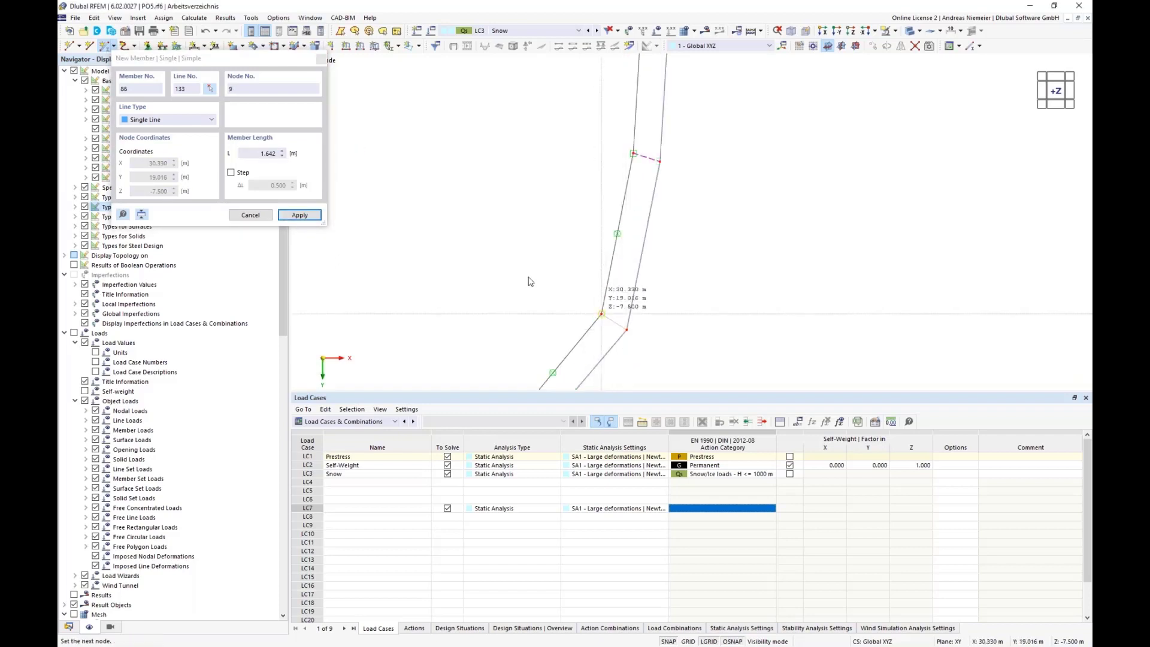
{"action": "scroll", "coordinate": [677, 240], "scroll_direction": "down", "scroll_amount": 4}
{"action": "key", "text": "Escape"}
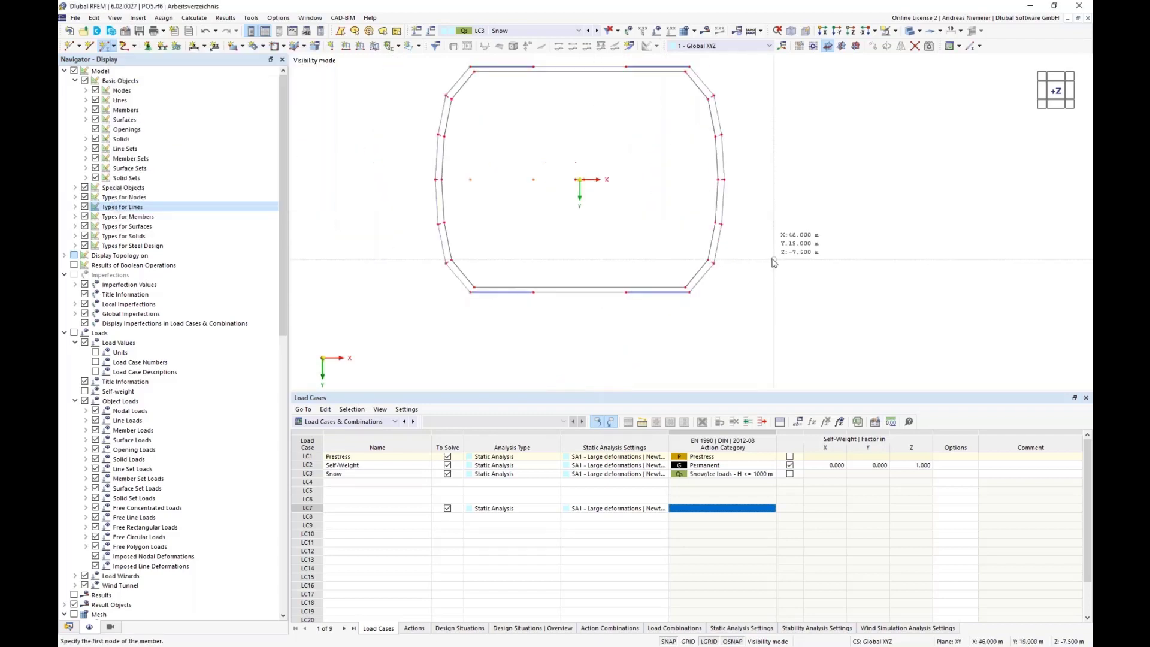
{"action": "key", "text": "Escape"}
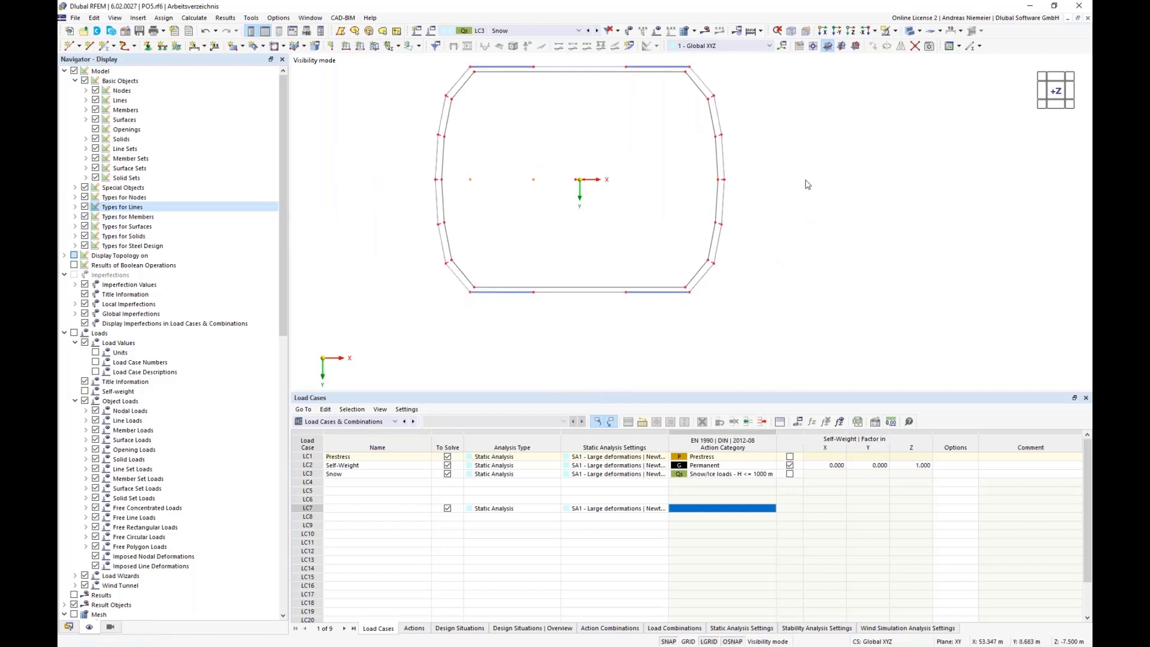
- Cancel the visibility mode to show the full model and examine the rigid walls and their line supports from below
{"action": "left_click", "coordinate": [791, 31]}
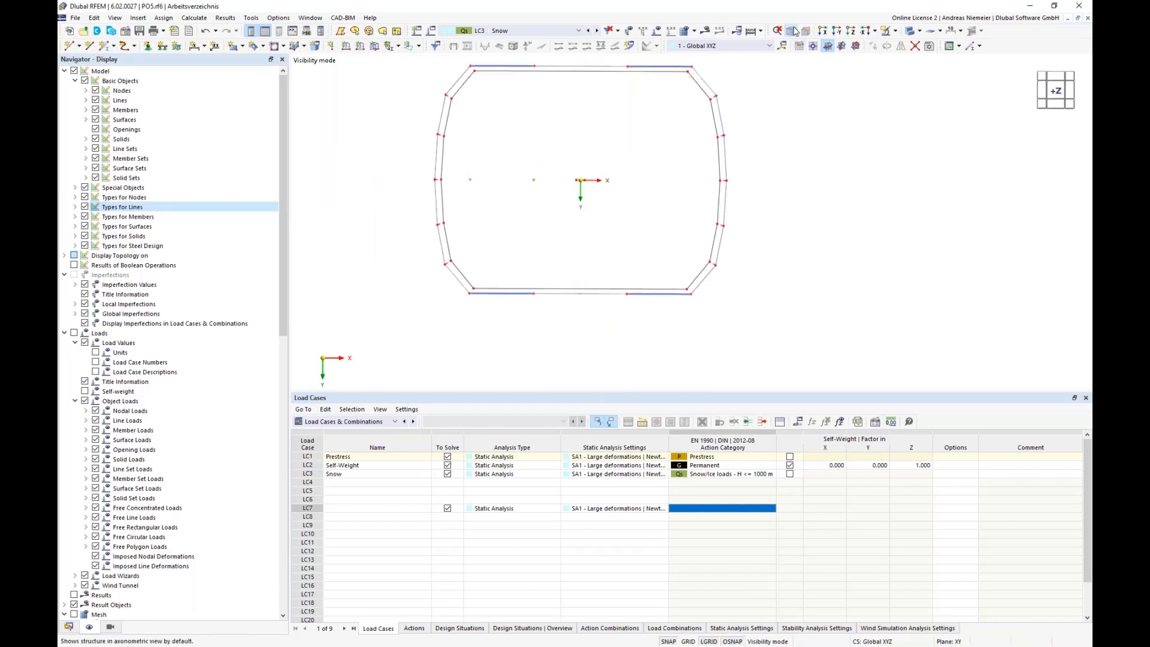
{"action": "left_click", "coordinate": [895, 32]}
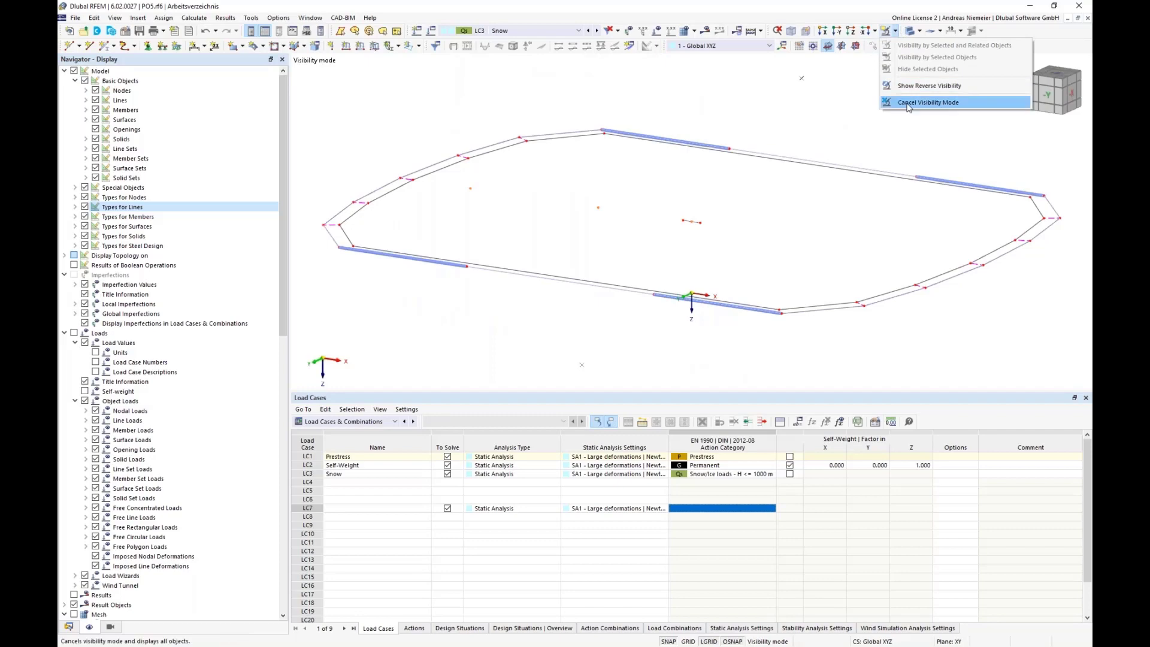
{"action": "left_click", "coordinate": [900, 103]}
{"action": "scroll", "coordinate": [822, 139], "scroll_direction": "down", "scroll_amount": 4}
{"action": "middle_click_drag", "start_coordinate": [606, 220], "coordinate": [523, 180]}
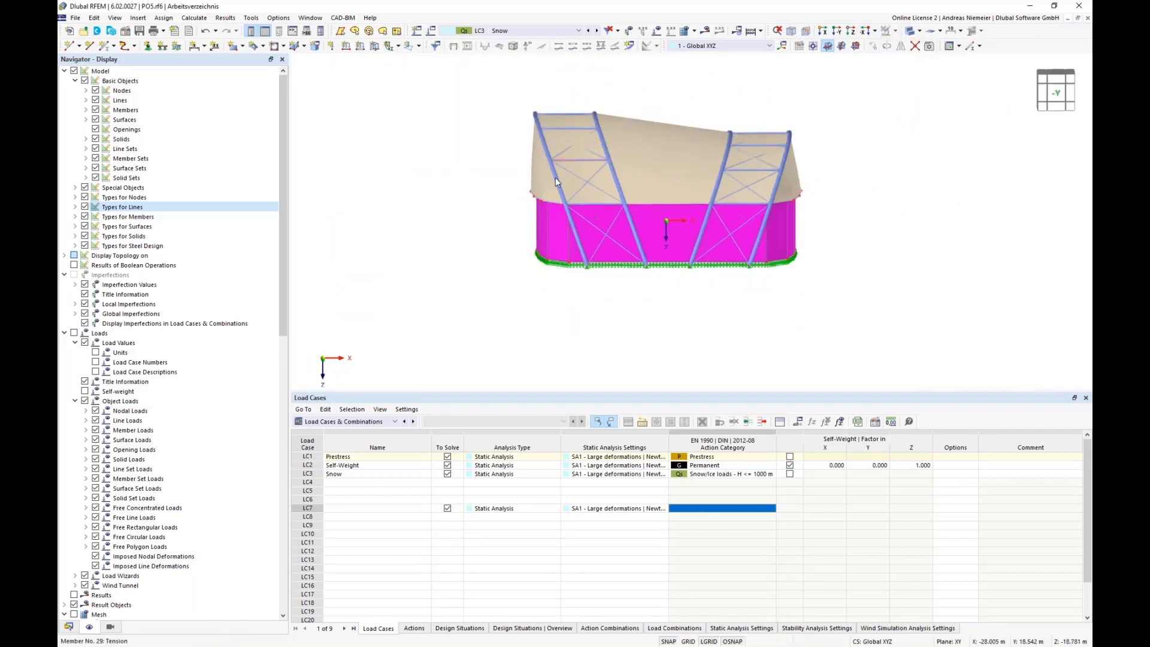
{"action": "middle_click_drag", "start_coordinate": [680, 302], "coordinate": [500, 172], "text": "ctrl"}
{"action": "scroll", "coordinate": [517, 230], "scroll_direction": "up", "scroll_amount": 3}
{"action": "scroll", "coordinate": [516, 230], "scroll_direction": "up", "scroll_amount": 1}
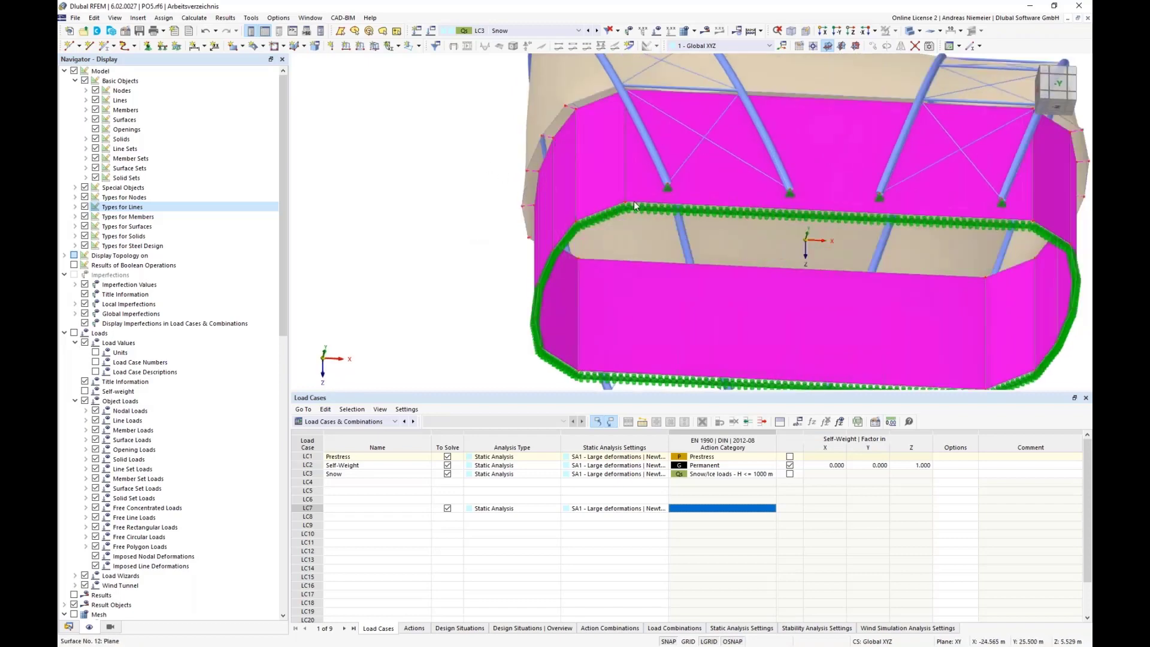
{"action": "scroll", "coordinate": [493, 251], "scroll_direction": "down", "scroll_amount": 3}
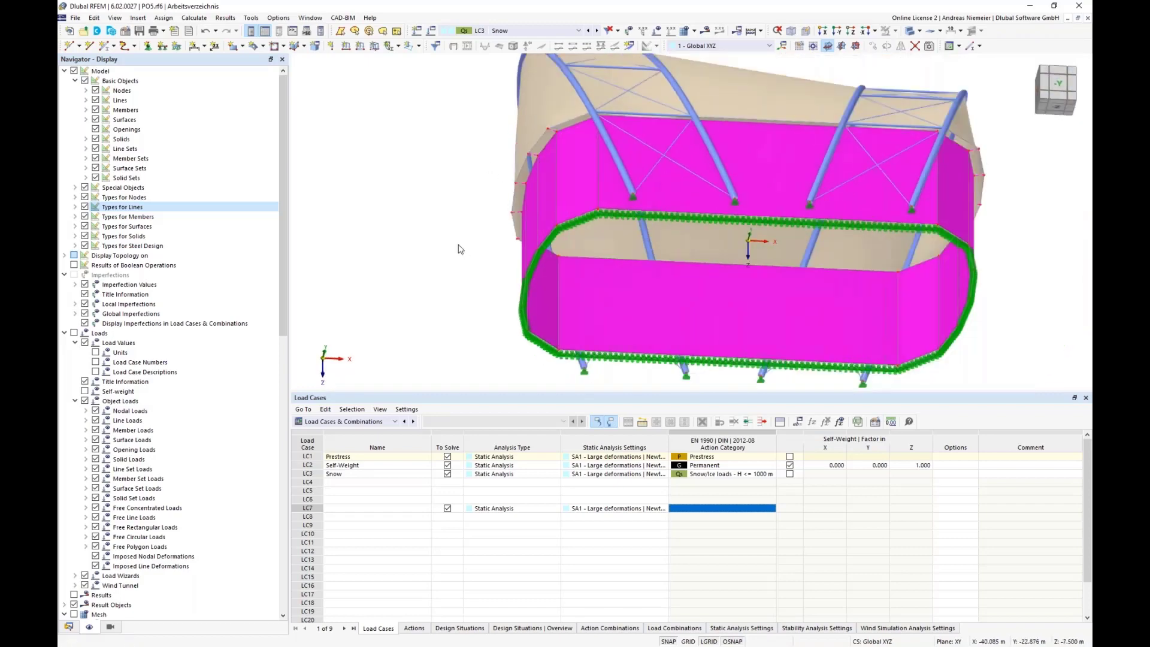
{"action": "middle_click_drag", "start_coordinate": [459, 248], "coordinate": [423, 255], "text": "ctrl"}
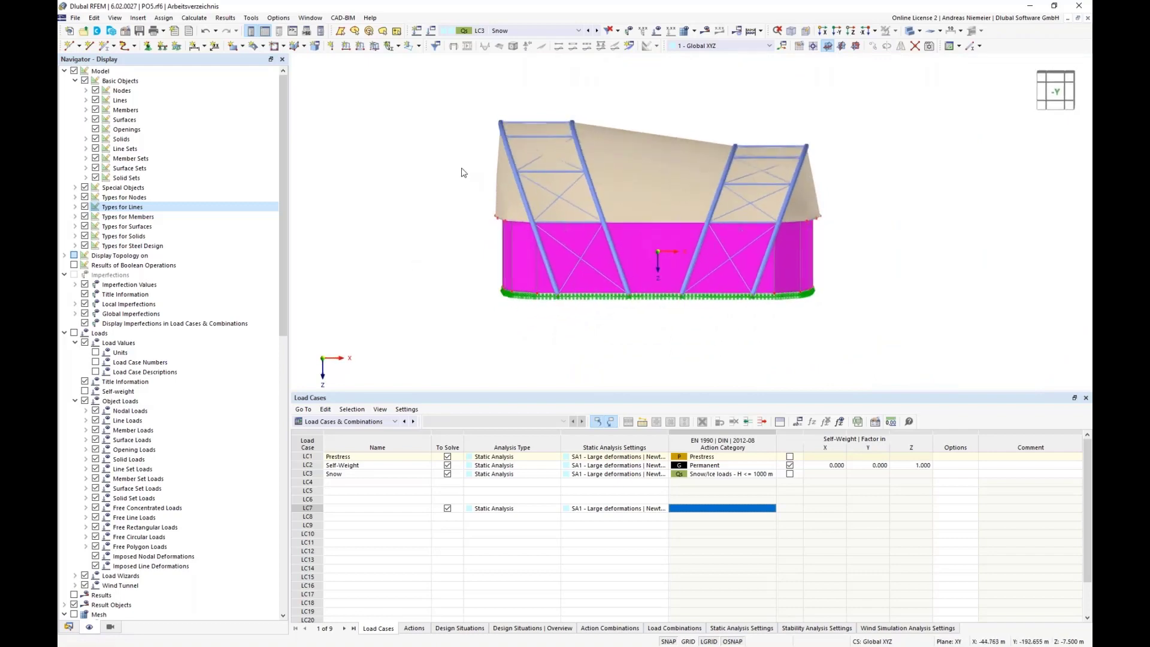
- In the wind simulation mesh settings, set the close-openings limit to 2.3 and keep wind simulation results if the mesh is deleted
{"action": "left_click", "coordinate": [693, 30]}
{"action": "left_click", "coordinate": [717, 45]}
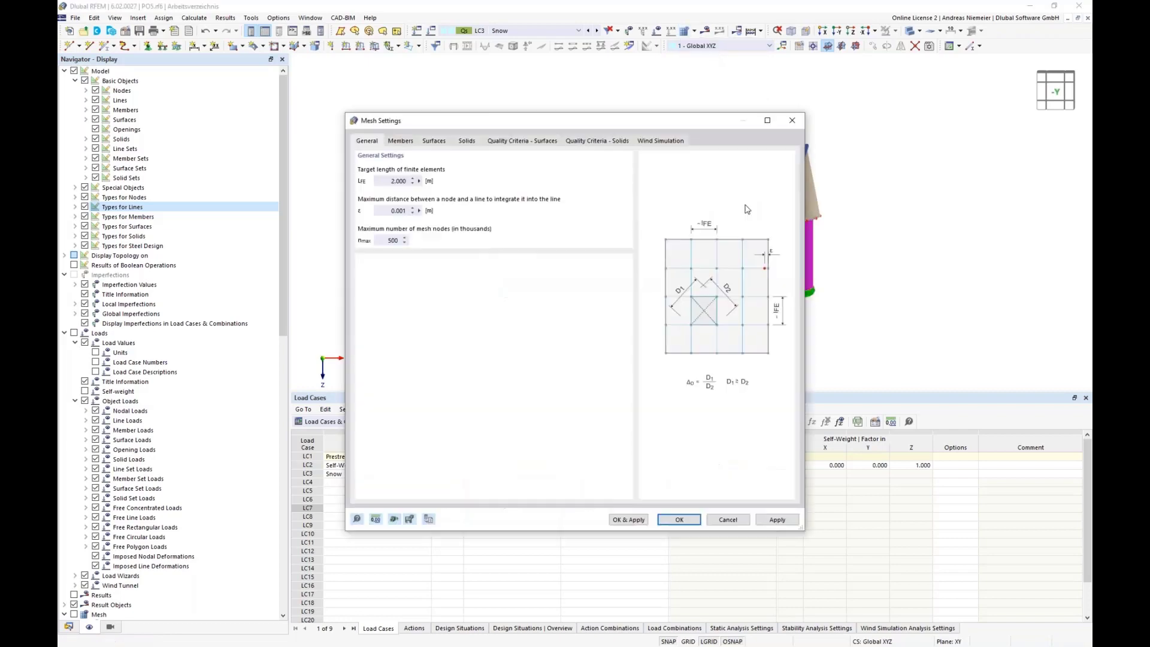
{"action": "left_click", "coordinate": [666, 141]}
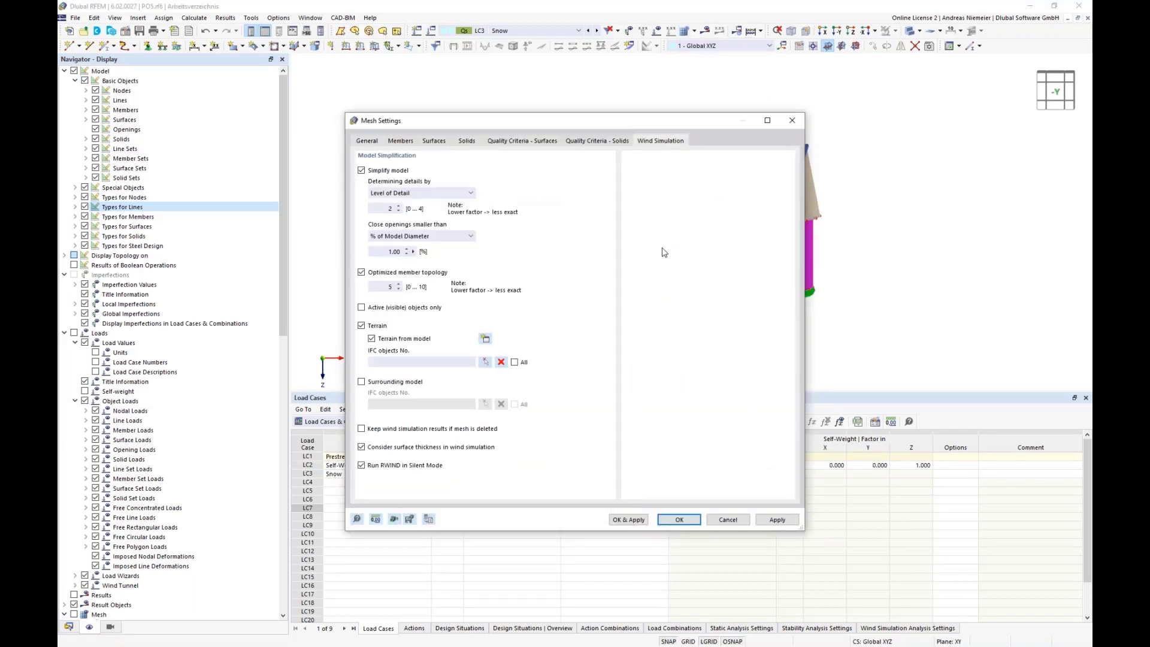
{"action": "left_click", "coordinate": [428, 237]}
{"action": "left_click", "coordinate": [386, 255]}
{"action": "double_click", "coordinate": [385, 252]}
{"action": "type", "text": "2,3"}
{"action": "left_click", "coordinate": [384, 433]}
{"action": "left_click", "coordinate": [677, 523]}
{"action": "scroll", "coordinate": [524, 363], "scroll_direction": "down", "scroll_amount": 1}
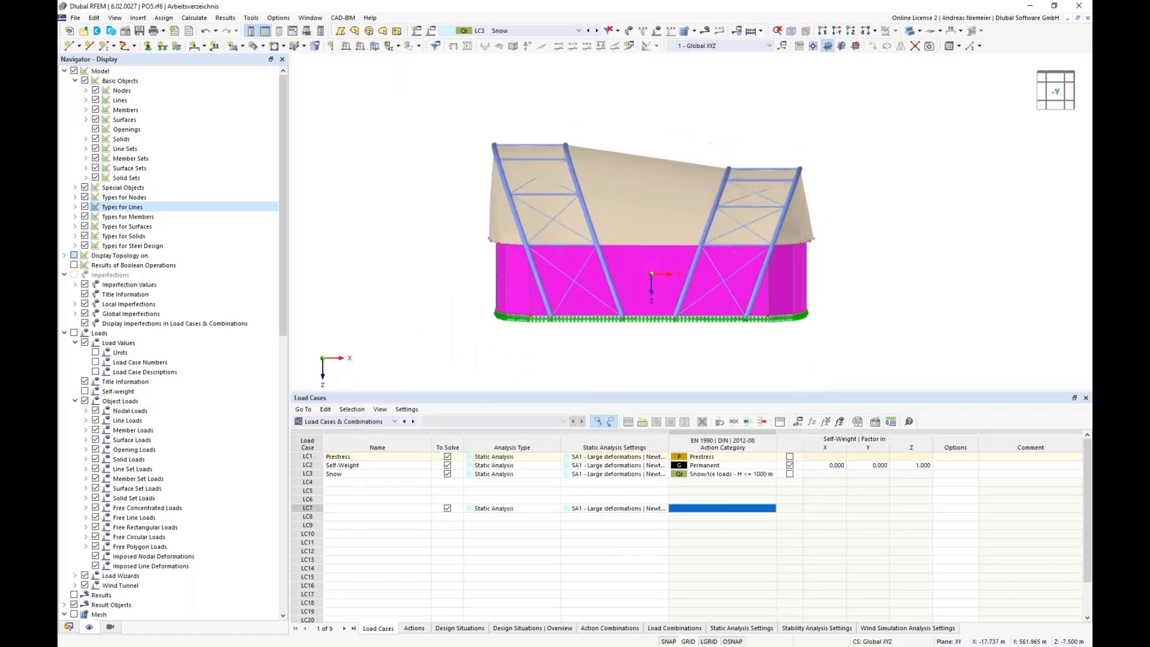
- Create a new wind simulation and review the steady flow and residue monitoring parameters of its WA1 analysis settings
{"action": "scroll", "coordinate": [479, 258], "scroll_direction": "up", "scroll_amount": 2}
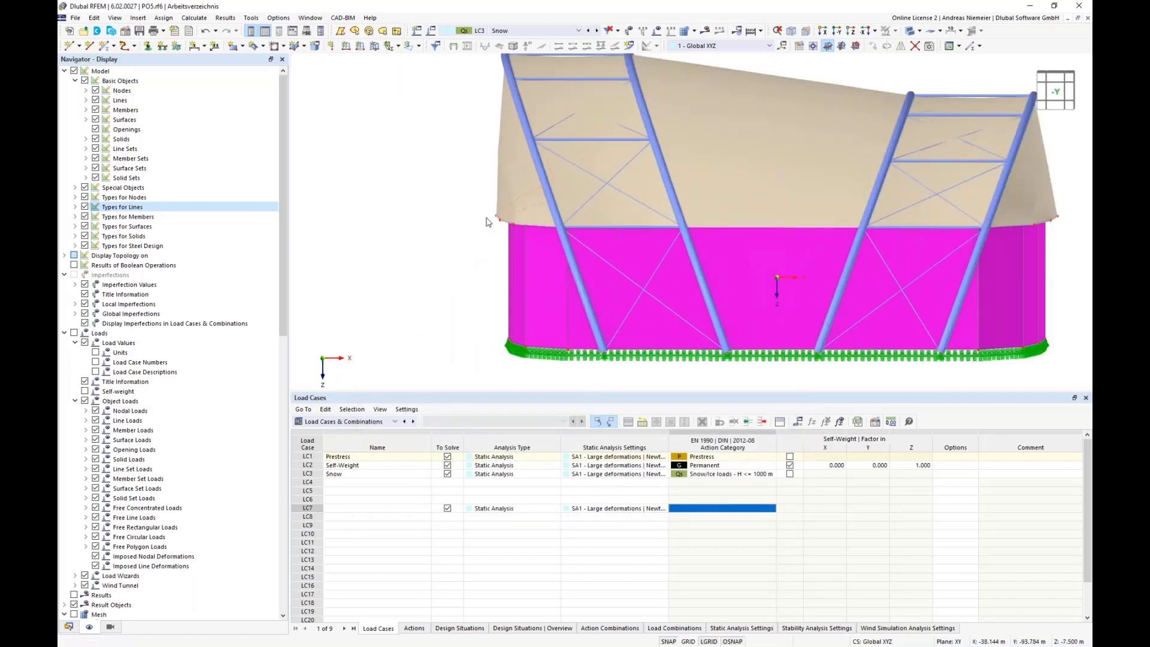
{"action": "scroll", "coordinate": [425, 261], "scroll_direction": "down", "scroll_amount": 1}
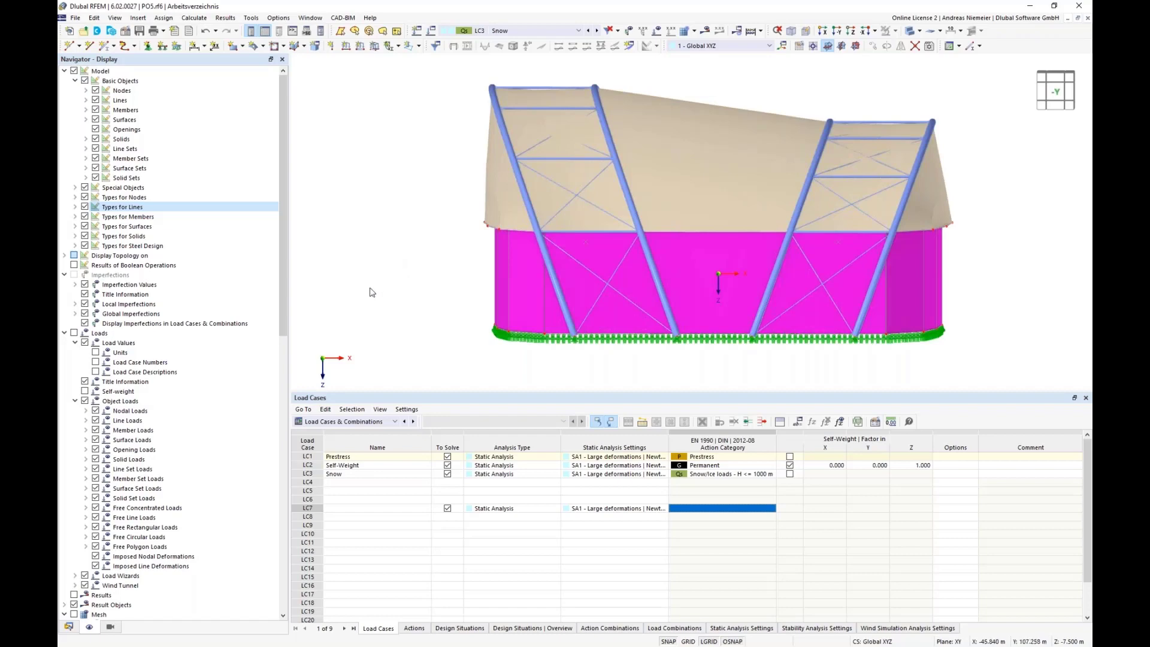
{"action": "left_click", "coordinate": [68, 627]}
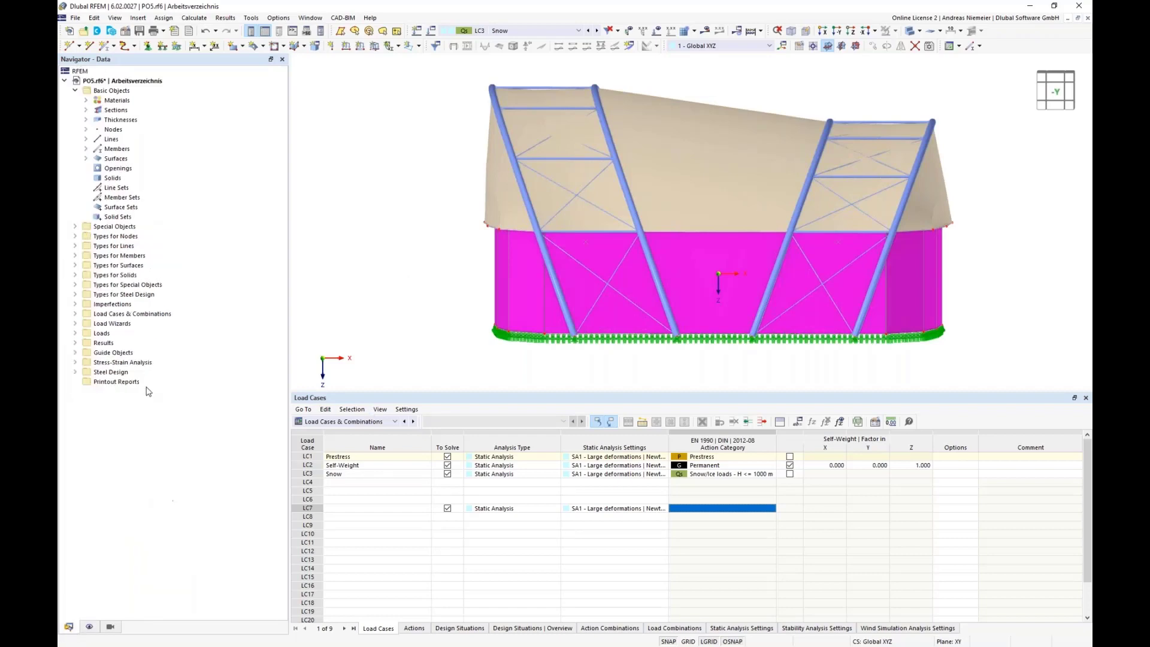
{"action": "left_click", "coordinate": [74, 323]}
{"action": "left_click", "coordinate": [117, 385]}
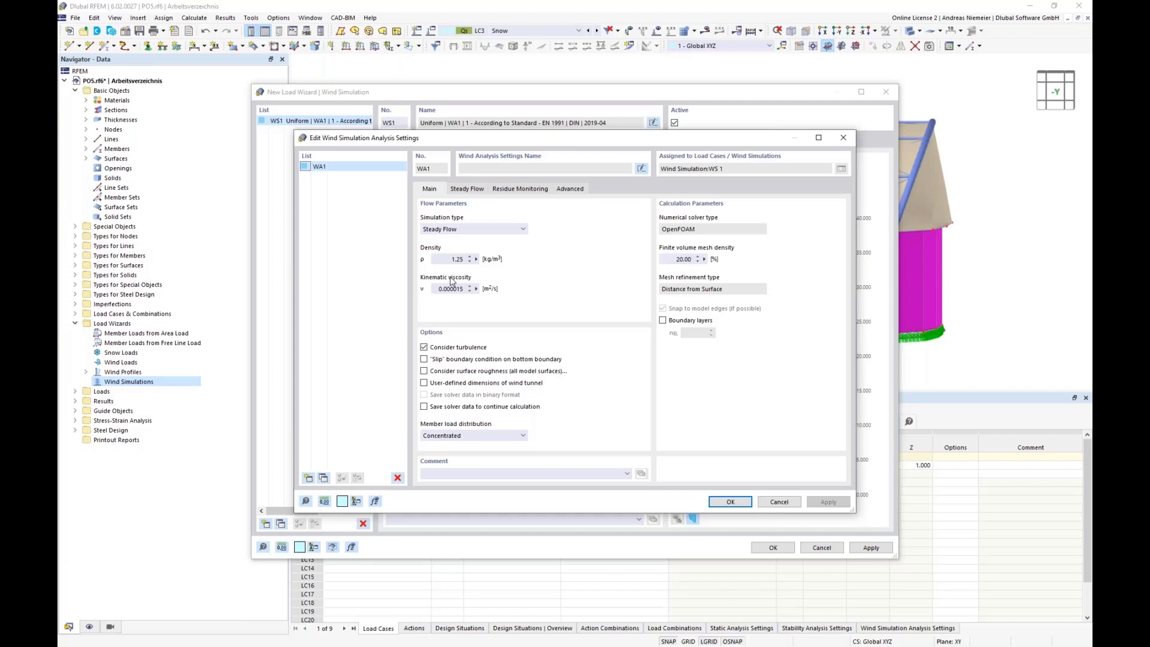
{"action": "left_click", "coordinate": [464, 190]}
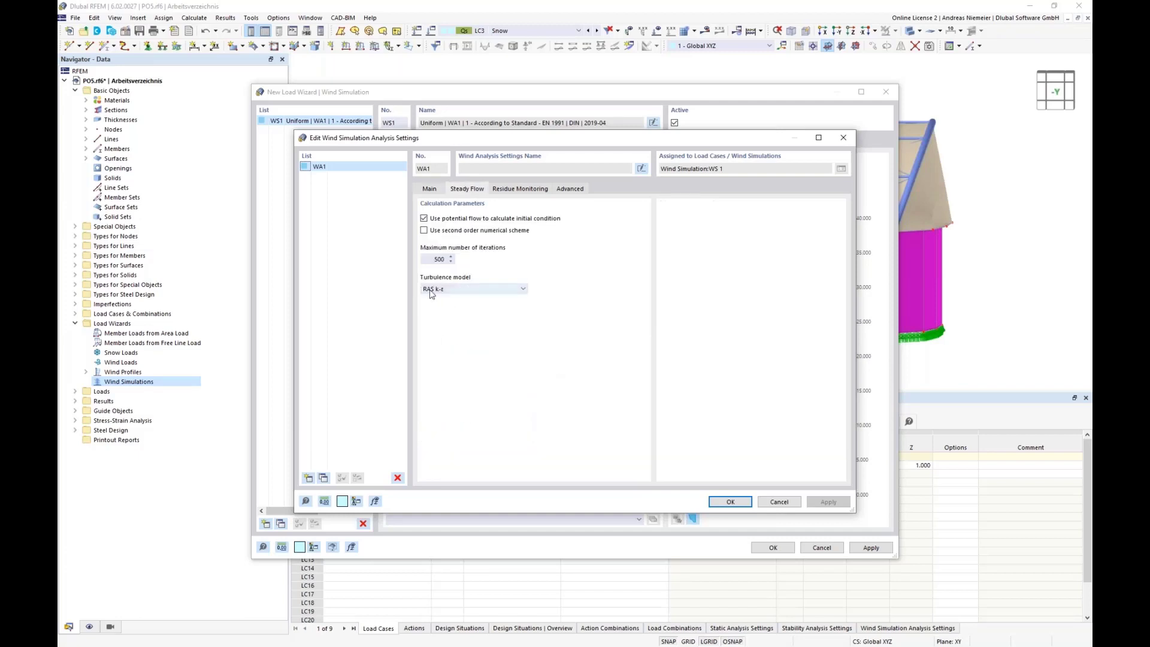
{"action": "left_click", "coordinate": [516, 189]}
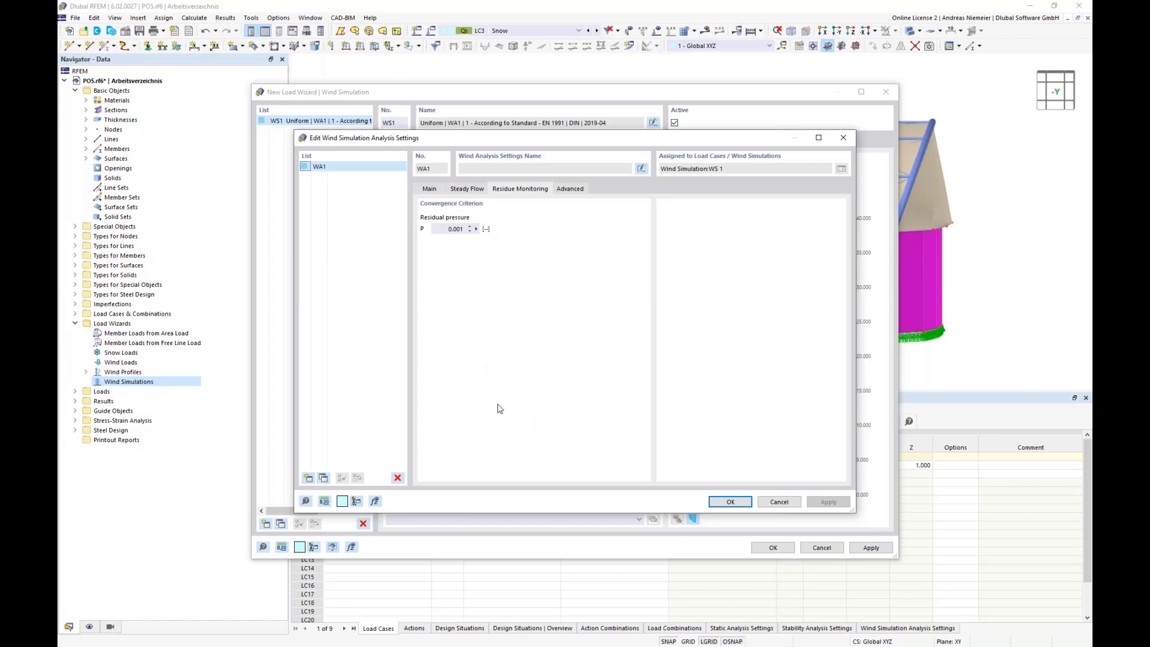
{"action": "left_click", "coordinate": [779, 502]}
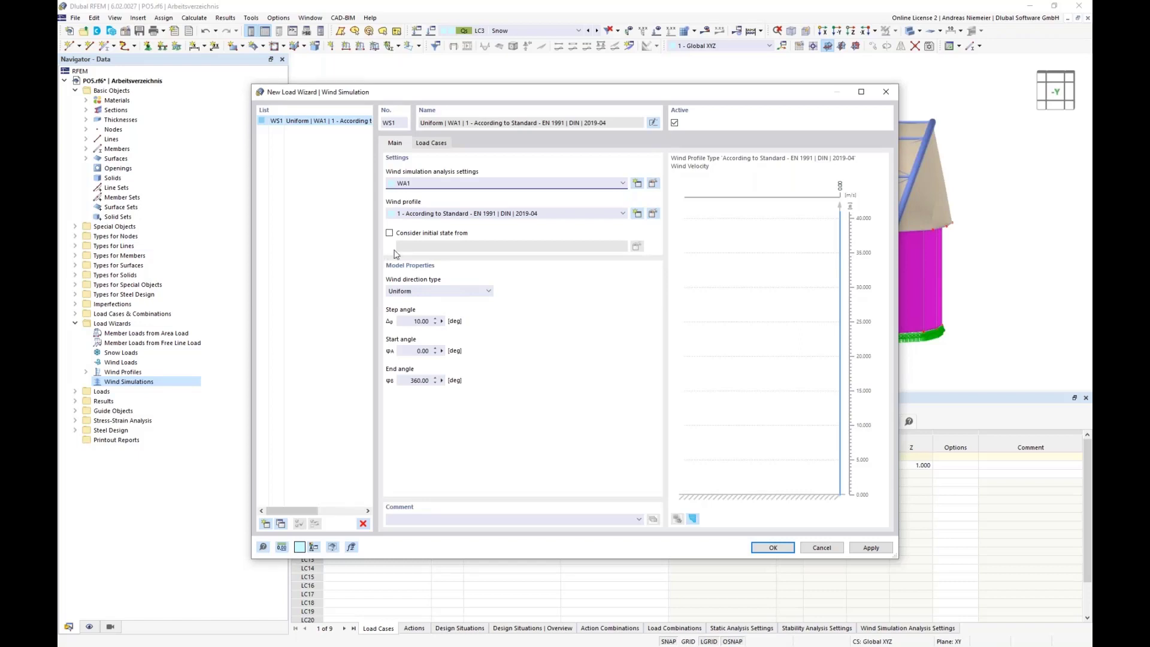
- Edit the simulation's wind profile and choose Musical Dome in Cologne as the location in the wind load map
{"action": "left_click", "coordinate": [654, 218]}
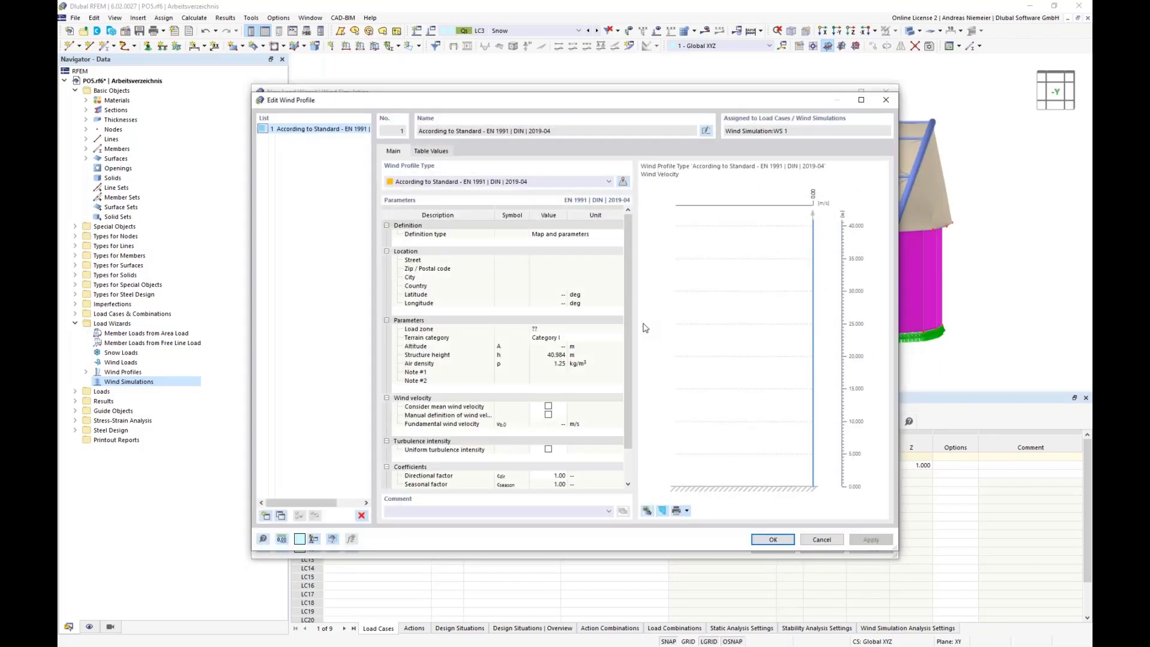
{"action": "left_click", "coordinate": [623, 182]}
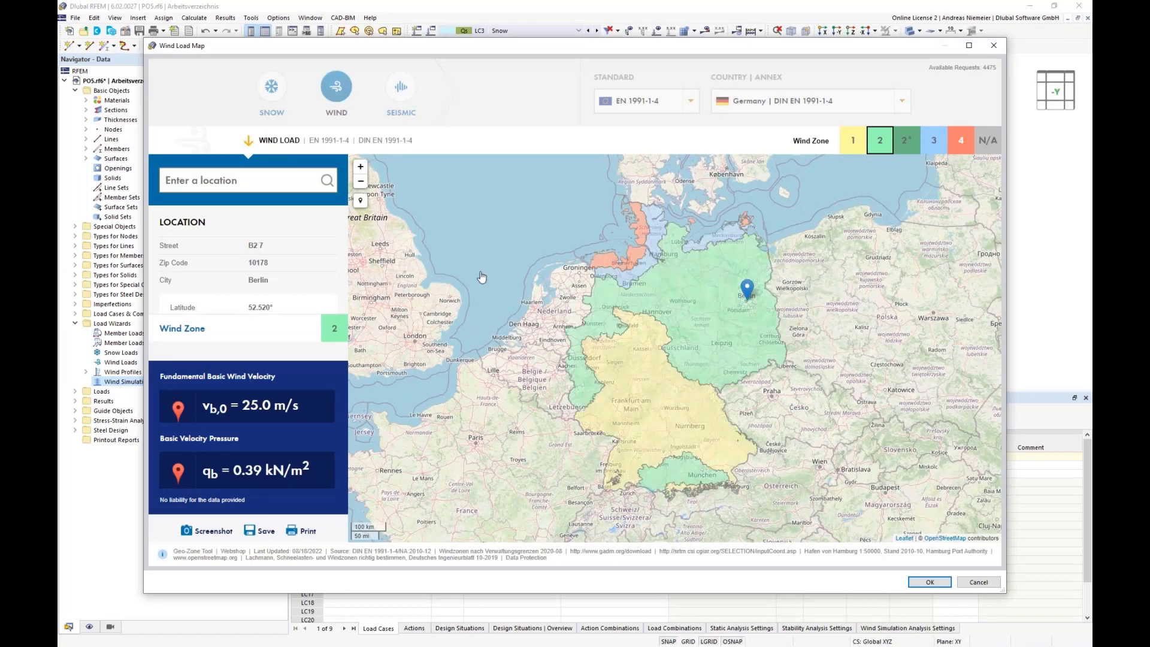
{"action": "type", "text": "musical dom"}
{"action": "type", "text": "e"}
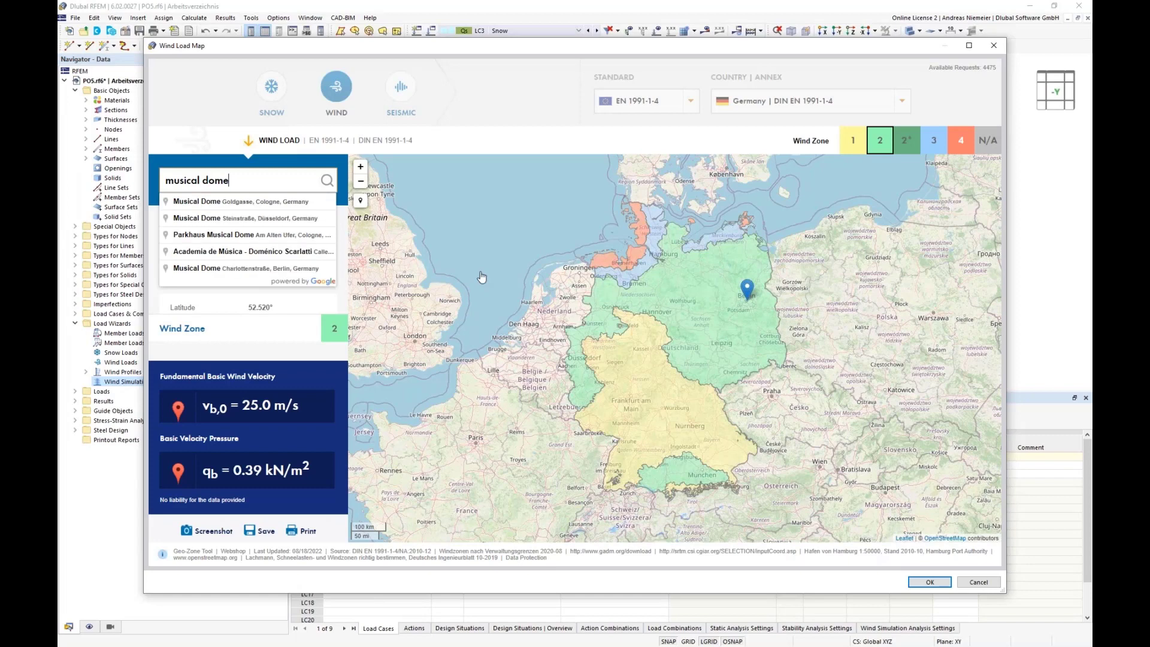
{"action": "left_click", "coordinate": [220, 201]}
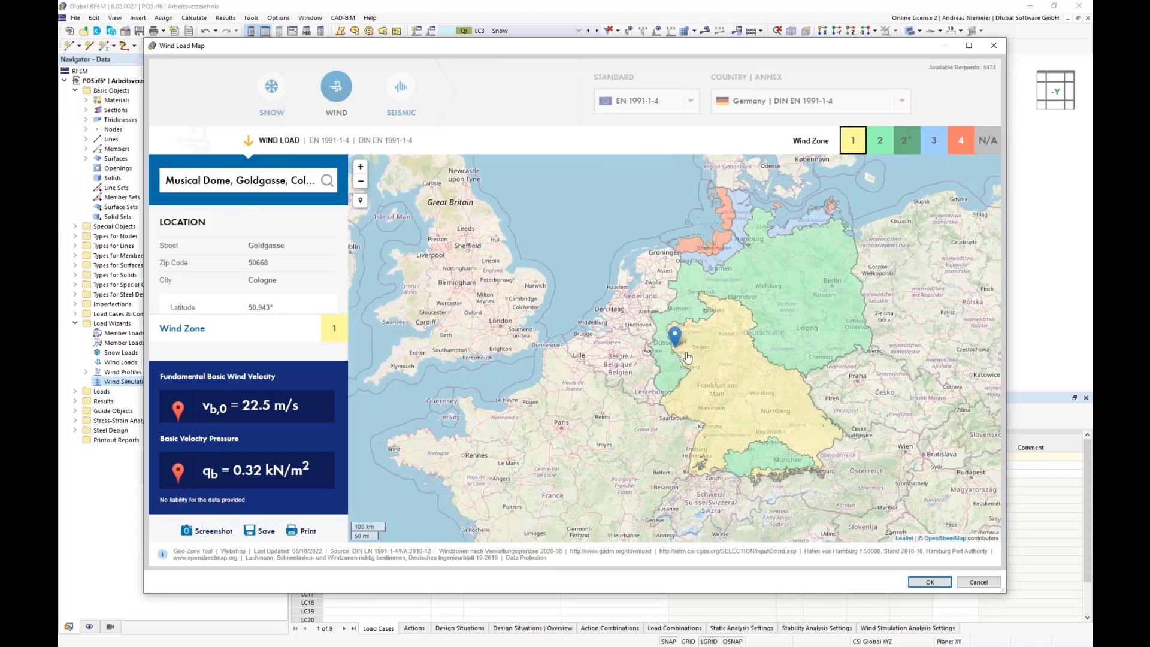
- Examine the surroundings of the chosen site on the wind load map and apply its load zone data to the wind profile
{"action": "scroll", "coordinate": [683, 357], "scroll_direction": "up", "scroll_amount": 3}
{"action": "scroll", "coordinate": [659, 346], "scroll_direction": "up", "scroll_amount": 5}
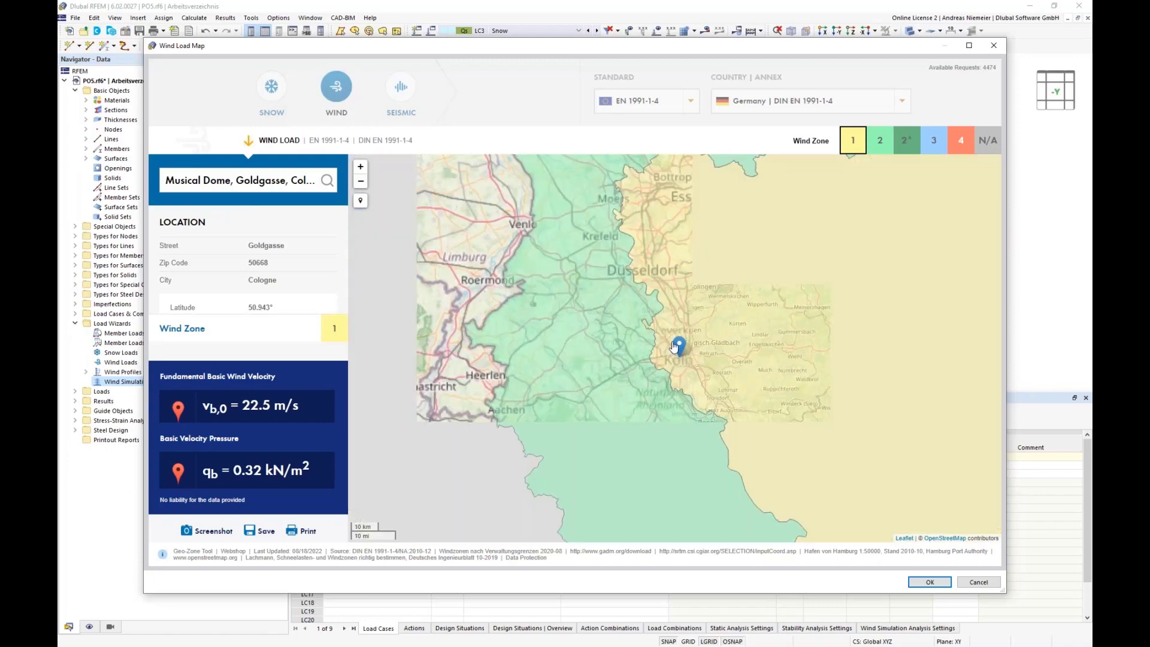
{"action": "scroll", "coordinate": [505, 173], "scroll_direction": "up", "scroll_amount": 3}
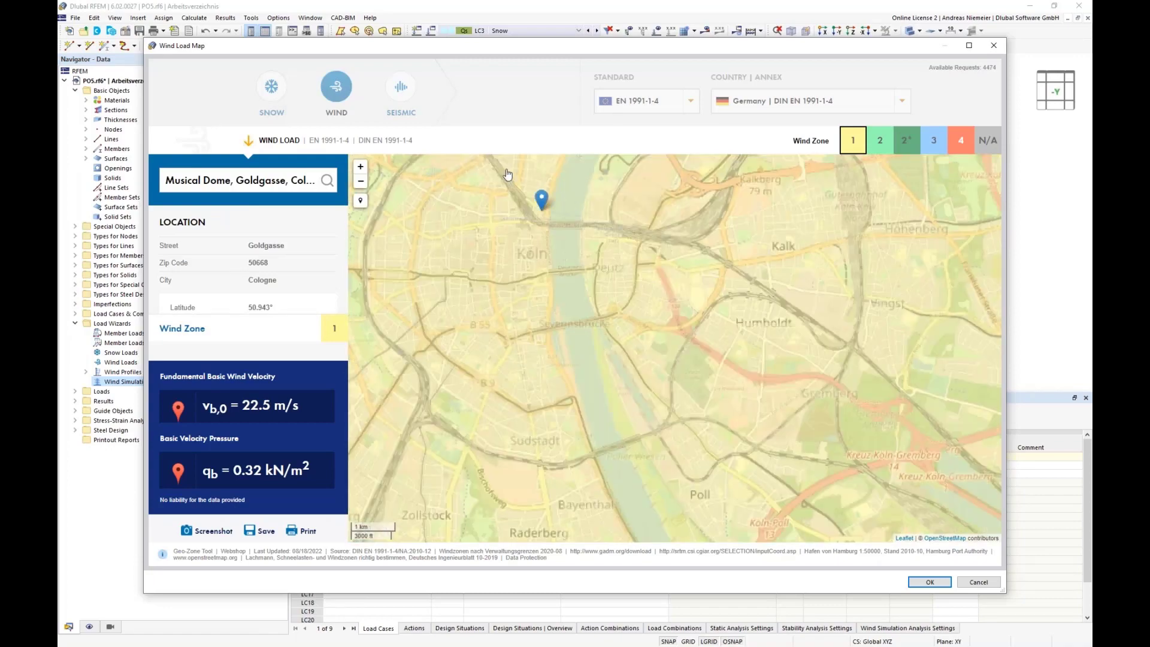
{"action": "scroll", "coordinate": [650, 344], "scroll_direction": "up", "scroll_amount": 1}
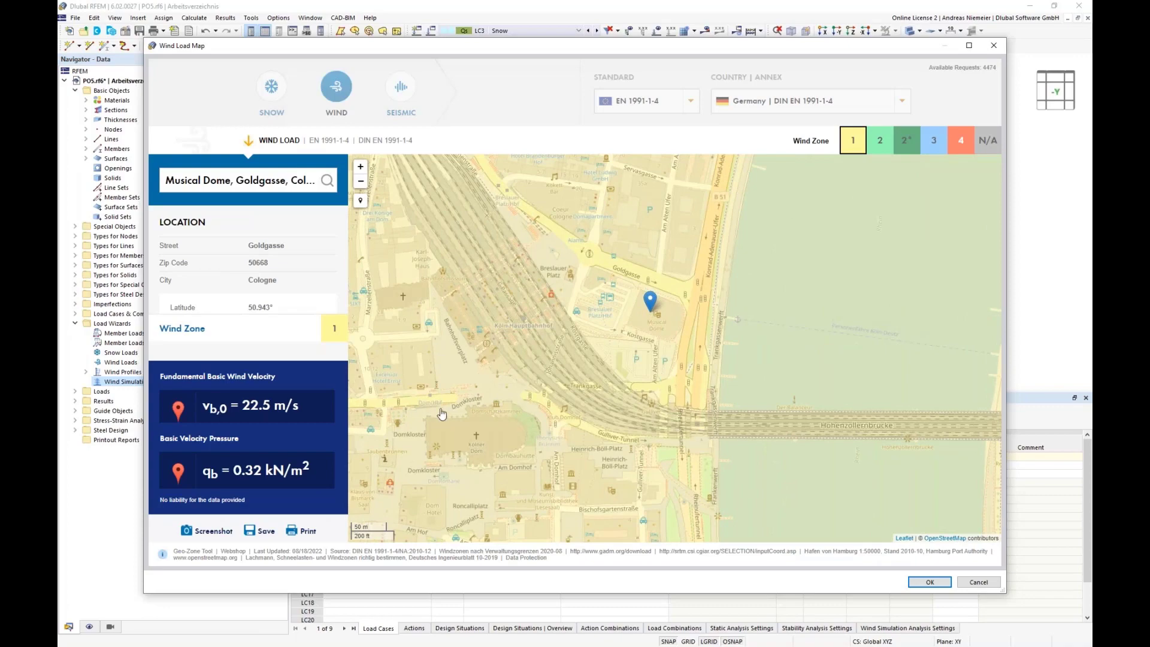
{"action": "scroll", "coordinate": [419, 408], "scroll_direction": "down", "scroll_amount": 1}
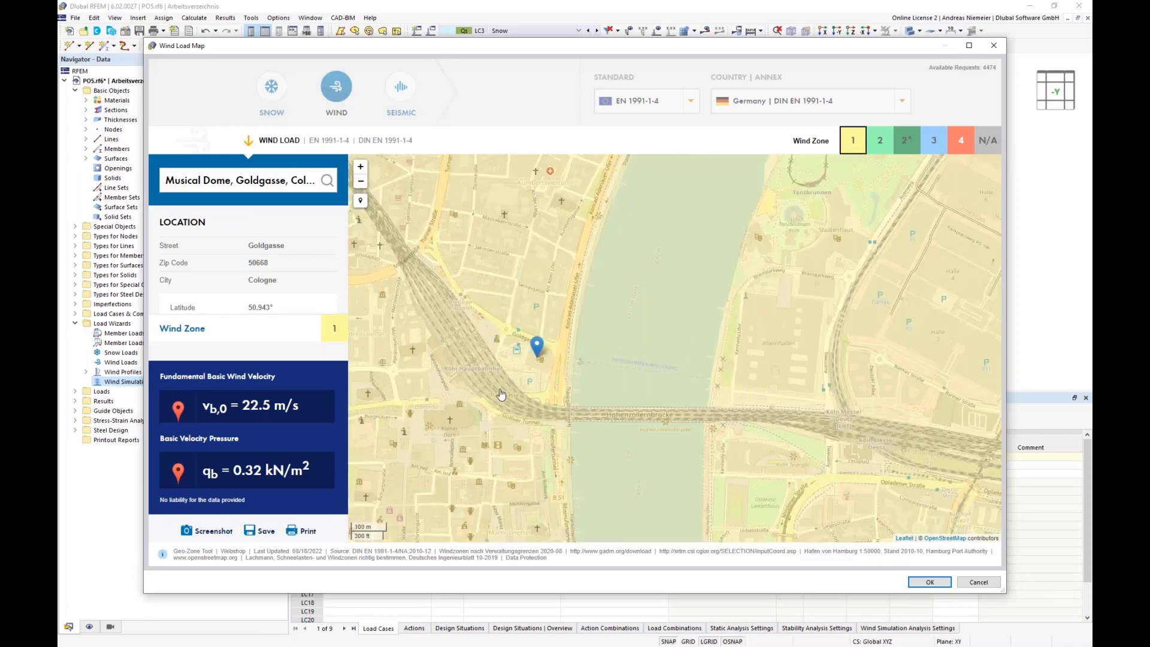
{"action": "scroll", "coordinate": [500, 389], "scroll_direction": "up", "scroll_amount": 1}
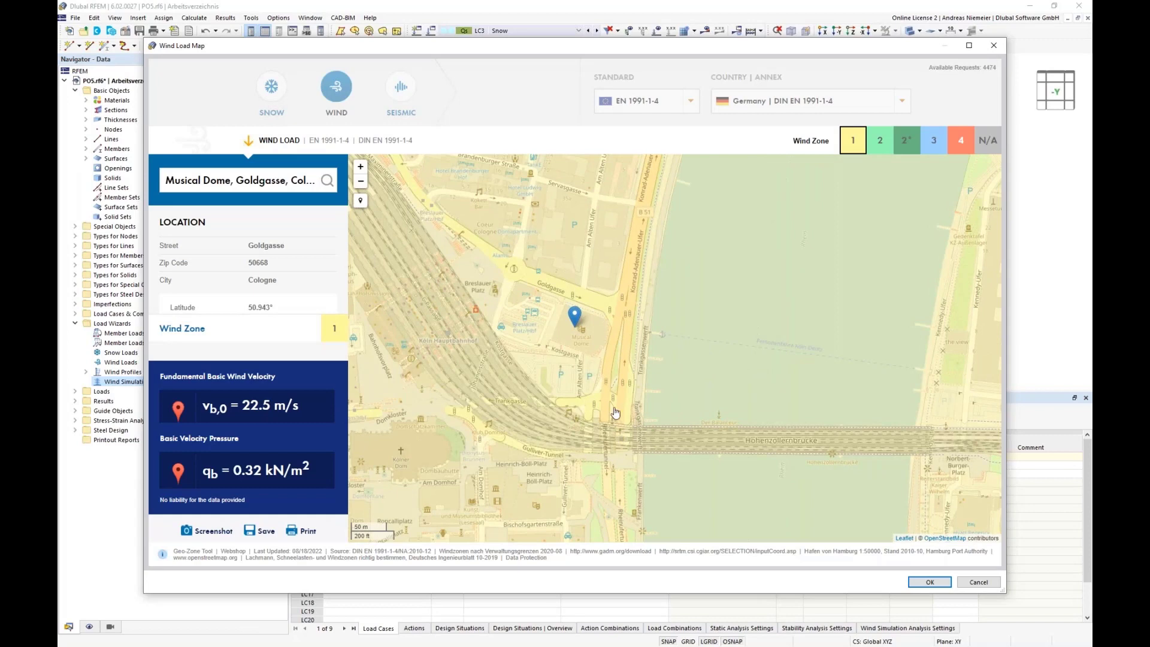
{"action": "scroll", "coordinate": [616, 423], "scroll_direction": "up", "scroll_amount": 1}
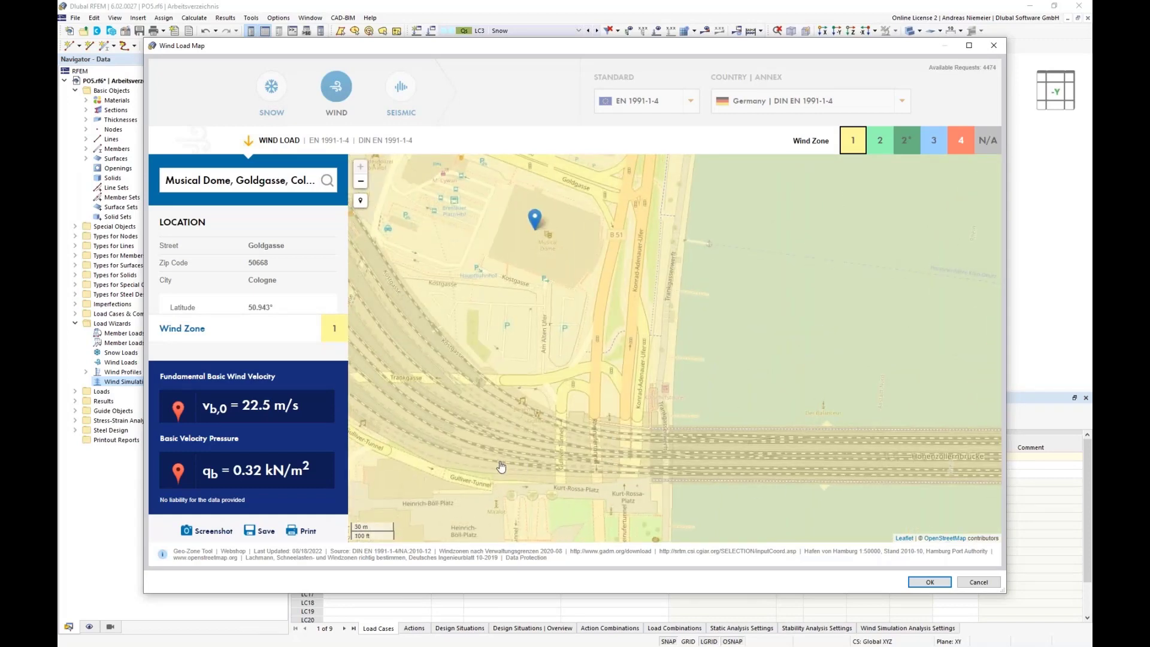
{"action": "scroll", "coordinate": [565, 442], "scroll_direction": "down", "scroll_amount": 1}
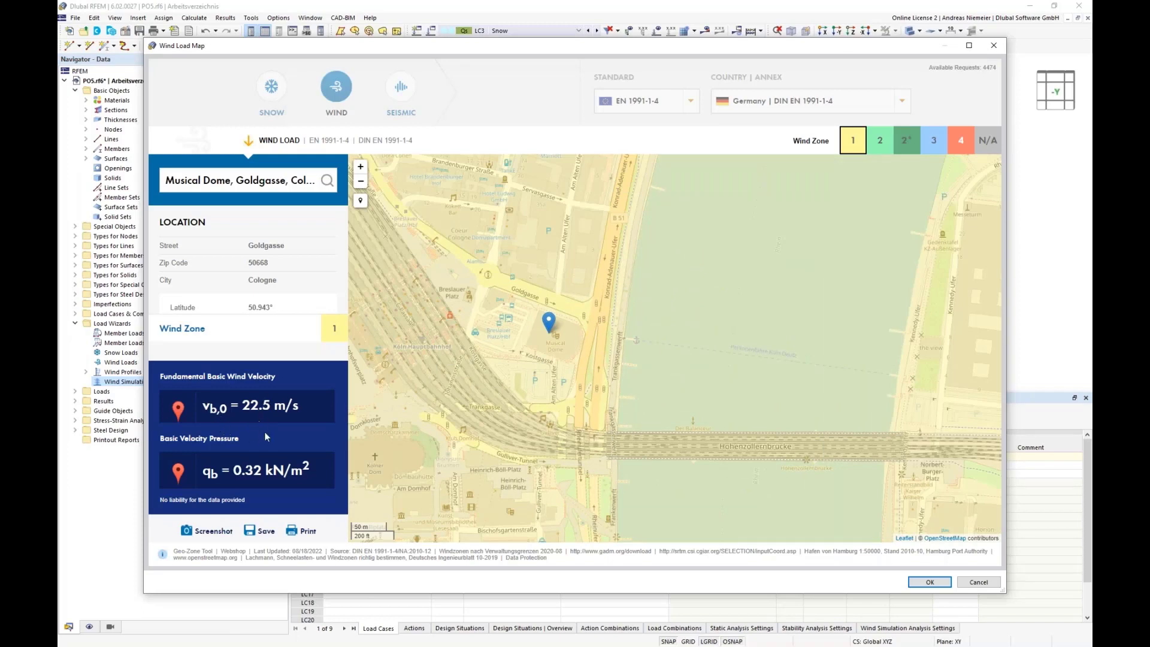
{"action": "left_click", "coordinate": [929, 583]}
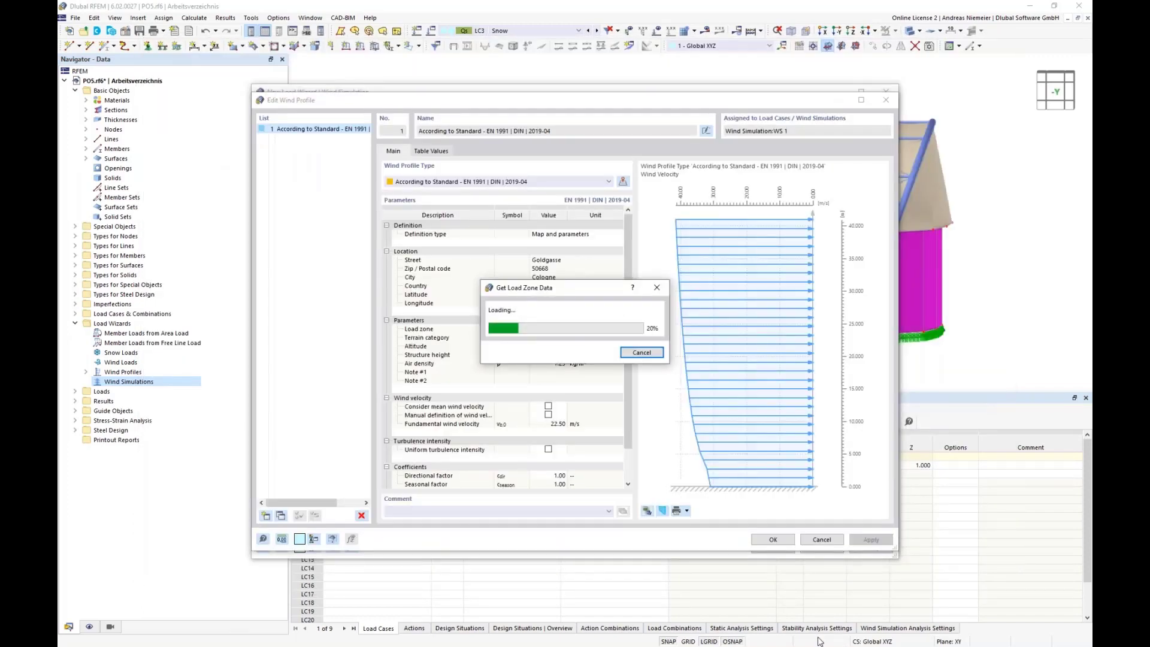
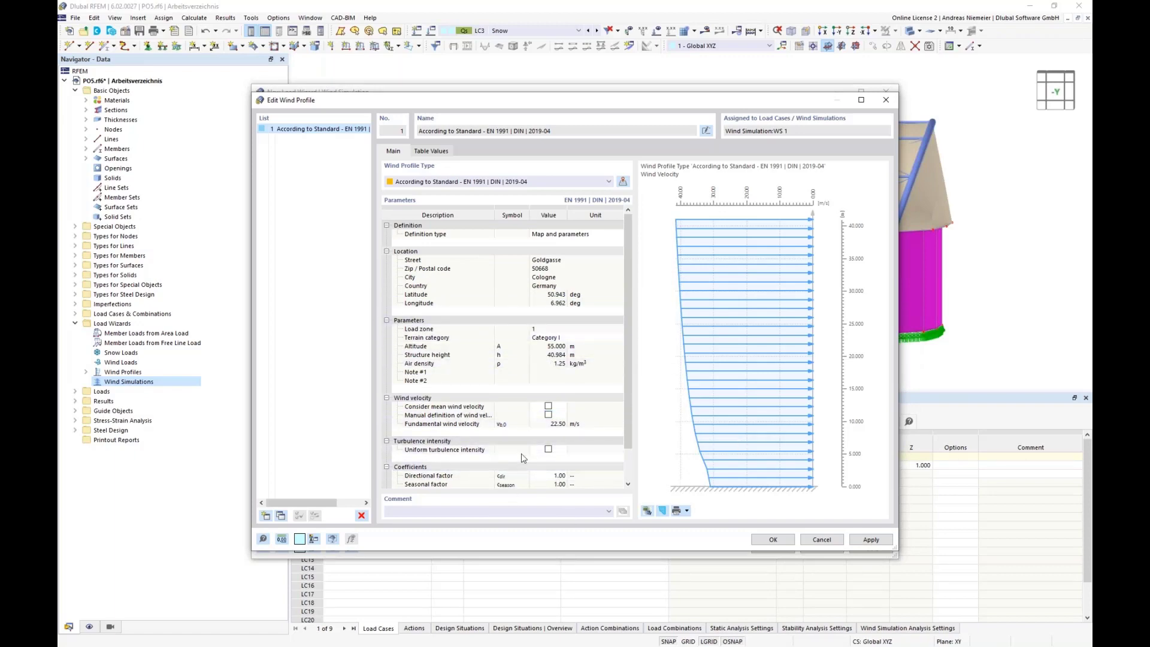
- Enable uniform turbulence intensity in the wind profile, check the turbulence intensity and wind velocity diagrams, and accept the profile
{"action": "left_click", "coordinate": [548, 449]}
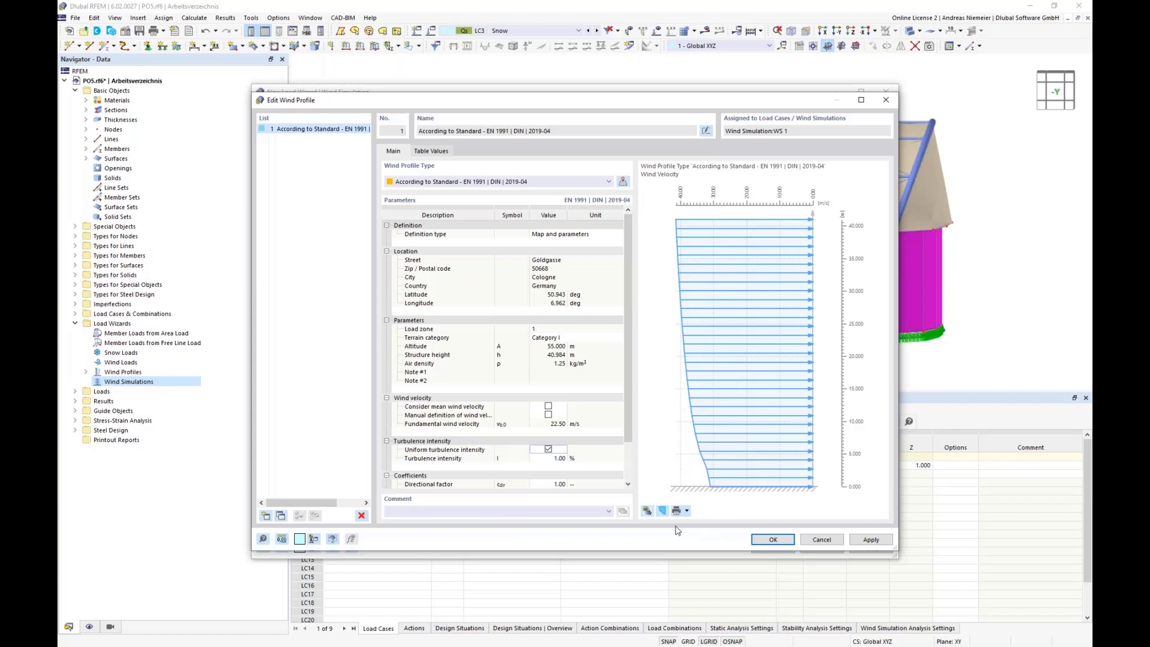
{"action": "left_click", "coordinate": [663, 512]}
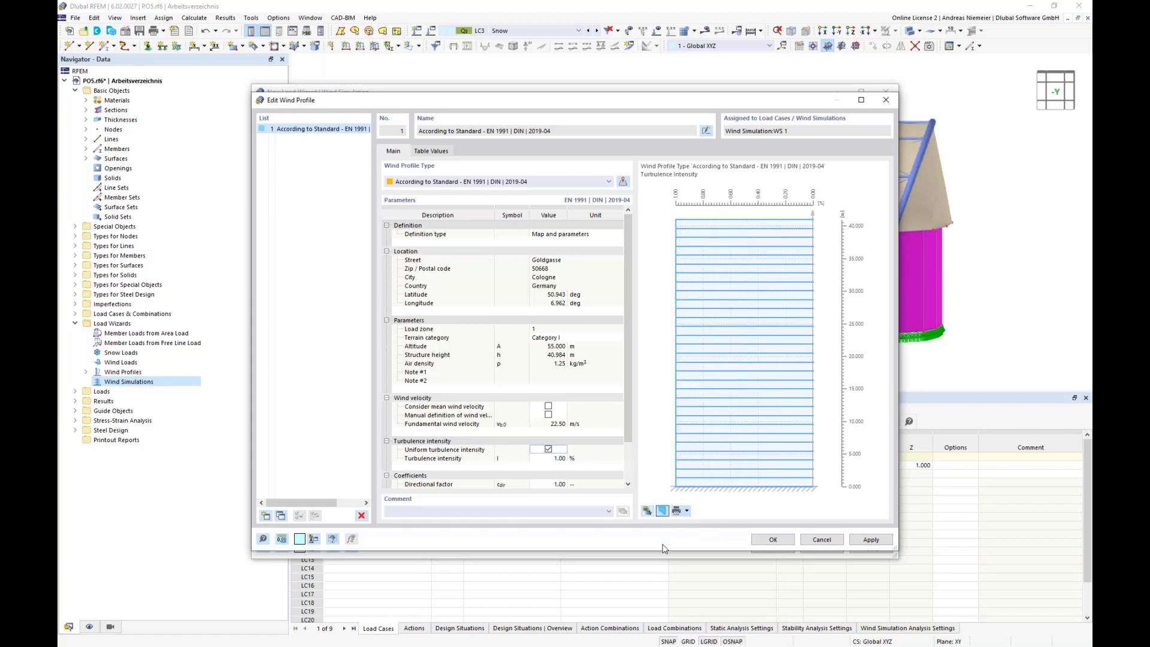
{"action": "left_click", "coordinate": [662, 512]}
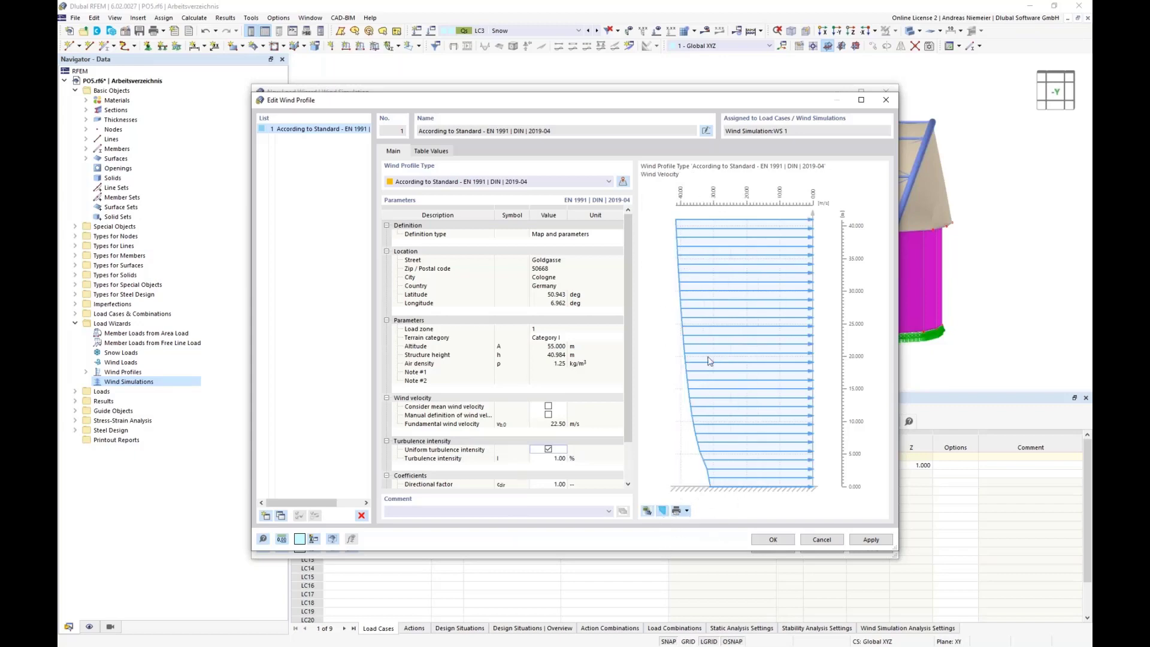
{"action": "left_click", "coordinate": [773, 543]}
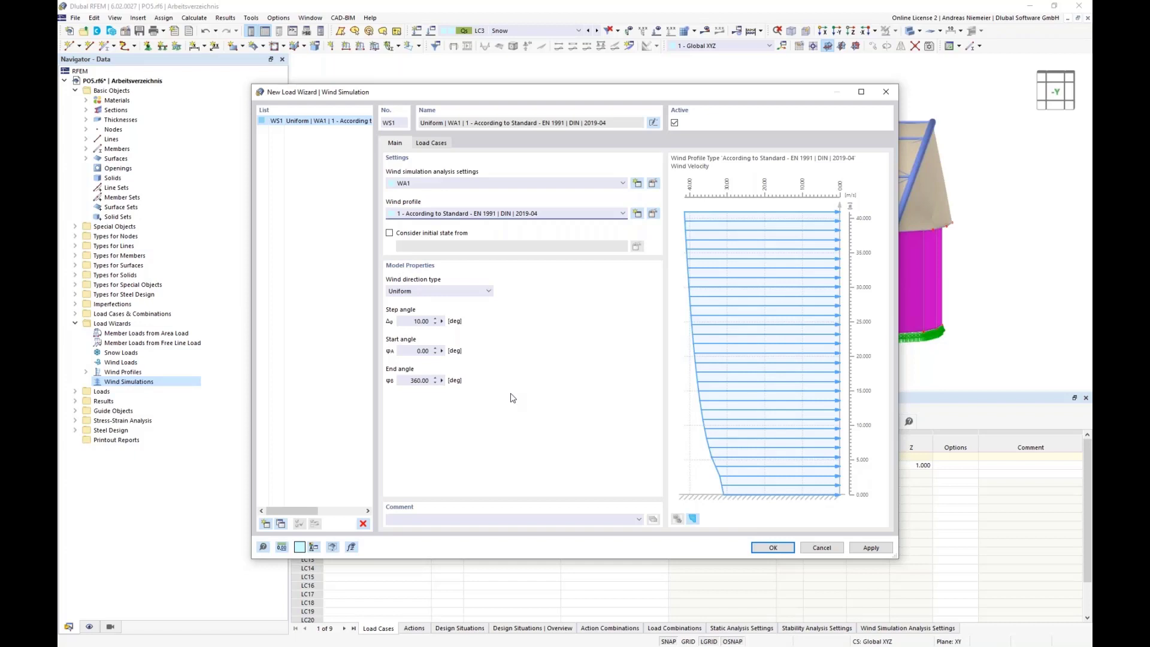
- Set the wind direction step angle to 90 degrees and check the load cases planned for each direction
{"action": "left_click", "coordinate": [403, 321]}
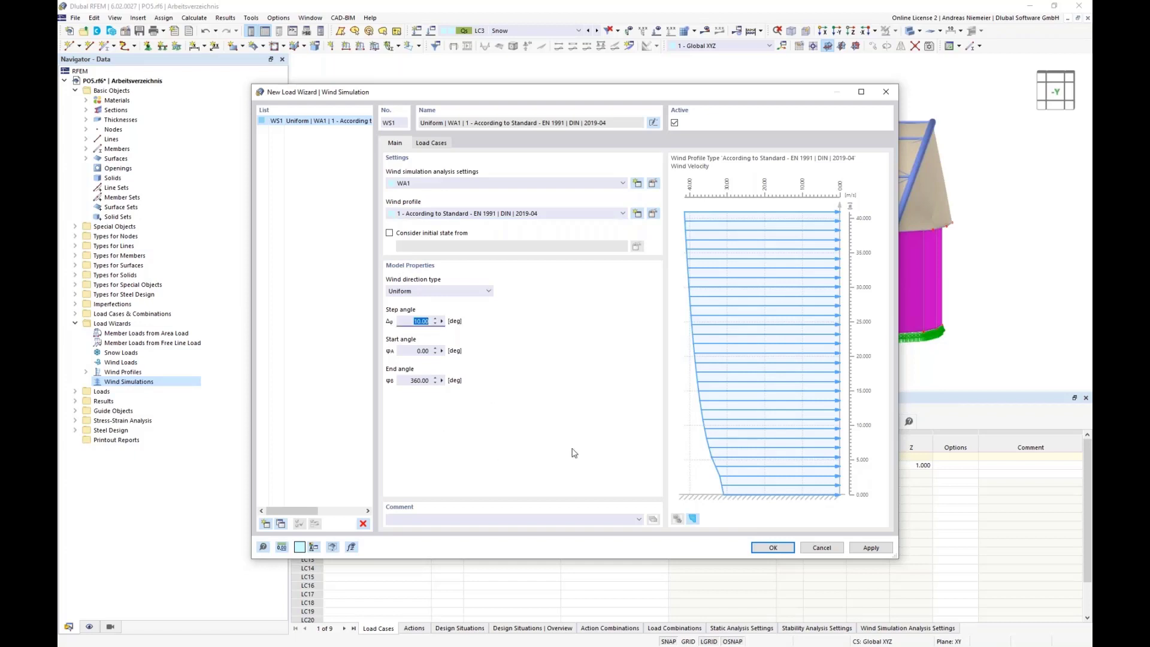
{"action": "type", "text": "90"}
{"action": "left_click", "coordinate": [408, 351]}
{"action": "left_click", "coordinate": [430, 142]}
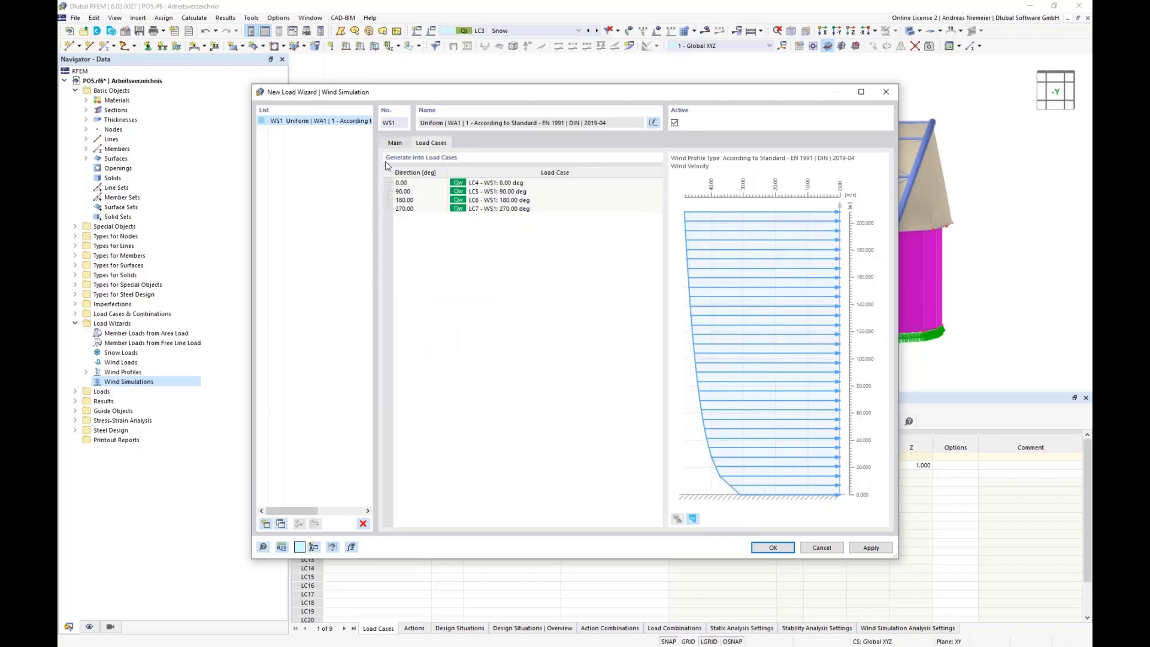
{"action": "left_click", "coordinate": [394, 142]}
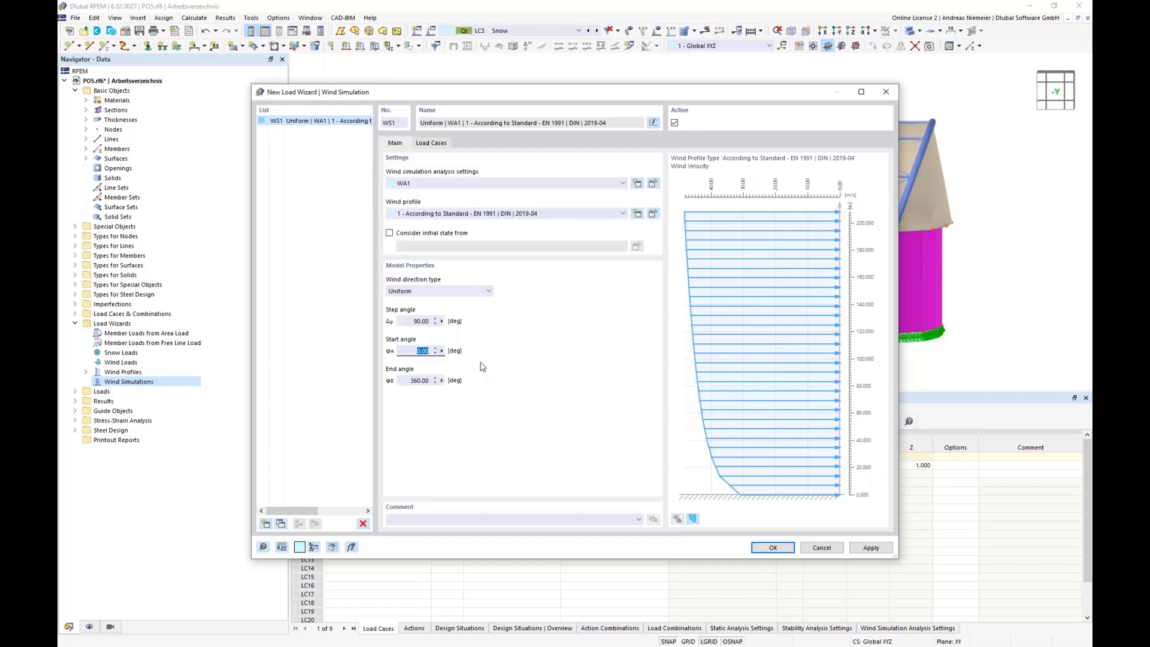
- Set the wind direction type to User-Defined, keep only directions 0, 90 and 180 degrees, and generate the wind simulation load cases
{"action": "left_click", "coordinate": [447, 296]}
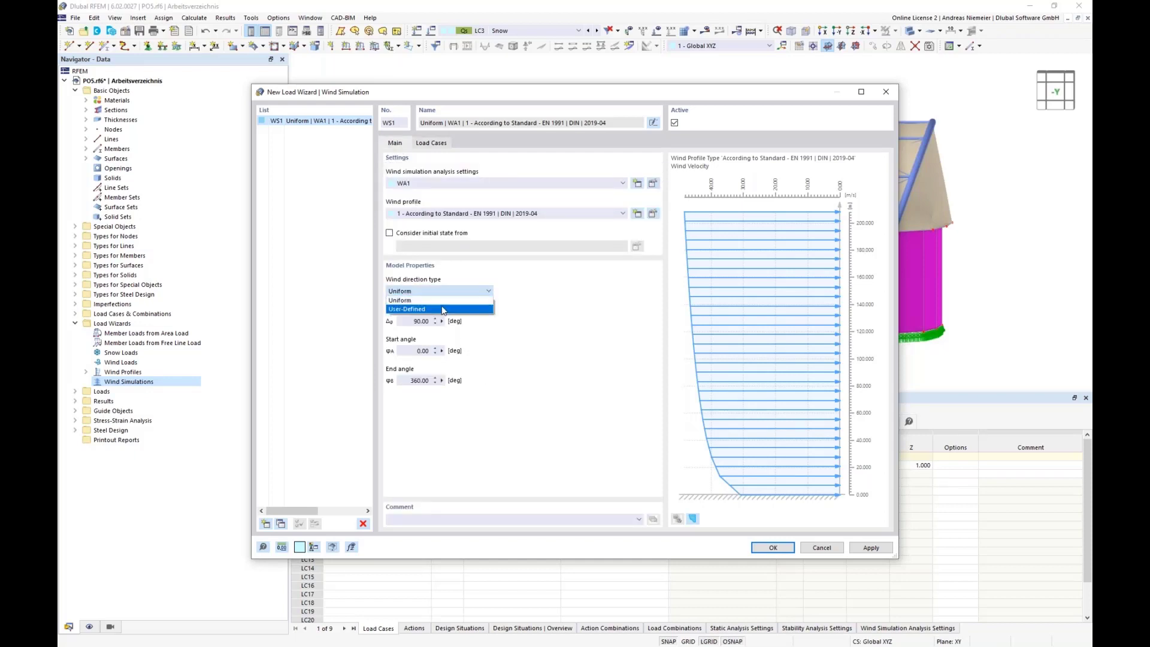
{"action": "left_click", "coordinate": [441, 309]}
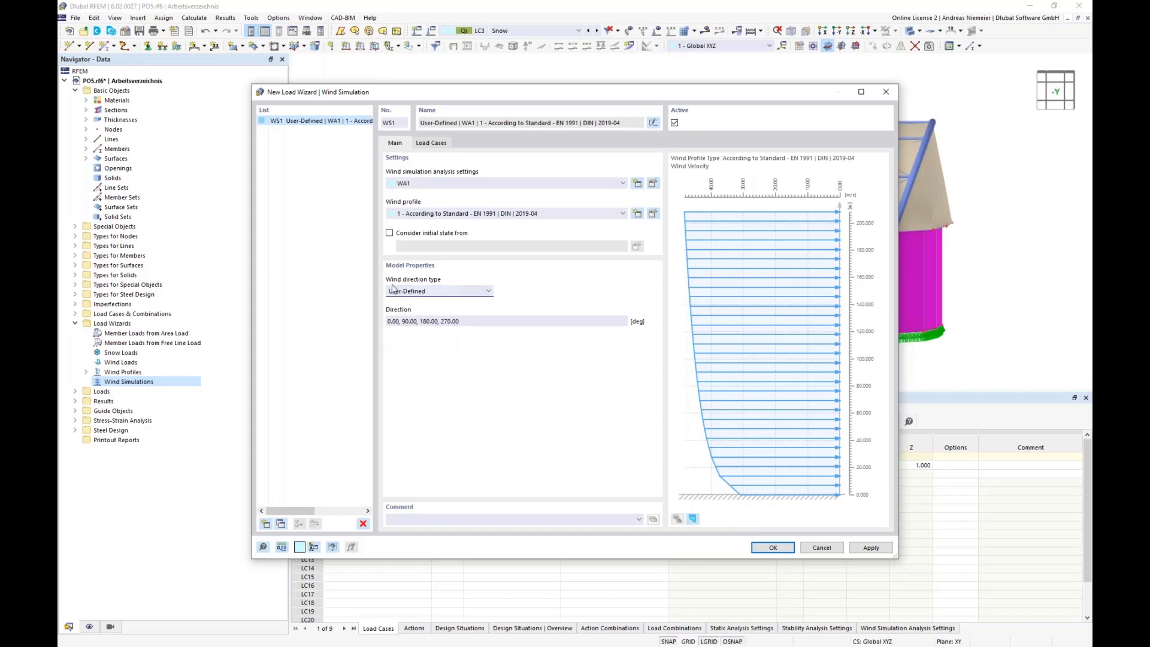
{"action": "left_click_drag", "start_coordinate": [438, 322], "coordinate": [475, 321]}
{"action": "key", "text": "BackSpace"}
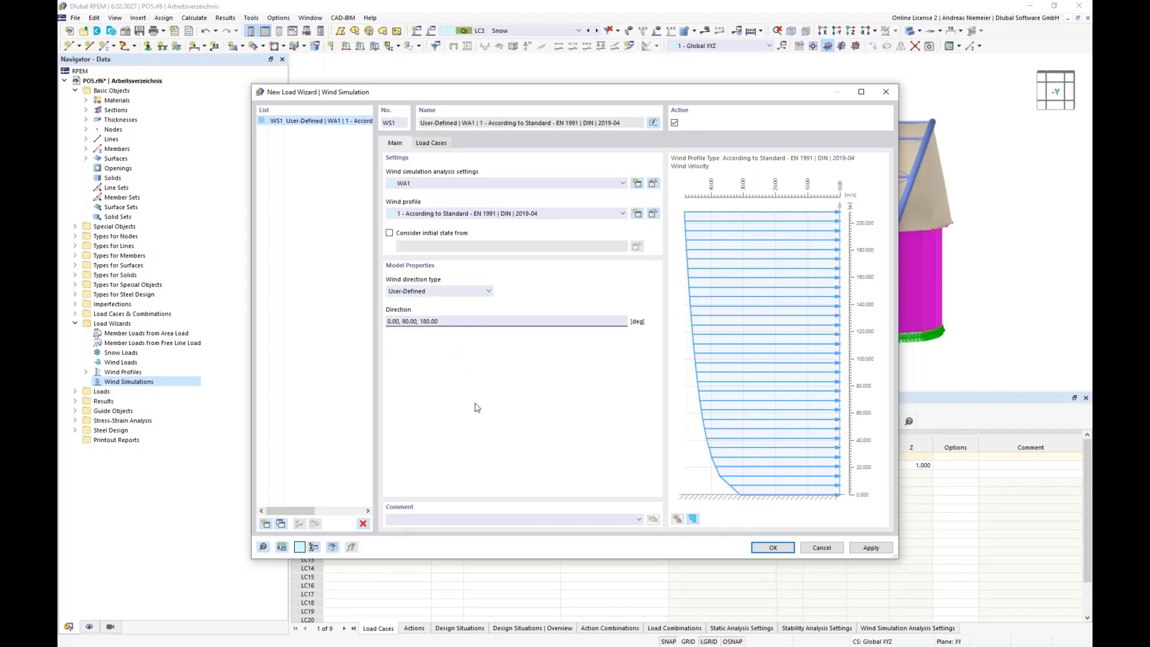
{"action": "left_click", "coordinate": [433, 145]}
{"action": "left_click", "coordinate": [665, 376]}
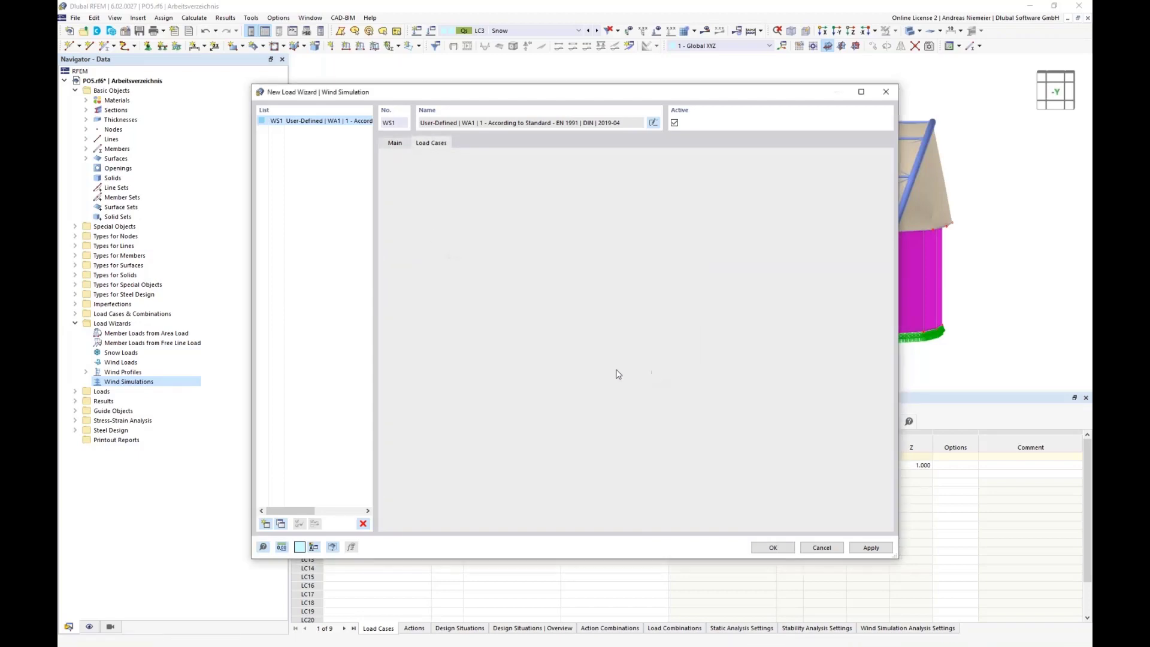
{"action": "left_click", "coordinate": [771, 548]}
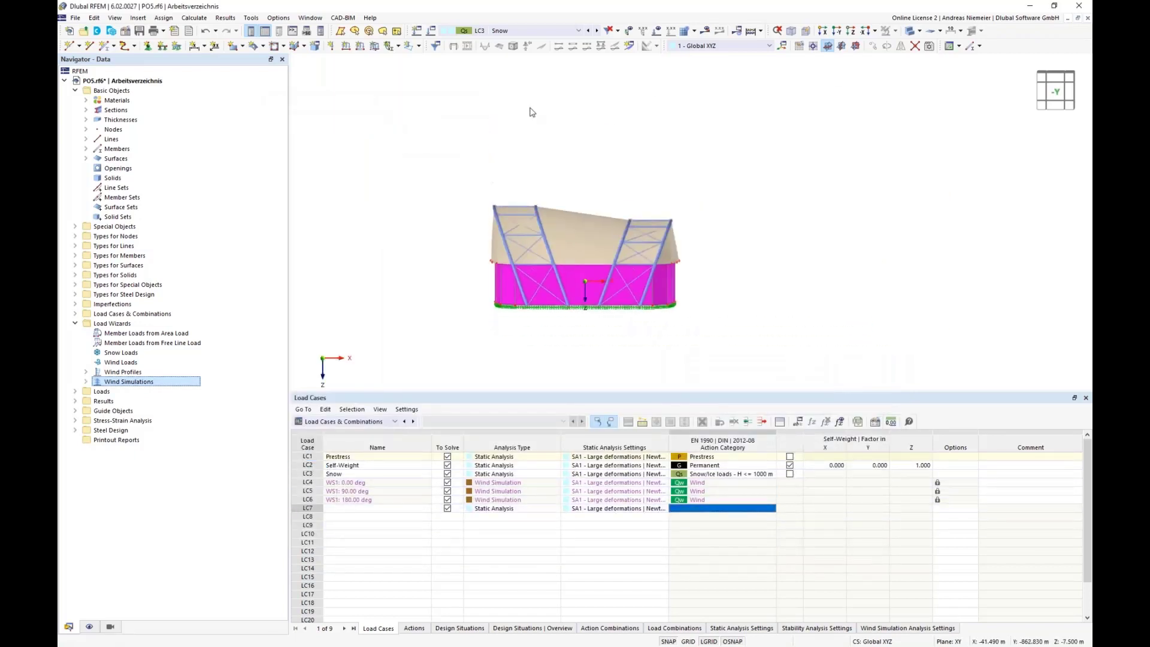
- Display the wind tunnel and inflow profile on the model for the 0 and 90 degree wind load cases
{"action": "left_click", "coordinate": [657, 33]}
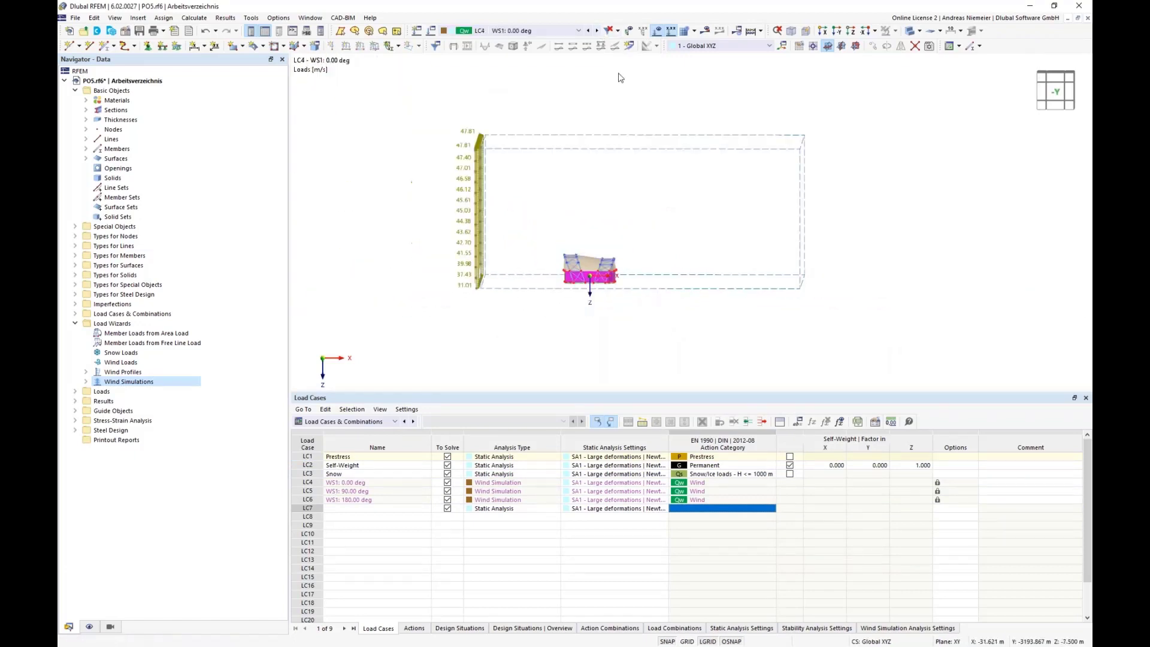
{"action": "left_click", "coordinate": [597, 31]}
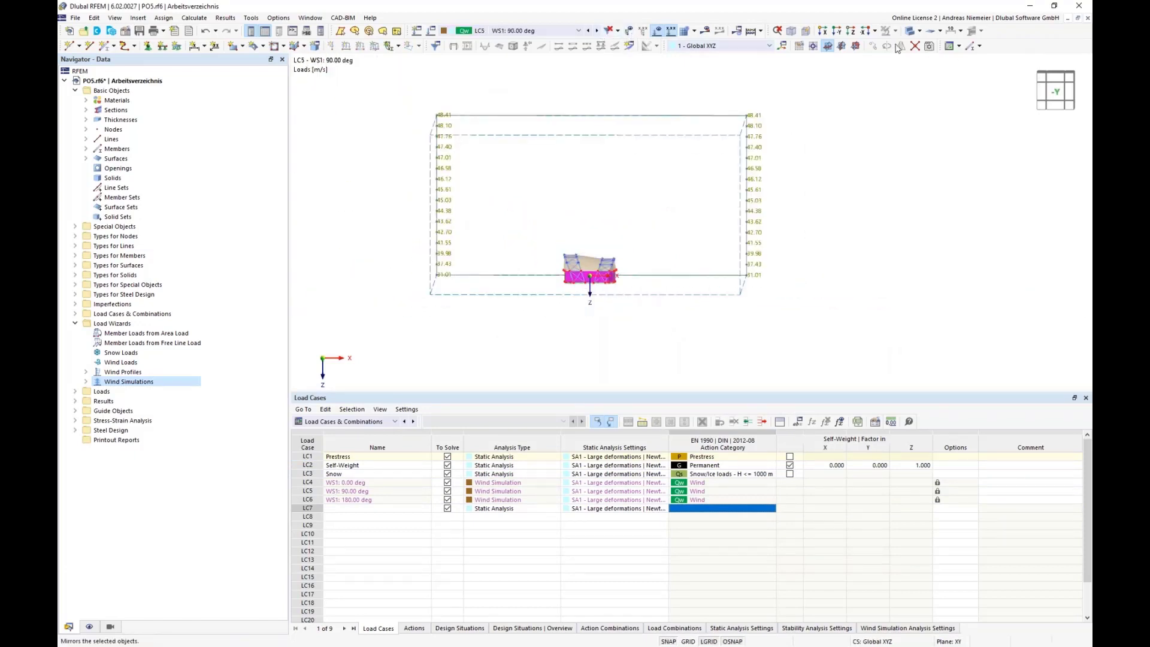
{"action": "left_click", "coordinate": [855, 35]}
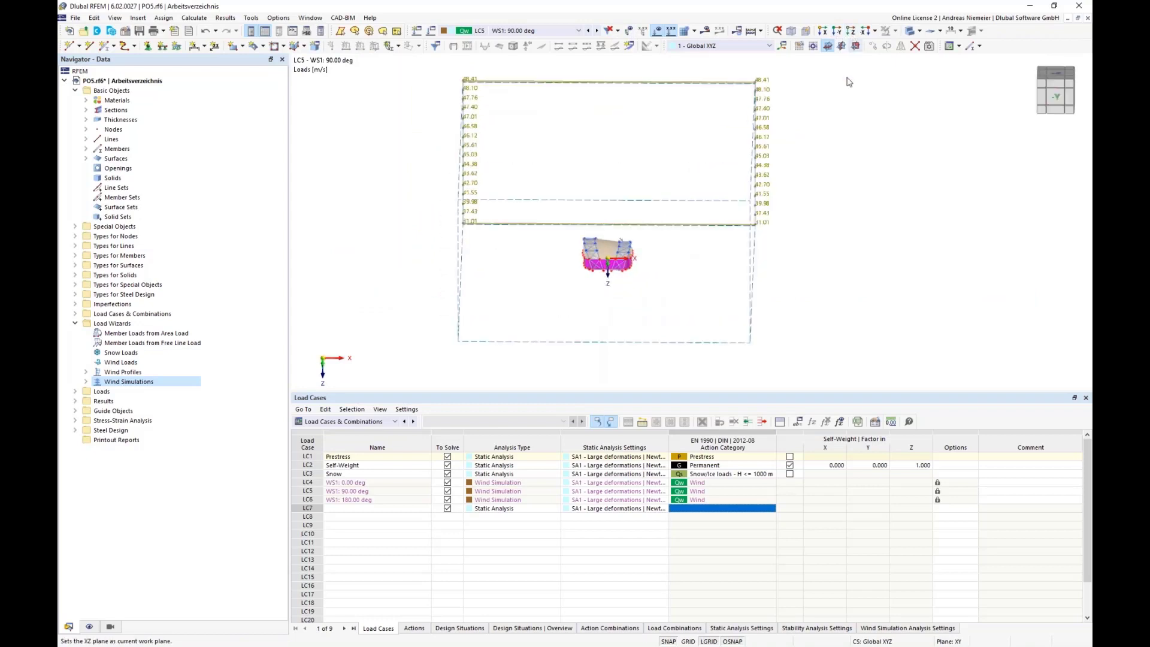
- Display the wind tunnel for the 180 degree wind load case and return to the 0 degree case in a 3D view
{"action": "left_click", "coordinate": [597, 31]}
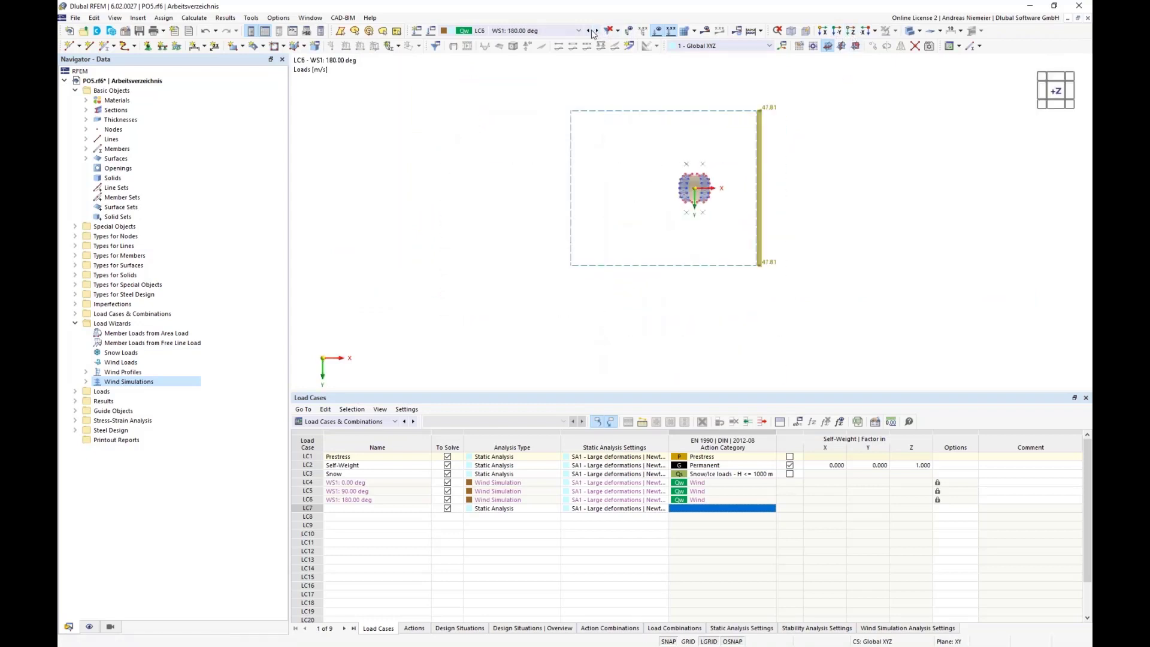
{"action": "left_click", "coordinate": [589, 30]}
{"action": "left_click", "coordinate": [589, 31]}
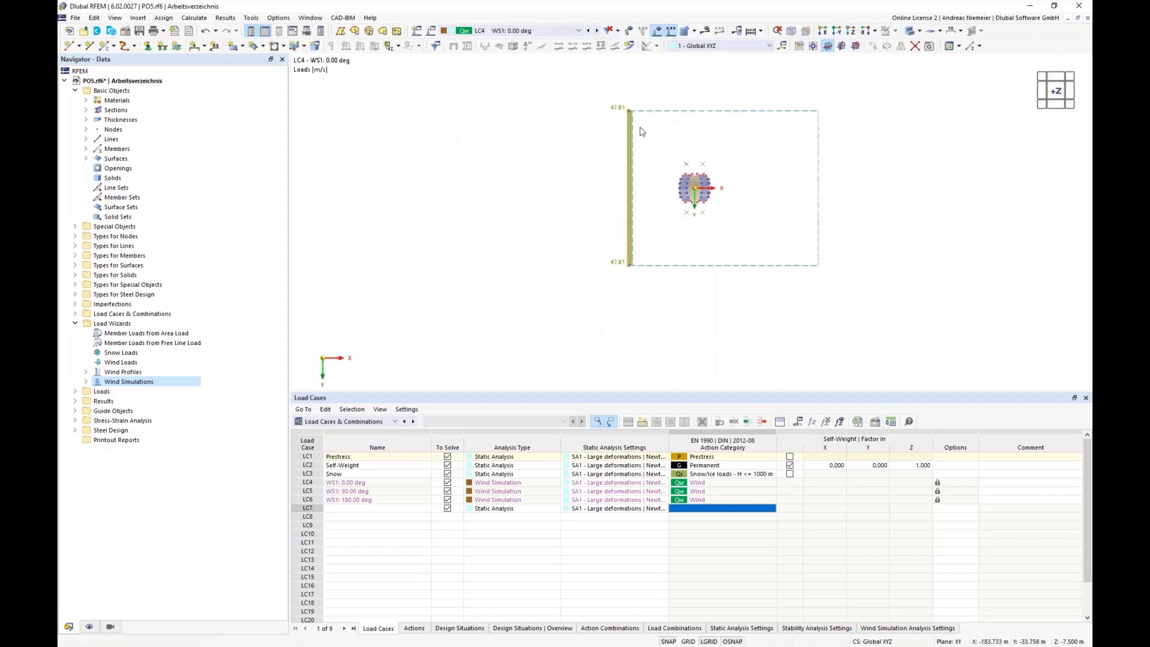
{"action": "left_click", "coordinate": [782, 46]}
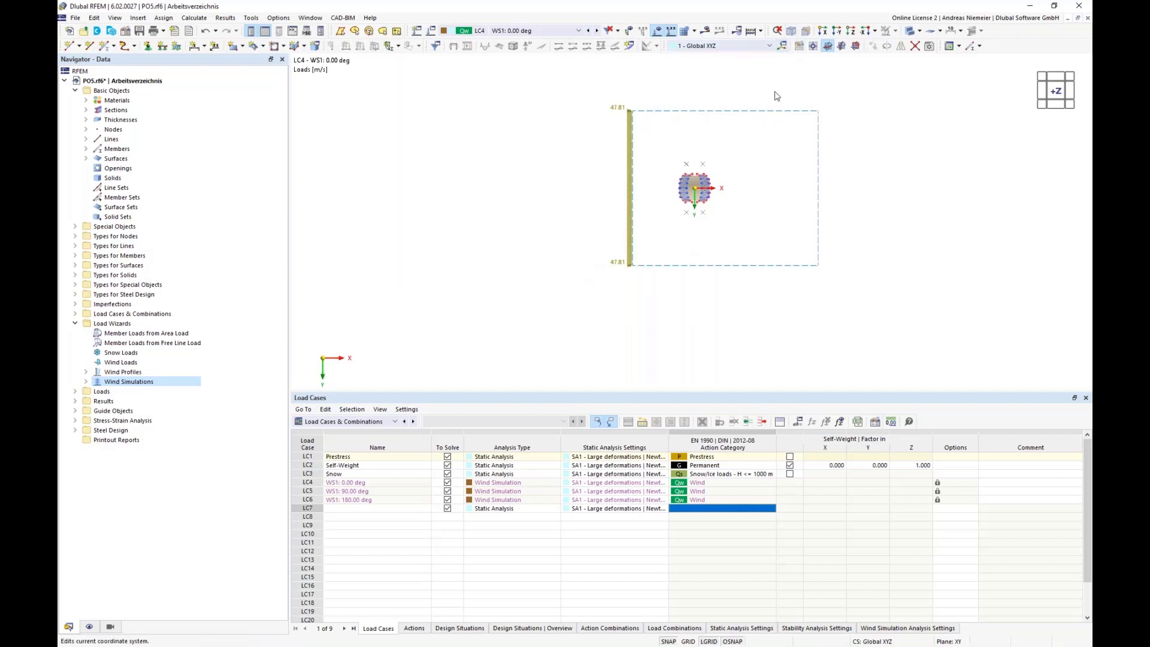
{"action": "middle_click_drag", "start_coordinate": [441, 332], "coordinate": [455, 331], "text": "ctrl"}
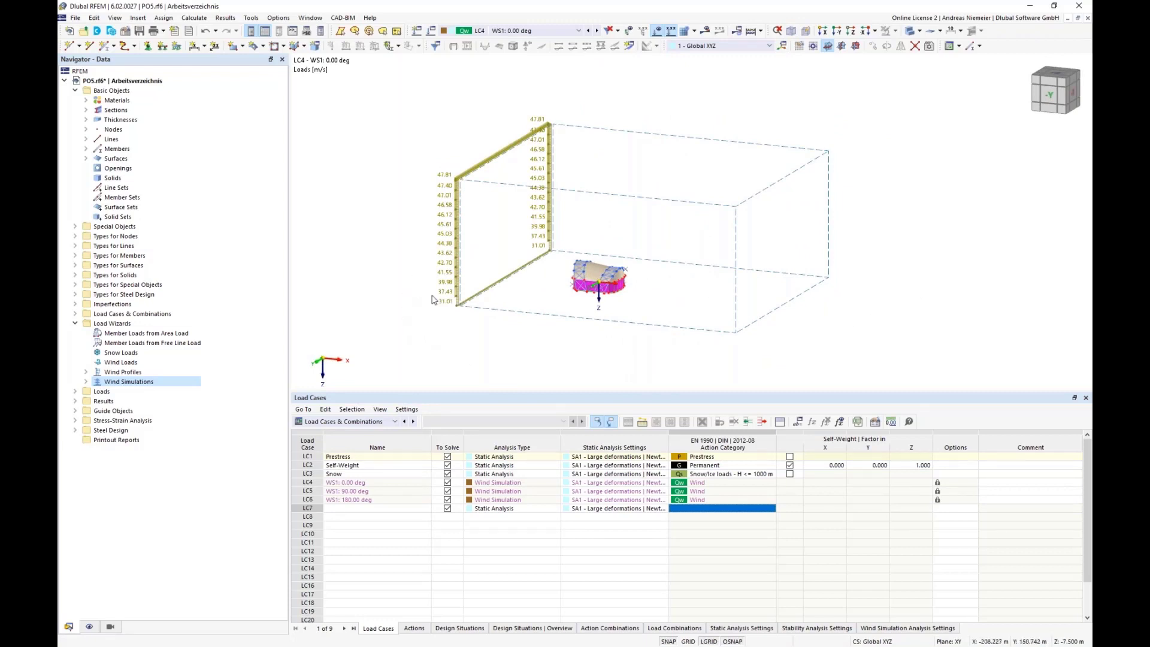
- Delete the SLS characteristic, frequent and quasi-permanent design situations DS2 to DS4 from the load combination setup
{"action": "left_click", "coordinate": [431, 52]}
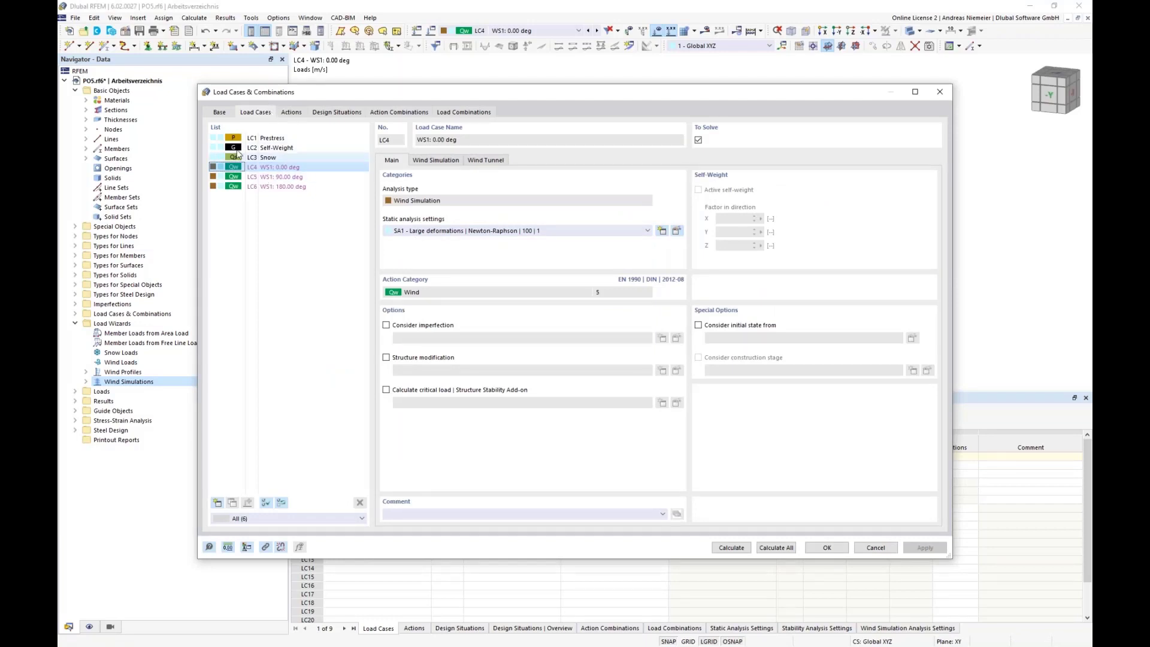
{"action": "left_click", "coordinate": [219, 112]}
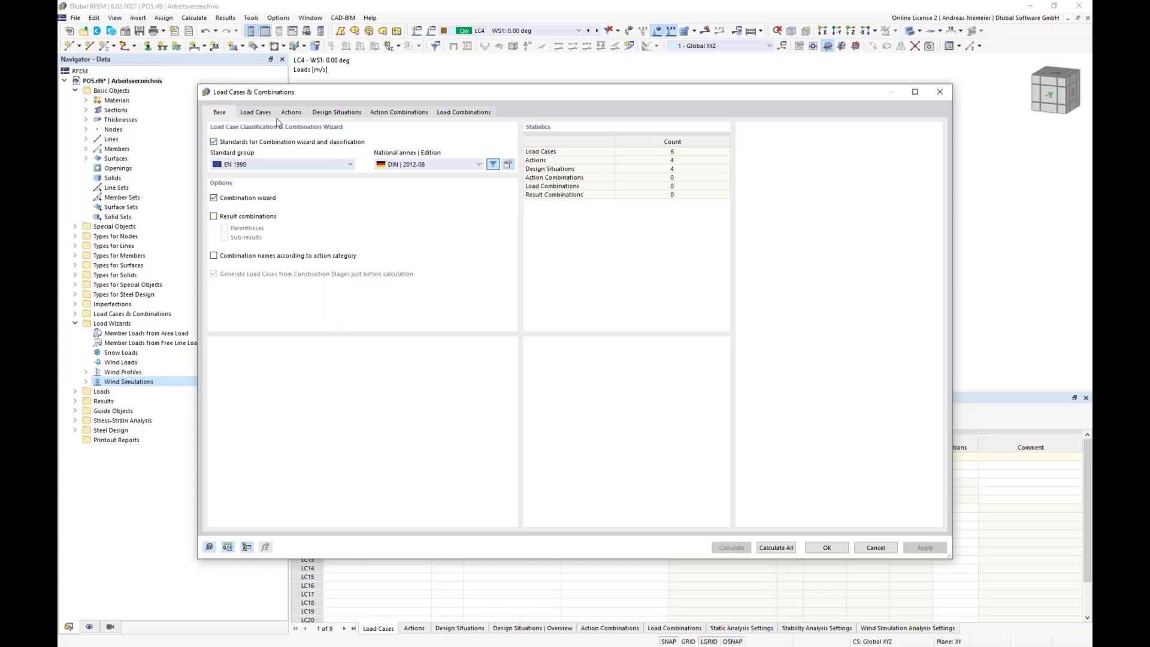
{"action": "left_click", "coordinate": [324, 112]}
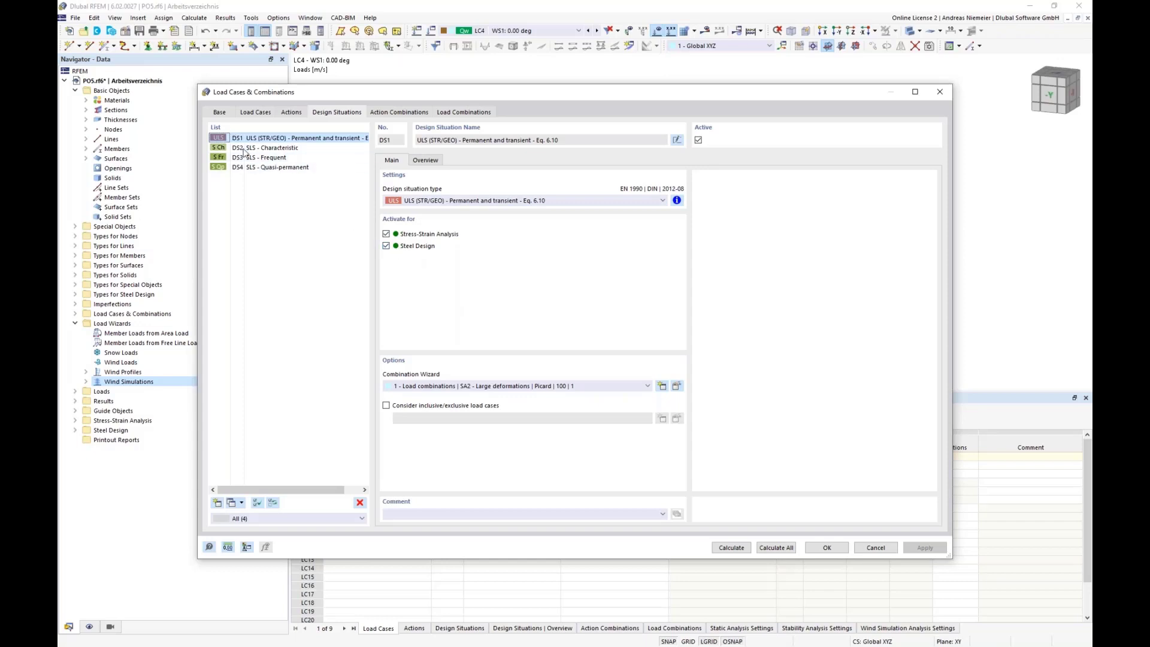
{"action": "left_click", "coordinate": [257, 148]}
{"action": "left_click", "coordinate": [240, 167], "text": "shift"}
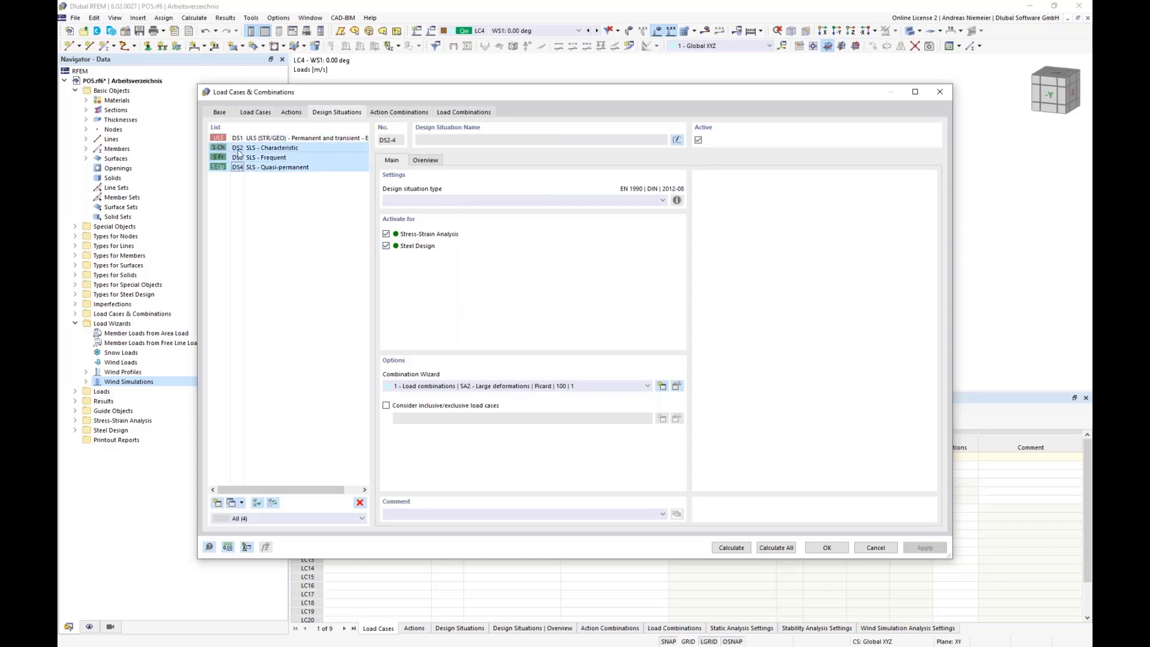
{"action": "left_click", "coordinate": [360, 503]}
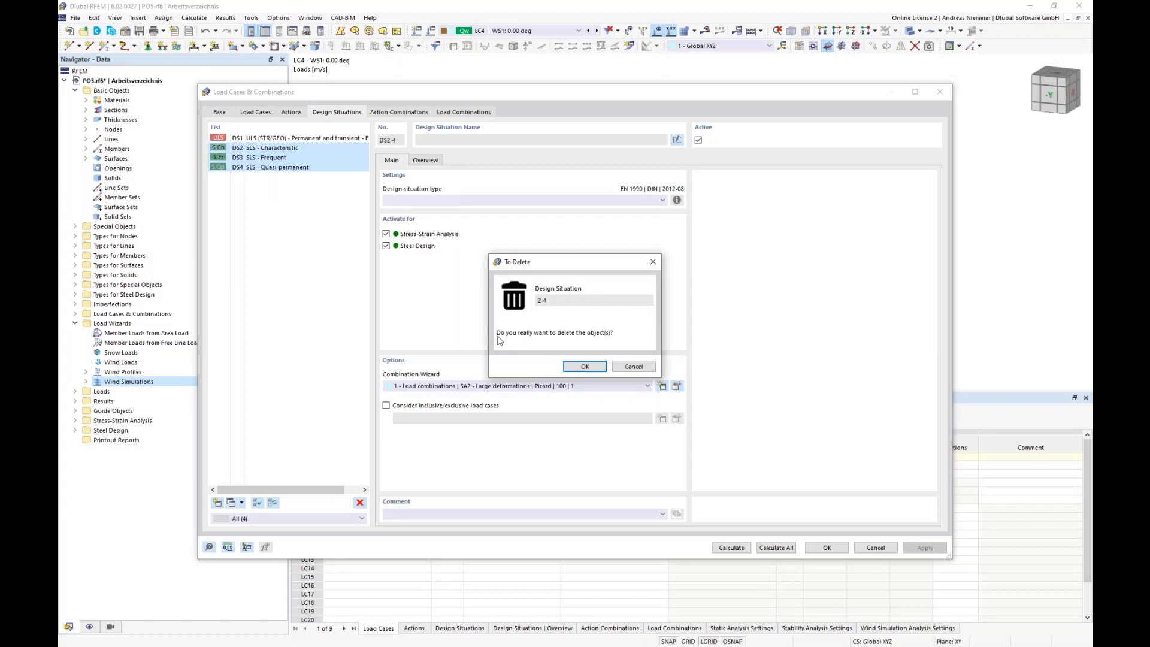
{"action": "left_click", "coordinate": [584, 367]}
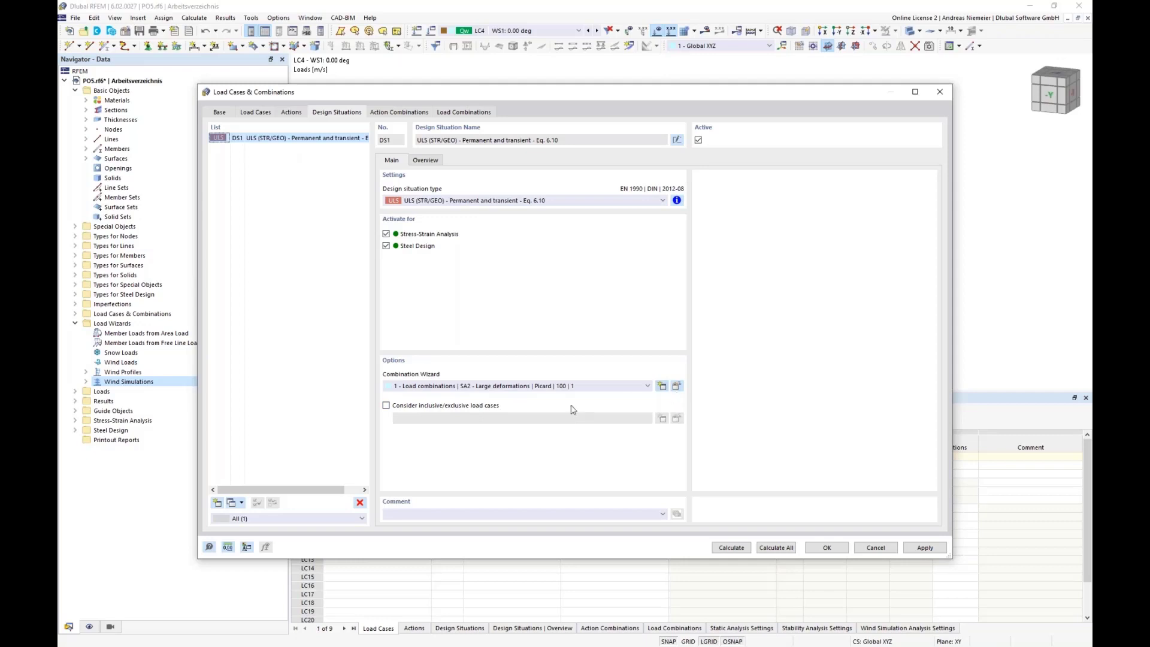
- Set the iterative method of static analysis settings SA2, used by the DS1 combination wizard, to Newton-Raphson
{"action": "left_click", "coordinate": [677, 387]}
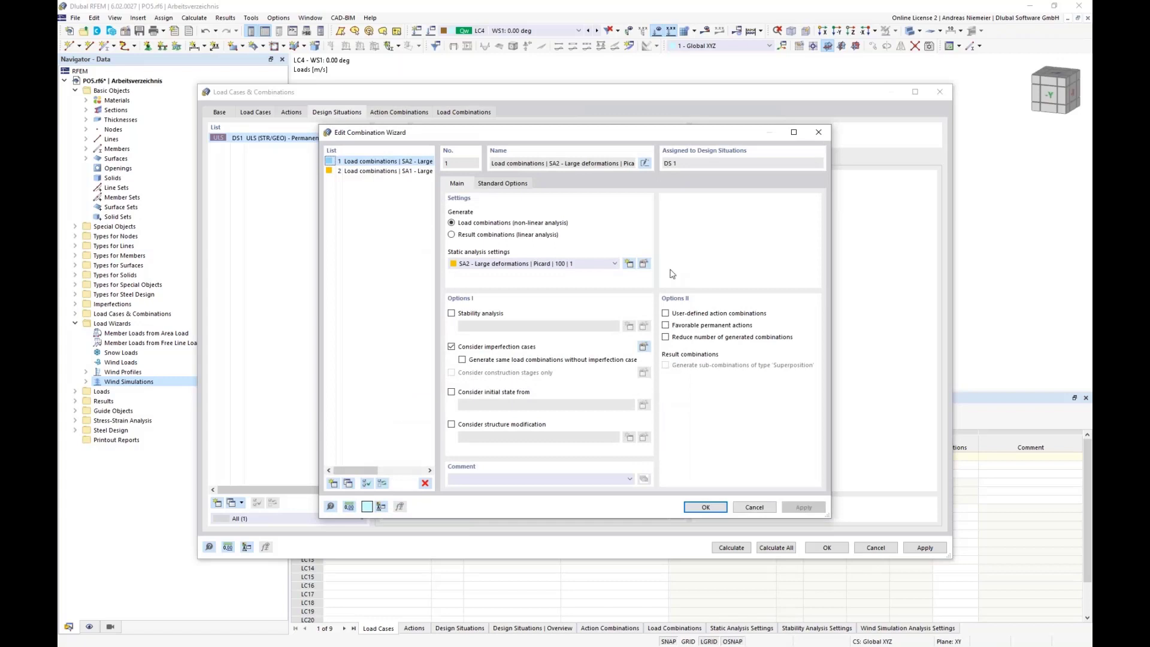
{"action": "left_click", "coordinate": [644, 264]}
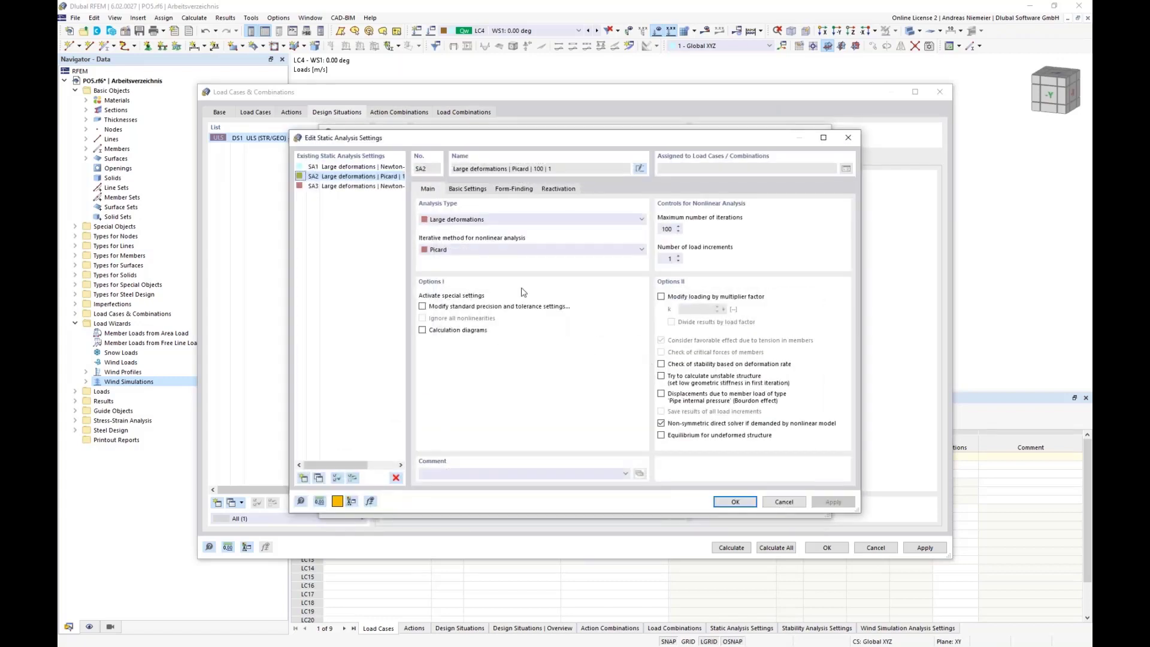
{"action": "left_click", "coordinate": [488, 249]}
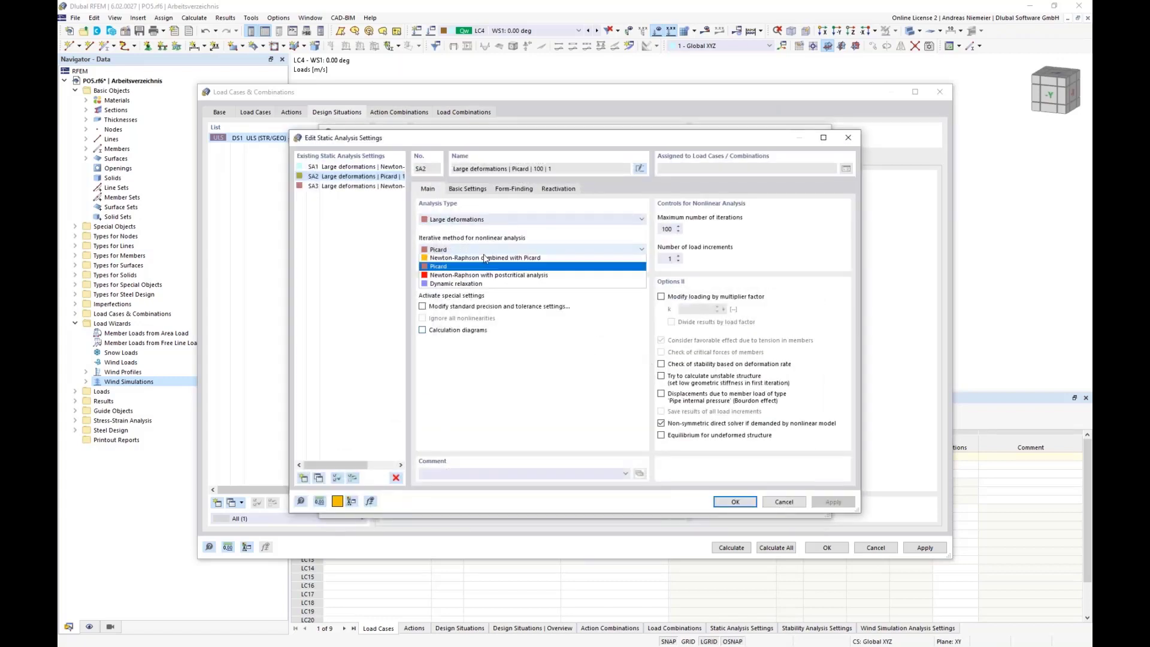
{"action": "left_click", "coordinate": [464, 268]}
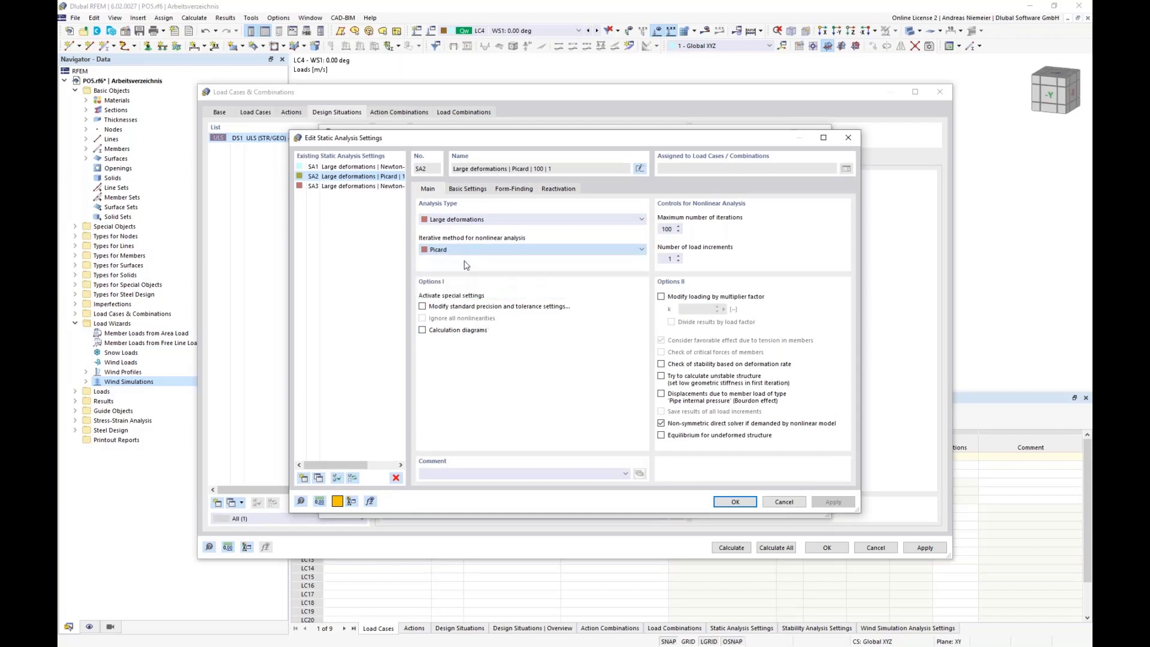
{"action": "left_click", "coordinate": [743, 503]}
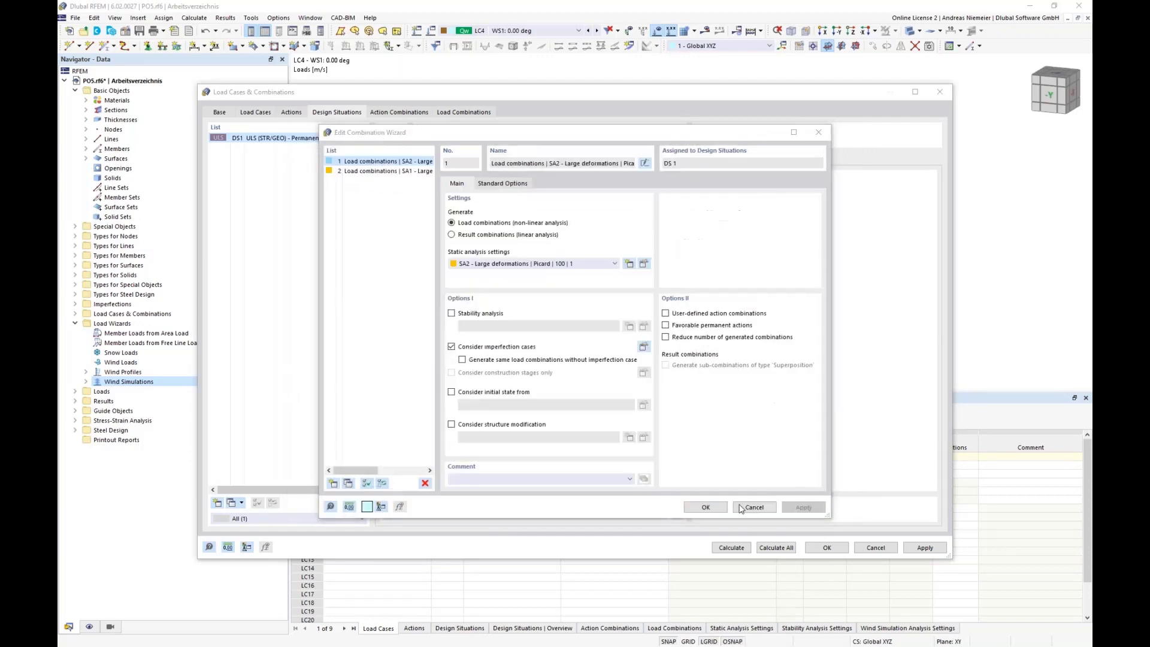
- Exclude imperfection cases from the combination wizard and consider the initial state from LC1 - Prestress
{"action": "left_click", "coordinate": [460, 347]}
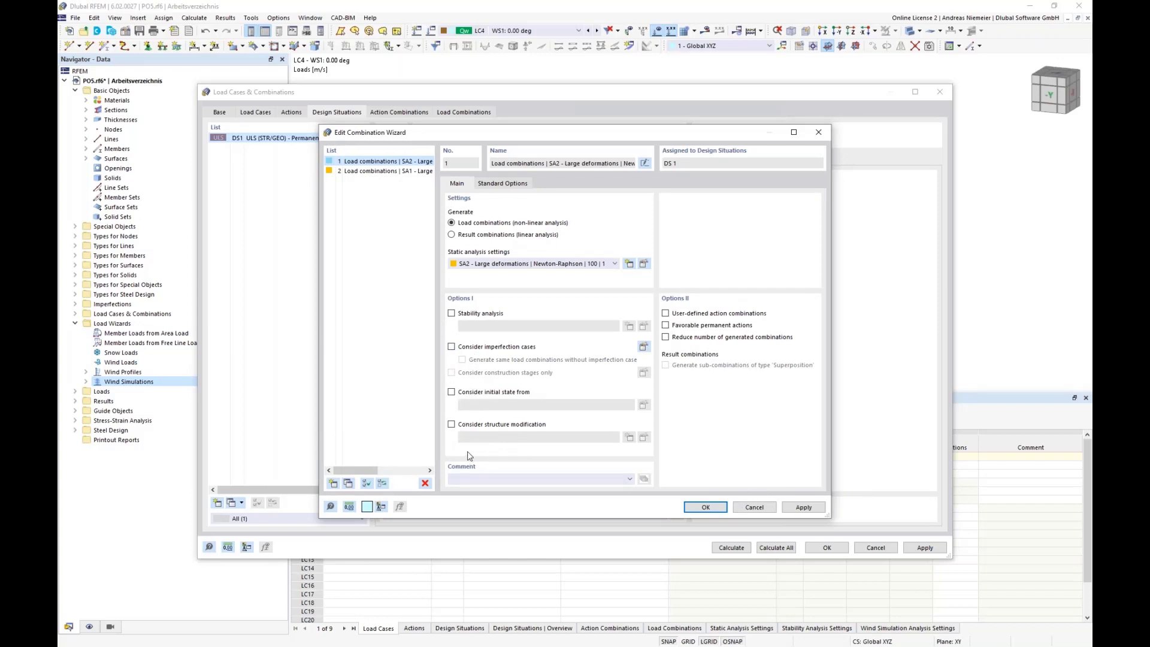
{"action": "left_click", "coordinate": [453, 392]}
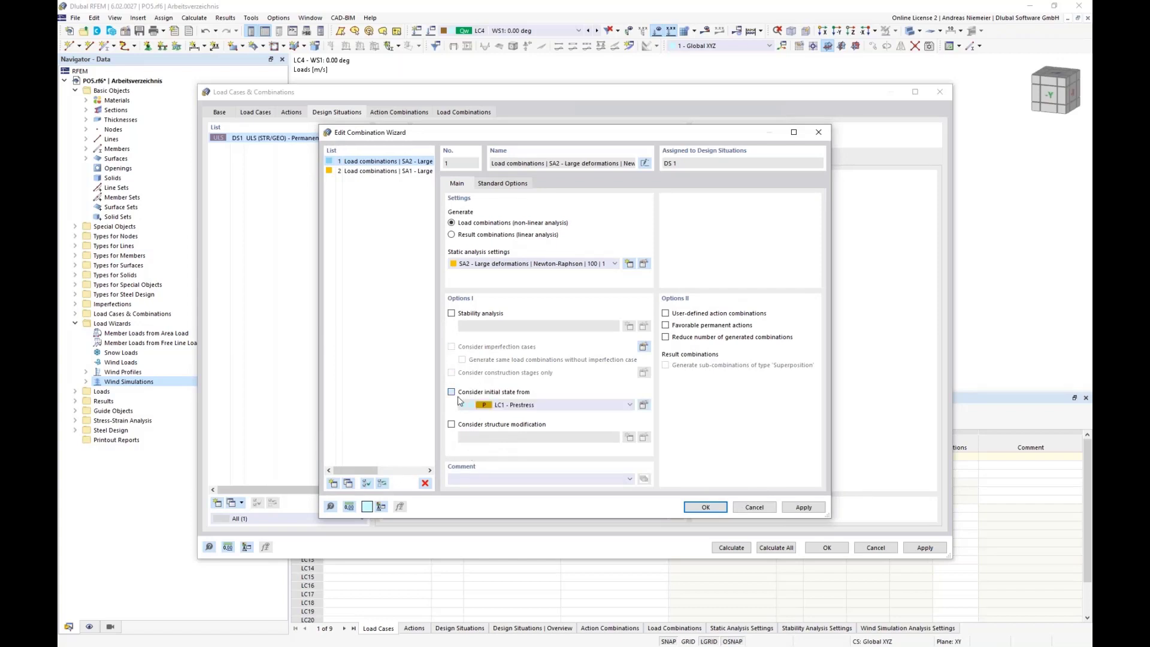
{"action": "left_click", "coordinate": [514, 406]}
{"action": "left_click", "coordinate": [513, 415]}
{"action": "left_click", "coordinate": [705, 506]}
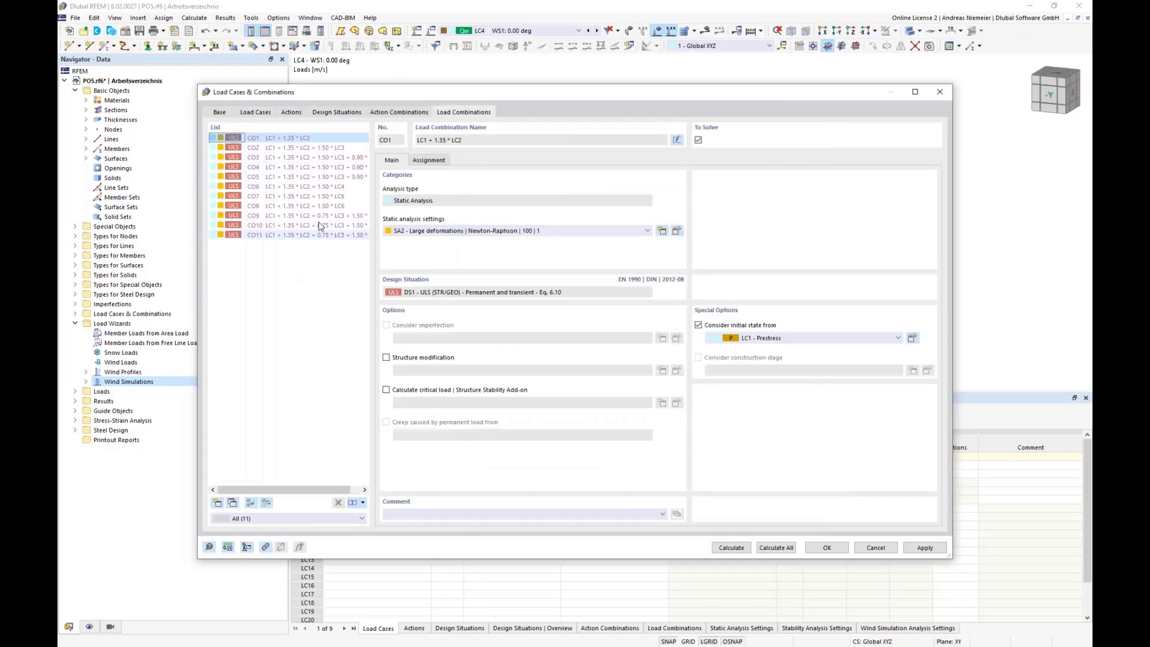
- Review the load cases and factors assigned to the generated load combinations CO2 to CO10, and accept the combinations
{"action": "left_click", "coordinate": [441, 162]}
{"action": "left_click", "coordinate": [335, 148]}
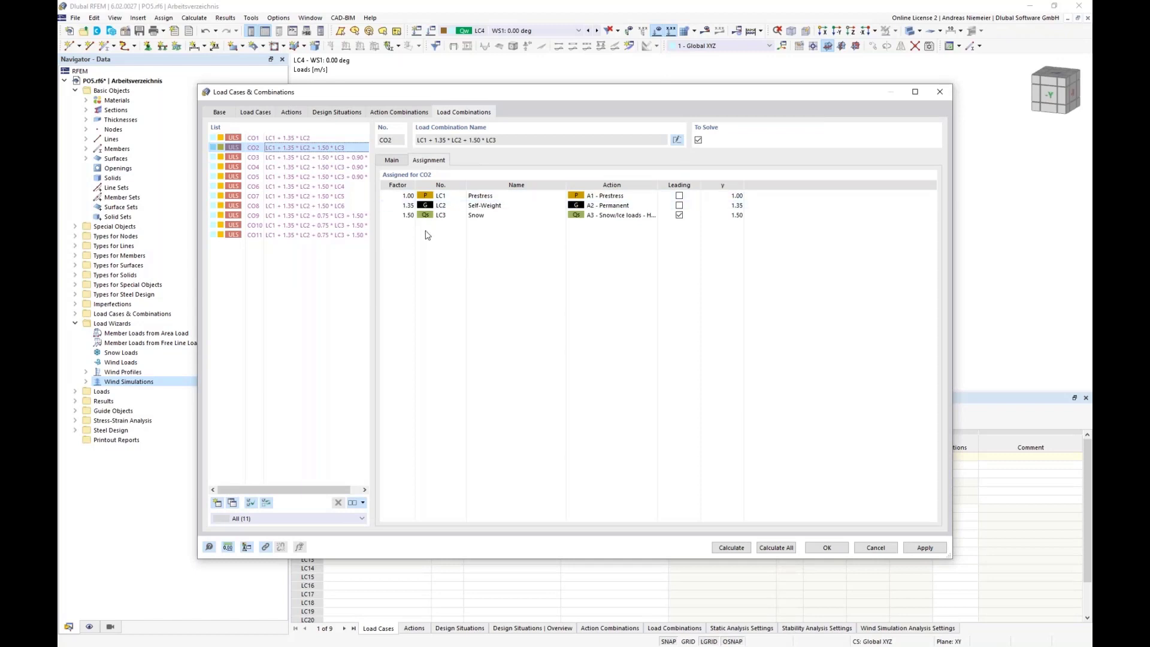
{"action": "key", "text": "Down"}
{"action": "key", "text": "Down"}
{"action": "key", "text": "Down"}
{"action": "key", "text": "Down"}
{"action": "key", "text": "Down"}
{"action": "key", "text": "Down"}
{"action": "key", "text": "Down"}
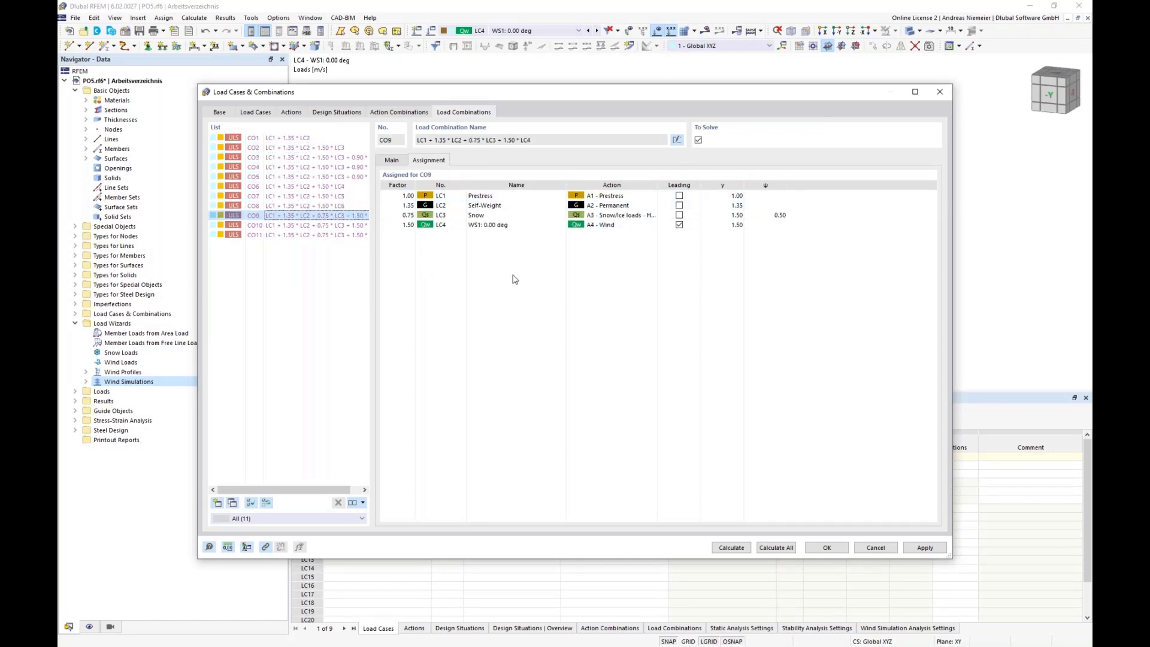
{"action": "key", "text": "Down"}
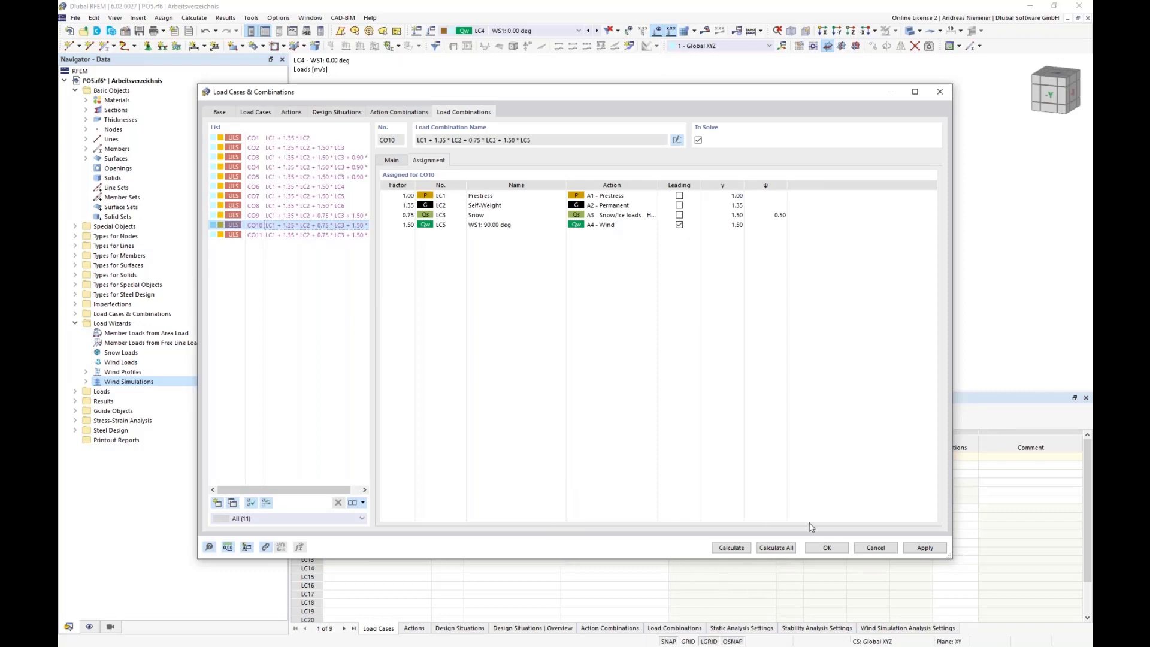
{"action": "left_click", "coordinate": [828, 548]}
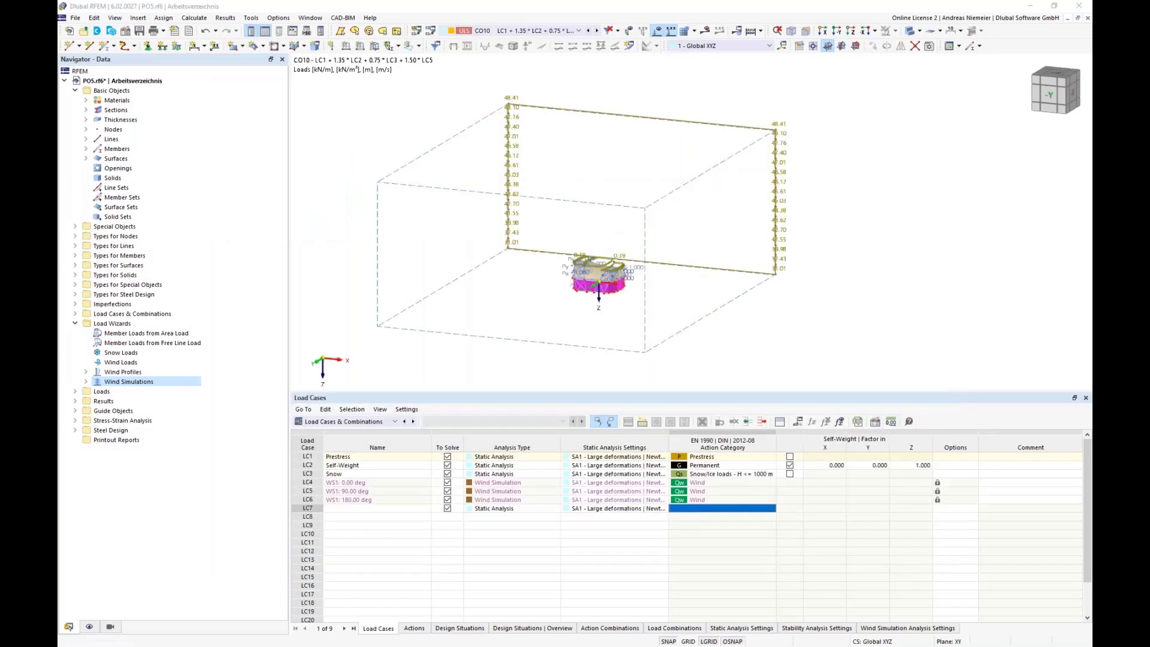
- Switch to the calculated model WT2enu.rf6, maximize it and display wind load case LC3 - WS1: 0.00 deg with its wind tunnel
{"action": "left_click_drag", "start_coordinate": [58, 84], "coordinate": [429, 120]}
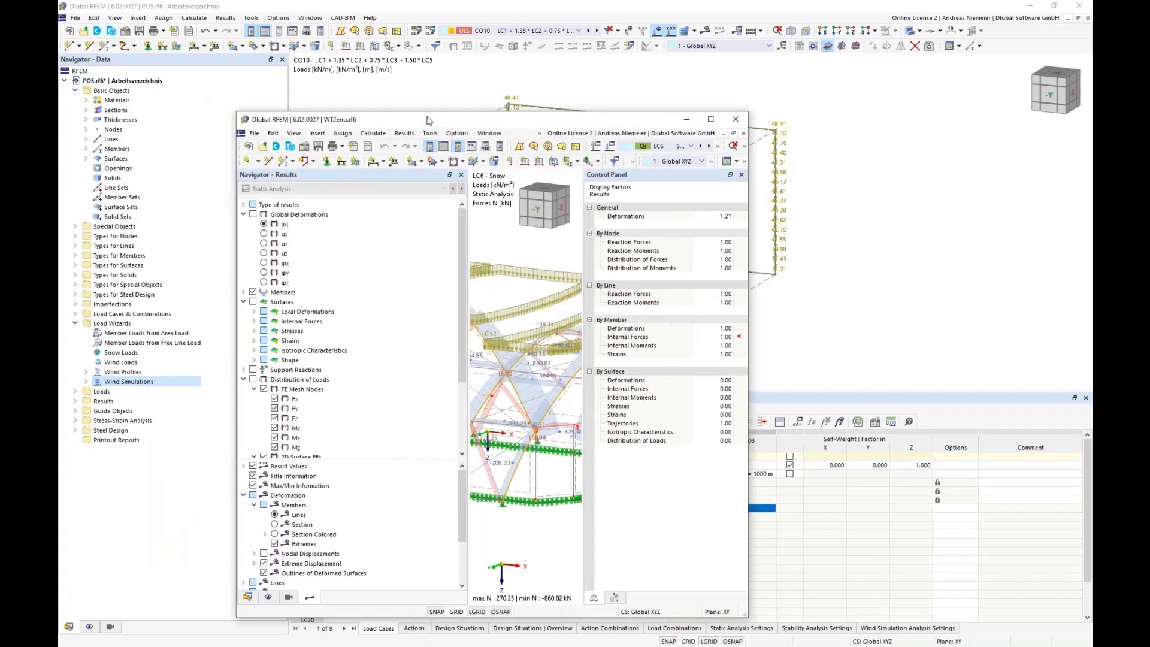
{"action": "double_click", "coordinate": [429, 120]}
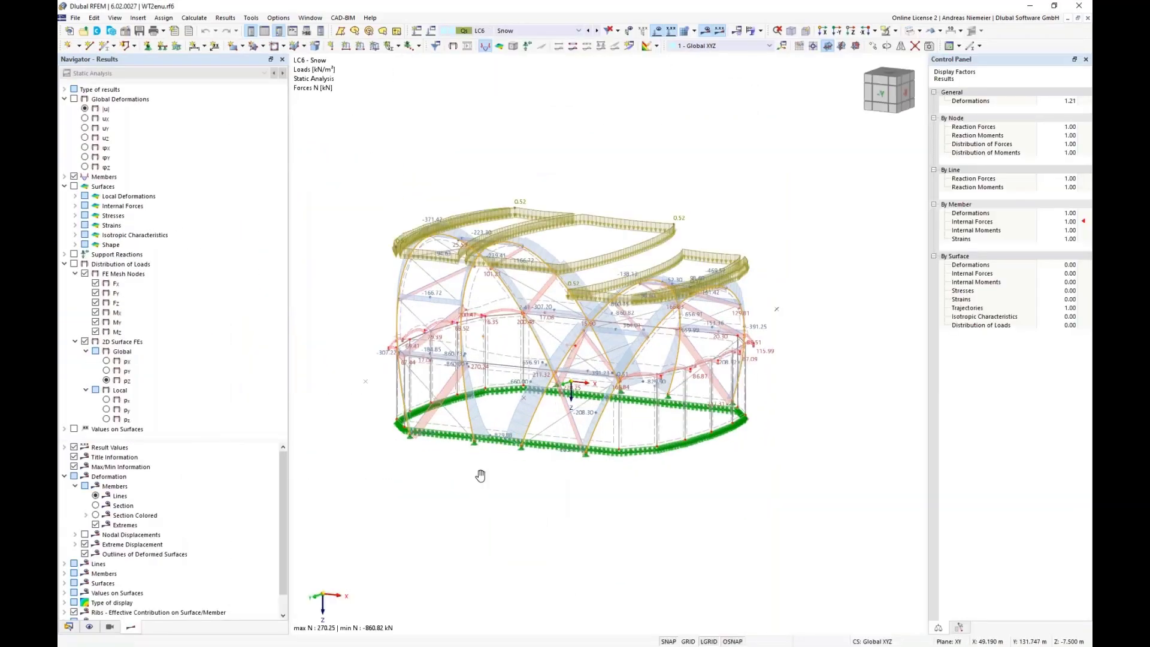
{"action": "middle_click_drag", "start_coordinate": [481, 475], "coordinate": [581, 455], "text": "ctrl"}
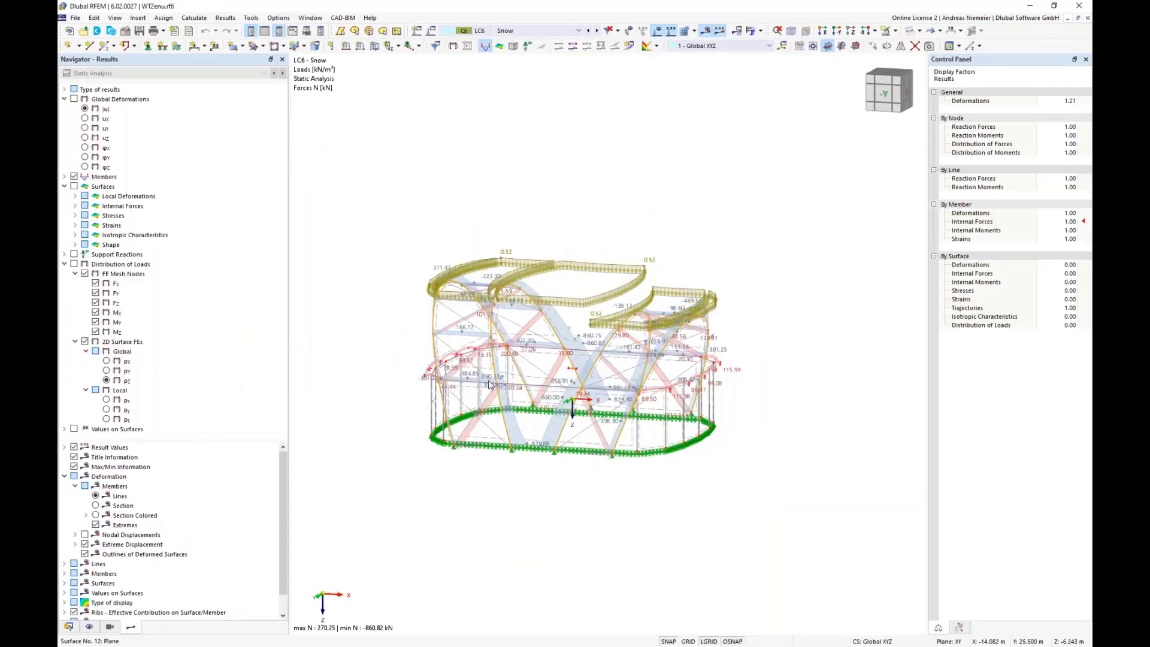
{"action": "left_click", "coordinate": [533, 30]}
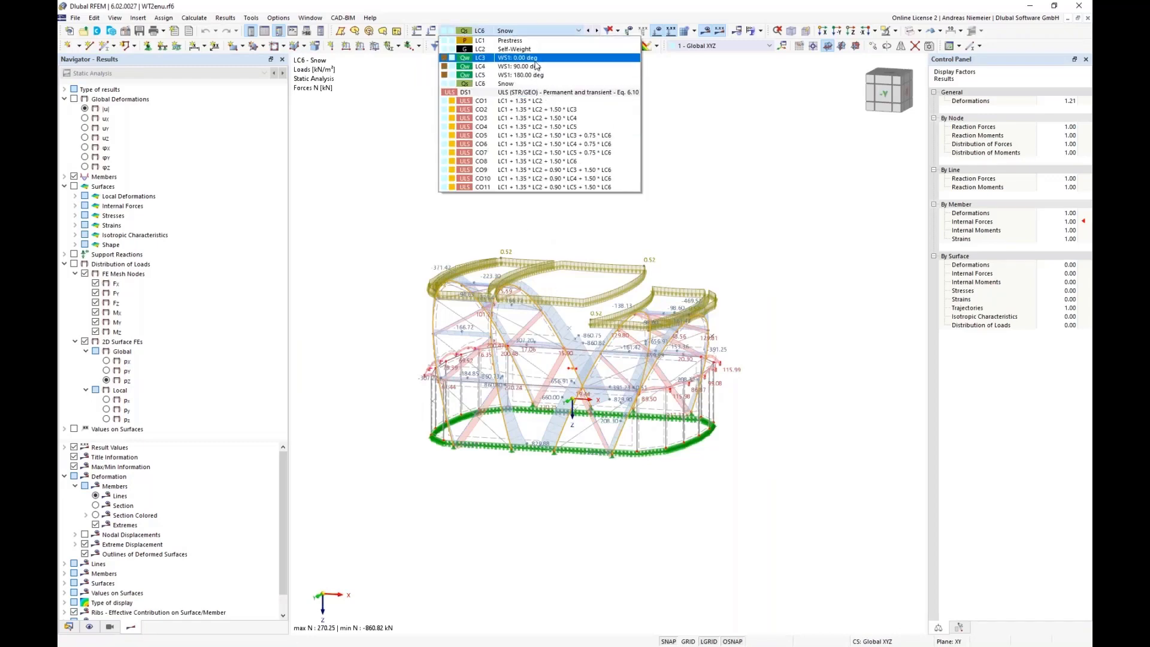
{"action": "left_click", "coordinate": [540, 80]}
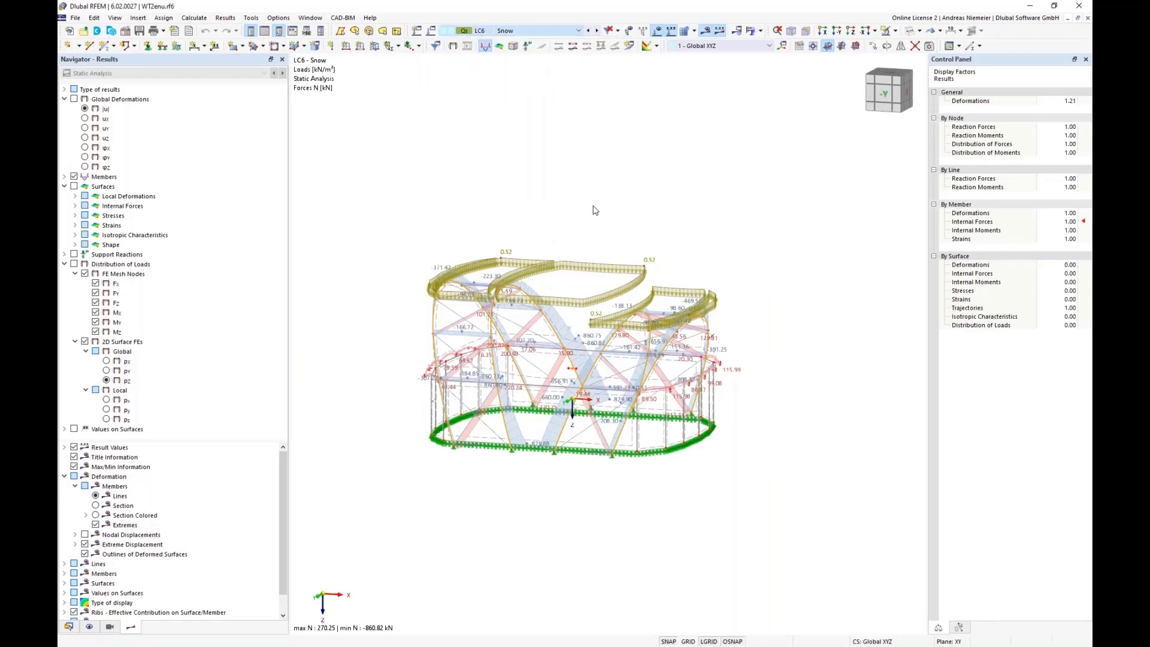
{"action": "scroll", "coordinate": [592, 201], "scroll_direction": "down", "scroll_amount": 5}
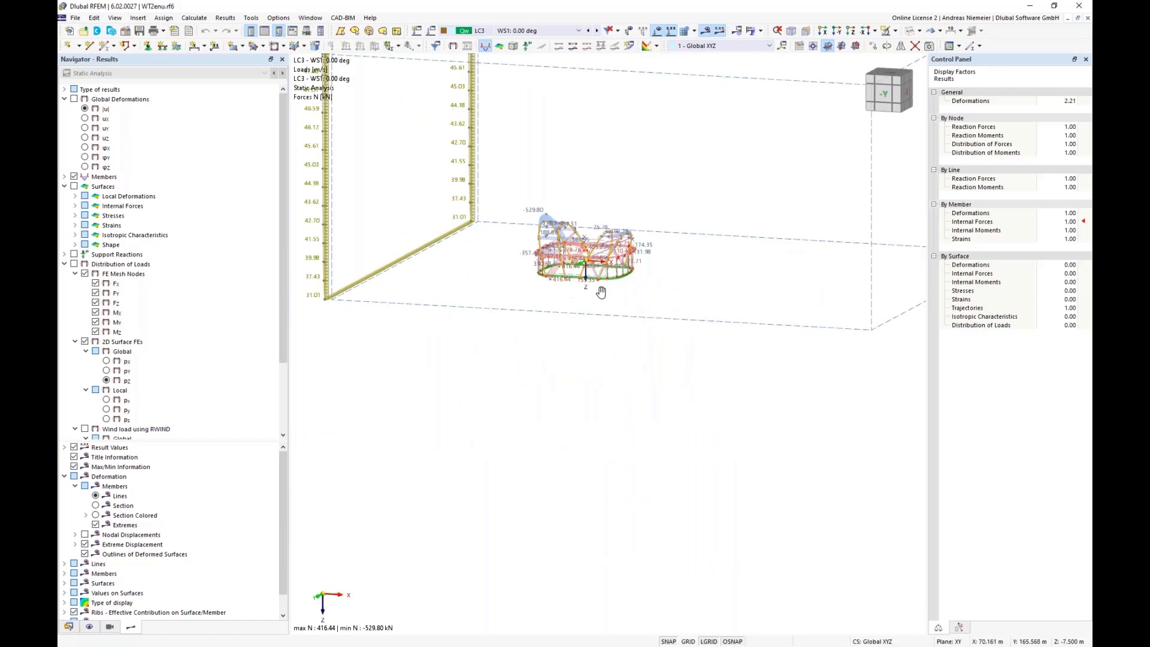
{"action": "middle_click_drag", "start_coordinate": [601, 292], "coordinate": [575, 288], "text": "ctrl"}
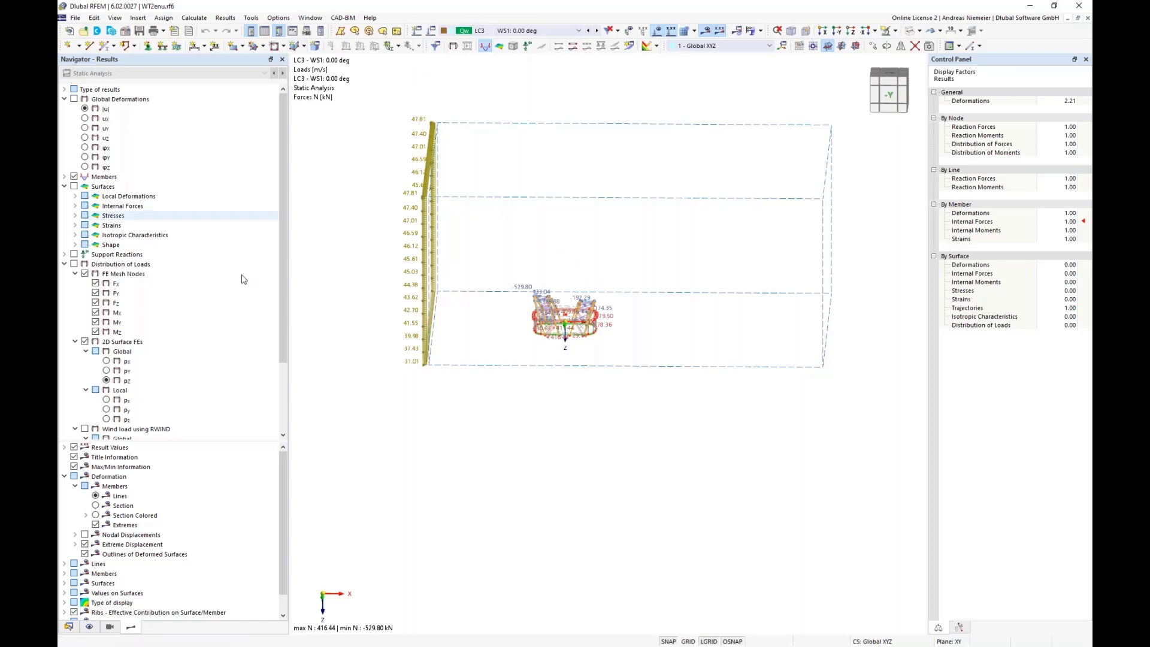
- Open the wind simulation data of load case LC4 - WS1: 90.00 deg and inspect its surface pressure results in RWIND
{"action": "left_click", "coordinate": [68, 629]}
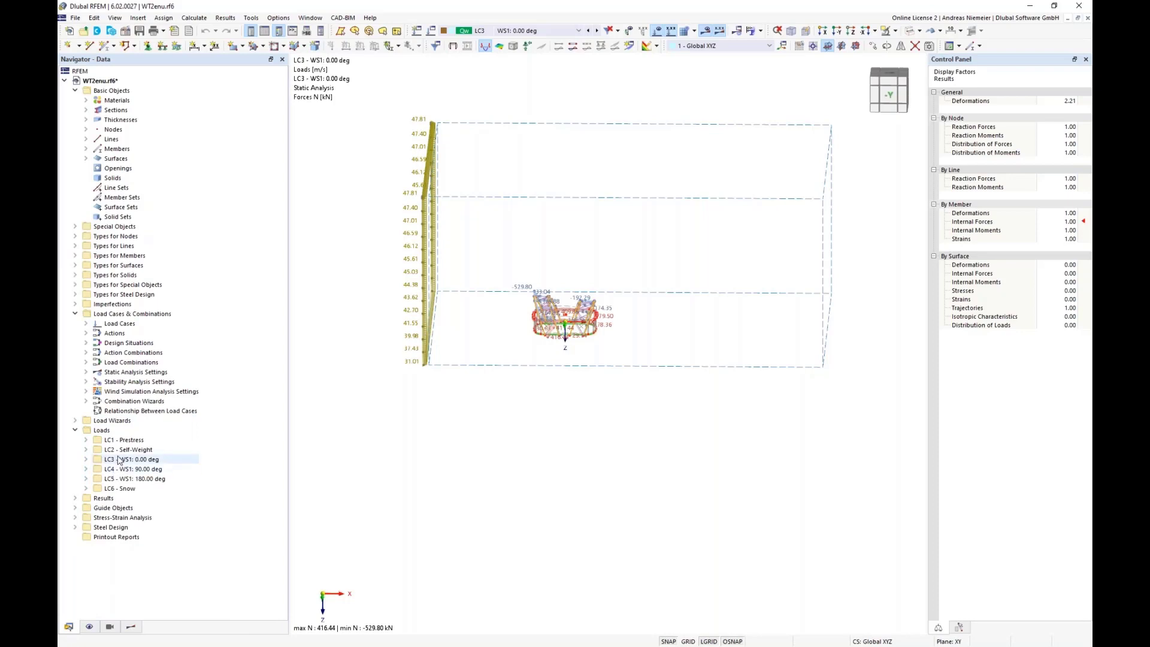
{"action": "left_click", "coordinate": [86, 323]}
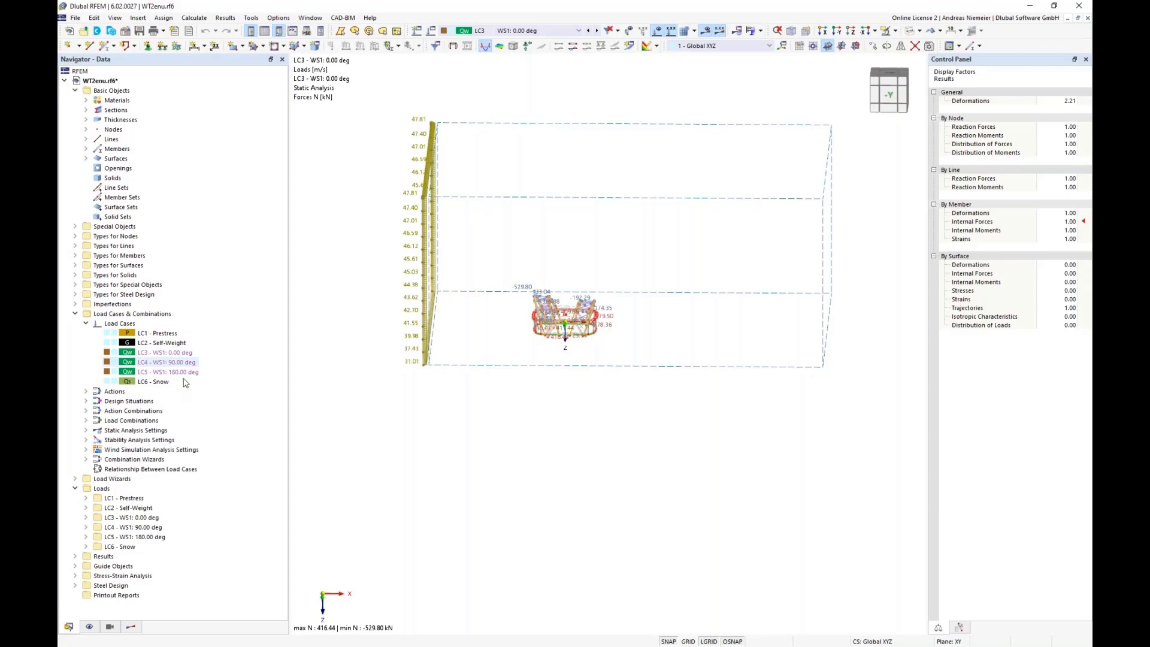
{"action": "right_click", "coordinate": [161, 362]}
{"action": "left_click", "coordinate": [266, 372]}
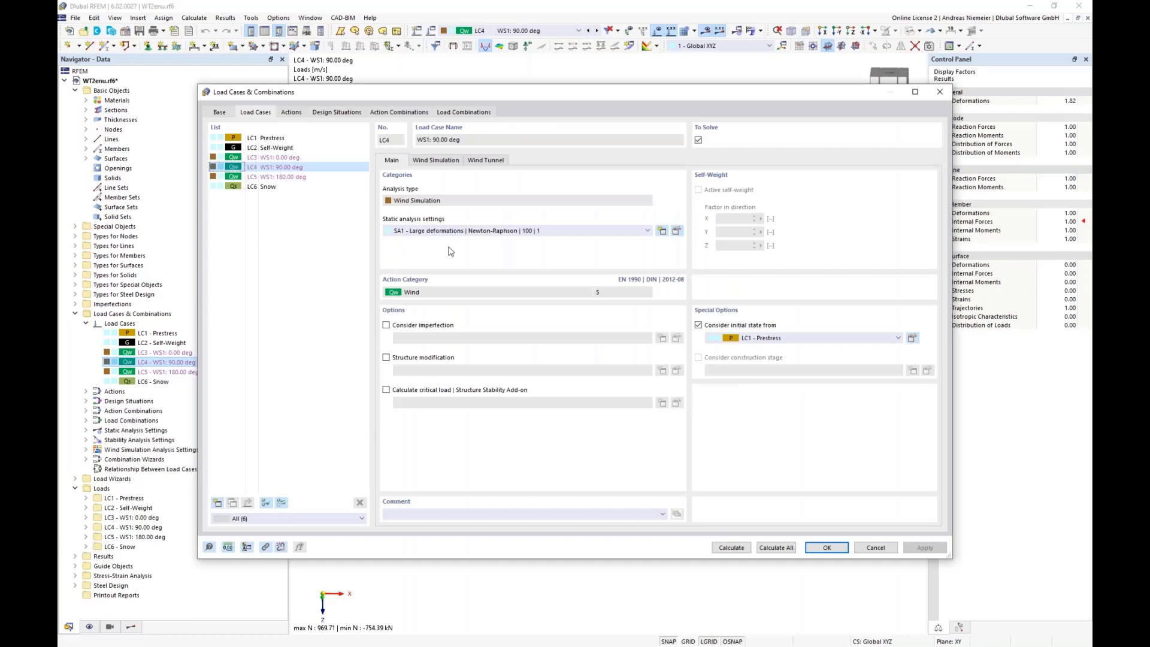
{"action": "left_click", "coordinate": [432, 161]}
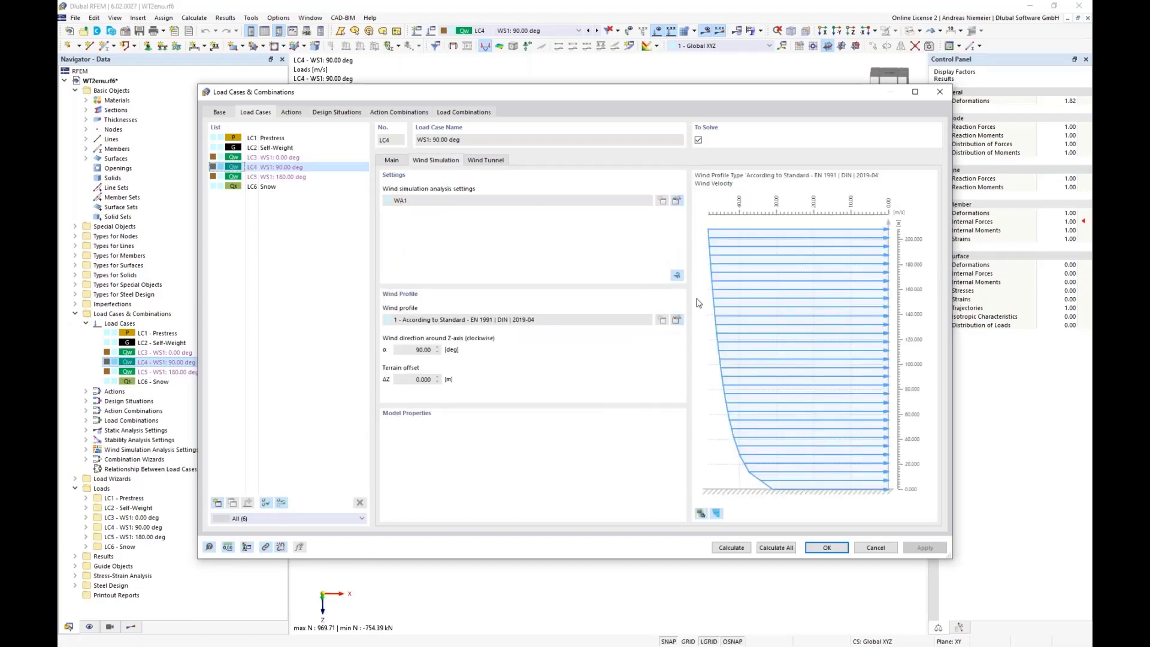
{"action": "left_click", "coordinate": [678, 274]}
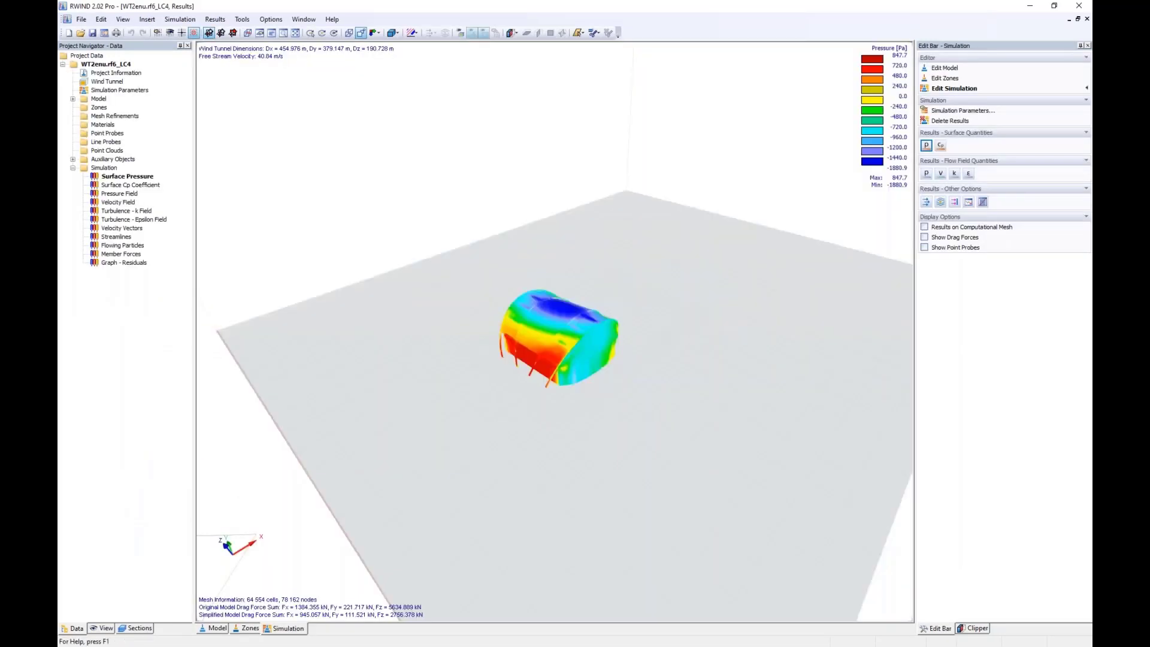
{"action": "scroll", "coordinate": [509, 358], "scroll_direction": "up", "scroll_amount": 8}
{"action": "scroll", "coordinate": [532, 354], "scroll_direction": "down", "scroll_amount": 10}
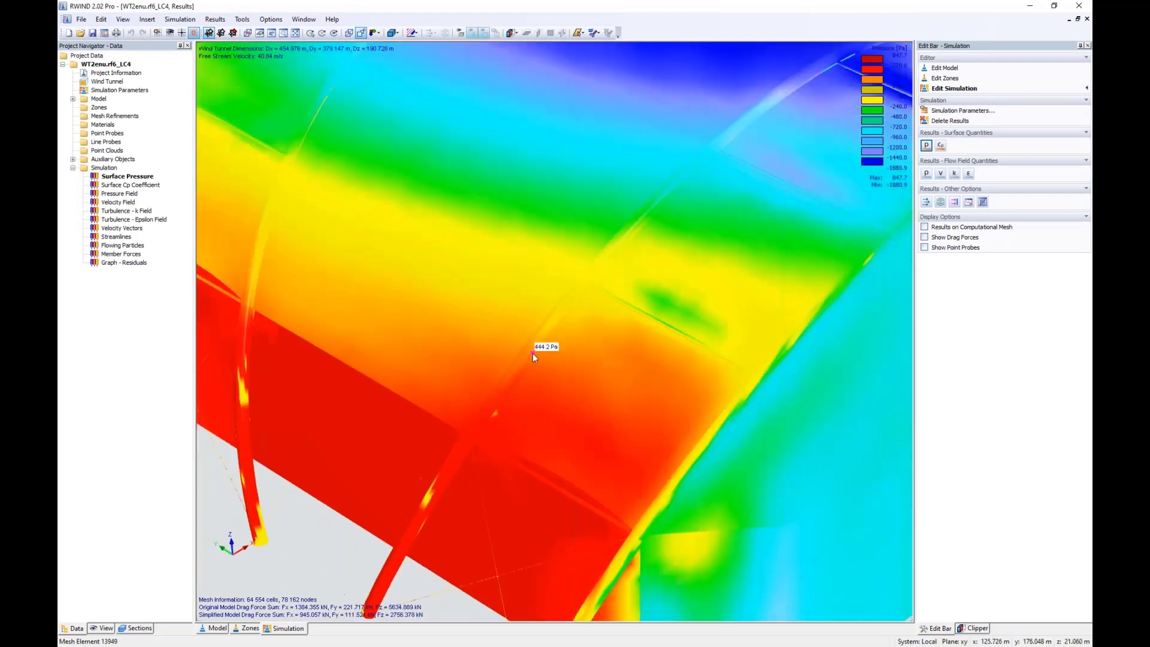
- Examine the whole wind tunnel and the wind direction relative to the roof in the LC4 results and the model view
{"action": "middle_click_drag", "start_coordinate": [579, 416], "coordinate": [387, 357], "text": "ctrl"}
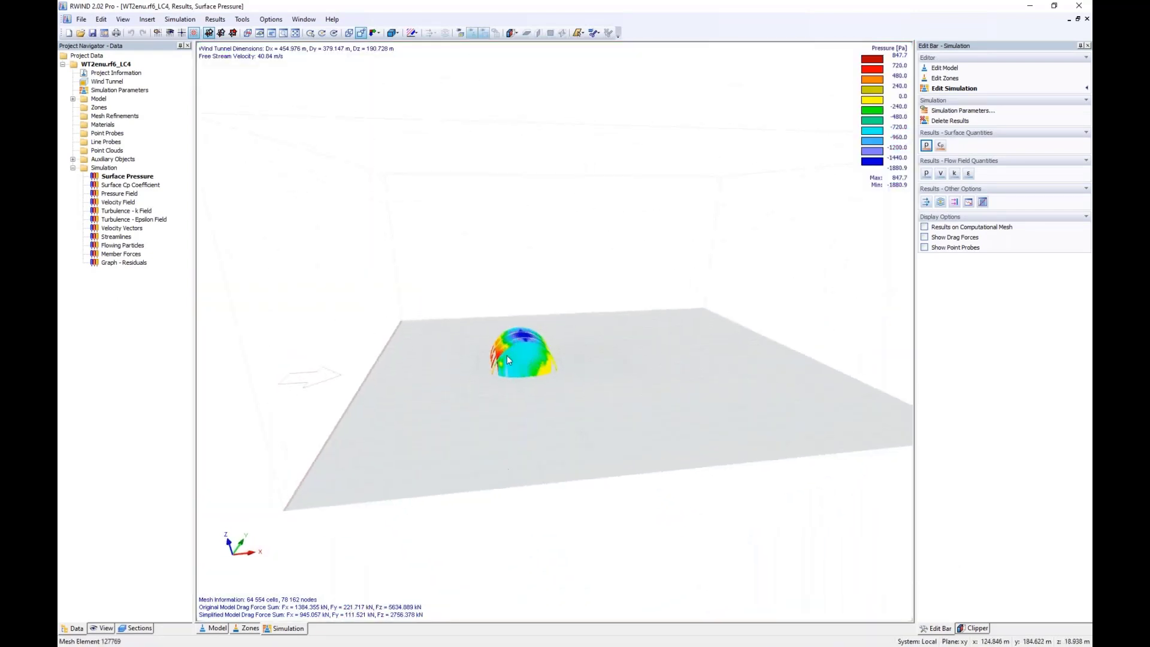
{"action": "mouse_move", "coordinate": [512, 368]}
{"action": "middle_click_drag", "start_coordinate": [480, 418], "coordinate": [500, 420]}
{"action": "scroll", "coordinate": [499, 421], "scroll_direction": "down", "scroll_amount": 1}
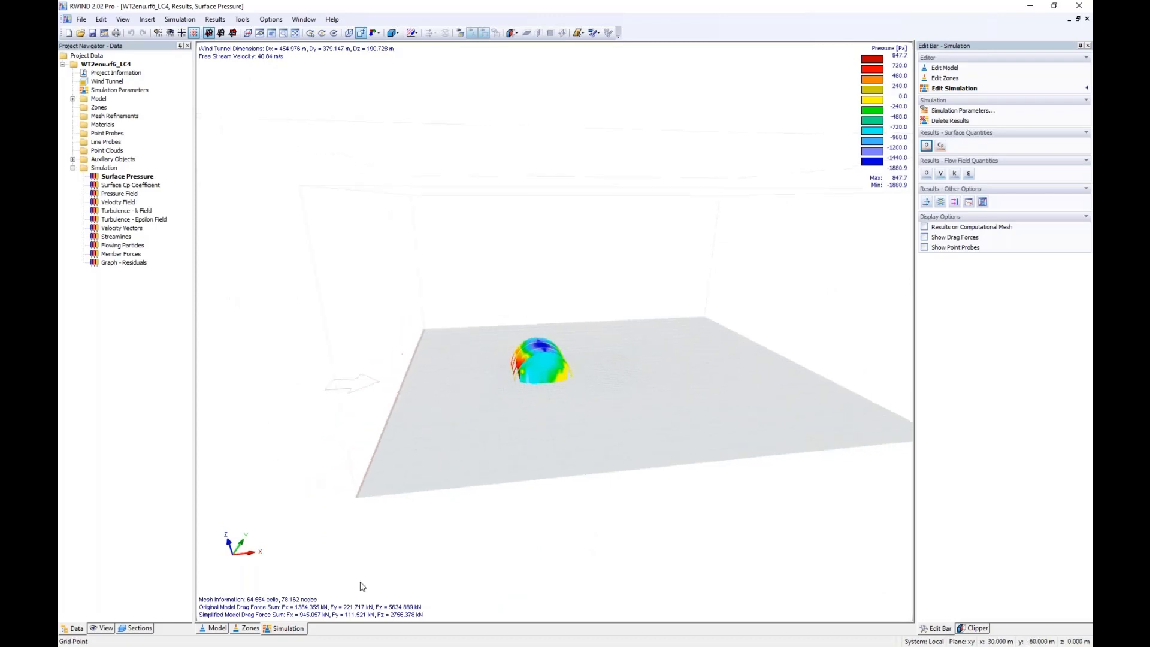
{"action": "left_click", "coordinate": [205, 629]}
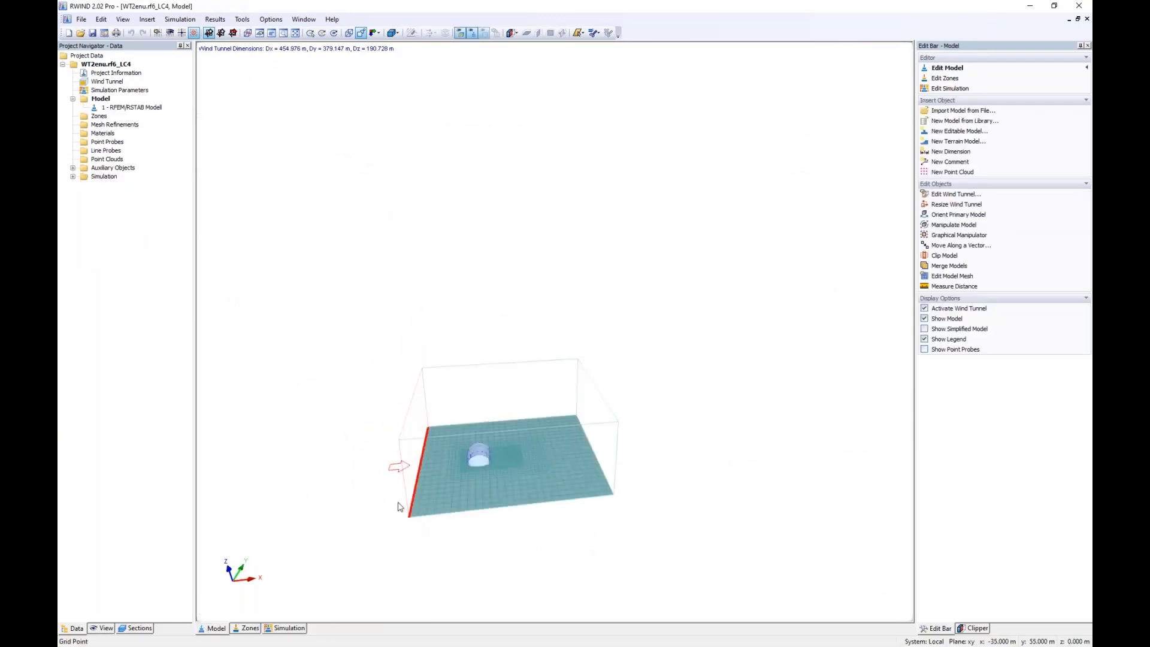
{"action": "scroll", "coordinate": [398, 508], "scroll_direction": "up", "scroll_amount": 1}
{"action": "middle_click_drag", "start_coordinate": [395, 514], "coordinate": [482, 474], "text": "ctrl"}
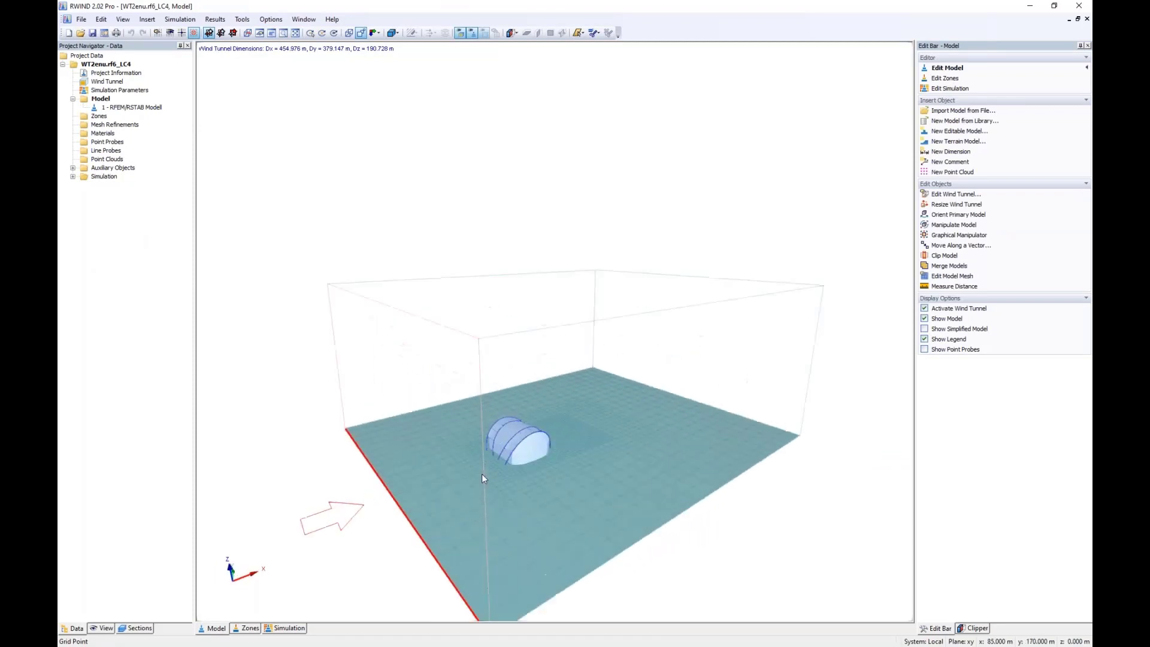
- Return to the simulation results and display the pressure field on the section plane around the roof
{"action": "left_click", "coordinate": [281, 630]}
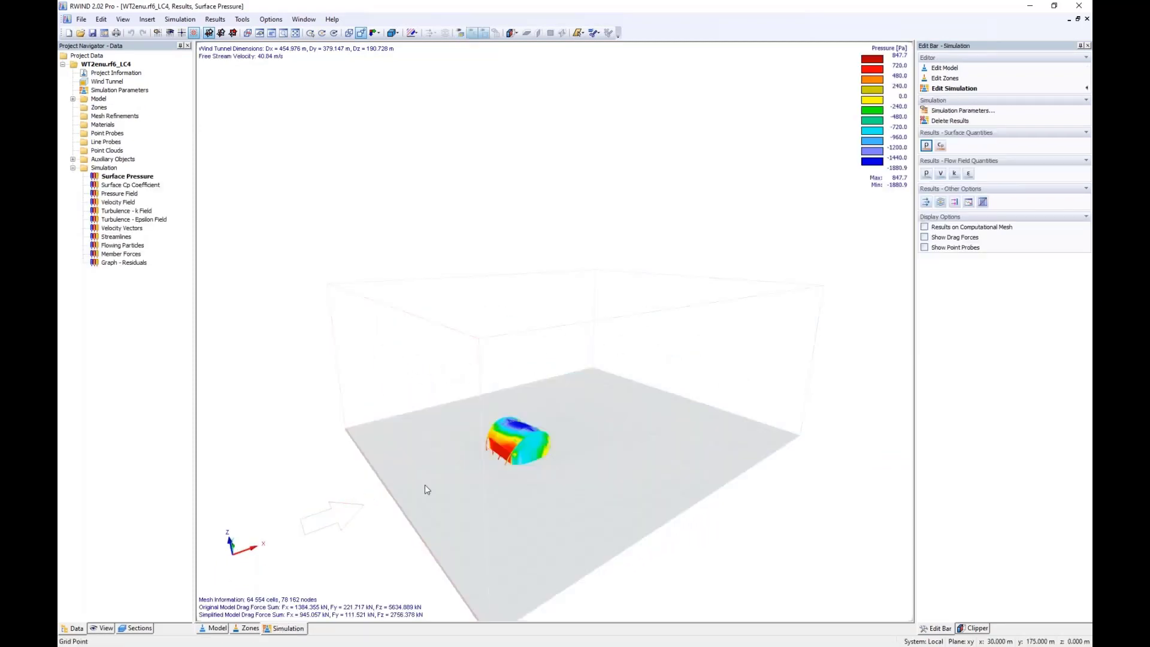
{"action": "scroll", "coordinate": [431, 484], "scroll_direction": "up", "scroll_amount": 4}
{"action": "middle_click_drag", "start_coordinate": [664, 496], "coordinate": [640, 465]}
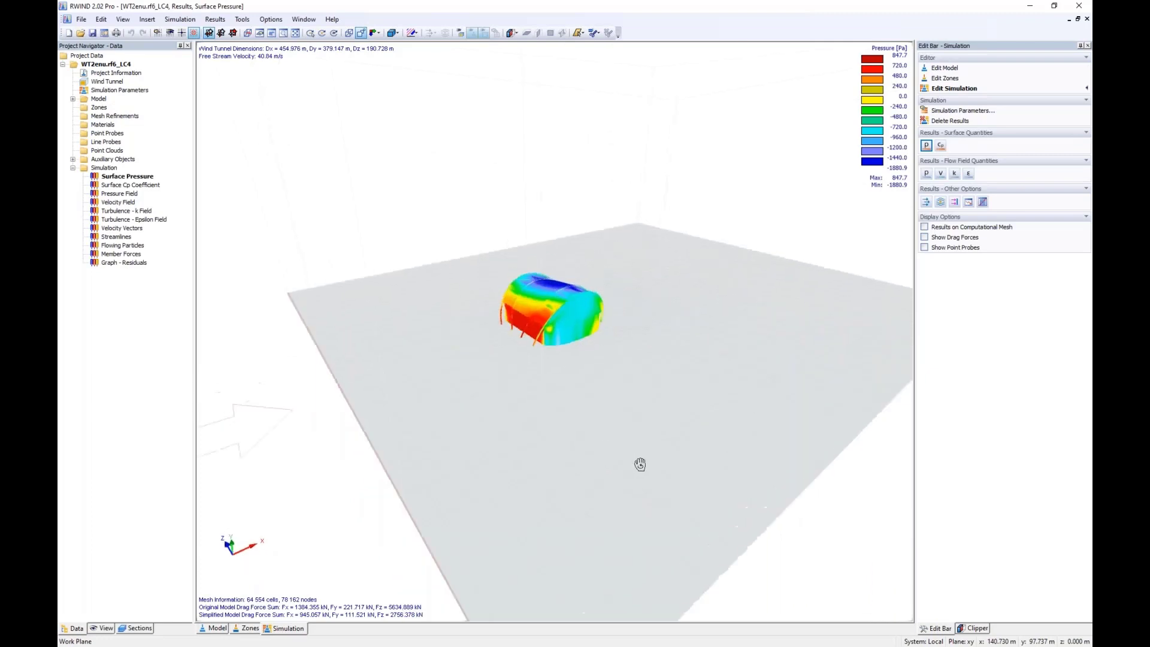
{"action": "left_click", "coordinate": [926, 175]}
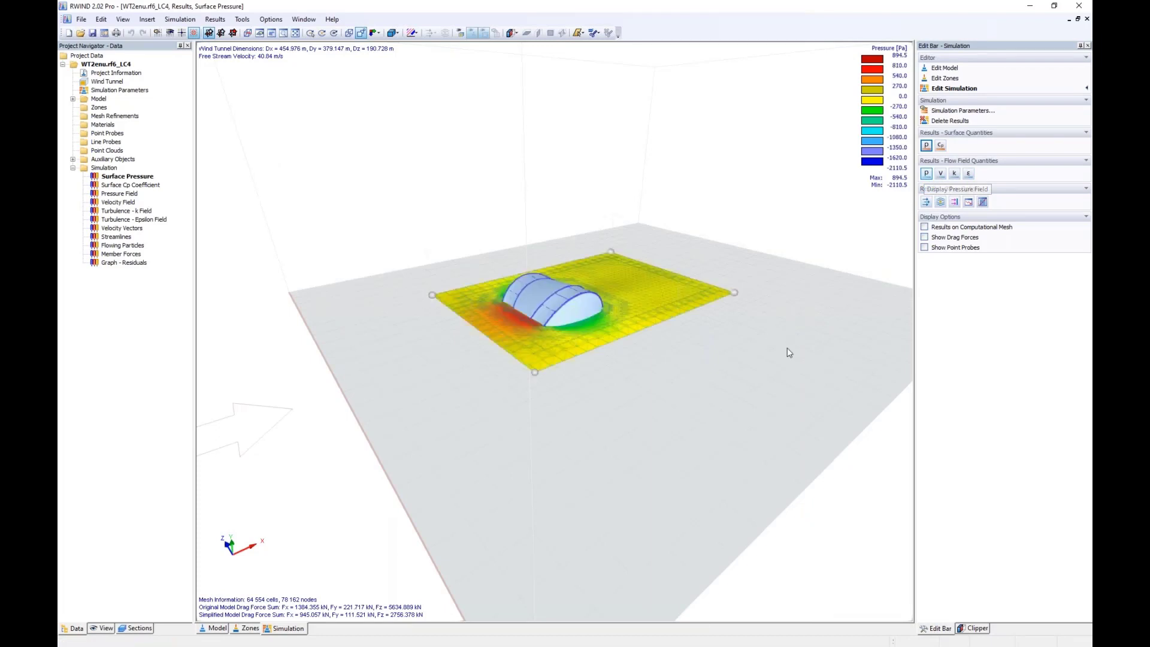
{"action": "mouse_move", "coordinate": [496, 329]}
{"action": "middle_click_drag", "start_coordinate": [486, 312], "coordinate": [506, 434]}
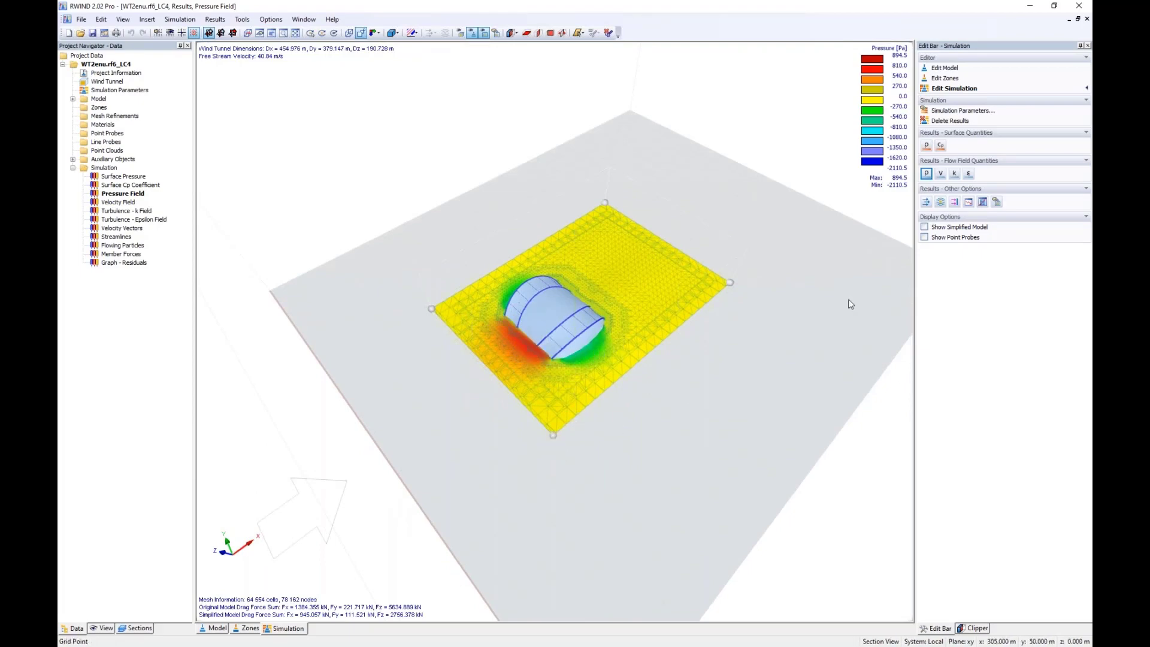
- Display the velocity field and lower its horizontal section plane slightly to examine the flow closer to the ground
{"action": "left_click", "coordinate": [941, 173]}
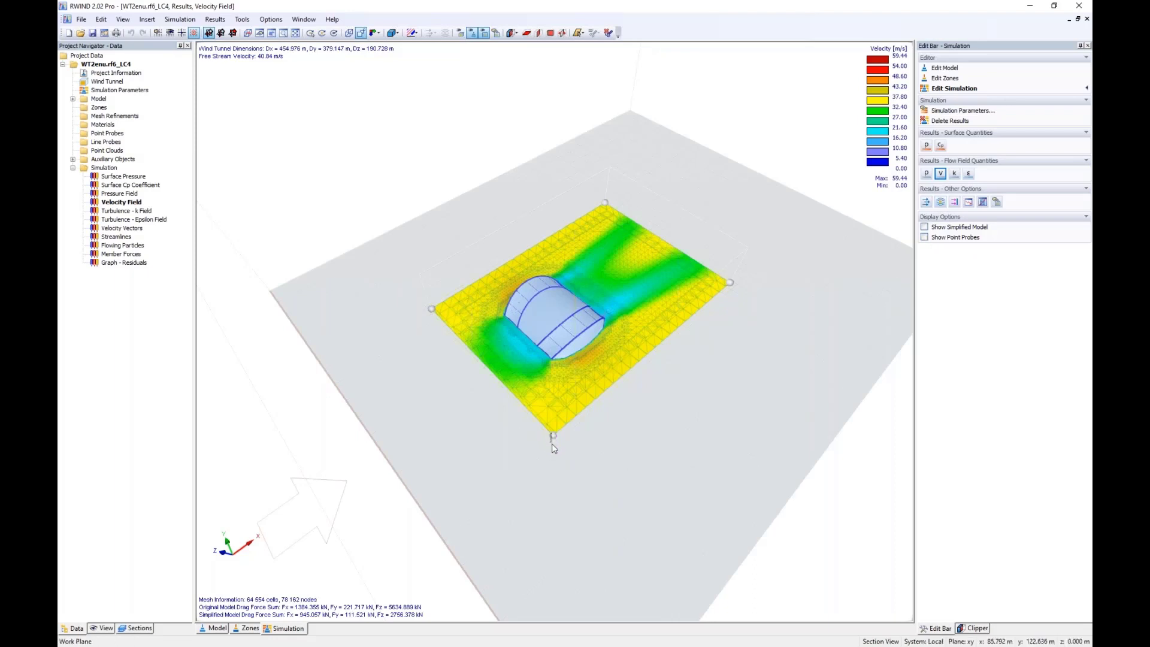
{"action": "scroll", "coordinate": [524, 419], "scroll_direction": "up", "scroll_amount": 3}
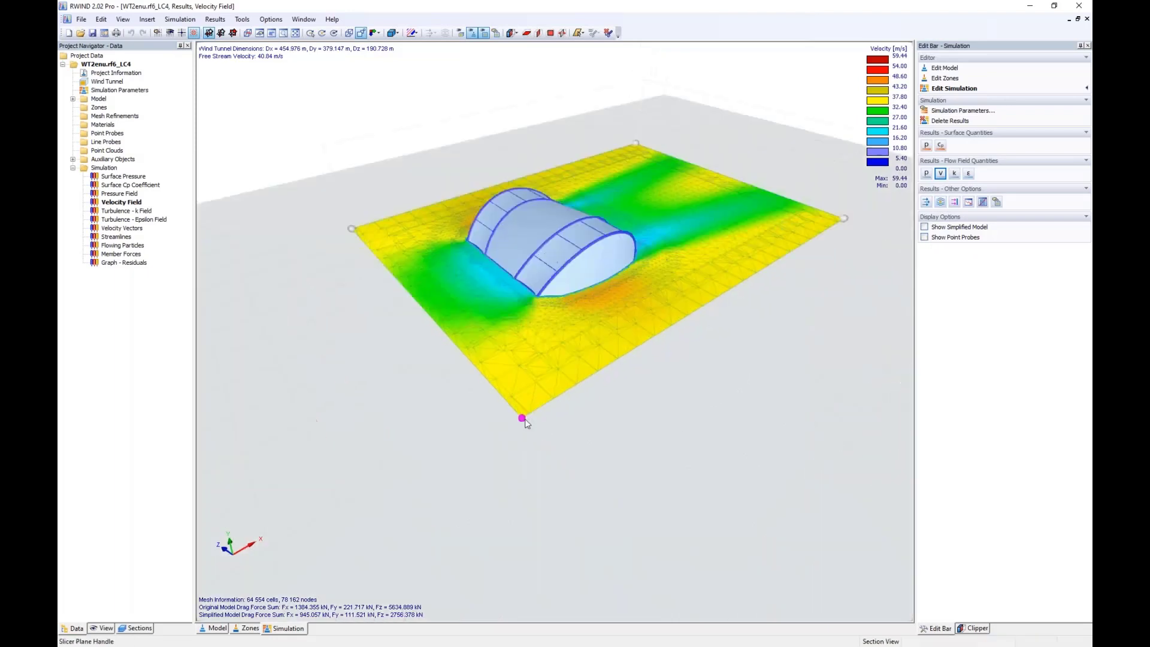
{"action": "left_click_drag", "start_coordinate": [524, 421], "coordinate": [524, 431]}
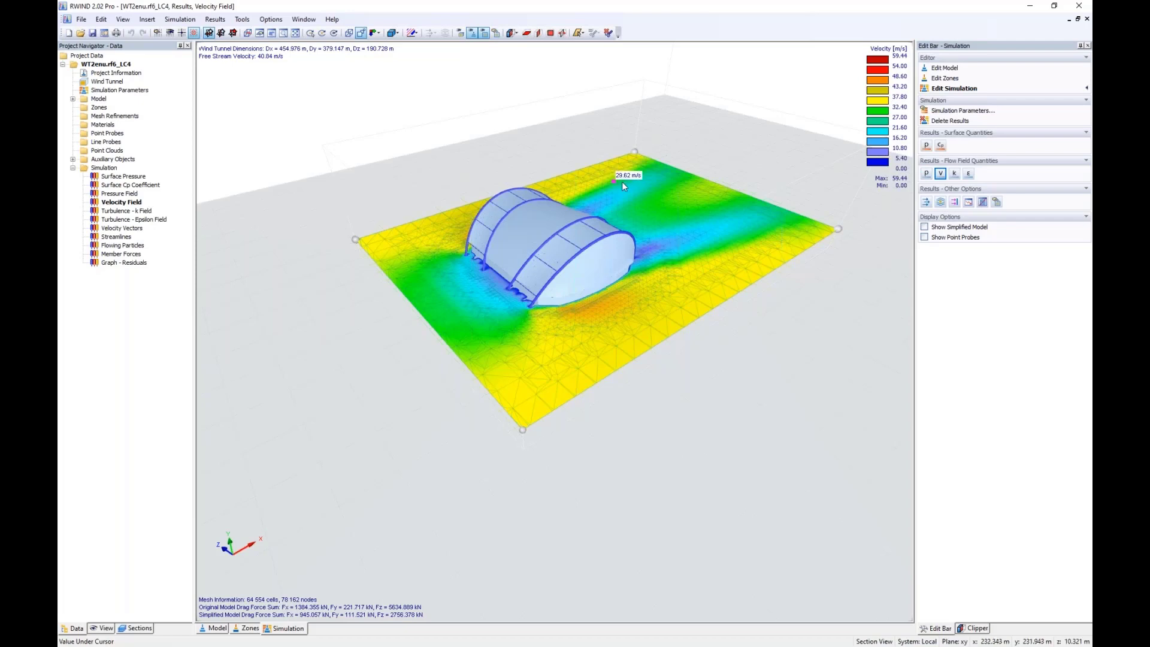
- Display the velocity vectors on the section plane and examine the flow around the roof from above
{"action": "left_click", "coordinate": [927, 202]}
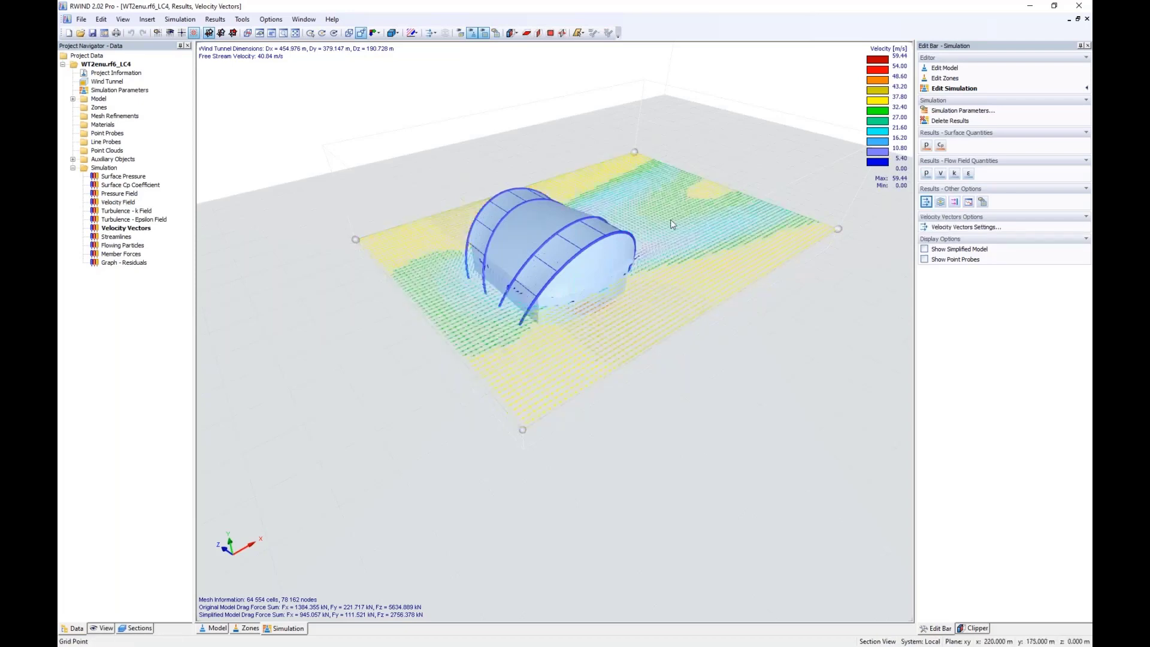
{"action": "left_click", "coordinate": [376, 33]}
{"action": "left_click", "coordinate": [408, 82]}
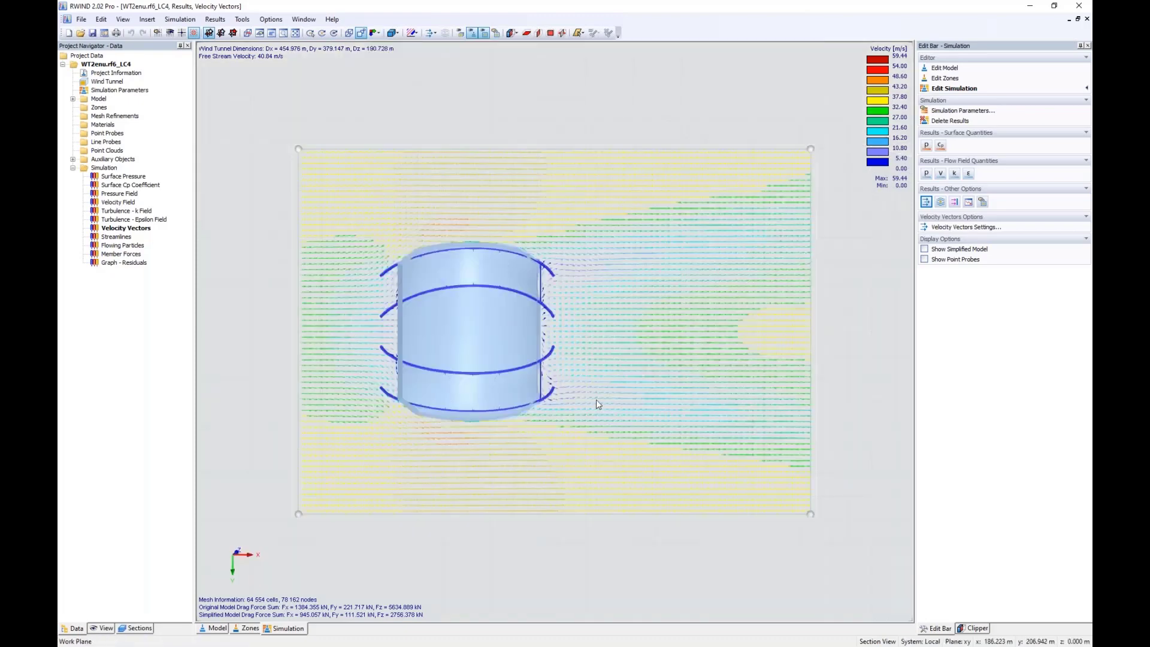
{"action": "scroll", "coordinate": [533, 422], "scroll_direction": "up", "scroll_amount": 5}
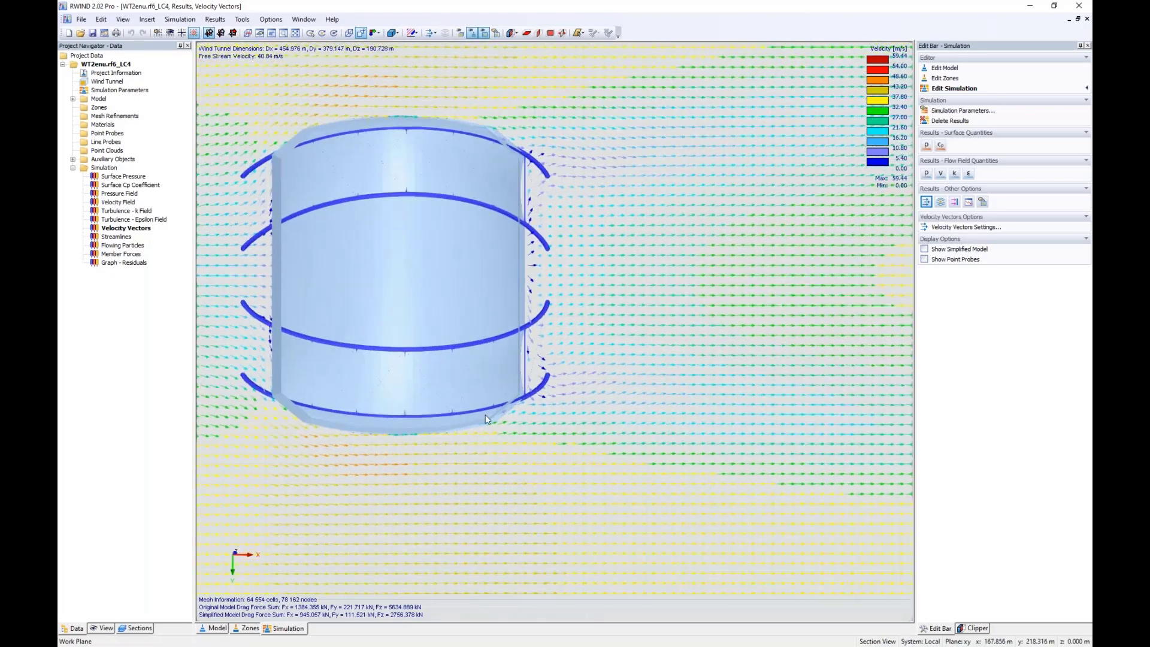
{"action": "scroll", "coordinate": [529, 413], "scroll_direction": "down", "scroll_amount": 3}
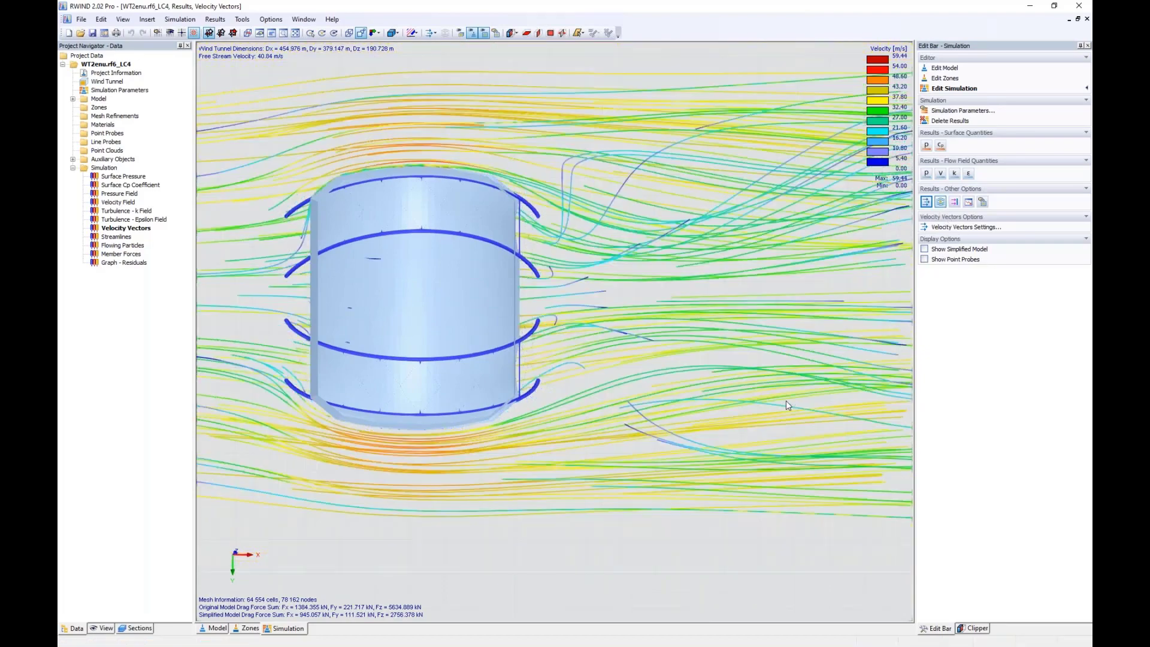
- Examine the streamlines around the roof in a 3D view, running the flow animation and switching it off again
{"action": "scroll", "coordinate": [743, 387], "scroll_direction": "down", "scroll_amount": 3}
{"action": "middle_click_drag", "start_coordinate": [569, 442], "coordinate": [574, 442], "text": "ctrl"}
{"action": "middle_click_drag", "start_coordinate": [575, 311], "coordinate": [542, 519], "text": "ctrl"}
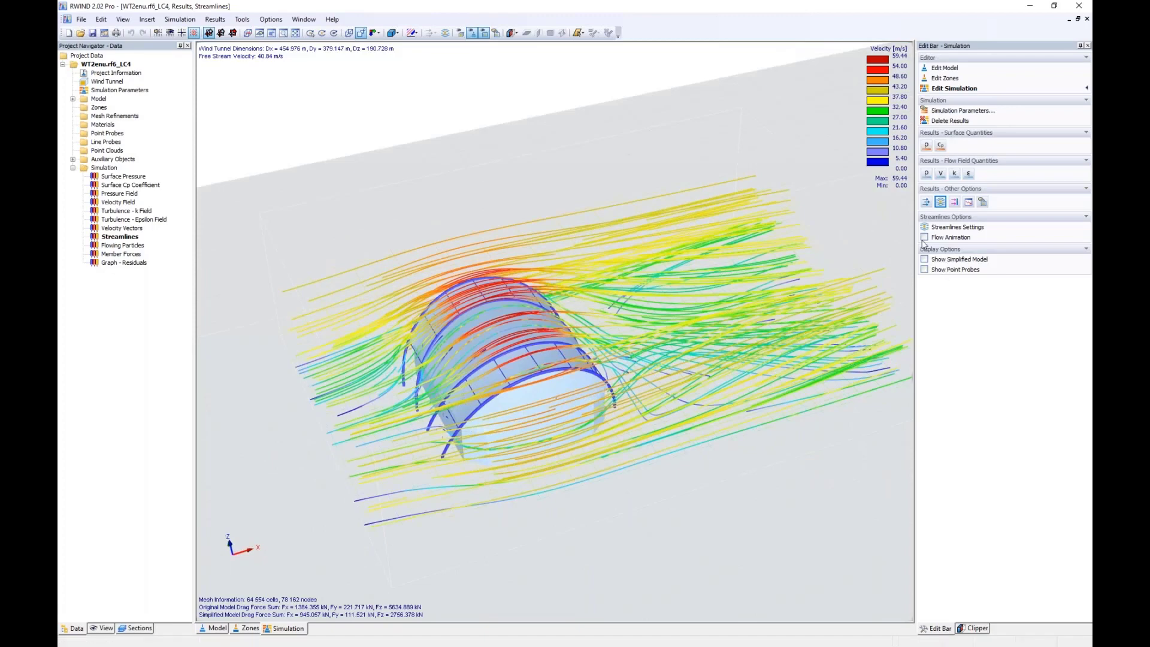
{"action": "left_click", "coordinate": [925, 237]}
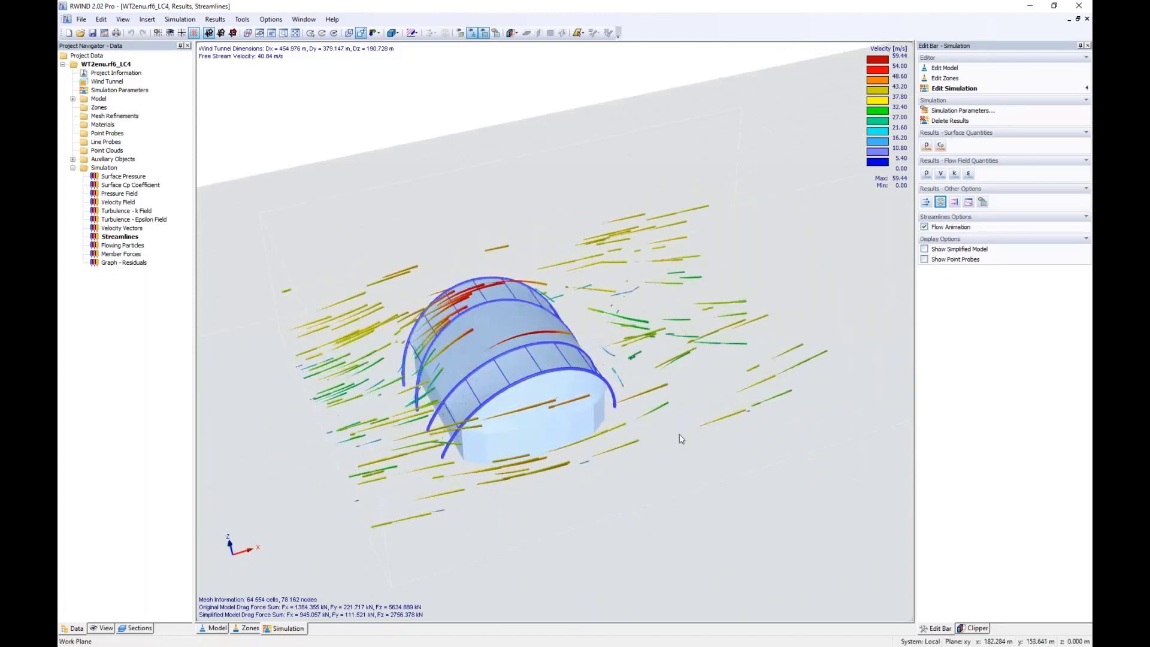
{"action": "middle_click_drag", "start_coordinate": [681, 437], "coordinate": [862, 359], "text": "ctrl"}
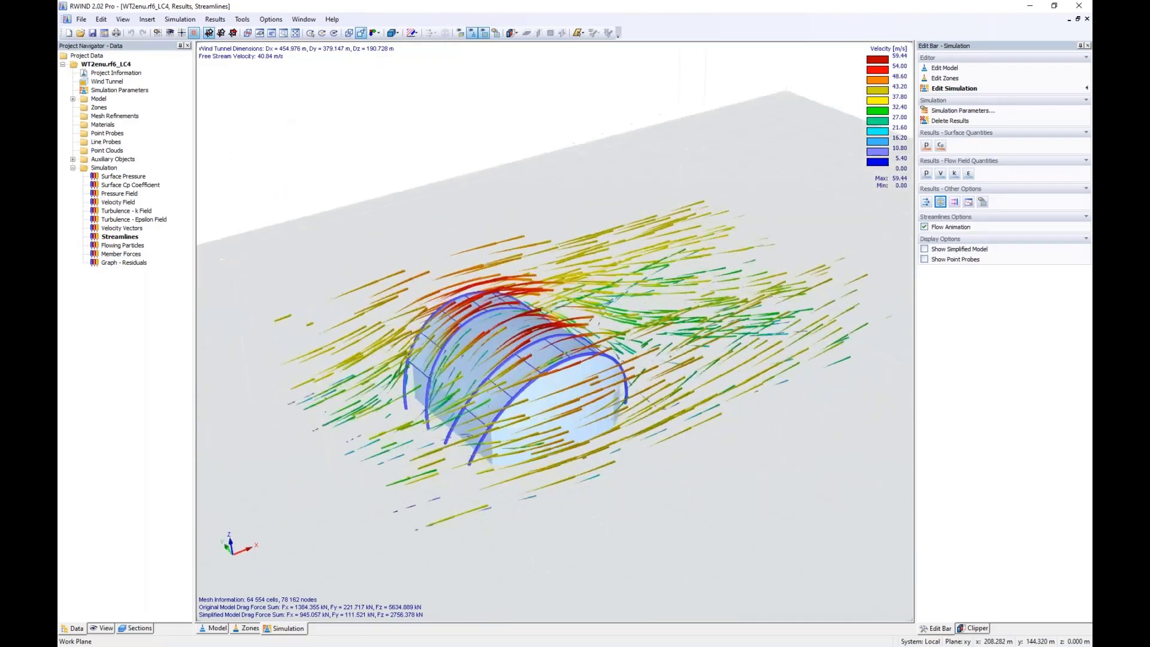
{"action": "left_click", "coordinate": [925, 228]}
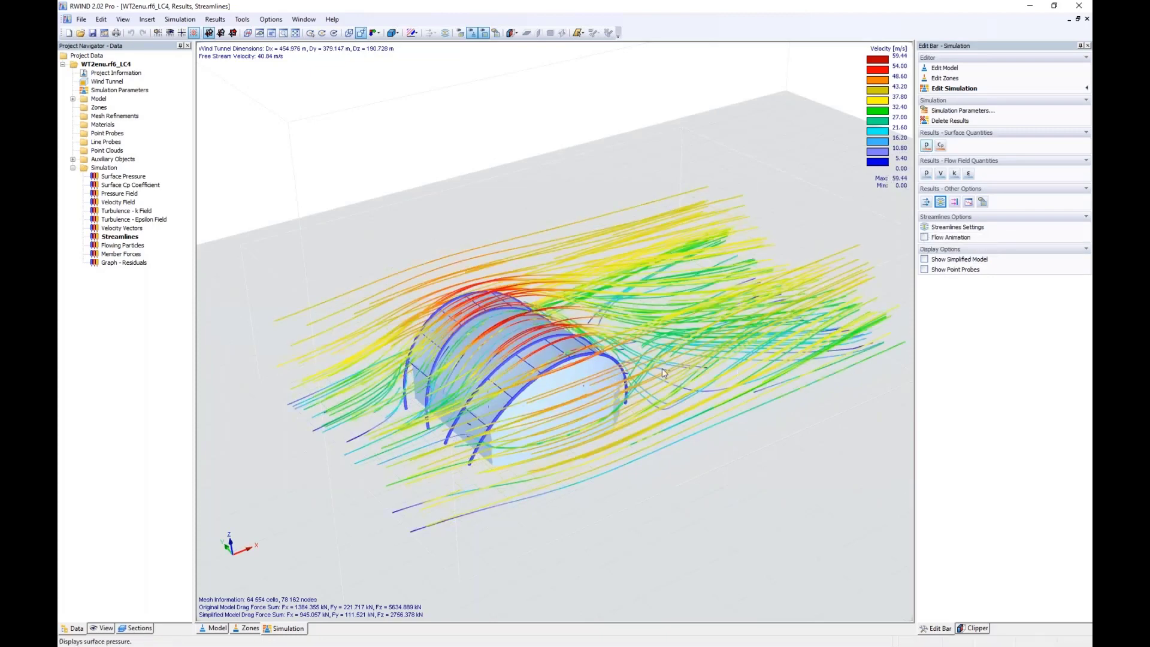
- Inspect the surface pressure on the roof again, and return to RFEM without changing the load case settings
{"action": "scroll", "coordinate": [434, 465], "scroll_direction": "up", "scroll_amount": 3}
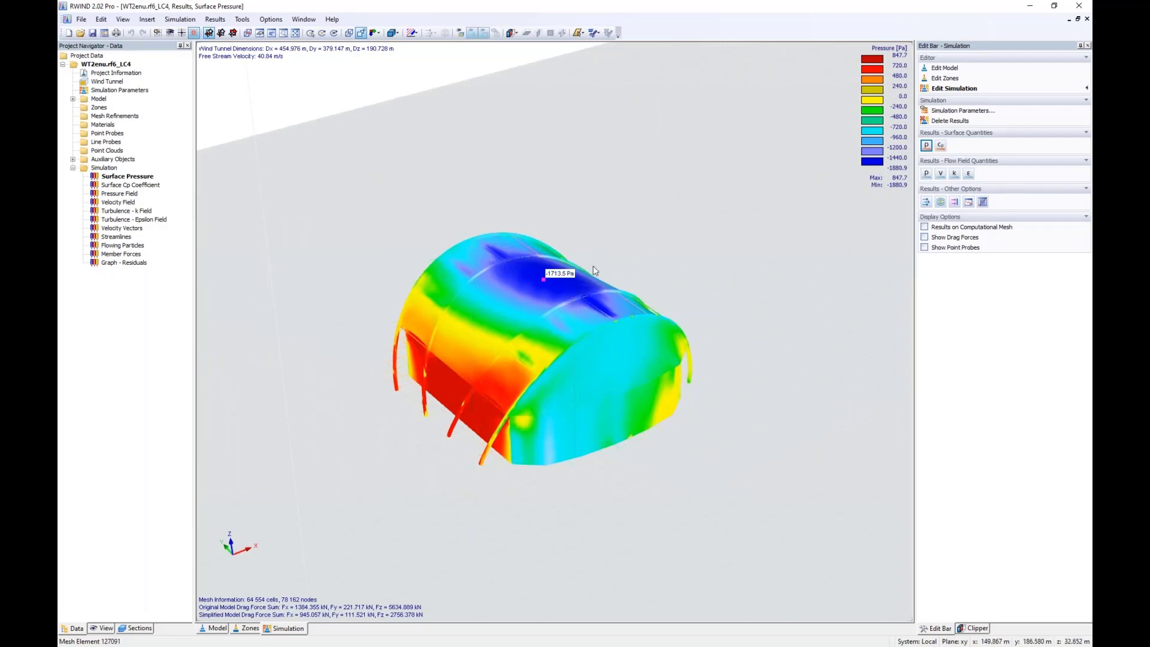
{"action": "left_click", "coordinate": [1080, 5]}
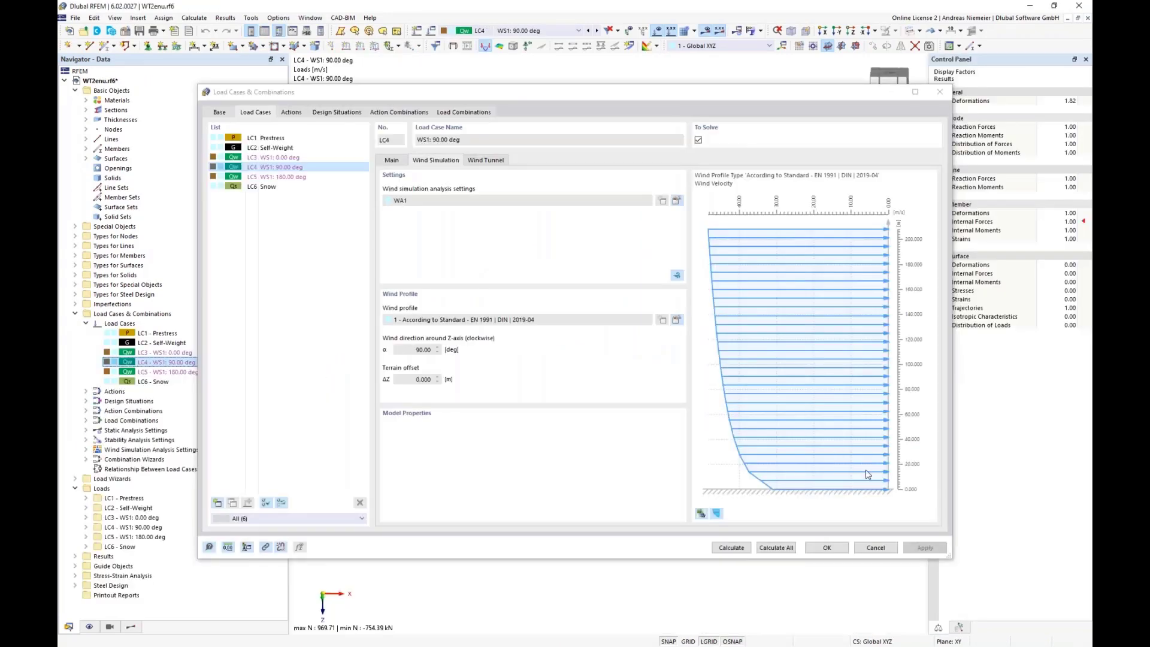
{"action": "left_click", "coordinate": [876, 548]}
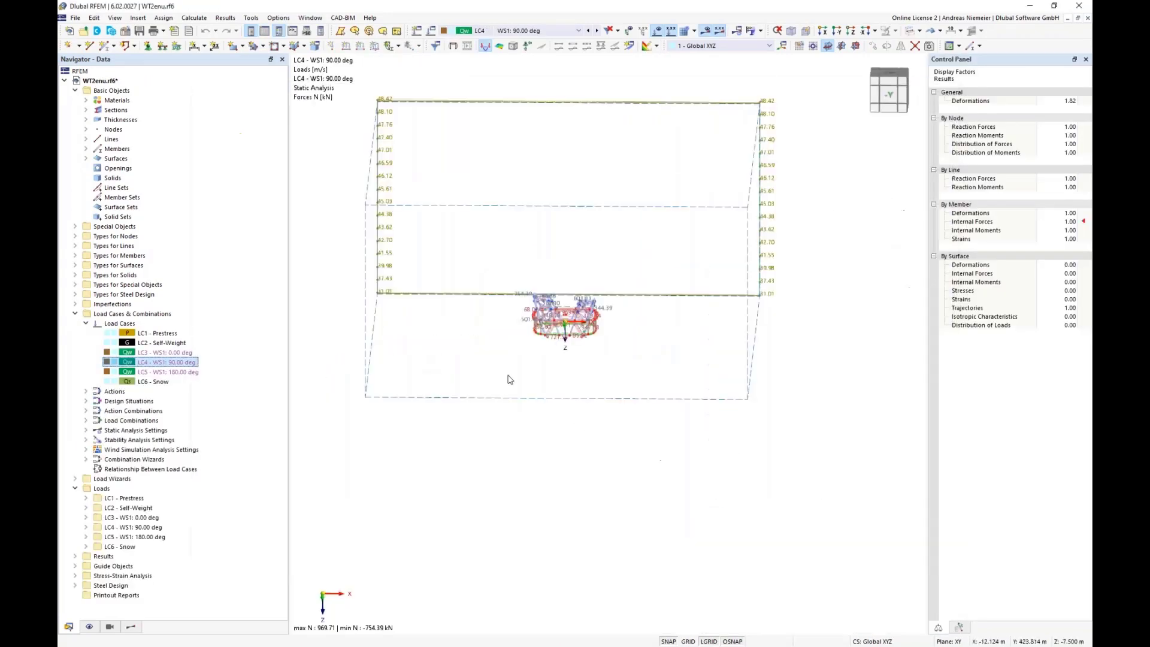
- Display the global deformations |u| of load case LC4 and examine the deformed roof in a 3D view
{"action": "scroll", "coordinate": [515, 369], "scroll_direction": "up", "scroll_amount": 2}
{"action": "middle_click_drag", "start_coordinate": [486, 355], "coordinate": [624, 185], "text": "ctrl"}
{"action": "left_click", "coordinate": [130, 626]}
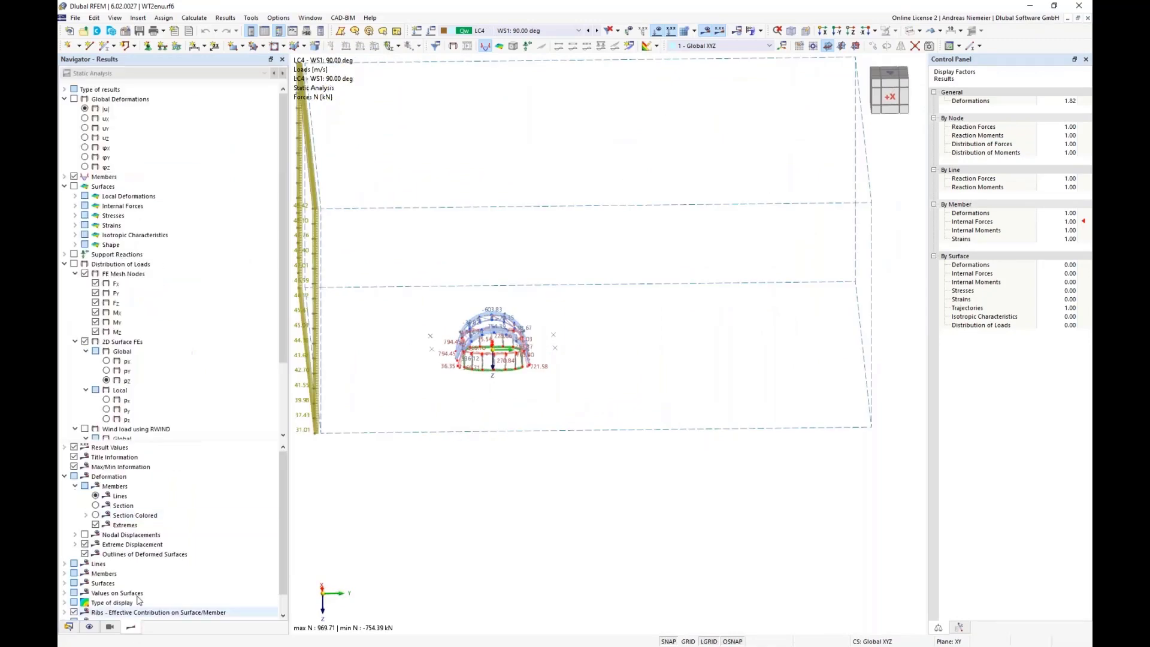
{"action": "left_click", "coordinate": [74, 99]}
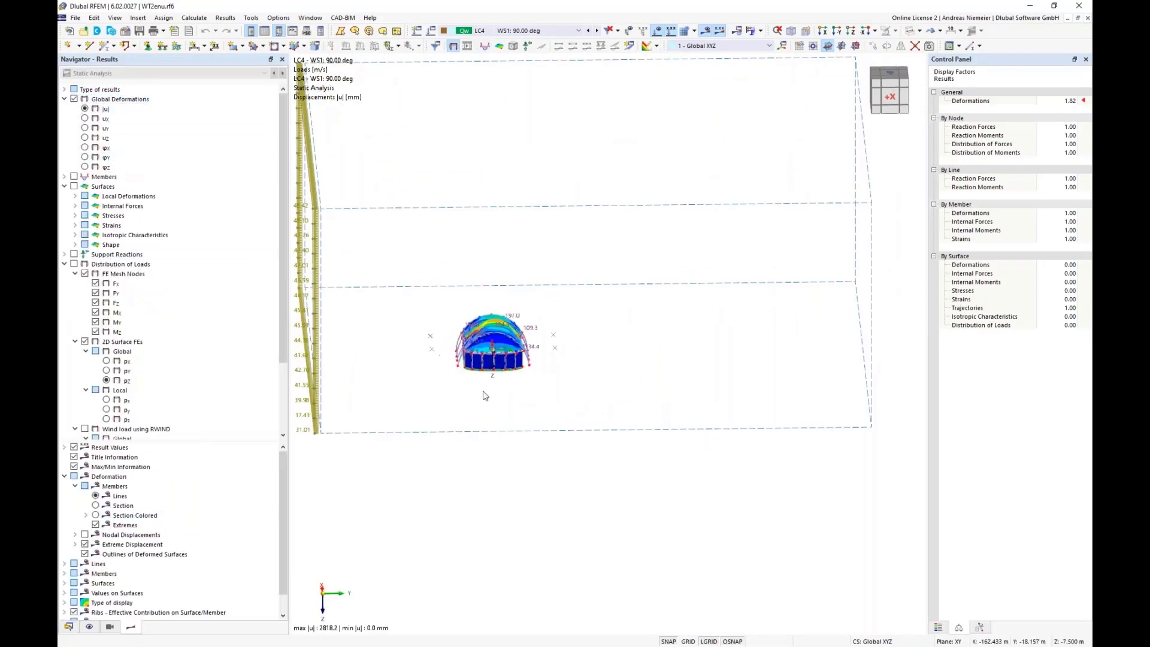
{"action": "middle_click_drag", "start_coordinate": [486, 396], "coordinate": [451, 286], "text": "ctrl"}
{"action": "scroll", "coordinate": [458, 318], "scroll_direction": "up", "scroll_amount": 3}
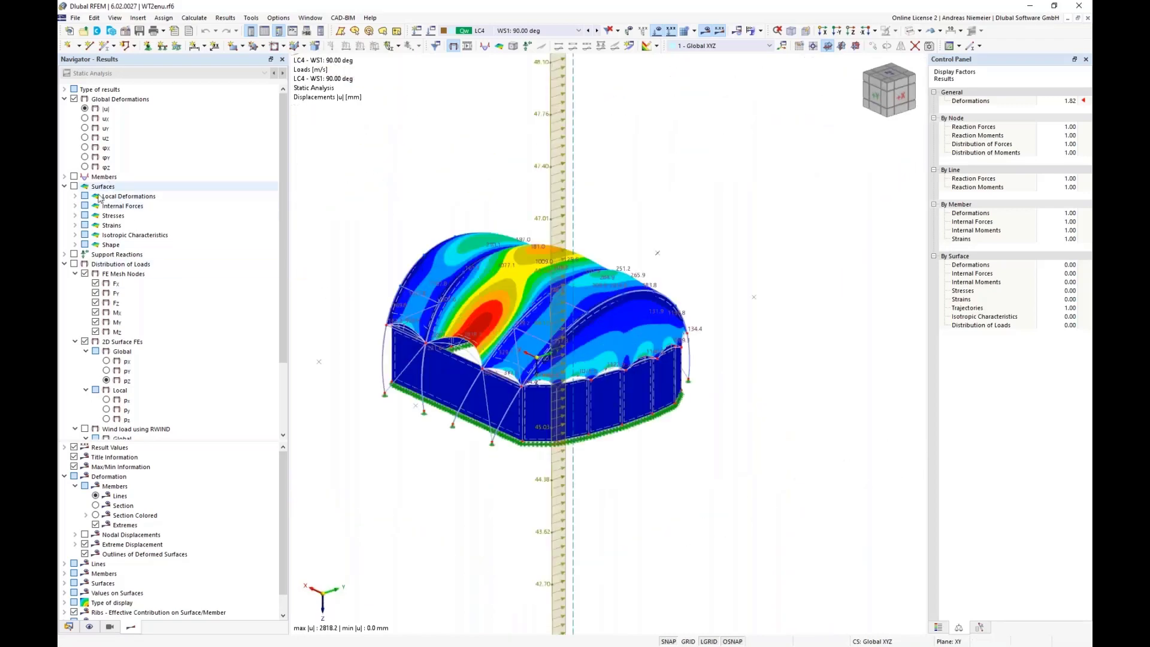
- Display the member axial forces N with loads hidden for design situation DS1 - ULS (STR/GEO), and examine them in 3D
{"action": "left_click", "coordinate": [74, 177]}
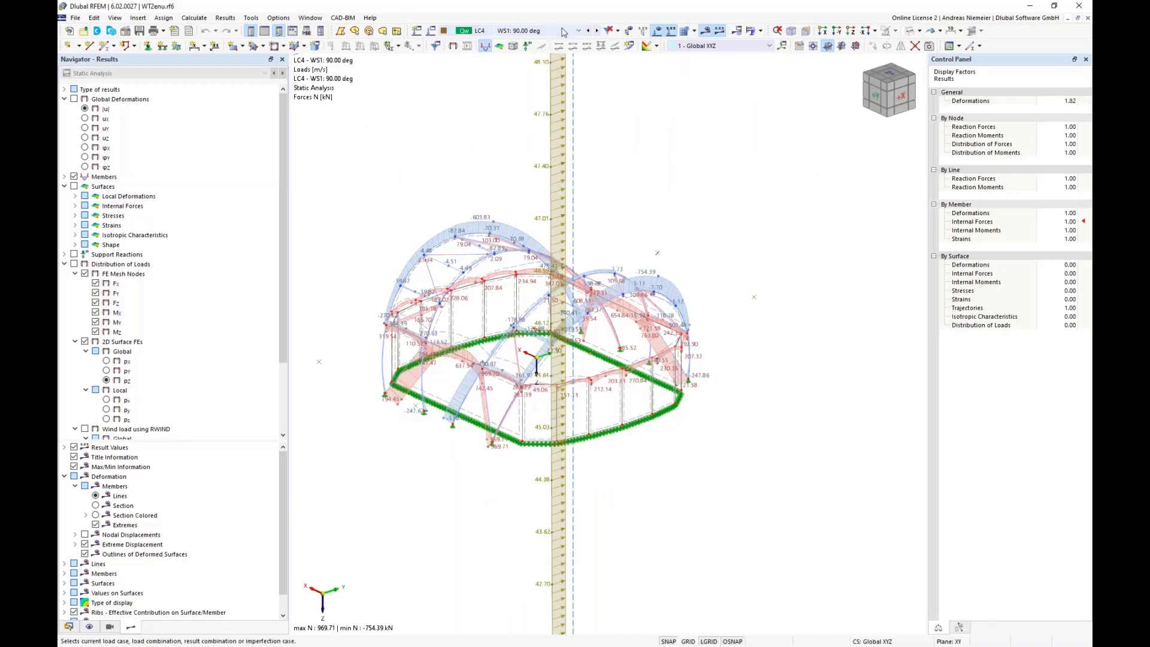
{"action": "left_click", "coordinate": [659, 31]}
{"action": "left_click", "coordinate": [536, 30]}
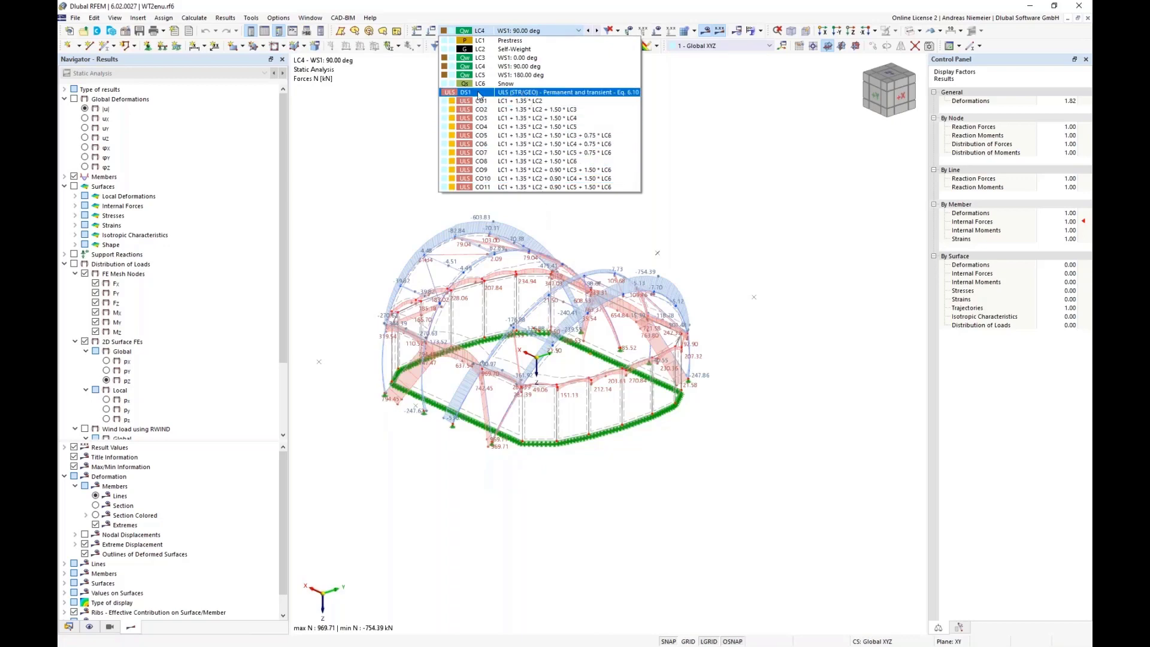
{"action": "left_click", "coordinate": [479, 93]}
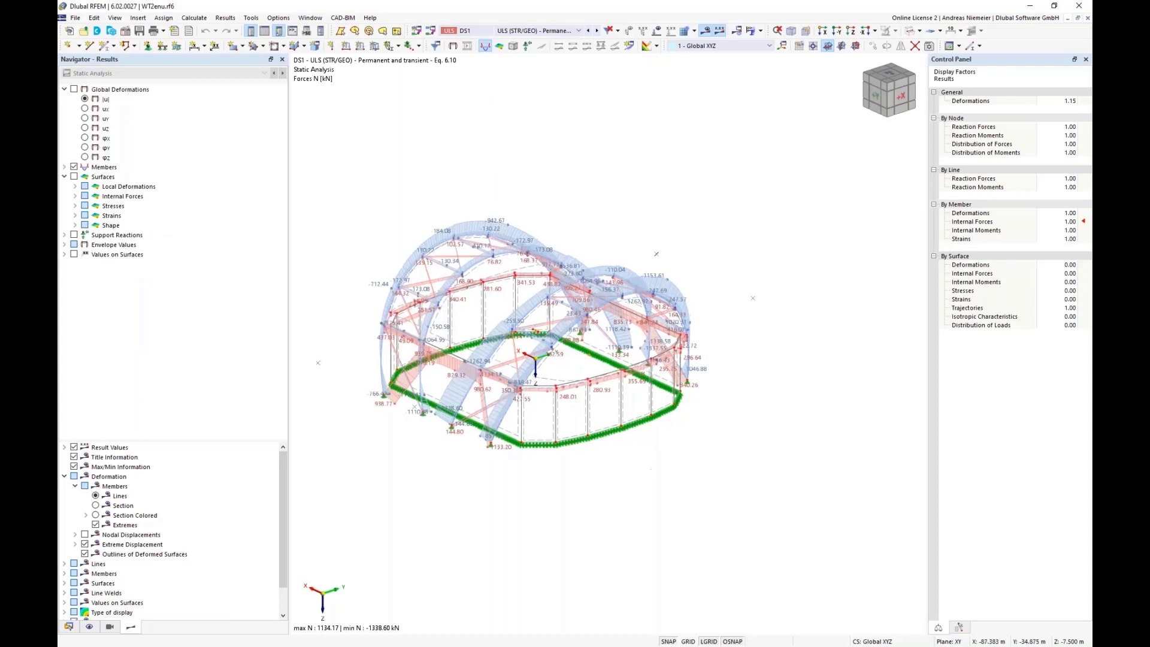
{"action": "middle_click_drag", "start_coordinate": [658, 473], "coordinate": [407, 456], "text": "ctrl"}
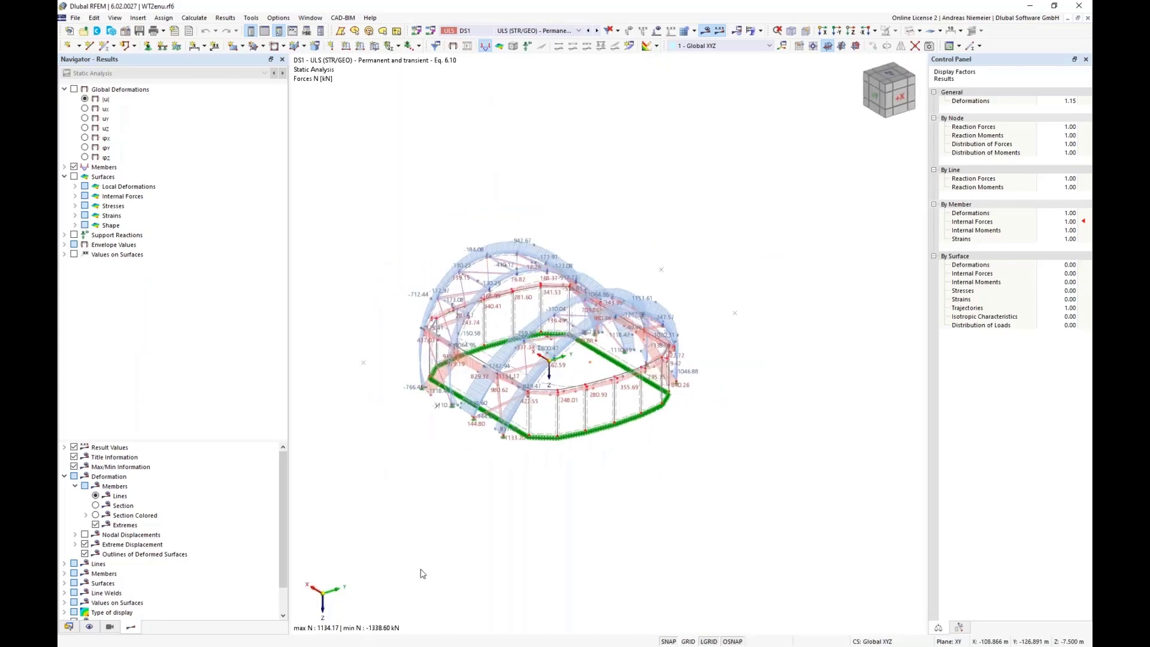
{"action": "middle_click_drag", "start_coordinate": [474, 509], "coordinate": [486, 510]}
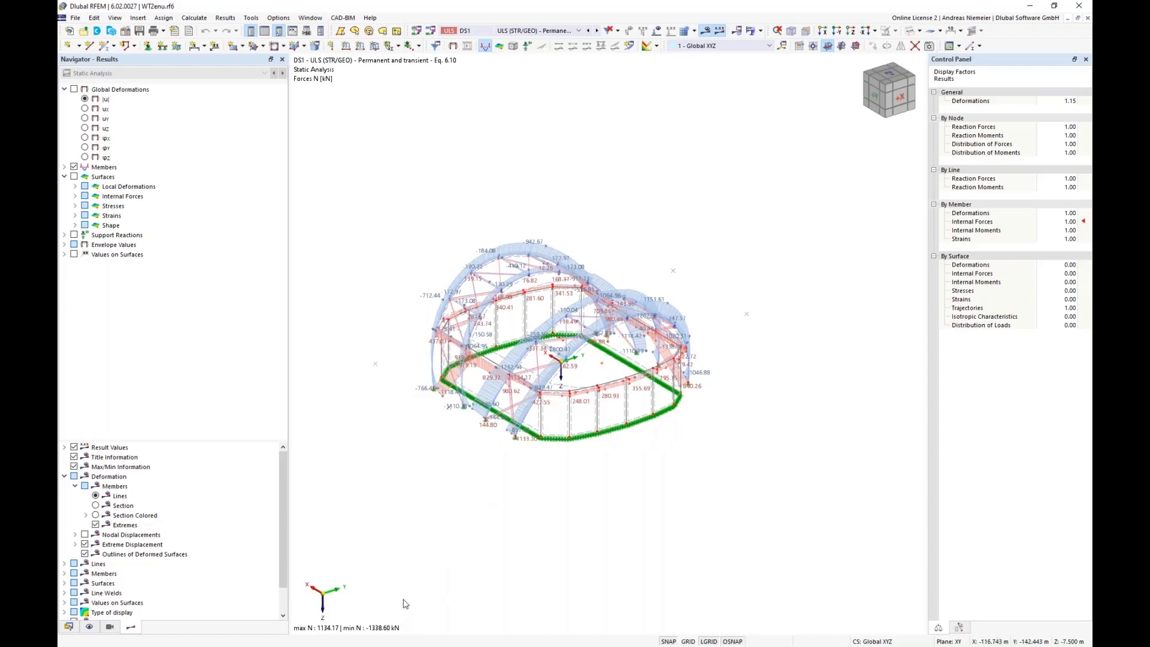
{"action": "right_click_drag", "start_coordinate": [513, 498], "coordinate": [536, 462]}
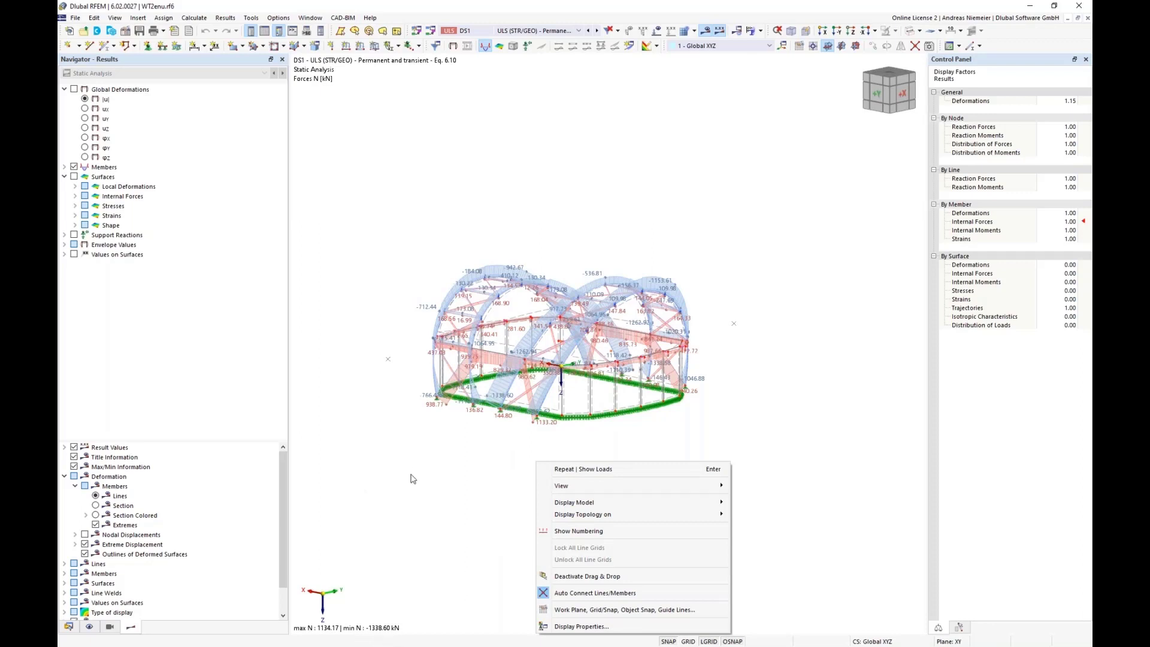
- Show the tables and list the static analysis internal forces by member
{"action": "left_click", "coordinate": [264, 31]}
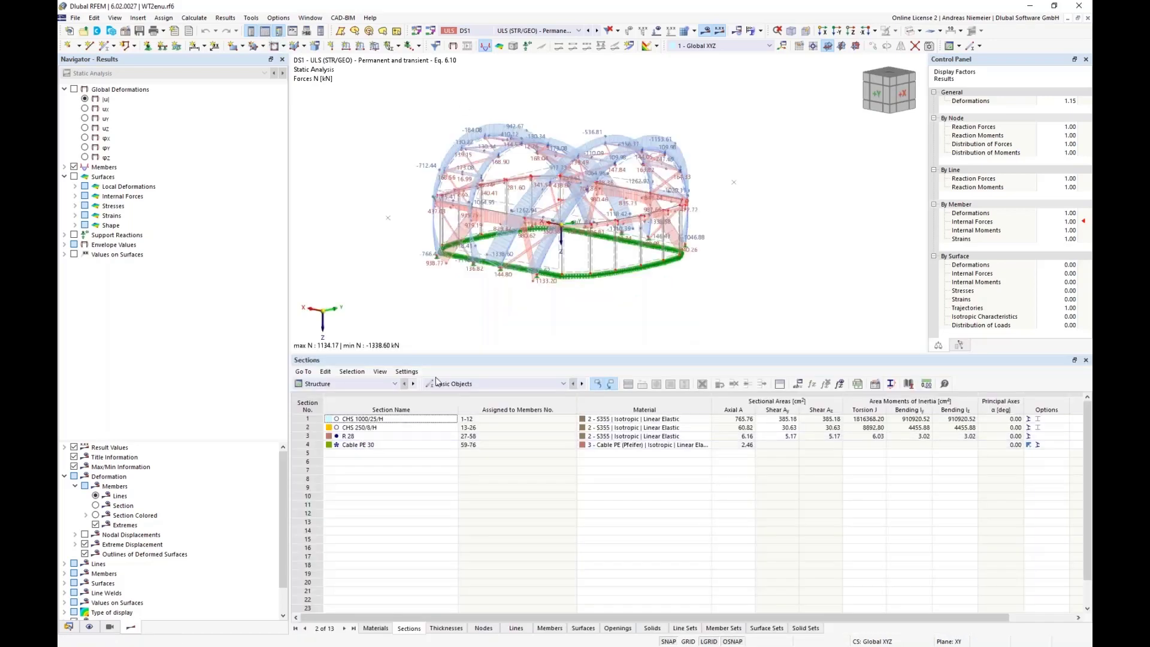
{"action": "left_click", "coordinate": [360, 384]}
{"action": "left_click", "coordinate": [340, 438]}
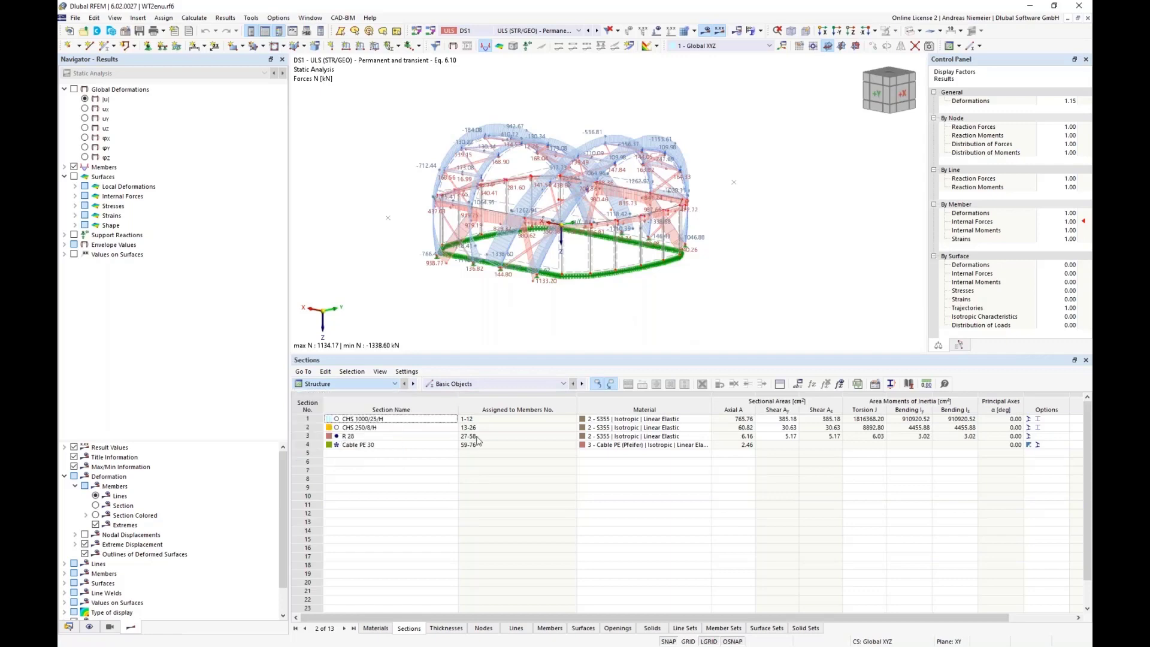
{"action": "left_click", "coordinate": [502, 384]}
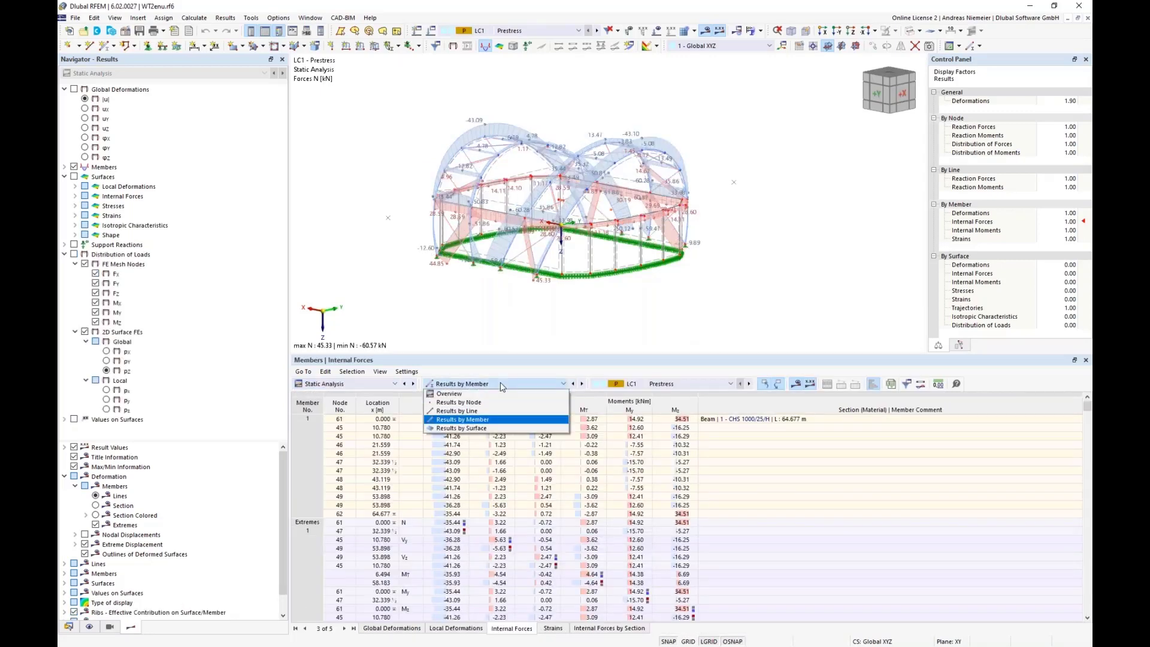
{"action": "left_click", "coordinate": [495, 420]}
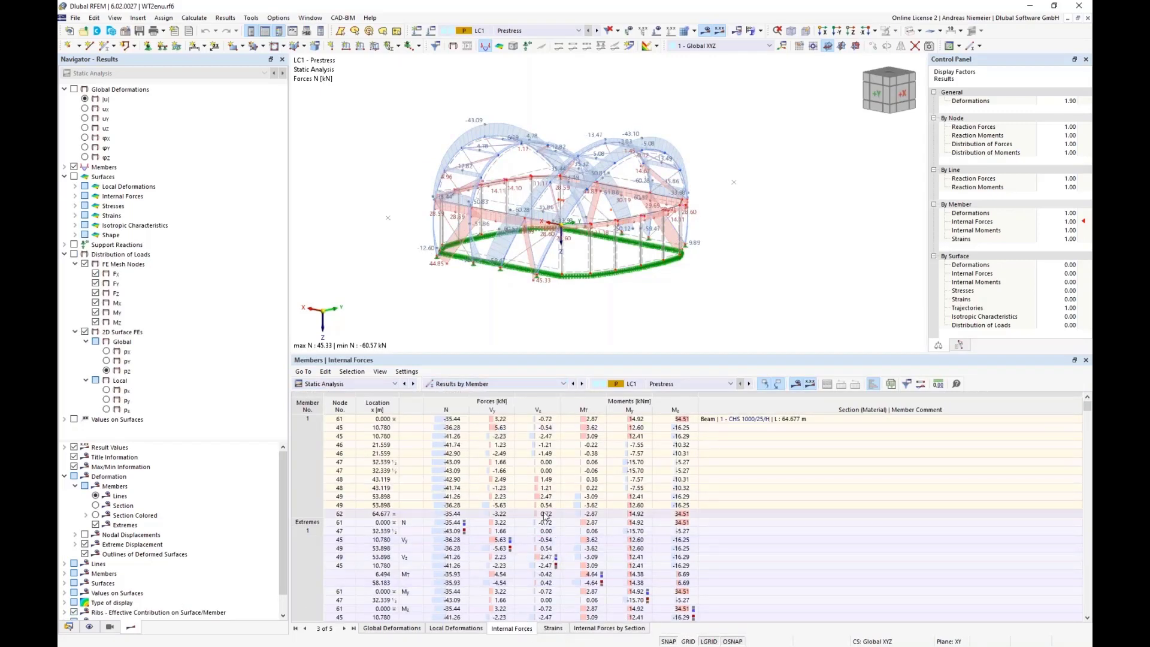
- List the member internal forces for design situation DS1 - ULS (STR/GEO) and locate the minimum axial force N
{"action": "left_click", "coordinate": [673, 385]}
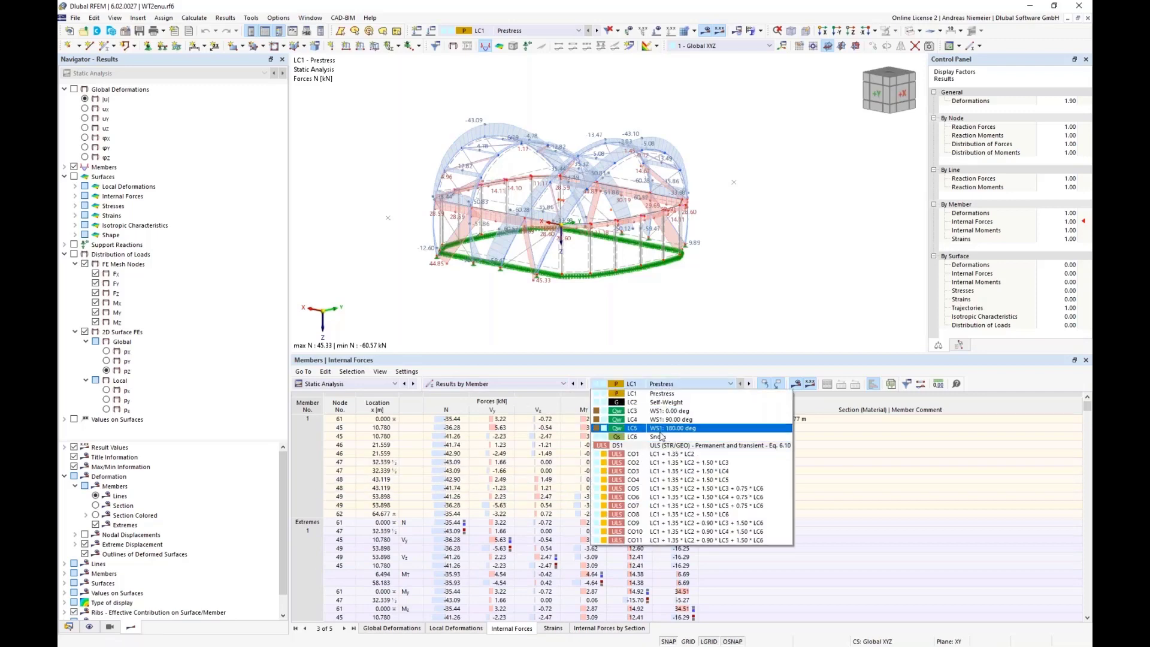
{"action": "key", "text": "Escape"}
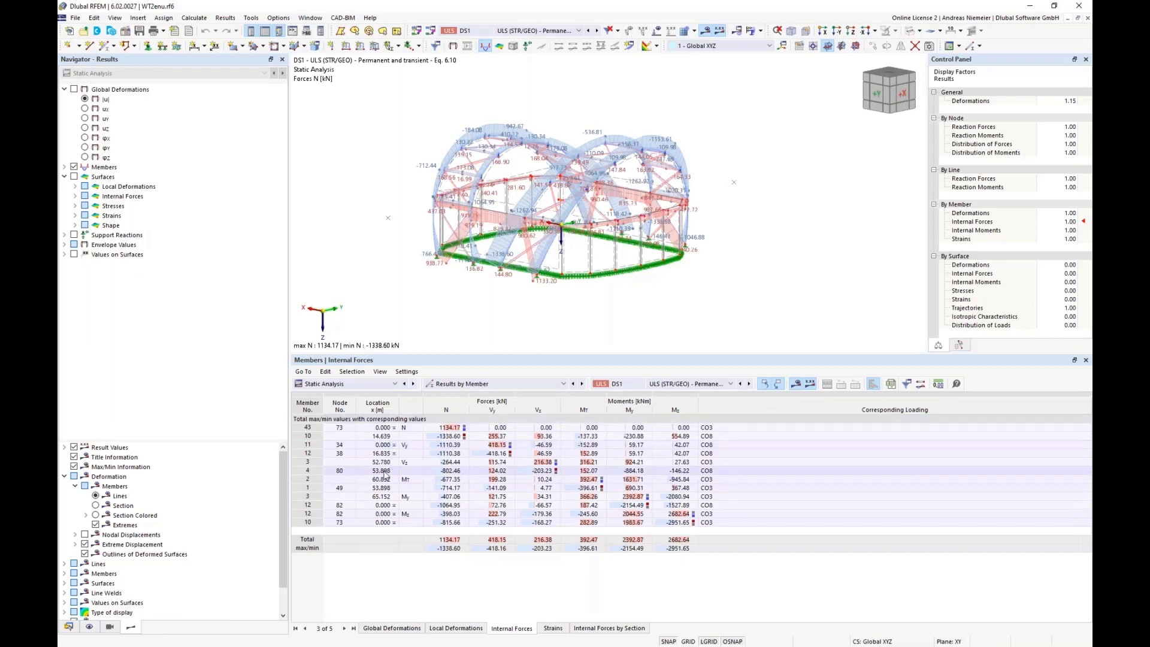
{"action": "left_click", "coordinate": [449, 437]}
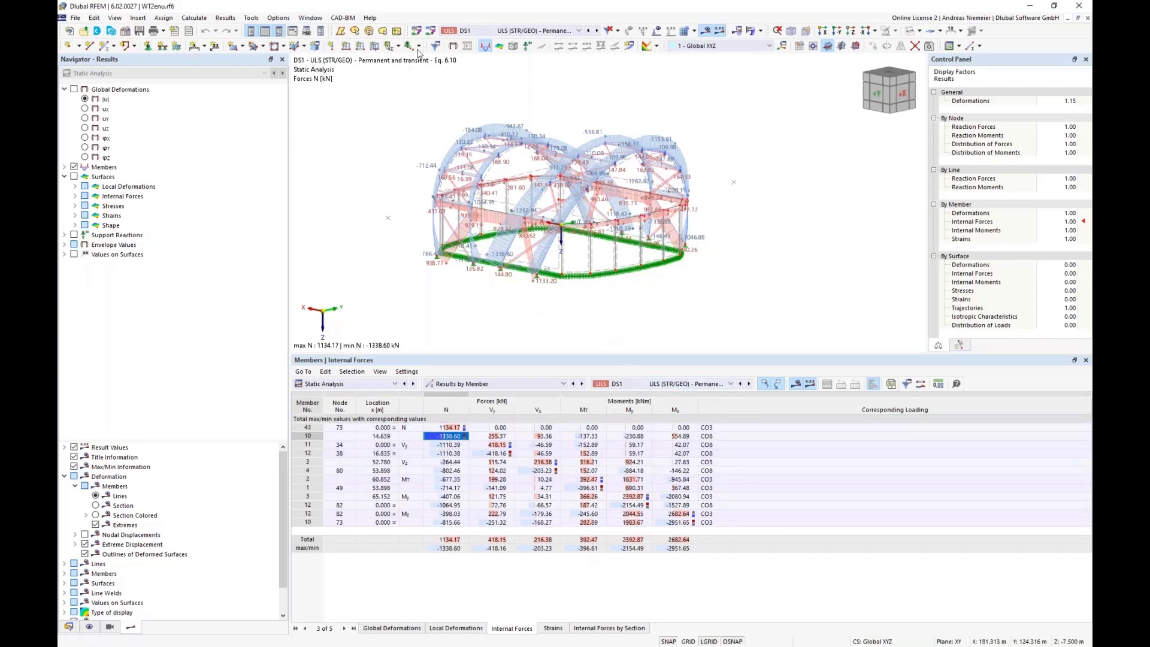
- Open load combination CO8 for editing and review its assigned load cases and main settings
{"action": "left_click", "coordinate": [429, 32]}
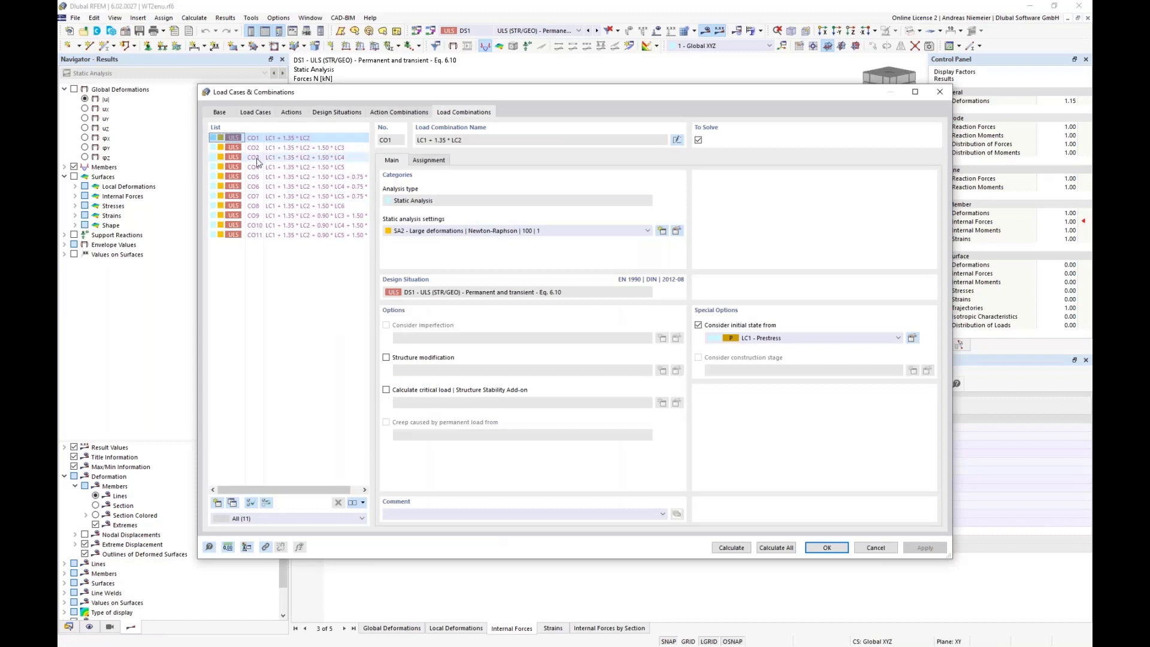
{"action": "left_click", "coordinate": [260, 206]}
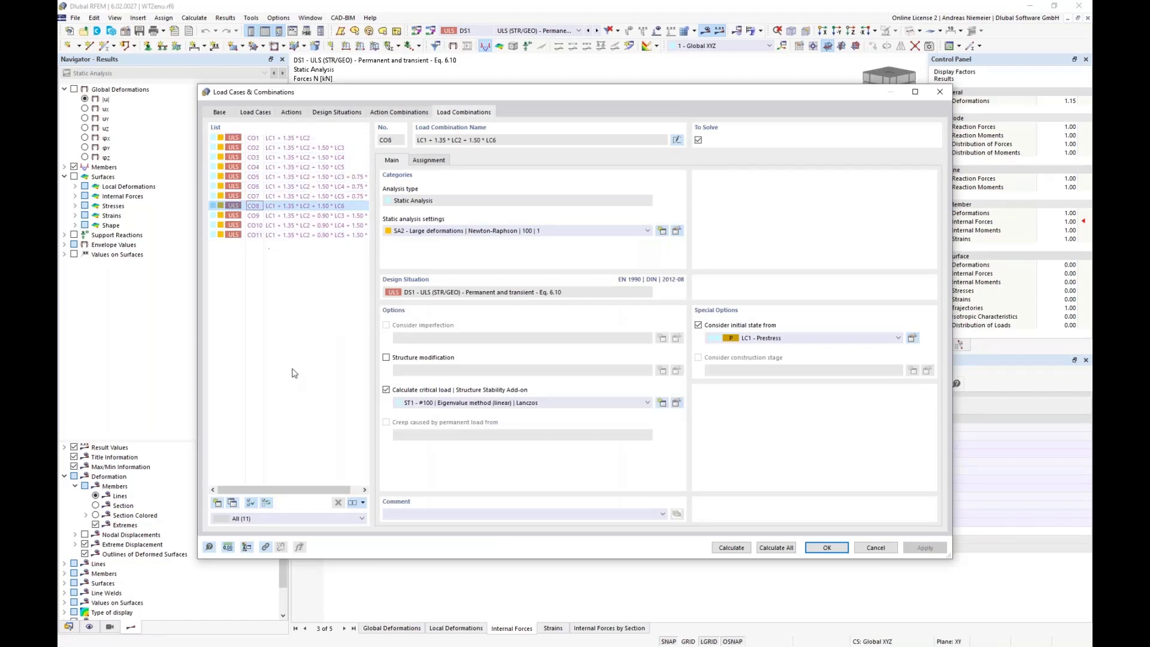
{"action": "left_click", "coordinate": [436, 162]}
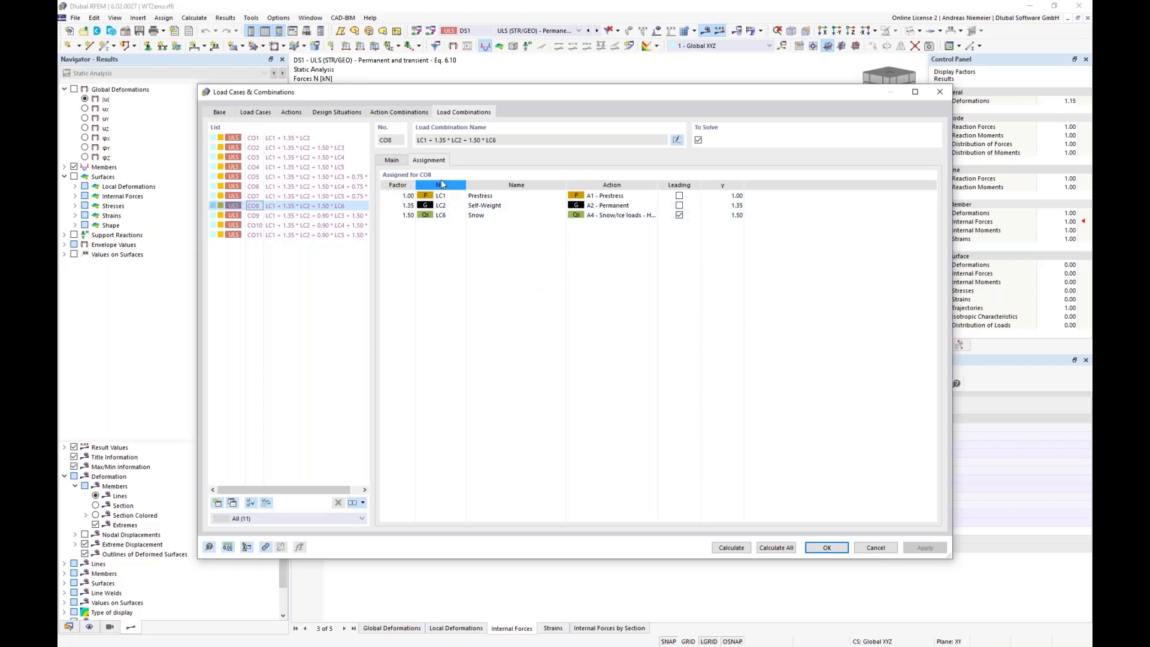
{"action": "left_click", "coordinate": [392, 160]}
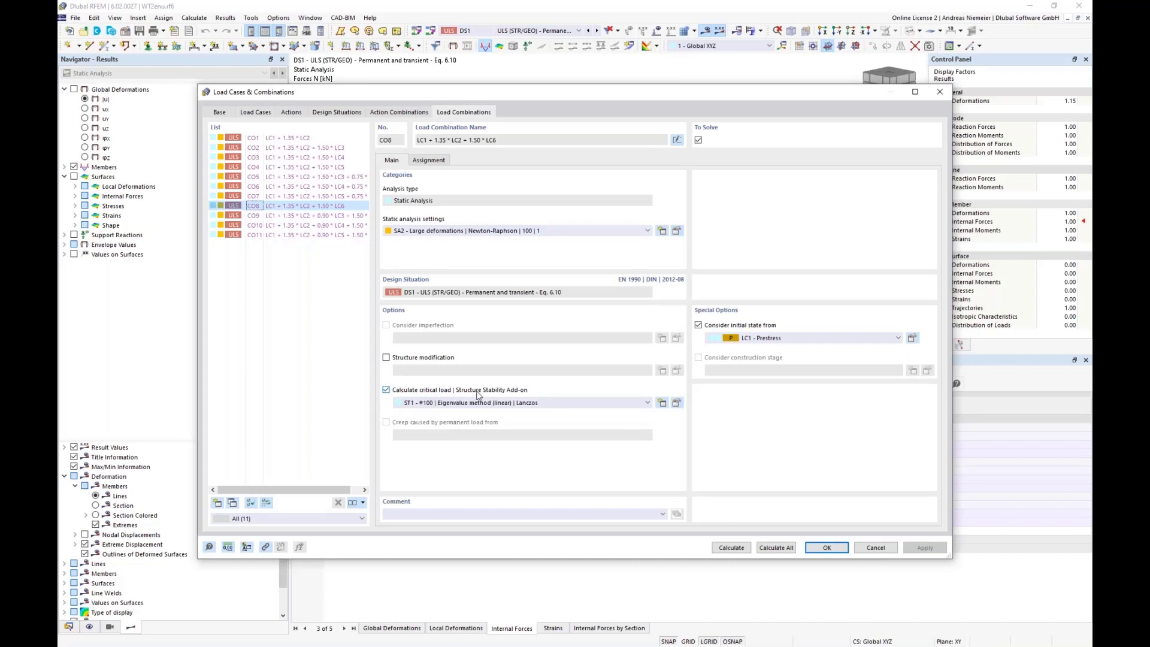
- Keep Eigenvalue method (linear) in stability analysis settings ST1 for CO8, and calculate the load combination
{"action": "left_click", "coordinate": [676, 403]}
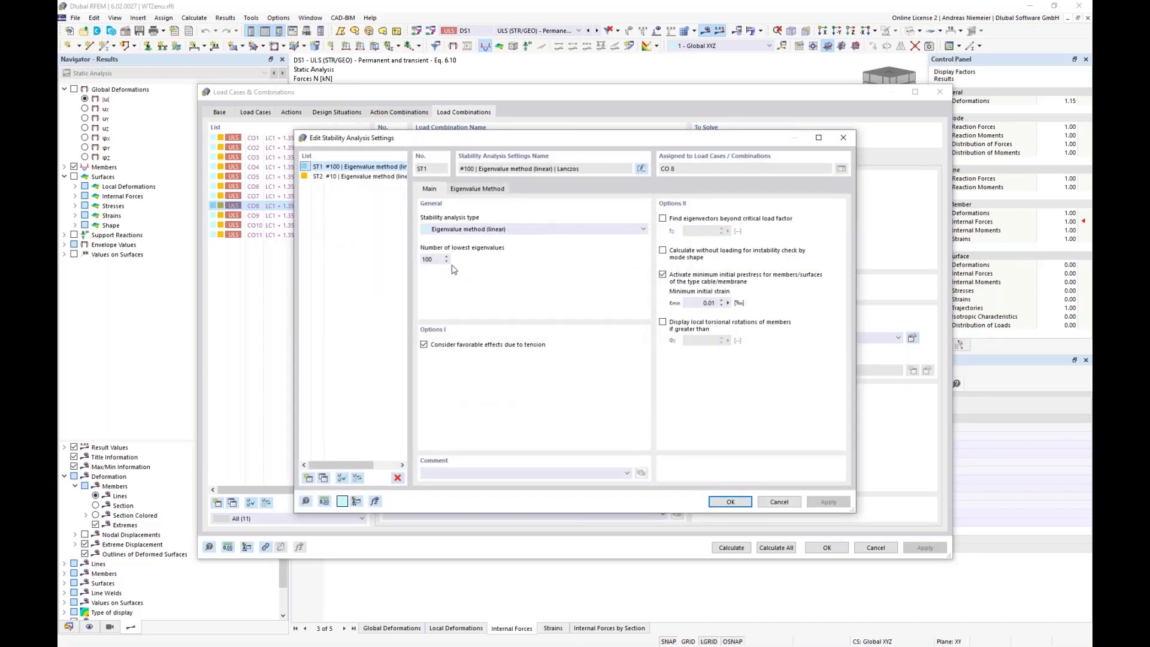
{"action": "left_click", "coordinate": [564, 231]}
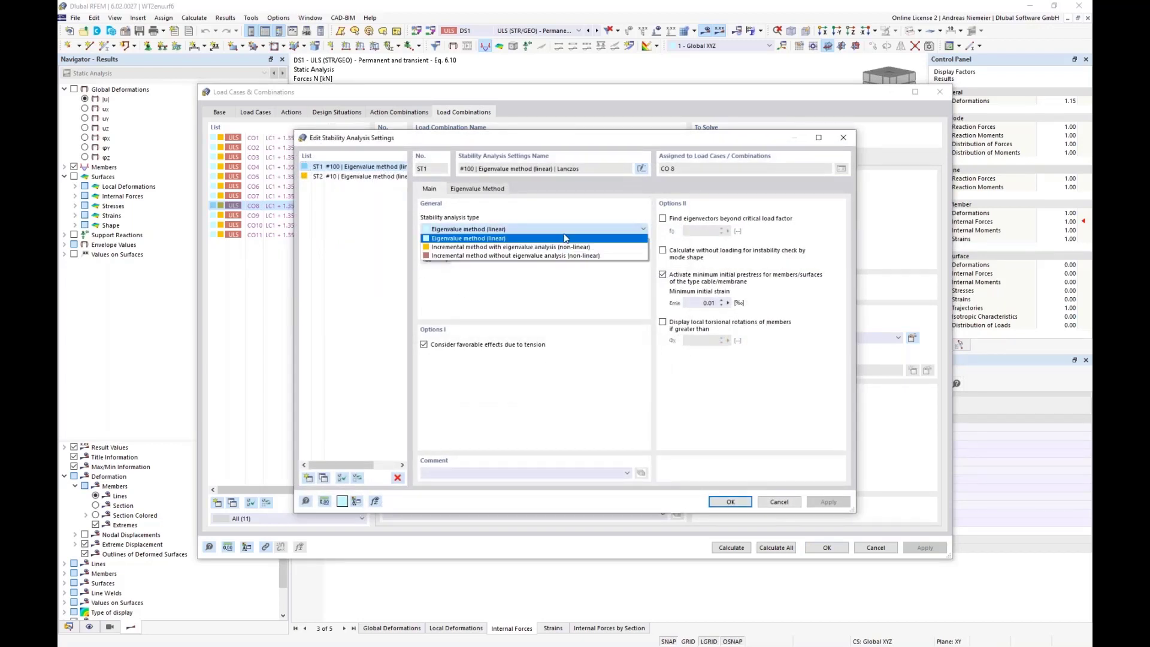
{"action": "left_click", "coordinate": [565, 238]}
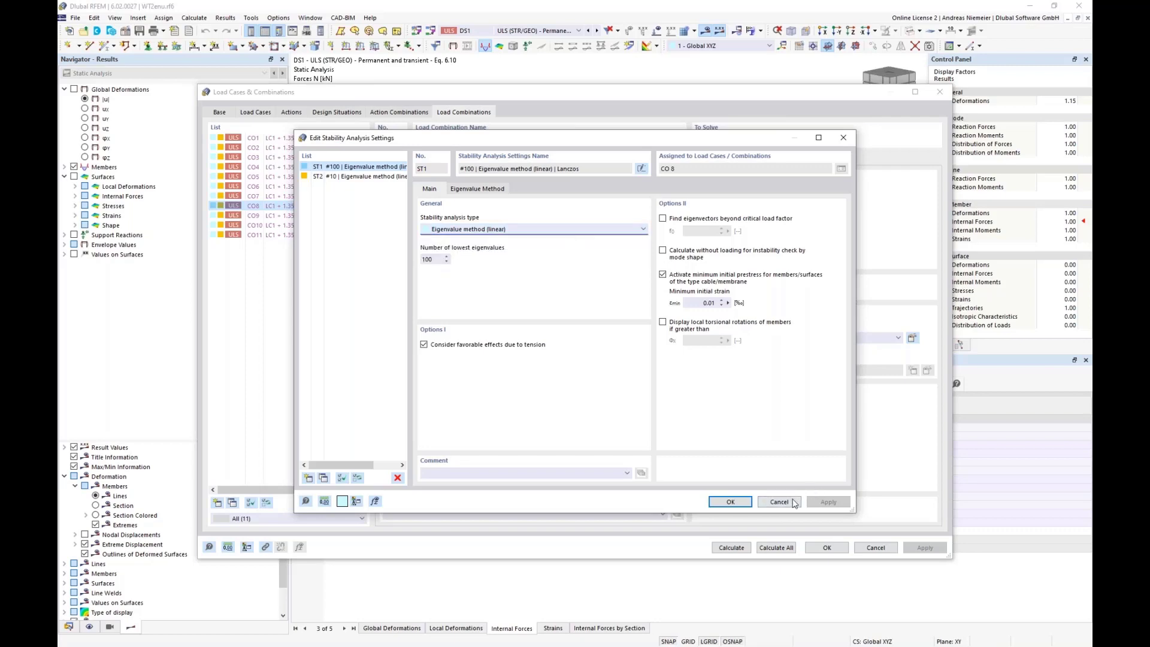
{"action": "left_click", "coordinate": [731, 501]}
{"action": "left_click", "coordinate": [731, 548]}
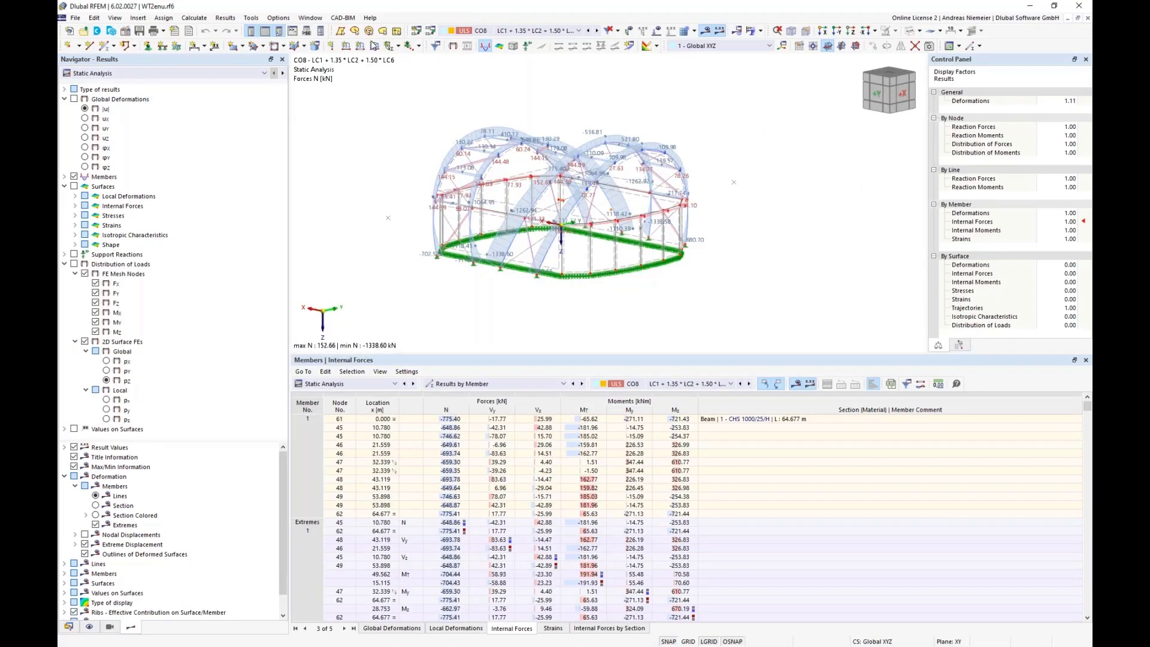
- Switch the CO8 results to Stability Analysis and examine mode shape 1 in a 3D view
{"action": "left_click", "coordinate": [130, 74]}
{"action": "left_click", "coordinate": [131, 91]}
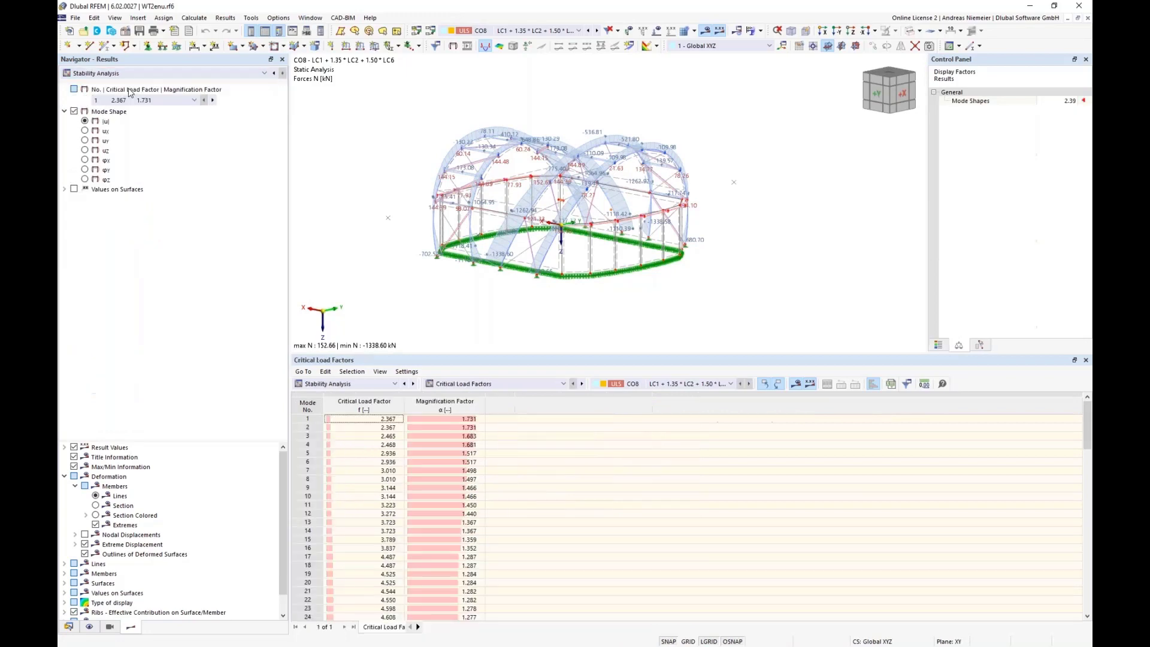
{"action": "middle_click_drag", "start_coordinate": [442, 196], "coordinate": [486, 223], "text": "ctrl"}
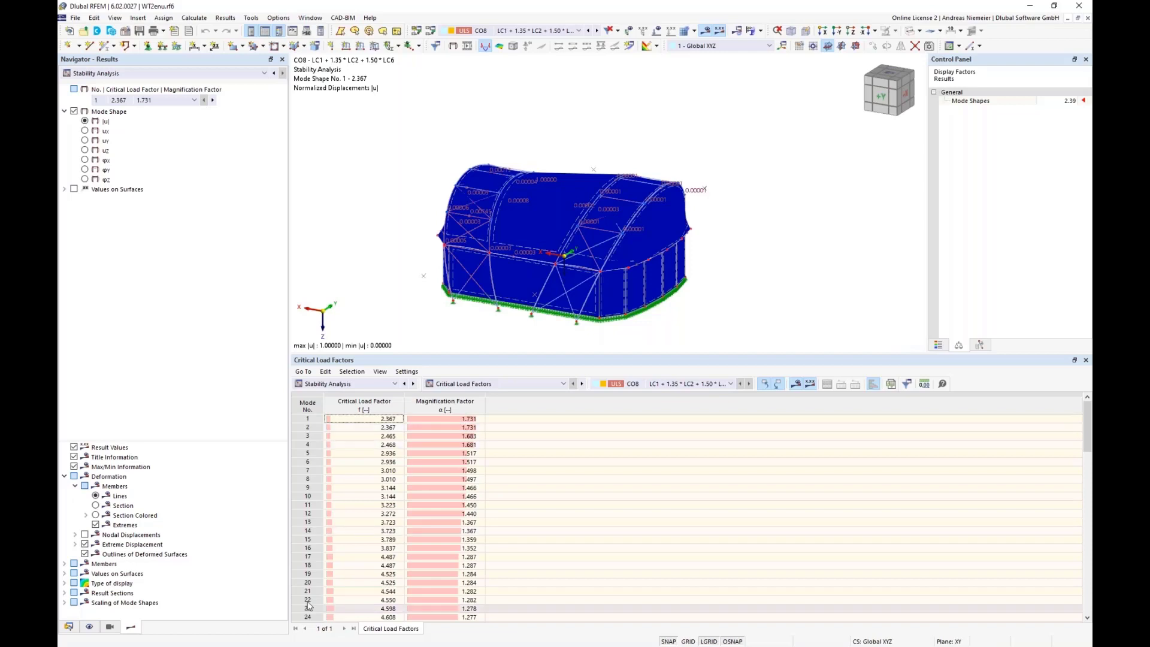
- Hide the surfaces and limit visibility to members with the CHS 1000/25/H, CHS 250/8/H, R 28 and Cable PE 30 sections
{"action": "left_click", "coordinate": [89, 628]}
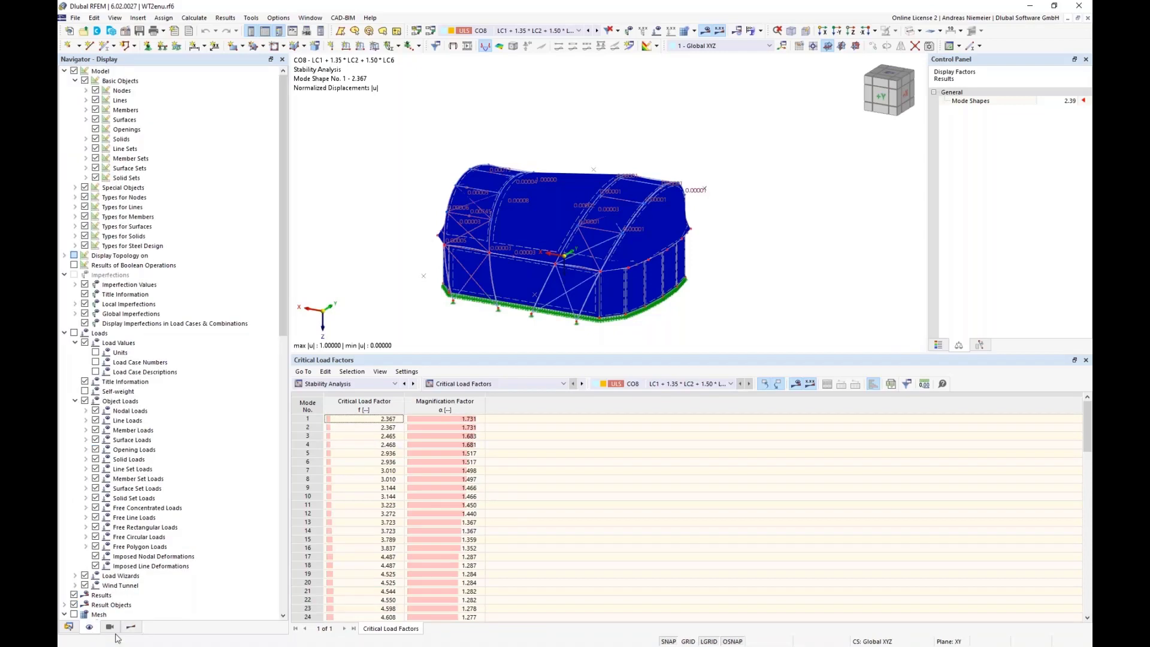
{"action": "left_click", "coordinate": [110, 627]}
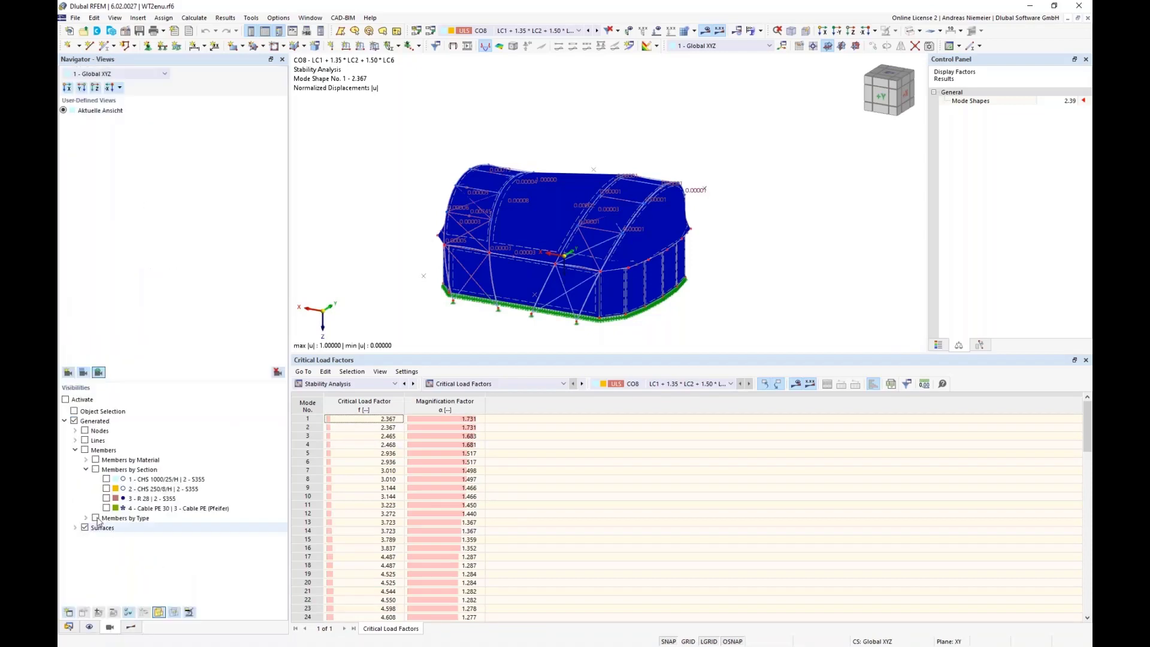
{"action": "left_click", "coordinate": [96, 470]}
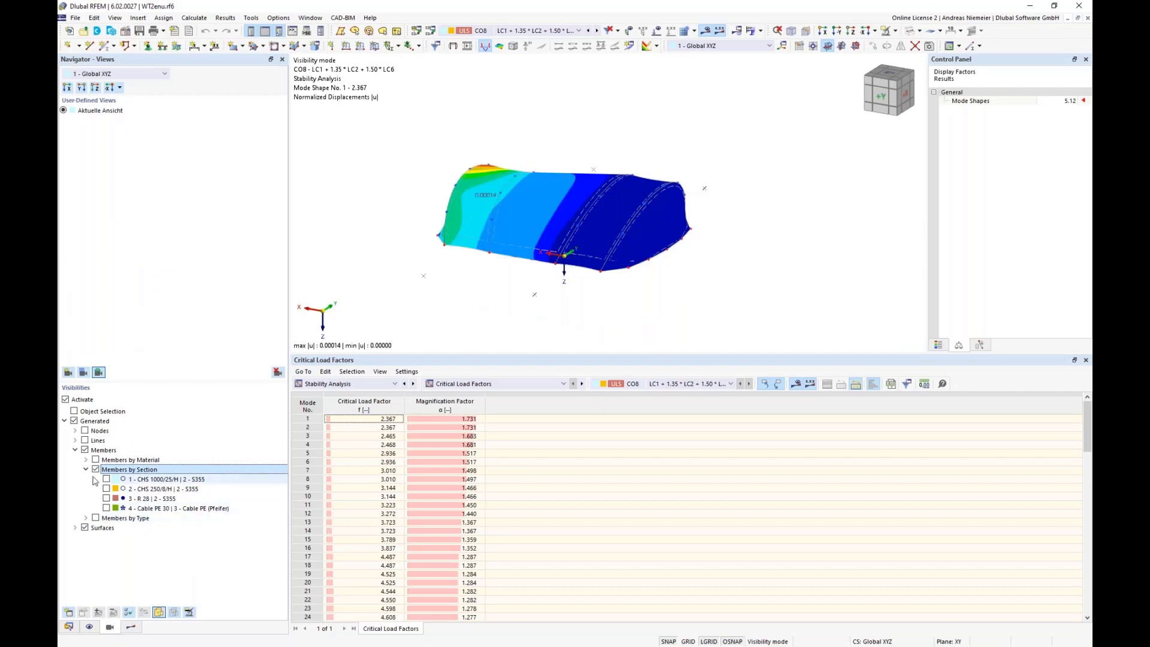
{"action": "left_click", "coordinate": [85, 528]}
{"action": "left_click", "coordinate": [86, 528]}
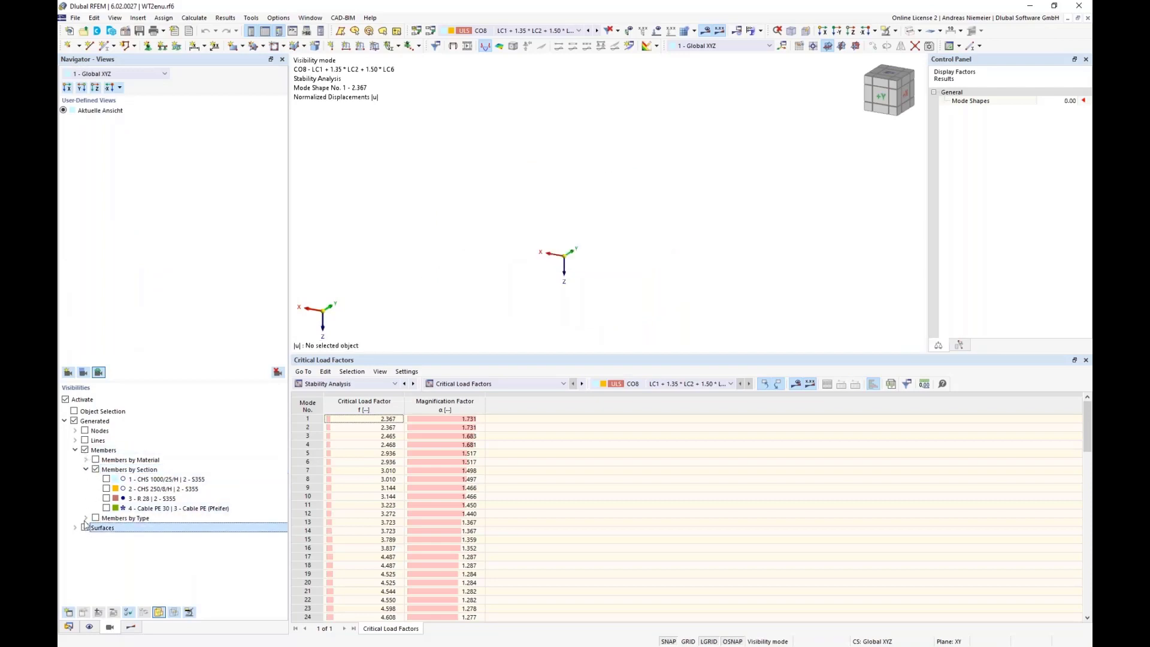
{"action": "left_click", "coordinate": [106, 480]}
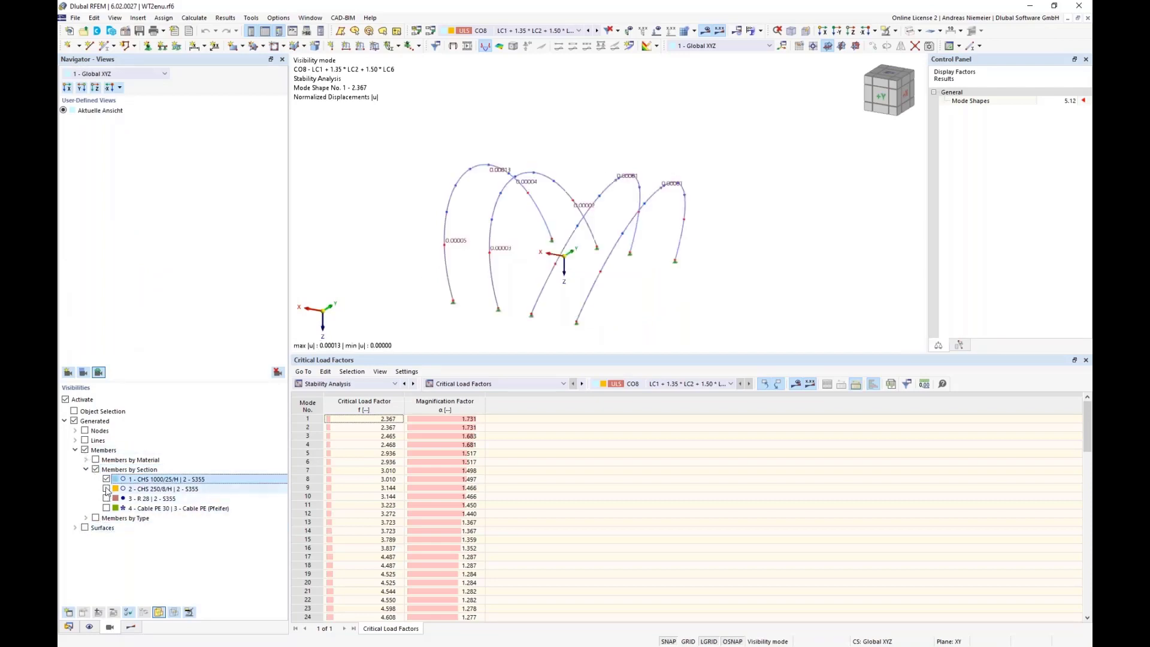
{"action": "left_click", "coordinate": [106, 489]}
{"action": "left_click", "coordinate": [106, 498]}
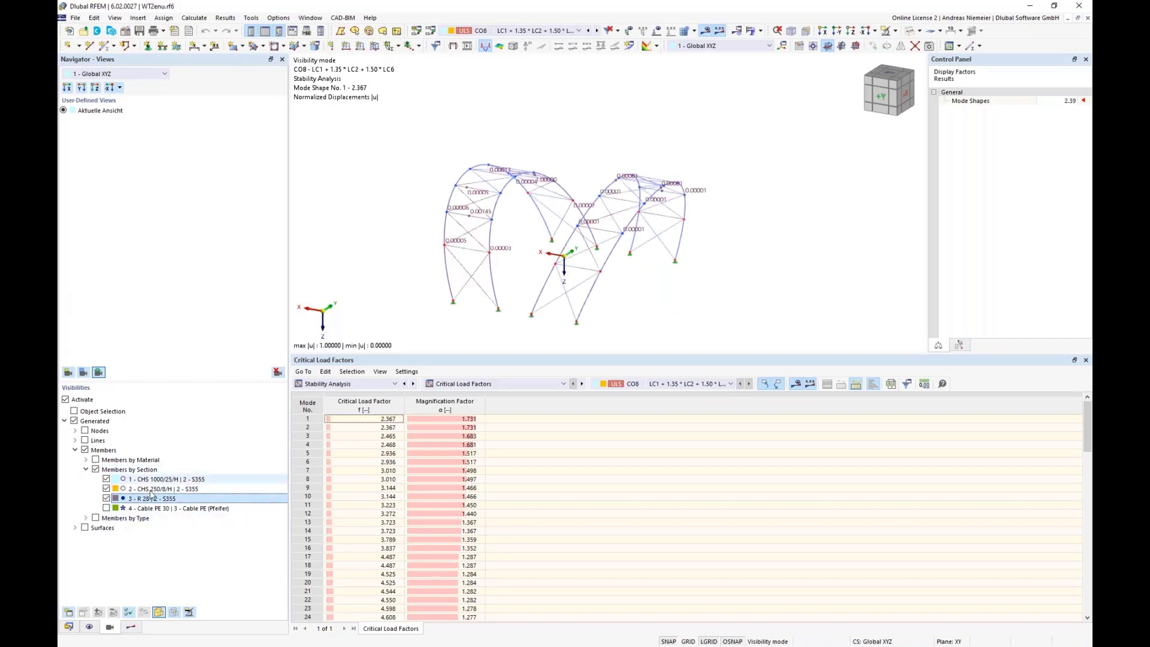
{"action": "left_click", "coordinate": [108, 509]}
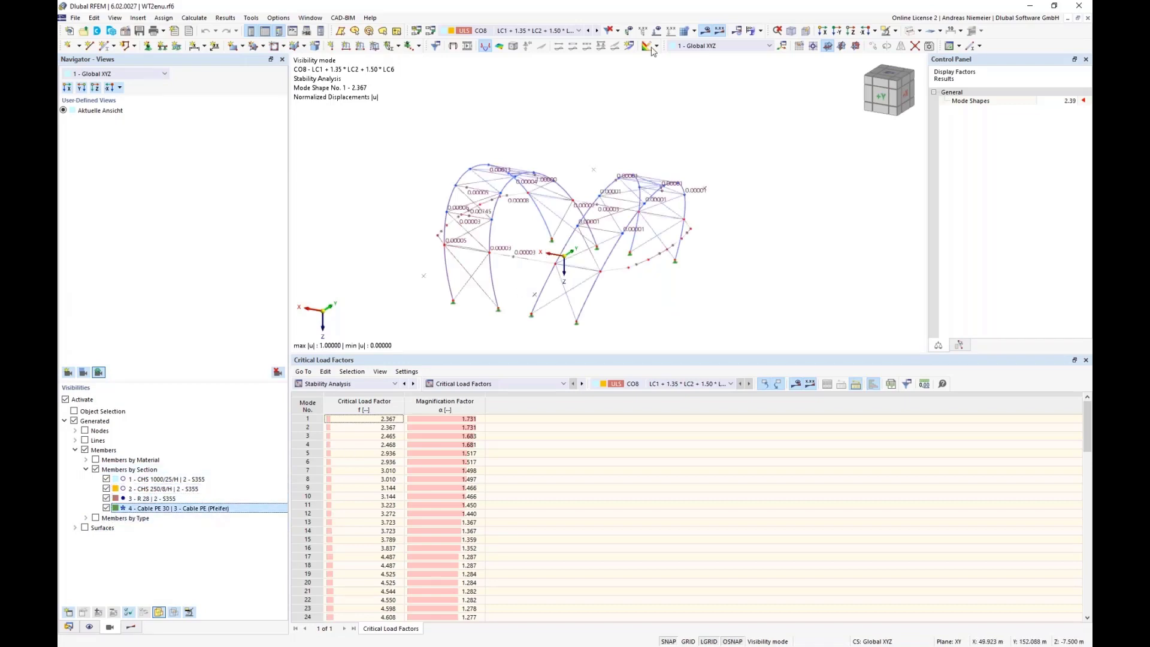
- Turn off the result values, view the arches in plan, and display the deformed members as Section Colored
{"action": "left_click", "coordinate": [706, 31]}
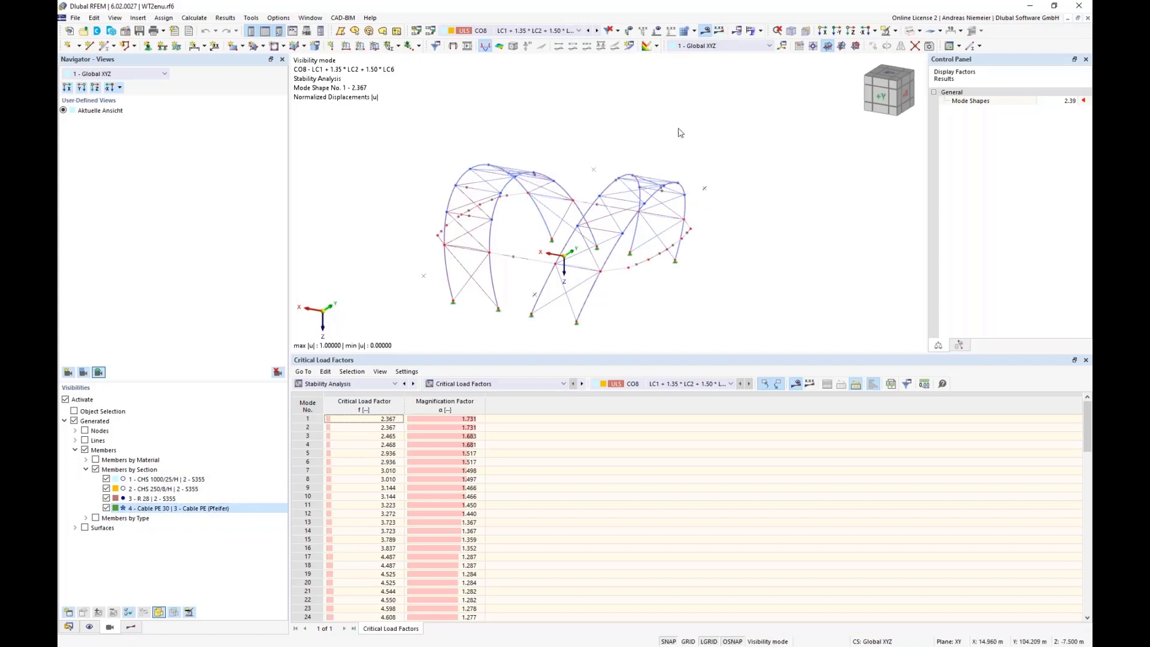
{"action": "left_click", "coordinate": [850, 30]}
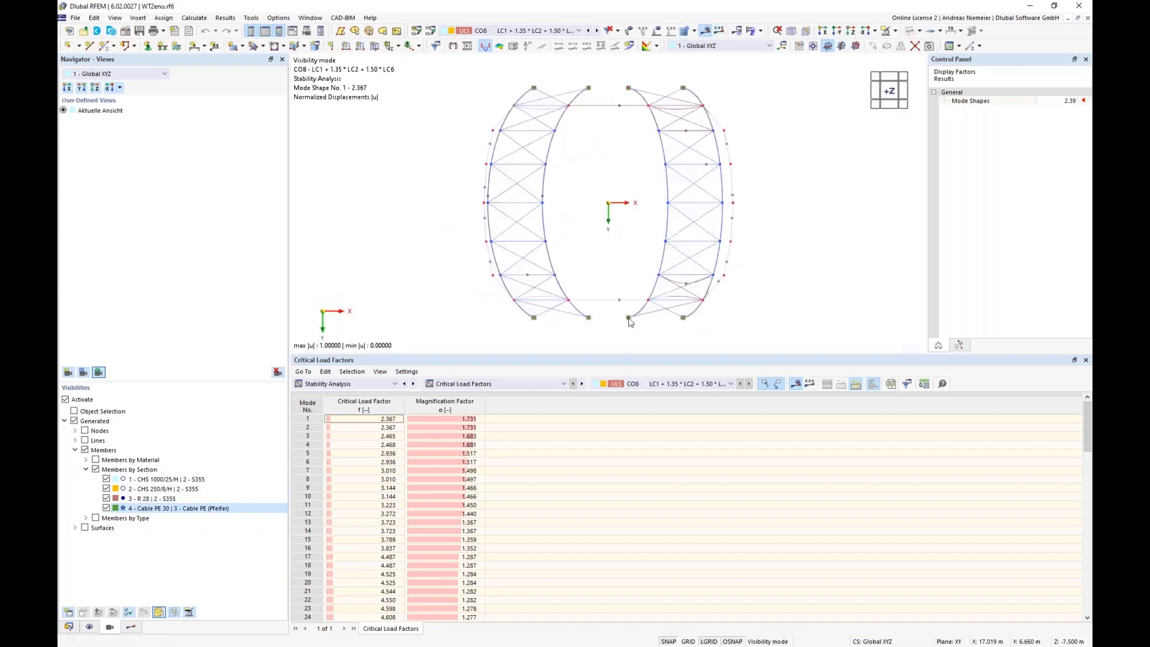
{"action": "scroll", "coordinate": [680, 280], "scroll_direction": "up", "scroll_amount": 3}
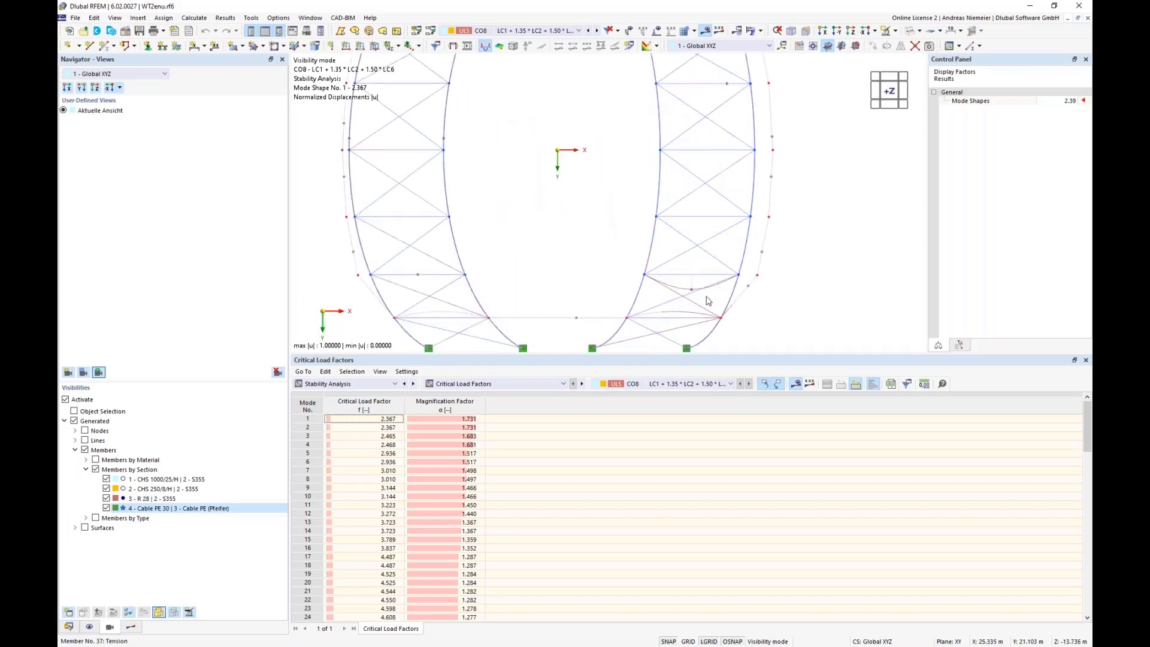
{"action": "left_click", "coordinate": [132, 626]}
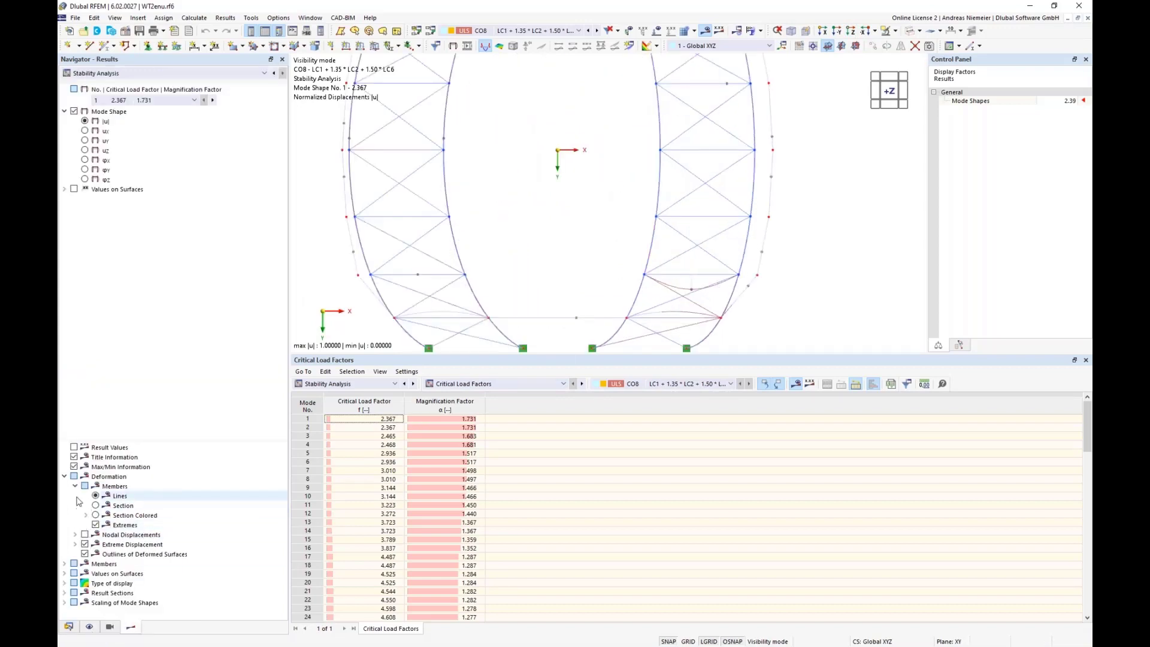
{"action": "left_click", "coordinate": [96, 515]}
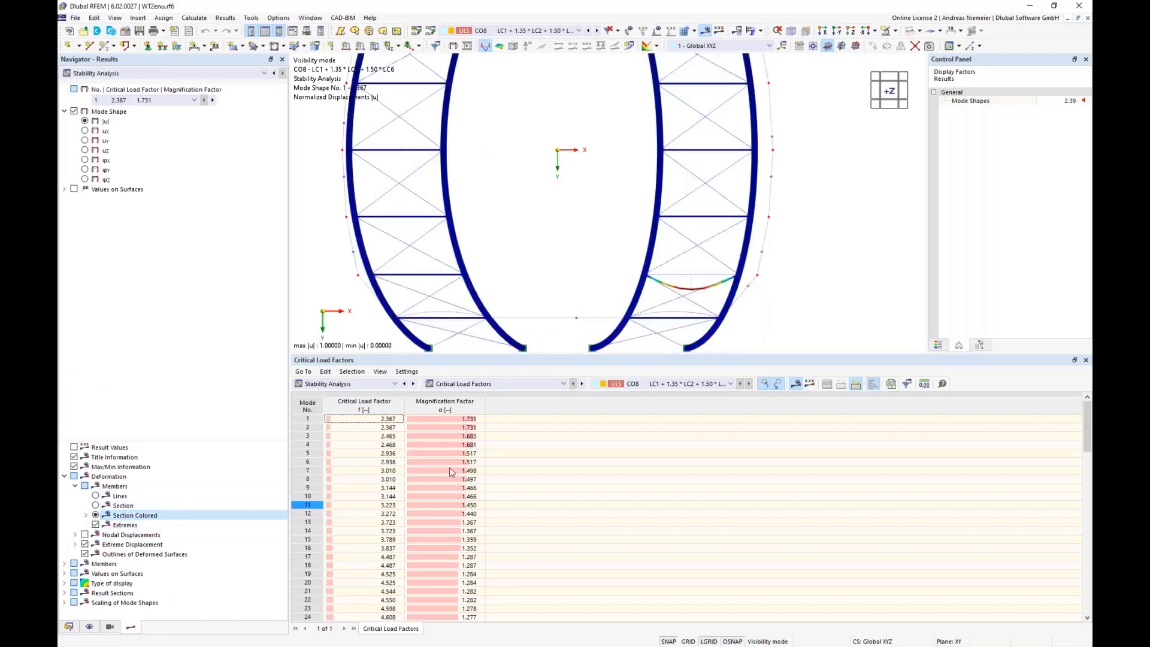
- Step through the CO8 mode shapes up to no. 25 in plan view, examining which members buckle
{"action": "scroll", "coordinate": [742, 253], "scroll_direction": "down", "scroll_amount": 2}
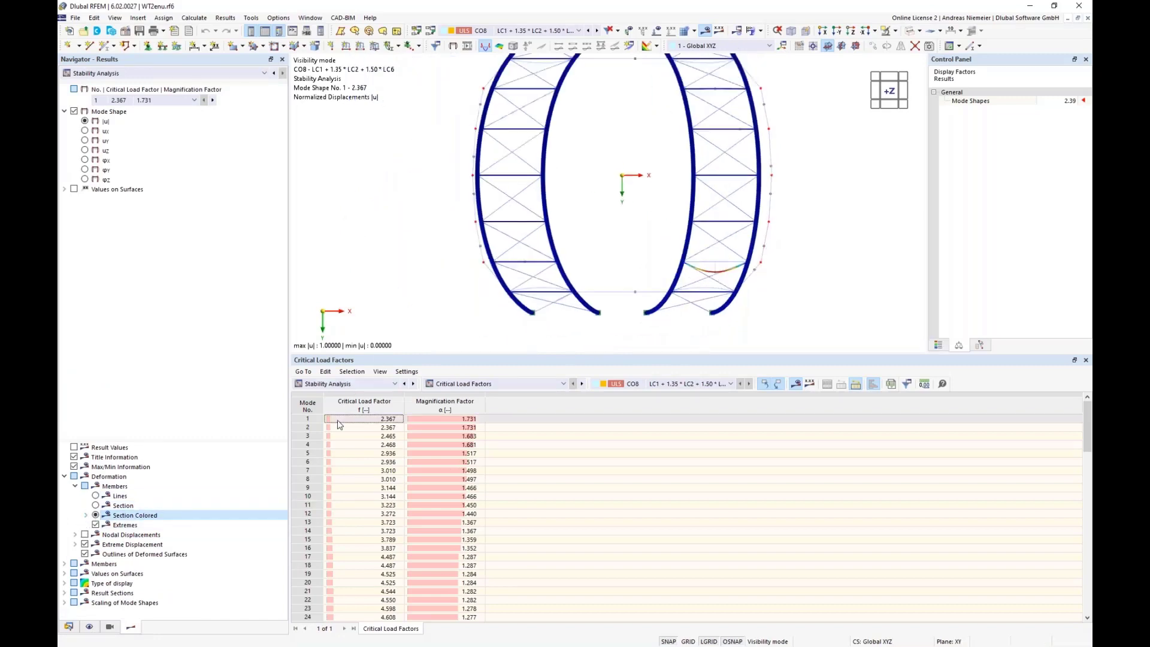
{"action": "left_click", "coordinate": [450, 426]}
{"action": "key", "text": "Down"}
{"action": "key", "text": "Down"}
{"action": "key", "text": "Down"}
{"action": "key", "text": "Down"}
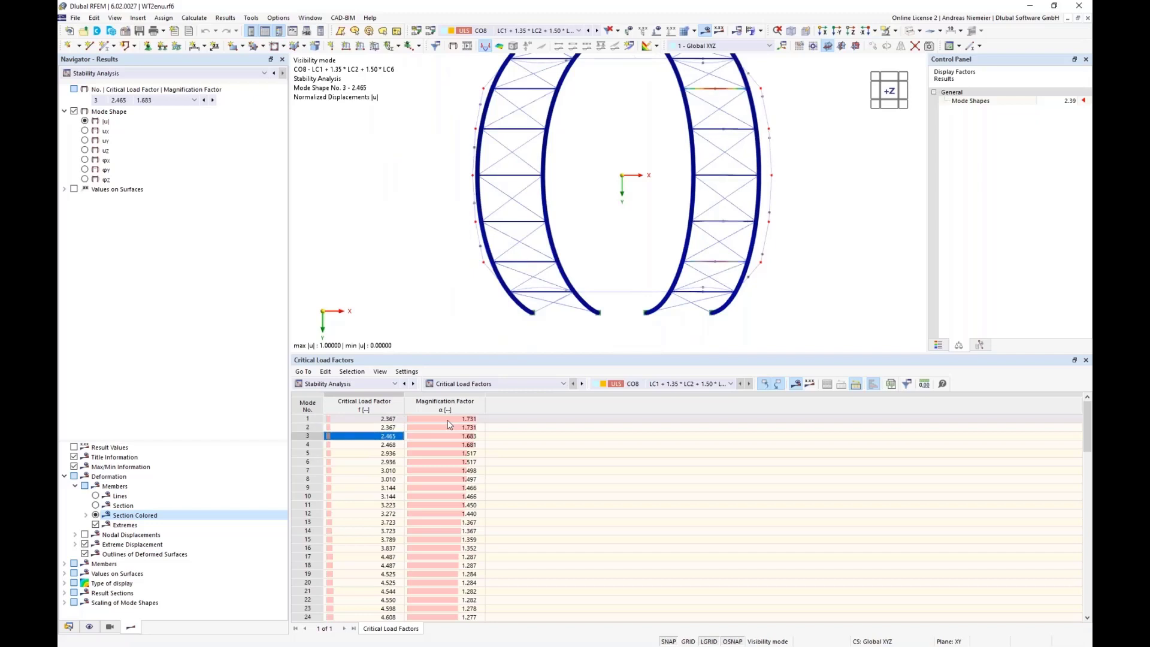
{"action": "key", "text": "Down"}
{"action": "key", "text": "Down"}
{"action": "key", "text": "Down"}
{"action": "key", "text": "Down"}
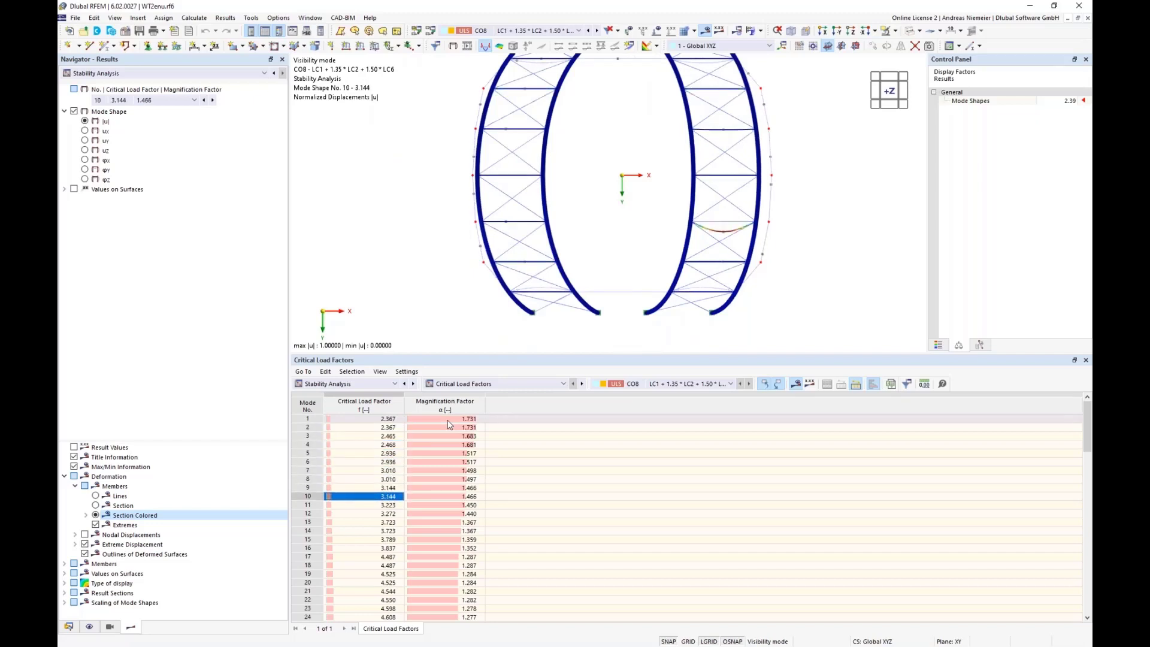
{"action": "key", "text": "Down"}
{"action": "key", "text": "Down"}
{"action": "key", "text": "Down"}
{"action": "key", "text": "Down"}
{"action": "key", "text": "Down"}
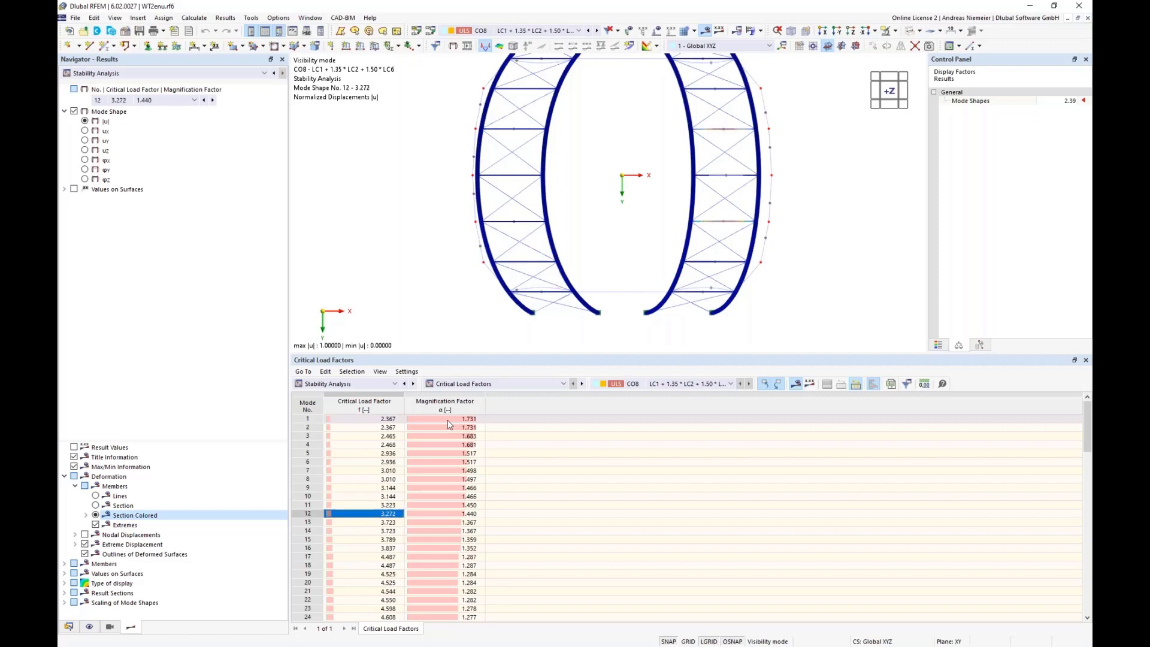
{"action": "key", "text": "Down"}
{"action": "key", "text": "Down"}
{"action": "key", "text": "Down"}
{"action": "key", "text": "Down"}
{"action": "key", "text": "Down"}
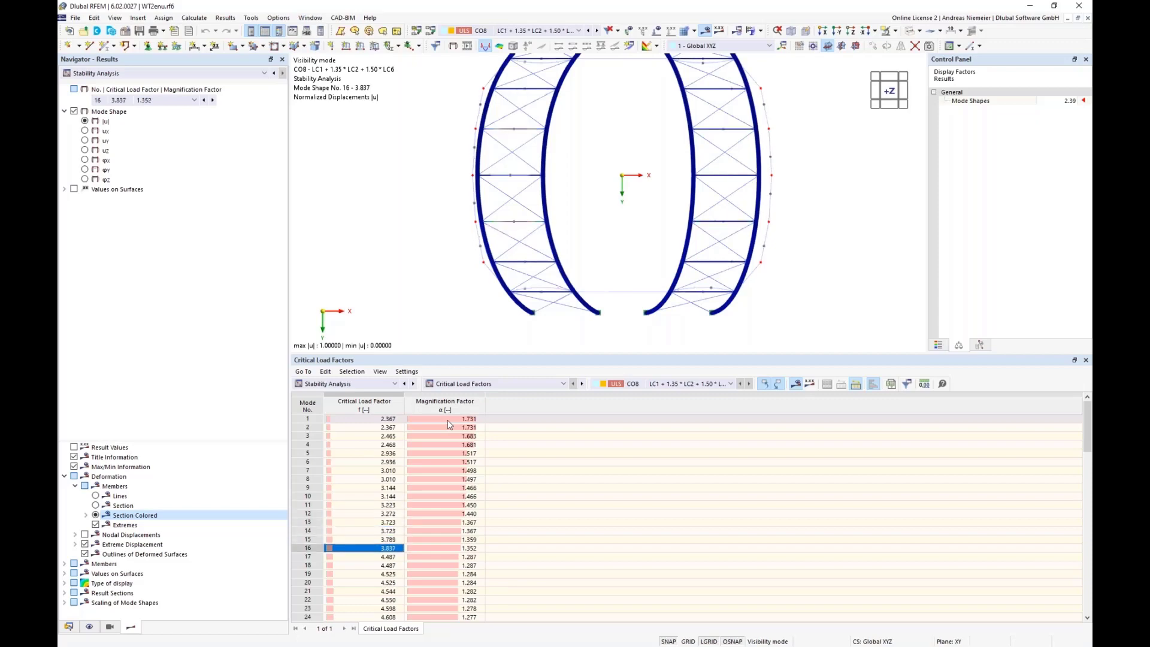
{"action": "key", "text": "Down"}
{"action": "key", "text": "Down"}
{"action": "key", "text": "Down"}
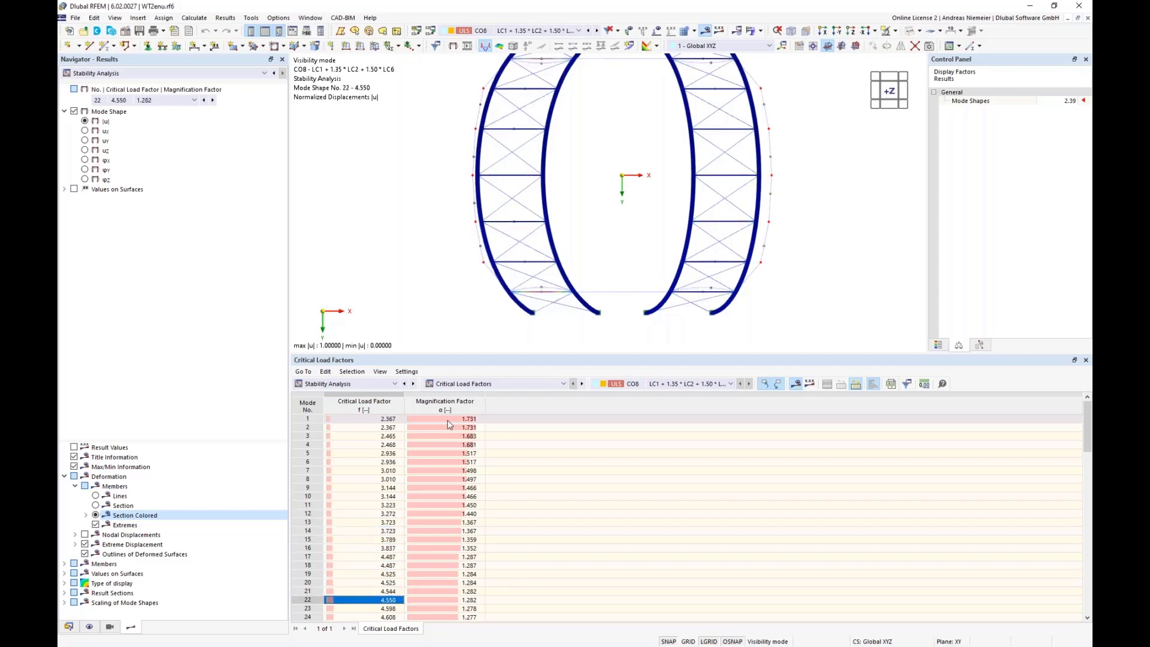
{"action": "key", "text": "Down"}
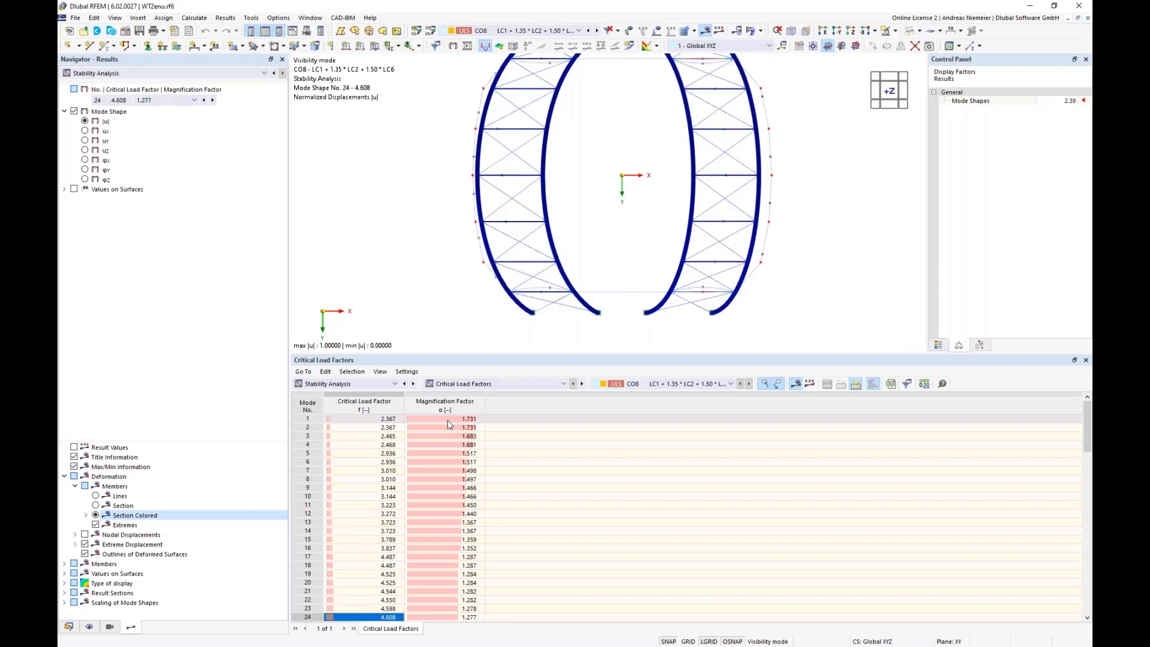
{"action": "key", "text": "Down"}
- View the arches in 3D and step through mode shapes 26 to 31, comparing their buckling forms
{"action": "middle_click_drag", "start_coordinate": [778, 331], "coordinate": [737, 263], "text": "ctrl"}
{"action": "scroll", "coordinate": [383, 524], "scroll_direction": "down", "scroll_amount": 2}
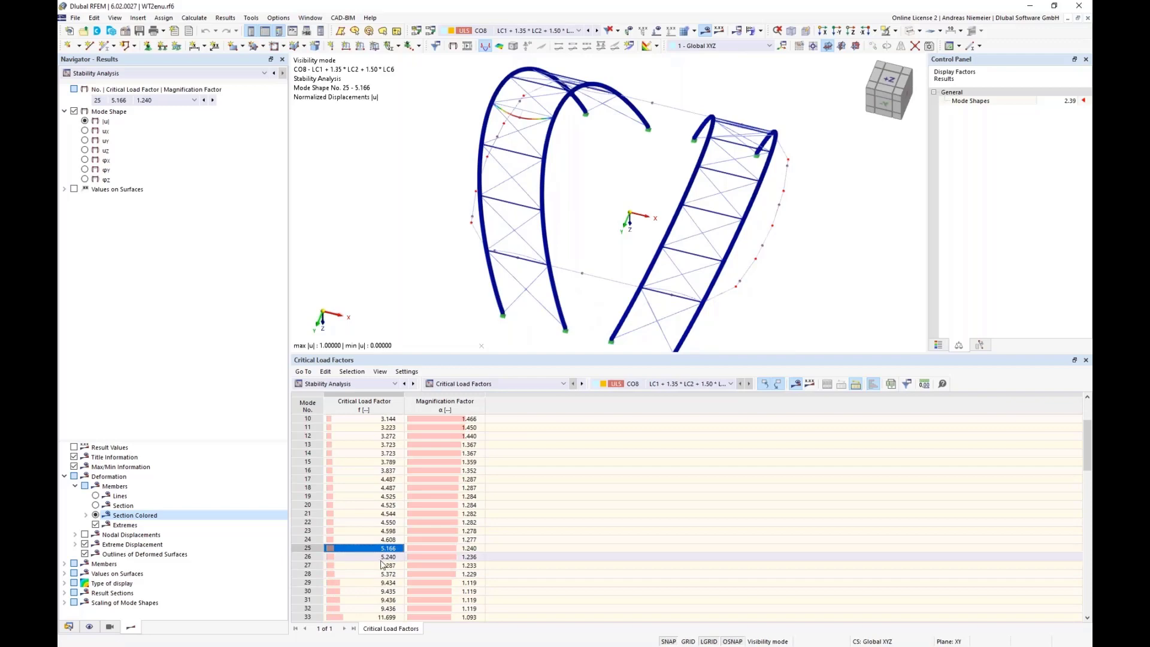
{"action": "left_click", "coordinate": [390, 556]}
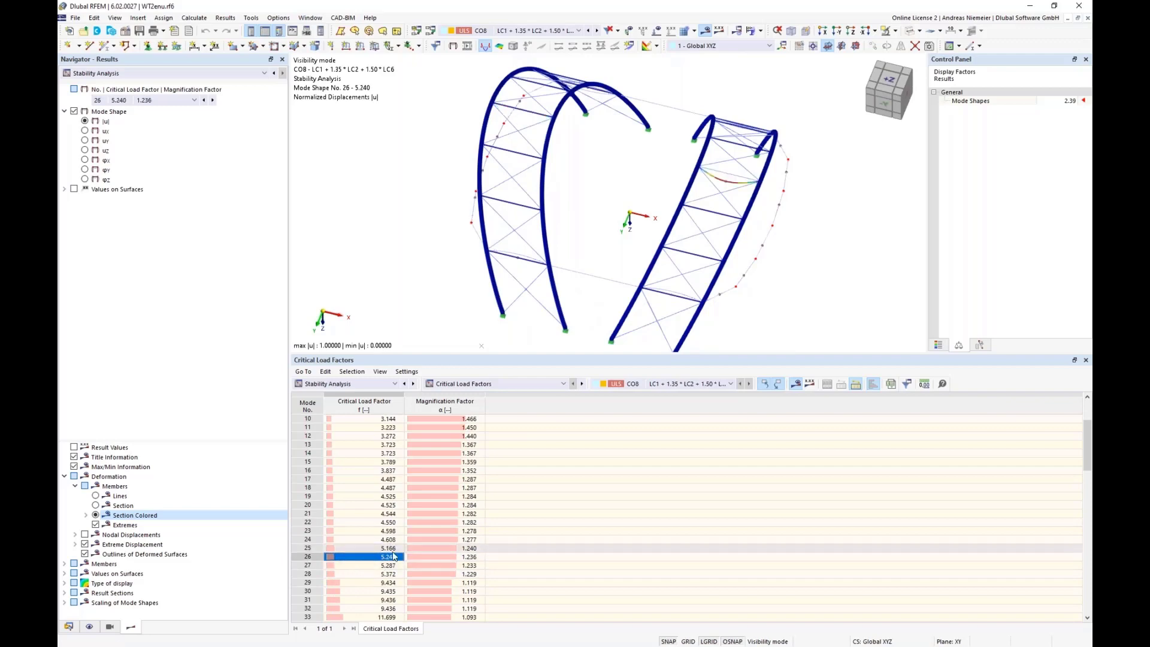
{"action": "key", "text": "Down"}
{"action": "key", "text": "Down"}
{"action": "key", "text": "Down"}
{"action": "key", "text": "Down"}
{"action": "key", "text": "Down"}
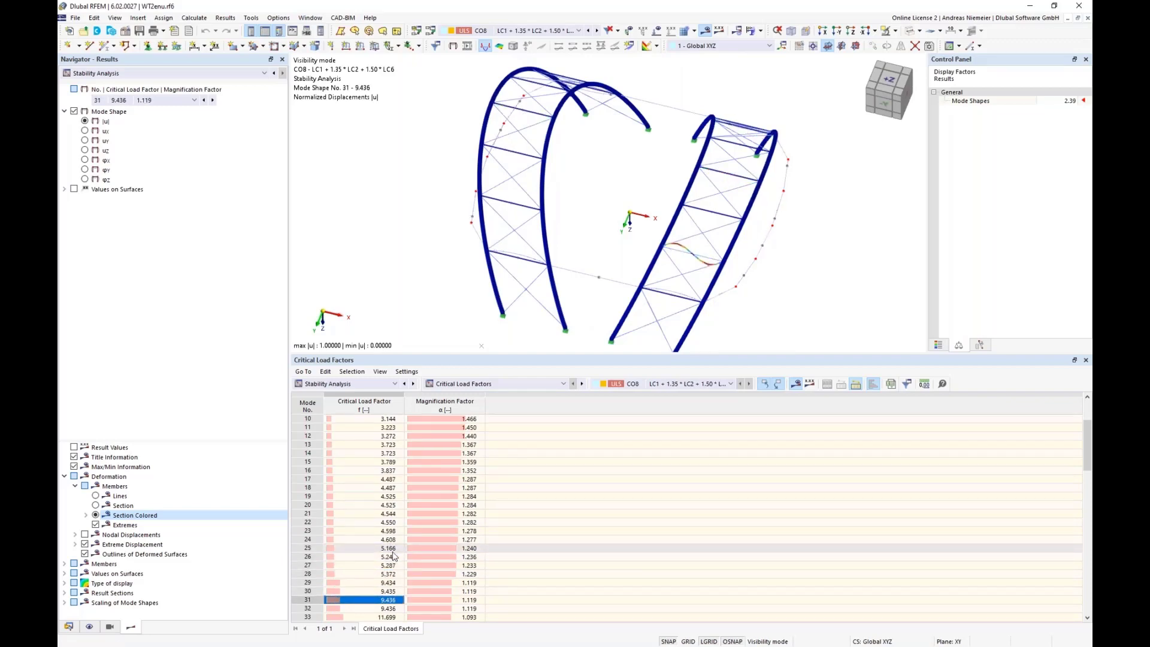
- Step through the CO8 mode shapes 32 to 53 and examine which members buckle
{"action": "key", "text": "Down"}
{"action": "key", "text": "Down"}
{"action": "key", "text": "Down"}
{"action": "key", "text": "Down"}
{"action": "key", "text": "Down"}
{"action": "key", "text": "Down"}
{"action": "key", "text": "Down"}
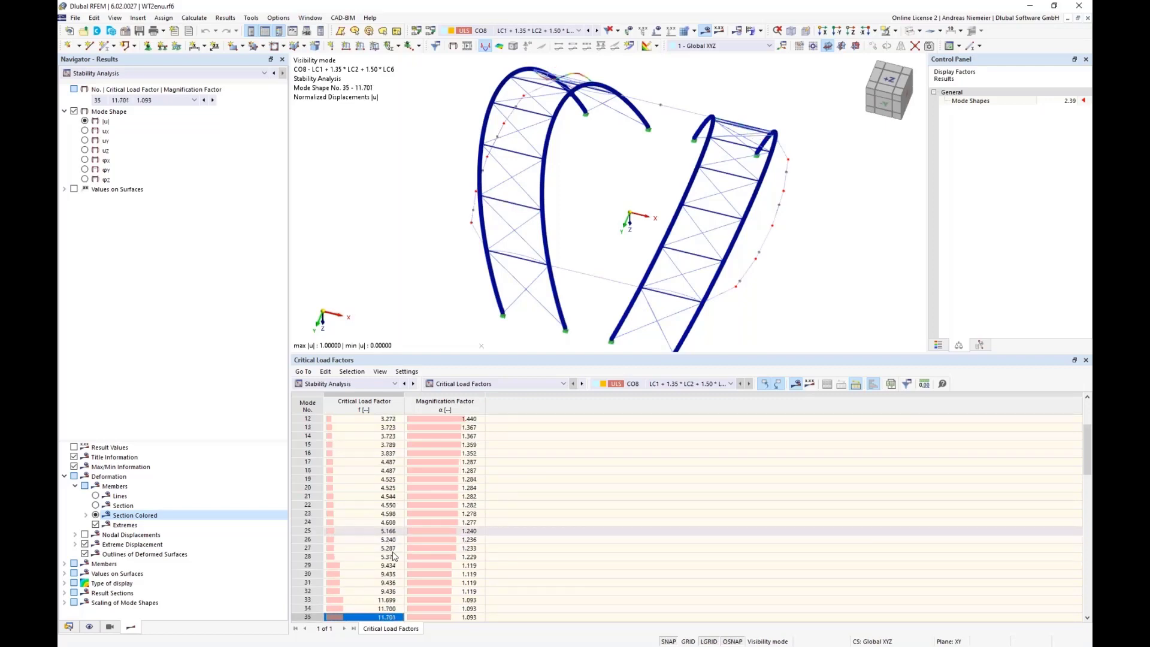
{"action": "key", "text": "Down"}
{"action": "key", "text": "Down"}
{"action": "key", "text": "Down"}
{"action": "key", "text": "Down"}
{"action": "key", "text": "Down"}
{"action": "key", "text": "Down"}
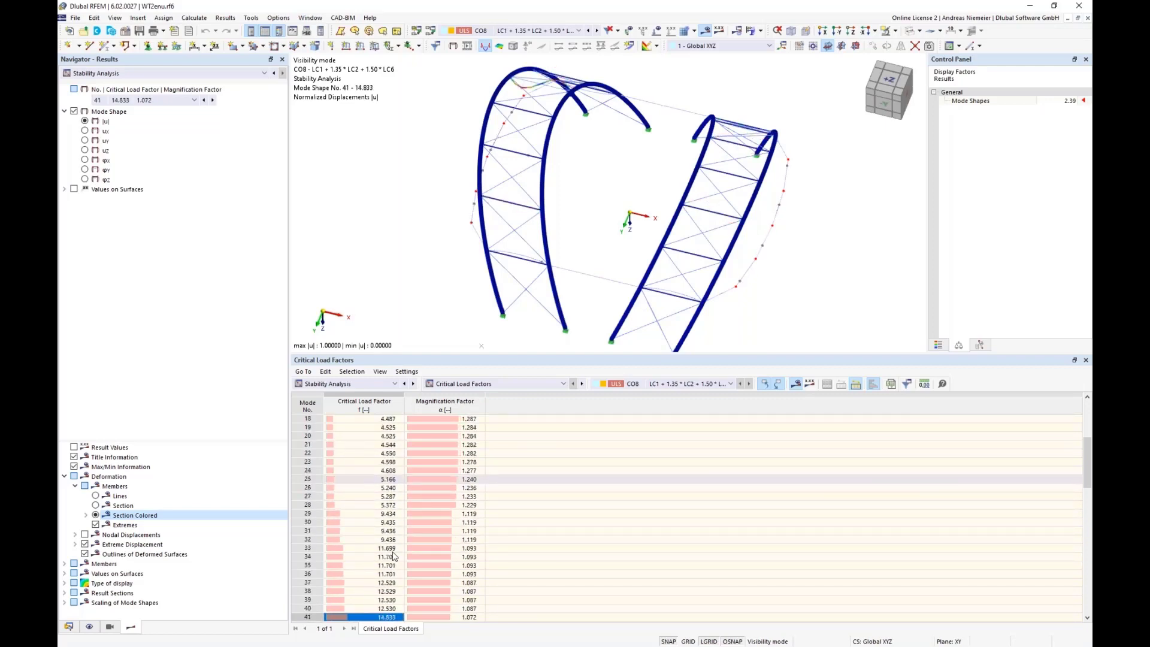
{"action": "key", "text": "Down"}
{"action": "key", "text": "Down"}
{"action": "key", "text": "Down"}
{"action": "key", "text": "Down"}
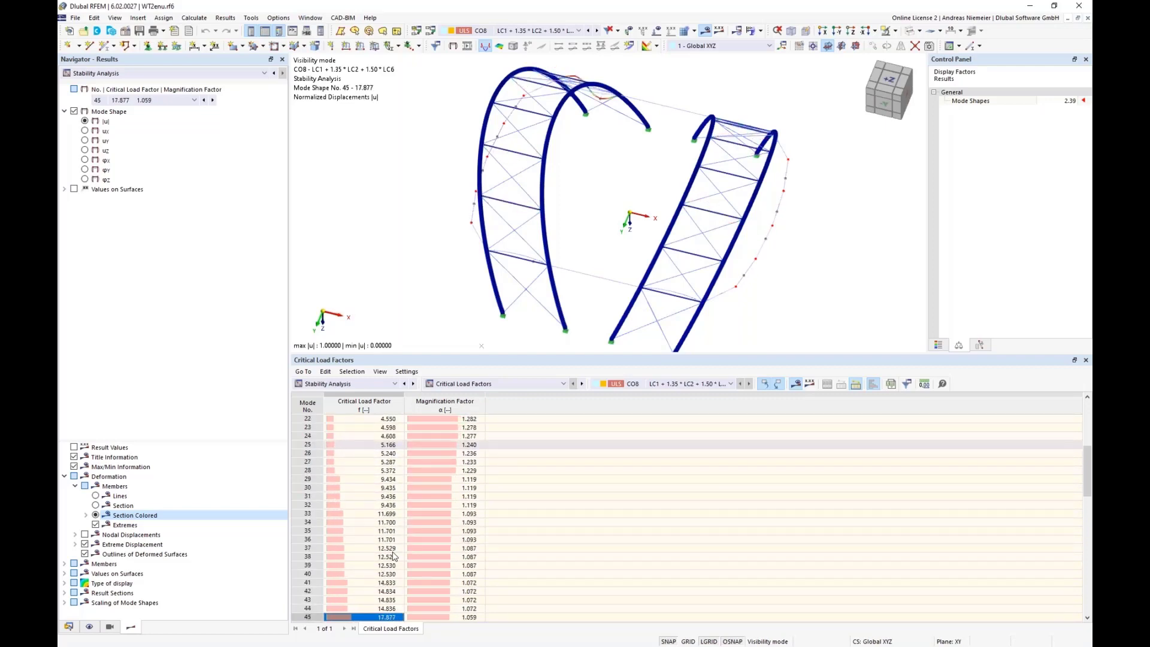
{"action": "key", "text": "Down"}
{"action": "key", "text": "Down"}
{"action": "key", "text": "Down"}
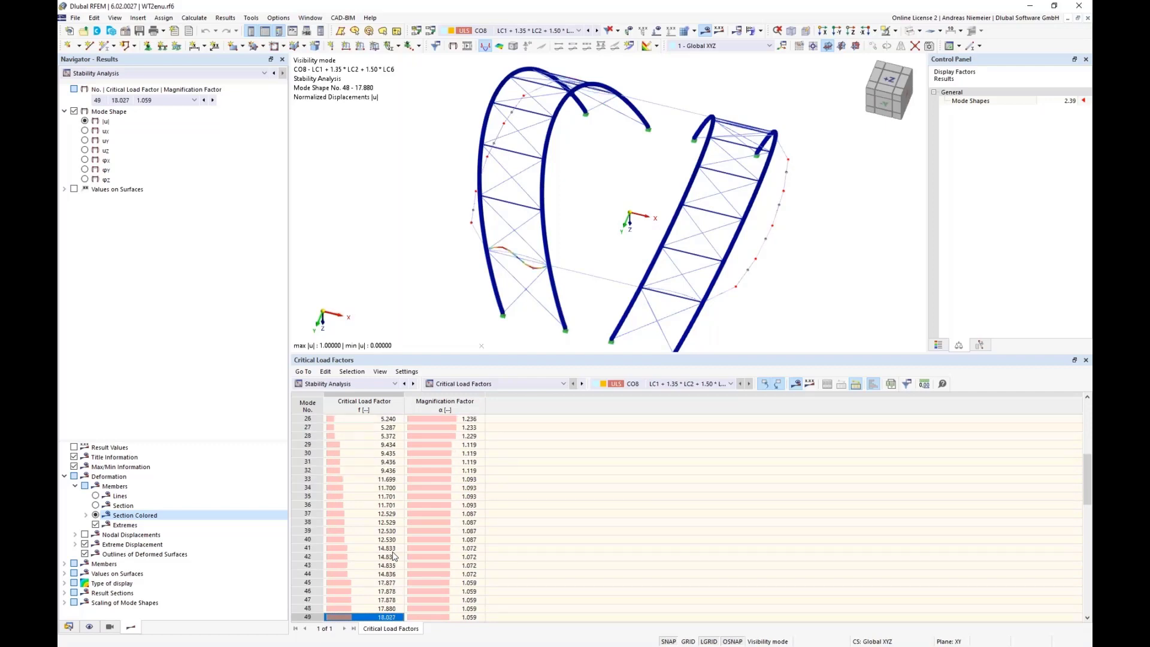
{"action": "key", "text": "Down"}
{"action": "key", "text": "Down"}
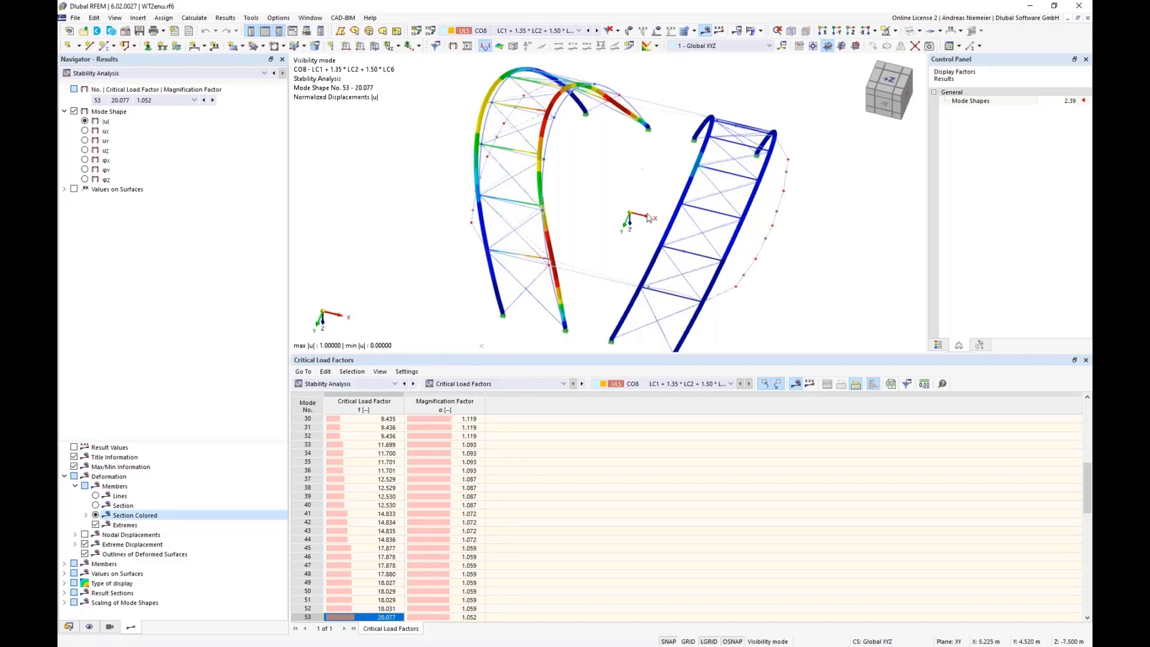
- Examine mode shape 53 along the X-axis, and compare it with mode shape 35 in 3D
{"action": "middle_click_drag", "start_coordinate": [821, 291], "coordinate": [730, 223], "text": "ctrl"}
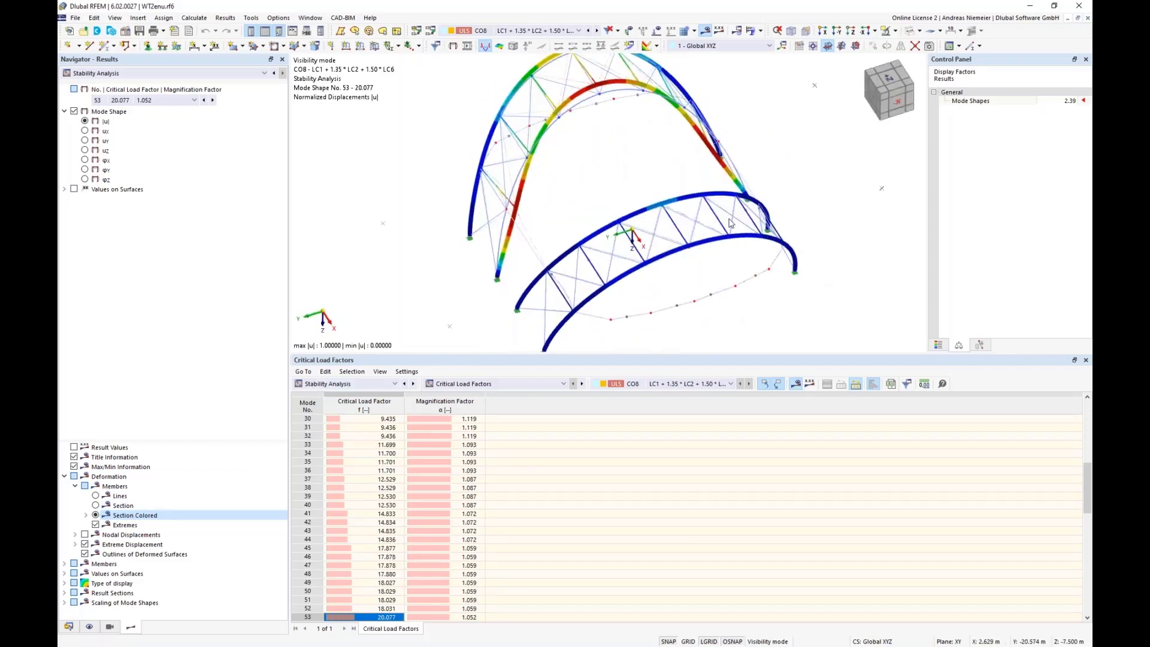
{"action": "left_click", "coordinate": [899, 103]}
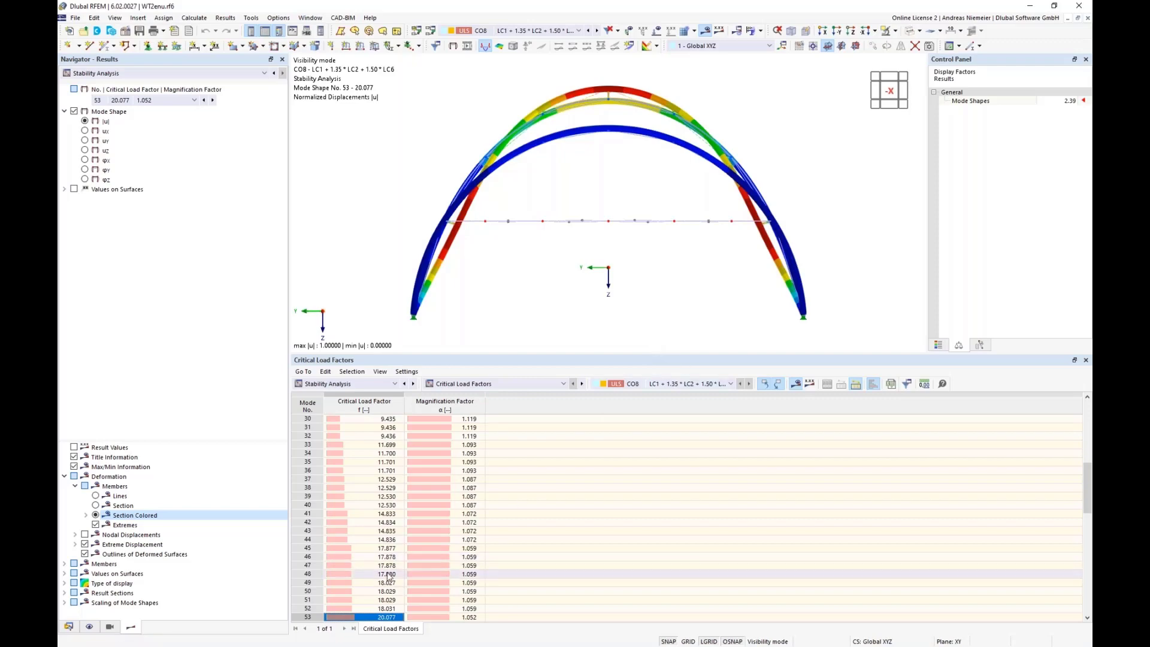
{"action": "left_click", "coordinate": [366, 521]}
{"action": "left_click", "coordinate": [366, 462]}
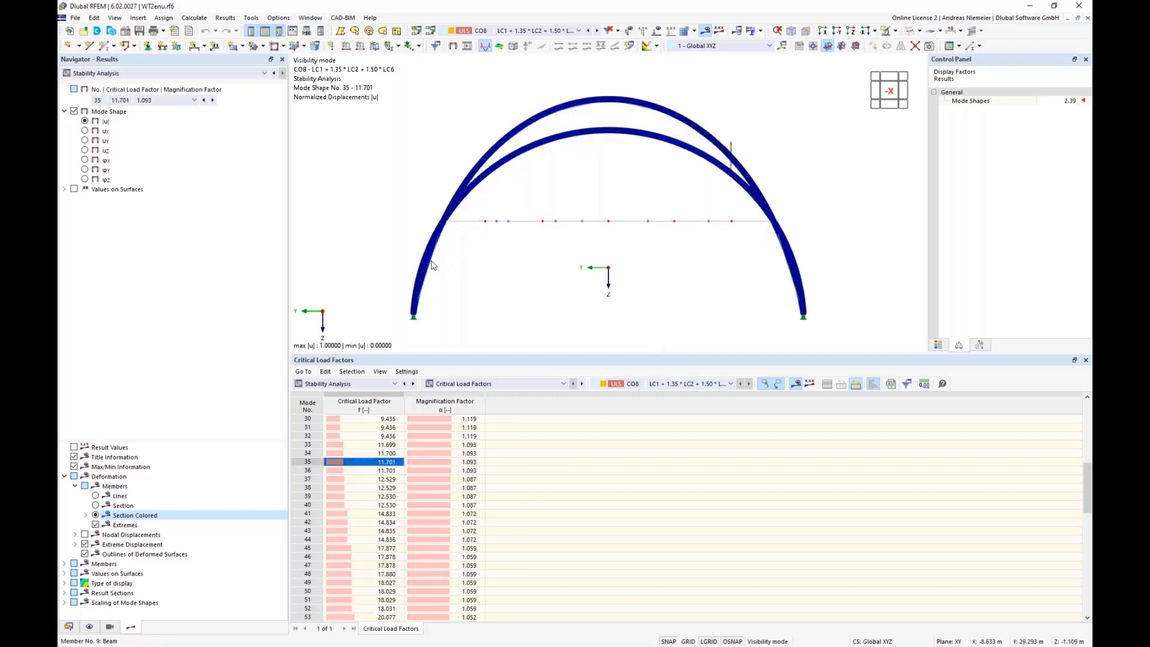
{"action": "scroll", "coordinate": [431, 263], "scroll_direction": "down", "scroll_amount": 1}
{"action": "middle_click_drag", "start_coordinate": [393, 232], "coordinate": [542, 254], "text": "ctrl"}
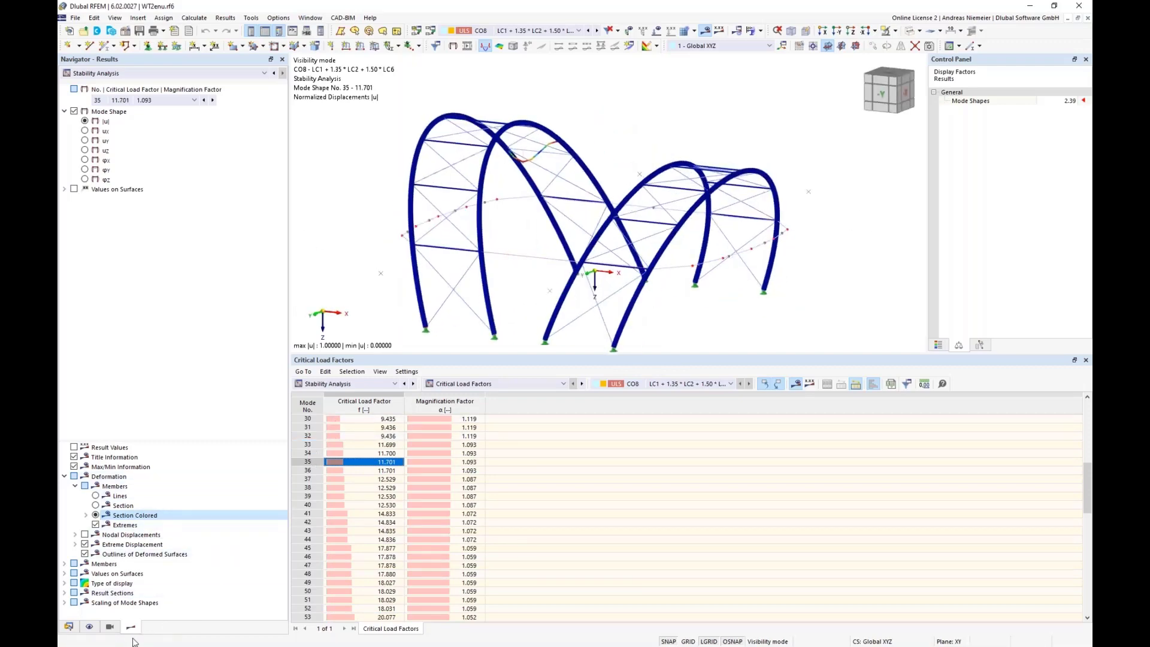
- Limit visibility to the members with the CHS 250/8/H section
{"action": "left_click", "coordinate": [110, 627]}
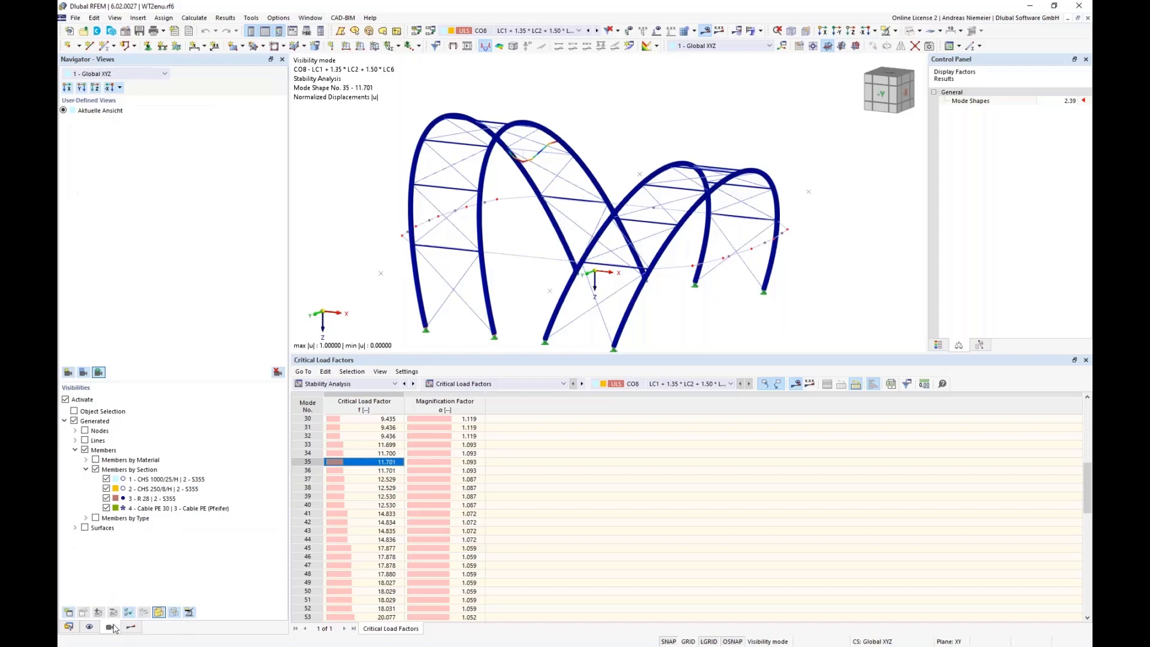
{"action": "left_click", "coordinate": [106, 509]}
{"action": "left_click", "coordinate": [106, 499]}
{"action": "left_click", "coordinate": [106, 479]}
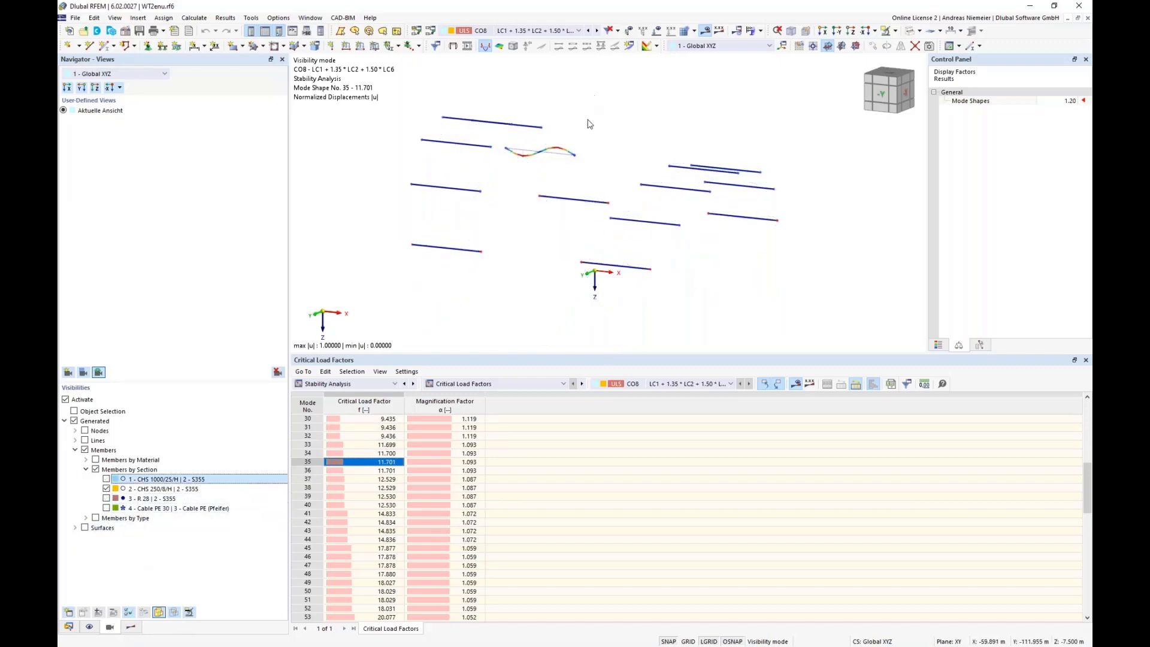
- Assign new steel design effective lengths to all CHS 250/8/H members, with torsional and lateral-torsional buckling disabled
{"action": "scroll", "coordinate": [585, 120], "scroll_direction": "down", "scroll_amount": 3}
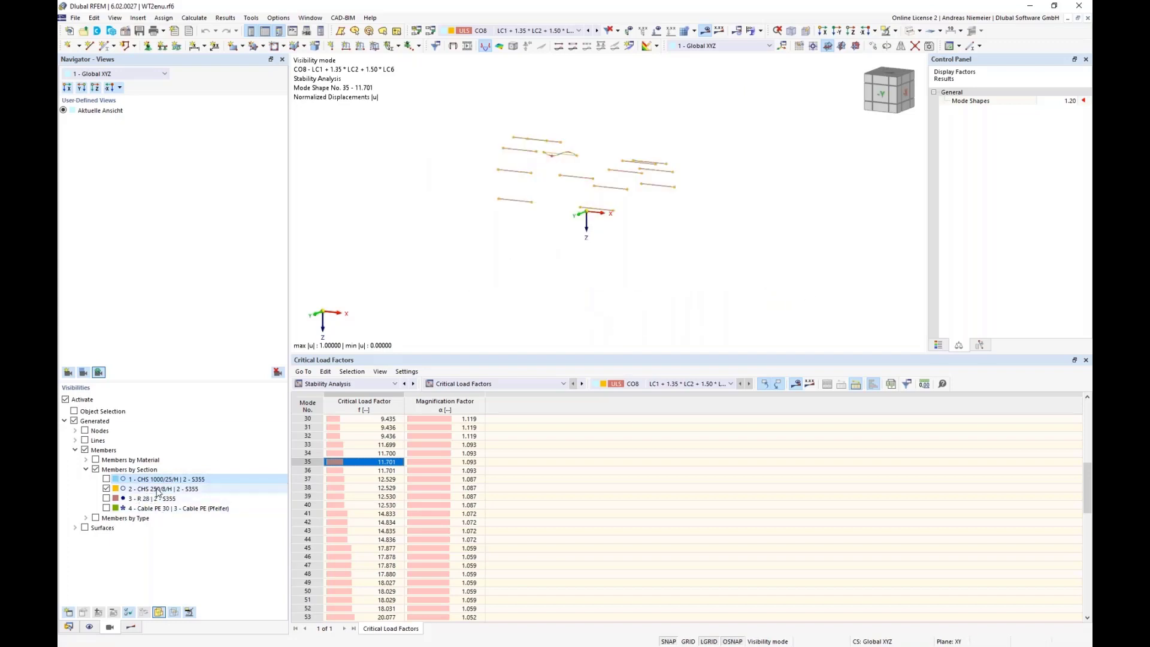
{"action": "scroll", "coordinate": [518, 161], "scroll_direction": "up", "scroll_amount": 3}
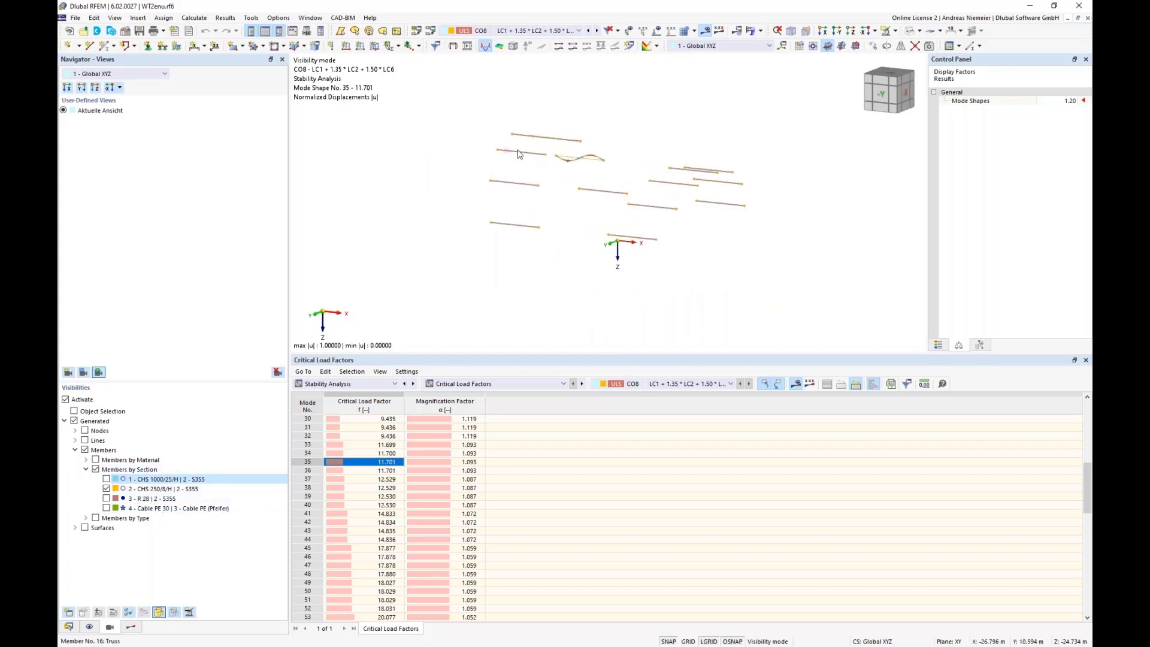
{"action": "right_click", "coordinate": [515, 155]}
{"action": "left_click", "coordinate": [519, 159]}
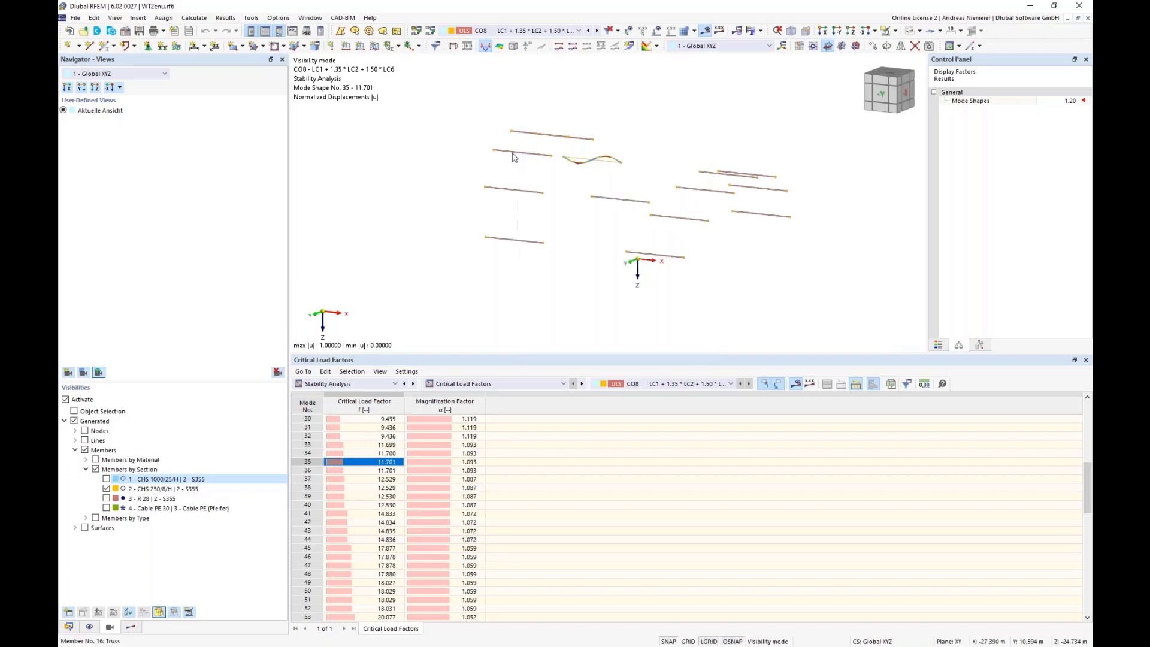
{"action": "right_click", "coordinate": [514, 154]}
{"action": "mouse_move", "coordinate": [542, 202]}
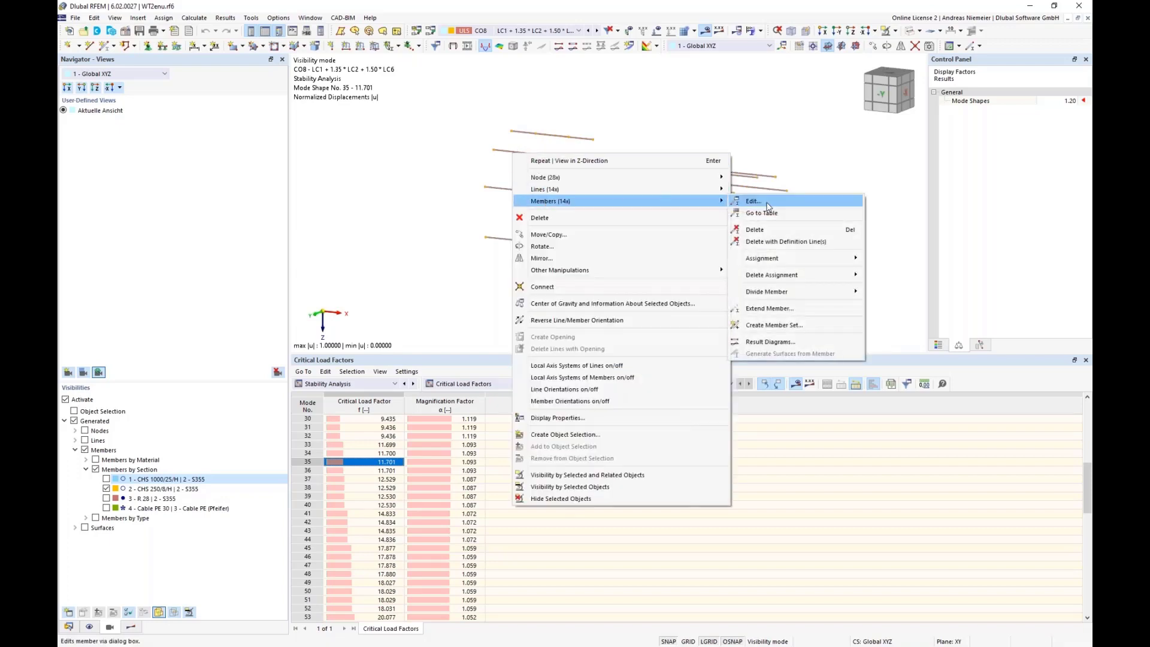
{"action": "left_click", "coordinate": [735, 204]}
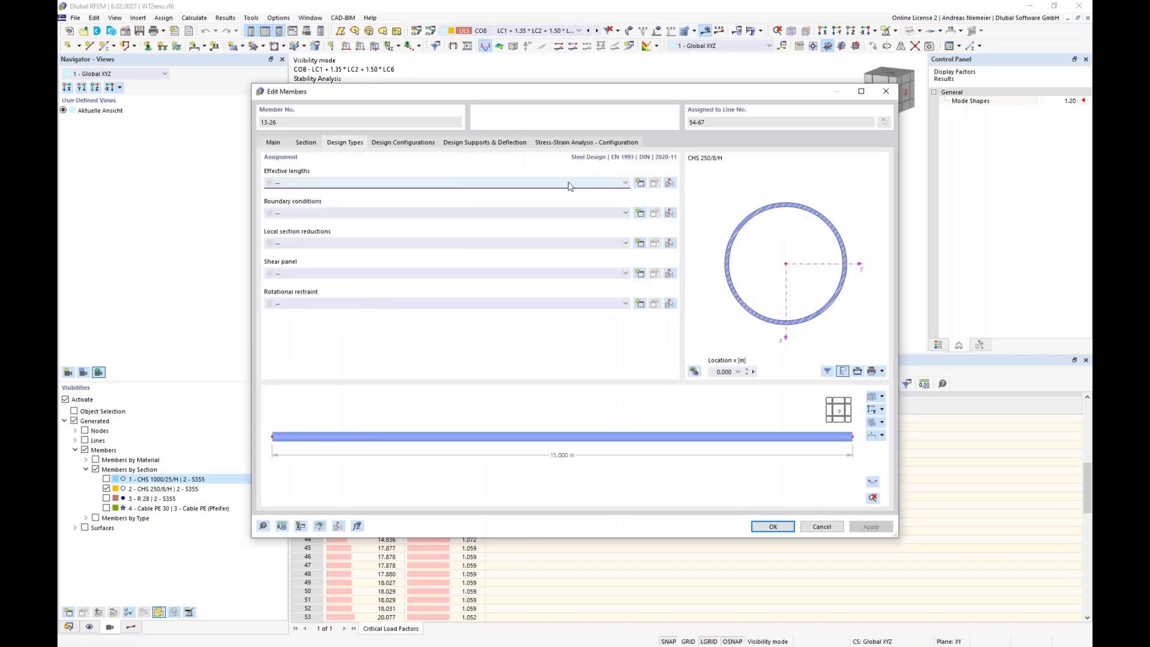
{"action": "left_click", "coordinate": [638, 184]}
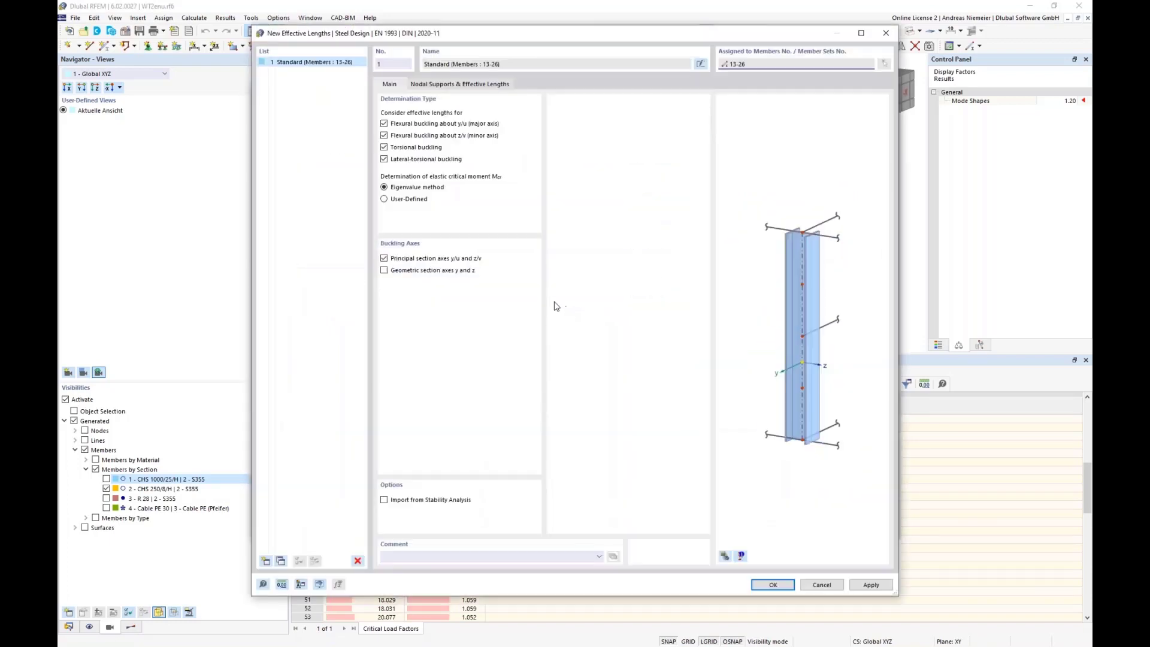
{"action": "left_click", "coordinate": [384, 148]}
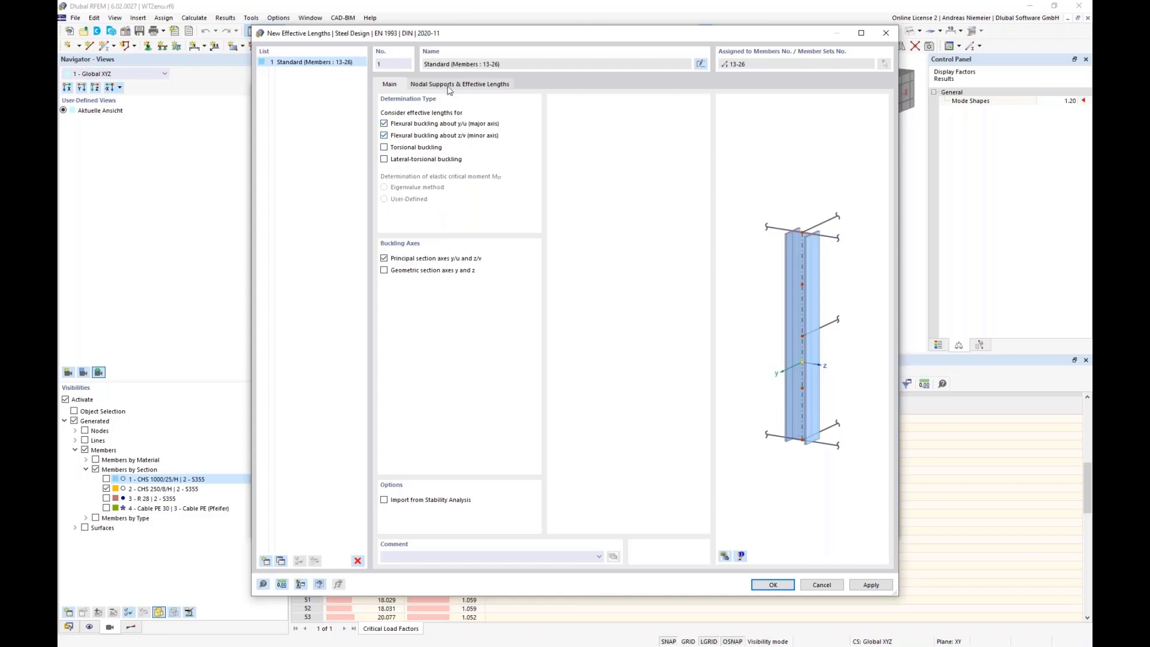
{"action": "left_click", "coordinate": [457, 86]}
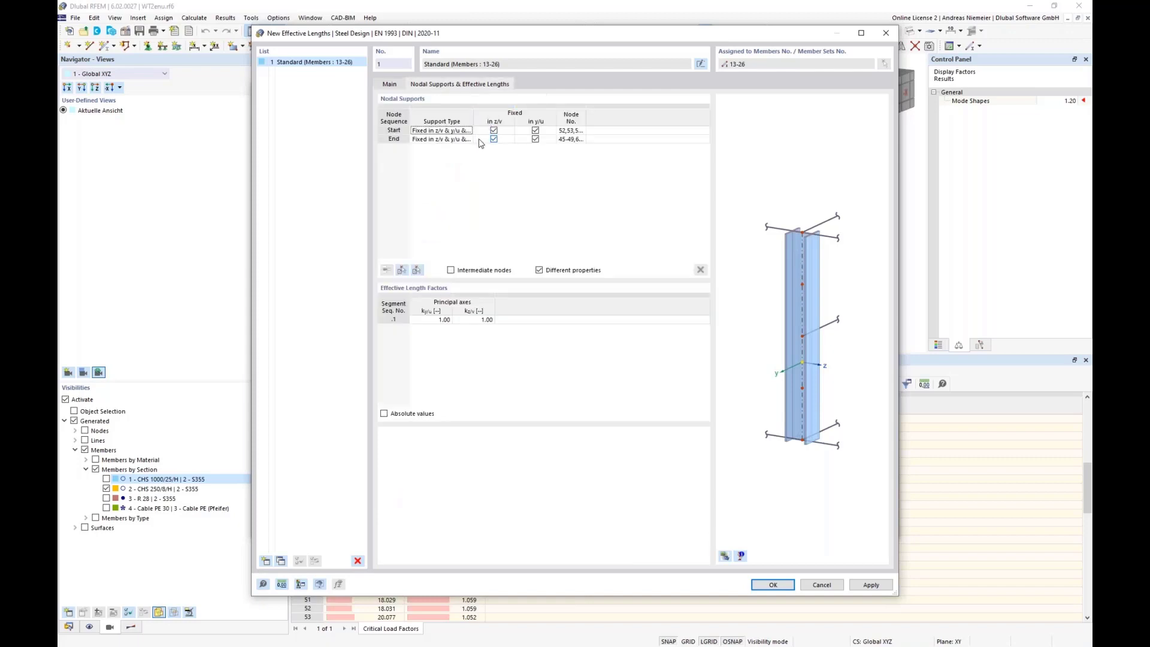
{"action": "left_click", "coordinate": [759, 584]}
{"action": "left_click", "coordinate": [773, 527]}
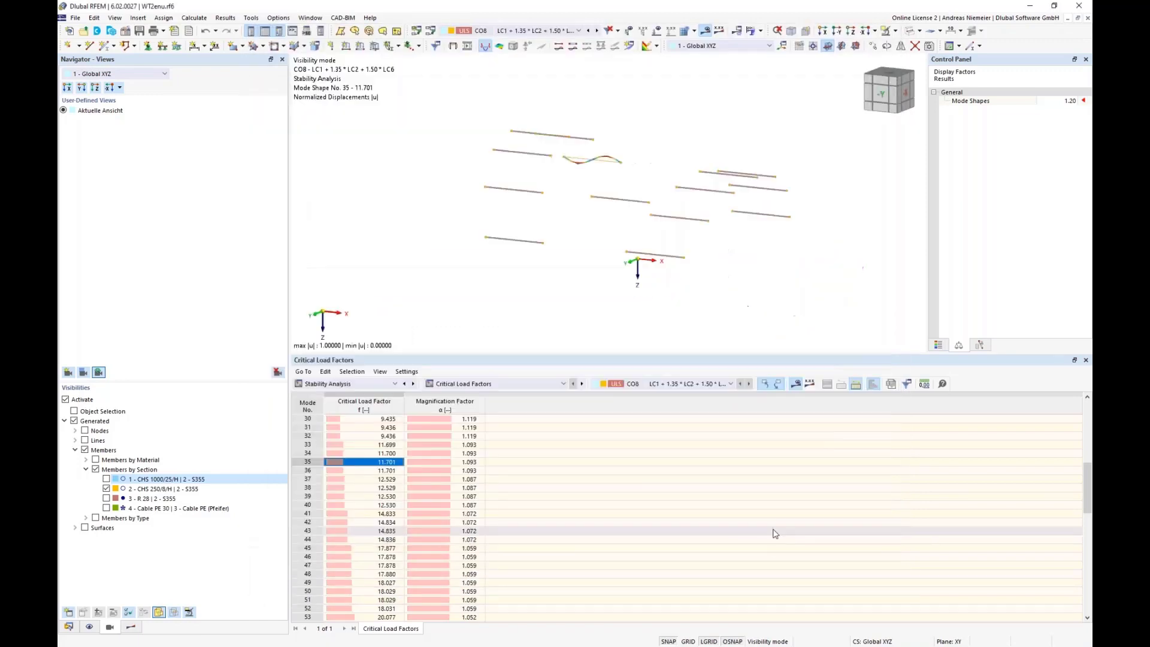
- Run the steel design and also show the CHS 1000/25/H and R 28 members with their design ratios
{"action": "left_click", "coordinate": [761, 30]}
{"action": "left_click", "coordinate": [767, 73]}
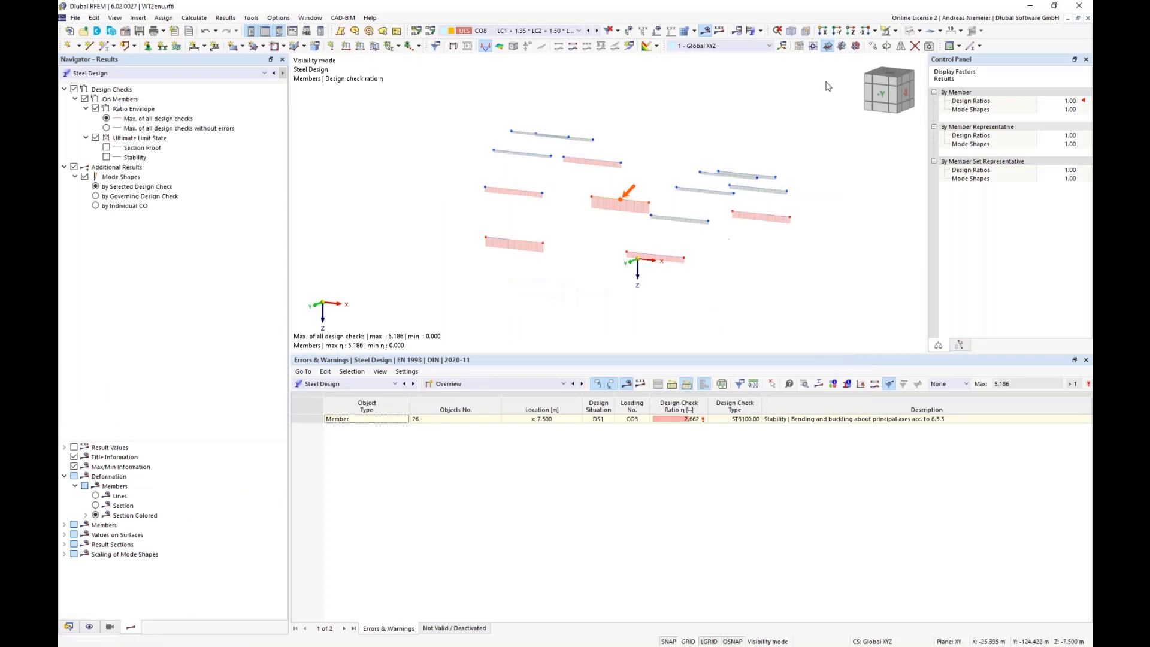
{"action": "left_click", "coordinate": [109, 628]}
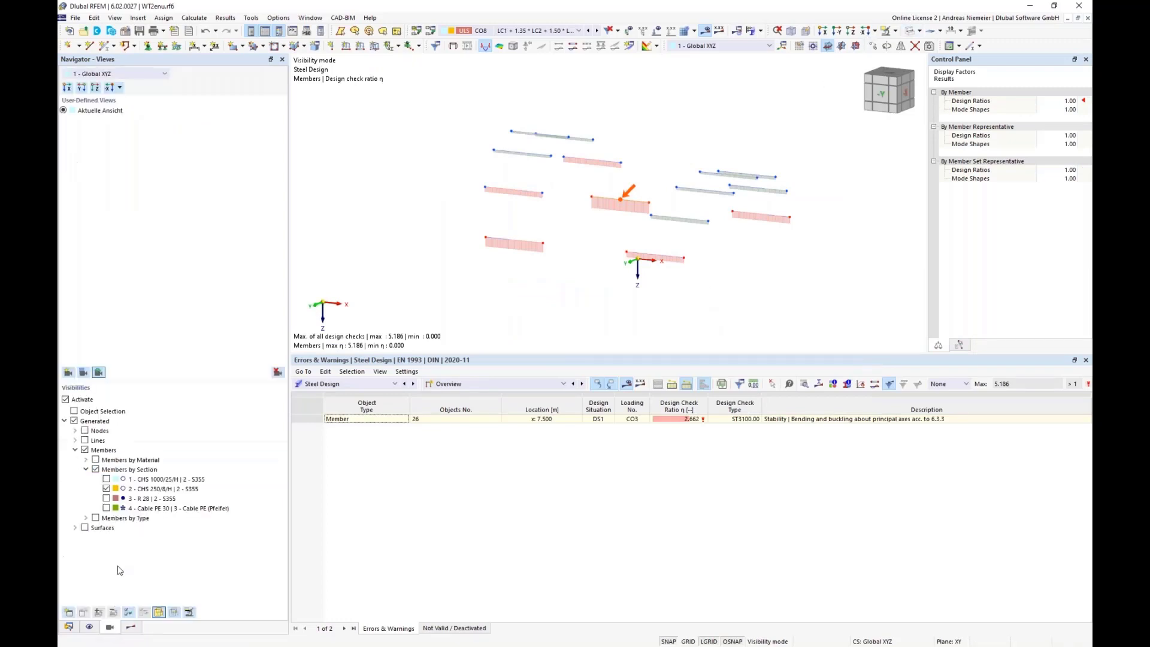
{"action": "left_click", "coordinate": [106, 498]}
{"action": "scroll", "coordinate": [527, 233], "scroll_direction": "down", "scroll_amount": 2}
{"action": "middle_click_drag", "start_coordinate": [470, 266], "coordinate": [452, 282], "text": "ctrl"}
{"action": "scroll", "coordinate": [531, 251], "scroll_direction": "up", "scroll_amount": 2}
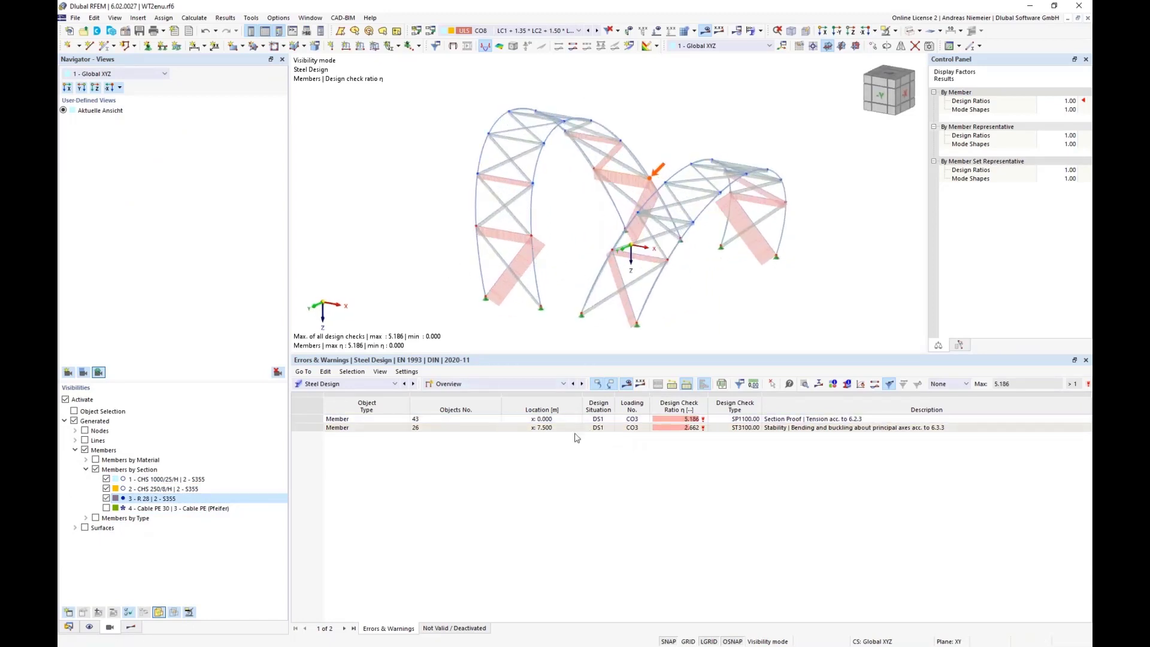
- List the design ratios by member and examine the ST3100 stability check details of member 17 under CO2
{"action": "left_click", "coordinate": [468, 384]}
{"action": "left_click", "coordinate": [473, 414]}
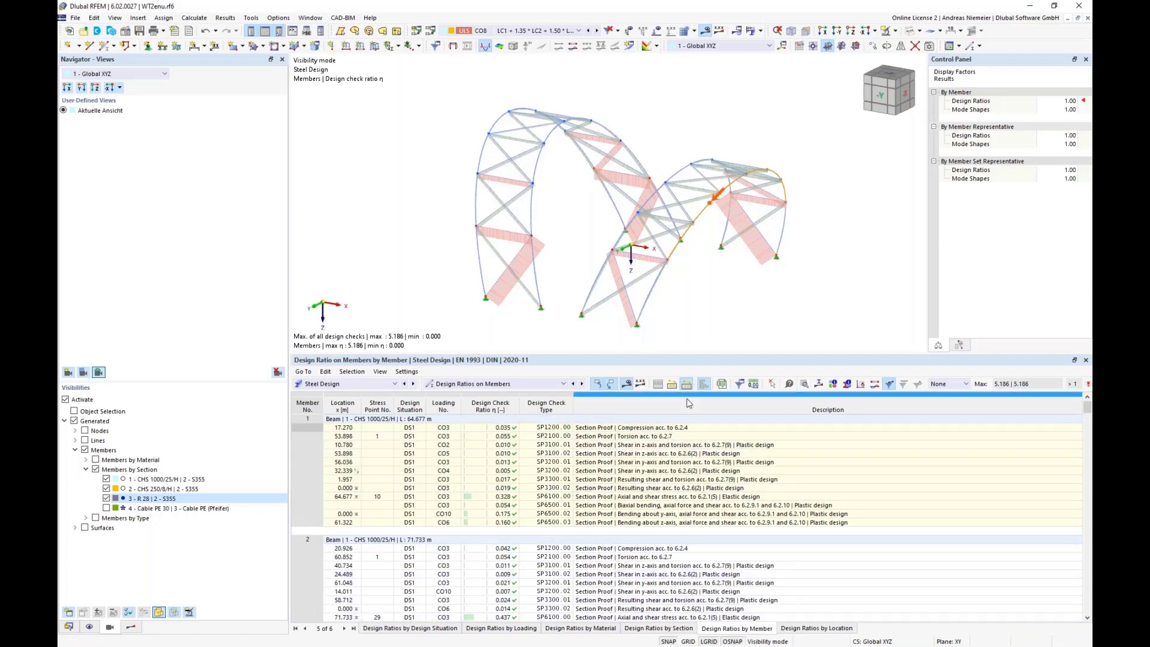
{"action": "left_click", "coordinate": [510, 231]}
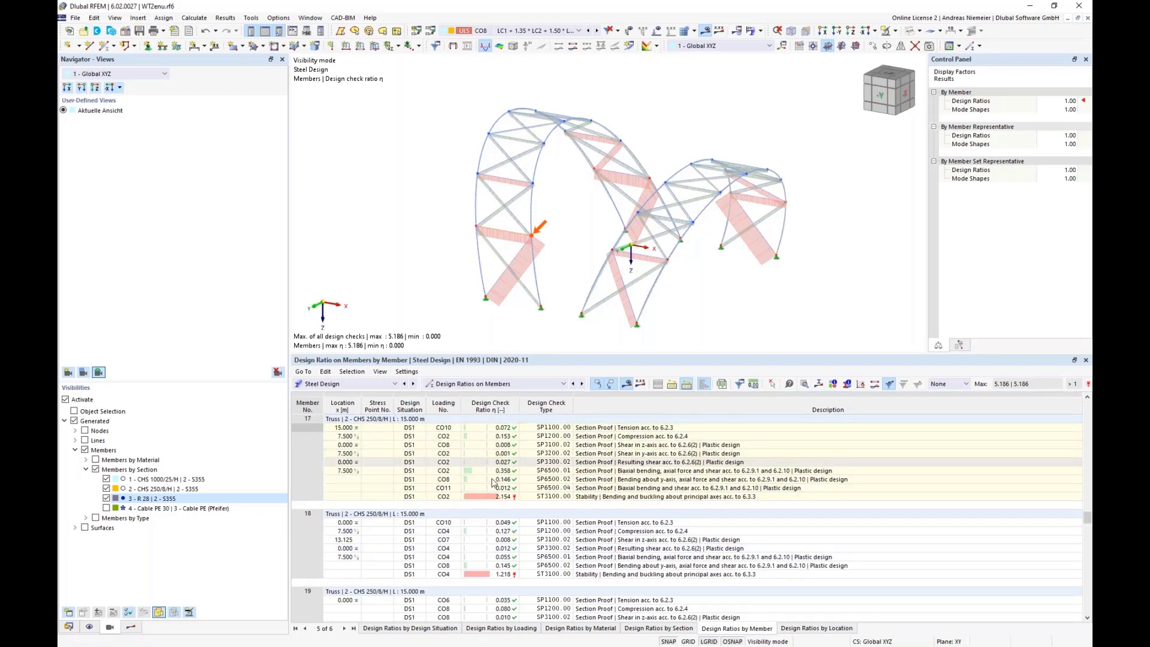
{"action": "left_click", "coordinate": [590, 498]}
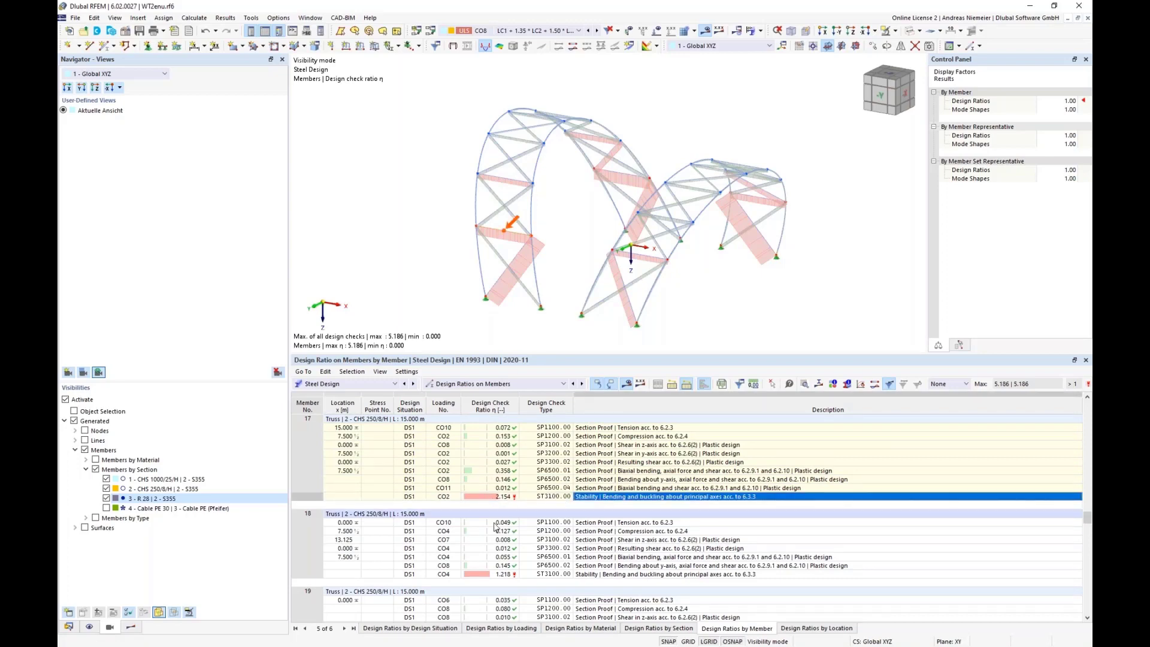
{"action": "left_click", "coordinate": [806, 387]}
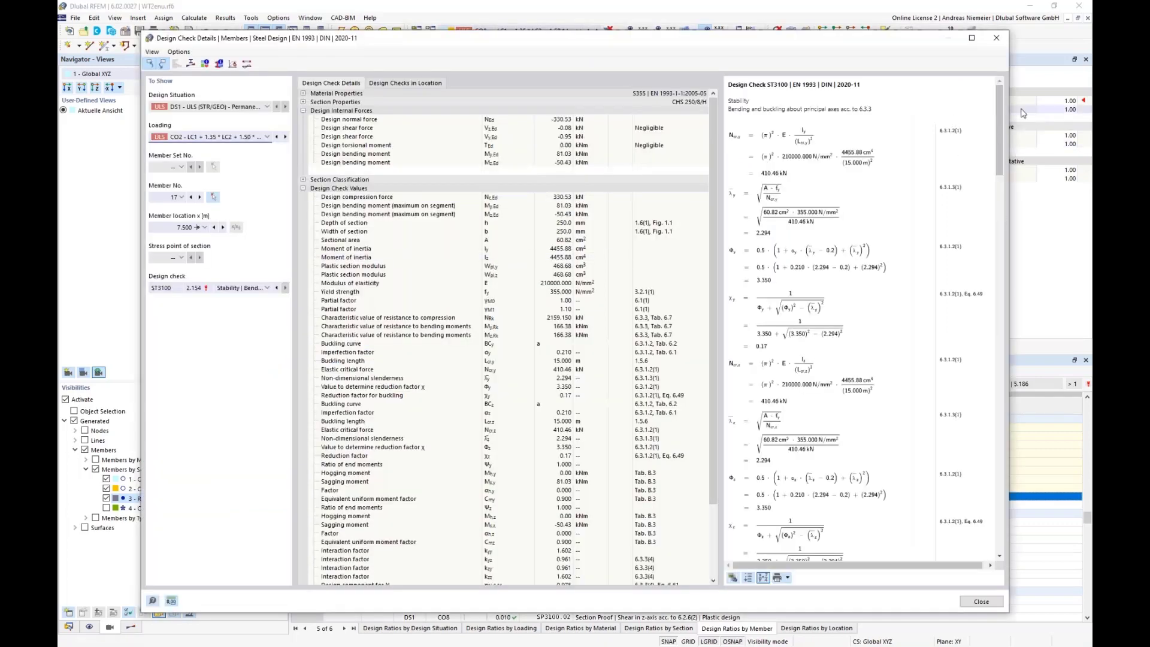
{"action": "left_click_drag", "start_coordinate": [999, 129], "coordinate": [988, 406]}
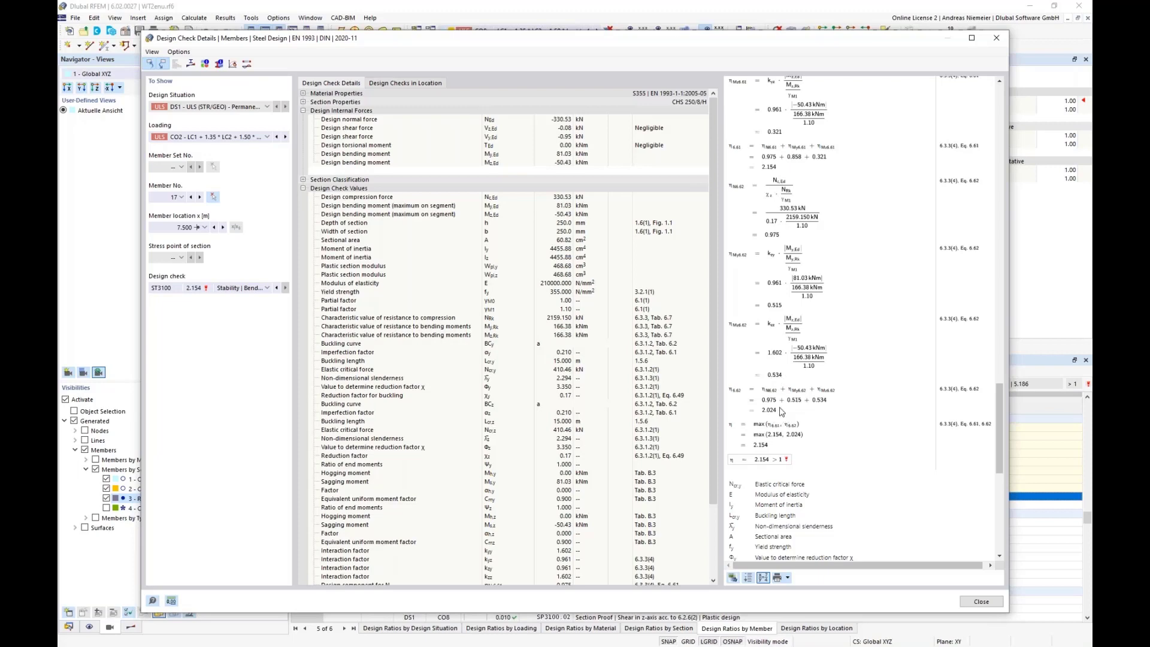
{"action": "left_click", "coordinate": [977, 602]}
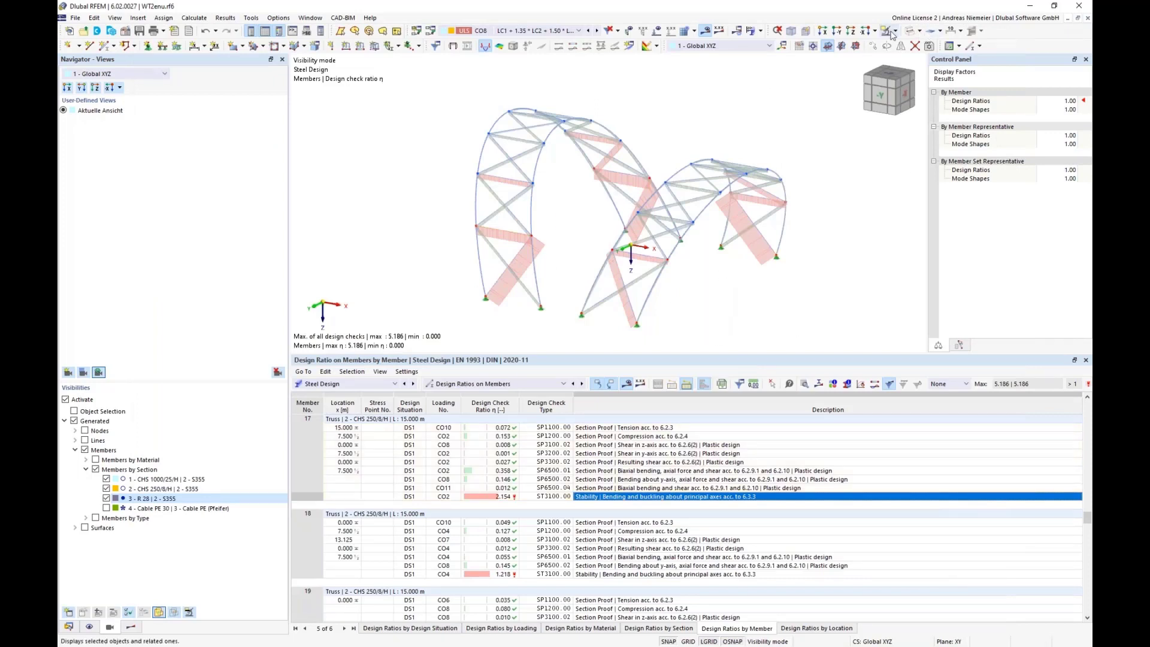
- Exclude all members from the stresses analyzed in the Stress-Strain Analysis, leaving only the surfaces
{"action": "left_click", "coordinate": [359, 384]}
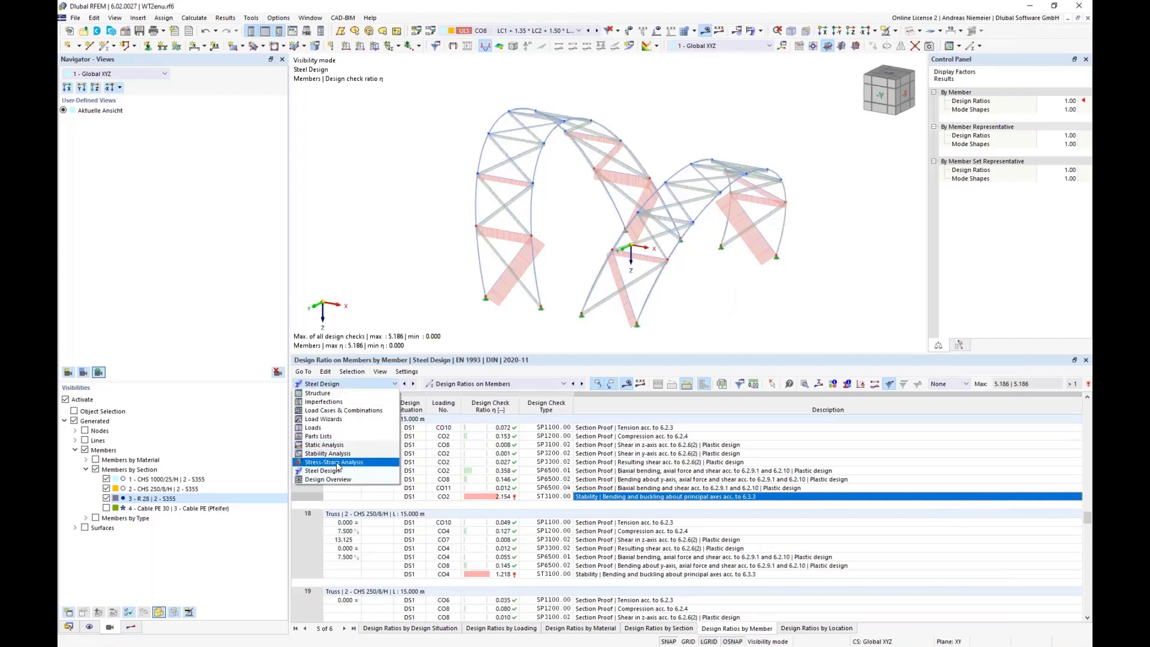
{"action": "left_click", "coordinate": [354, 462]}
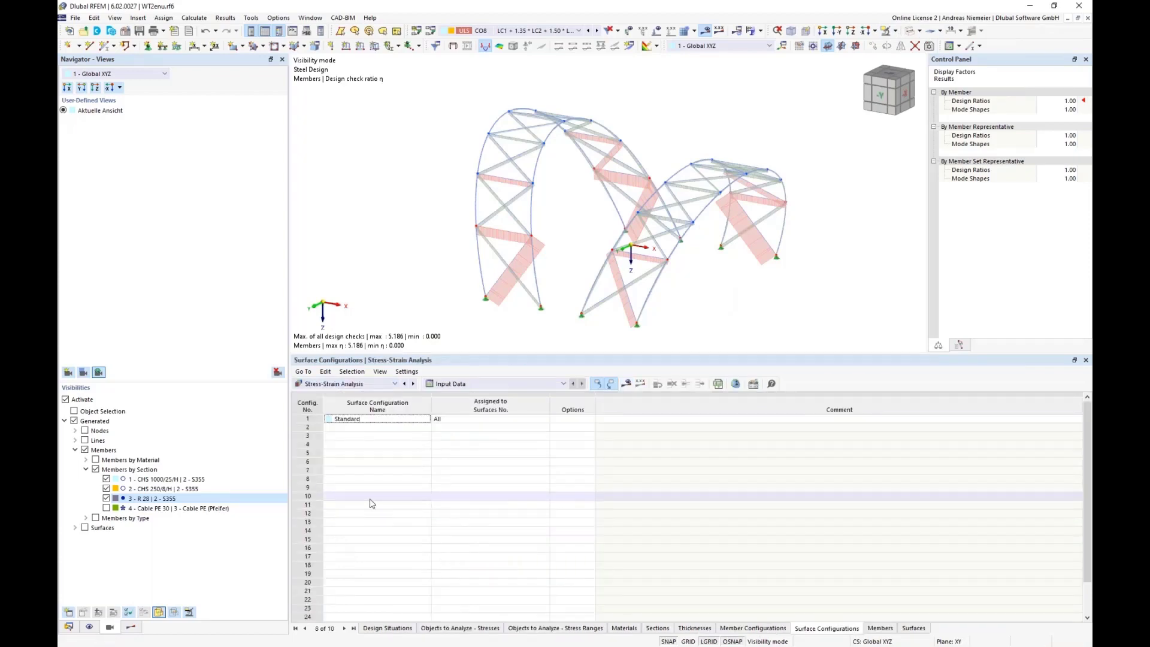
{"action": "left_click", "coordinate": [447, 630]}
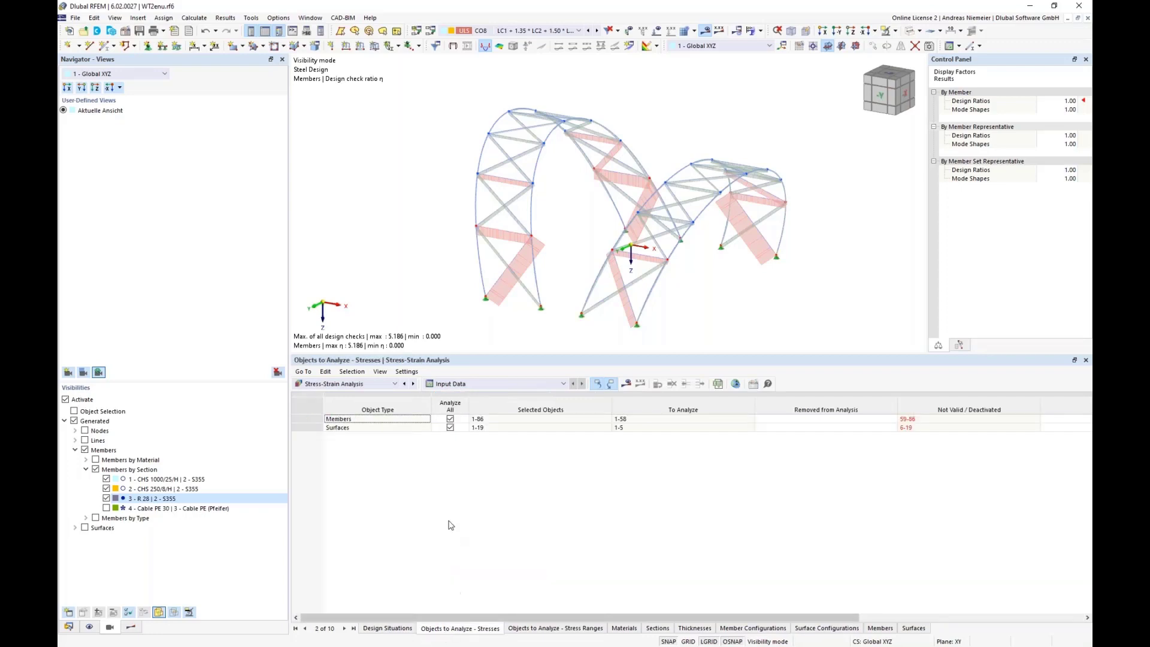
{"action": "left_click", "coordinate": [453, 421]}
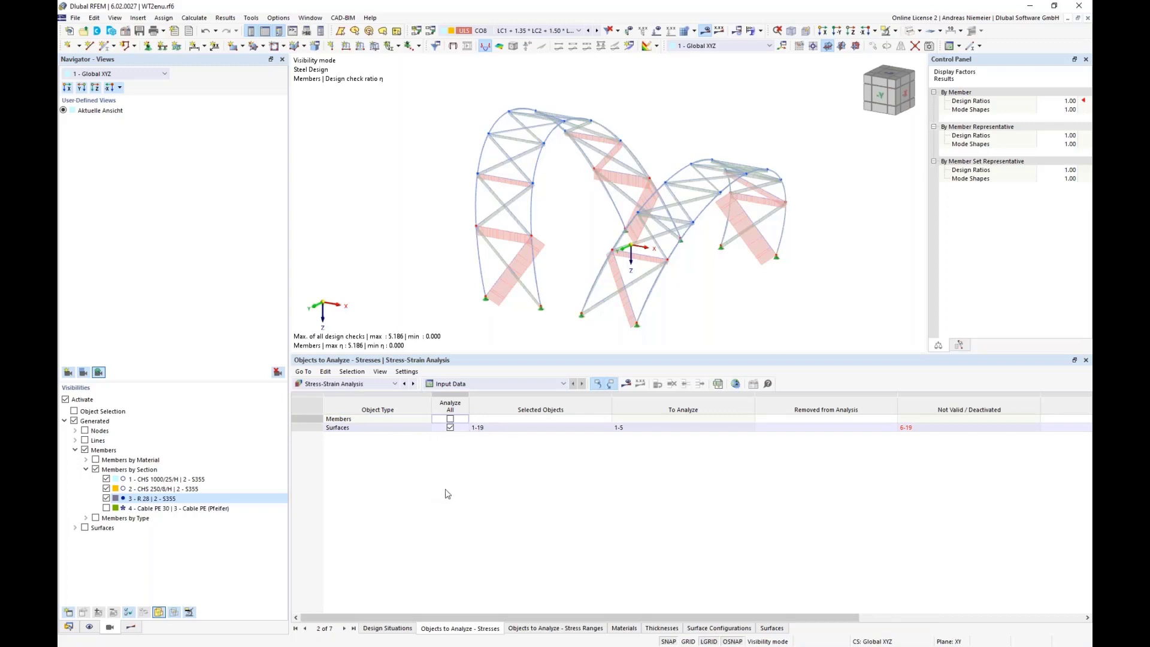
- In the Standard surface configuration, clear all stresses to calculate and enable only the membrane stresses σx,m and σy,m
{"action": "left_click", "coordinate": [713, 630]}
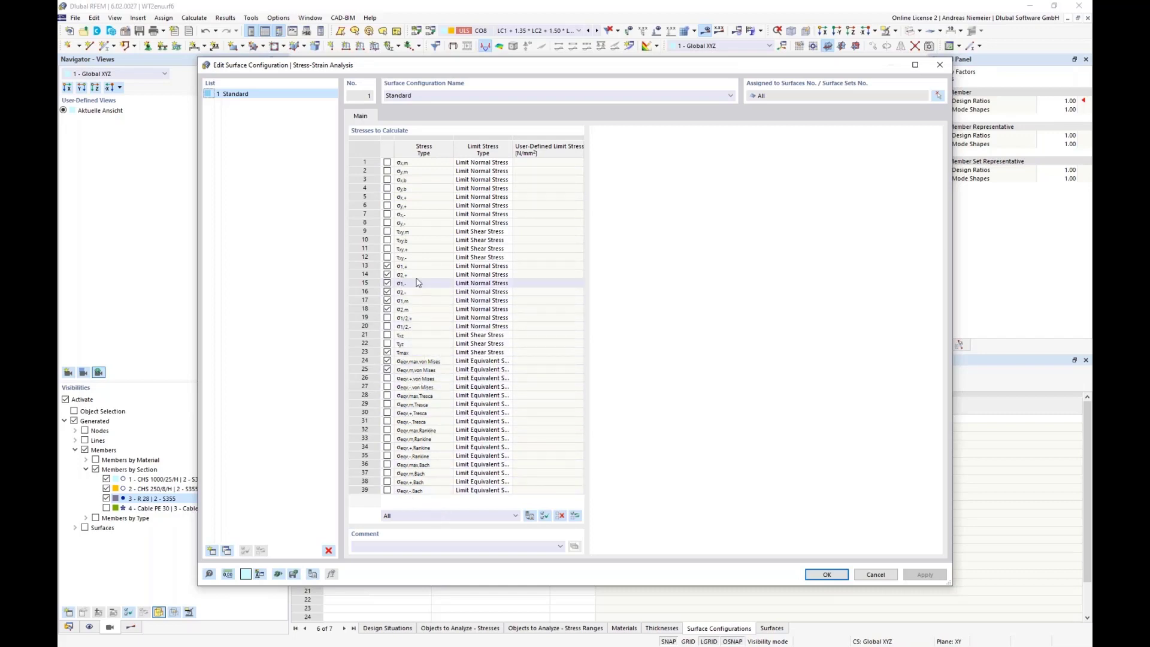
{"action": "left_click", "coordinate": [560, 516]}
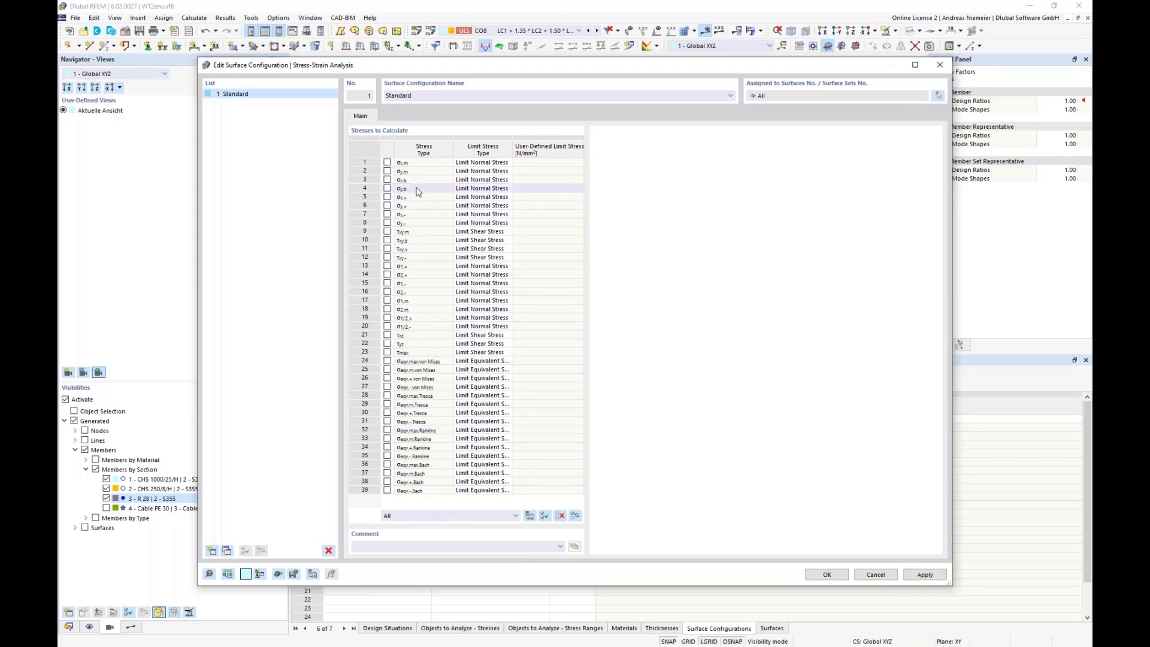
{"action": "left_click", "coordinate": [387, 162]}
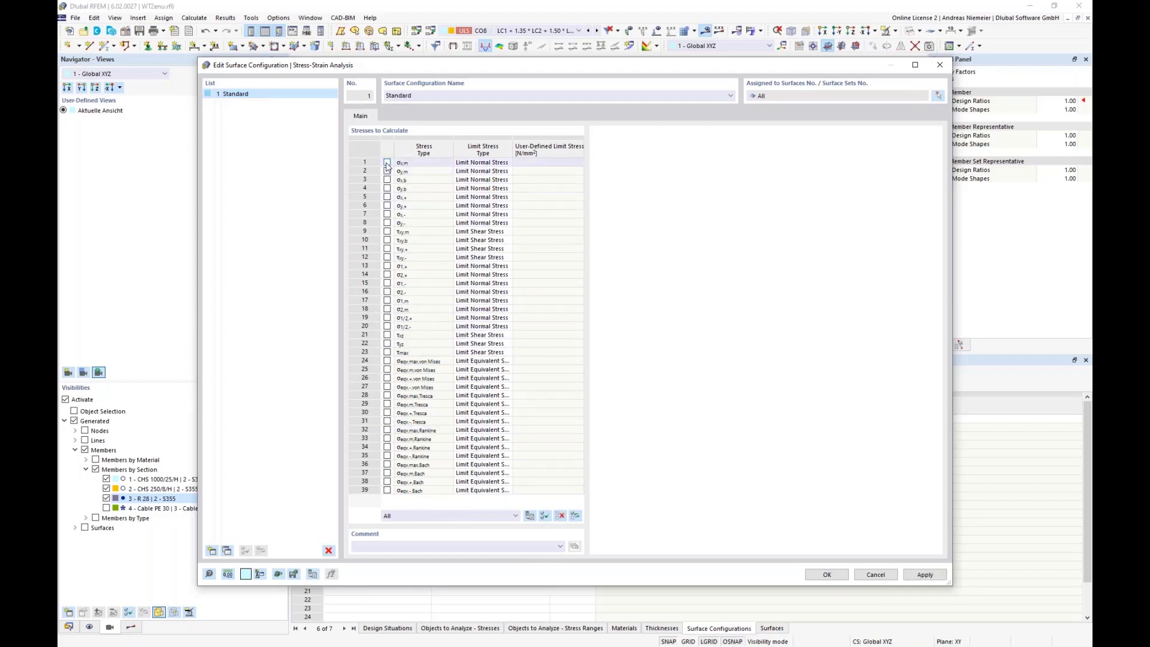
{"action": "left_click", "coordinate": [387, 171]}
- Set the limit stress type of both σx,m and σy,m to User
{"action": "left_click", "coordinate": [484, 170]}
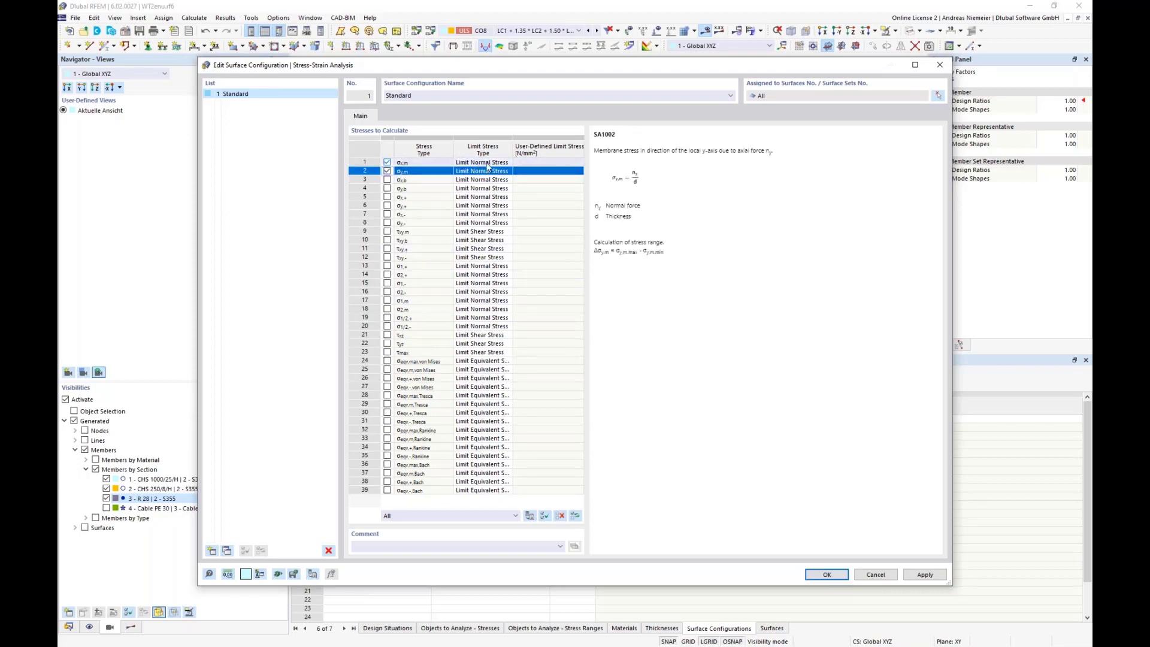
{"action": "left_click", "coordinate": [487, 163]}
{"action": "left_click", "coordinate": [487, 163]}
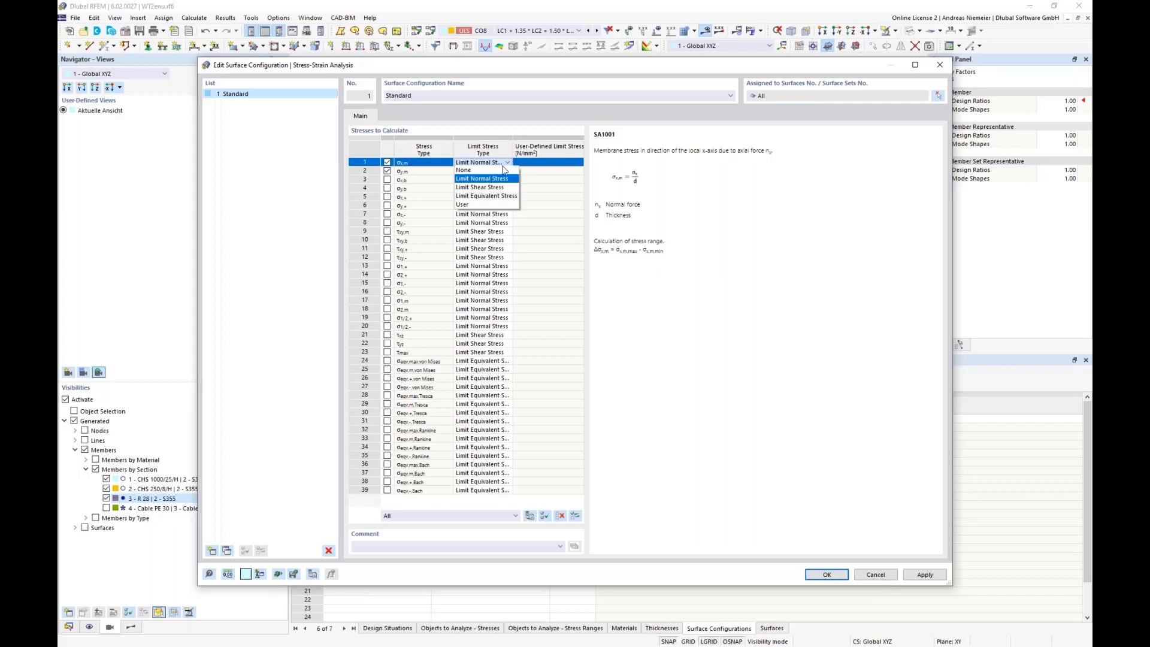
{"action": "left_click", "coordinate": [473, 205]}
{"action": "left_click", "coordinate": [502, 172]}
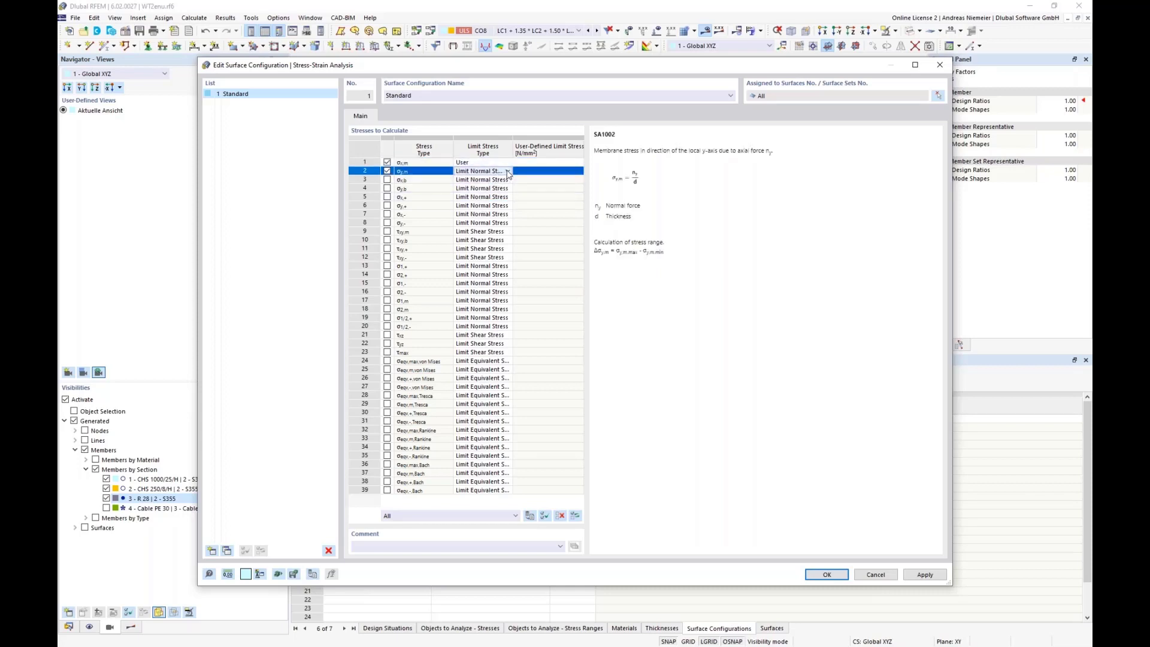
{"action": "left_click", "coordinate": [508, 172]}
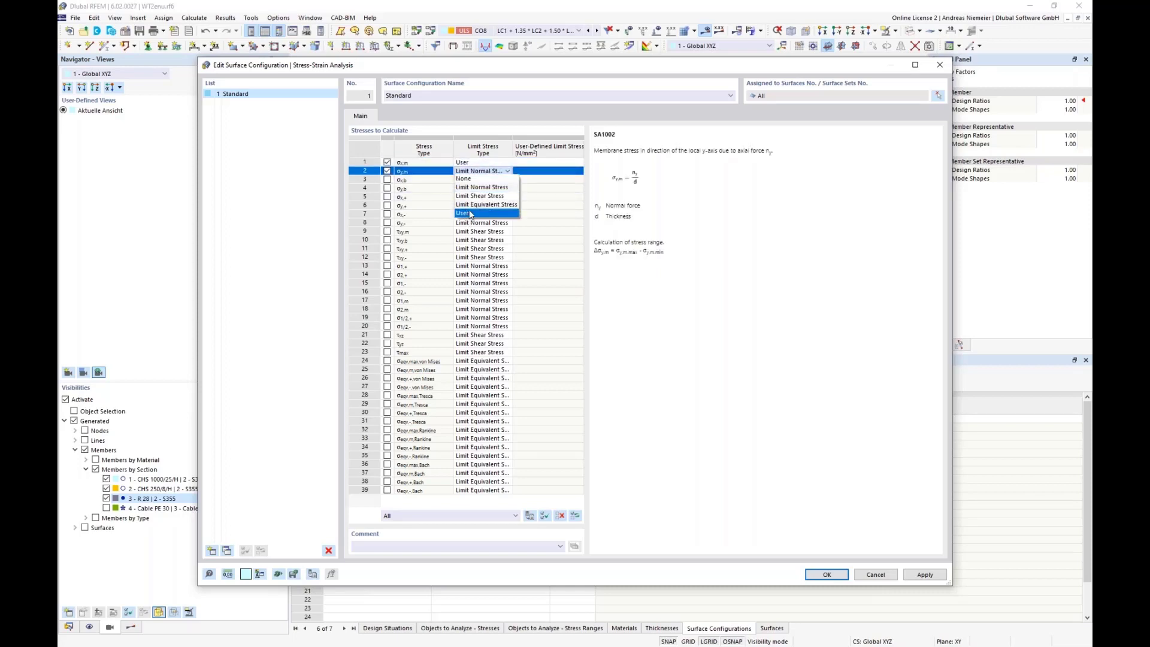
{"action": "left_click", "coordinate": [470, 214]}
- Set the user-defined limit stresses to 30 N/mm² for σx,m and 26 N/mm² for σy,m, and accept the surface configuration
{"action": "left_click", "coordinate": [547, 162]}
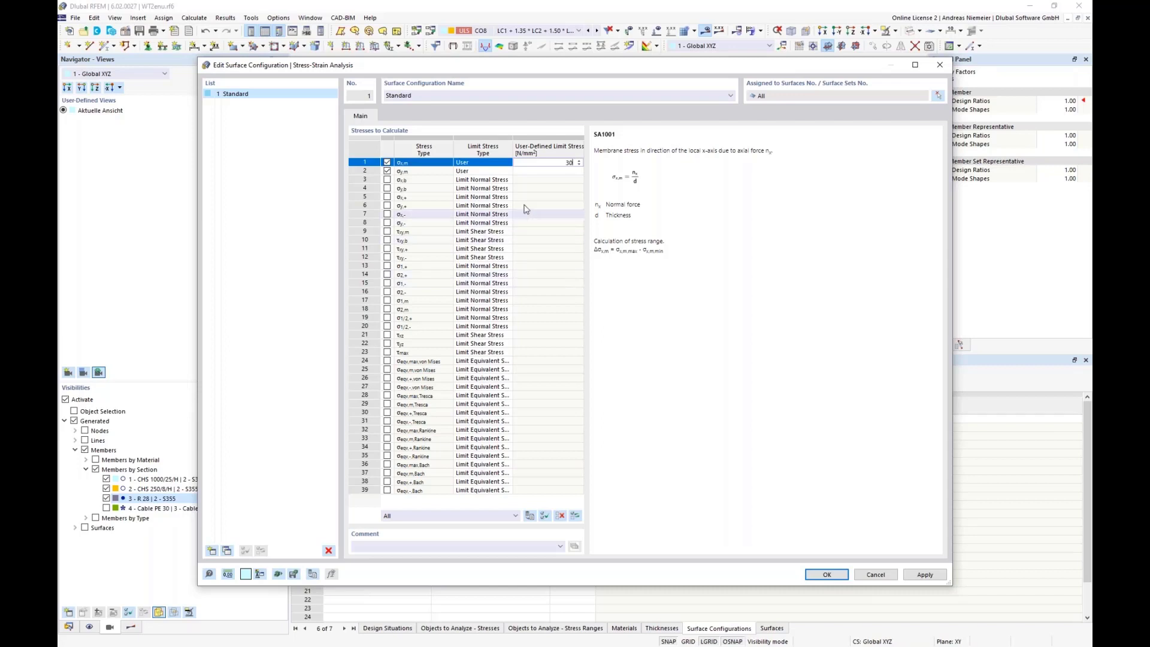
{"action": "left_click", "coordinate": [543, 171]}
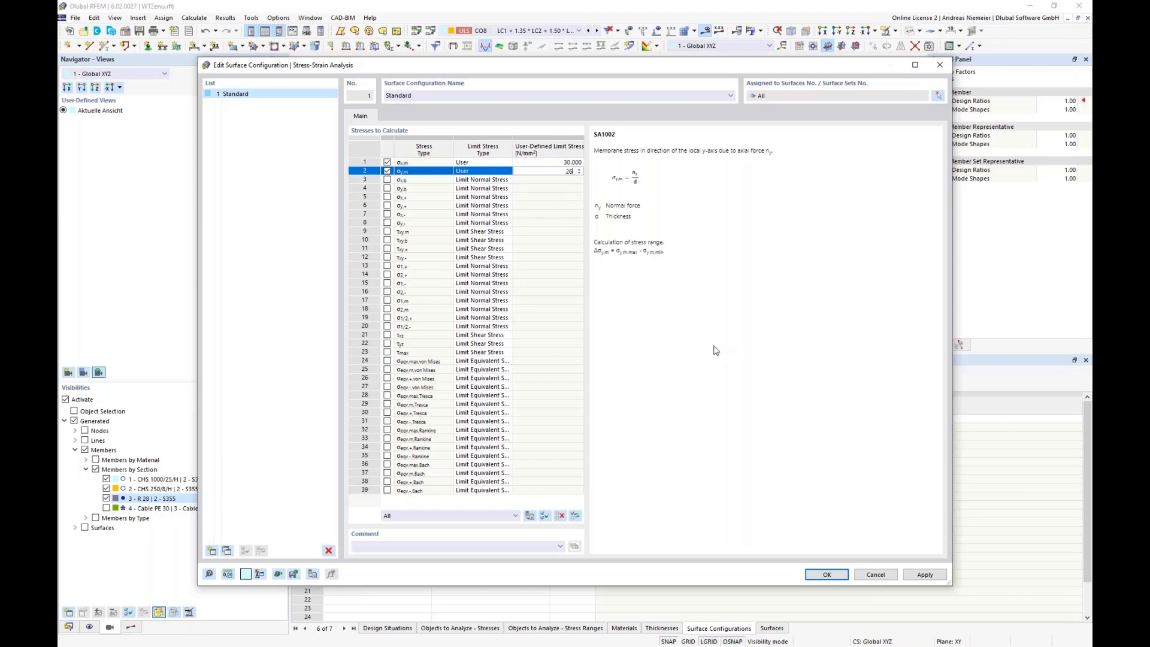
{"action": "left_click", "coordinate": [564, 206]}
{"action": "left_click", "coordinate": [563, 163]}
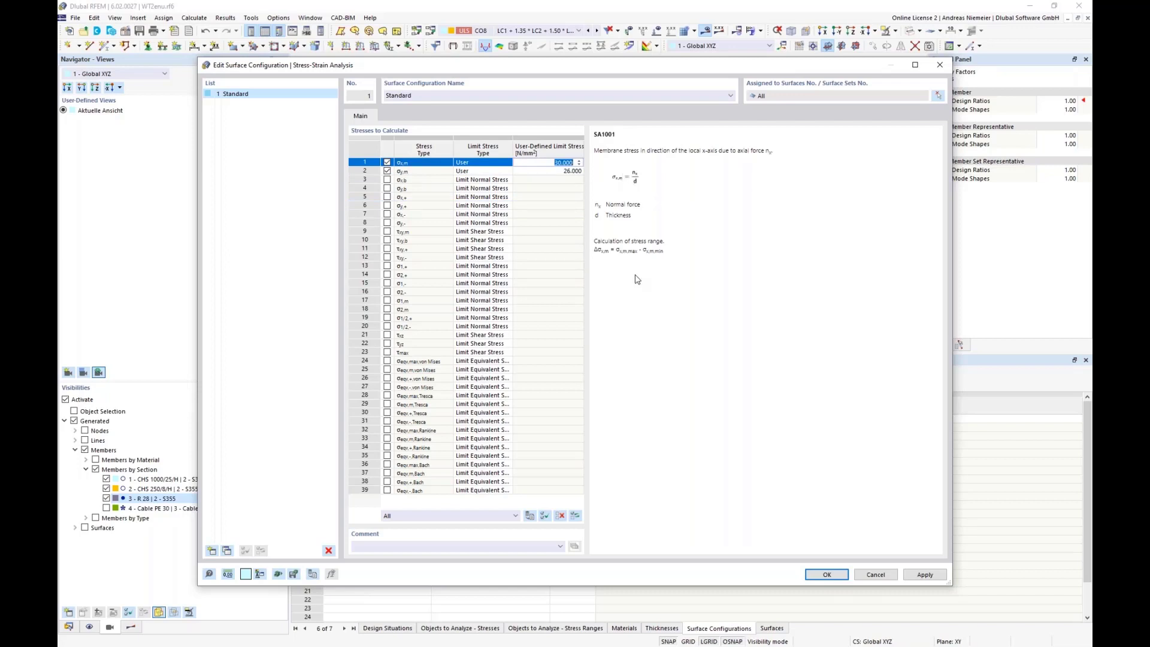
{"action": "left_click", "coordinate": [824, 575]}
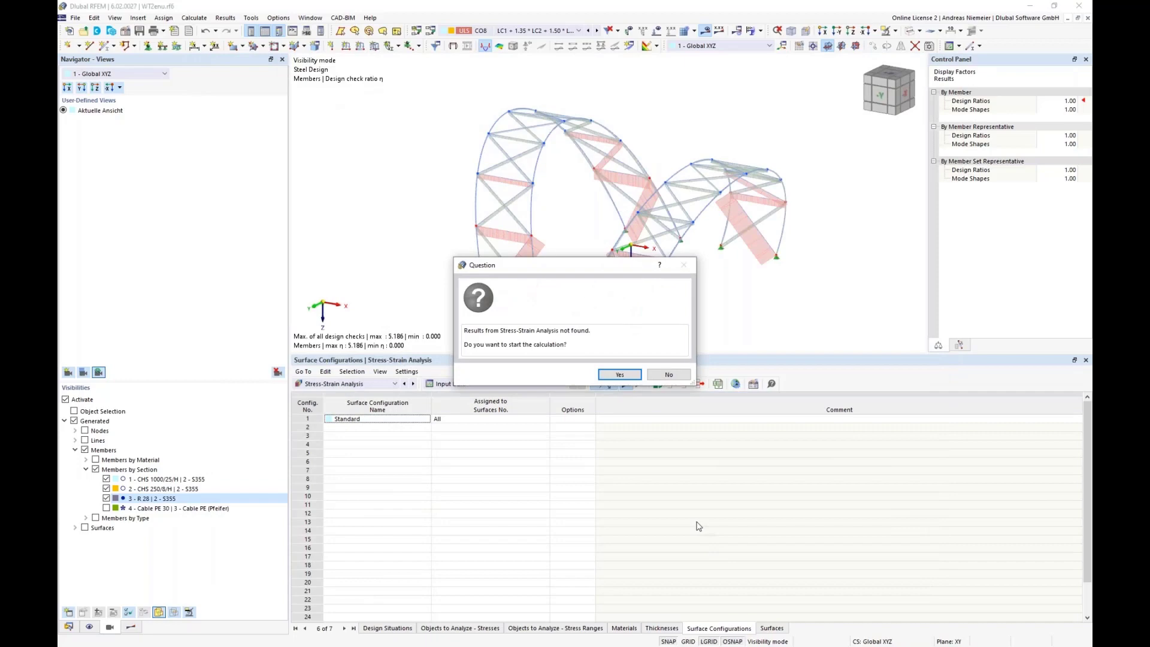
- Run the Stress-Strain Analysis calculation and deactivate the visibilities to show the whole model
{"action": "left_click", "coordinate": [620, 375]}
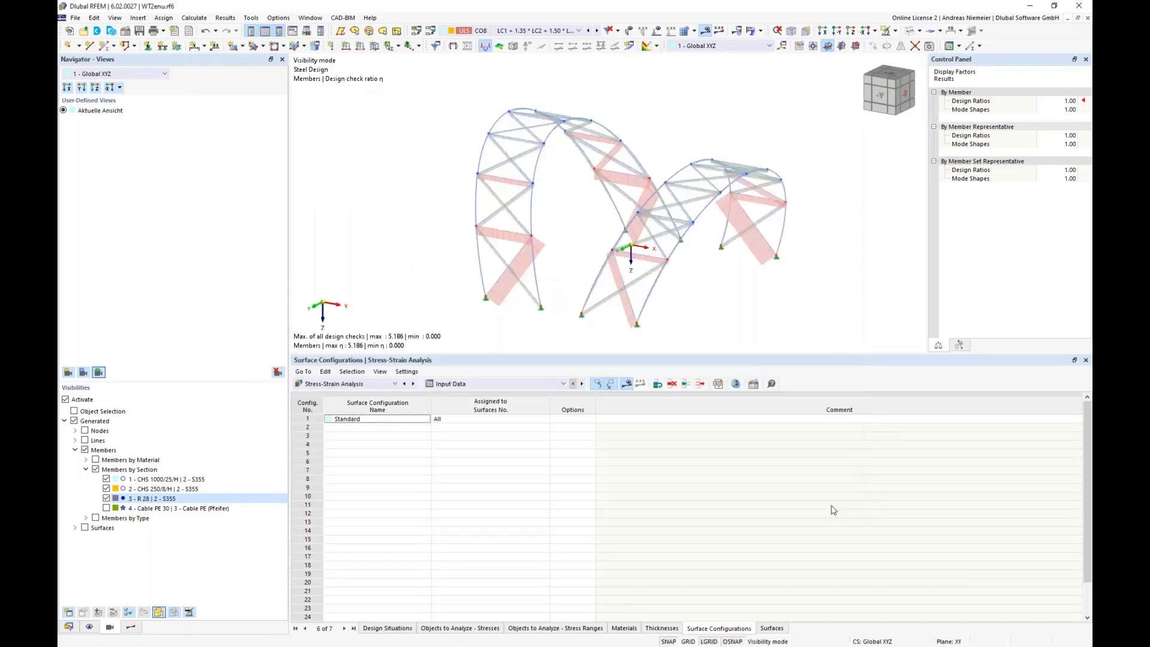
{"action": "left_click", "coordinate": [111, 628]}
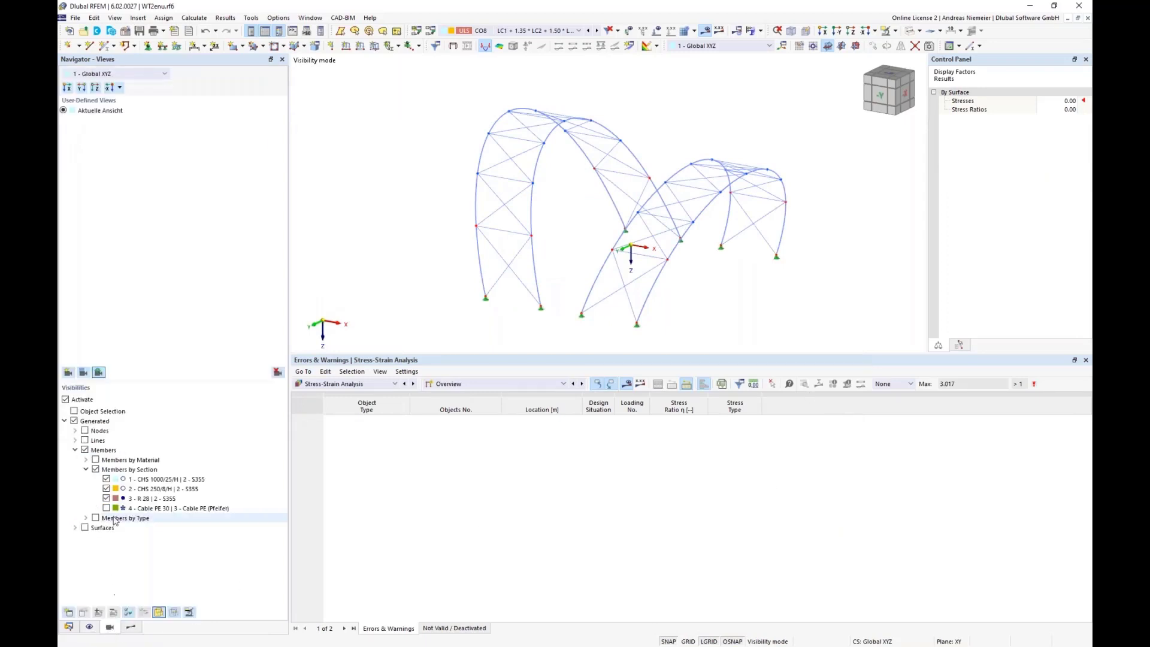
{"action": "left_click", "coordinate": [66, 401]}
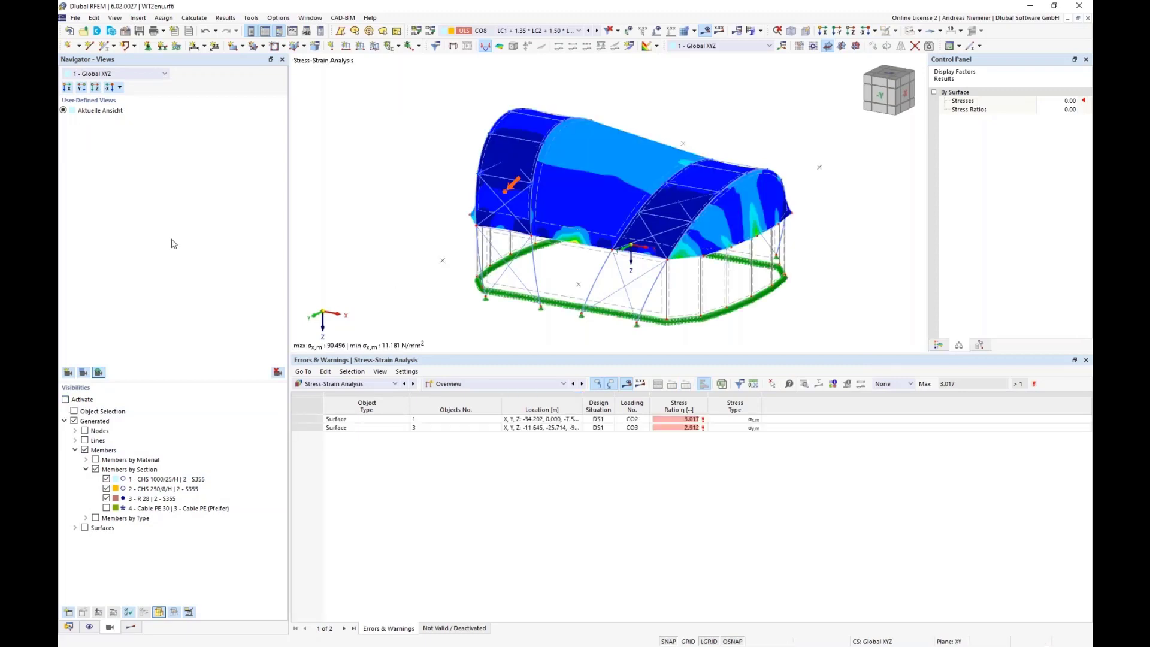
- Examine the σx,m surface stresses on the membrane from another angle and display the σy,m stresses
{"action": "left_click", "coordinate": [135, 628]}
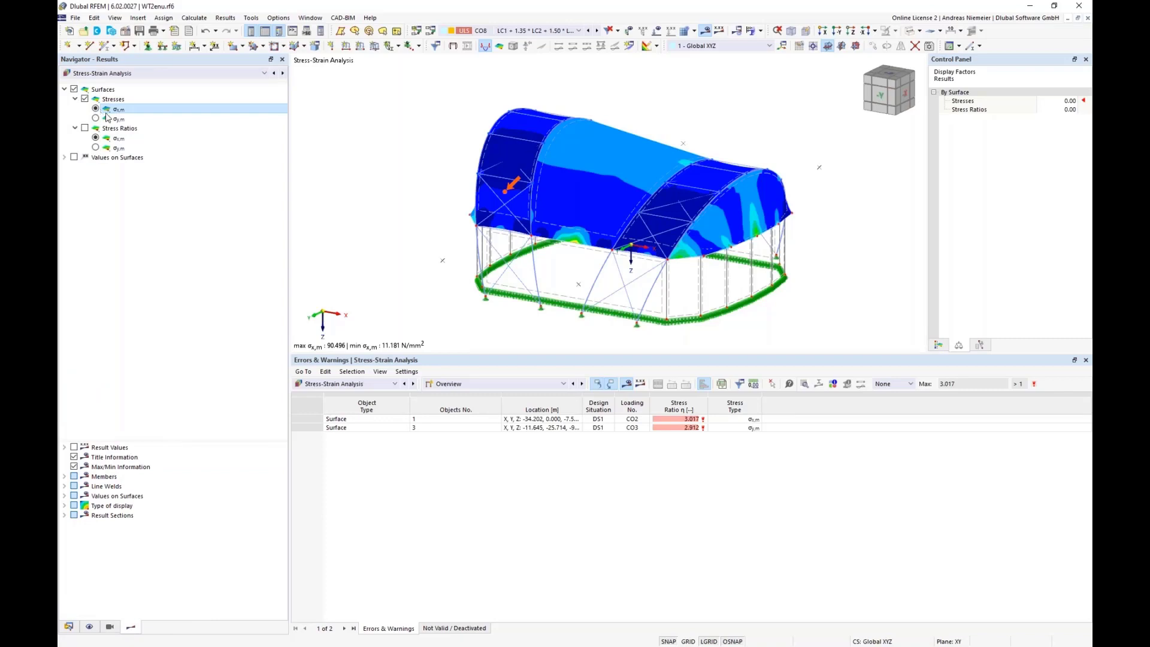
{"action": "mouse_move", "coordinate": [335, 265]}
{"action": "middle_mouse_down", "text": "ctrl"}
{"action": "mouse_move", "coordinate": [571, 253]}
{"action": "mouse_move", "coordinate": [335, 242]}
{"action": "middle_mouse_up", "text": "ctrl"}
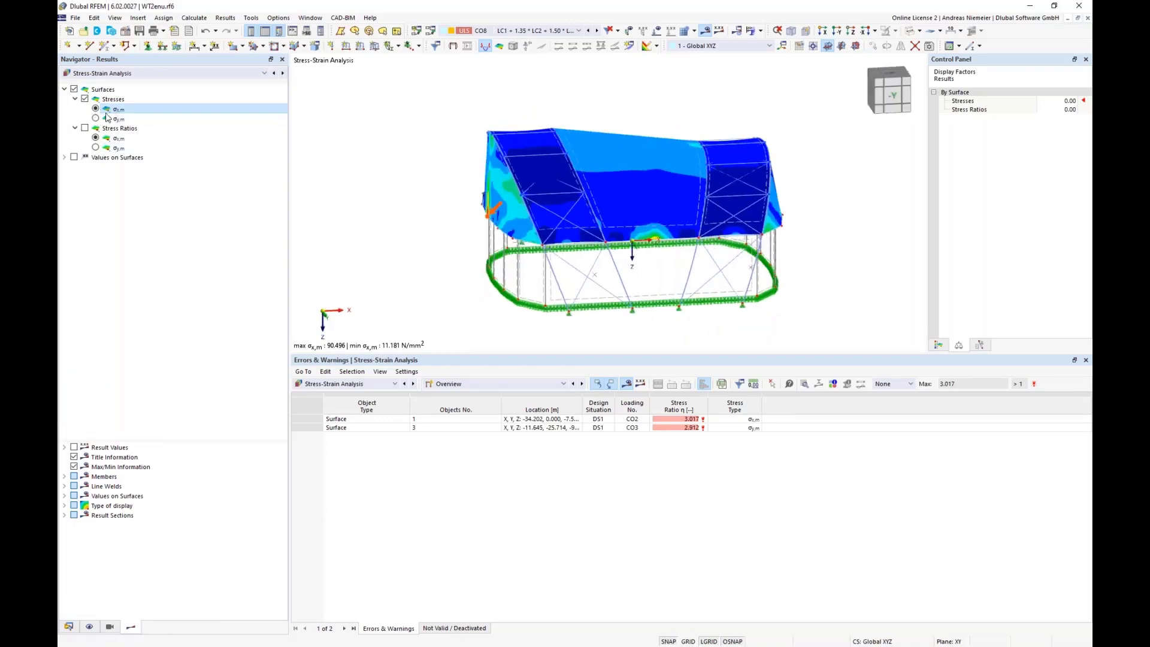
{"action": "left_click", "coordinate": [95, 119]}
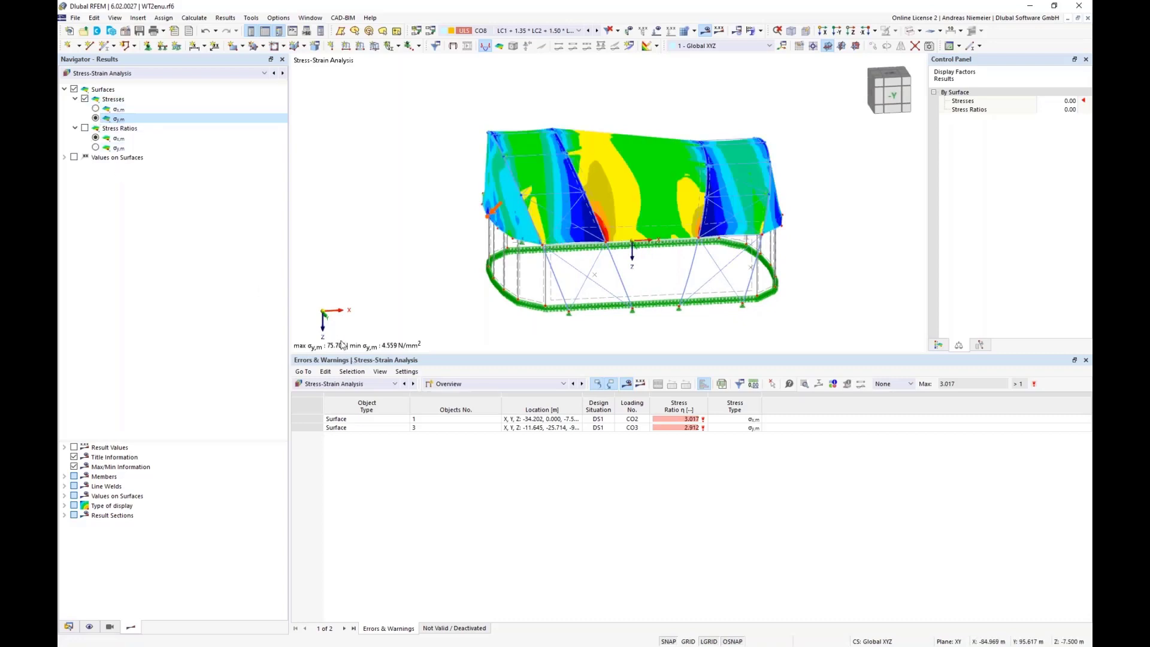
- Display the σx,m stress ratios on the membrane surfaces with their color scale and examine the roof from several angles
{"action": "left_click", "coordinate": [85, 128]}
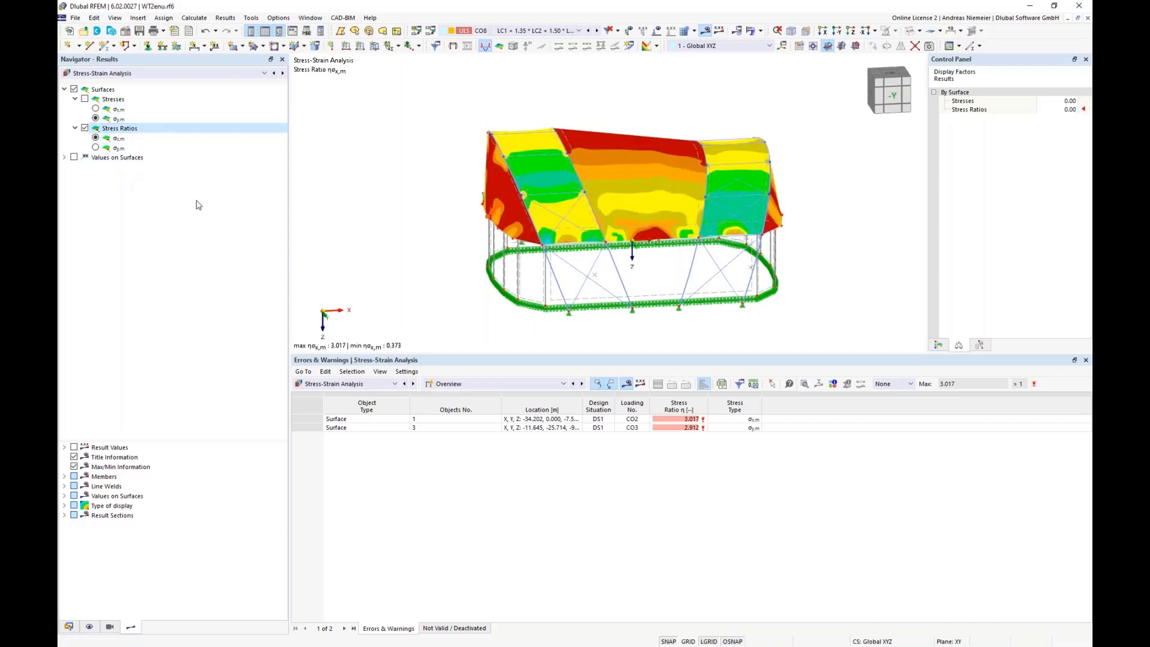
{"action": "middle_click_drag", "start_coordinate": [391, 231], "coordinate": [331, 249], "text": "ctrl"}
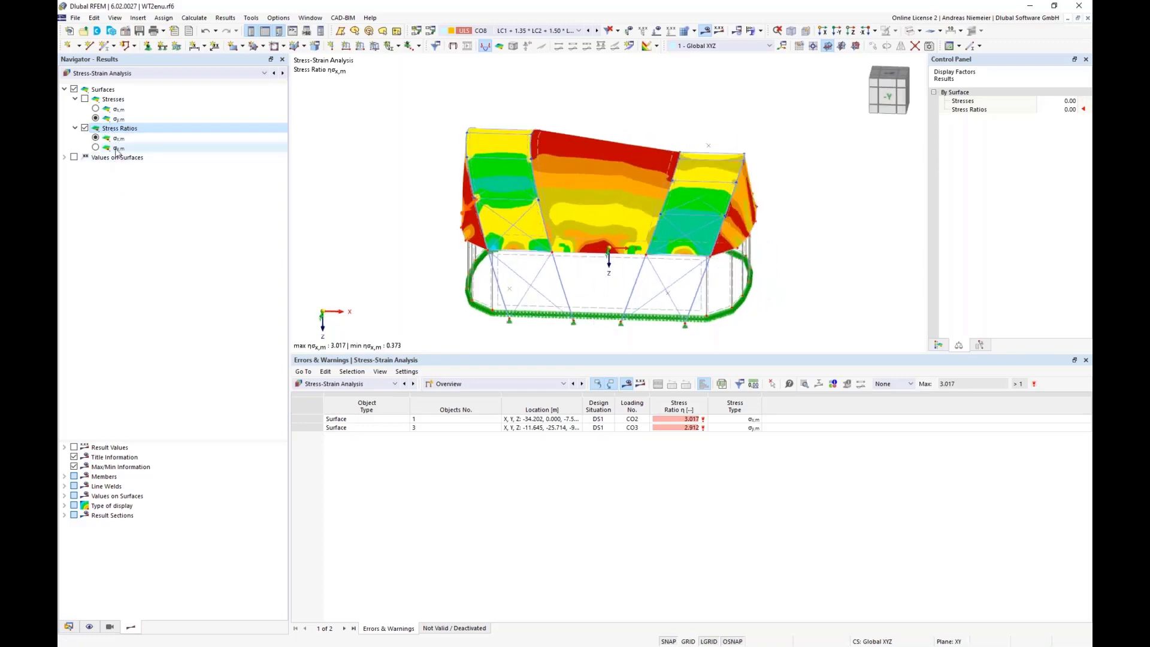
{"action": "middle_click_drag", "start_coordinate": [299, 216], "coordinate": [345, 239], "text": "ctrl"}
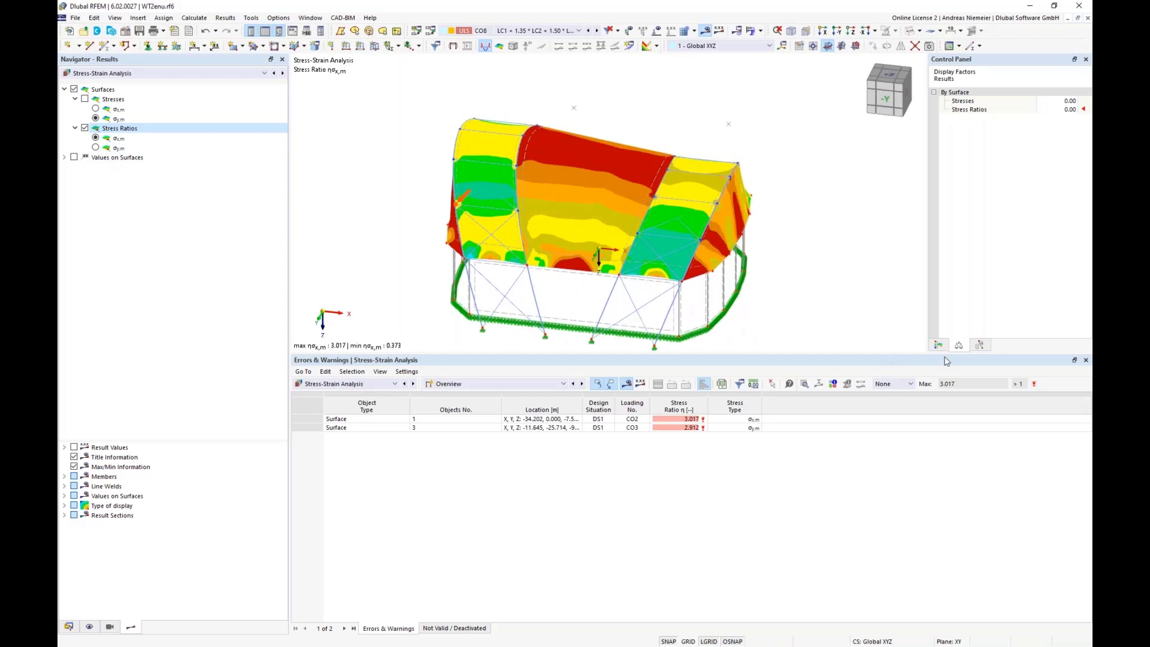
{"action": "left_click", "coordinate": [938, 345]}
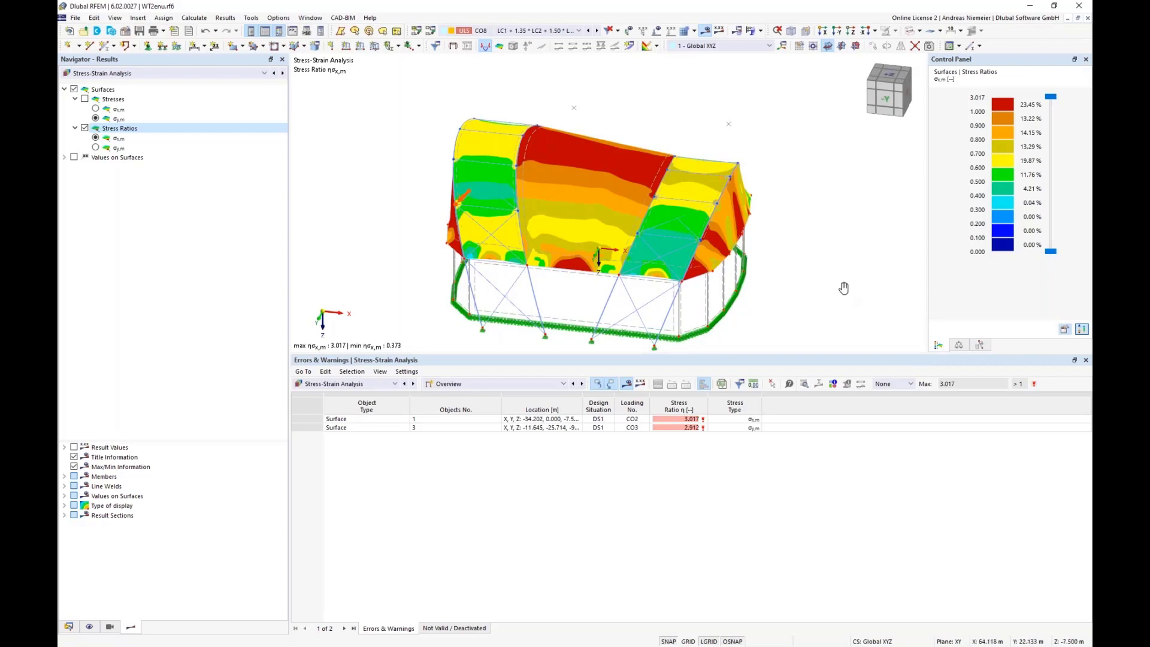
{"action": "middle_click_drag", "start_coordinate": [844, 288], "coordinate": [821, 267], "text": "ctrl"}
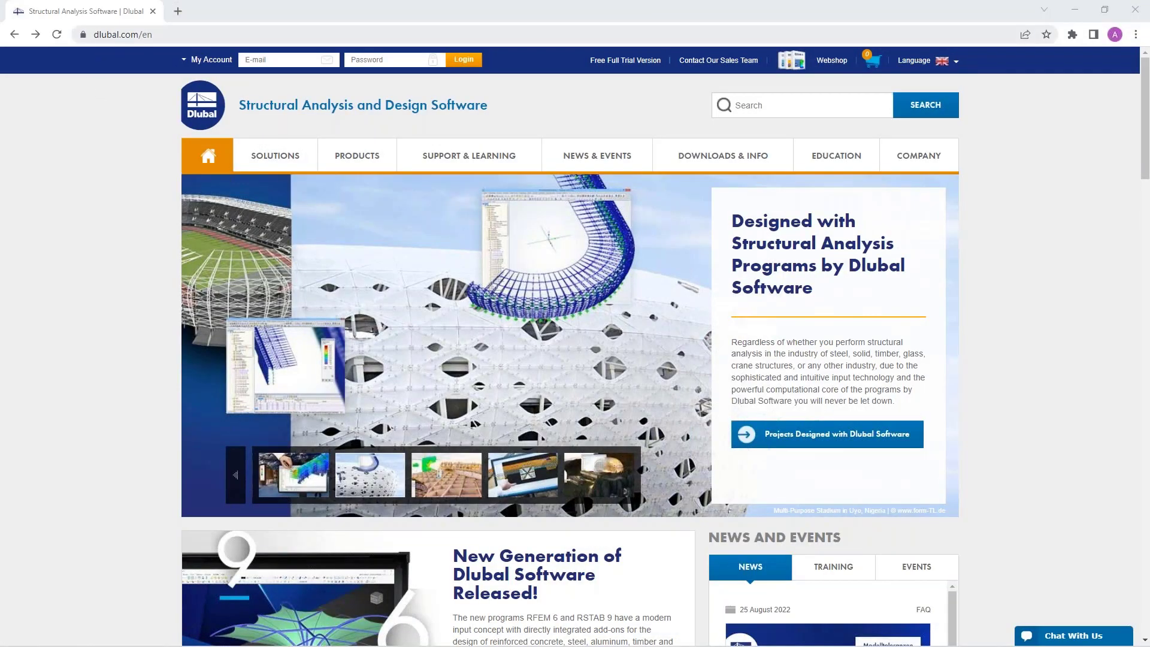
- Switch to the Dlubal website in the browser and open the webinar "Form-Finding and Calculation of Membrane Structures in RFEM 6"
{"action": "mouse_move", "coordinate": [593, 160]}
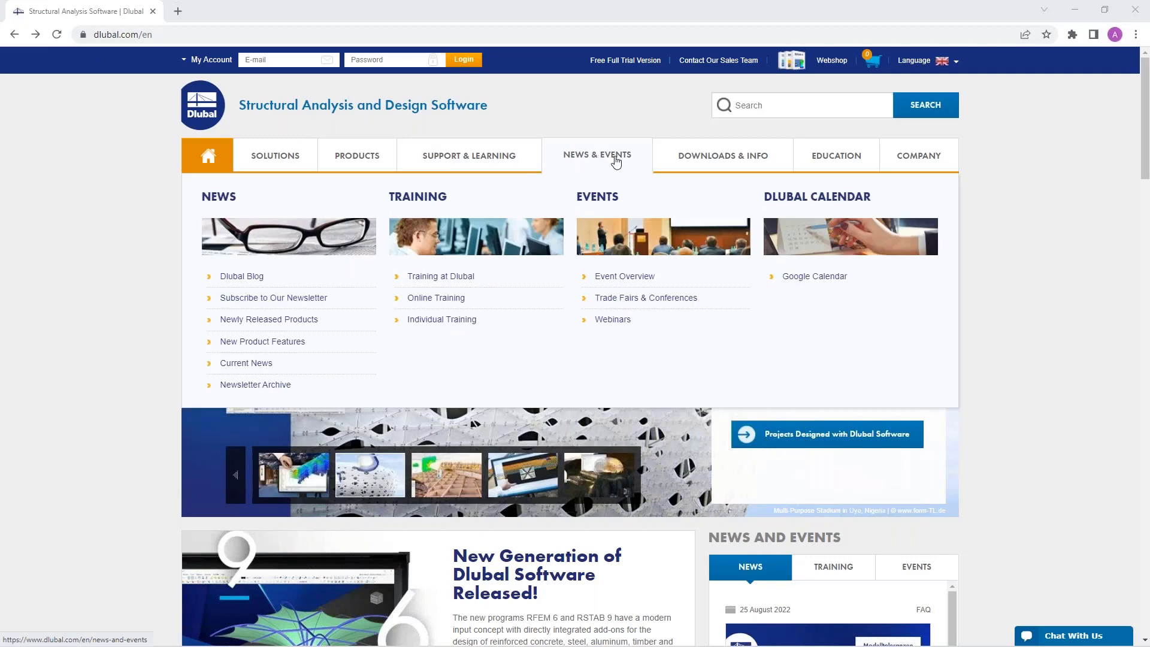
{"action": "left_click", "coordinate": [614, 320]}
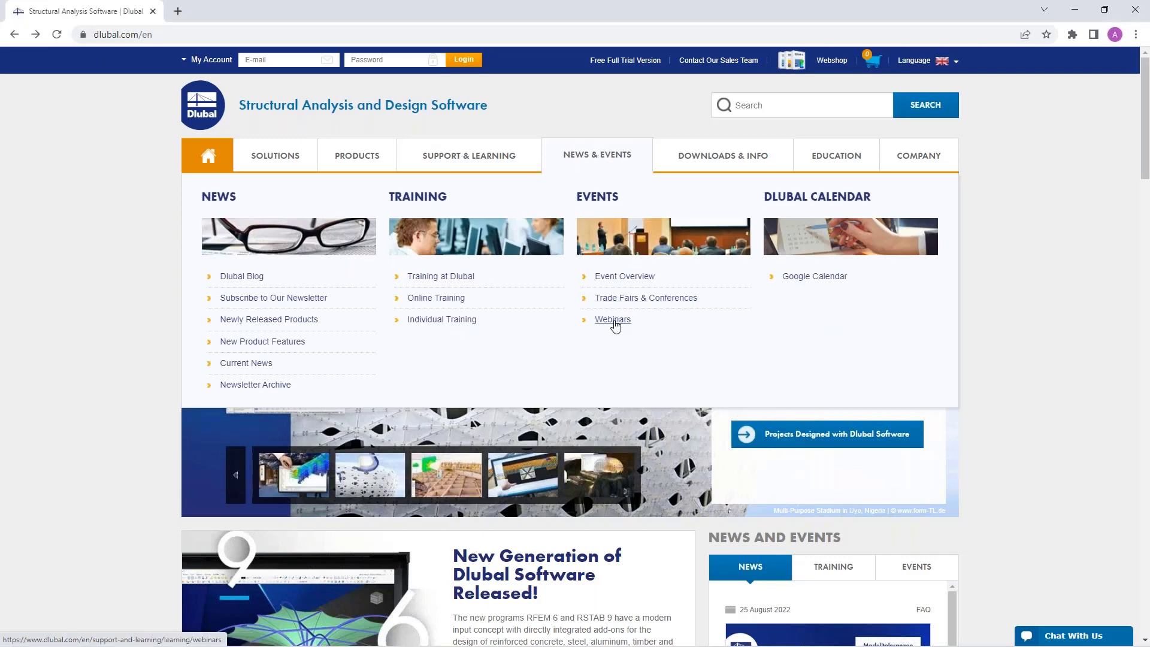
{"action": "scroll", "coordinate": [575, 359], "scroll_direction": "down", "scroll_amount": 15}
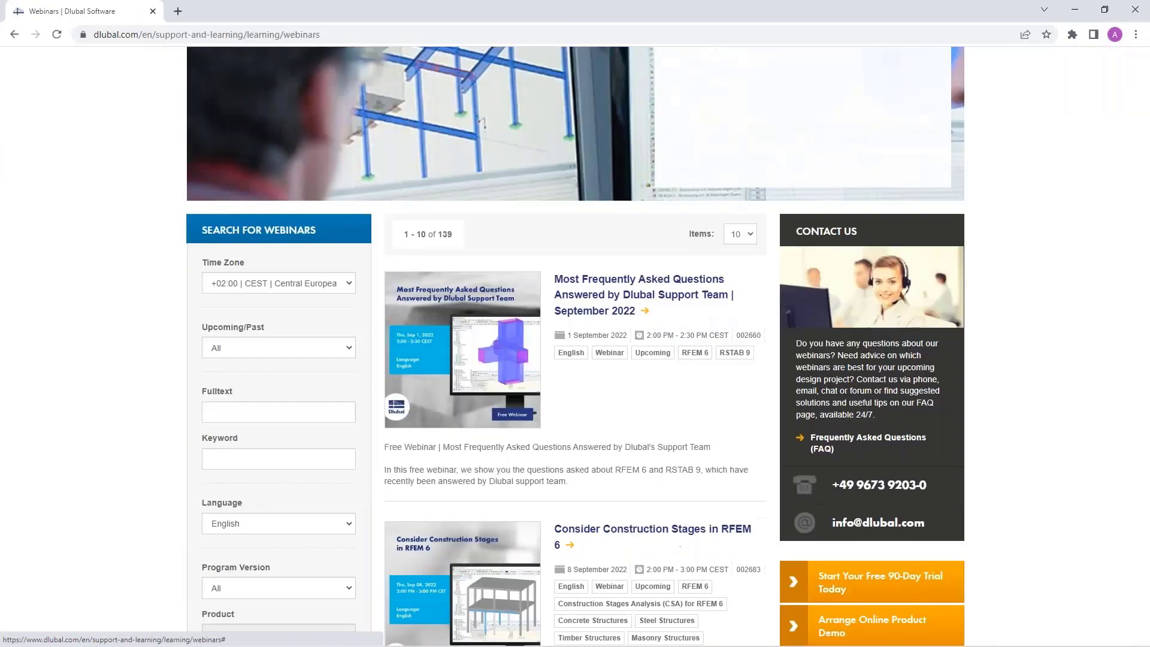
{"action": "scroll", "coordinate": [603, 284], "scroll_direction": "down", "scroll_amount": 9}
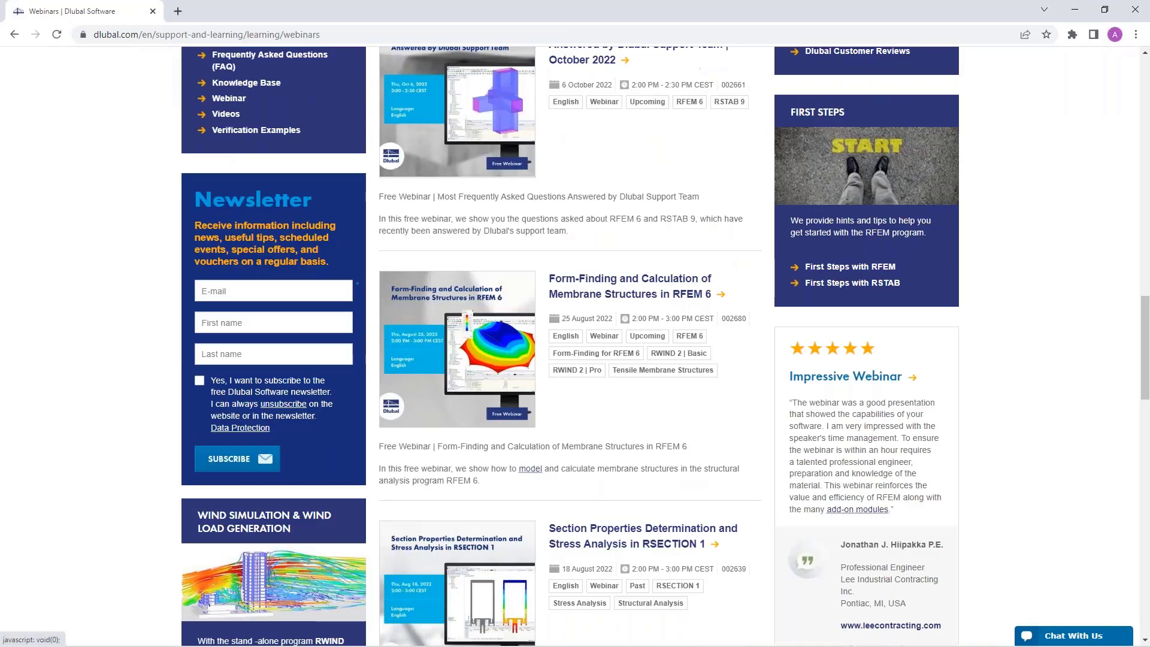
{"action": "left_click", "coordinate": [603, 284]}
- Look through the webinar page's content, time schedule, speakers, recommended events, videos and downloadable models
{"action": "scroll", "coordinate": [526, 384], "scroll_direction": "down", "scroll_amount": 6}
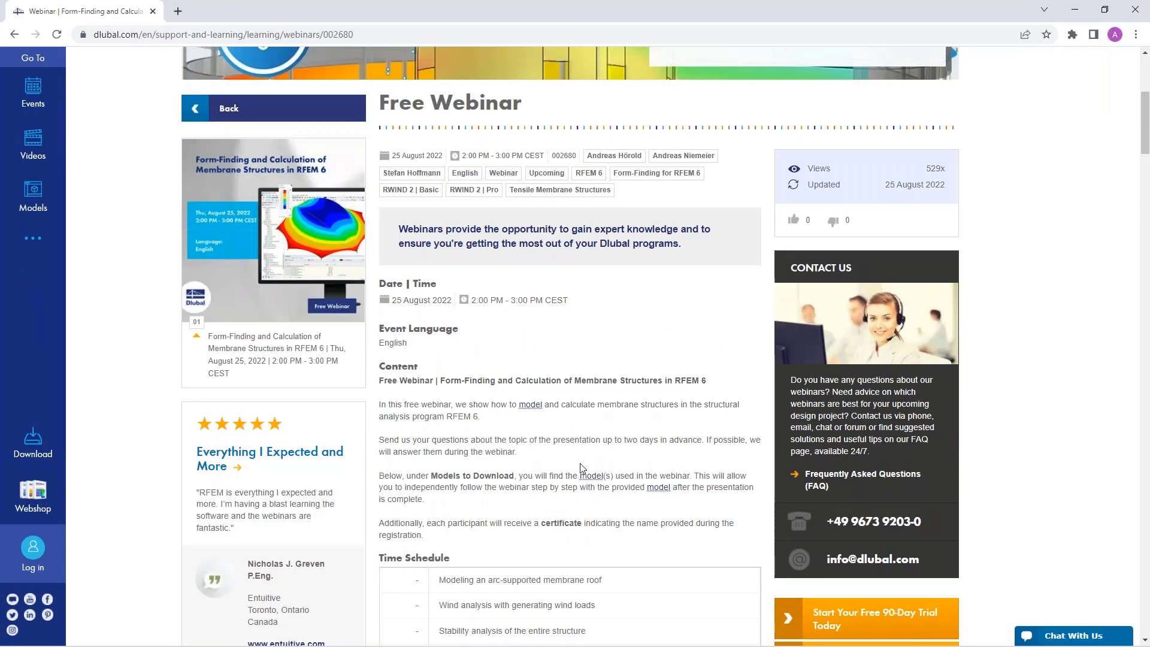
{"action": "scroll", "coordinate": [570, 359], "scroll_direction": "down", "scroll_amount": 15}
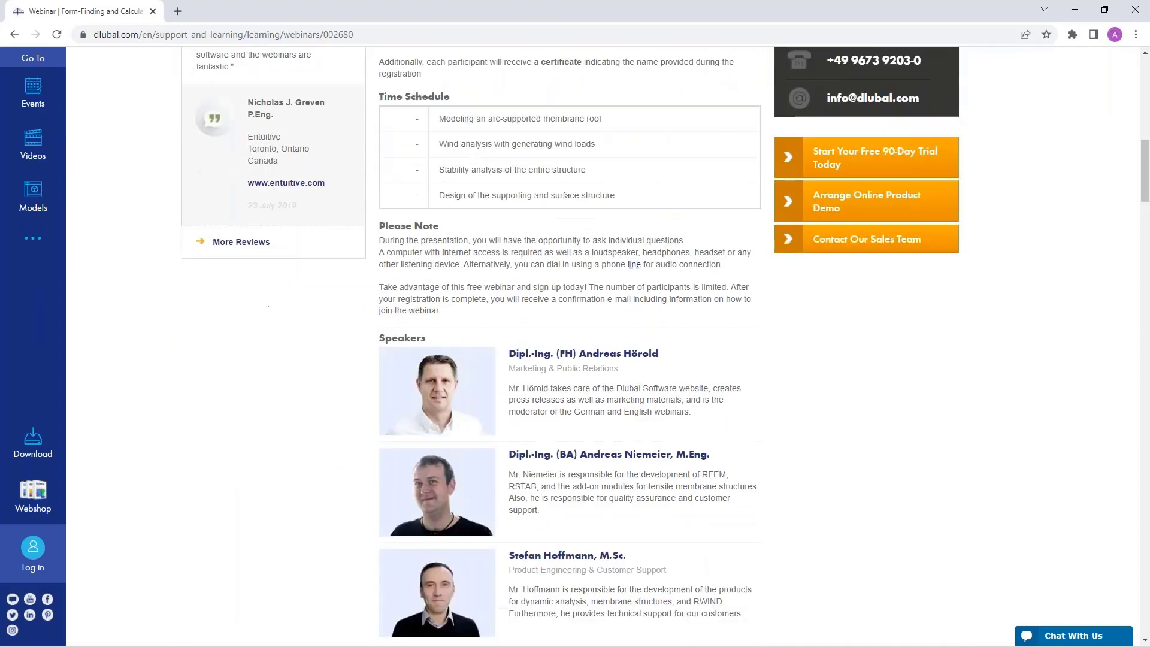
{"action": "scroll", "coordinate": [219, 502], "scroll_direction": "down", "scroll_amount": 20}
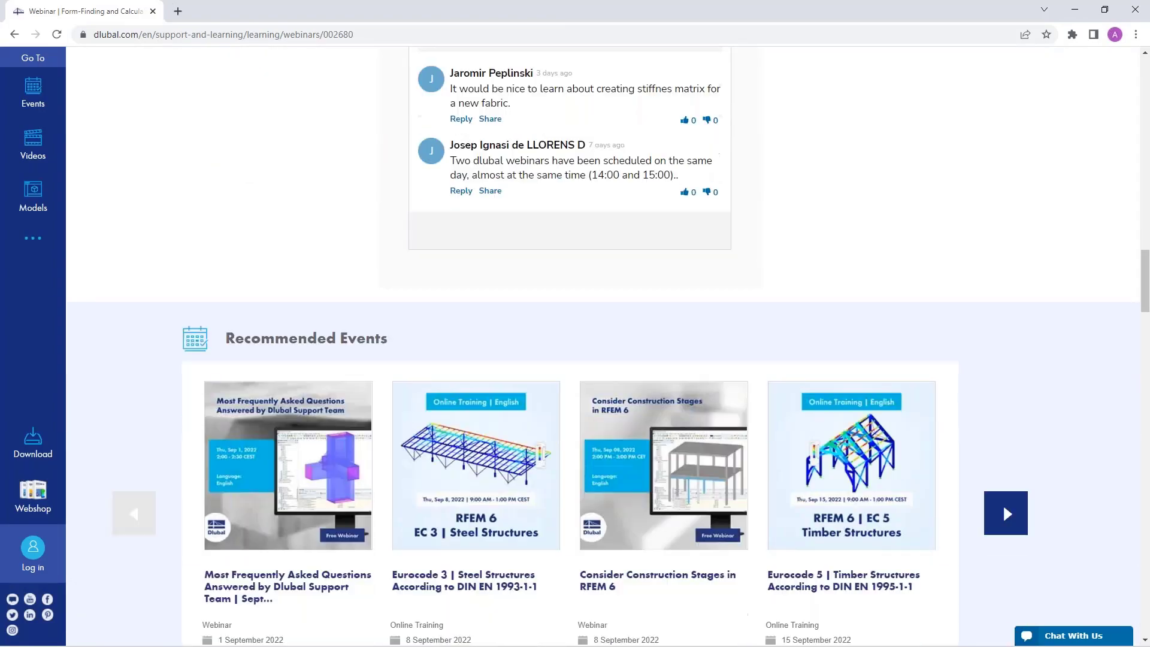
{"action": "scroll", "coordinate": [252, 477], "scroll_direction": "down", "scroll_amount": 5}
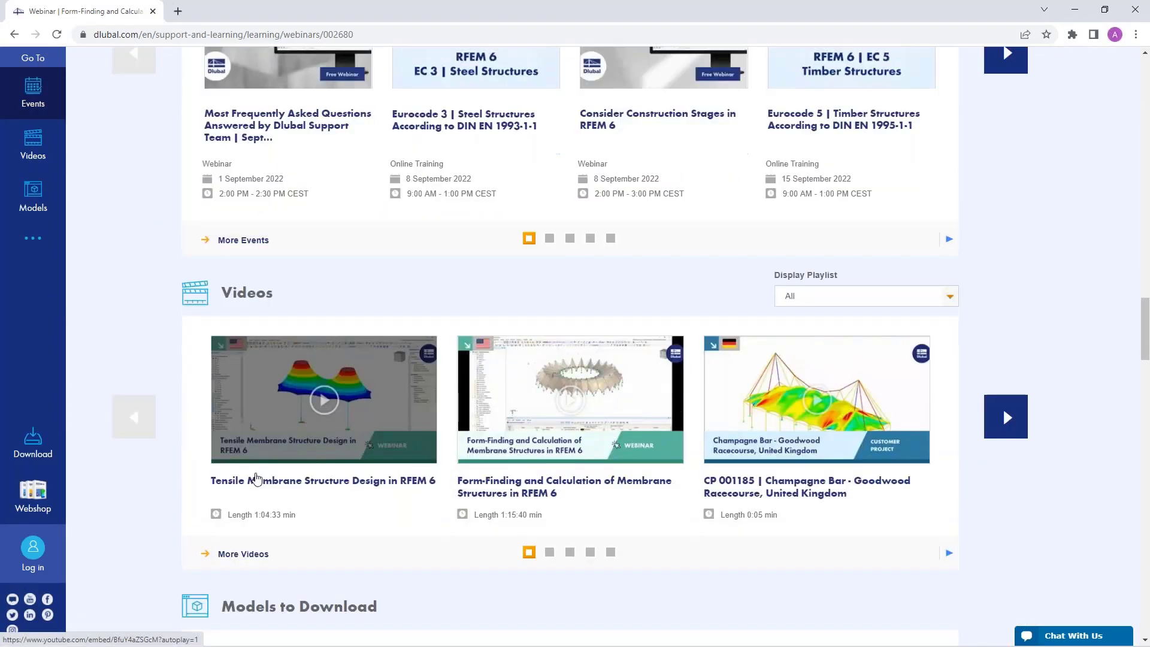
{"action": "scroll", "coordinate": [406, 447], "scroll_direction": "up", "scroll_amount": 20}
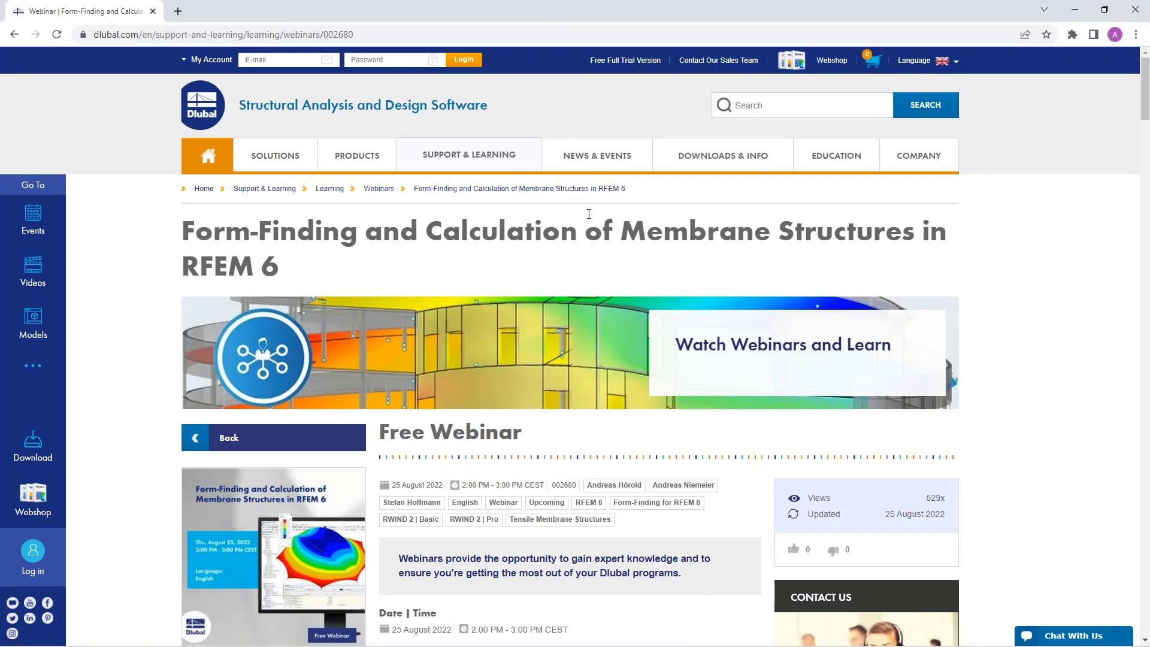
- Open the Free Full Trial Version page and look over the trial downloads for RFEM 6, RSTAB 9, RSECTION 1 and RWIND 2
{"action": "left_click", "coordinate": [618, 61]}
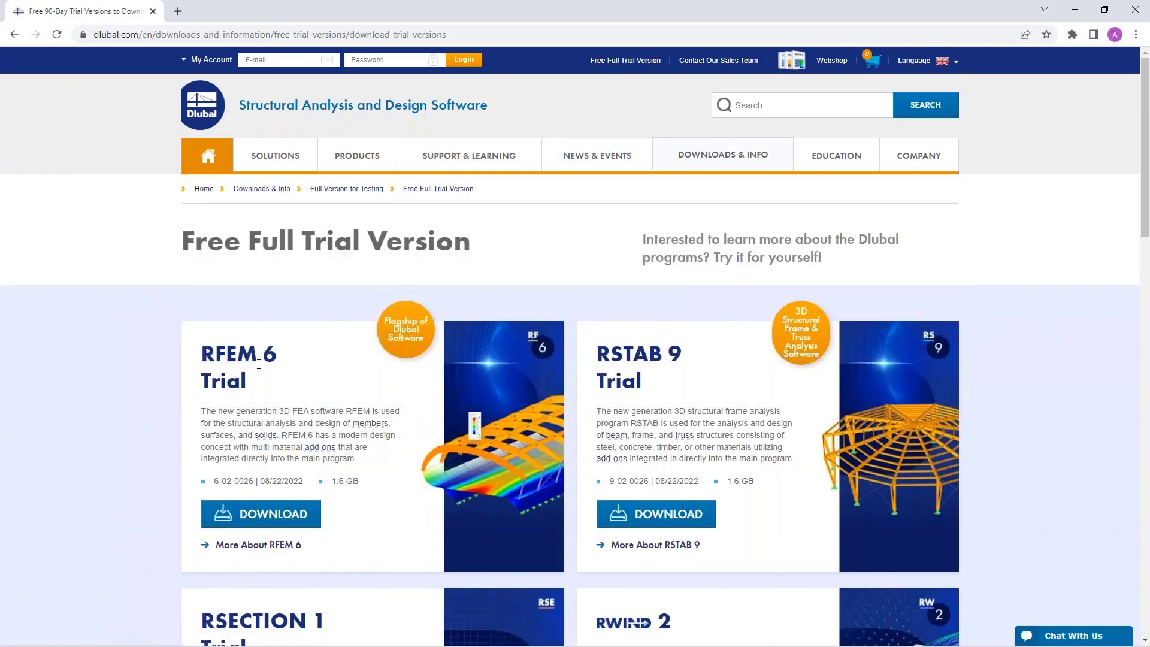
{"action": "scroll", "coordinate": [275, 379], "scroll_direction": "down", "scroll_amount": 3}
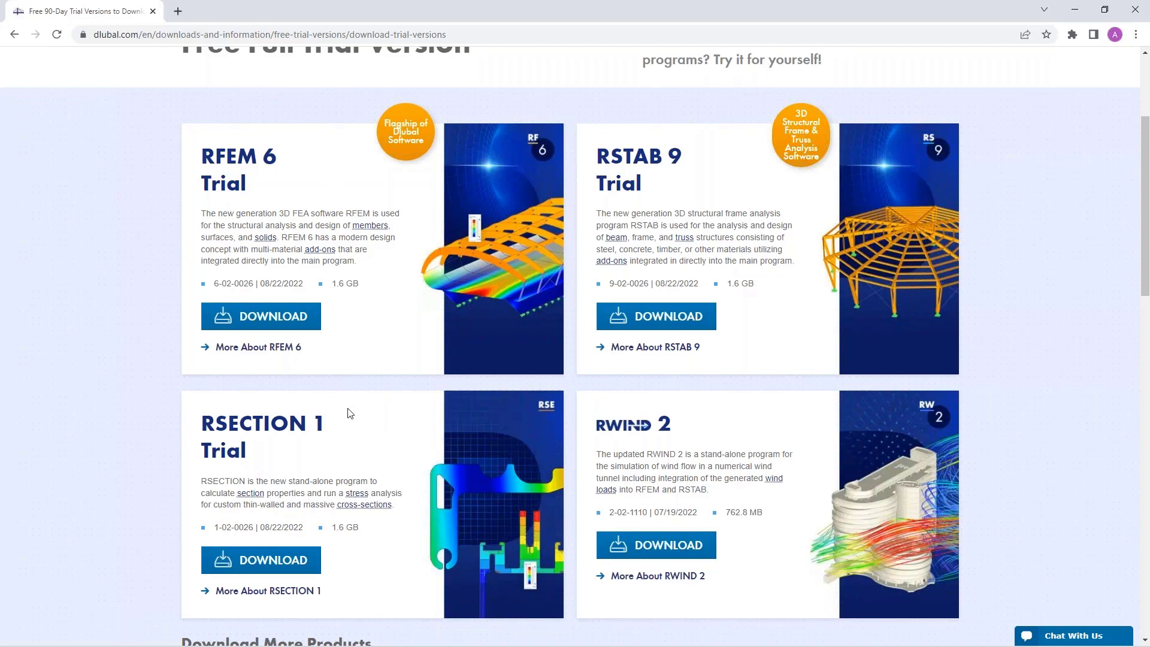
{"action": "scroll", "coordinate": [351, 413], "scroll_direction": "up", "scroll_amount": 3}
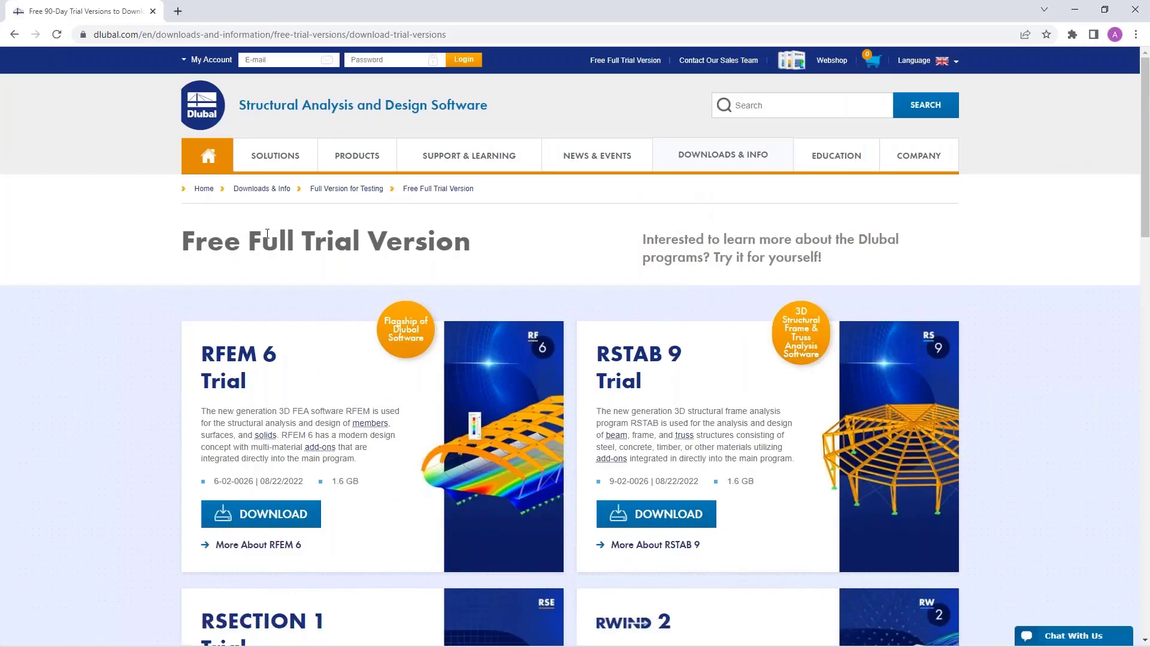